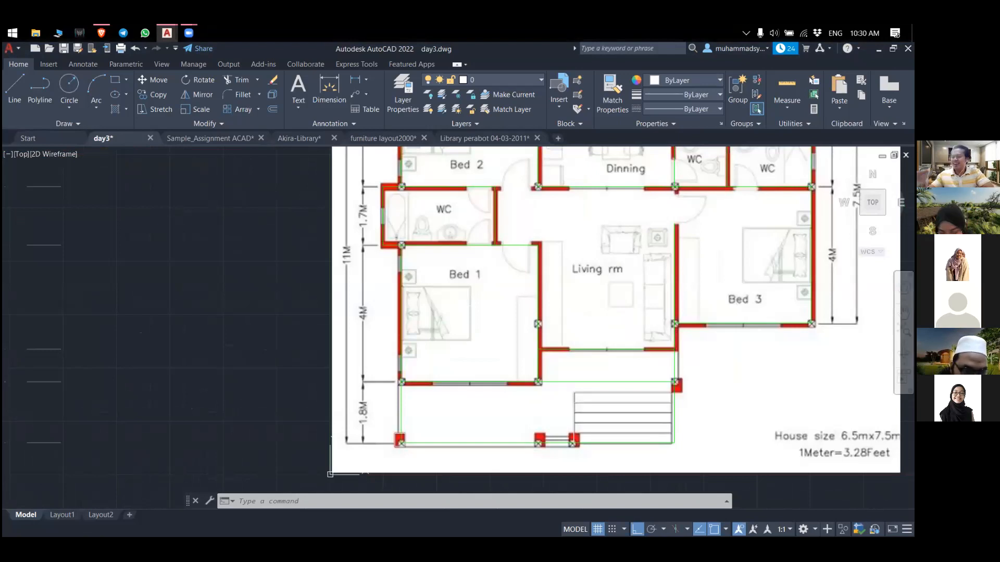
Compare the drawn house floor plans with their reference plan images and return to the Zoom meeting.
scroll(272, 286, down, 5)
mouse_move(250, 285)
middle_down()
mouse_move(334, 331)
mouse_move(414, 355)
middle_up()
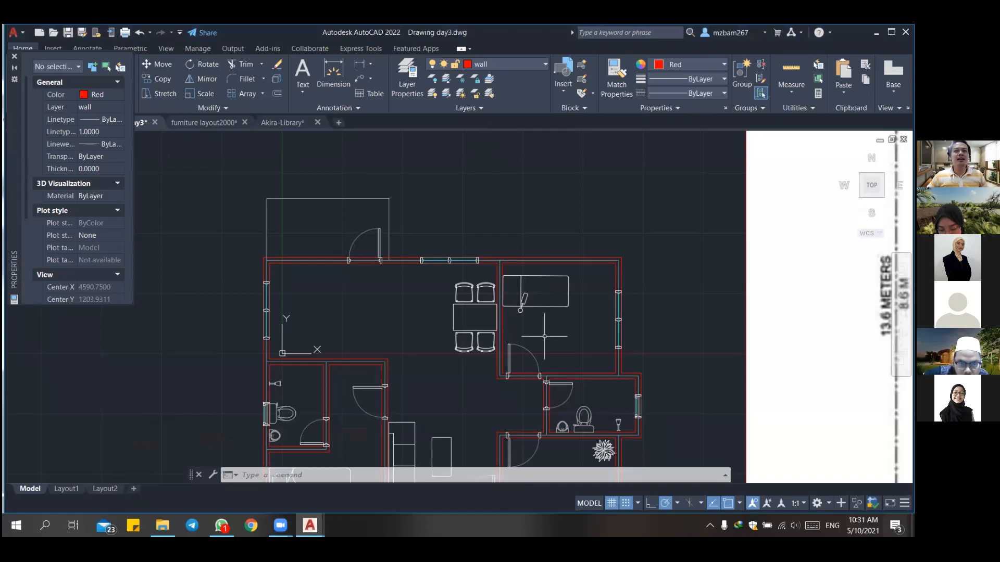
scroll(544, 336, down, 3)
middle_drag(544, 336, 499, 244)
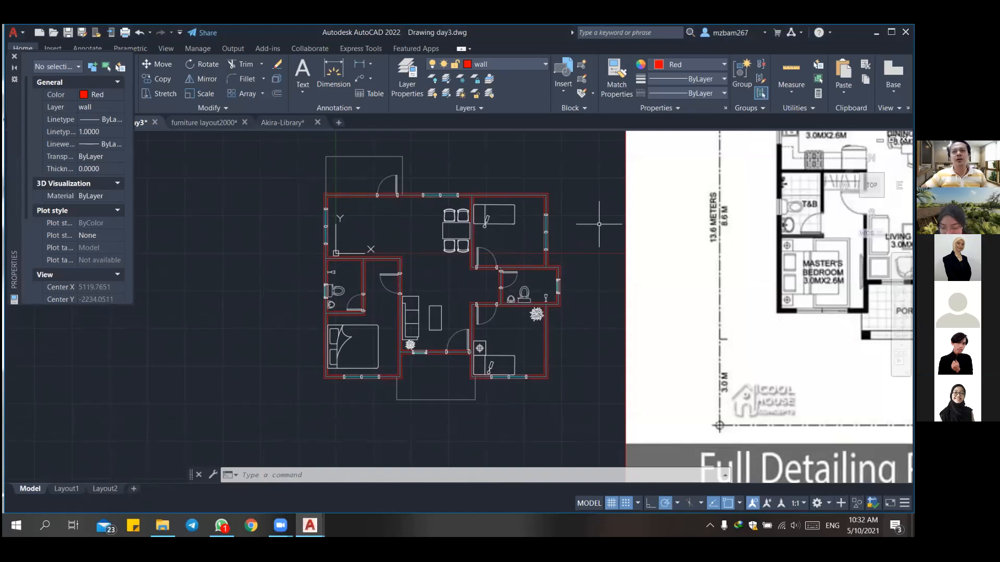
scroll(599, 224, down, 6)
middle_drag(599, 223, 469, 315)
scroll(470, 315, up, 2)
scroll(469, 315, up, 3)
scroll(469, 315, down, 3)
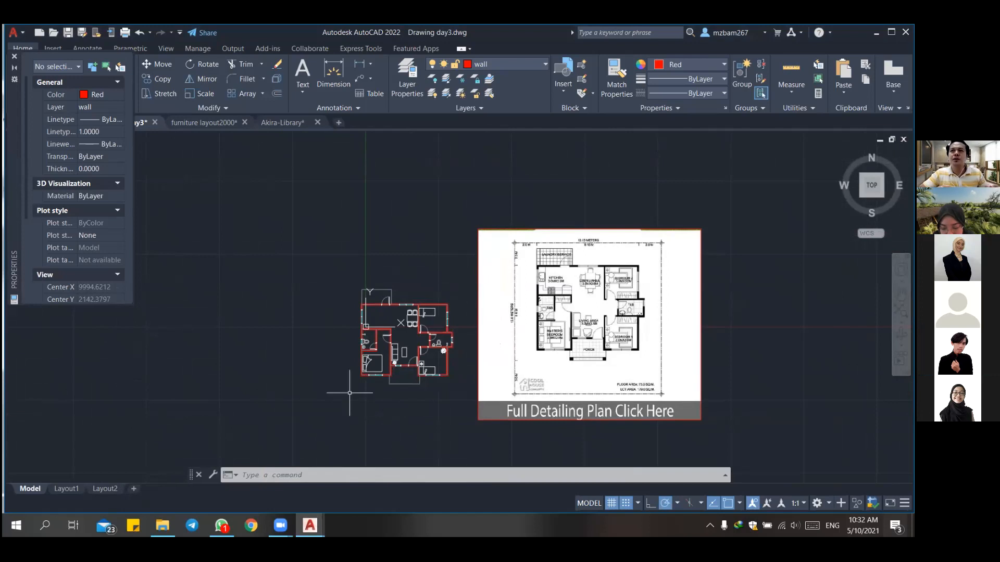
key(Escape)
mouse_move(280, 525)
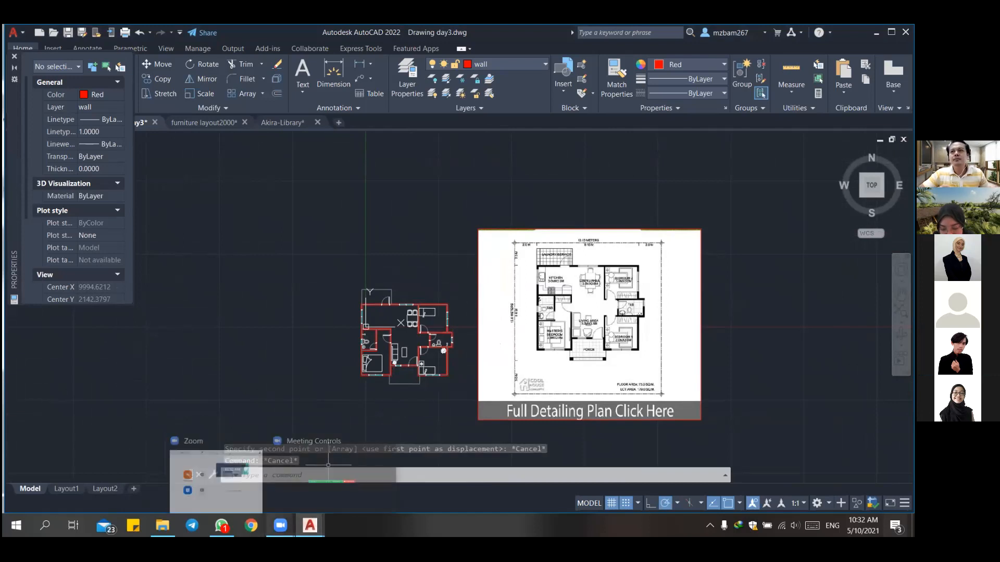
click(297, 492)
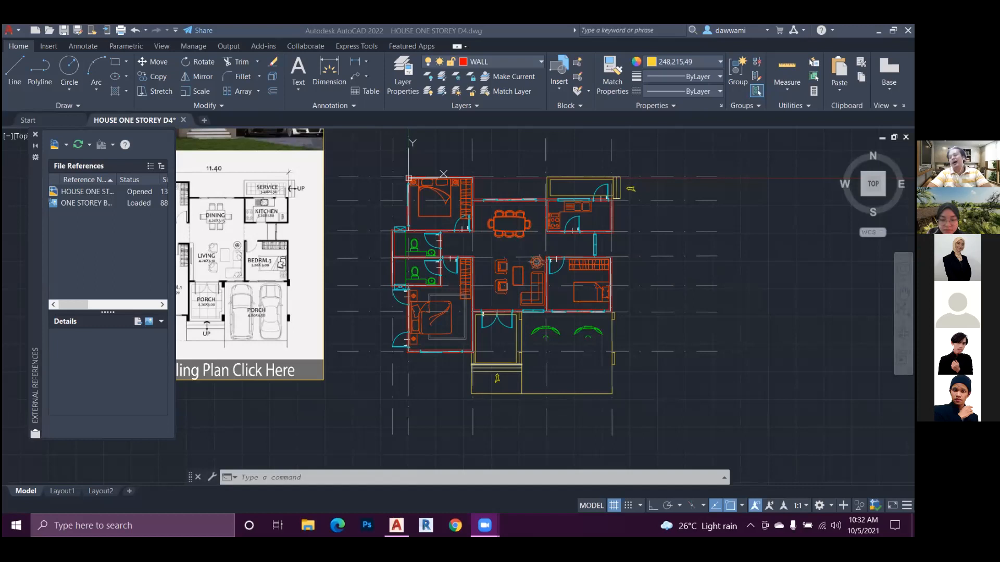
Examine the furnished one-storey house plans beside their attached reference images.
scroll(653, 287, down, 2)
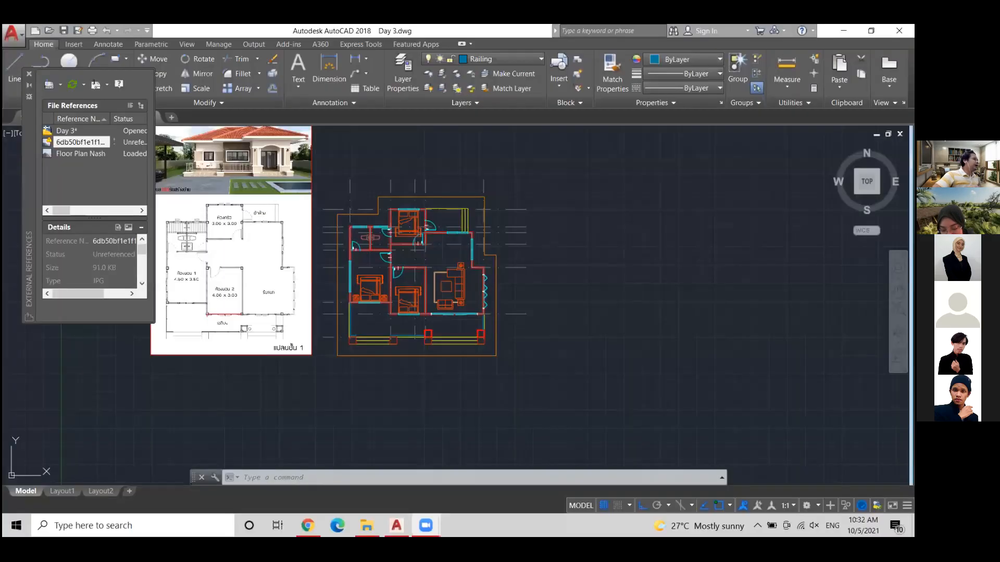
scroll(405, 297, up, 3)
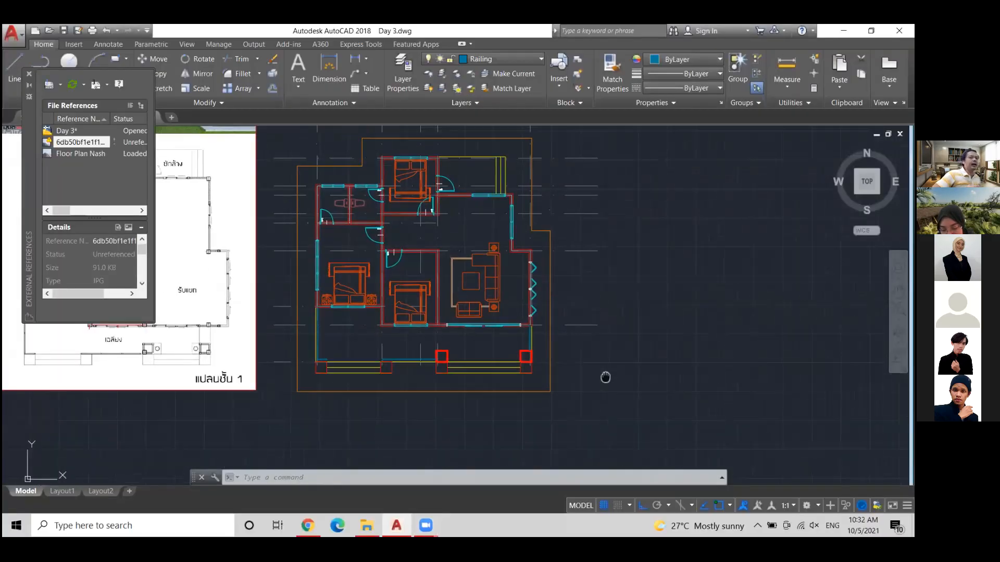
scroll(598, 374, down, 3)
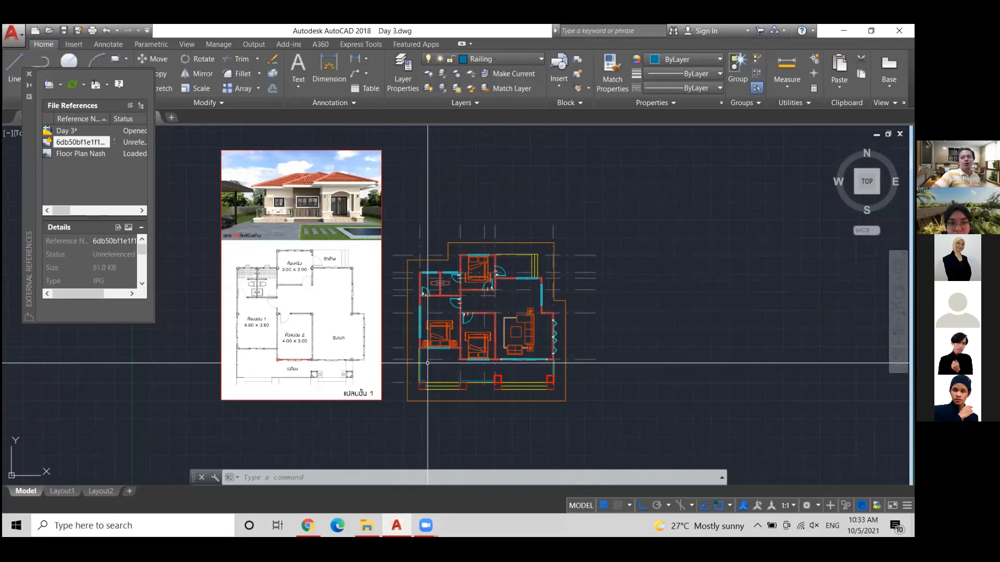
middle_drag(430, 346, 440, 349)
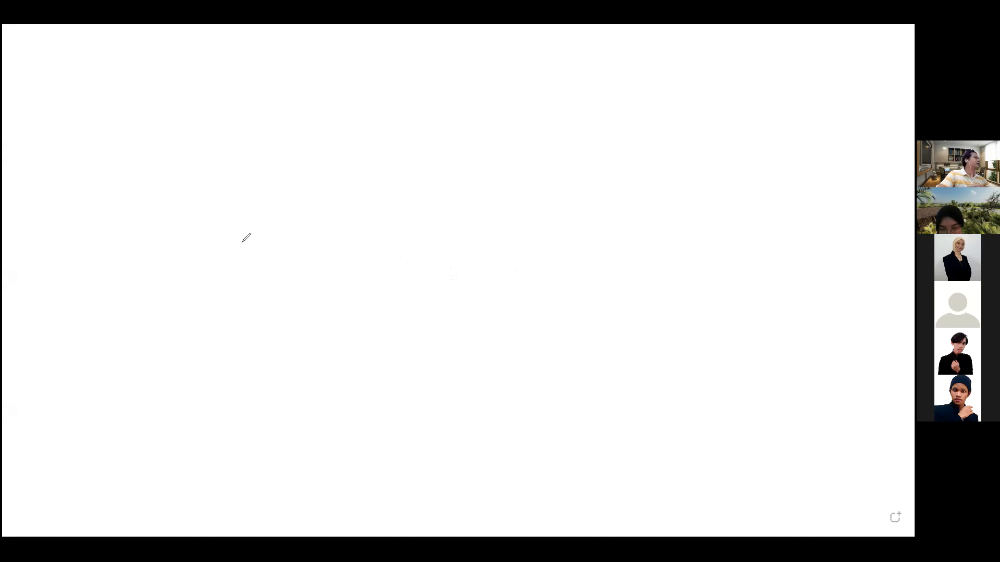
Sketch a long shallow box across the whiteboard with a second outline around its ends and underside.
mouse_move(205, 200)
mouse_down()
mouse_move(202, 234)
mouse_move(260, 252)
mouse_move(557, 285)
mouse_up()
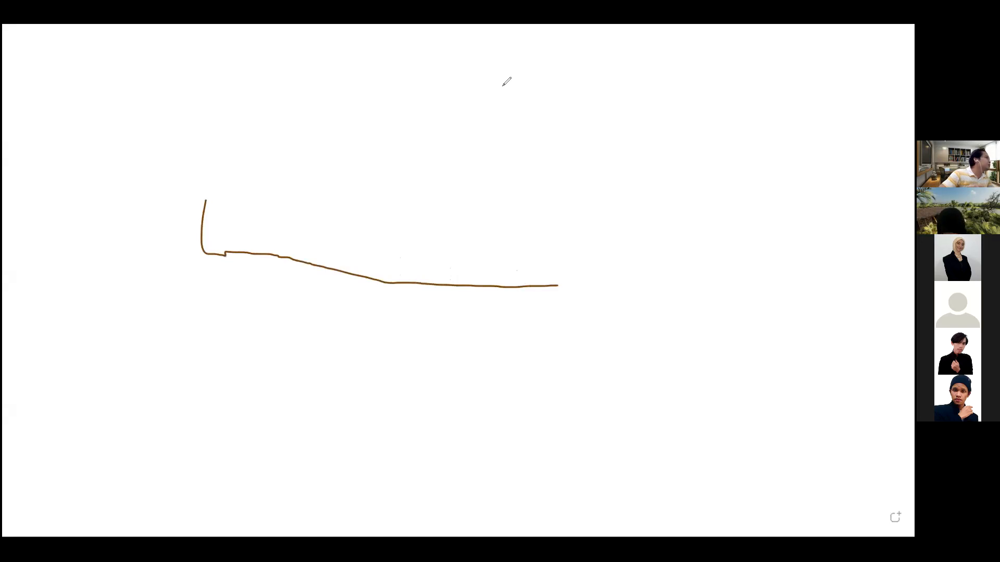
click(352, 272)
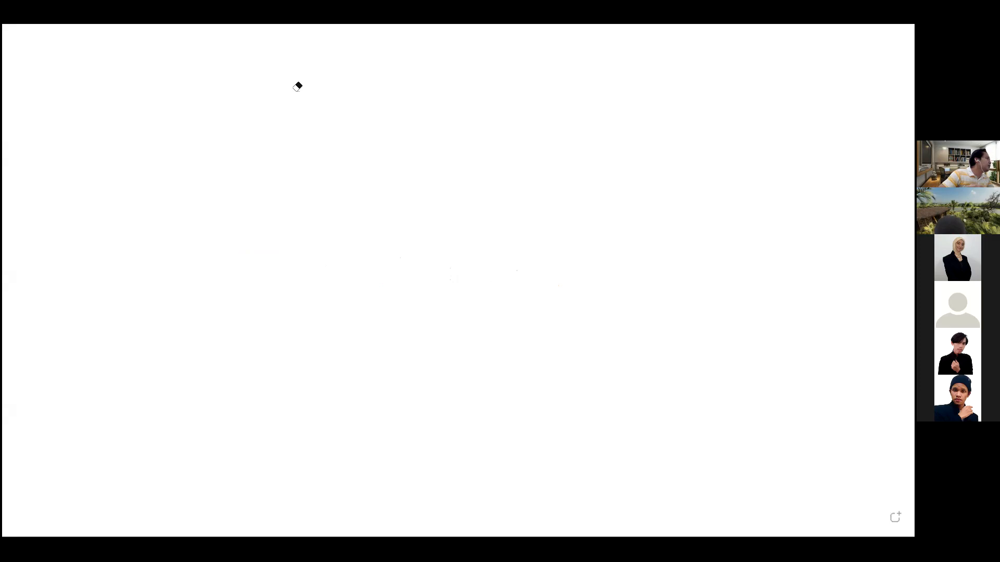
mouse_move(134, 250)
mouse_down()
mouse_move(462, 254)
mouse_move(578, 242)
mouse_move(567, 212)
mouse_move(140, 198)
mouse_move(152, 258)
mouse_up()
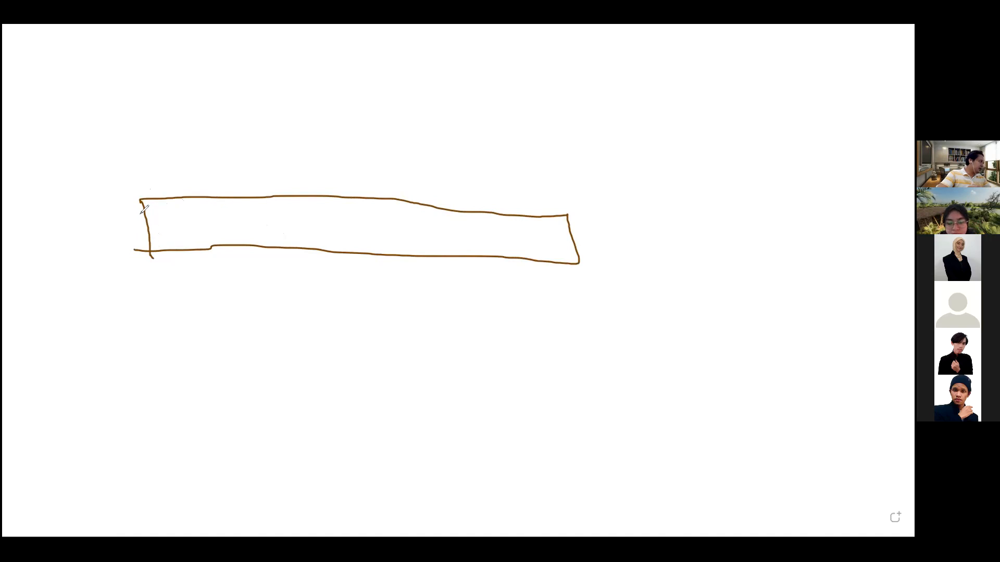
mouse_move(141, 201)
mouse_down()
mouse_move(121, 203)
mouse_move(130, 237)
mouse_move(155, 262)
mouse_move(516, 277)
mouse_move(578, 271)
mouse_move(573, 205)
mouse_move(592, 227)
mouse_move(586, 271)
mouse_up()
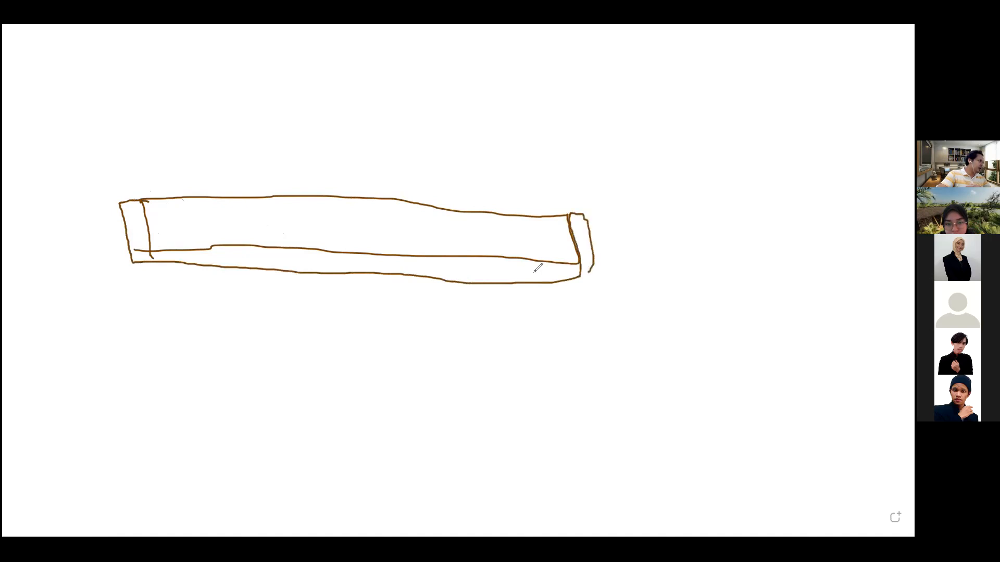
Add a U-shaped gutter under the box's right end, and a sloping roof line with zigzag truss members inside it.
mouse_move(514, 254)
mouse_down()
mouse_move(514, 298)
mouse_move(572, 291)
mouse_move(567, 258)
mouse_move(558, 279)
mouse_move(529, 287)
mouse_move(530, 259)
mouse_move(517, 257)
mouse_up()
mouse_move(168, 199)
mouse_down()
mouse_move(516, 244)
mouse_move(174, 197)
mouse_move(191, 203)
mouse_move(179, 252)
mouse_up()
mouse_move(179, 252)
mouse_down()
mouse_move(227, 213)
mouse_move(276, 246)
mouse_move(315, 224)
mouse_move(359, 252)
mouse_move(388, 238)
mouse_move(428, 259)
mouse_move(467, 247)
mouse_up()
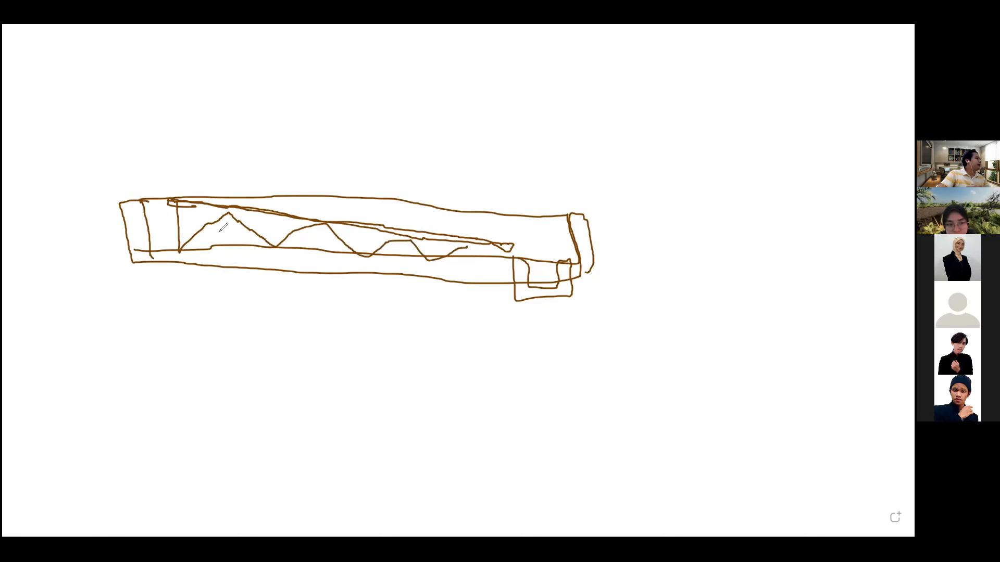
Sketch a long thin bar above the box section and add a short angled line inside the box.
drag(92, 141, 210, 140)
mouse_move(272, 136)
mouse_down()
mouse_move(462, 151)
mouse_move(158, 154)
mouse_move(102, 136)
mouse_up()
mouse_move(199, 197)
mouse_down()
mouse_move(208, 224)
mouse_move(317, 230)
mouse_up()
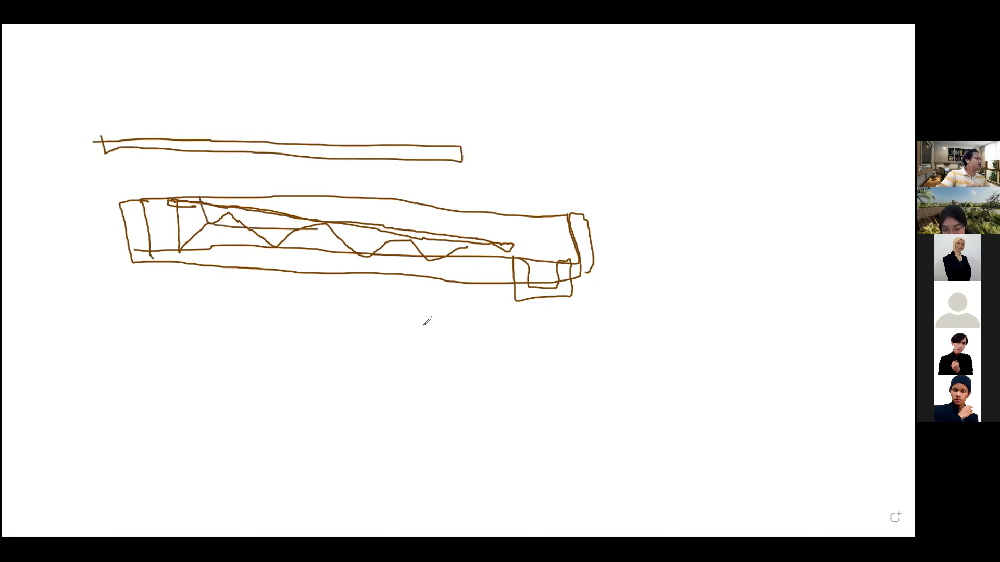
Sketch a thin slab below the box section with an arrow, a wavy line and three short vertical marks.
mouse_move(214, 352)
mouse_down()
mouse_move(572, 370)
mouse_move(232, 368)
mouse_move(223, 342)
mouse_up()
mouse_move(339, 332)
mouse_down()
mouse_move(320, 359)
mouse_move(351, 343)
mouse_up()
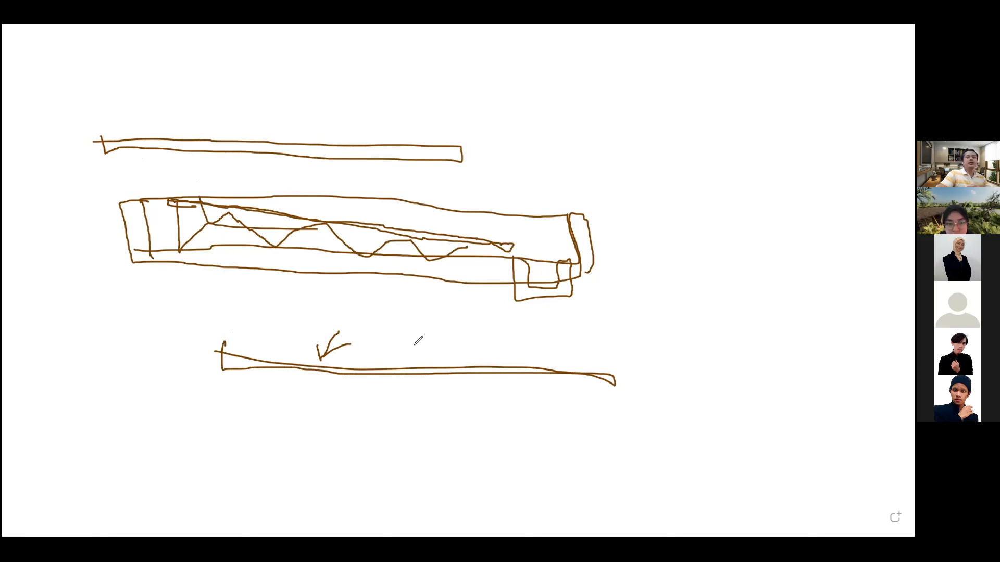
drag(422, 363, 342, 358)
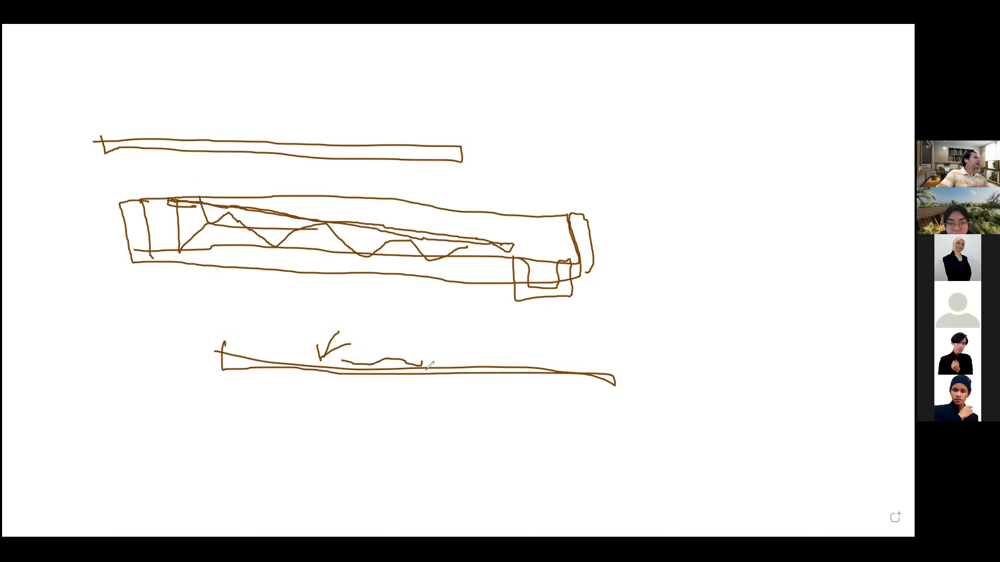
drag(416, 369, 409, 393)
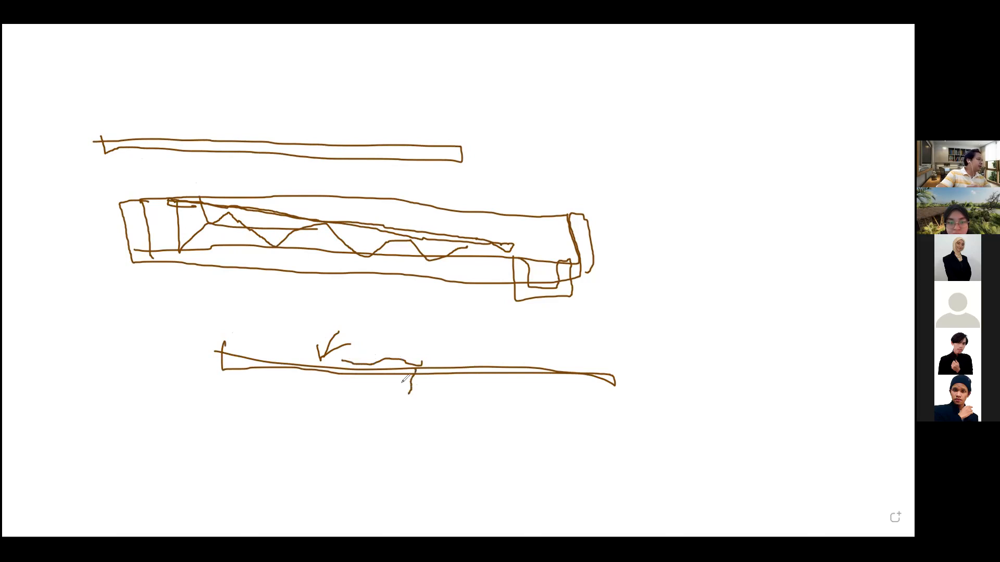
drag(314, 368, 309, 389)
drag(246, 357, 248, 370)
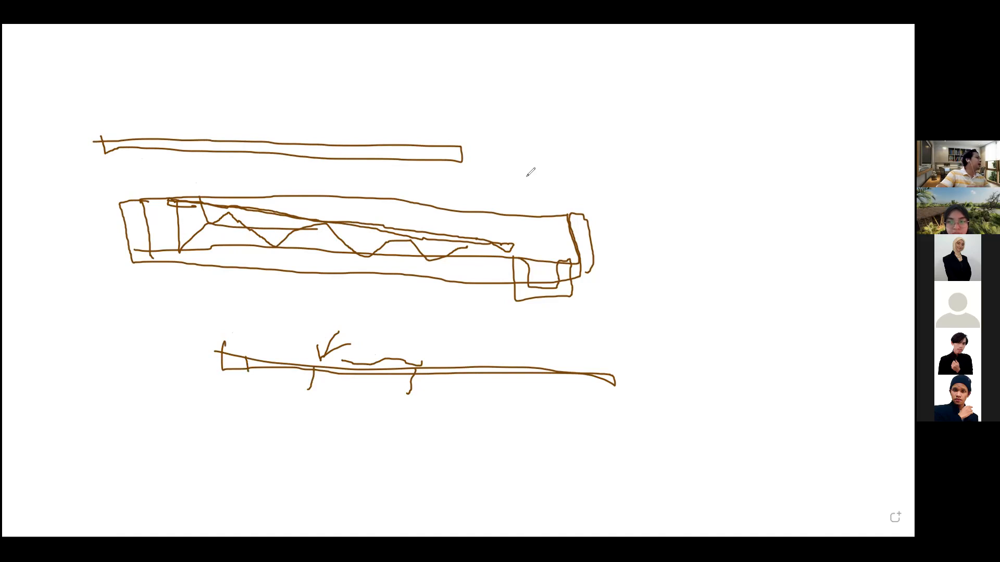
click(555, 95)
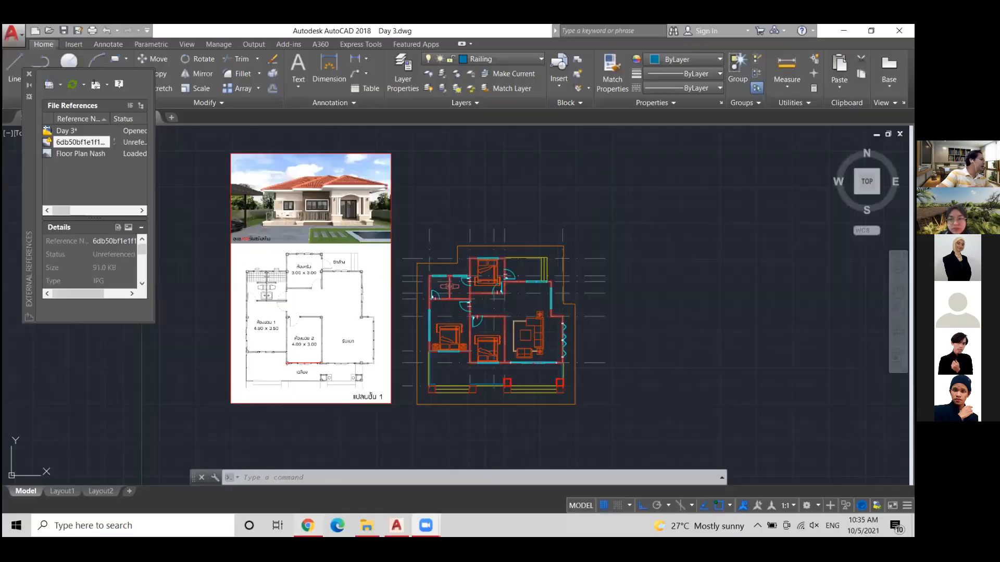
Switch to Chrome and search Google Images for "malaysian parliament".
click(307, 525)
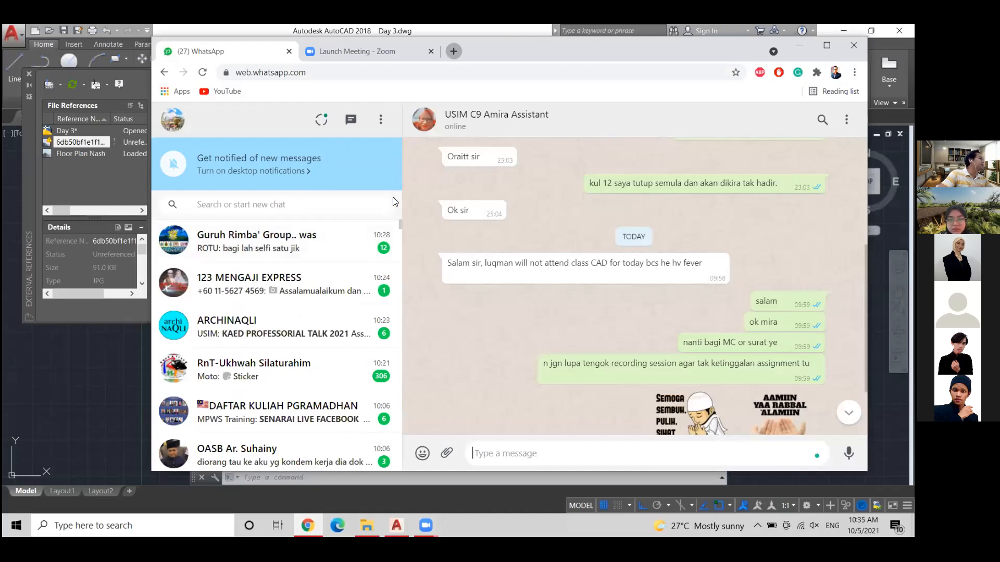
click(453, 58)
click(395, 286)
text(p)
key(BackSpace)
text(malaysian parliame)
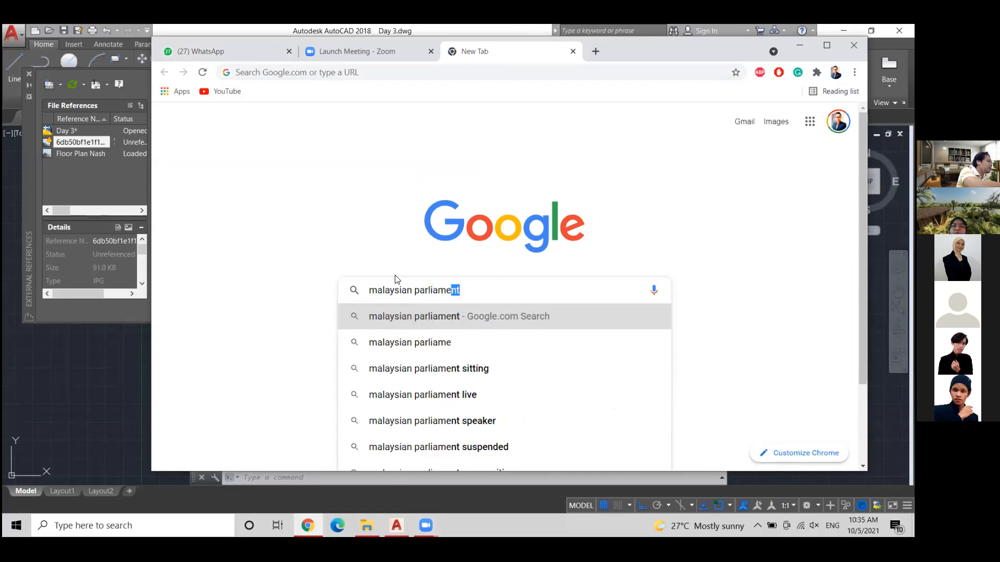
text(nt)
key(Return)
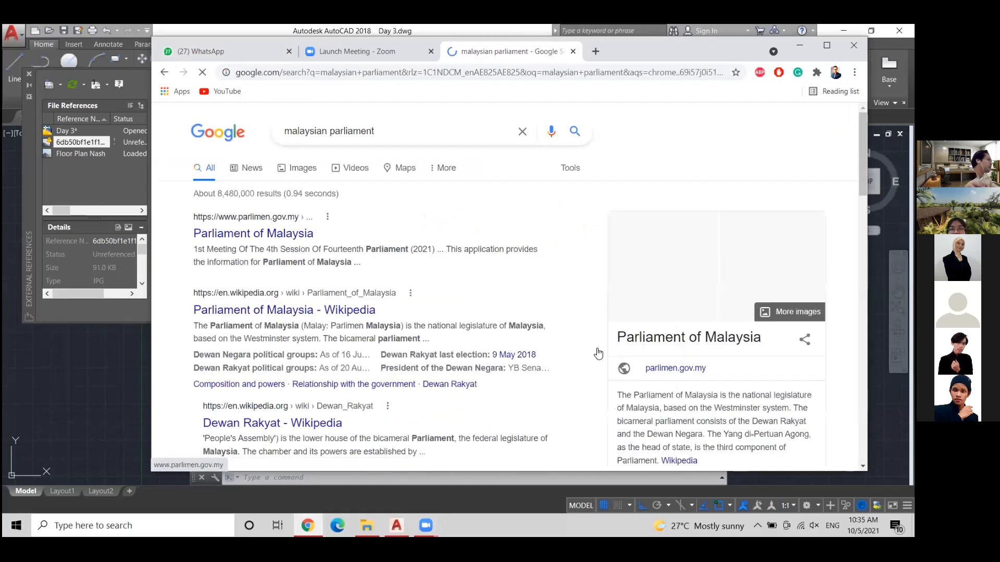
click(293, 168)
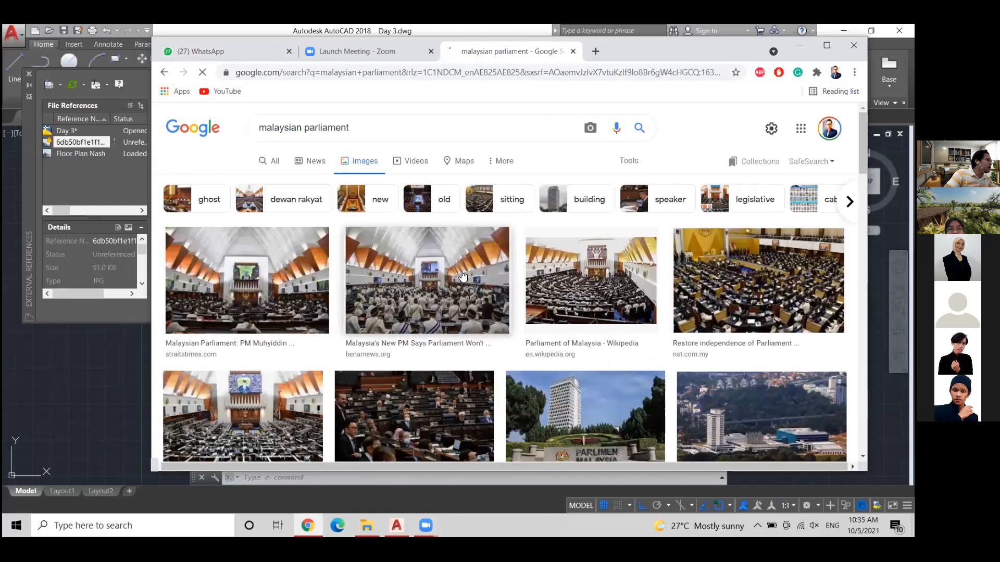
Open the image result with the aerial view of the Malaysian parliament complex from thediplomat.com.
scroll(463, 276, down, 3)
drag(706, 46, 531, 44)
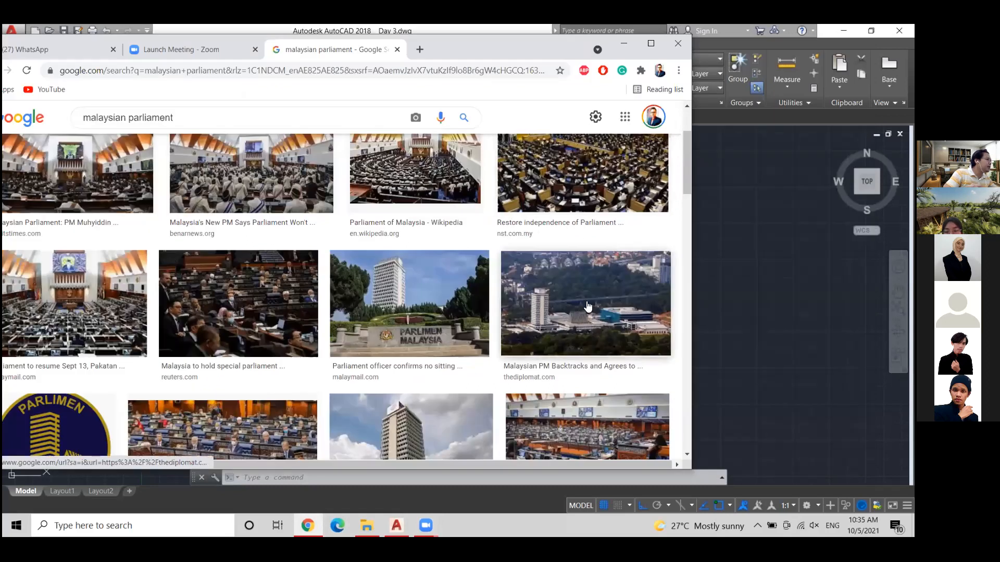
click(588, 306)
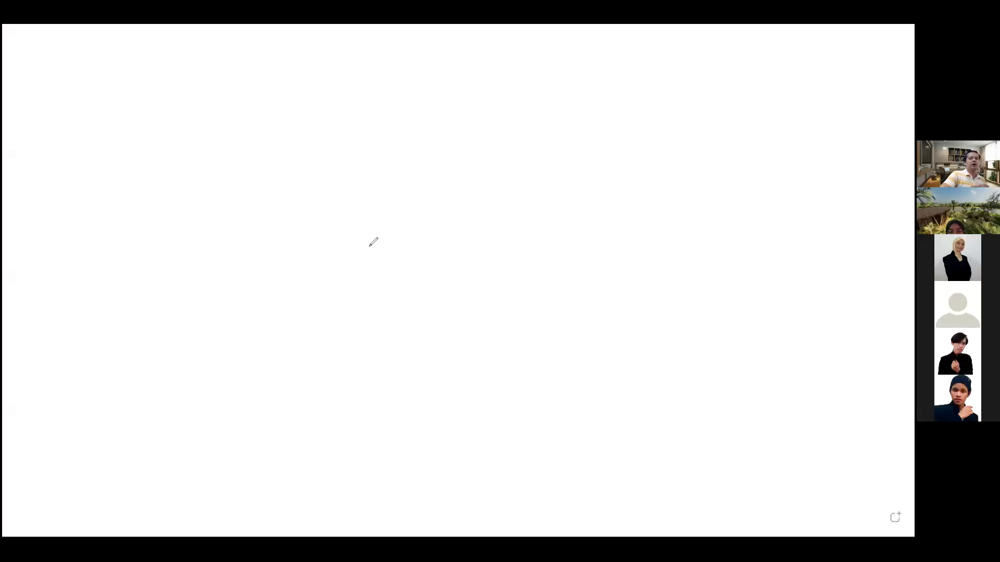
Sketch a square building plan inside a larger roof outline, with hip lines running from the corners to a short central ridge.
mouse_move(275, 199)
mouse_down()
mouse_move(255, 358)
mouse_move(447, 368)
mouse_move(466, 352)
mouse_up()
mouse_move(469, 286)
mouse_down()
mouse_move(476, 194)
mouse_move(284, 187)
mouse_move(276, 205)
mouse_up()
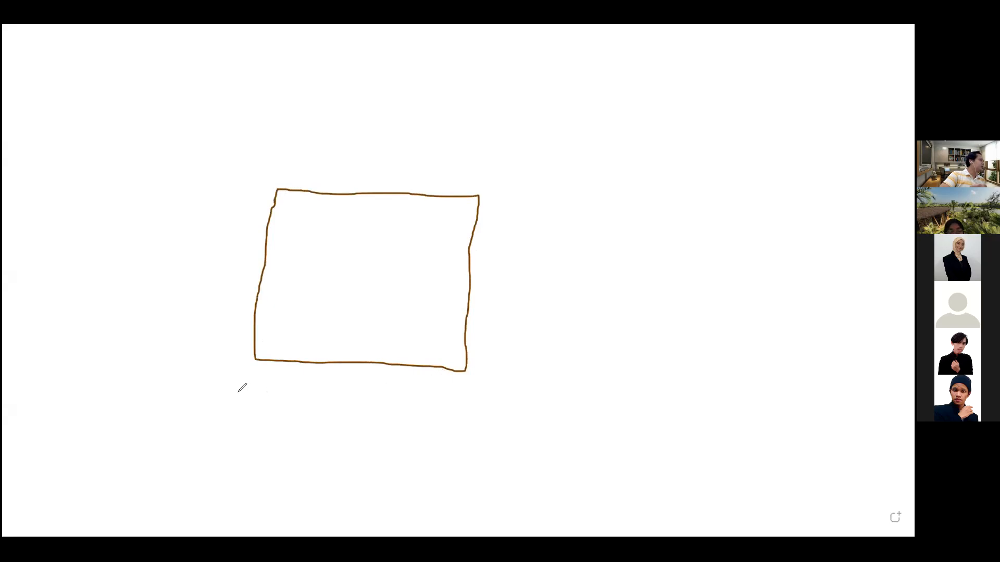
mouse_move(199, 402)
mouse_down()
mouse_move(219, 368)
mouse_move(358, 265)
mouse_move(512, 405)
mouse_up()
drag(525, 163, 397, 231)
mouse_move(237, 152)
mouse_down()
mouse_move(386, 241)
mouse_move(369, 281)
mouse_up()
mouse_move(247, 150)
mouse_down()
mouse_move(210, 367)
mouse_move(319, 406)
mouse_move(527, 421)
mouse_move(497, 231)
mouse_move(516, 164)
mouse_move(243, 158)
mouse_up()
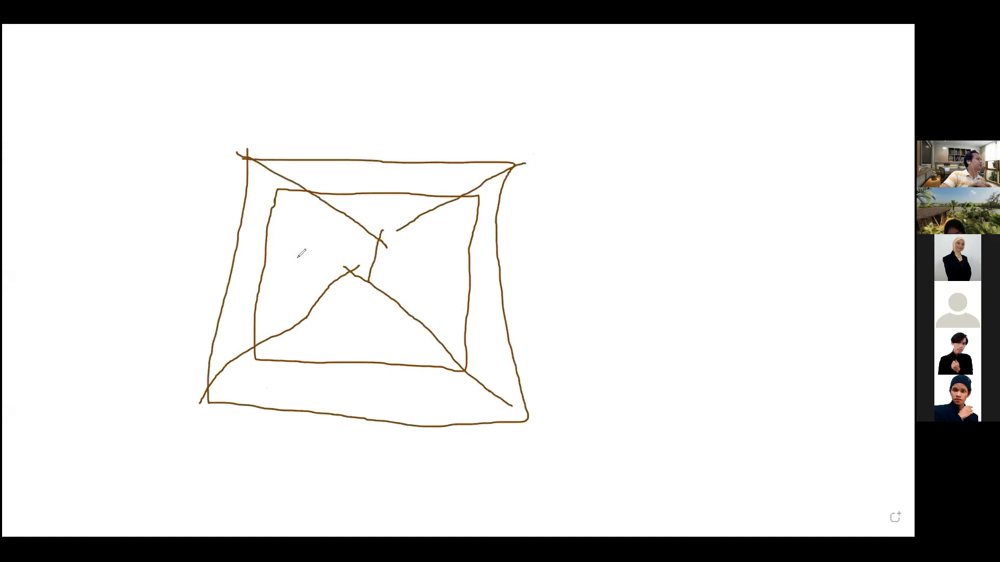
drag(396, 228, 382, 231)
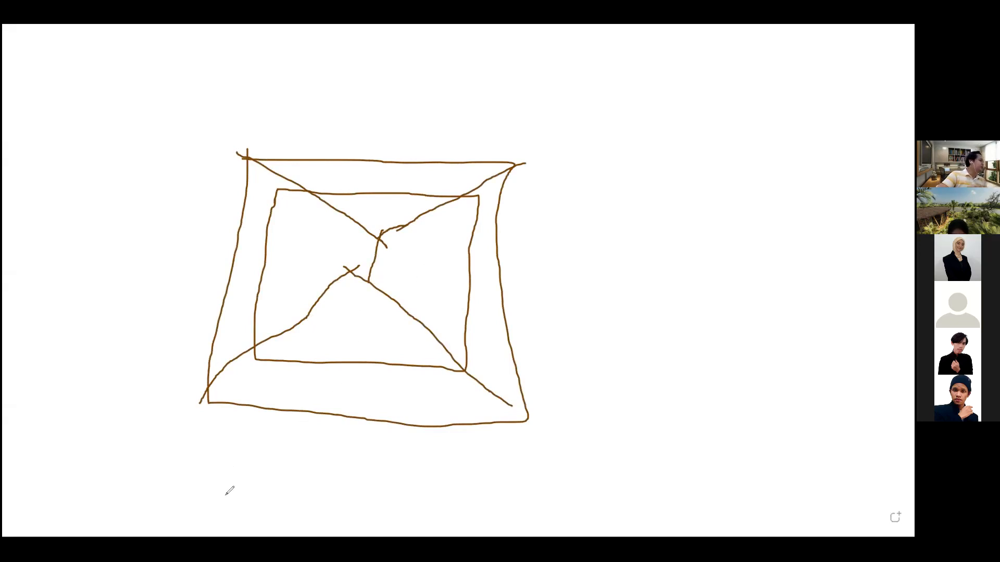
Sketch a triangular roof elevation below the plan and project the roof and wall edges down to it.
mouse_move(265, 484)
mouse_down()
mouse_move(353, 437)
mouse_move(495, 484)
mouse_move(497, 494)
mouse_up()
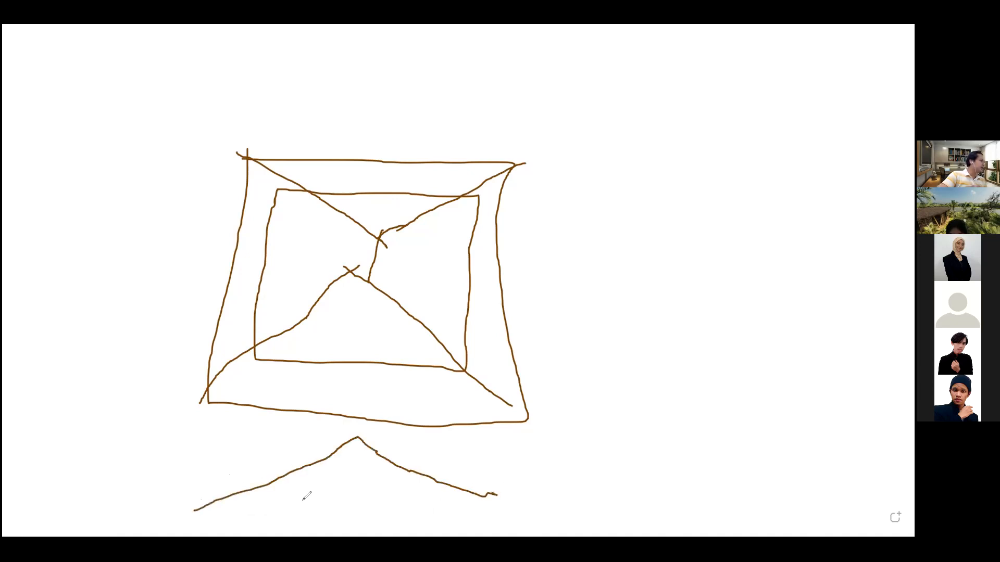
mouse_move(197, 510)
mouse_down()
mouse_move(543, 498)
mouse_move(374, 444)
mouse_move(301, 454)
mouse_move(209, 511)
mouse_up()
drag(204, 391, 199, 509)
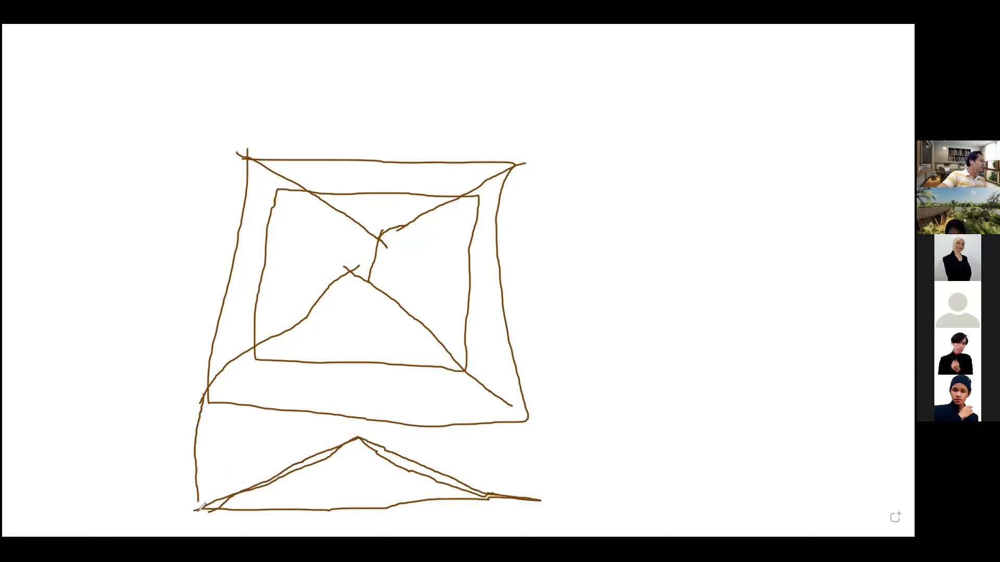
drag(524, 413, 522, 515)
drag(466, 370, 467, 380)
drag(466, 426, 468, 483)
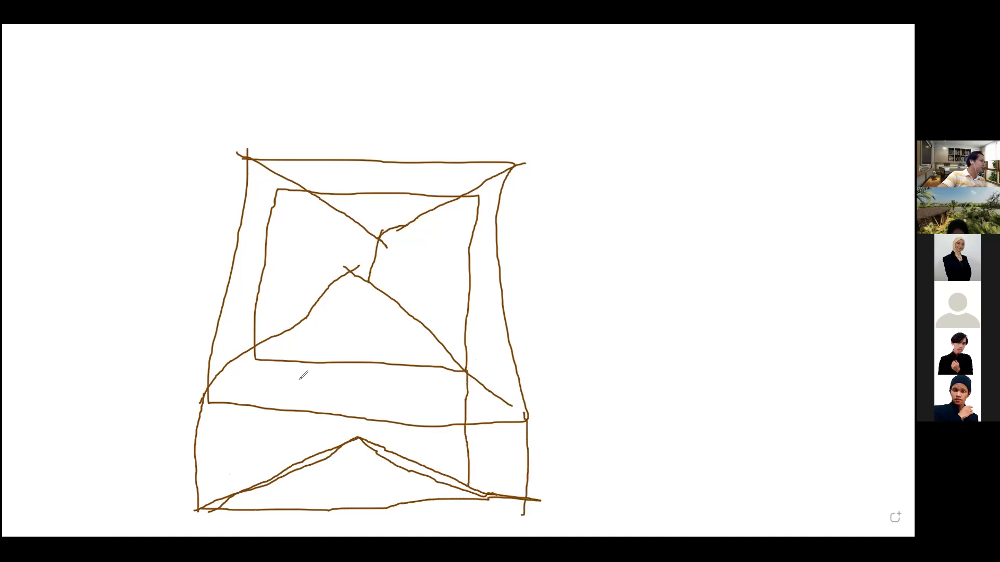
drag(255, 359, 249, 536)
drag(462, 498, 456, 536)
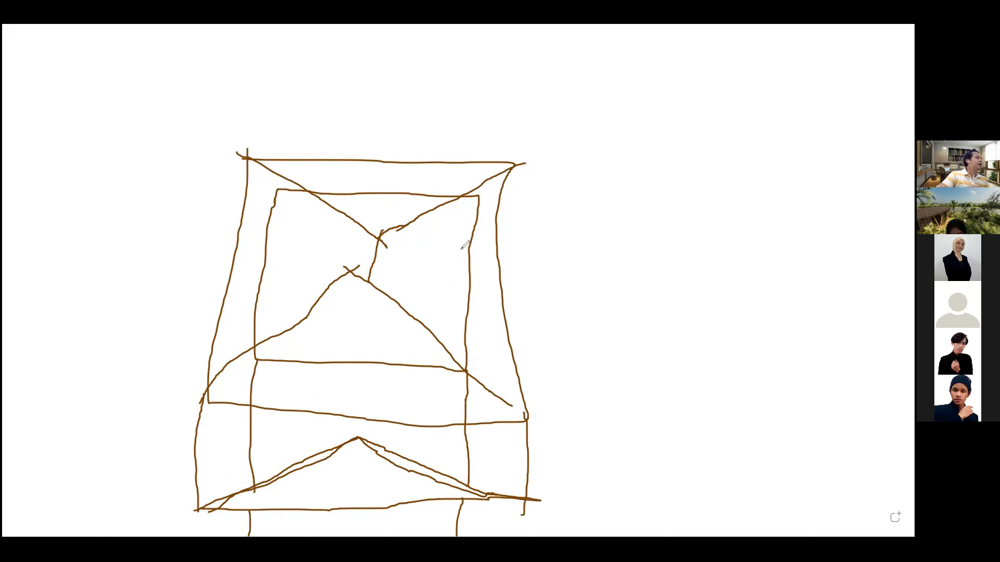
Retrace the outer roof outline and add a red rectangle projecting from the plan's right wall.
mouse_move(255, 160)
mouse_down()
mouse_move(511, 158)
mouse_move(528, 398)
mouse_move(209, 388)
mouse_move(224, 349)
mouse_up()
drag(229, 307, 236, 165)
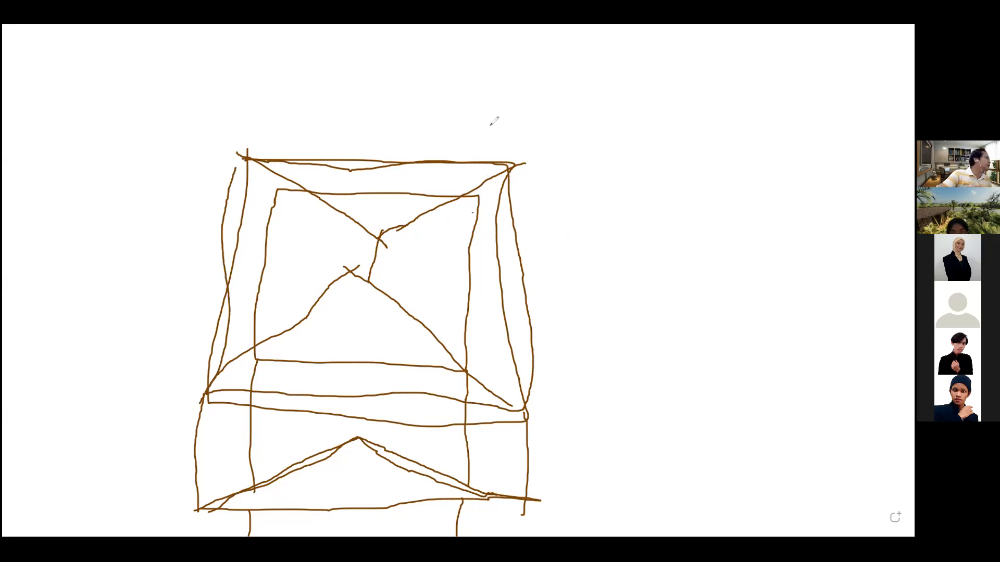
mouse_move(470, 222)
mouse_down()
mouse_move(557, 241)
mouse_move(550, 310)
mouse_move(529, 334)
mouse_move(454, 333)
mouse_move(470, 283)
mouse_move(472, 222)
mouse_up()
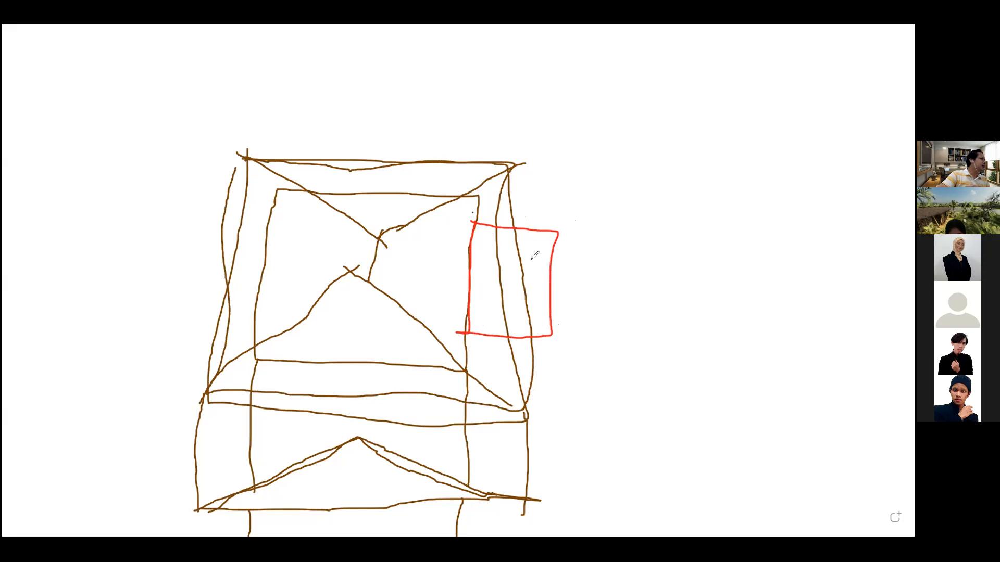
Sketch a green hipped roof over the red side extension, with hips, valleys, a ridge and an outer eaves outline.
drag(522, 272, 608, 186)
mouse_move(528, 269)
mouse_down()
mouse_move(513, 280)
mouse_move(583, 364)
mouse_up()
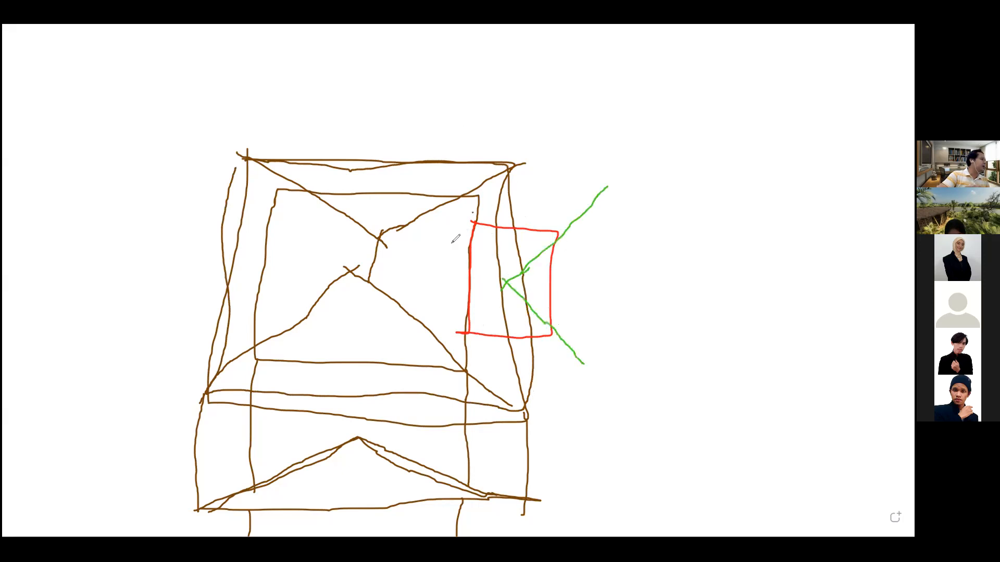
drag(451, 250, 552, 175)
mouse_move(460, 242)
mouse_down()
mouse_move(422, 274)
mouse_move(458, 307)
mouse_move(504, 379)
mouse_up()
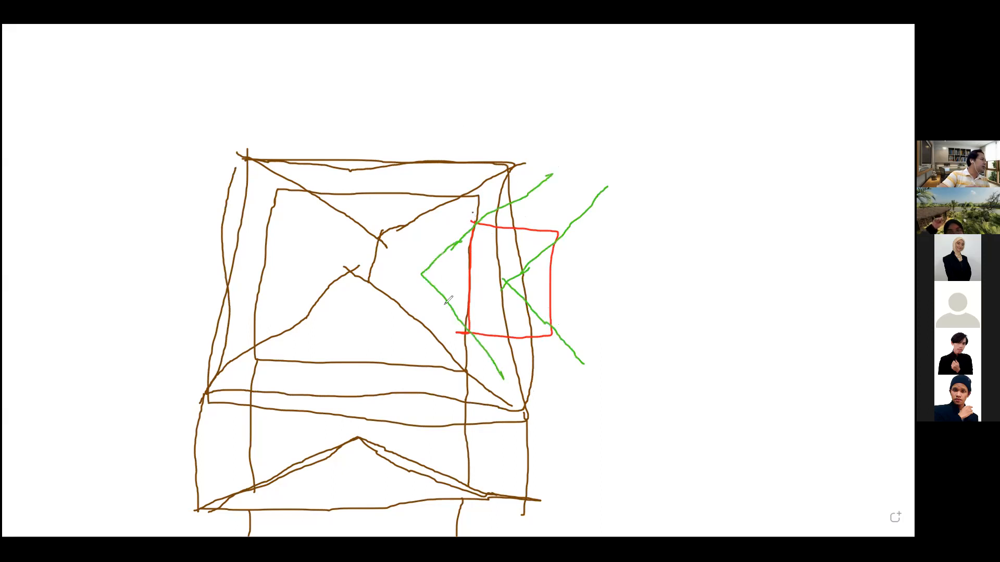
drag(418, 275, 518, 281)
mouse_move(513, 187)
mouse_down()
mouse_move(604, 194)
mouse_move(505, 195)
mouse_move(584, 204)
mouse_up()
mouse_move(498, 374)
mouse_down()
mouse_move(560, 374)
mouse_move(585, 312)
mouse_move(588, 195)
mouse_up()
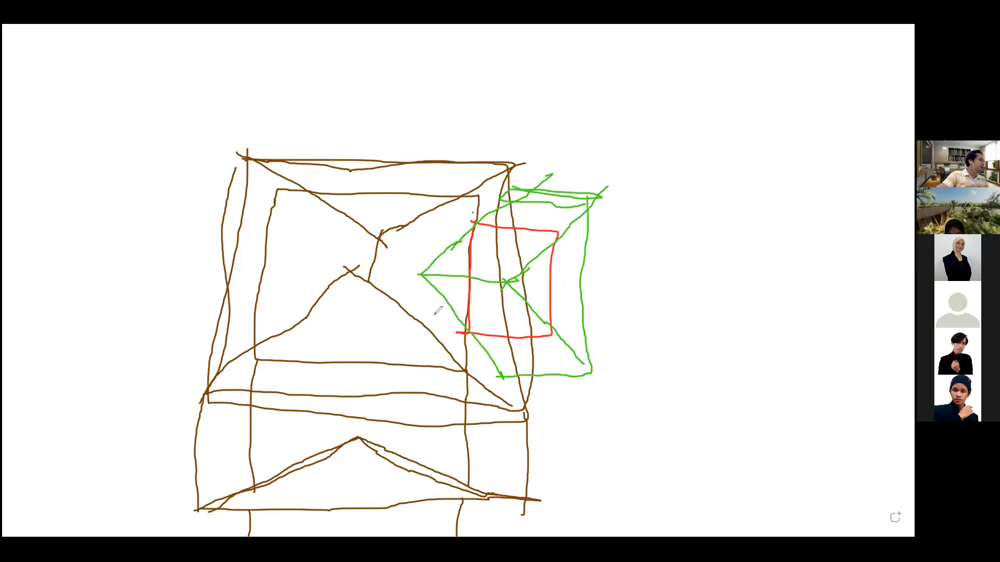
Project the extension roof down to the elevation, outline its ridge and sloping hip end, and mark it with an arrow.
mouse_move(426, 275)
mouse_down()
mouse_move(433, 470)
mouse_move(542, 463)
mouse_move(592, 497)
mouse_move(488, 489)
mouse_up()
mouse_move(549, 330)
mouse_down()
mouse_move(568, 453)
mouse_move(558, 535)
mouse_up()
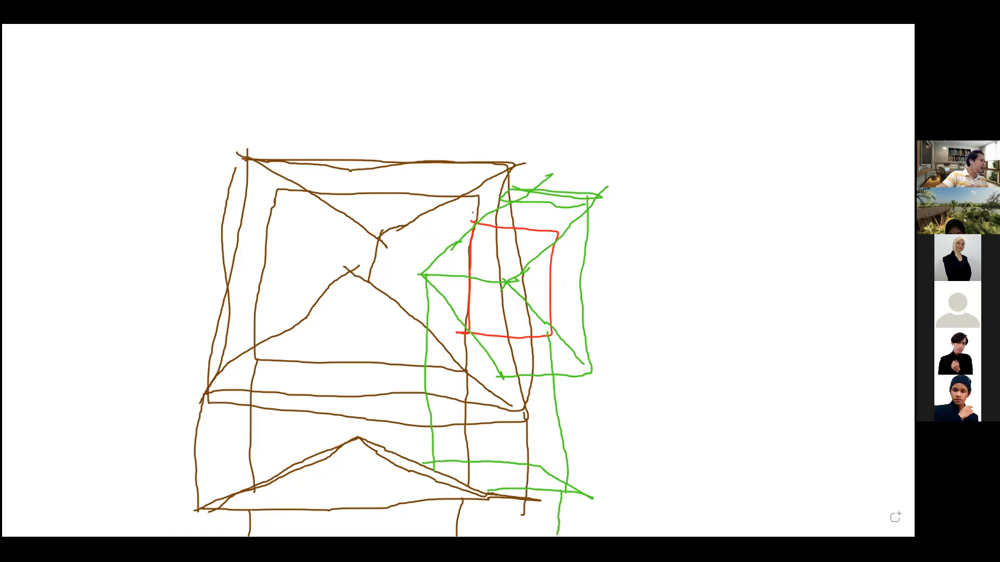
mouse_move(625, 419)
mouse_down()
mouse_move(583, 461)
mouse_move(606, 460)
mouse_up()
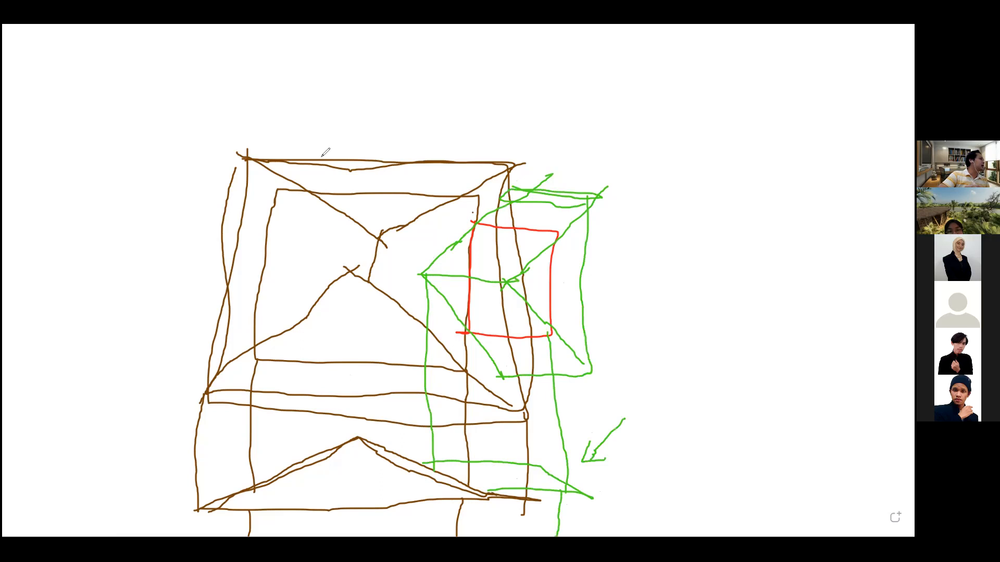
Add a red rectangular extension on the plan's upper wall, cover it with a green hipped roof, and mark it with an arrow.
mouse_move(275, 196)
mouse_down()
mouse_move(273, 130)
mouse_move(409, 140)
mouse_move(405, 185)
mouse_up()
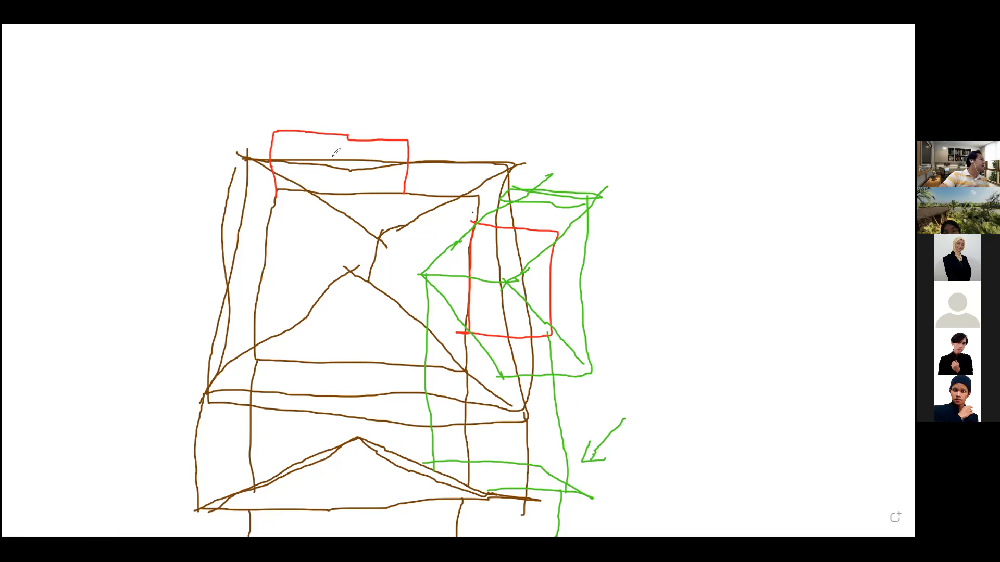
drag(241, 92, 325, 184)
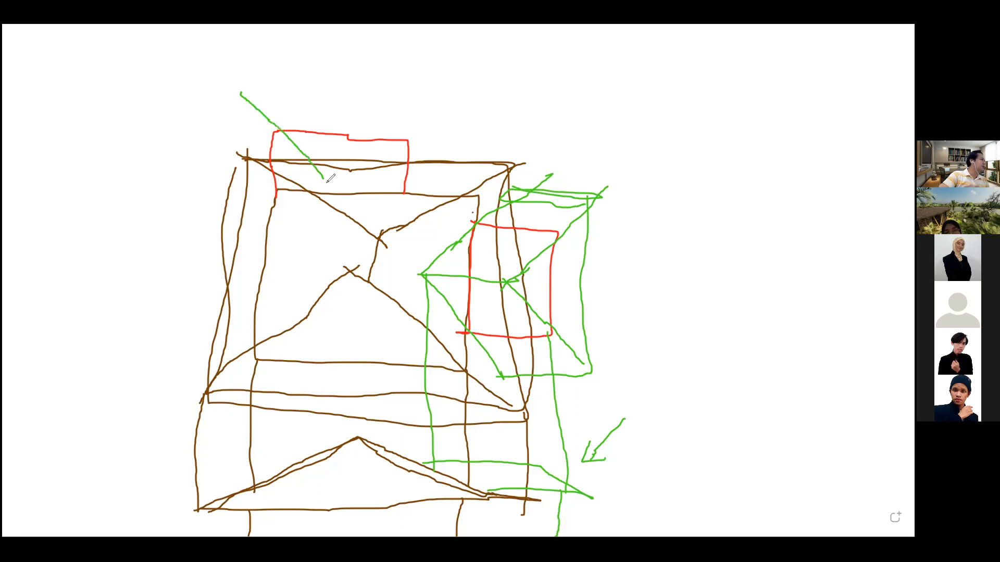
mouse_move(447, 102)
mouse_down()
mouse_move(333, 182)
mouse_move(326, 206)
mouse_up()
drag(242, 93, 245, 165)
mouse_move(447, 103)
mouse_down()
mouse_move(436, 153)
mouse_move(329, 210)
mouse_up()
drag(242, 94, 446, 104)
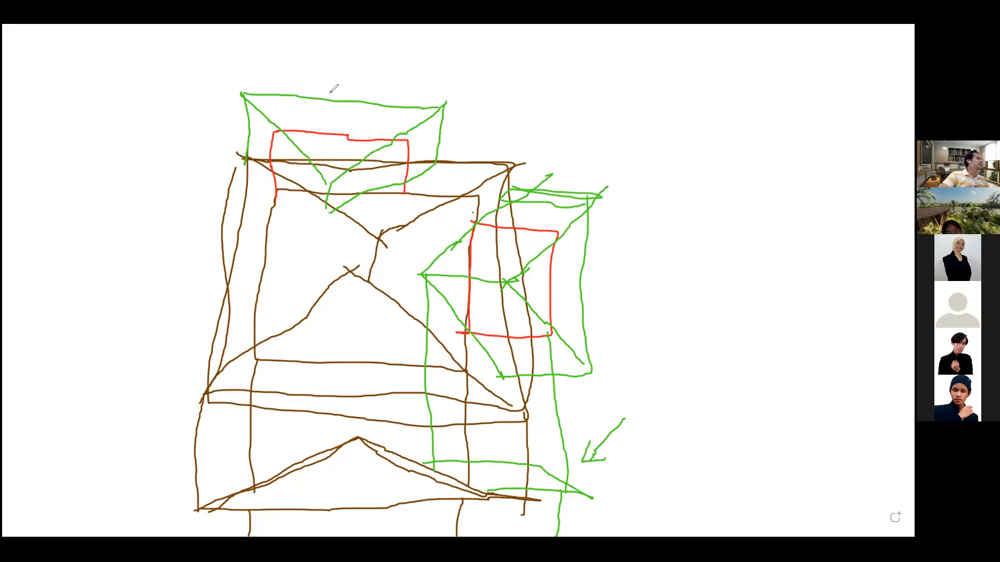
drag(486, 112, 451, 127)
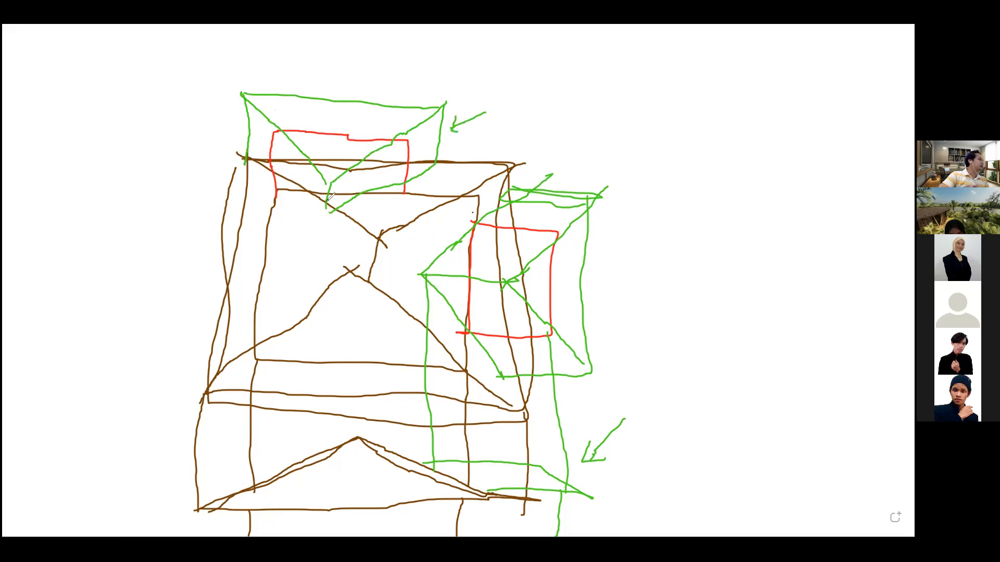
Trace in green the continuous left roof face from the upper extension to the main ridge, crossing out the obsolete hip section.
drag(328, 199, 372, 226)
drag(372, 240, 373, 229)
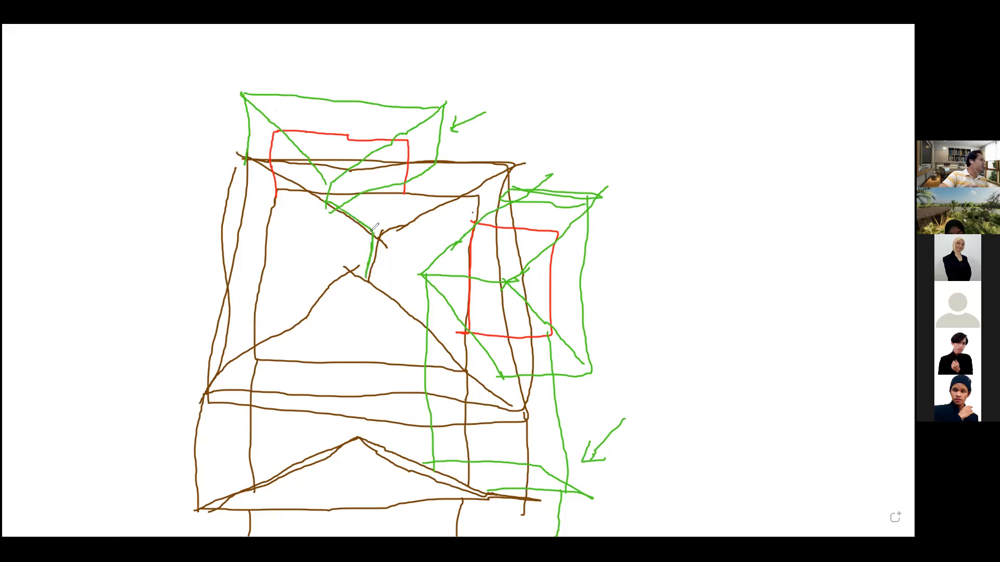
drag(286, 172, 298, 189)
mouse_move(369, 285)
mouse_down()
mouse_move(377, 233)
mouse_move(333, 204)
mouse_move(331, 177)
mouse_move(245, 94)
mouse_move(253, 154)
mouse_move(235, 286)
mouse_move(204, 384)
mouse_up()
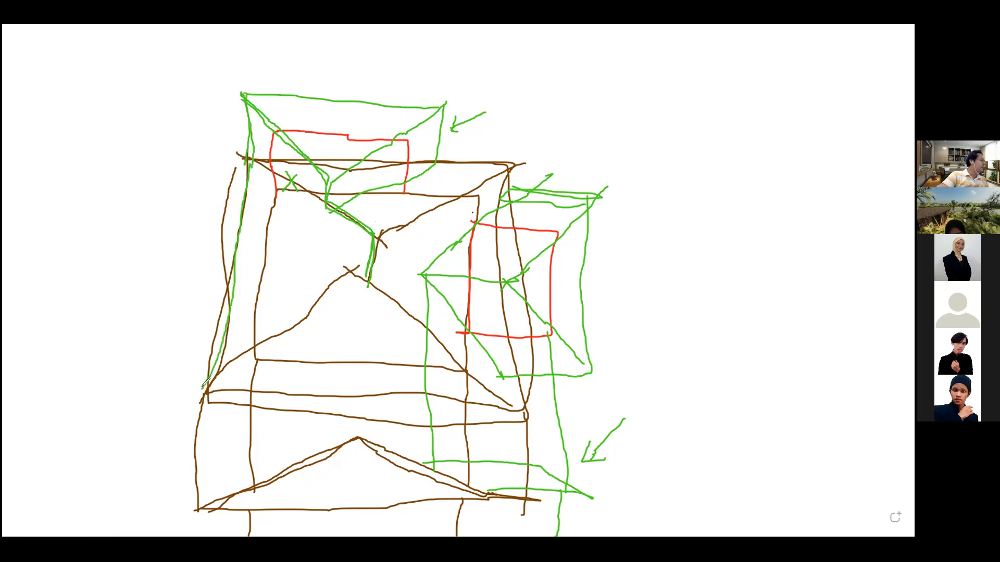
mouse_move(206, 386)
mouse_down()
mouse_move(325, 289)
mouse_move(364, 272)
mouse_up()
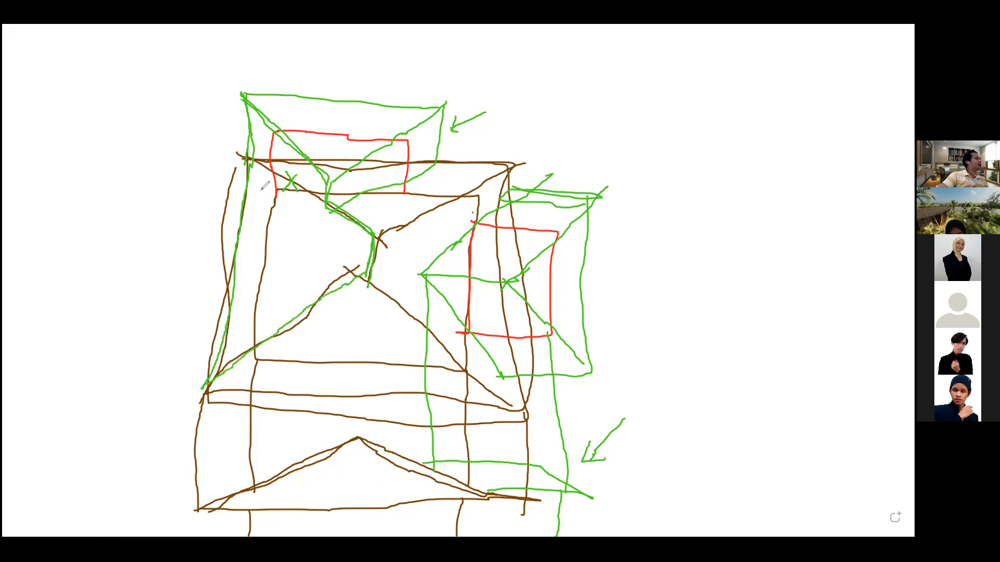
Fill the combined left roof face with horizontal green hatch lines from the upper extension down to the lower hip.
drag(244, 168, 301, 175)
drag(251, 151, 292, 151)
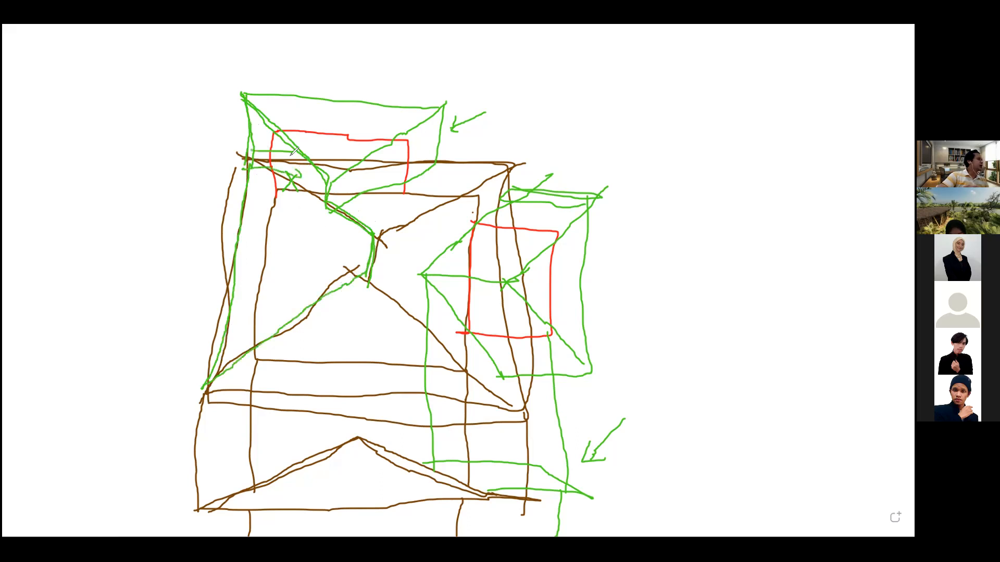
drag(251, 192, 350, 186)
drag(250, 215, 372, 224)
drag(255, 251, 382, 244)
drag(222, 278, 334, 279)
drag(212, 315, 315, 302)
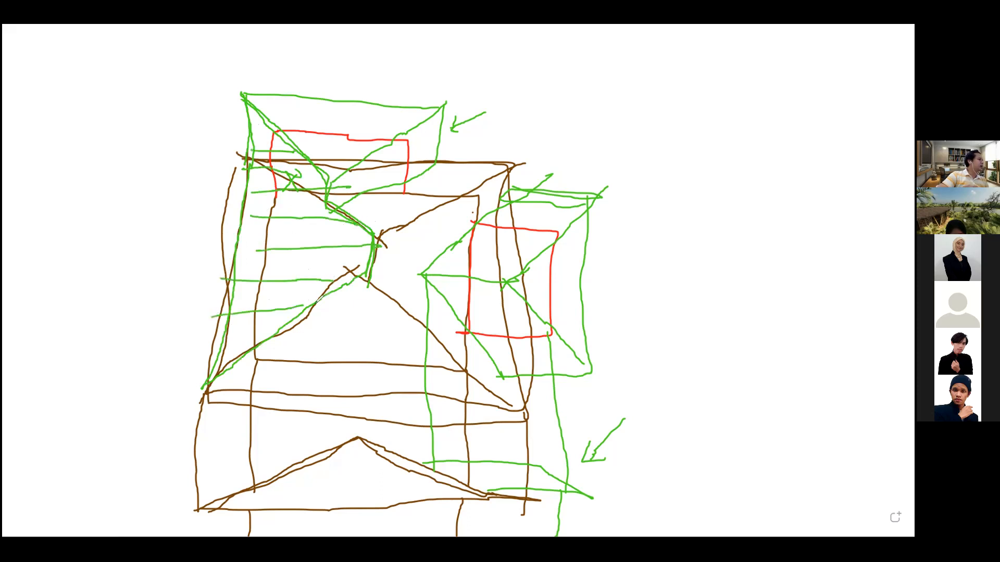
drag(218, 332, 287, 333)
Circle the side extension's hip end, point an arrow at it, and retrace its slope and ridge in the elevation.
mouse_move(648, 214)
mouse_down()
mouse_move(556, 224)
mouse_move(551, 340)
mouse_move(635, 304)
mouse_move(621, 177)
mouse_up()
drag(616, 256, 595, 272)
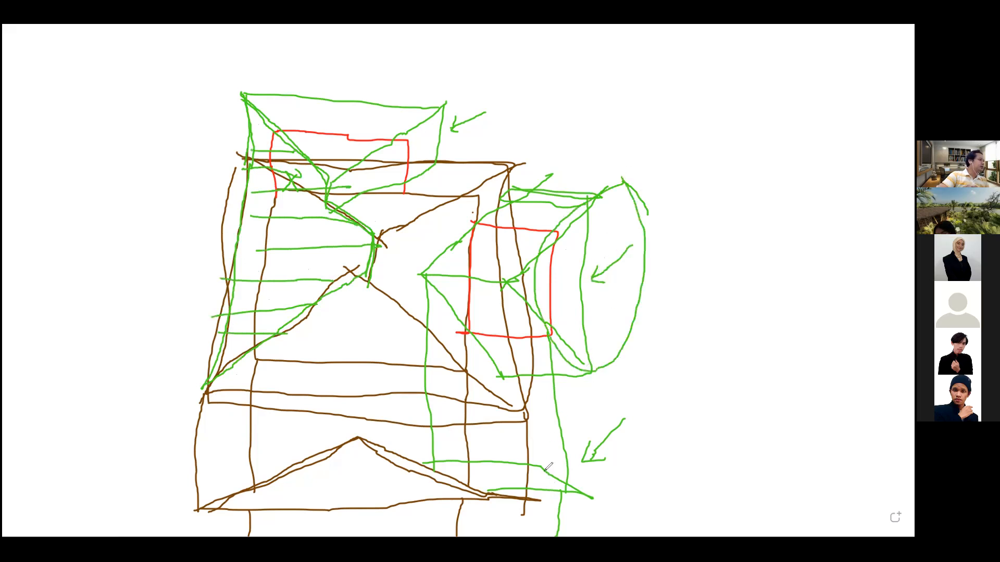
mouse_move(538, 462)
mouse_down()
mouse_move(591, 487)
mouse_move(522, 500)
mouse_up()
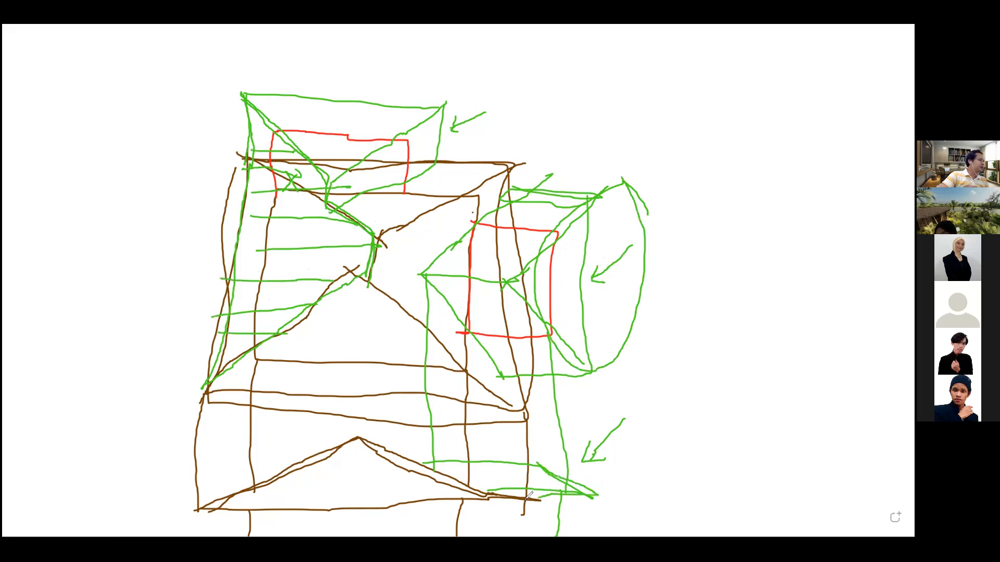
drag(412, 461, 543, 459)
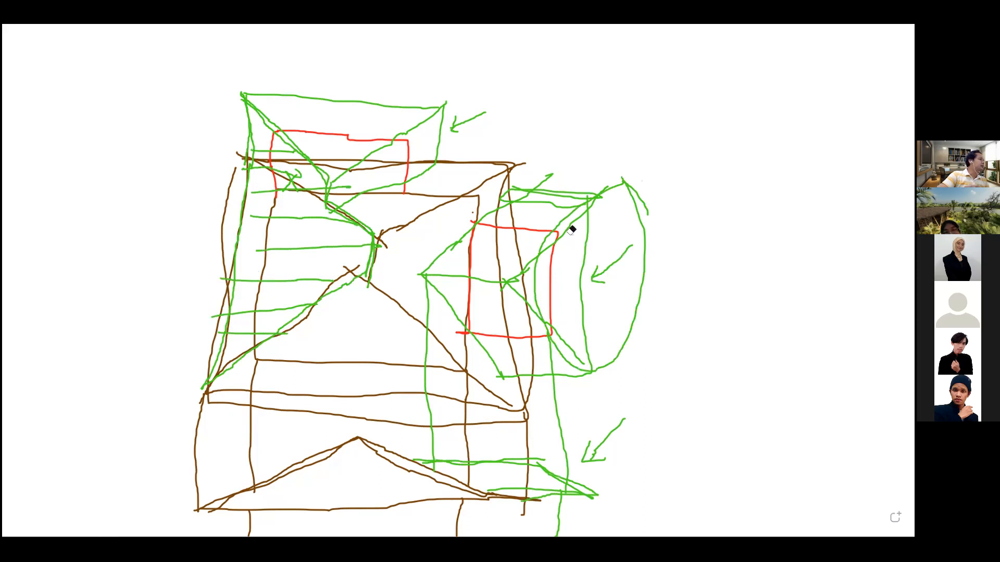
Erase the side extension's hip end in plan and elevation and redraw it as a gable with a vertical end.
mouse_move(567, 217)
mouse_down()
mouse_move(553, 339)
mouse_move(567, 342)
mouse_move(571, 291)
mouse_up()
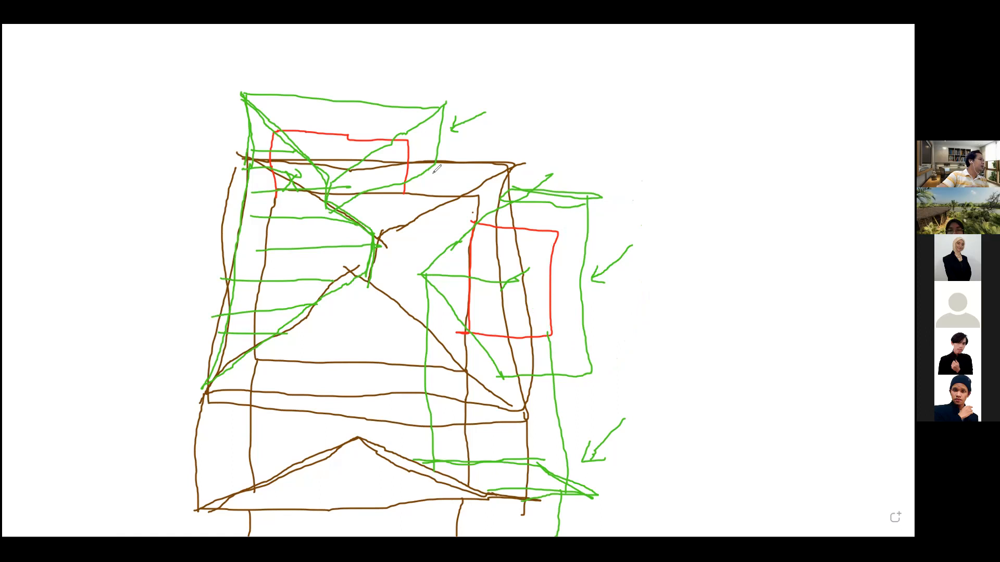
mouse_move(526, 275)
mouse_down()
mouse_move(591, 280)
mouse_move(589, 196)
mouse_move(529, 187)
mouse_move(426, 271)
mouse_move(509, 375)
mouse_move(593, 372)
mouse_move(588, 193)
mouse_up()
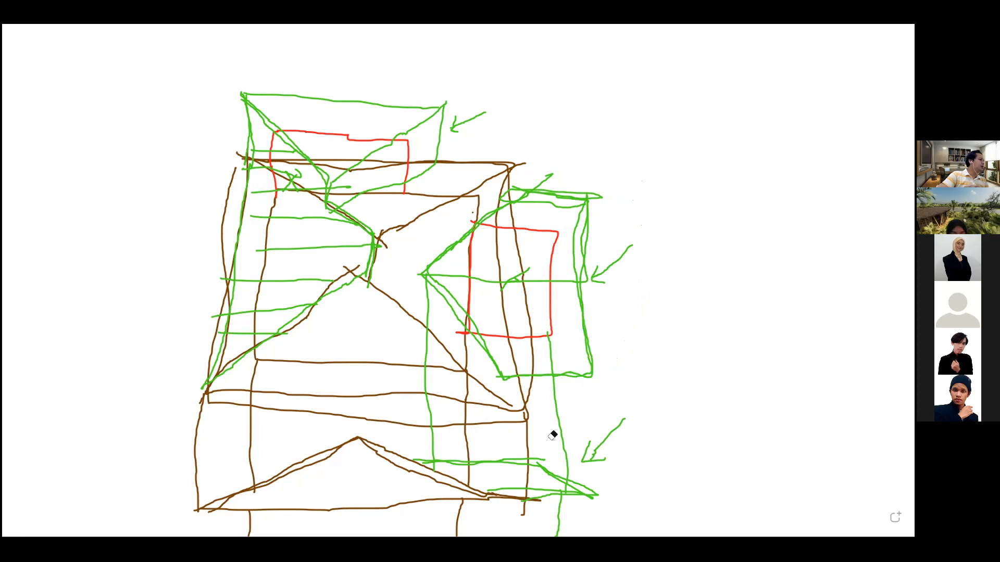
click(559, 473)
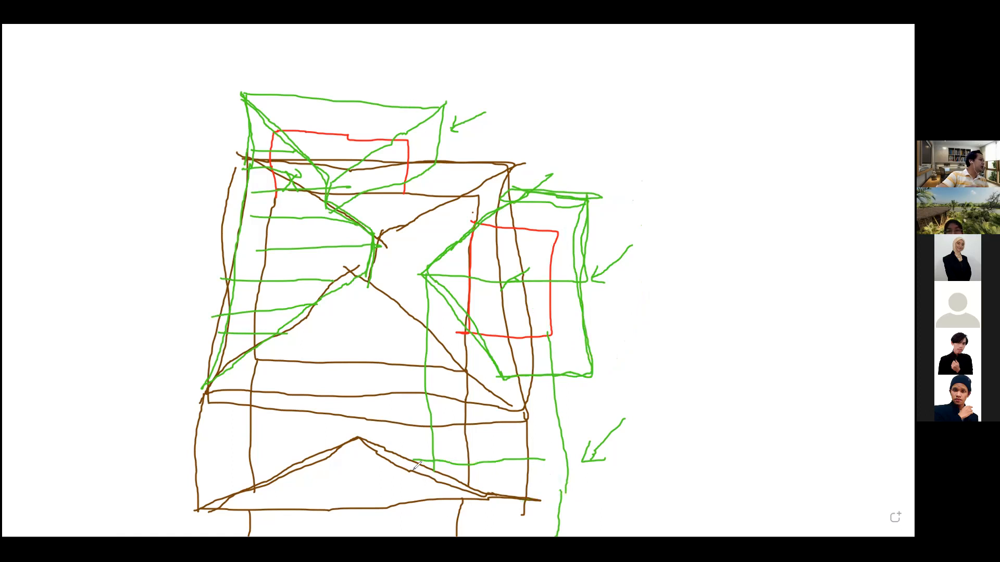
mouse_move(408, 459)
mouse_down()
mouse_move(584, 459)
mouse_move(538, 495)
mouse_move(487, 491)
mouse_move(409, 459)
mouse_up()
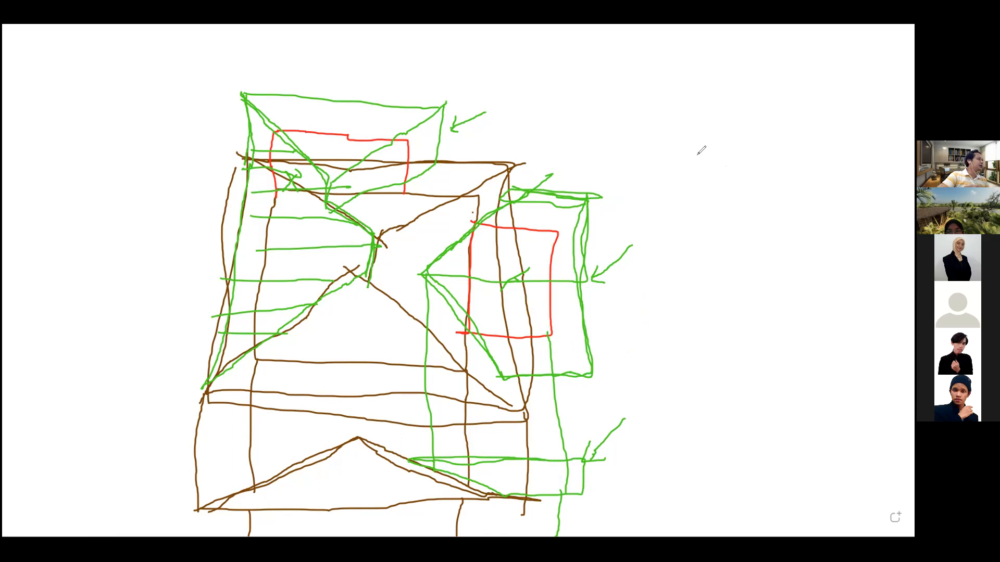
Sketch two comparison side views beside the plan, a sloping hip end above a rectangular gable end, with viewing arrows.
drag(647, 141, 737, 194)
drag(584, 149, 659, 151)
drag(600, 199, 736, 193)
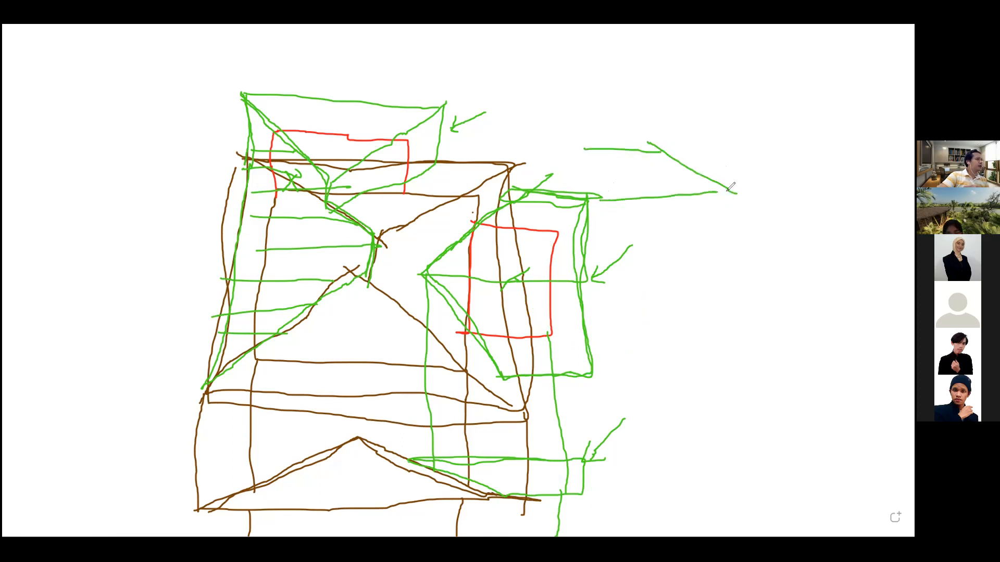
mouse_move(641, 255)
mouse_down()
mouse_move(736, 261)
mouse_move(727, 315)
mouse_move(625, 314)
mouse_move(623, 249)
mouse_move(620, 307)
mouse_up()
mouse_move(790, 290)
mouse_down()
mouse_move(748, 292)
mouse_move(763, 300)
mouse_up()
drag(790, 158, 771, 164)
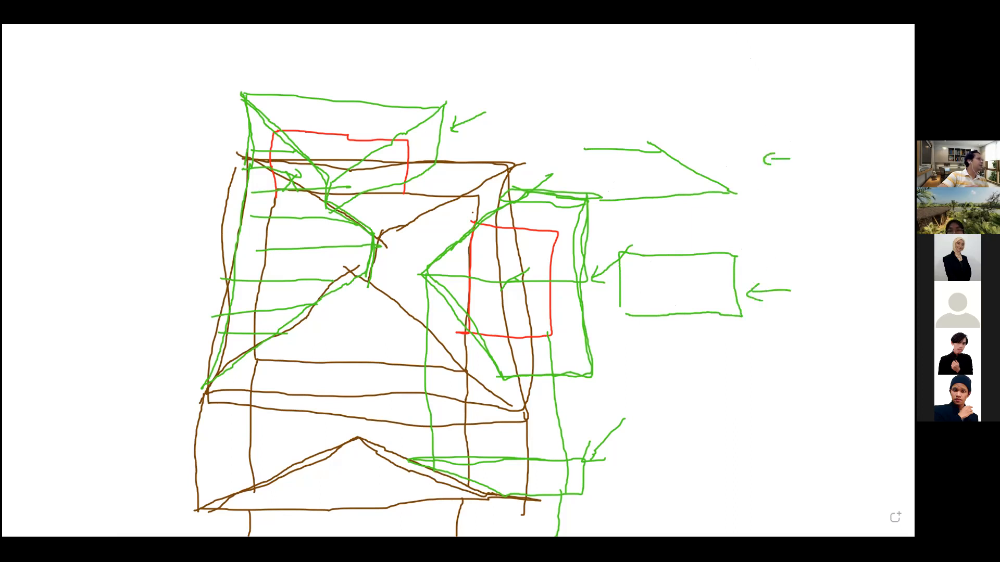
Draw a triangular end view beside each of the hip and gable side views.
mouse_move(730, 191)
mouse_down()
mouse_move(838, 127)
mouse_move(885, 182)
mouse_up()
drag(740, 186, 887, 189)
mouse_move(736, 327)
mouse_down()
mouse_move(836, 260)
mouse_move(898, 331)
mouse_up()
drag(742, 328, 885, 327)
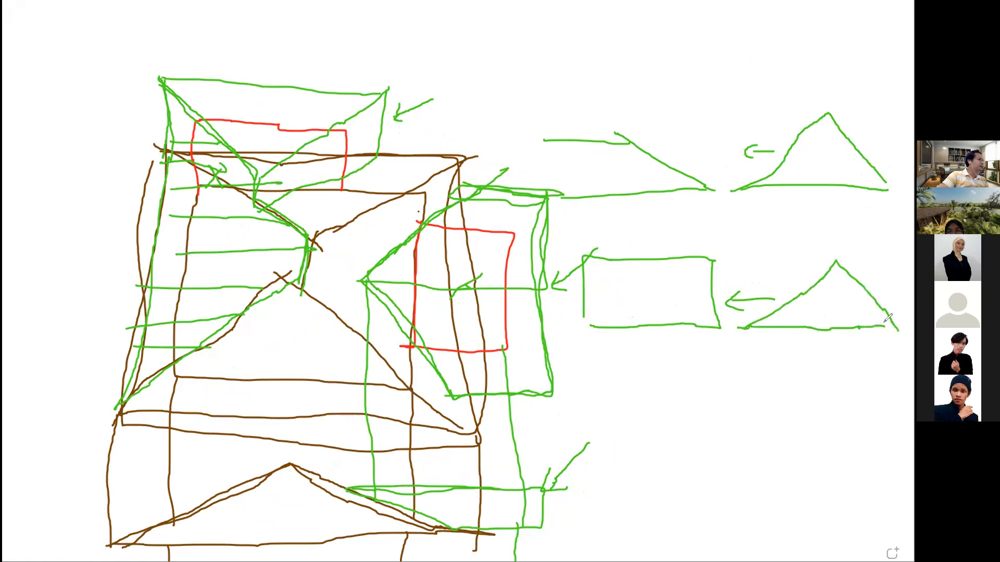
Hatch the hip roof's triangular end view with vertical lines and add an arrow down the slope of its side view.
drag(786, 156, 785, 186)
drag(803, 137, 803, 191)
drag(822, 120, 823, 201)
drag(845, 139, 845, 186)
drag(863, 152, 864, 195)
mouse_move(667, 139)
mouse_down()
mouse_move(701, 157)
mouse_move(682, 161)
mouse_up()
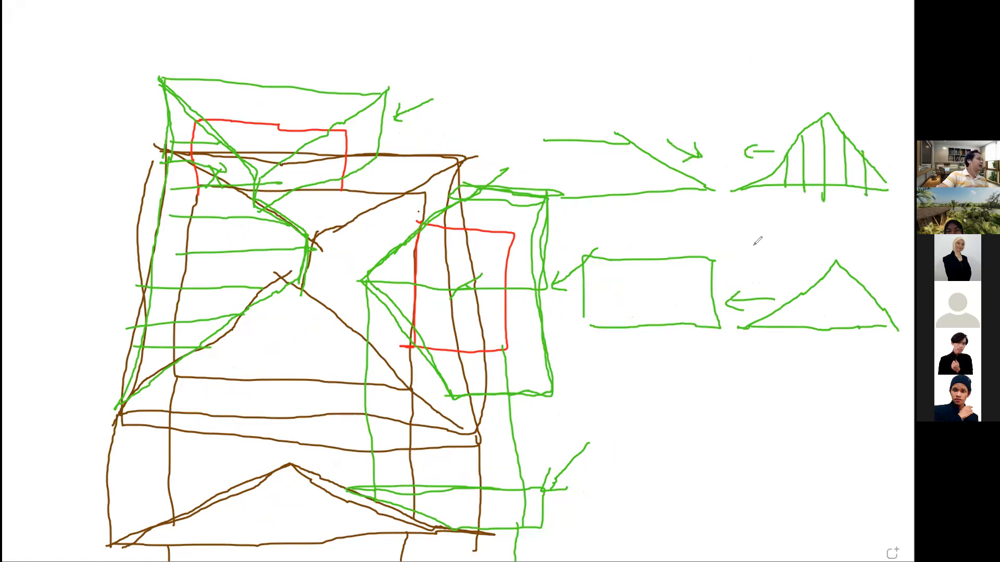
Add arrows down both slopes of the gable's triangular end view and fill an inner triangle with horizontal lines.
mouse_move(810, 269)
mouse_down()
mouse_move(783, 281)
mouse_move(793, 280)
mouse_up()
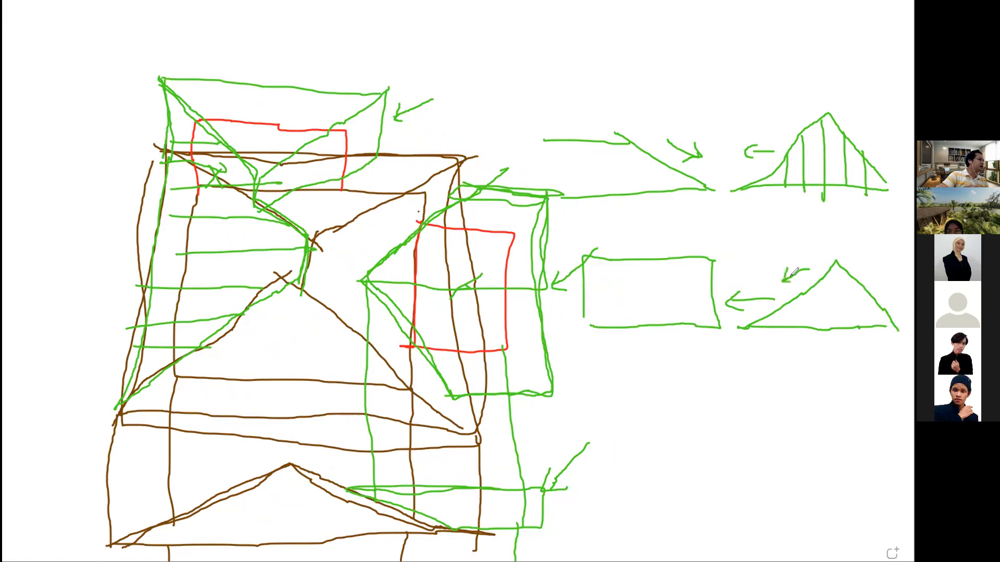
mouse_move(864, 264)
mouse_down()
mouse_move(888, 288)
mouse_move(879, 286)
mouse_up()
mouse_move(762, 324)
mouse_down()
mouse_move(842, 268)
mouse_move(885, 328)
mouse_up()
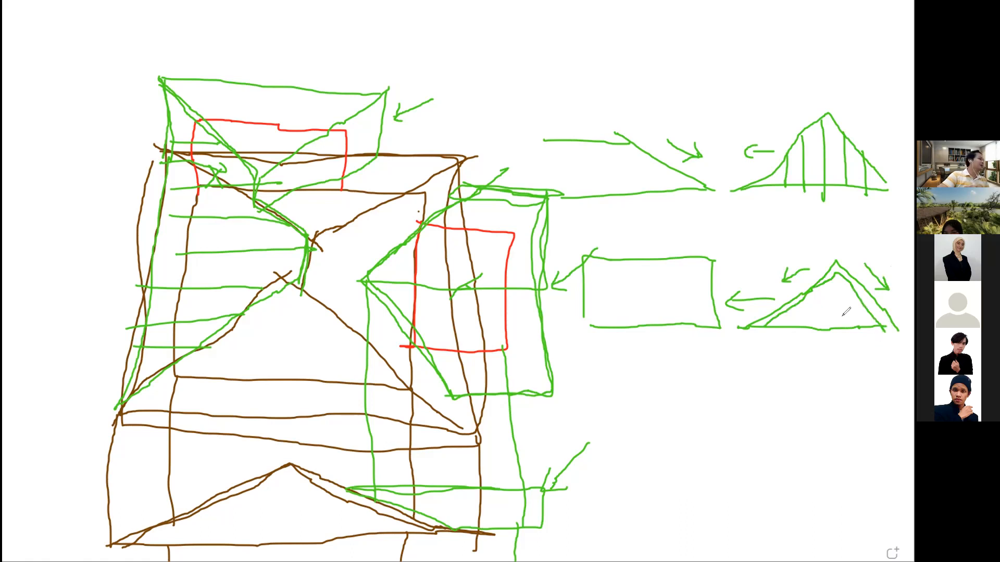
drag(809, 290, 876, 292)
drag(791, 299, 876, 306)
drag(794, 299, 861, 300)
mouse_move(776, 317)
mouse_down()
mouse_move(821, 304)
mouse_move(869, 310)
mouse_up()
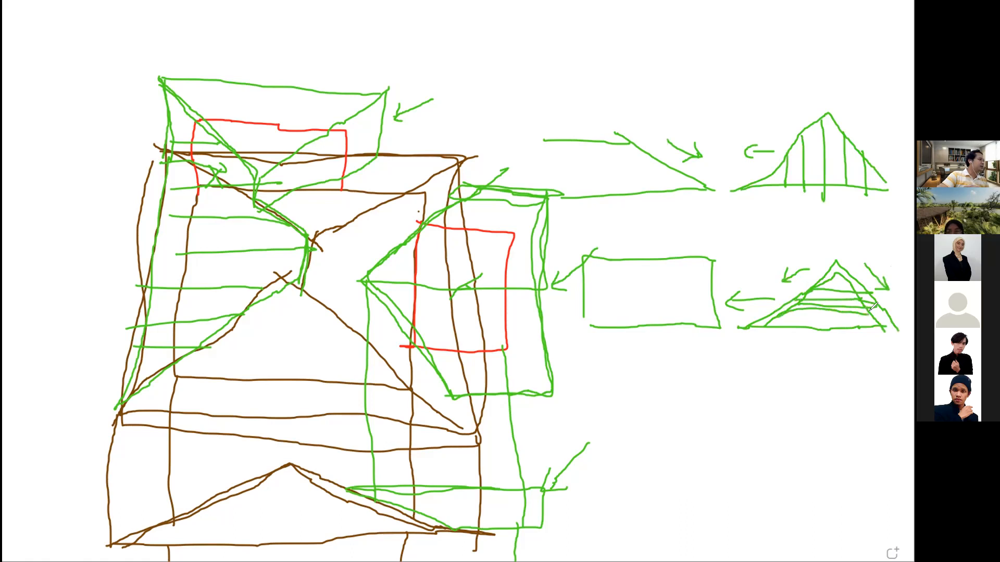
drag(779, 318, 877, 308)
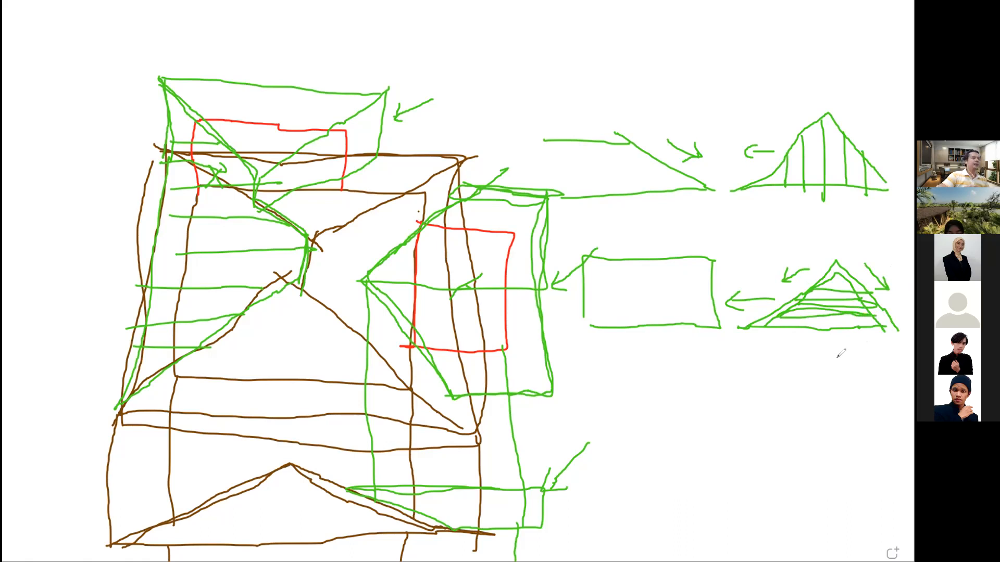
Loop a large green outline around the main roof plan sketch and leave the whiteboard.
mouse_move(607, 529)
mouse_down()
mouse_move(190, 521)
mouse_move(102, 298)
mouse_move(411, 133)
mouse_move(514, 415)
mouse_up()
drag(509, 463, 495, 497)
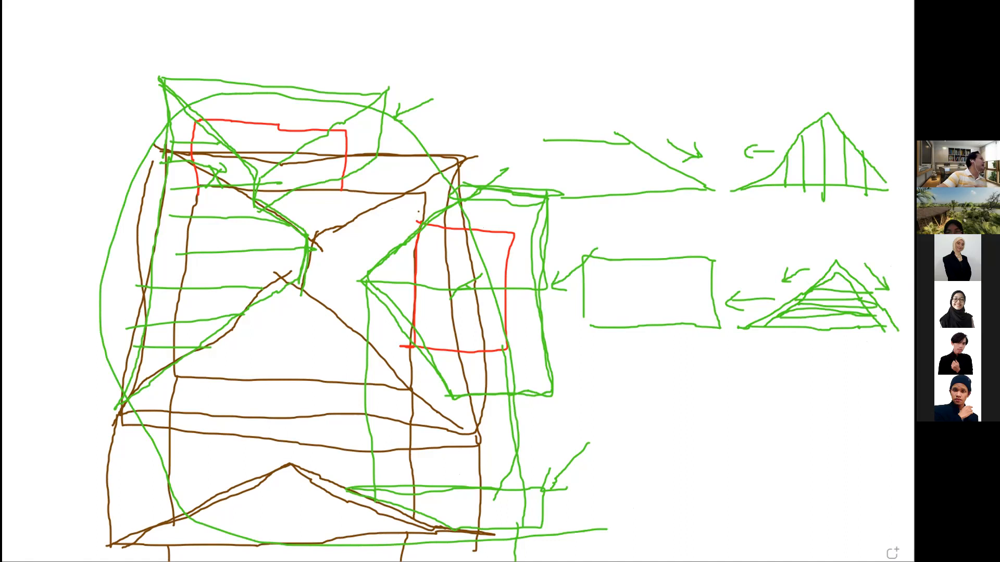
click(876, 13)
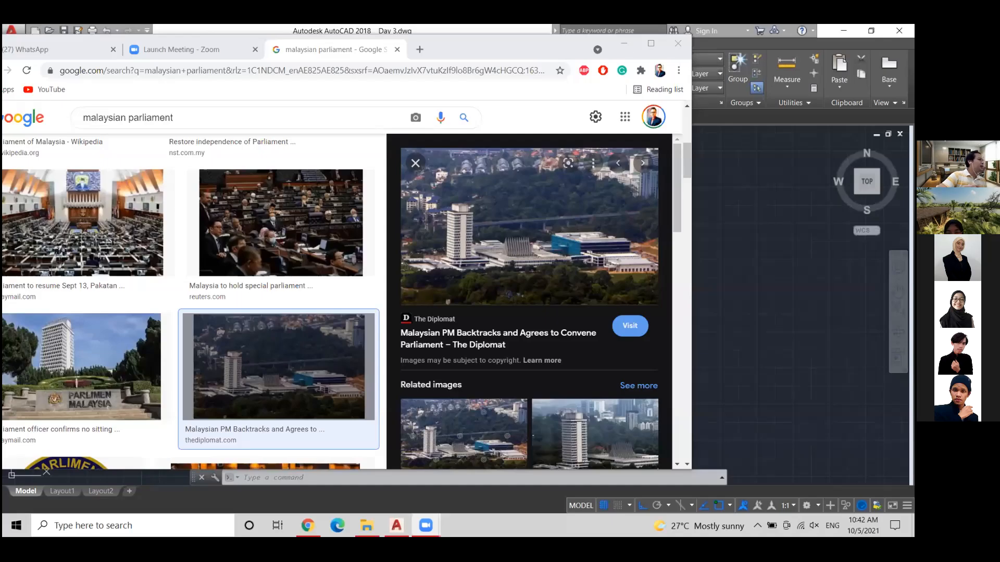
Minimize the browser to return to AutoCAD and examine the drawn floor plan with its roof outline beside the reference image.
click(623, 43)
middle_drag(466, 291, 457, 279)
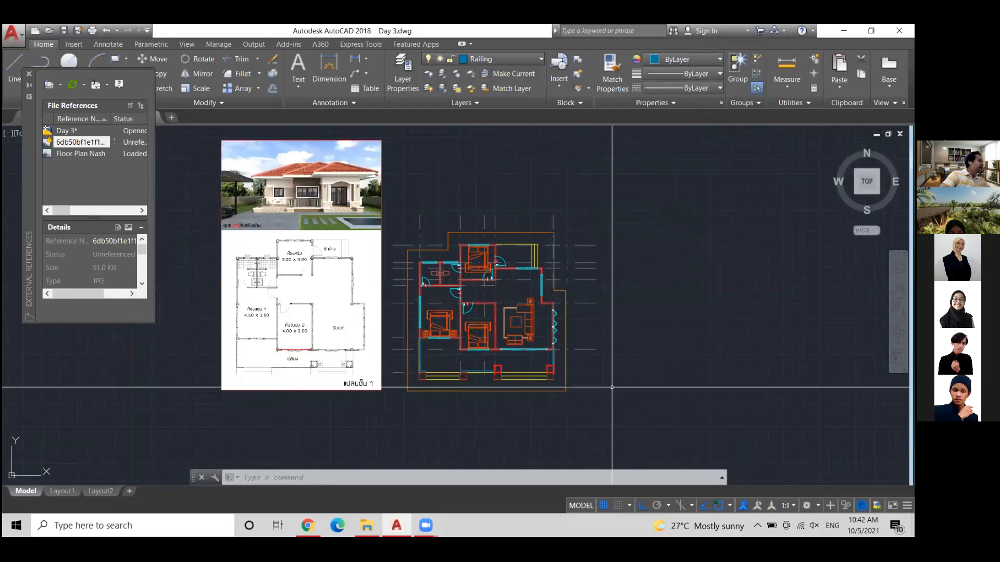
scroll(504, 308, up, 4)
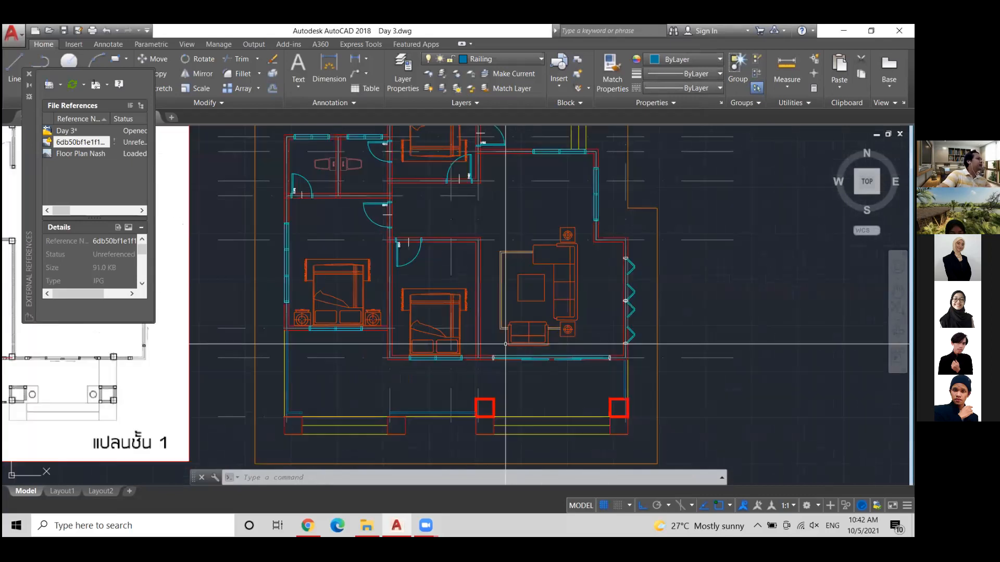
scroll(504, 335, down, 2)
middle_drag(508, 324, 514, 336)
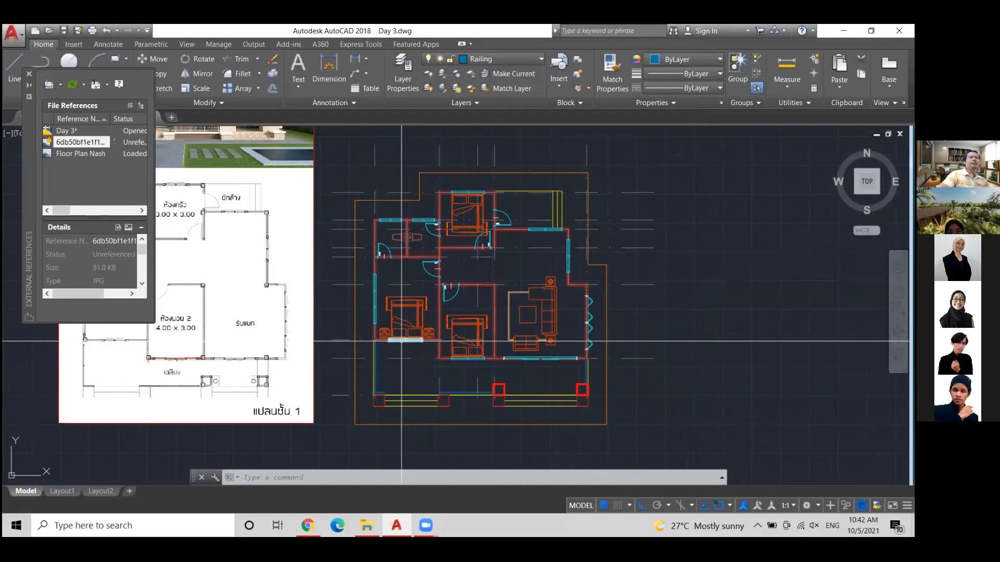
scroll(404, 337, down, 1)
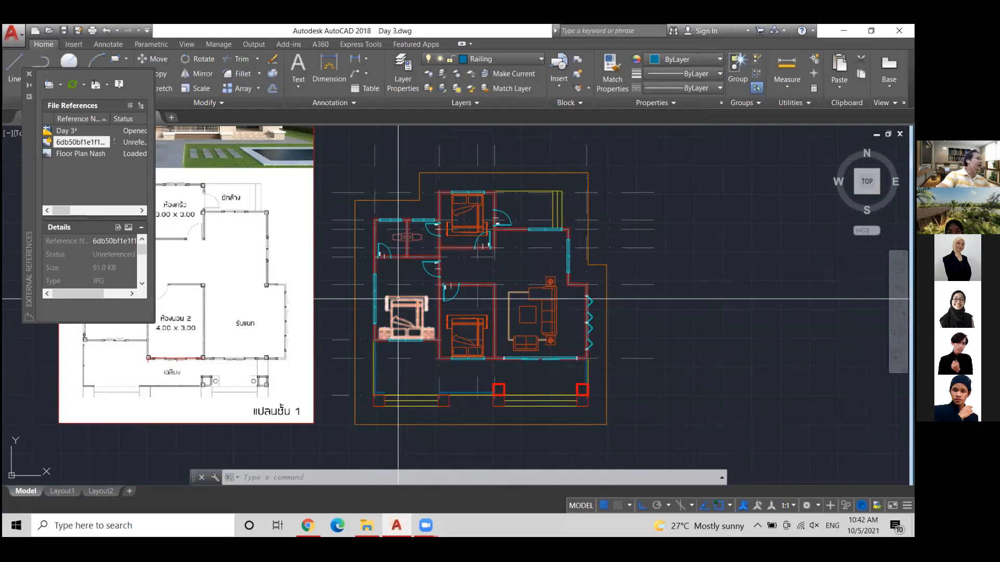
Draw three red arrows onto the three roof sections in the house photo and clear the arrows.
scroll(505, 296, down, 2)
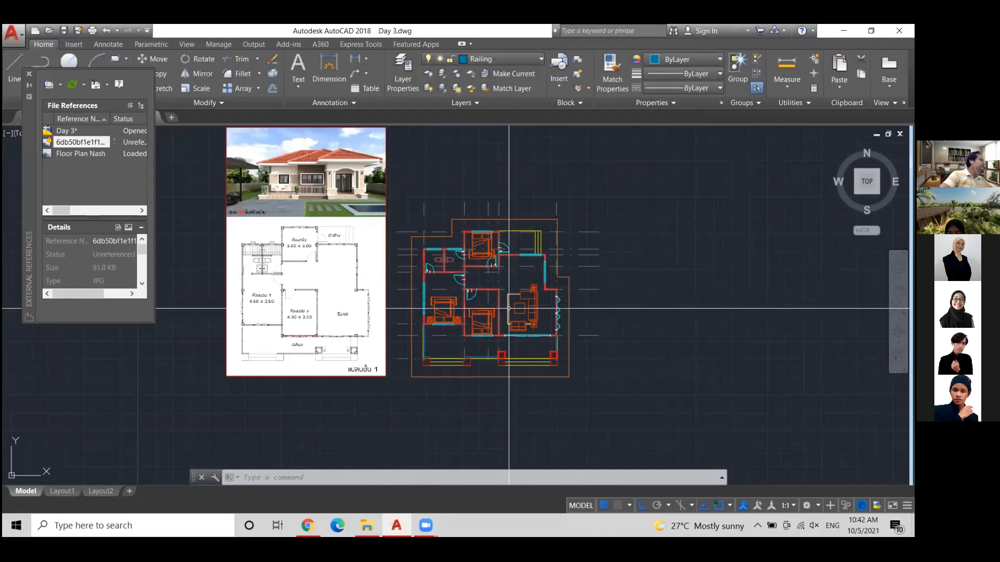
scroll(332, 174, up, 2)
scroll(357, 290, up, 5)
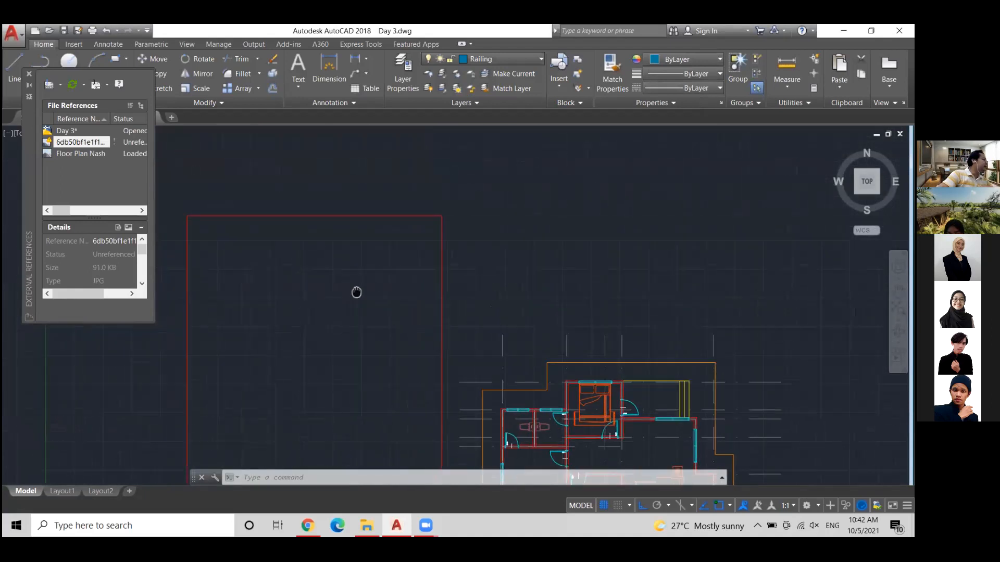
scroll(397, 330, down, 2)
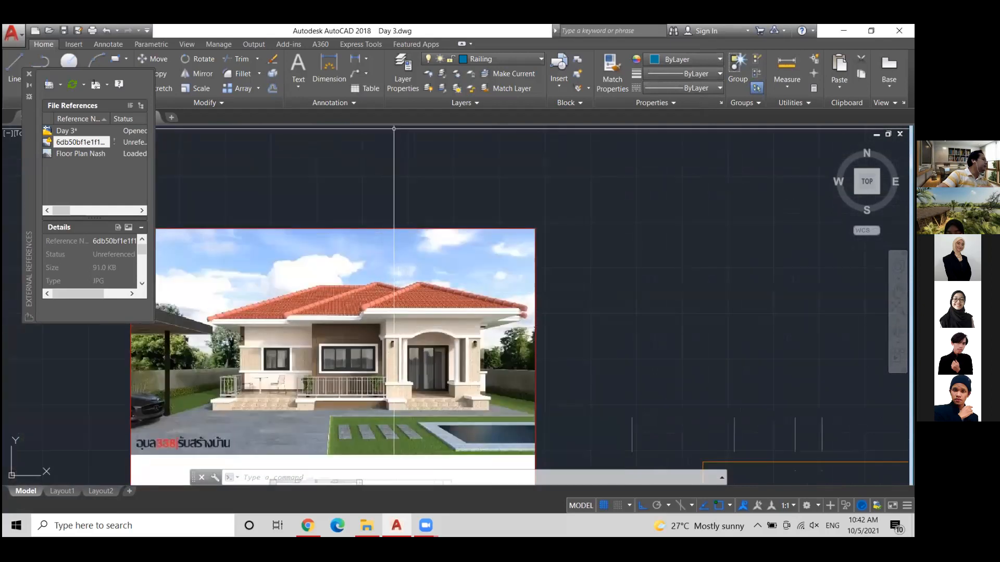
scroll(213, 265, up, 2)
key(Escape)
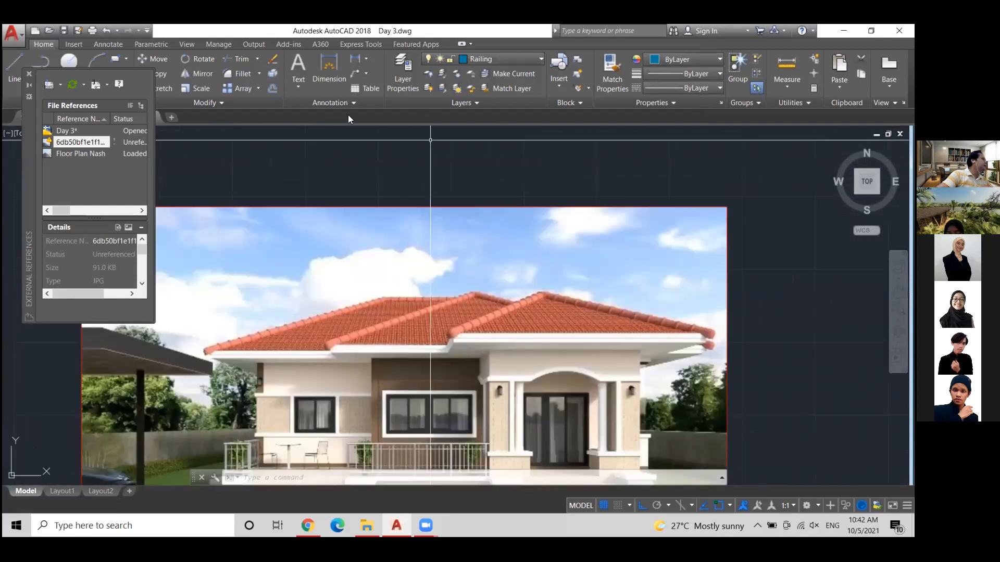
drag(347, 253, 371, 313)
drag(432, 264, 455, 311)
drag(512, 261, 530, 315)
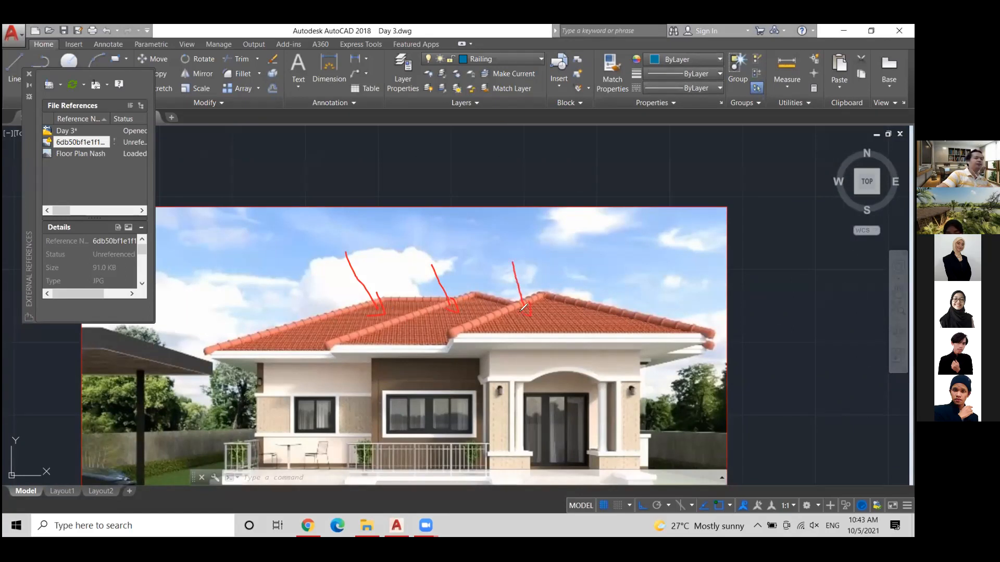
click(544, 123)
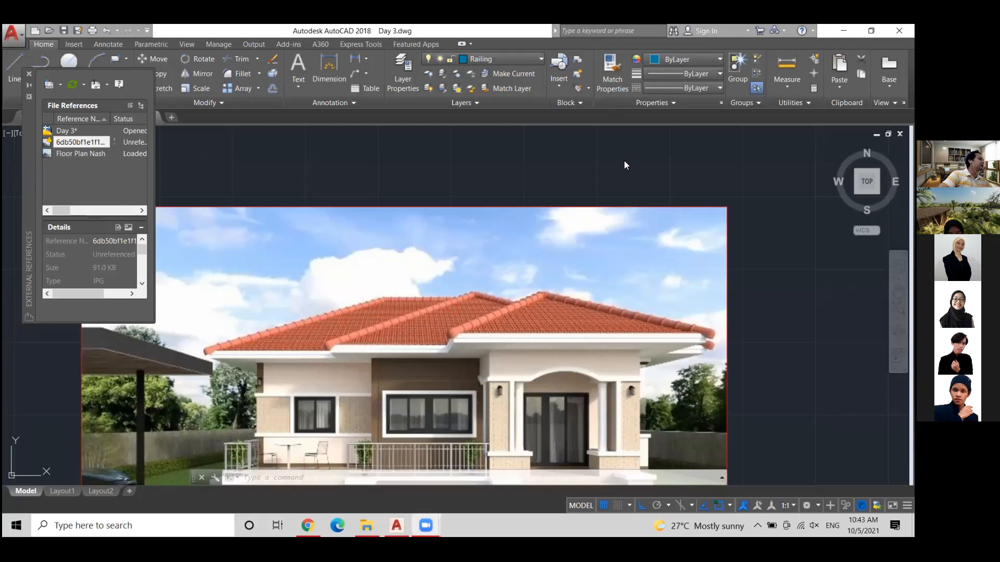
Compare the house photo and reference plan with the drawn floor plan and its stepped roof outline.
scroll(608, 317, down, 4)
scroll(607, 312, up, 2)
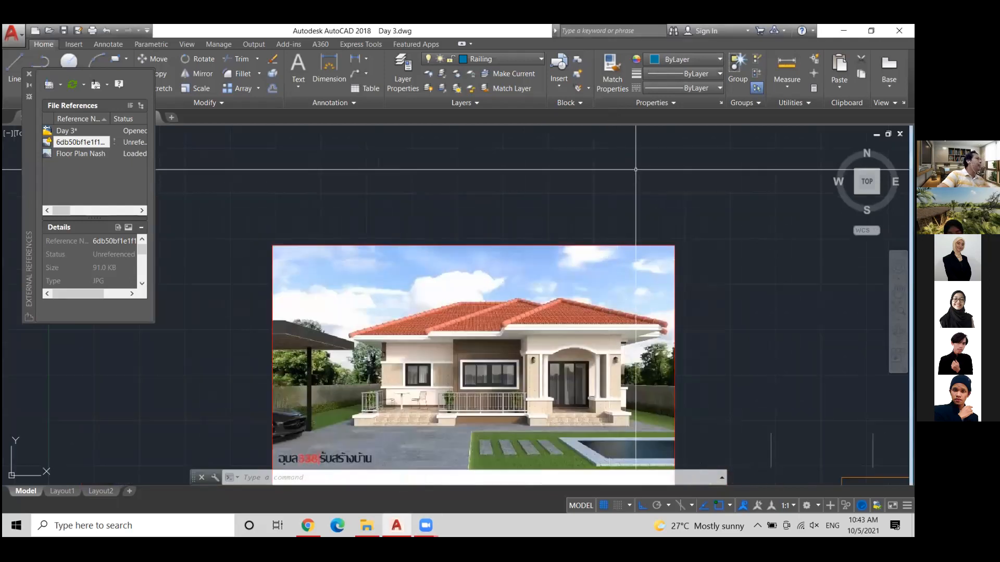
scroll(623, 331, down, 3)
middle_drag(613, 328, 519, 271)
scroll(526, 272, up, 5)
scroll(570, 336, down, 5)
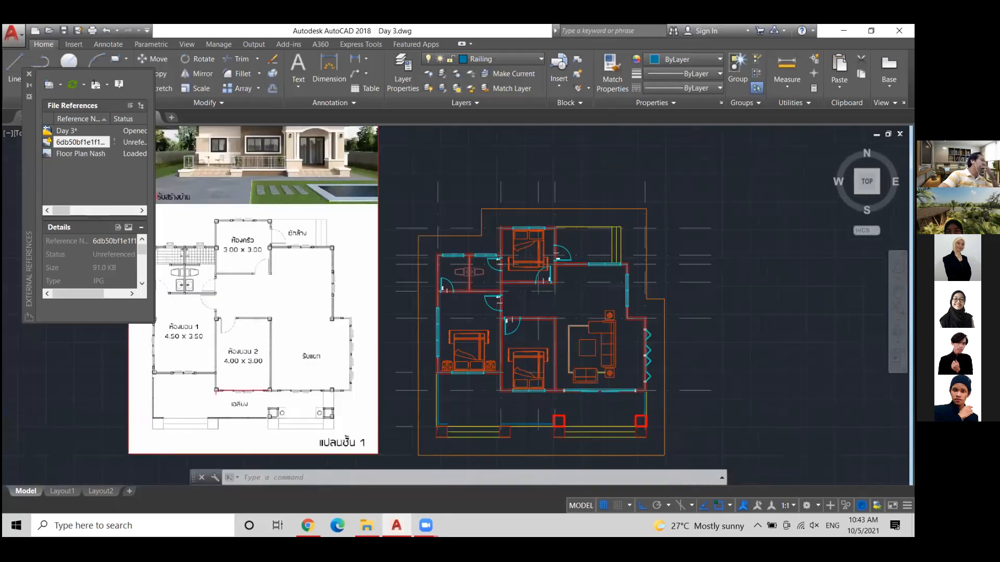
scroll(464, 302, up, 2)
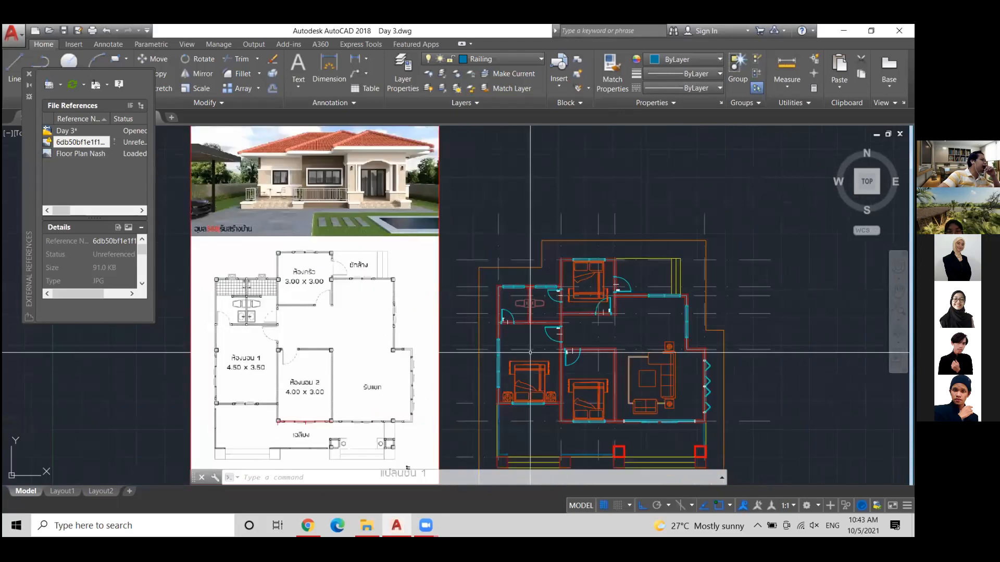
scroll(599, 385, up, 2)
scroll(497, 351, down, 2)
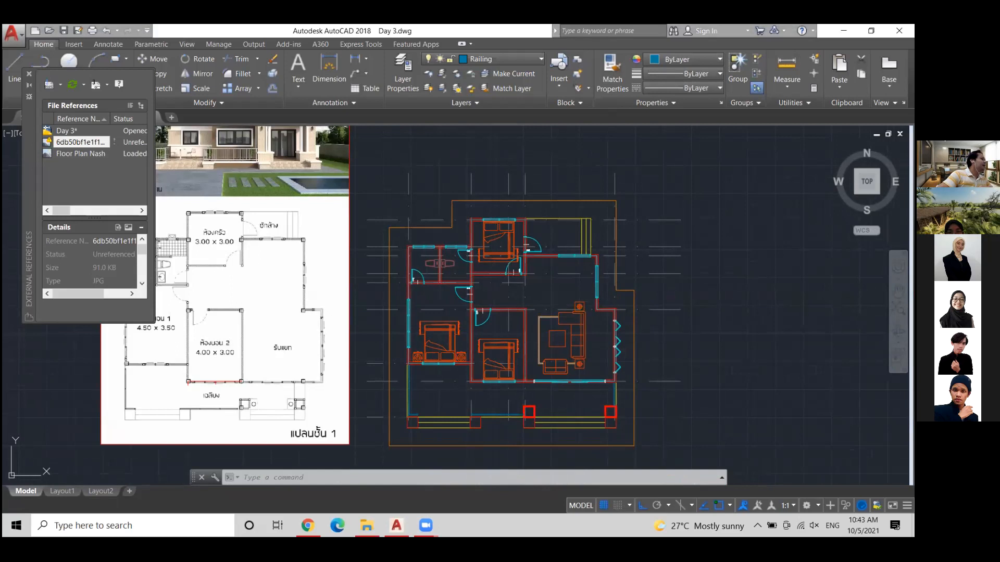
Sketch two converging red hip lines at the main roof's left end, using a rough rectangle over the plan that is erased.
mouse_move(394, 375)
mouse_down()
mouse_move(658, 382)
mouse_move(656, 239)
mouse_move(391, 233)
mouse_move(393, 378)
mouse_up()
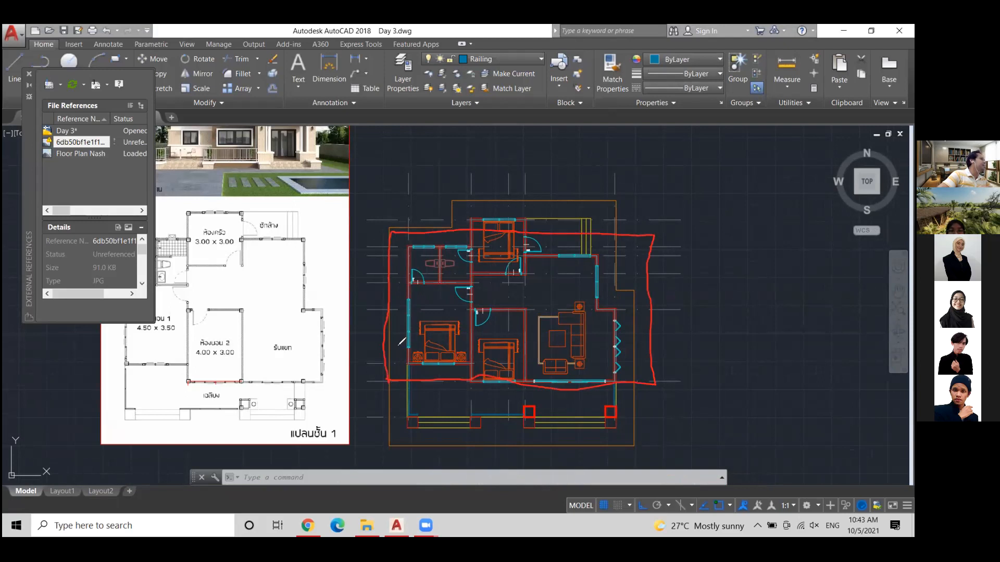
drag(388, 228, 467, 293)
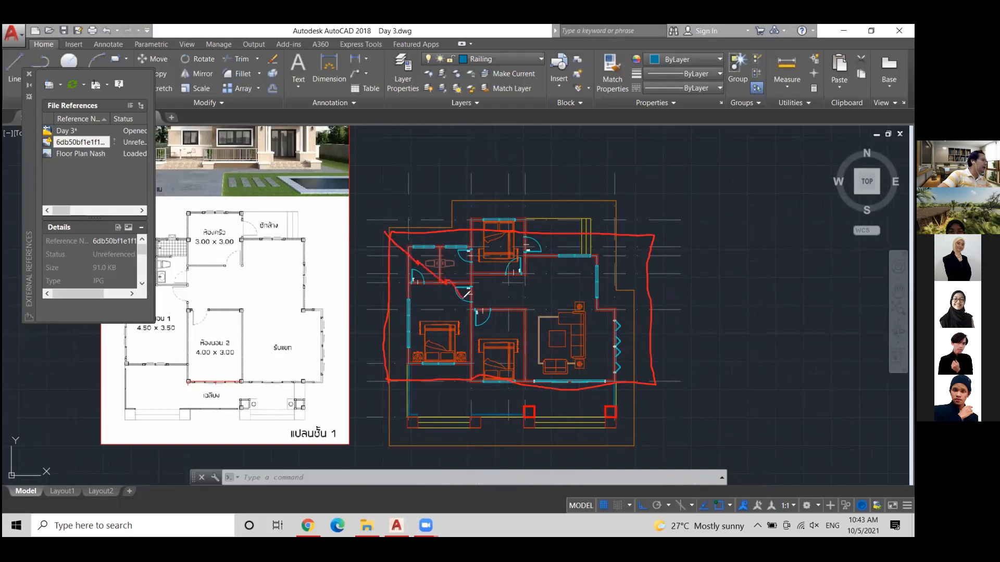
drag(390, 381, 480, 282)
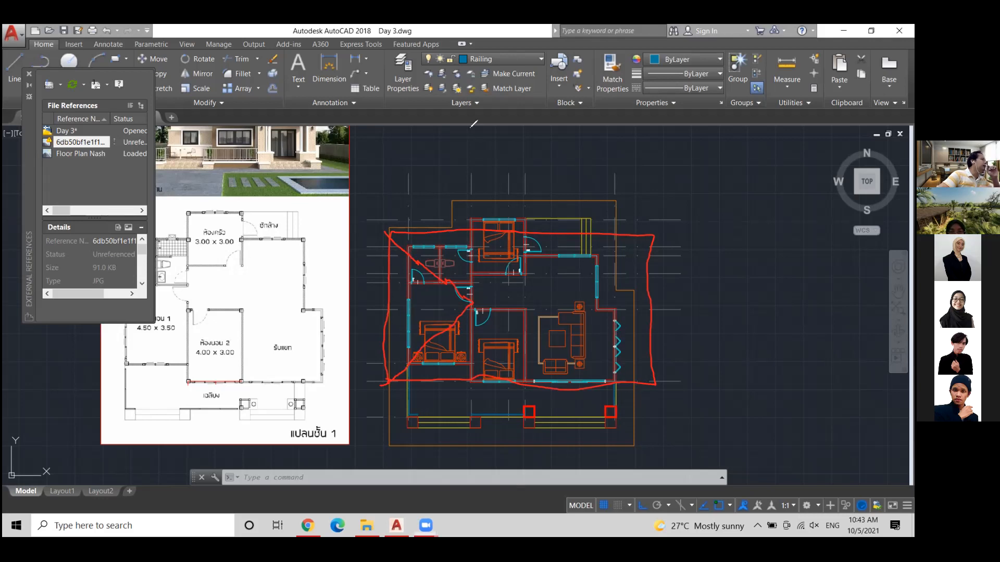
click(651, 307)
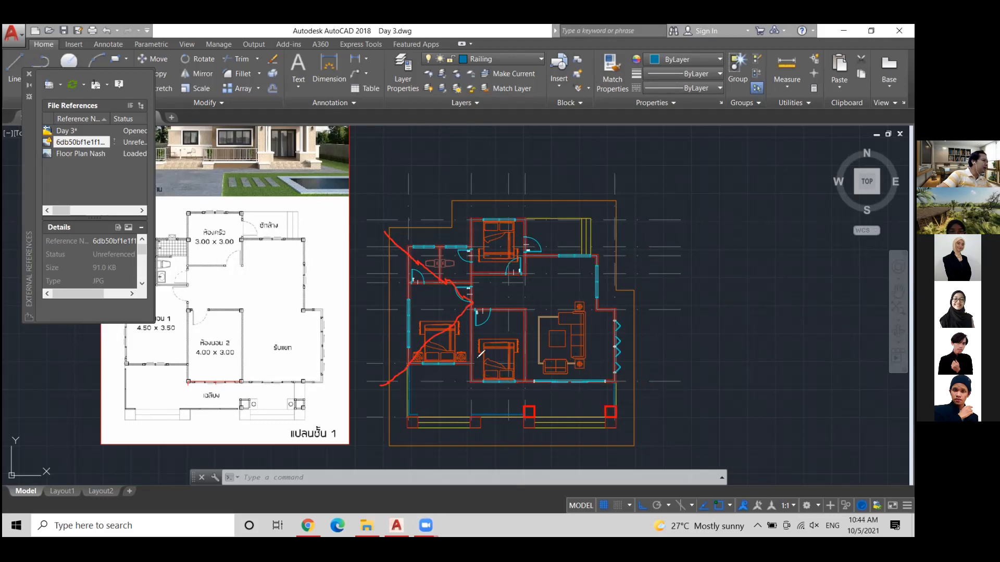
Sketch the main roof's front and back wall lines, circle the rear right corner, and add the right-end hip lines and connecting ridge.
drag(475, 366, 617, 359)
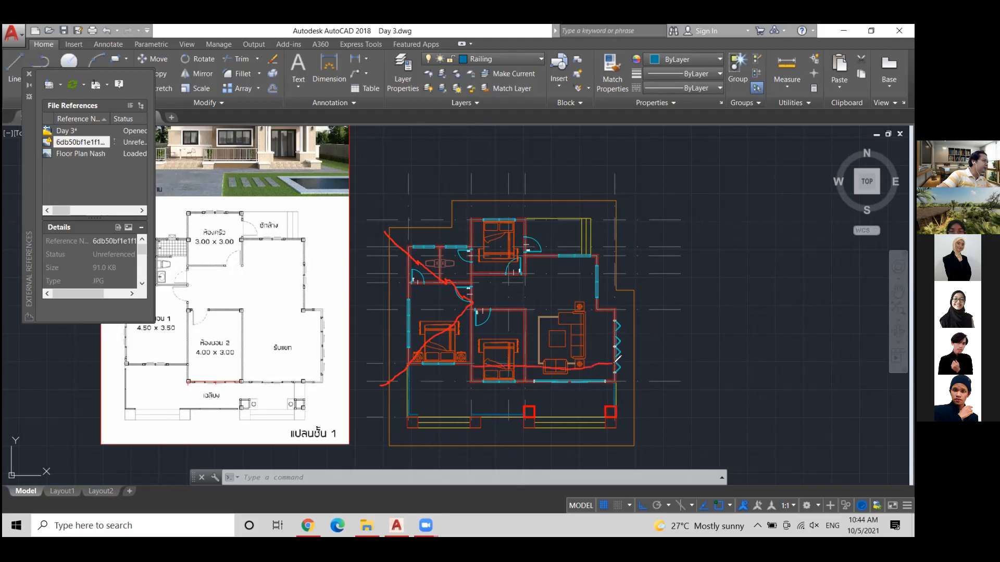
drag(660, 406, 565, 319)
mouse_move(415, 246)
mouse_down()
mouse_move(511, 259)
mouse_move(626, 252)
mouse_up()
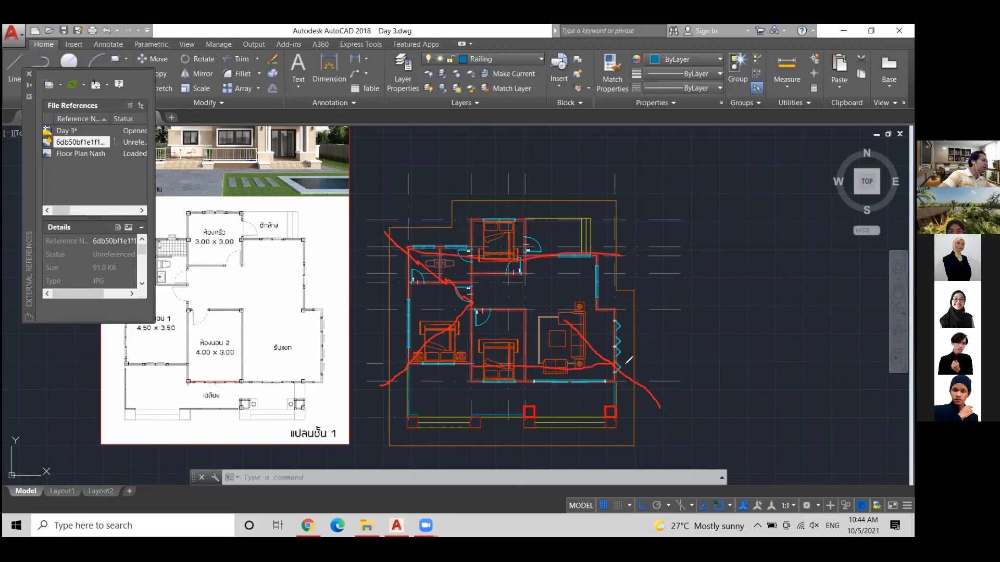
drag(618, 254, 613, 251)
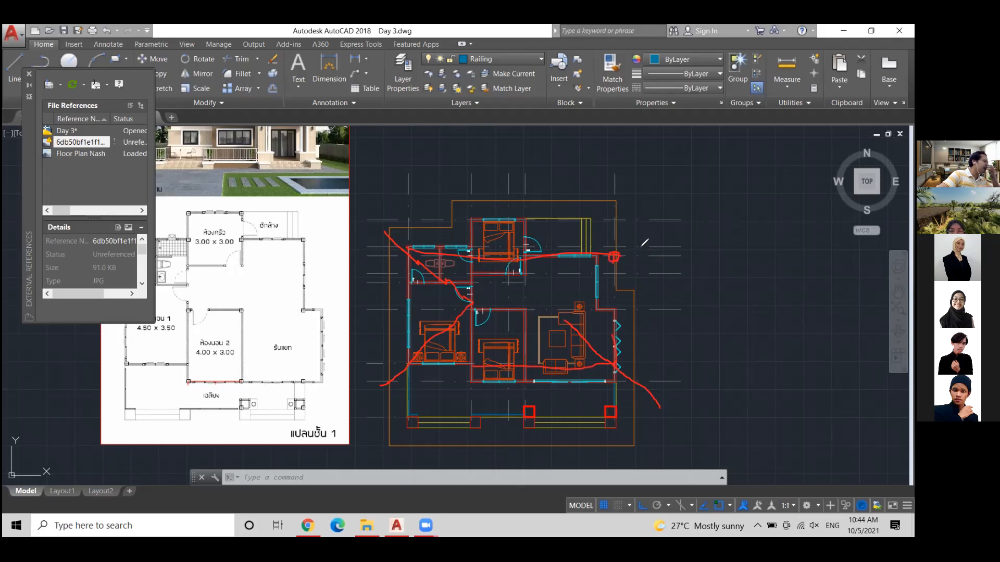
mouse_move(649, 228)
mouse_down()
mouse_move(591, 275)
mouse_move(564, 316)
mouse_up()
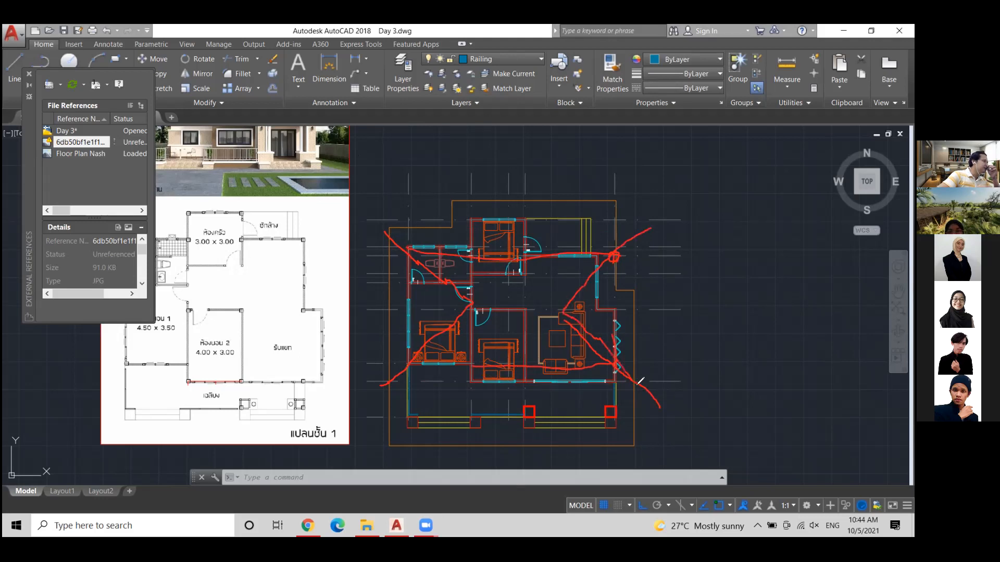
drag(473, 304, 530, 316)
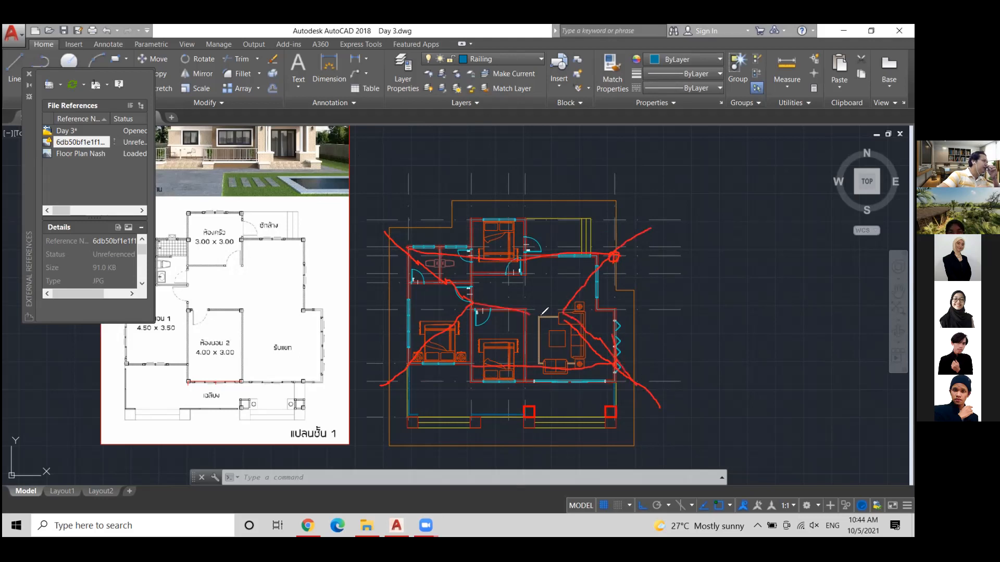
Draw a red eaves outline around all four sides of the main roof sketch.
drag(651, 229, 653, 393)
mouse_move(393, 383)
mouse_down()
mouse_move(379, 389)
mouse_move(391, 278)
mouse_move(386, 235)
mouse_move(646, 234)
mouse_up()
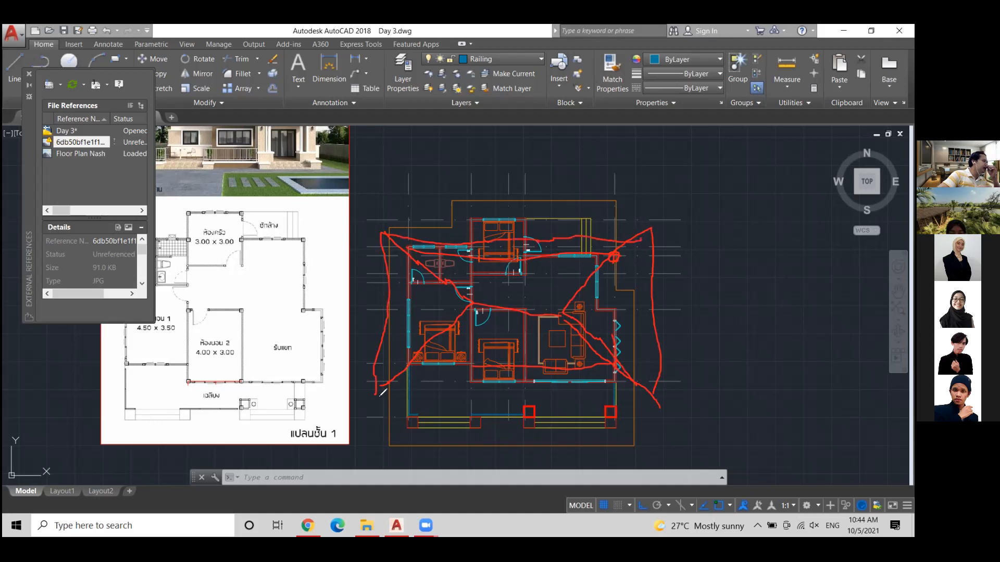
drag(382, 388, 643, 400)
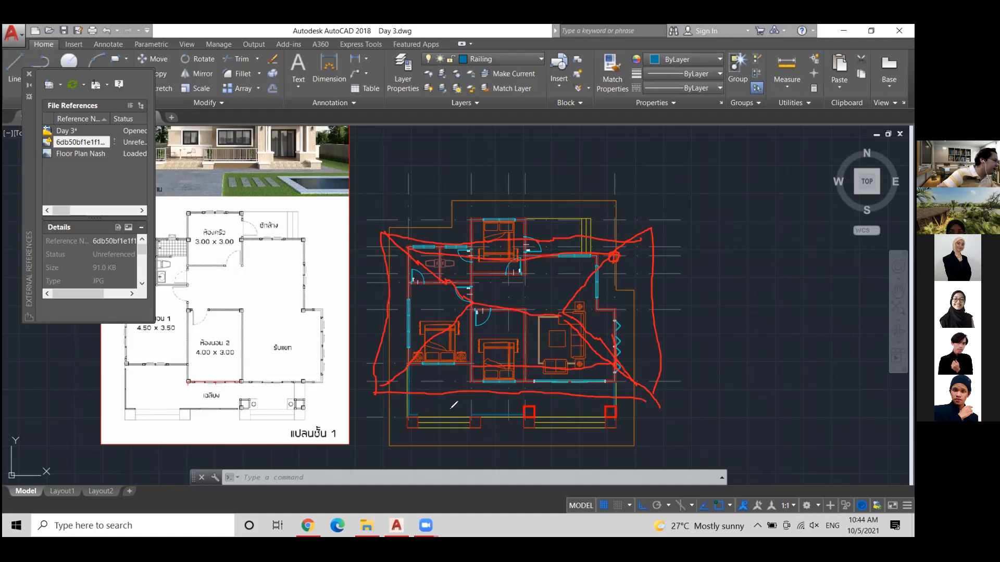
Sketch red hip lines over the middle front section and a hipped roof outline over the front porch extension.
mouse_move(515, 348)
mouse_down()
mouse_move(570, 317)
mouse_move(604, 359)
mouse_move(663, 402)
mouse_up()
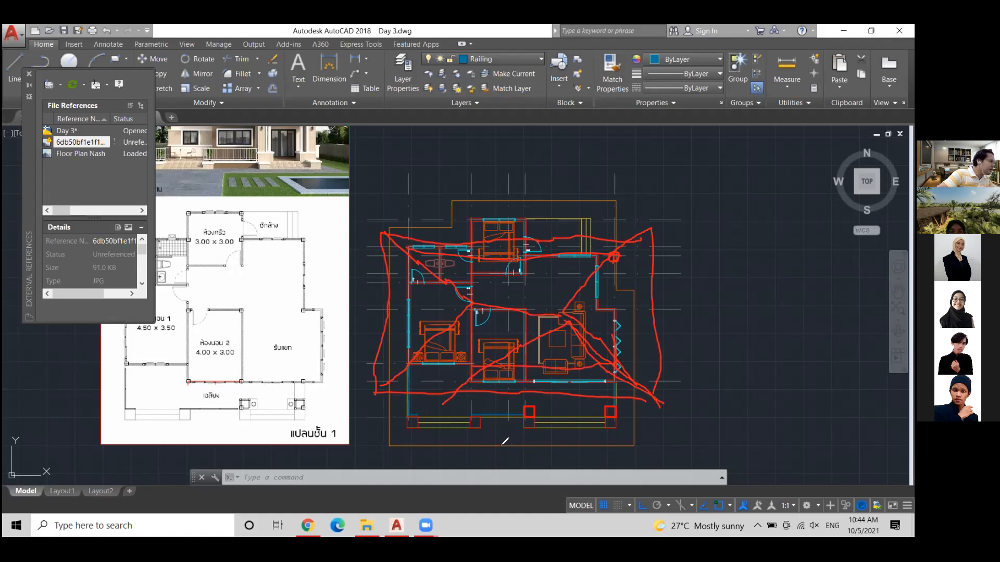
mouse_move(520, 427)
mouse_down()
mouse_move(553, 390)
mouse_move(657, 463)
mouse_up()
mouse_move(493, 448)
mouse_down()
mouse_move(654, 455)
mouse_move(659, 371)
mouse_up()
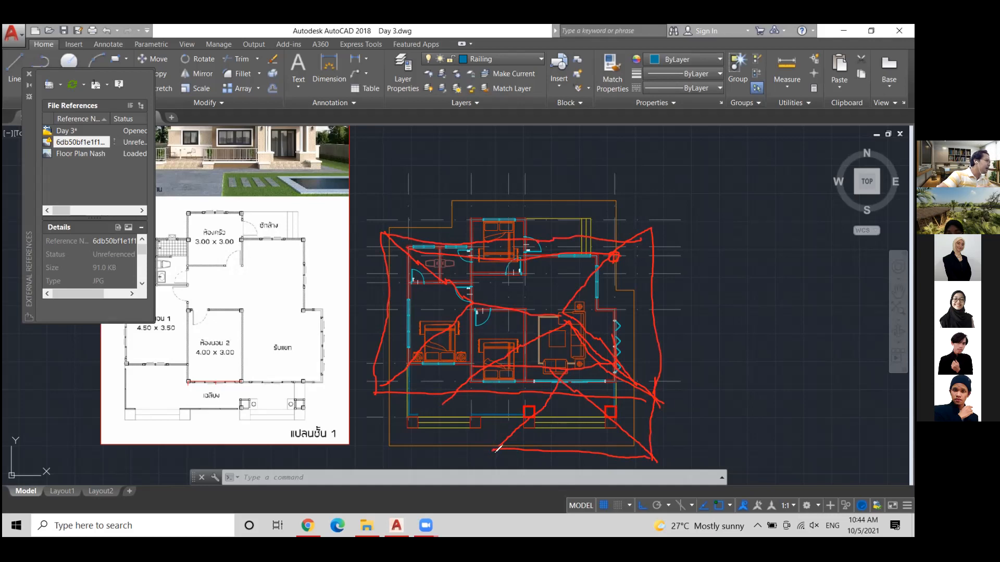
drag(493, 450, 496, 400)
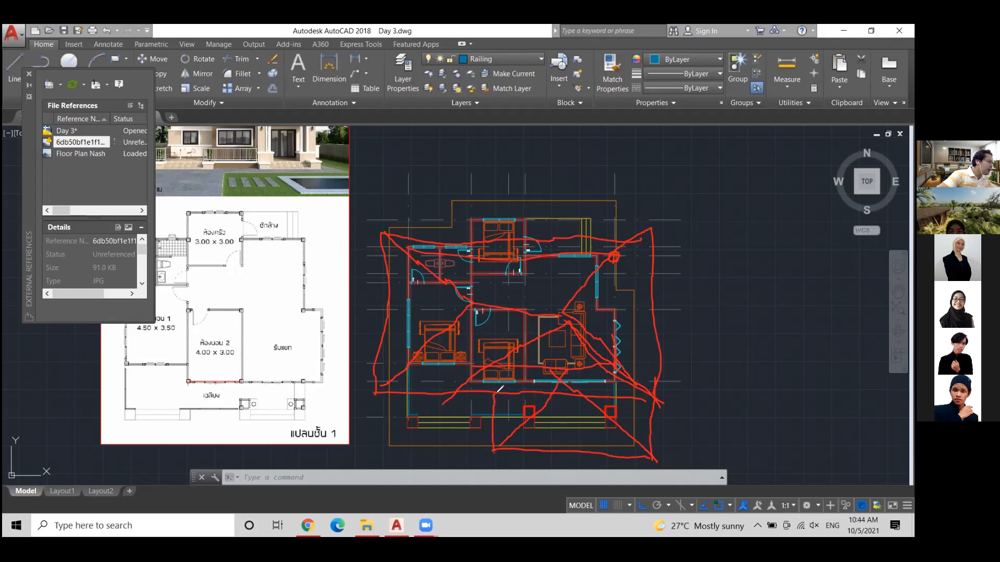
Mark the ridge junction over the living area and trace the eave edge in front of the left bedroom.
mouse_move(571, 337)
mouse_down()
mouse_move(577, 349)
mouse_move(563, 346)
mouse_up()
drag(575, 337, 568, 363)
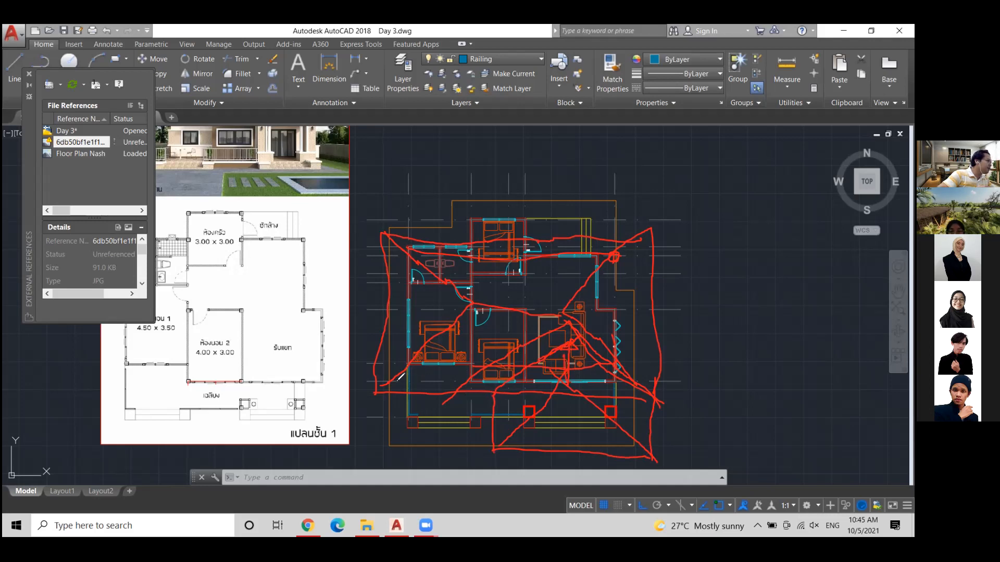
drag(395, 373, 424, 375)
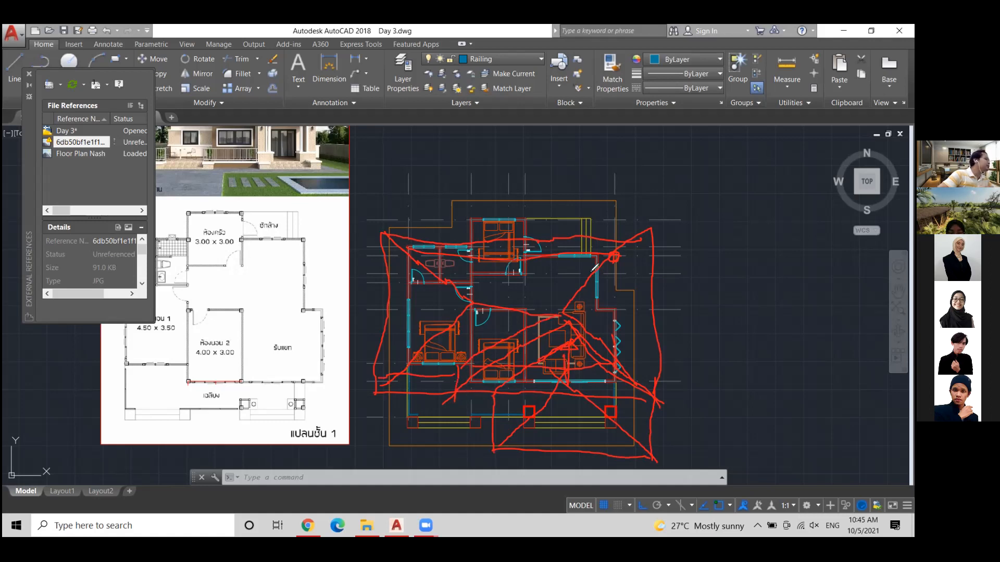
Sketch a hipped roof over the rear extension, with its outer edges and valley lines running down to the main ridge.
drag(448, 197, 489, 233)
mouse_move(617, 194)
mouse_down()
mouse_move(559, 232)
mouse_move(489, 224)
mouse_up()
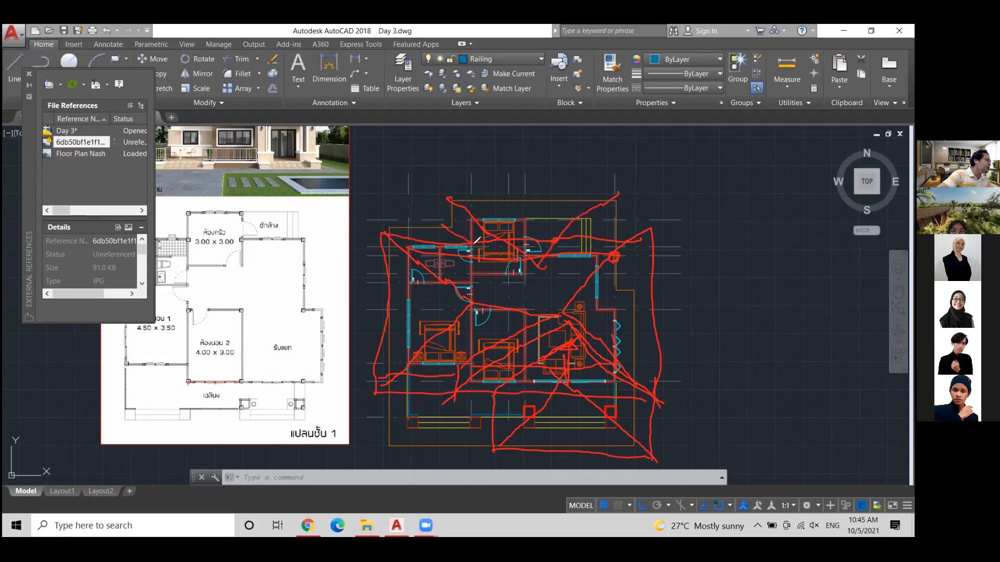
drag(626, 227, 610, 188)
drag(444, 196, 615, 188)
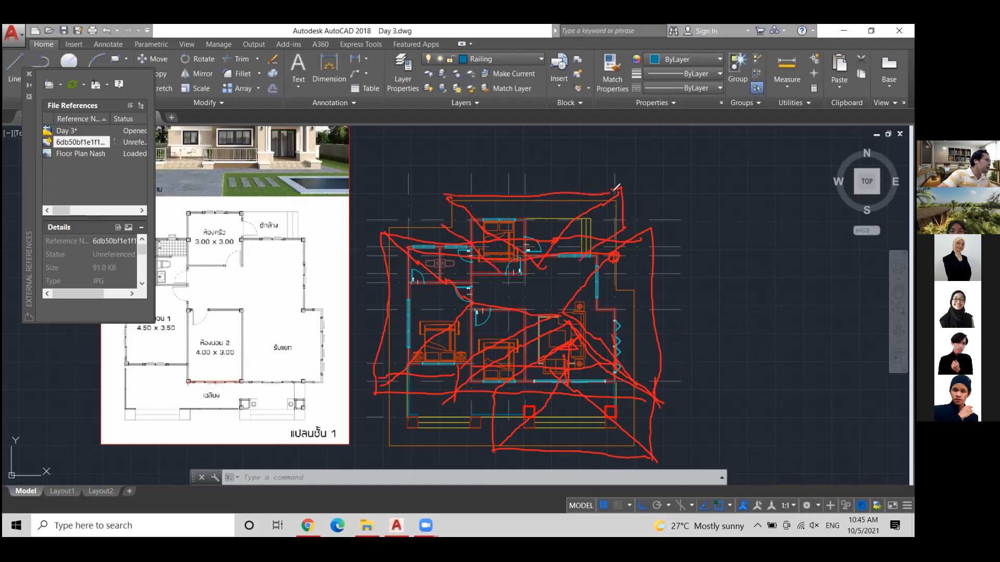
mouse_move(450, 197)
mouse_down()
mouse_move(475, 252)
mouse_move(526, 301)
mouse_move(587, 260)
mouse_move(532, 284)
mouse_up()
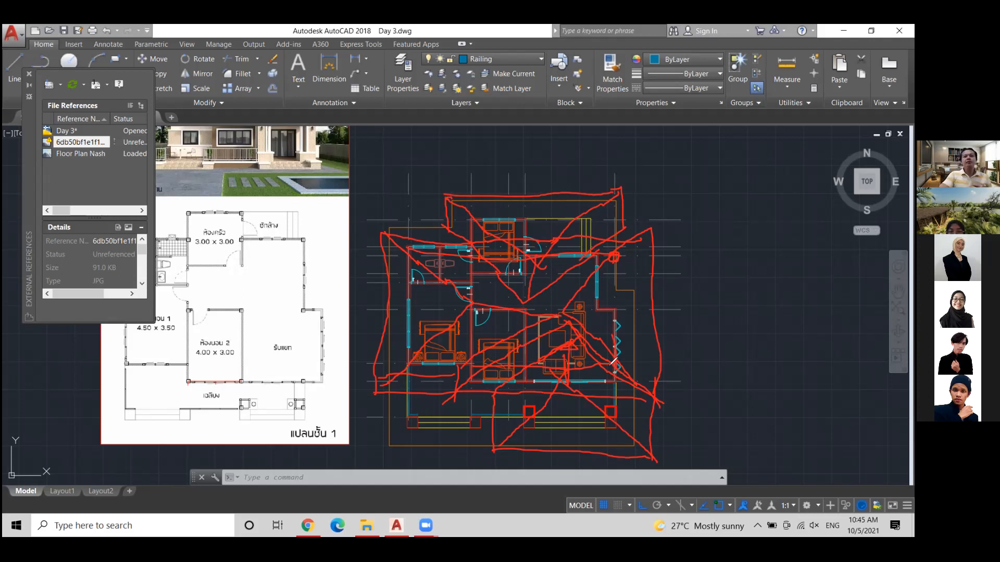
Trace a red loop around the main roof sketch and clear all annotations from the floor plan.
mouse_move(345, 225)
mouse_down()
mouse_move(590, 242)
mouse_move(659, 341)
mouse_move(477, 382)
mouse_move(412, 266)
mouse_up()
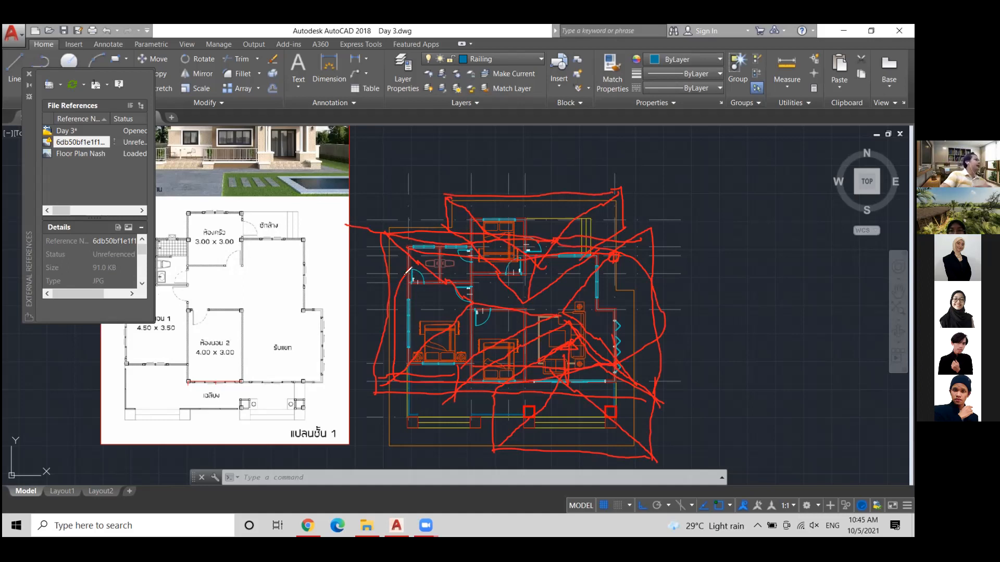
click(556, 122)
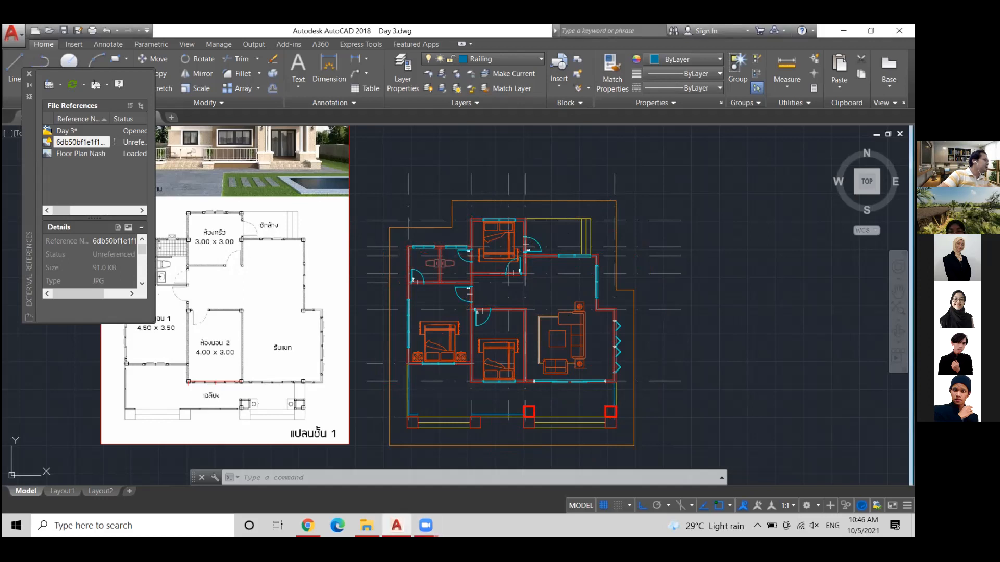
scroll(517, 391, down, 2)
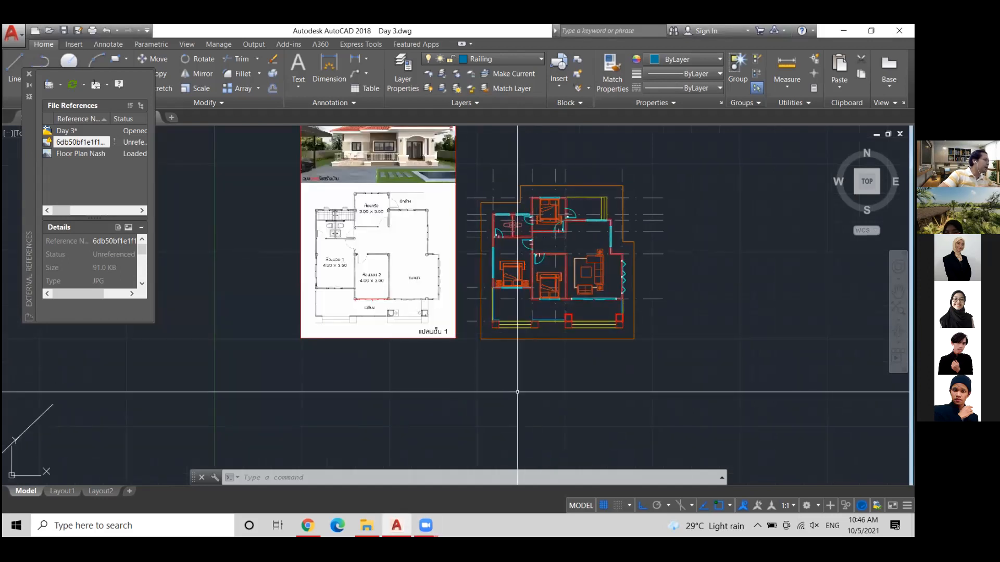
text(l)
key(Return)
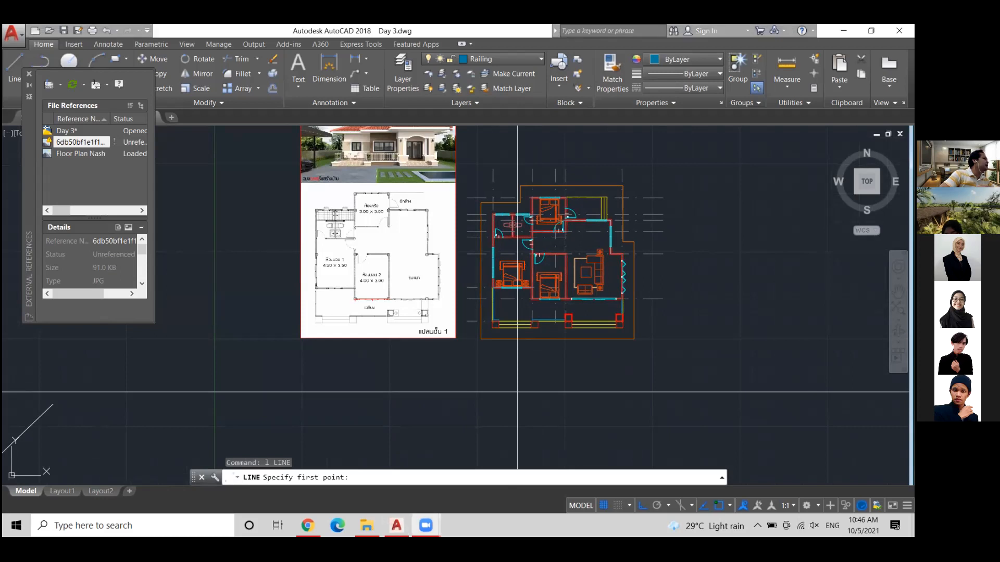
click(526, 62)
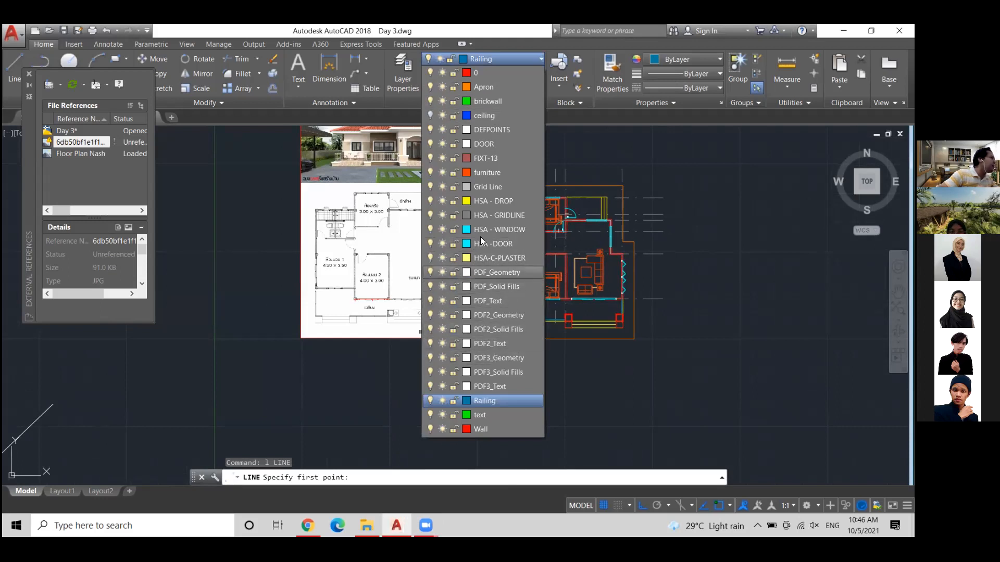
click(405, 62)
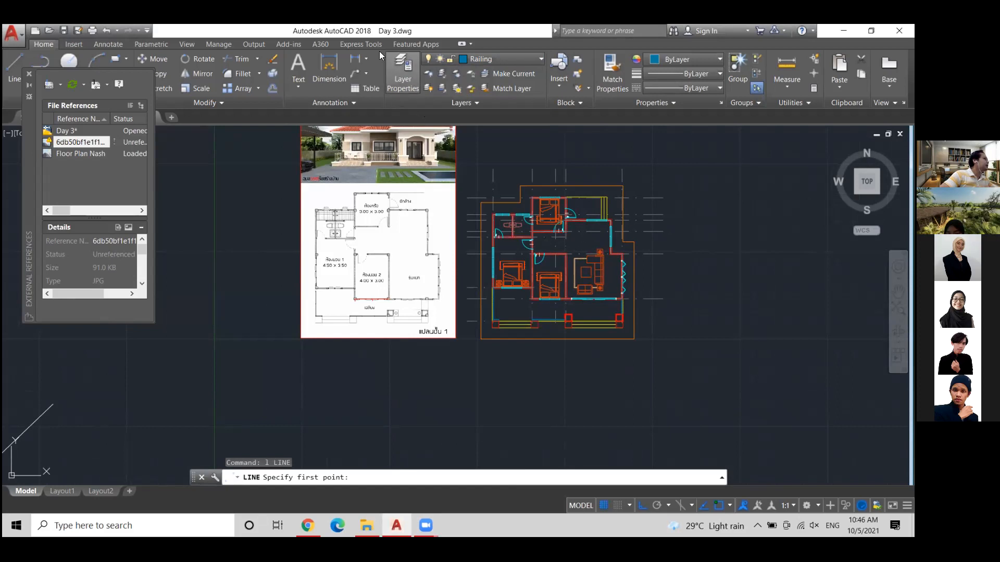
Create a new layer named "roof" and set its colour to index 50.
click(399, 75)
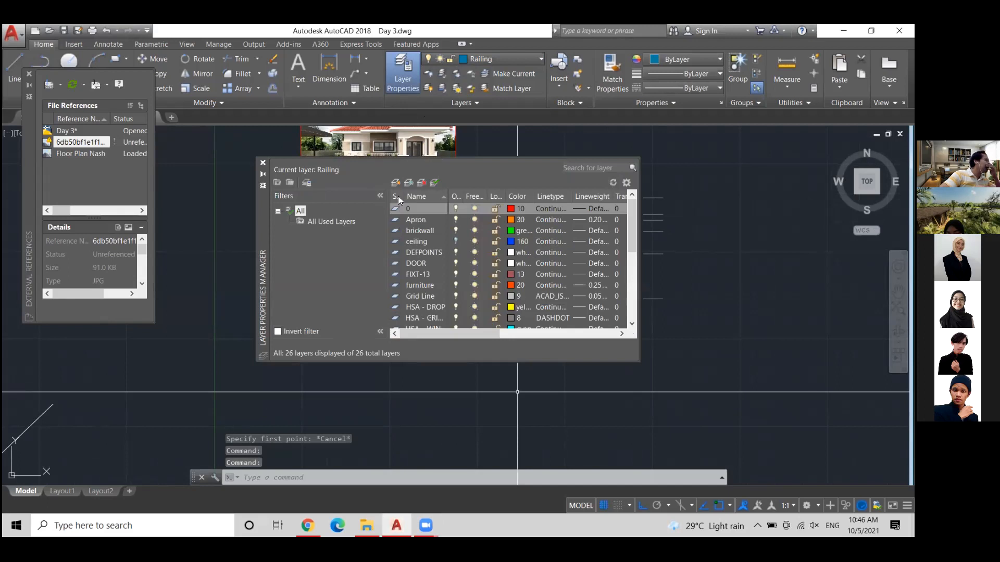
click(408, 183)
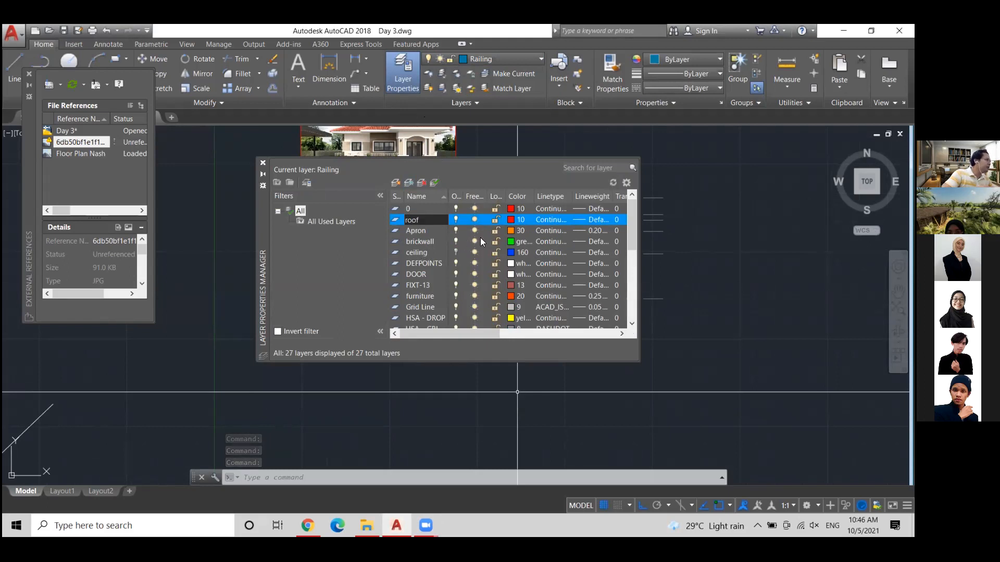
click(510, 221)
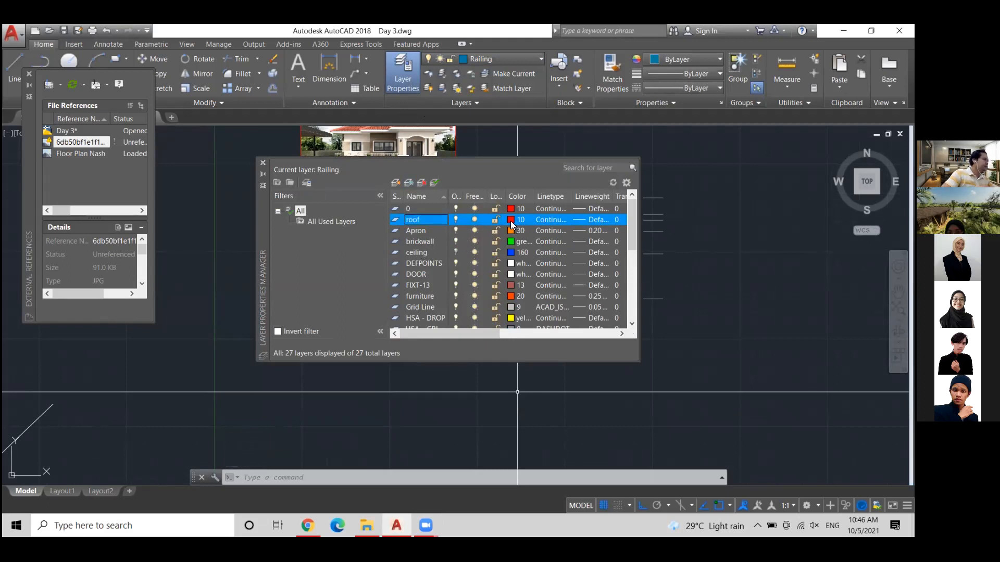
click(510, 221)
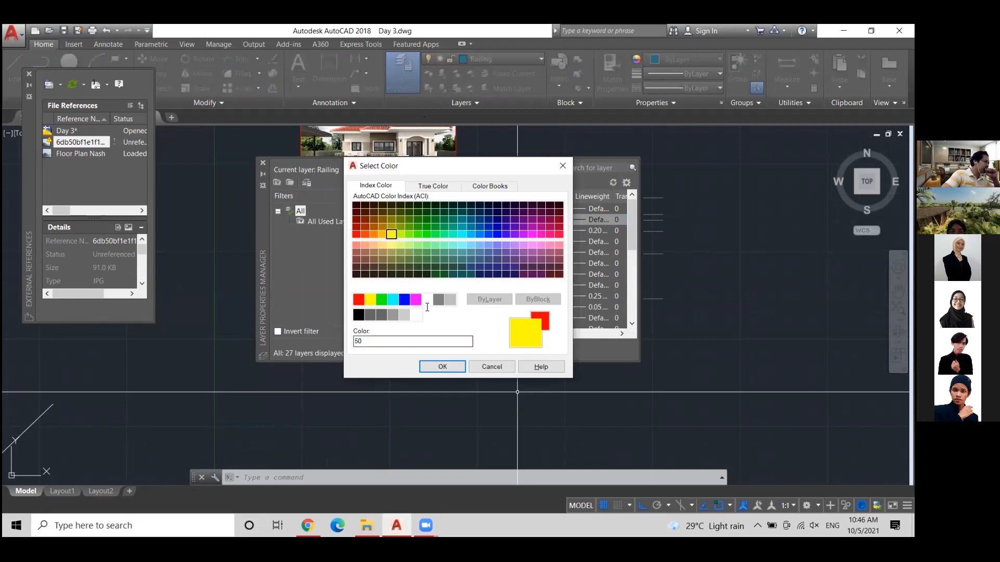
click(444, 367)
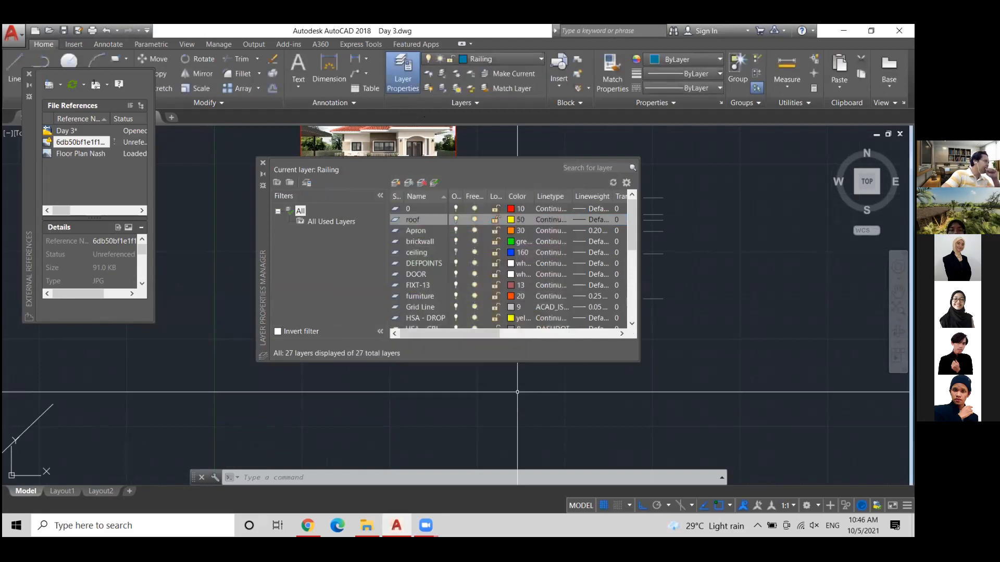
Accept the Continuous linetype for the roof layer and close the layer manager.
click(718, 59)
click(697, 84)
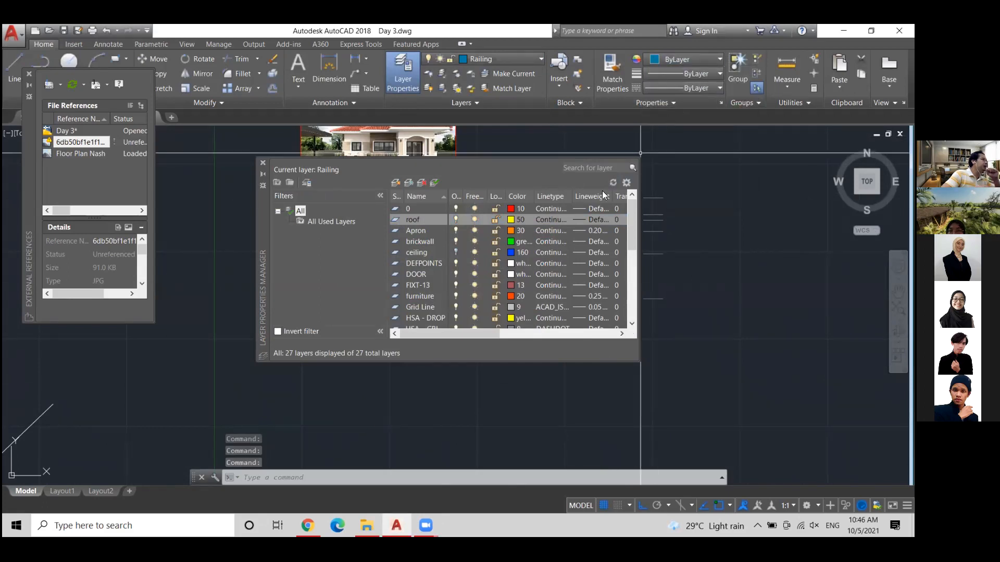
click(537, 221)
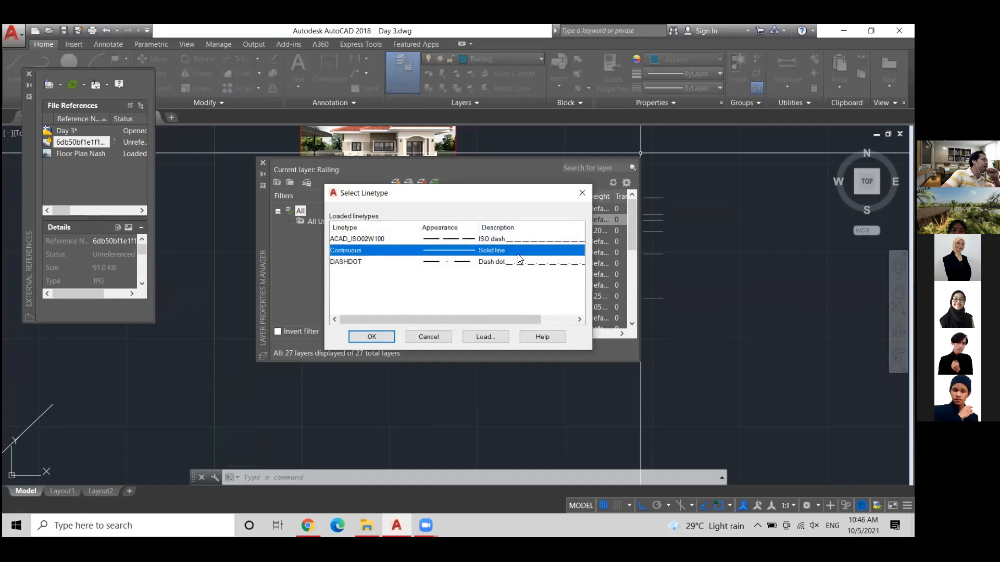
click(370, 337)
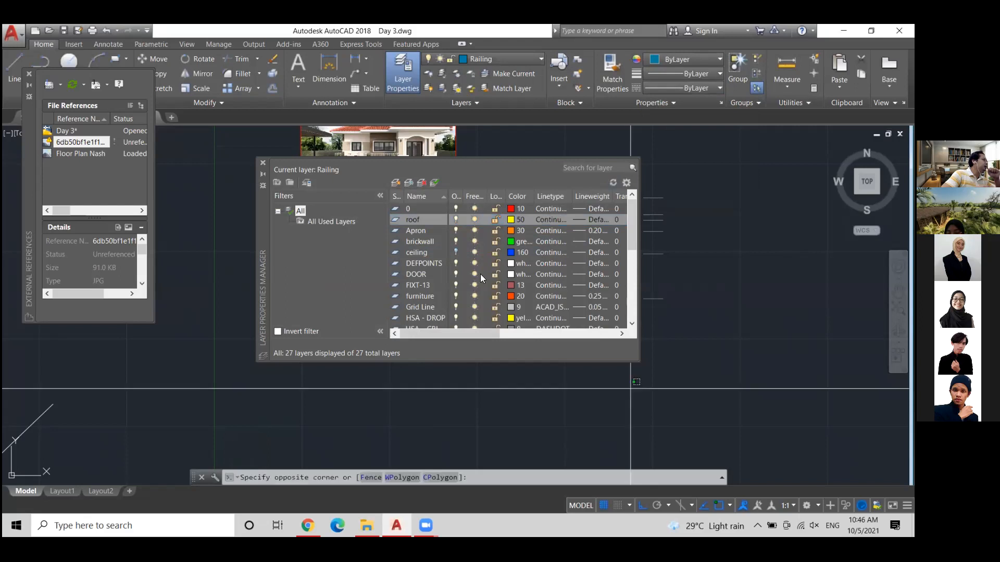
click(261, 163)
click(625, 364)
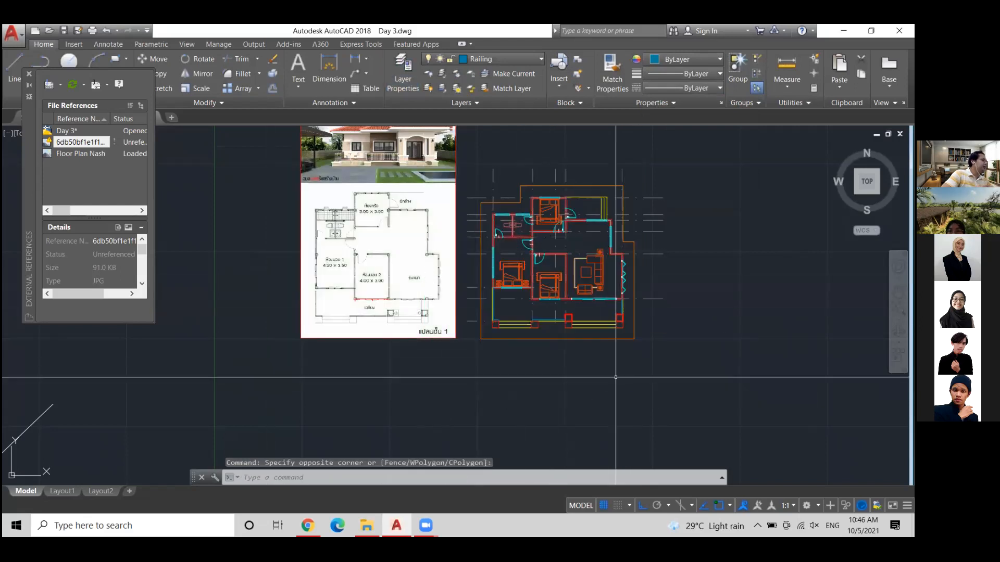
Draw a horizontal line in the empty space below the floor plan.
middle_drag(604, 375, 602, 357)
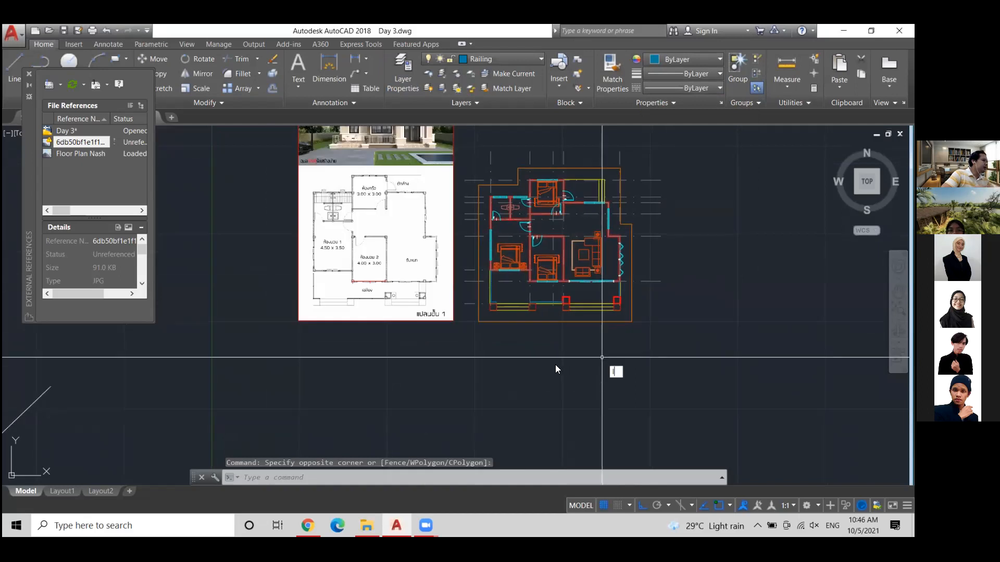
key(Return)
click(531, 359)
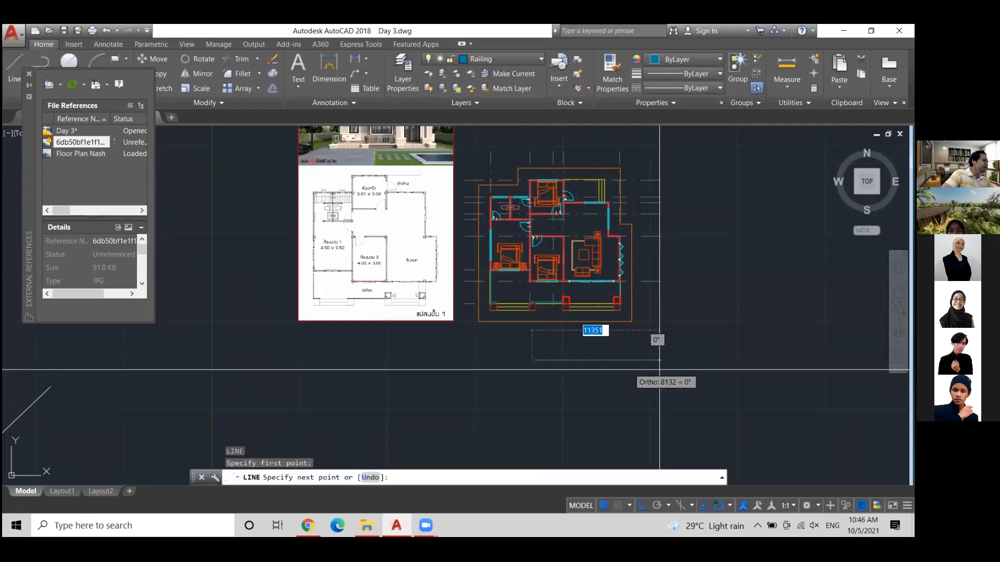
click(721, 359)
key(Escape)
Assign the new horizontal line to the roof layer and make roof the current layer.
click(649, 396)
click(528, 356)
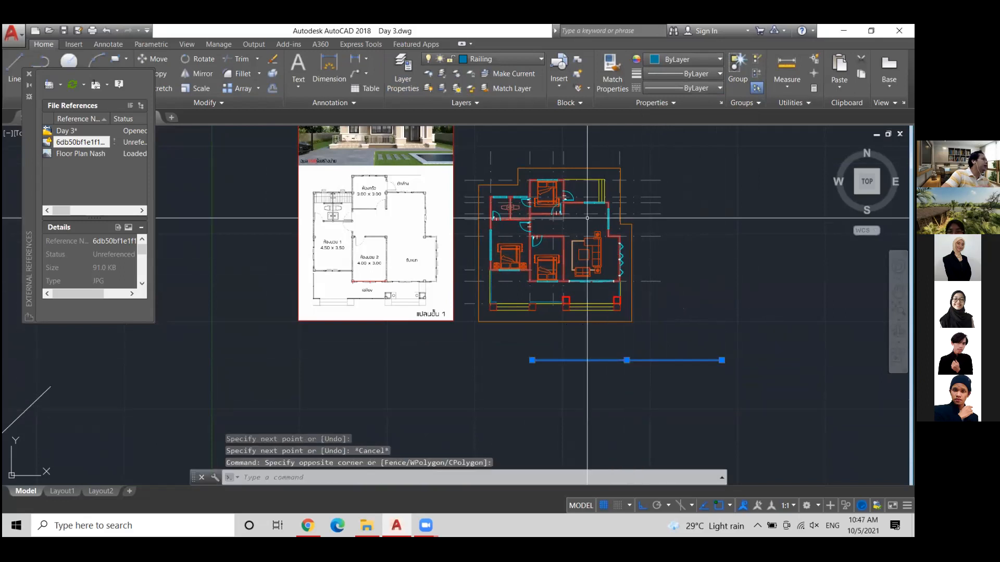
click(502, 61)
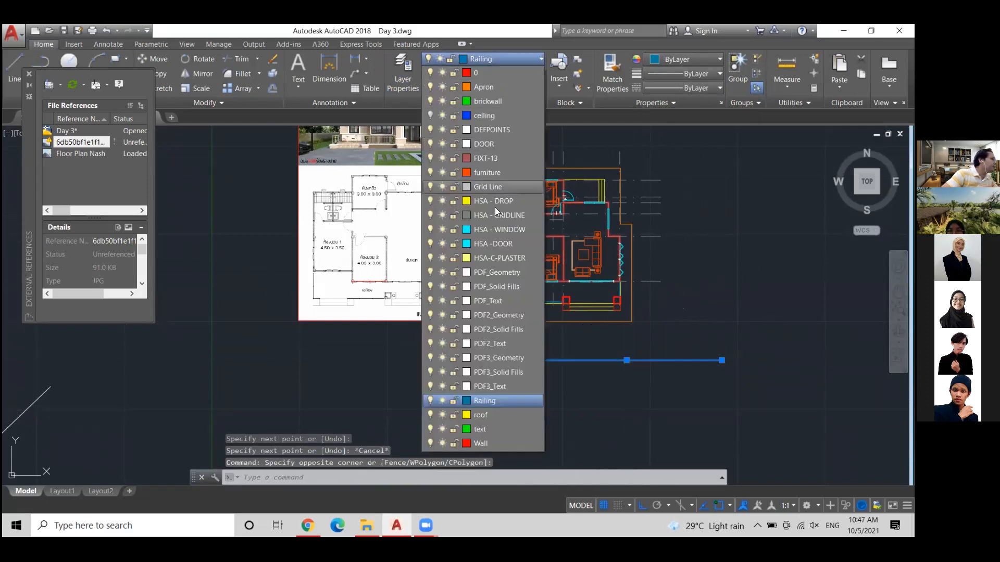
click(478, 415)
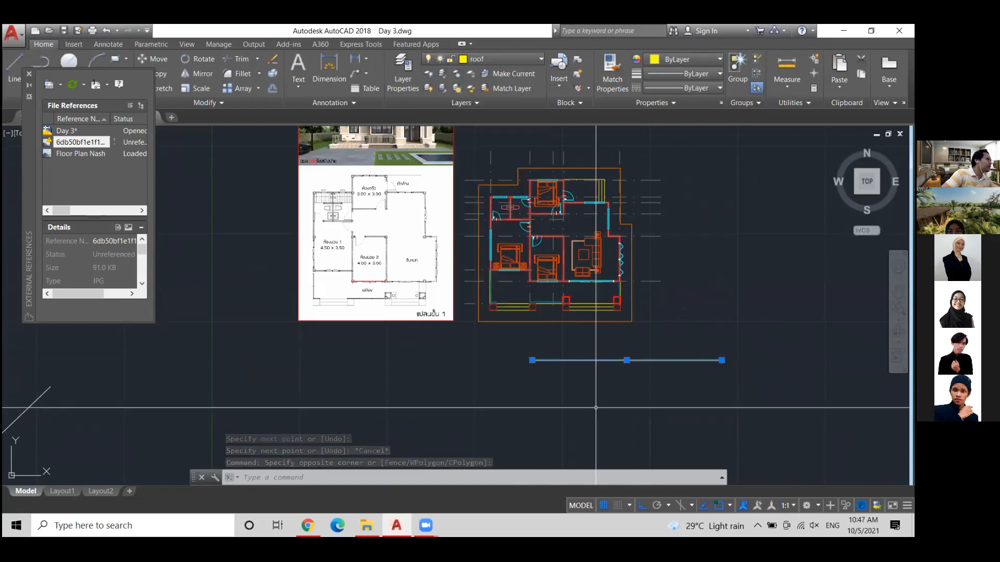
key(Escape)
click(590, 396)
click(585, 352)
key(Escape)
key(Escape)
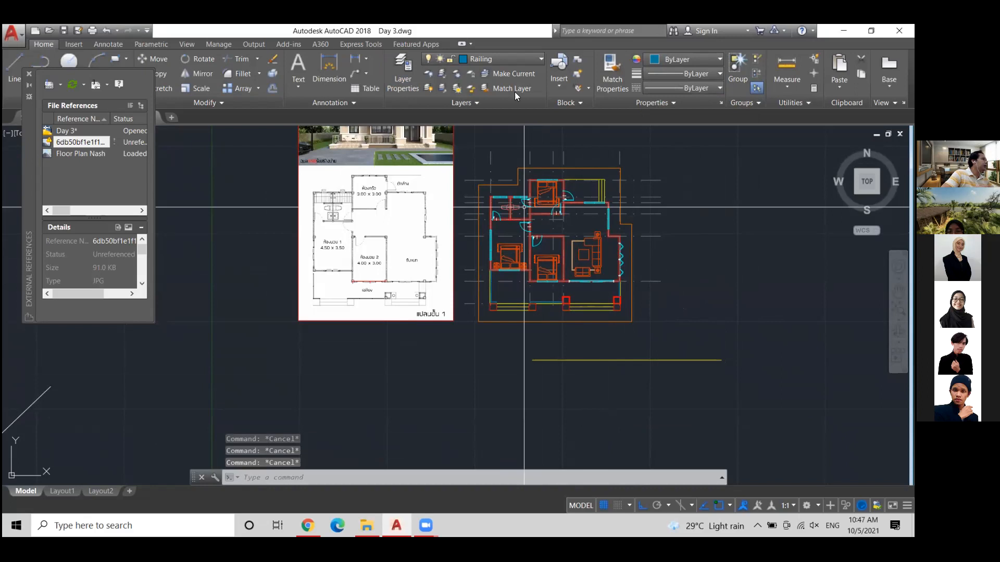
click(504, 61)
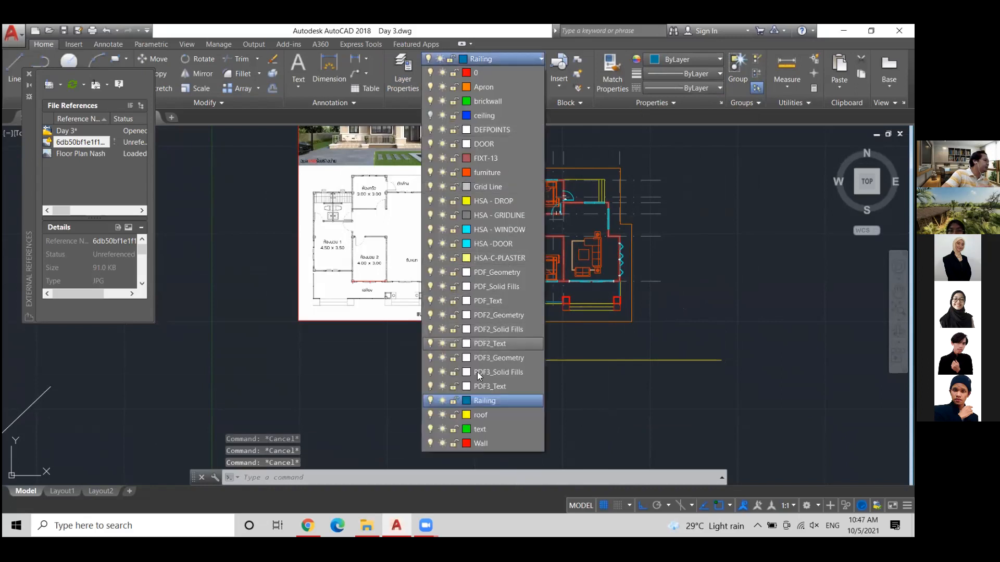
click(482, 414)
Rotate the horizontal roof line by 45 degrees about its left endpoint.
click(577, 412)
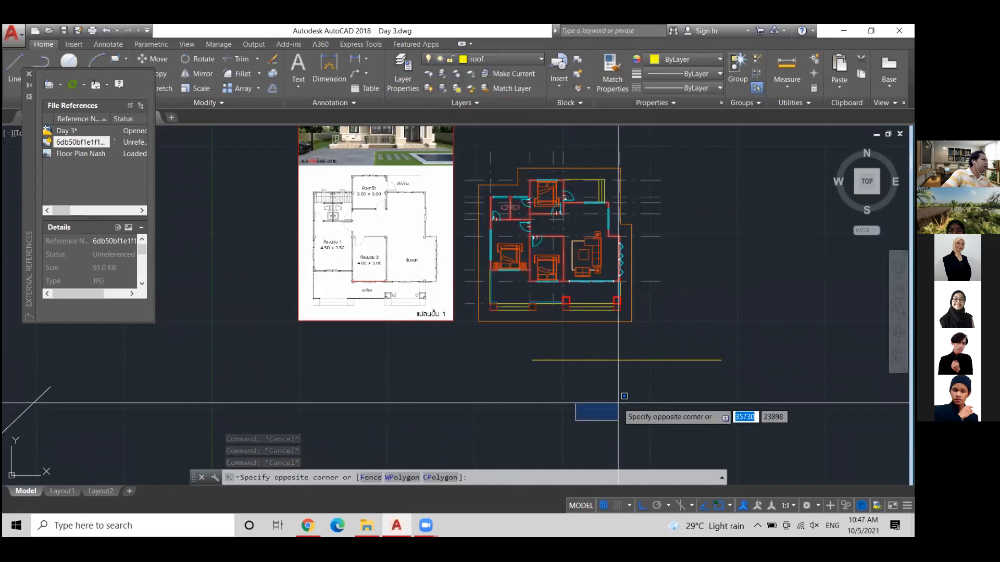
click(659, 391)
click(627, 356)
text(ro)
key(Return)
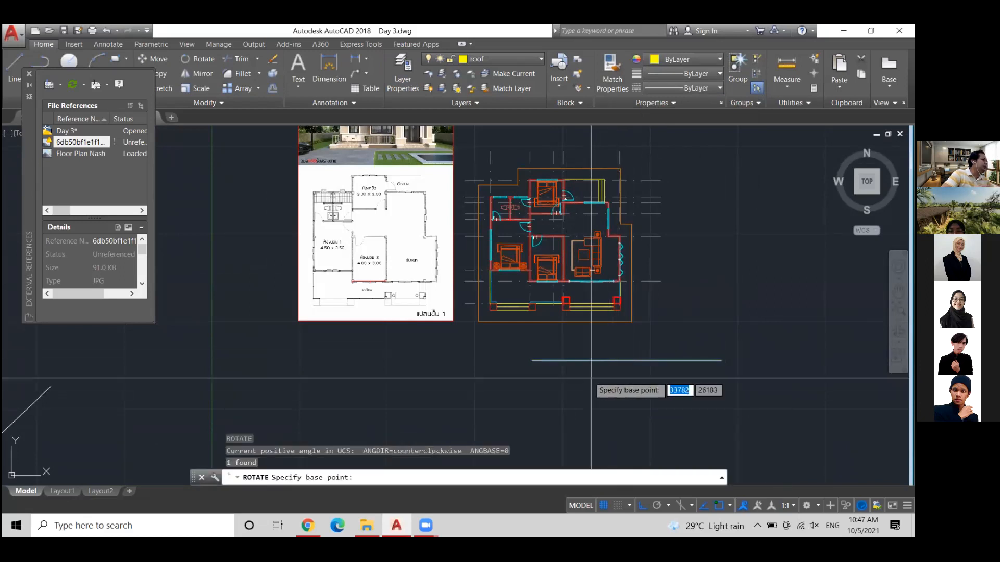
click(531, 359)
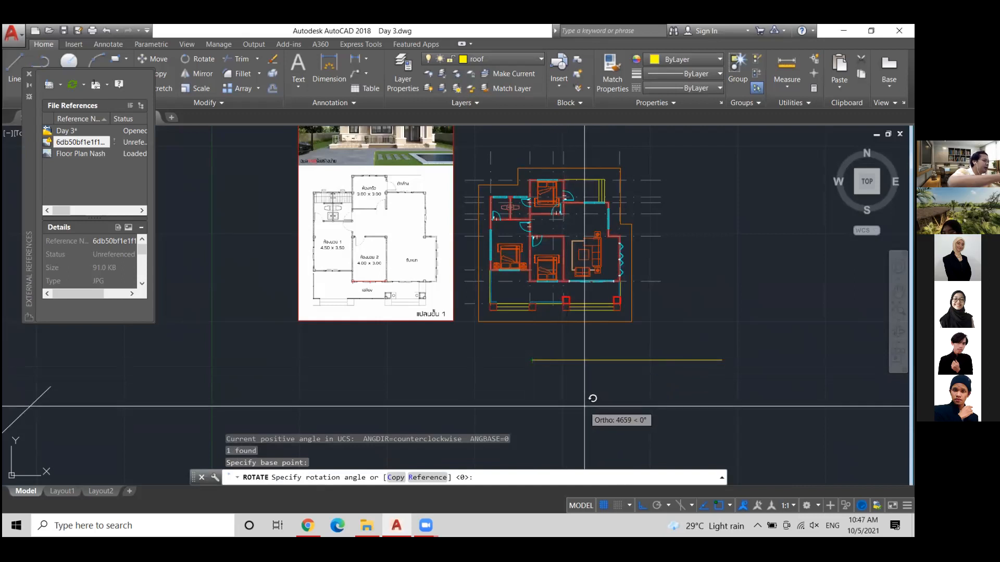
key(Return)
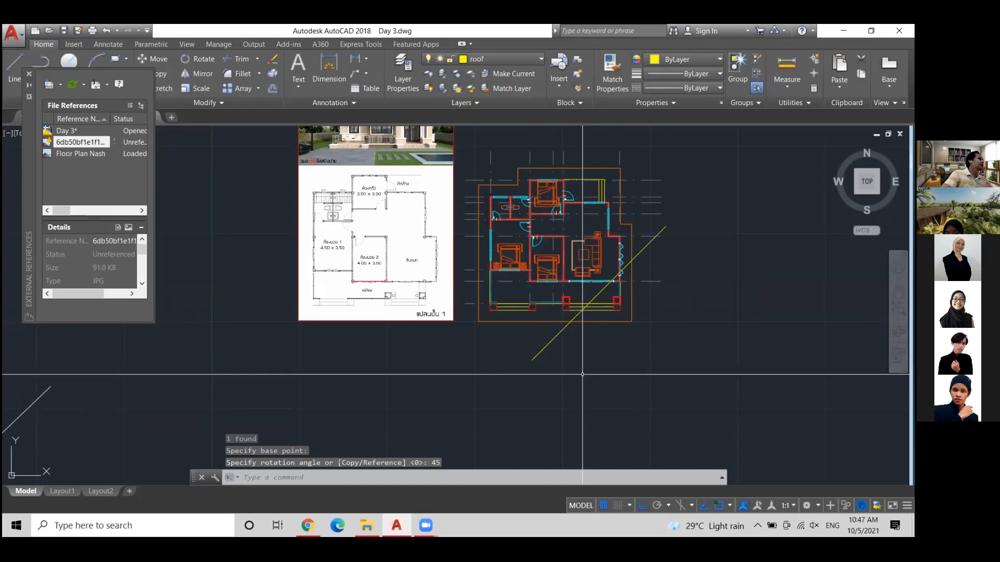
Move the 45-degree line by its midpoint onto the lower-left wall corner of the left bedroom, with ortho off.
scroll(577, 407, up, 3)
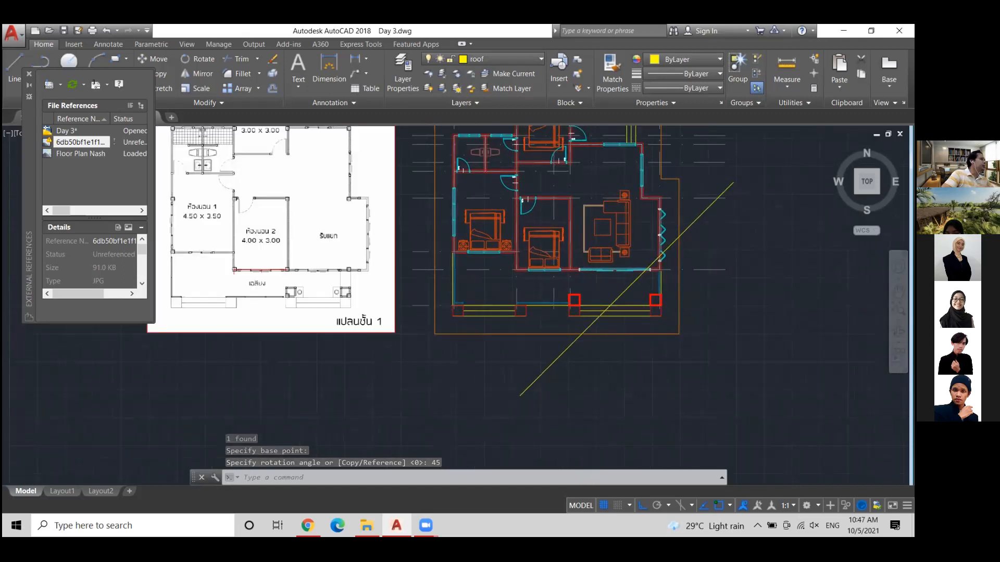
scroll(625, 291, up, 2)
click(634, 288)
click(620, 281)
scroll(605, 289, down, 2)
middle_drag(604, 289, 636, 353)
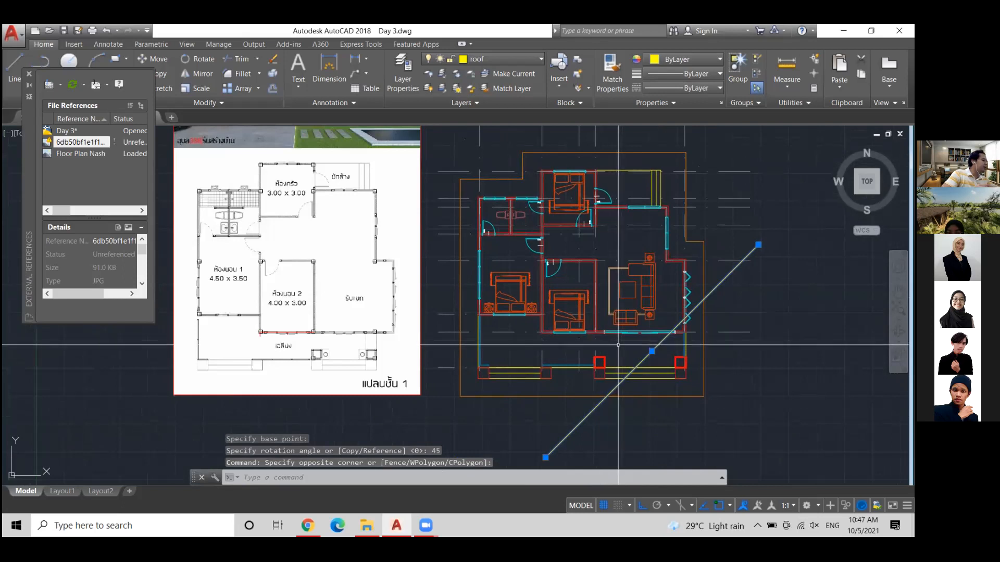
key(Return)
click(651, 351)
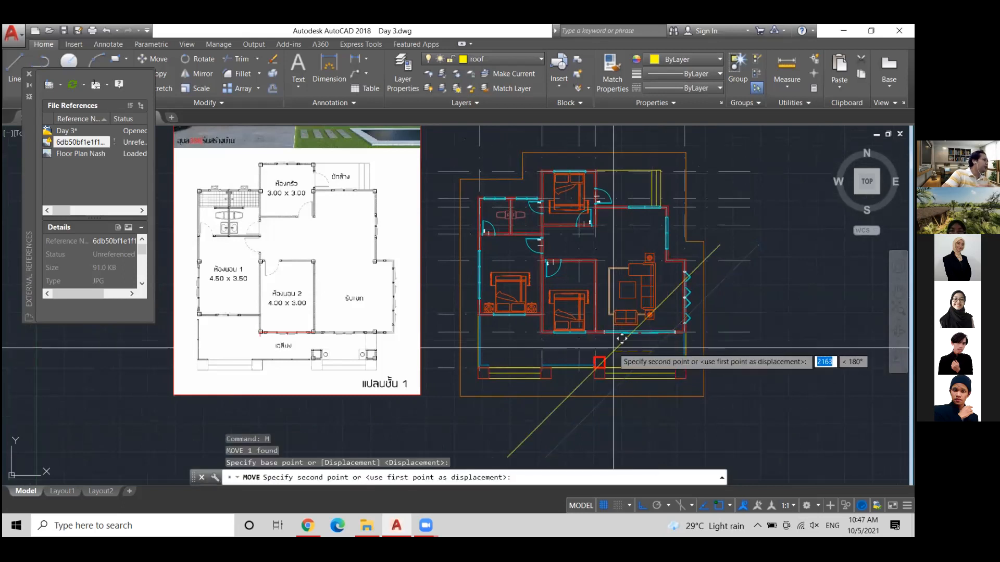
scroll(593, 343, up, 2)
scroll(598, 330, up, 2)
scroll(598, 330, down, 5)
scroll(451, 290, up, 6)
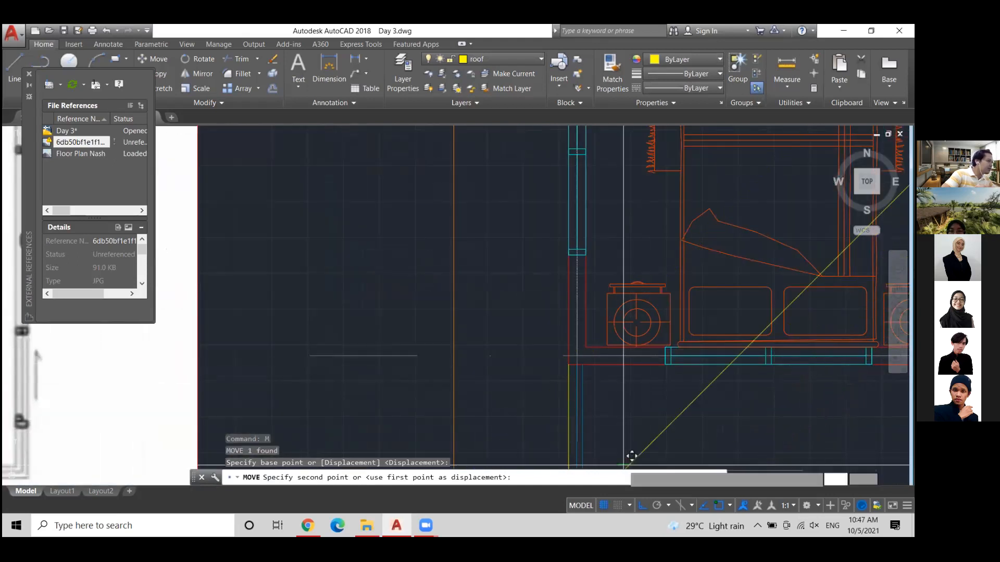
click(640, 506)
scroll(591, 357, up, 5)
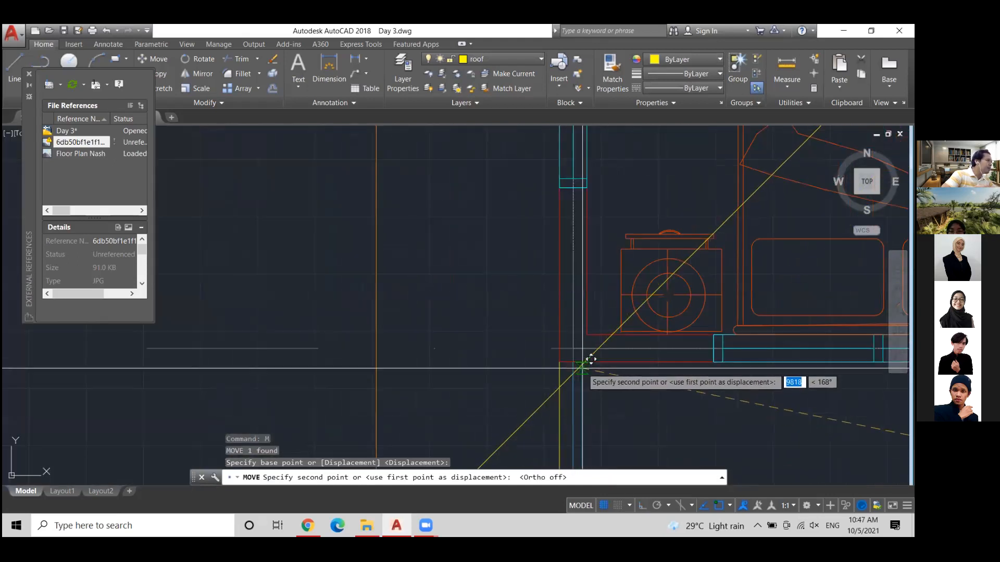
click(568, 333)
scroll(565, 323, down, 5)
middle_drag(567, 328, 581, 346)
scroll(580, 346, up, 2)
scroll(543, 339, down, 4)
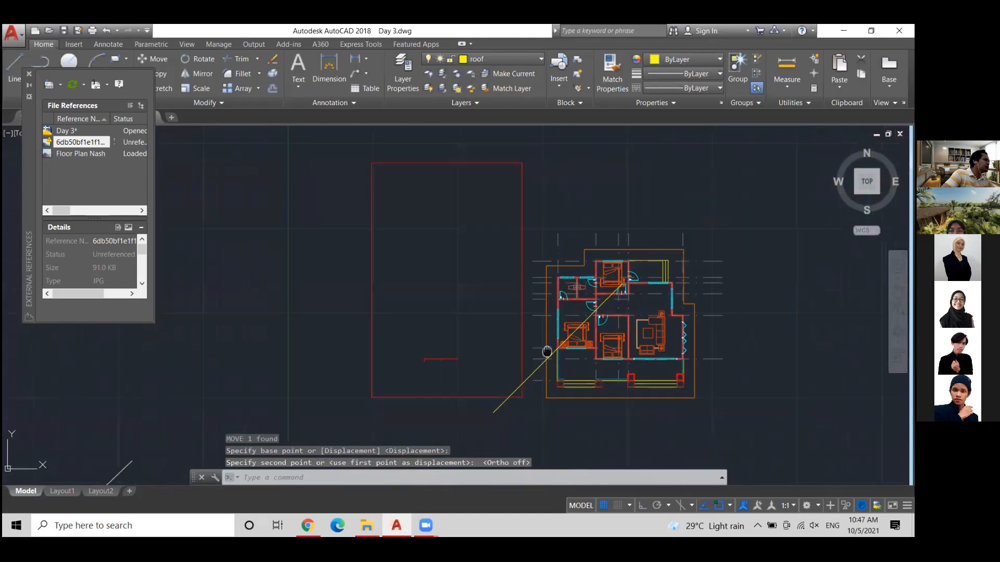
scroll(558, 351, up, 2)
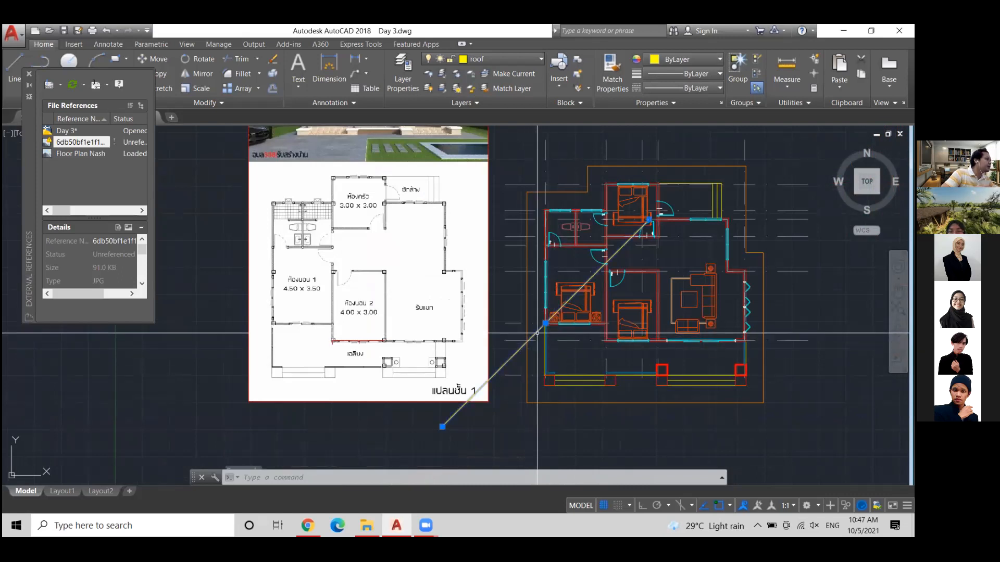
key(Return)
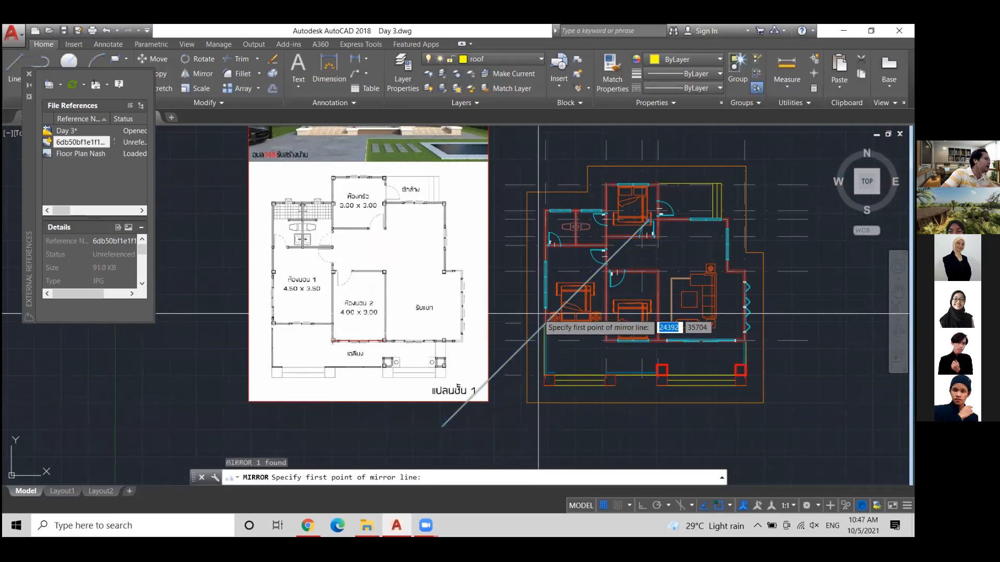
click(526, 271)
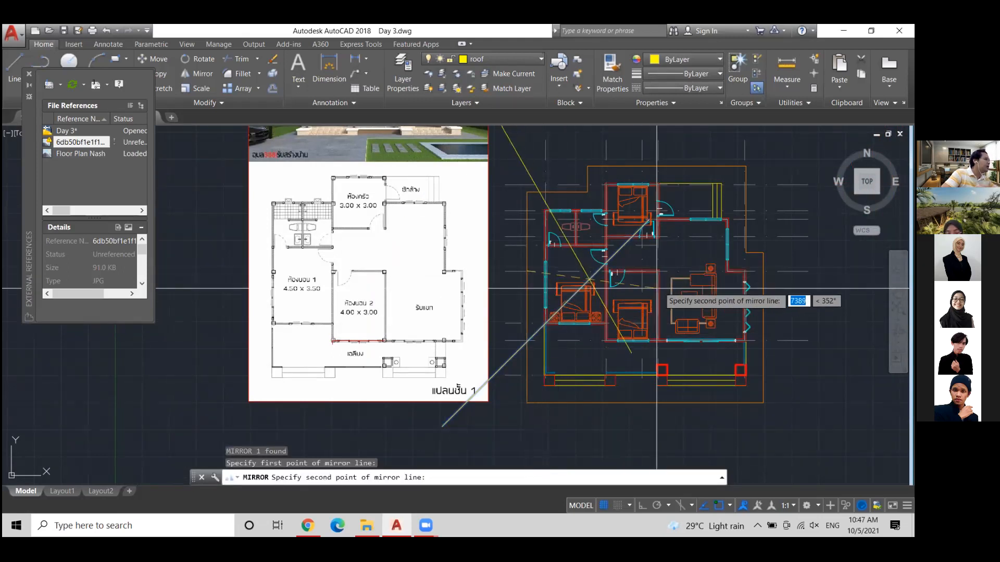
click(641, 505)
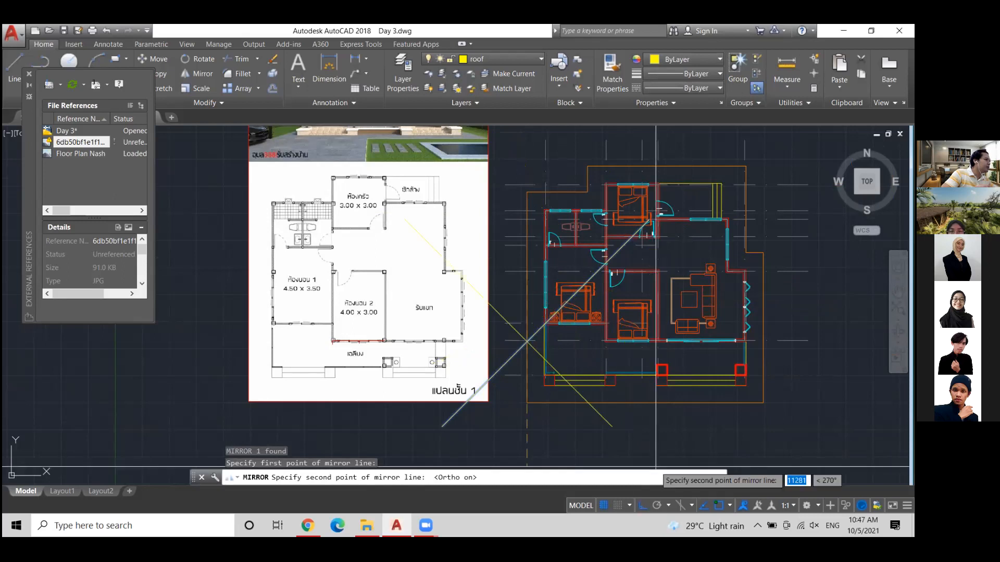
click(733, 292)
scroll(616, 242, down, 2)
scroll(538, 256, up, 6)
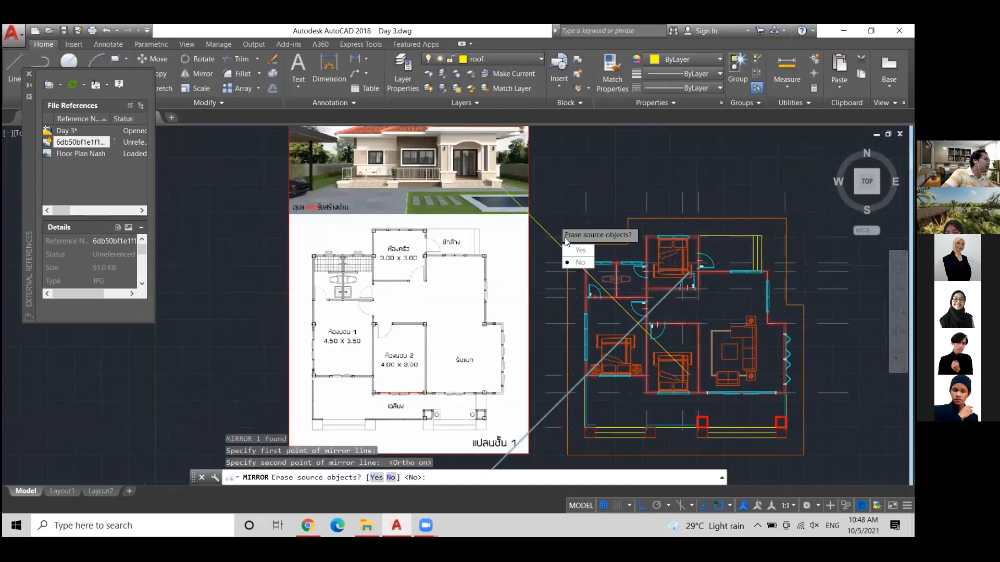
key(Escape)
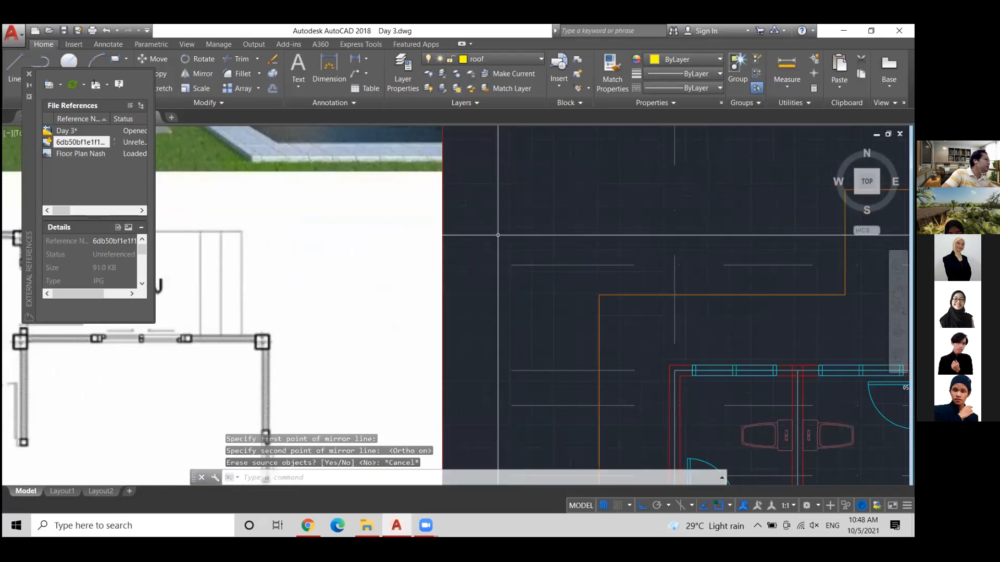
Mirror the 45-degree roof line about a horizontal axis through the middle of the house, keeping the original line.
scroll(497, 236, down, 3)
scroll(574, 308, up, 4)
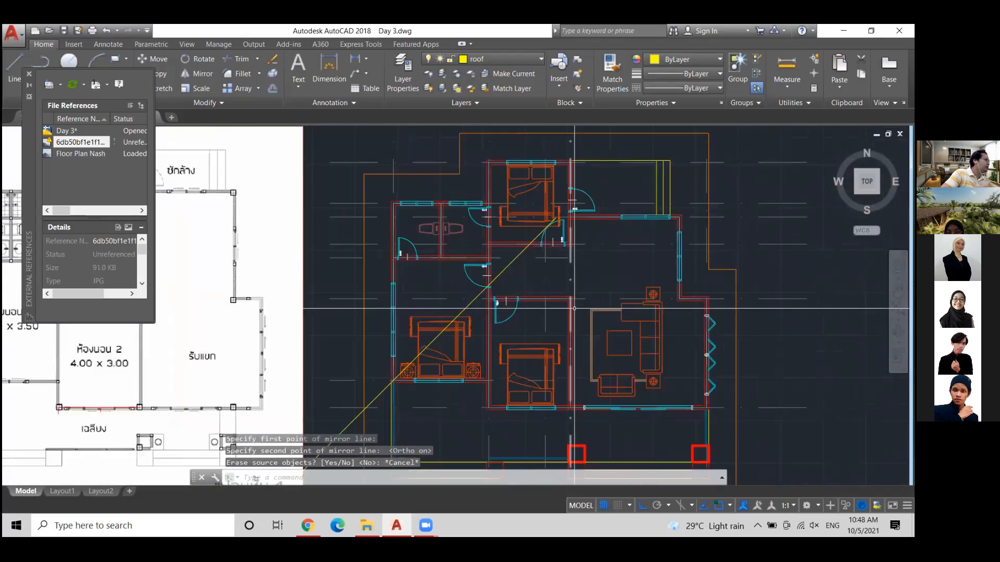
click(508, 266)
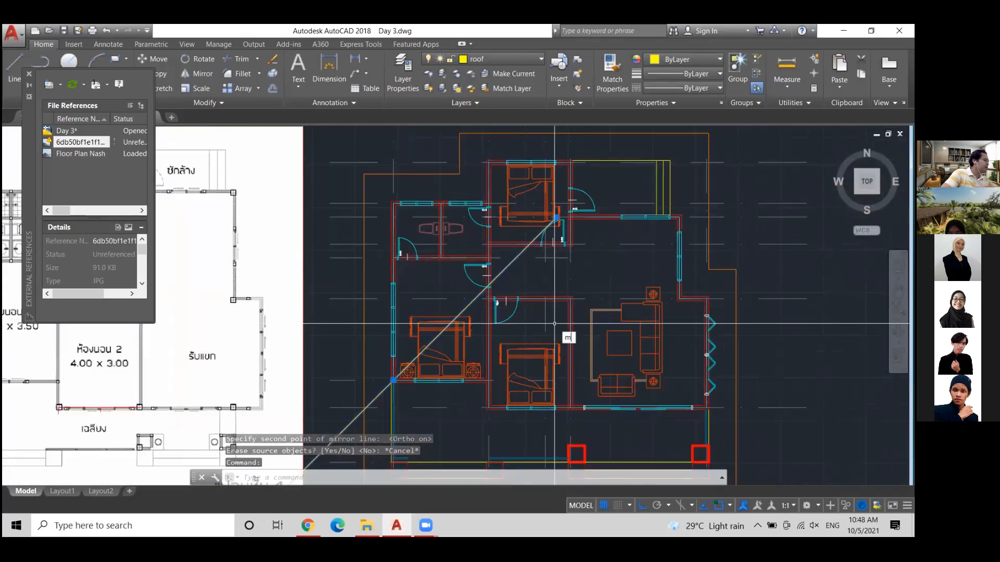
text(i)
key(Return)
click(580, 280)
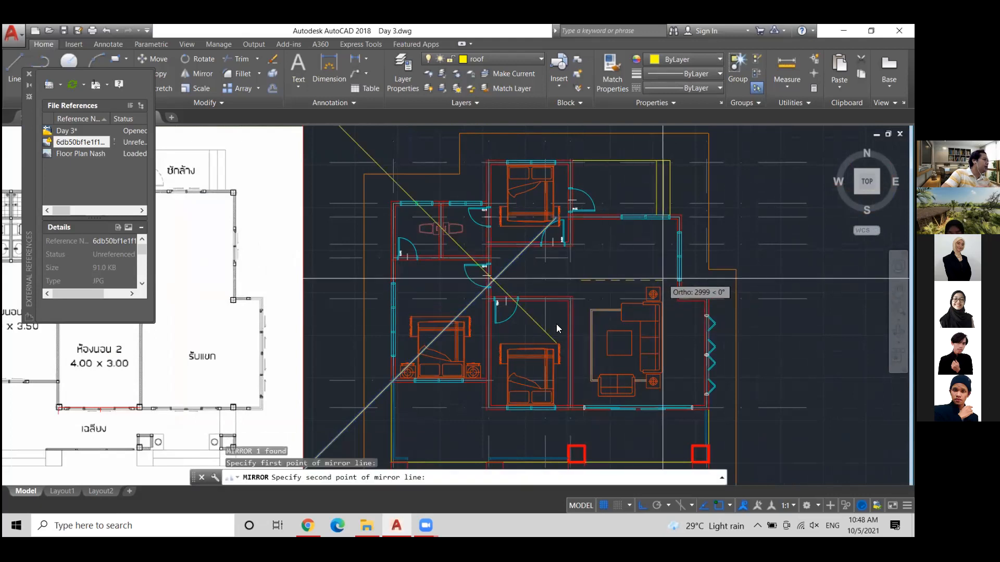
click(655, 273)
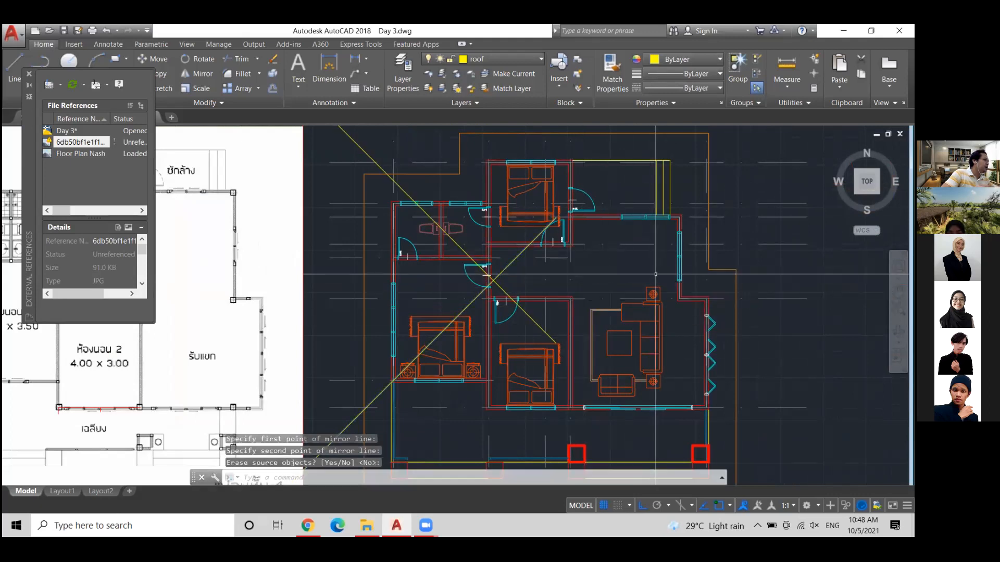
key(Return)
key(Return)
middle_drag(442, 221, 466, 244)
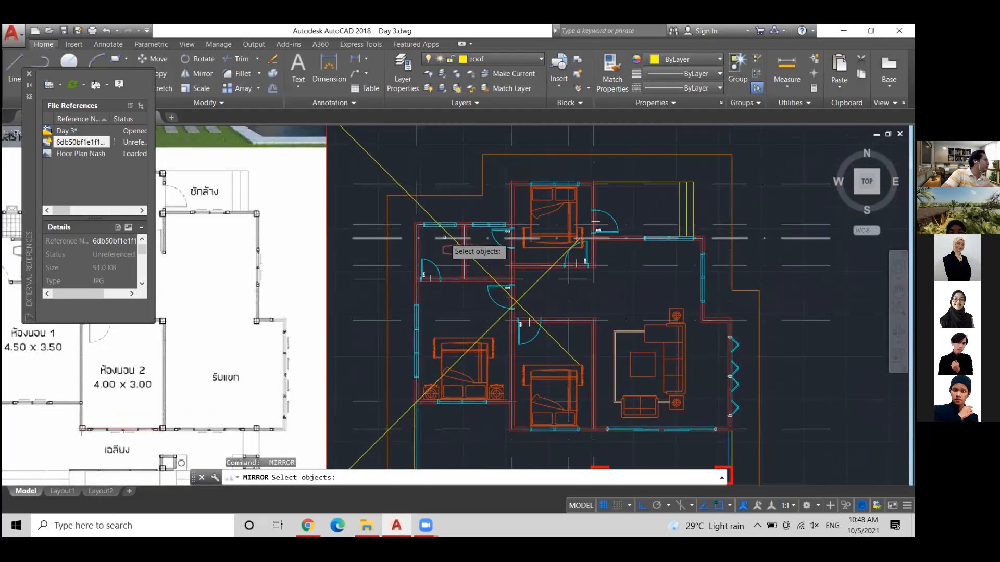
key(Escape)
key(Escape)
Move the mirrored diagonal line vertically onto the upper-left wall centreline corner beside the bathrooms.
click(419, 199)
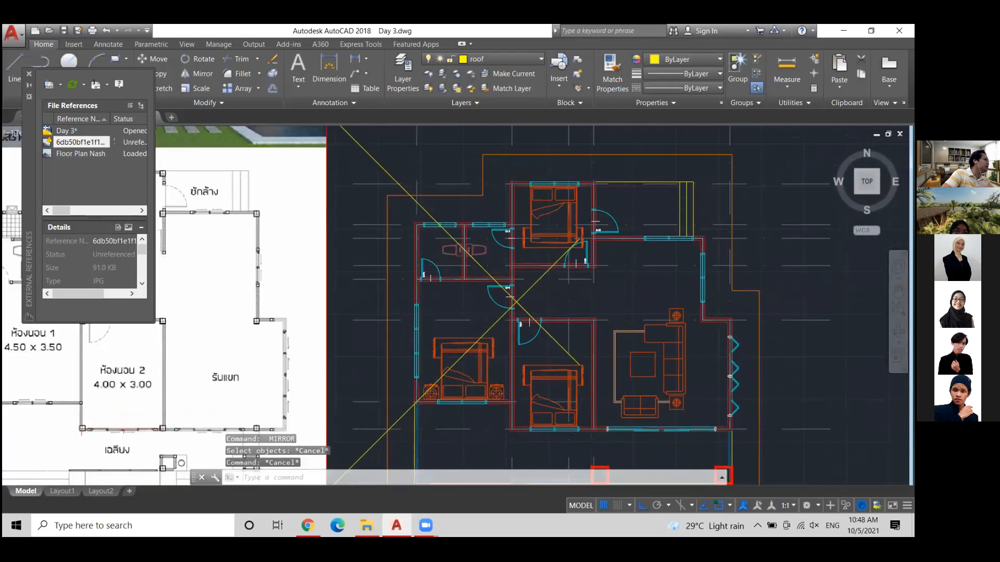
text(m)
key(Return)
scroll(418, 203, up, 3)
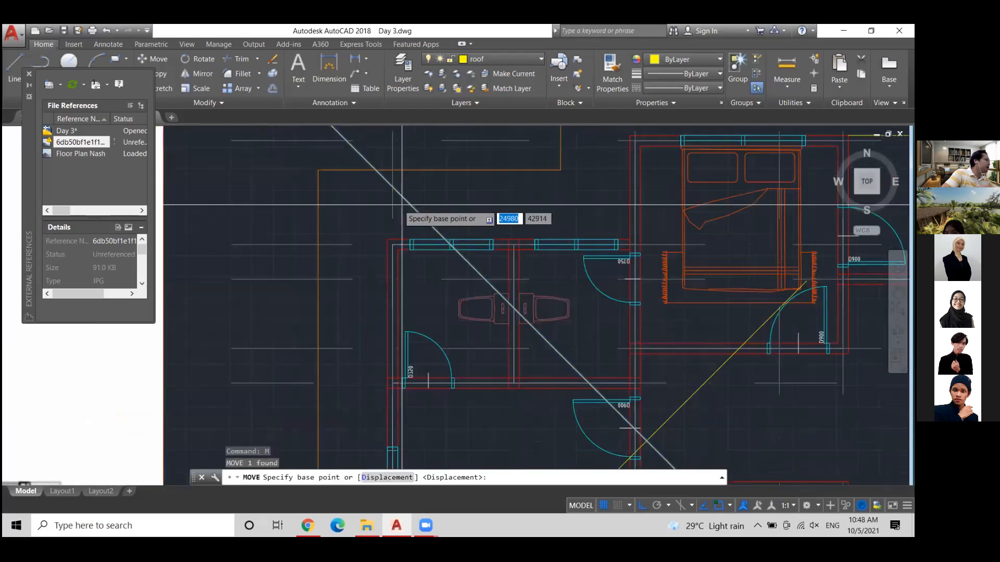
click(405, 202)
scroll(411, 209, up, 5)
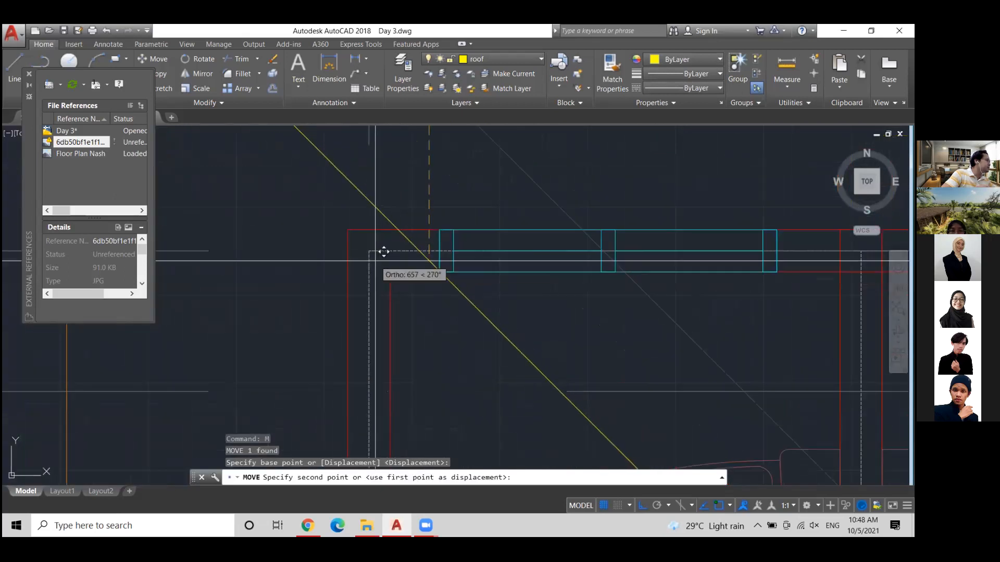
click(368, 251)
scroll(368, 251, down, 6)
scroll(474, 251, up, 2)
middle_drag(474, 251, 489, 262)
scroll(489, 262, up, 2)
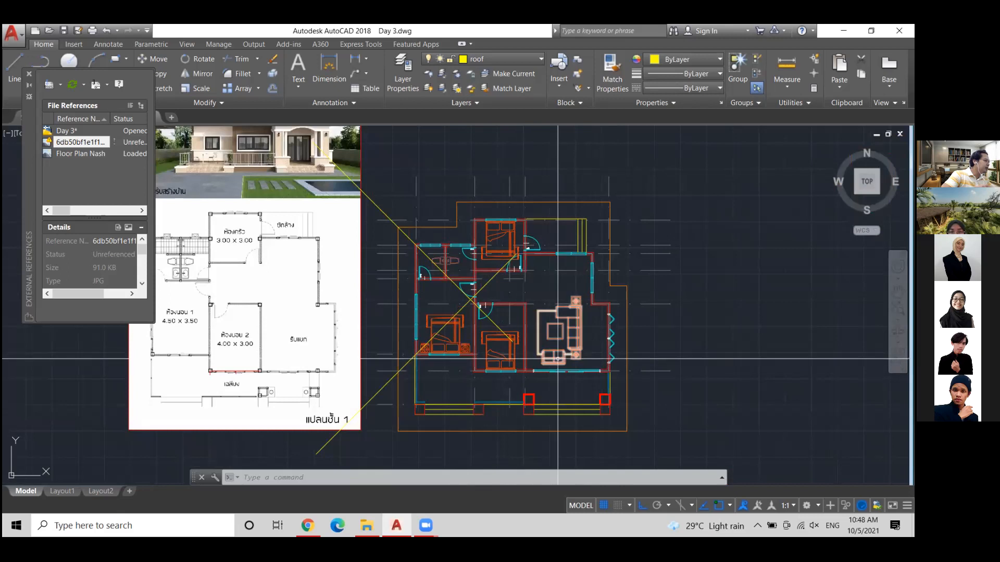
Draw a horizontal guide line level with the left bedroom's lower wall axis, running across the living room past the right outer wall.
scroll(474, 351, up, 6)
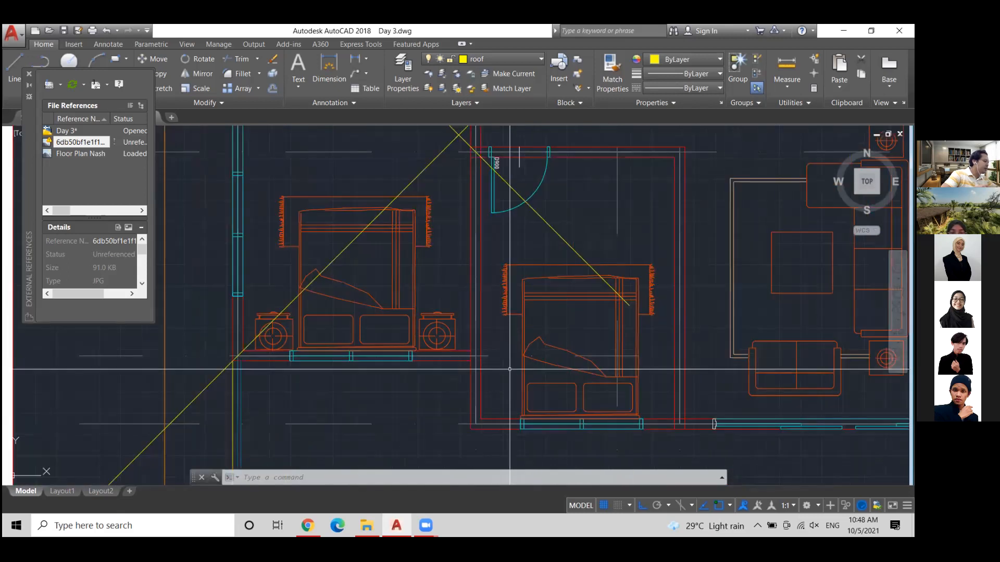
key(l)
key(Return)
click(489, 358)
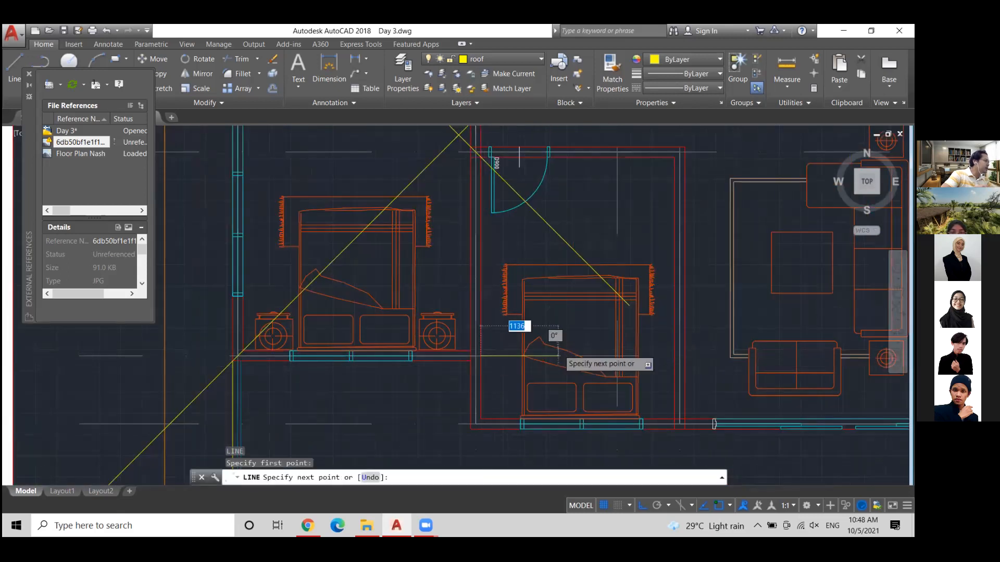
scroll(553, 341, down, 5)
scroll(631, 351, up, 5)
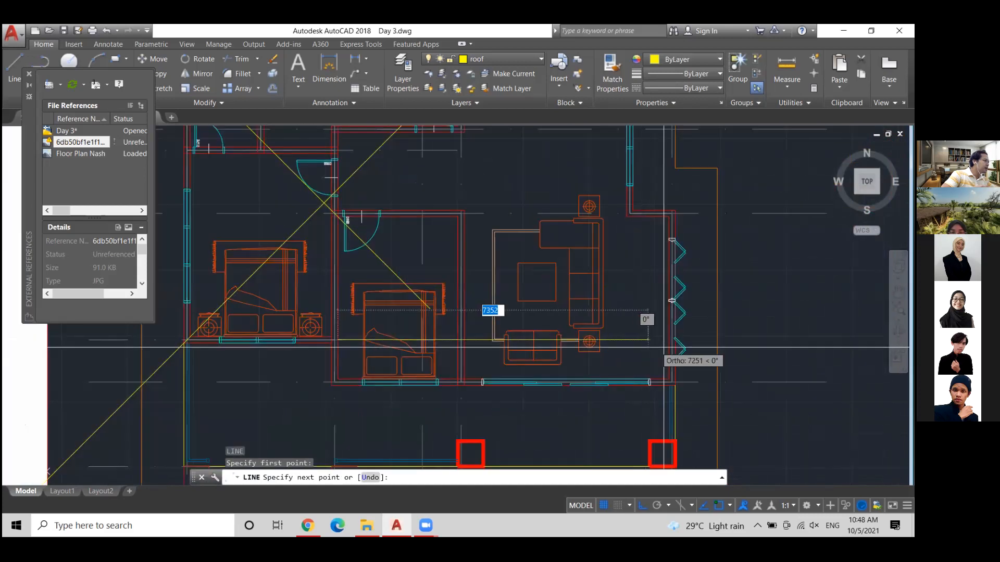
scroll(734, 338, down, 5)
click(724, 336)
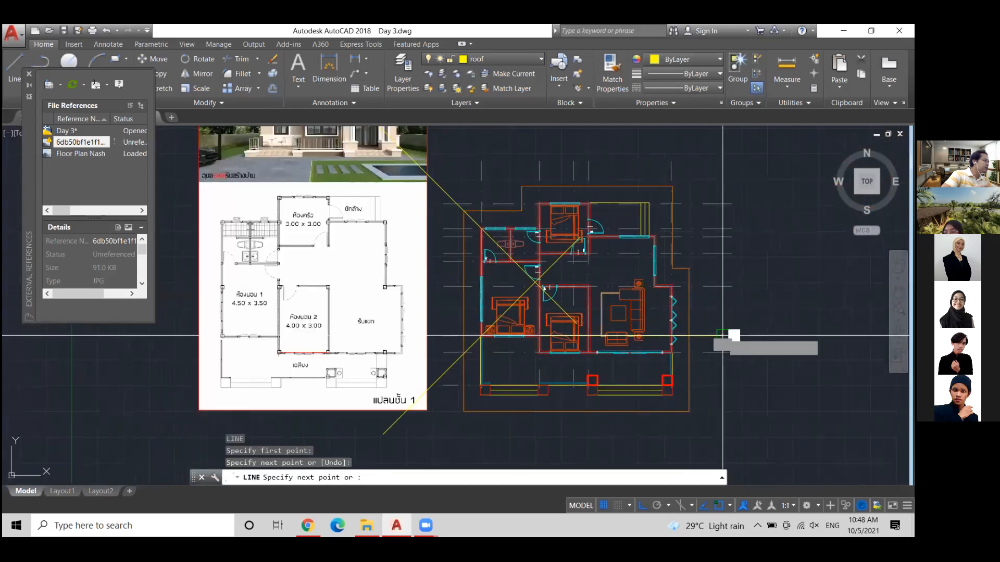
key(Escape)
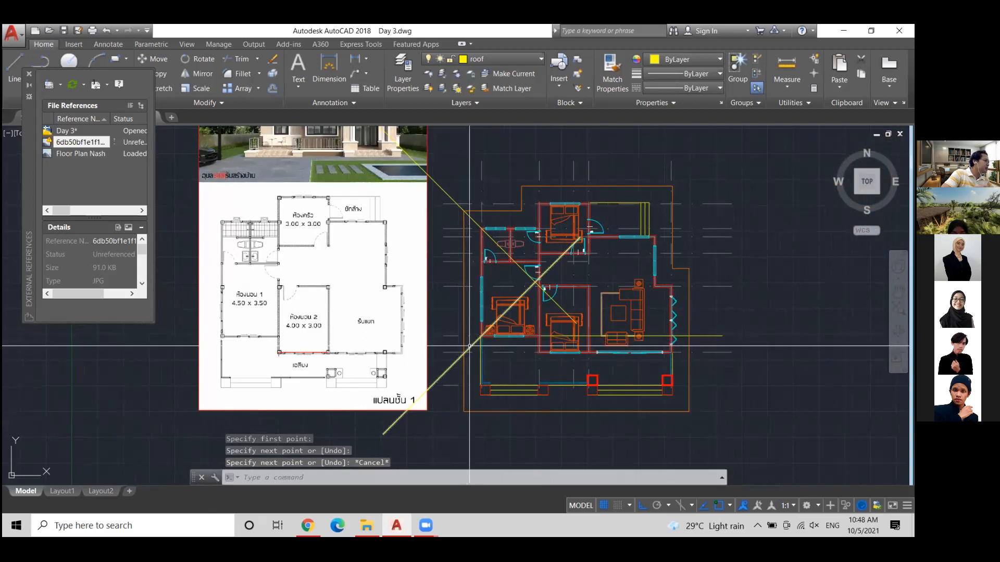
Mirror the lower-left 45-degree hip line about a vertical axis through the middle of the house, keeping the original line.
click(469, 345)
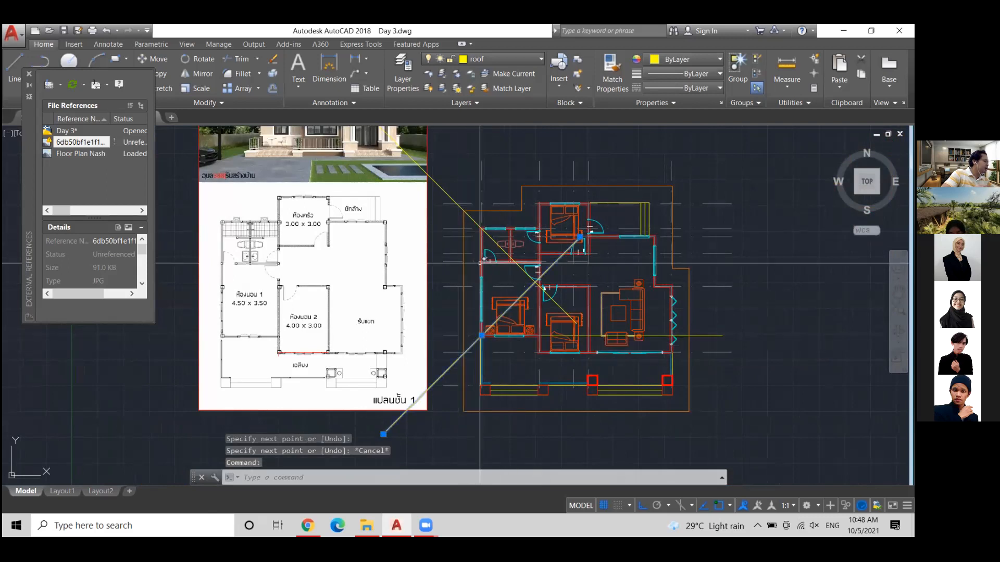
key(Return)
click(575, 284)
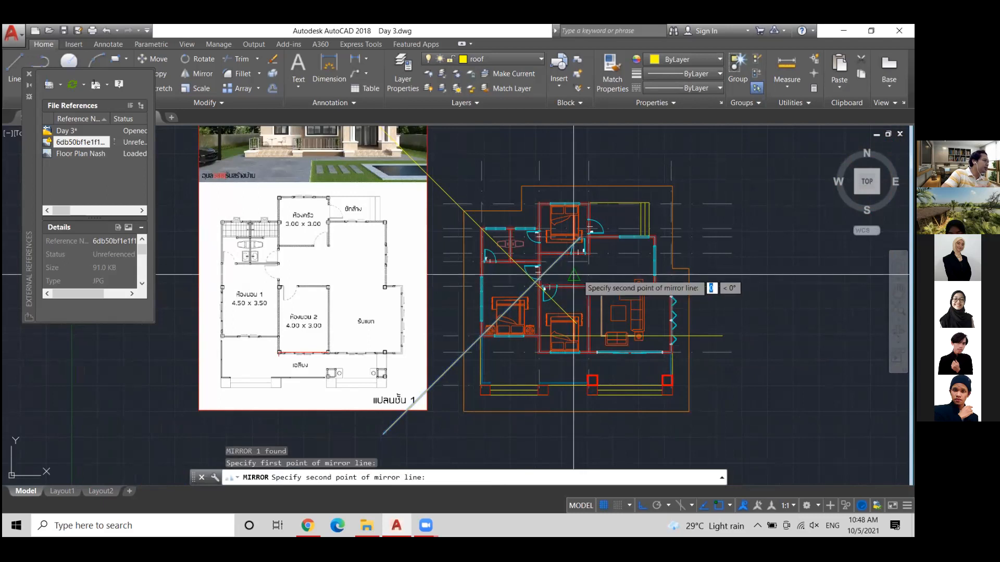
middle_drag(608, 462, 591, 419)
click(591, 418)
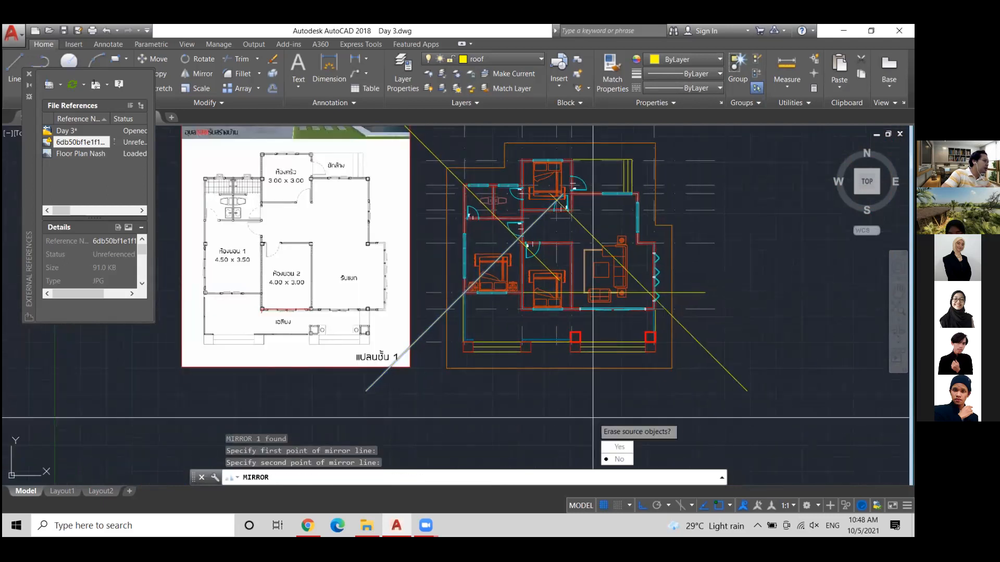
key(Return)
Move the mirrored hip line from its crossing with the horizontal guide to where the guide meets the right wall's centreline.
scroll(623, 339, up, 6)
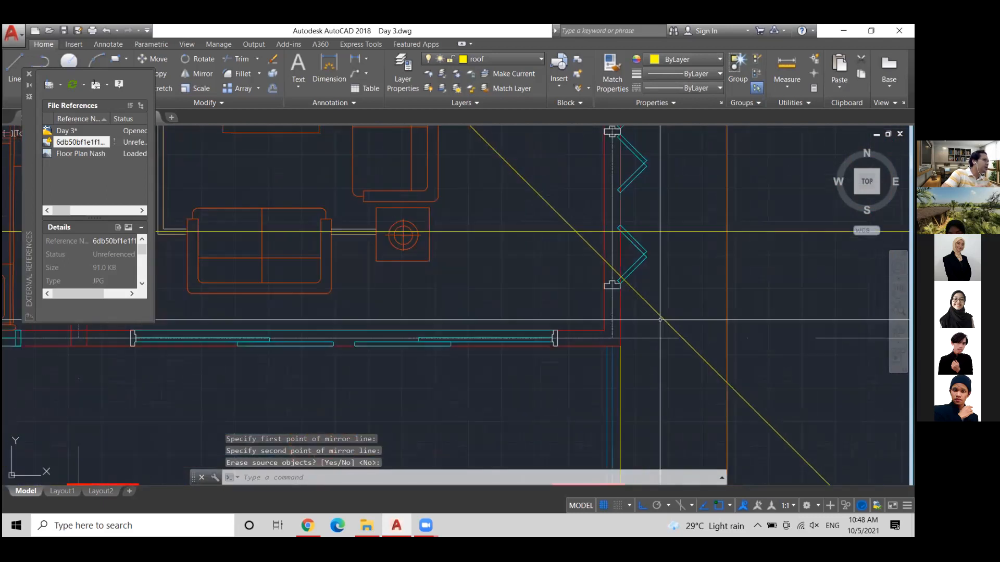
text(m)
key(Return)
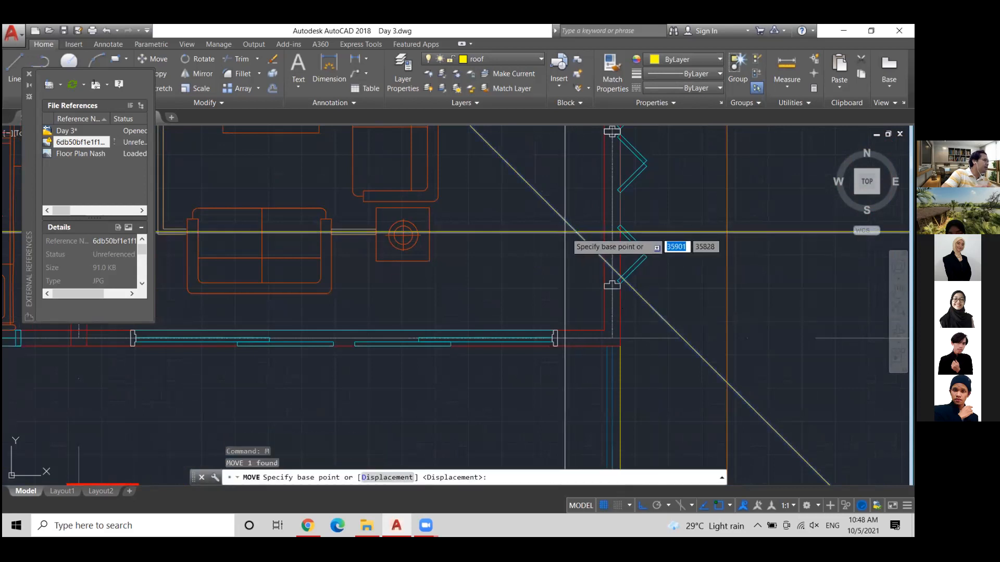
click(576, 231)
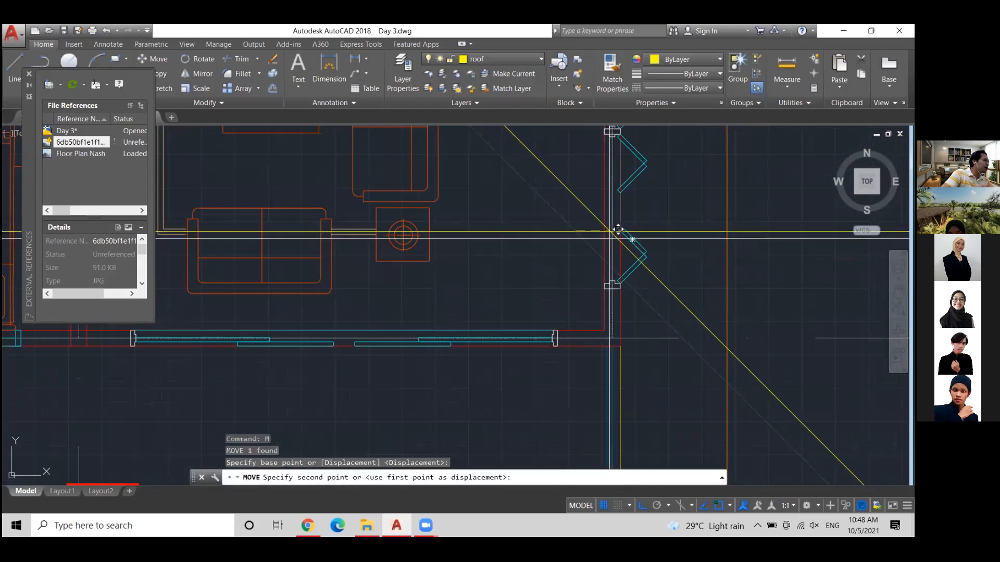
scroll(614, 228, up, 2)
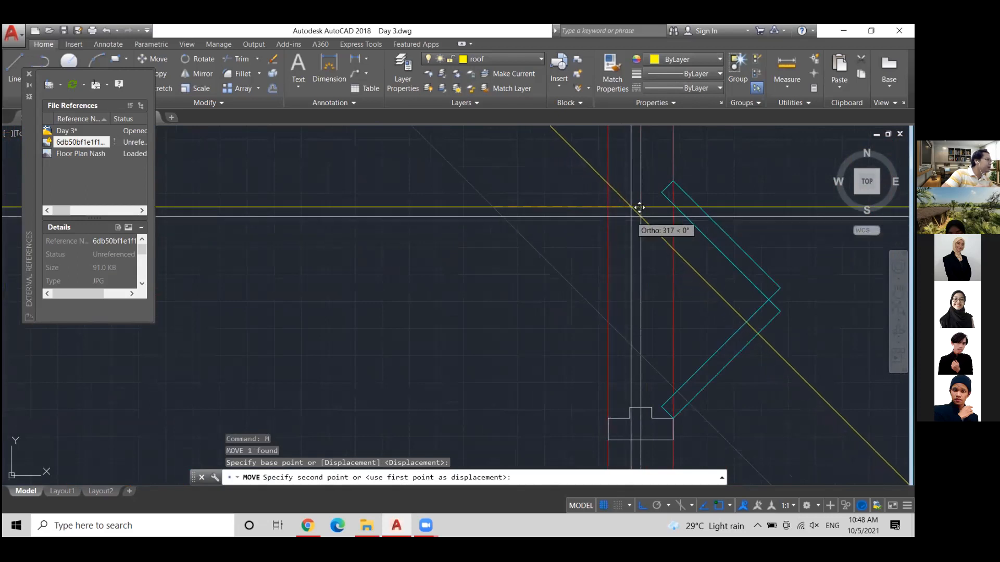
scroll(646, 202, up, 6)
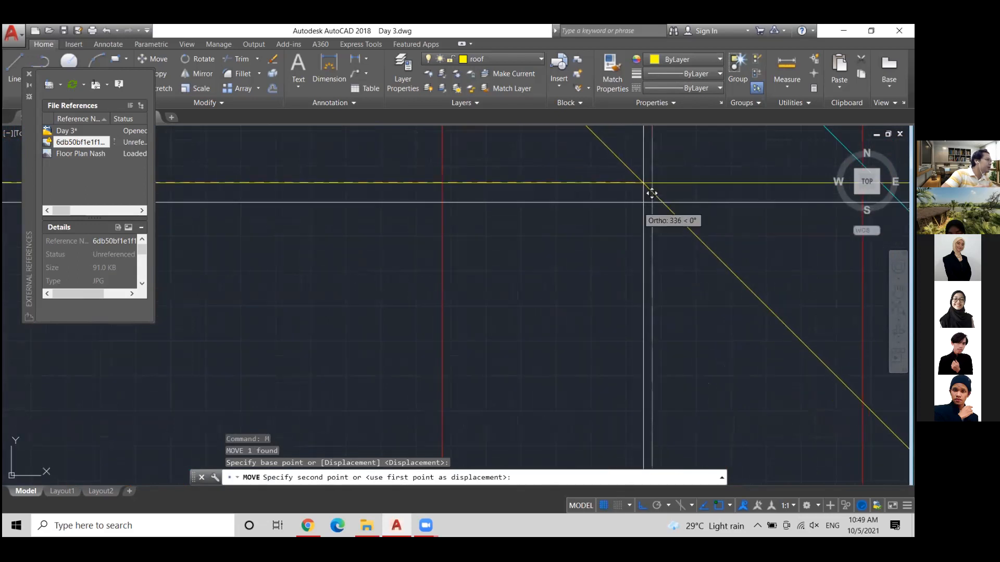
scroll(657, 179, up, 4)
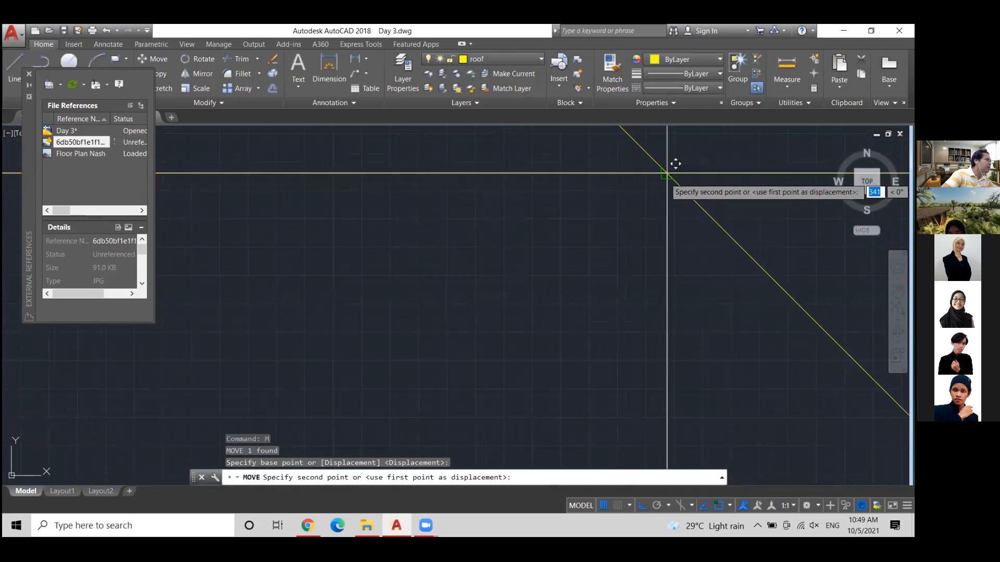
click(667, 173)
scroll(665, 219, down, 6)
middle_drag(643, 253, 589, 290)
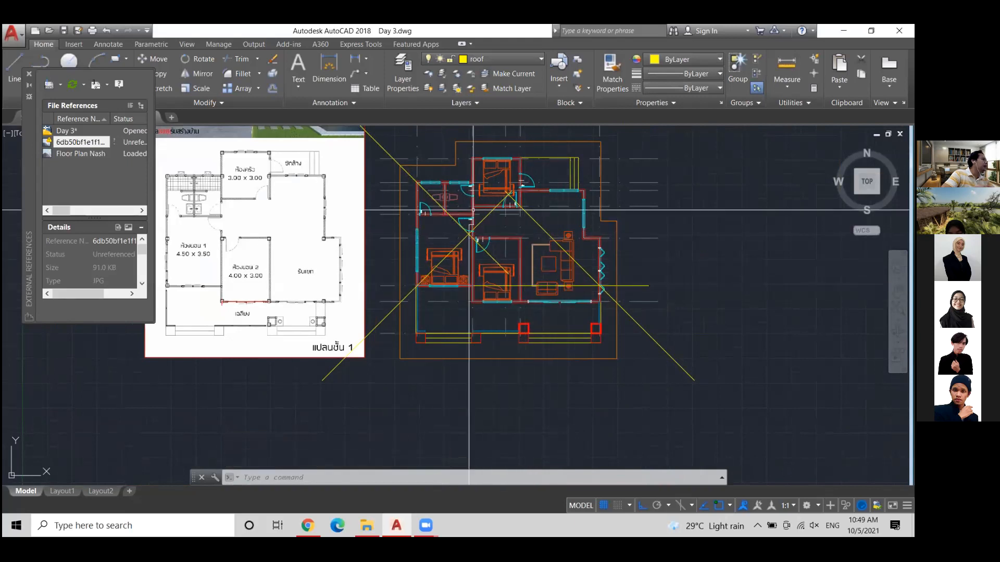
scroll(583, 191, up, 5)
scroll(598, 219, down, 6)
scroll(617, 243, up, 2)
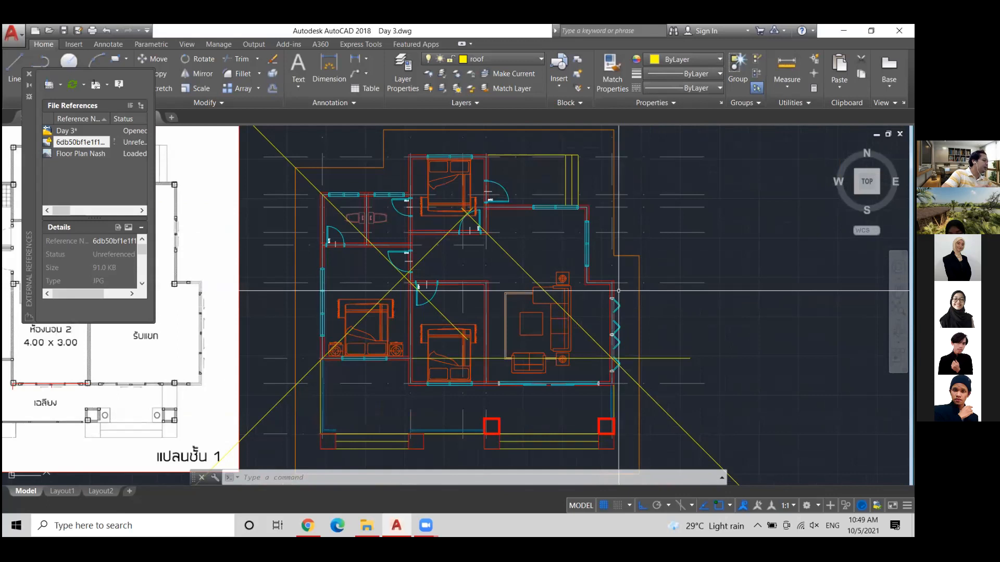
text(l)
key(Return)
scroll(625, 286, up, 2)
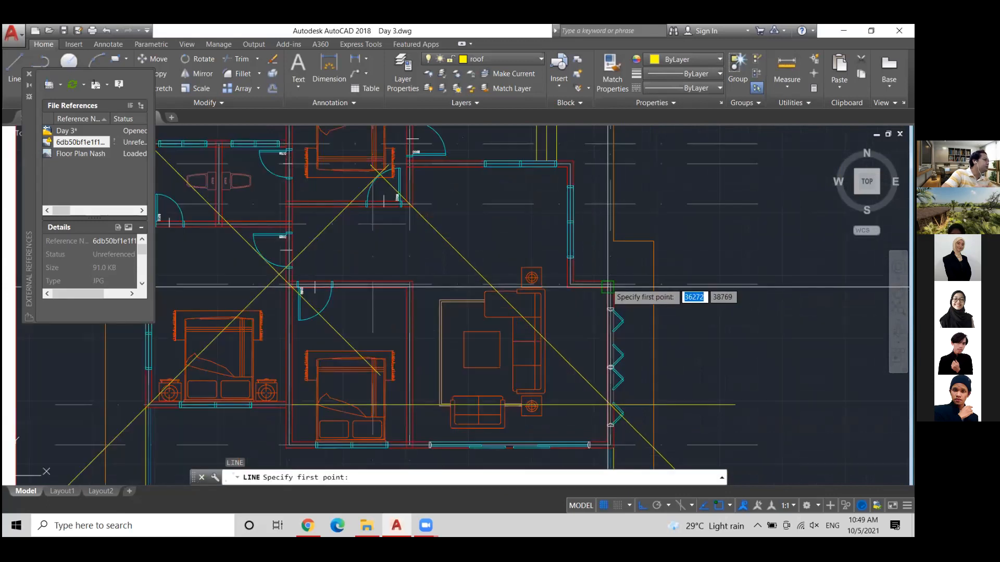
click(607, 284)
key(Escape)
Draw a vertical guide line upward from the right outer wall's centreline corner above the folding doors, running past the upper wall axes.
scroll(611, 240, up, 3)
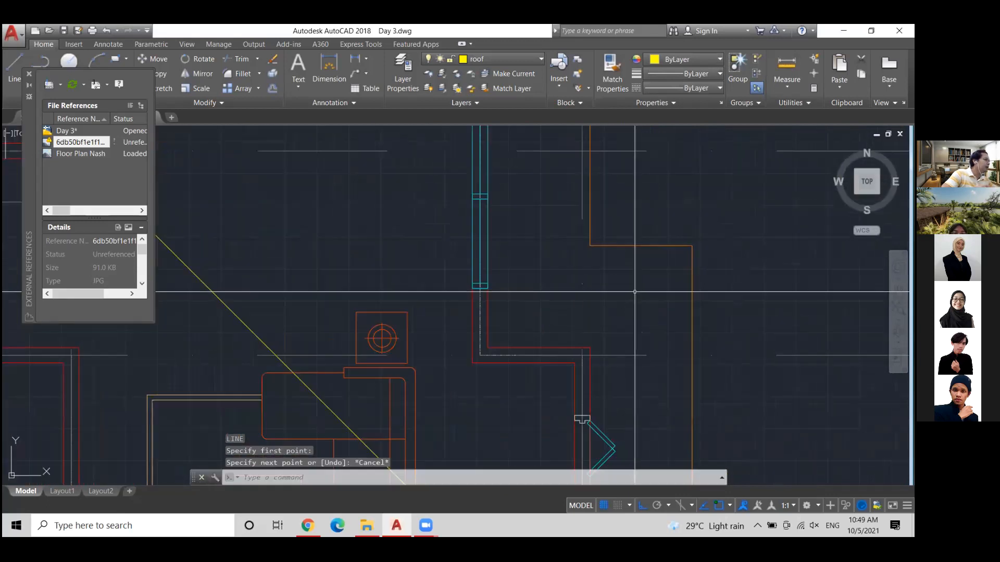
text(l)
key(Return)
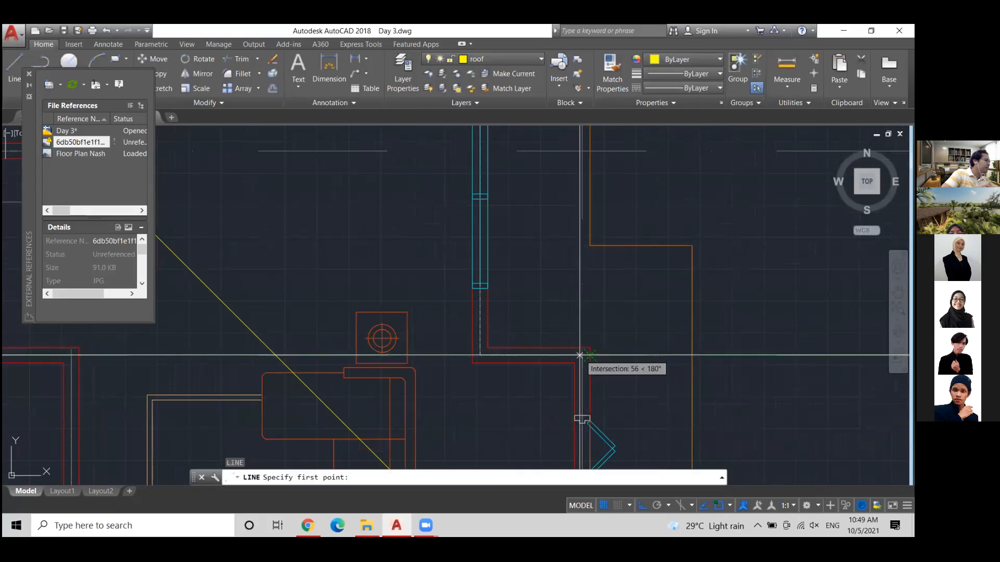
scroll(582, 355, down, 4)
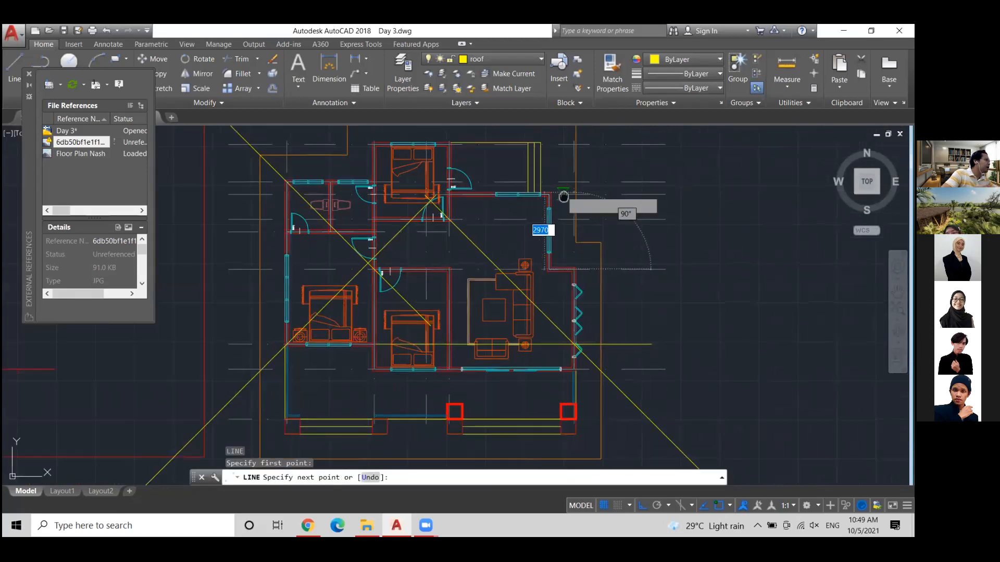
click(561, 205)
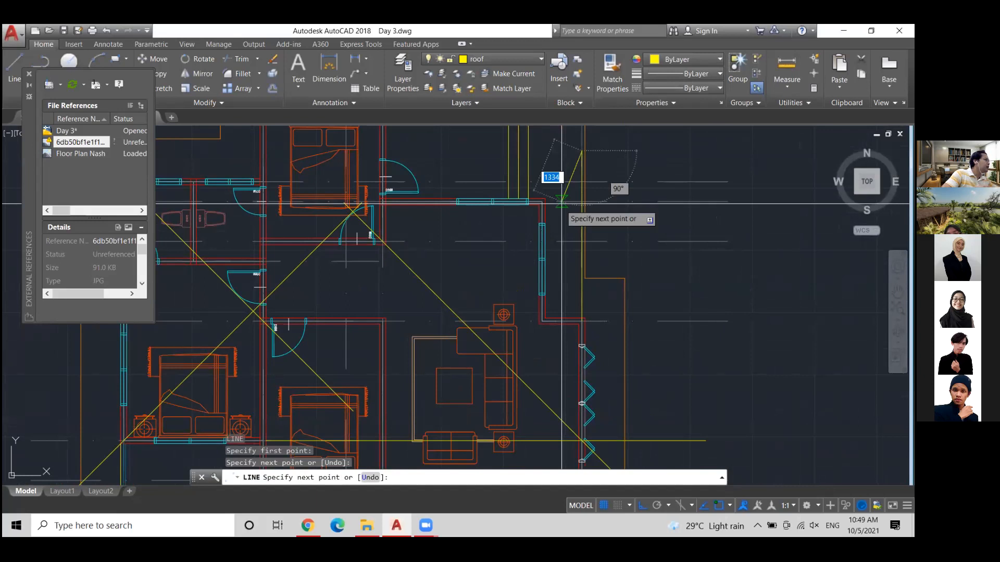
key(Escape)
Mirror the lower-right 45-degree hip line about a horizontal axis through the house, keeping the original line.
scroll(480, 225, down, 4)
scroll(480, 225, up, 3)
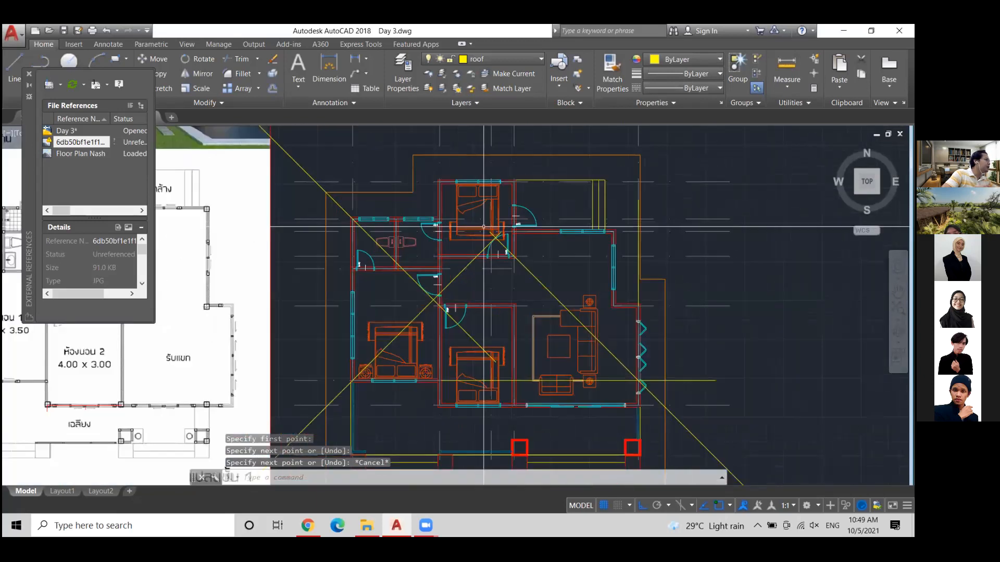
scroll(599, 244, up, 1)
scroll(585, 238, down, 3)
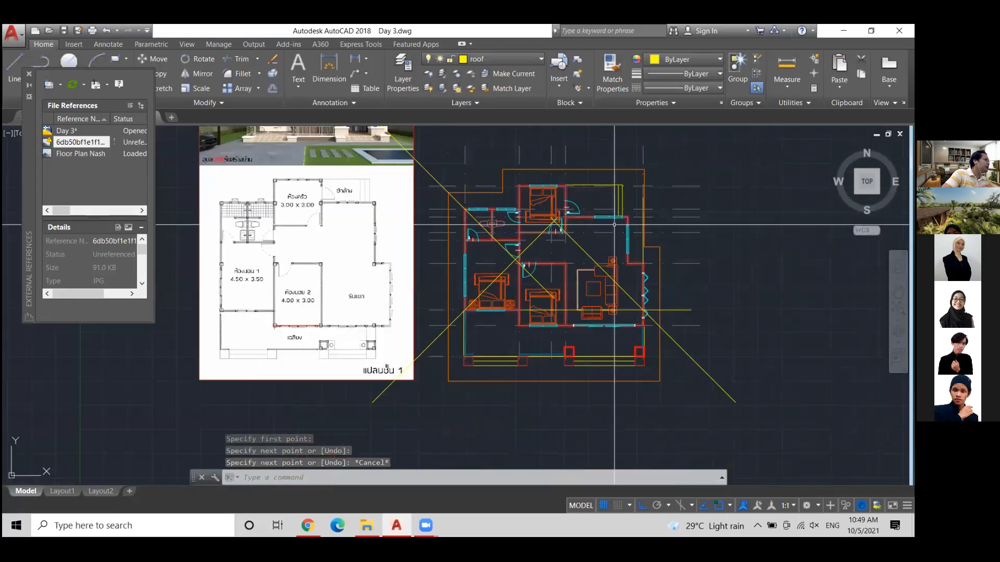
scroll(474, 212, up, 2)
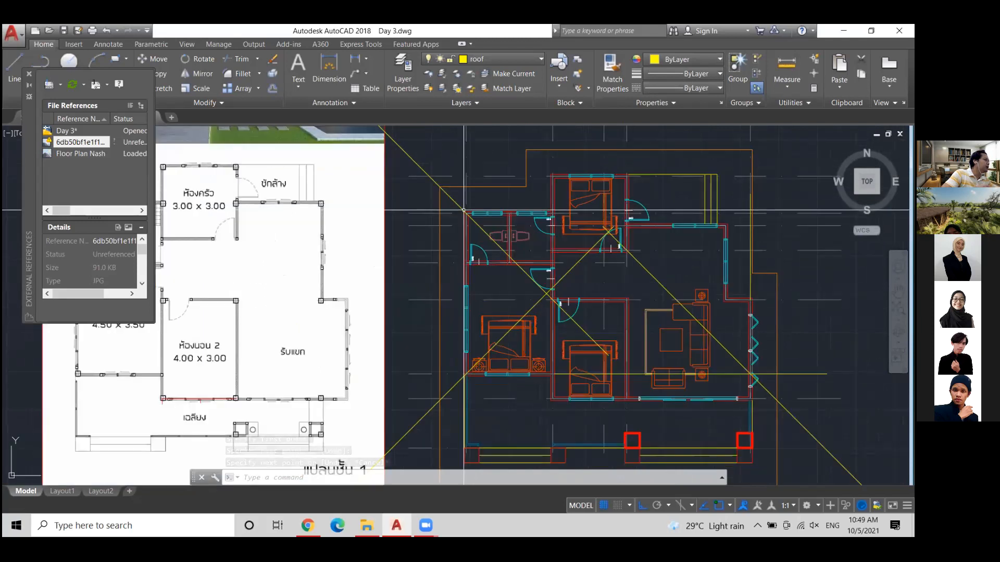
middle_drag(663, 268, 589, 276)
key(Return)
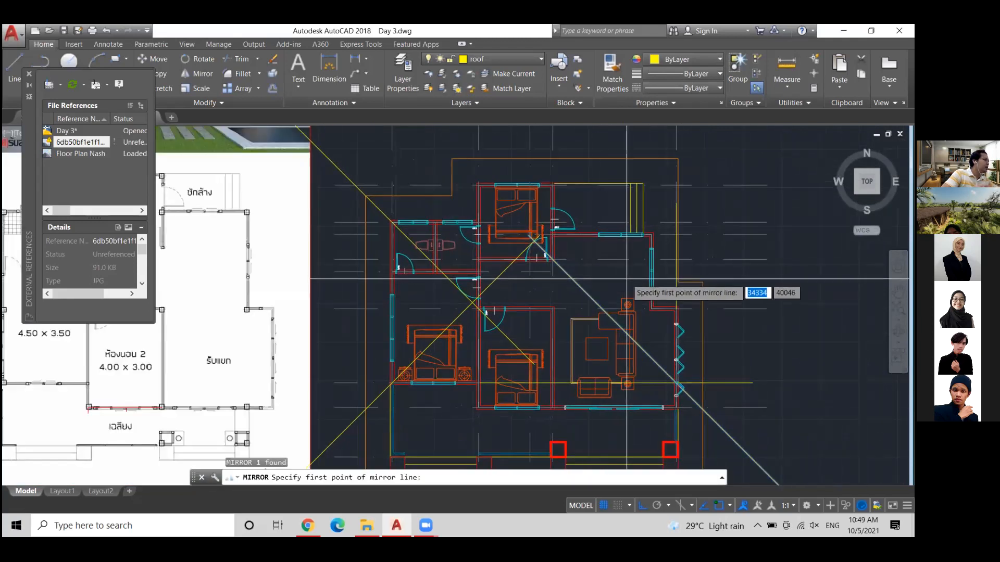
click(622, 276)
scroll(622, 276, down, 5)
click(672, 262)
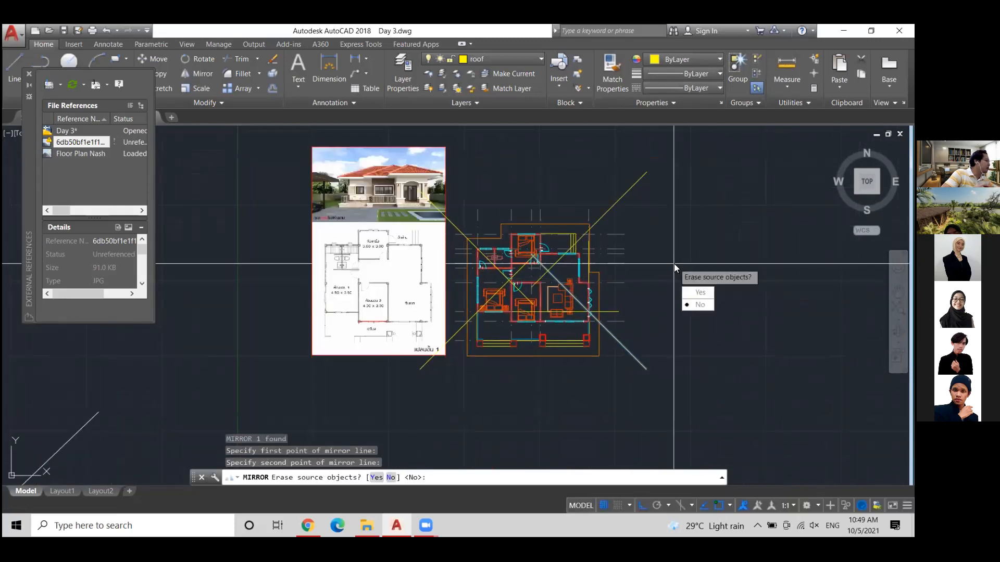
key(Return)
Move the mirrored hip line from its crossing with the vertical guide to where the guide meets the bathrooms' upper wall axis.
scroll(609, 213, up, 5)
click(607, 210)
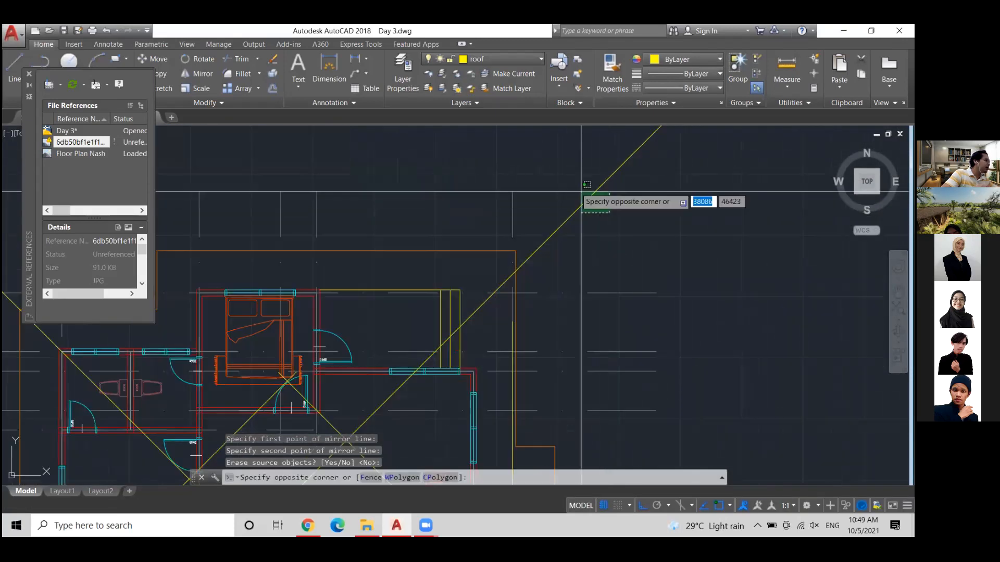
scroll(531, 204, up, 2)
scroll(526, 239, down, 2)
scroll(524, 243, down, 2)
text(m)
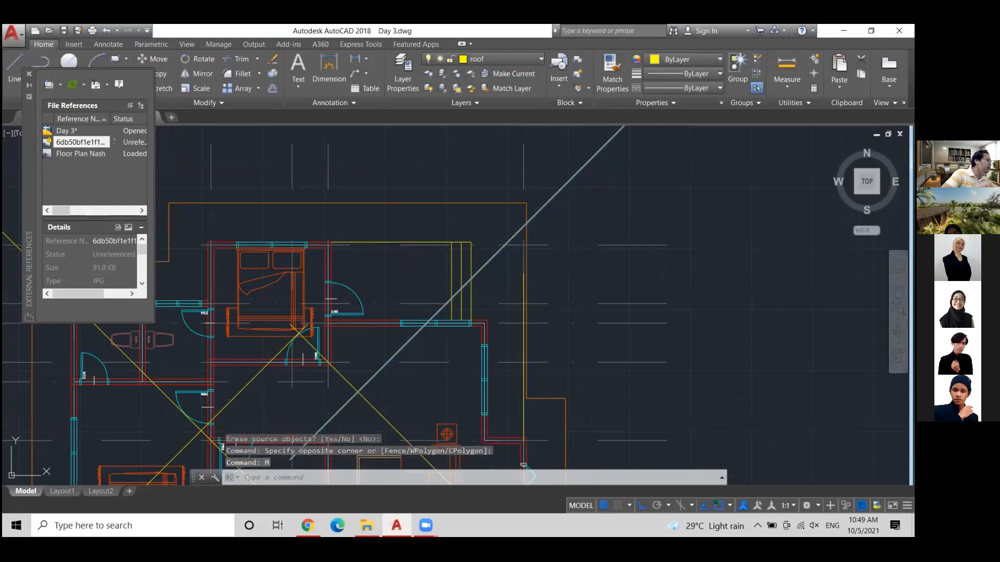
key(Return)
click(527, 229)
mouse_move(527, 217)
middle_down()
mouse_move(519, 280)
mouse_move(524, 153)
middle_up()
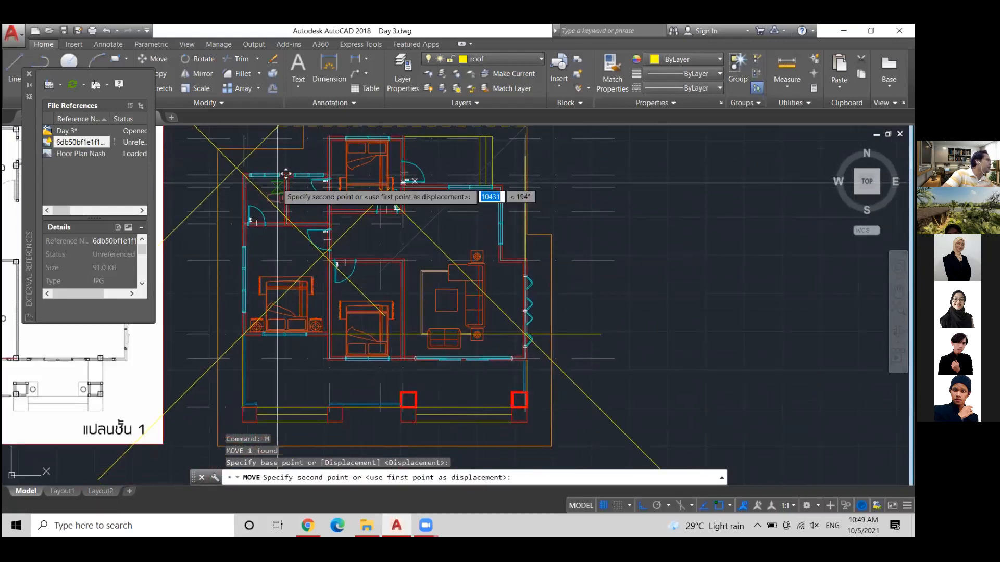
scroll(485, 175, up, 5)
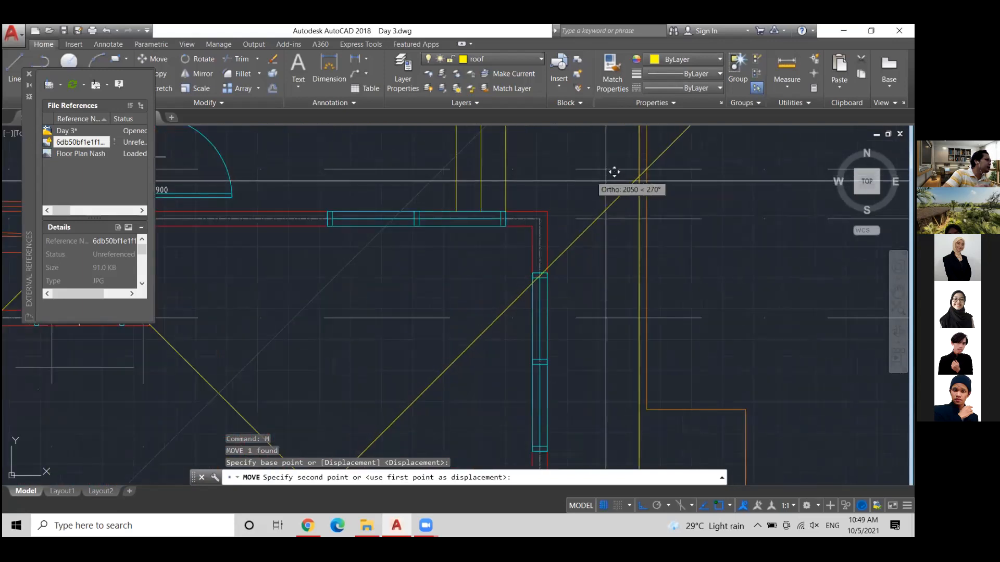
click(638, 171)
scroll(617, 267, down, 5)
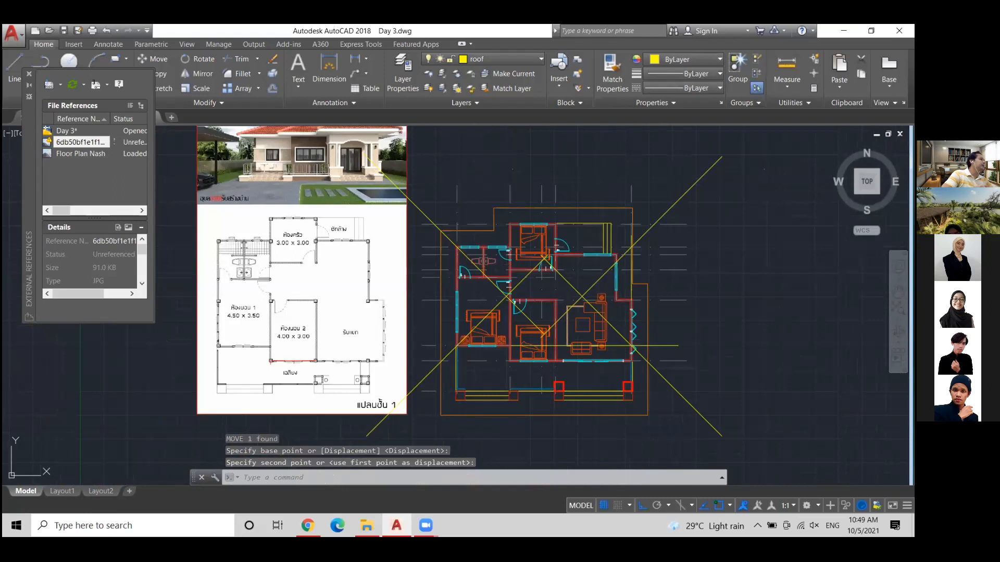
Chamfer the two right-hand hip lines with zero distances so they end at their crossing in the living room.
middle_drag(604, 301, 604, 269)
text(CHa)
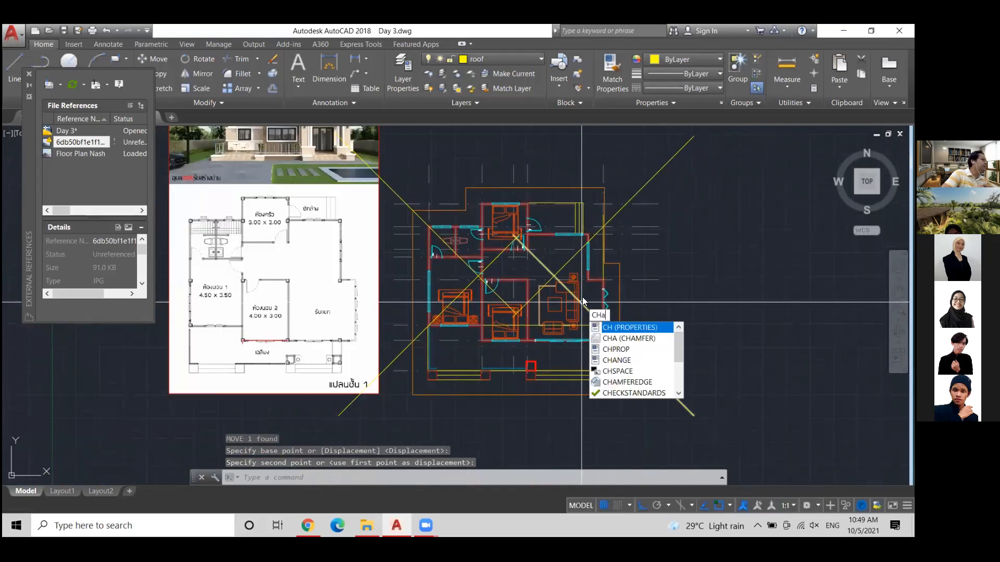
key(Return)
scroll(558, 279, up, 3)
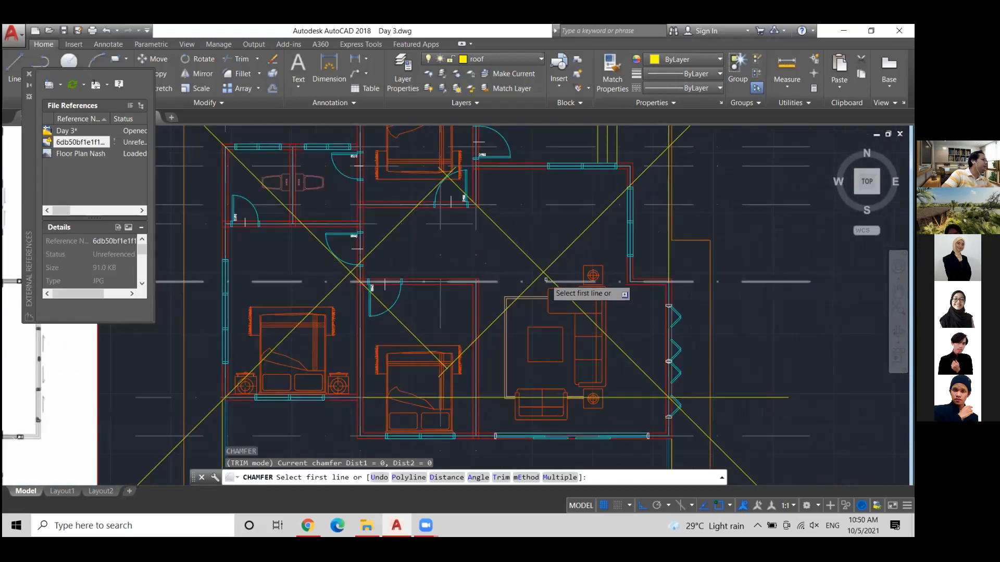
click(547, 277)
click(553, 261)
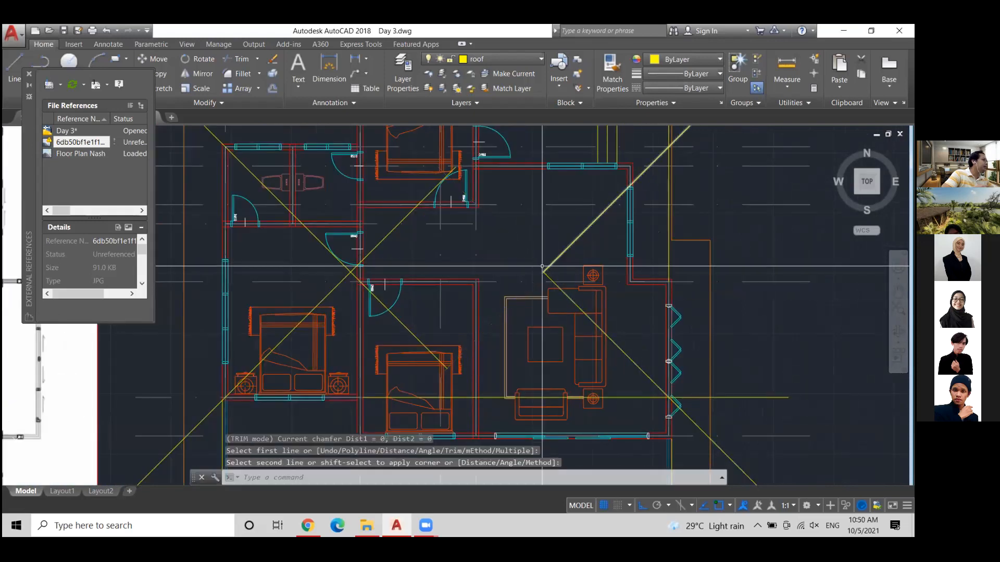
key(Return)
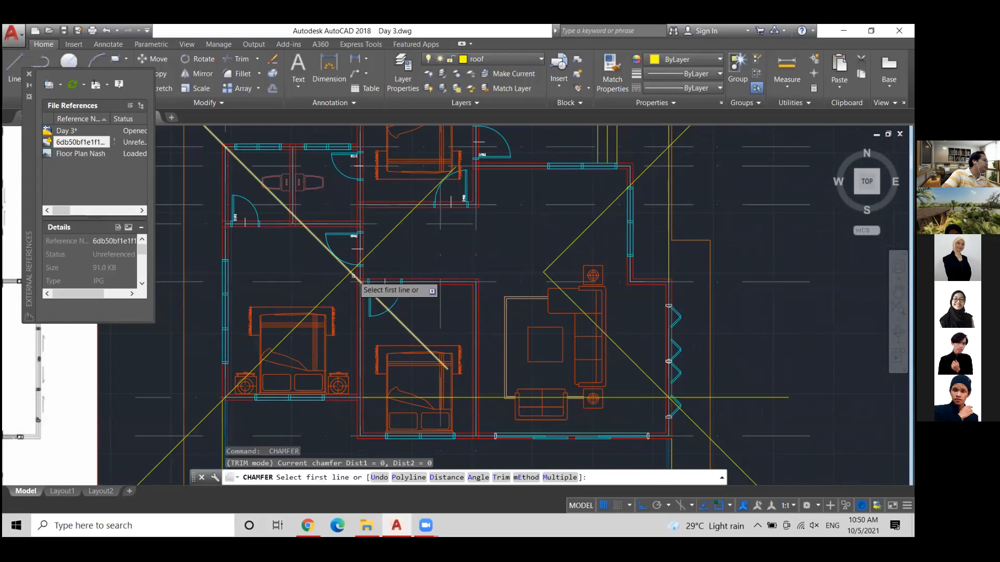
click(353, 275)
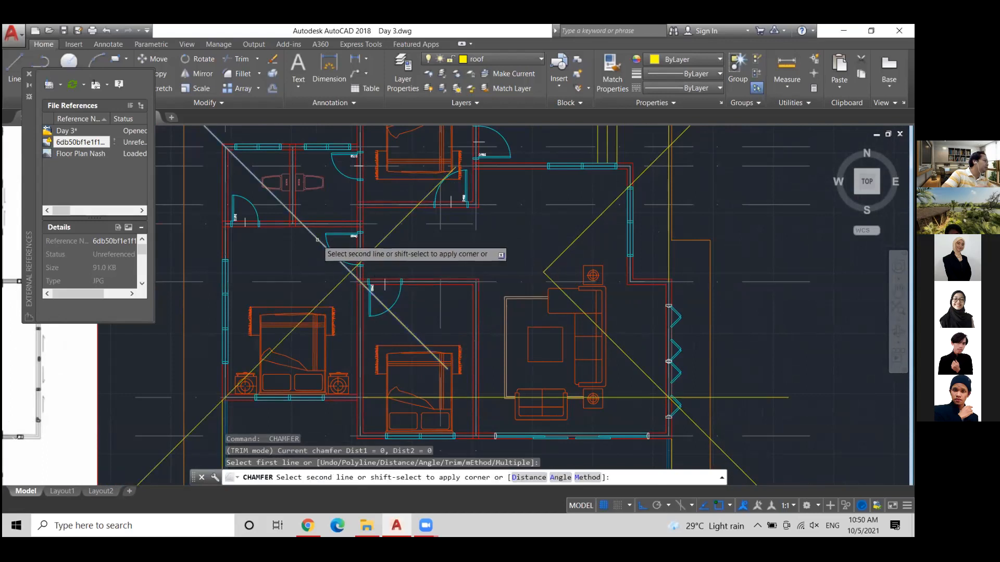
key(Escape)
key(Escape)
key(Escape)
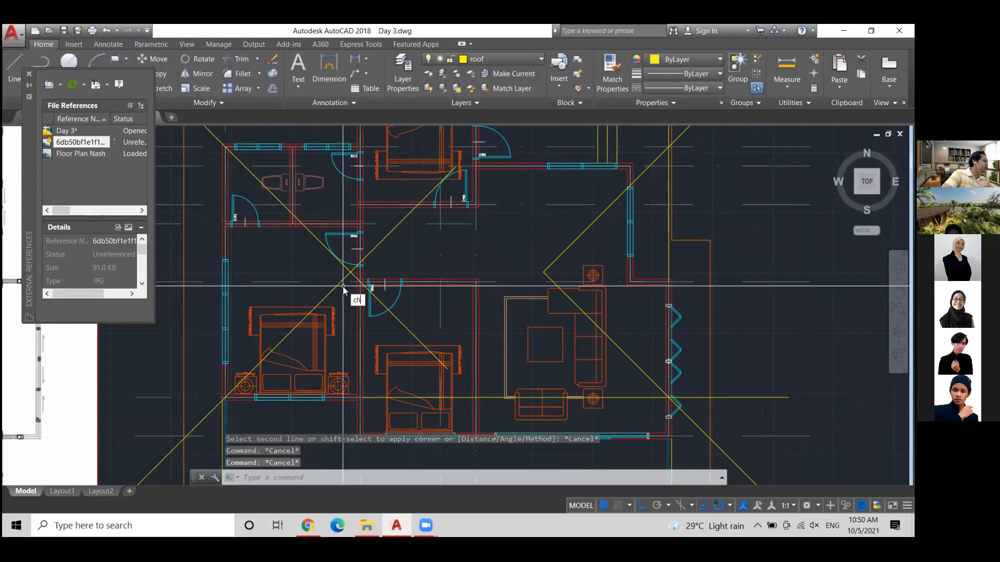
Chamfer the two left-hand hip lines with zero distances so they end at their crossing beside the bedroom door.
text(ch)
key(Return)
click(331, 260)
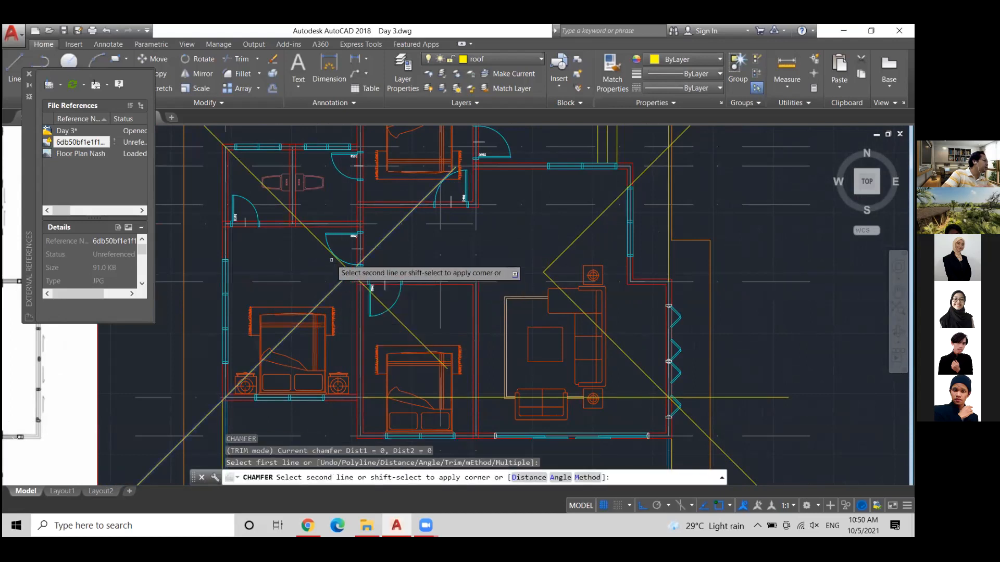
click(380, 230)
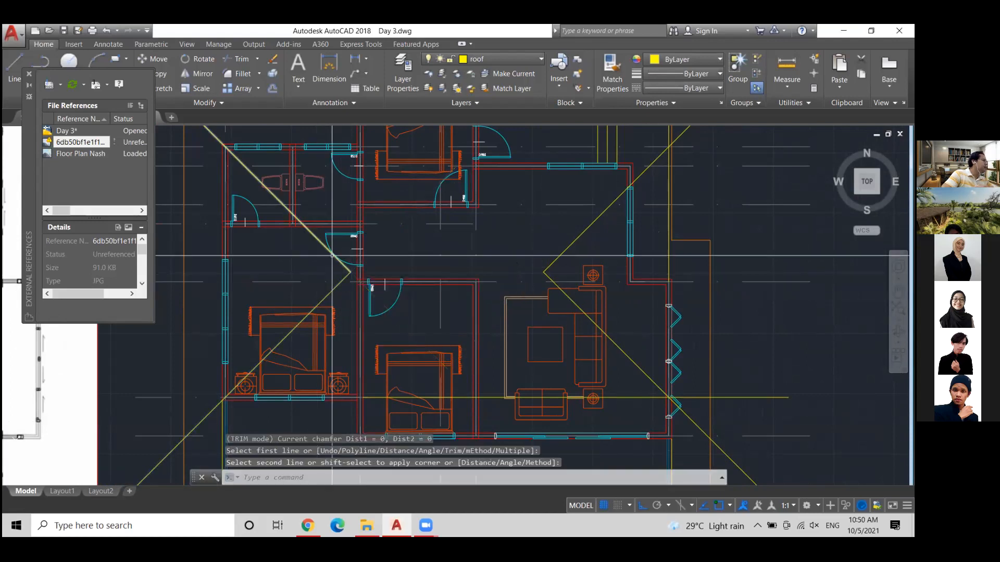
Draw the 5000 mm horizontal ridge line joining the meeting points of the left and right hip lines.
scroll(380, 224, down, 5)
scroll(379, 223, up, 4)
scroll(432, 277, up, 5)
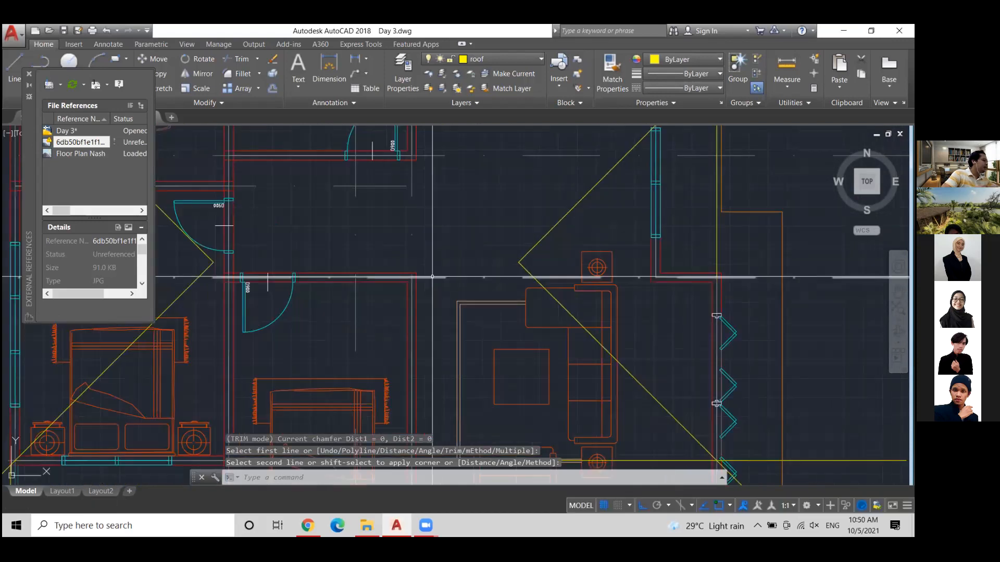
text(l)
key(Return)
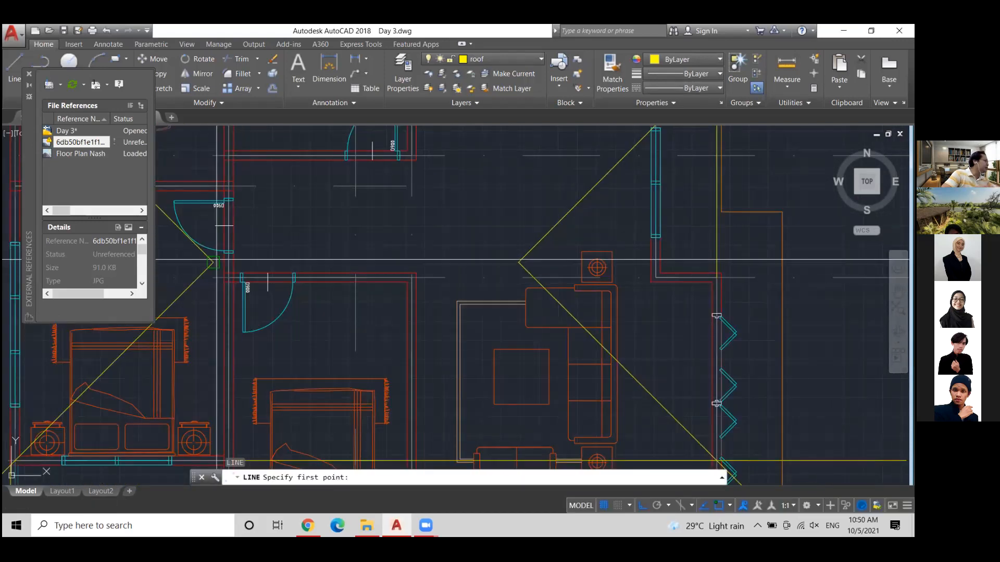
click(212, 262)
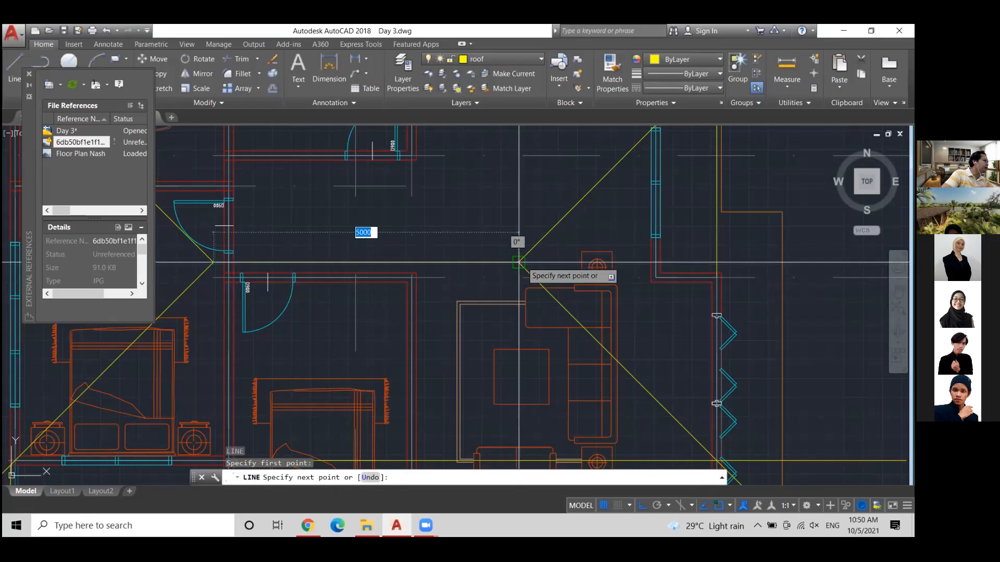
key(Escape)
Draw the main roof's left eave line from the eave outline's upper-left corner down to its crossing with the lower-left hip line.
scroll(518, 262, down, 5)
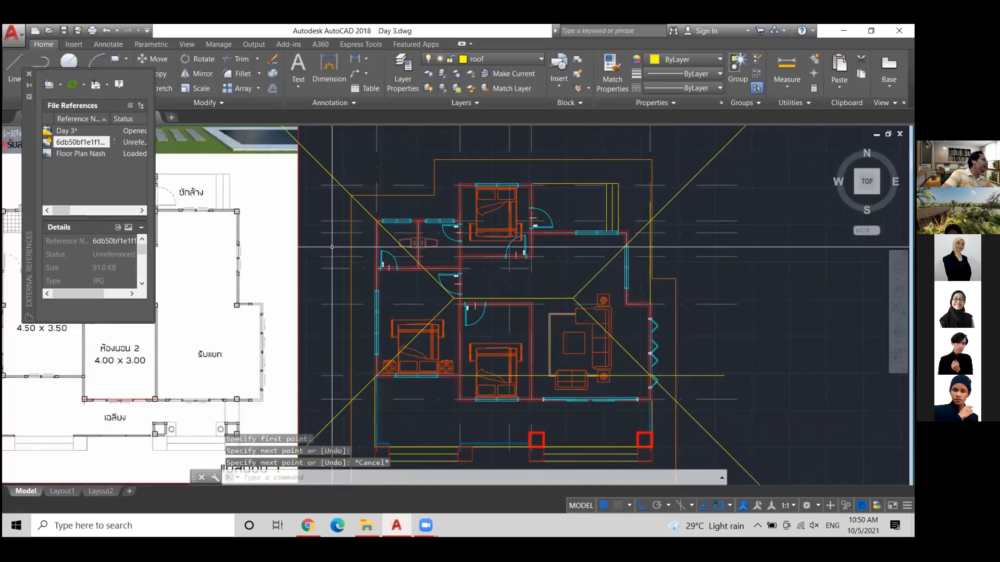
middle_drag(331, 246, 373, 205)
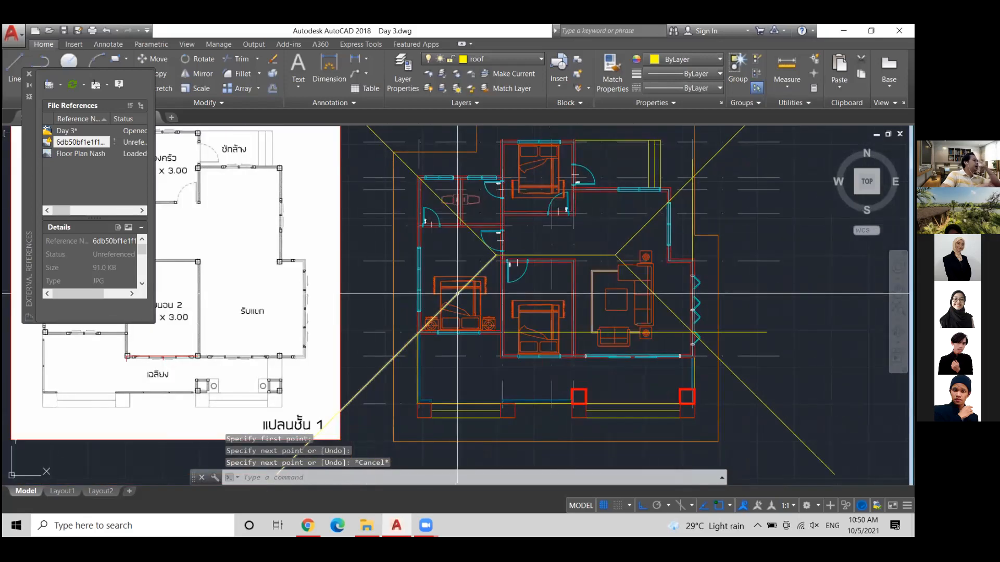
scroll(328, 137, up, 5)
scroll(328, 136, down, 3)
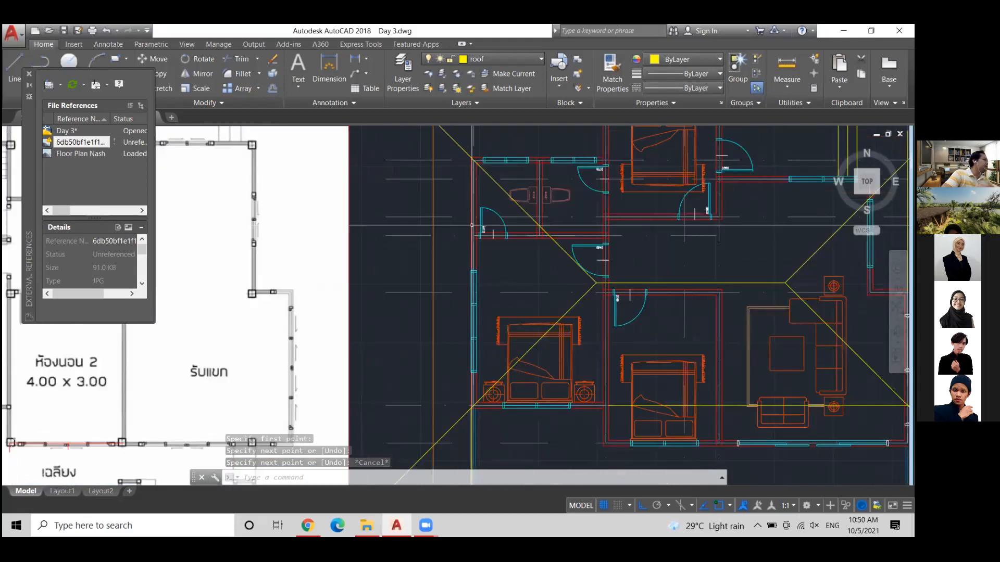
mouse_move(472, 254)
middle_down()
mouse_move(472, 211)
mouse_move(453, 208)
middle_up()
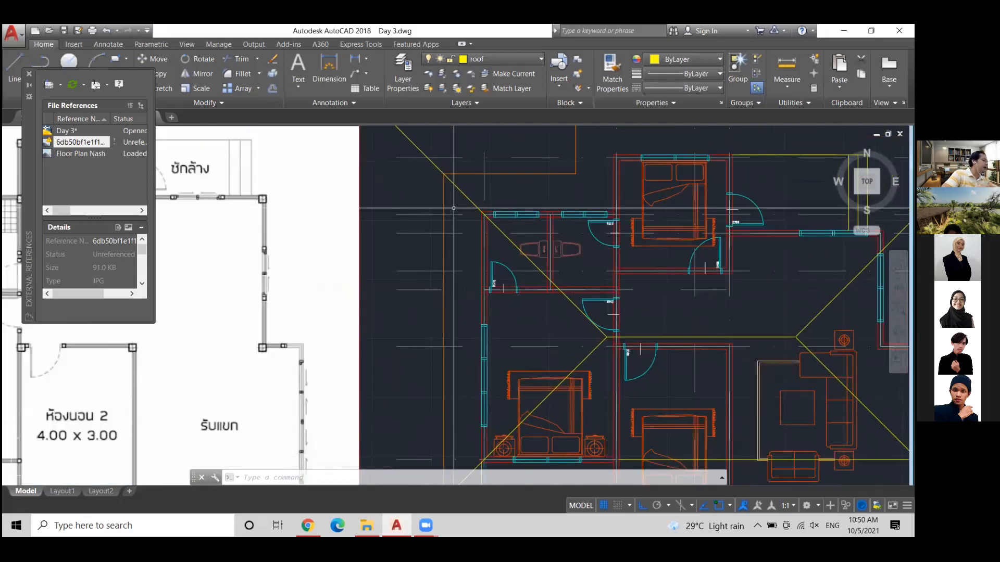
text(l)
key(Return)
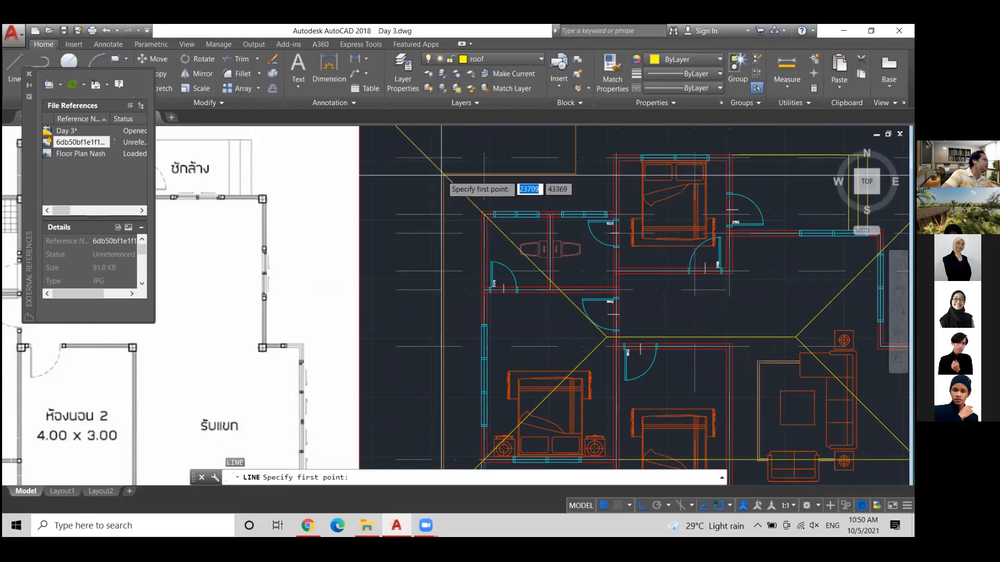
scroll(447, 263, down, 3)
scroll(429, 298, up, 5)
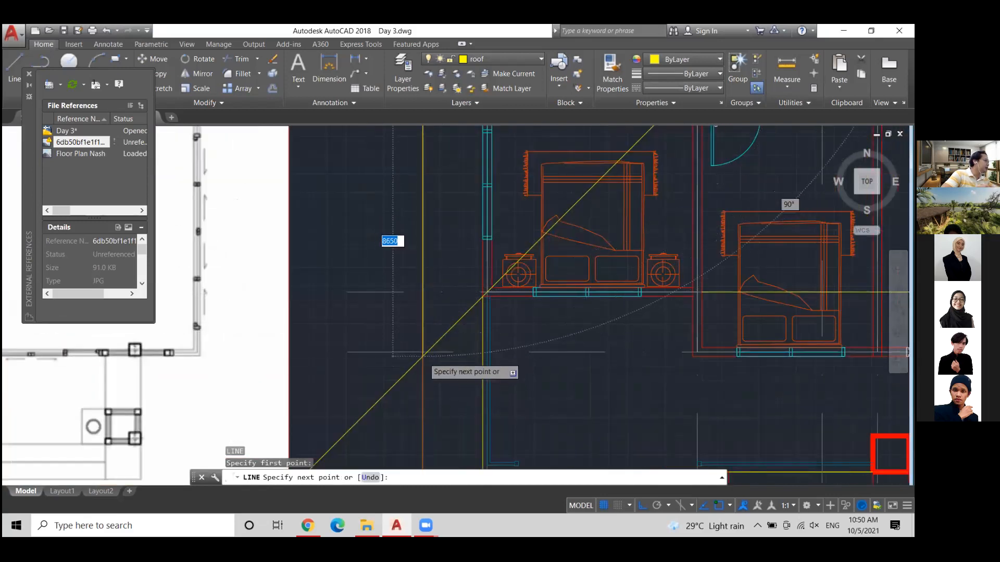
scroll(422, 361, down, 3)
scroll(427, 356, up, 4)
scroll(465, 356, down, 3)
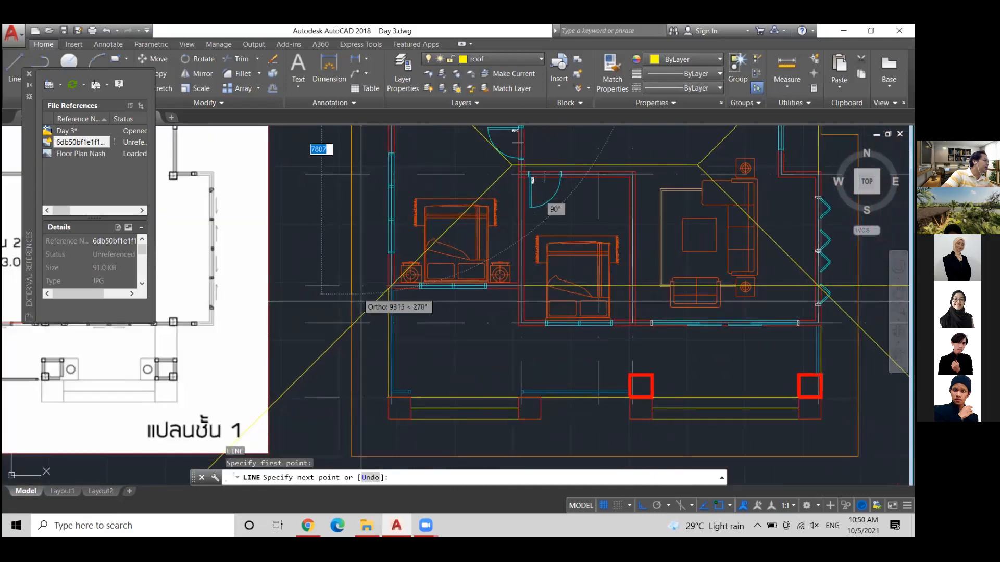
scroll(363, 316, up, 5)
scroll(363, 316, up, 5)
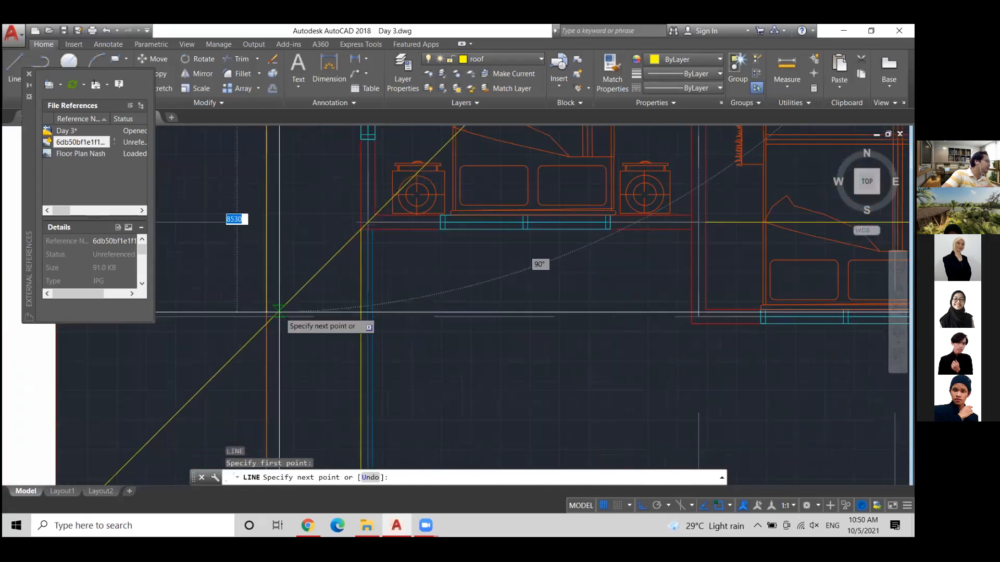
Chamfer the upper-left hip line and the left eave line with zero distances so they meet at the upper-left corner.
scroll(364, 331, down, 5)
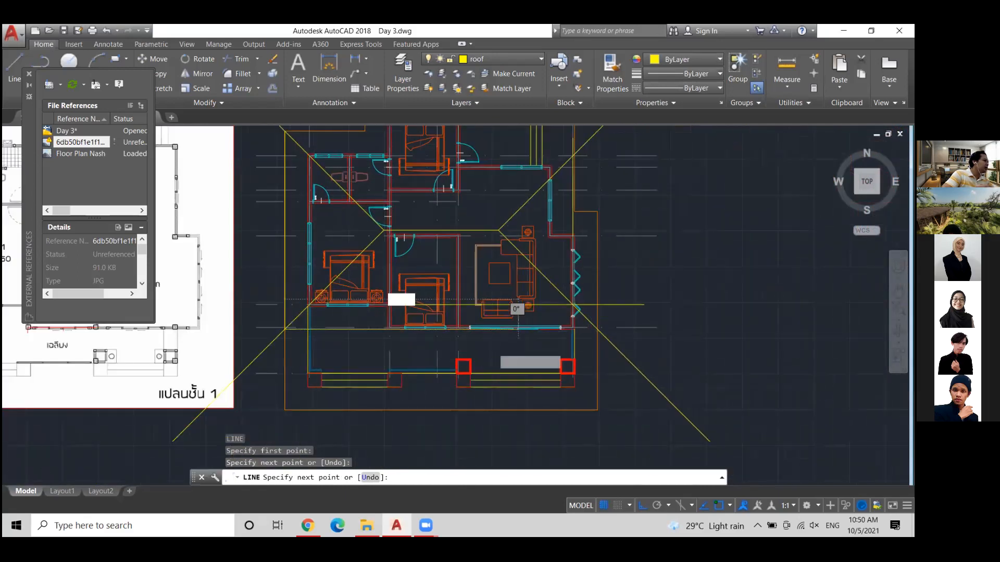
scroll(573, 331, up, 3)
scroll(546, 331, down, 6)
scroll(526, 332, up, 1)
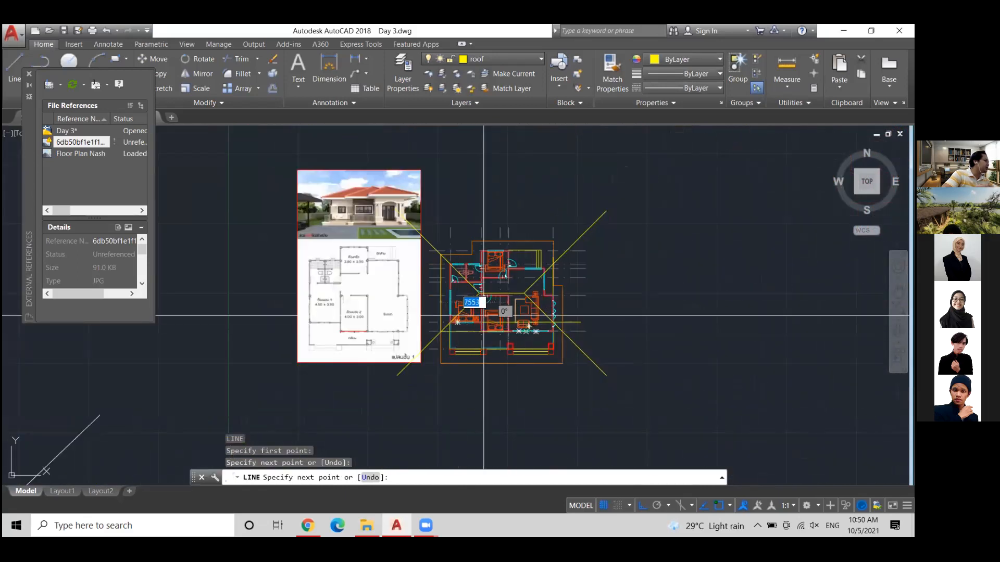
middle_drag(525, 331, 597, 340)
key(Escape)
scroll(526, 211, up, 8)
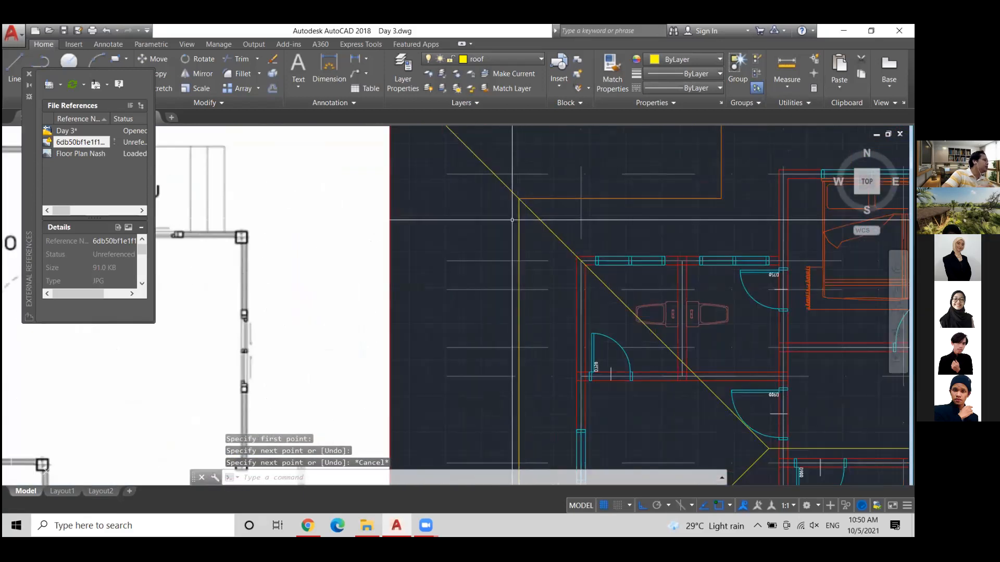
text(ch)
key(Return)
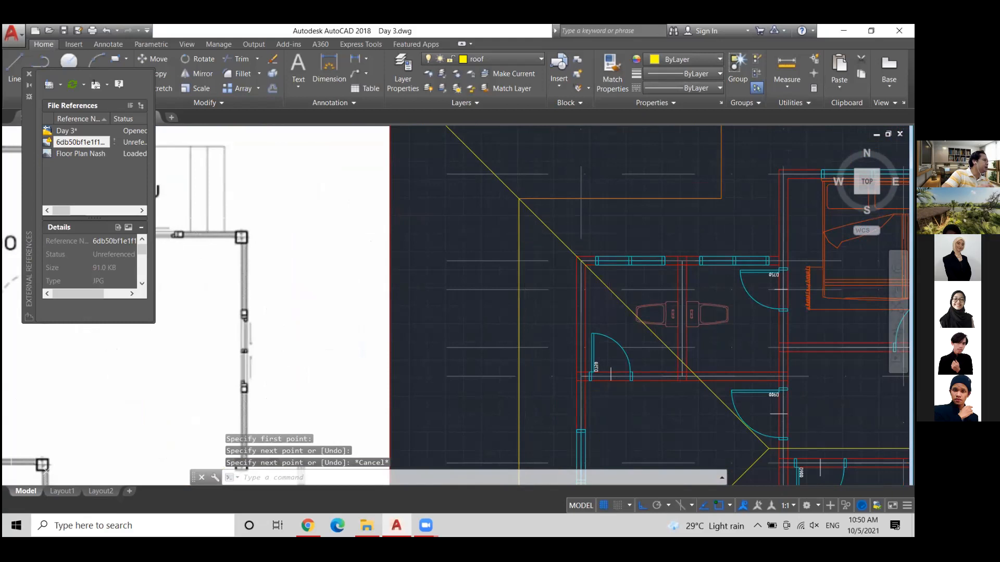
click(521, 215)
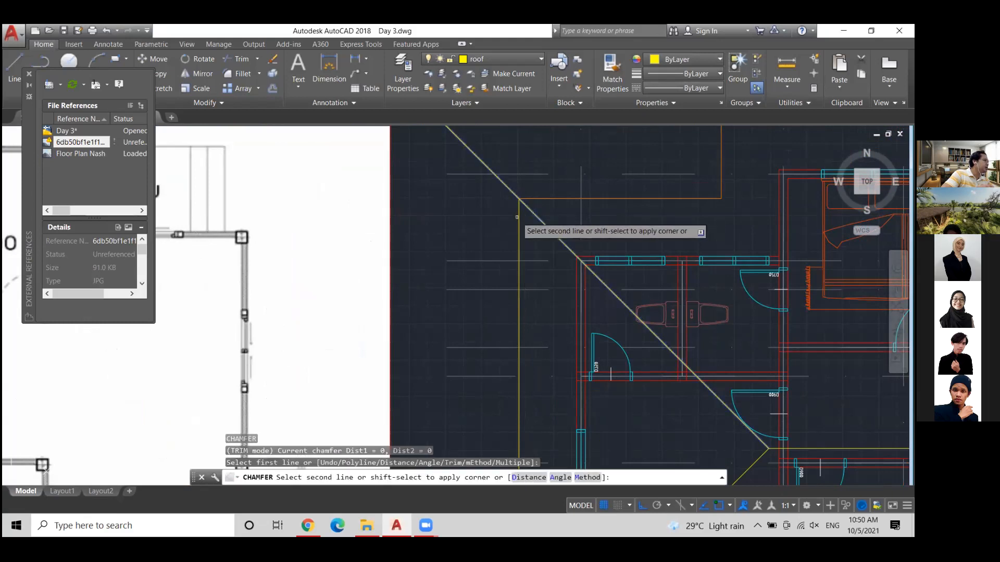
click(518, 216)
Chamfer the lower-left hip line and the left eave line with zero distances, removing the hip's overhang beyond the eave.
scroll(469, 201, down, 5)
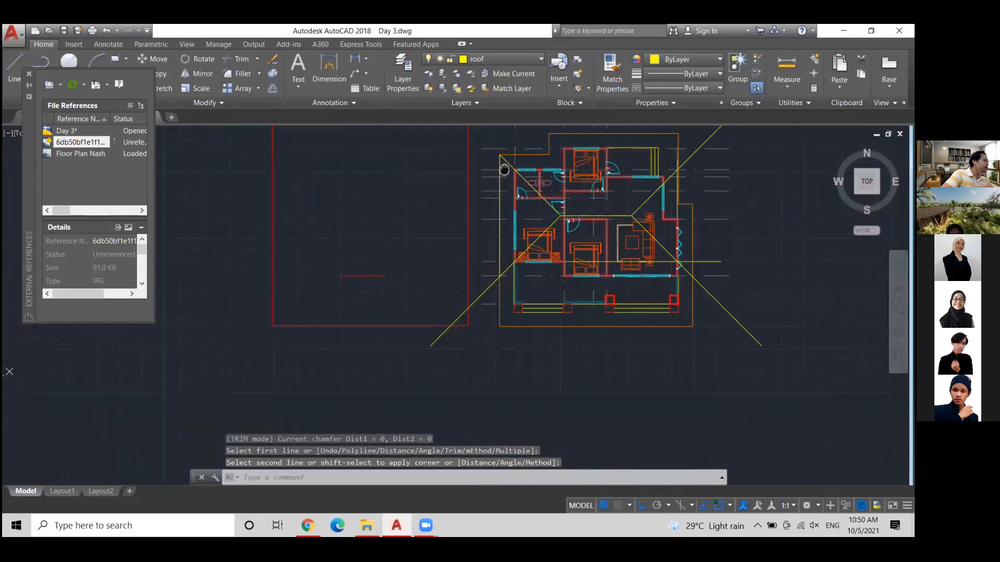
scroll(469, 201, up, 6)
text(ch)
key(Return)
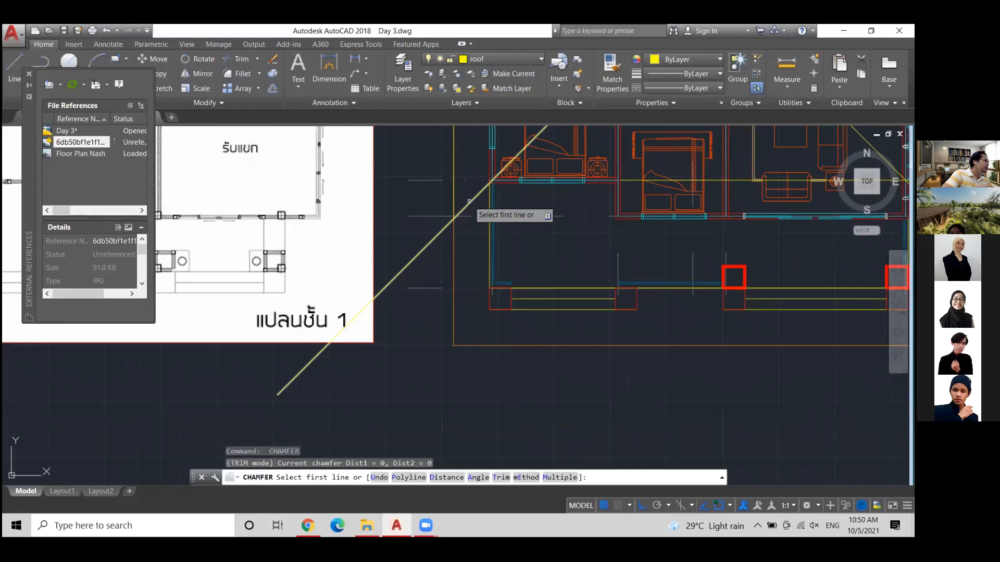
click(469, 202)
click(453, 201)
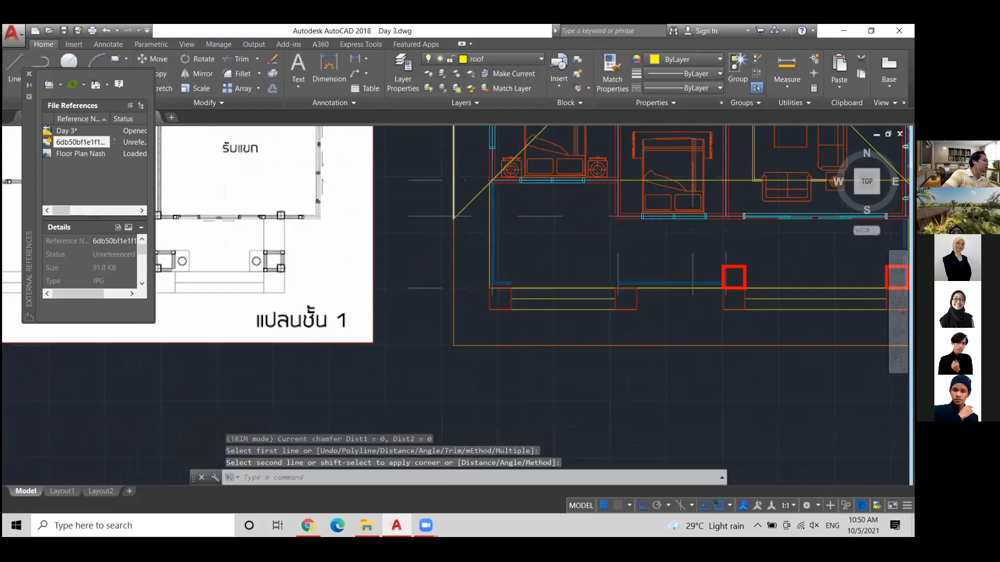
Draw the right eave line vertically upward from the crossing of the lower-right hip line and the eave outline, ending short of the upper-right hip.
scroll(590, 262, down, 5)
scroll(589, 262, up, 6)
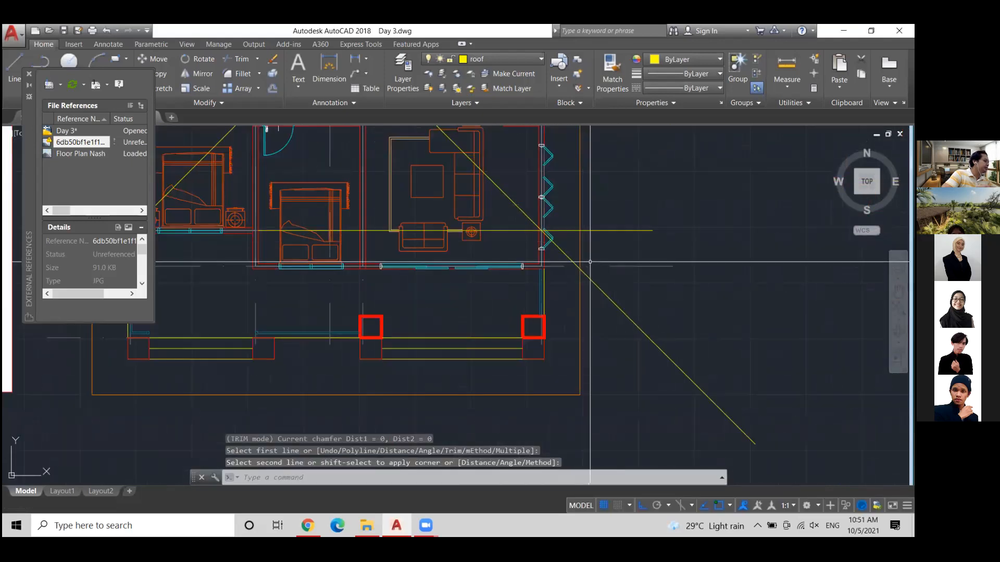
text(l)
key(Return)
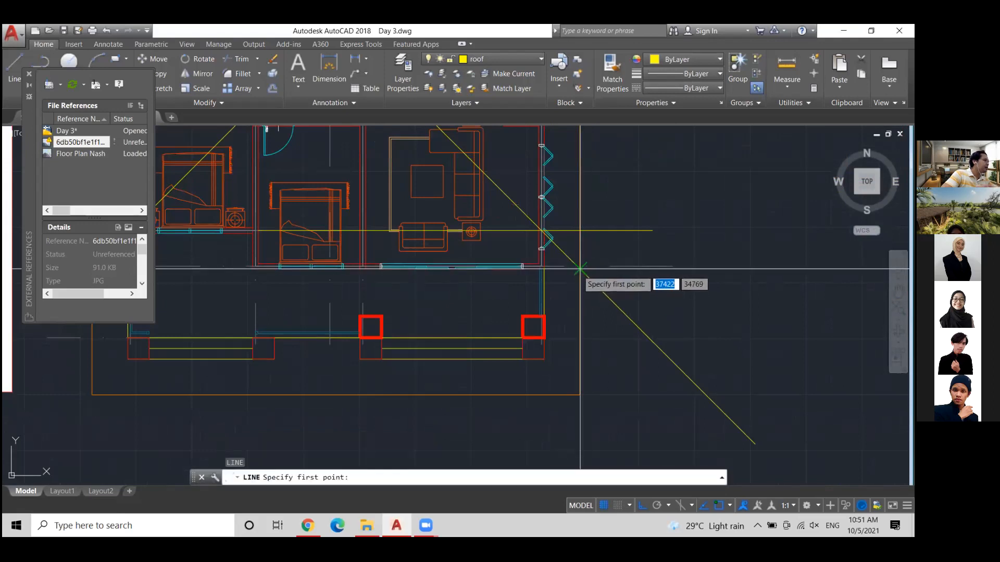
click(541, 248)
scroll(563, 247, down, 2)
middle_drag(563, 247, 559, 321)
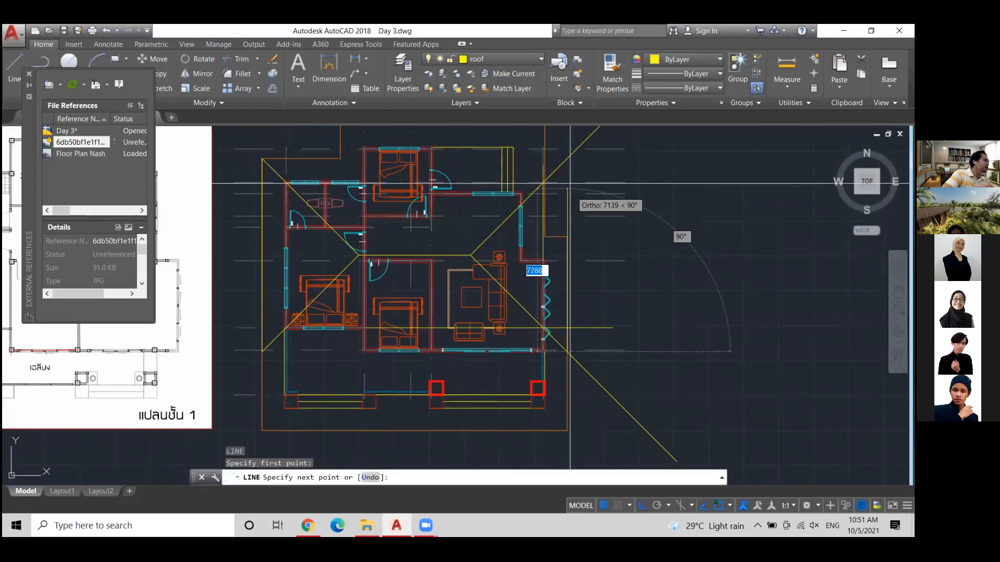
scroll(565, 169, up, 5)
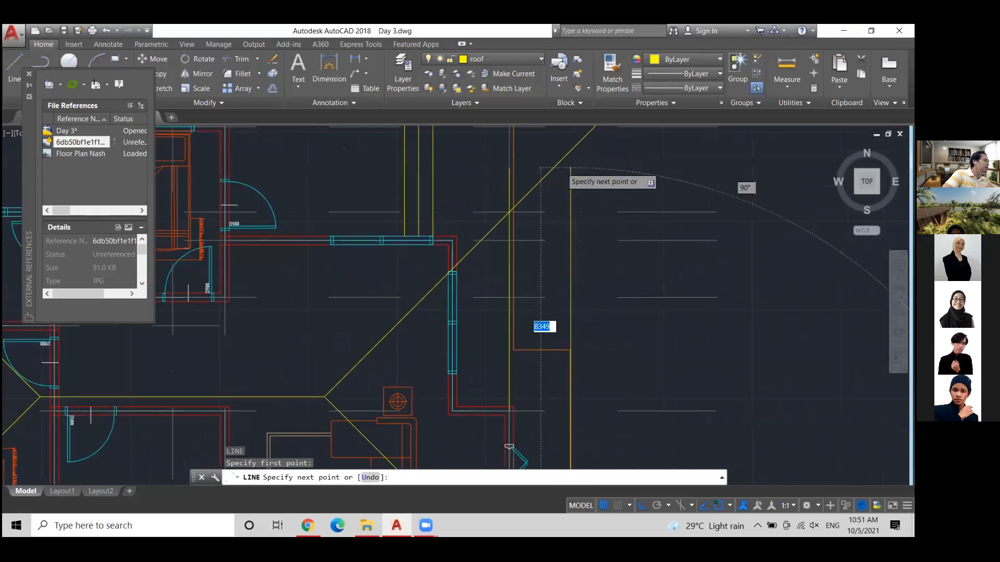
key(Escape)
Chamfer the right eave line and the upper-right hip line with zero distances so they meet at the upper-right corner.
text(cg)
key(BackSpace)
key(BackSpace)
text(cha)
key(Return)
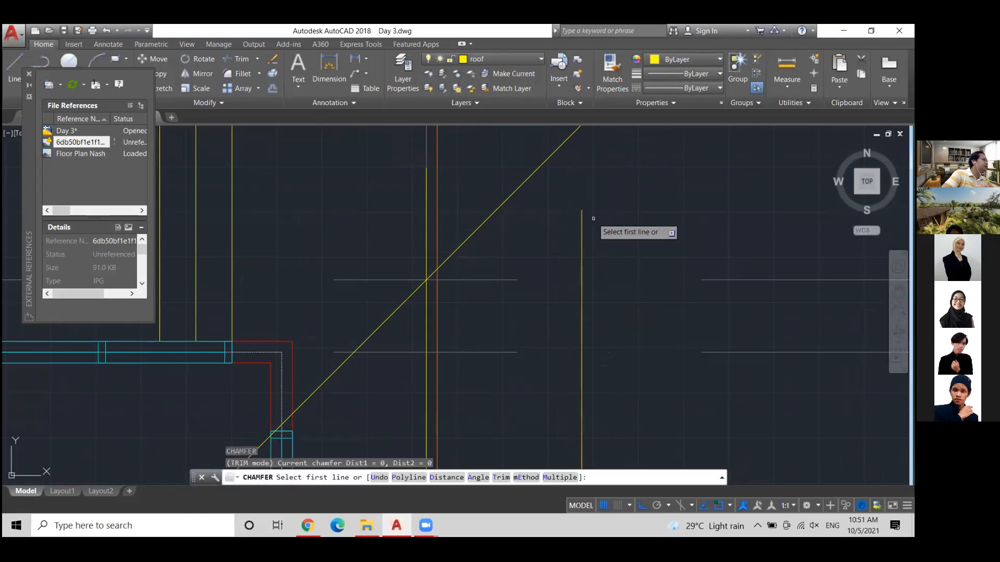
click(581, 217)
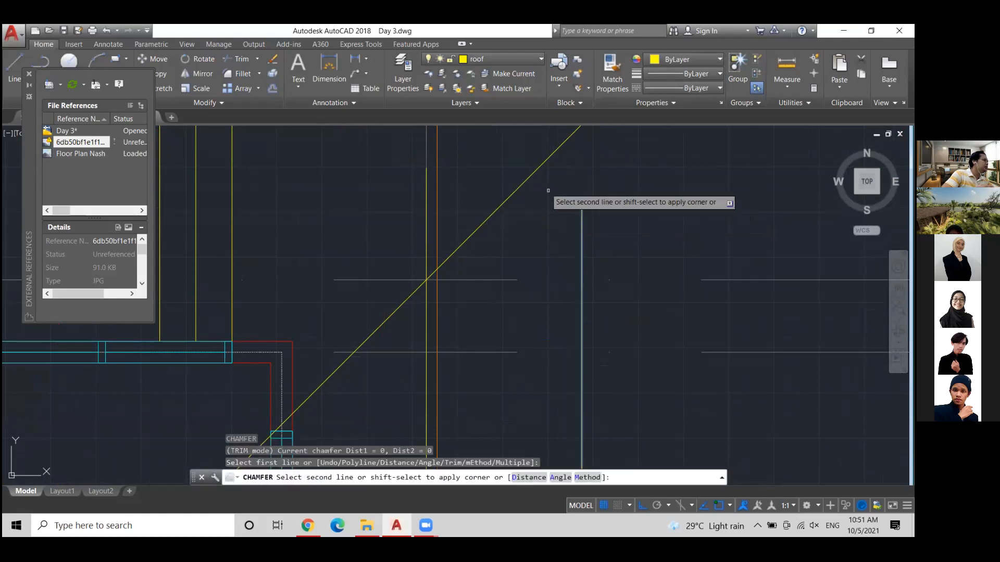
click(536, 171)
Chamfer the lower-right hip line and the right eave line with zero distances, removing the hip's overhang beyond the eave.
scroll(562, 197, down, 3)
scroll(548, 307, up, 2)
scroll(548, 307, up, 3)
key(Return)
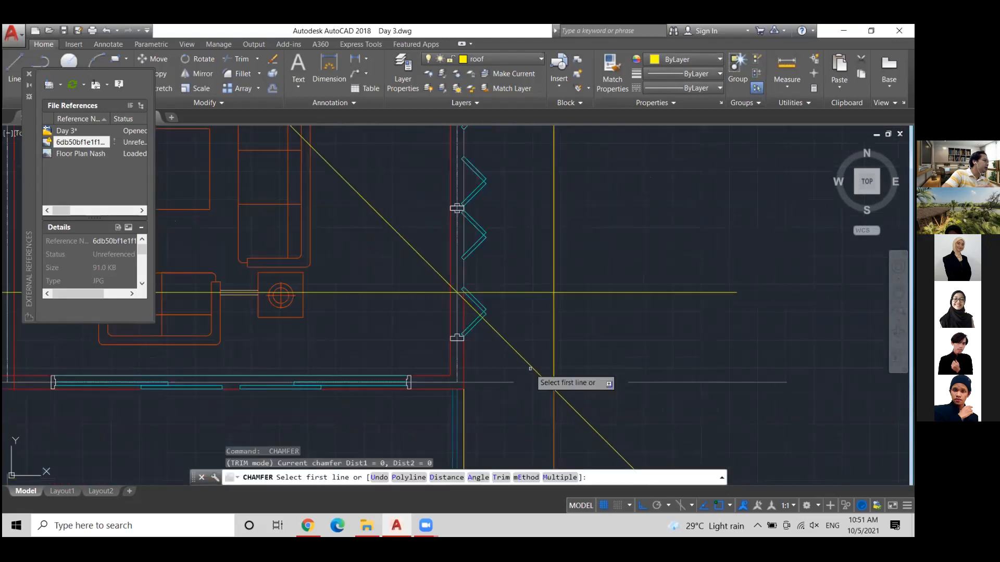
click(531, 365)
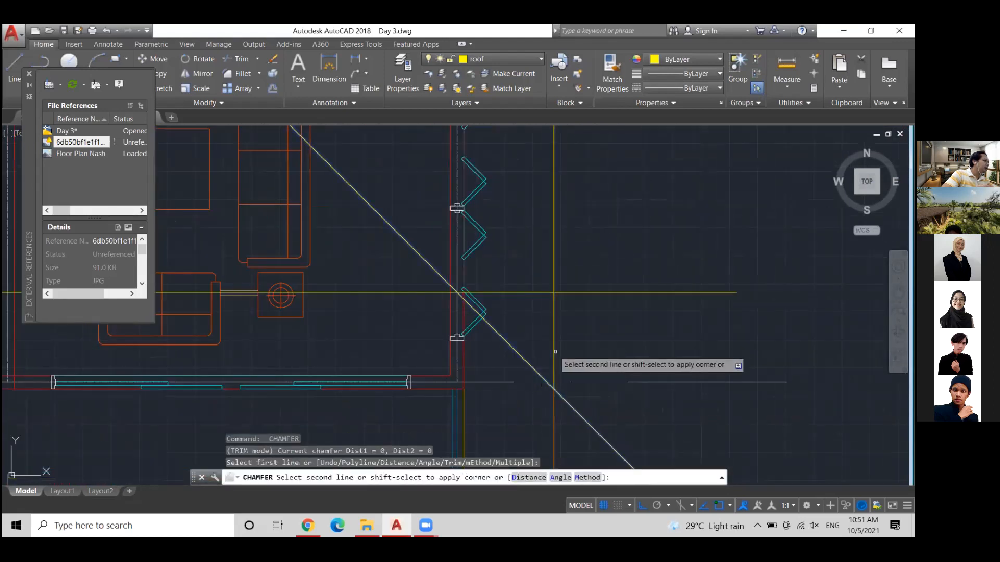
key(Escape)
Delete the leftover horizontal yellow line that crosses the lower bedroom and living room past the right eave.
scroll(553, 350, down, 3)
scroll(604, 314, up, 3)
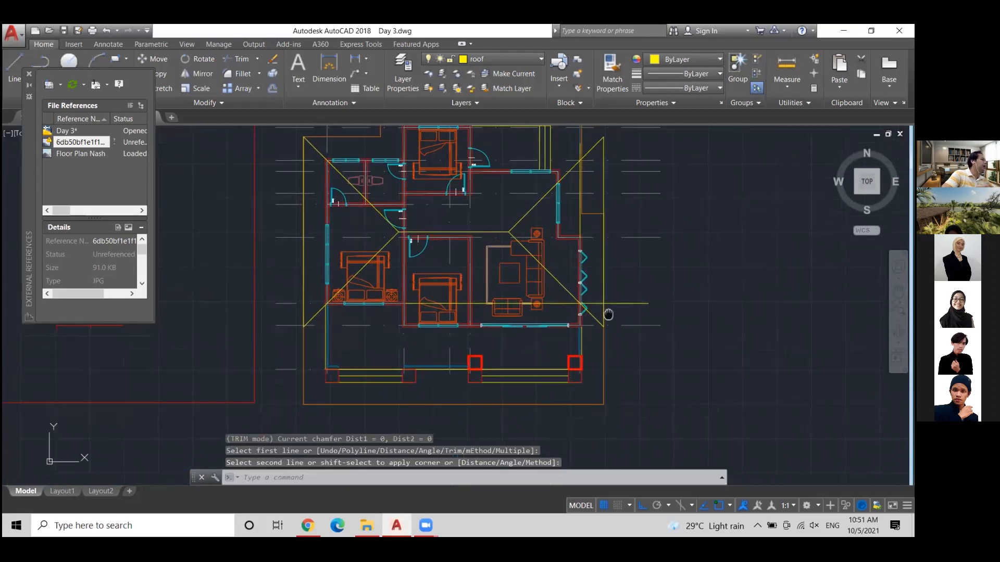
scroll(618, 310, down, 2)
click(632, 289)
click(622, 328)
scroll(622, 328, up, 2)
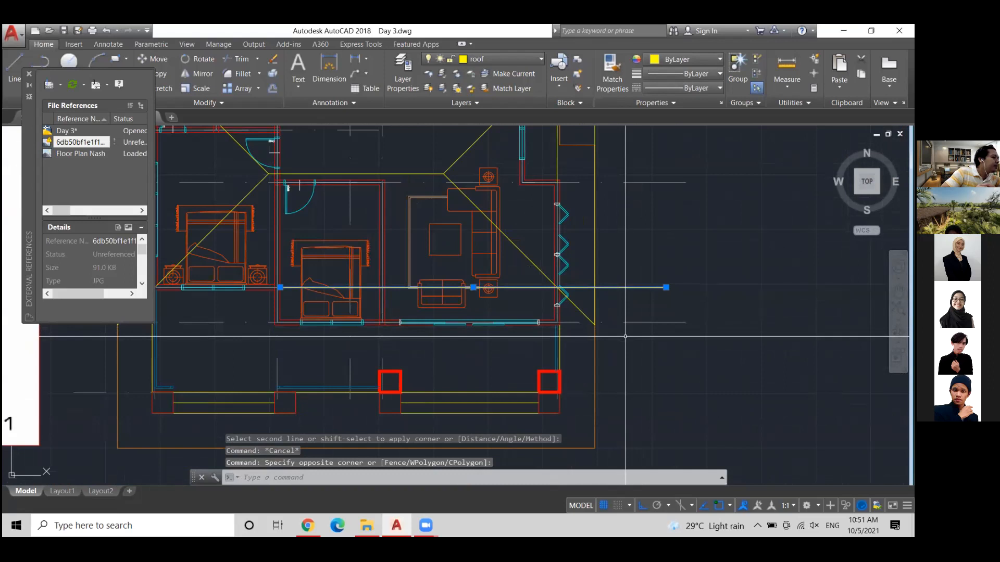
key(Delete)
Draw the main roof's upper eave line horizontally from the upper-left hip end to the upper-right hip end.
scroll(557, 331, down, 2)
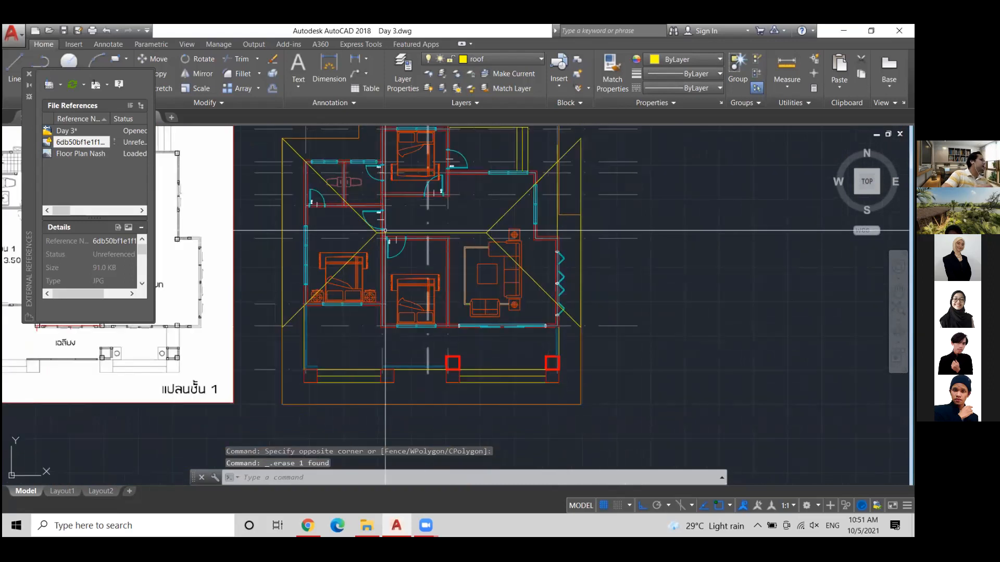
middle_drag(410, 208, 440, 260)
scroll(356, 206, up, 2)
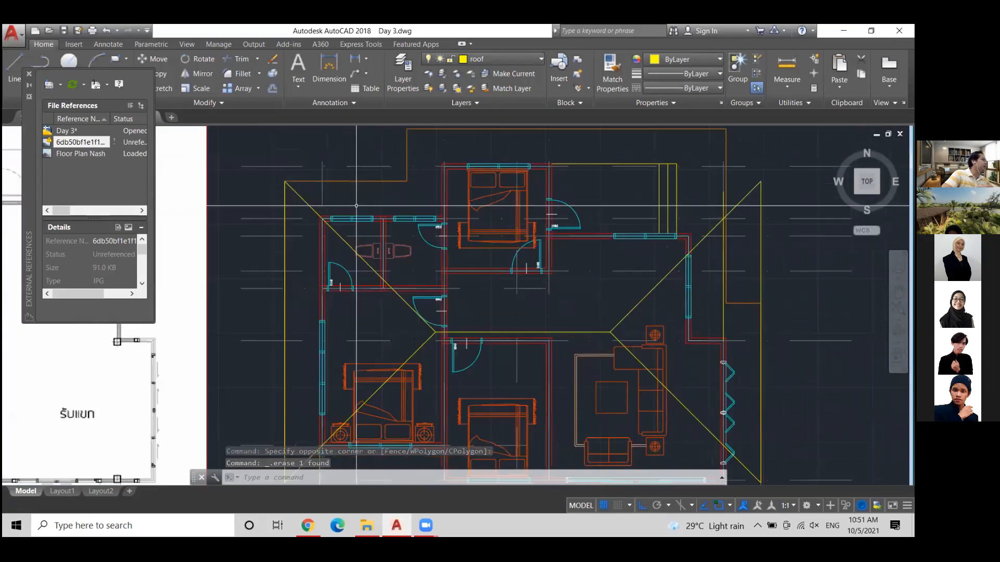
text(l)
key(Return)
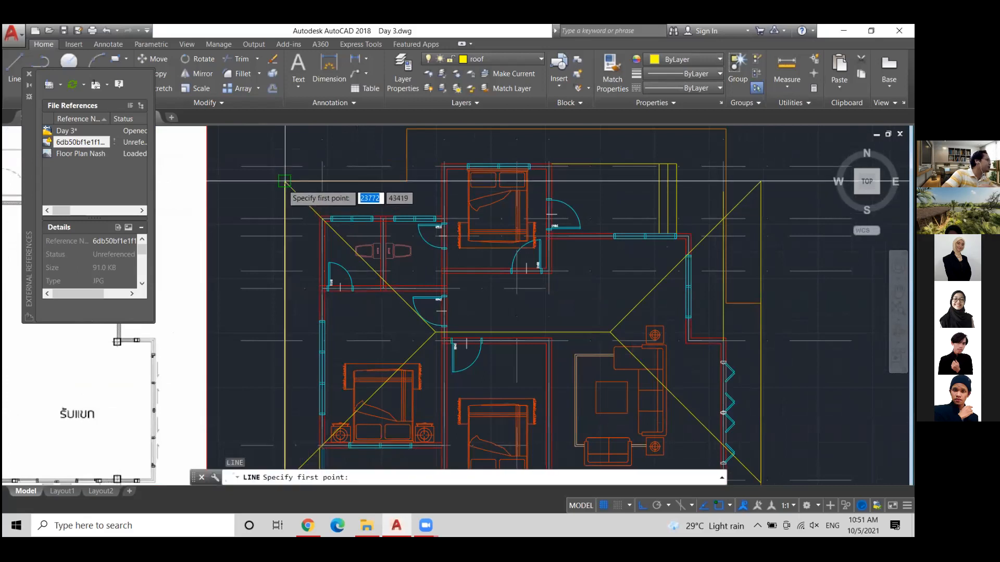
click(285, 183)
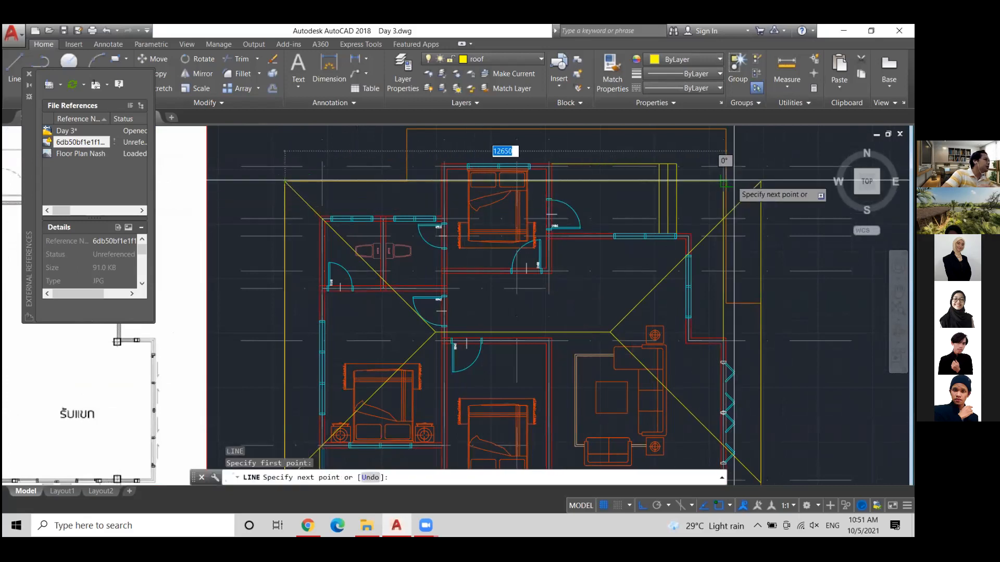
click(756, 180)
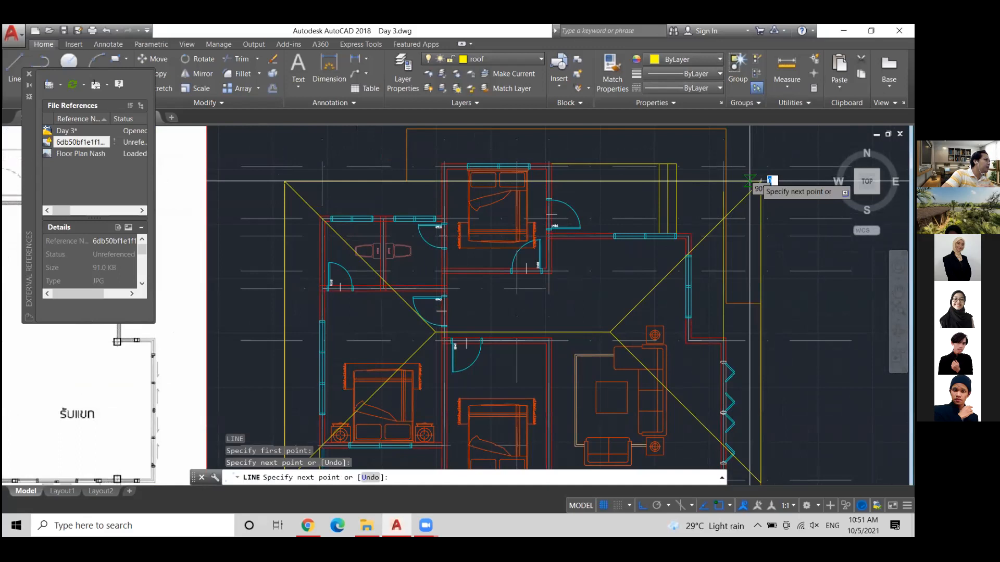
scroll(704, 230, down, 3)
scroll(602, 388, up, 8)
key(Escape)
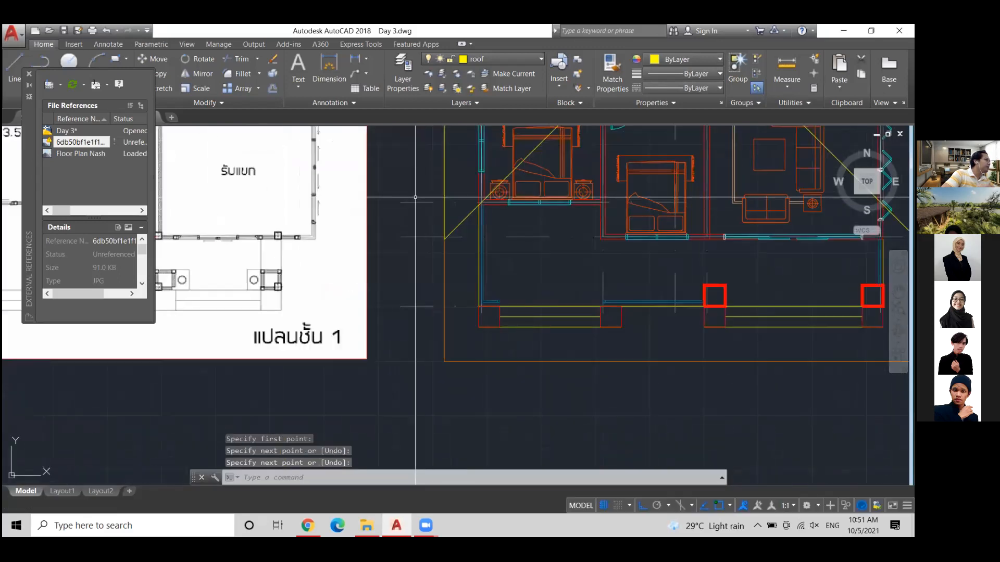
Draw the main roof's 13650 mm lower eave line from the lower-left hip end to the lower-right hip end.
key(Return)
click(444, 238)
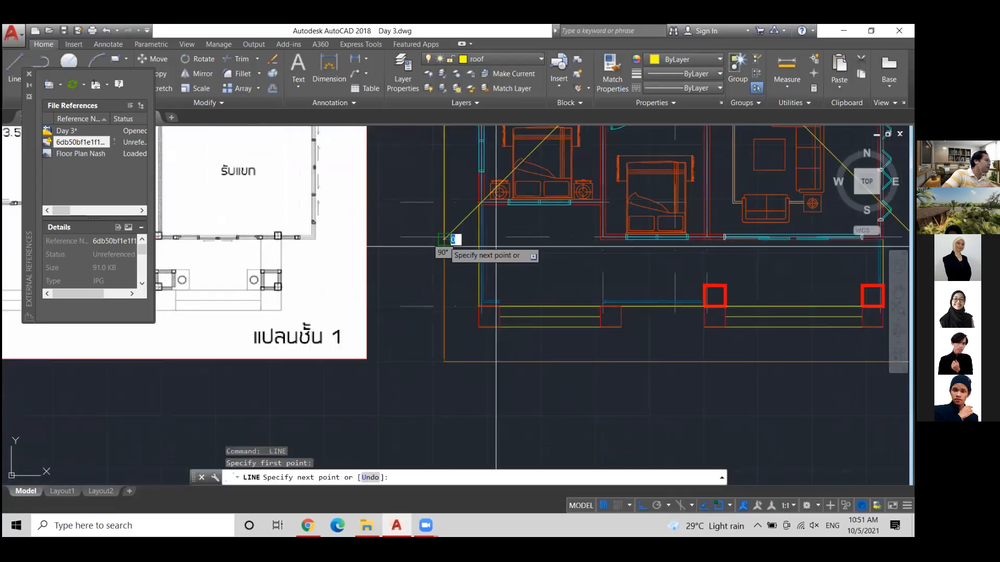
scroll(555, 236, down, 5)
scroll(657, 238, up, 5)
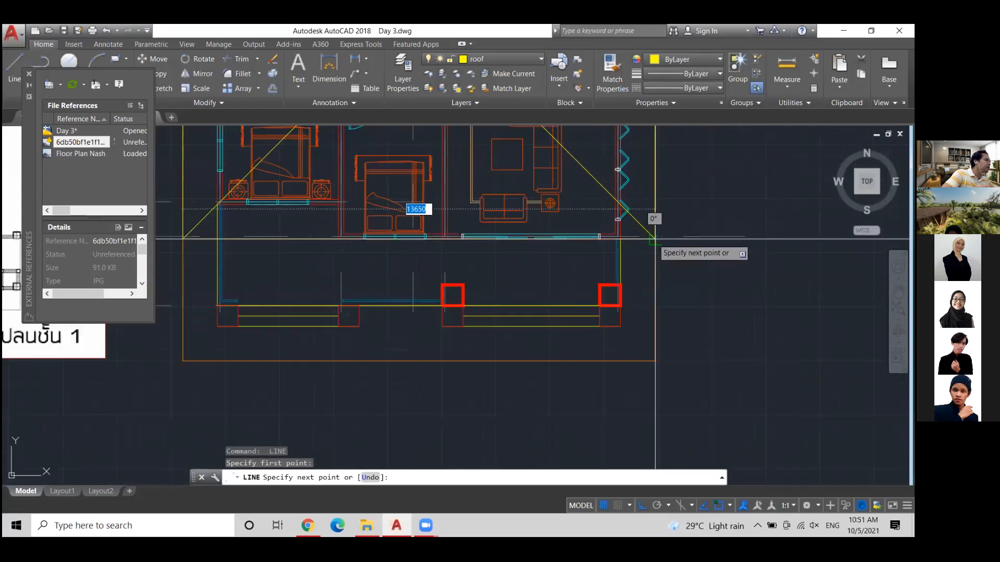
click(655, 239)
key(Return)
Copy the main roof's lower-left hip line by its midpoint to the wall-axis corner between the left and middle lower bedrooms.
scroll(602, 268, down, 6)
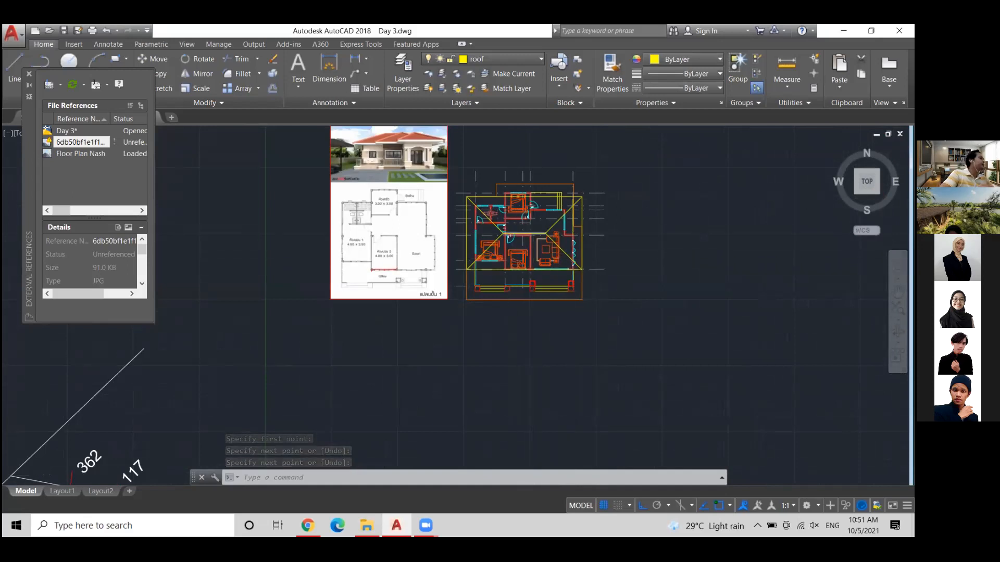
scroll(523, 255, up, 5)
scroll(544, 294, down, 1)
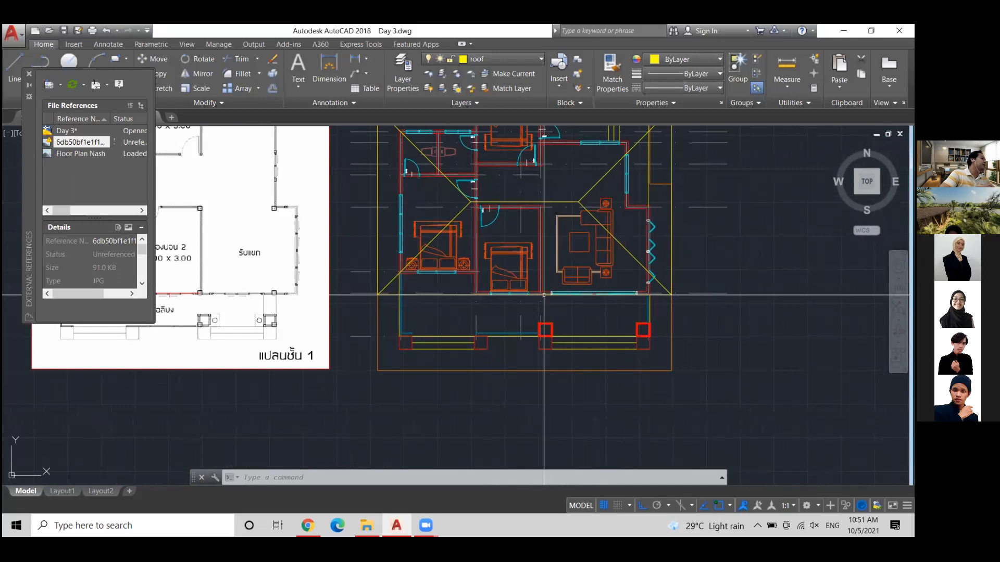
scroll(544, 294, up, 2)
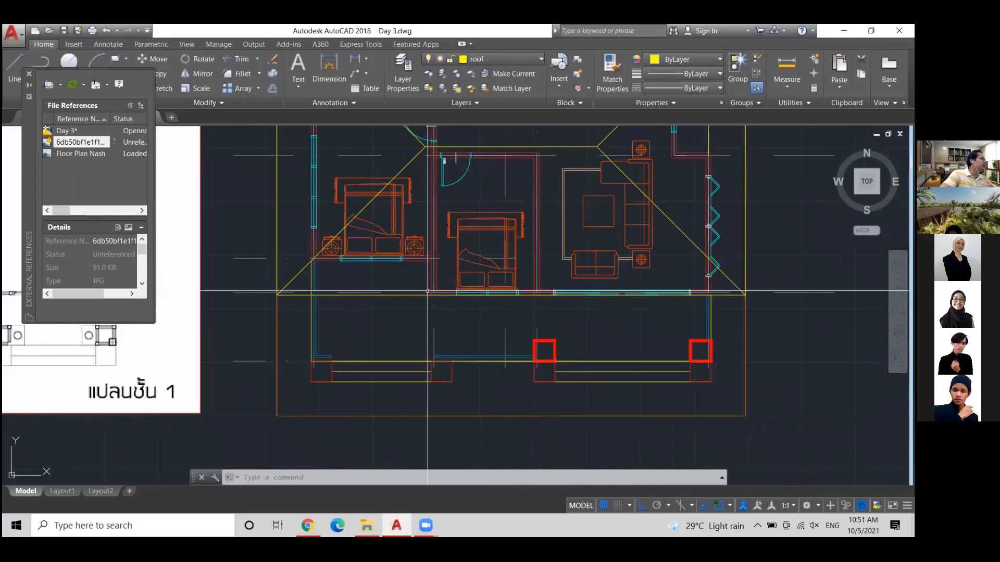
scroll(421, 295, up, 6)
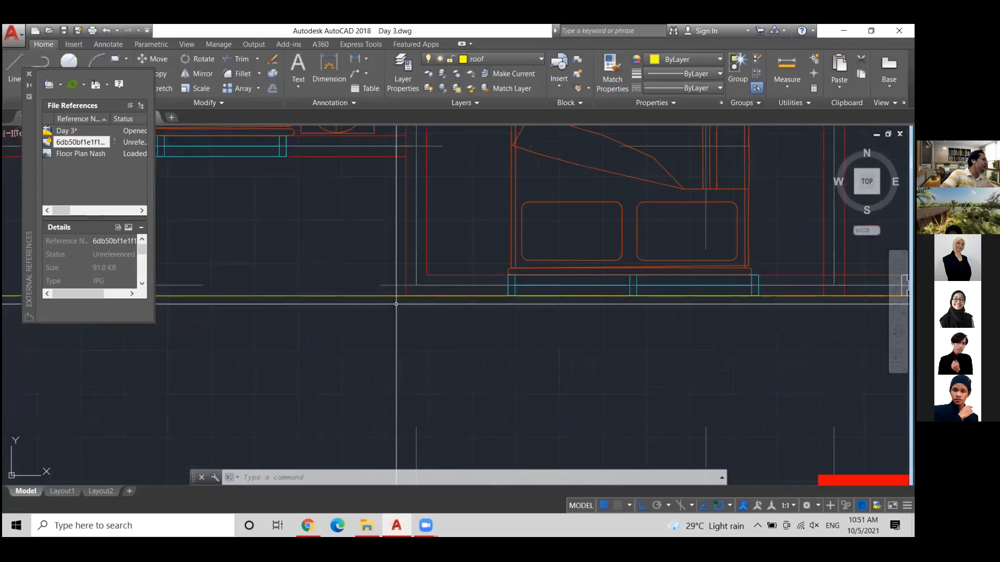
scroll(427, 302, down, 5)
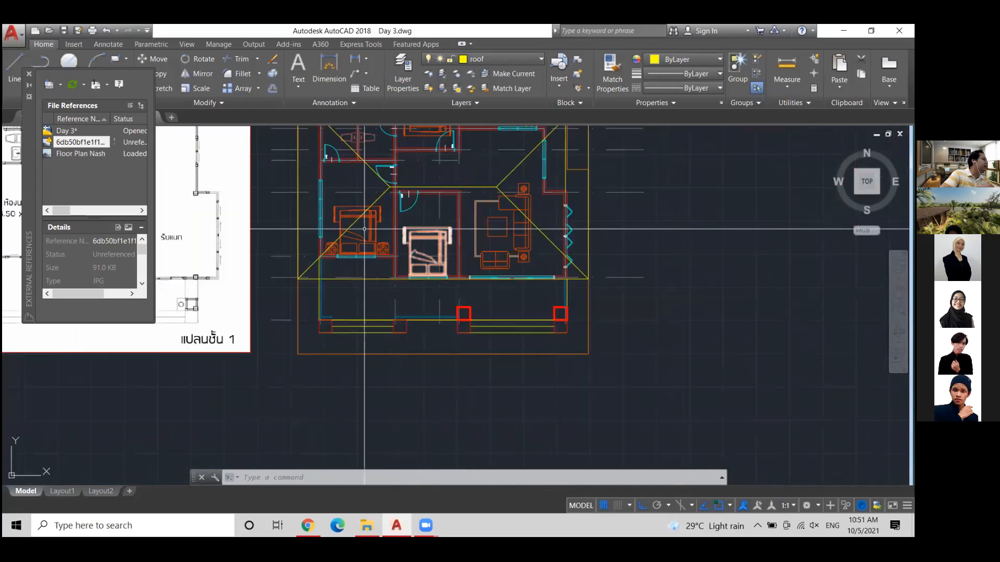
scroll(356, 225, up, 4)
click(343, 222)
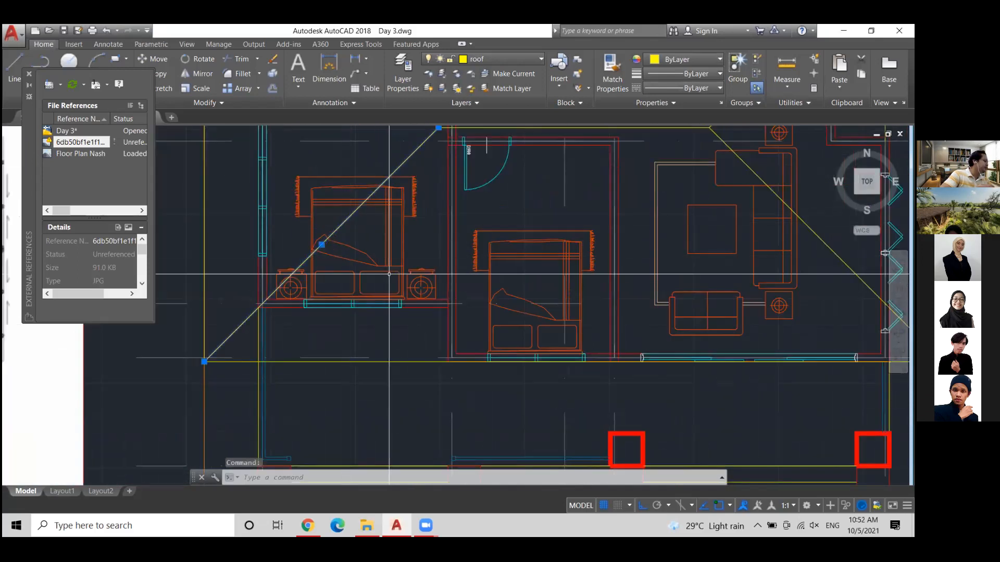
text(CO)
key(Return)
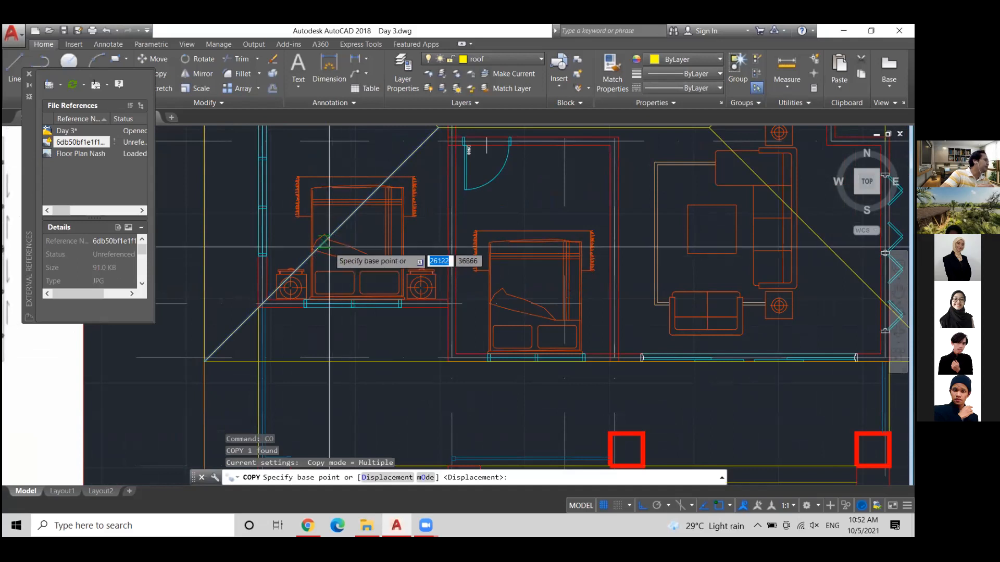
click(322, 243)
scroll(558, 395, up, 5)
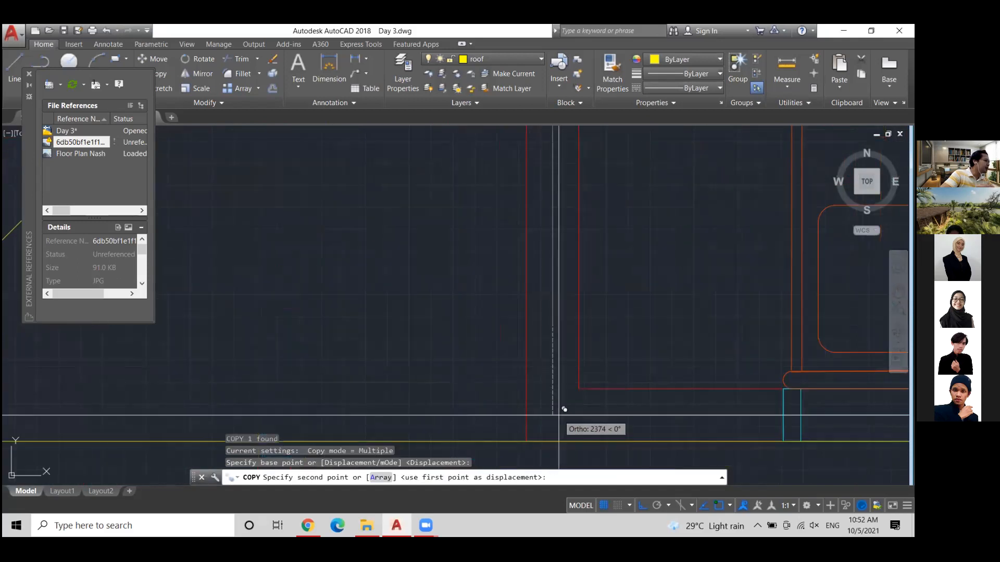
click(556, 409)
scroll(556, 409, down, 5)
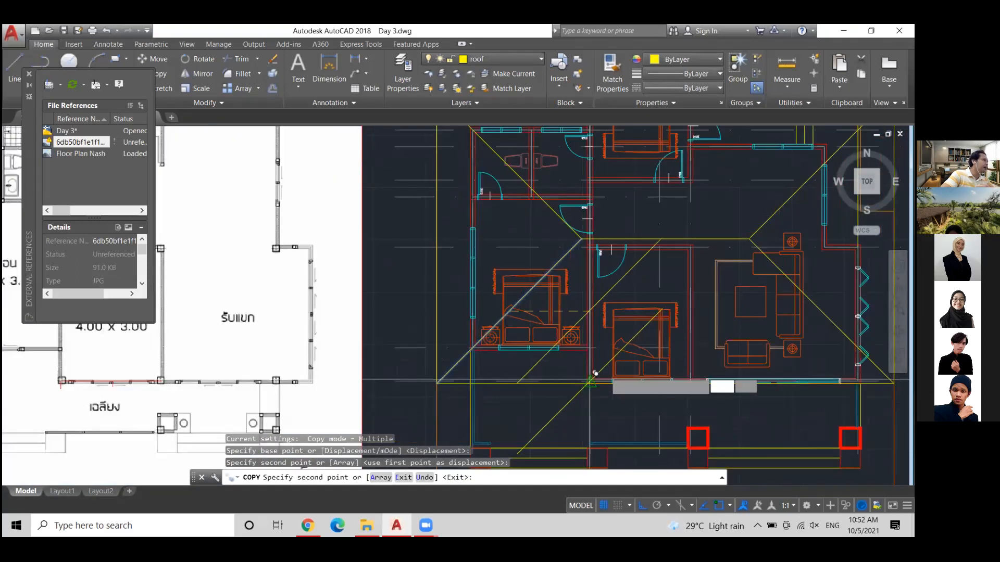
Place another copy of the hip line with its midpoint at the centre of the left red porch column and finish copying.
scroll(639, 367, down, 2)
scroll(639, 367, down, 2)
scroll(603, 357, up, 6)
middle_drag(548, 356, 575, 254)
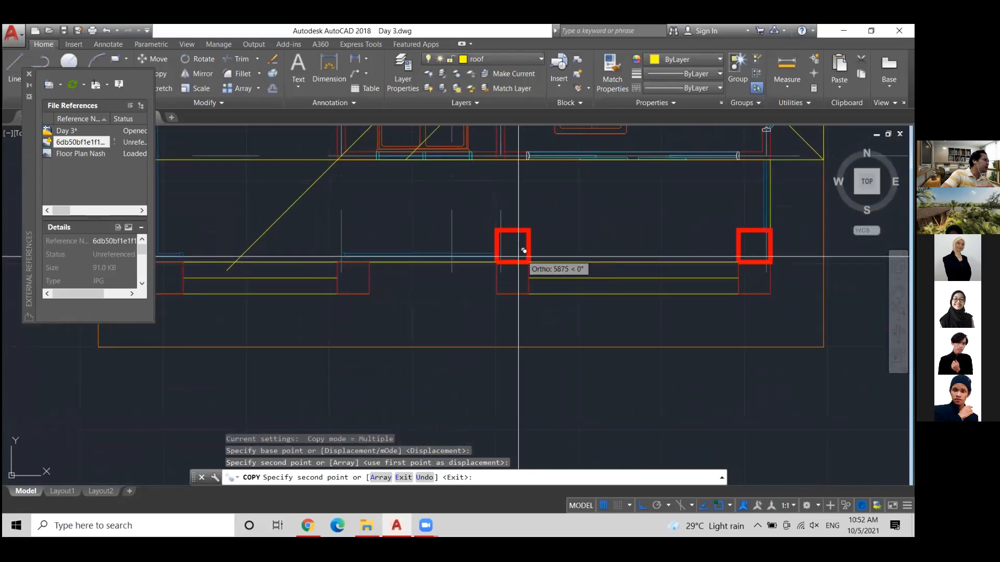
scroll(505, 264, up, 4)
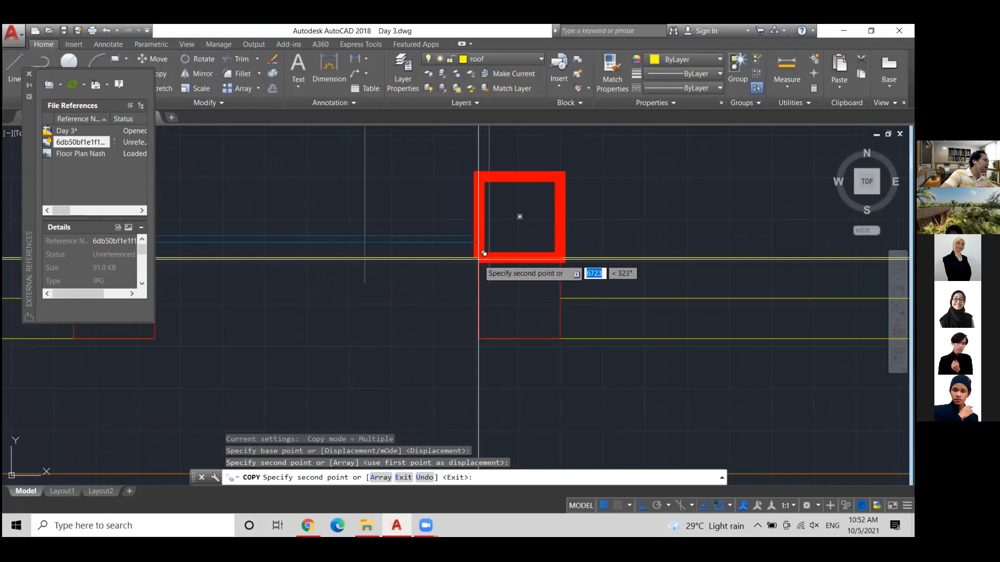
click(519, 218)
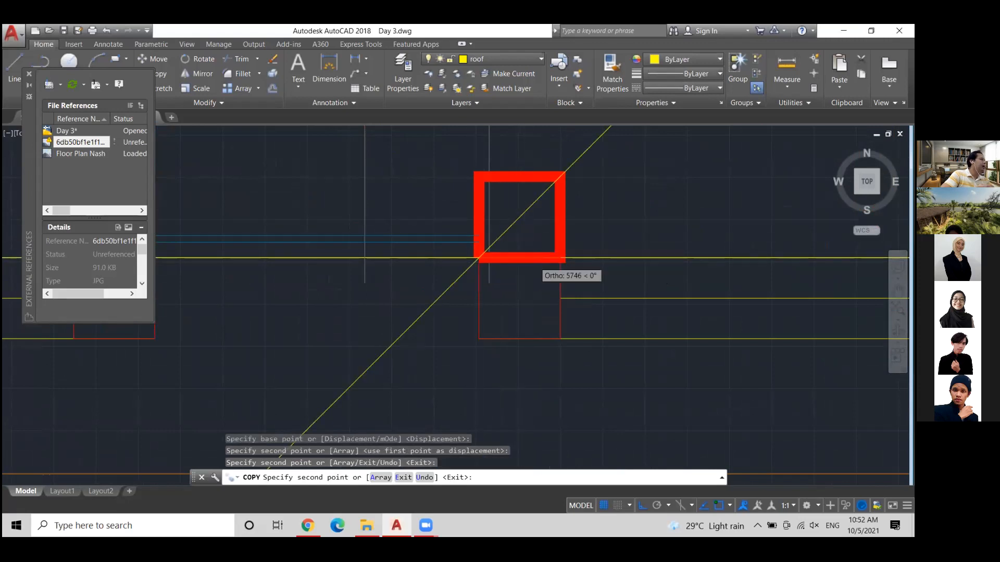
scroll(521, 260, down, 5)
scroll(581, 289, up, 4)
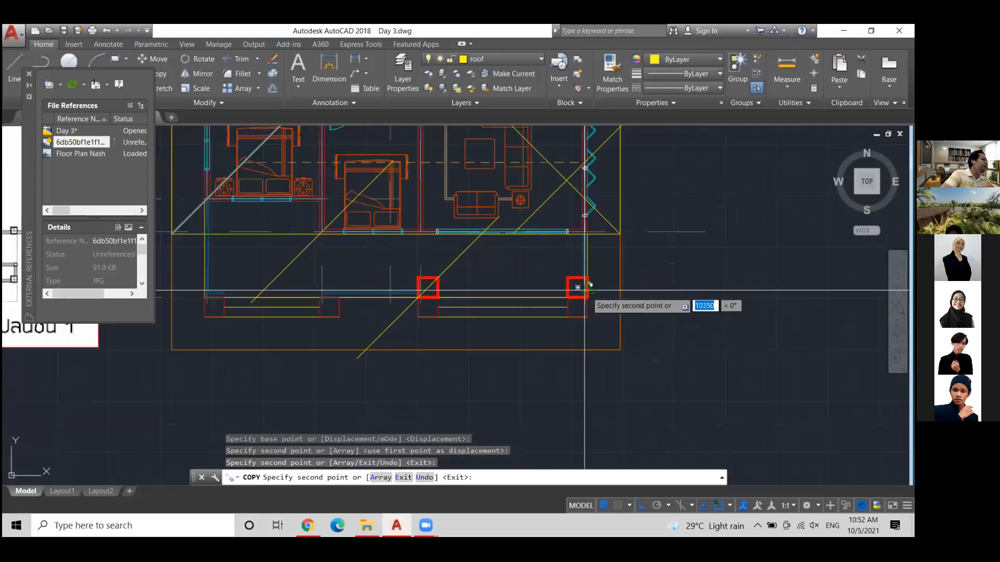
scroll(584, 296, down, 2)
middle_drag(529, 278, 518, 280)
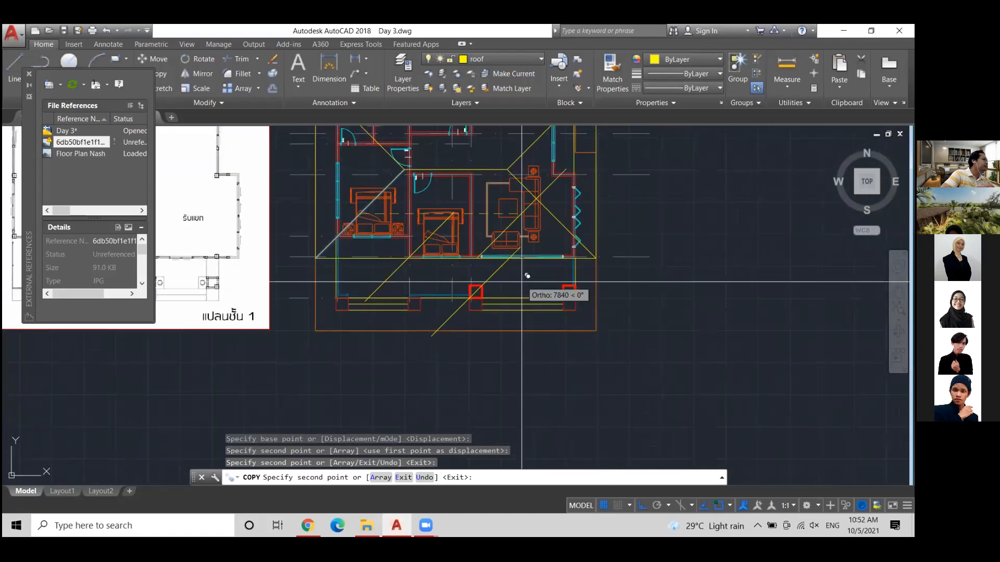
key(Escape)
key(Escape)
key(Escape)
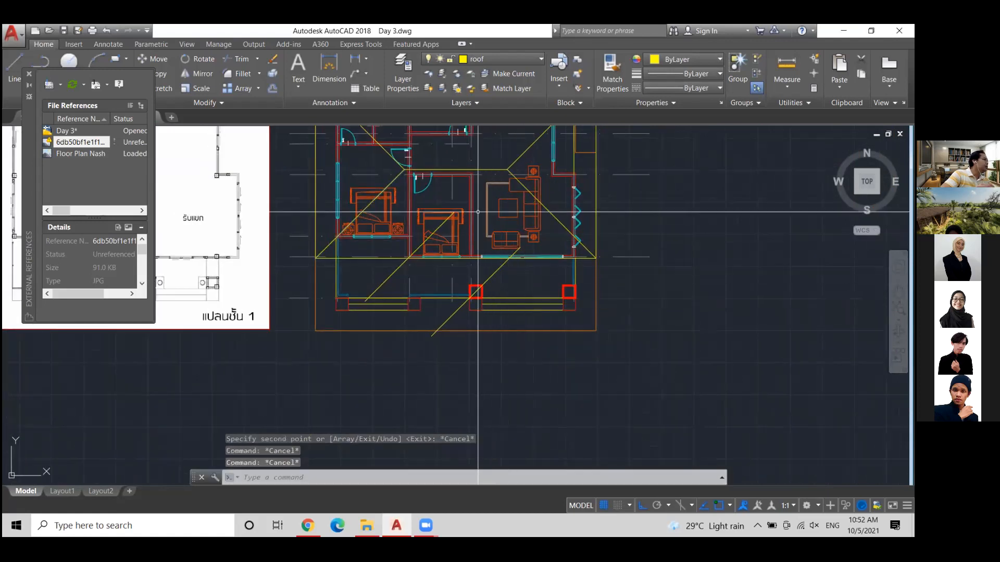
text(cha)
key(Return)
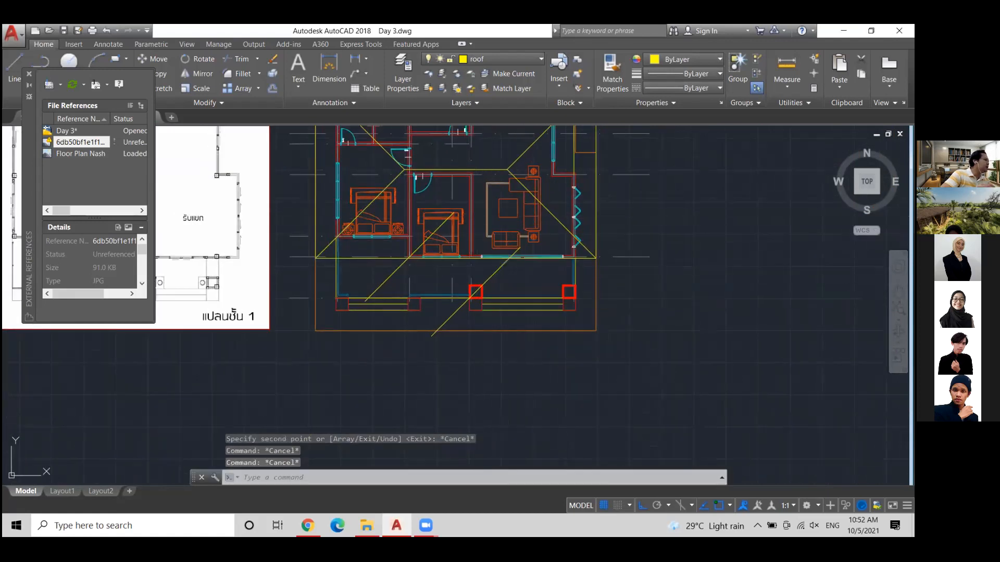
click(441, 224)
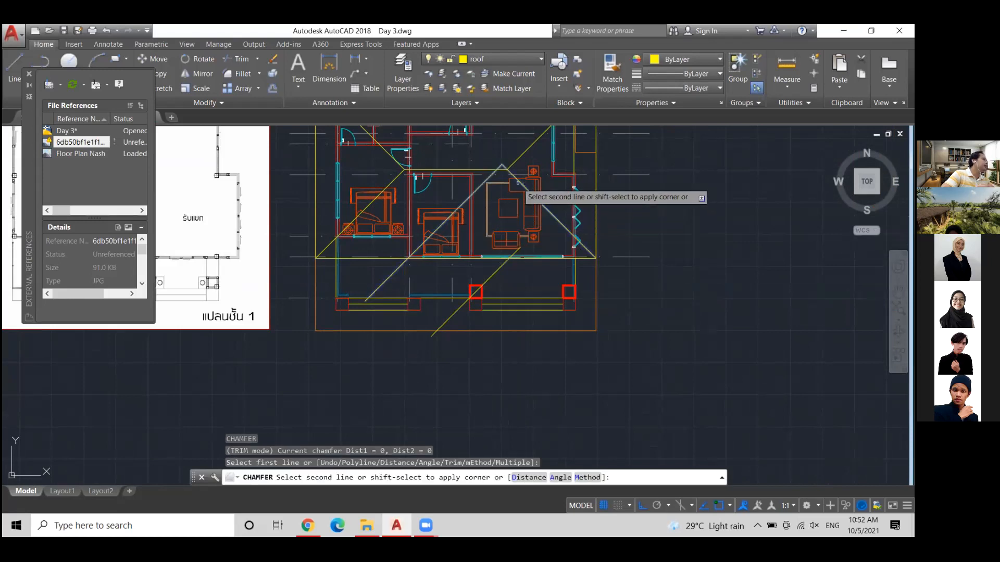
middle_drag(526, 191, 515, 251)
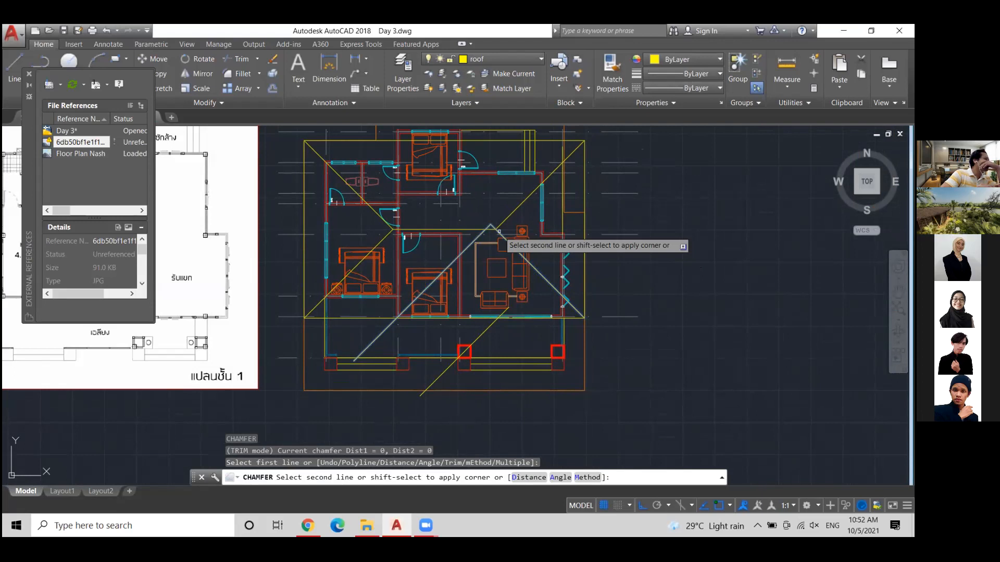
scroll(542, 365, up, 2)
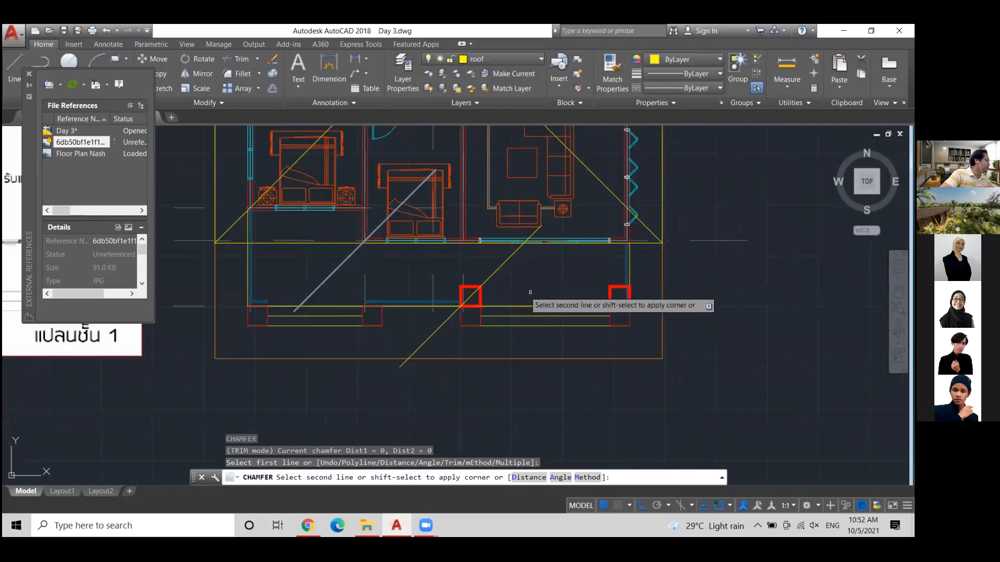
key(Escape)
key(Escape)
Mirror the hip line through the left porch column about a vertical axis at its upper end, keeping the original.
click(500, 267)
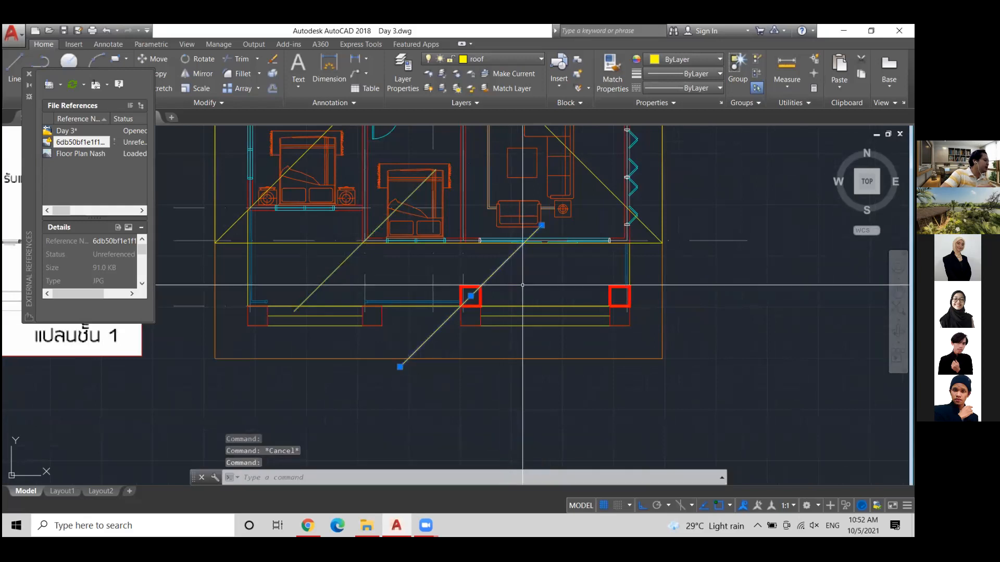
text(mi)
key(Return)
click(542, 225)
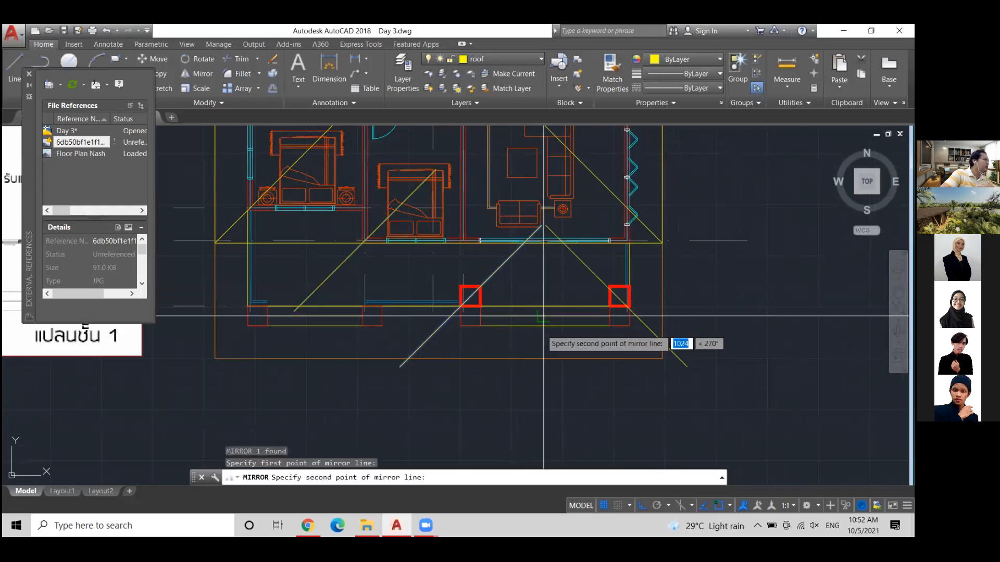
click(551, 372)
key(Return)
scroll(666, 316, up, 5)
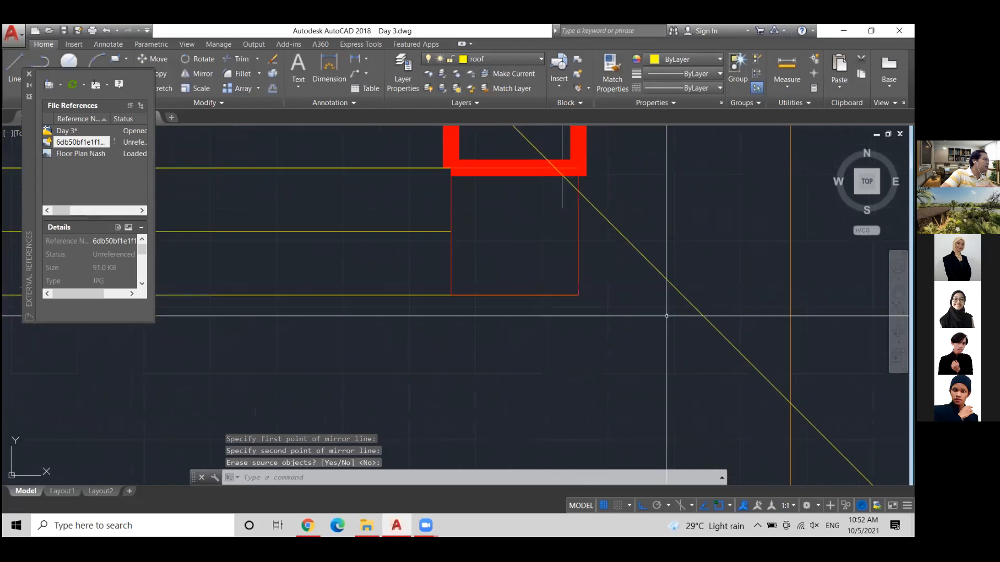
middle_drag(620, 238, 568, 406)
click(440, 270)
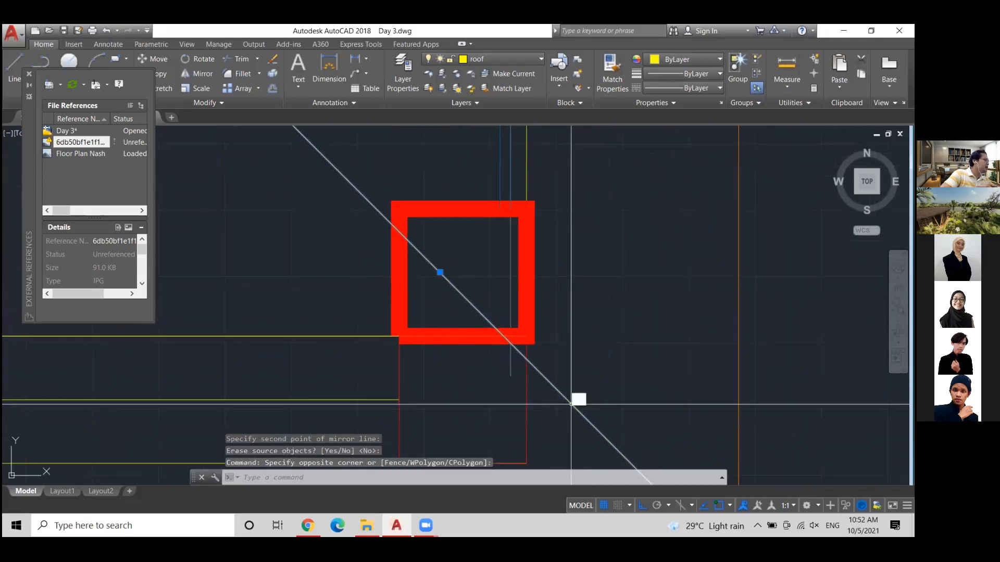
text(m)
key(Return)
click(440, 272)
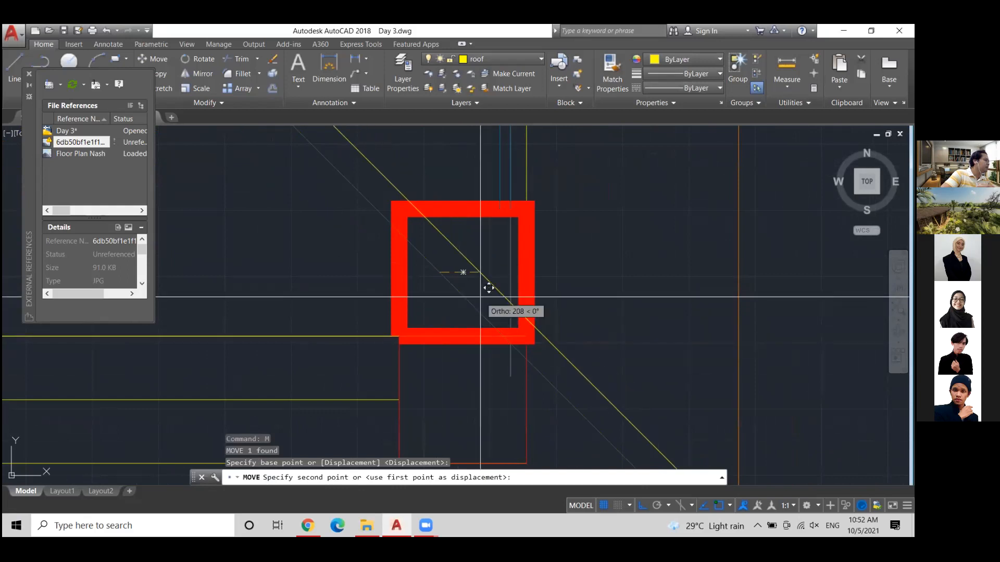
key(Escape)
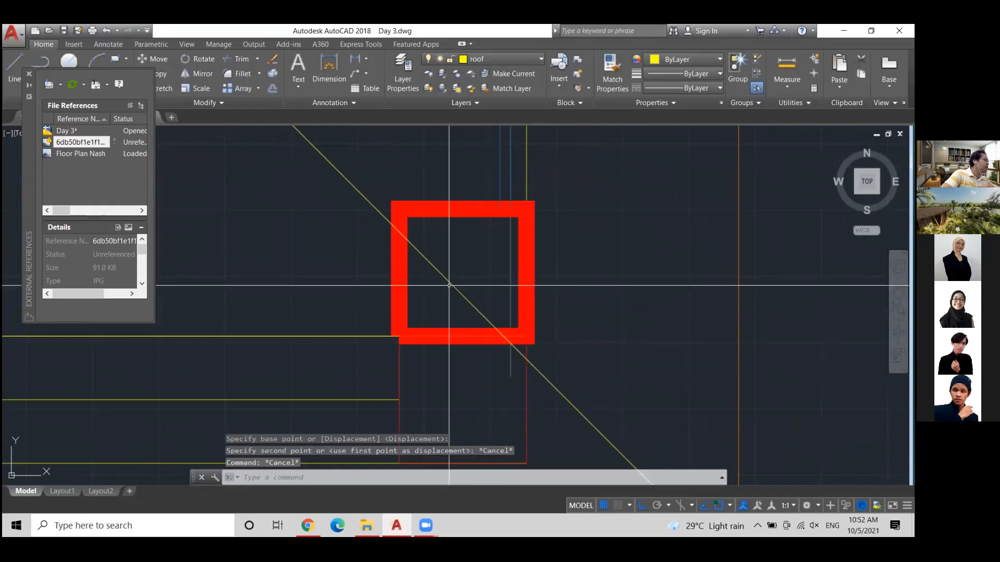
Move the mirrored hip line from its midpoint to the centre of the right red porch column.
click(441, 280)
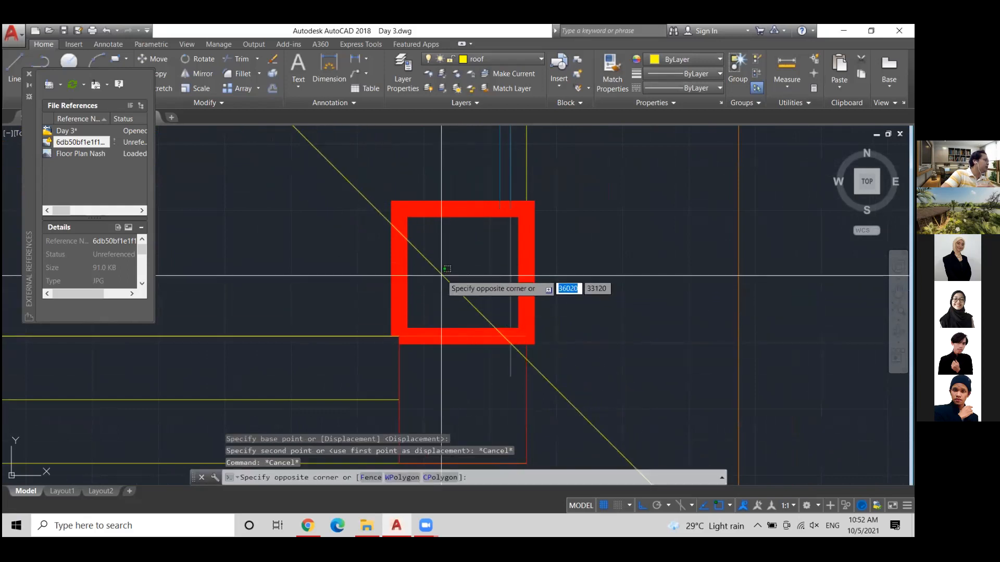
click(450, 313)
text(m)
key(Return)
click(463, 272)
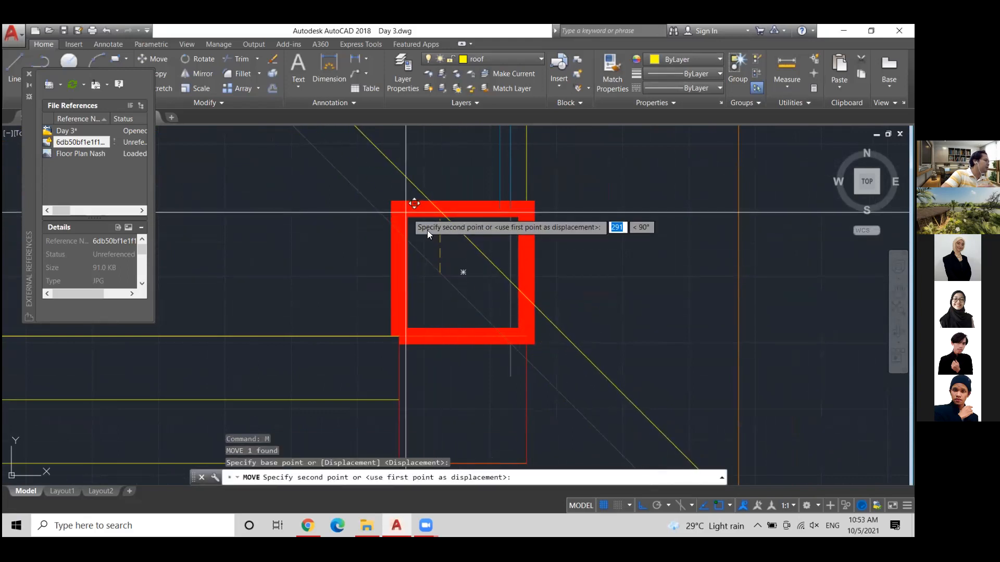
click(463, 271)
scroll(468, 317, down, 6)
middle_drag(469, 321, 510, 352)
Chamfer the two porch hip lines with zero distances so their upper ends meet at a single peak.
text(cha)
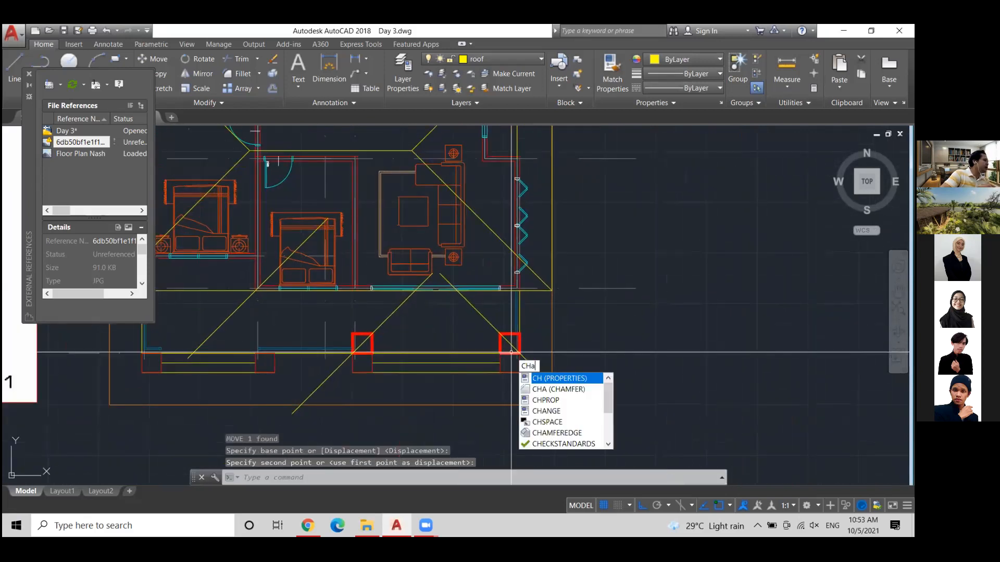
key(Return)
click(402, 304)
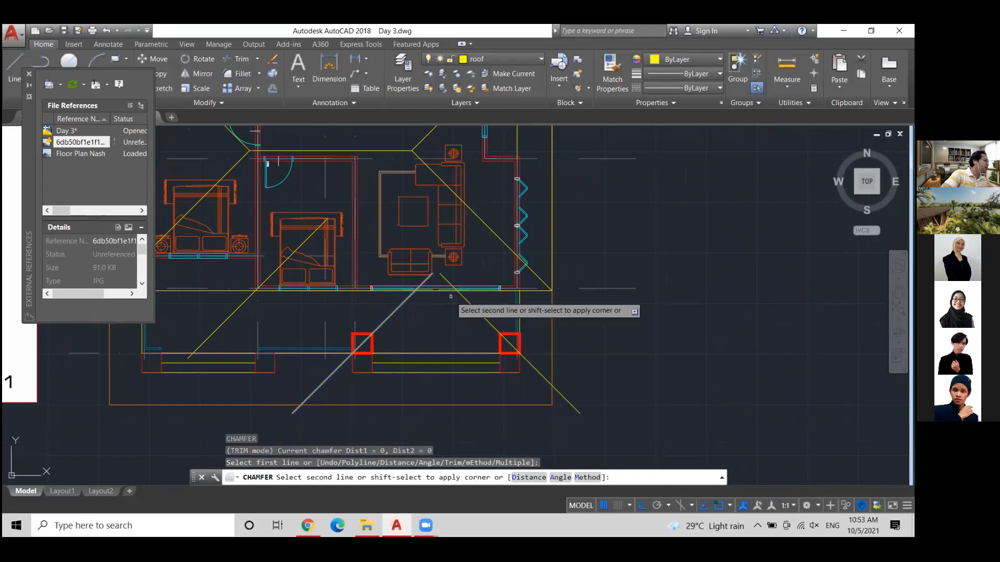
click(462, 296)
scroll(468, 324, down, 4)
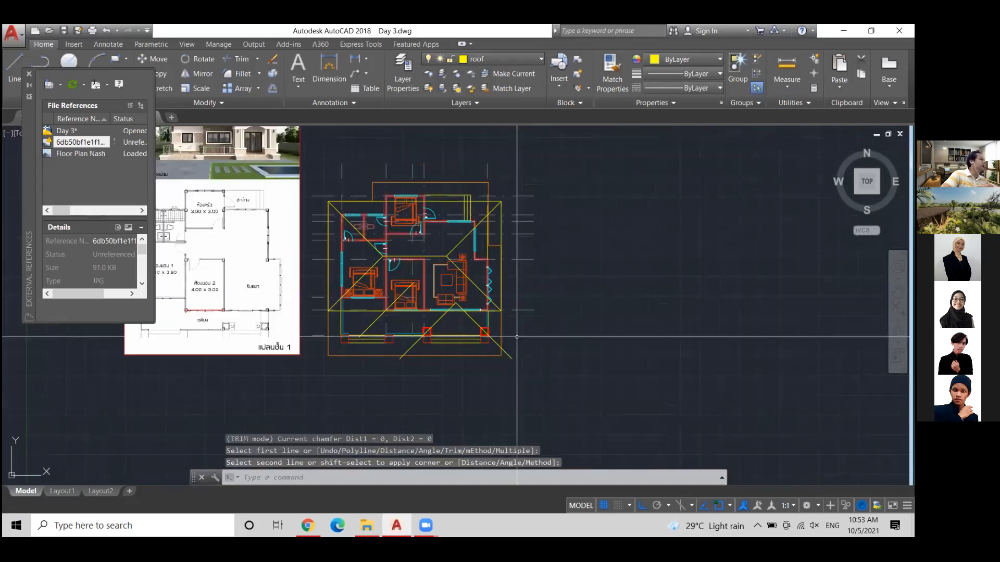
Draw a vertical ridge line about 3063 mm long from the porch hips' peak up past the main roof's lower-right hip.
scroll(458, 305, up, 4)
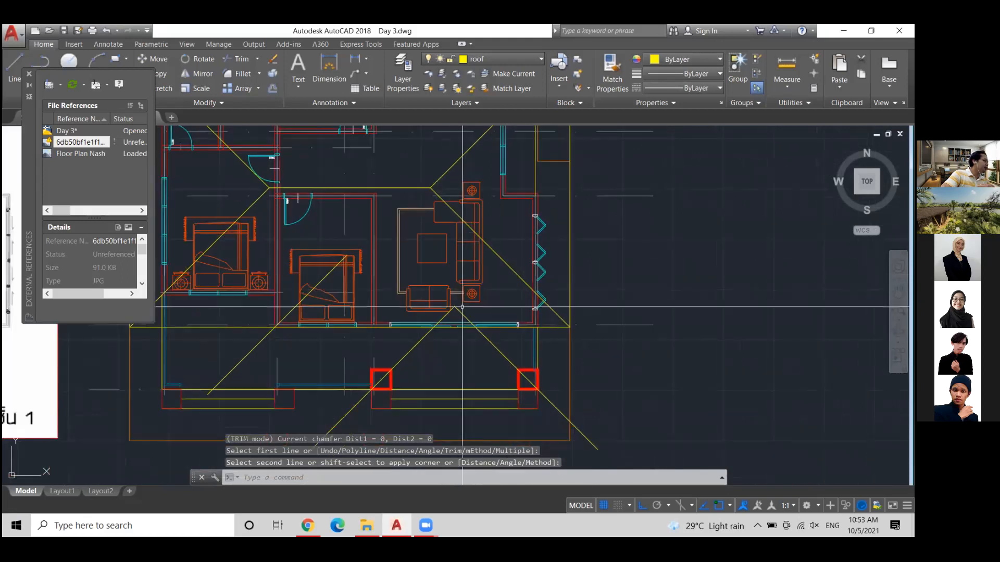
text(l)
key(Return)
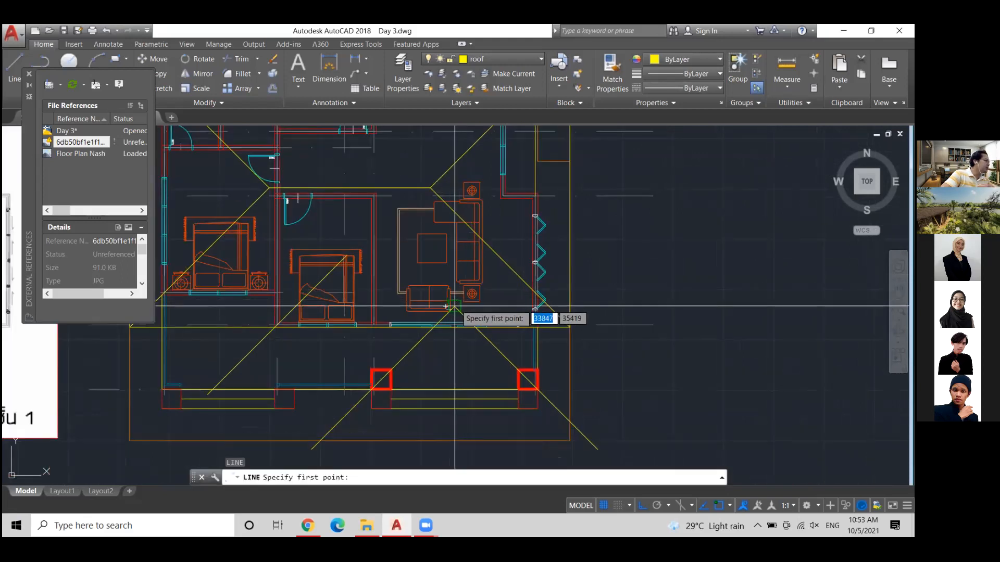
click(456, 303)
scroll(455, 222, up, 5)
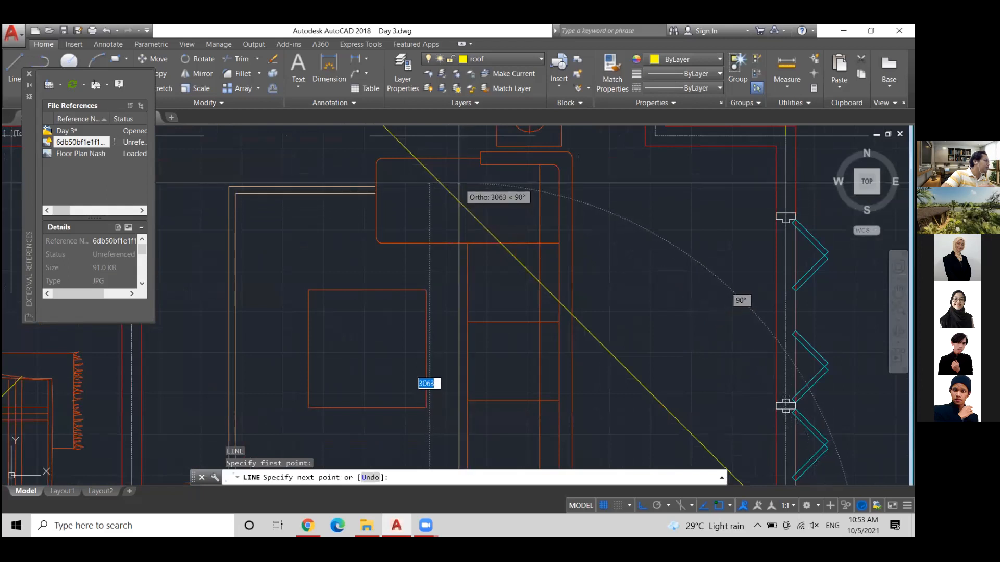
click(459, 184)
key(Escape)
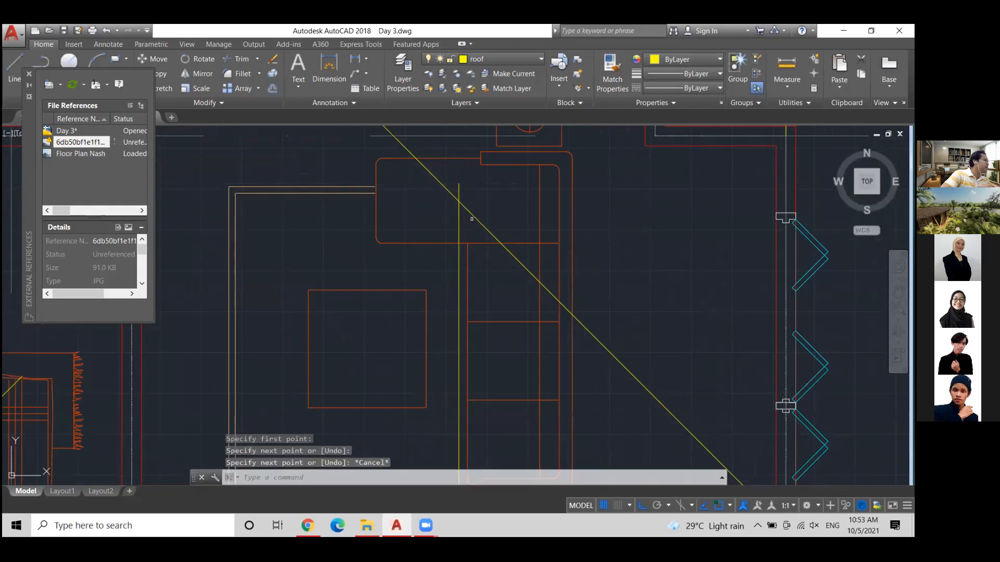
Trim off the porch ridge line's short end that projects above the main roof's lower-right hip.
text(tr)
key(Return)
click(467, 192)
click(451, 207)
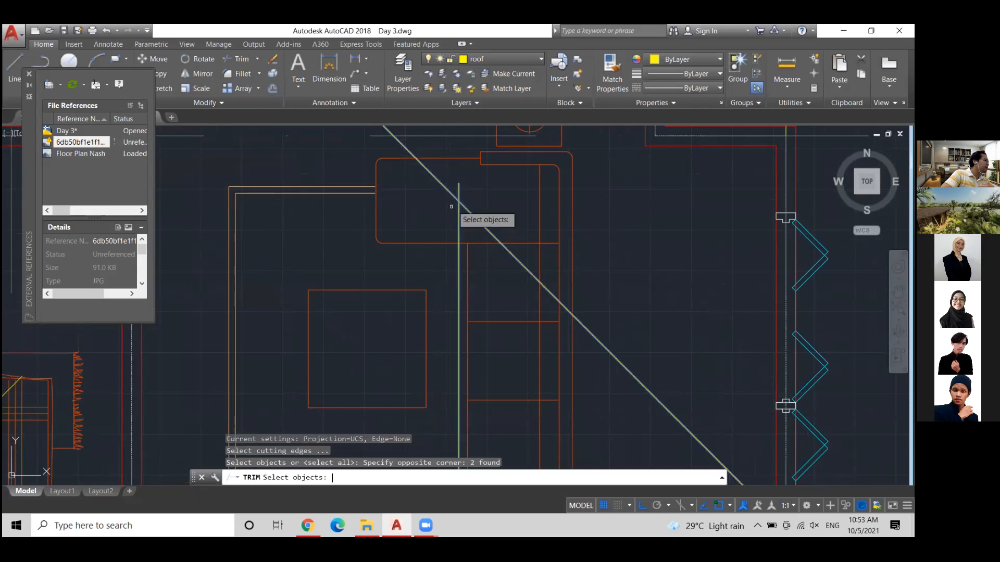
key(Return)
click(458, 190)
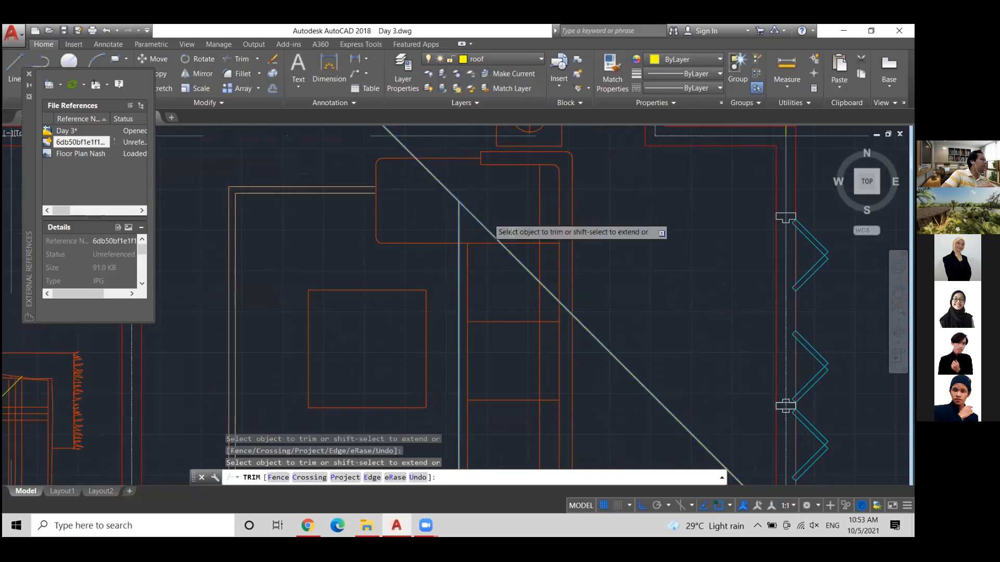
scroll(513, 219, down, 3)
scroll(513, 219, down, 3)
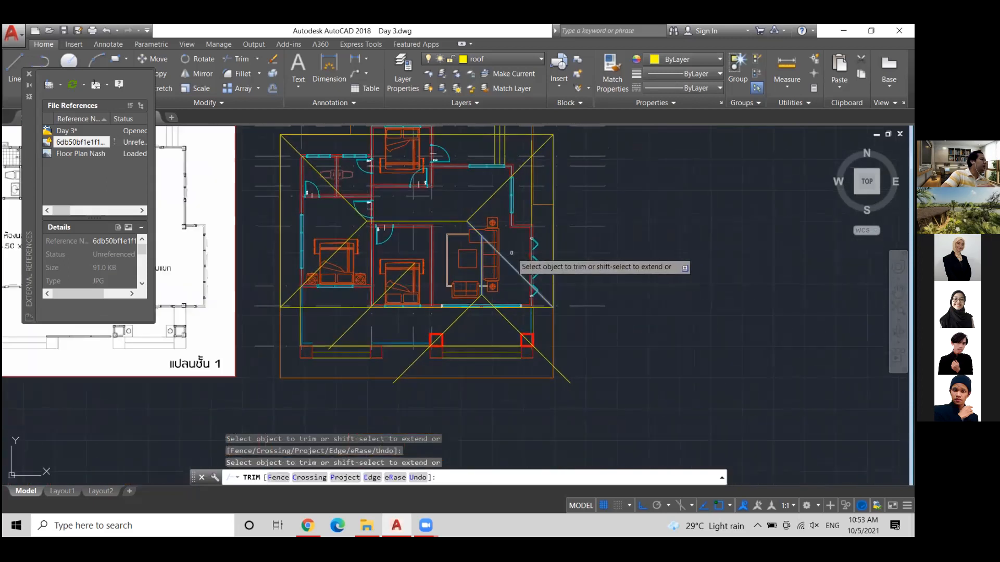
key(Escape)
Trim away the main roof's lower-right hip below its junction with the porch ridge line.
scroll(521, 251, up, 3)
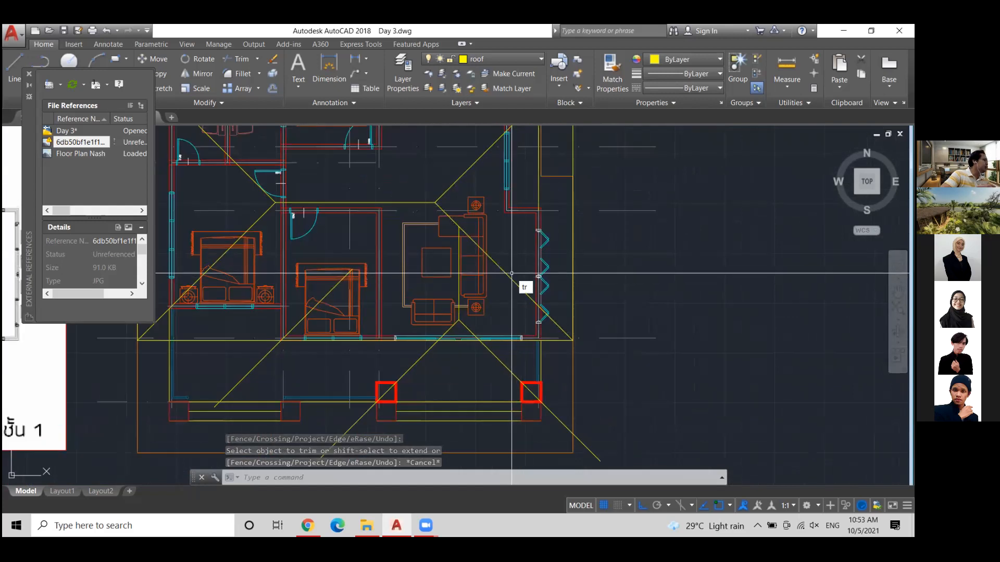
key(Return)
scroll(457, 241, up, 3)
click(459, 217)
key(Return)
scroll(473, 212, down, 5)
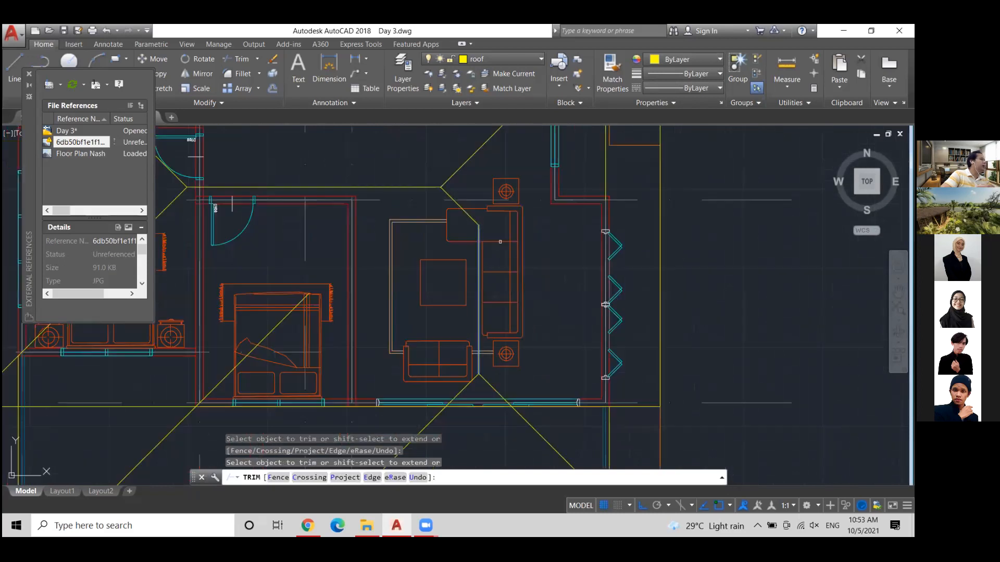
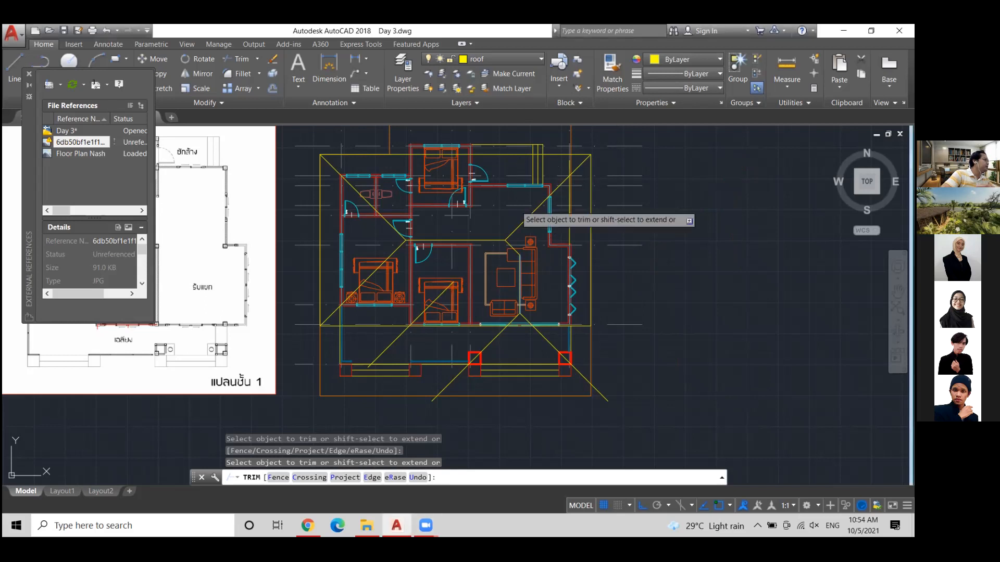
scroll(432, 276, down, 2)
scroll(484, 315, up, 4)
mouse_move(483, 312)
middle_down()
mouse_move(497, 265)
mouse_move(536, 275)
mouse_move(509, 294)
mouse_move(509, 269)
mouse_move(500, 283)
middle_up()
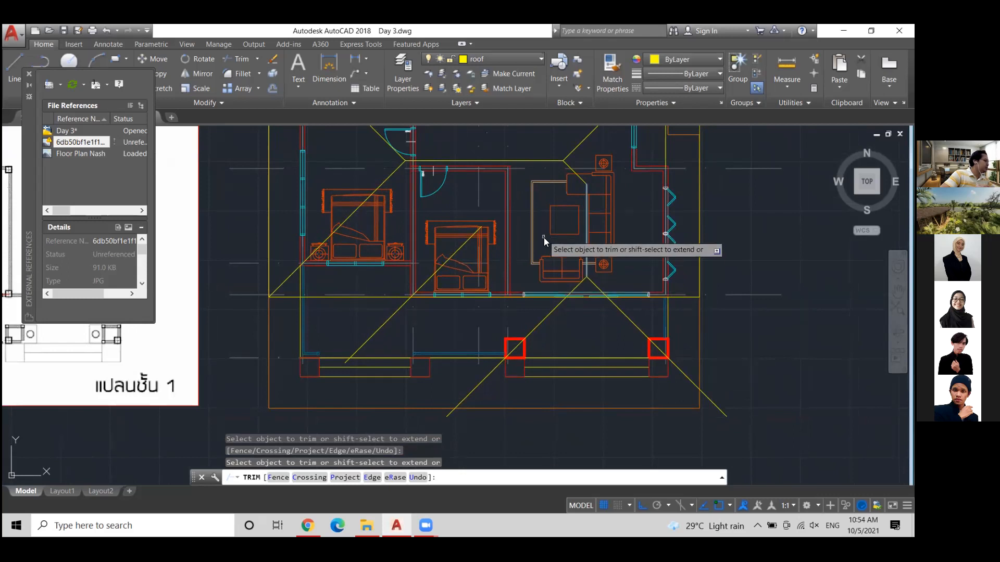
key(Return)
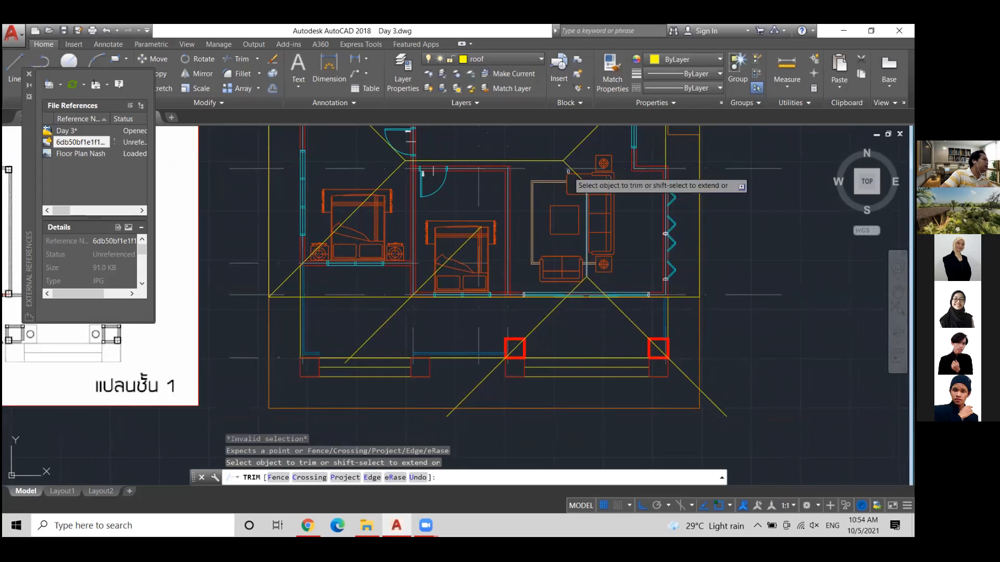
click(573, 158)
key(Escape)
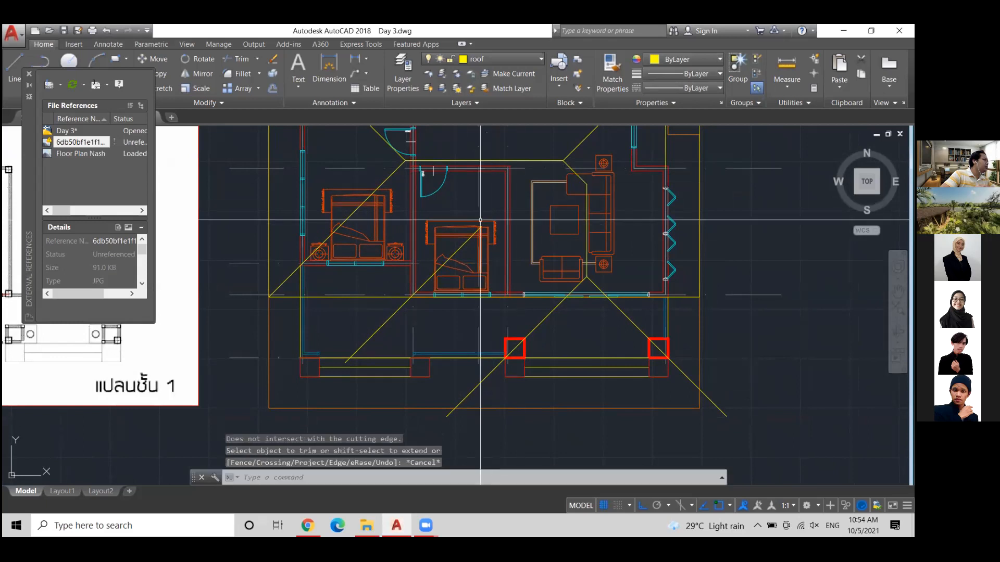
Move the loose diagonal line over the middle bedroom horizontally to the right, from the wall centreline corner towards the window's left edge.
click(465, 243)
scroll(465, 243, down, 5)
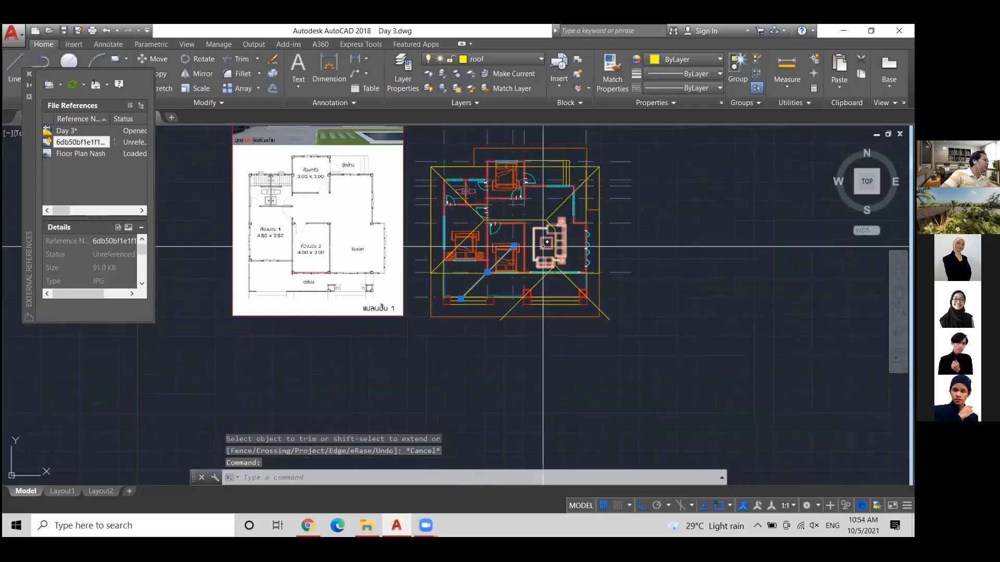
scroll(543, 246, up, 2)
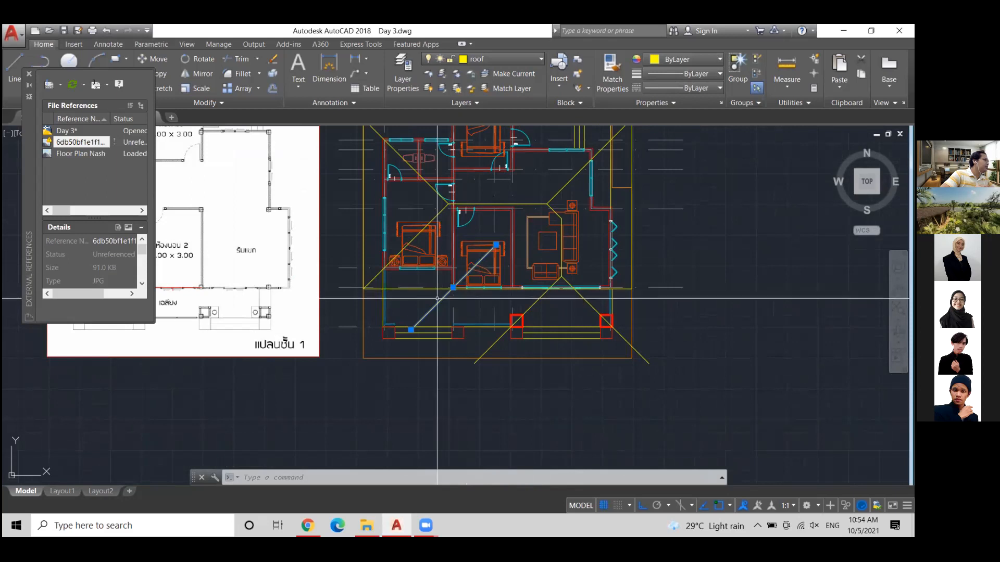
scroll(435, 310, up, 5)
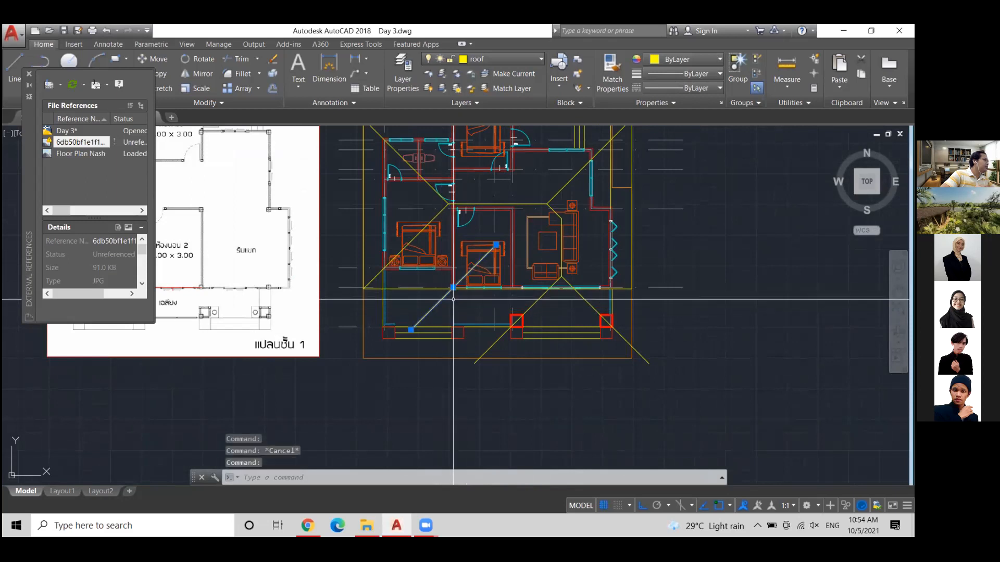
scroll(466, 290, down, 5)
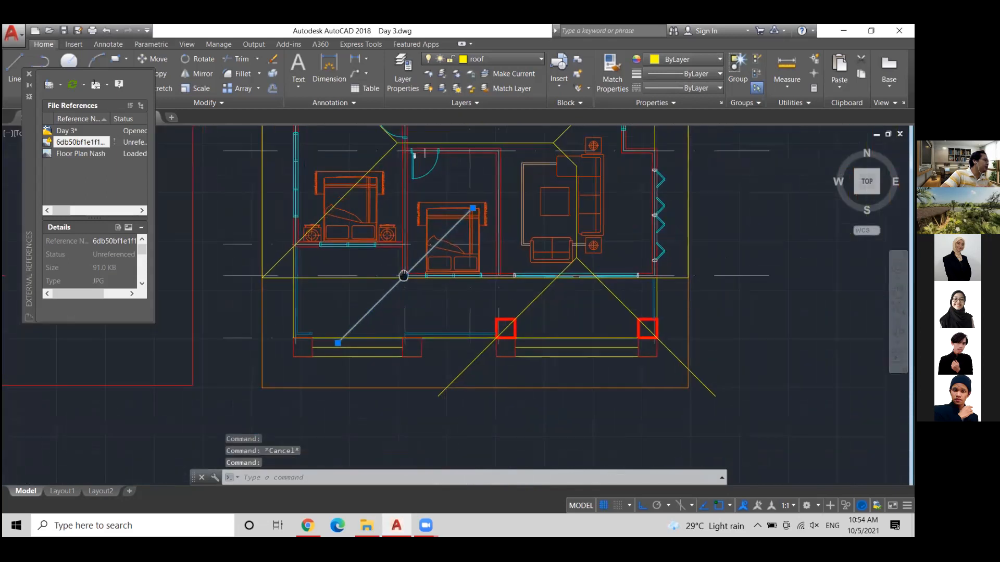
text(m)
key(Return)
scroll(428, 281, up, 5)
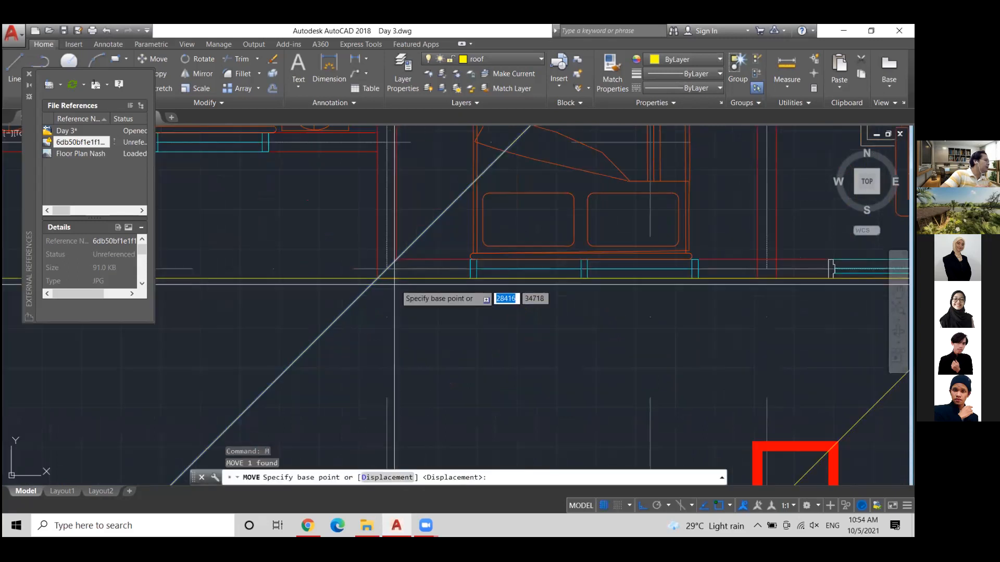
click(381, 259)
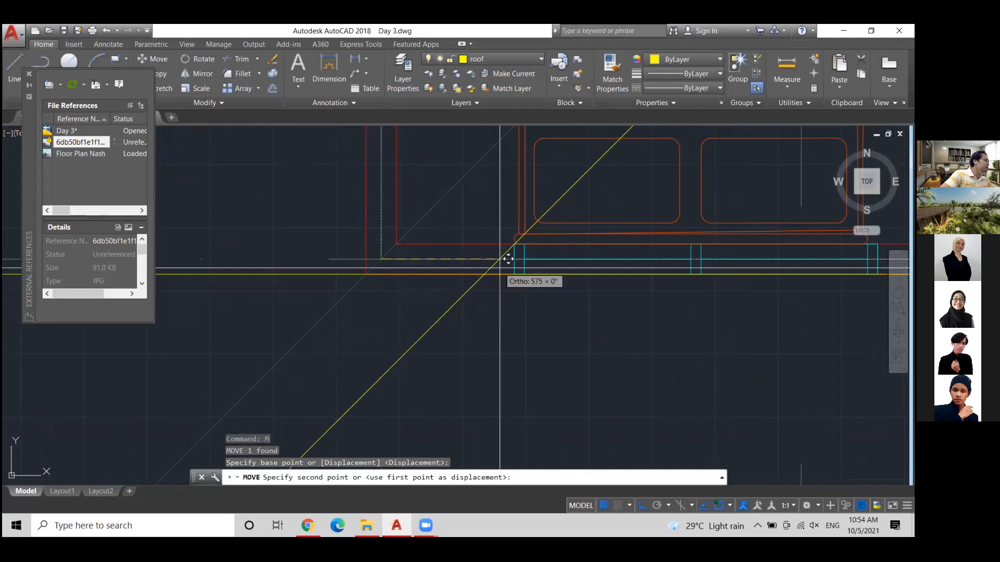
key(Escape)
scroll(519, 259, down, 5)
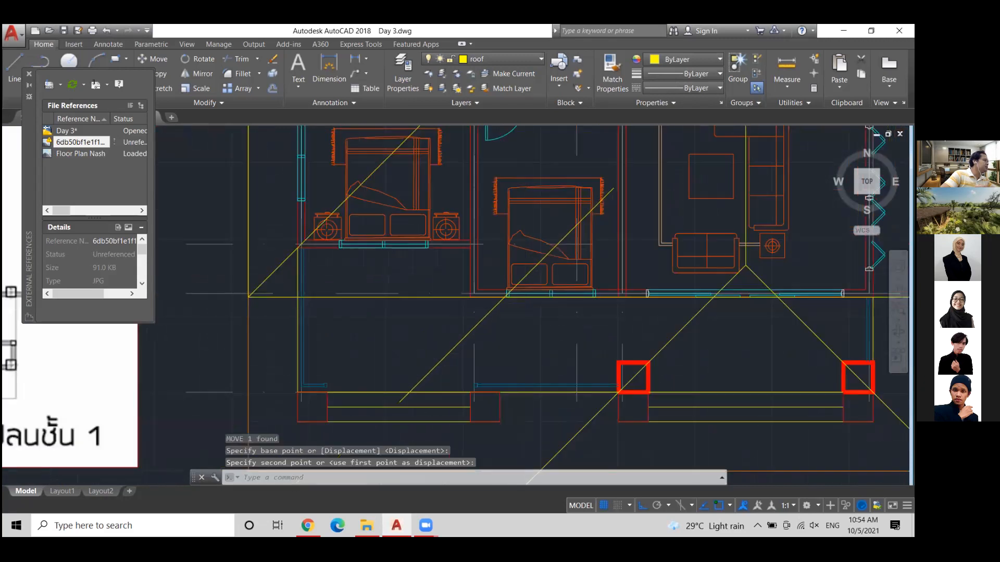
key(Escape)
key(Escape)
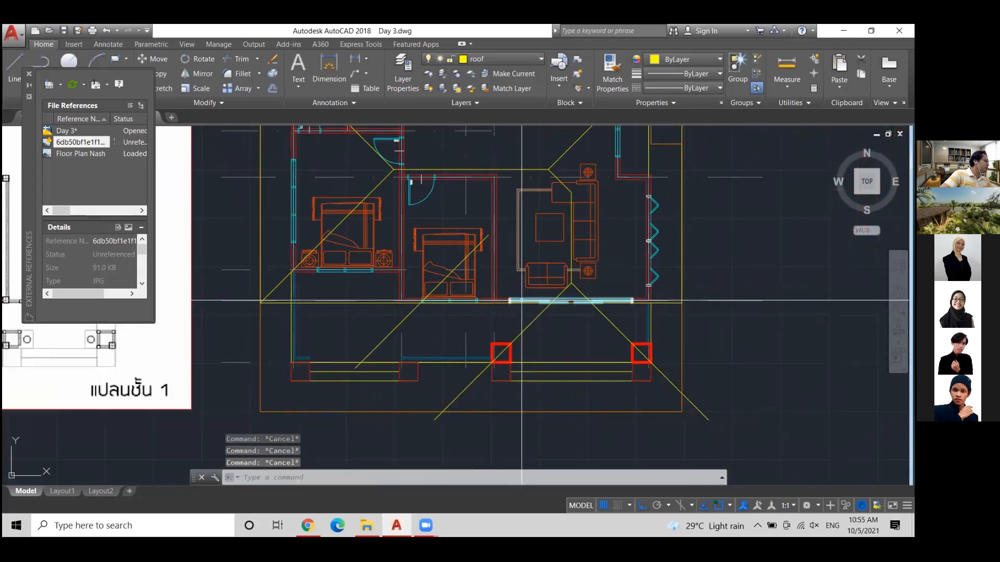
key(Escape)
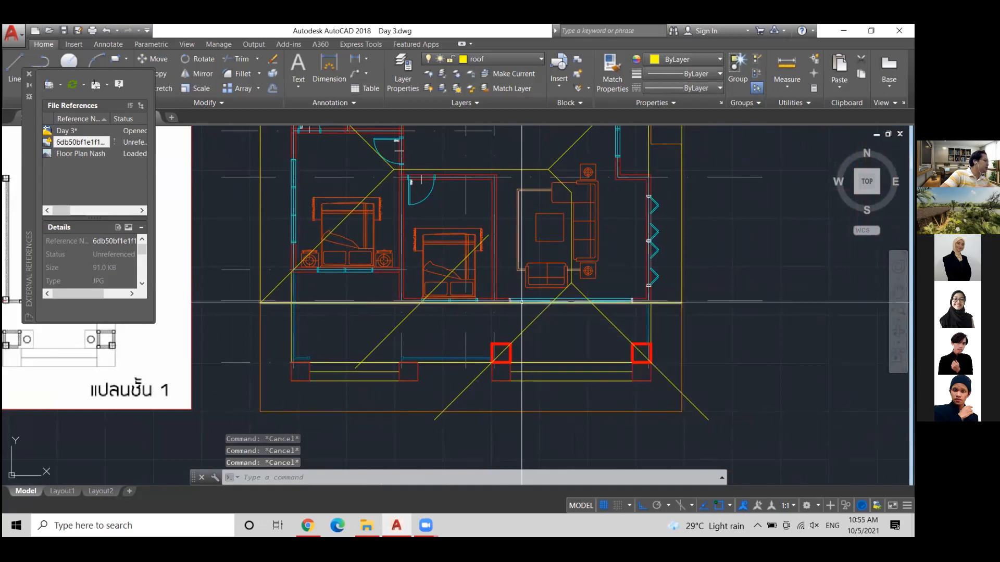
key(Return)
click(551, 173)
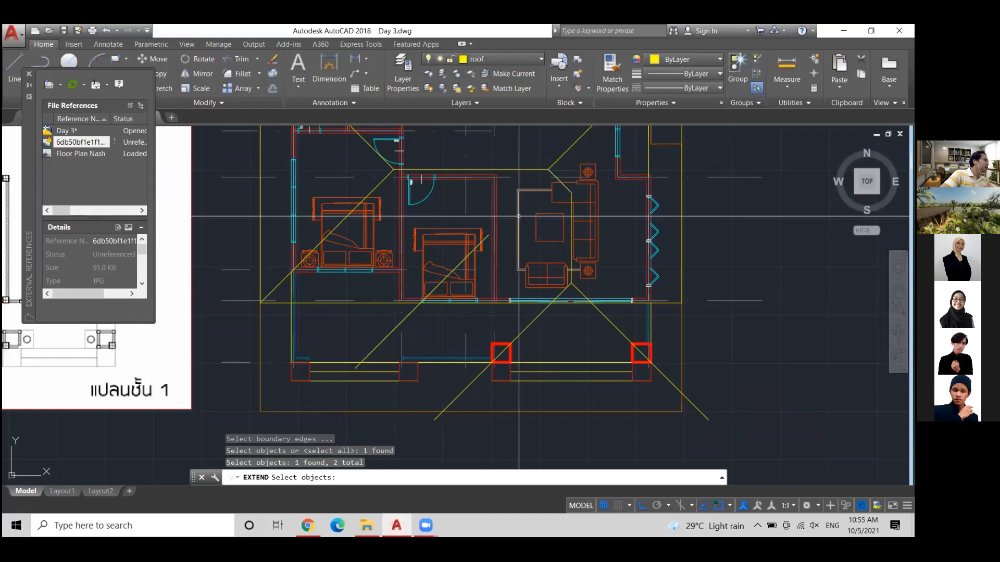
key(Escape)
key(Escape)
key(Escape)
Extend the diagonal line over the middle bedroom up to the main roof's shortened lower-right hip.
text(ex)
key(Return)
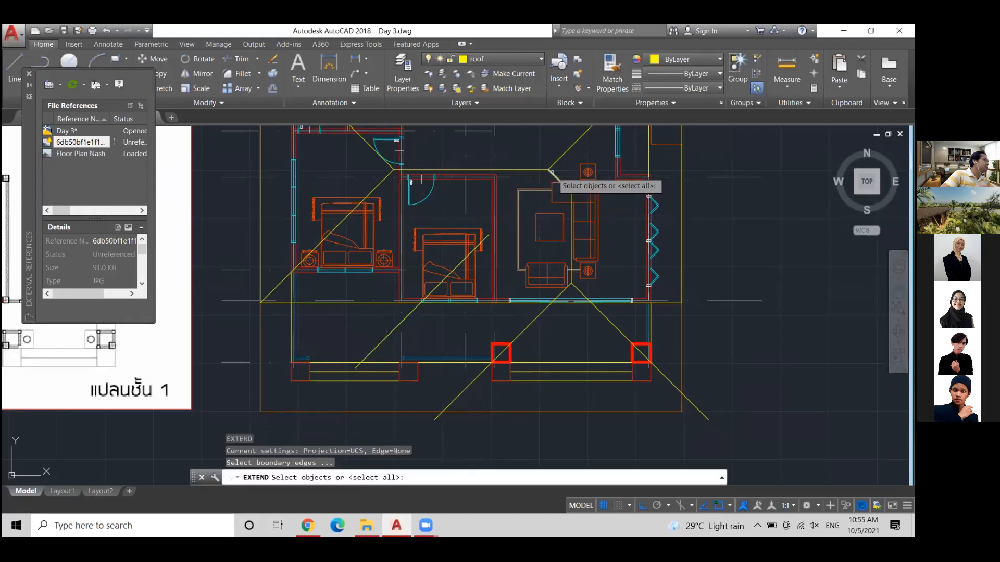
click(560, 180)
key(Return)
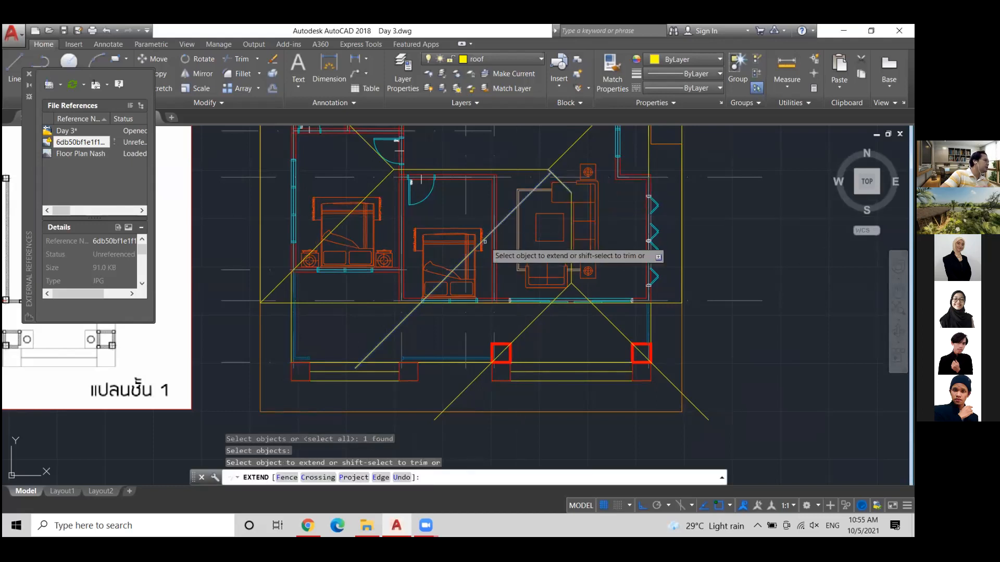
scroll(531, 229, up, 3)
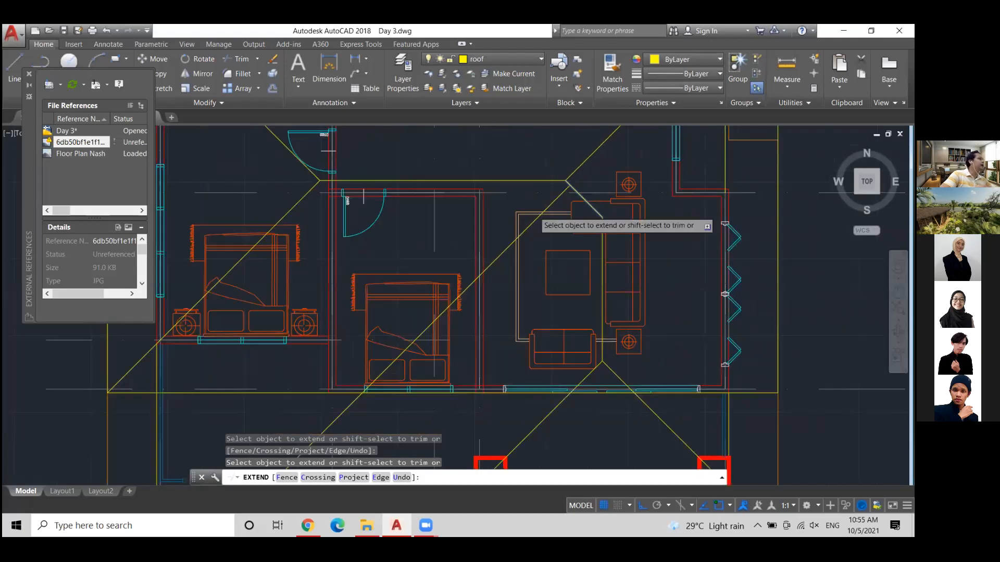
scroll(535, 212, up, 2)
key(Escape)
Erase the extended diagonal line crossing the middle bedroom.
click(544, 214)
click(546, 216)
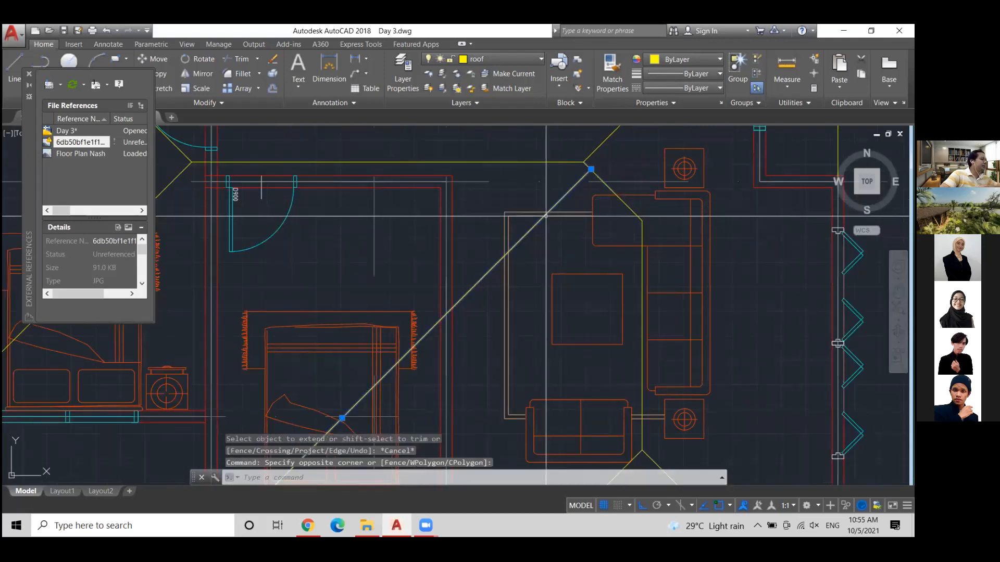
key(Delete)
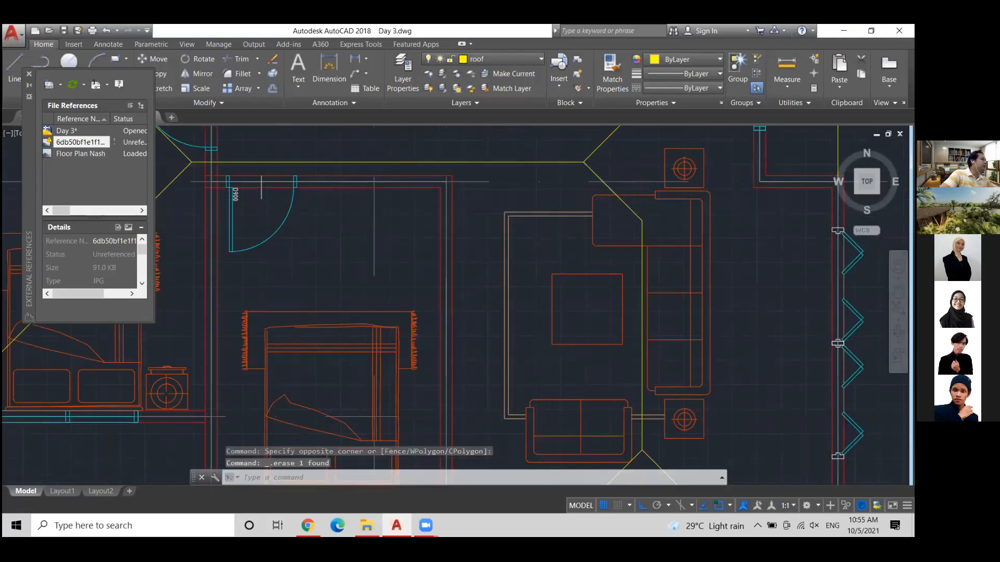
Extend the main roof's upper-right hip past the ridge end, diagonally down to the main roof's front eave line.
scroll(560, 179, down, 3)
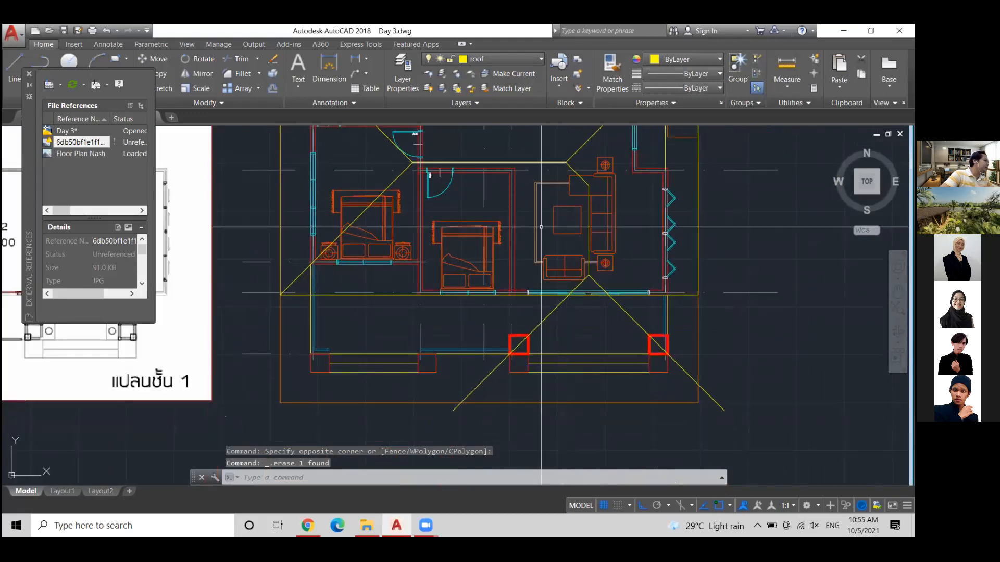
text(ex)
key(Return)
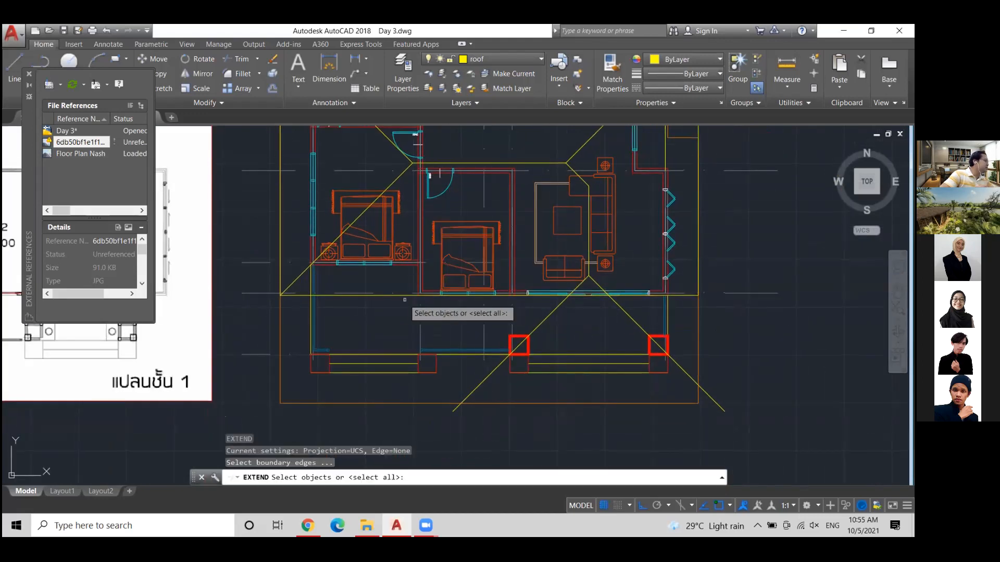
click(393, 296)
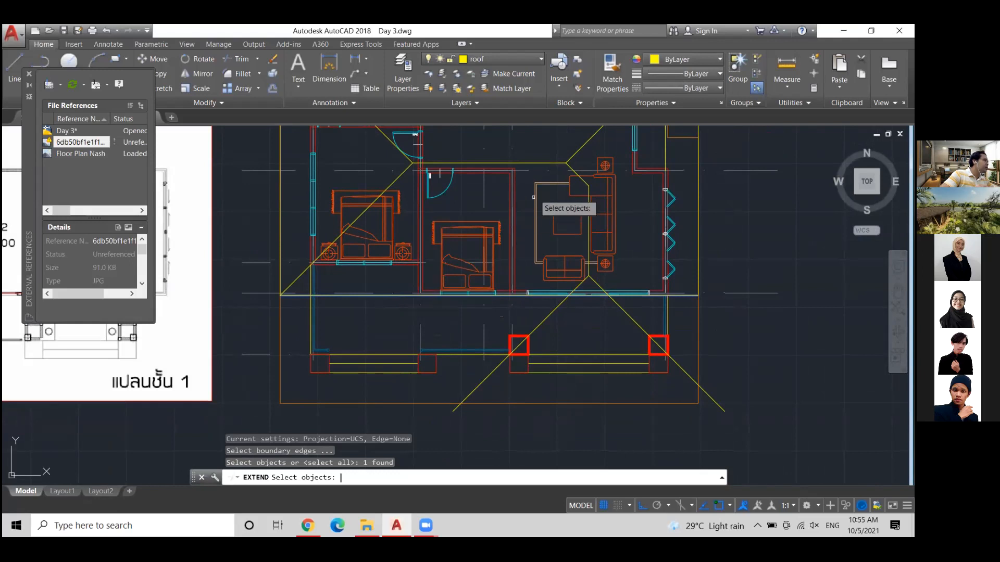
key(Return)
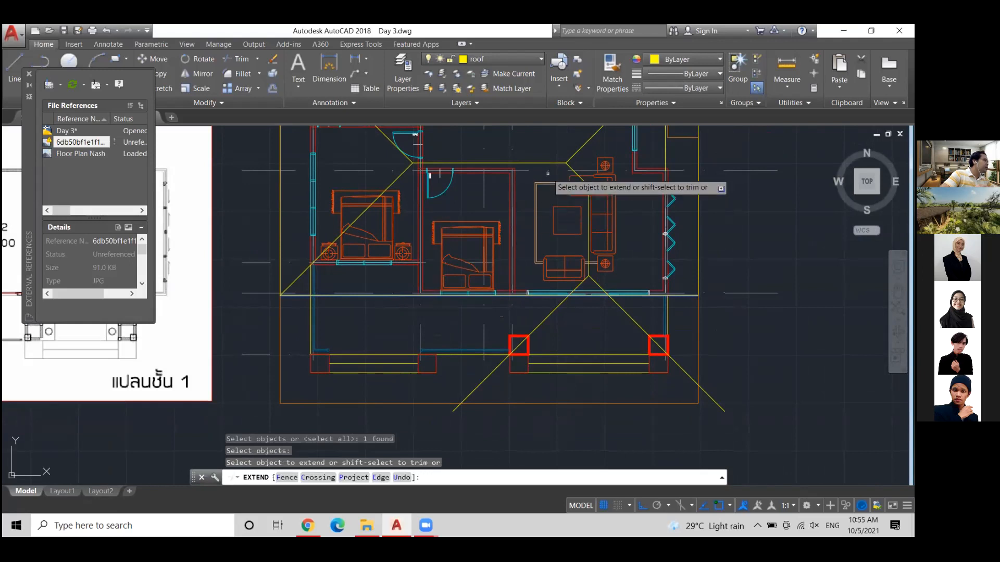
click(572, 155)
scroll(555, 238, down, 4)
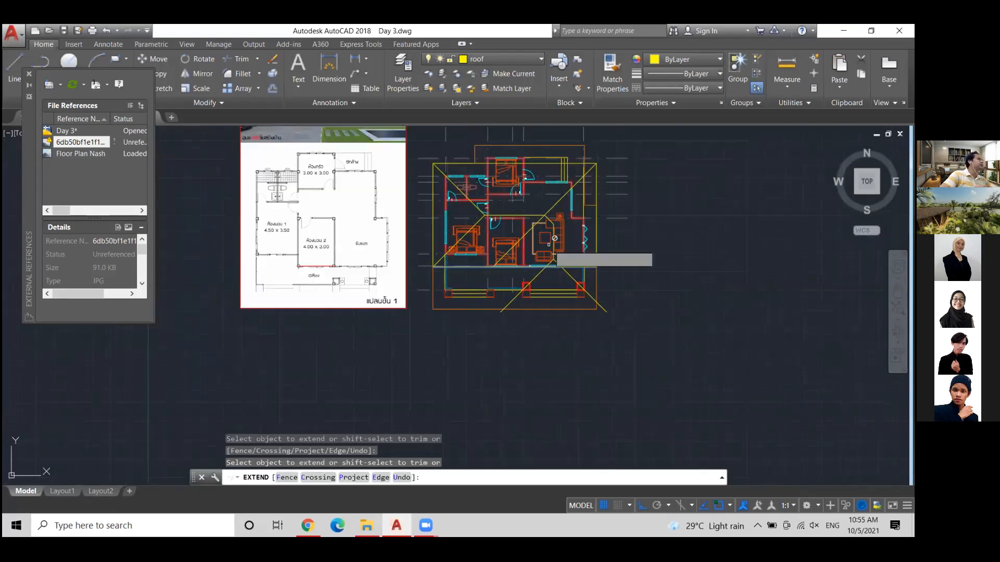
scroll(554, 238, up, 3)
scroll(566, 261, up, 2)
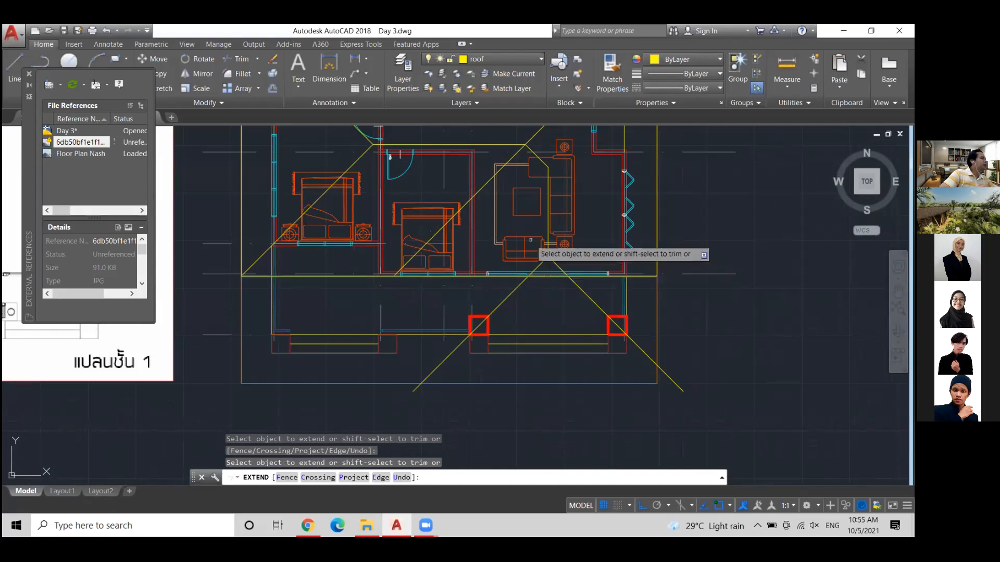
middle_drag(530, 238, 534, 255)
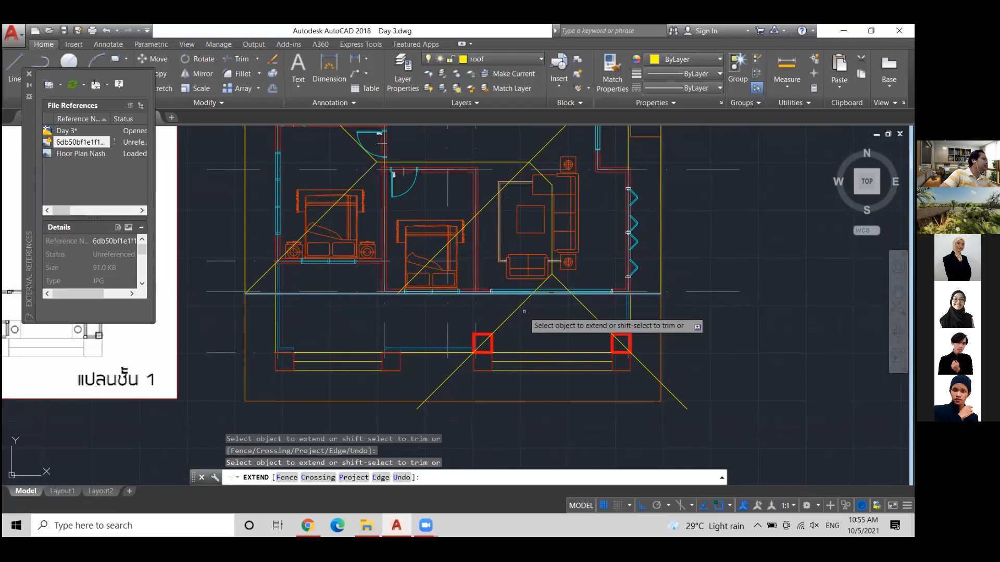
key(Escape)
key(Escape)
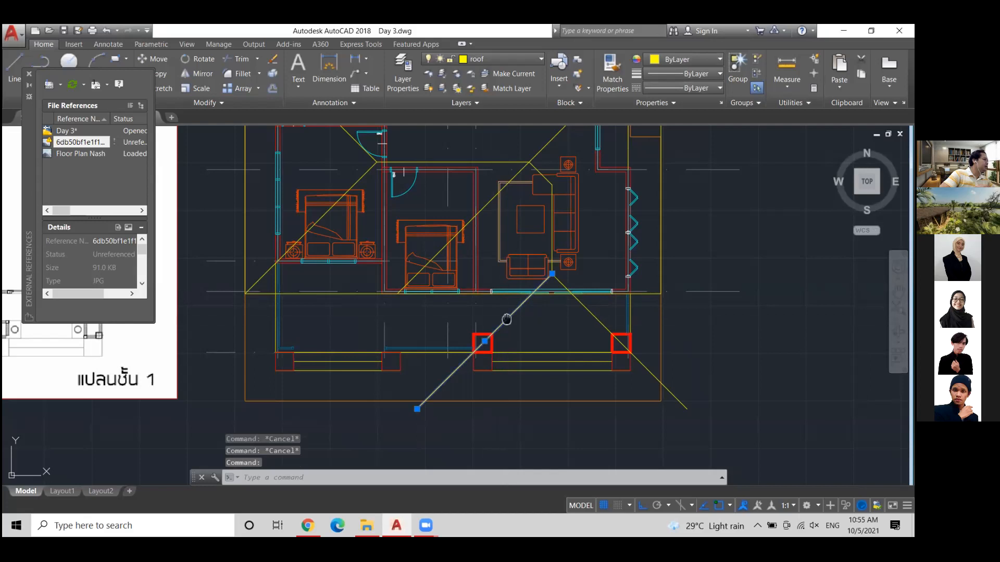
Copy the porch roof's left hip straight up from its midpoint at the column to the wall corner at the main front eave.
middle_drag(506, 319, 498, 309)
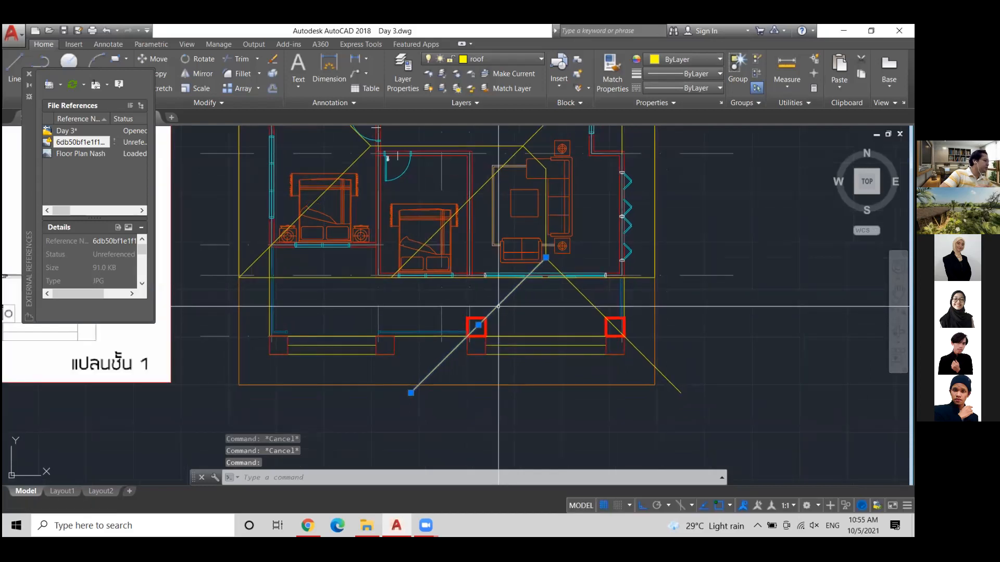
text(o)
key(Return)
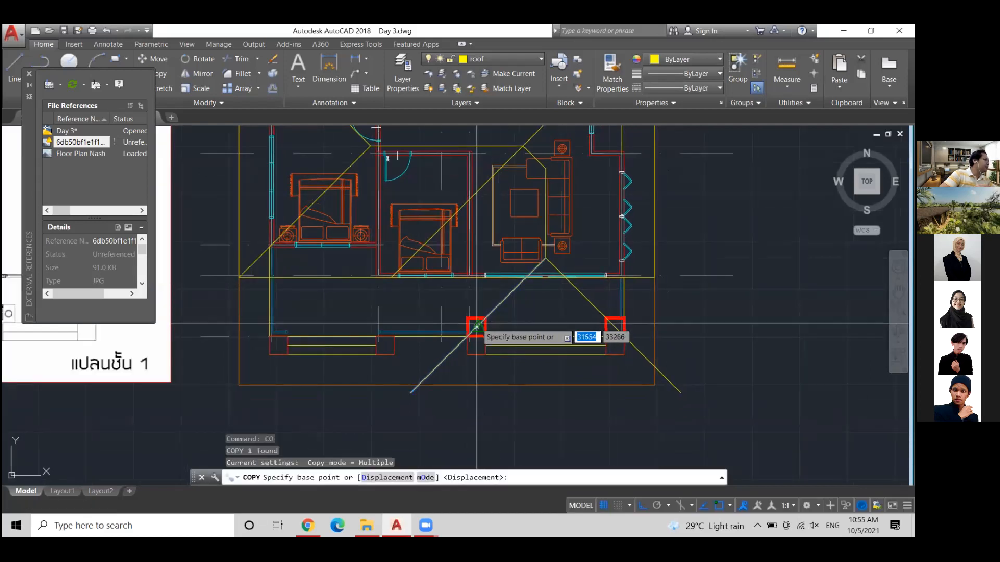
scroll(477, 325, up, 4)
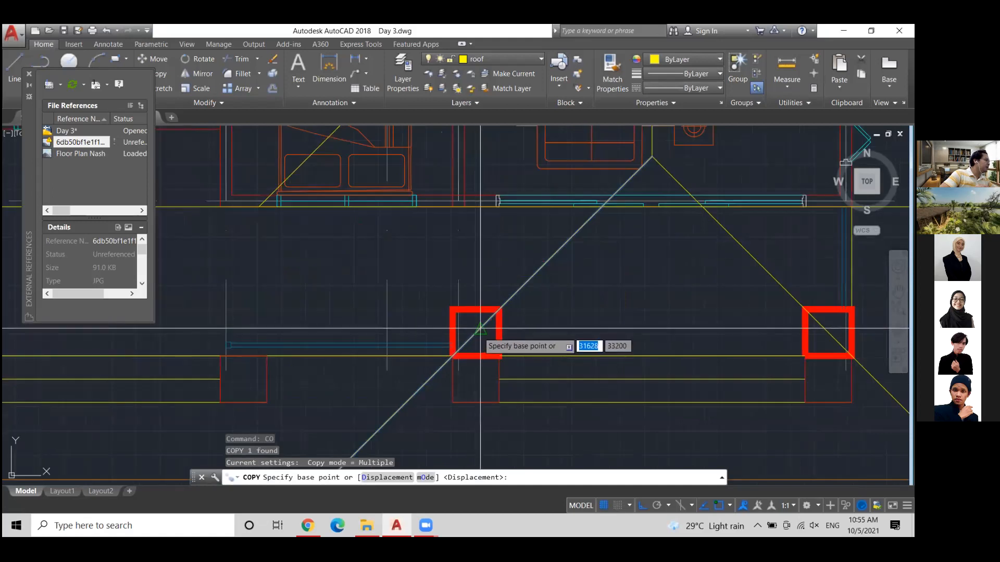
click(480, 329)
scroll(458, 223, up, 5)
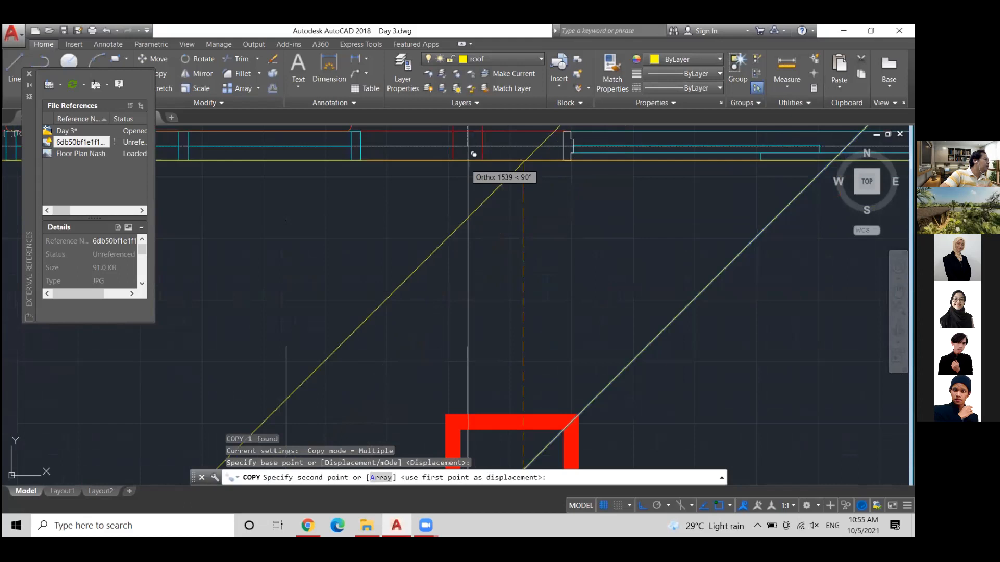
click(473, 139)
scroll(500, 235, down, 8)
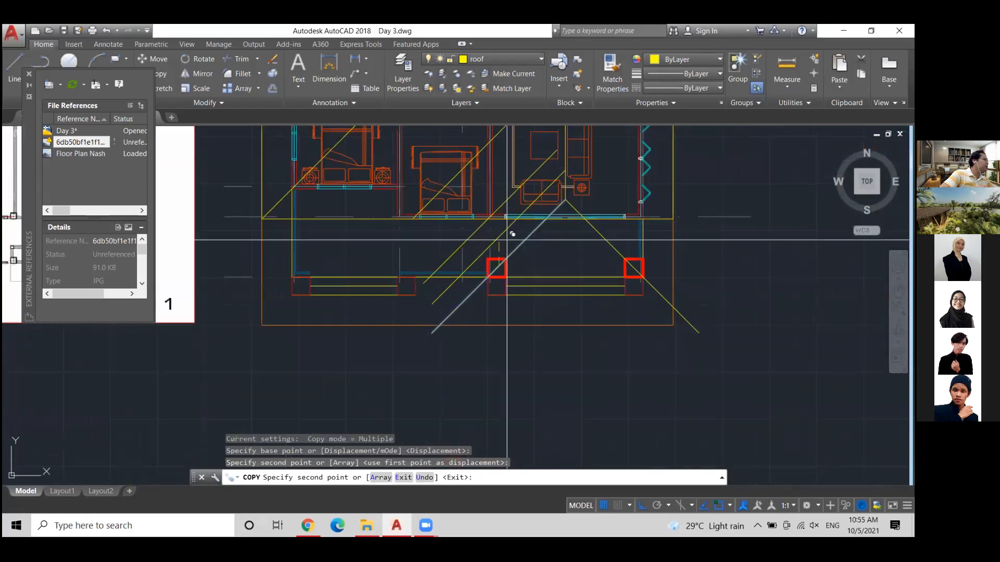
scroll(498, 257, up, 3)
scroll(498, 227, up, 4)
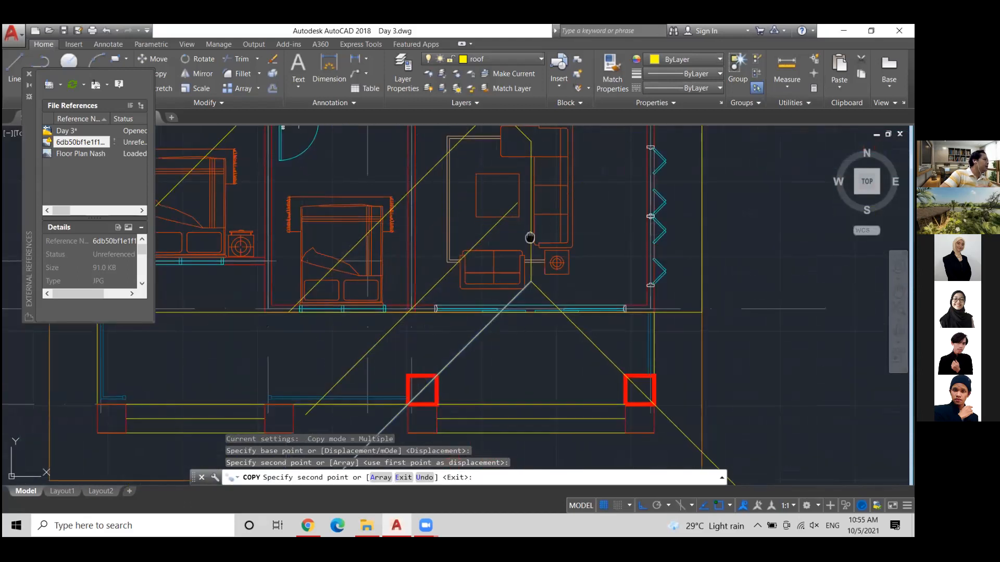
middle_drag(530, 237, 515, 286)
scroll(518, 285, down, 2)
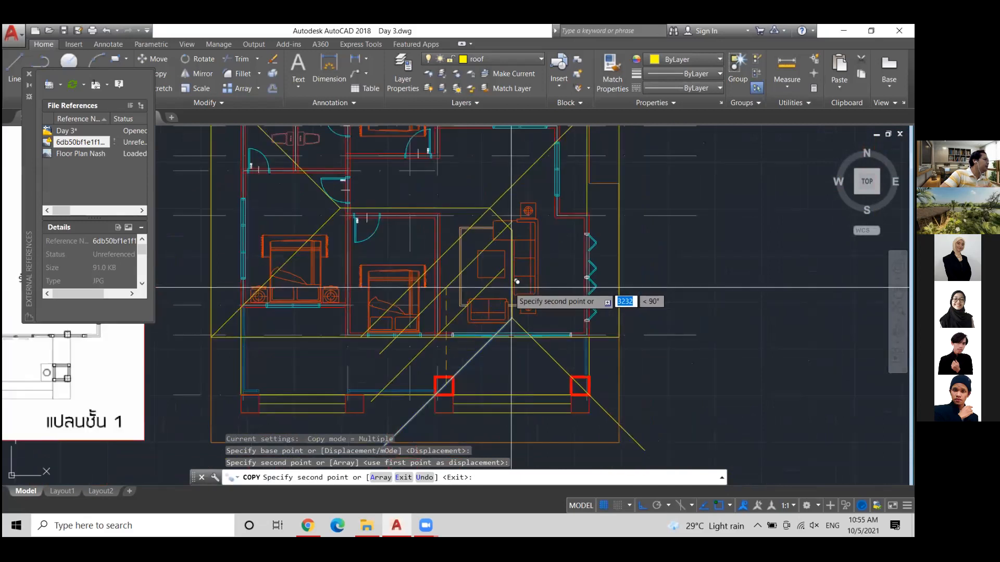
key(Escape)
Move the copied diagonal line by its upper end onto the upper end of the porch ridge.
mouse_move(555, 300)
middle_down()
mouse_move(554, 245)
mouse_move(553, 256)
middle_up()
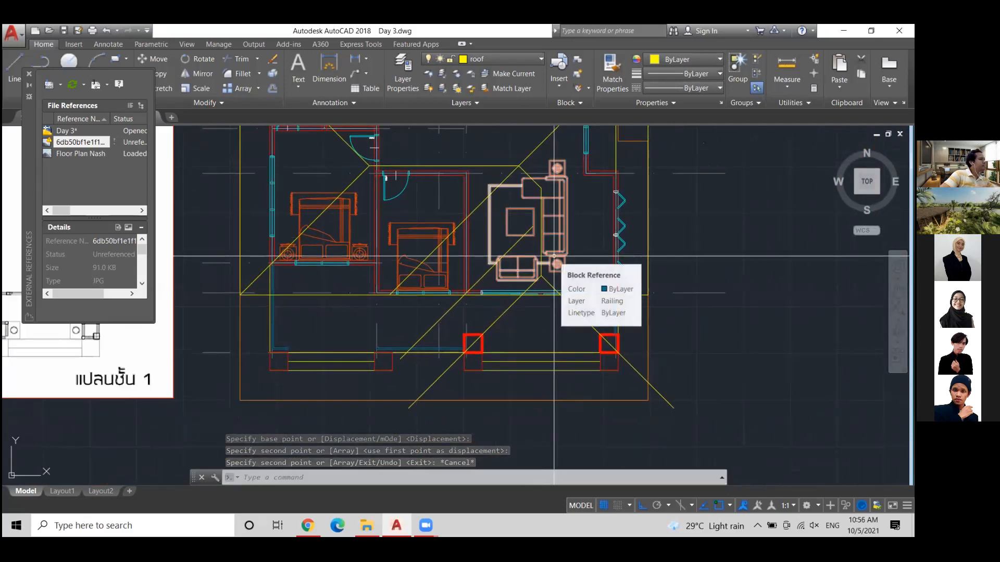
scroll(535, 231, up, 2)
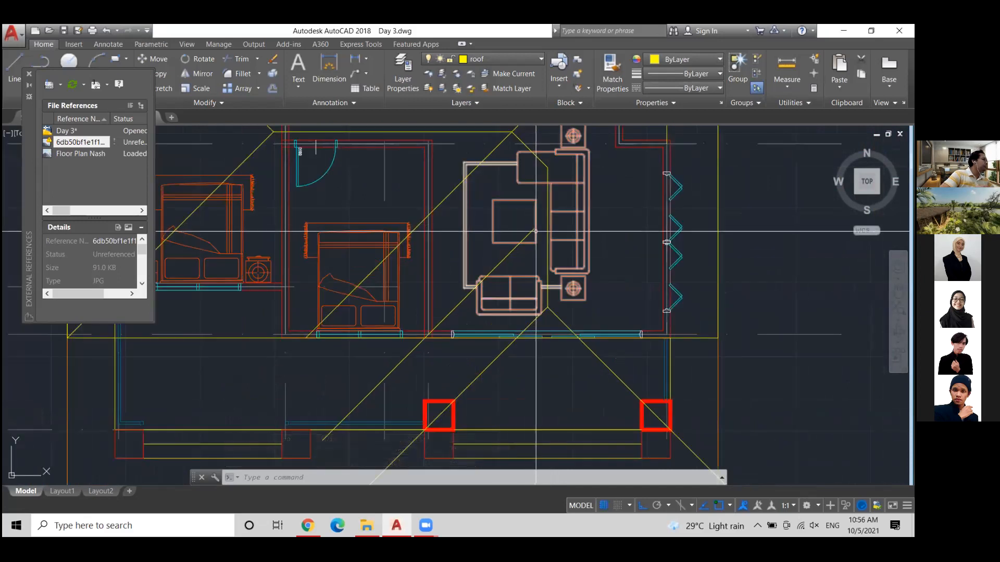
click(512, 250)
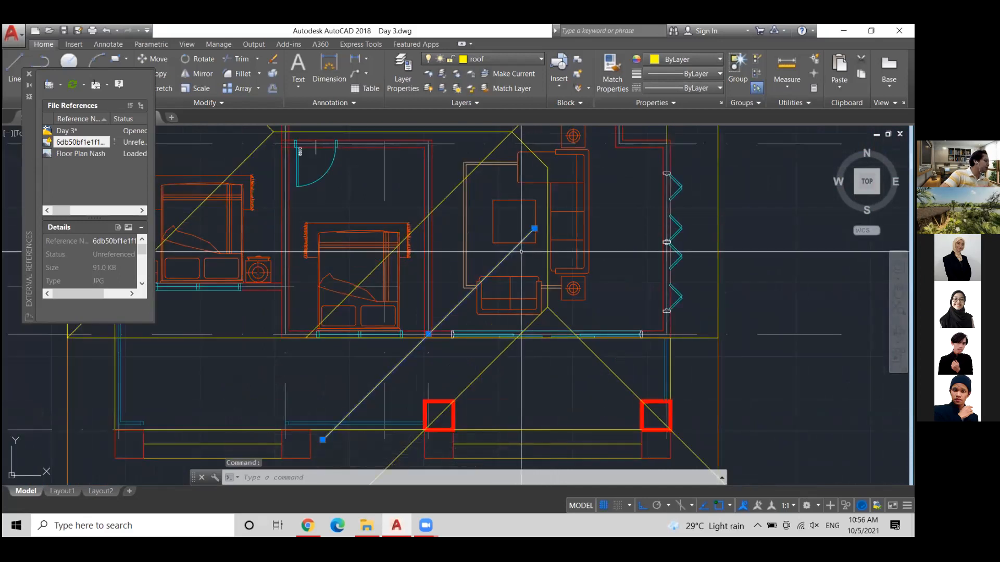
middle_drag(512, 250, 504, 272)
text(m)
key(Return)
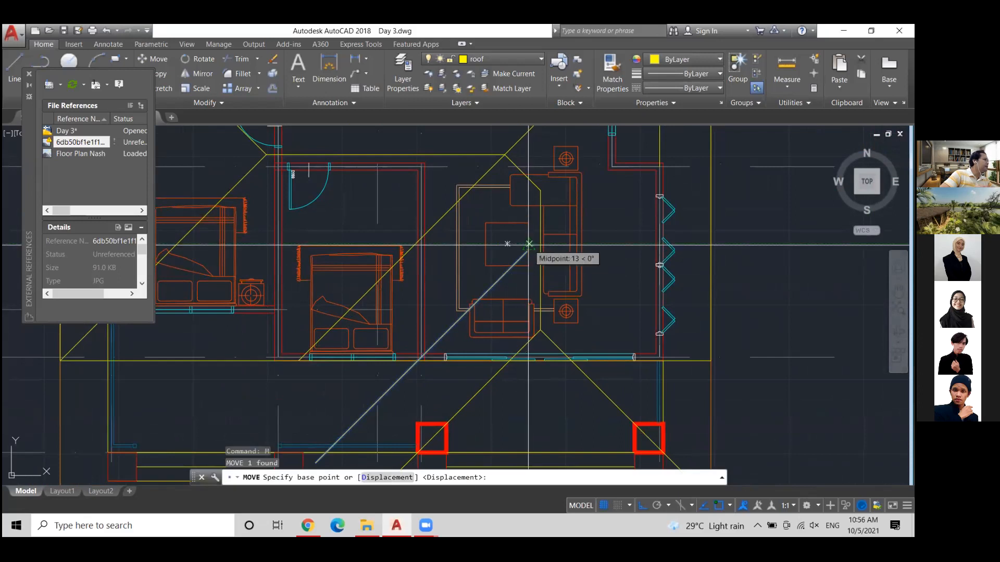
click(528, 244)
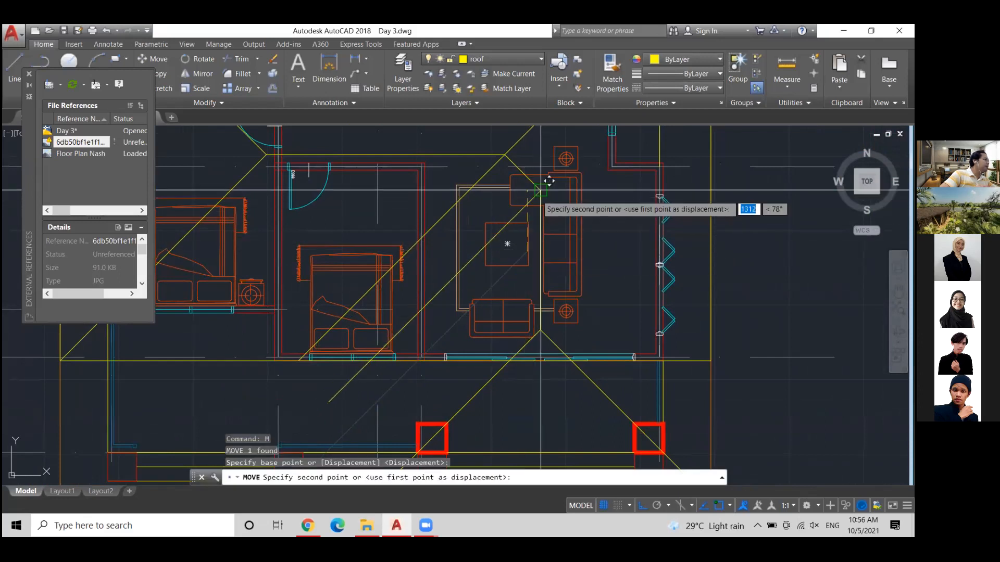
click(541, 191)
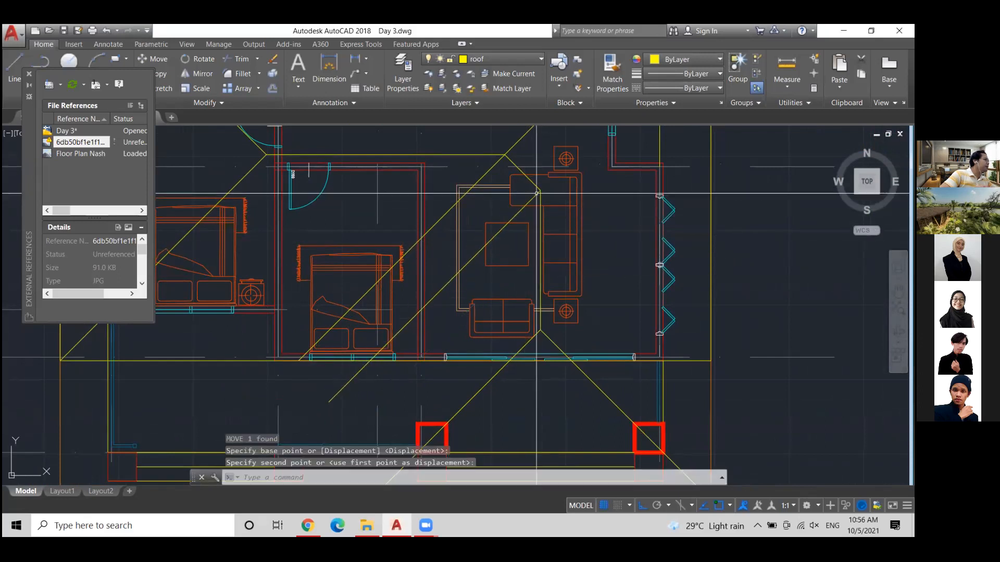
Examine the hip, ridge and valley lines where the porch roof meets the main roof.
scroll(541, 208, down, 5)
scroll(542, 208, up, 3)
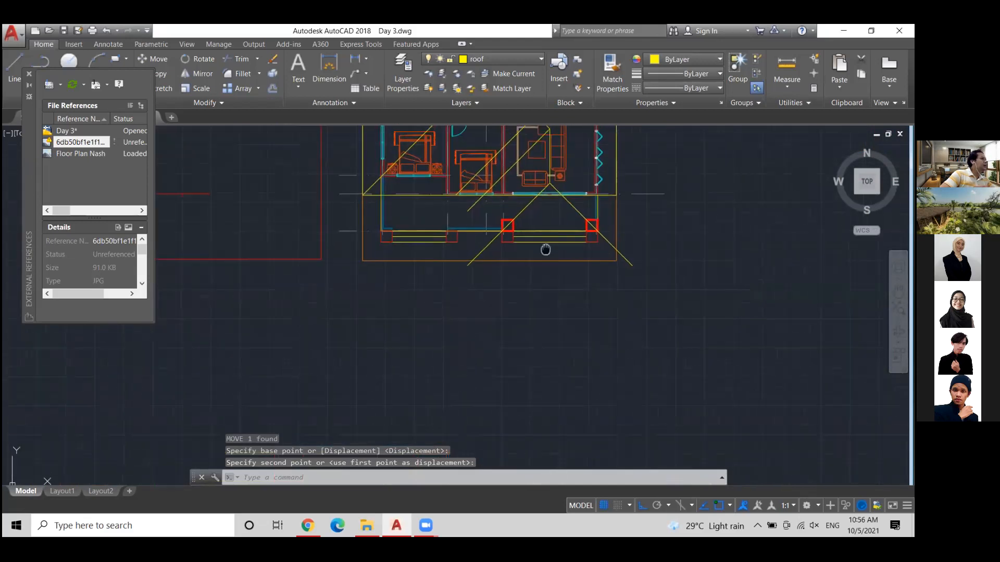
middle_drag(544, 248, 573, 314)
scroll(530, 251, down, 2)
scroll(532, 216, up, 2)
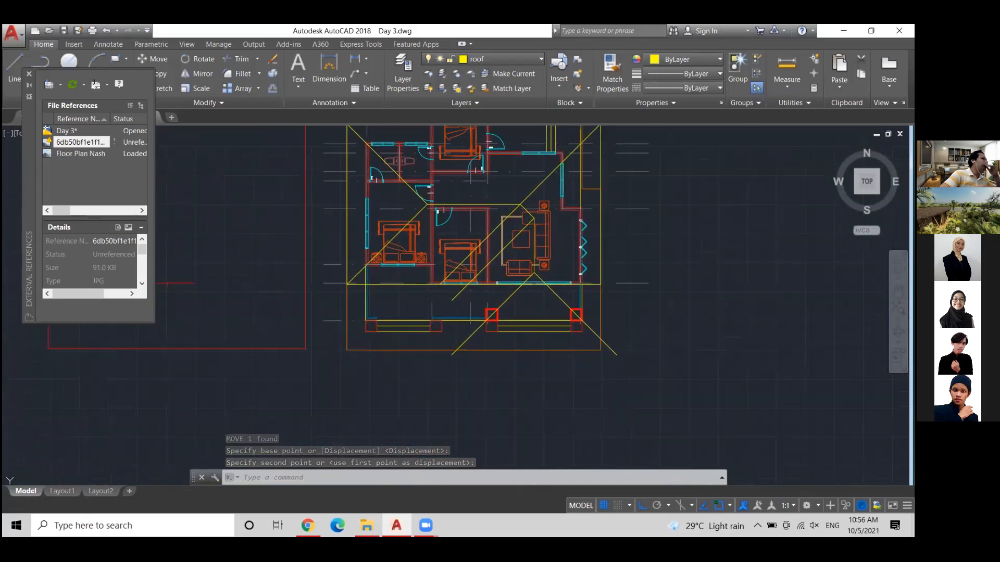
scroll(532, 216, up, 2)
scroll(537, 235, down, 3)
scroll(544, 255, up, 3)
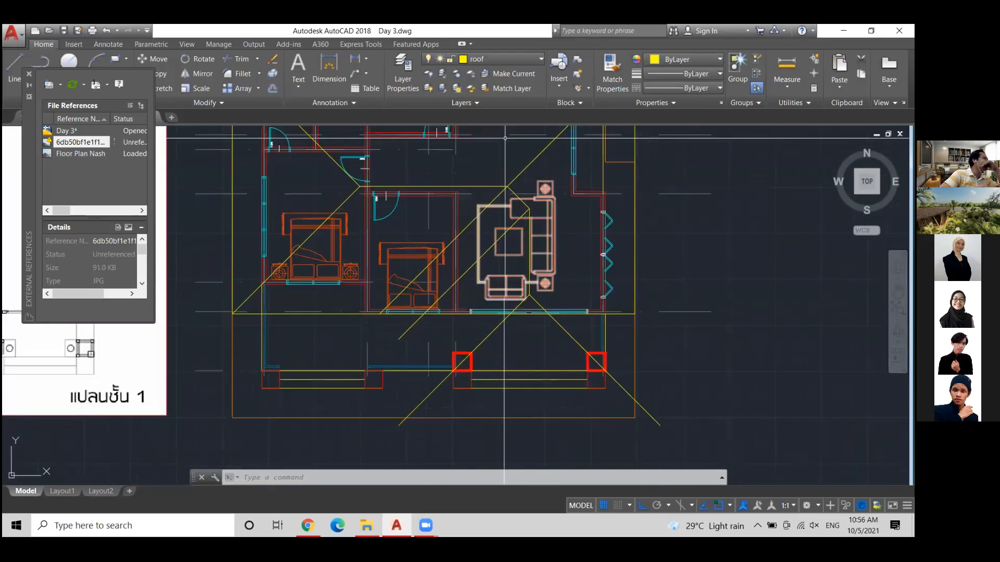
mouse_move(507, 275)
middle_down()
mouse_move(509, 223)
mouse_move(480, 287)
middle_up()
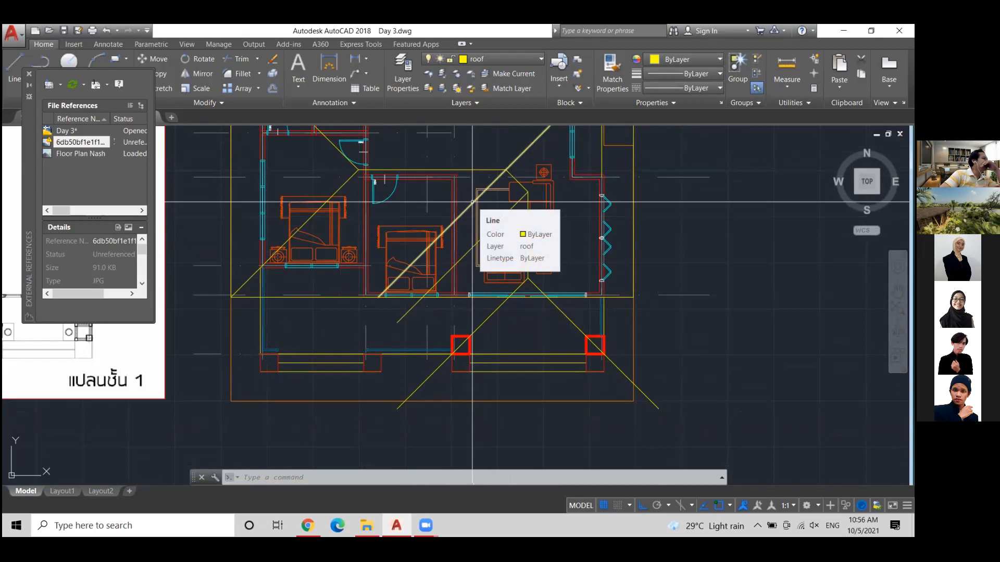
mouse_move(475, 195)
middle_down()
mouse_move(469, 224)
mouse_move(499, 204)
middle_up()
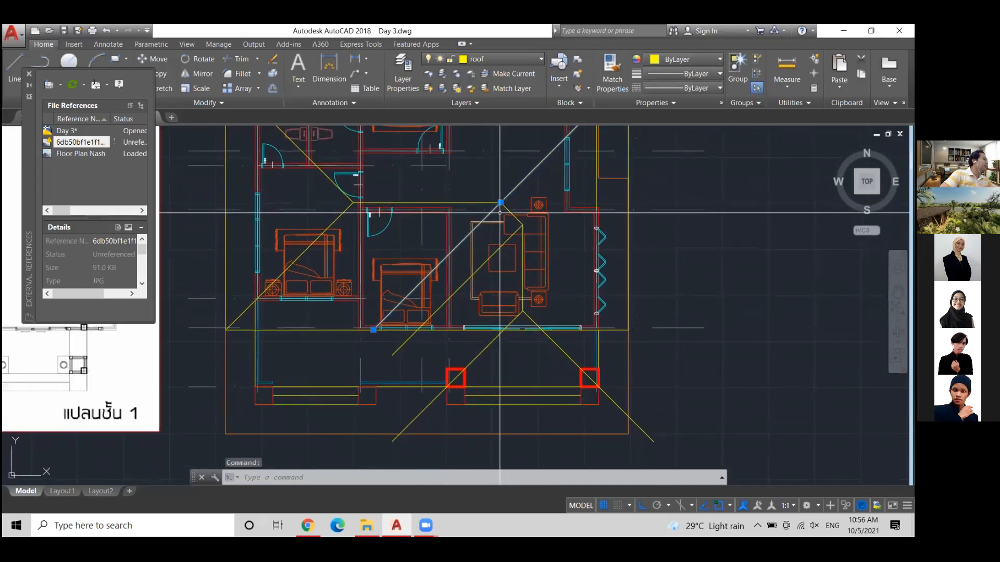
key(Escape)
key(Escape)
key(Escape)
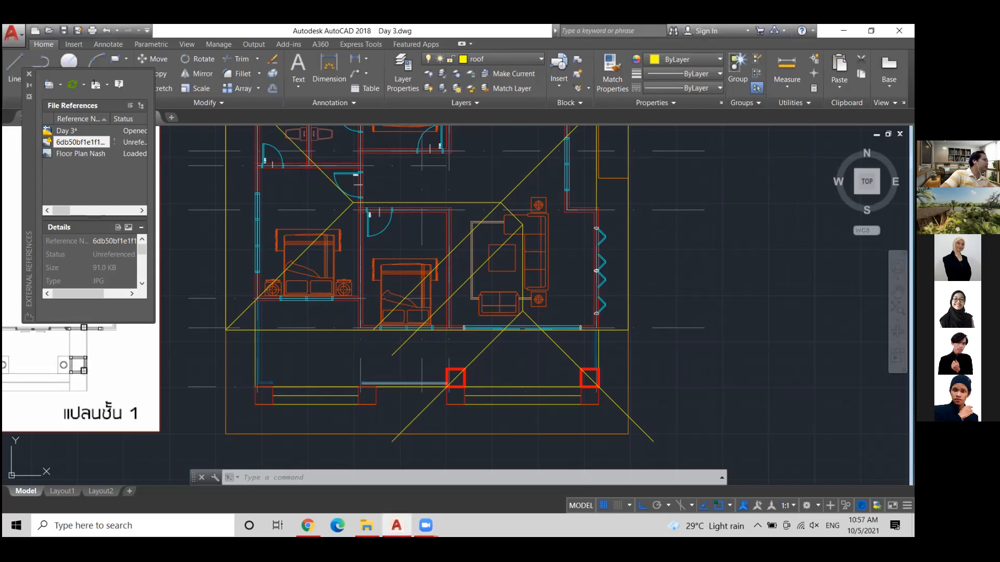
key(Escape)
key(Escape)
Copy the main roof's extended upper-right hip so that it passes through the wall corner between the left and middle bedrooms.
click(432, 270)
middle_drag(444, 283, 445, 327)
text(c)
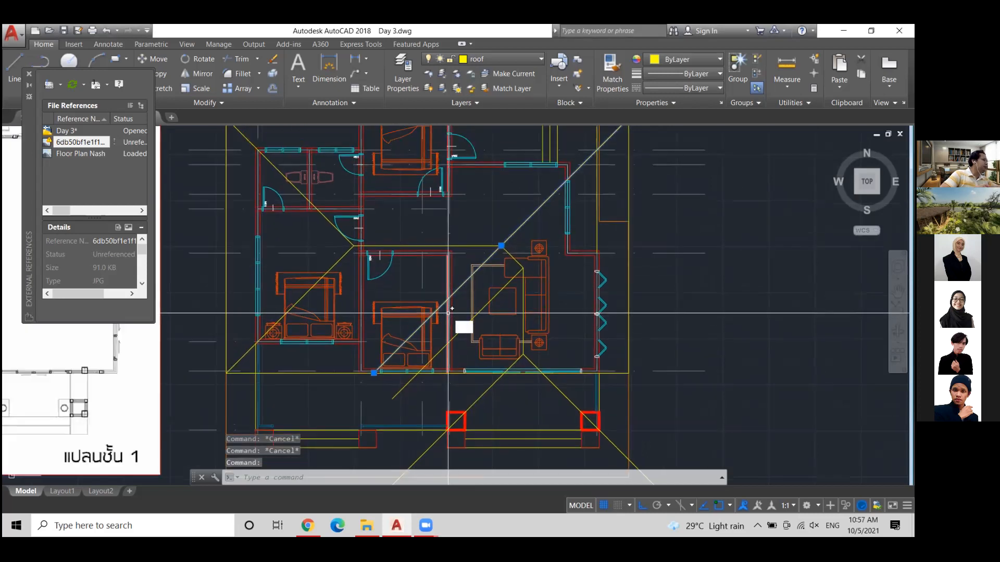
key(Return)
click(458, 288)
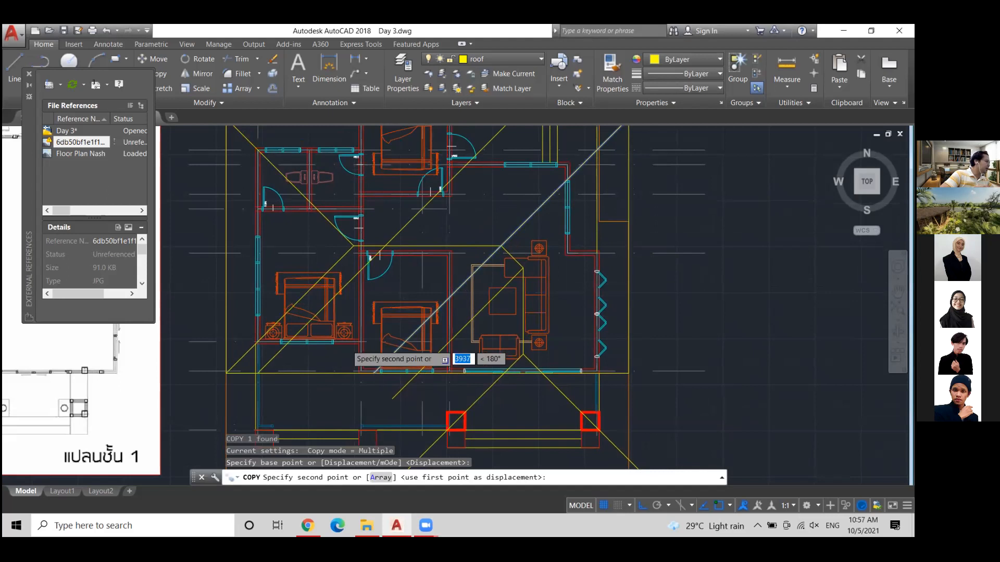
scroll(346, 339, up, 5)
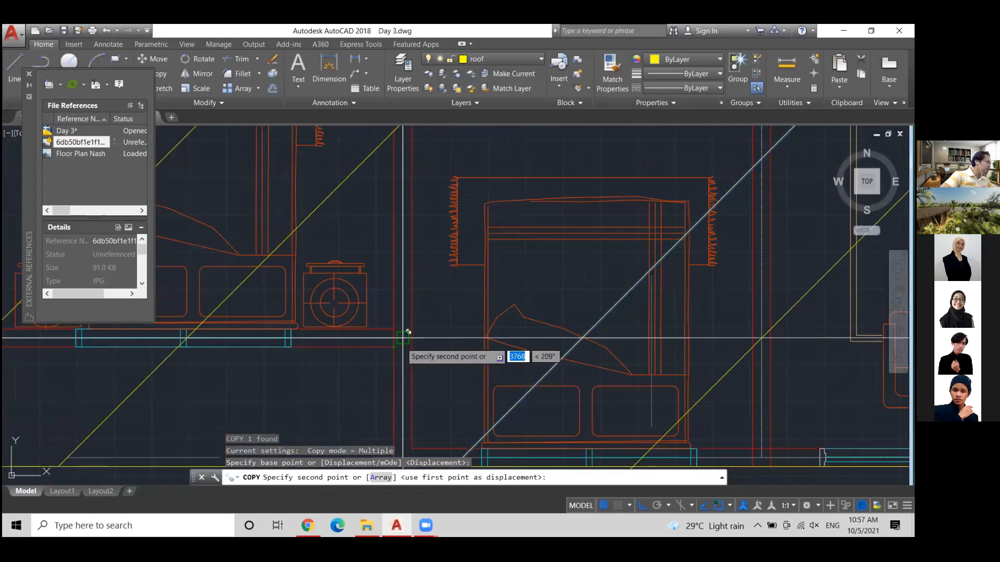
scroll(406, 338, down, 5)
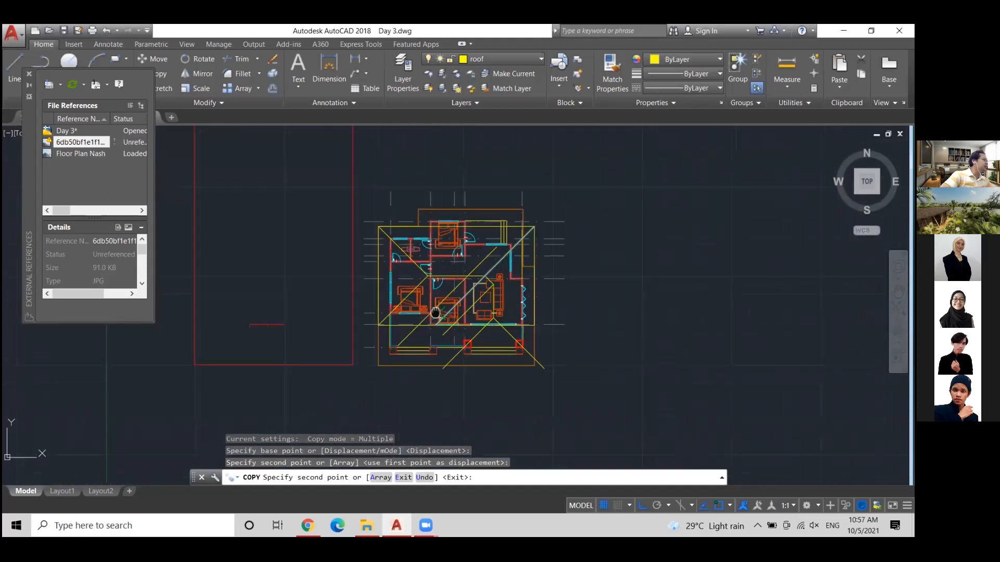
scroll(438, 358, up, 2)
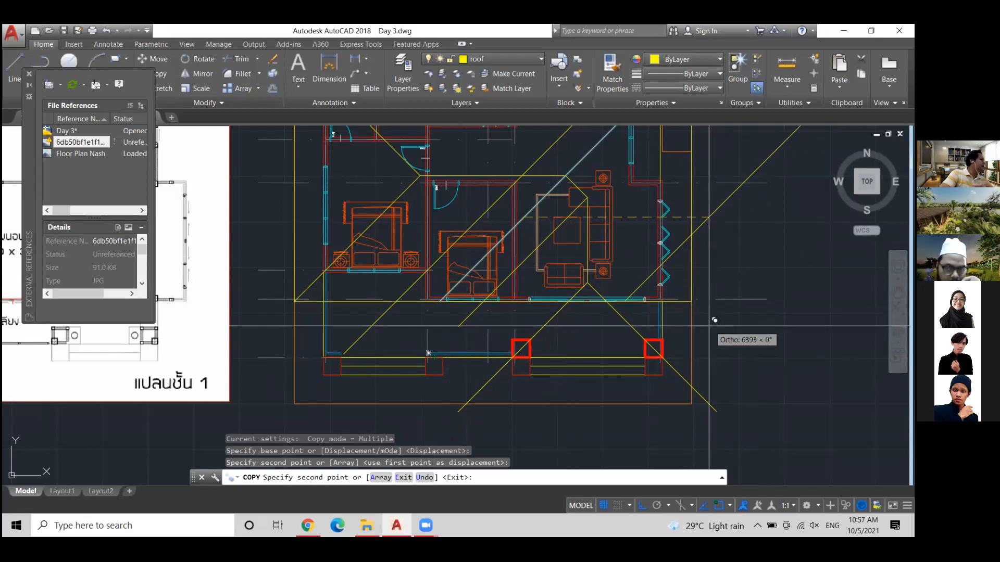
key(Escape)
Turn off the Apron layer that holds the orange outline around the house.
scroll(693, 297, down, 4)
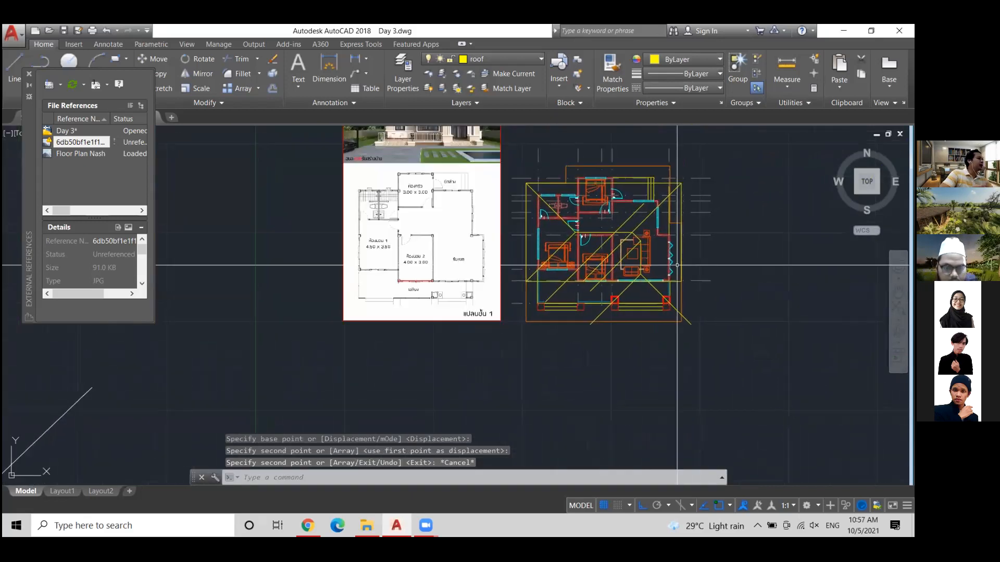
scroll(677, 266, up, 2)
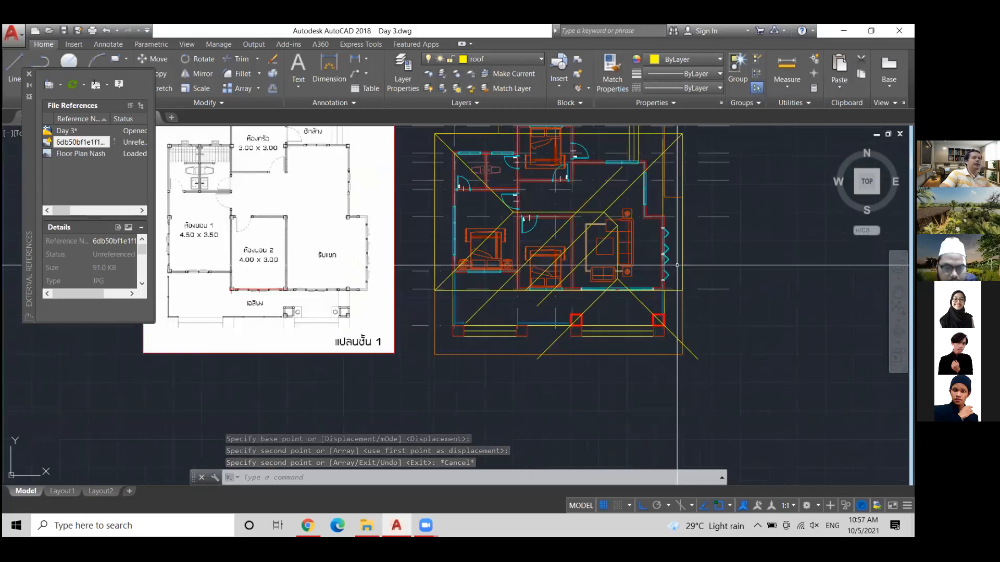
scroll(709, 340, up, 2)
click(685, 328)
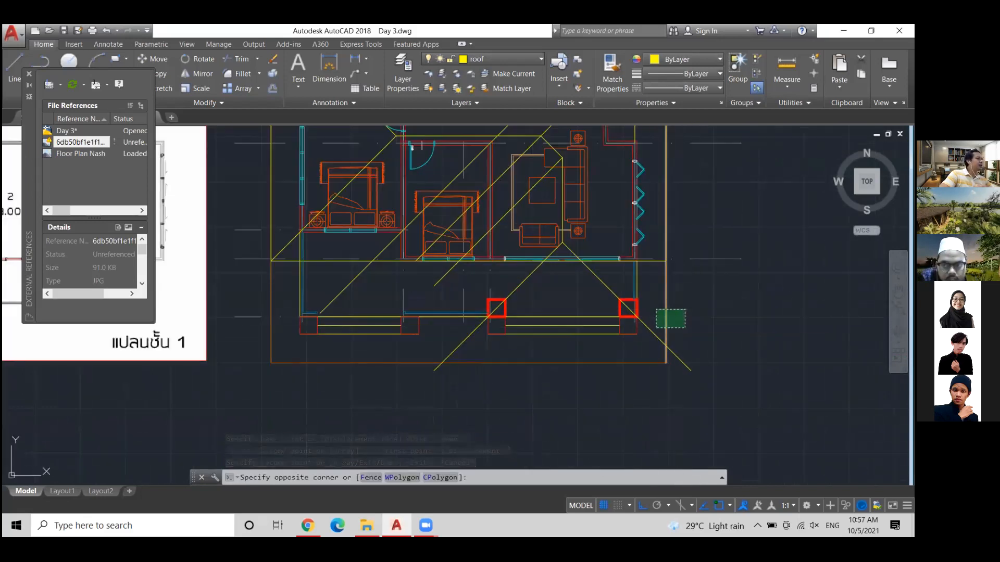
key(Escape)
key(Escape)
click(621, 378)
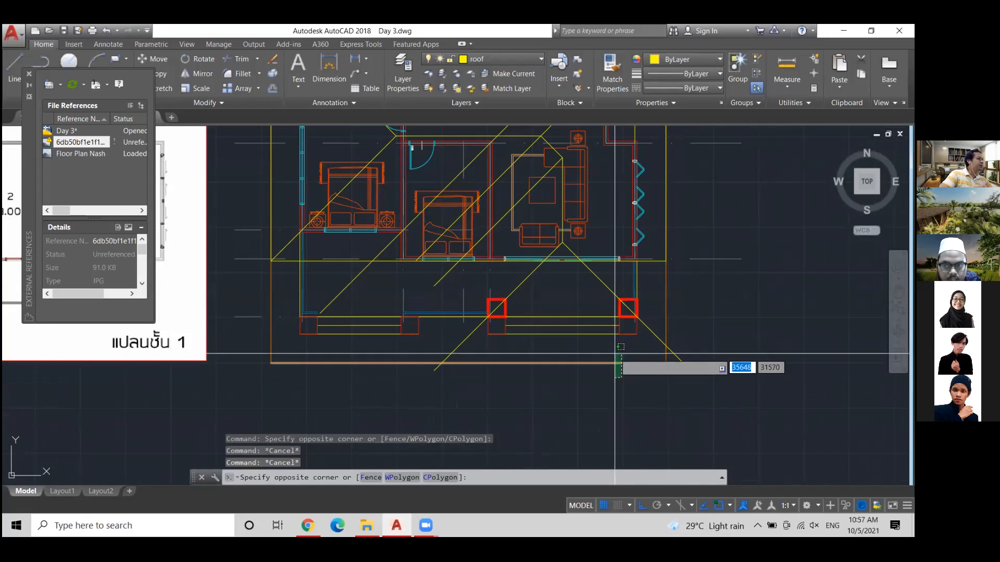
click(615, 354)
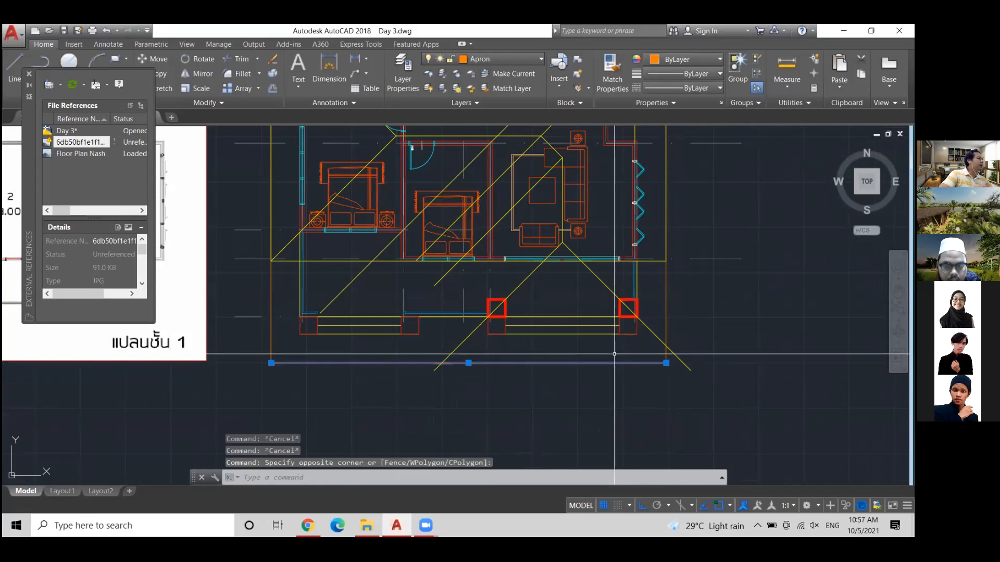
click(507, 59)
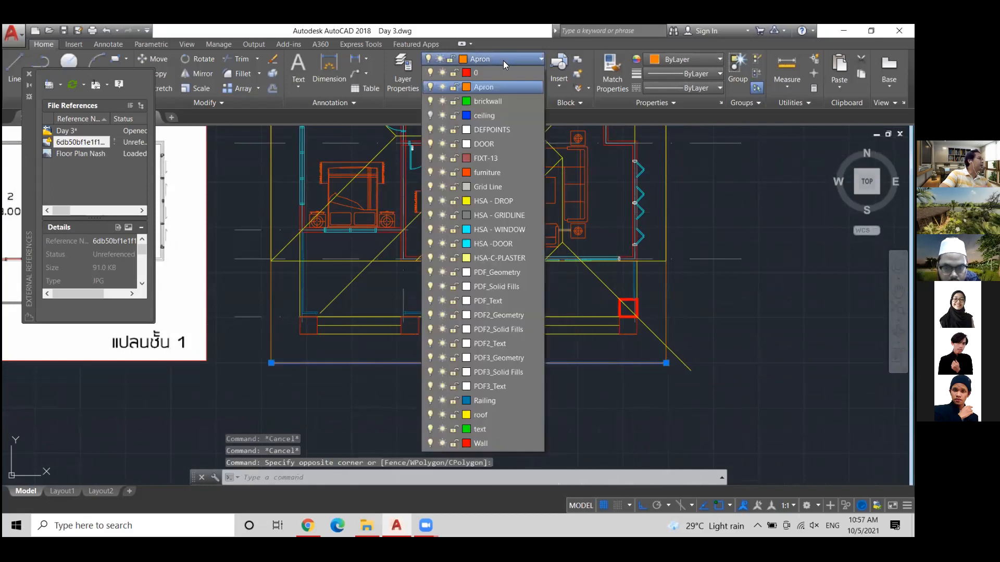
click(430, 87)
Examine the diagonal roof lines across the bedrooms and porch with the apron hidden.
scroll(679, 299, down, 5)
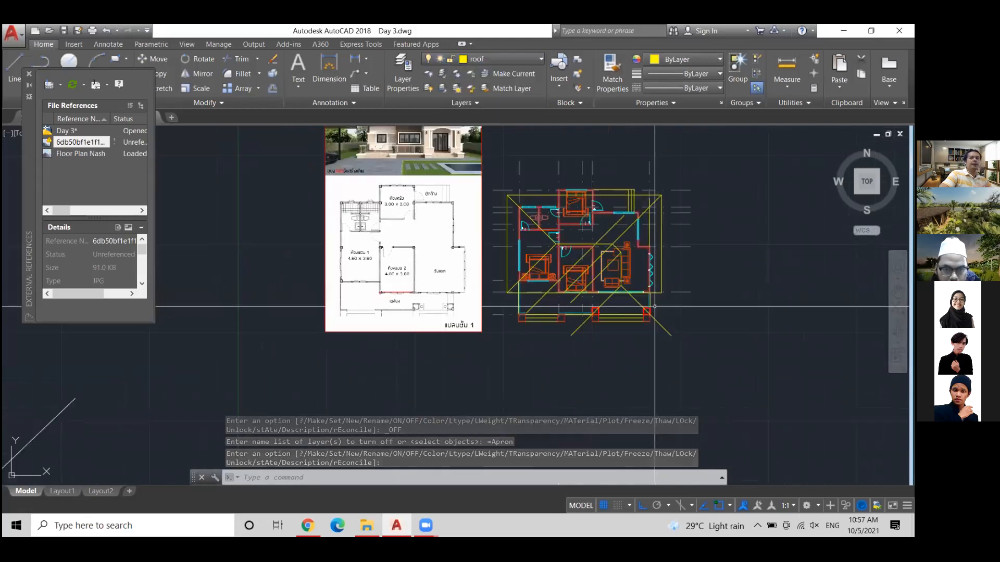
scroll(572, 280, up, 4)
scroll(495, 248, down, 4)
scroll(496, 248, up, 2)
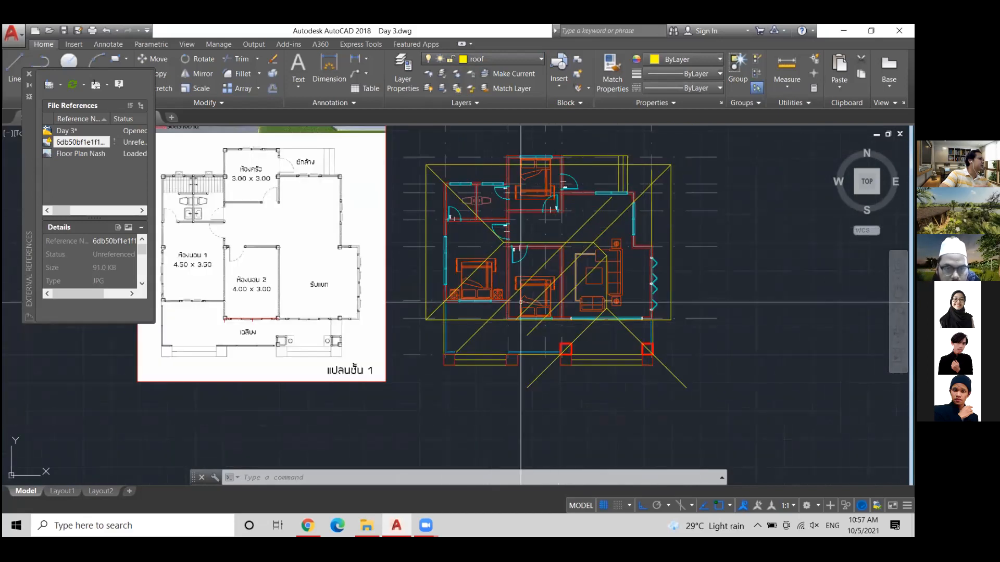
scroll(546, 298, up, 2)
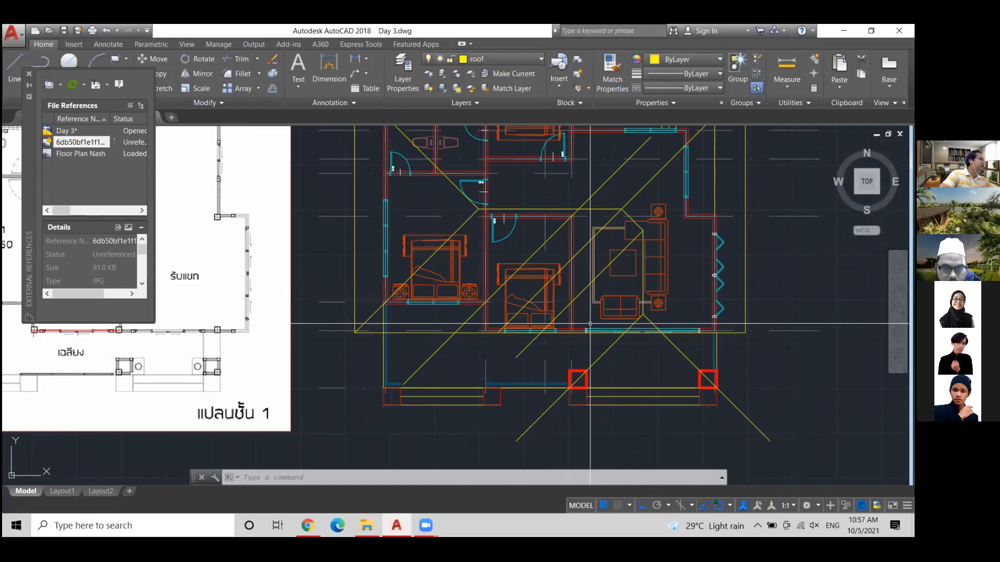
mouse_move(525, 310)
middle_down()
mouse_move(542, 286)
mouse_move(492, 317)
middle_up()
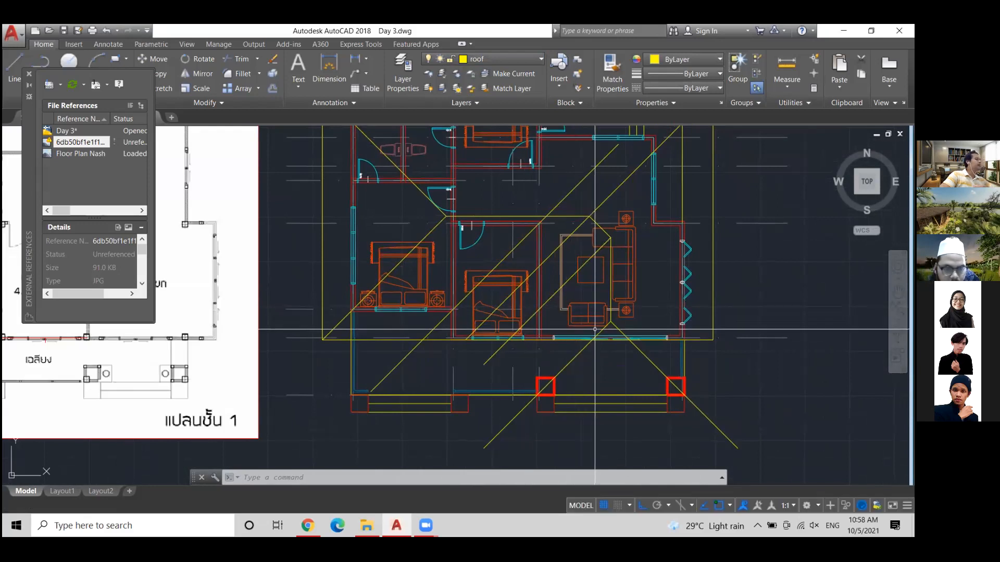
middle_drag(584, 325, 580, 344)
scroll(583, 246, up, 4)
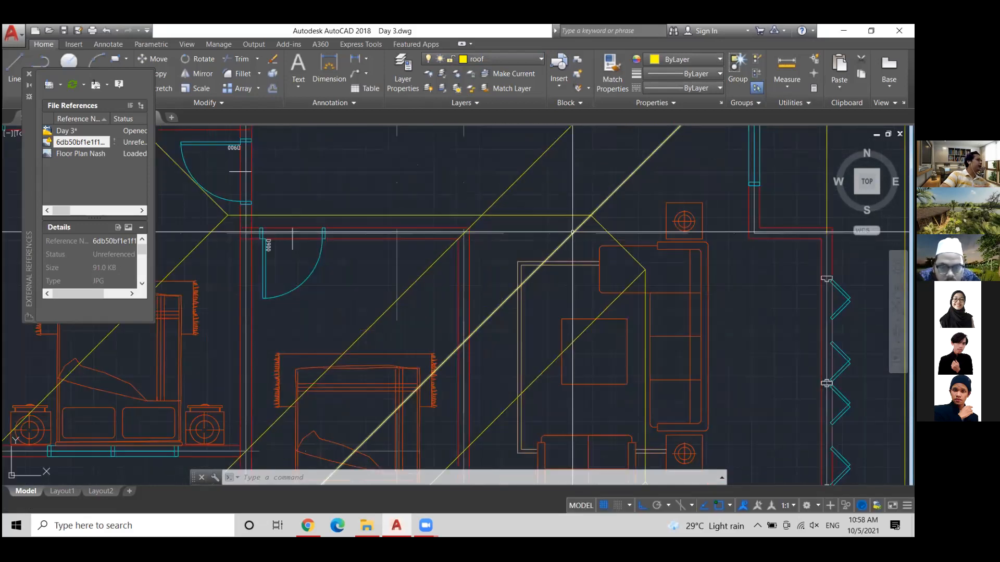
Trim the main roof's upper-right hip where it extends past the right end of the ridge, using the ridge as cutting edge.
key(Escape)
key(Escape)
text(tr)
key(space)
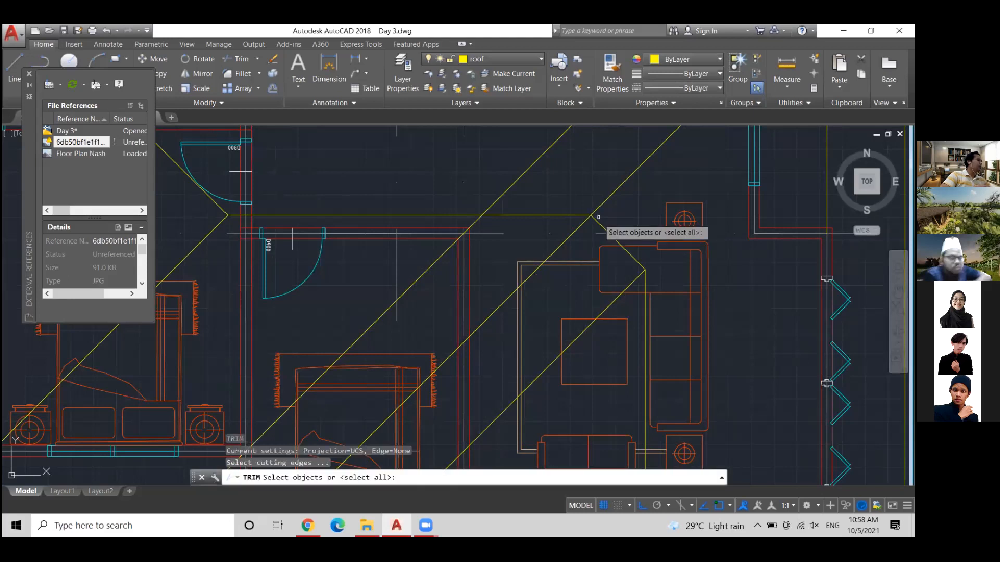
click(608, 212)
click(576, 217)
key(space)
click(580, 230)
click(580, 230)
scroll(578, 239, down, 4)
middle_drag(569, 249, 580, 231)
key(Escape)
key(Escape)
middle_drag(504, 307, 559, 278)
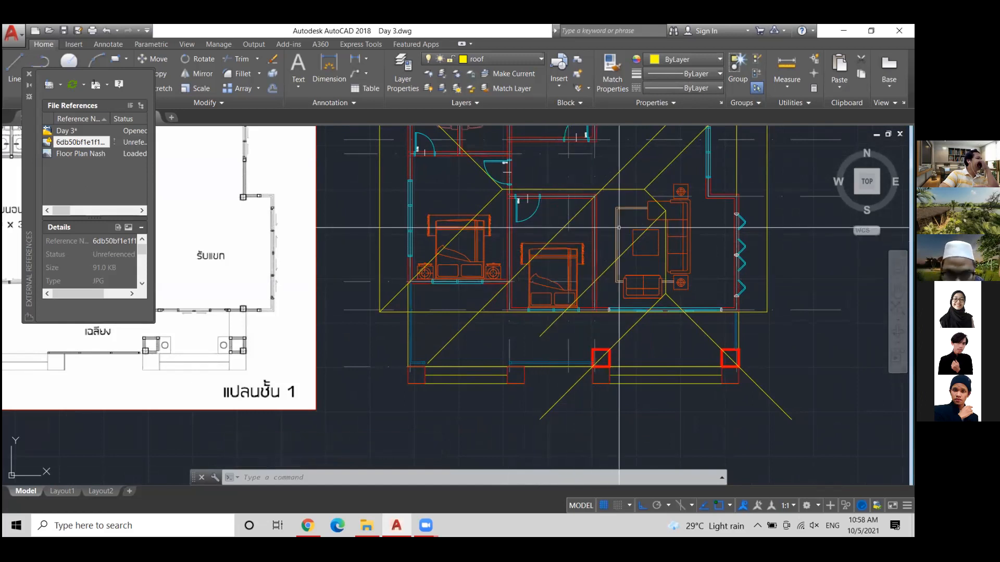
Delete the copied diagonal hip line passing through the wall corner between the left and middle bedrooms.
scroll(620, 229, up, 1)
scroll(625, 236, down, 1)
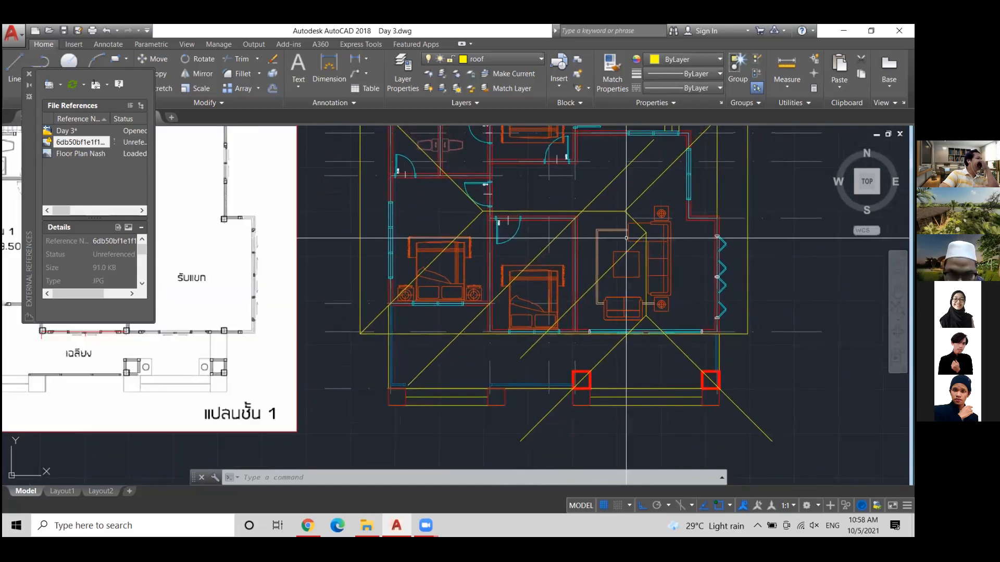
middle_drag(626, 238, 619, 204)
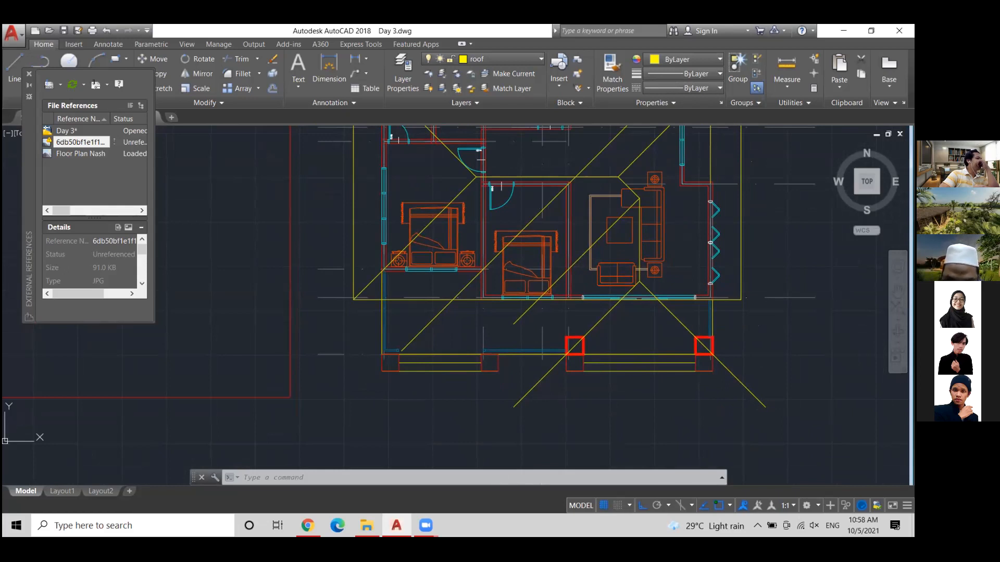
scroll(494, 261, up, 2)
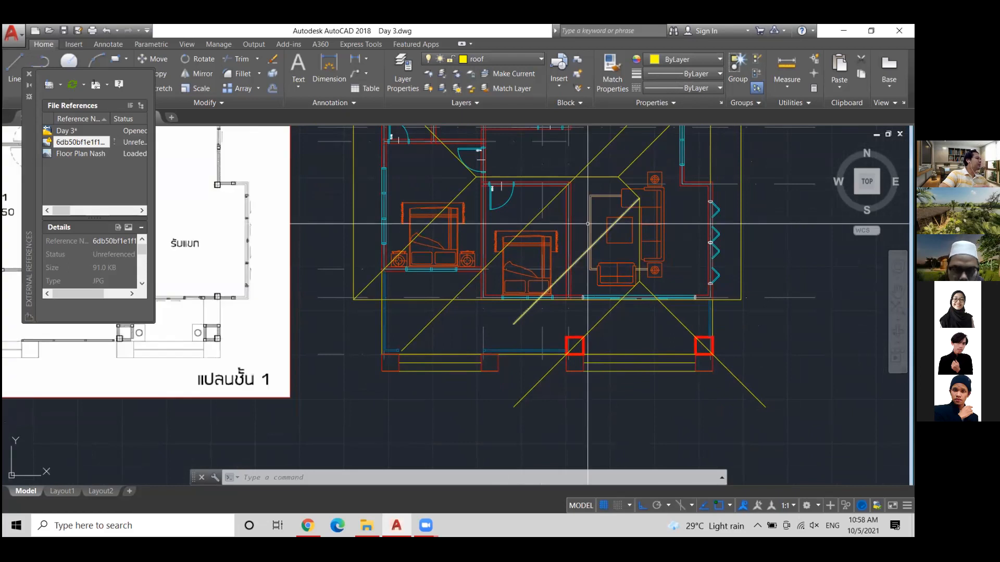
click(494, 261)
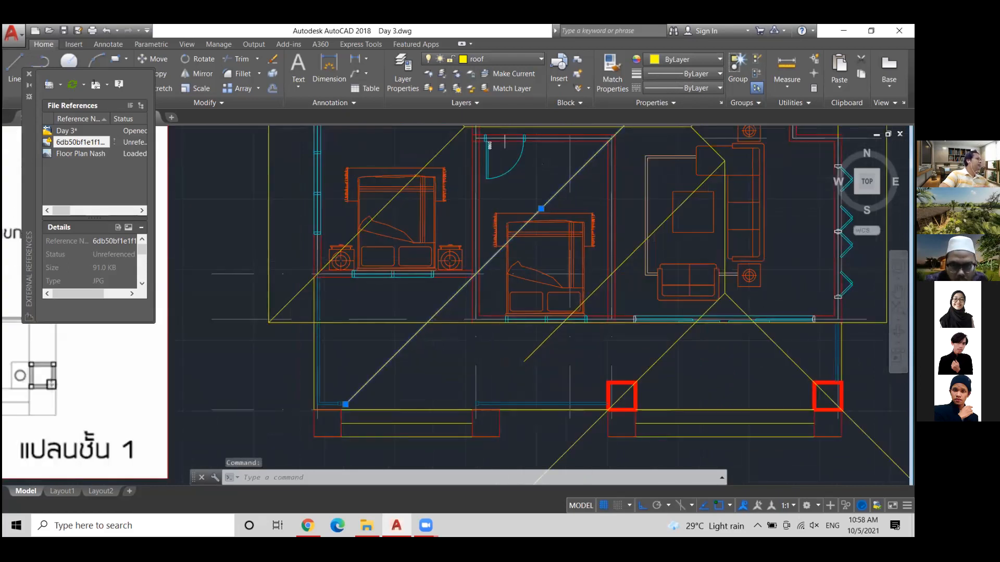
scroll(494, 261, down, 4)
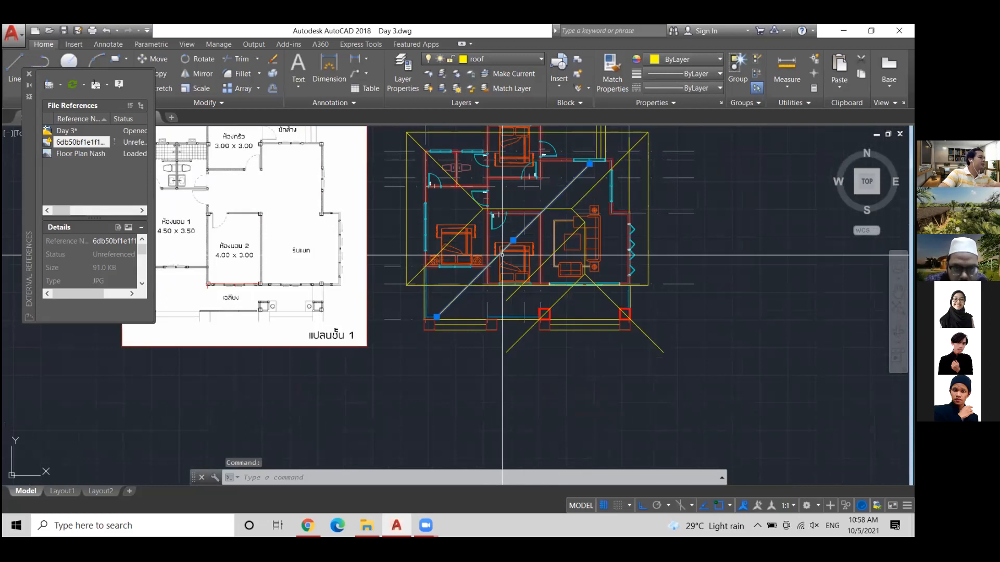
key(Delete)
Examine the main roof's front eave and the porch roof lines along the front of the house.
middle_drag(500, 301, 513, 277)
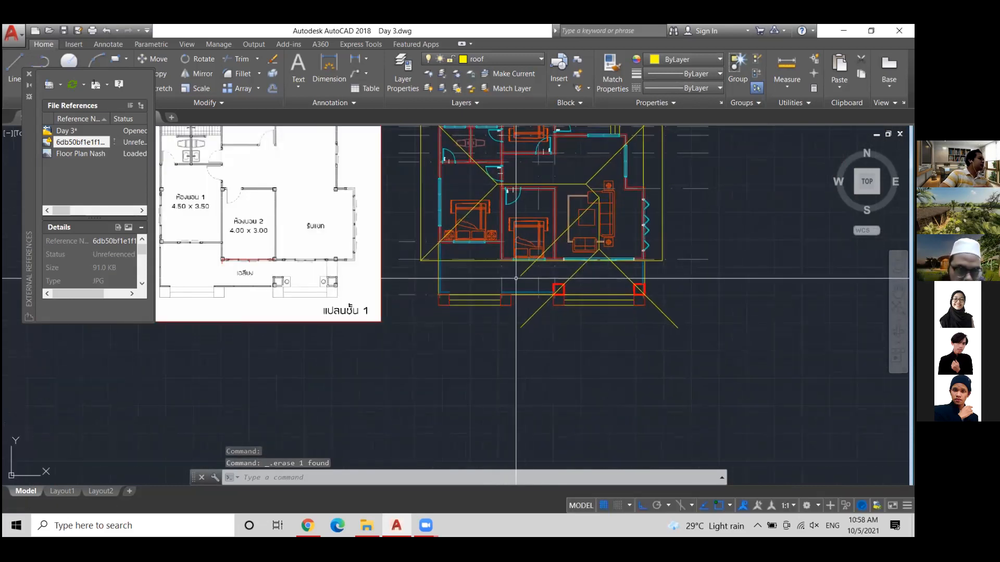
scroll(515, 279, up, 2)
mouse_move(519, 255)
middle_down()
mouse_move(515, 311)
mouse_move(513, 297)
middle_up()
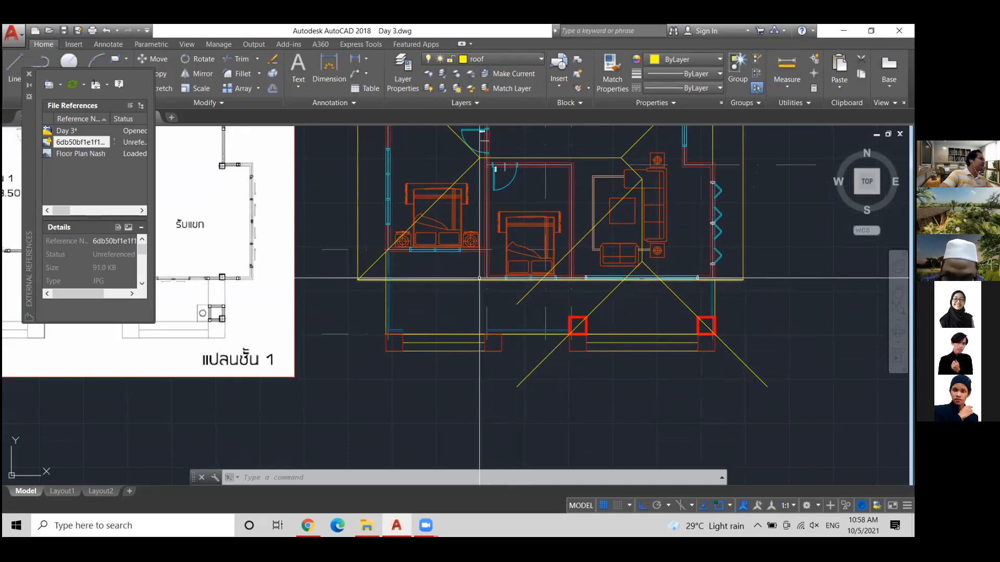
scroll(479, 279, up, 2)
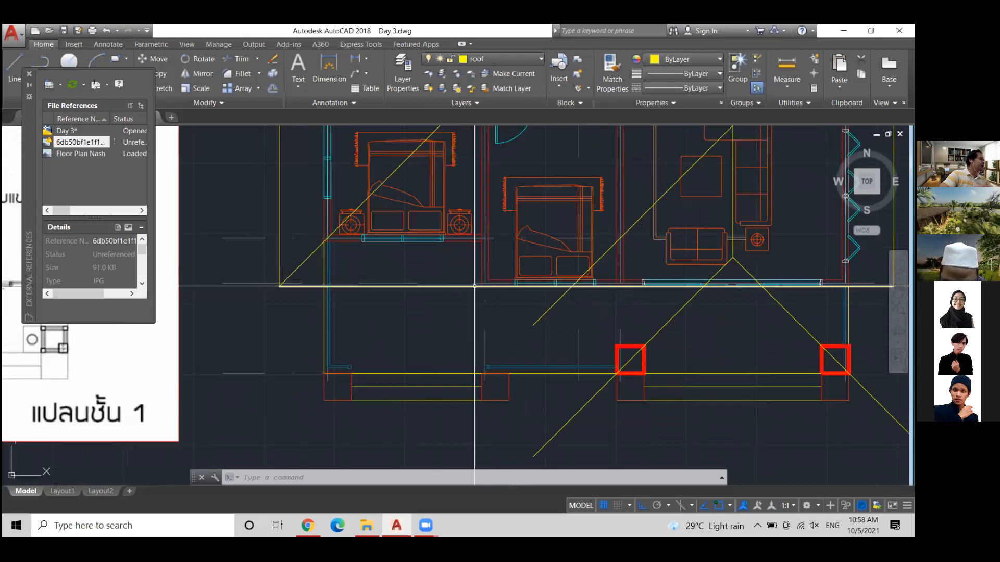
scroll(476, 284, down, 2)
scroll(476, 285, down, 2)
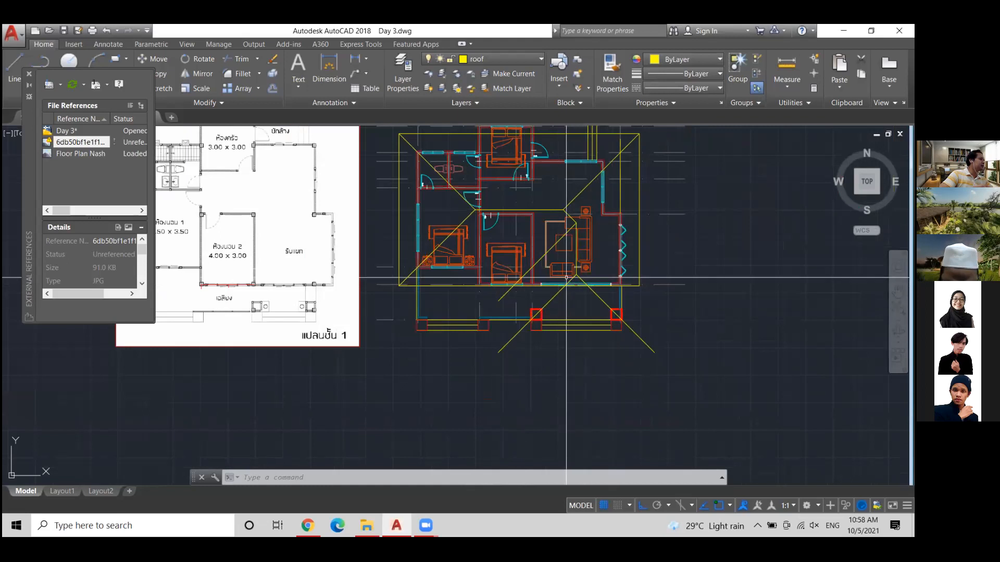
middle_drag(559, 279, 571, 317)
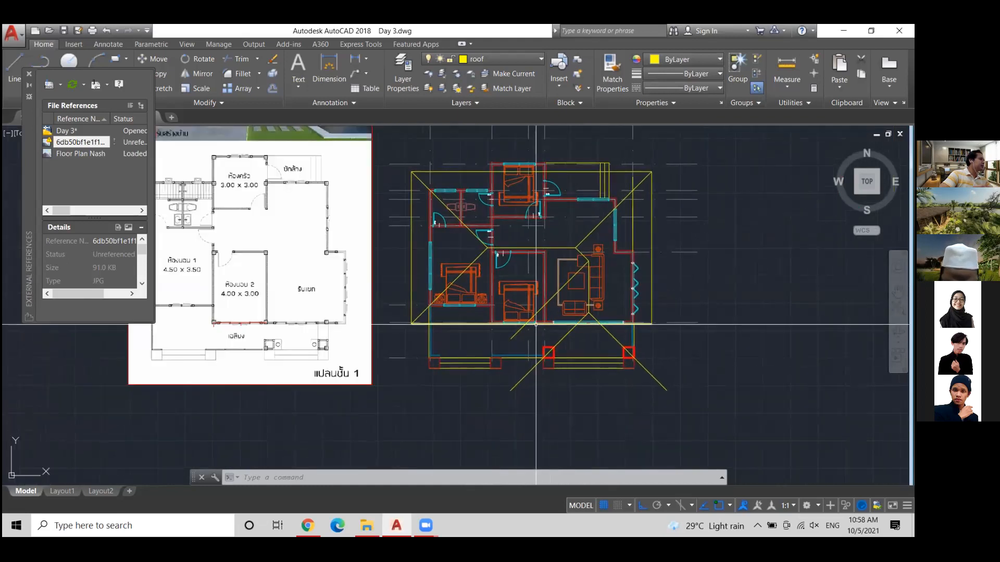
scroll(527, 336, up, 4)
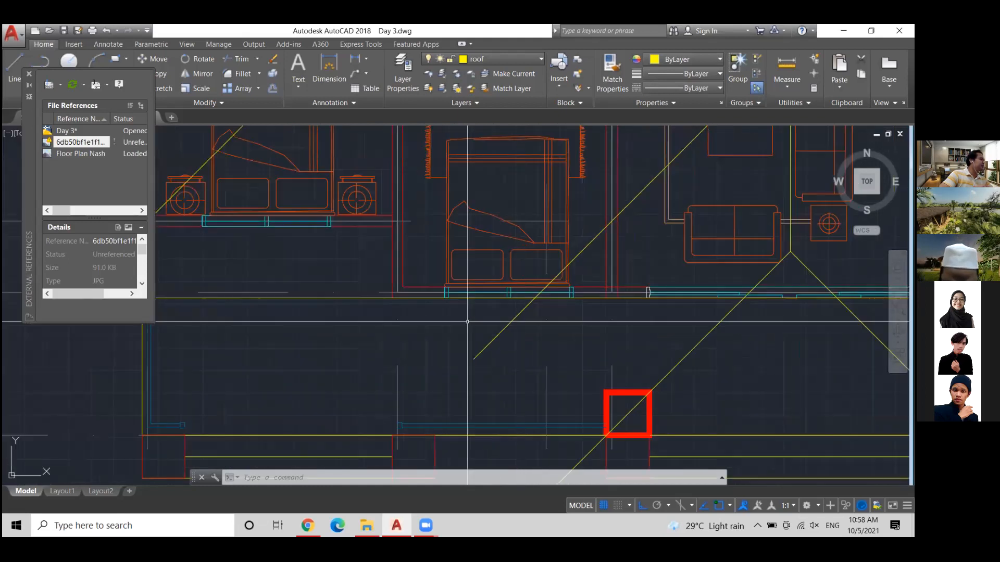
scroll(474, 321, down, 1)
middle_drag(474, 321, 492, 322)
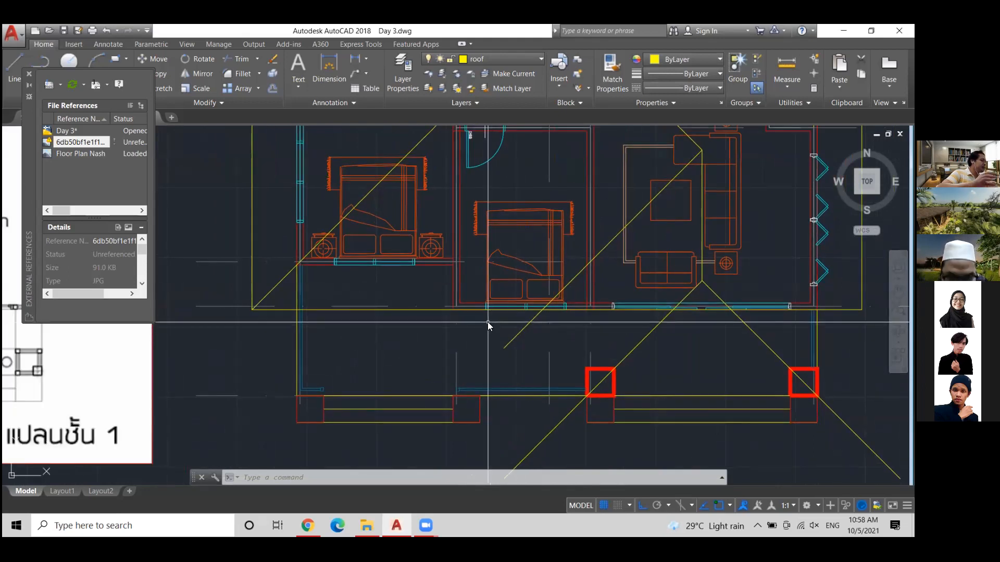
Offset the main roof's front eave line 1000 outward over the porch.
text(o)
key(Return)
text(1000)
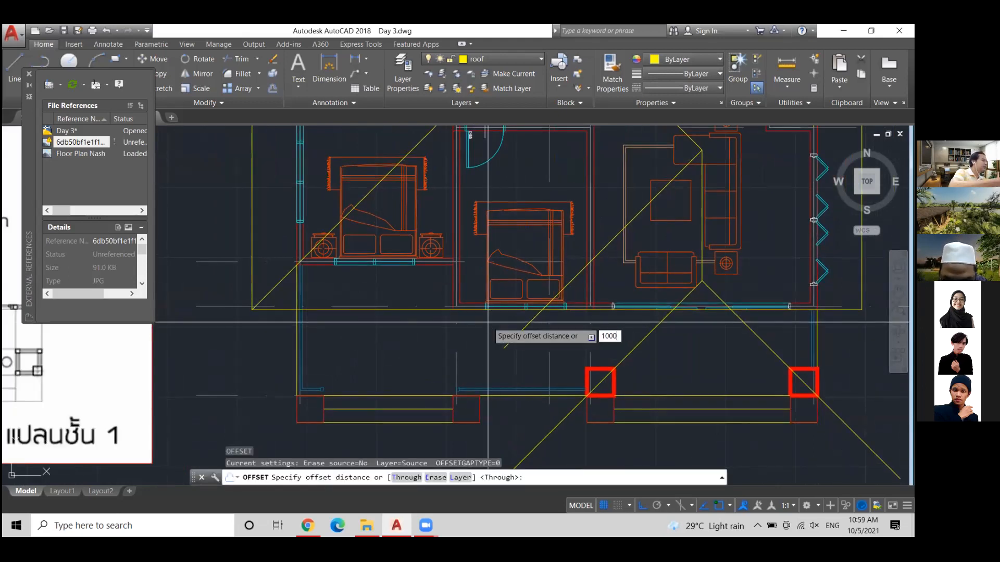
key(Return)
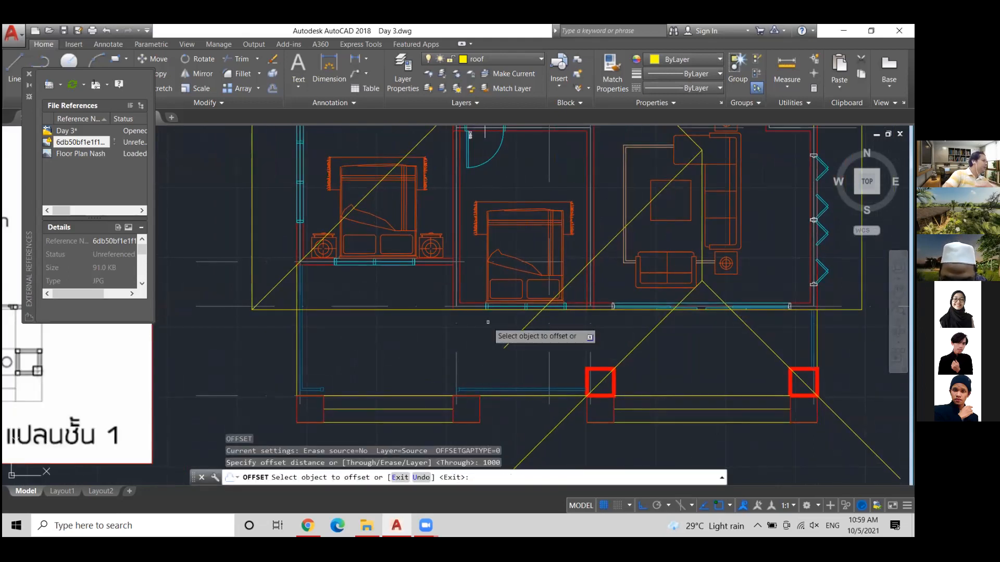
click(434, 310)
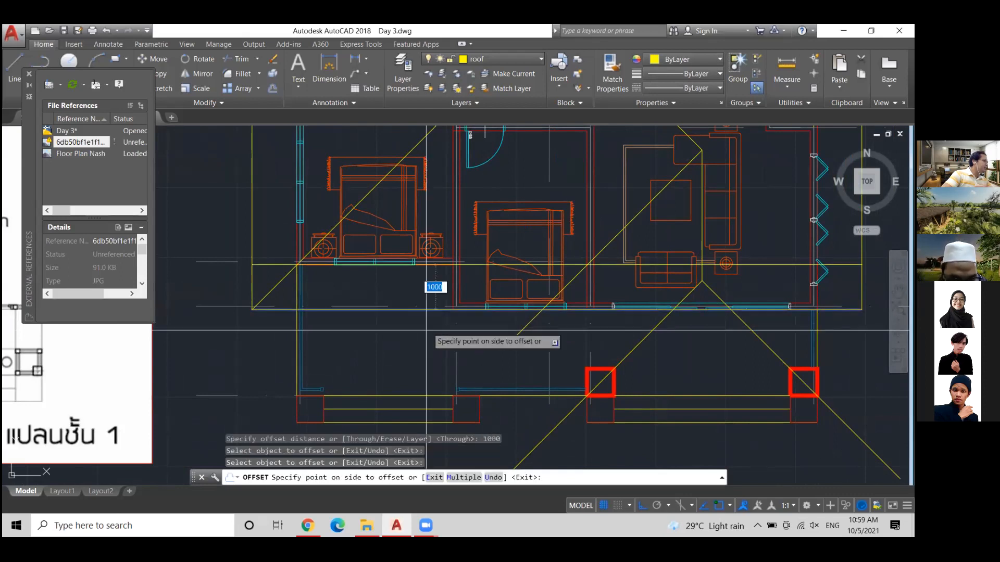
click(426, 331)
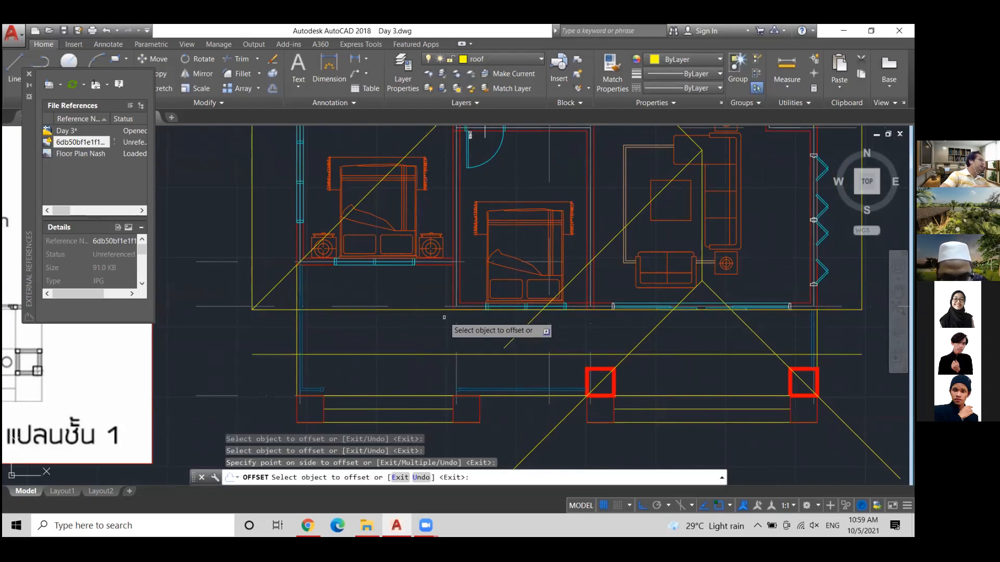
middle_drag(467, 353, 477, 350)
scroll(458, 350, down, 2)
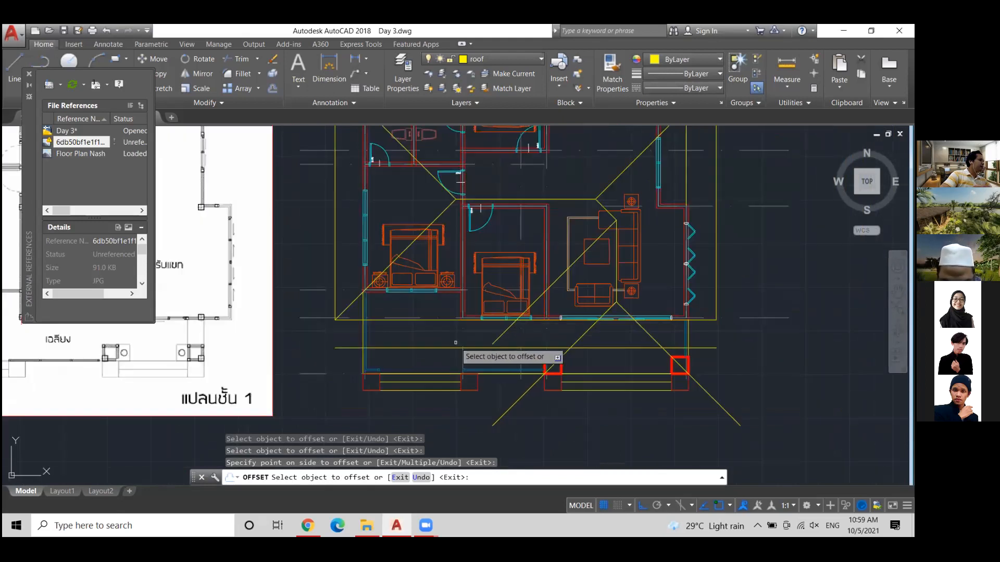
key(Escape)
Delete the offset eave line over the porch.
click(431, 347)
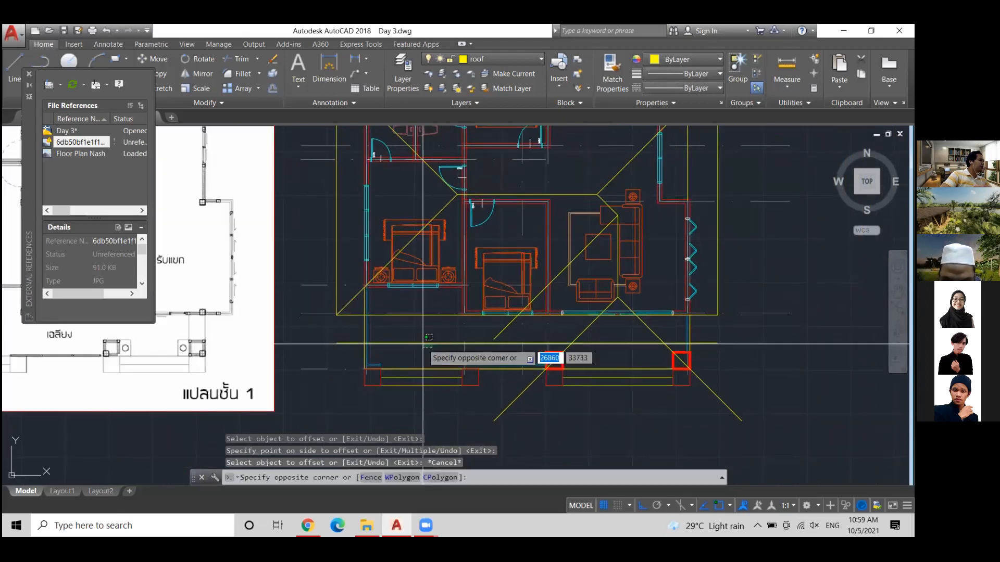
click(424, 341)
key(Delete)
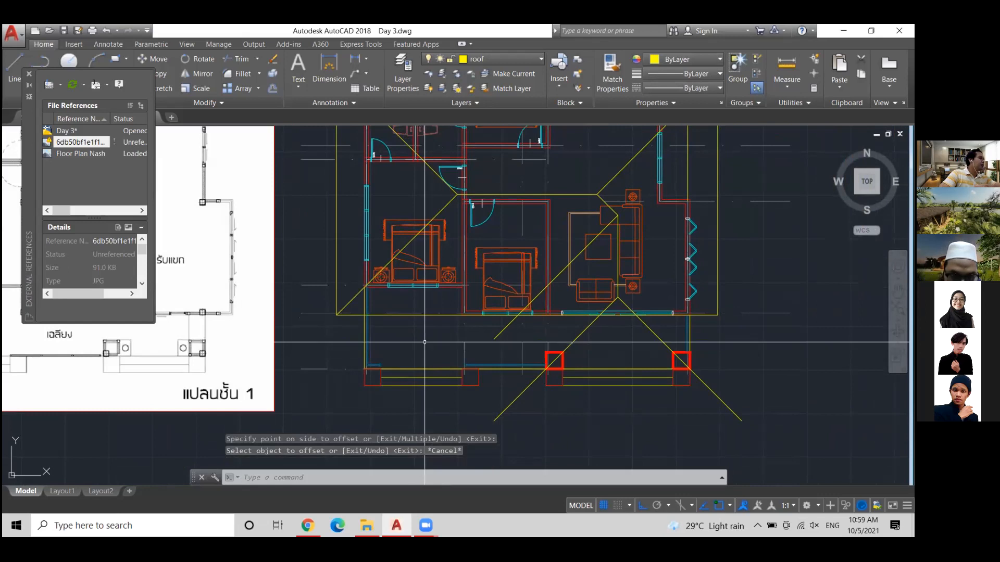
Copy the main roof's upper-left hip so that it passes through the upper bedroom's outer top-left wall corner.
scroll(477, 361, down, 3)
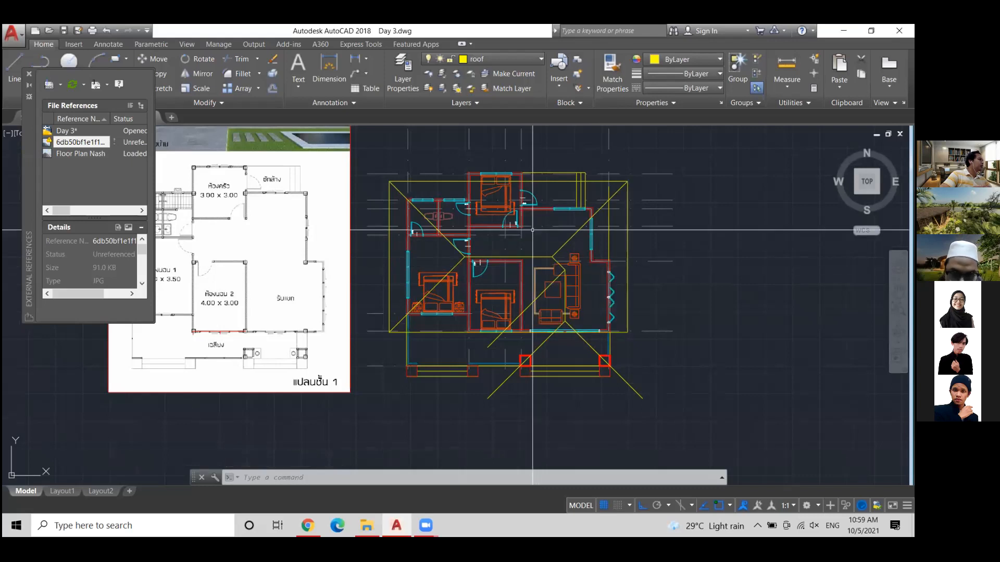
scroll(477, 150, up, 2)
scroll(477, 150, up, 2)
scroll(527, 244, down, 4)
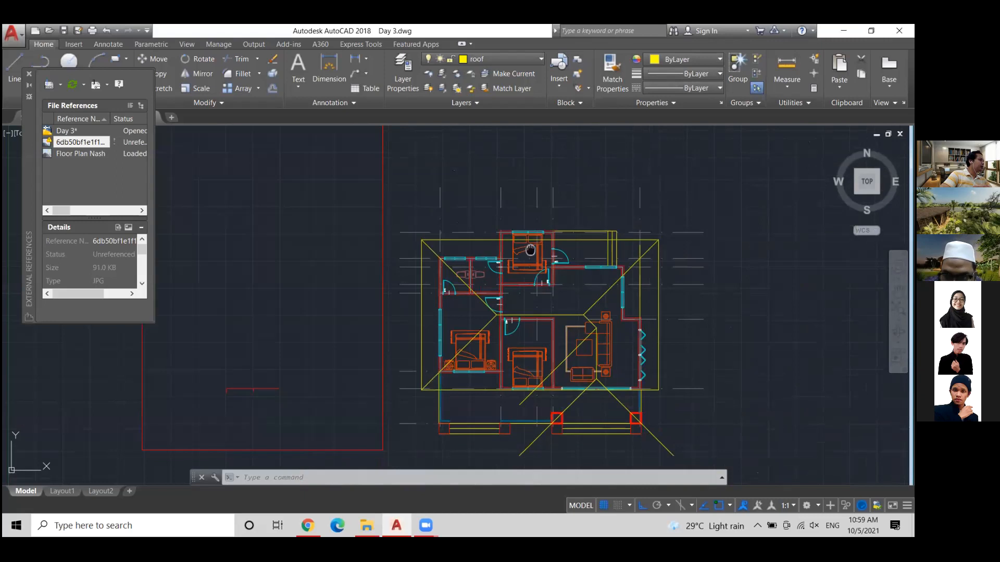
middle_drag(530, 249, 512, 180)
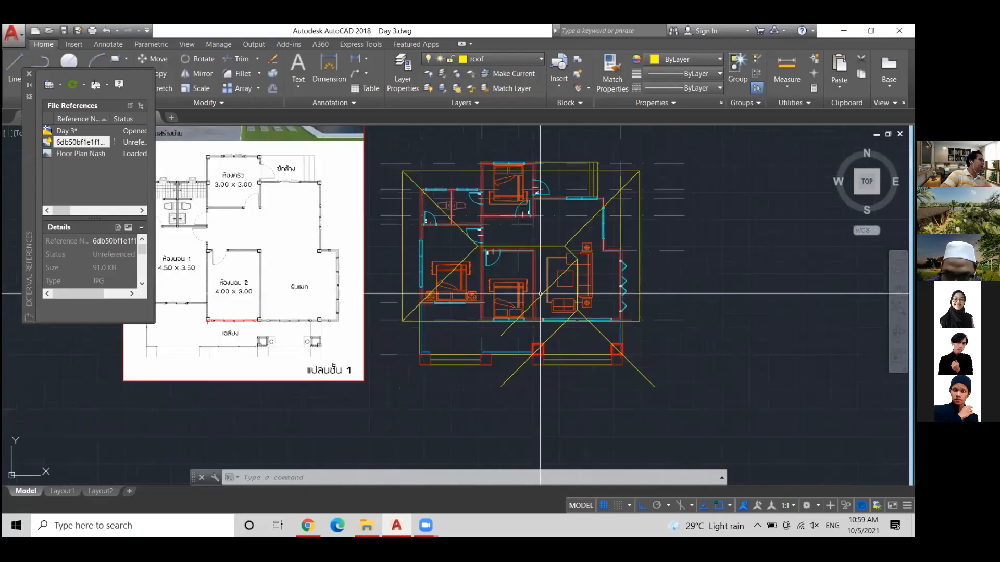
scroll(440, 197, up, 6)
click(421, 226)
middle_drag(421, 227, 424, 246)
text(co)
key(Return)
click(443, 270)
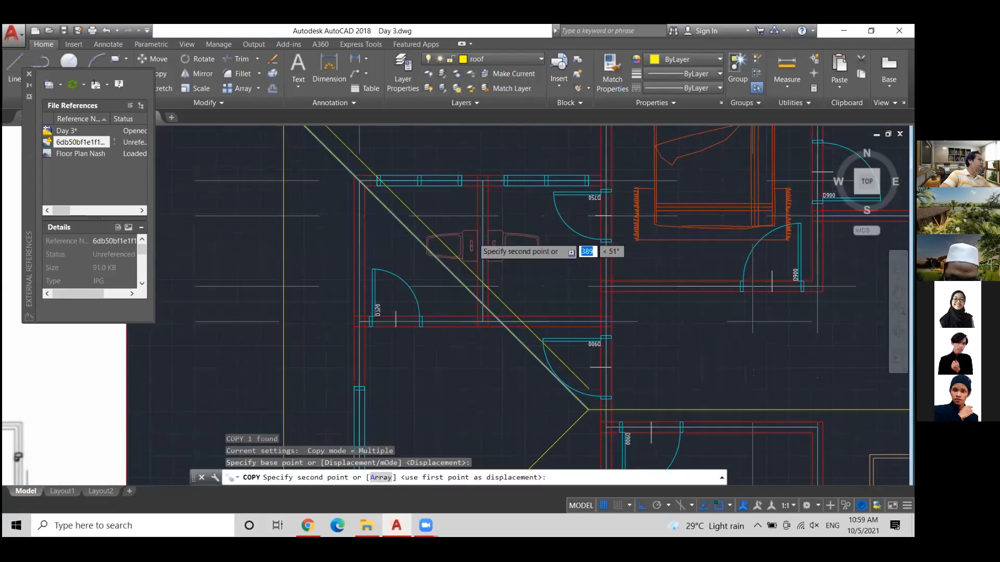
scroll(472, 249, down, 5)
scroll(471, 242, up, 6)
scroll(472, 240, up, 4)
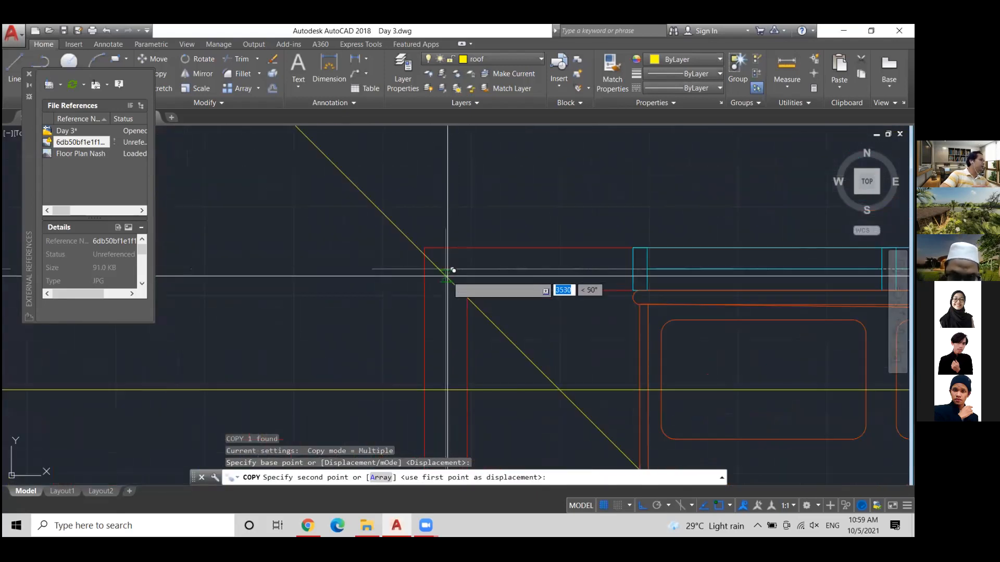
click(446, 268)
Place a second copy of the upper-left hip through the junction of the bathroom's top wall and the upper bedroom's left wall.
scroll(453, 276, down, 5)
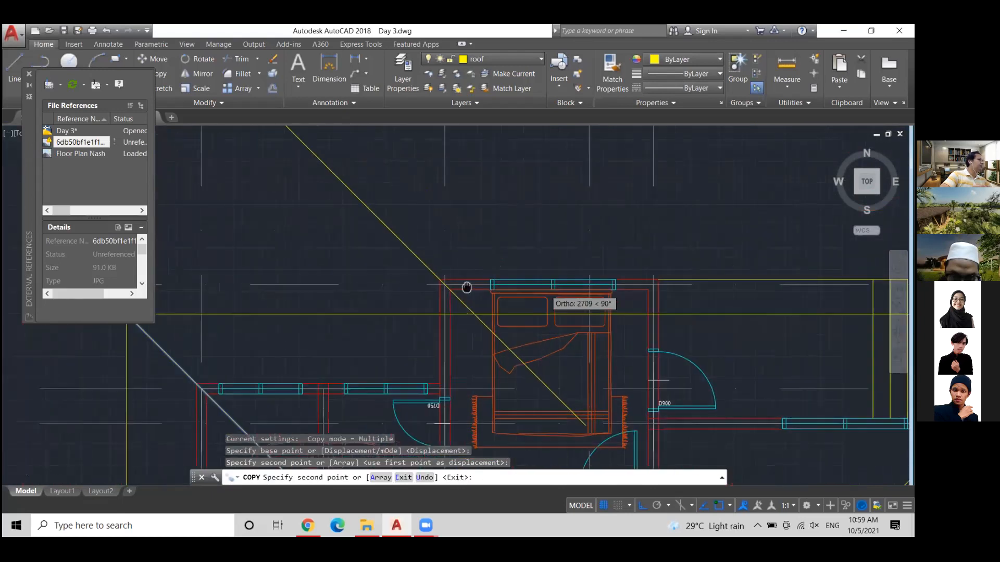
middle_drag(592, 297, 542, 296)
scroll(542, 295, down, 4)
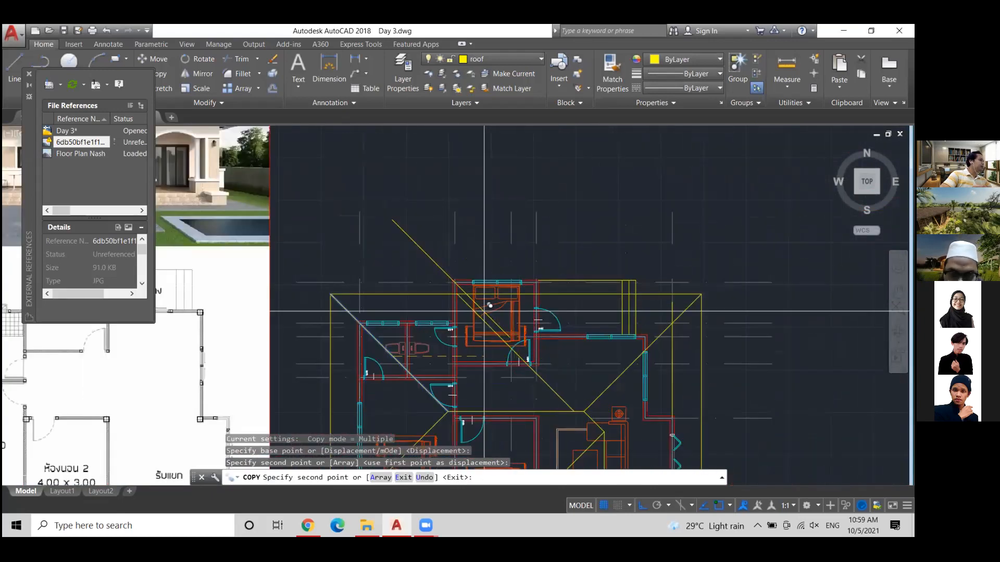
scroll(479, 328, up, 8)
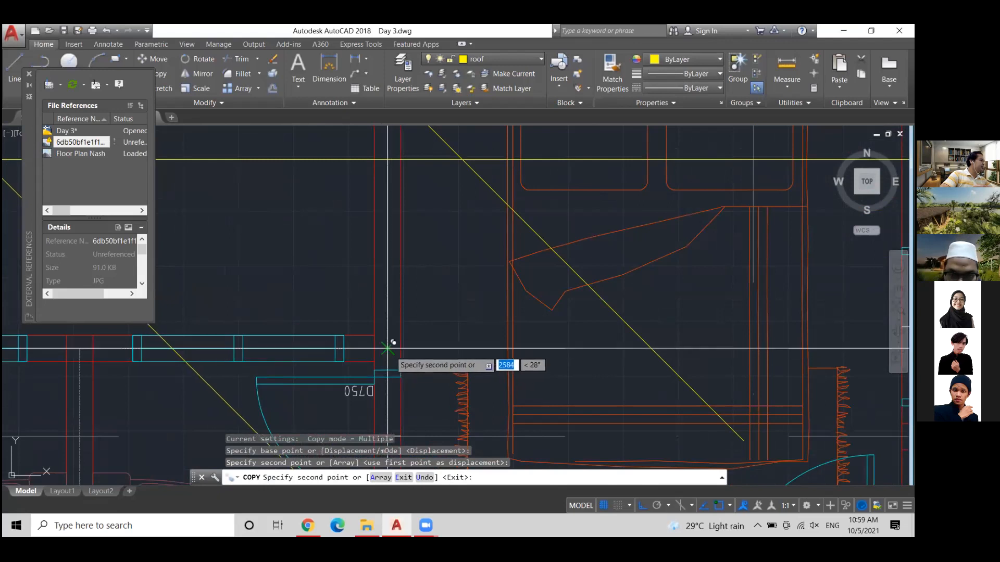
click(391, 329)
scroll(434, 324, down, 5)
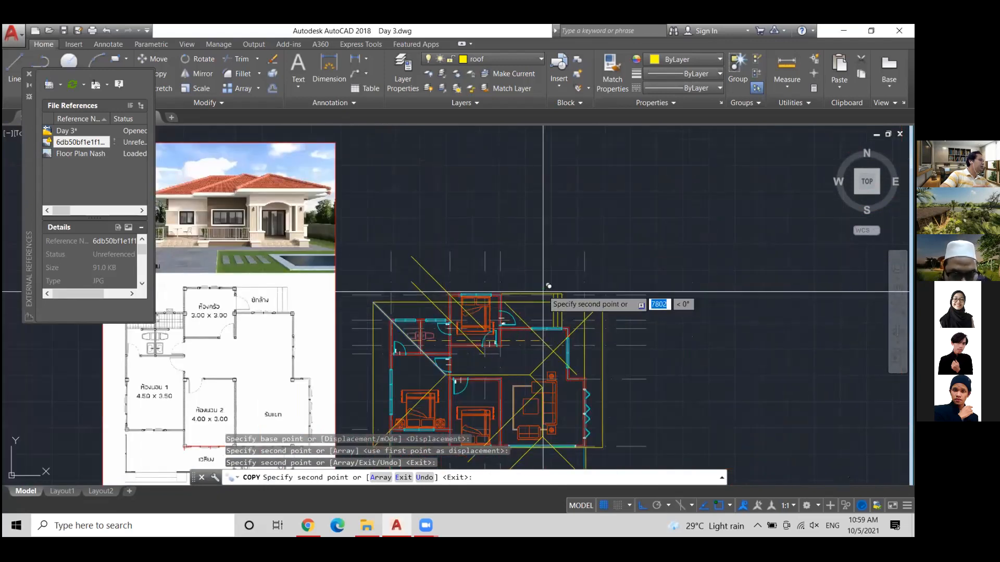
scroll(547, 286, up, 4)
middle_drag(536, 297, 540, 233)
key(Escape)
key(Escape)
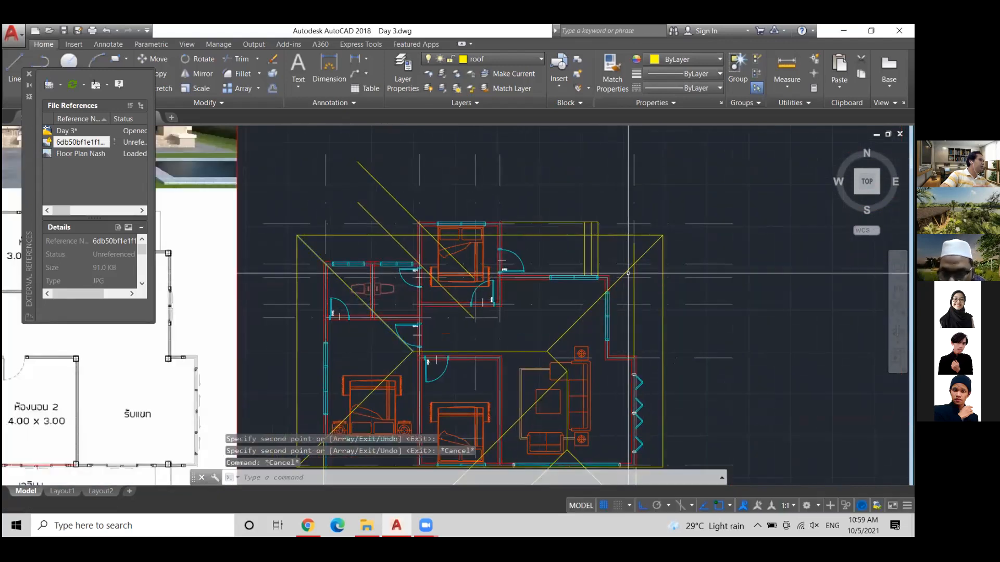
Mirror the diagonal through the upper bedroom's top-left corner and the main roof's upper-right hip about the top window's vertical centreline, keeping the originals.
click(618, 278)
middle_drag(616, 280, 608, 292)
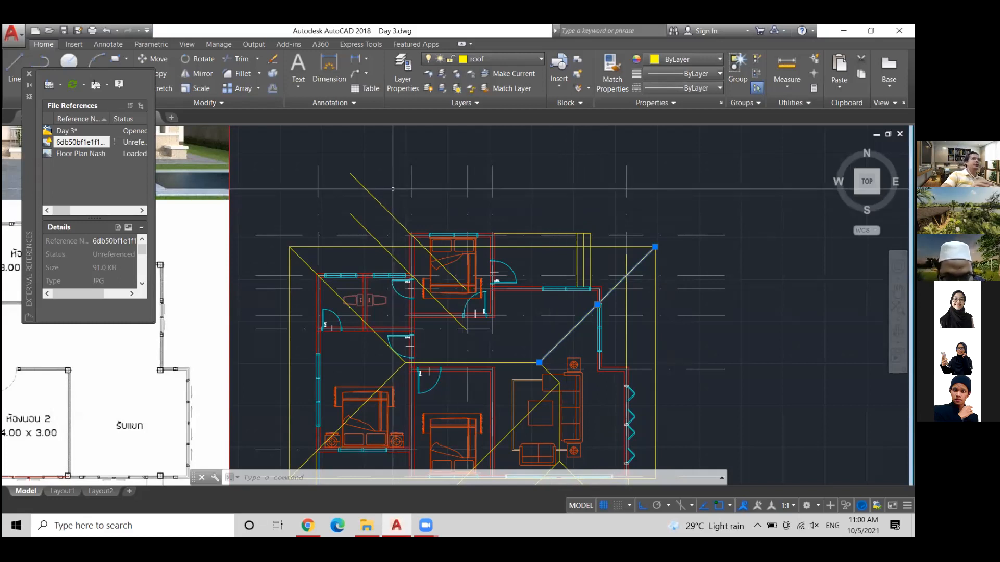
mouse_move(473, 254)
middle_down()
mouse_move(476, 224)
mouse_move(461, 267)
middle_up()
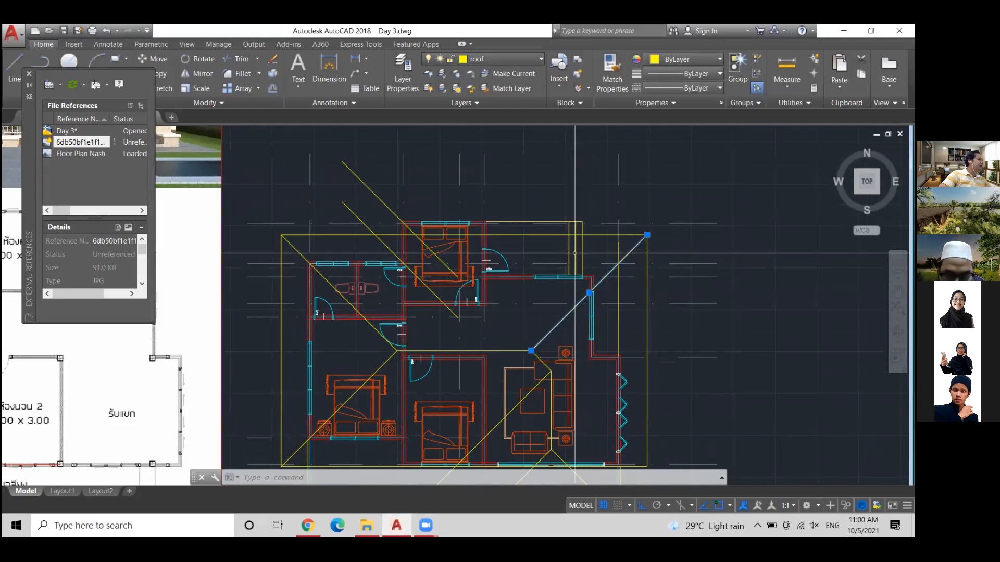
scroll(411, 250, up, 2)
scroll(397, 200, up, 2)
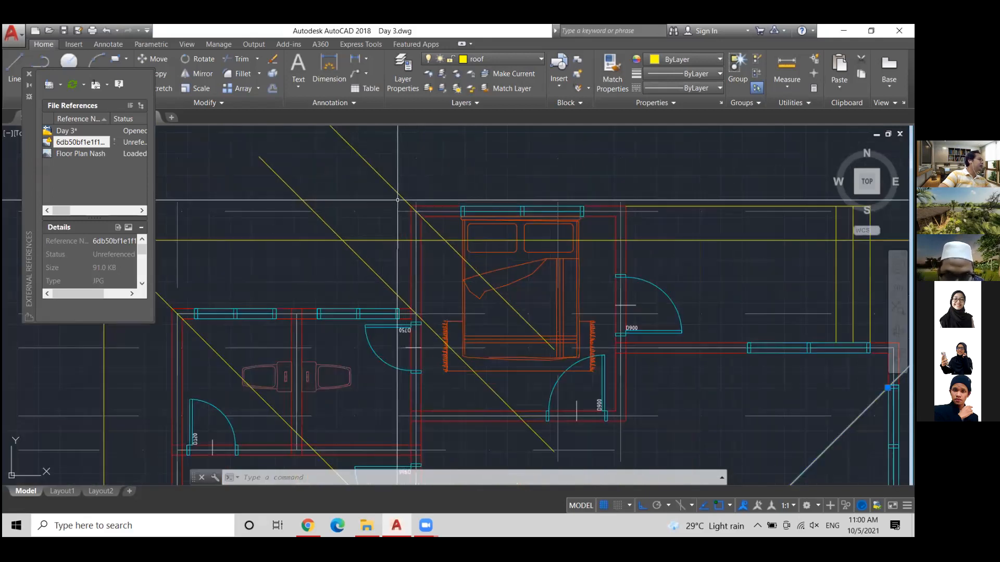
middle_drag(416, 208, 401, 241)
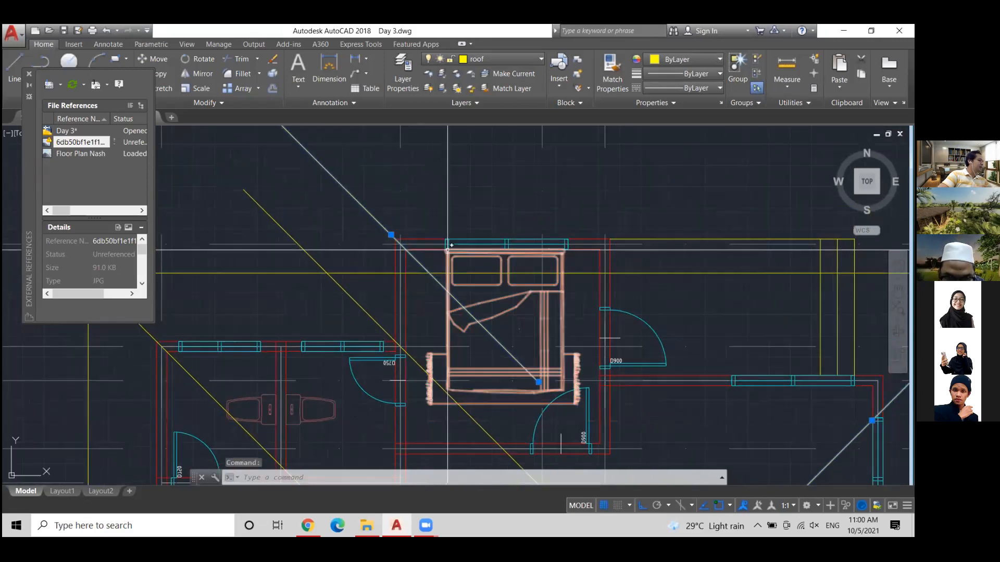
text(mi)
key(Return)
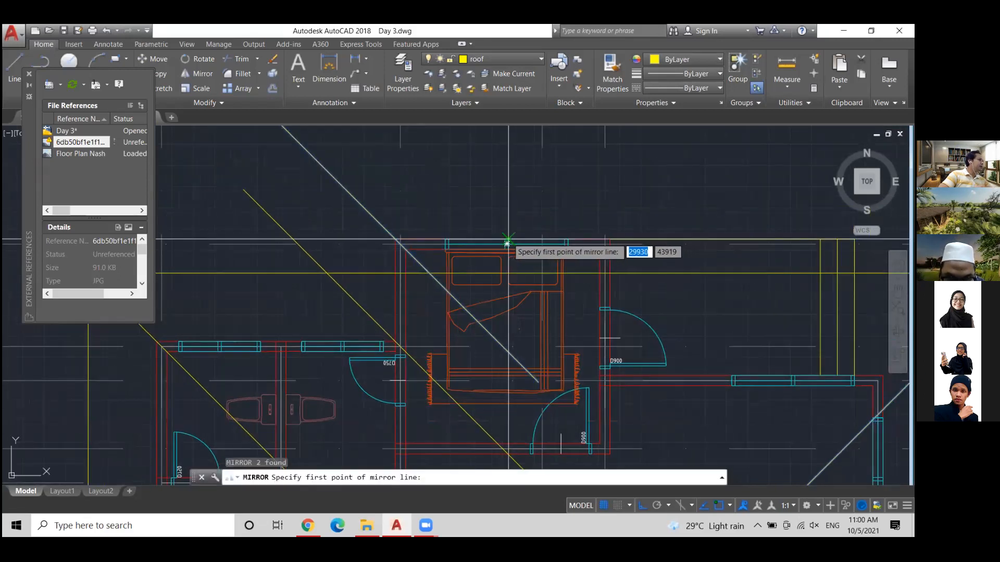
click(507, 244)
click(497, 182)
key(Escape)
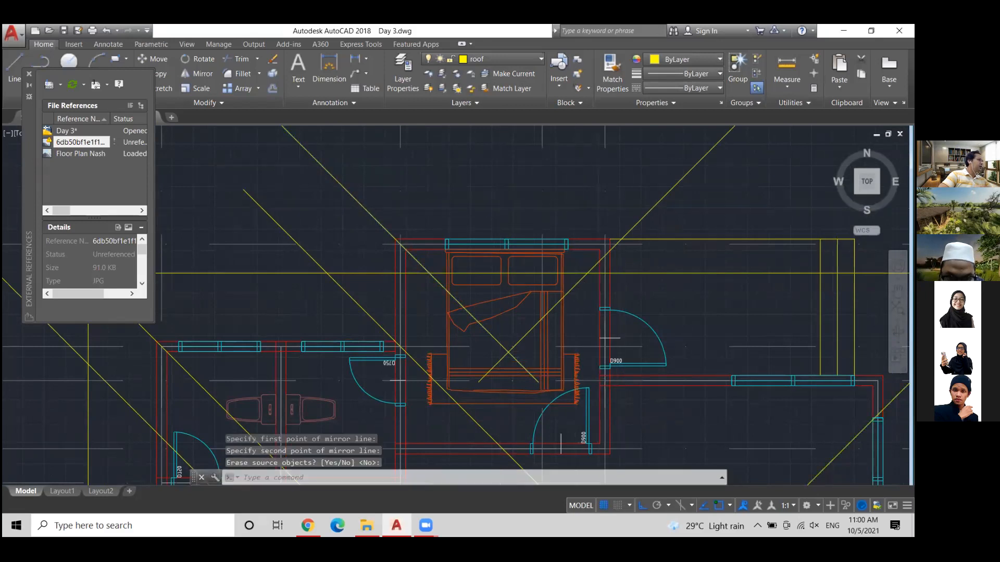
Move the mirrored upper diagonal so that it passes through the upper bedroom's outer top-right wall corner.
scroll(631, 211, up, 4)
click(672, 248)
click(646, 247)
text(m)
key(Return)
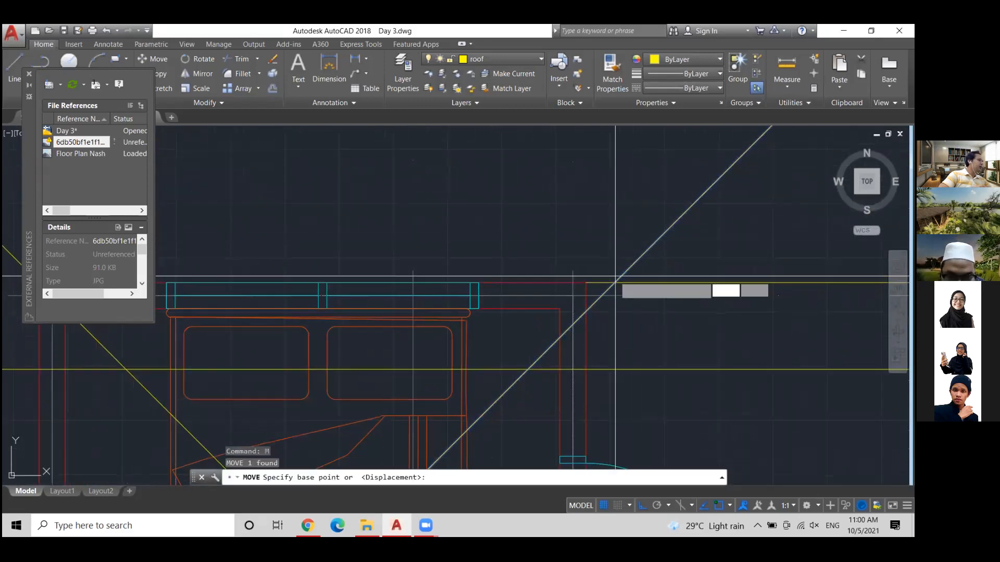
click(629, 268)
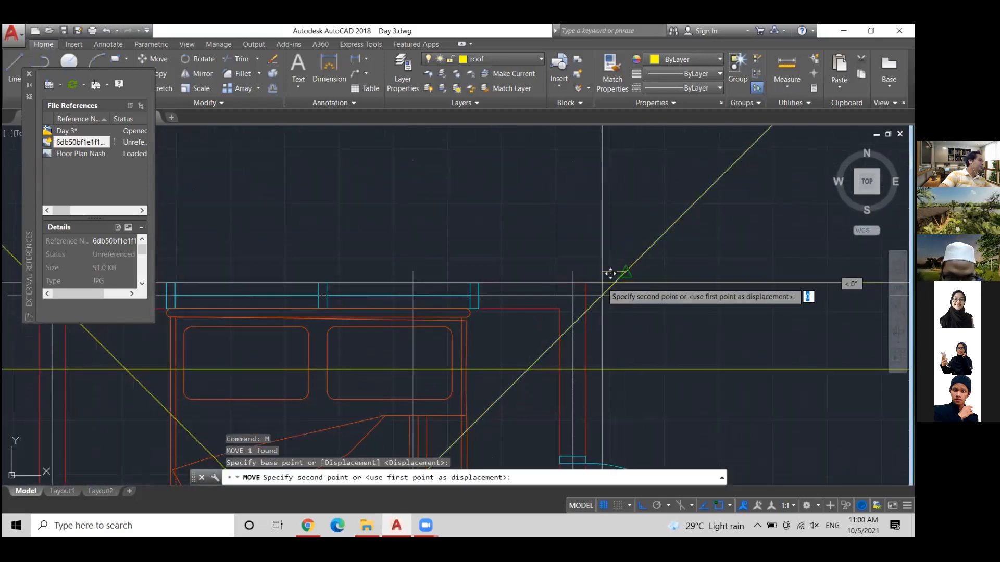
click(572, 296)
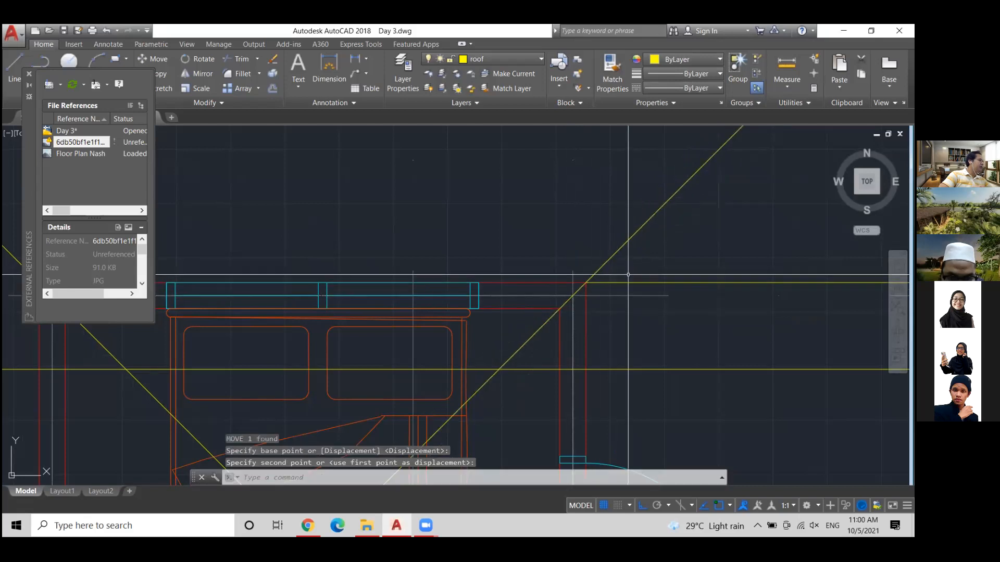
scroll(573, 296, down, 5)
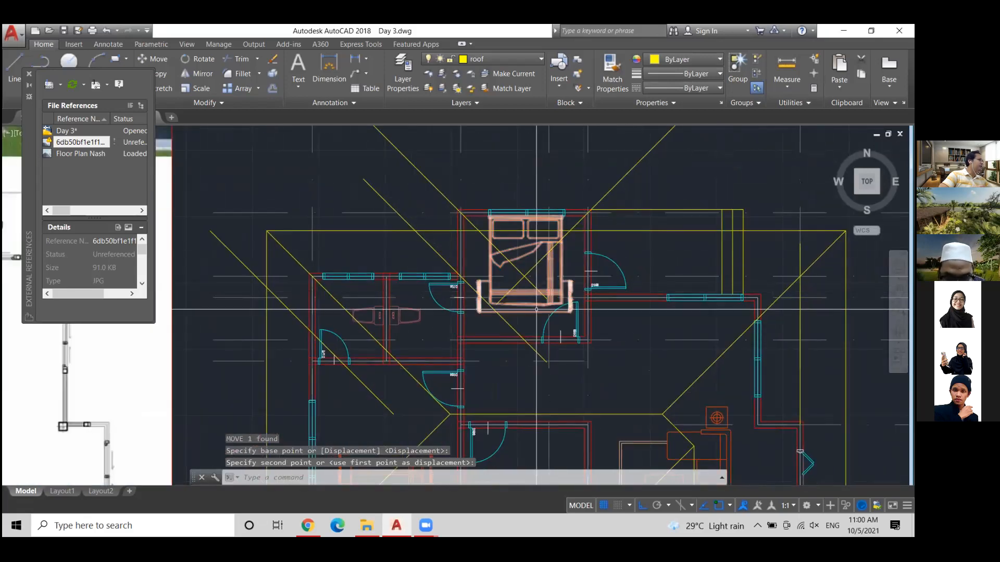
click(461, 276)
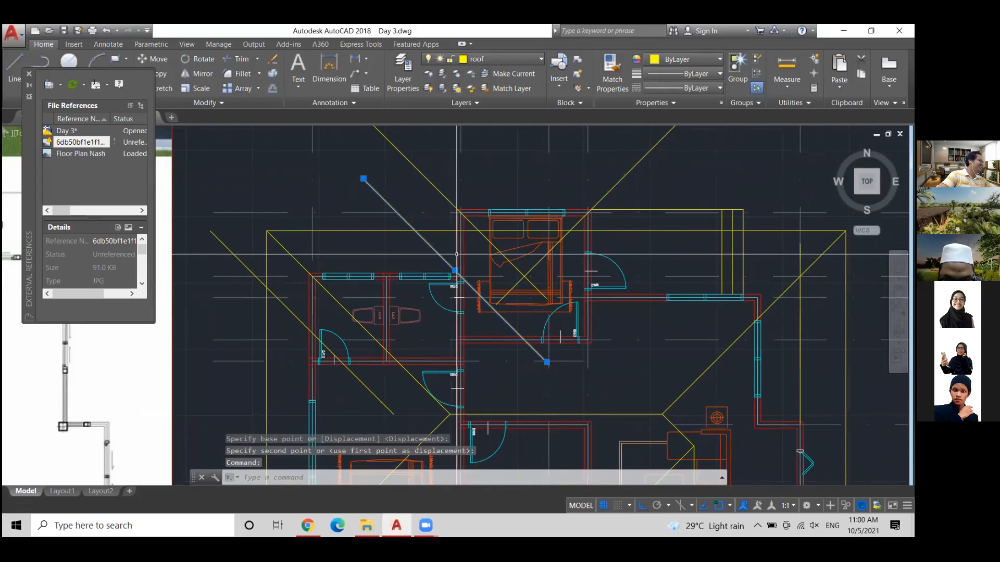
middle_drag(465, 255, 450, 286)
text(mi)
key(Return)
click(493, 229)
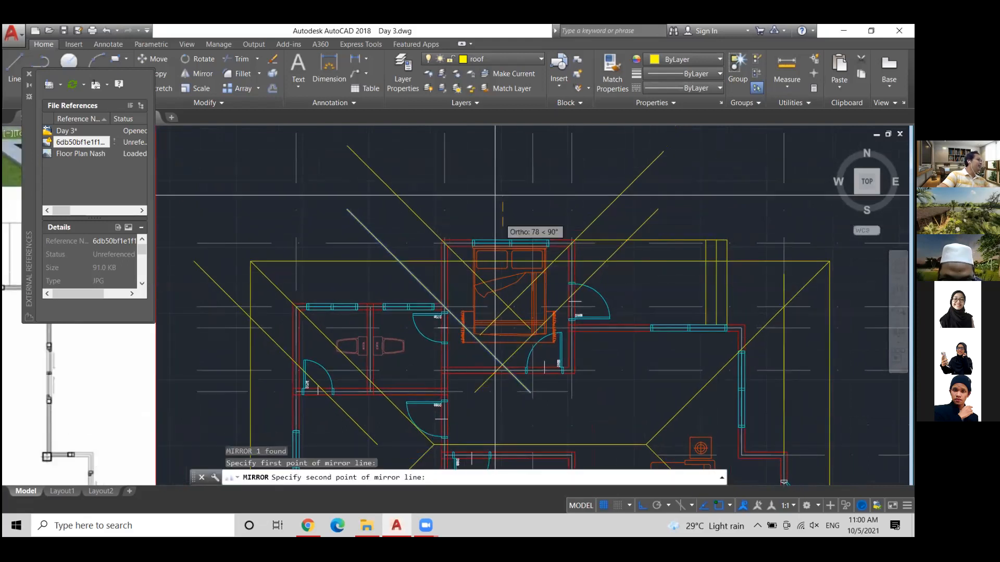
click(492, 172)
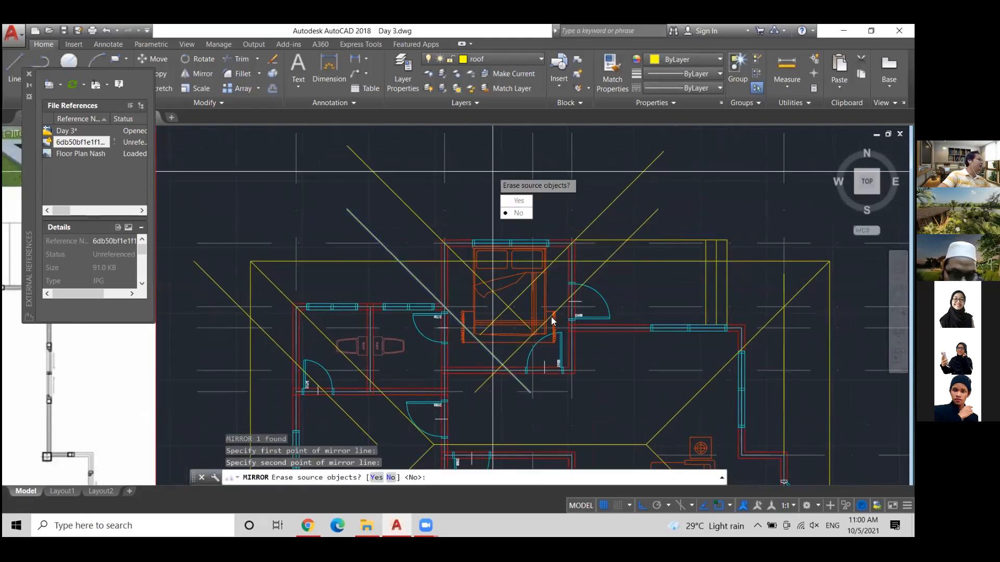
scroll(550, 316, up, 2)
key(Escape)
Mirror the lower diagonal at the upper bedroom's left wall about the top window's vertical centreline, keeping the original.
click(378, 259)
click(347, 276)
middle_drag(435, 254, 410, 293)
text(mi)
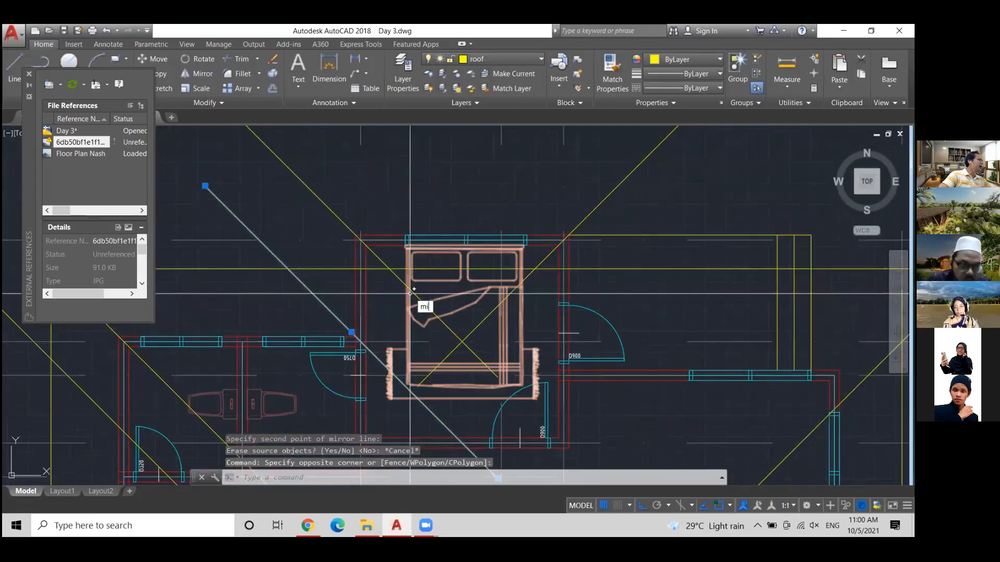
key(Return)
click(462, 229)
click(455, 175)
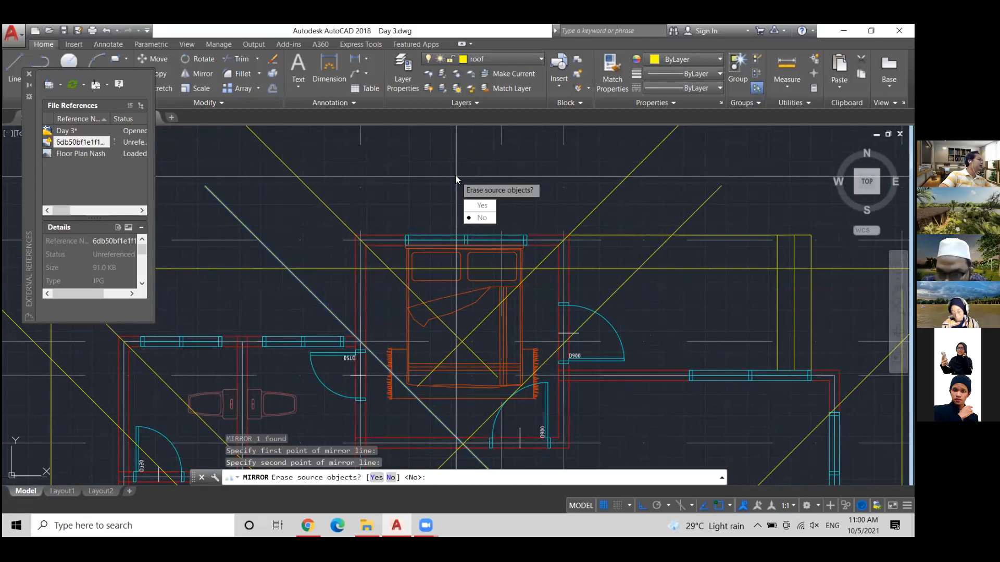
key(Return)
Move the mirrored lower diagonal that crosses the upper bedroom's right wall near the D900 door.
click(623, 311)
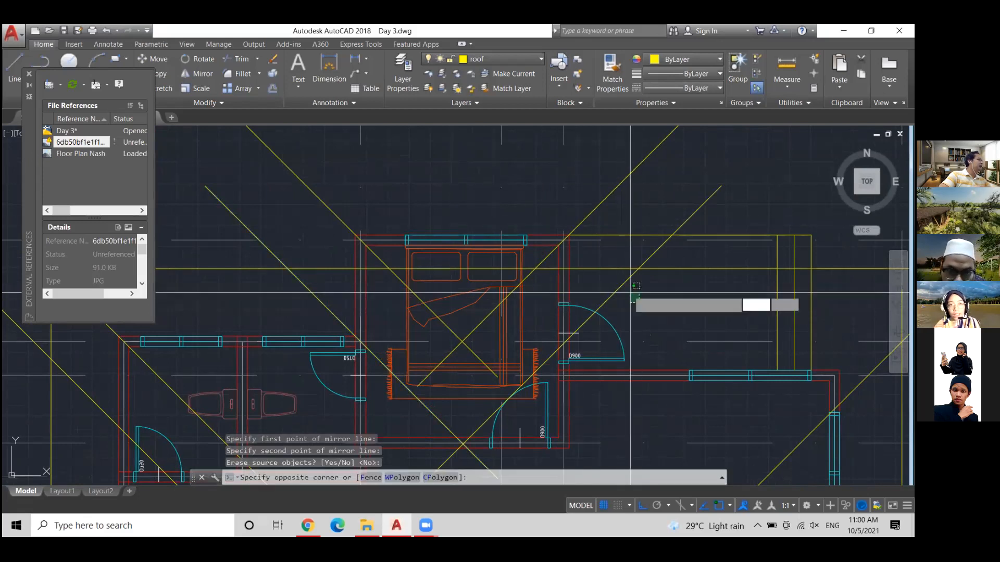
click(578, 330)
middle_drag(578, 333, 581, 283)
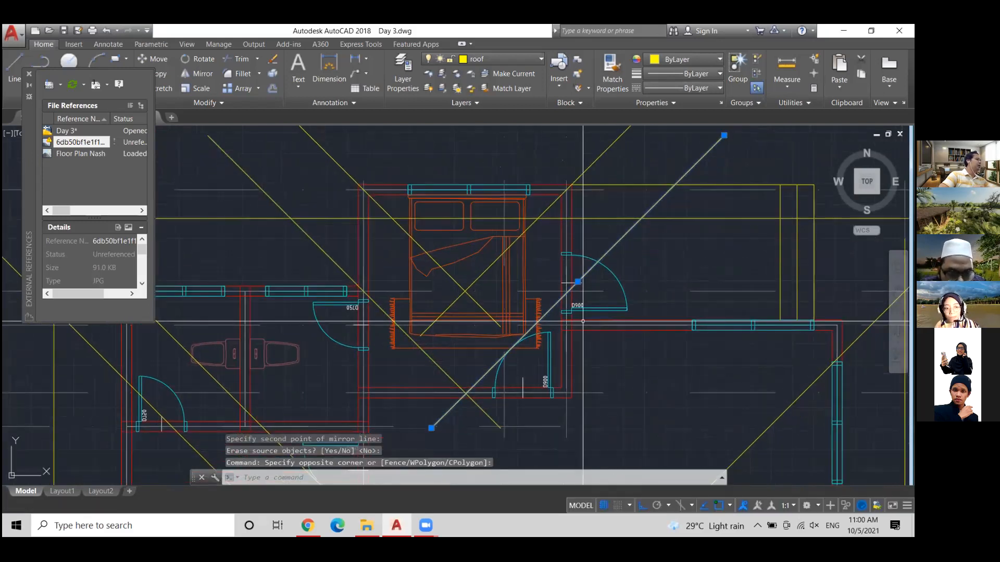
key(Return)
scroll(576, 295, up, 4)
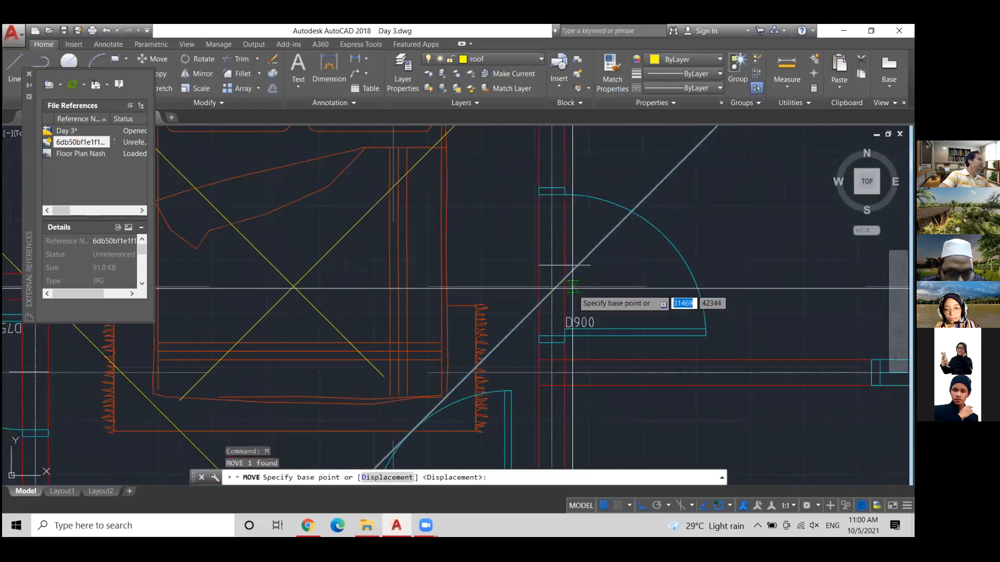
Move the selected diagonal roof line onto the centreline of the bedroom wall beside the D900 door.
click(609, 233)
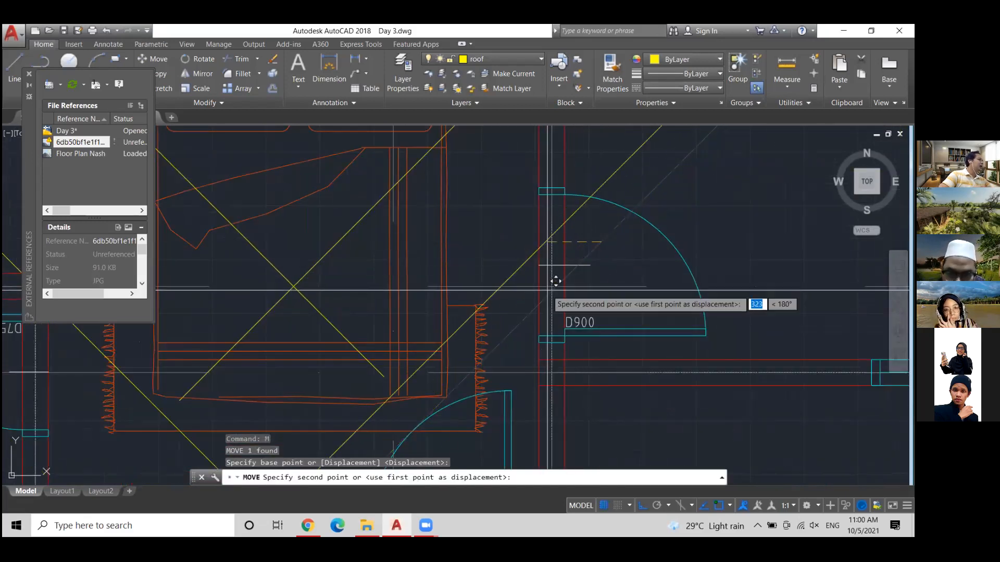
scroll(552, 283, up, 2)
scroll(551, 282, up, 4)
scroll(678, 318, down, 1)
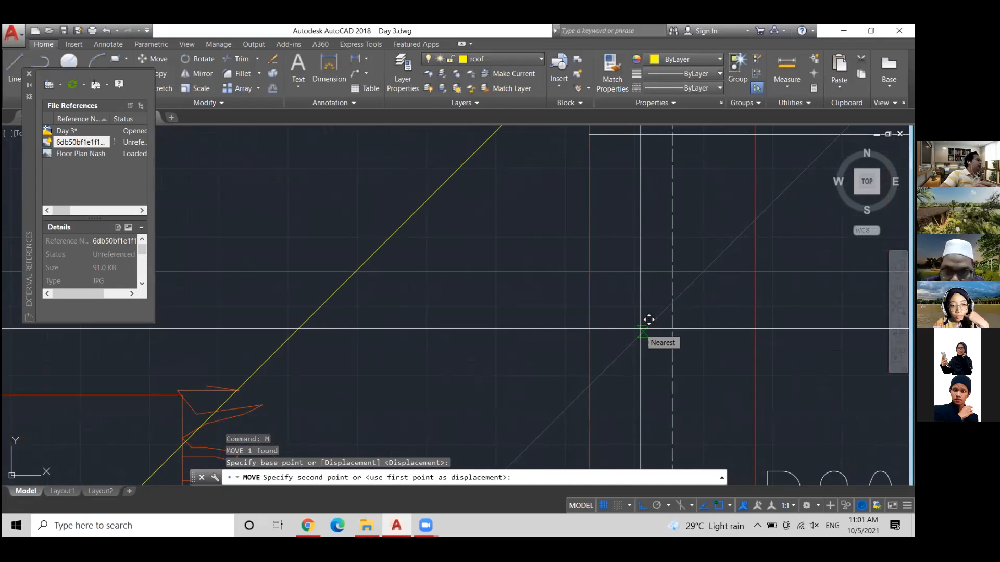
scroll(648, 319, down, 4)
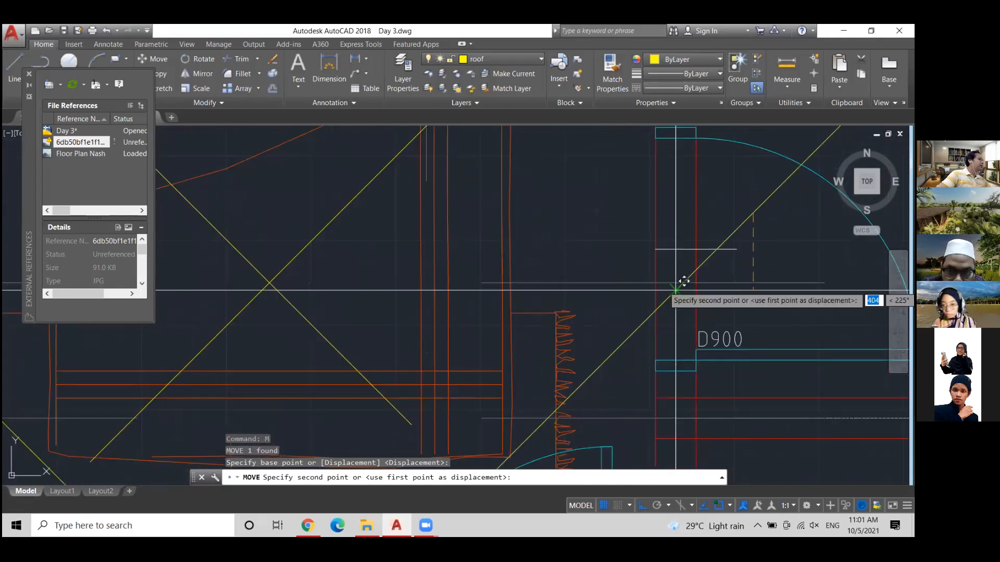
scroll(682, 289, up, 5)
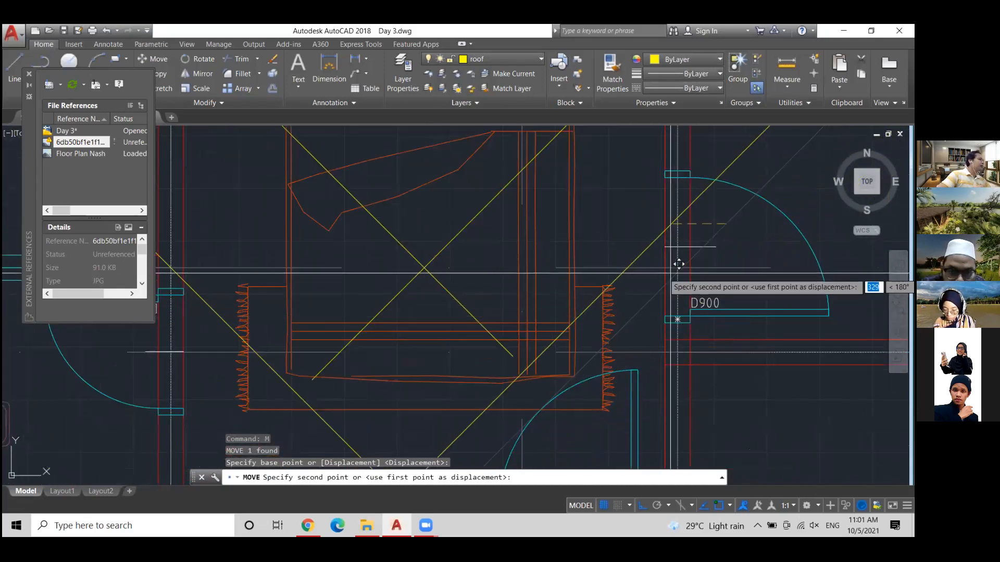
scroll(682, 263, up, 3)
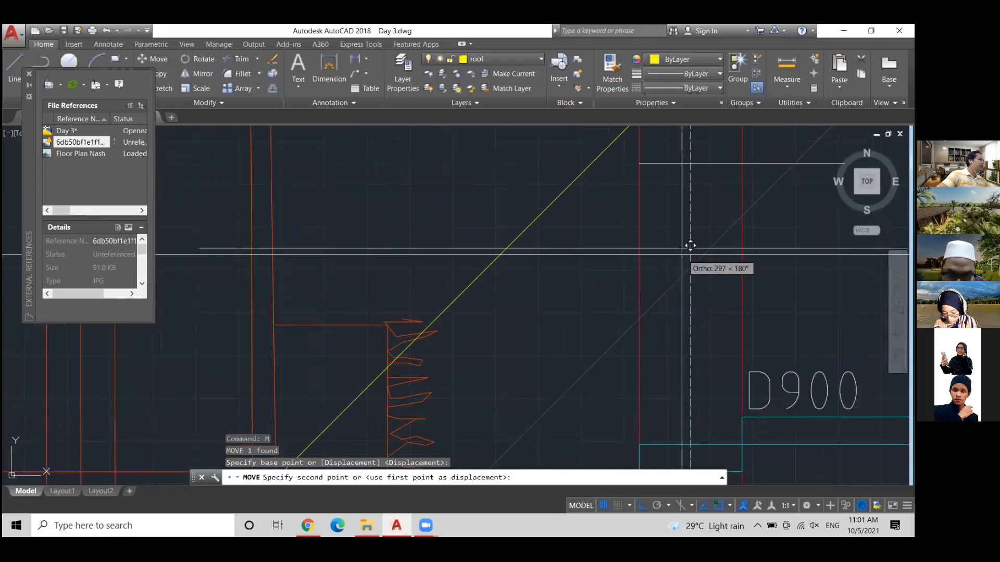
scroll(690, 248, up, 3)
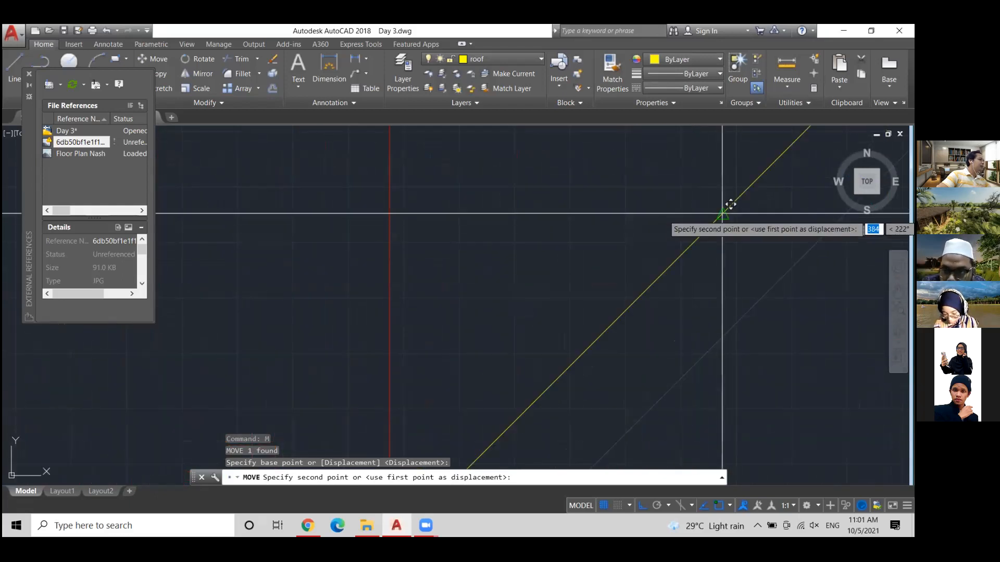
scroll(721, 215, down, 8)
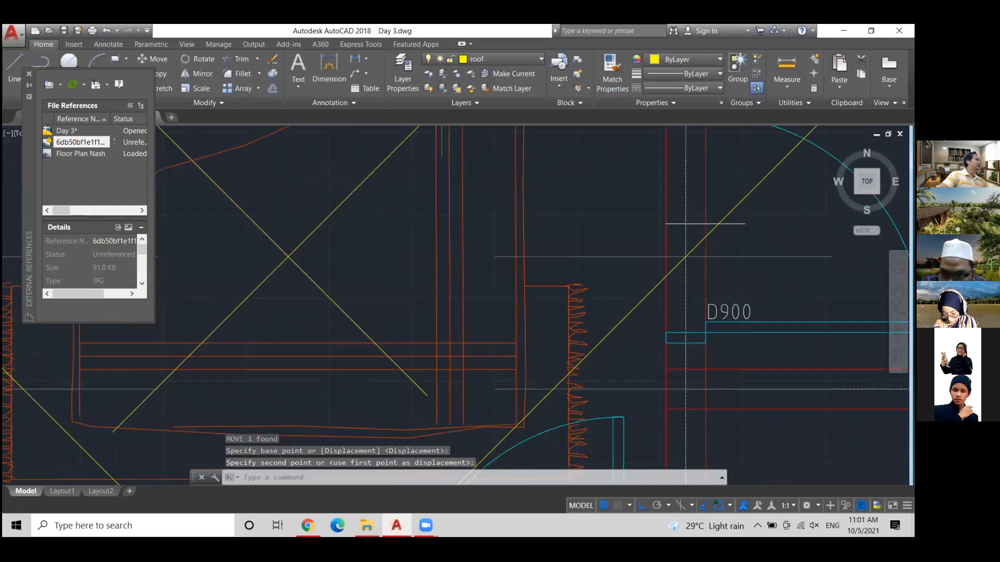
click(675, 279)
scroll(654, 277, down, 3)
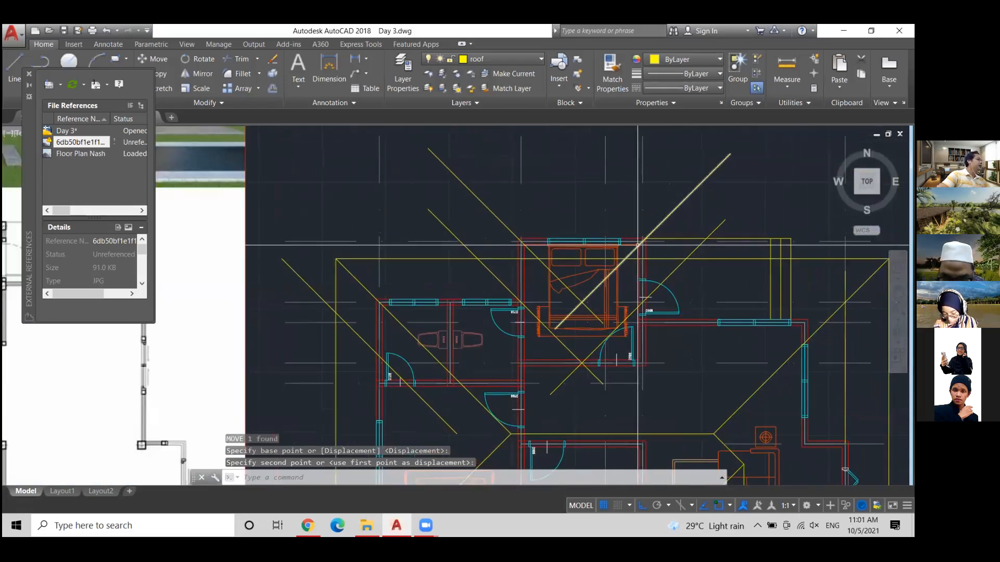
Chamfer the upper and lower pairs of crossing diagonal roof lines over the bedroom into two V-shaped corners.
scroll(624, 269, up, 3)
scroll(623, 270, down, 3)
scroll(677, 313, up, 3)
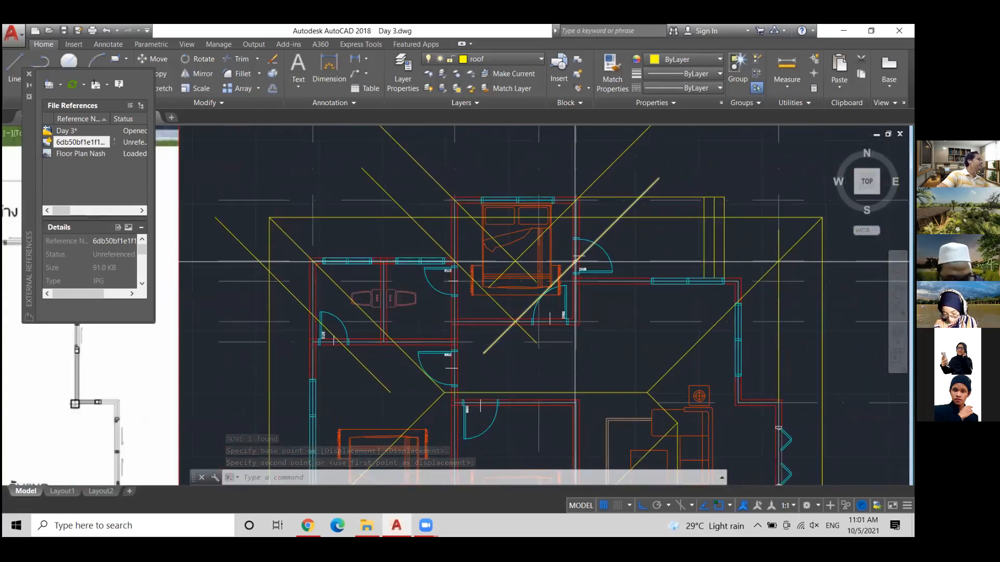
text(a)
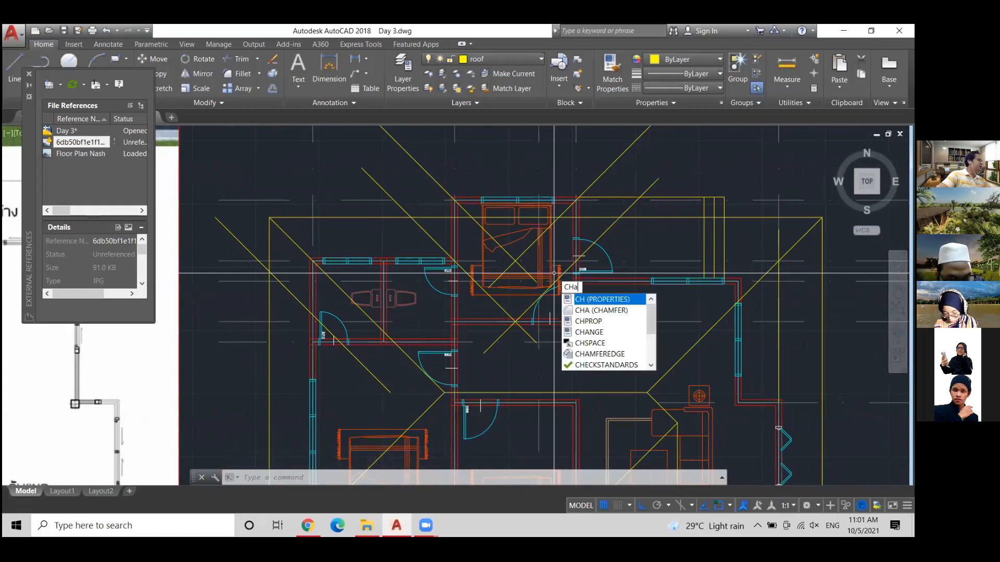
key(Return)
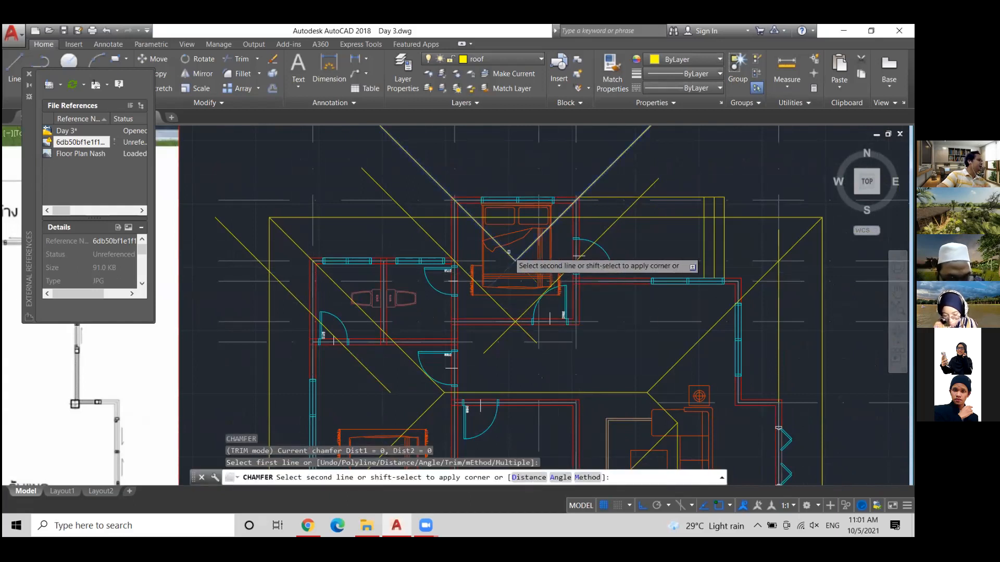
click(508, 252)
key(Return)
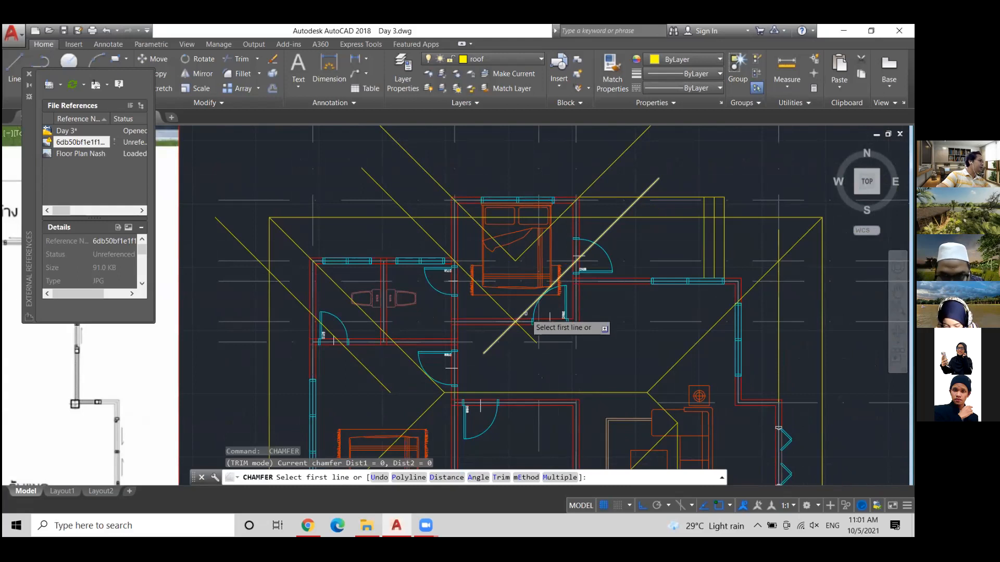
click(525, 313)
click(505, 311)
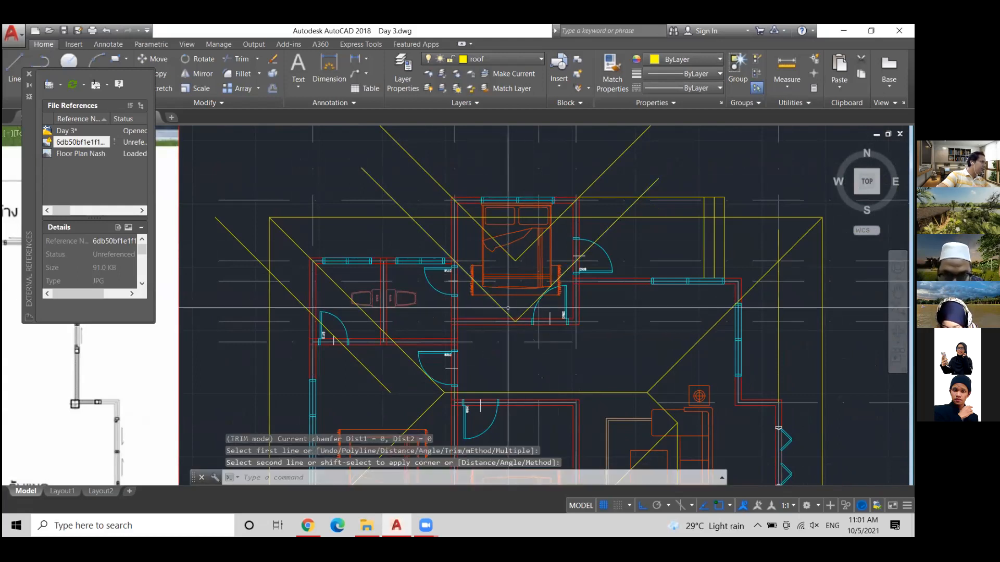
Draw a vertical ridge line from the lower V corner up to the upper V corner over the bedroom.
text(l)
key(Return)
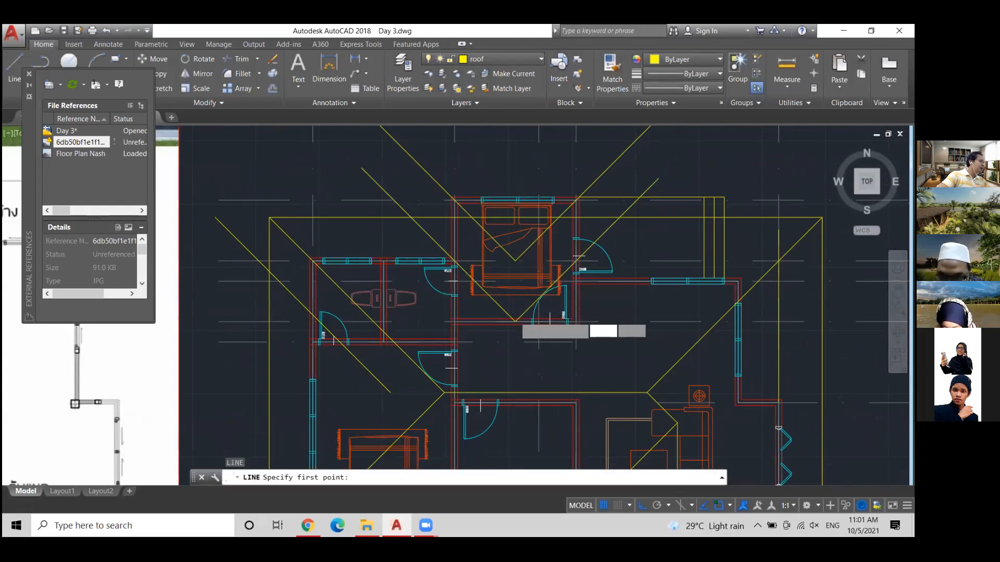
scroll(515, 319, up, 5)
click(512, 336)
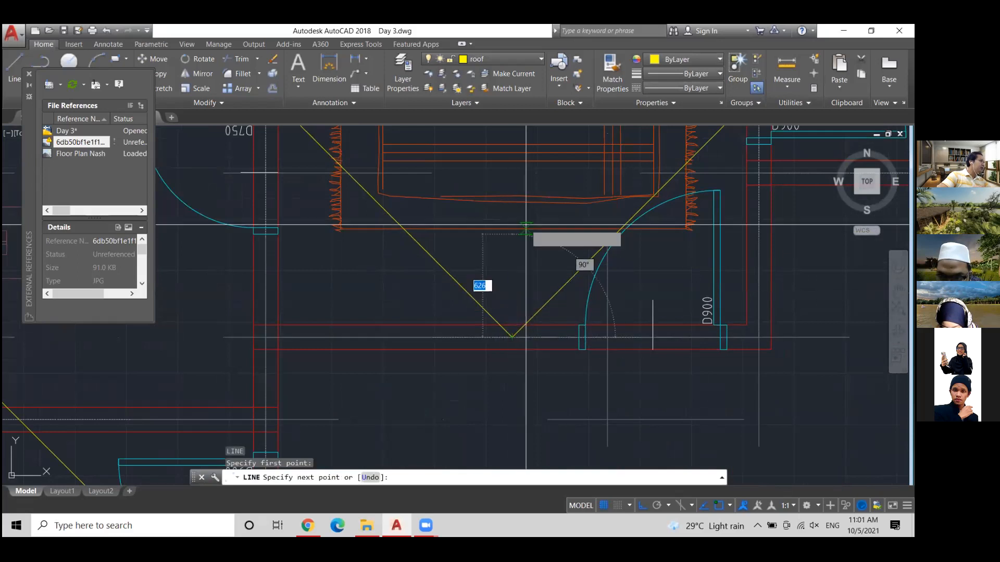
scroll(518, 270, down, 3)
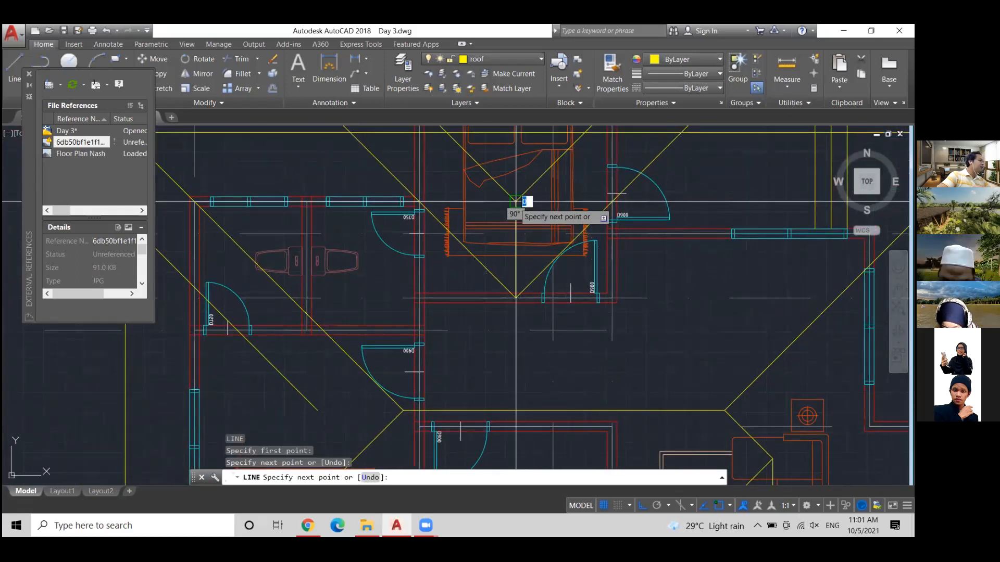
scroll(484, 230, down, 3)
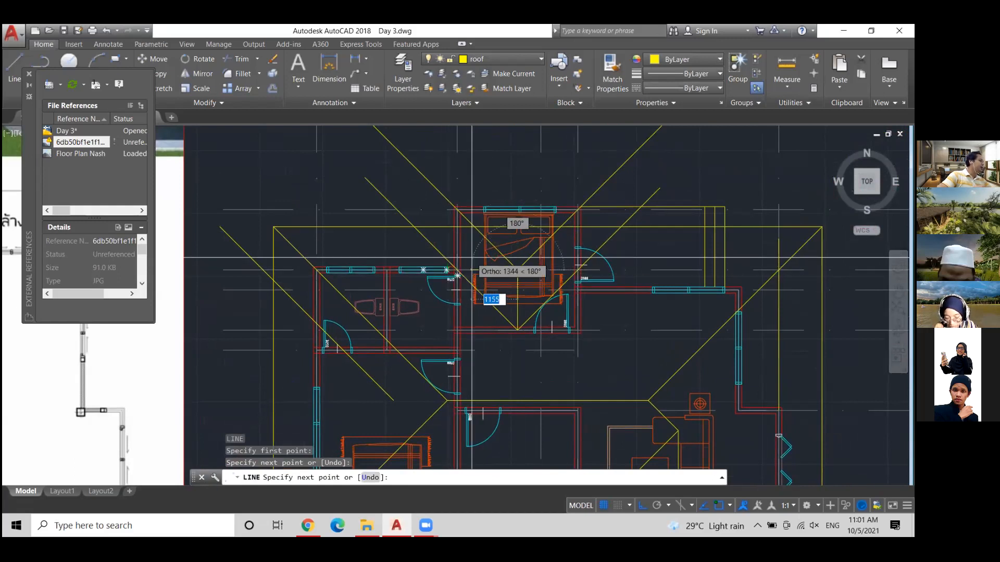
key(Escape)
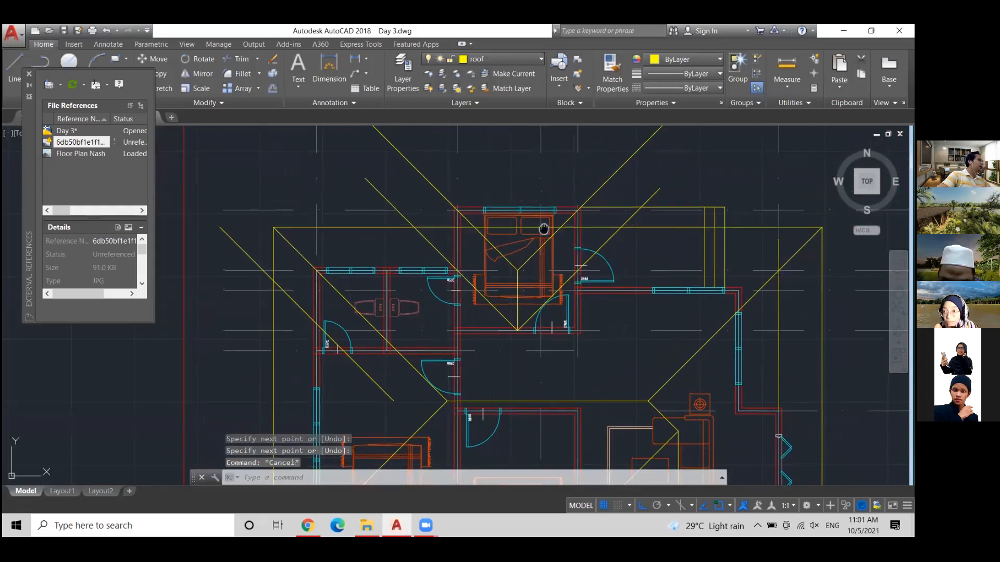
Offset the centreline of the bedroom's upper window wall 1000 outward.
middle_drag(543, 229, 546, 250)
scroll(546, 250, up, 3)
scroll(573, 256, down, 3)
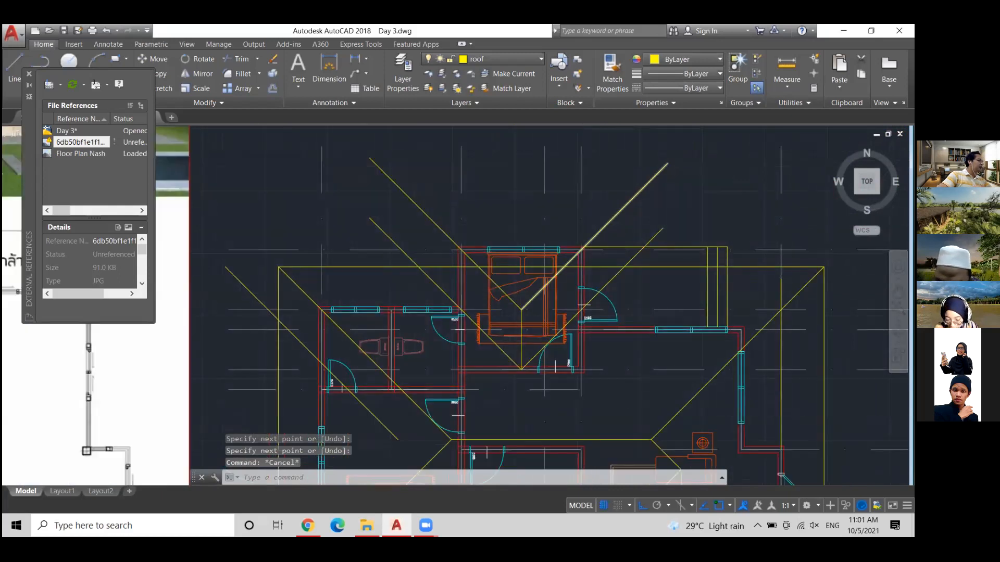
scroll(581, 257, up, 4)
text(o)
key(Return)
text(1000)
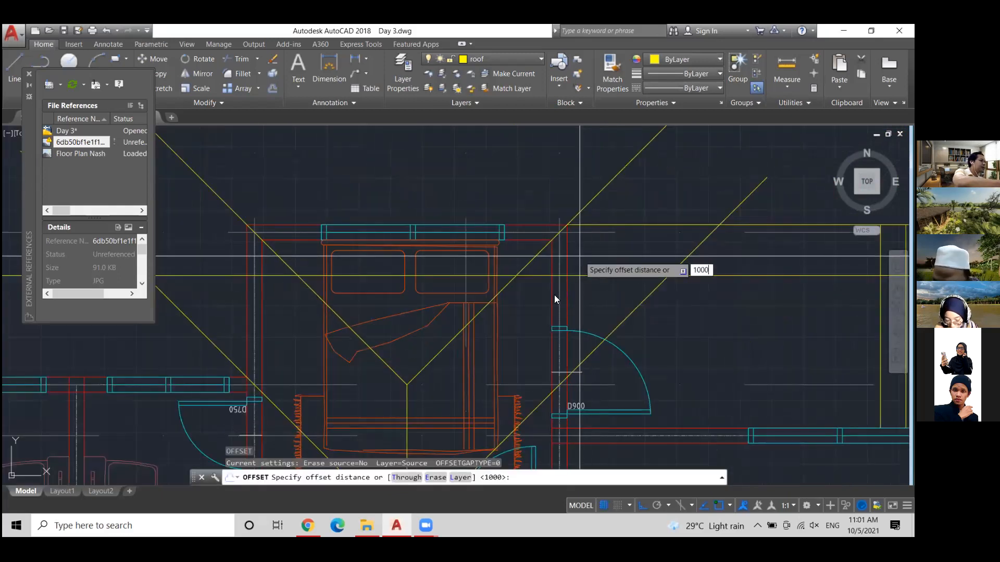
key(Return)
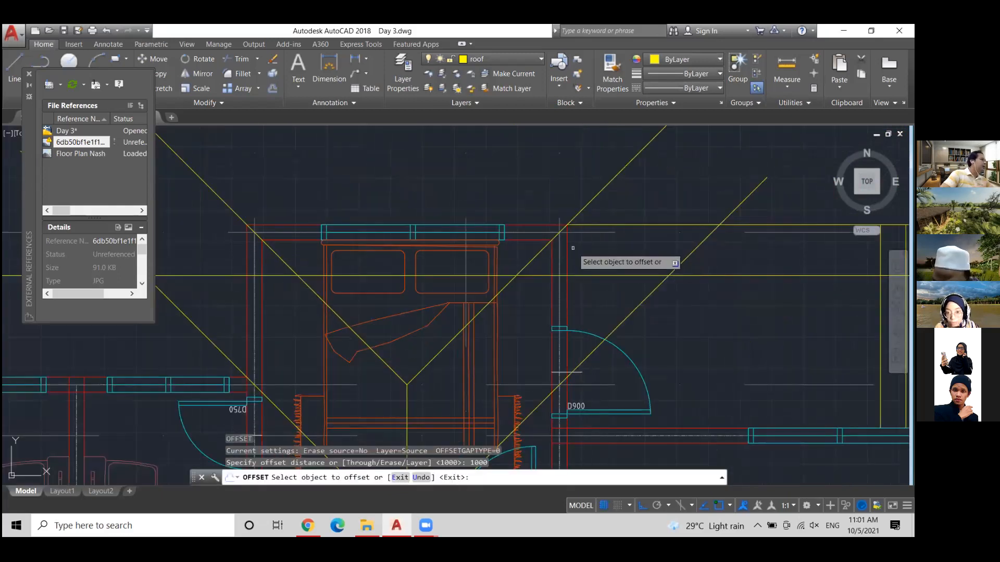
click(536, 231)
click(528, 175)
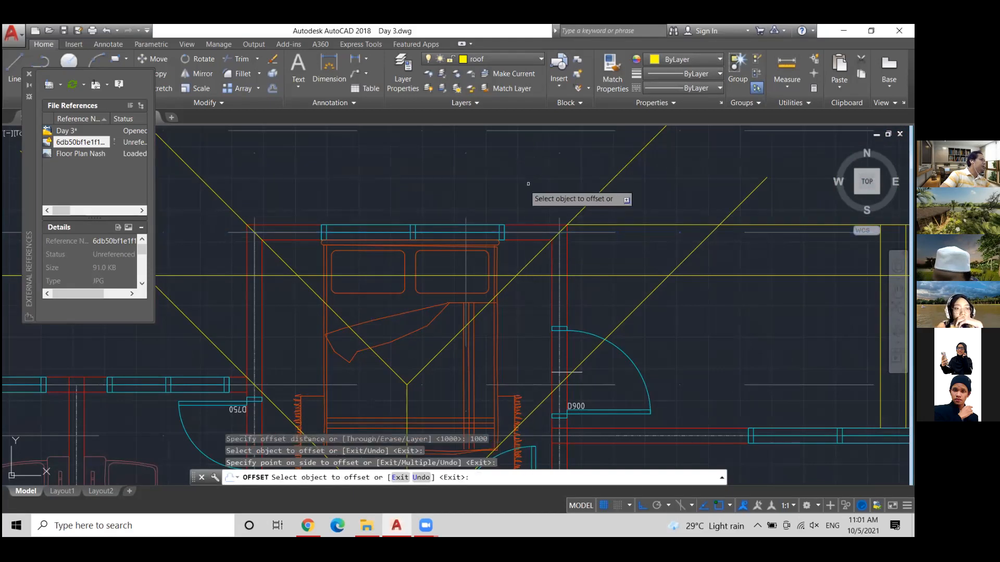
scroll(531, 192, down, 4)
key(Escape)
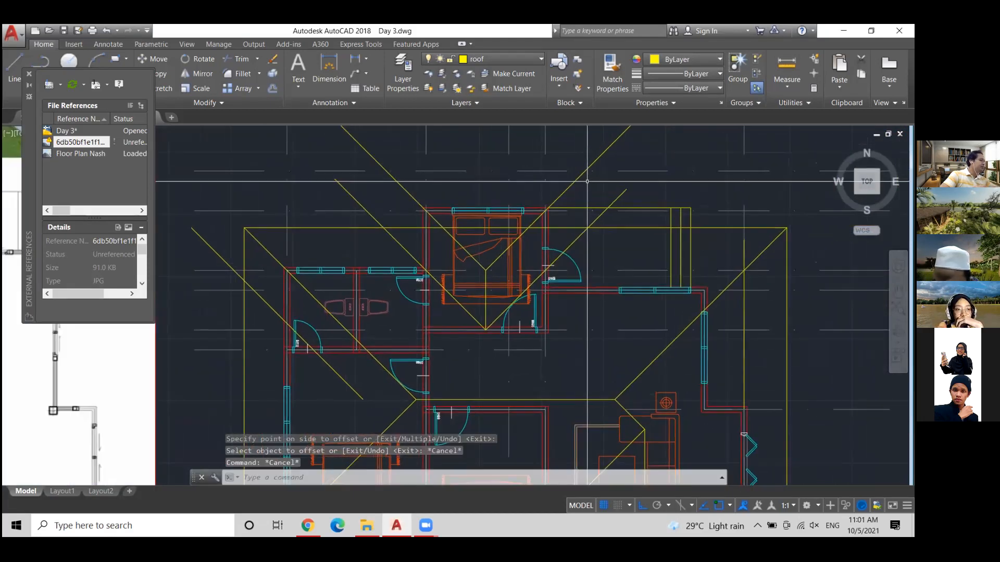
Draw a short horizontal roof line along the offset centreline above the bedroom, between the two upper diagonals.
text(l)
key(Return)
click(468, 171)
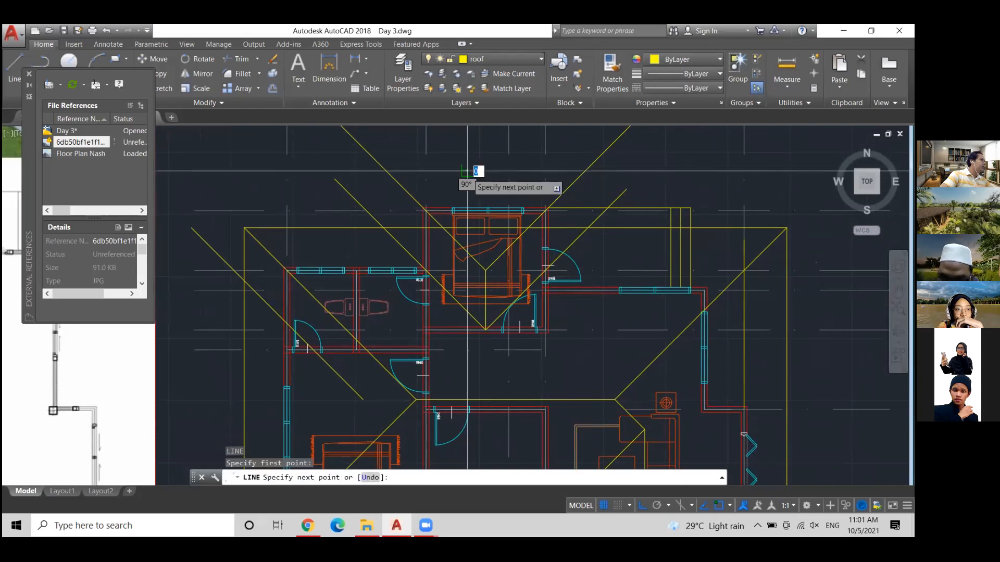
click(568, 170)
key(Escape)
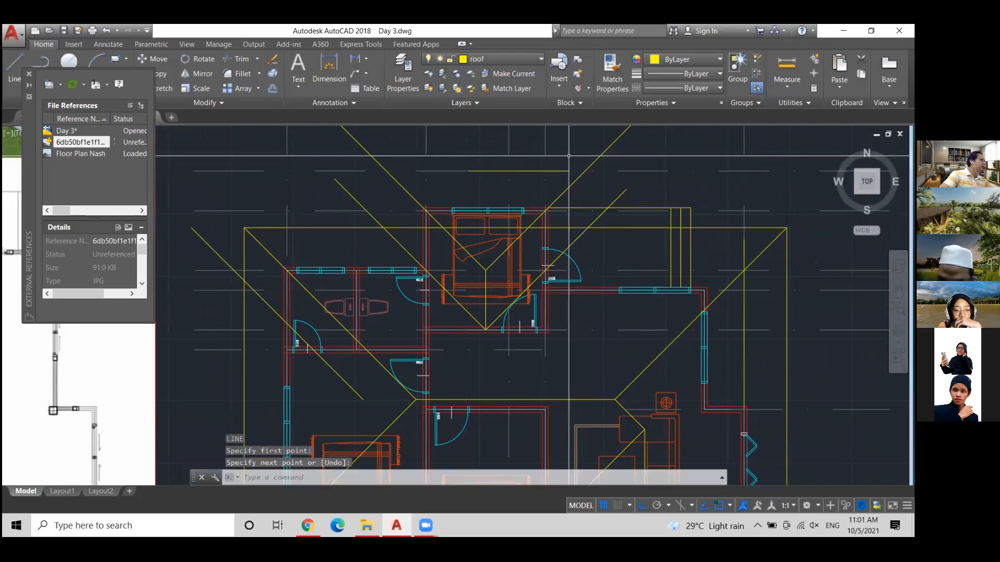
Chamfer both ends of the horizontal eave line with the two upper diagonals to close the triangle above the bedroom.
text(cha)
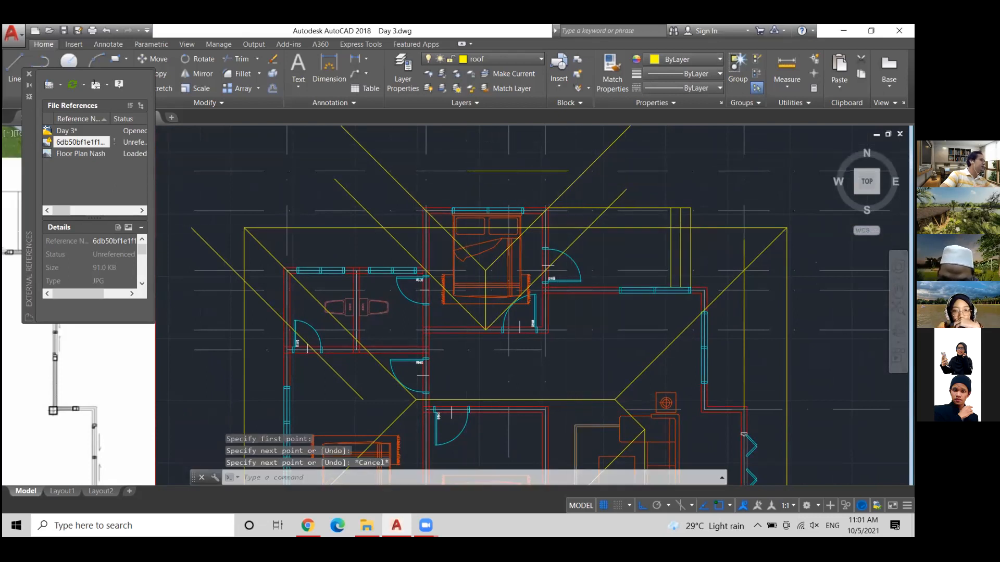
key(Return)
click(566, 190)
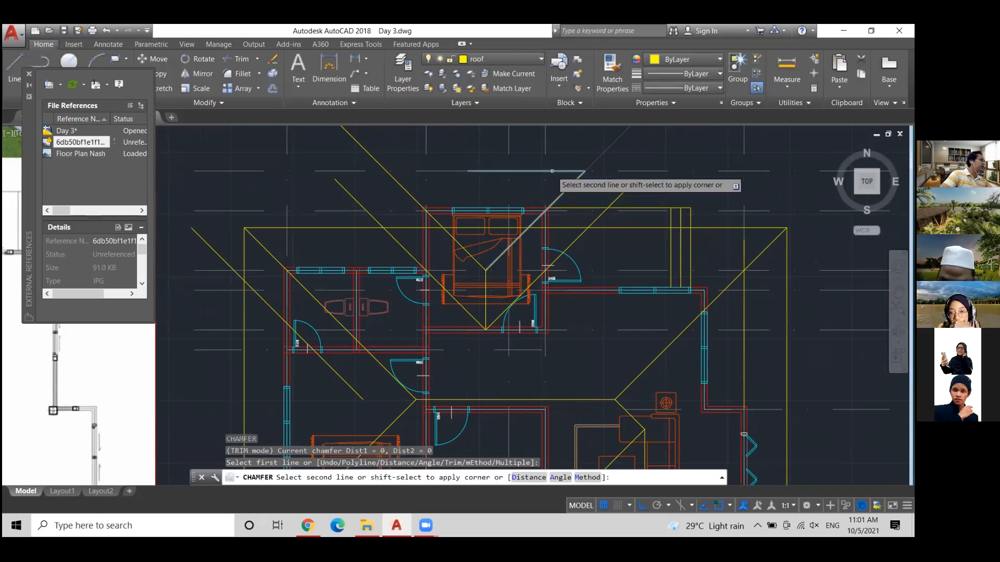
click(551, 171)
key(Return)
click(484, 171)
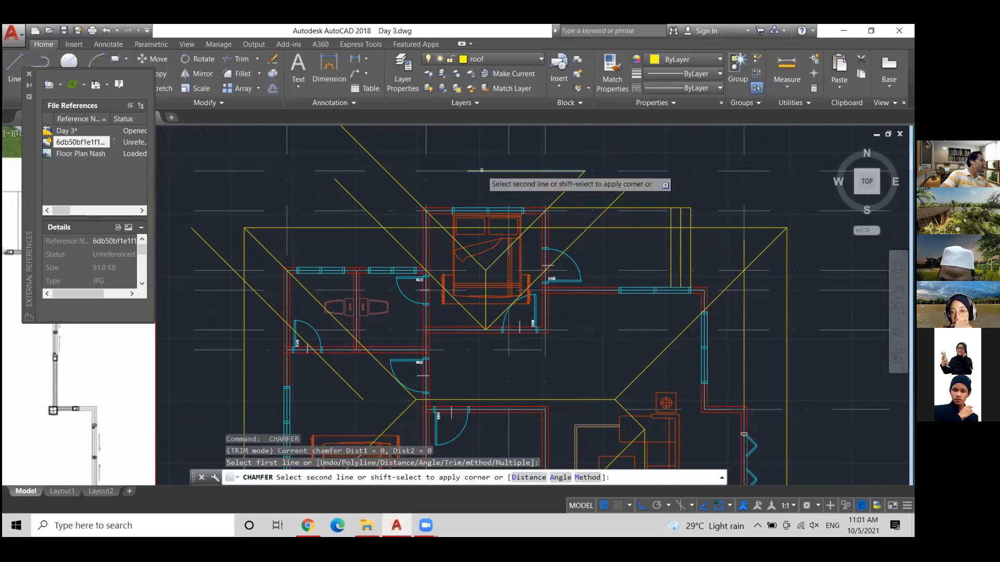
click(412, 196)
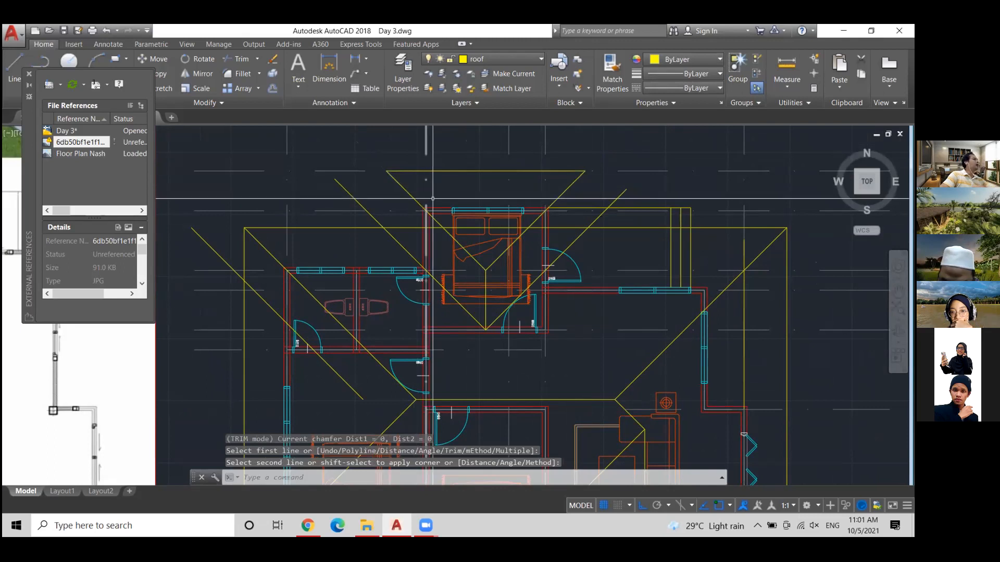
Draw a vertical roof line straight down from the triangle's left corner toward the main roof edge.
text(l)
key(Return)
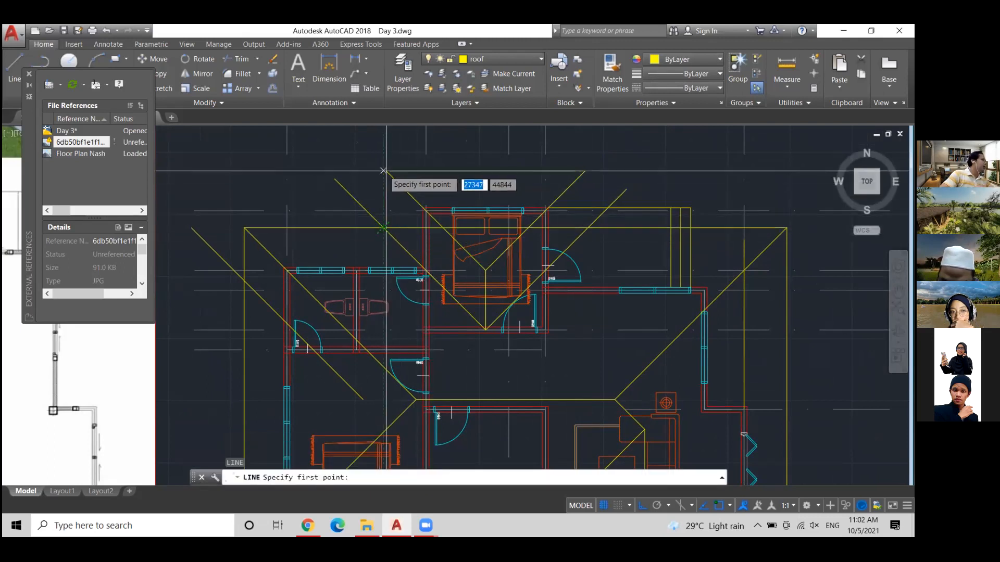
scroll(386, 171, up, 2)
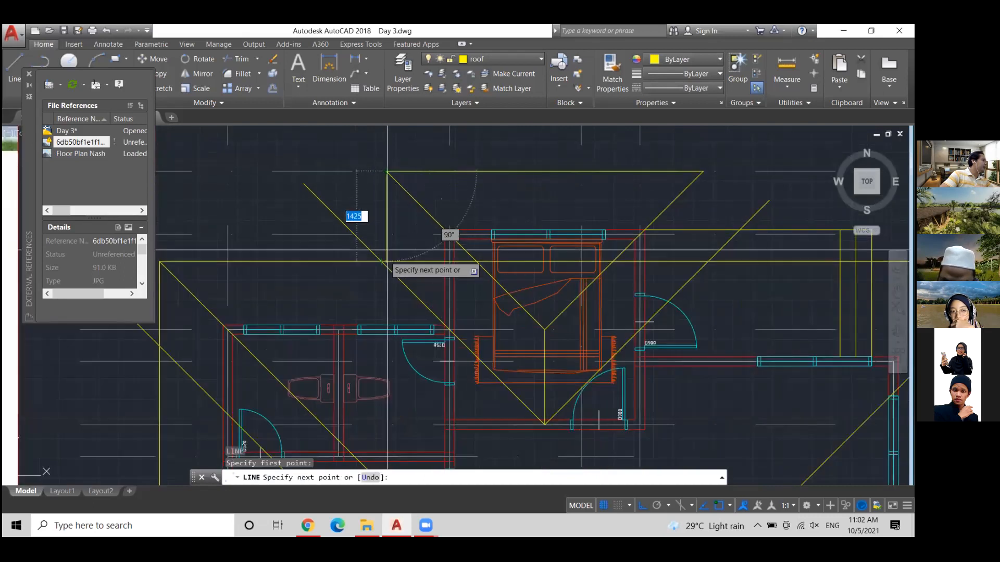
click(390, 295)
middle_drag(397, 218, 363, 167)
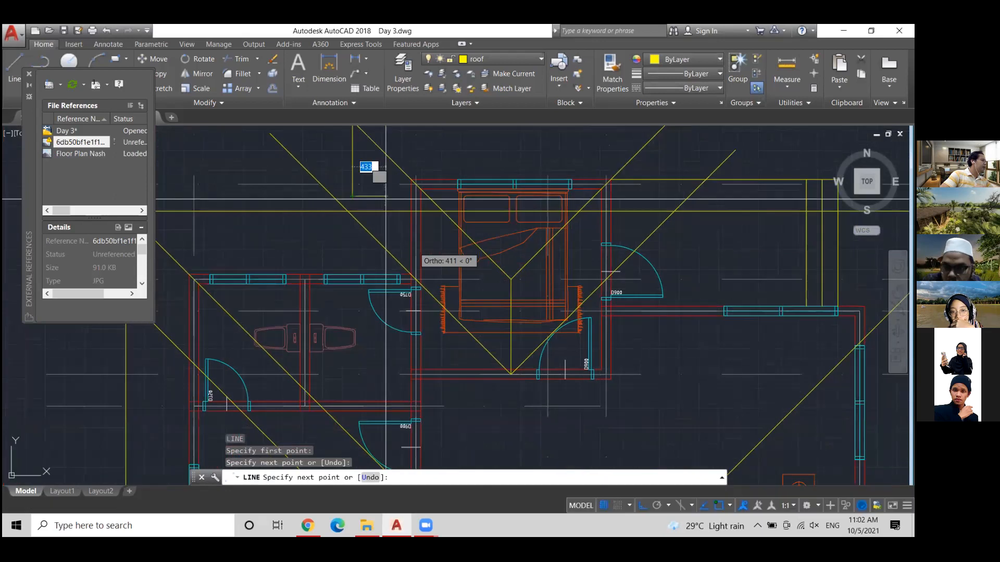
key(Escape)
Chamfer the vertical line below the triangle's left corner with the lower-left diagonal to close that side of the bedroom roof.
middle_drag(389, 240, 393, 265)
text(ch)
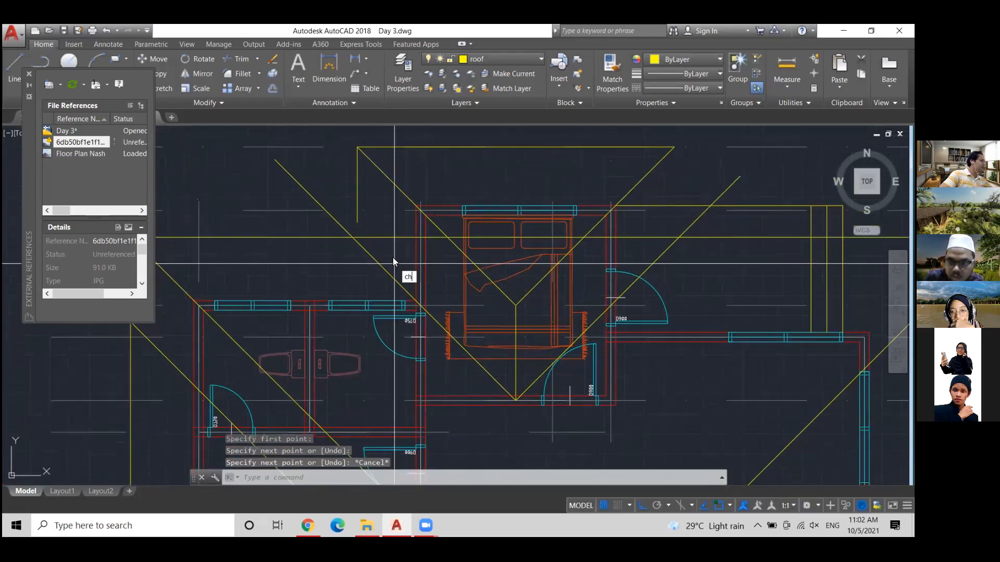
text(a)
key(Return)
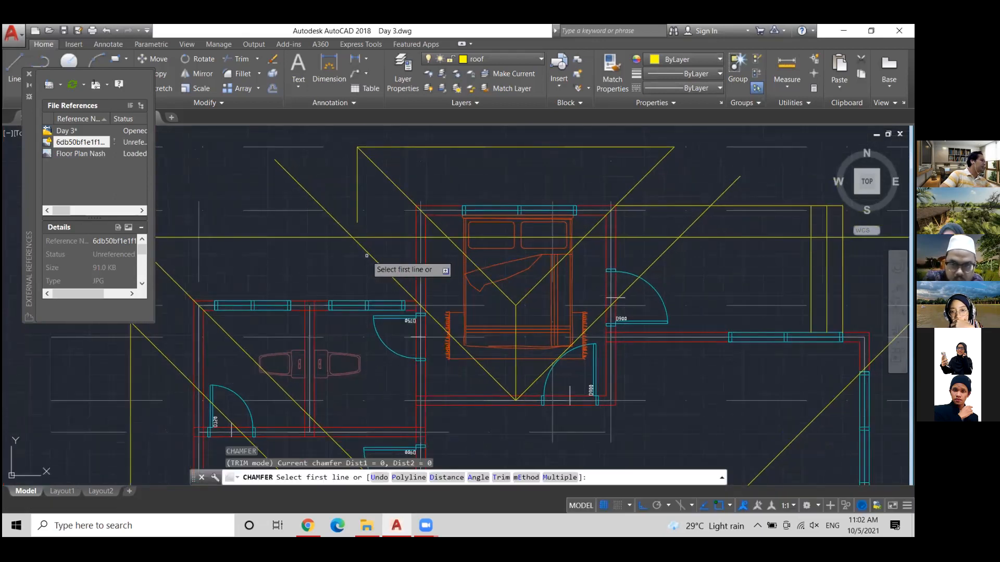
click(366, 255)
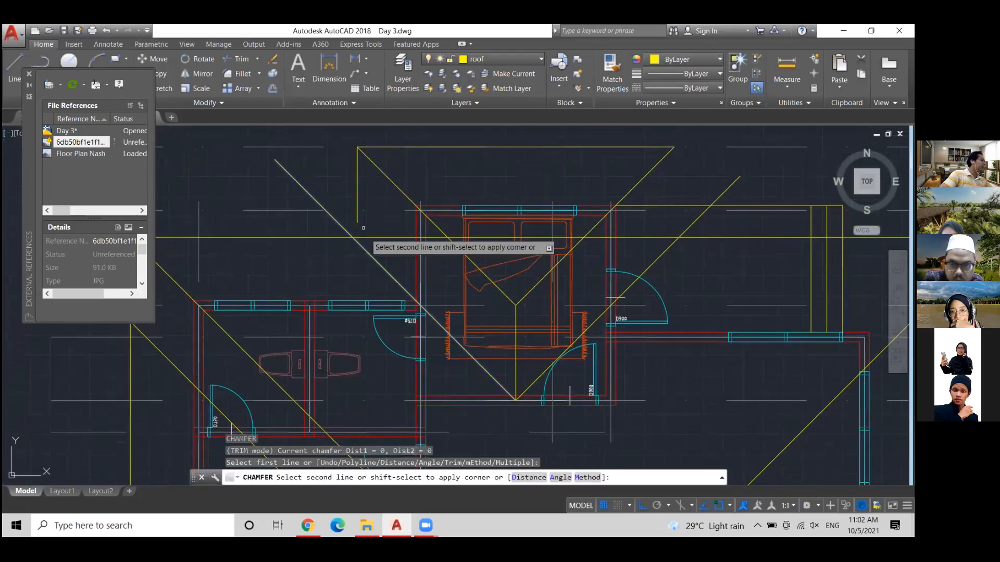
click(356, 195)
scroll(446, 253, down, 3)
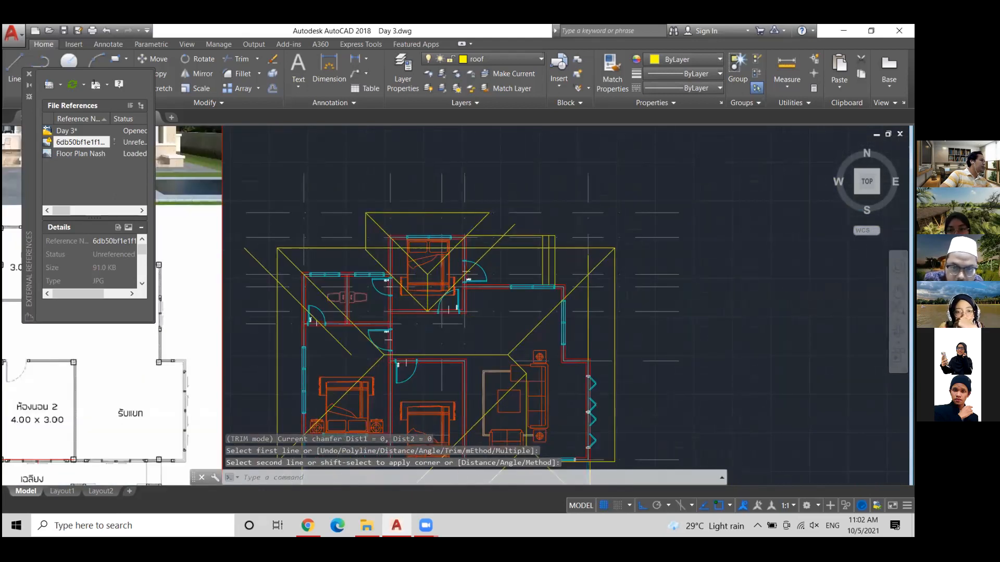
Draw a vertical roof line straight down from the triangle's right corner toward the main roof edge.
scroll(491, 213, up, 4)
key(Escape)
text(l)
key(Return)
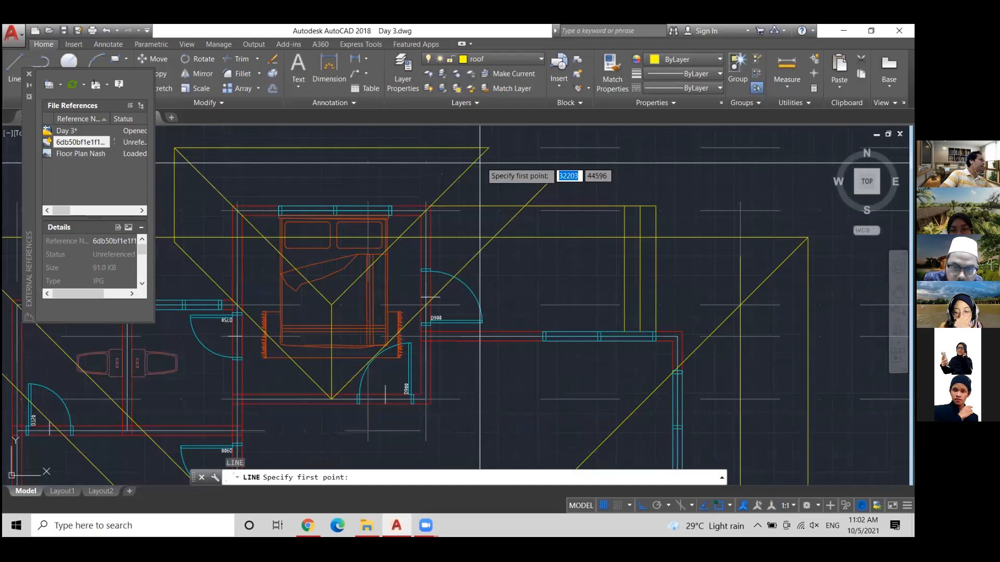
click(488, 149)
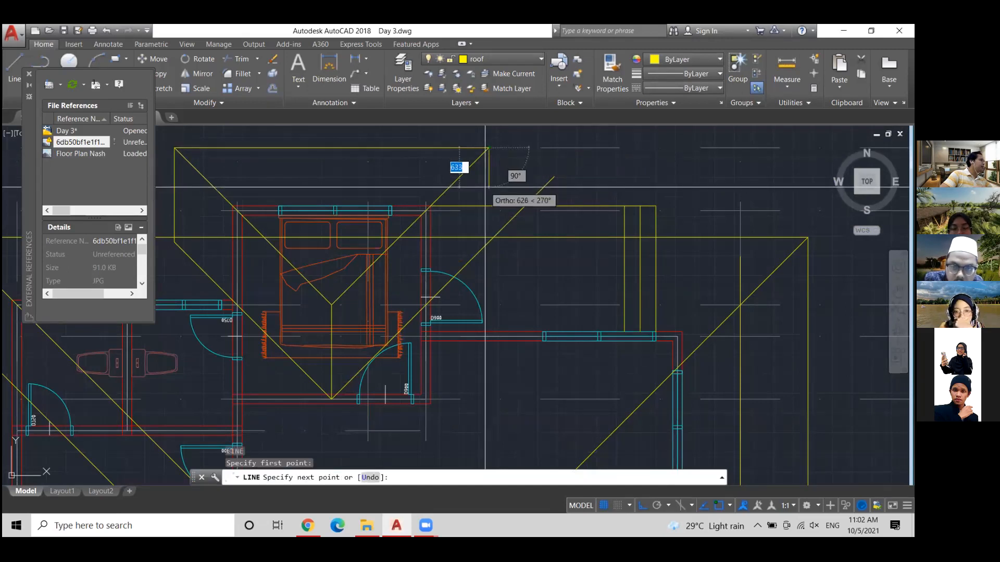
key(Escape)
Chamfer the vertical line below the triangle's right corner with the lower-right diagonal to close the bedroom roof outline.
text(cha)
key(Return)
click(475, 254)
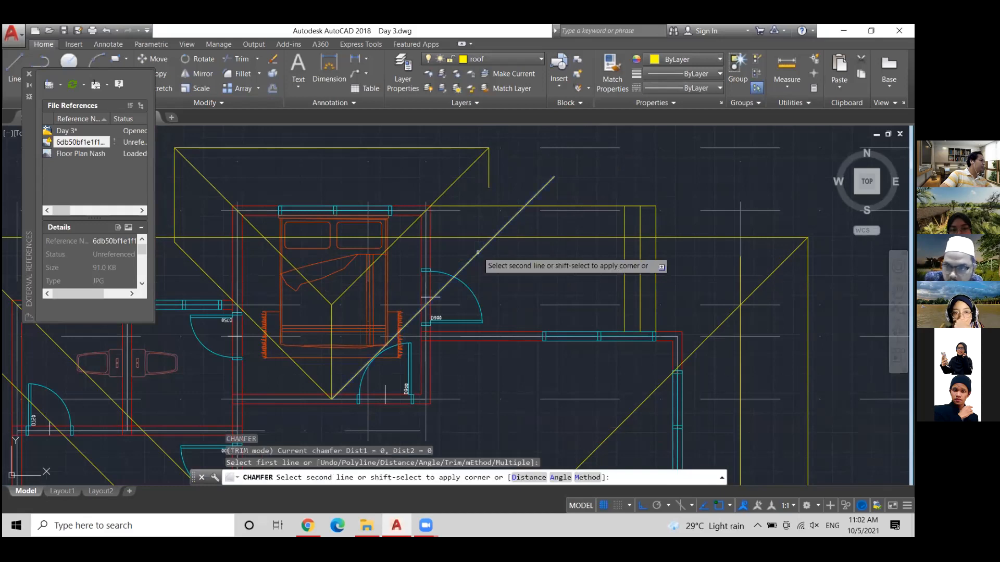
click(489, 181)
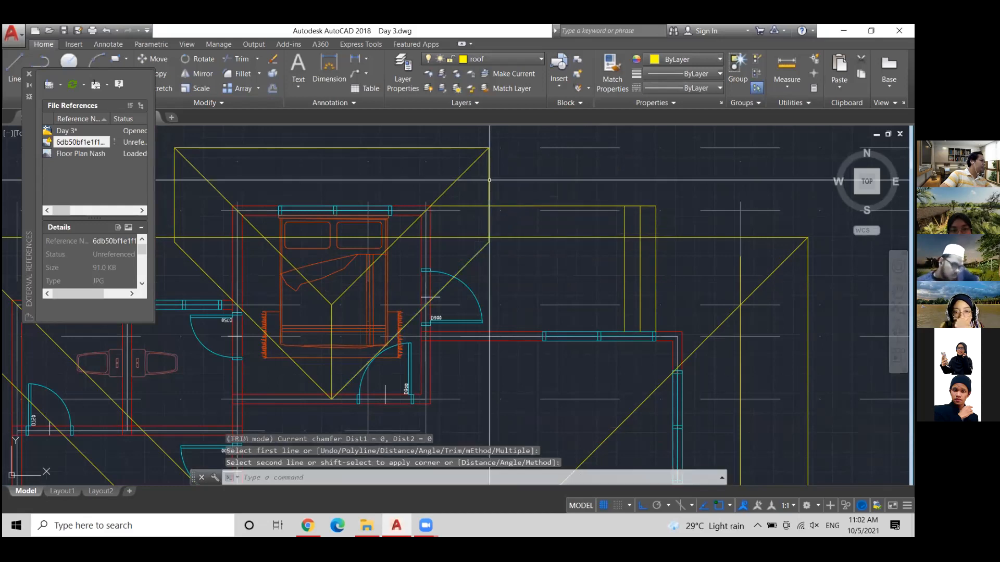
scroll(501, 249, down, 2)
middle_drag(501, 262, 592, 238)
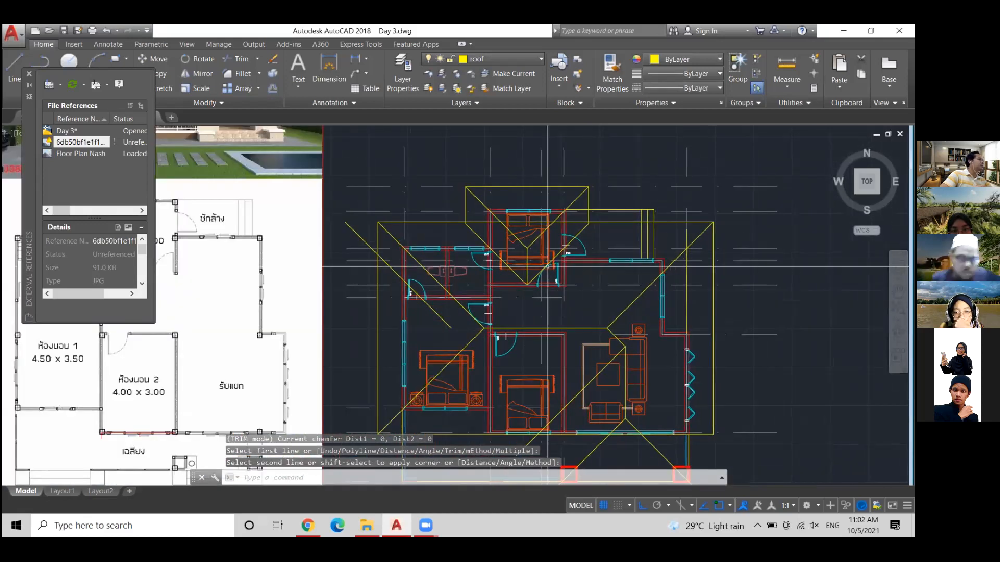
scroll(450, 236, up, 2)
scroll(449, 236, up, 2)
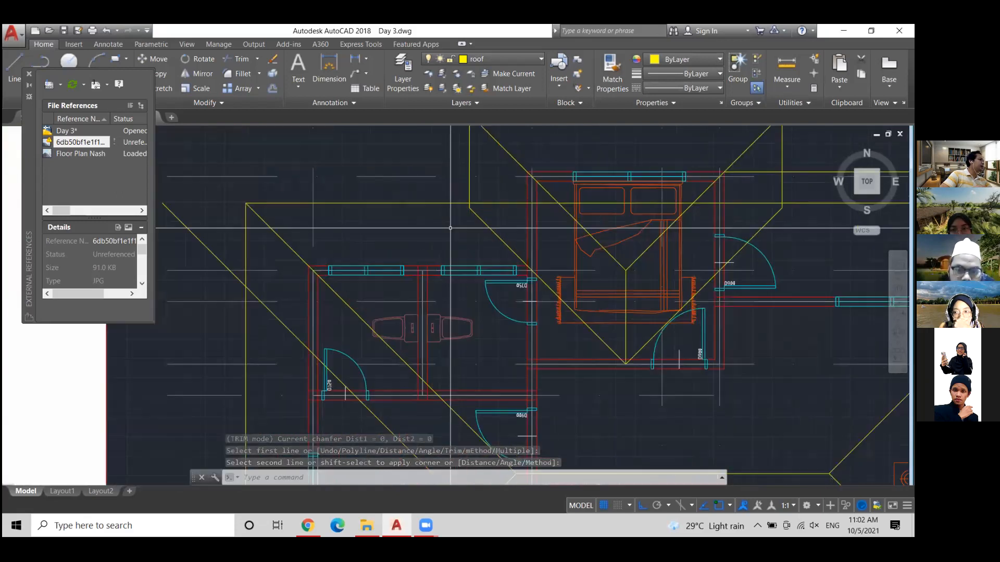
key(Escape)
click(438, 198)
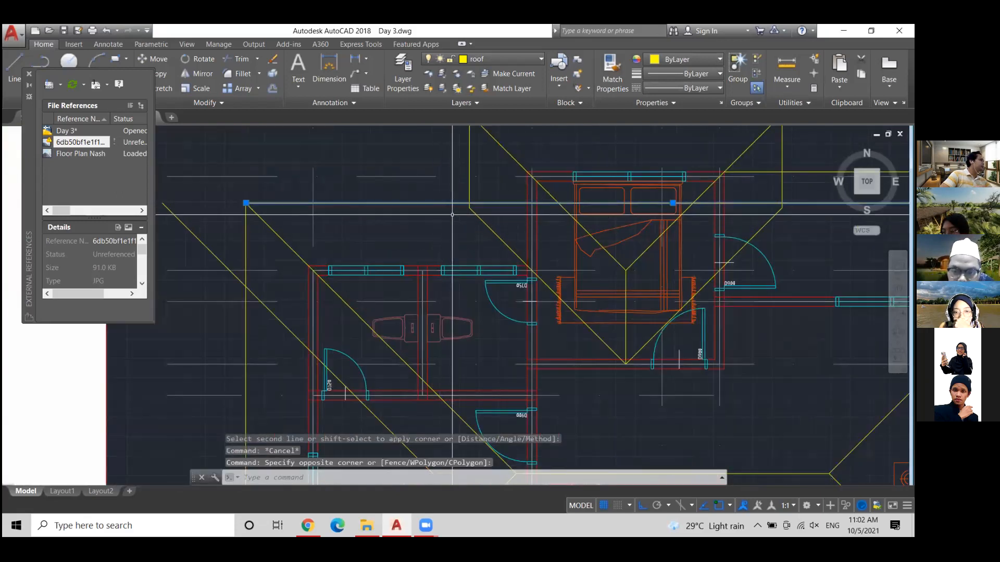
mouse_move(453, 216)
middle_down()
mouse_move(434, 221)
mouse_move(531, 219)
middle_up()
scroll(456, 203, up, 2)
scroll(462, 221, down, 2)
key(Escape)
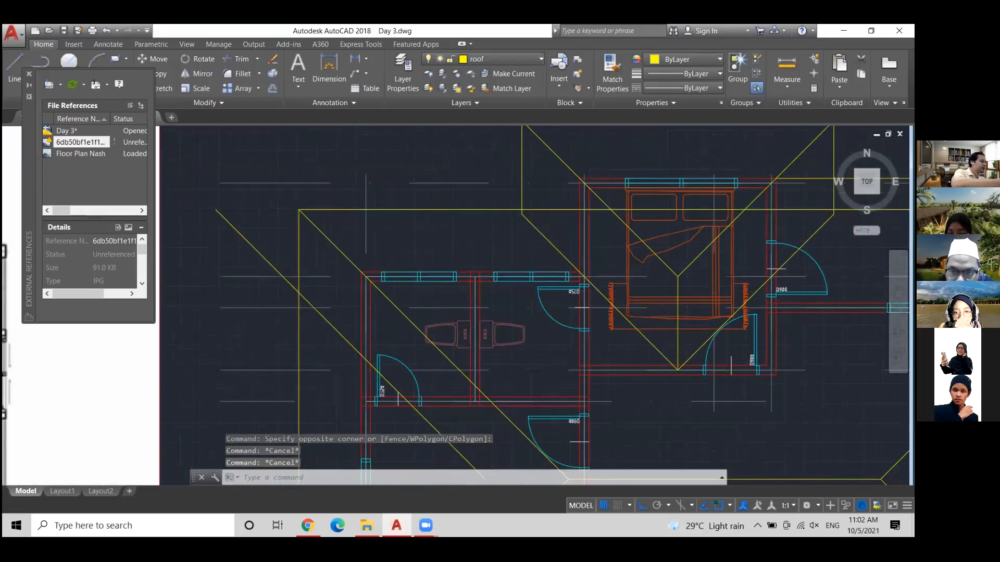
Offset the centreline of the upper window wall of the two bathrooms 1000 outward.
text(o)
key(Return)
text(1000)
key(Return)
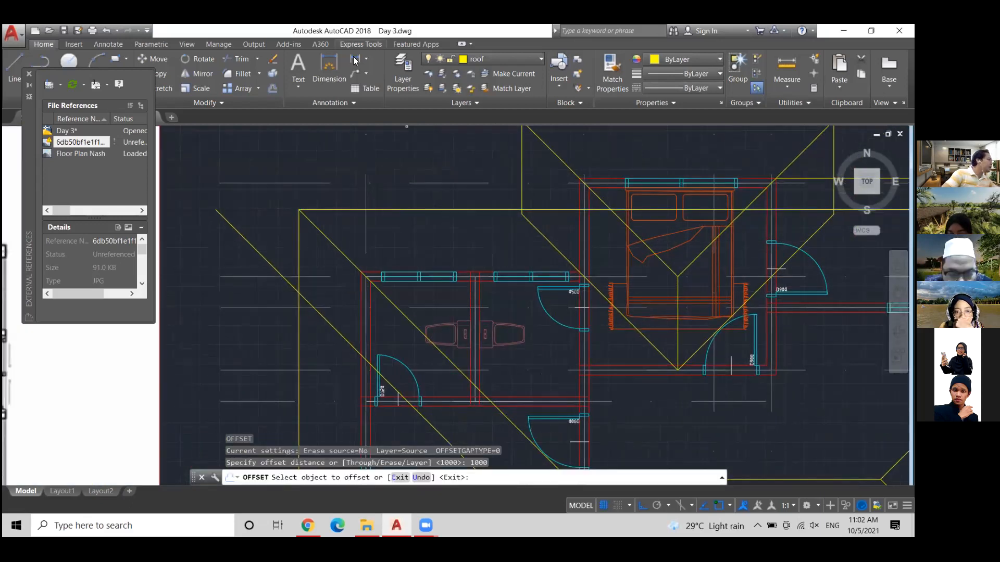
click(311, 275)
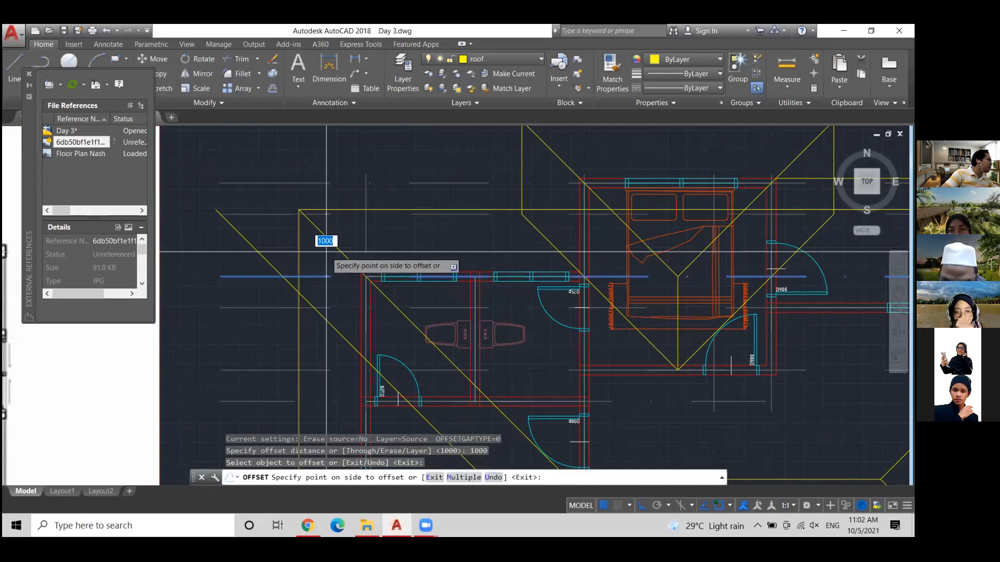
click(358, 243)
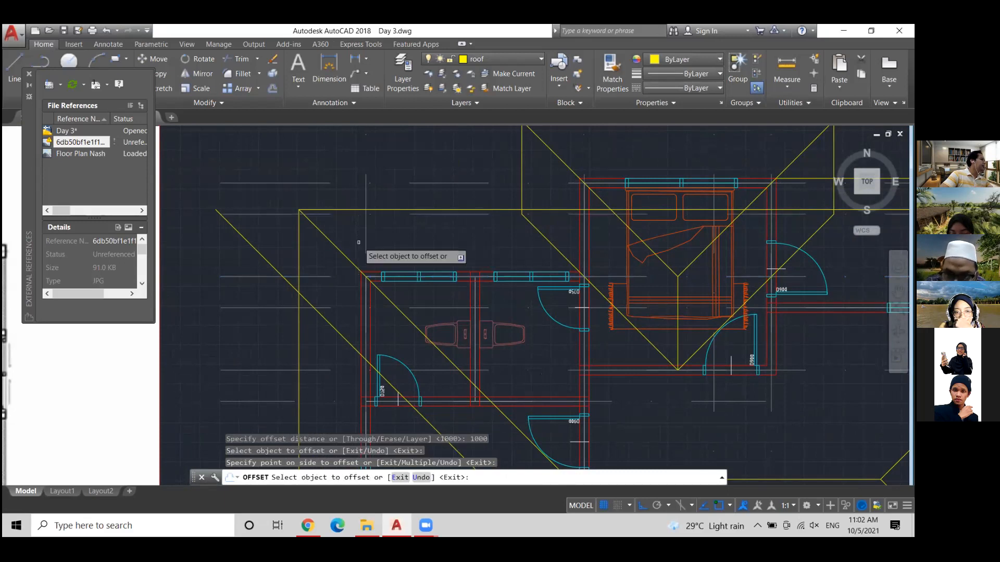
Move the main roof's upper eave line straight down onto the offset centreline.
middle_drag(379, 231, 356, 237)
scroll(437, 244, down, 1)
middle_drag(438, 243, 435, 244)
scroll(453, 232, up, 1)
scroll(452, 232, up, 2)
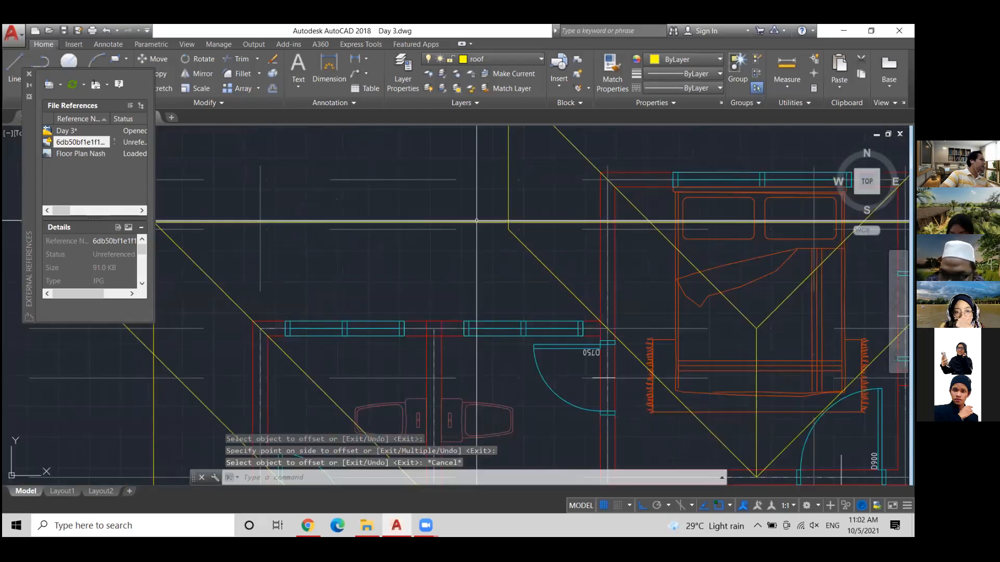
key(Escape)
click(474, 223)
text(m)
key(Return)
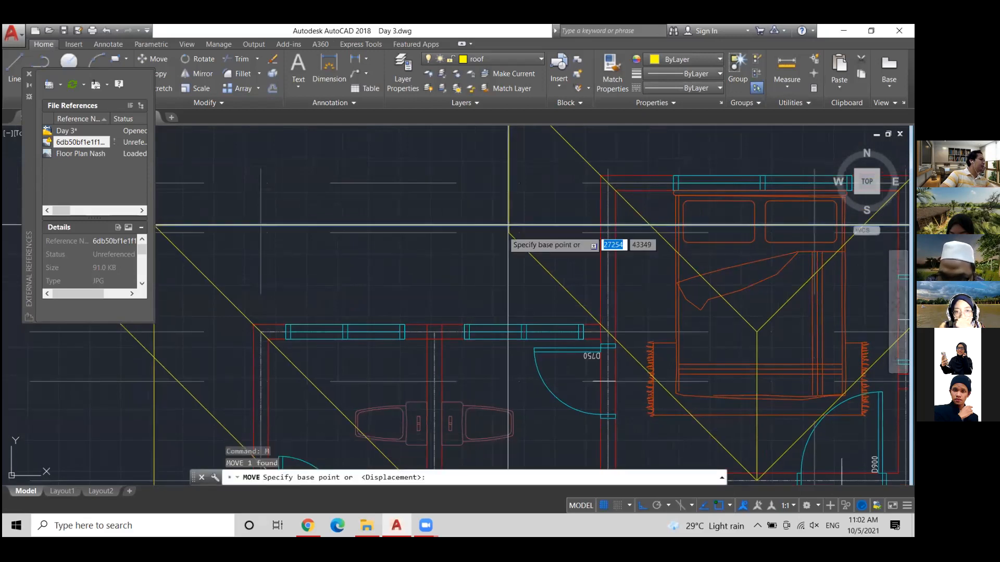
click(509, 225)
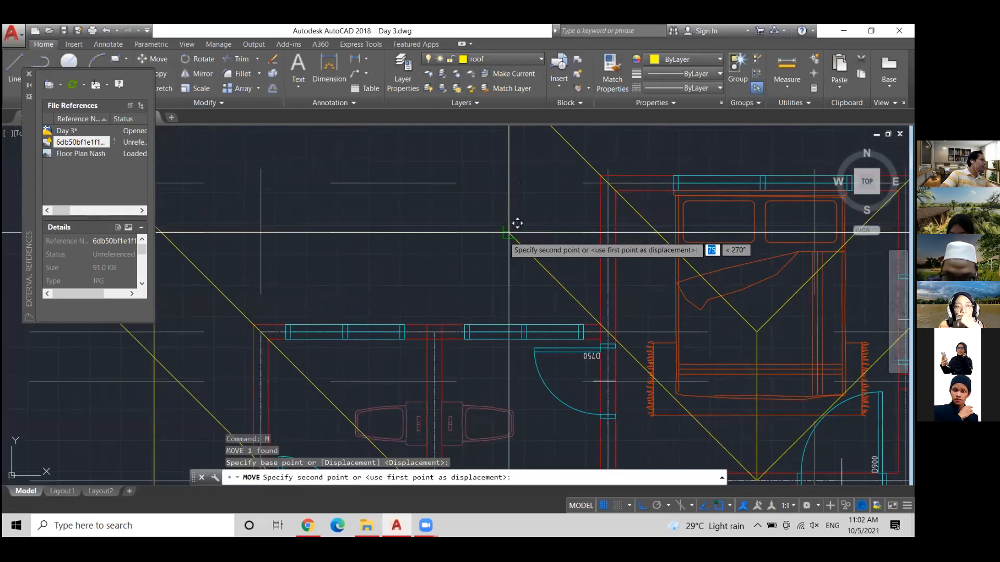
click(517, 223)
scroll(469, 240, down, 3)
scroll(346, 263, up, 2)
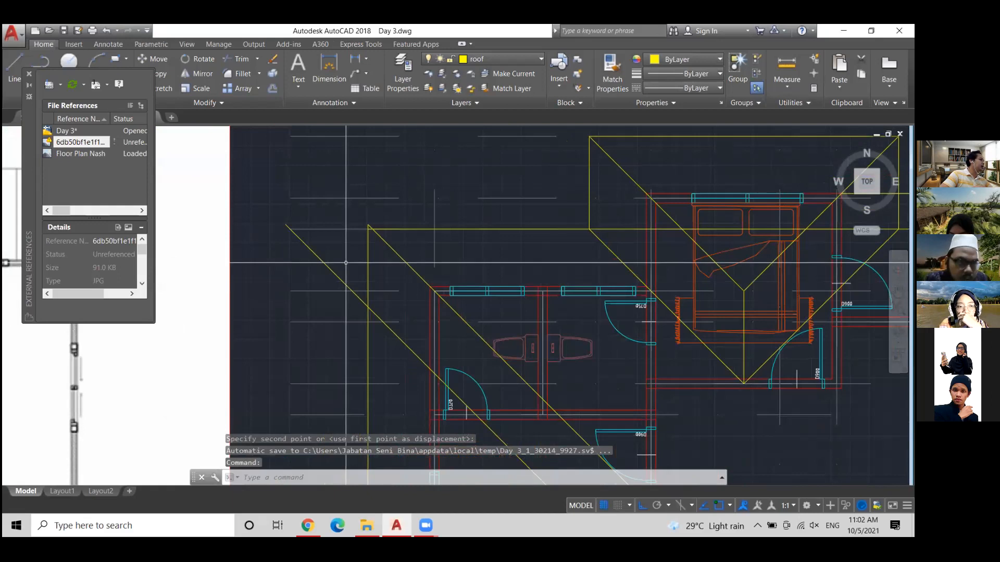
Erase the horizontal offset centreline above the bathrooms.
scroll(345, 263, up, 3)
click(355, 196)
key(Escape)
key(Escape)
middle_drag(447, 276, 442, 218)
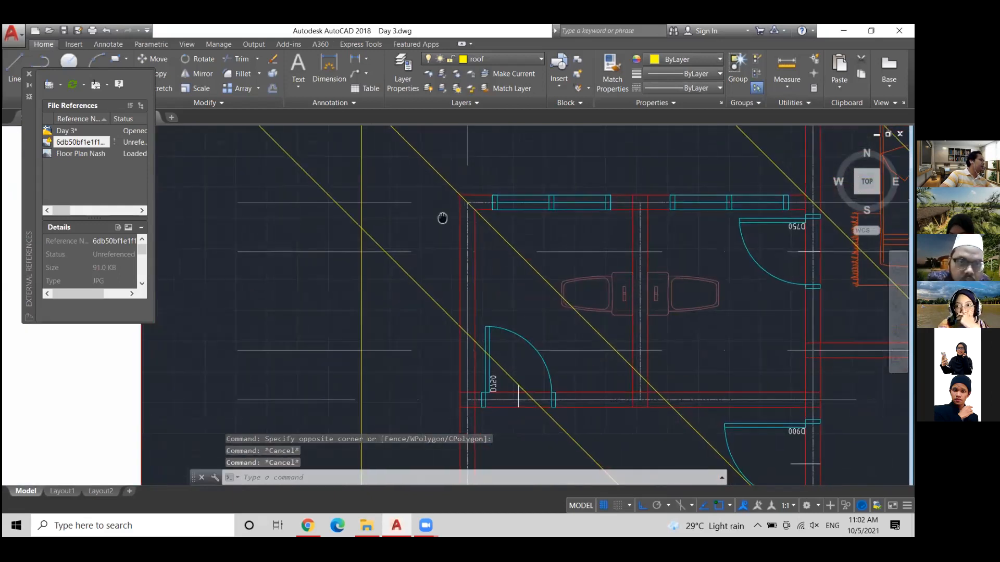
scroll(452, 226, down, 2)
click(382, 165)
click(368, 143)
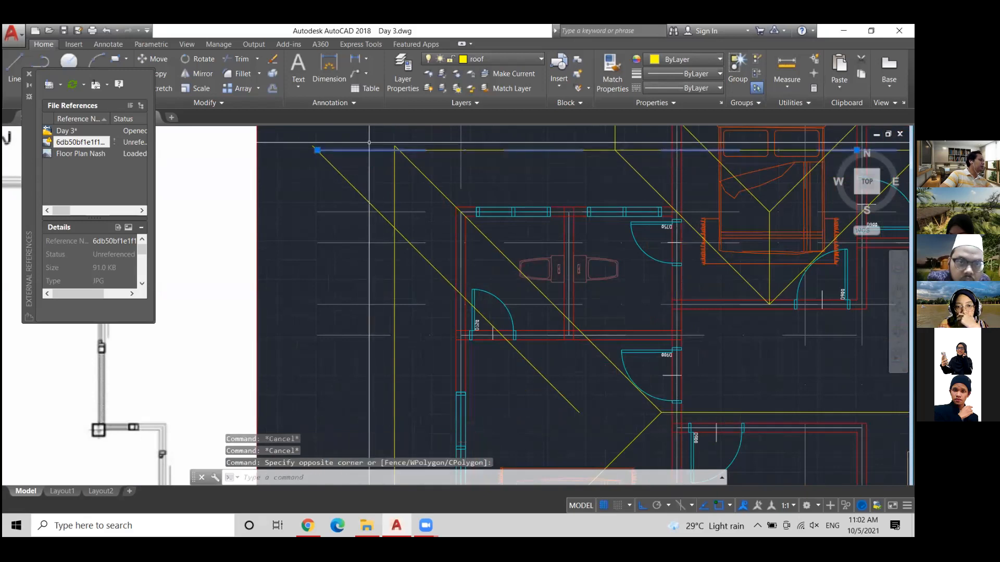
middle_drag(377, 158, 377, 191)
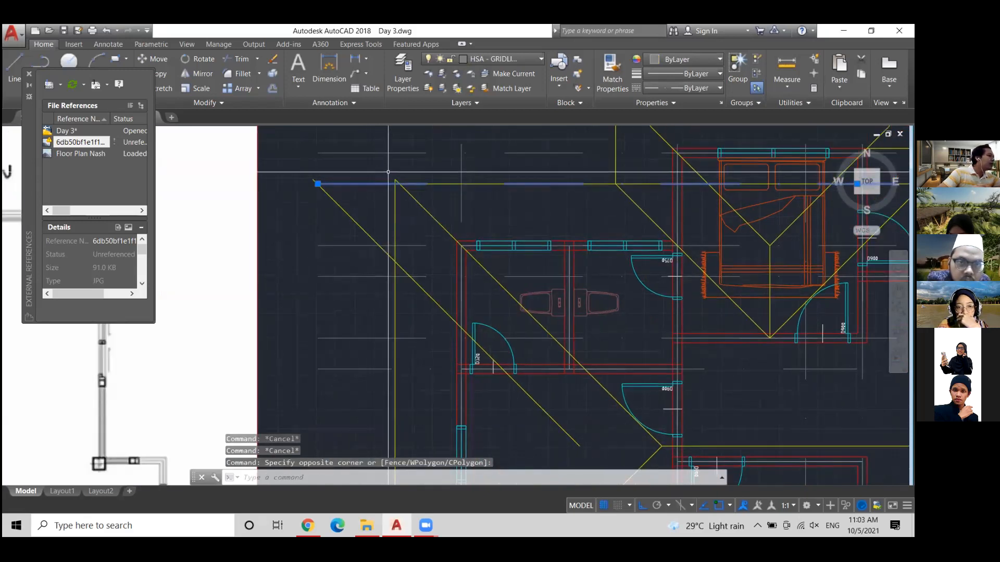
key(Delete)
Offset the vertical centreline of the house's left outer wall 1000 outward.
middle_drag(423, 294, 422, 264)
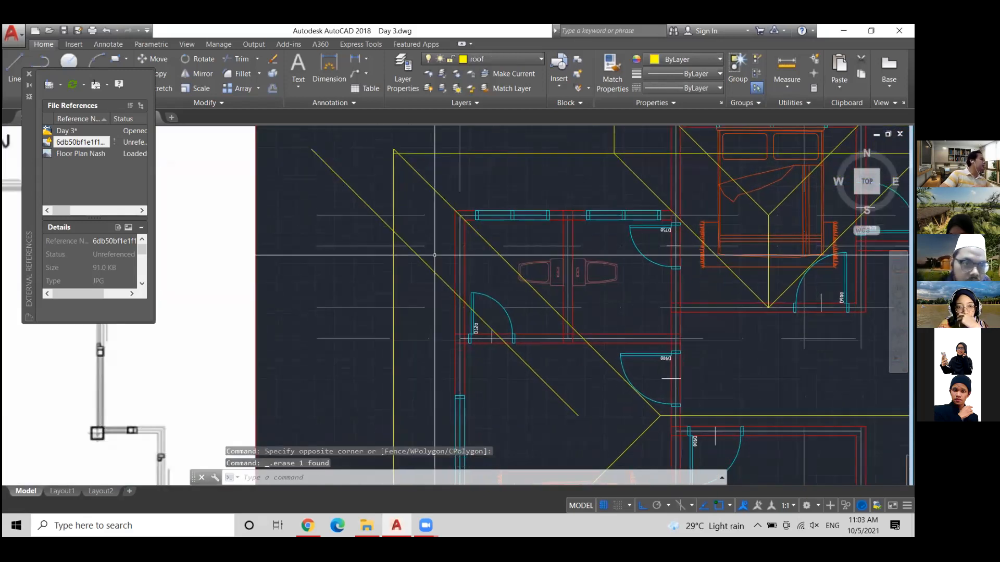
key(Return)
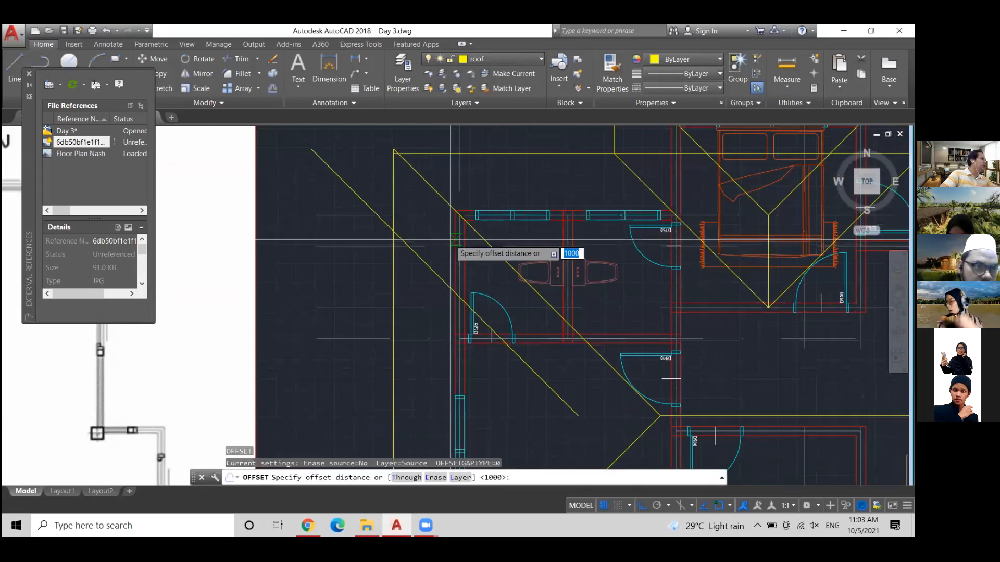
text(1000)
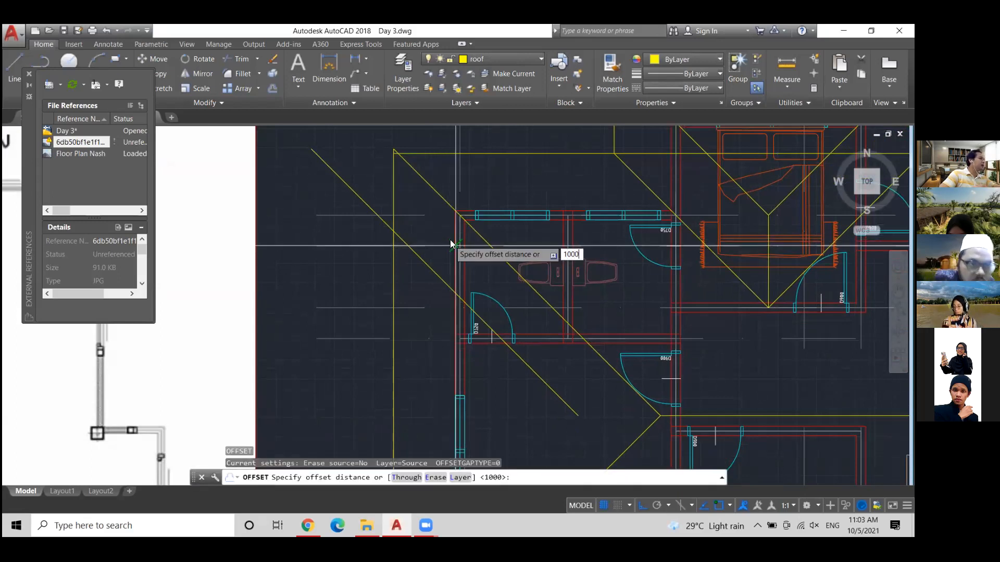
key(Return)
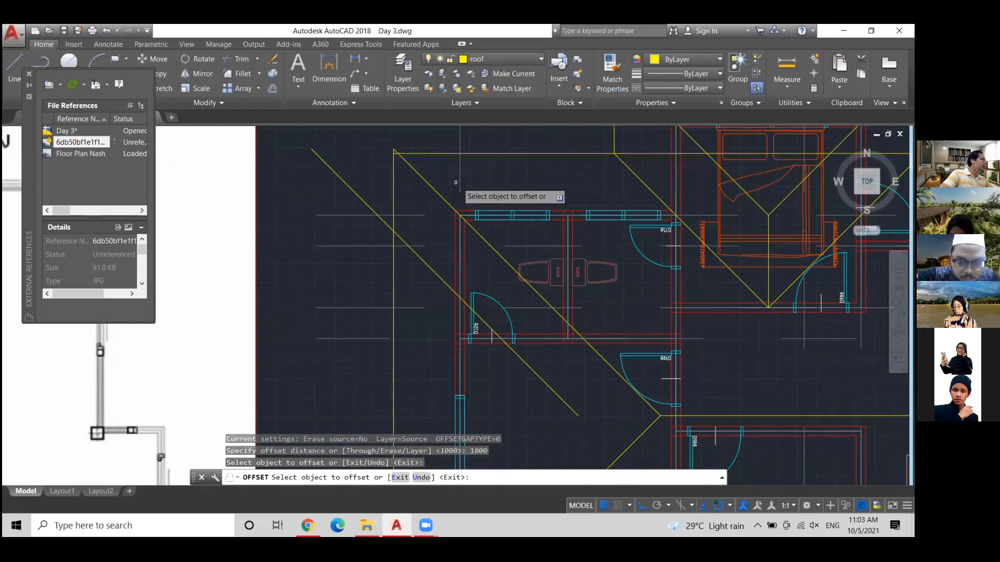
click(460, 172)
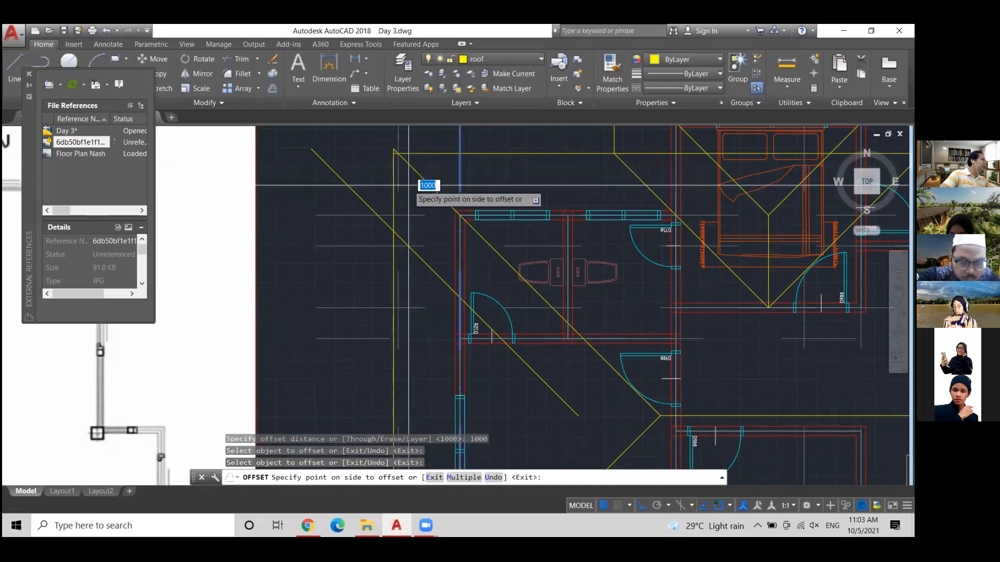
click(401, 183)
scroll(401, 163, up, 4)
scroll(401, 167, up, 3)
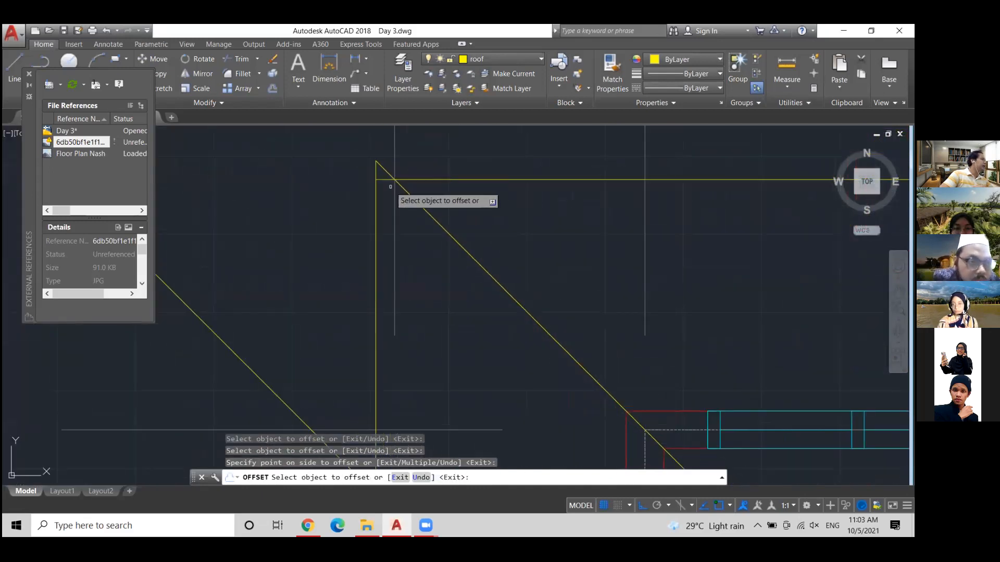
key(Escape)
Move the main roof's left vertical eave line sideways onto the offset centreline.
click(349, 207)
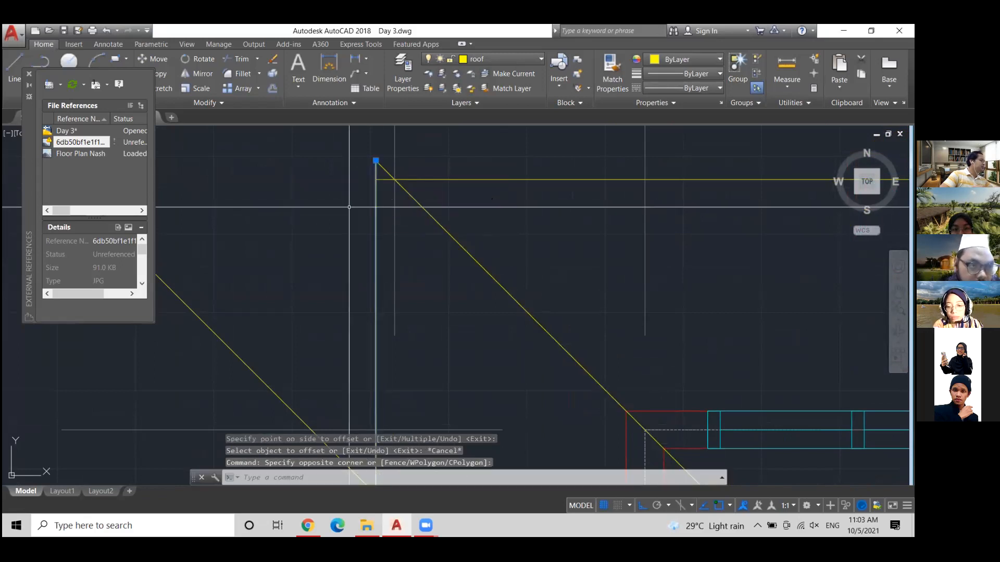
click(368, 180)
text(m)
key(Return)
click(376, 179)
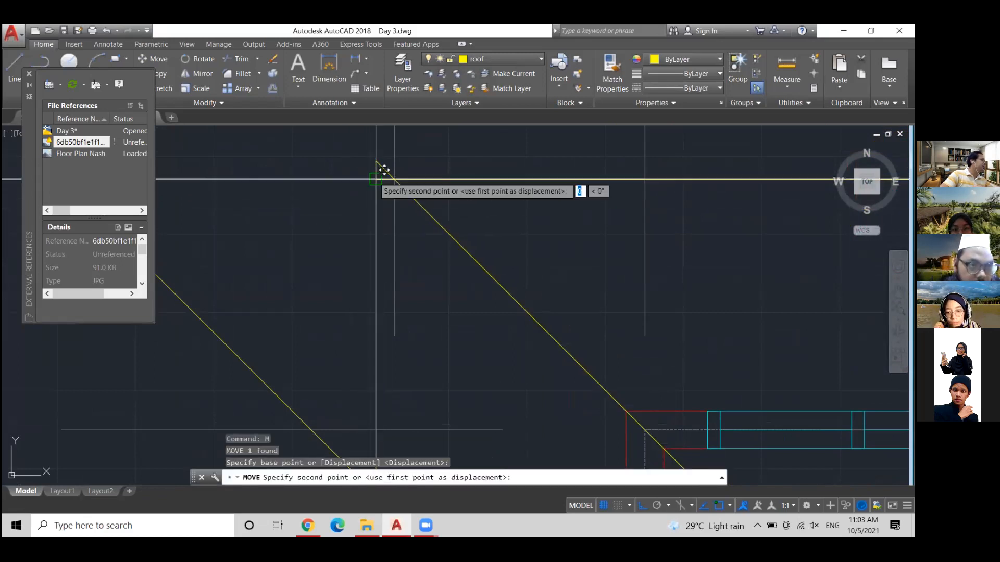
click(394, 179)
scroll(469, 302, down, 5)
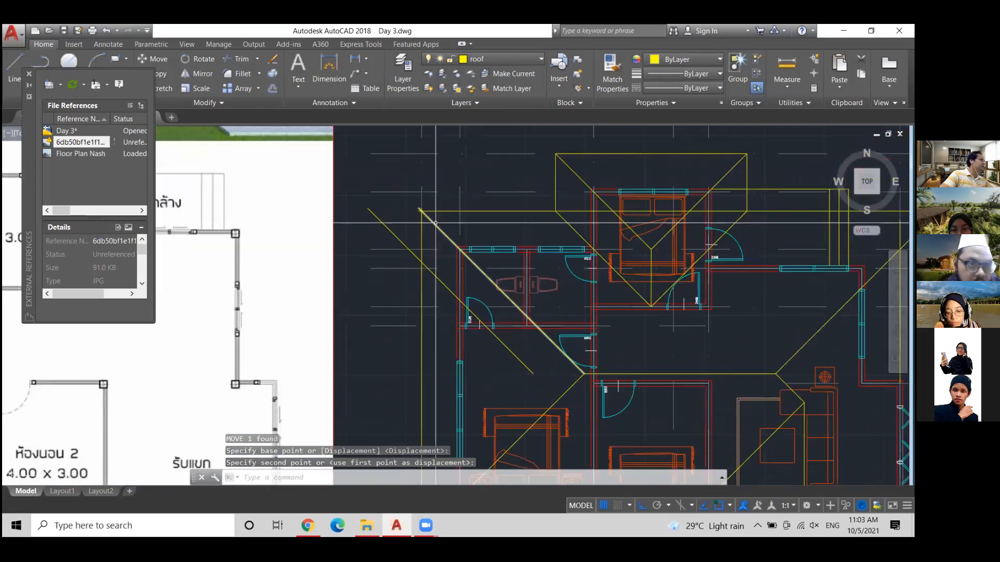
Erase the vertical offset centreline at the main roof's upper-left corner.
key(Escape)
scroll(469, 302, up, 5)
click(411, 198)
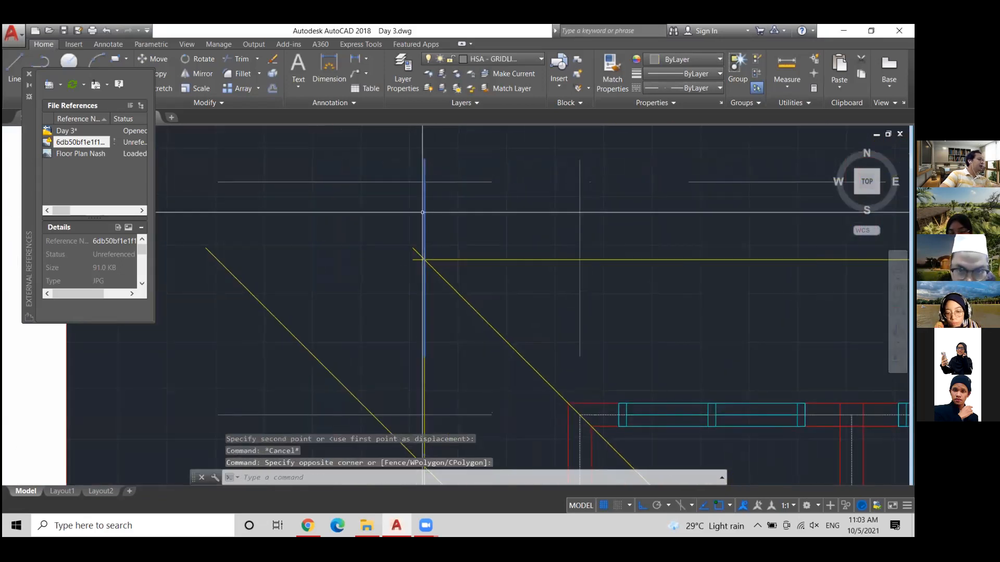
key(Delete)
Chamfer the left vertical and upper horizontal eave lines into a clean corner at the main roof's upper left.
middle_drag(464, 255, 418, 216)
text(cha)
key(Return)
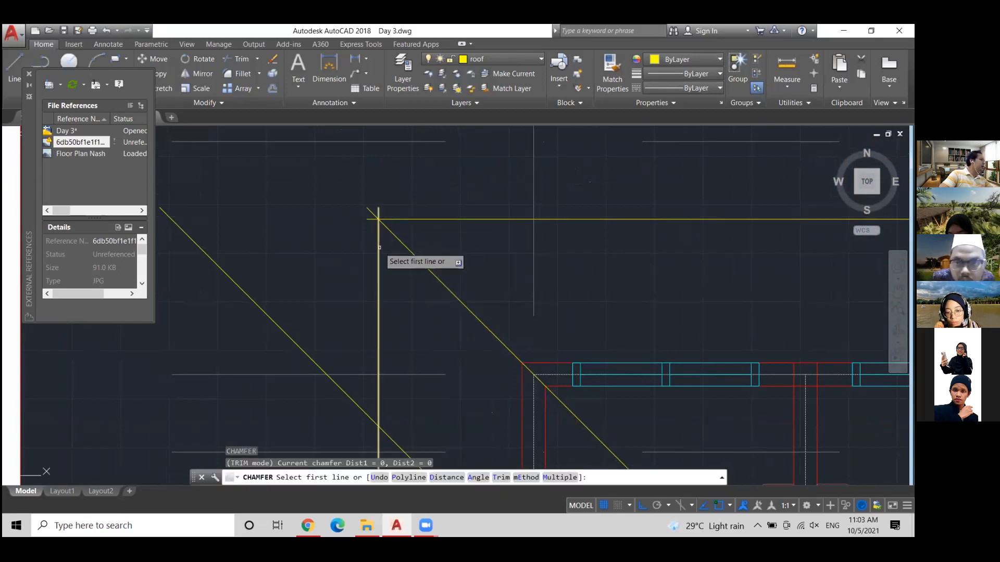
click(378, 229)
key(Escape)
key(Escape)
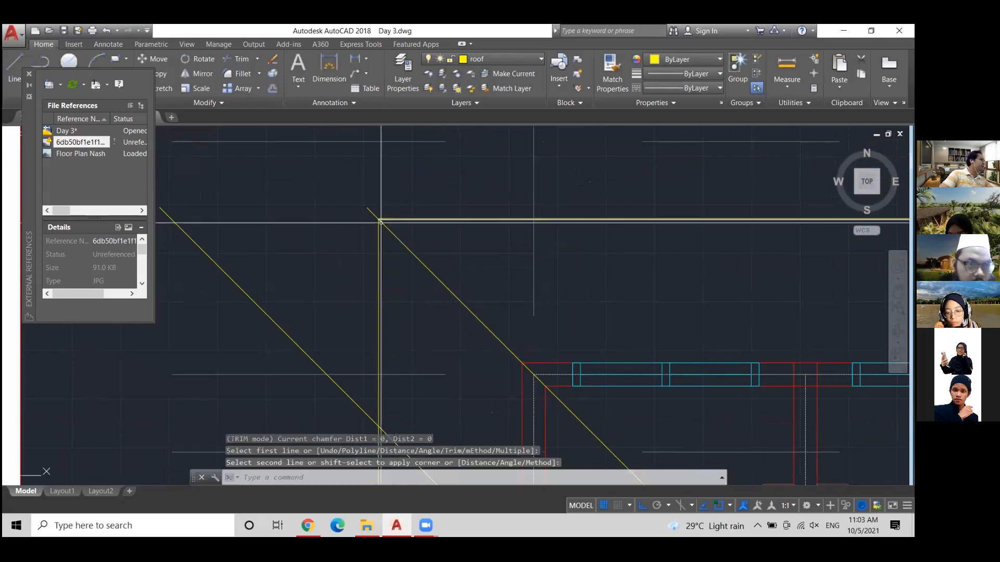
Trim the diagonal hip line's overshoot beyond the eave corner at the main roof's upper left.
text(tr)
key(Return)
click(398, 204)
click(359, 232)
key(Return)
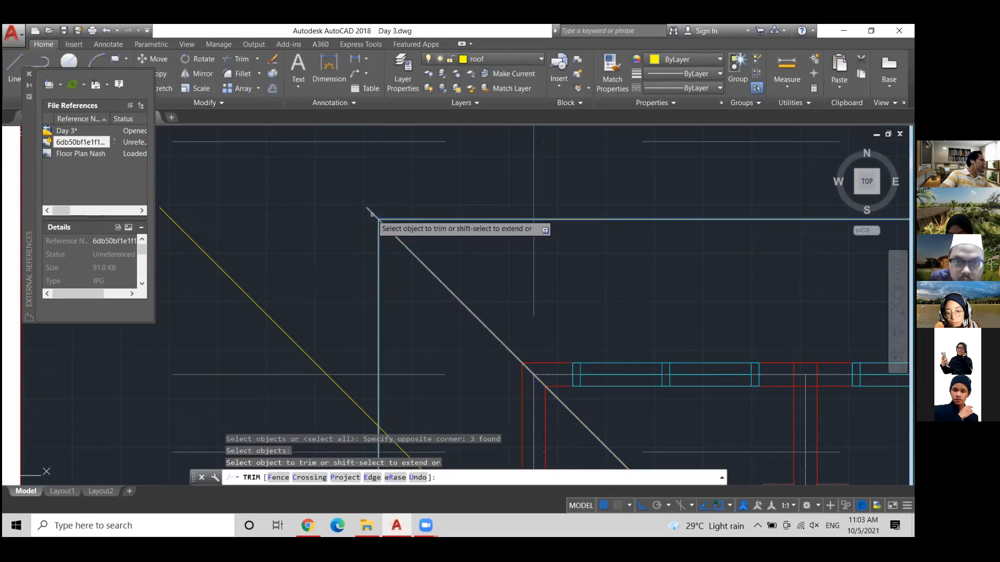
click(373, 217)
scroll(429, 230, down, 3)
scroll(421, 236, down, 3)
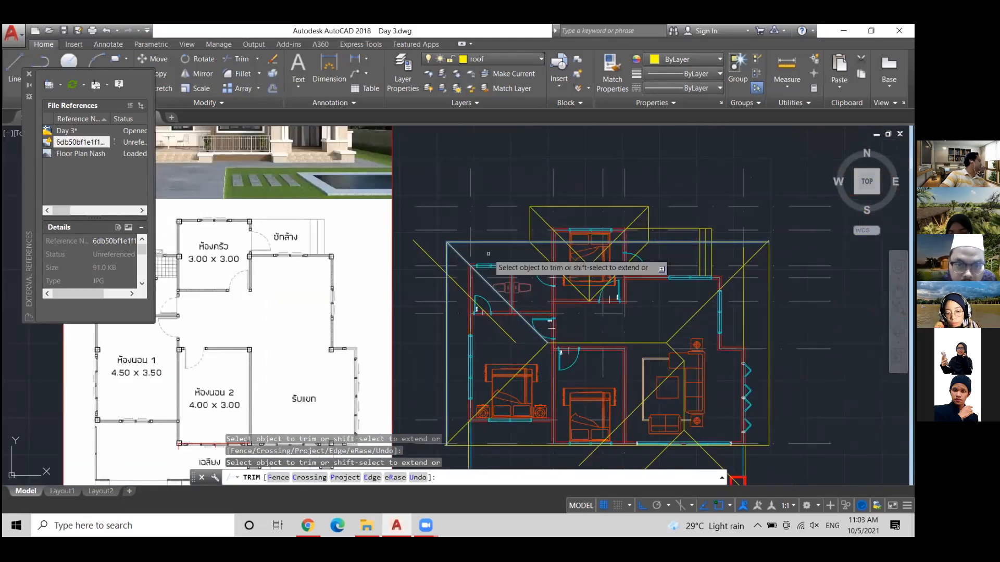
key(Escape)
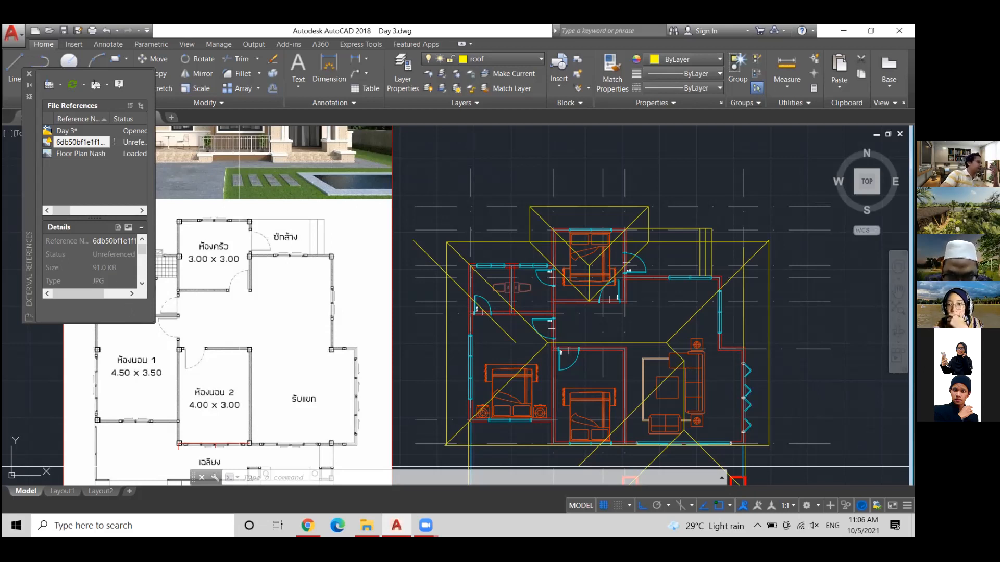
Examine the front porch, its two square columns and the diagonal roof lines crossing them against the main roof's eaves.
scroll(639, 231, down, 3)
middle_drag(639, 231, 599, 187)
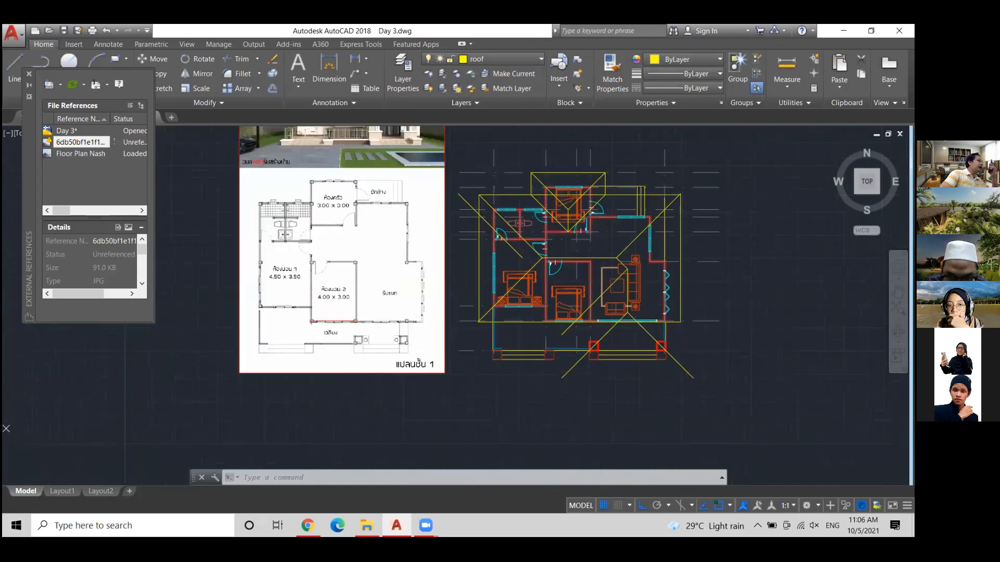
scroll(586, 333, up, 4)
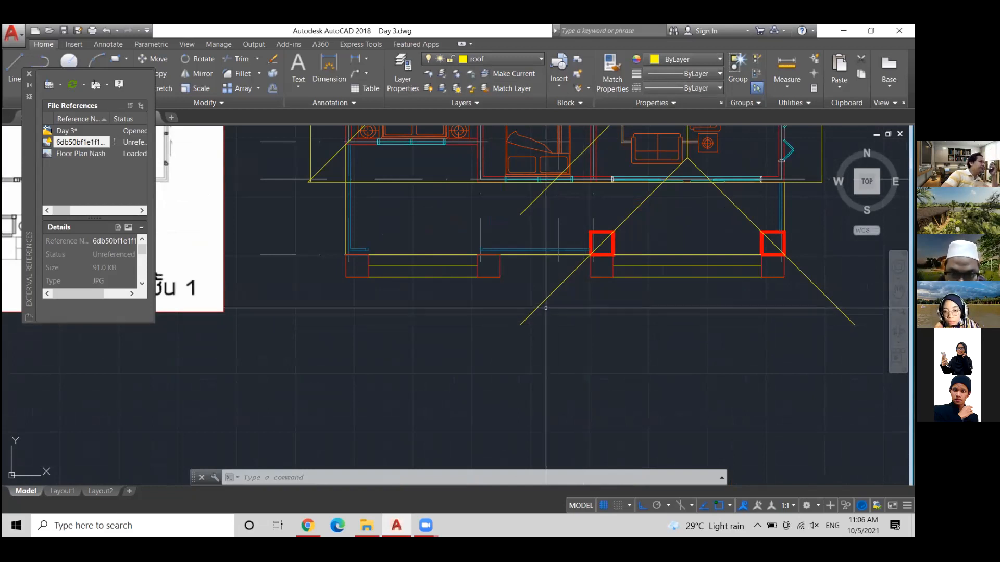
mouse_move(562, 211)
middle_down()
mouse_move(496, 304)
mouse_move(448, 288)
middle_up()
middle_drag(550, 277, 528, 319)
scroll(535, 302, down, 2)
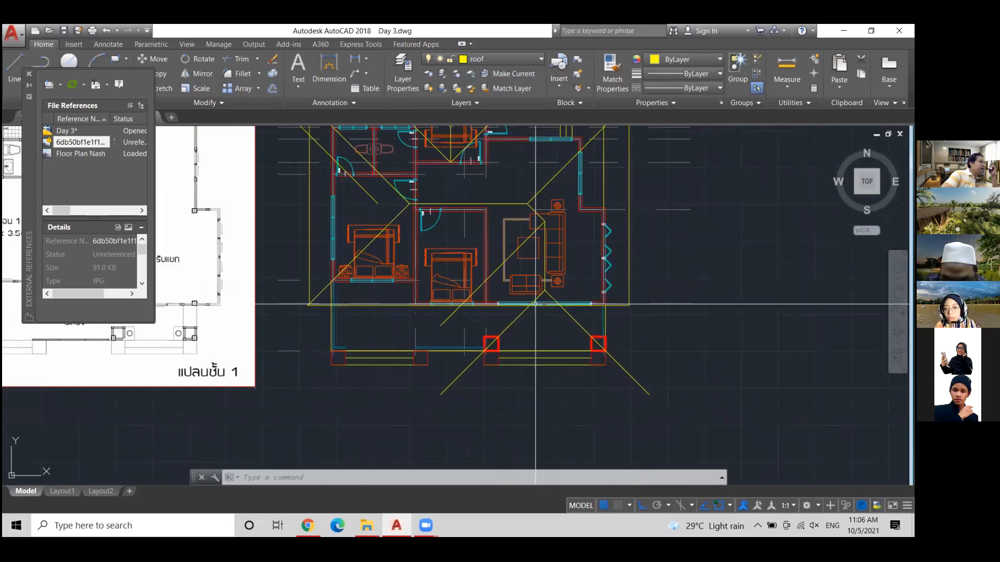
scroll(526, 317, up, 2)
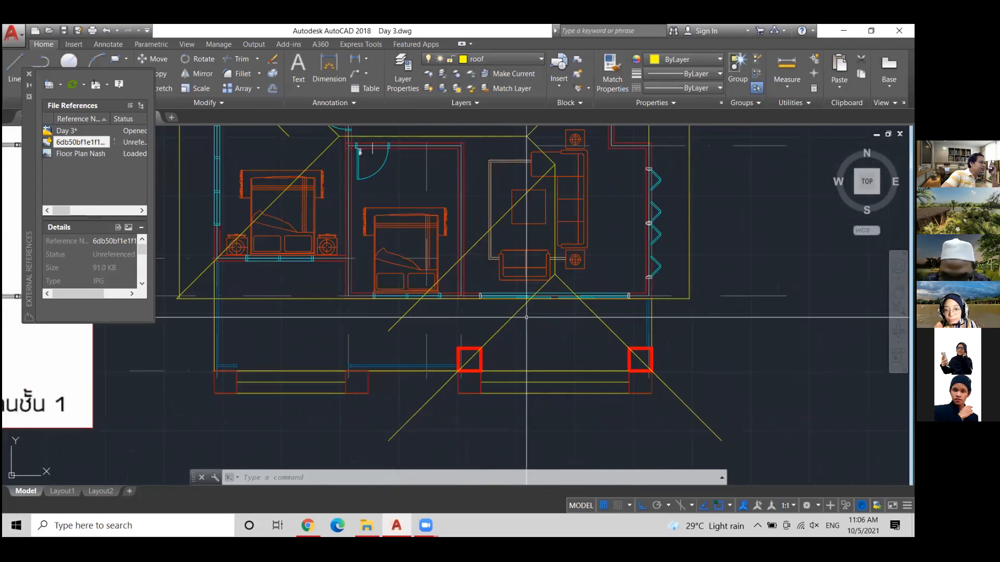
middle_drag(526, 317, 519, 301)
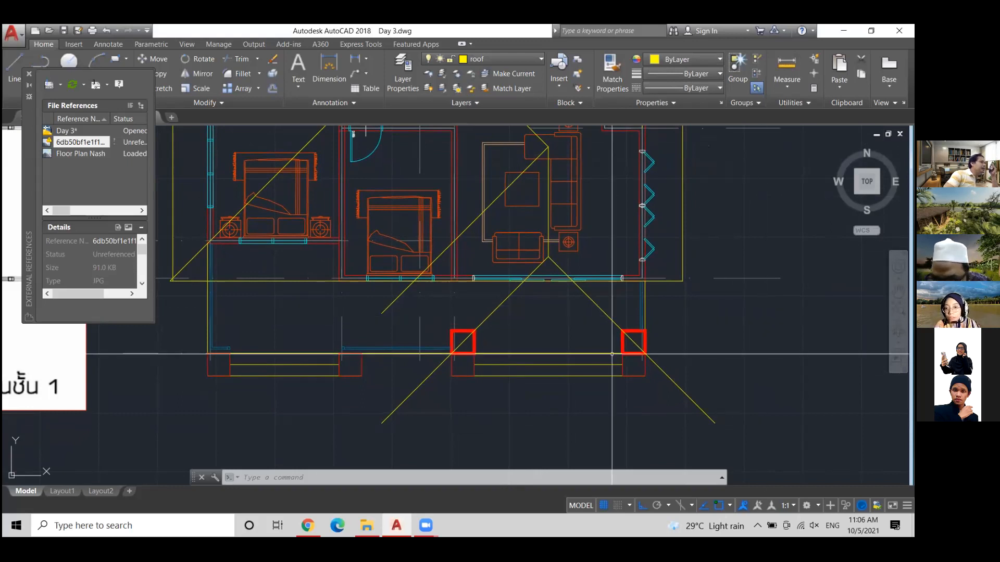
mouse_move(611, 353)
middle_down()
mouse_move(536, 372)
mouse_move(489, 306)
mouse_move(489, 366)
middle_up()
scroll(499, 287, down, 2)
mouse_move(473, 331)
middle_down()
mouse_move(486, 288)
mouse_move(439, 317)
mouse_move(422, 280)
mouse_move(424, 297)
middle_up()
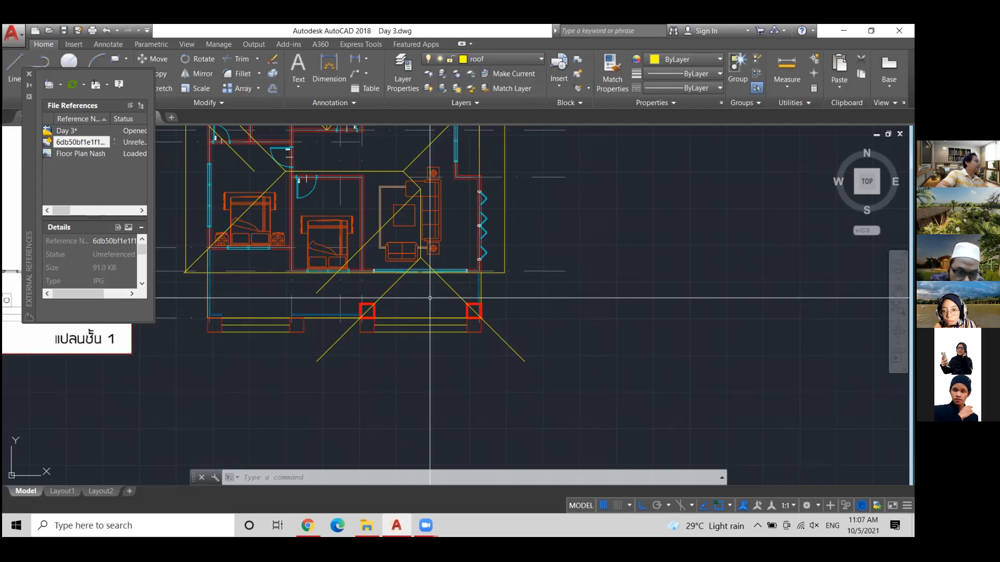
mouse_move(395, 279)
middle_down()
mouse_move(453, 290)
mouse_move(464, 370)
mouse_move(487, 288)
middle_up()
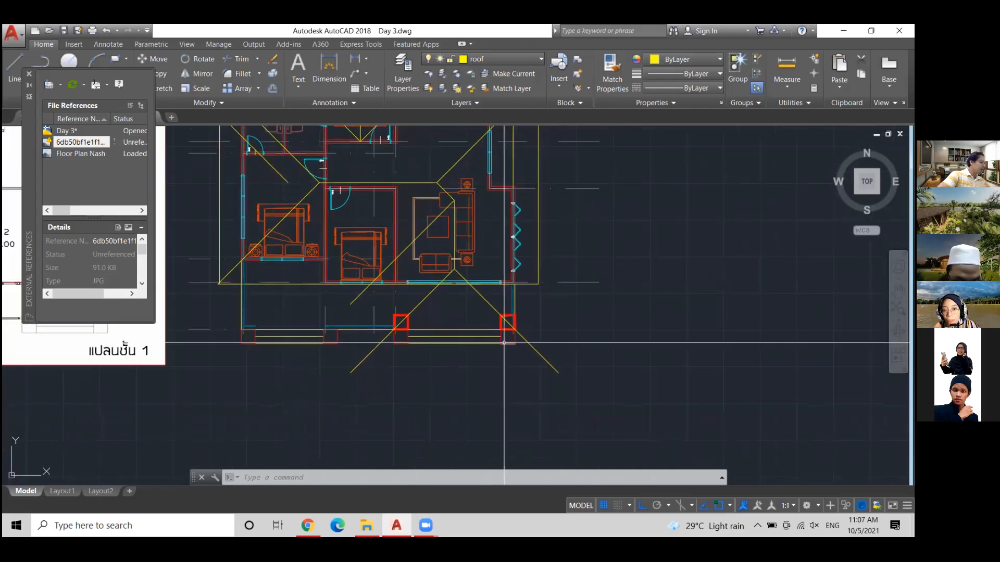
text(ha)
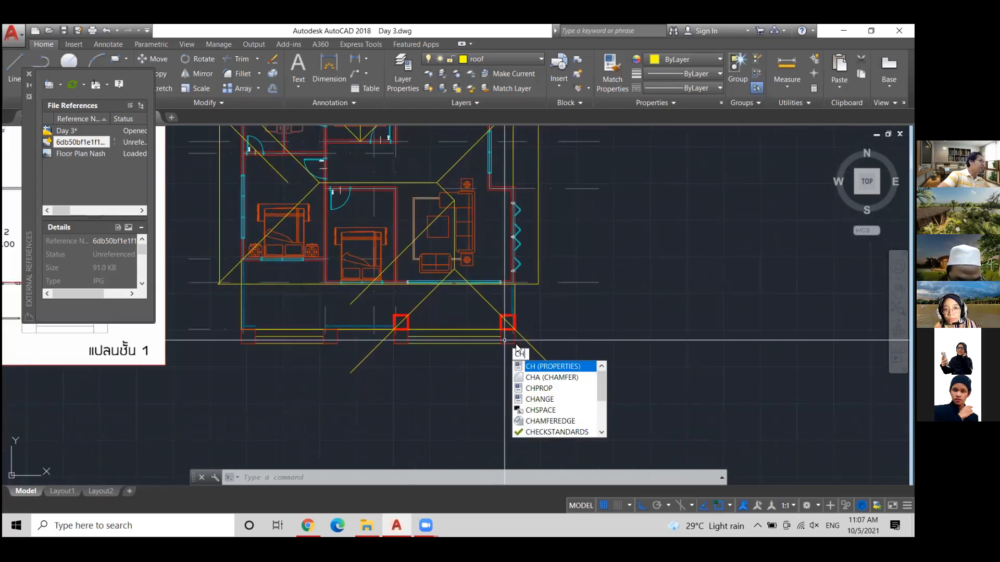
key(Return)
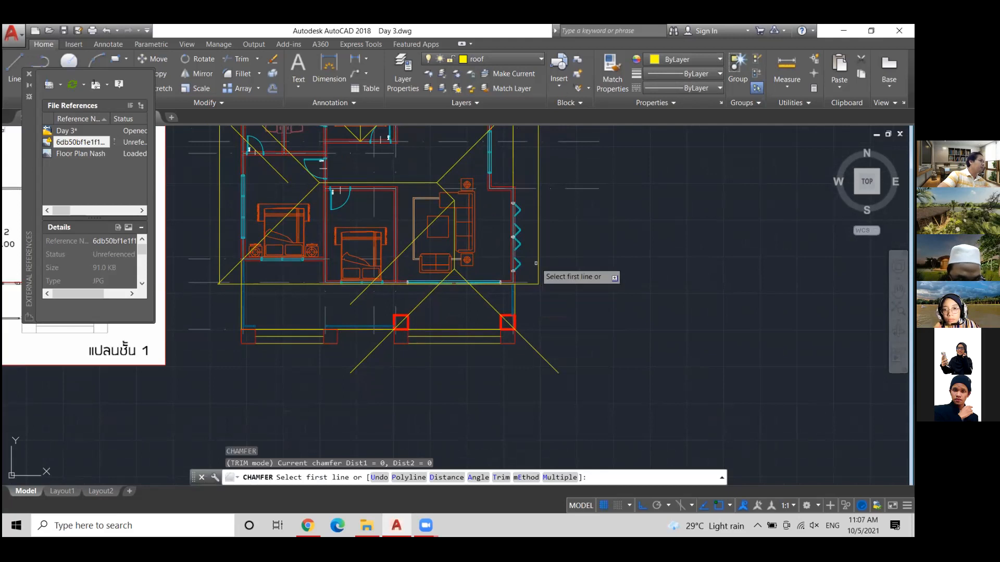
scroll(423, 351, up, 4)
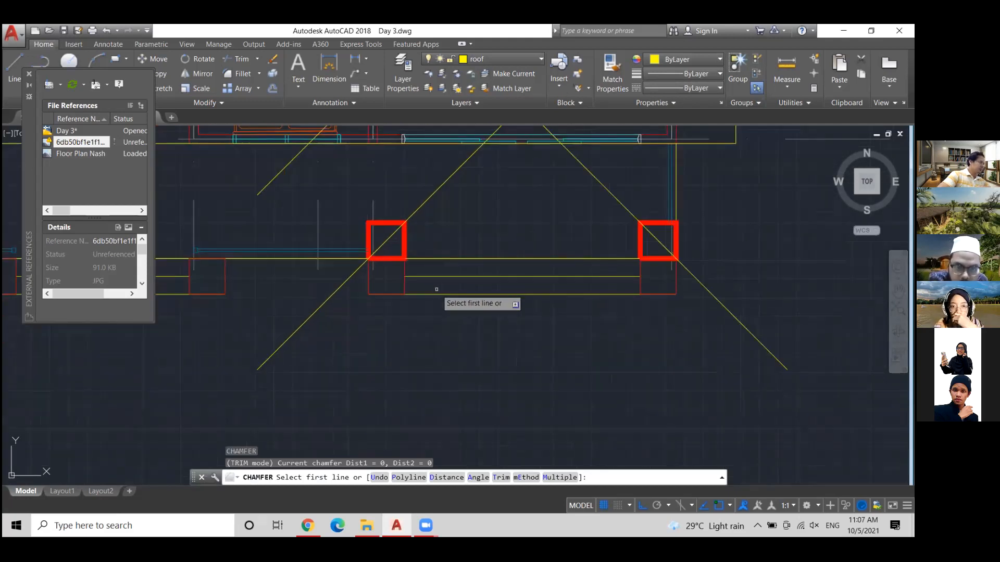
key(Escape)
key(Escape)
Draw a horizontal line from the centre of the right porch column toward the left column, ending short of it.
text(l)
key(Return)
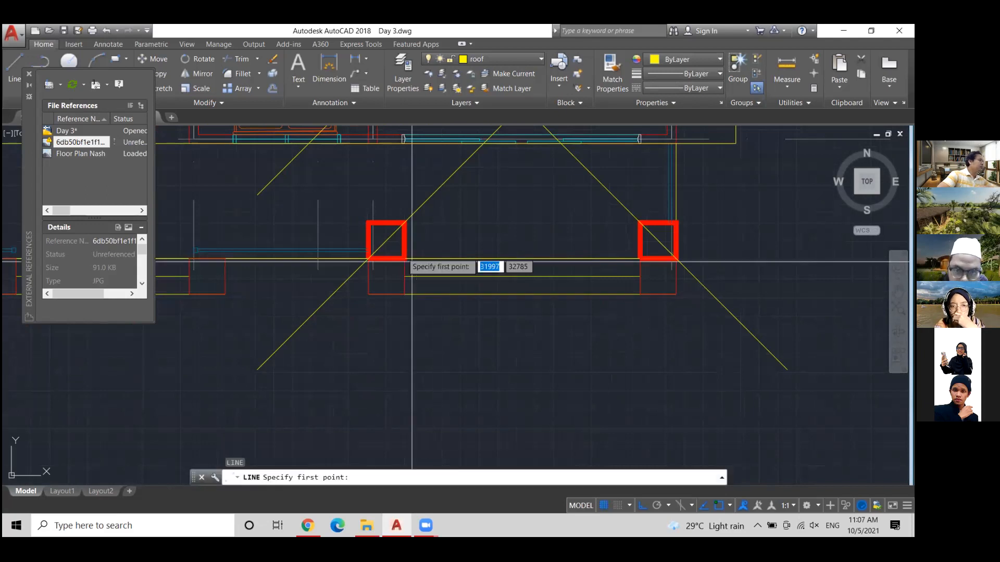
click(656, 238)
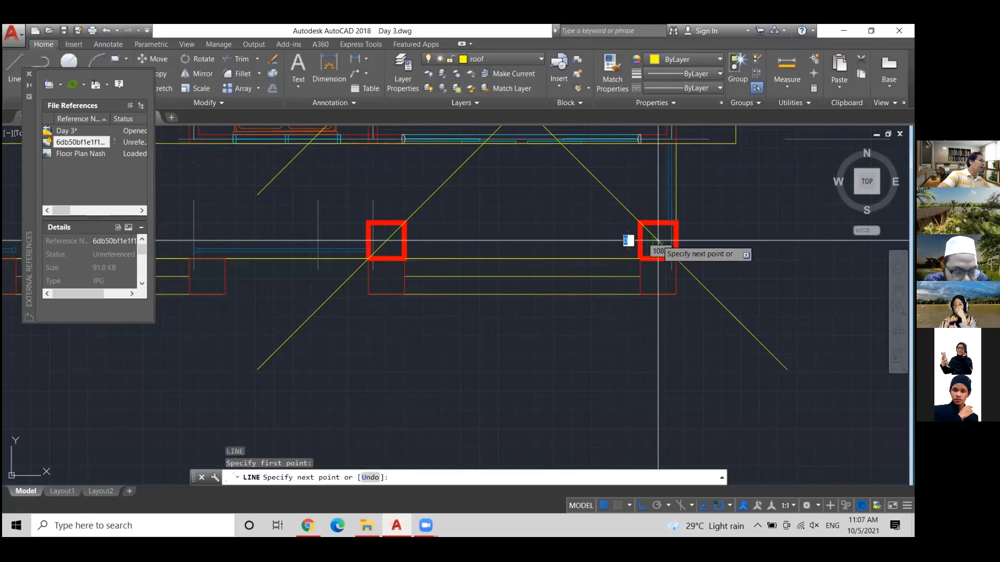
scroll(469, 241, up, 2)
scroll(344, 242, up, 2)
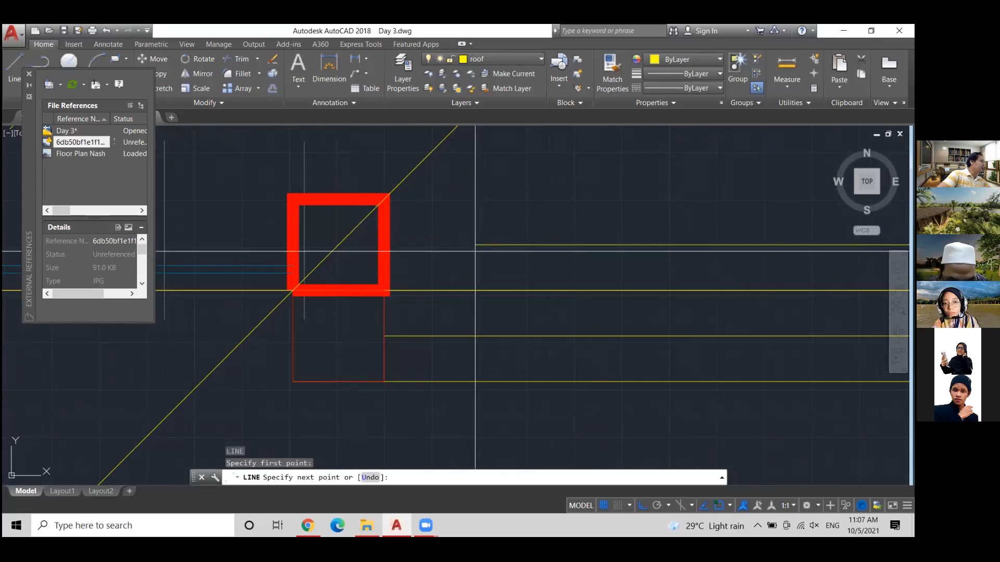
key(Return)
middle_drag(470, 224, 449, 262)
text(cha)
key(Return)
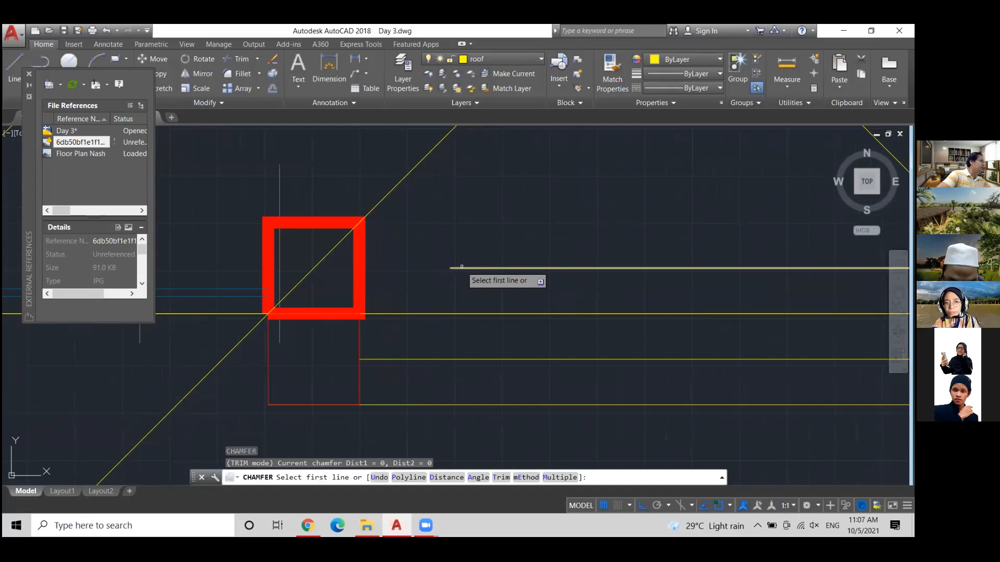
click(460, 269)
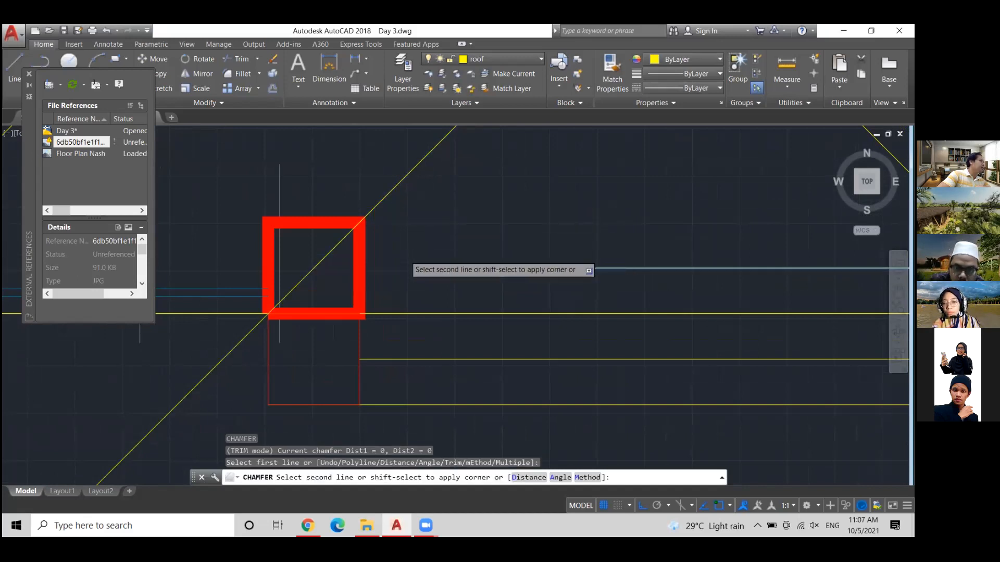
scroll(404, 258, down, 4)
key(Escape)
key(Escape)
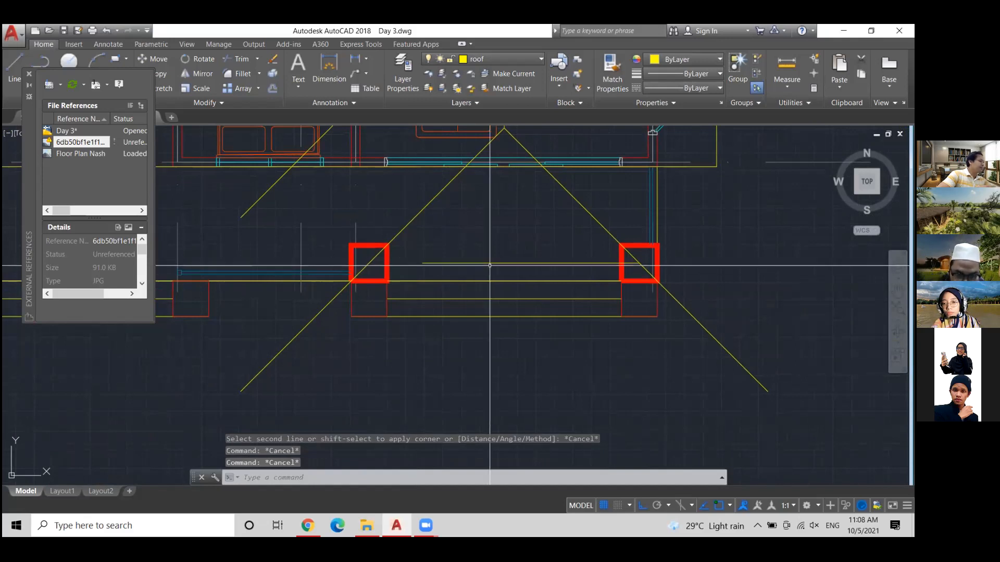
Offset the horizontal line at the porch columns' centre 1000 outward, below the porch steps.
text(o)
key(Return)
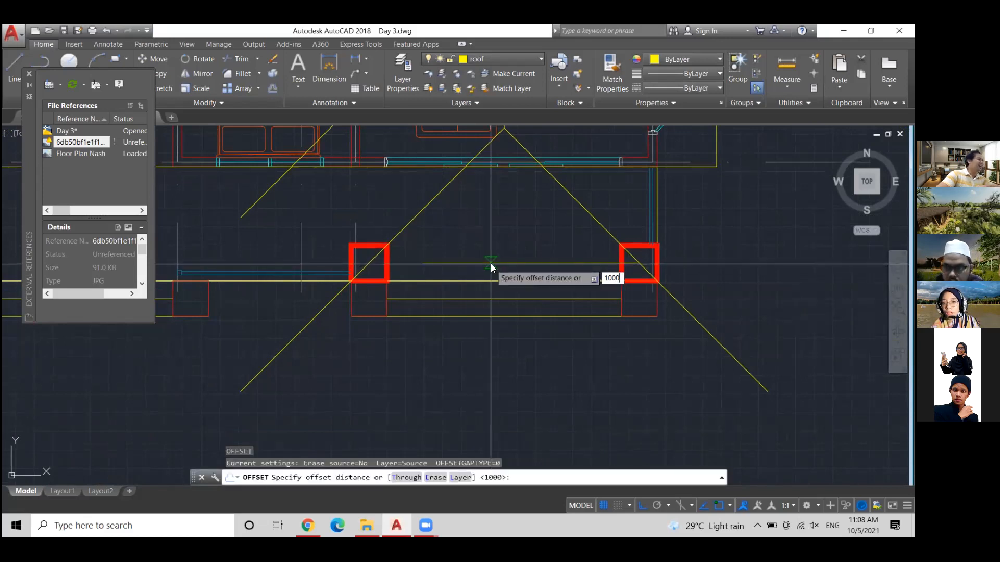
key(Return)
click(490, 263)
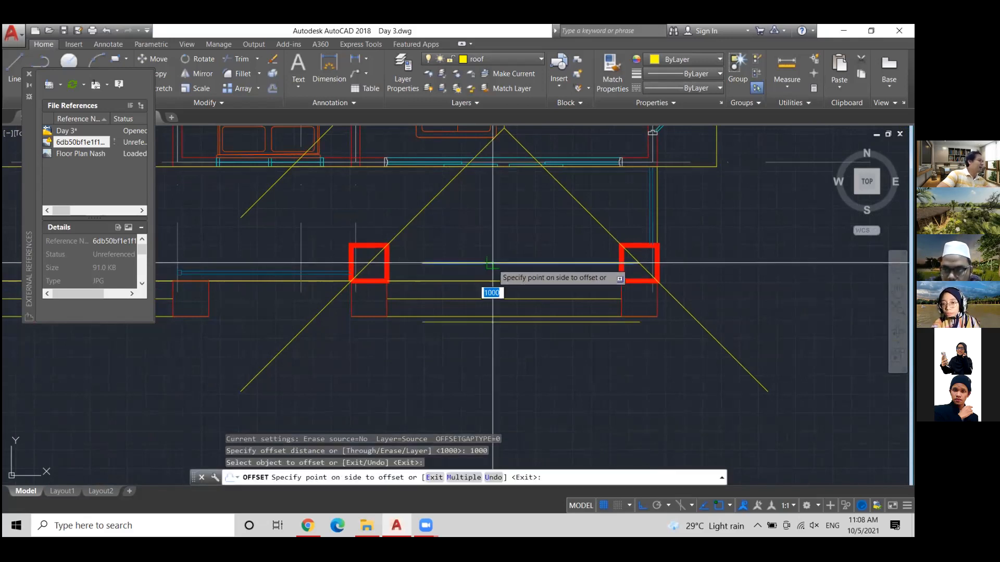
click(485, 312)
middle_drag(580, 346, 505, 384)
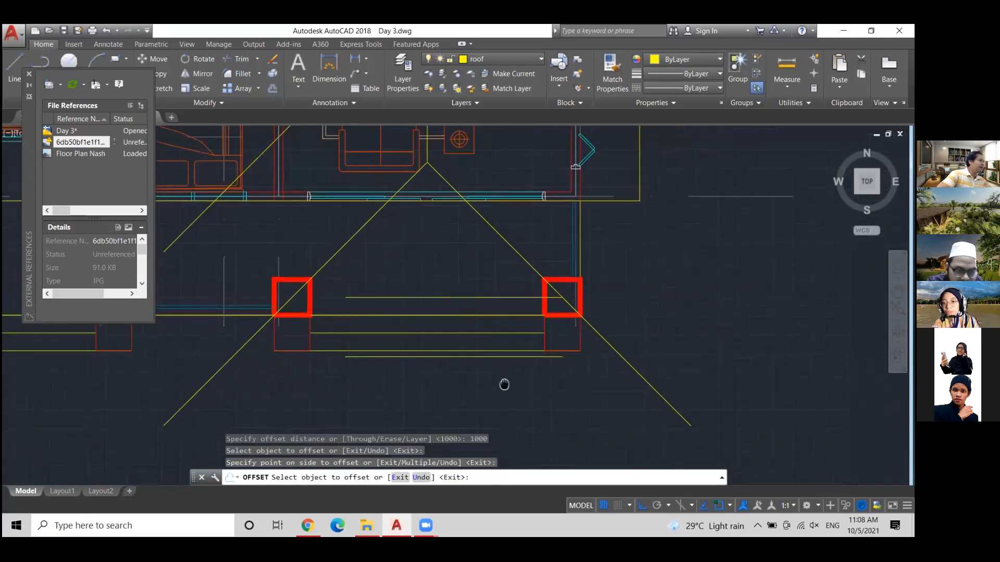
key(Escape)
key(Escape)
key(Escape)
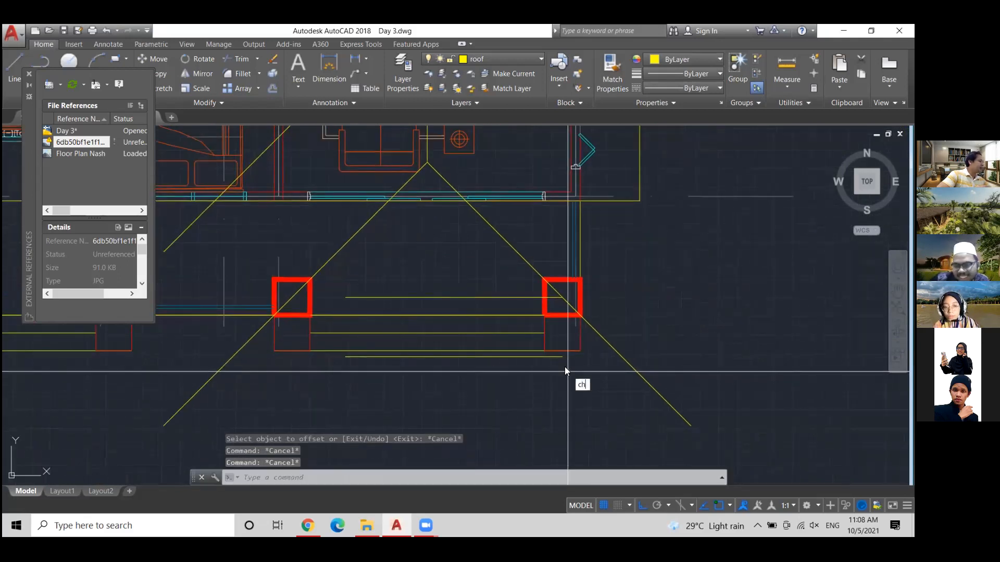
Chamfer the offset porch eave line with both diagonal hip lines into clean corners at its two ends.
text(cha)
key(Return)
click(550, 357)
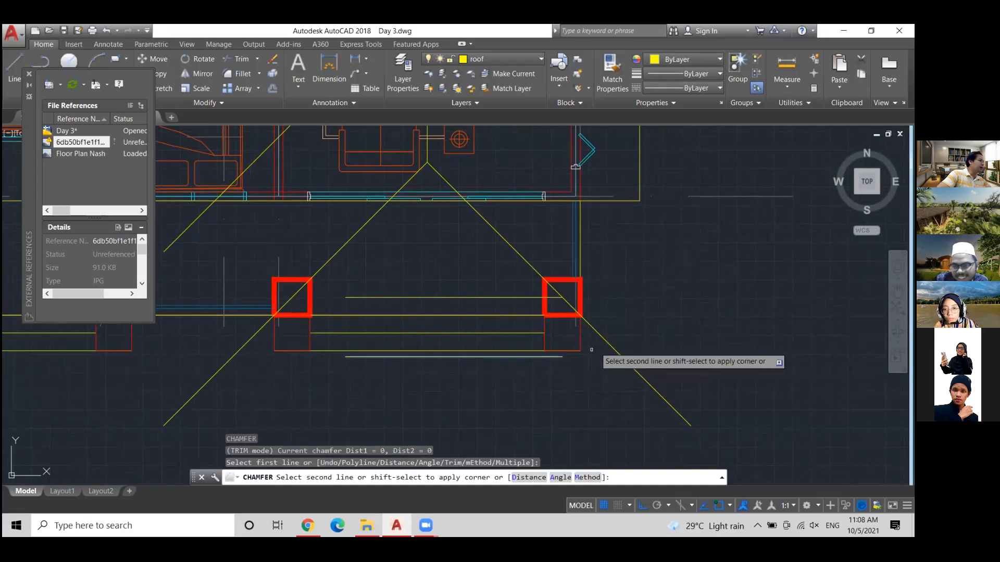
click(603, 338)
key(Return)
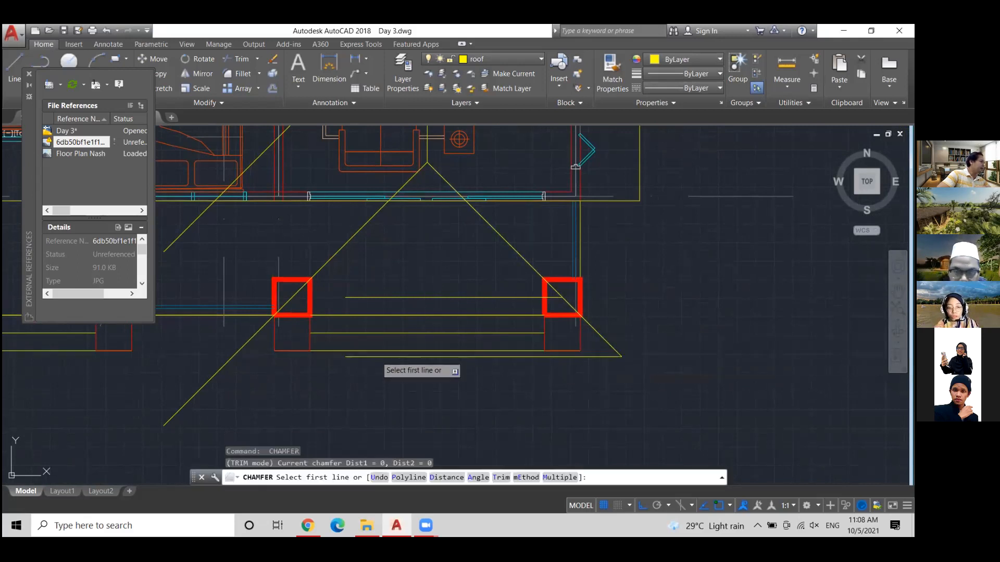
click(375, 358)
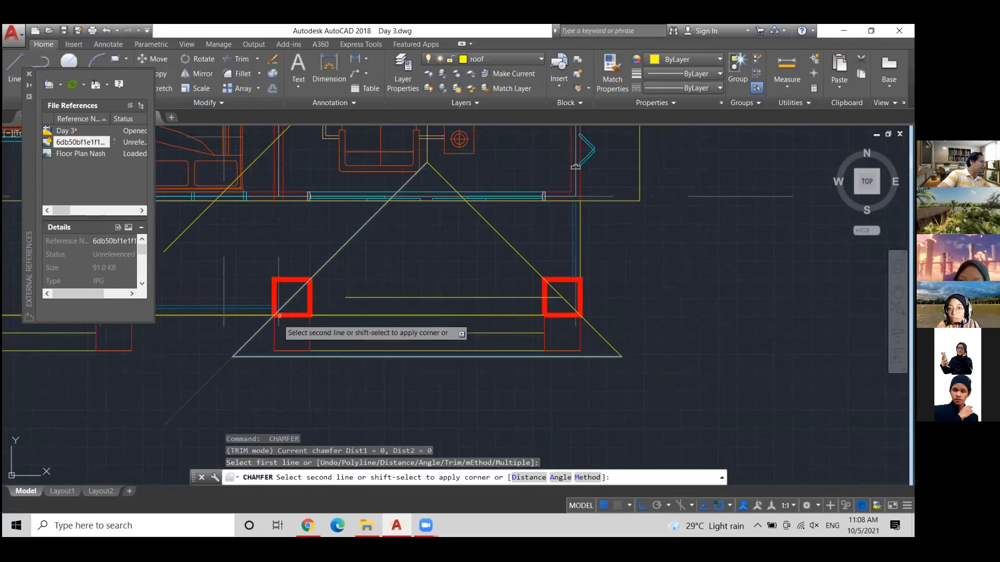
click(260, 331)
scroll(527, 313, down, 2)
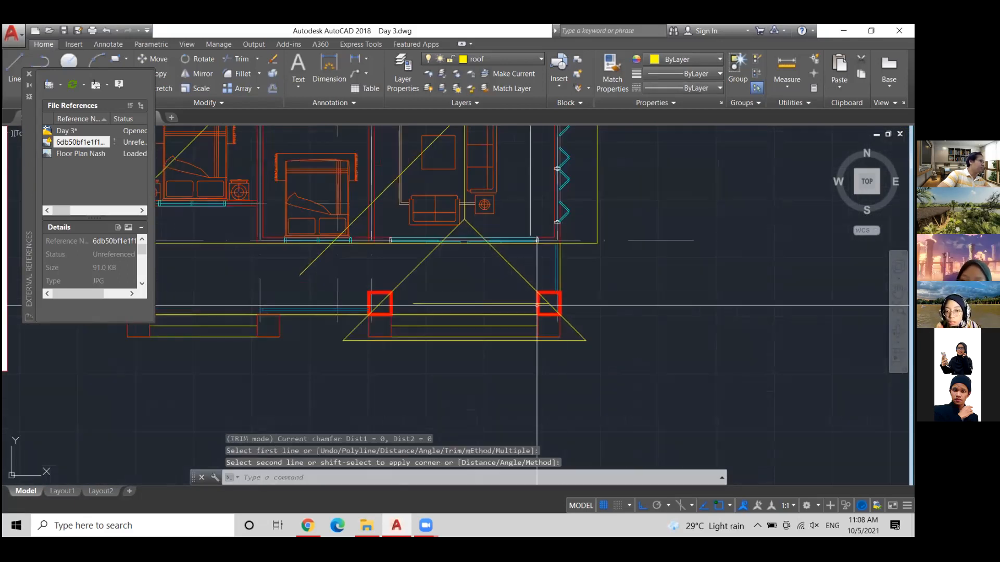
Chamfer the porch eave line with the main roof's right vertical eave line into one lower-right corner.
middle_drag(560, 294, 542, 332)
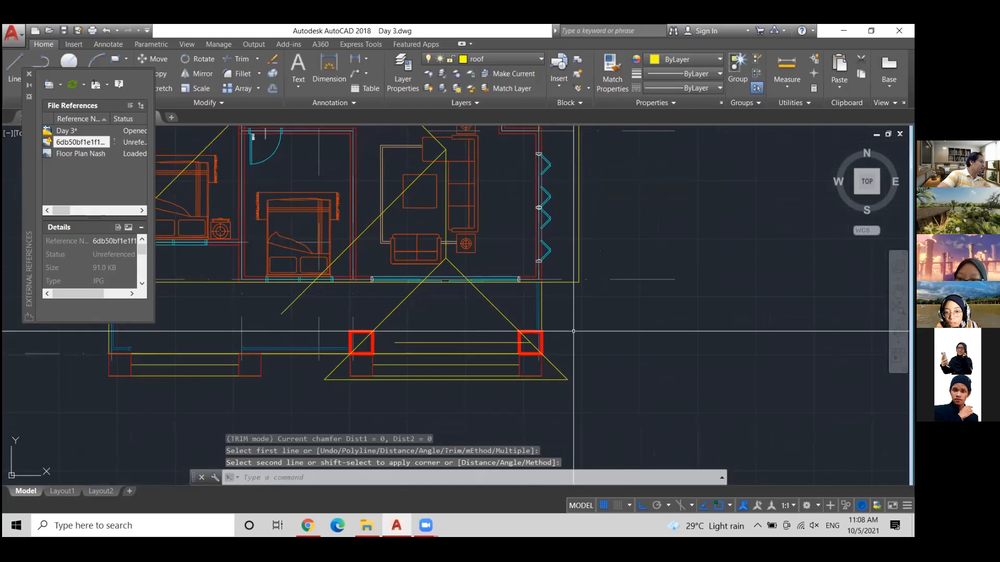
key(Escape)
key(Escape)
text(cha)
key(Return)
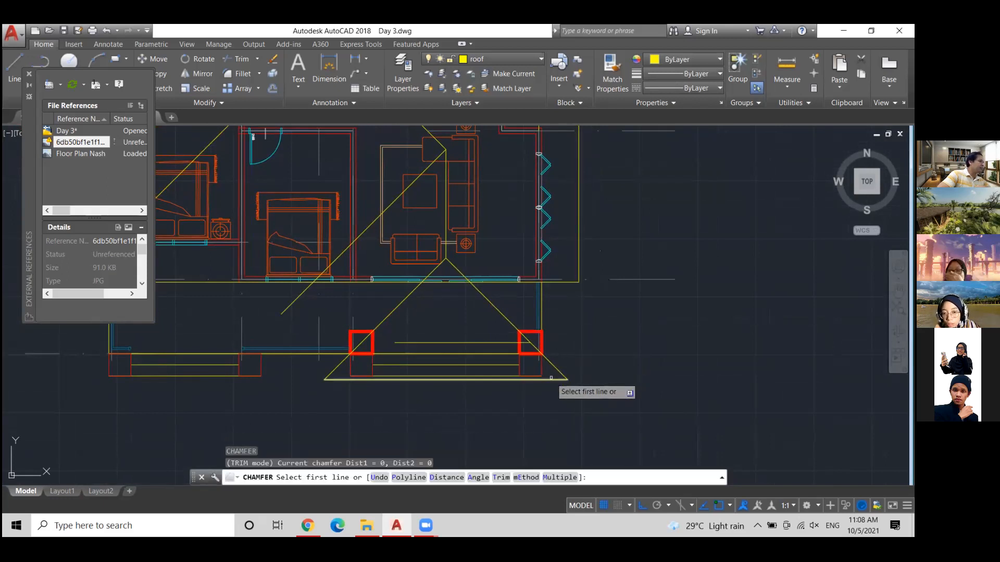
click(551, 378)
click(579, 257)
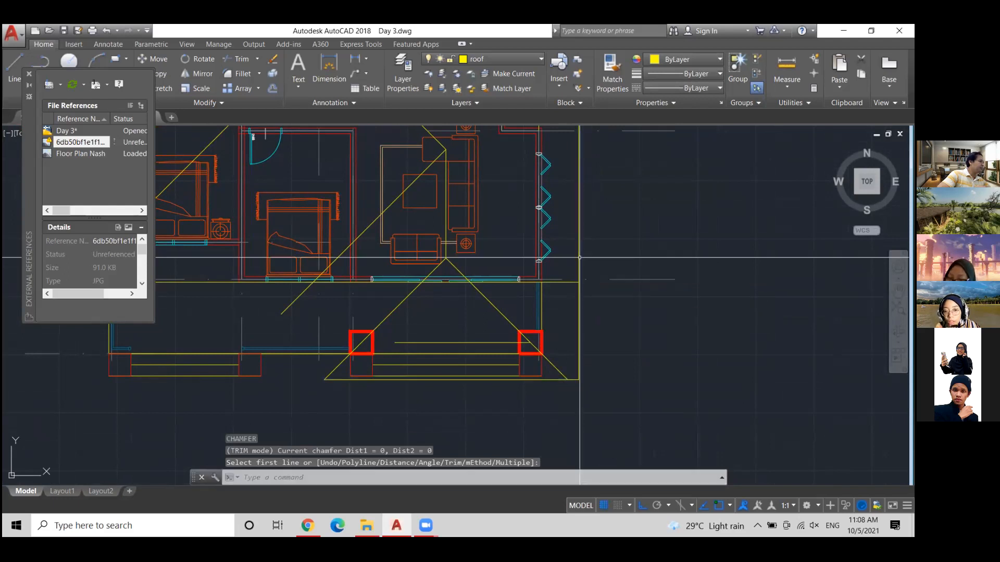
click(579, 258)
Draw a vertical line about 4050 long upward from the porch roof's lower-left corner, past the main roof's lower eave line.
scroll(579, 257, down, 2)
mouse_move(601, 317)
middle_down()
mouse_move(602, 343)
mouse_move(583, 323)
middle_up()
scroll(443, 364, up, 4)
middle_drag(458, 310, 465, 324)
key(Escape)
text(l)
key(Return)
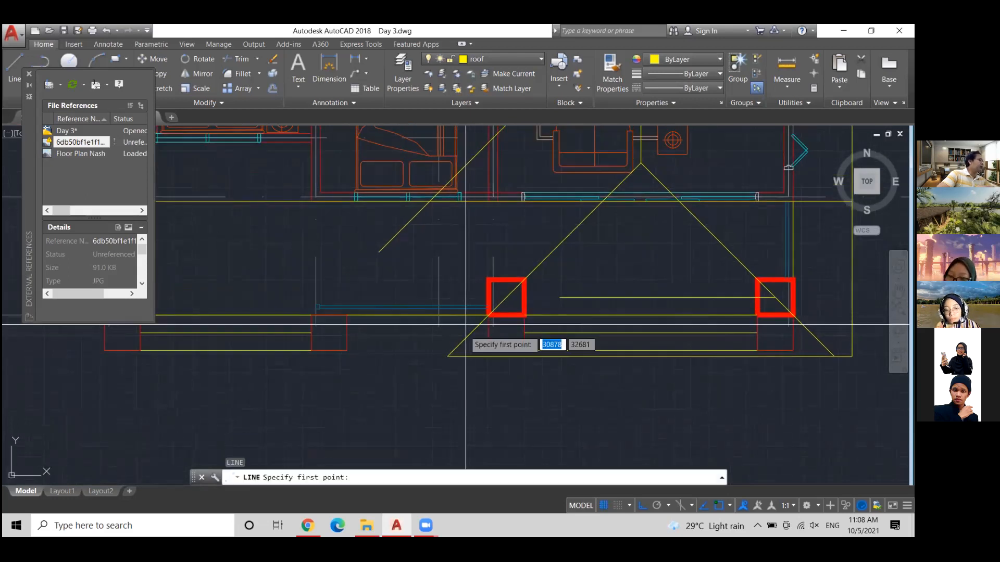
click(446, 356)
scroll(456, 224, down, 2)
middle_drag(457, 225, 455, 297)
scroll(453, 306, up, 2)
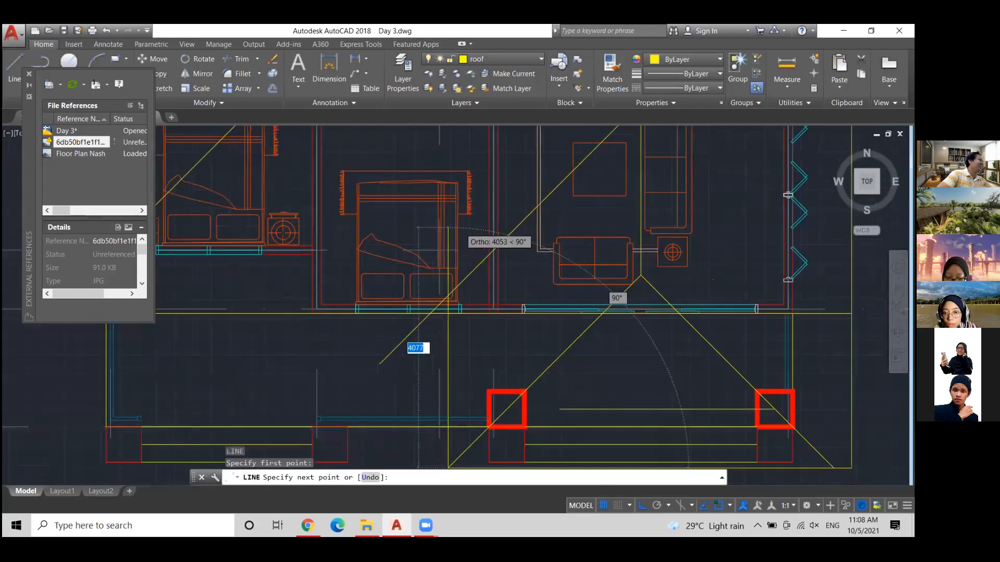
scroll(448, 229, up, 2)
scroll(500, 271, down, 3)
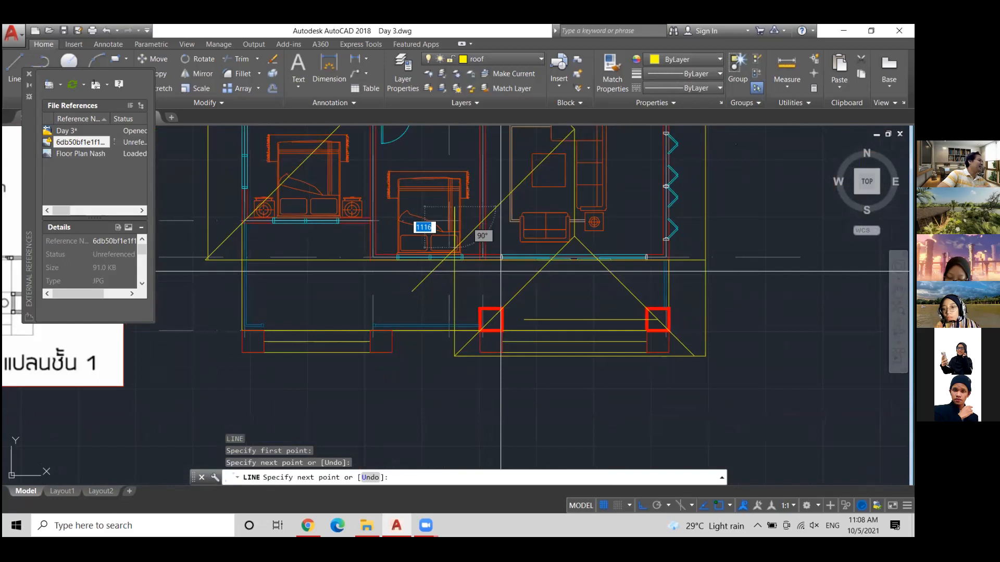
mouse_move(517, 241)
middle_down()
mouse_move(502, 284)
mouse_move(489, 270)
middle_up()
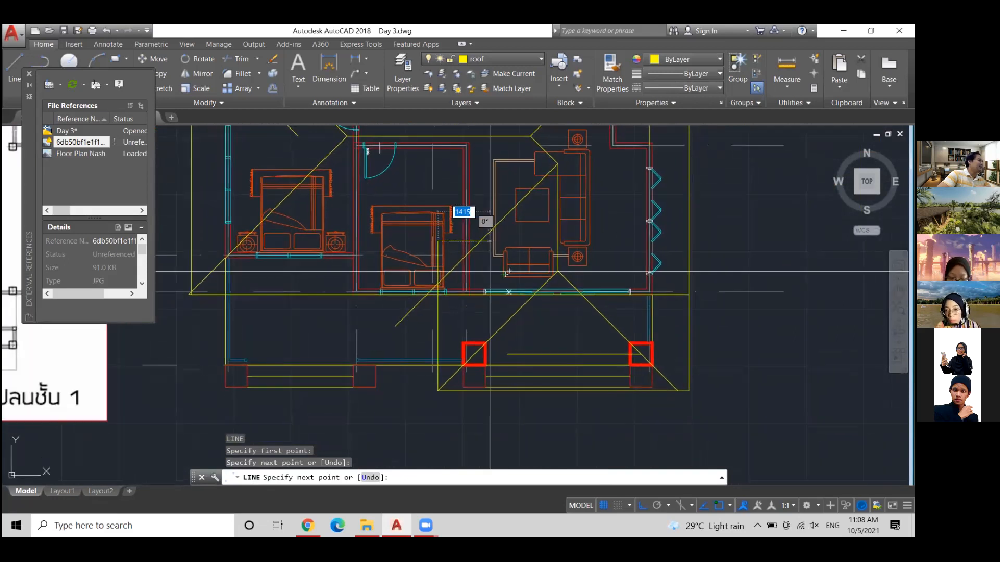
scroll(574, 320, down, 2)
middle_drag(573, 321, 573, 369)
key(Escape)
middle_drag(506, 341, 540, 252)
scroll(540, 248, up, 4)
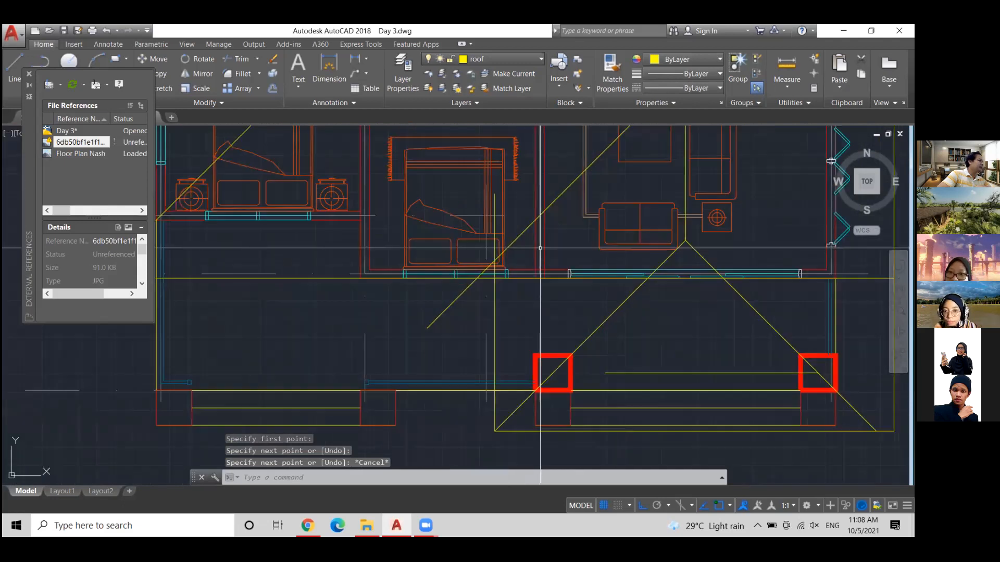
Move the loose diagonal line so it passes through the intersection of the porch roof's left vertical line and the main roof's lower eave line.
scroll(539, 247, up, 2)
click(552, 175)
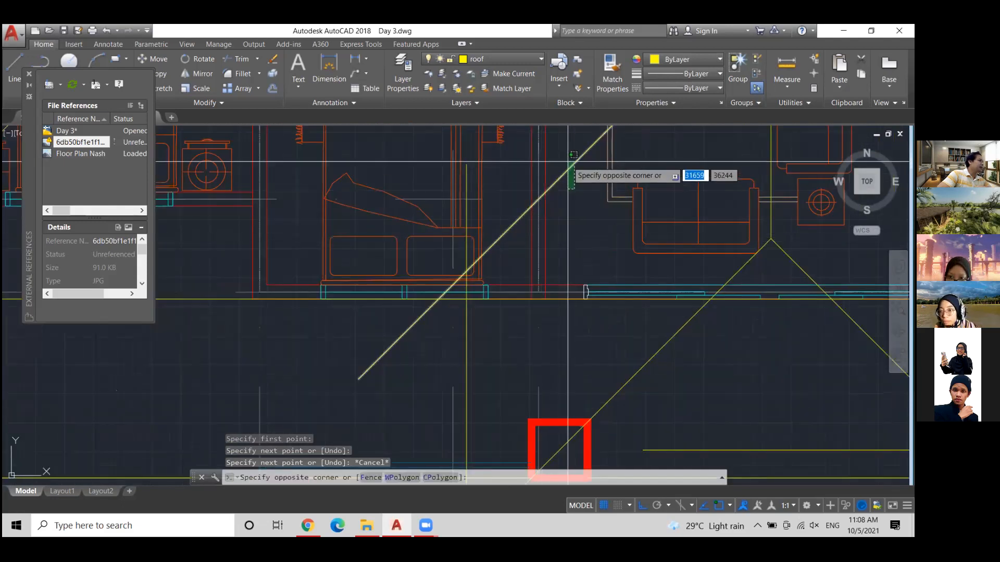
click(504, 281)
middle_drag(490, 290, 489, 289)
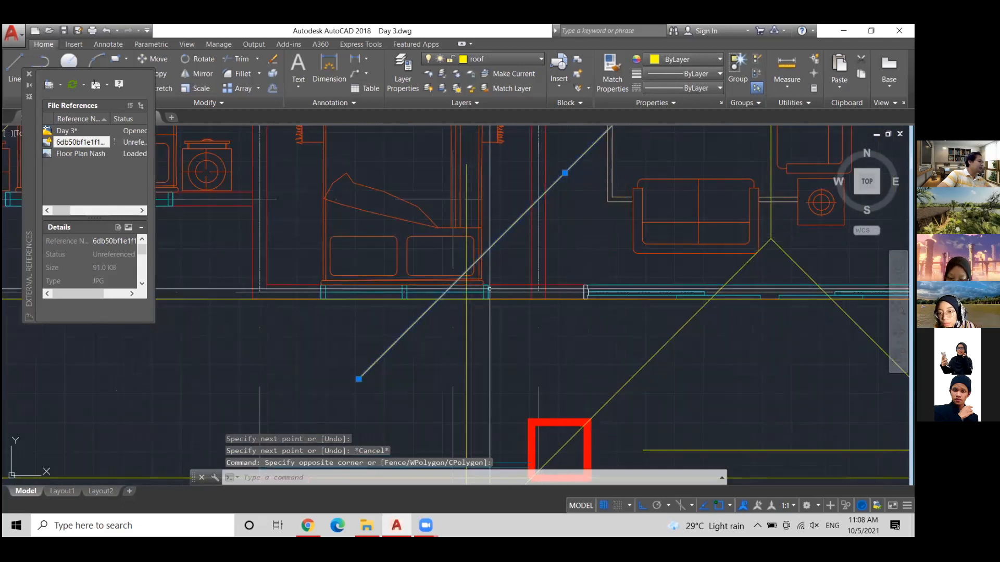
text(M)
key(Return)
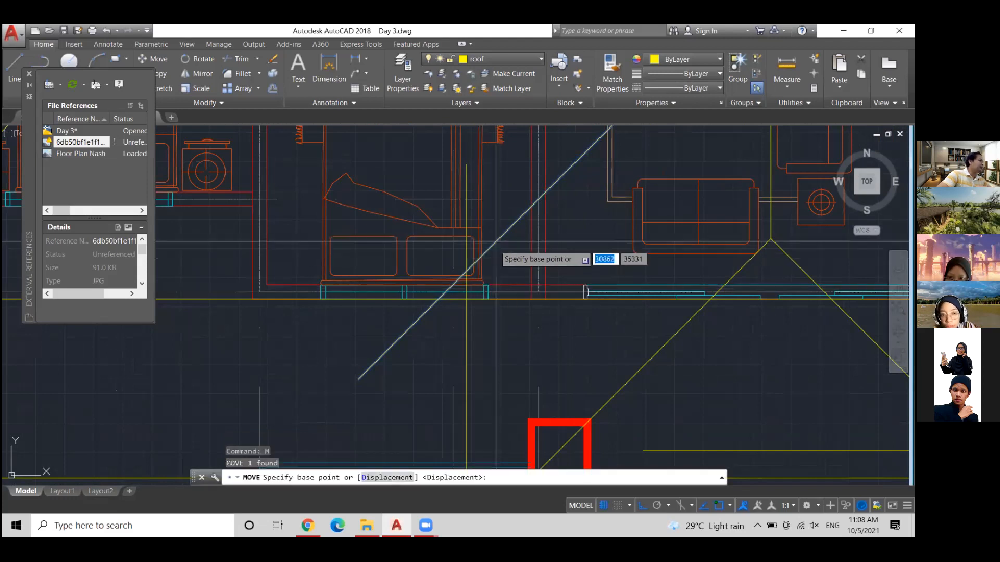
click(503, 232)
scroll(512, 226, up, 3)
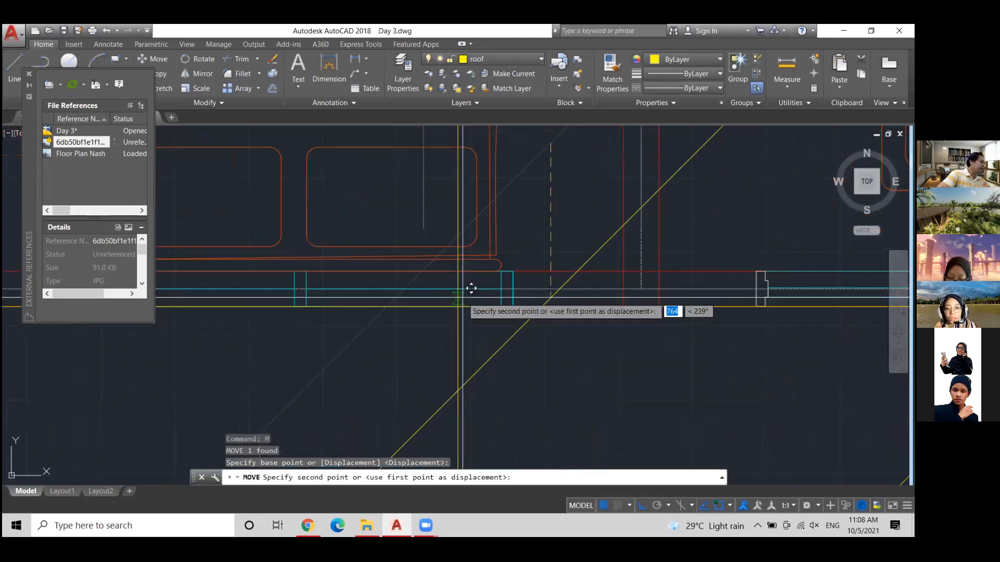
click(457, 294)
scroll(536, 286, down, 5)
middle_drag(535, 287, 498, 313)
mouse_move(542, 269)
middle_down()
mouse_move(521, 298)
mouse_move(576, 257)
mouse_move(566, 278)
mouse_move(578, 255)
mouse_move(528, 270)
middle_up()
key(Escape)
key(Escape)
key(Escape)
Extend the diagonal line's upper end to the short vertical ridge line over the living room.
text(c)
key(Escape)
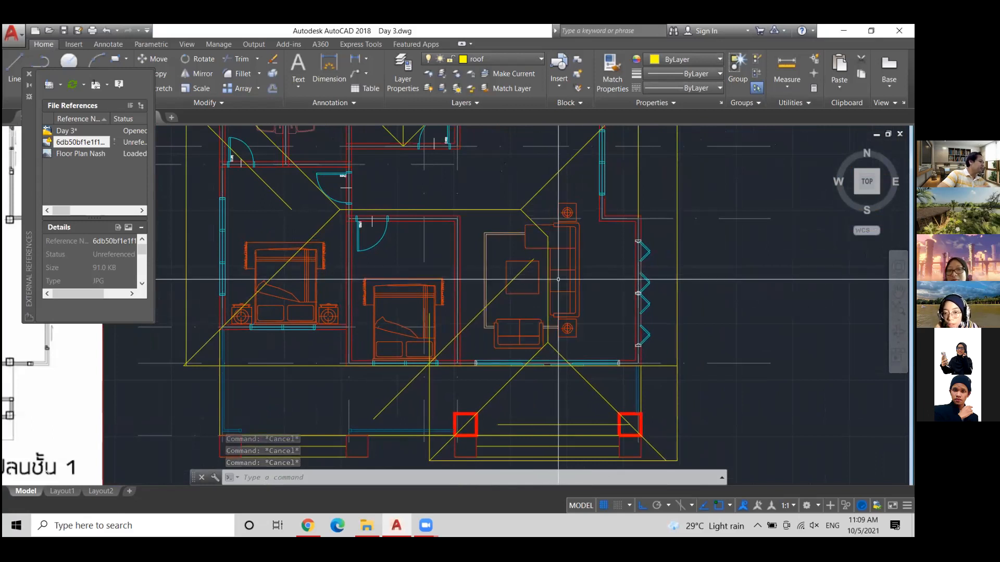
text(e)
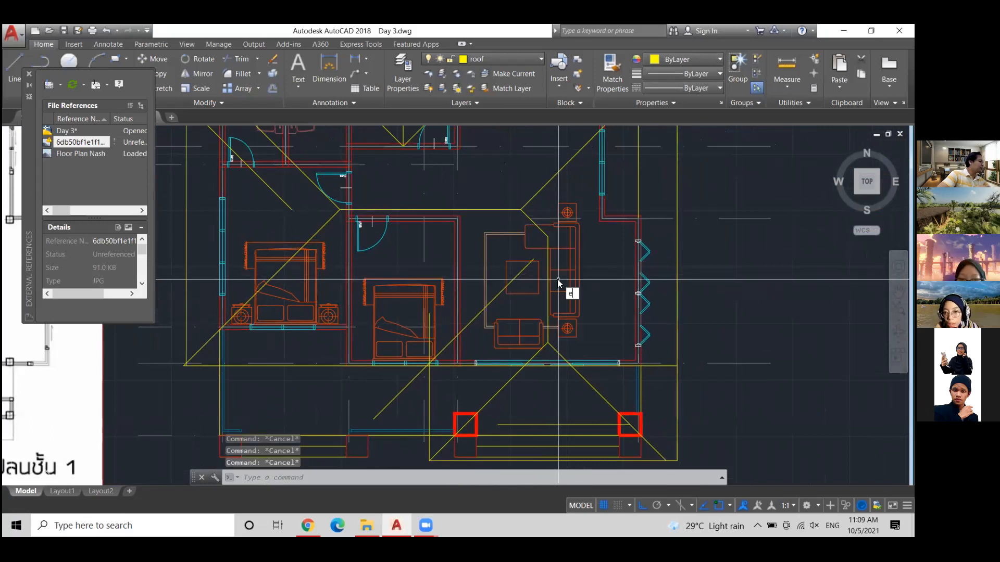
text(x)
key(Return)
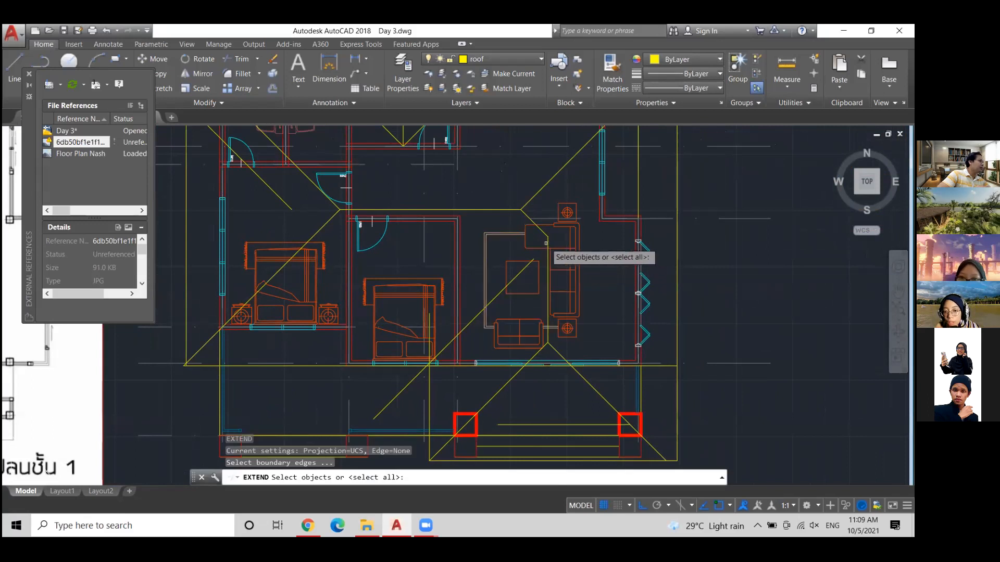
click(548, 241)
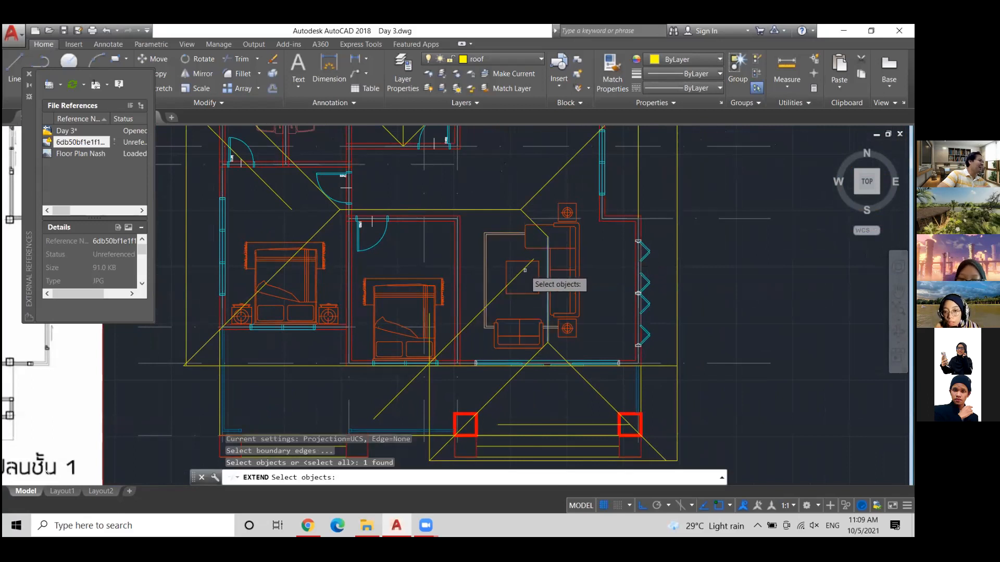
key(Return)
scroll(567, 294, down, 4)
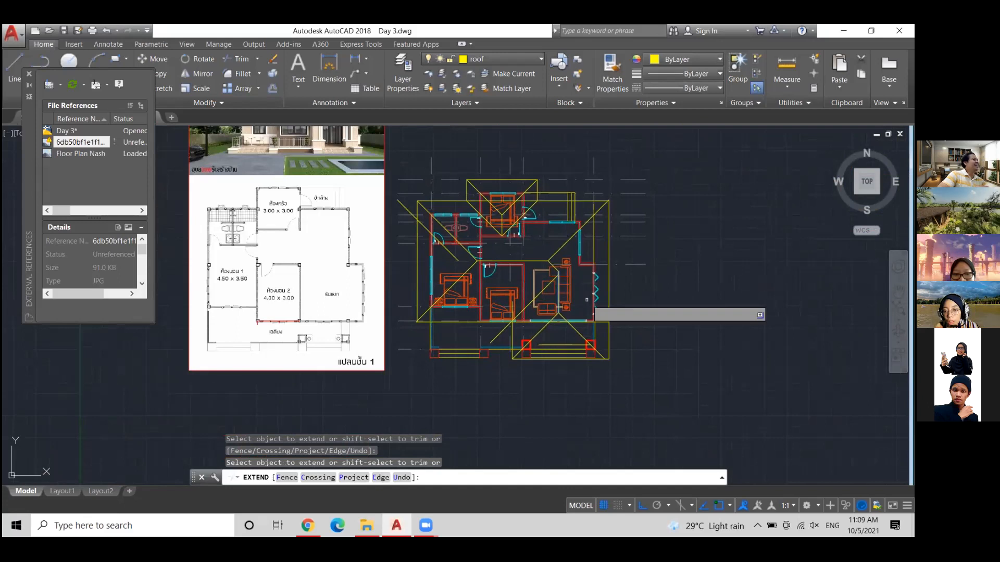
scroll(591, 304, up, 2)
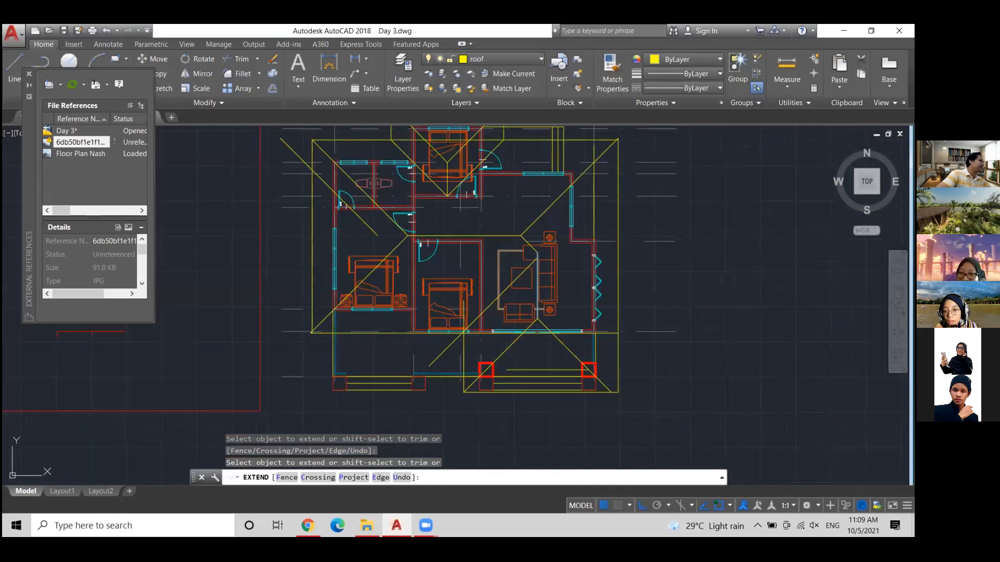
key(Escape)
key(Escape)
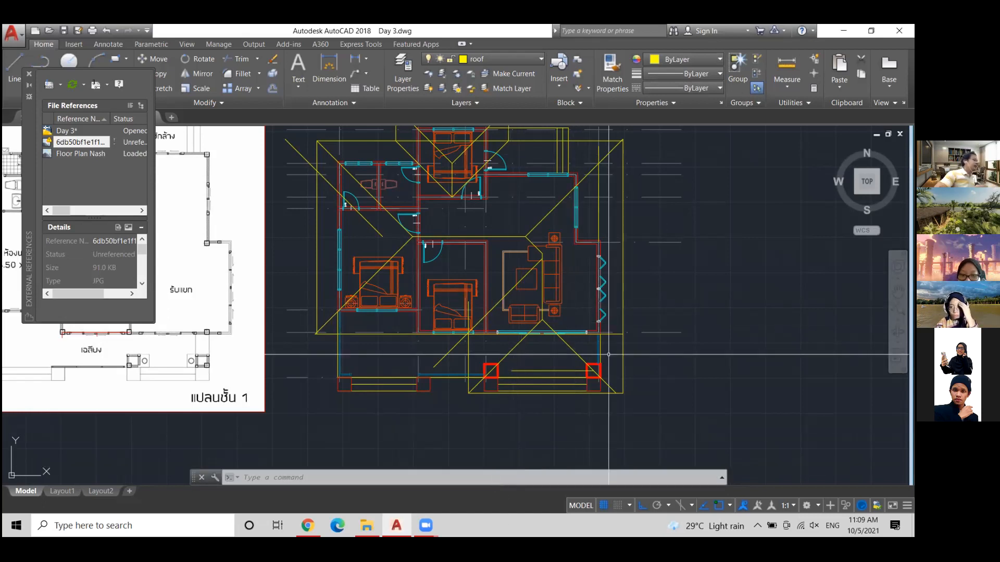
Examine the roof lines around the front porch and compare them with the reference floor plan.
middle_drag(593, 341, 617, 334)
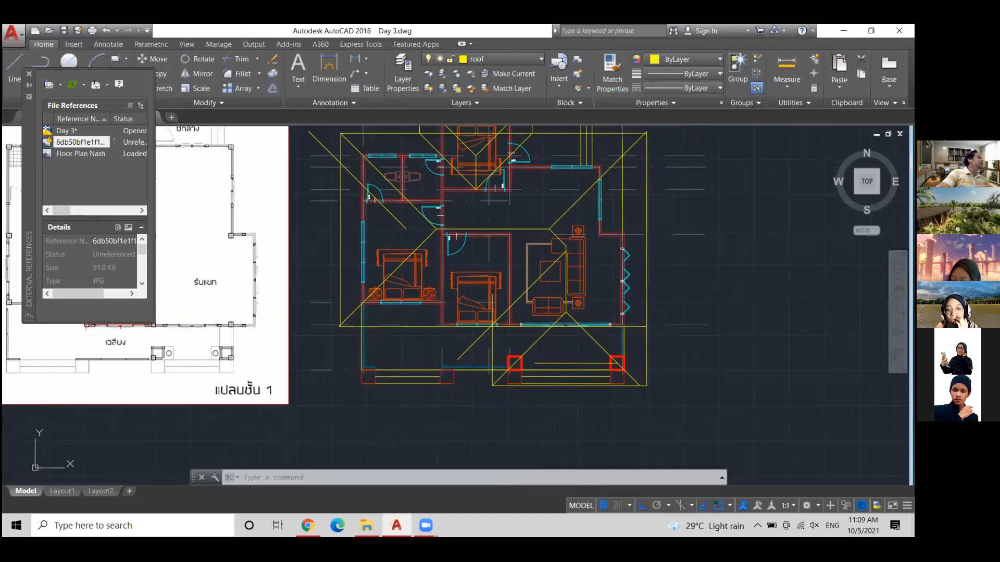
scroll(588, 323, up, 5)
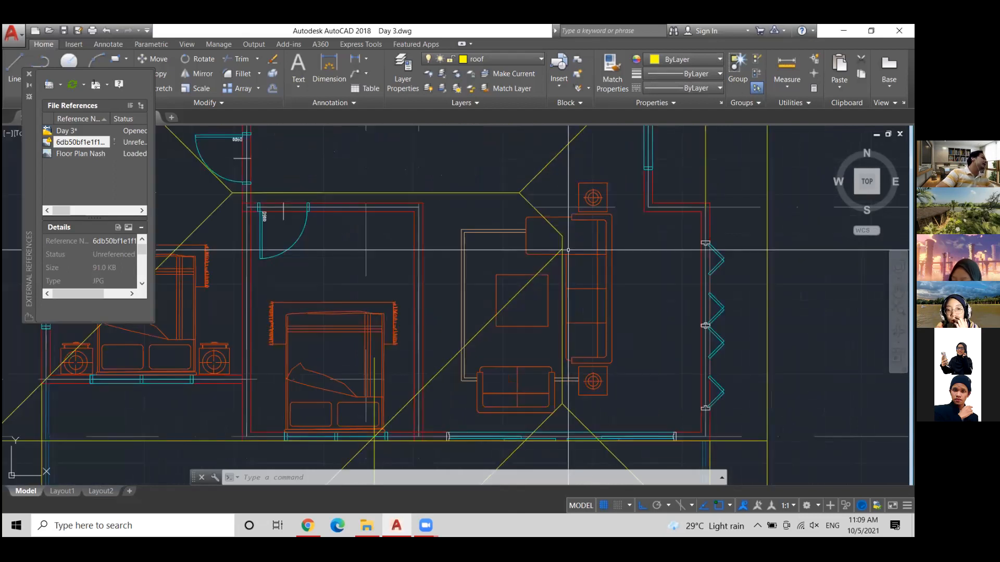
scroll(569, 264, down, 3)
mouse_move(569, 264)
middle_down()
mouse_move(576, 281)
mouse_move(600, 236)
middle_up()
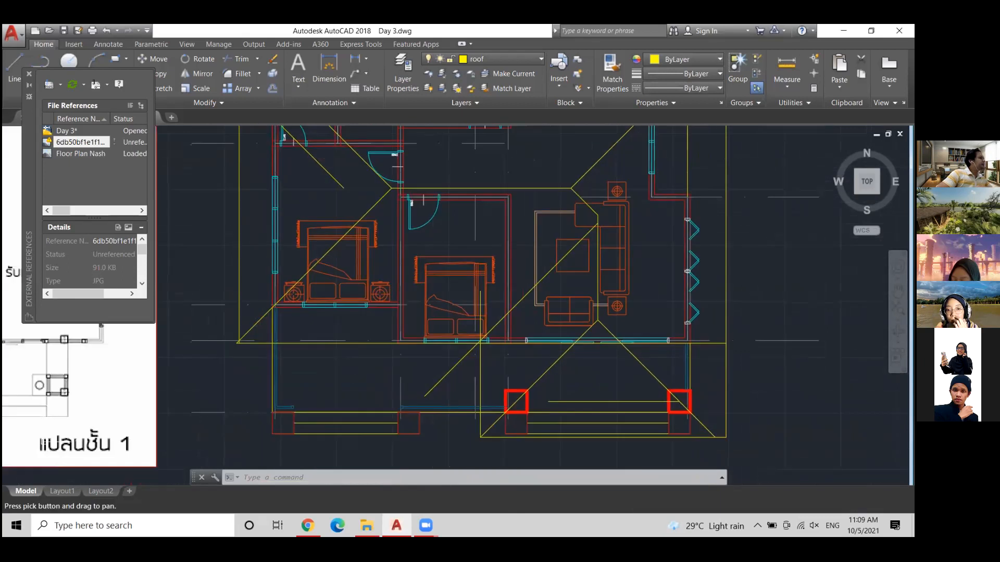
scroll(567, 287, down, 2)
middle_drag(511, 330, 522, 285)
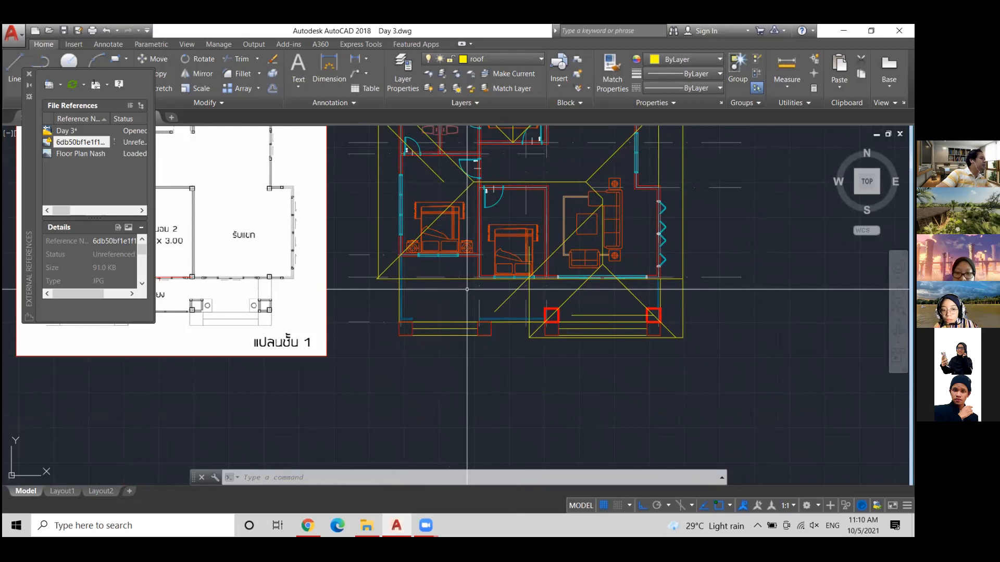
middle_drag(467, 291, 468, 359)
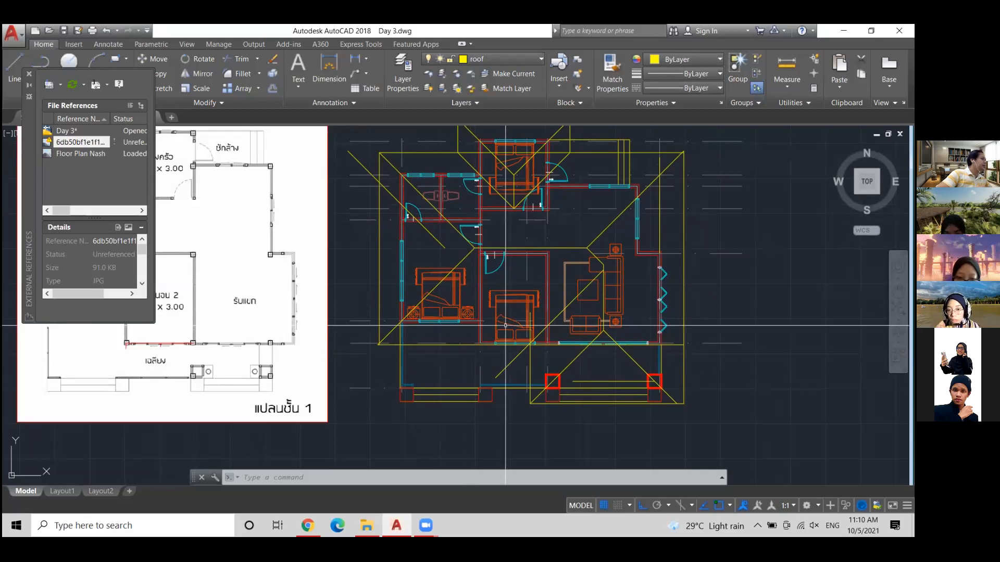
middle_drag(493, 335, 502, 308)
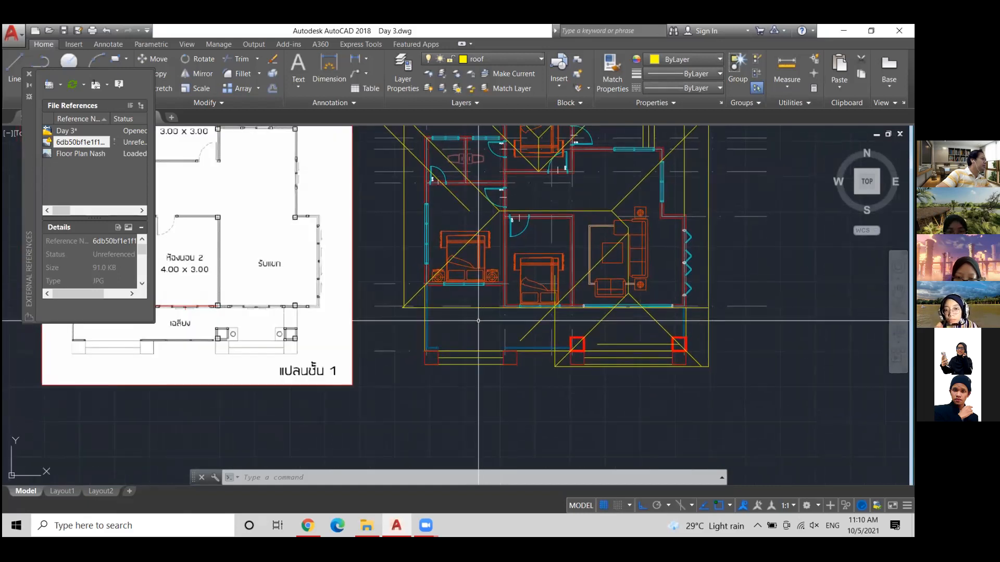
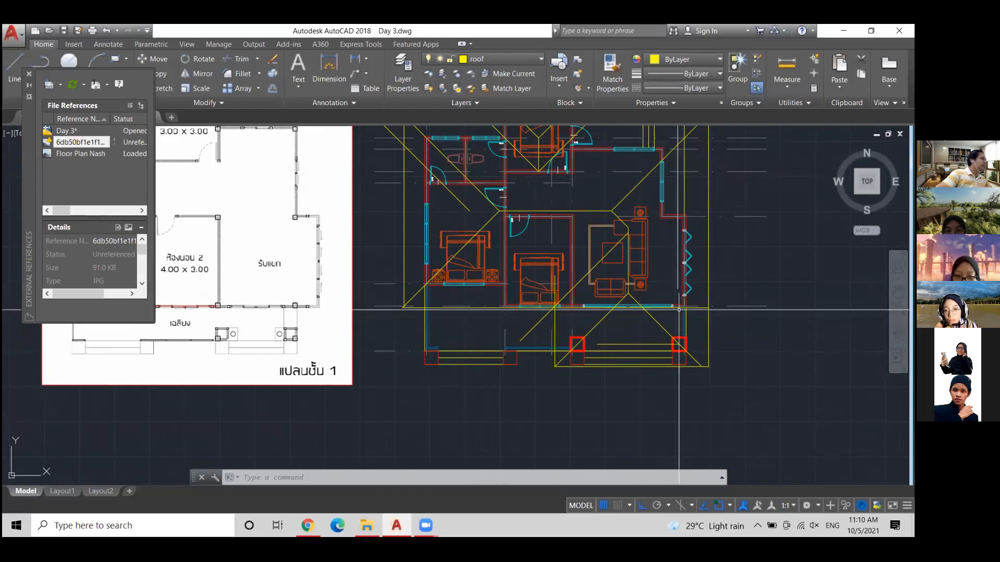
Erase the diagonal line running from the vertical ridge line down past the porch roof's left edge.
scroll(672, 307, up, 2)
click(521, 263)
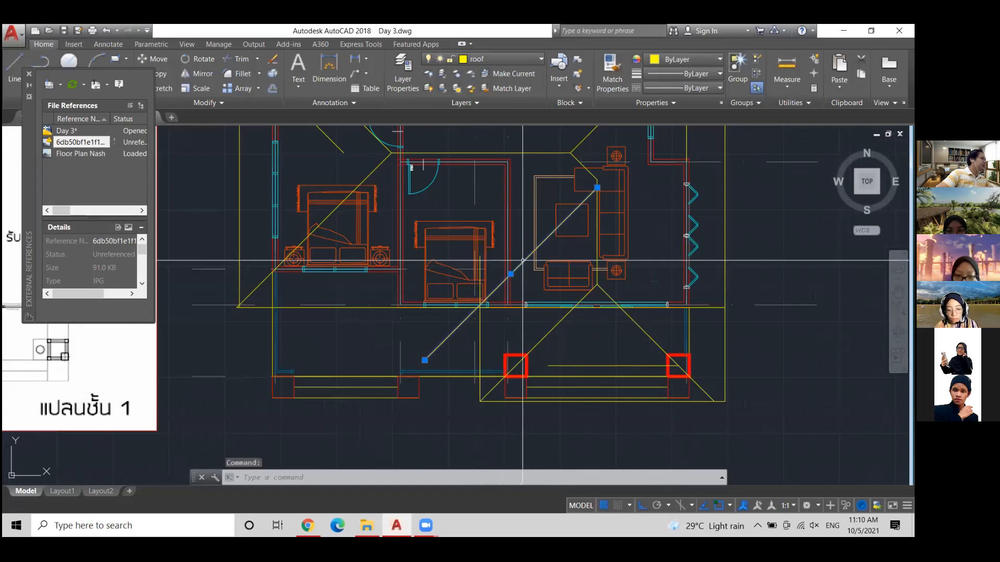
key(Delete)
scroll(560, 268, down, 2)
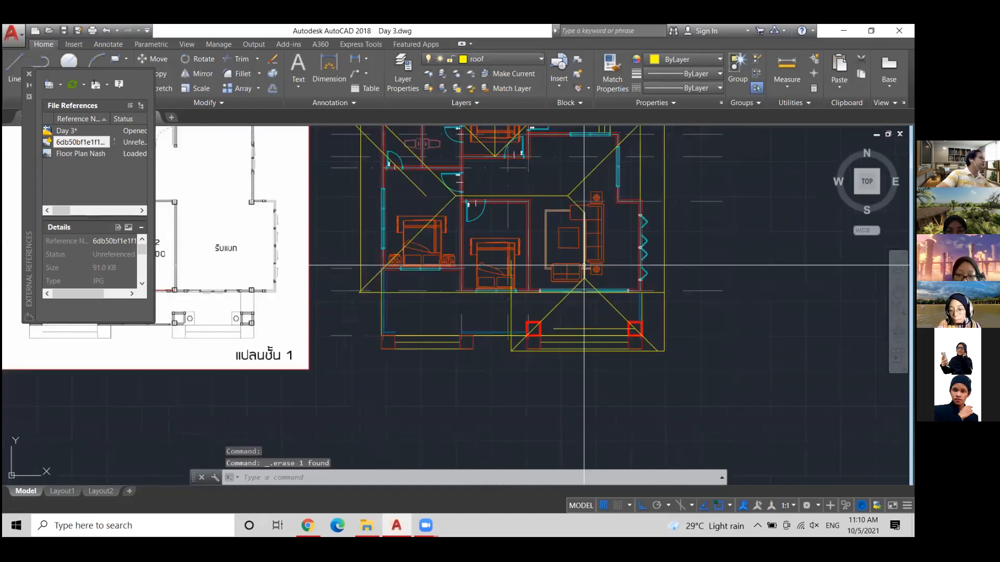
Move the main roof's lower-left diagonal hip line to the intersection of the lower eave line and the veranda's left vertical edge line.
scroll(437, 256, up, 2)
middle_drag(447, 271, 462, 288)
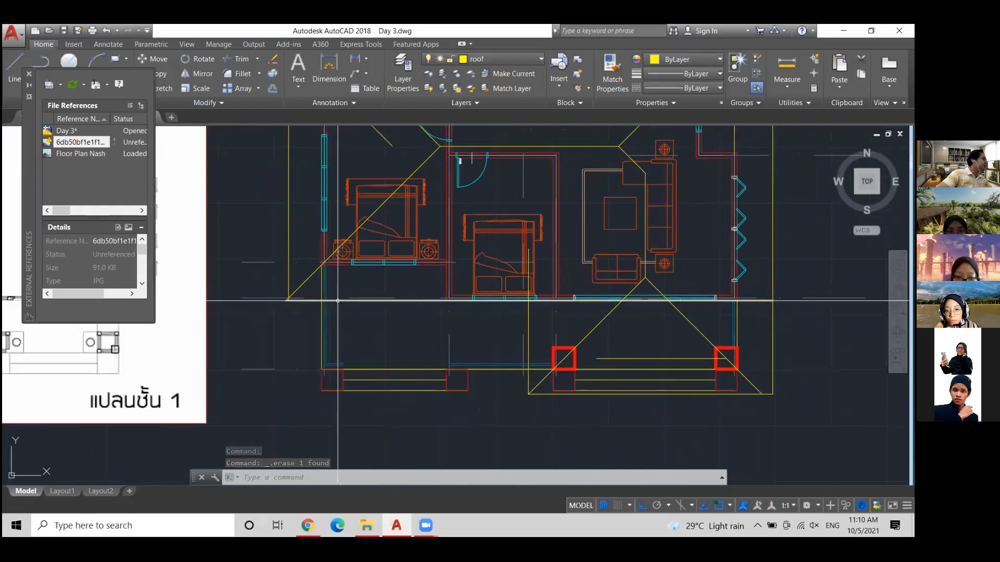
middle_drag(340, 306, 361, 258)
scroll(362, 269, up, 4)
scroll(365, 267, down, 4)
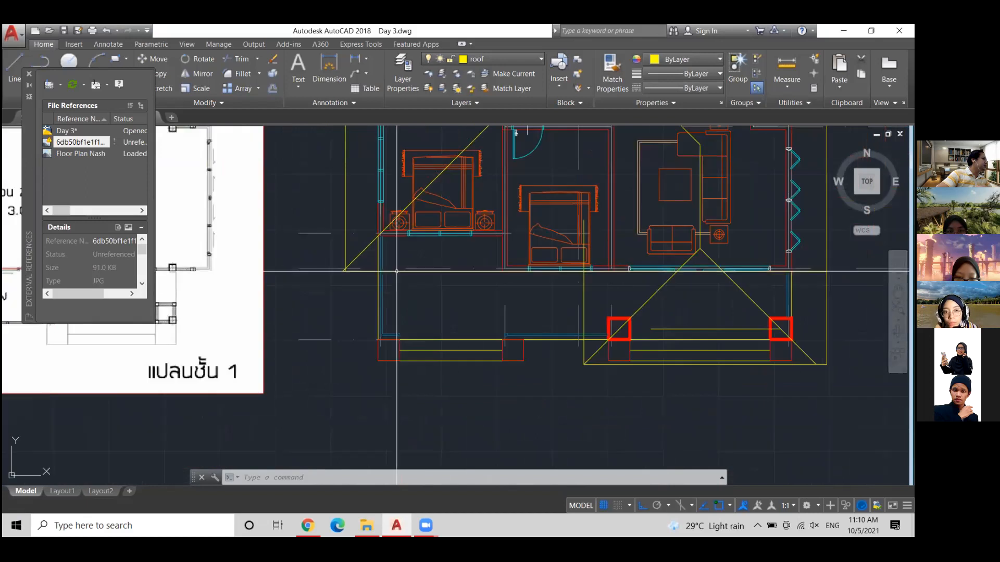
scroll(381, 257, up, 5)
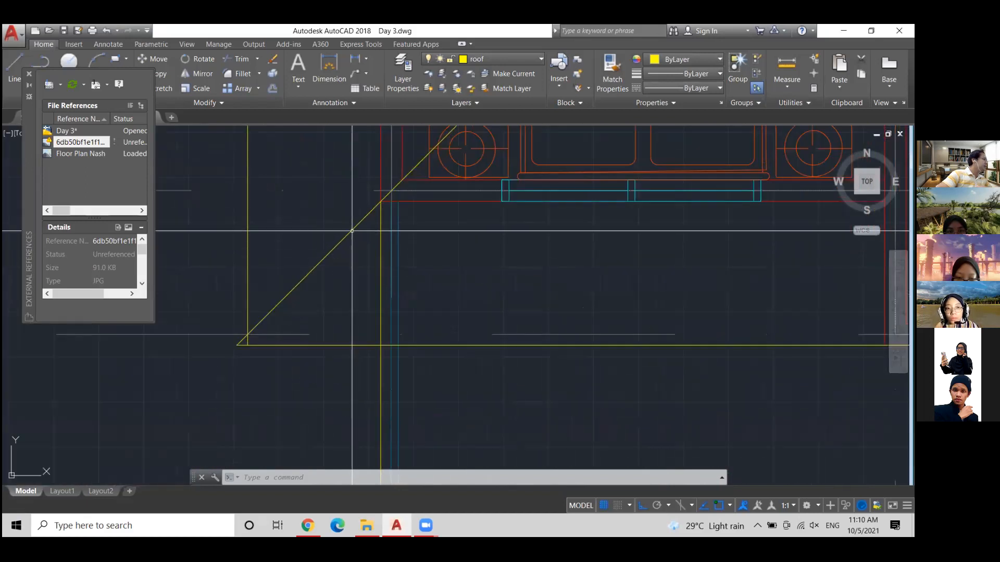
middle_drag(347, 257, 348, 261)
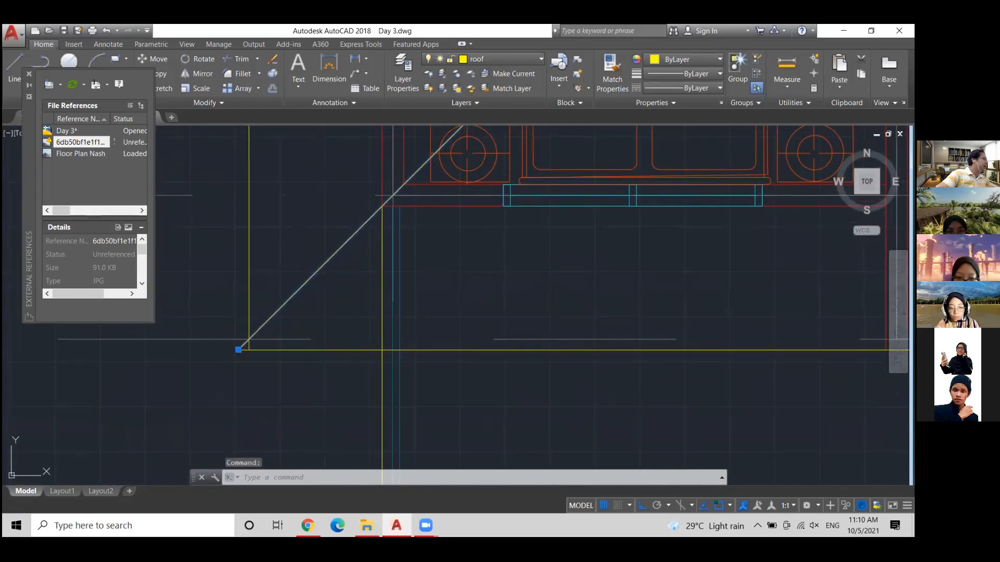
text(m)
key(Return)
click(400, 188)
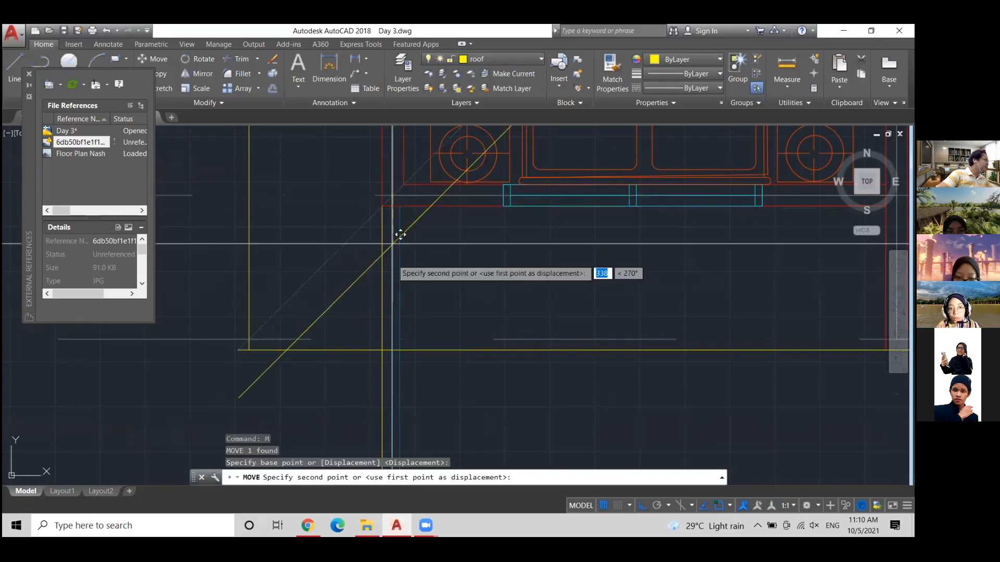
click(381, 350)
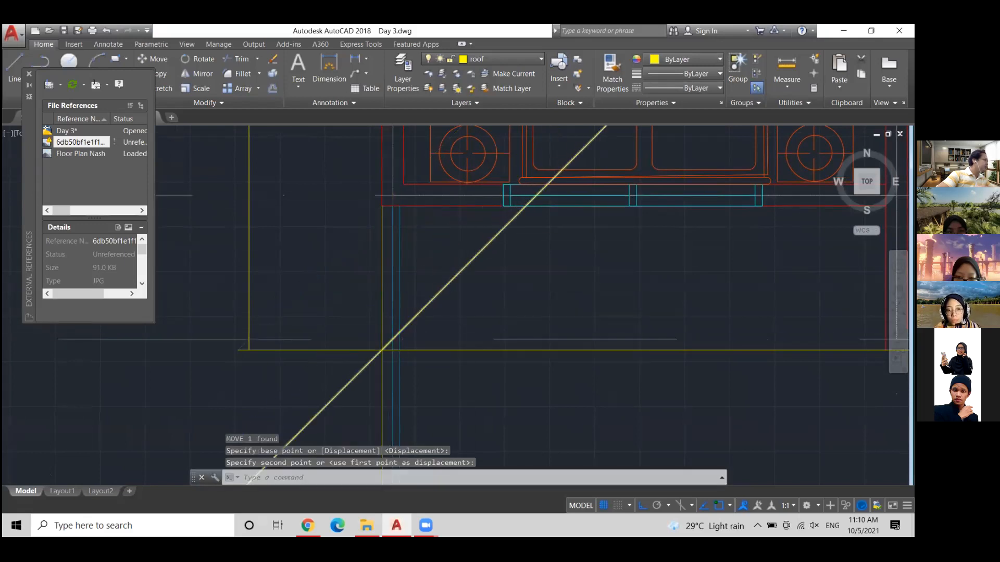
scroll(382, 350, down, 6)
scroll(423, 324, up, 1)
scroll(424, 326, down, 1)
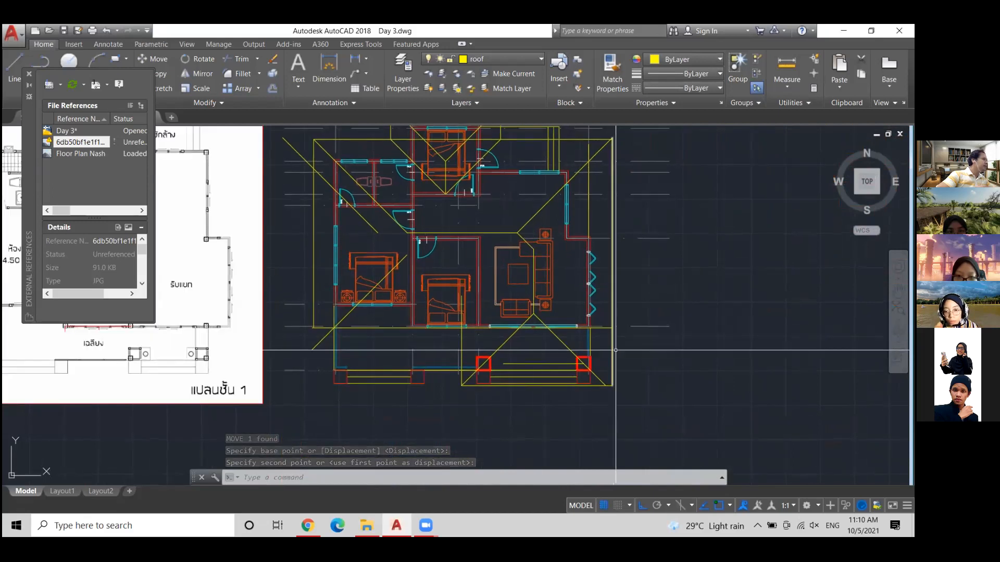
Mirror the moved diagonal hip line about a vertical axis between the second bedroom and living room, keeping the original.
scroll(615, 346, up, 2)
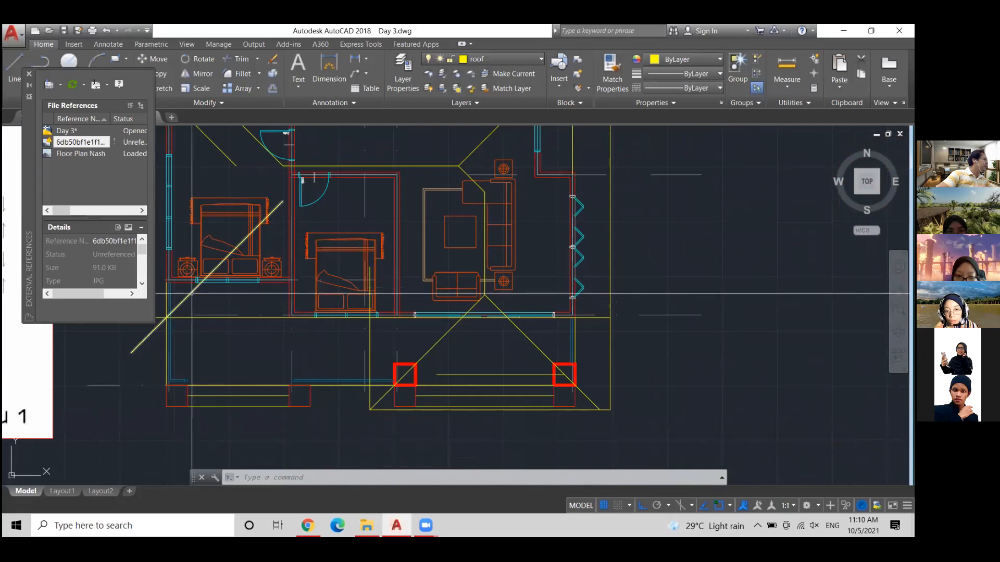
click(245, 240)
text(mi)
key(Return)
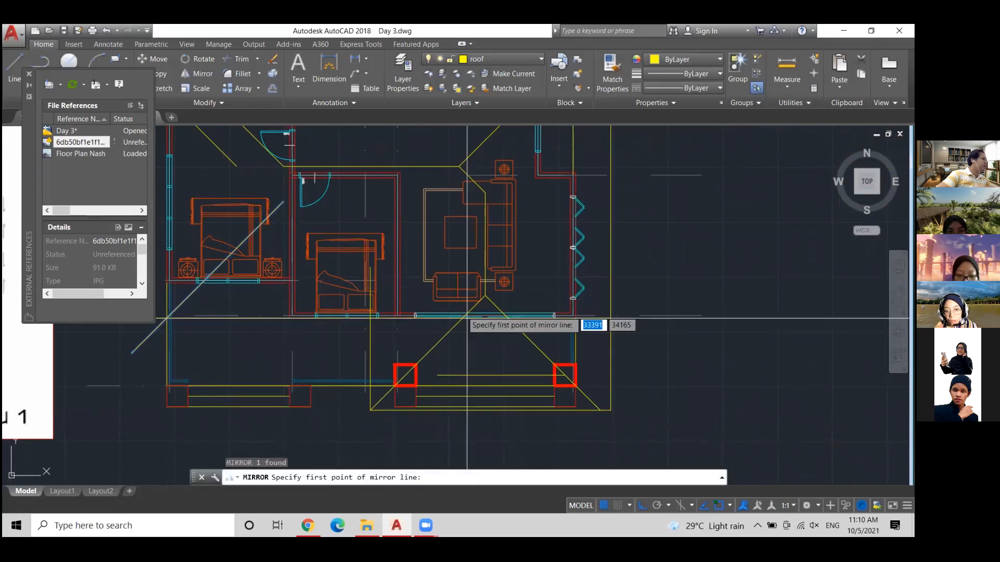
click(410, 258)
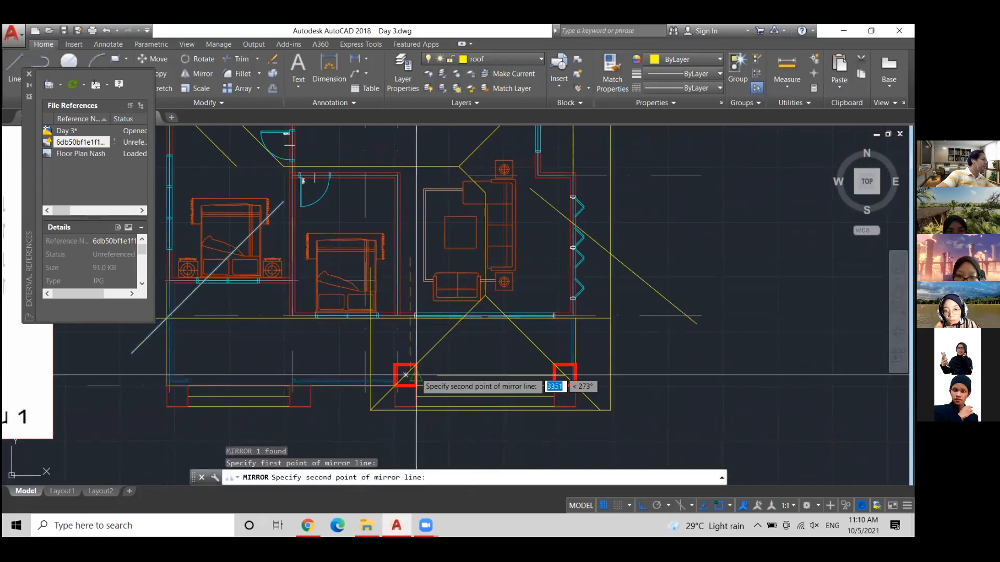
middle_drag(416, 387, 409, 304)
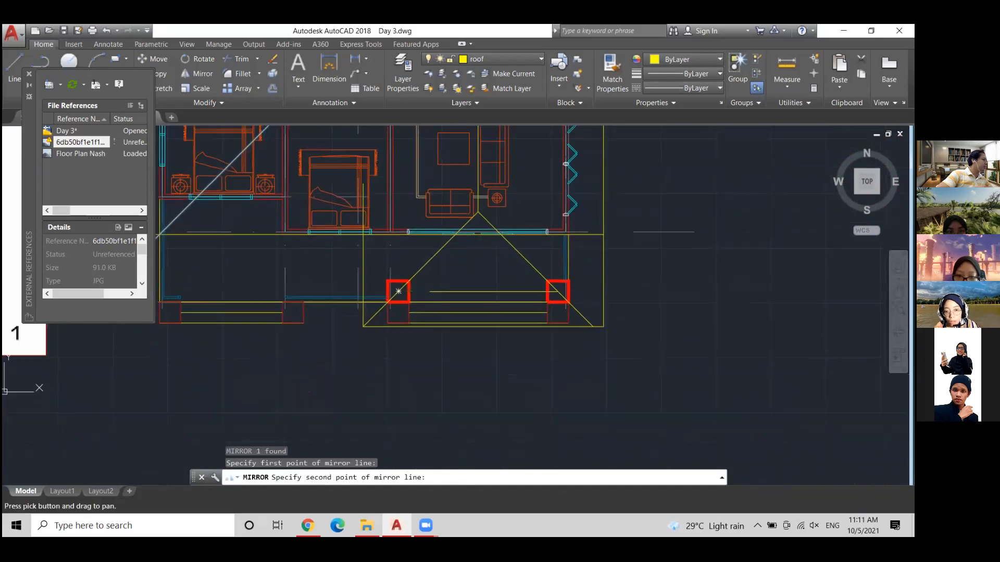
click(416, 370)
key(Return)
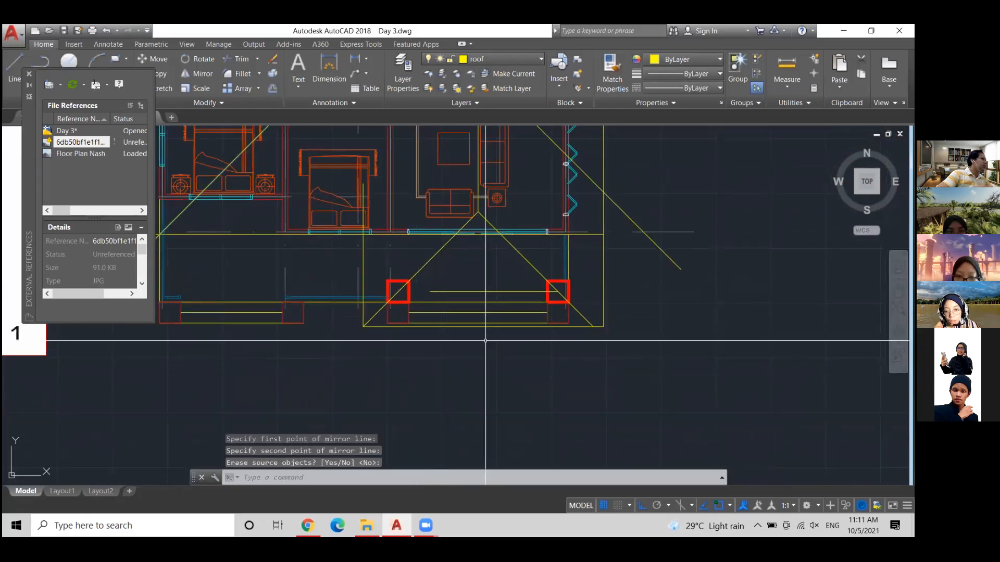
Move the mirrored lower-right diagonal hip line to the intersection of the main roof's lower eave line and its right edge.
click(633, 212)
click(620, 221)
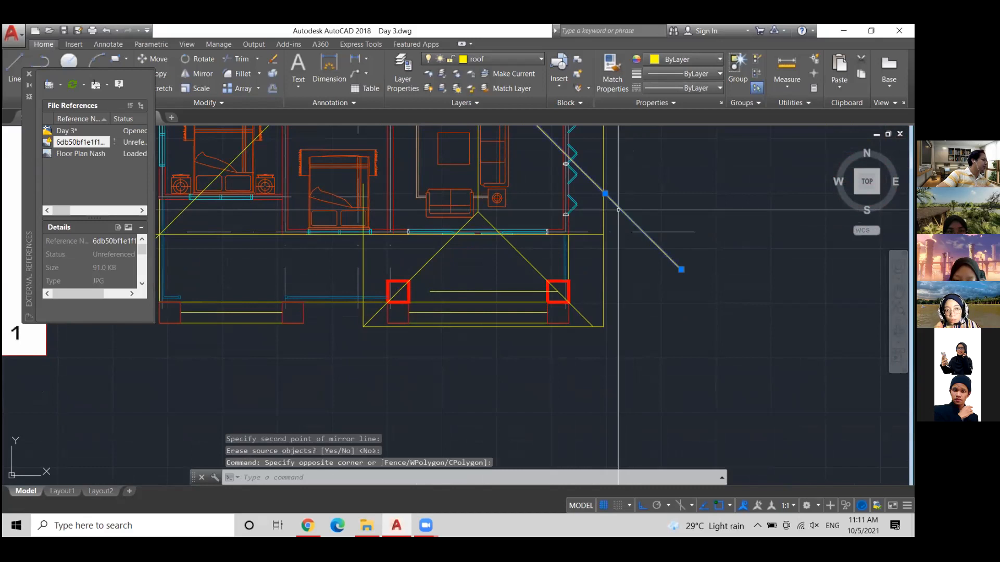
middle_drag(620, 221, 594, 259)
text(M)
key(Return)
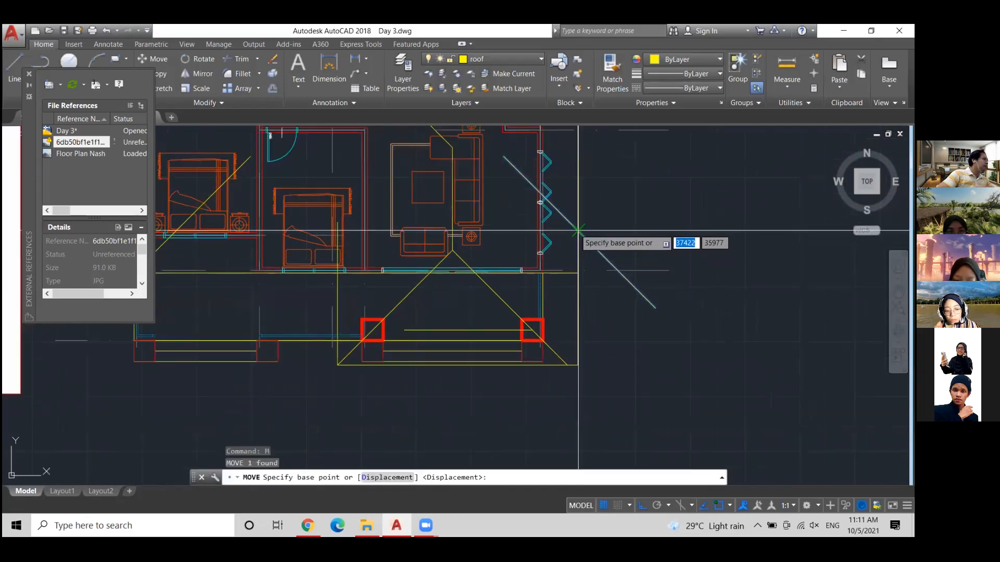
click(578, 230)
scroll(592, 263, up, 5)
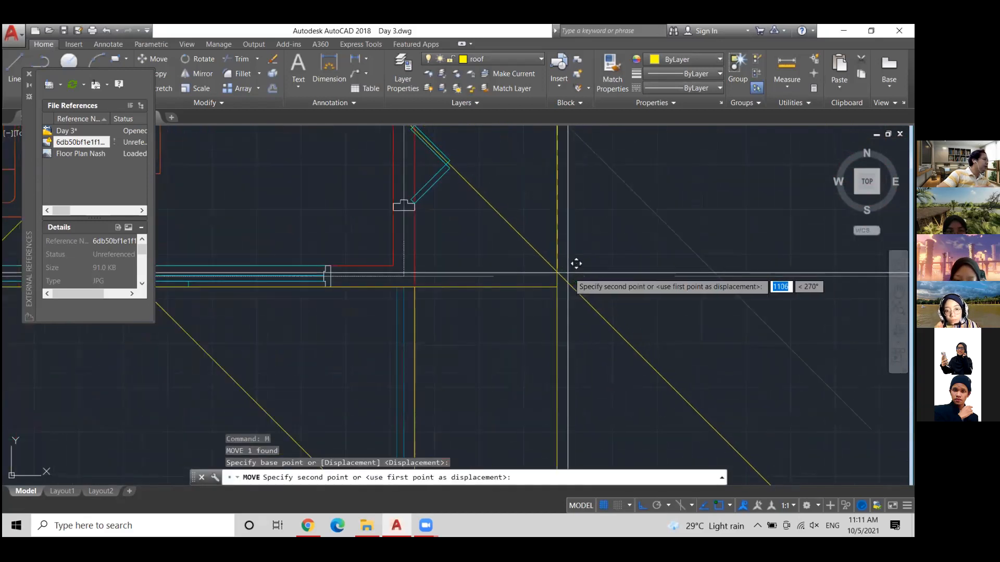
scroll(565, 268, down, 1)
click(565, 267)
Erase the short extra diagonal line crossing the main roof's upper-left corner.
scroll(552, 291, down, 5)
mouse_move(499, 297)
middle_down()
mouse_move(544, 317)
mouse_move(595, 316)
middle_up()
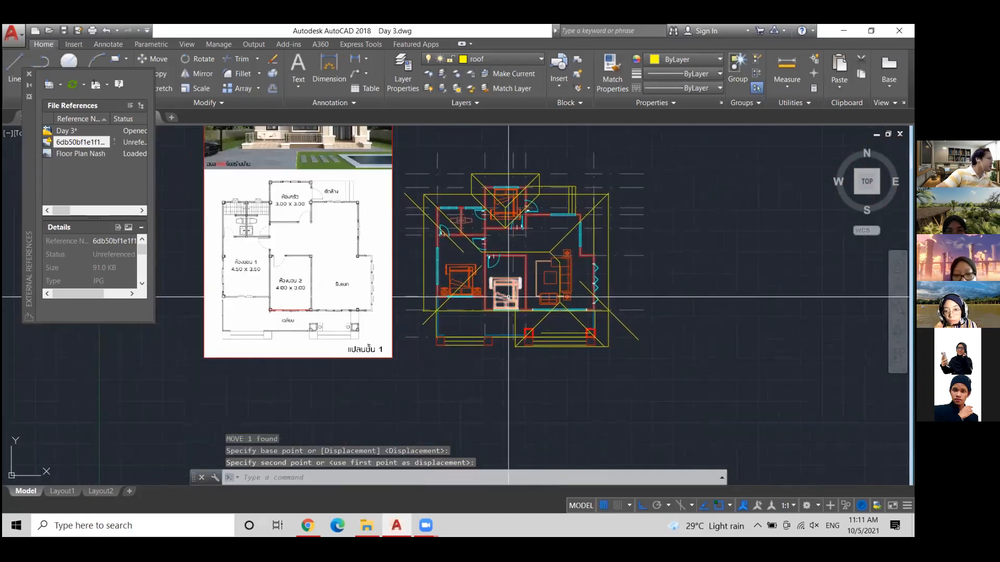
scroll(440, 315, up, 2)
middle_drag(451, 329, 467, 353)
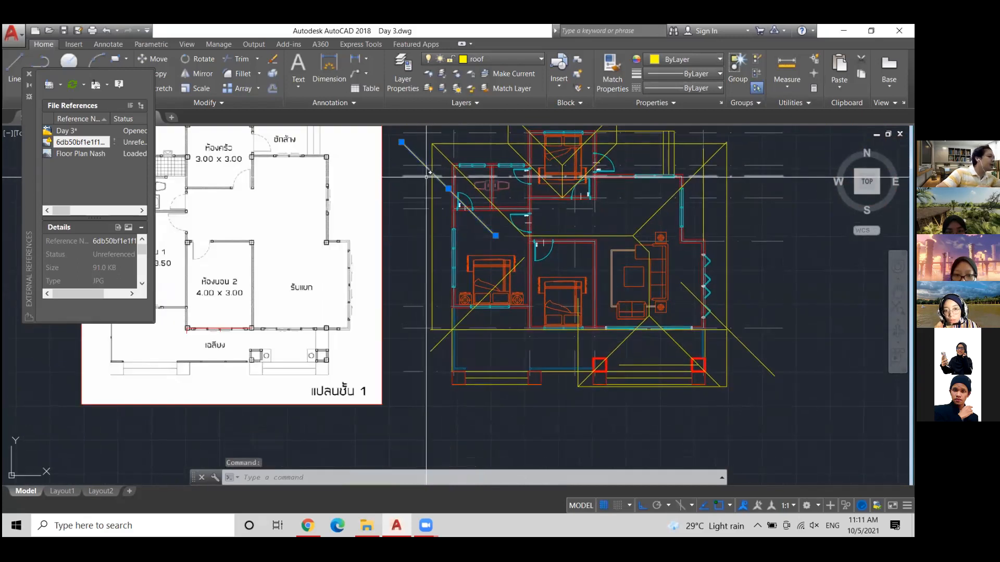
key(Delete)
middle_drag(480, 230, 480, 267)
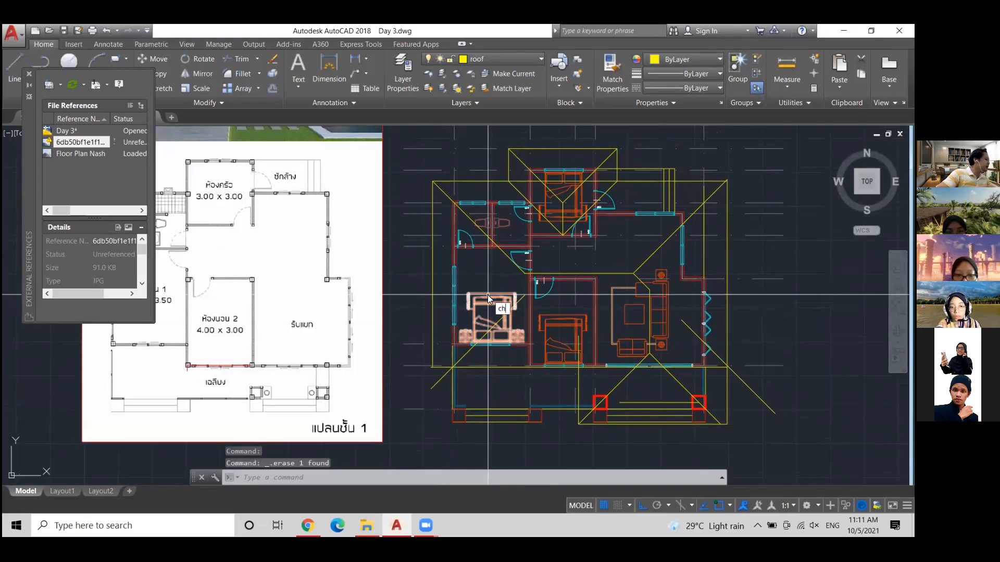
Join the main roof's left pair of diagonal hip lines and its right pair at sharp corners with Chamfer.
text(cha)
key(Return)
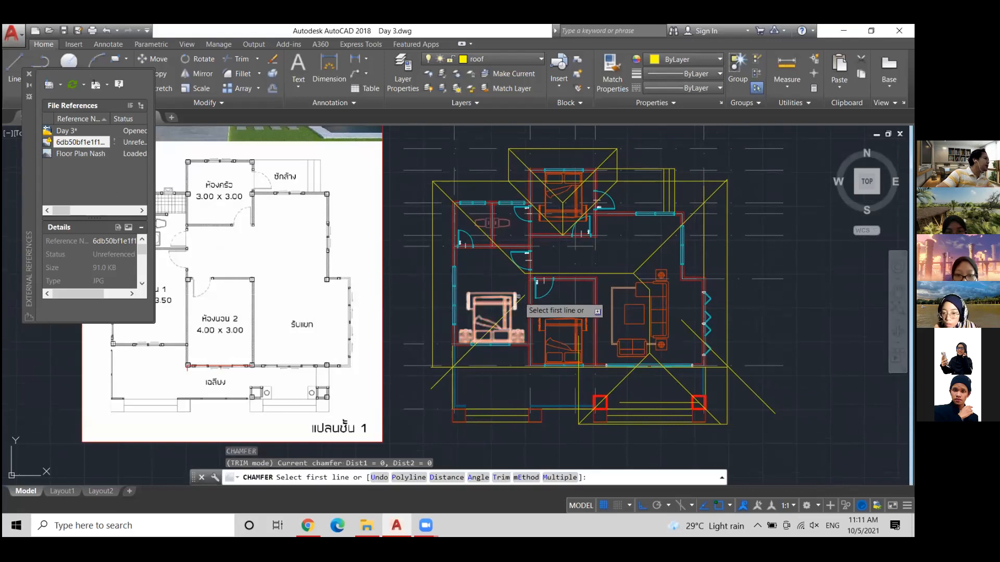
click(522, 296)
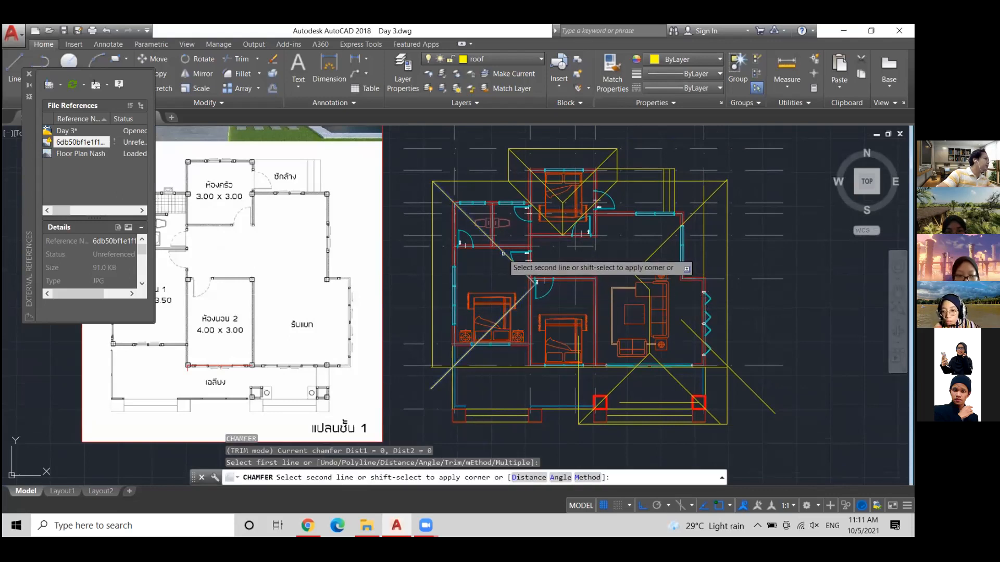
click(503, 254)
key(Return)
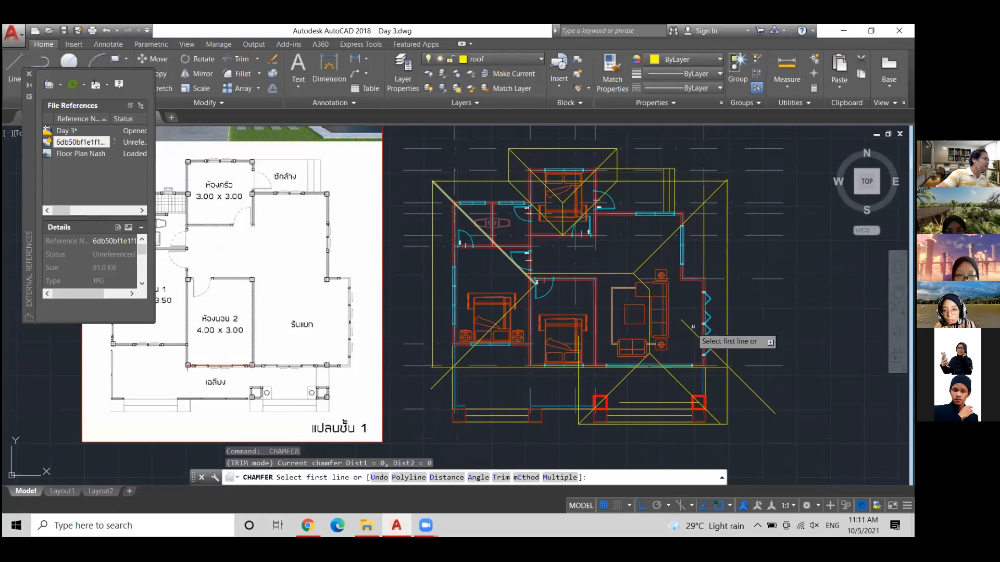
click(690, 328)
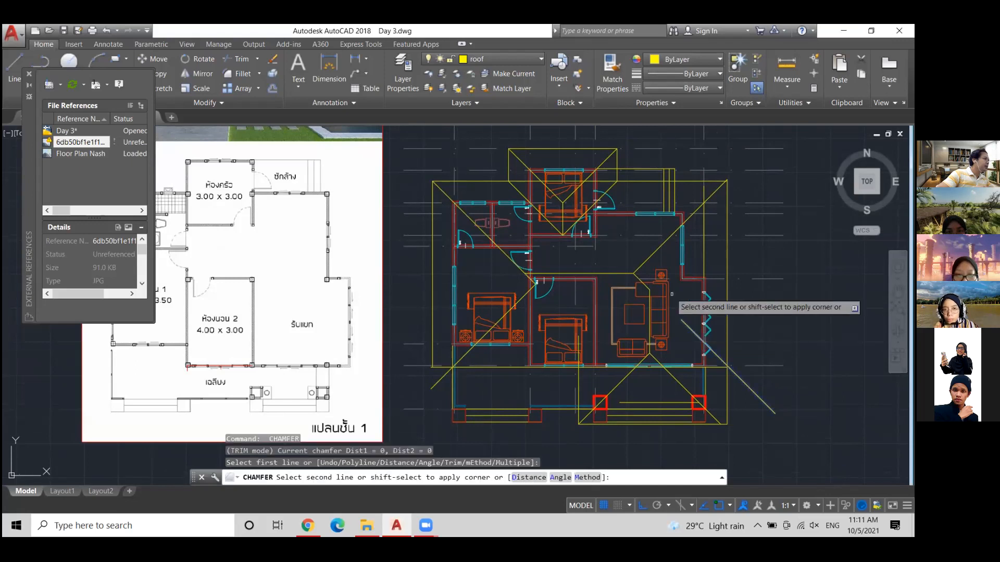
click(659, 245)
Erase the short old diagonal line beside the right hip corner and the old horizontal ridge line of the main roof.
scroll(638, 276, up, 6)
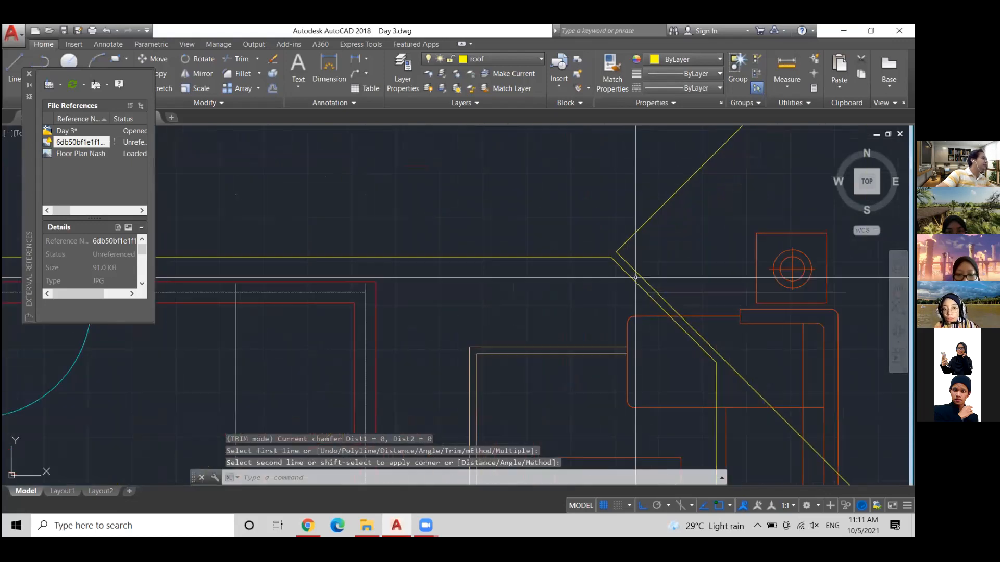
click(632, 276)
click(622, 299)
middle_drag(623, 298, 577, 337)
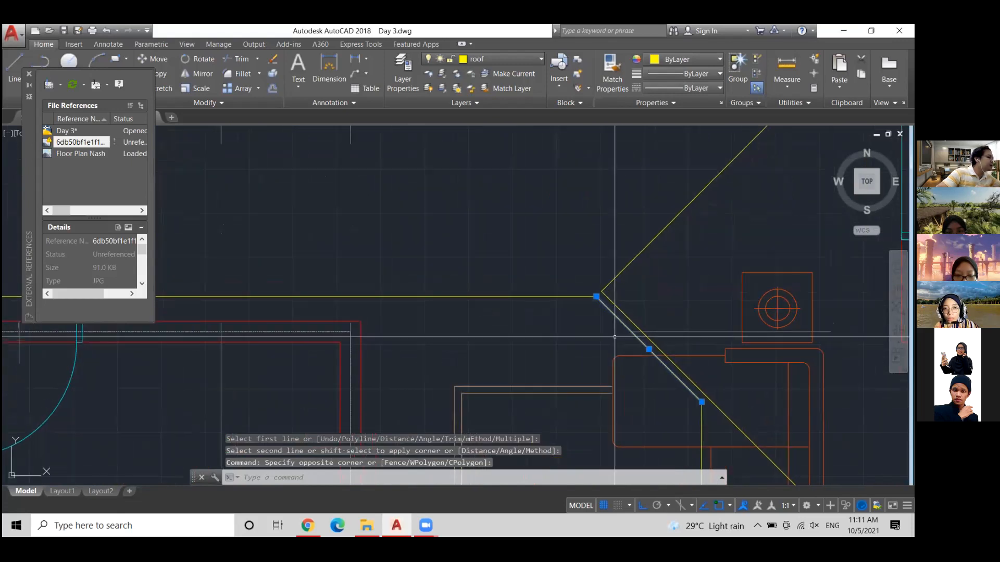
key(Delete)
click(567, 282)
scroll(568, 282, down, 8)
scroll(515, 312, down, 5)
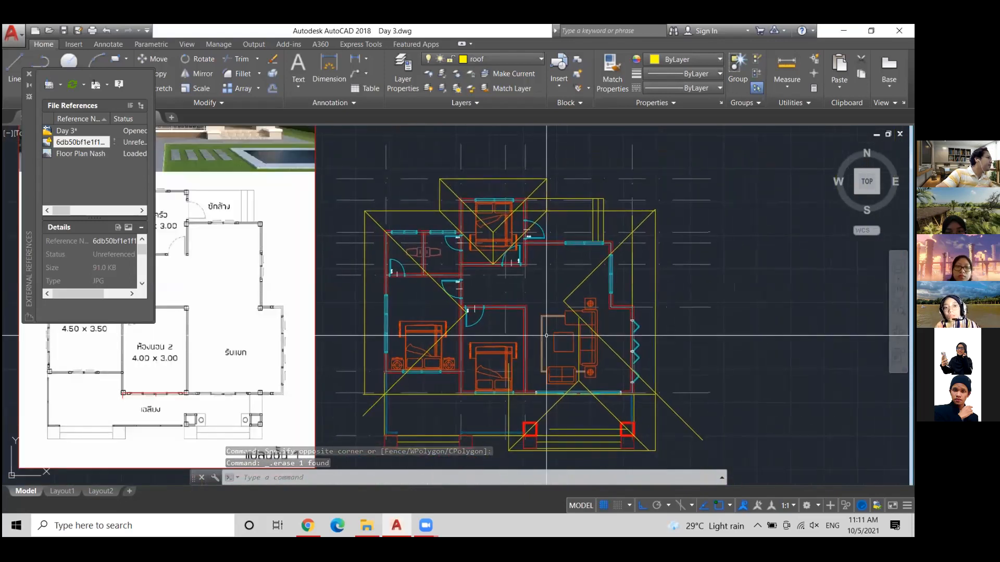
middle_drag(572, 363, 583, 298)
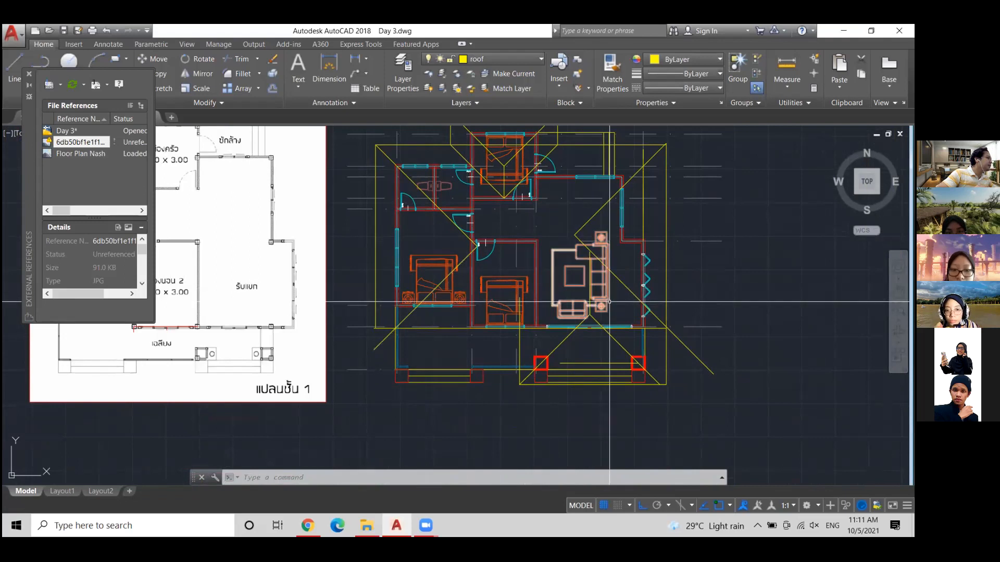
scroll(519, 256, up, 5)
key(l)
key(Return)
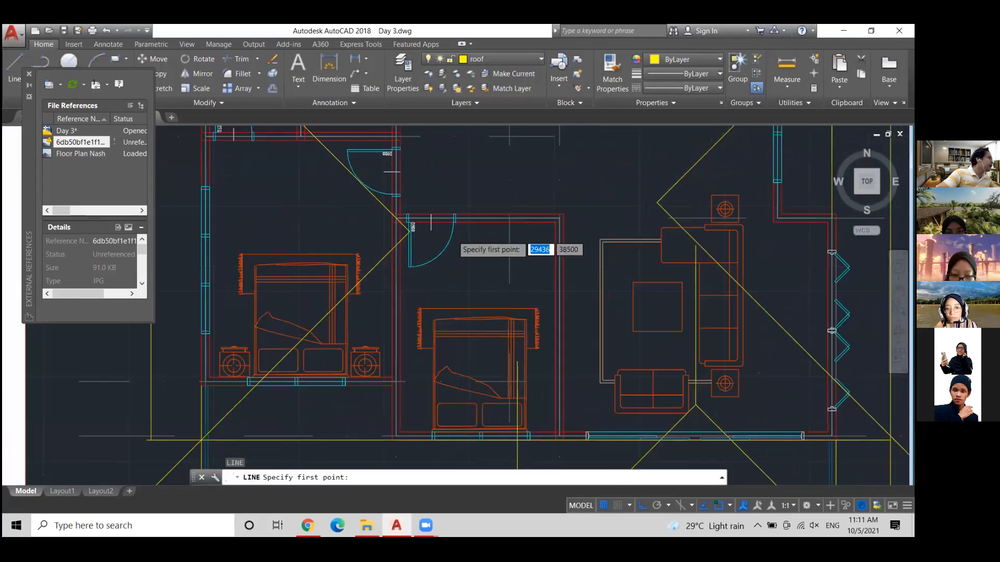
scroll(365, 229, up, 3)
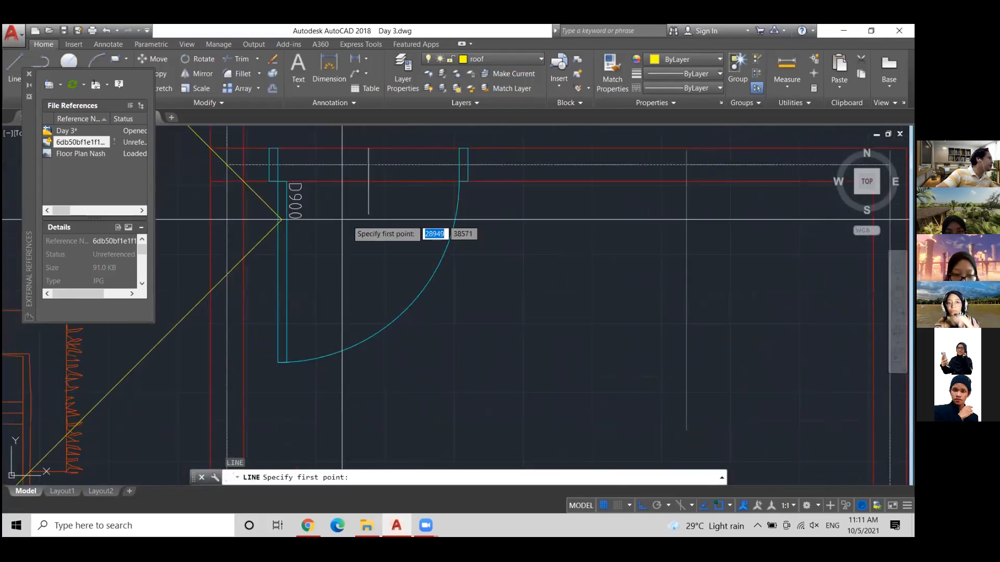
click(282, 220)
scroll(666, 219, down, 6)
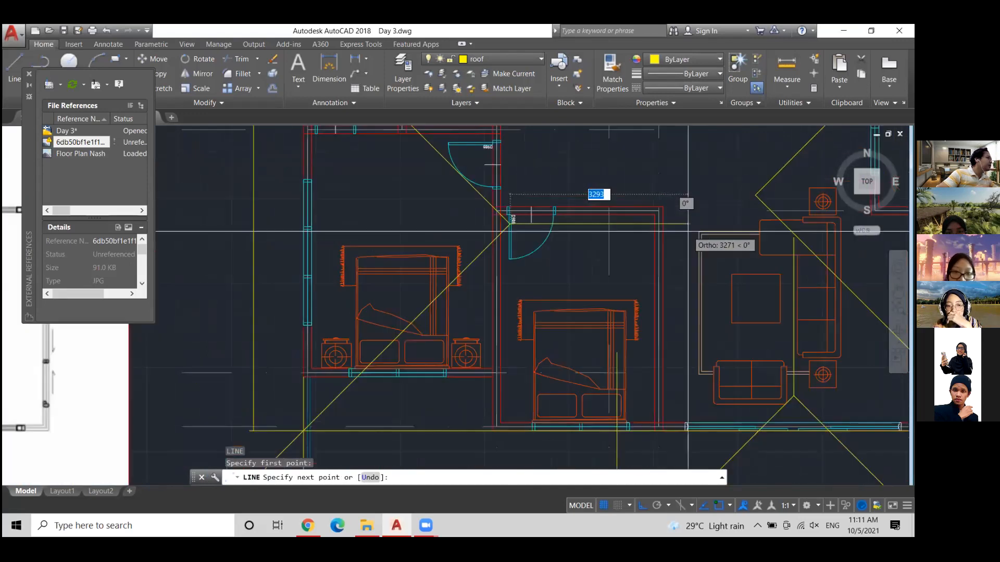
middle_drag(760, 205, 644, 226)
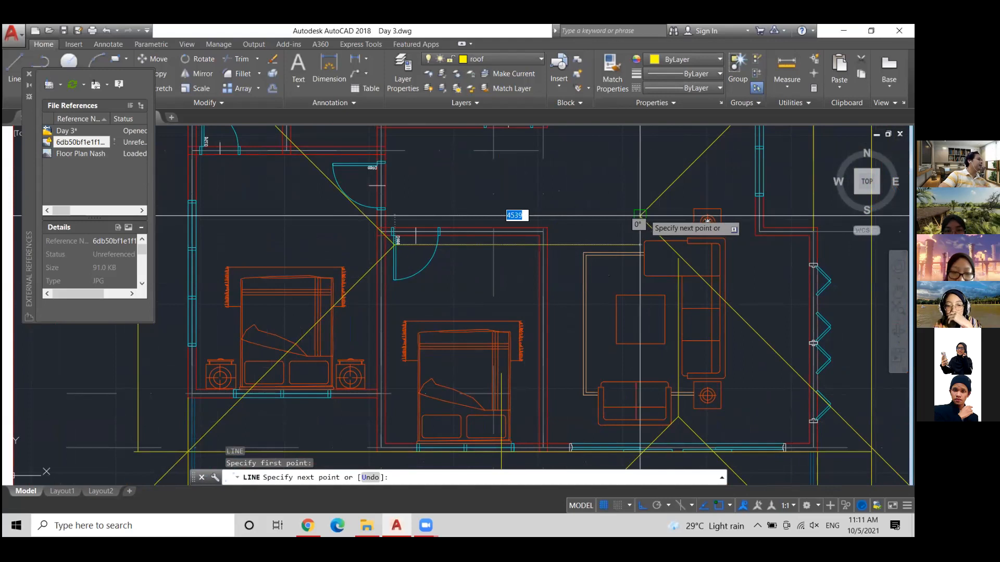
scroll(635, 221, down, 7)
scroll(632, 237, up, 4)
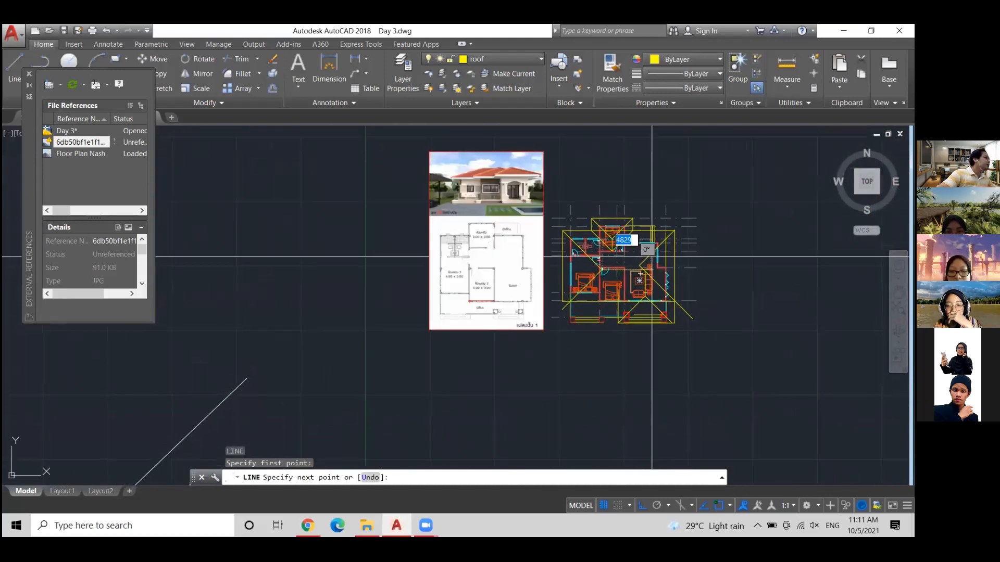
scroll(663, 276, up, 2)
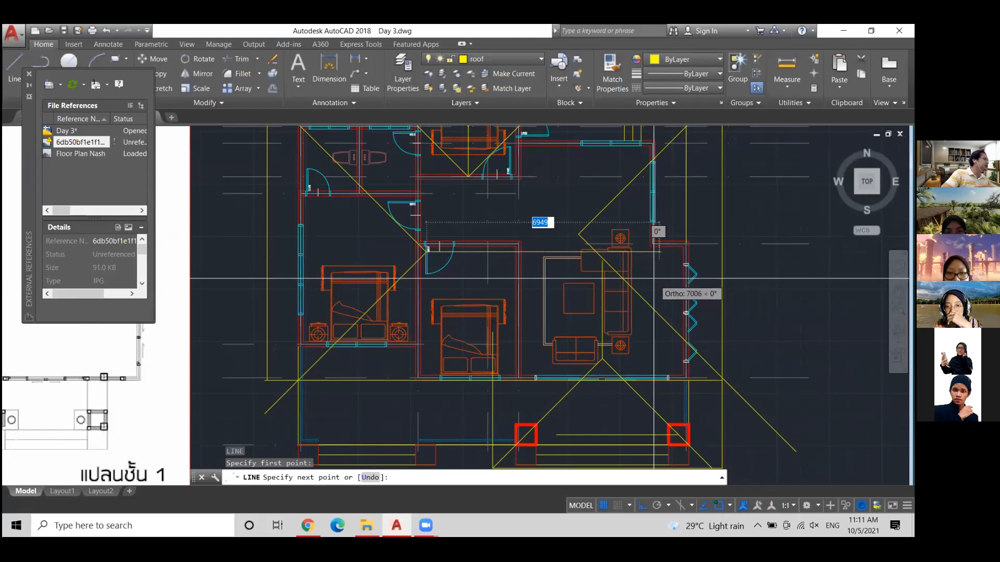
key(Escape)
Move the lower-right diagonal hip line so it passes through the living room's lower-right wall corner at the wall centreline intersection.
mouse_move(694, 370)
middle_down()
mouse_move(648, 308)
mouse_move(663, 306)
middle_up()
scroll(651, 315, up, 4)
click(681, 268)
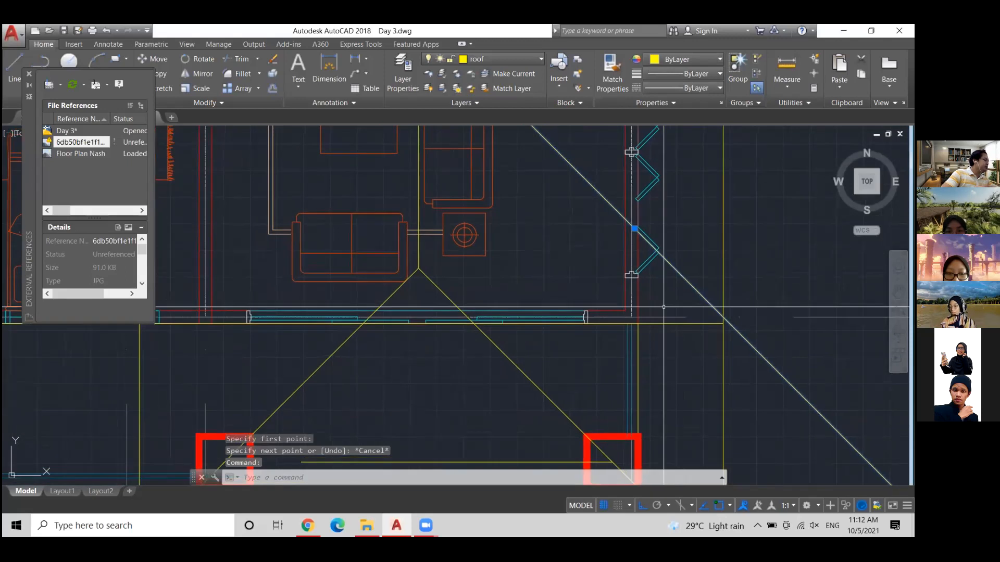
text(M)
key(Return)
click(643, 300)
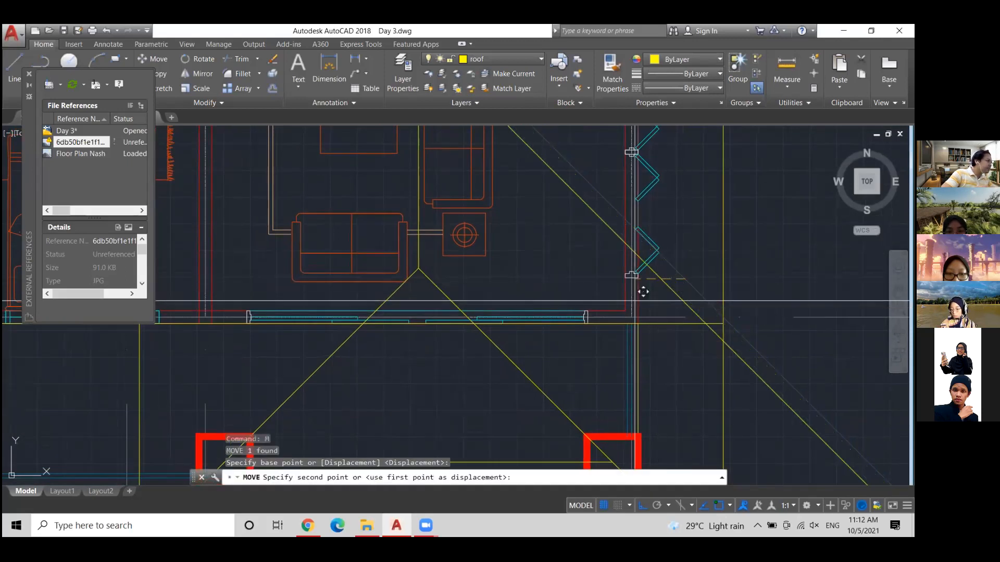
scroll(655, 326, up, 4)
scroll(655, 325, up, 2)
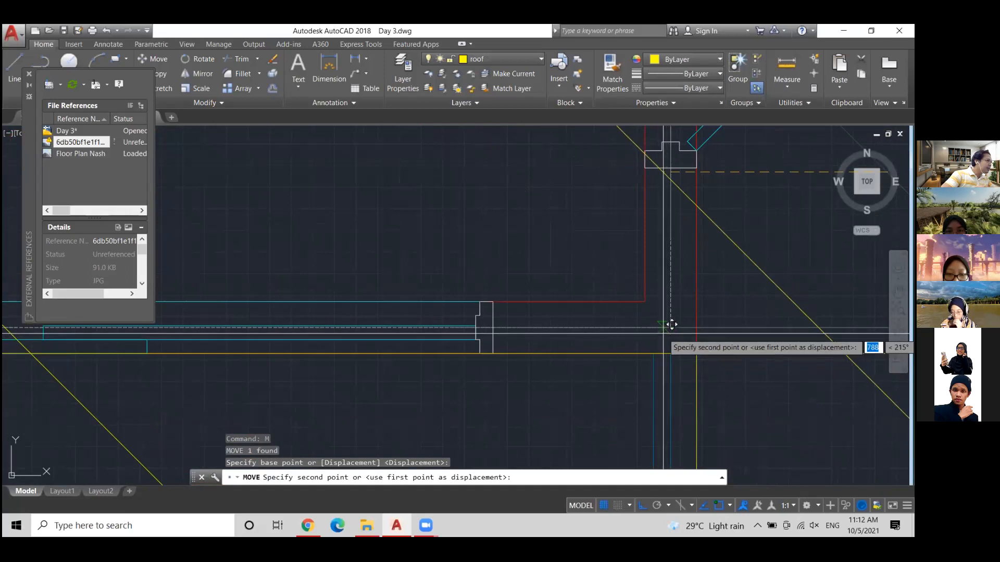
scroll(677, 338, up, 4)
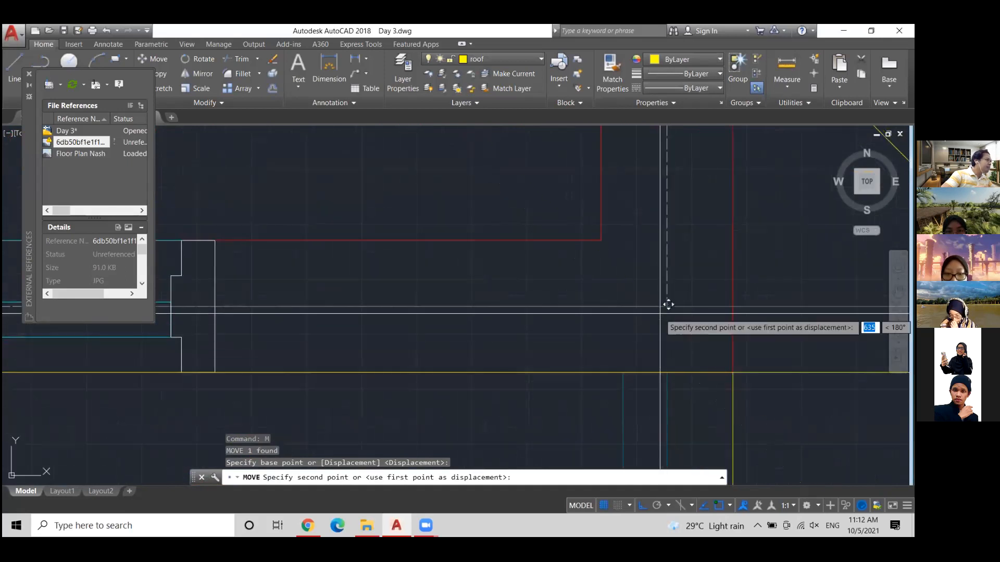
click(671, 298)
scroll(664, 323, down, 5)
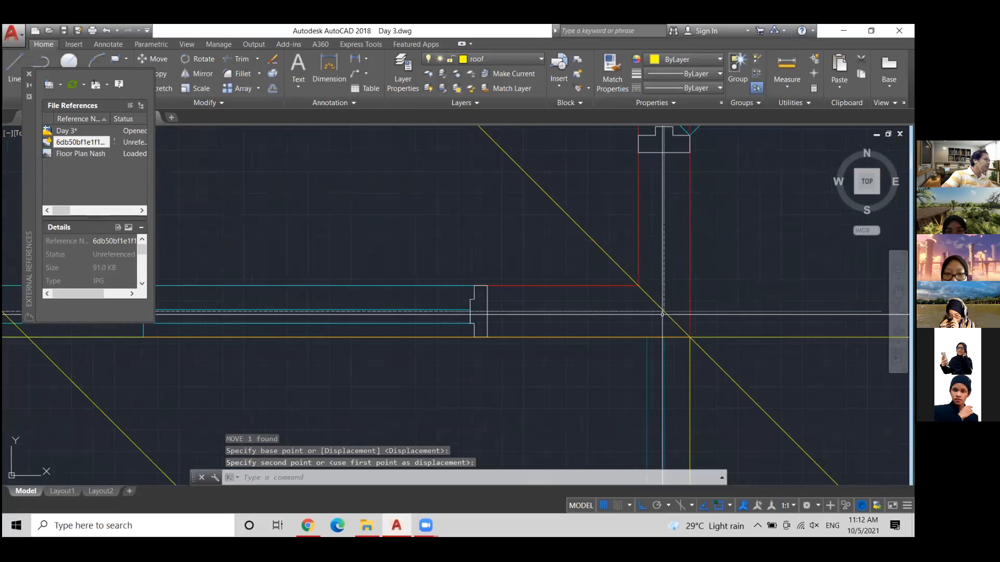
scroll(506, 209, down, 2)
scroll(506, 209, up, 1)
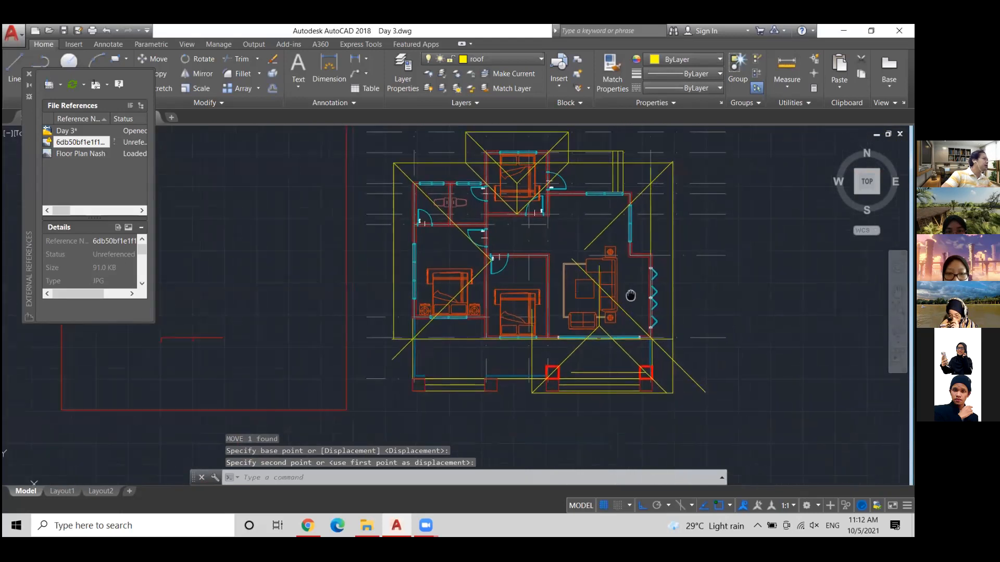
scroll(506, 209, down, 1)
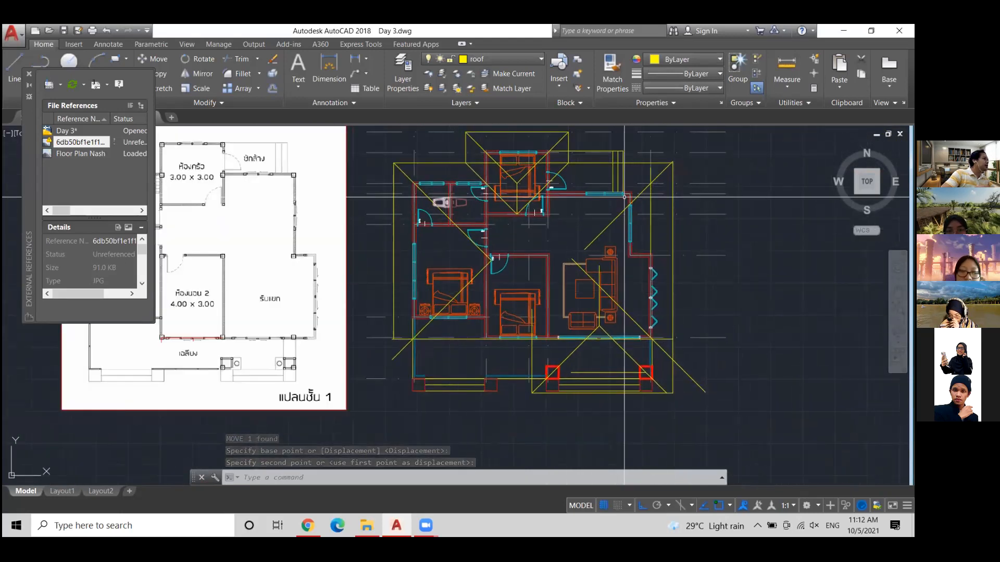
Try to chamfer the right hip lines by picking the lower one near its upper end, and undo it.
scroll(594, 252, up, 4)
key(Return)
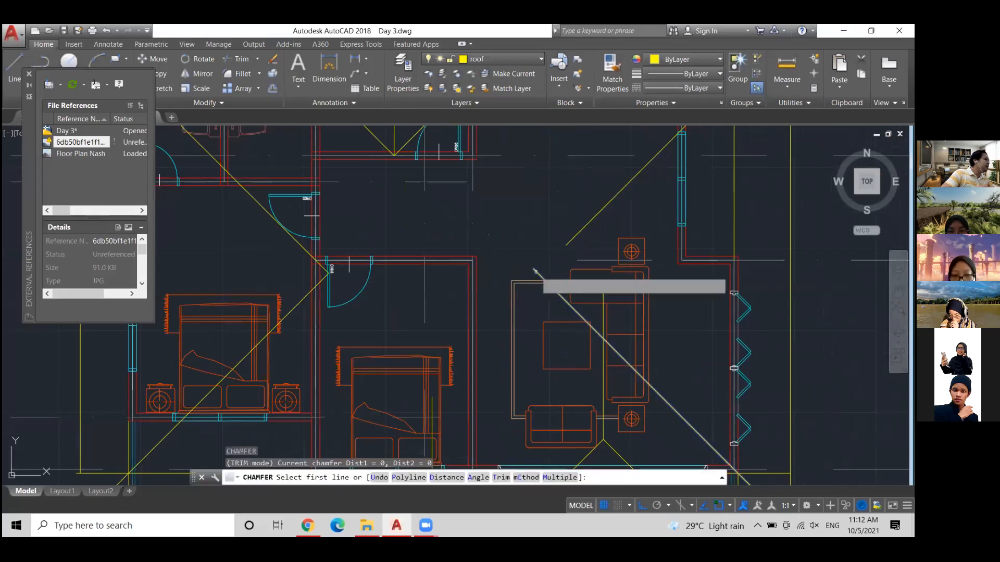
click(536, 271)
click(569, 243)
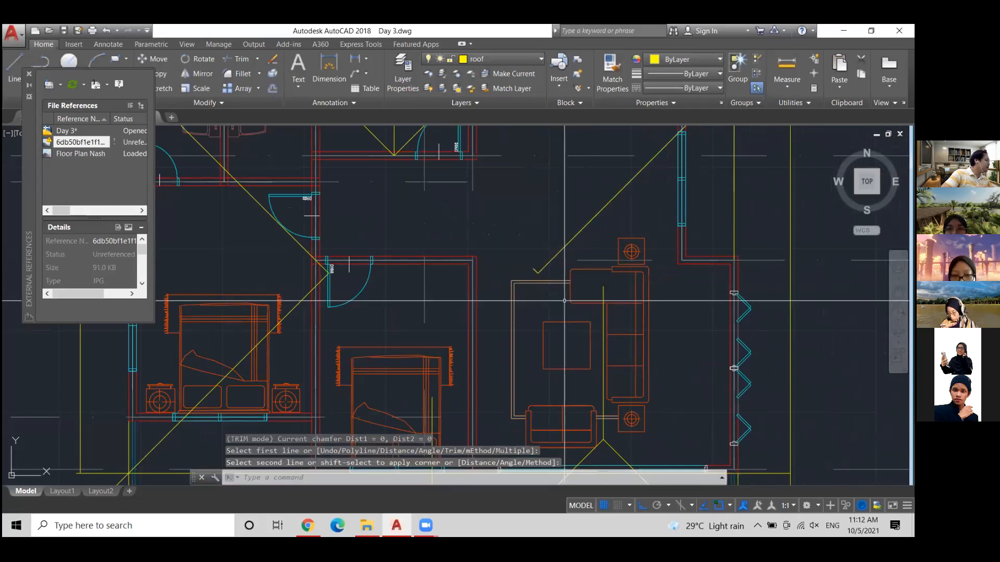
key(ctrl+z)
Chamfer the moved lower-right hip line and the upper-right hip line into a sharp corner above the sofa.
text(ch)
key(Return)
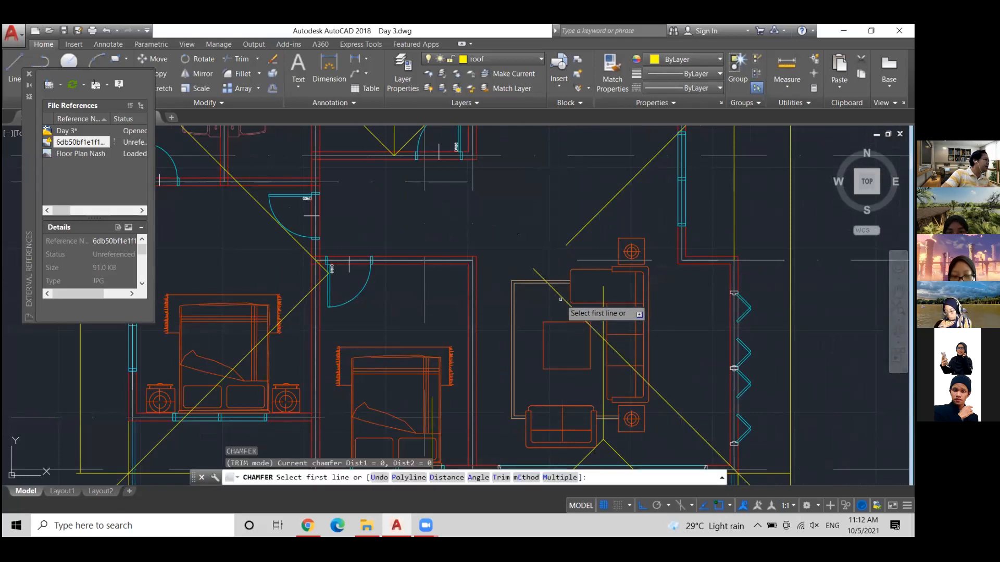
click(560, 298)
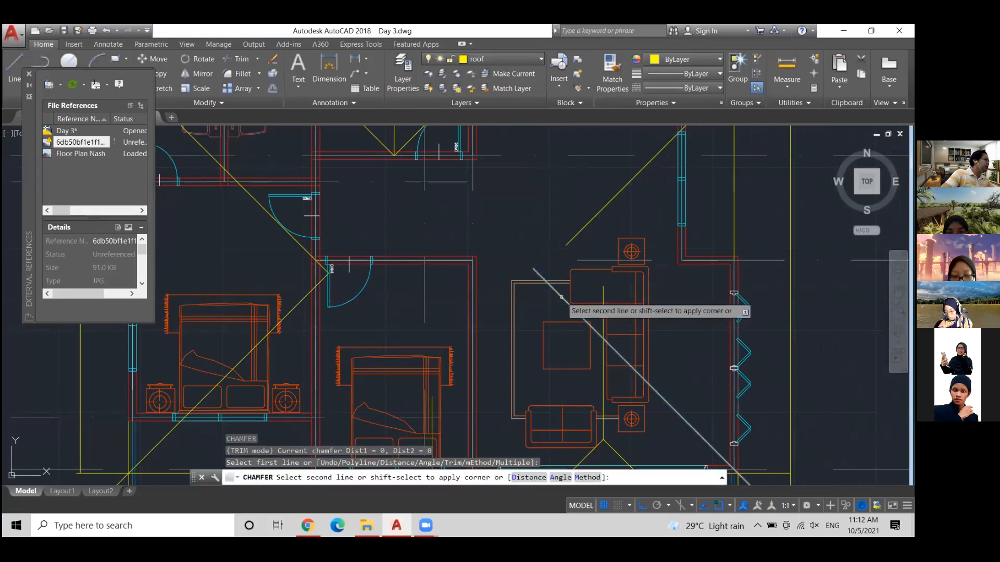
click(582, 230)
Draw the main roof's horizontal ridge line from the right hip corner to the left hip corner.
text(l)
key(Return)
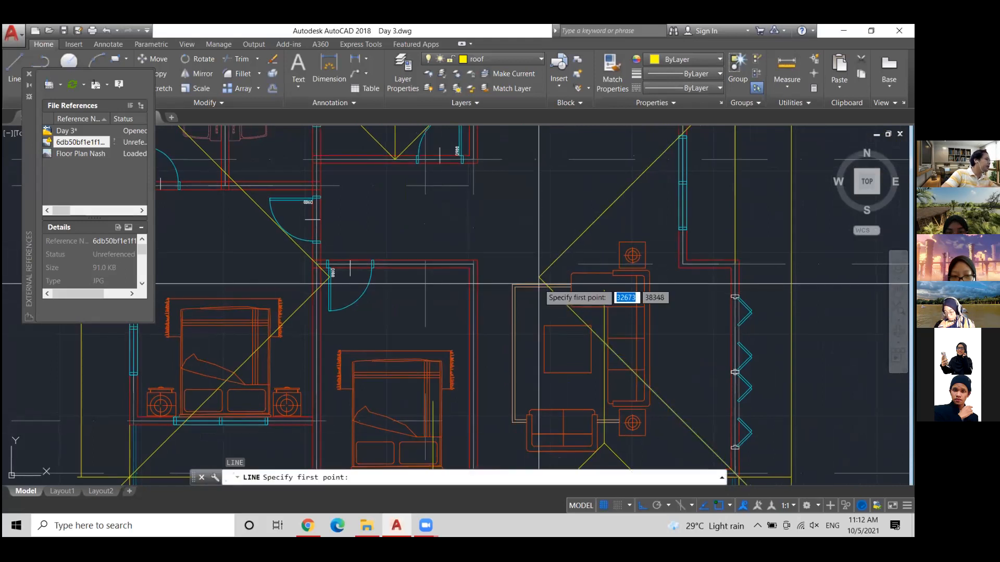
click(539, 277)
scroll(355, 276, up, 2)
scroll(325, 276, up, 5)
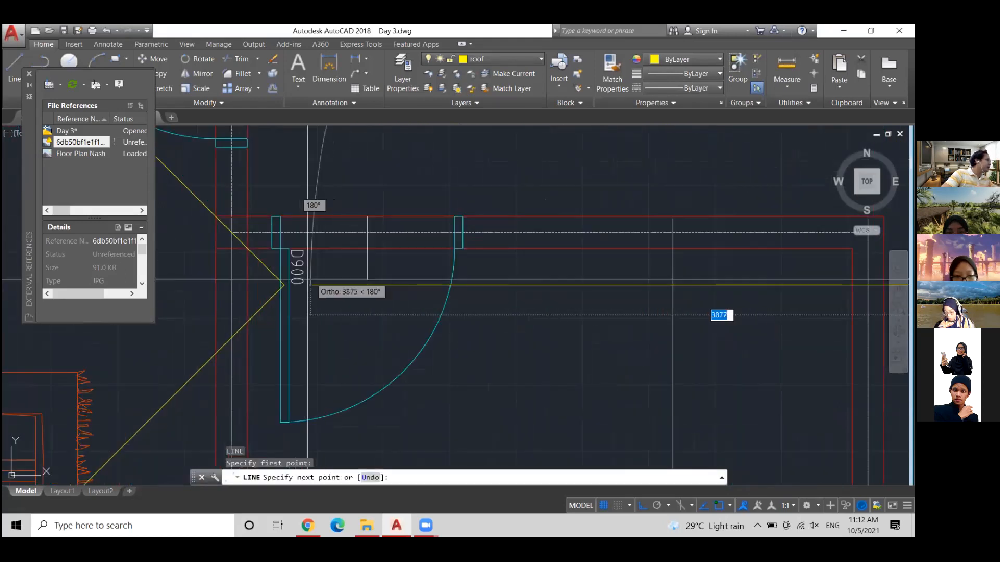
scroll(317, 287, down, 8)
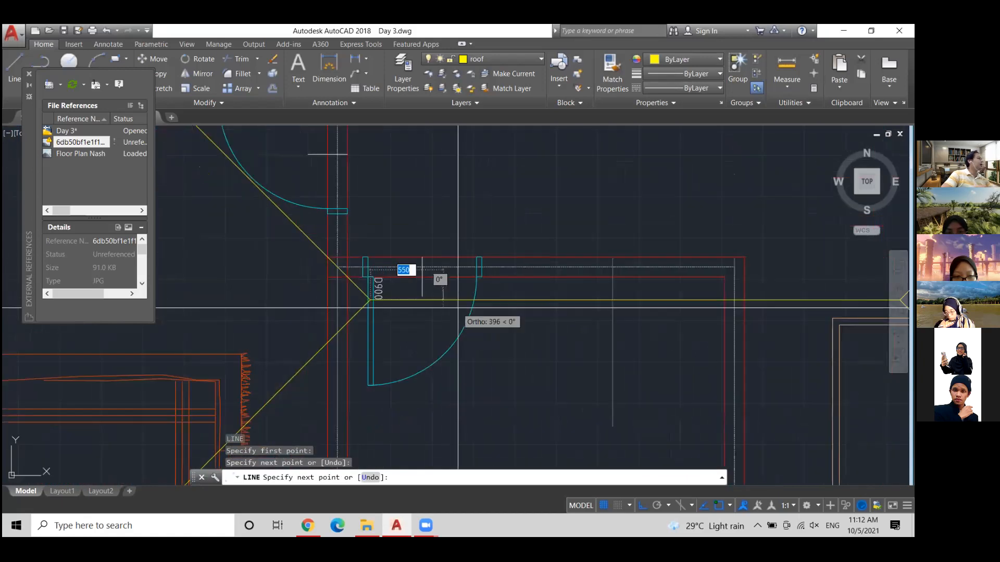
key(Escape)
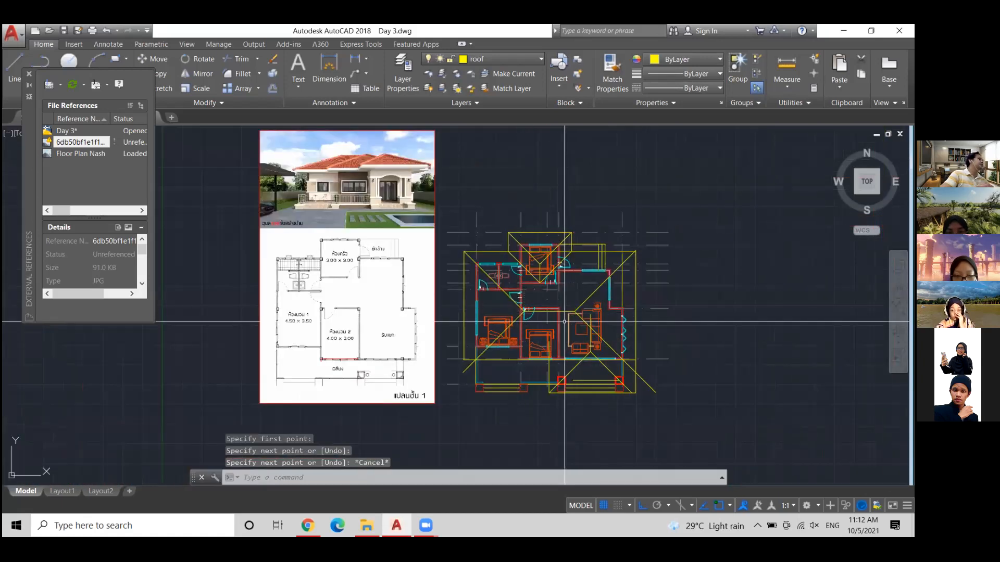
Chamfer the main roof's lower-left diagonal hip line and the left vertical eave line into a sharp corner.
scroll(579, 357, up, 3)
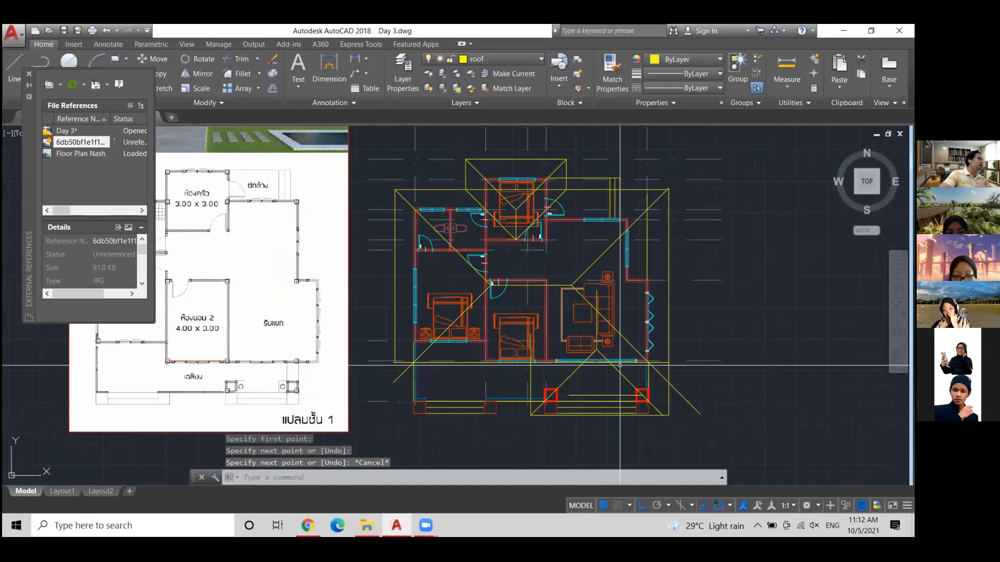
middle_drag(626, 372, 622, 338)
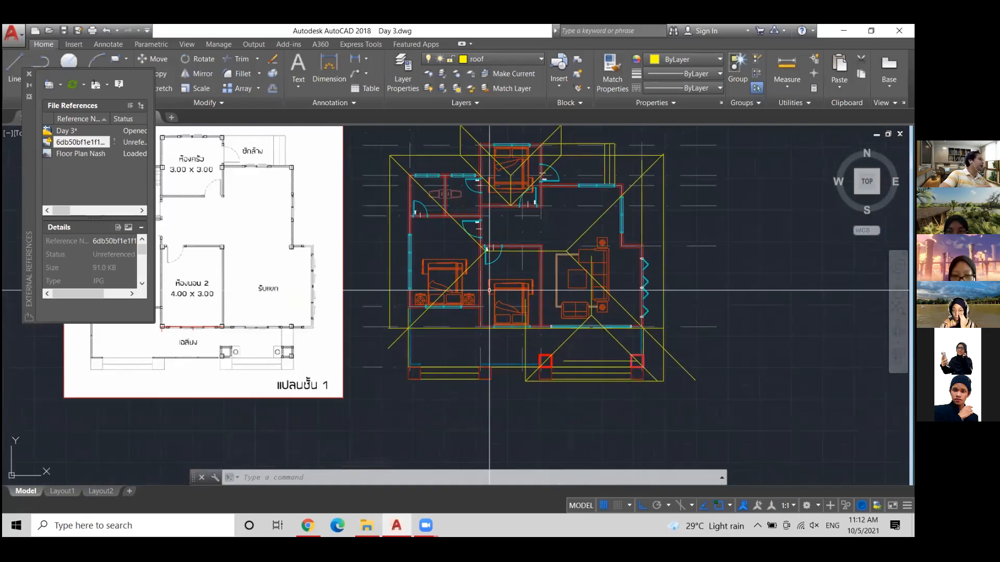
key(Return)
click(397, 338)
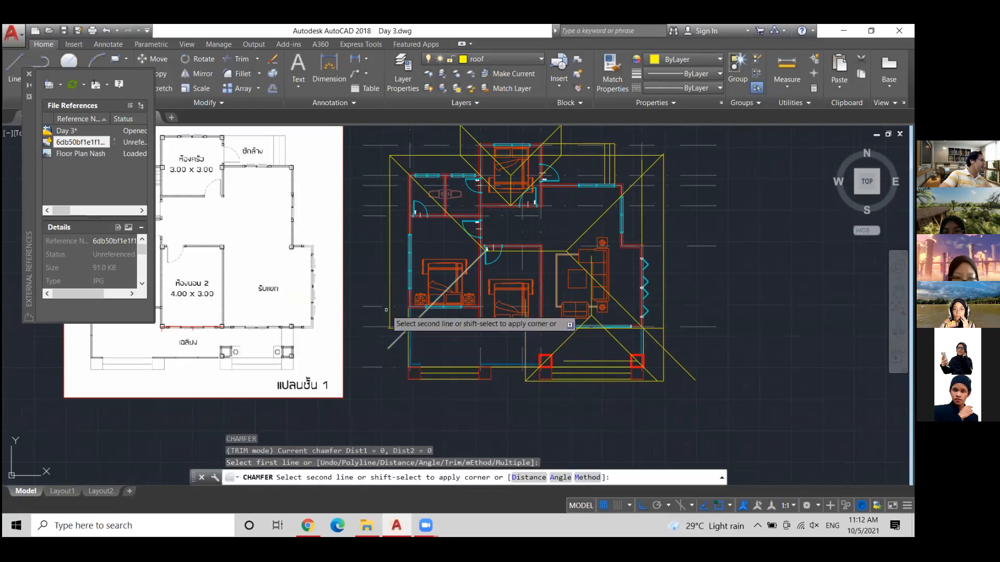
click(390, 307)
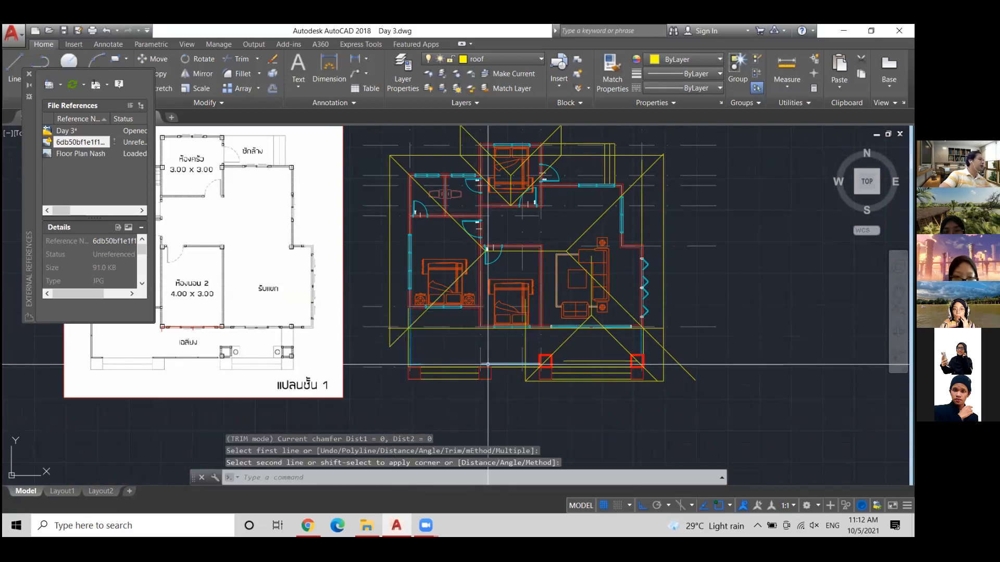
scroll(433, 291, up, 2)
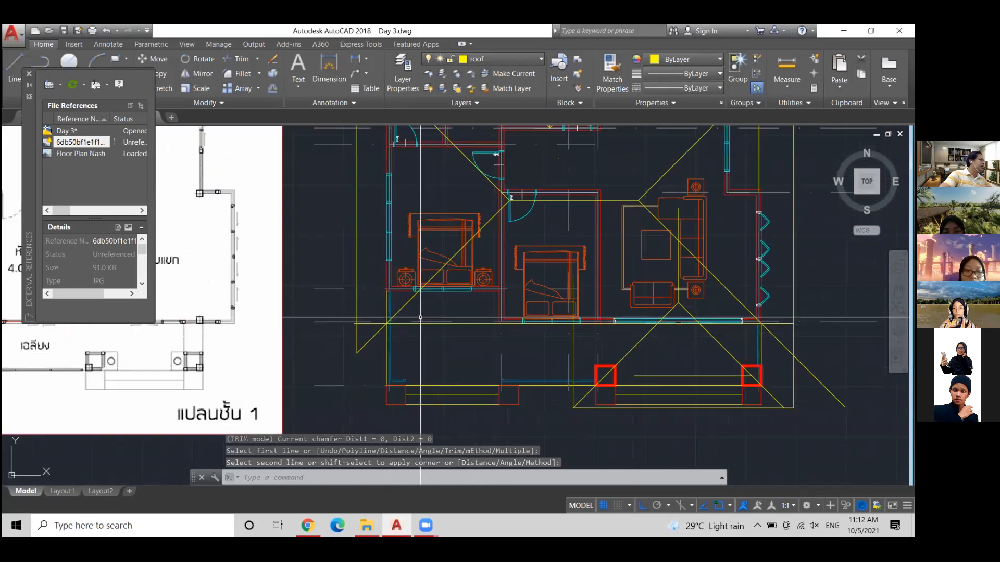
Move the main roof's lower horizontal eave line from its left end down to the corner of the left eave and hip line.
key(Escape)
key(Escape)
scroll(453, 328, up, 2)
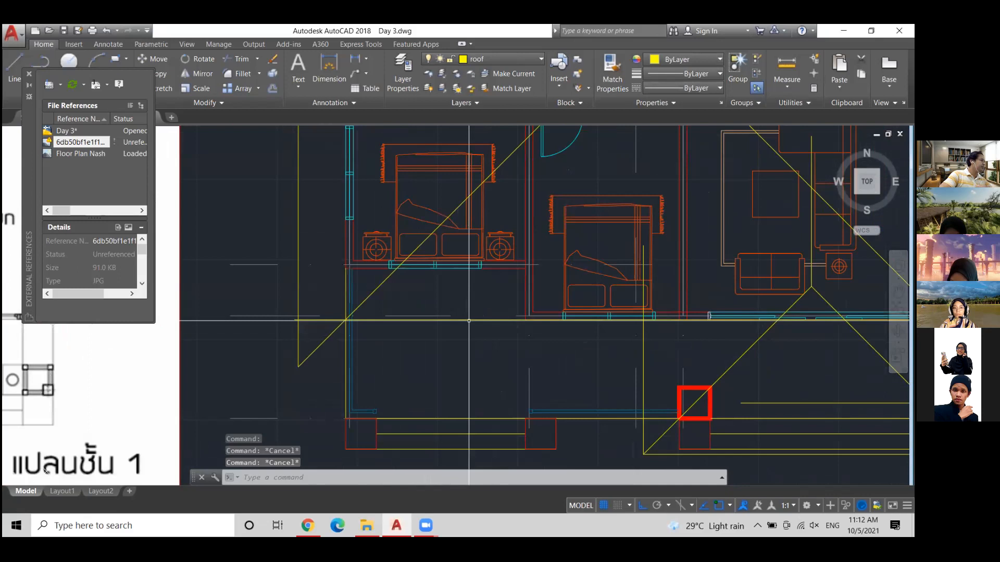
middle_drag(464, 324, 477, 298)
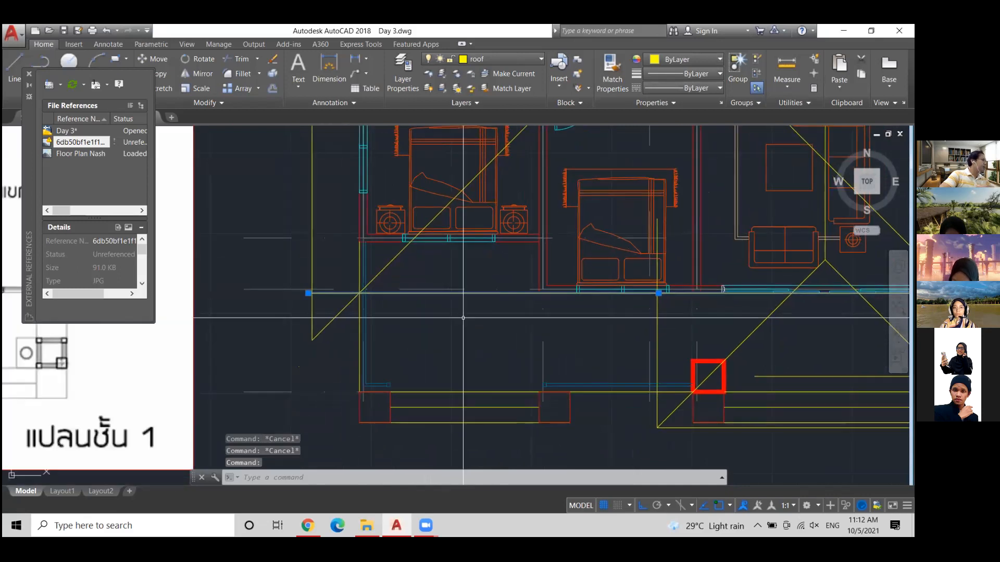
text(m)
key(Return)
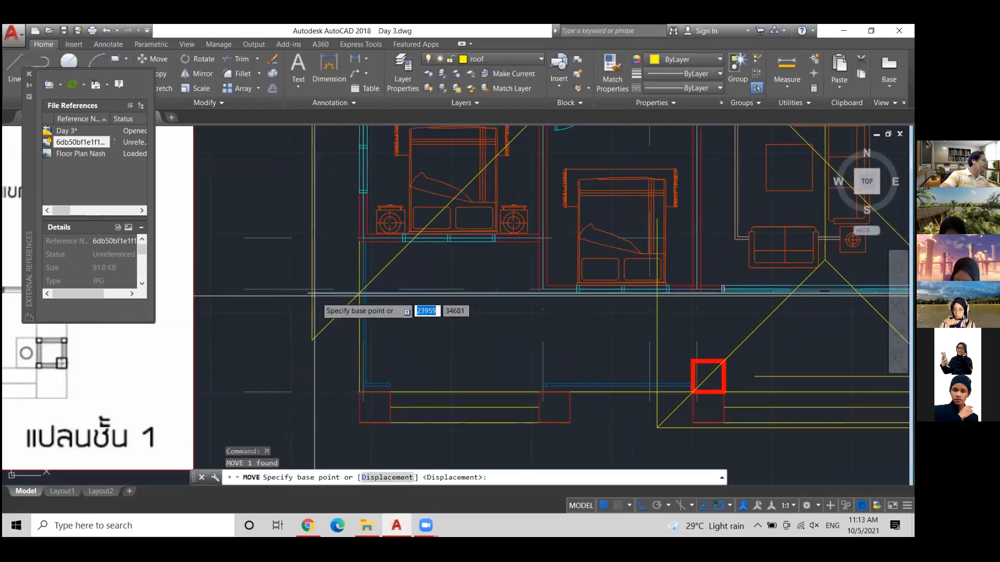
click(307, 293)
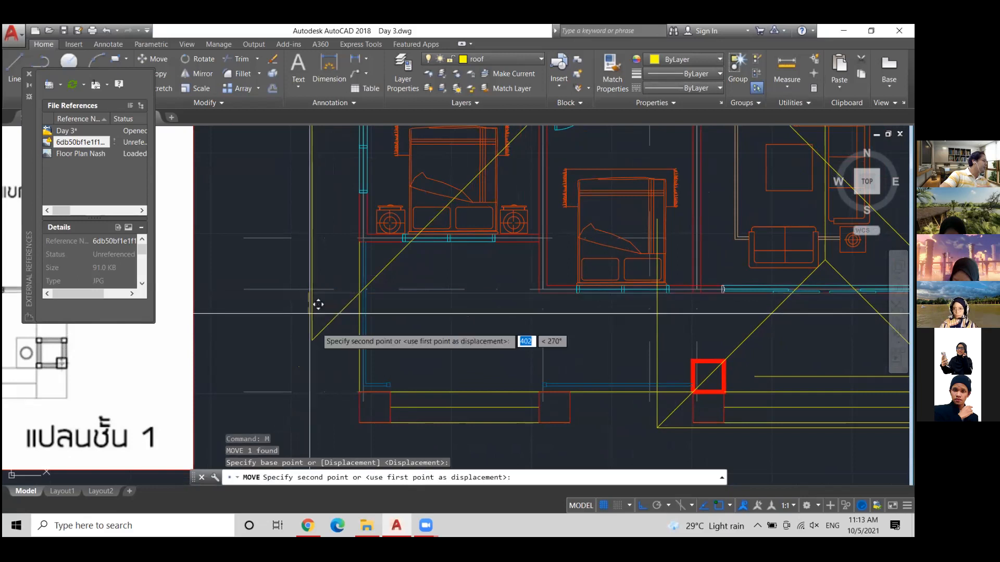
click(312, 340)
scroll(651, 354, down, 6)
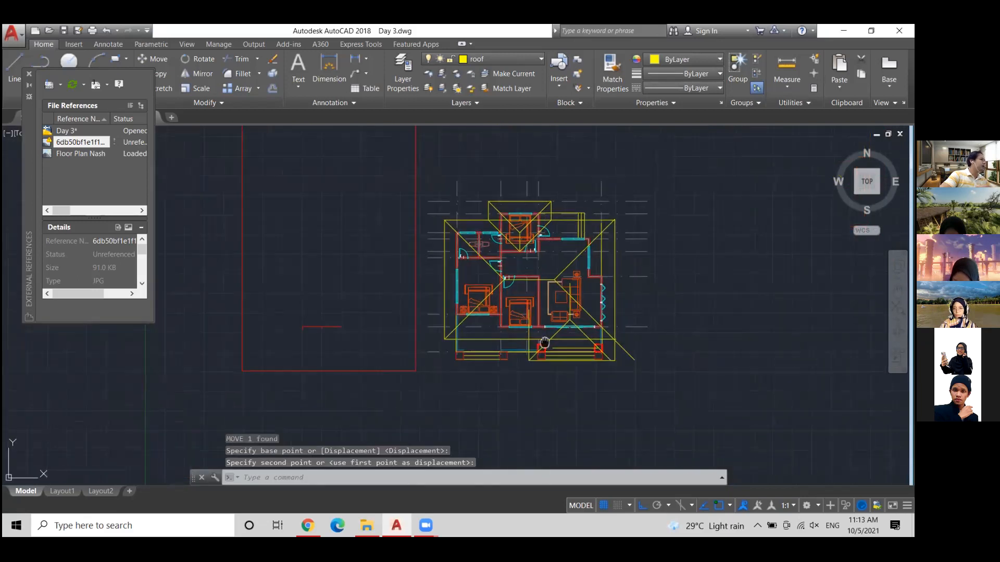
scroll(550, 355, up, 2)
scroll(551, 355, up, 2)
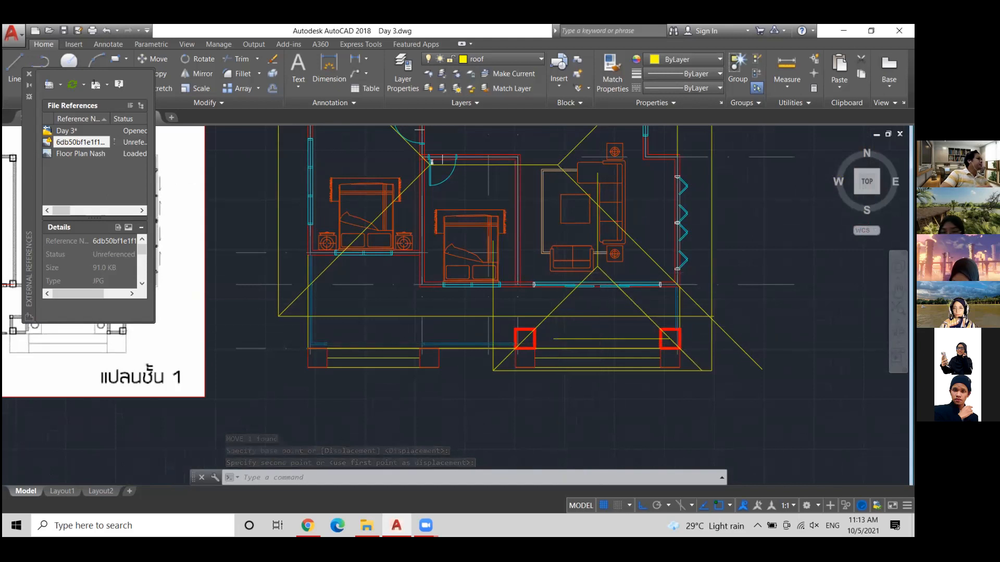
scroll(604, 286, down, 2)
middle_drag(604, 286, 613, 291)
scroll(613, 291, up, 2)
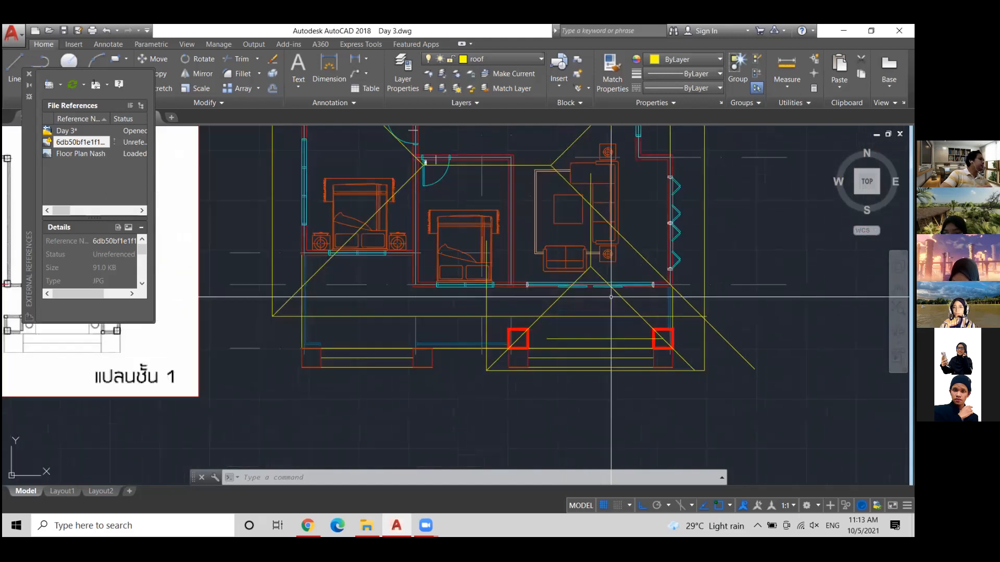
Copy the porch roof's left diagonal hip line from its midpoint to the wall centreline intersection at the living room's lower-left corner.
scroll(563, 296, up, 2)
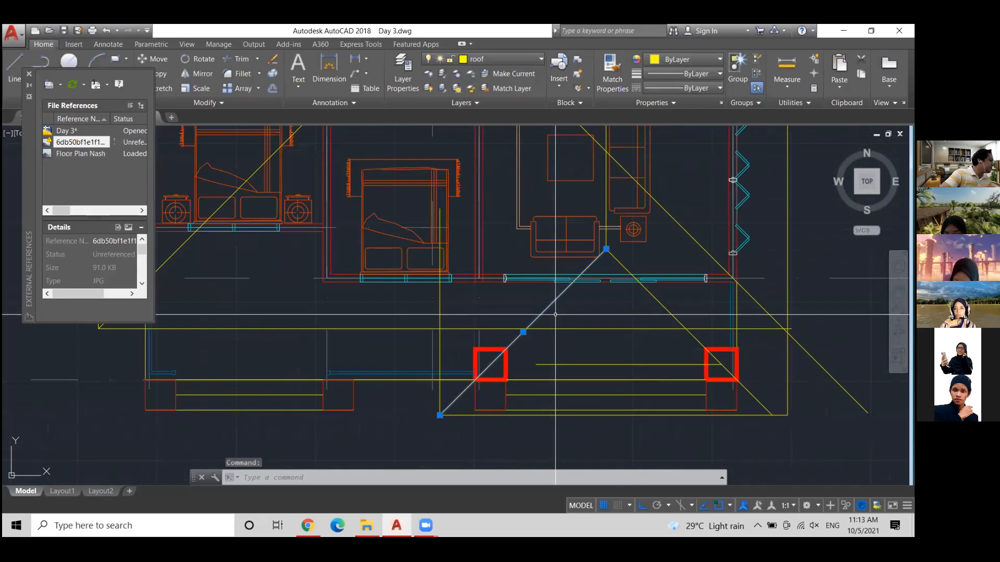
text(o)
key(Return)
click(523, 332)
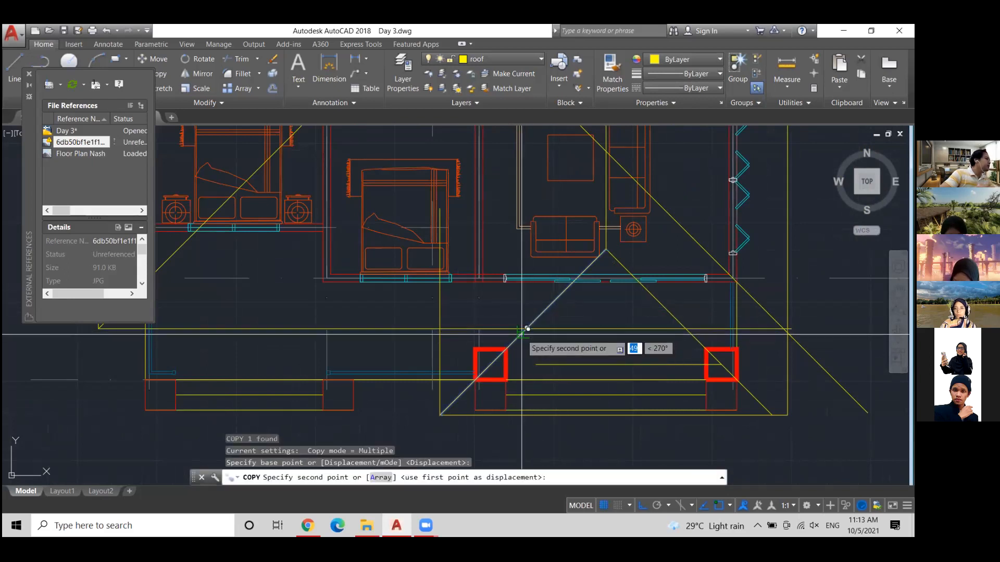
scroll(476, 238, up, 3)
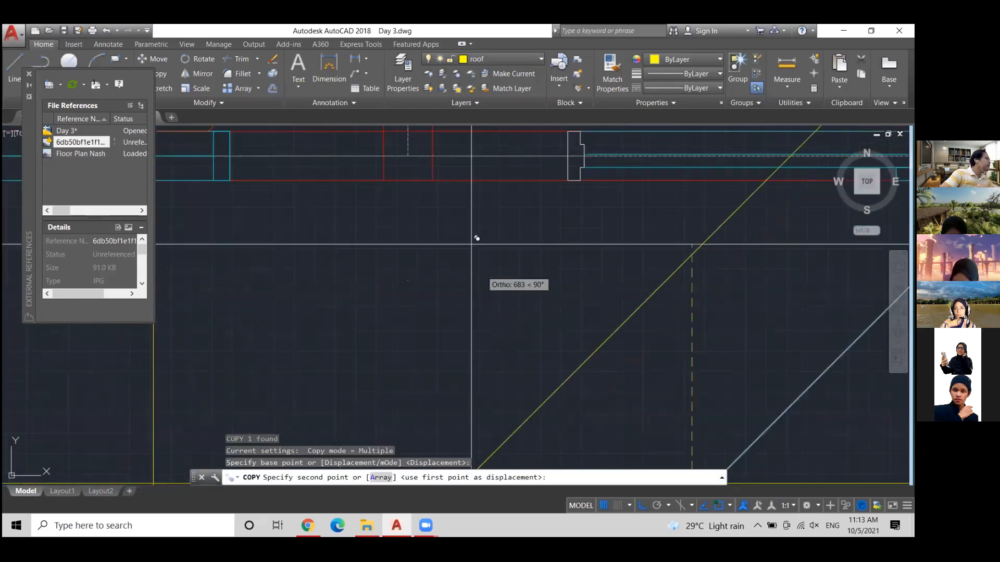
click(407, 156)
scroll(482, 218, down, 10)
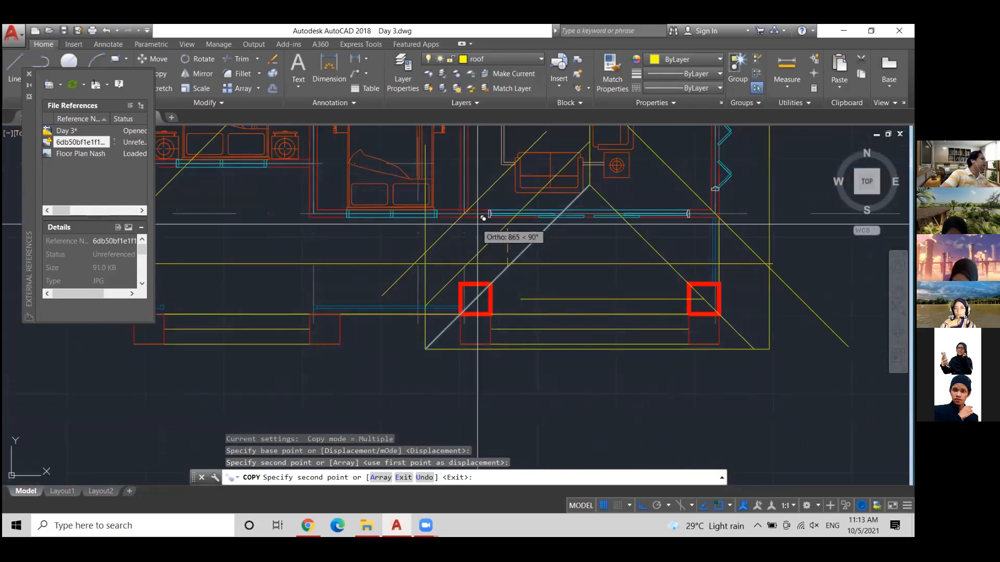
middle_drag(537, 257, 531, 286)
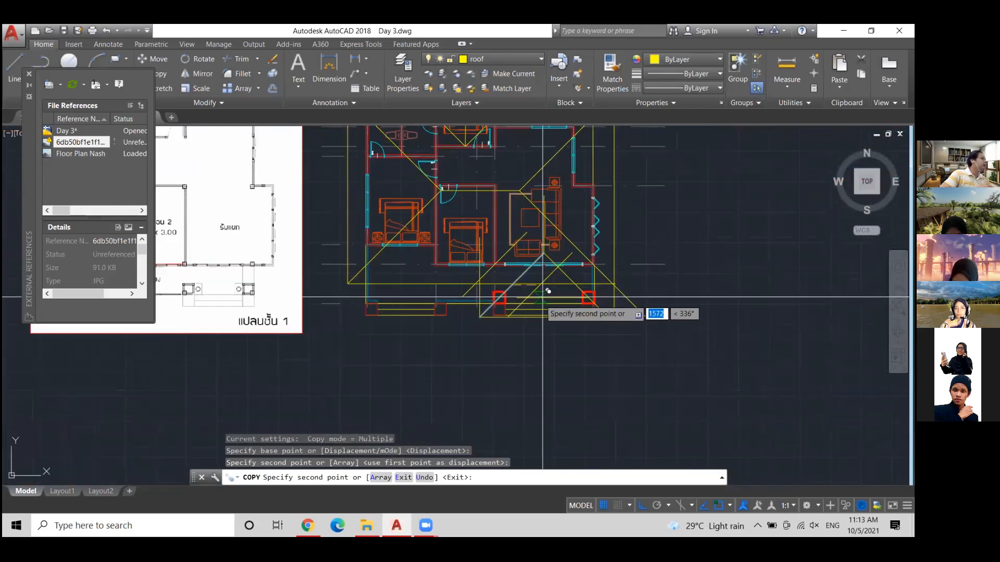
key(Escape)
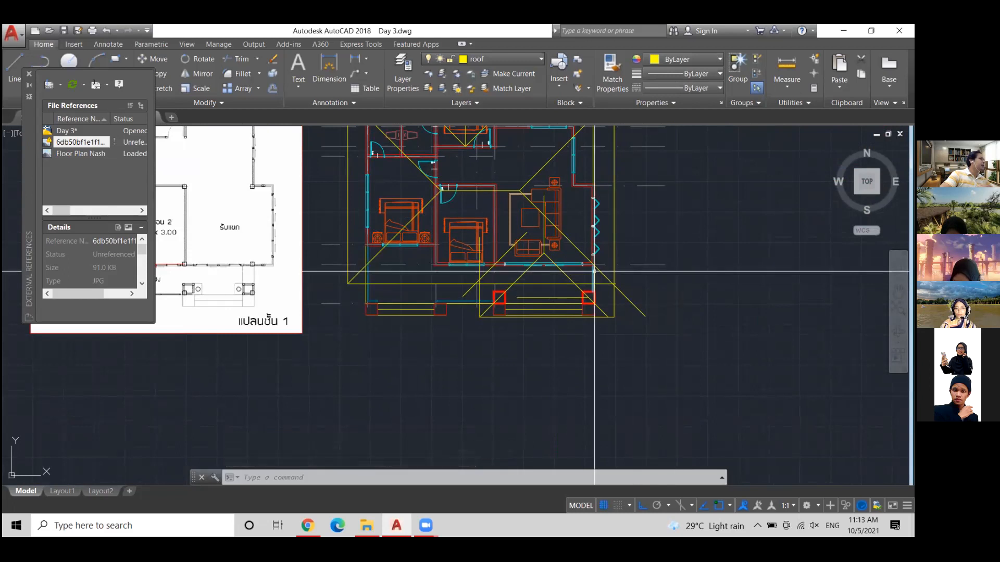
Trim the porch roof's vertical ridge line where it runs above the main roof's lower-right hip line.
scroll(559, 225, up, 6)
middle_drag(533, 203, 533, 227)
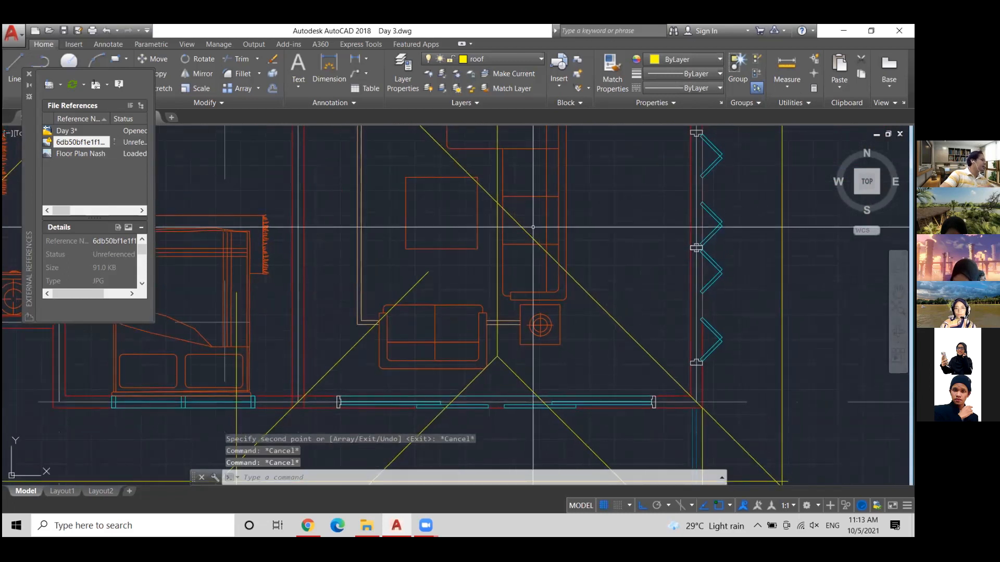
text(tr)
key(Return)
click(494, 198)
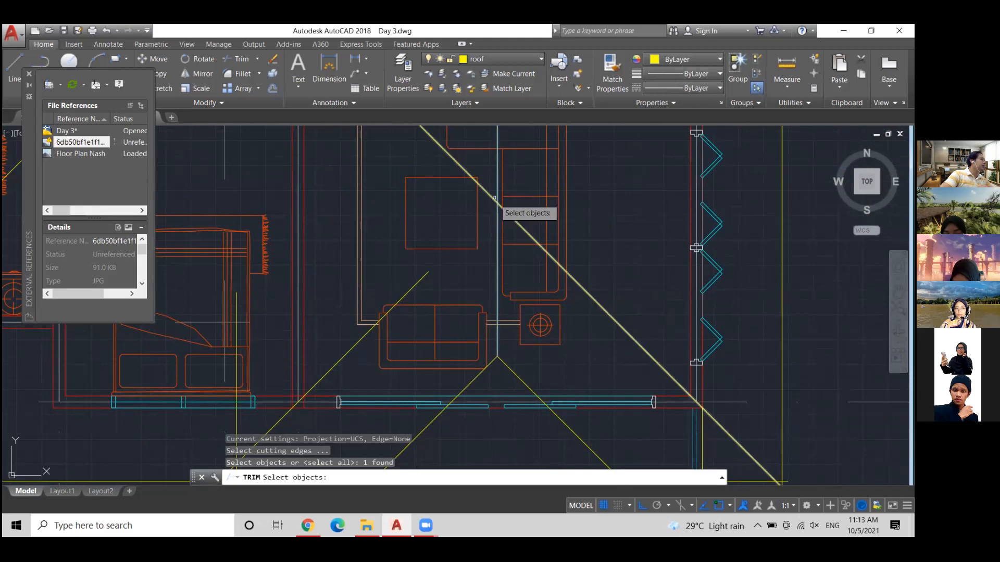
click(492, 193)
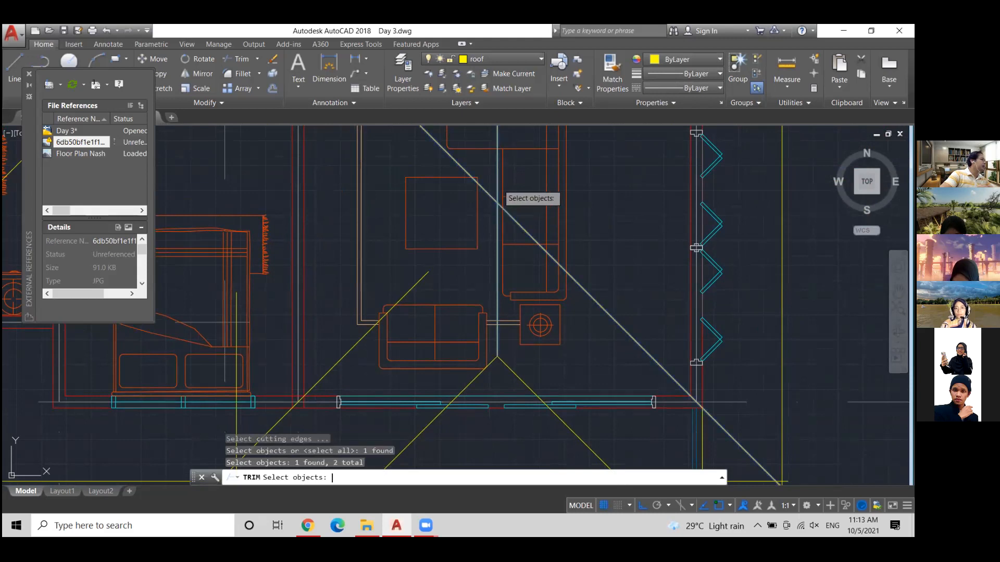
key(Return)
scroll(539, 208, down, 2)
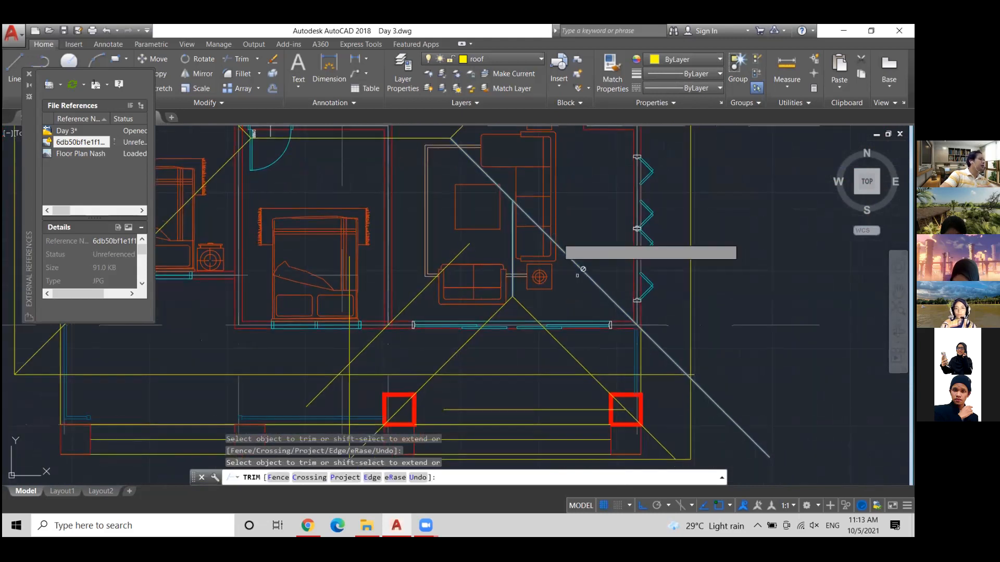
middle_drag(577, 276, 557, 230)
key(Escape)
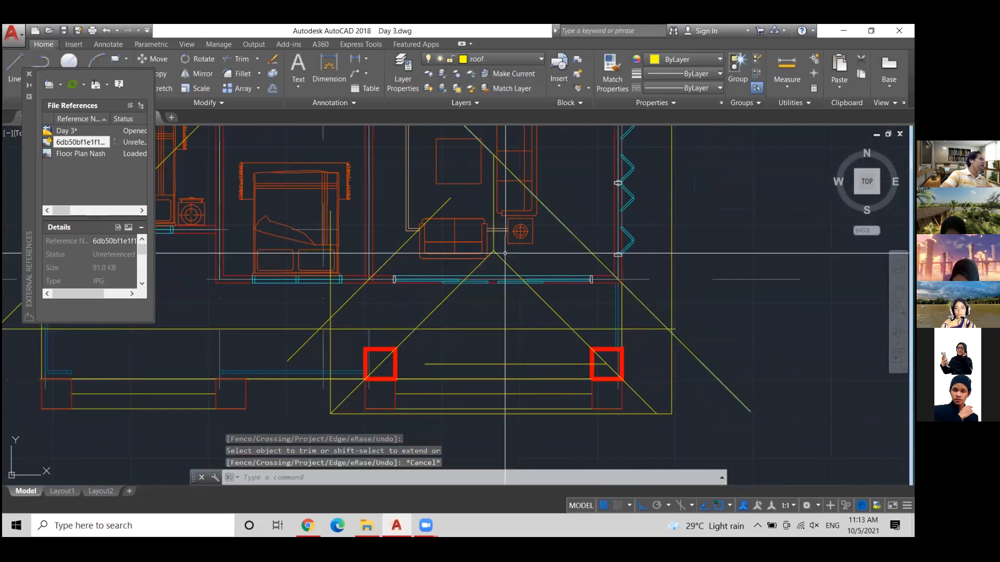
Try to chamfer the lower-right hip line with the copied diagonal line, and undo it.
middle_drag(505, 254, 511, 304)
text(ex)
key(Return)
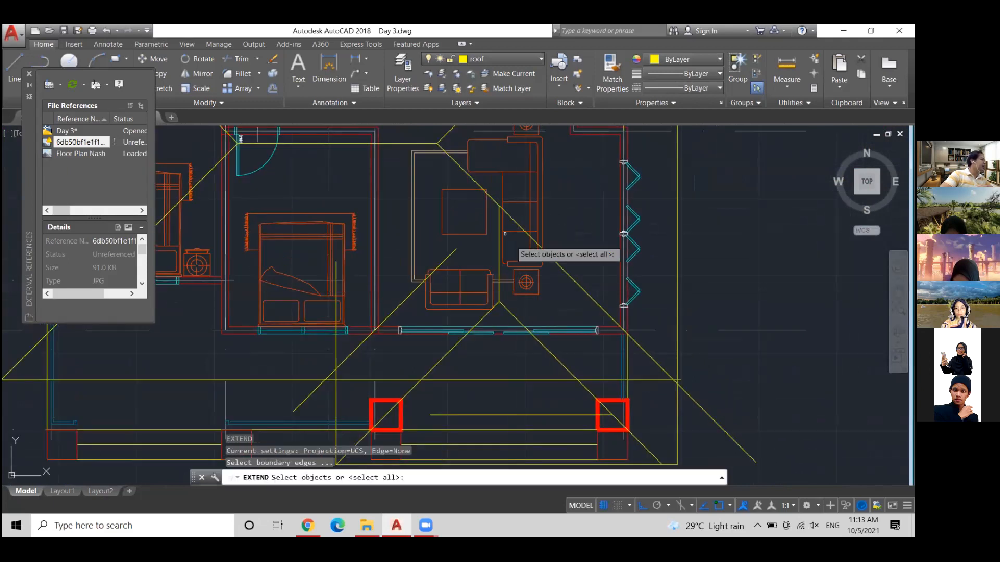
key(Escape)
key(Escape)
key(Escape)
text(cha)
key(Return)
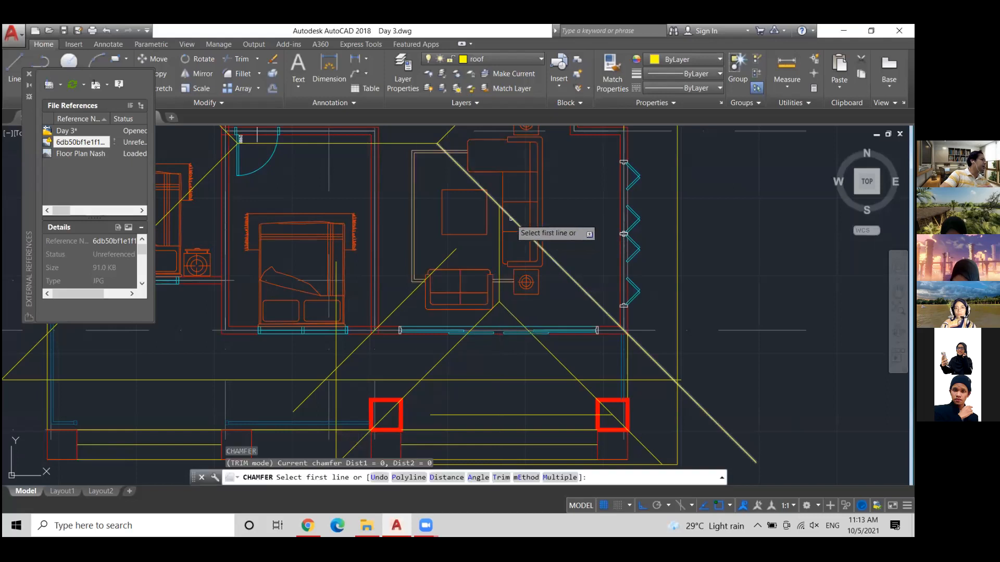
click(511, 219)
click(450, 254)
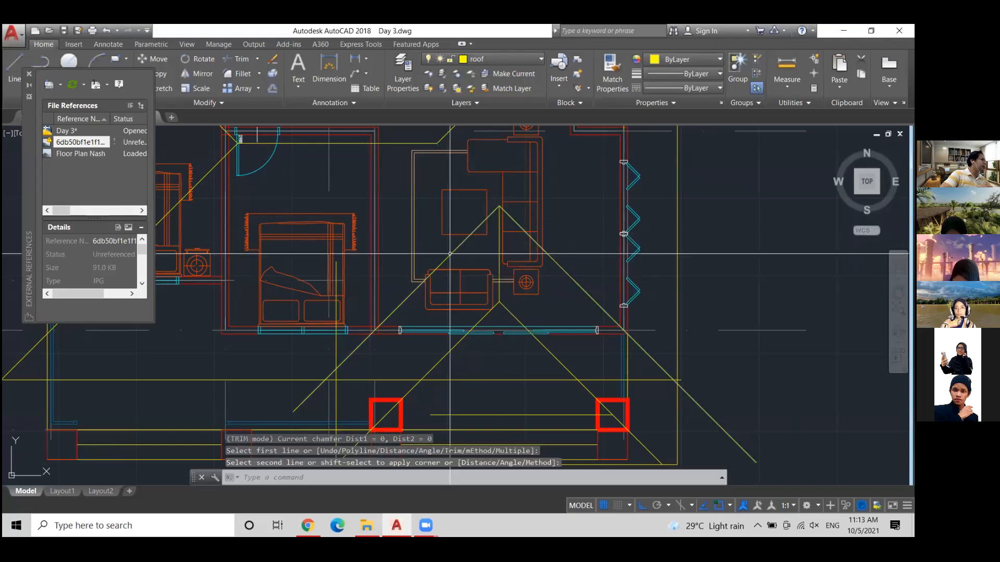
middle_drag(479, 252, 482, 269)
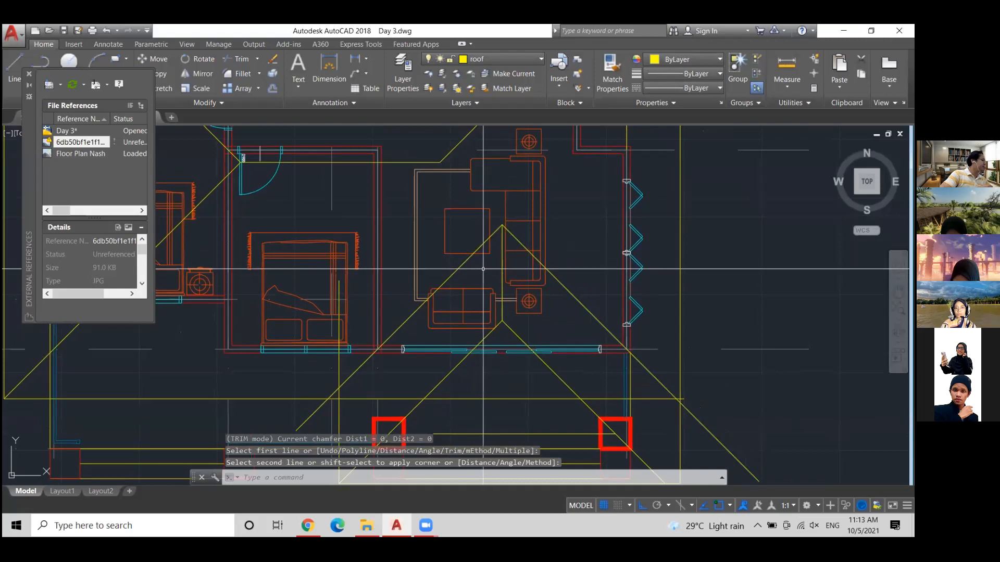
key(ctrl+z)
key(ctrl+z)
key(Escape)
key(Escape)
Extend the copied diagonal line up to the main roof's lower-right hip line.
text(ex)
key(Return)
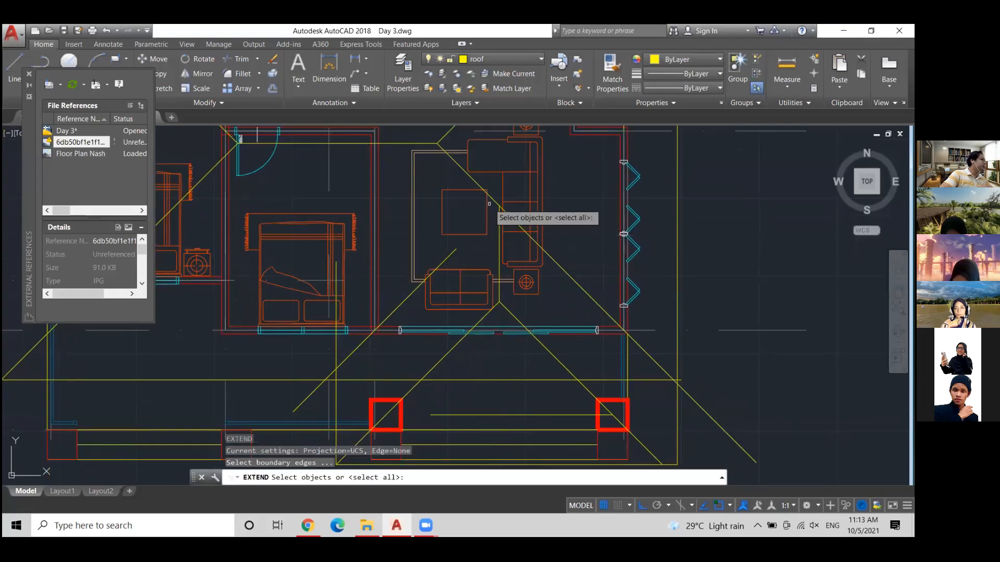
click(494, 202)
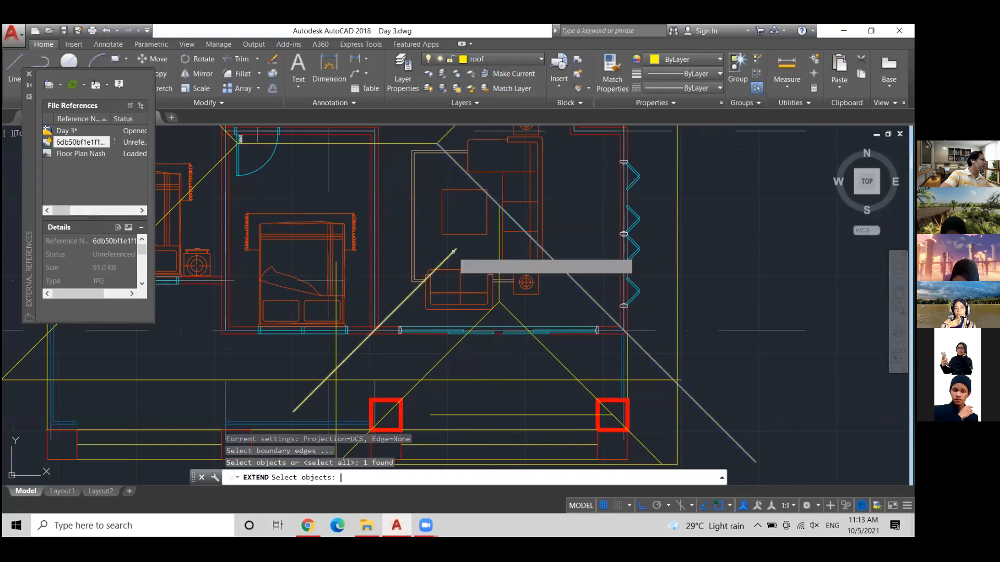
key(Return)
scroll(466, 263, down, 5)
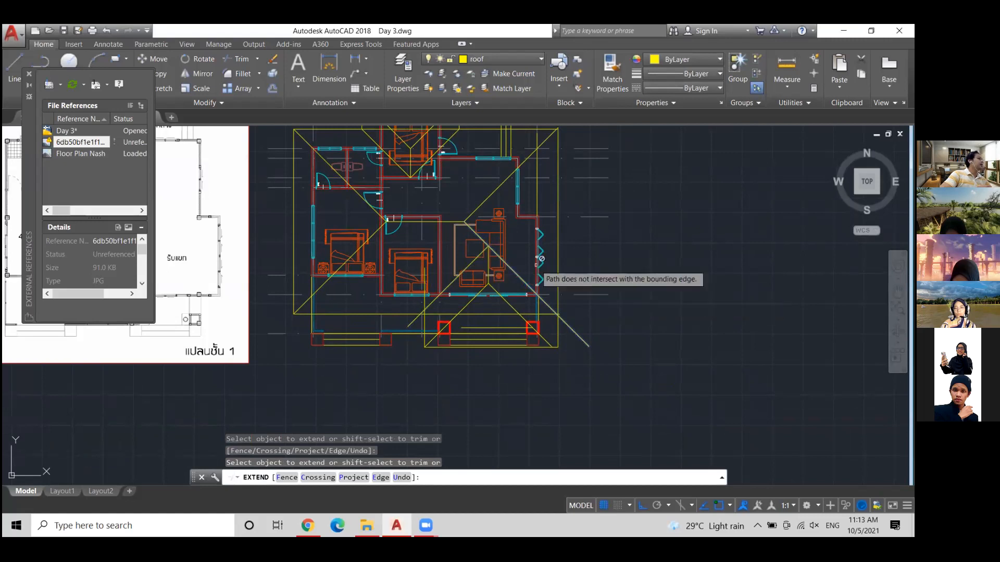
scroll(472, 264, up, 3)
scroll(482, 330, down, 1)
middle_drag(481, 330, 508, 333)
scroll(514, 327, down, 3)
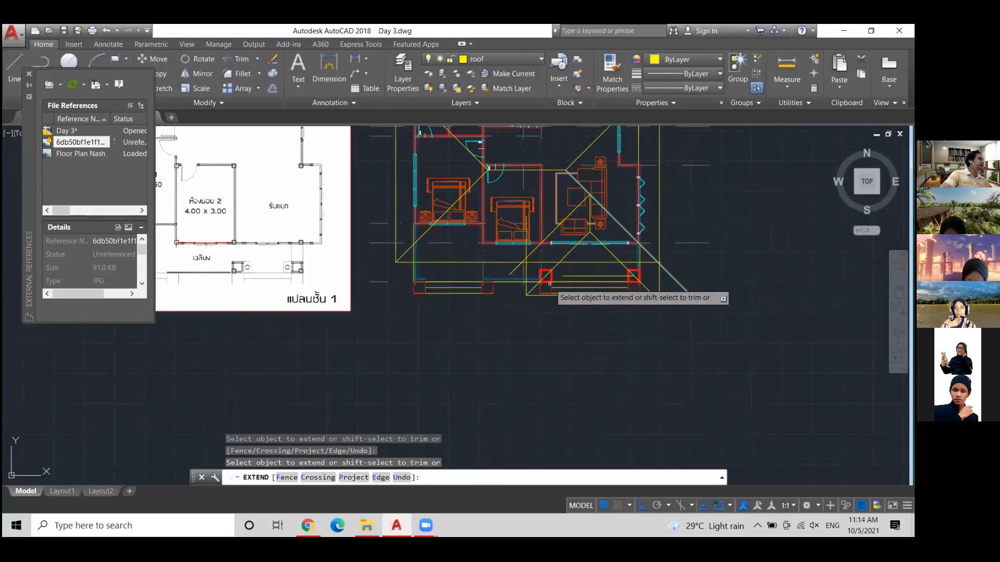
scroll(551, 274, up, 4)
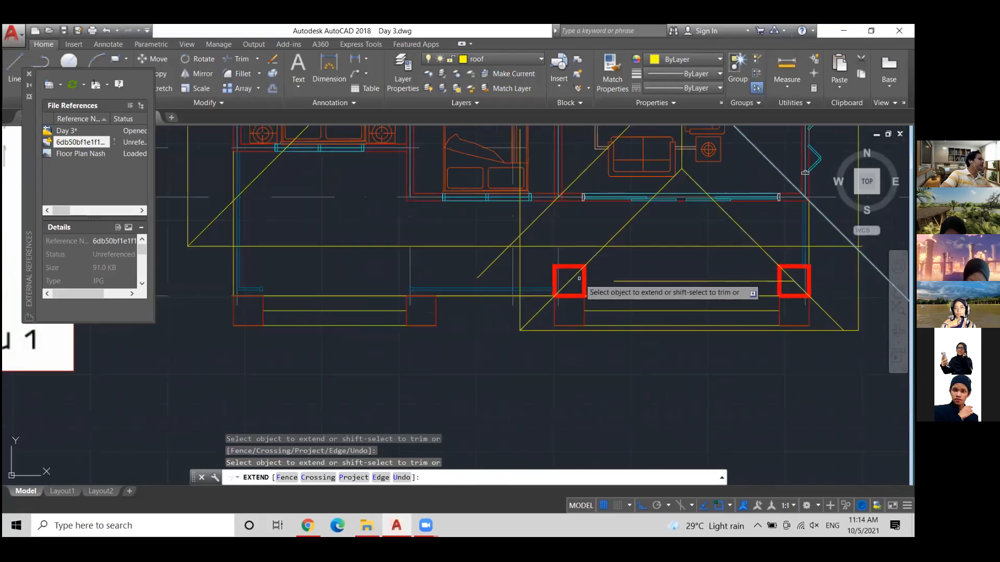
scroll(579, 279, down, 2)
middle_drag(588, 272, 549, 243)
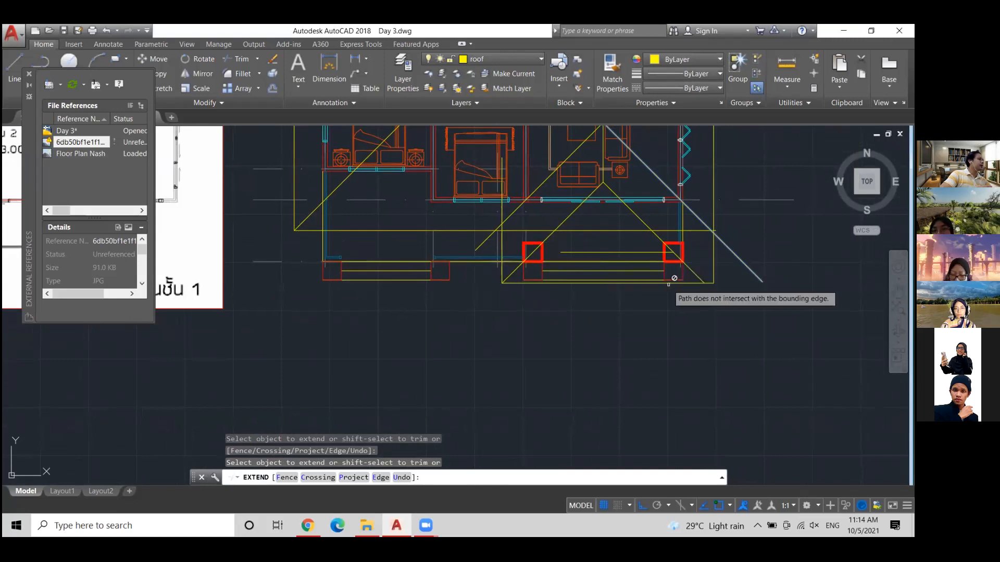
key(Escape)
Draw a vertical check line downward from the centre of the porch's left column, past the porch roof's front eave.
text(l)
key(Return)
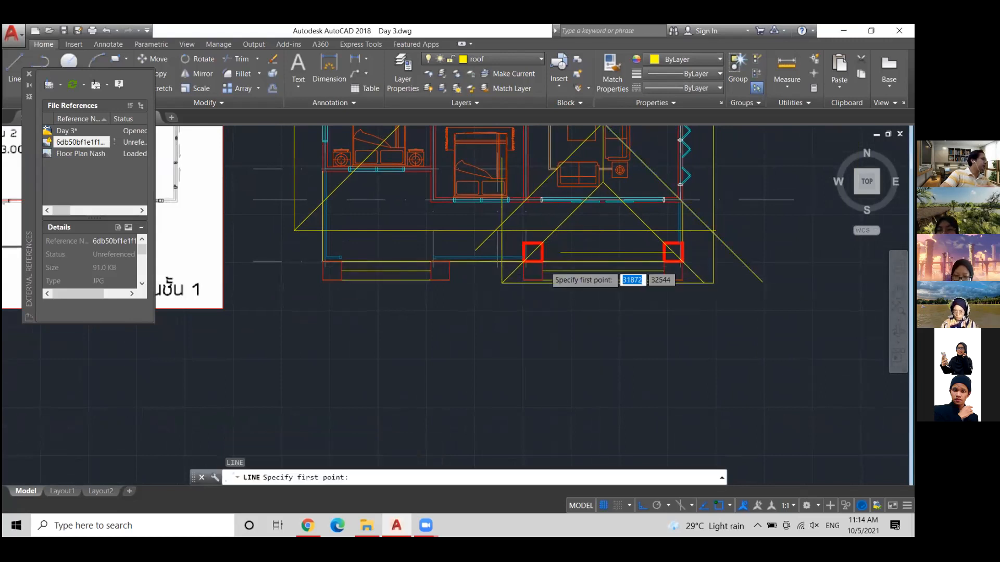
scroll(540, 264, up, 5)
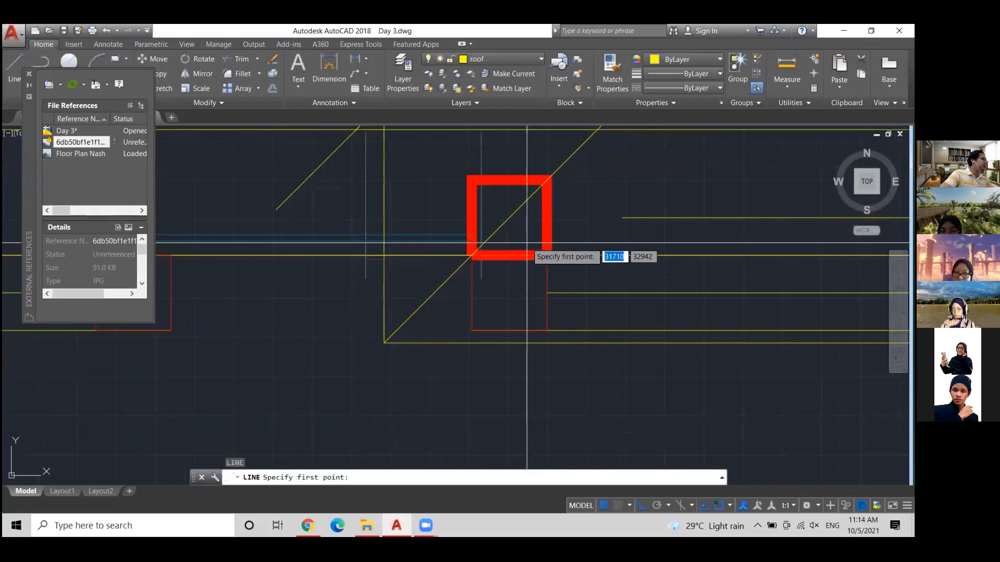
click(509, 217)
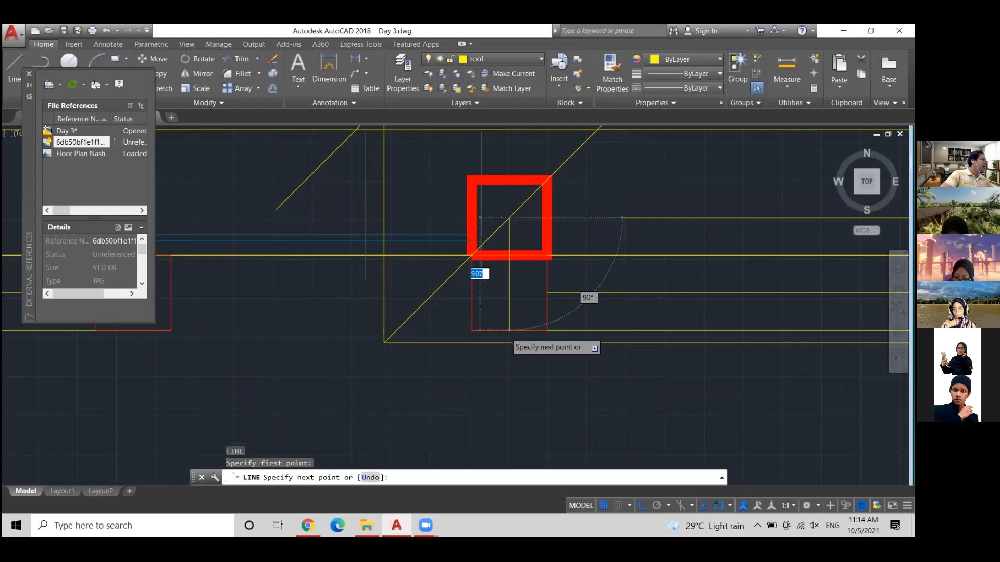
scroll(494, 268, down, 4)
key(Escape)
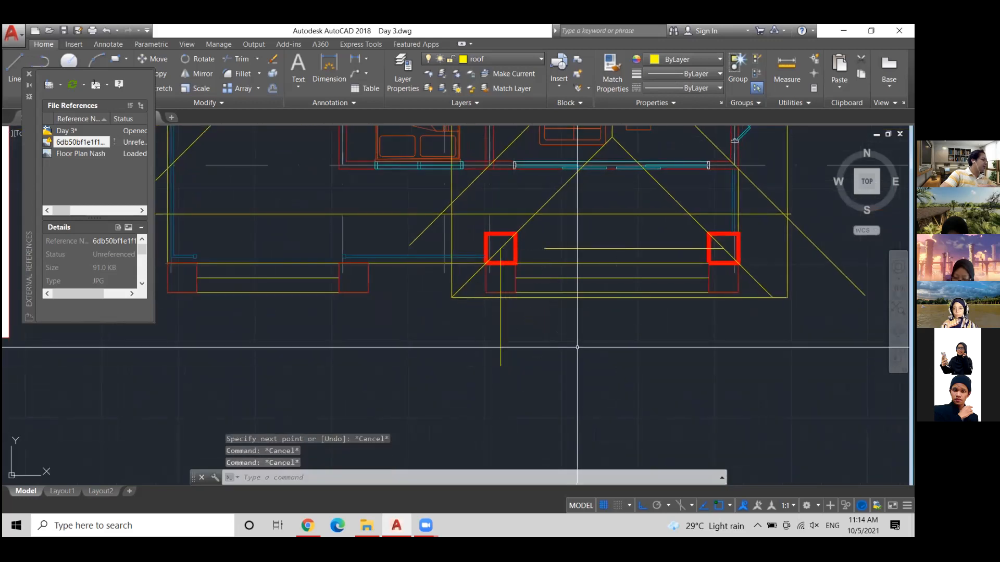
Offset the vertical check line 1000 to the left to check the porch roof's eave overhang.
text(o)
key(Return)
text(1000)
key(Return)
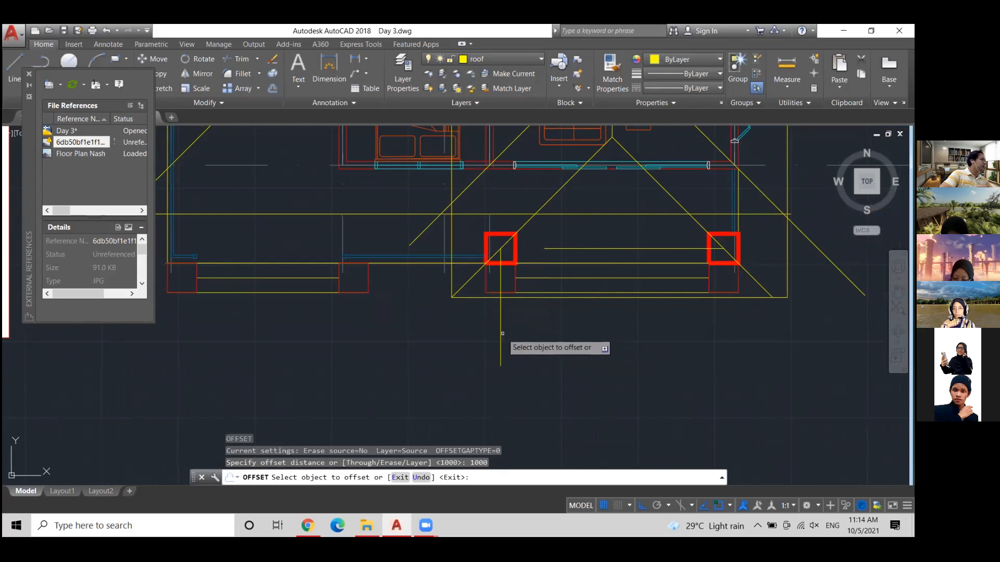
click(501, 333)
click(468, 334)
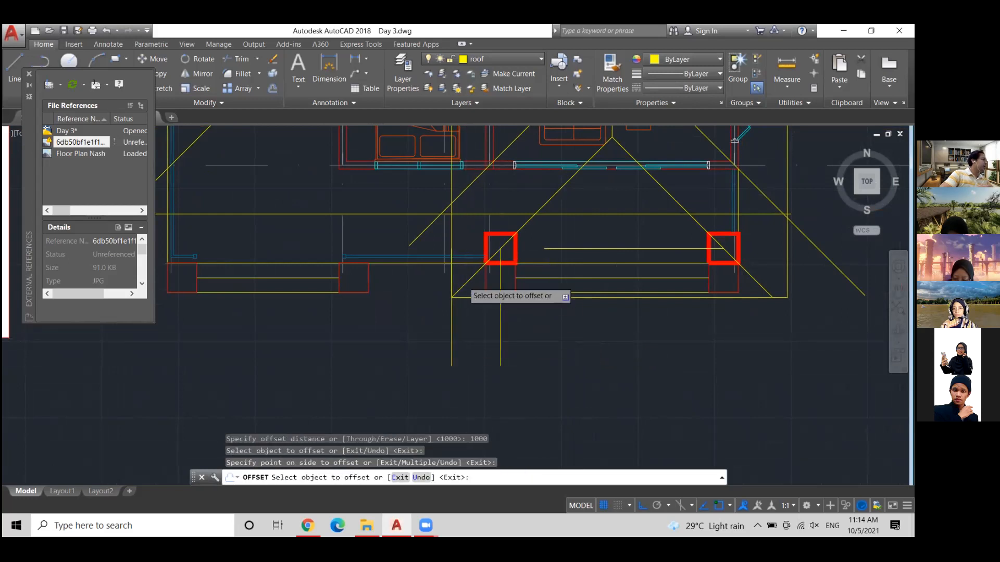
scroll(463, 288, up, 4)
scroll(468, 289, down, 6)
key(Escape)
Erase the two vertical check lines at the porch's left column.
click(523, 348)
click(458, 338)
middle_drag(514, 340, 510, 353)
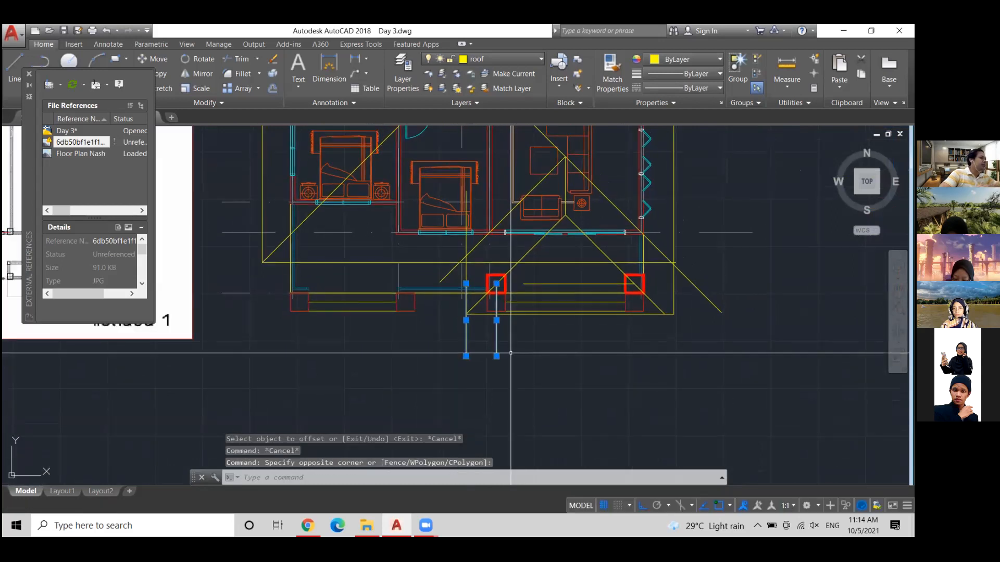
key(Delete)
scroll(496, 380, down, 2)
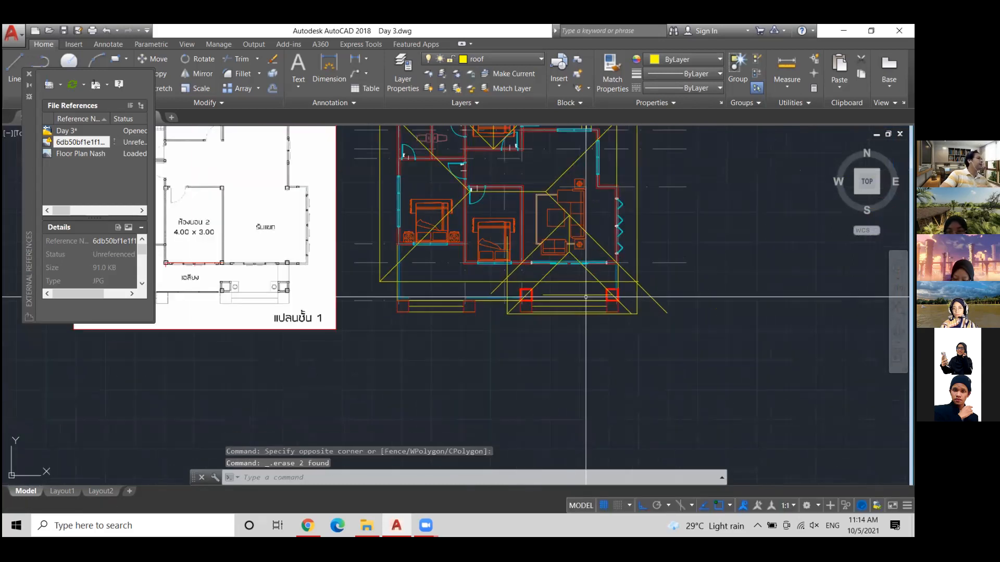
Trim the main roof's lower-right hip line below its junction with the porch ridge and the copied diagonal line.
scroll(568, 261, up, 2)
middle_drag(577, 278, 573, 302)
text(tr)
key(Return)
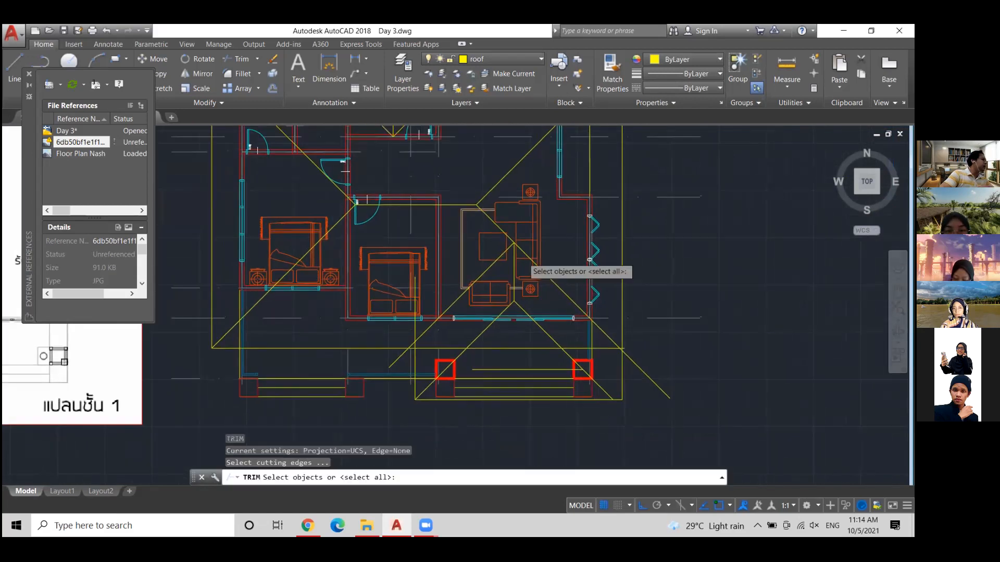
scroll(526, 266, up, 7)
click(470, 167)
click(427, 132)
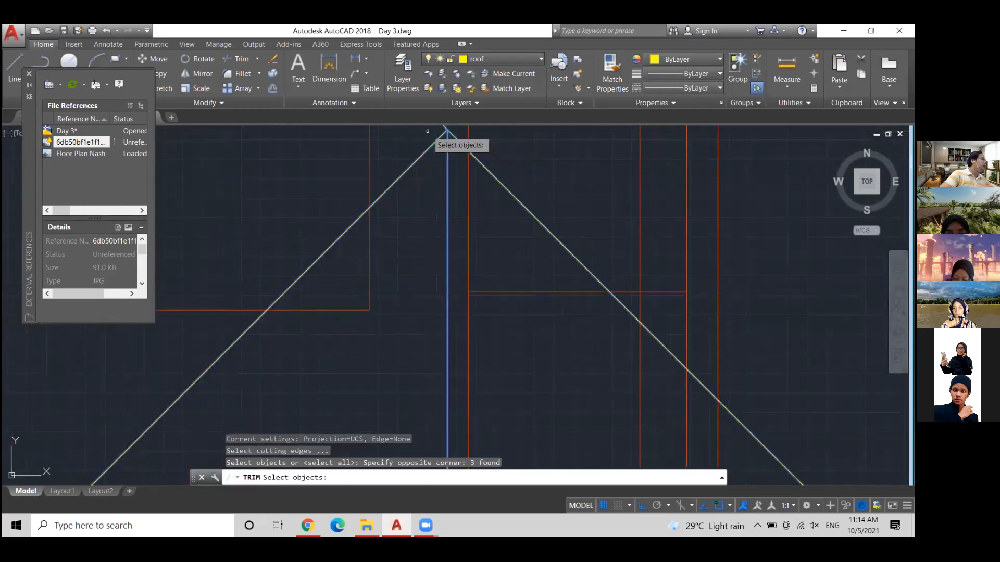
key(Return)
click(509, 191)
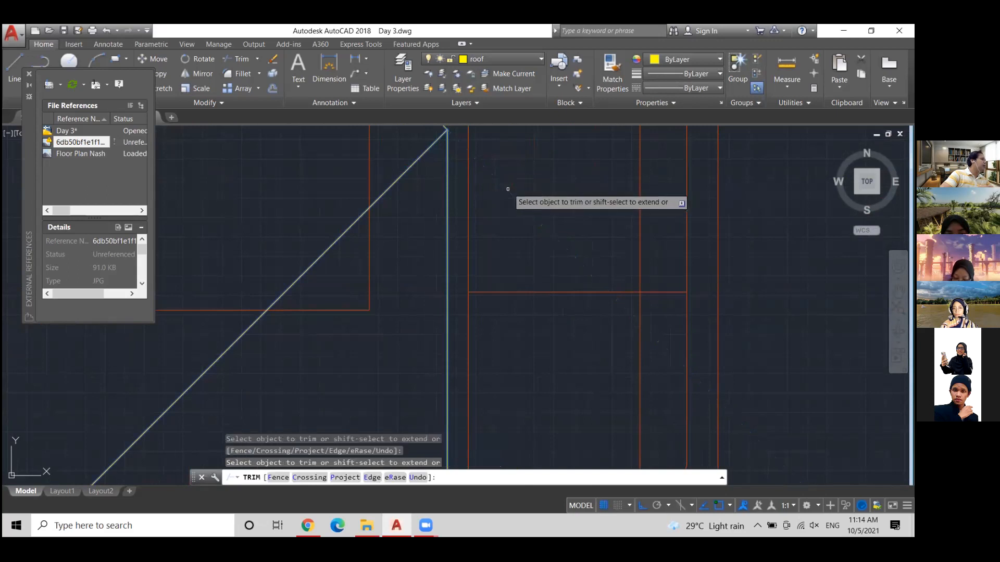
scroll(528, 237, down, 8)
middle_drag(579, 321, 606, 333)
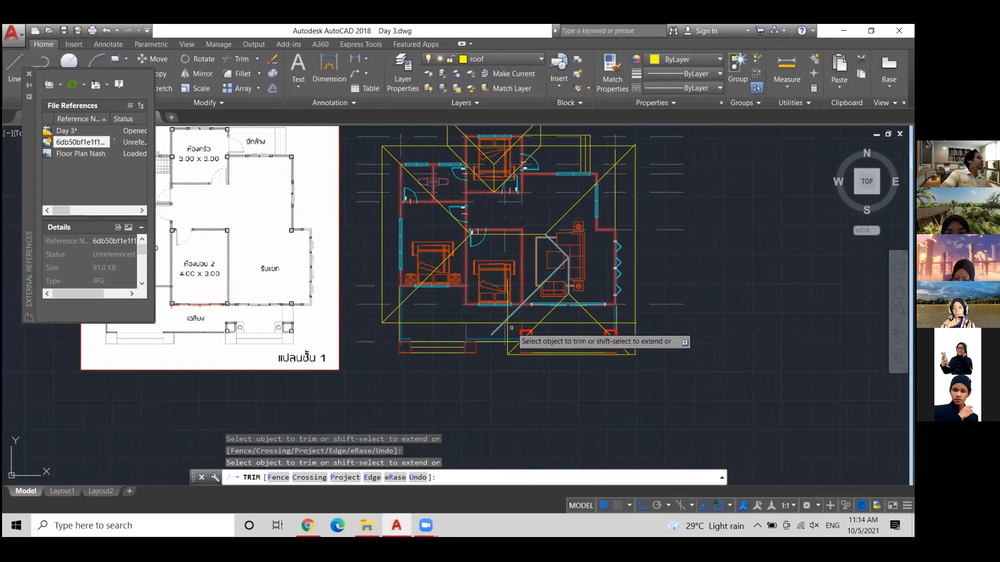
scroll(535, 352, up, 4)
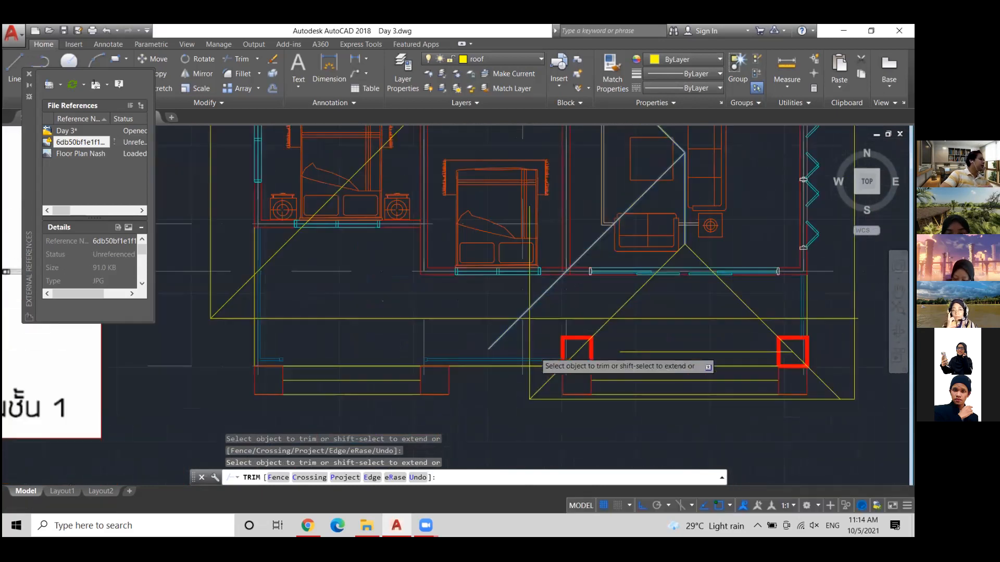
scroll(534, 352, down, 2)
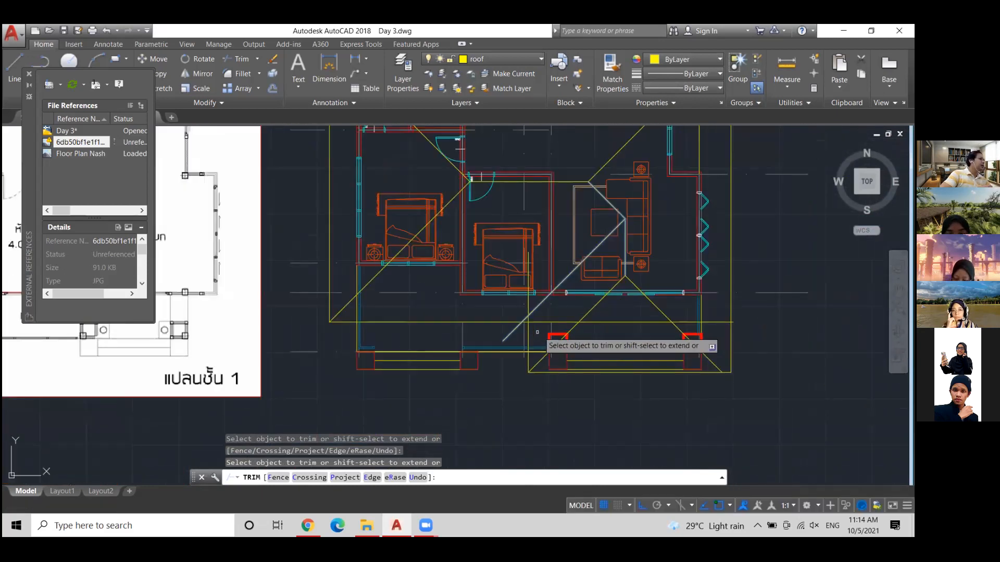
middle_drag(542, 332, 527, 336)
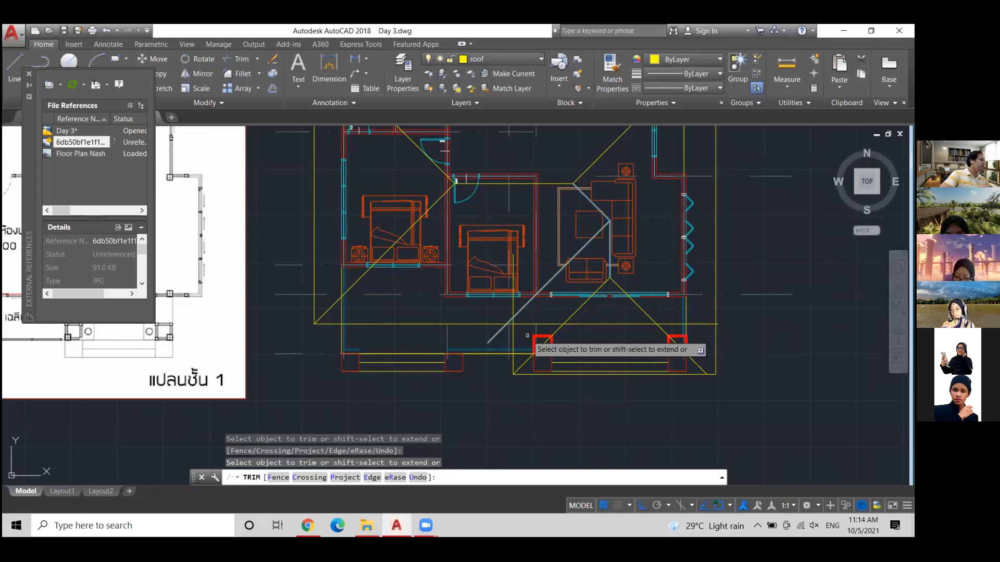
key(Escape)
text(o)
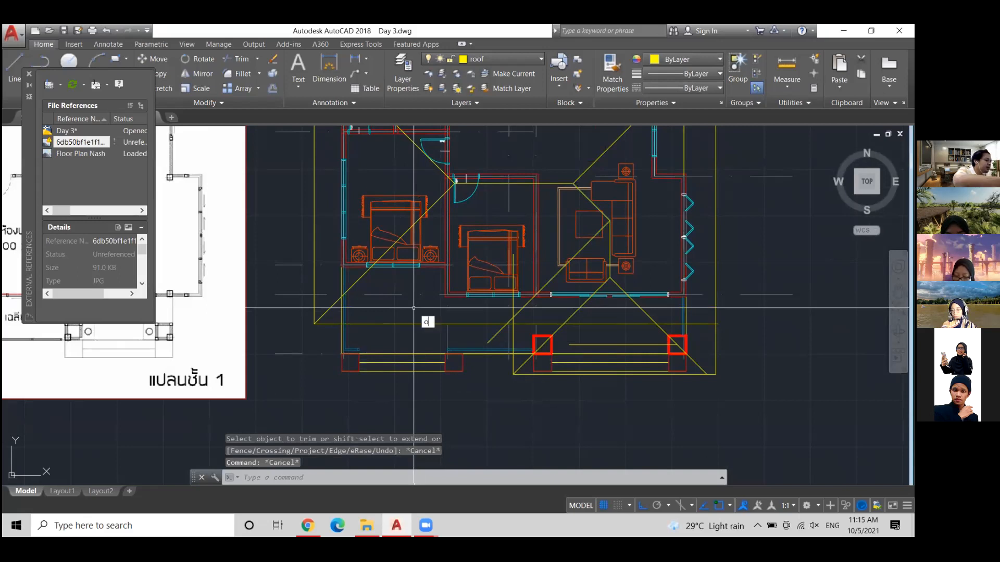
key(Return)
text(1000)
key(Return)
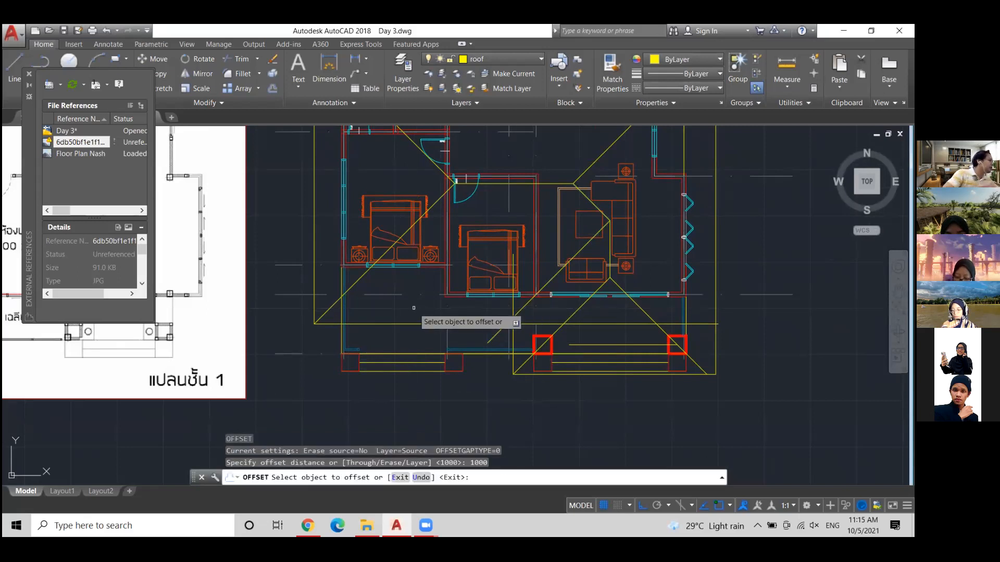
click(390, 294)
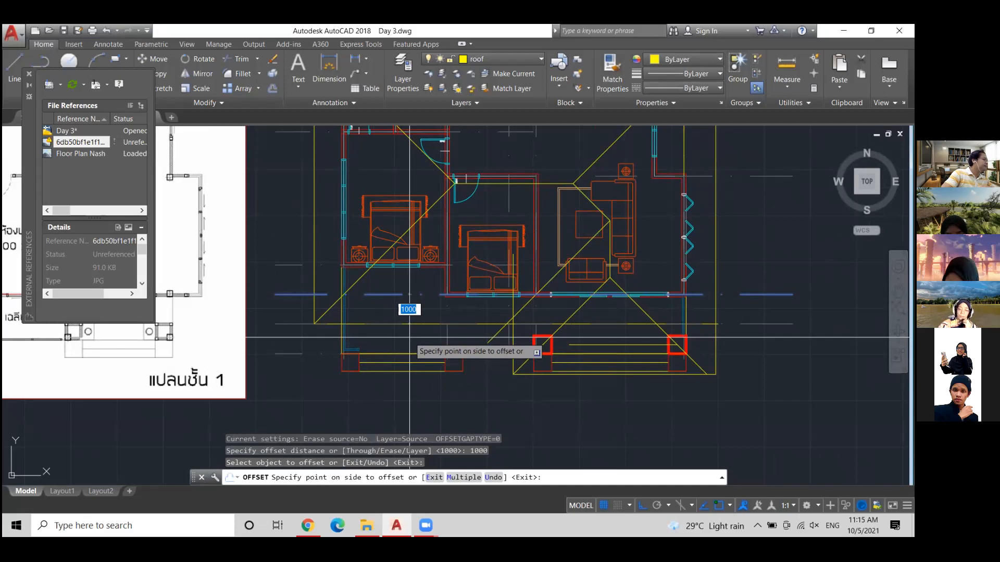
key(Escape)
key(Escape)
Chamfer the porch roof's left vertical eave line with the copied diagonal line so they meet in a corner.
text(ch)
key(Return)
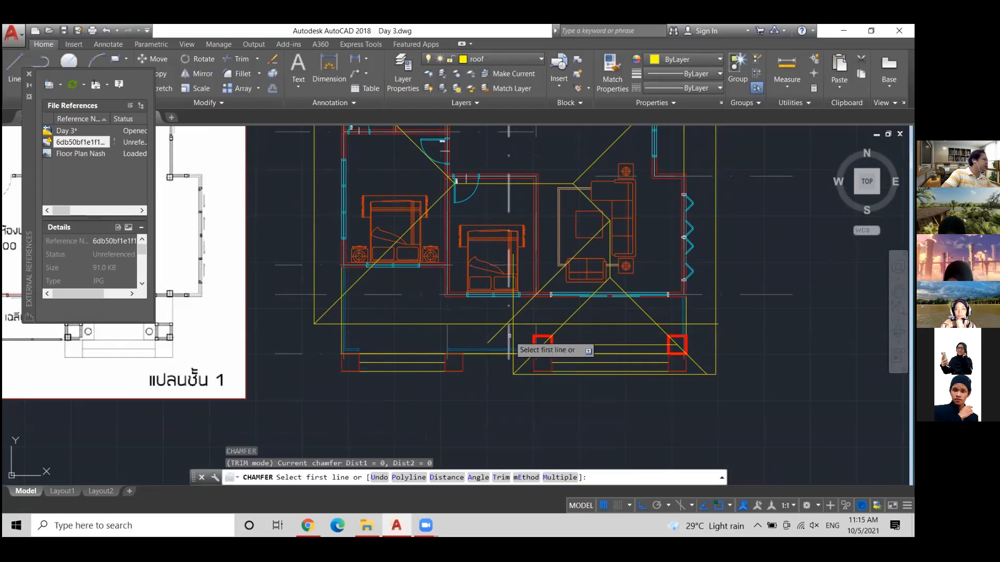
click(513, 330)
click(519, 314)
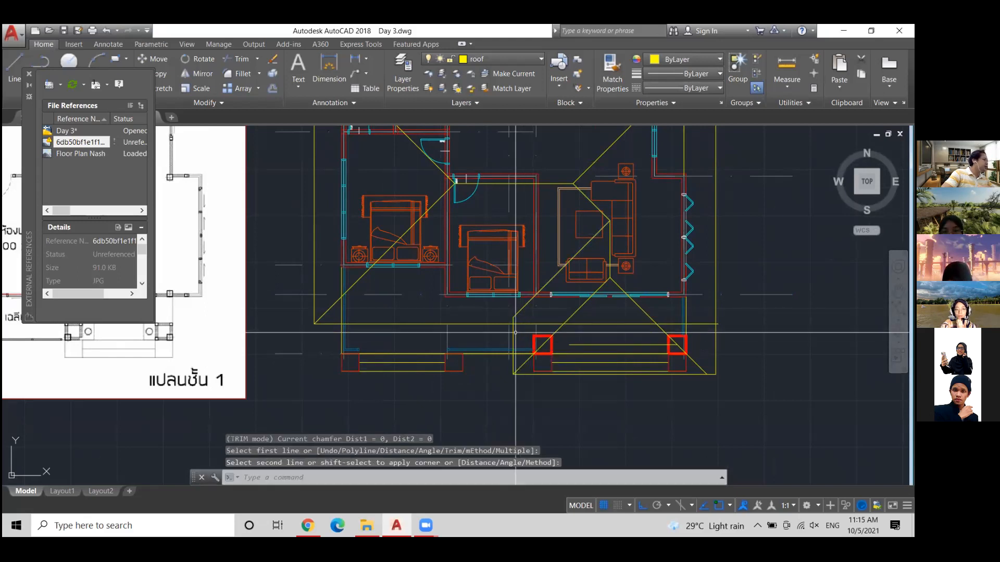
scroll(476, 339, down, 3)
scroll(476, 339, up, 3)
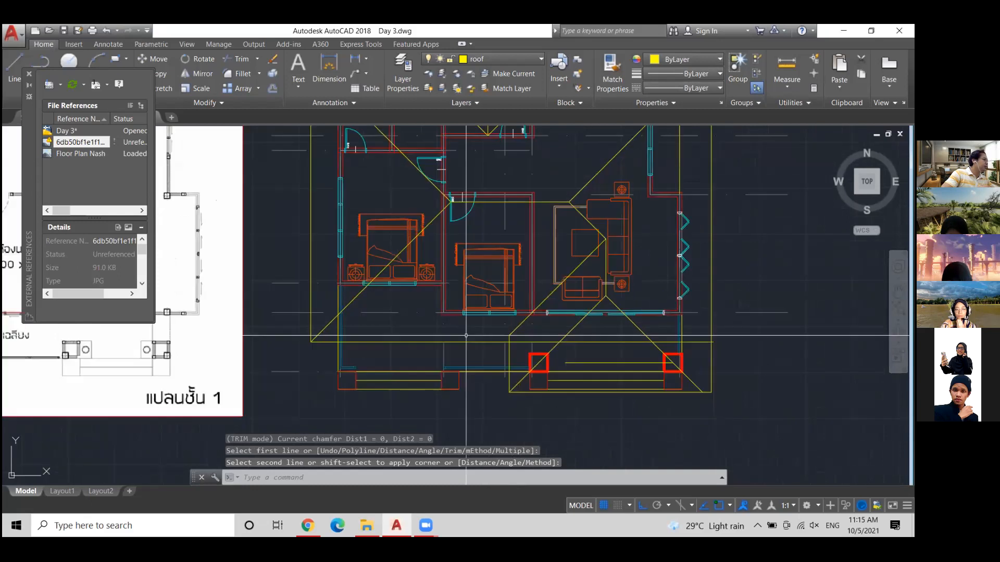
key(Escape)
key(Escape)
text(l)
key(Return)
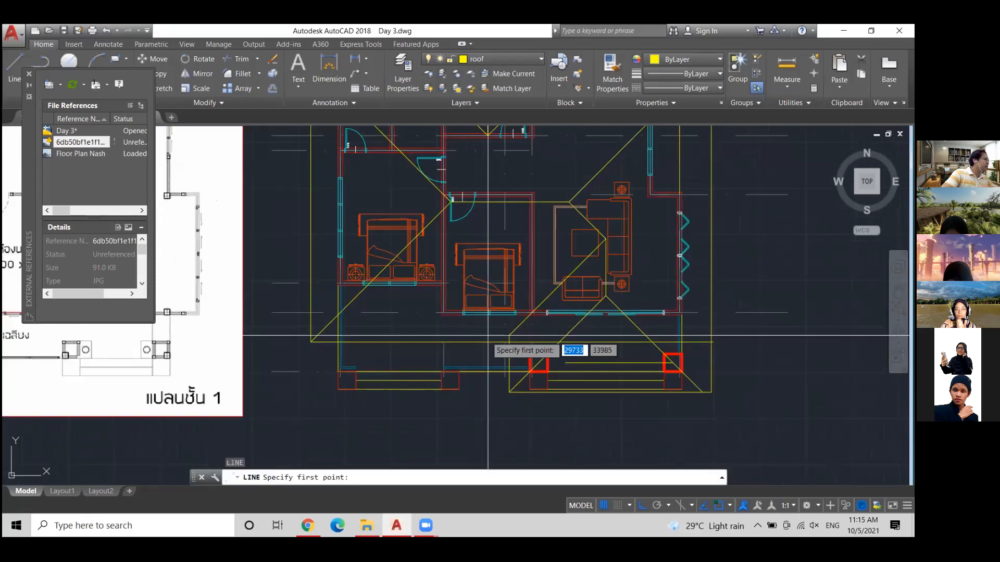
click(507, 335)
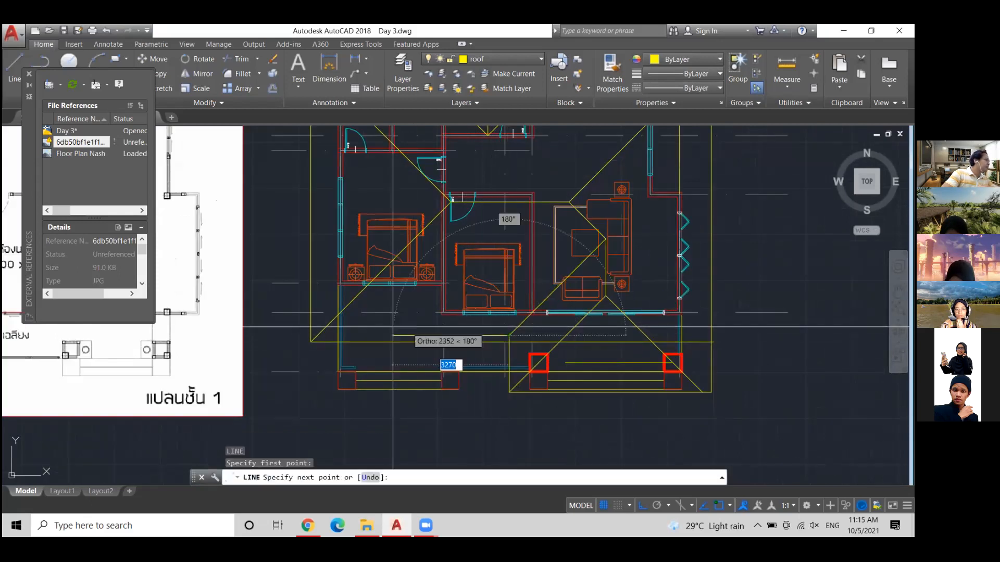
scroll(306, 331, up, 2)
scroll(396, 359, down, 4)
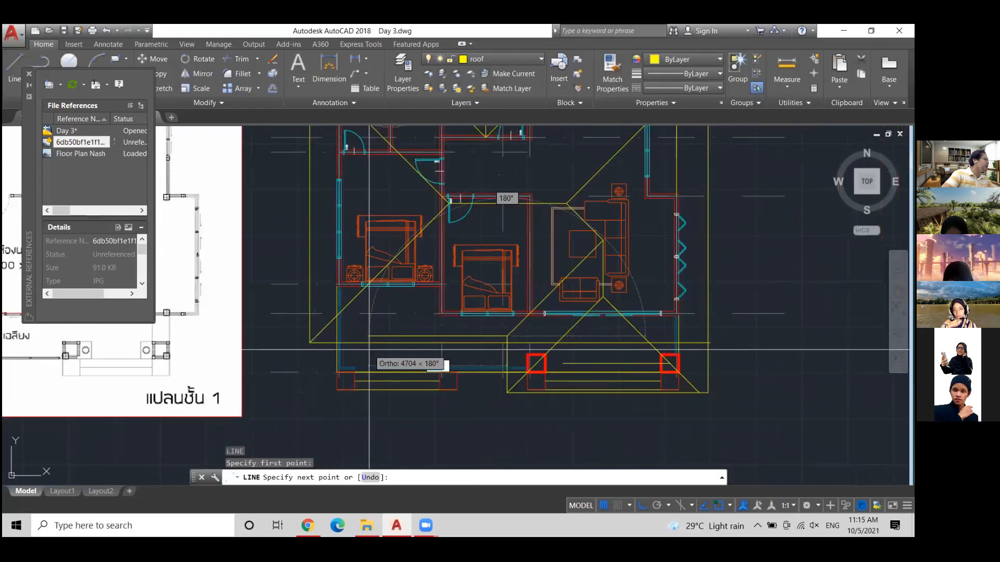
scroll(411, 364, down, 3)
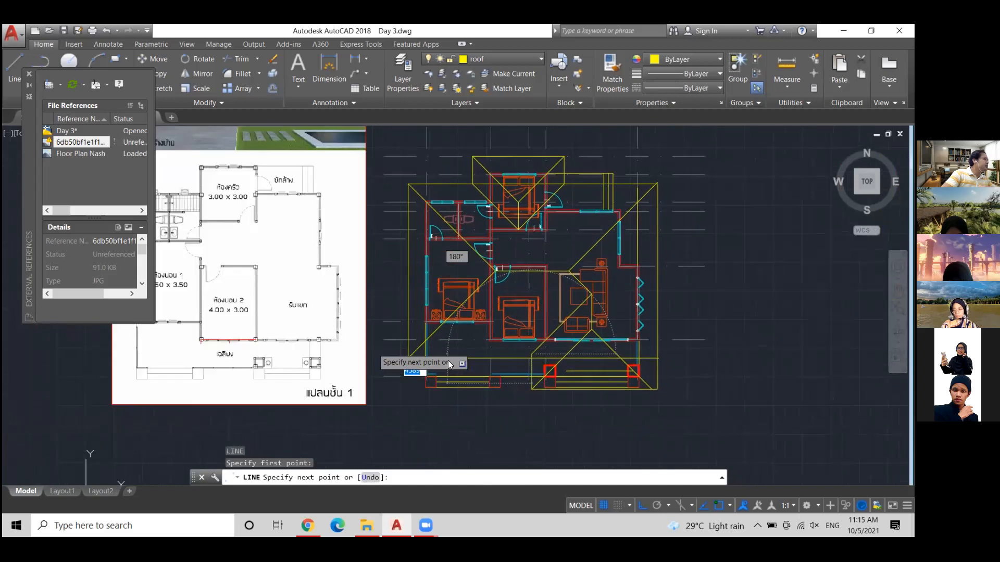
key(Escape)
key(Escape)
key(Escape)
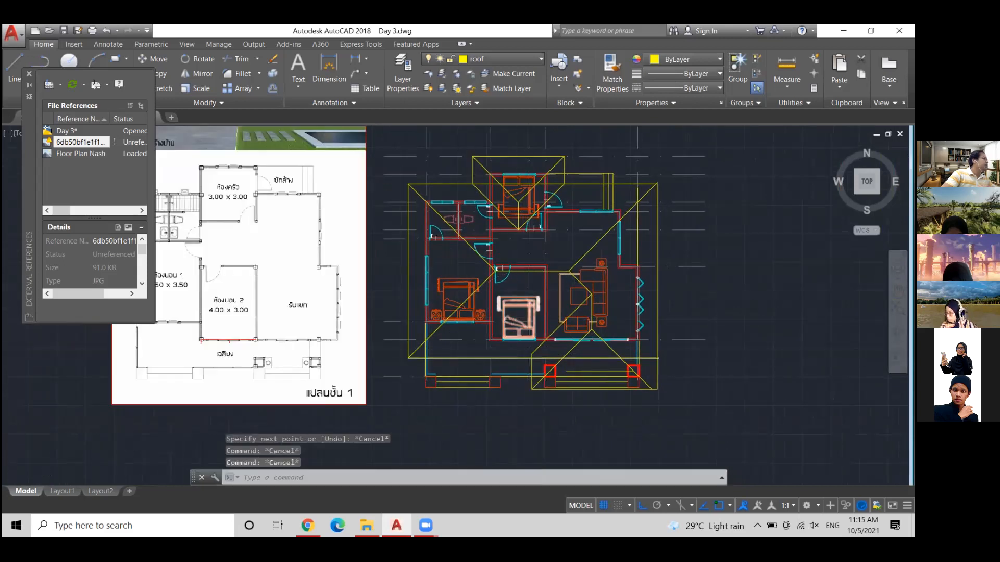
Trim the main roof's rear eave line to the right of its junction with the rear bedroom roof's left eave.
scroll(518, 317, up, 5)
mouse_move(333, 219)
middle_down()
mouse_move(447, 217)
mouse_move(434, 282)
middle_up()
key(Escape)
text(tr)
key(Return)
scroll(461, 243, up, 2)
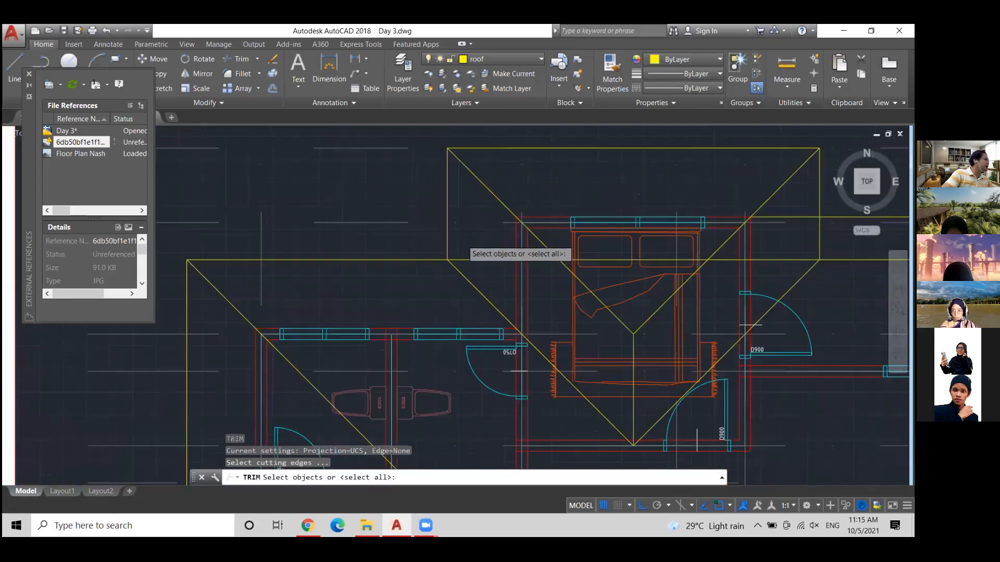
scroll(461, 243, up, 2)
click(464, 239)
click(417, 285)
key(Return)
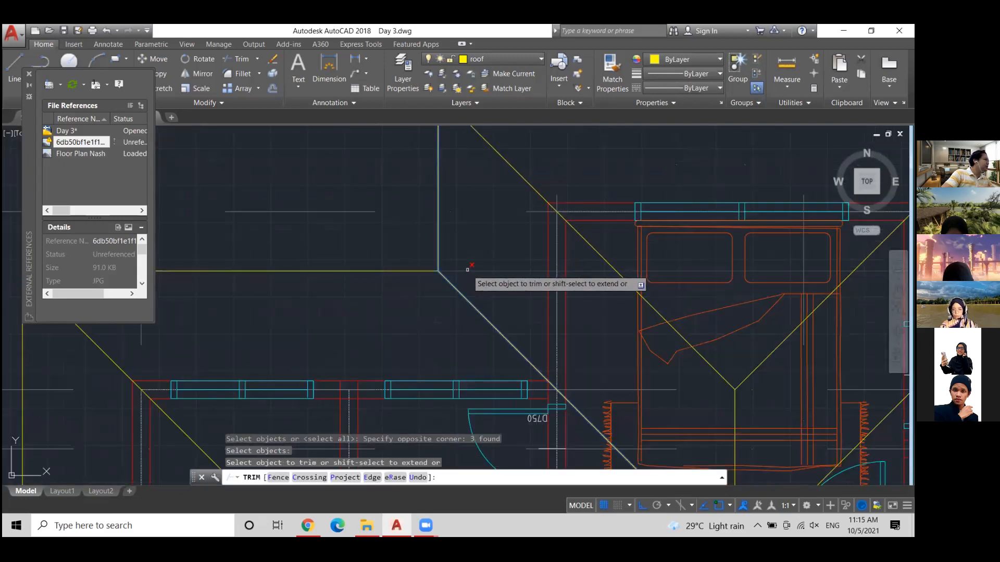
scroll(474, 268, down, 5)
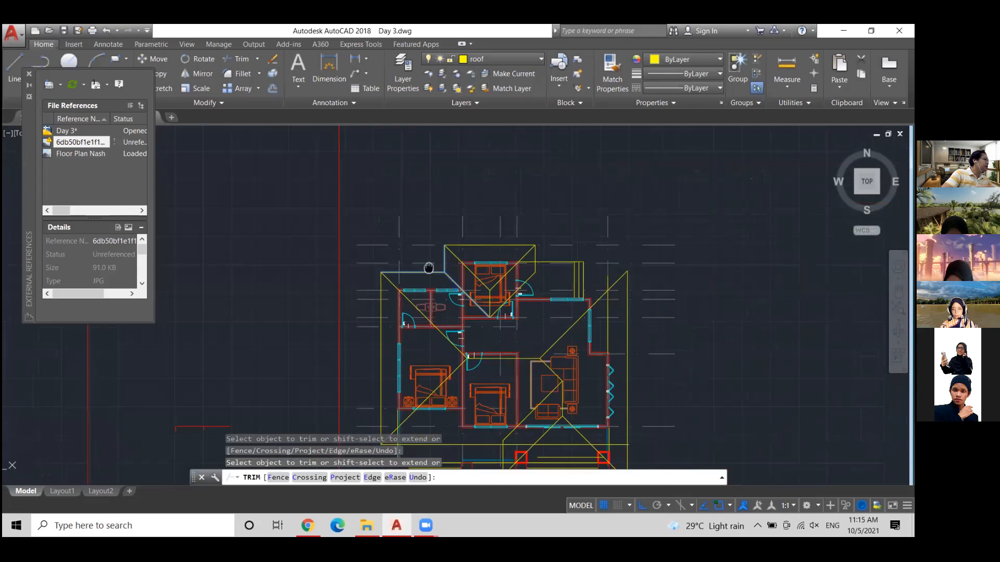
scroll(531, 276, up, 2)
key(Escape)
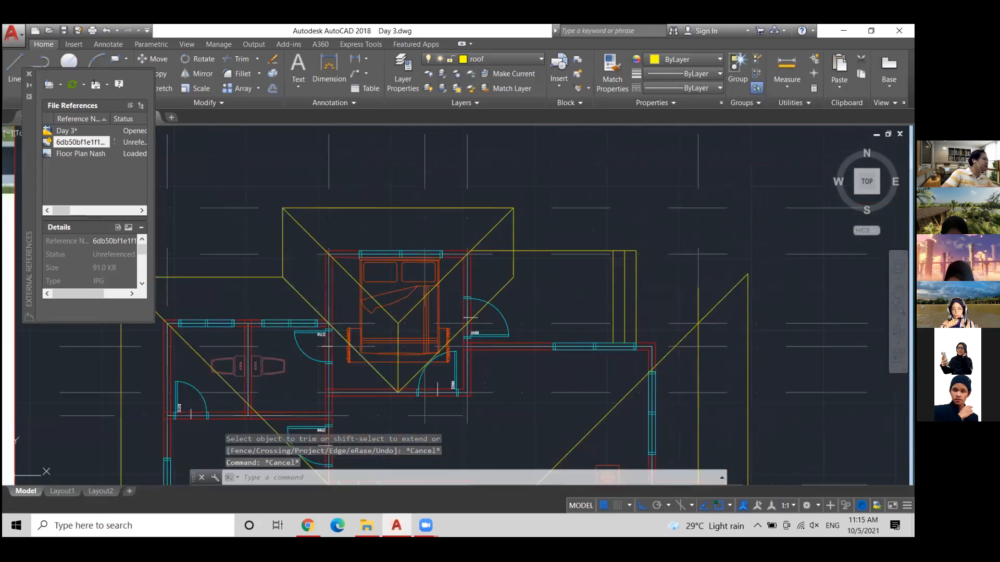
Draw a line from the rear bedroom roof's lower-right eave corner to the main roof's upper-right corner, and erase it.
text(l)
key(Return)
click(514, 277)
scroll(573, 258, down, 5)
scroll(599, 261, up, 7)
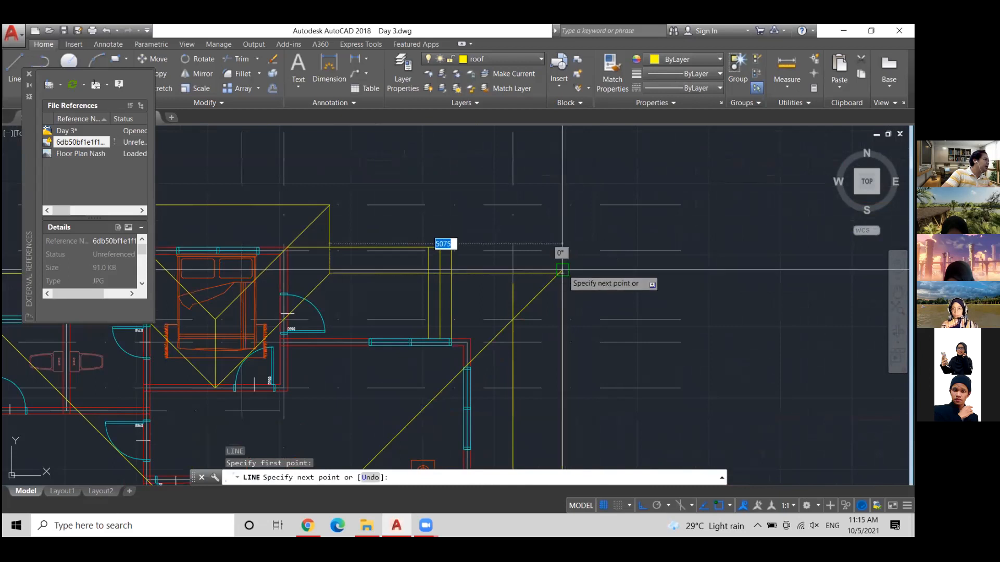
click(562, 270)
key(Escape)
click(406, 271)
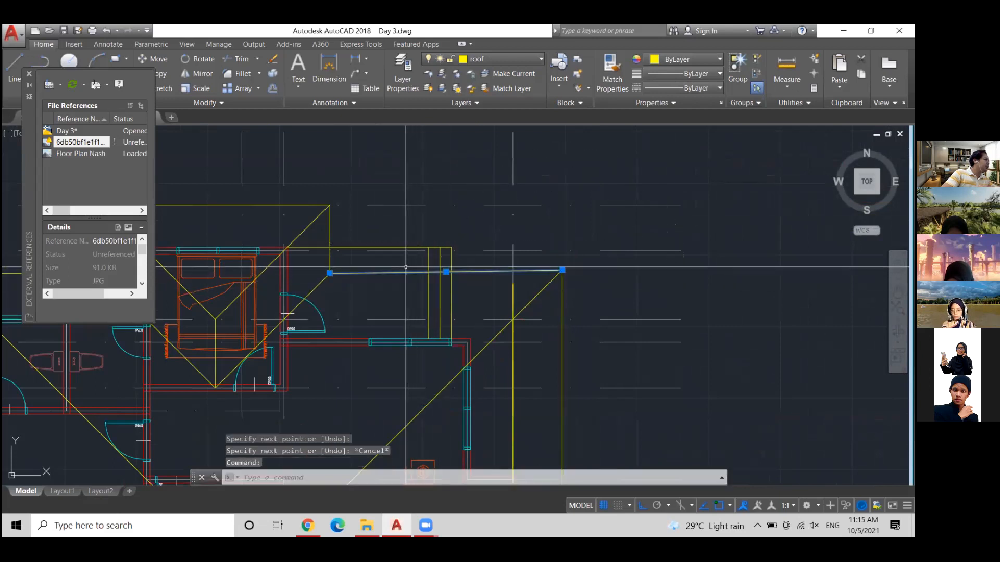
key(Delete)
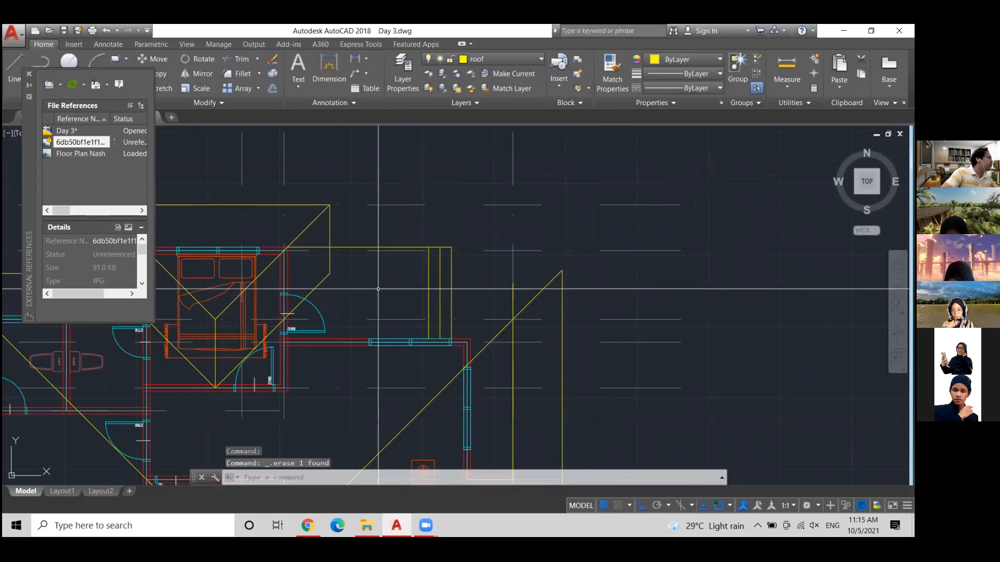
Draw a horizontal line from the rear bedroom roof's lower-right eave corner to beyond the main roof's right eave as the rear eave.
scroll(378, 289, down, 2)
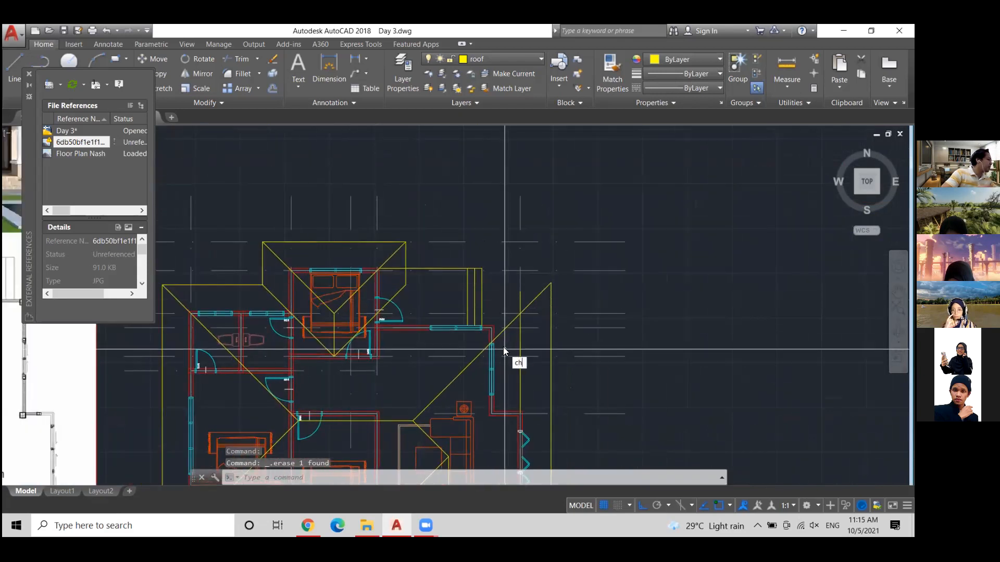
key(Escape)
key(Escape)
text(l)
key(Return)
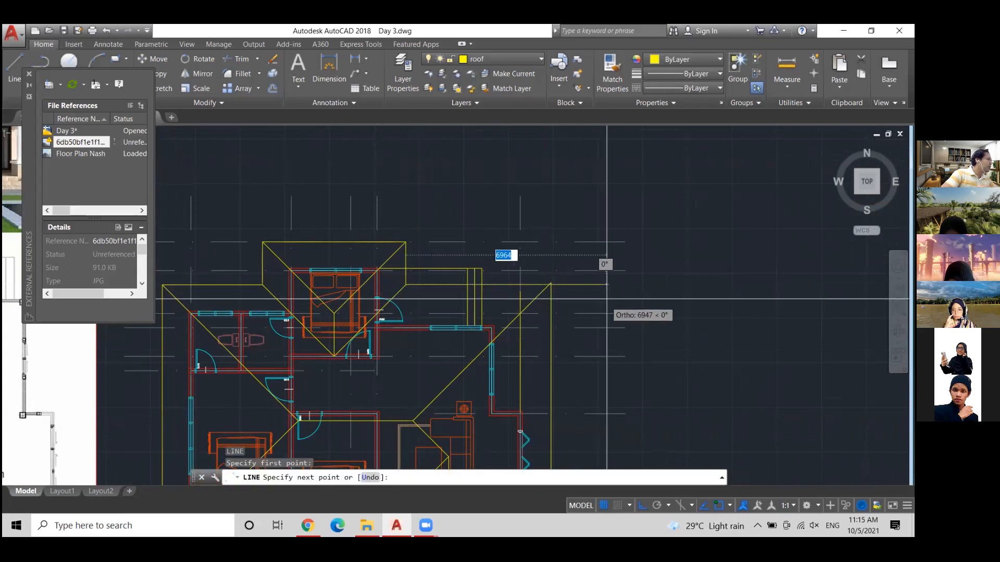
key(Escape)
middle_drag(562, 325, 611, 239)
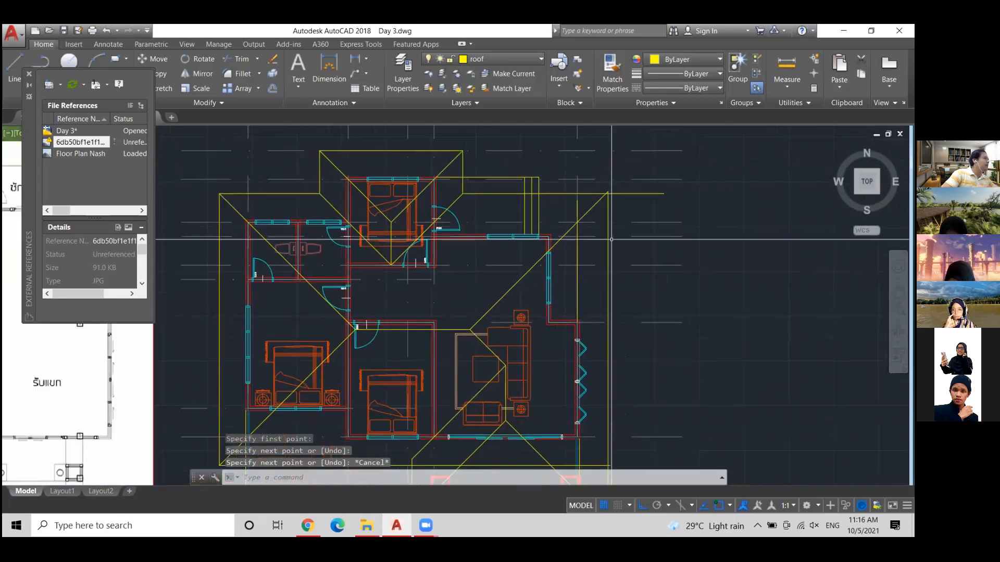
Erase the leftover vertical roof line just inside the main roof's right eave.
scroll(598, 279, down, 2)
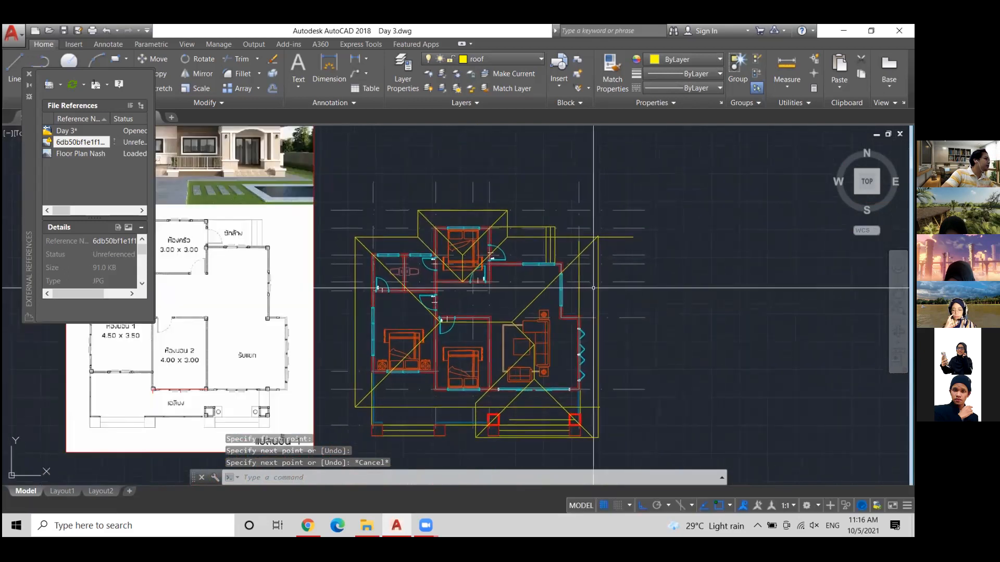
scroll(593, 288, up, 3)
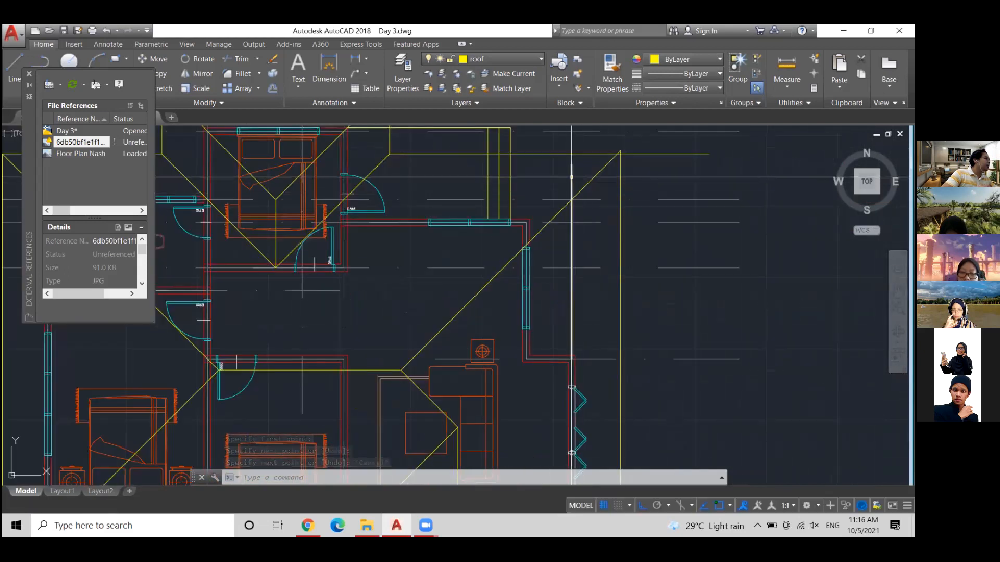
click(572, 177)
middle_drag(590, 294, 556, 390)
key(Delete)
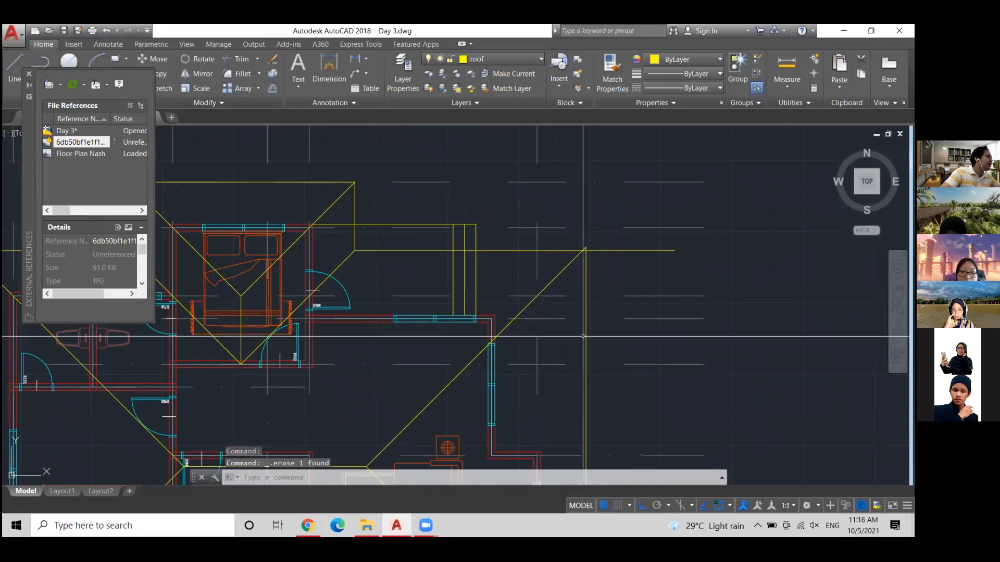
Trim the main roof's front eave line to the right of its junction with the porch roof's left eave.
scroll(579, 296, down, 5)
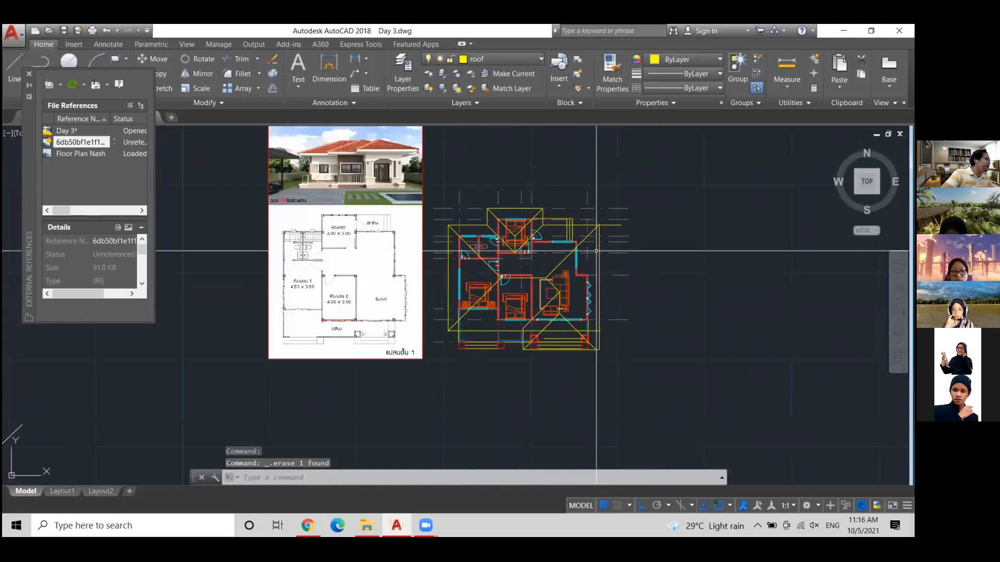
scroll(573, 327, up, 2)
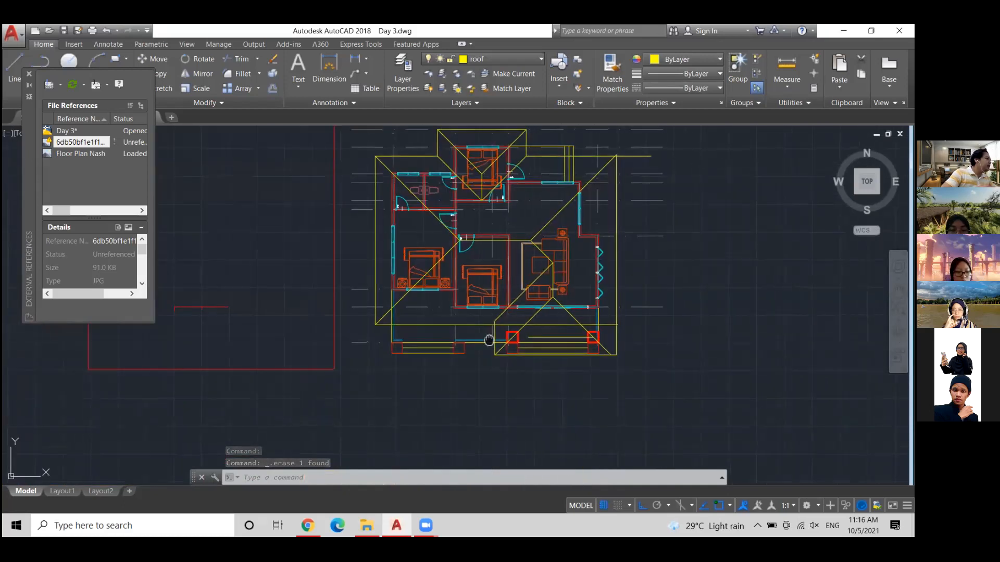
scroll(488, 343, up, 4)
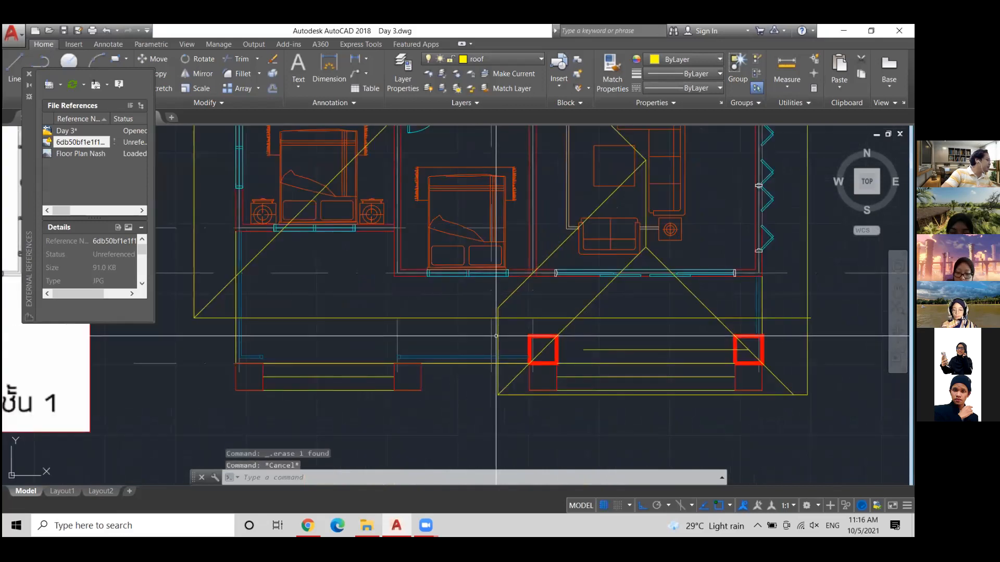
key(Return)
scroll(496, 336, up, 4)
drag(544, 312, 496, 340)
click(496, 340)
click(487, 314)
key(Return)
click(547, 323)
scroll(547, 324, down, 6)
key(Escape)
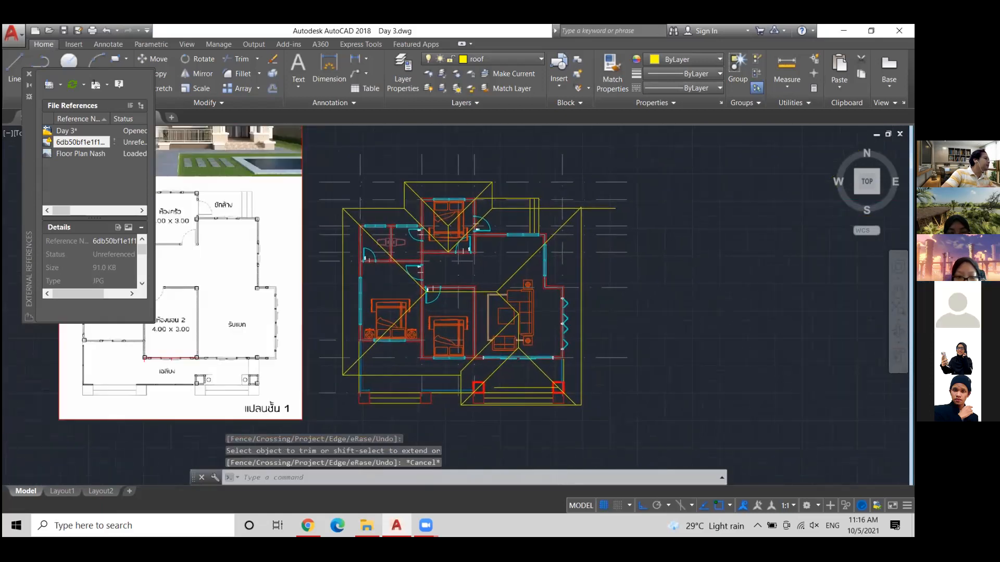
Offset the rightmost vertical grid line outward by 1000 as a guide for the main roof's right eave.
scroll(561, 274, up, 4)
middle_drag(567, 245, 580, 216)
scroll(572, 229, down, 4)
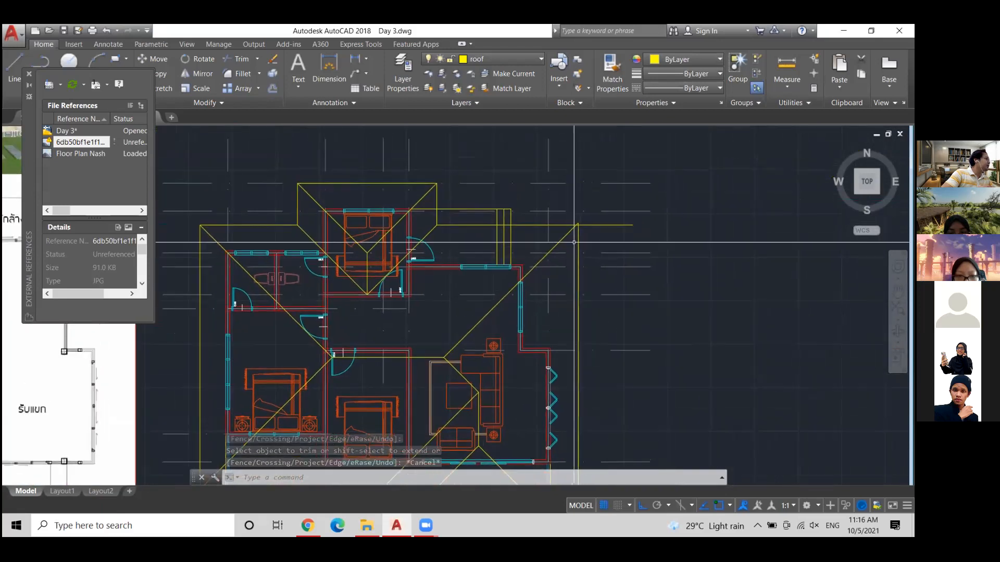
scroll(583, 227, up, 6)
scroll(583, 226, down, 4)
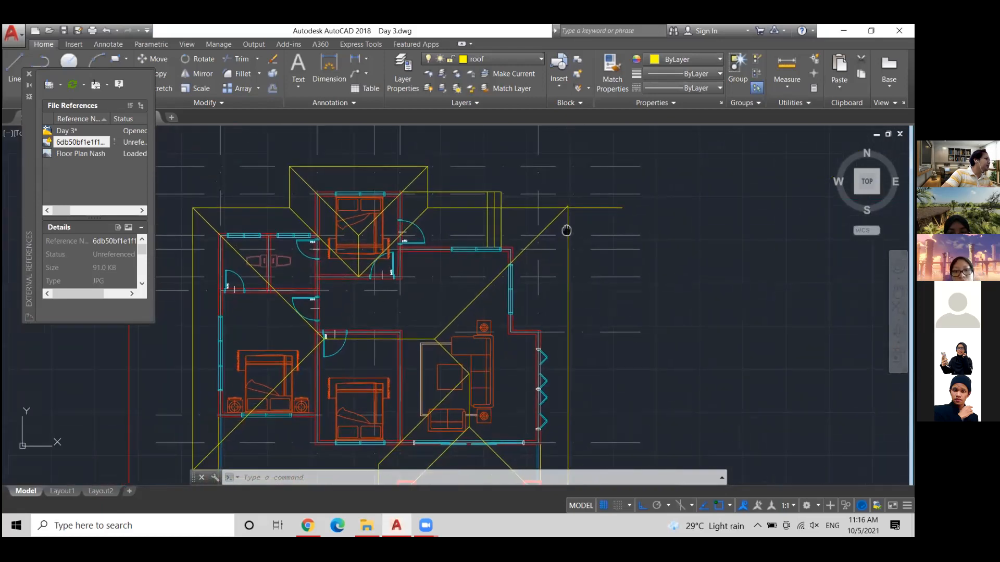
scroll(547, 316, up, 4)
key(Escape)
key(Escape)
text(o)
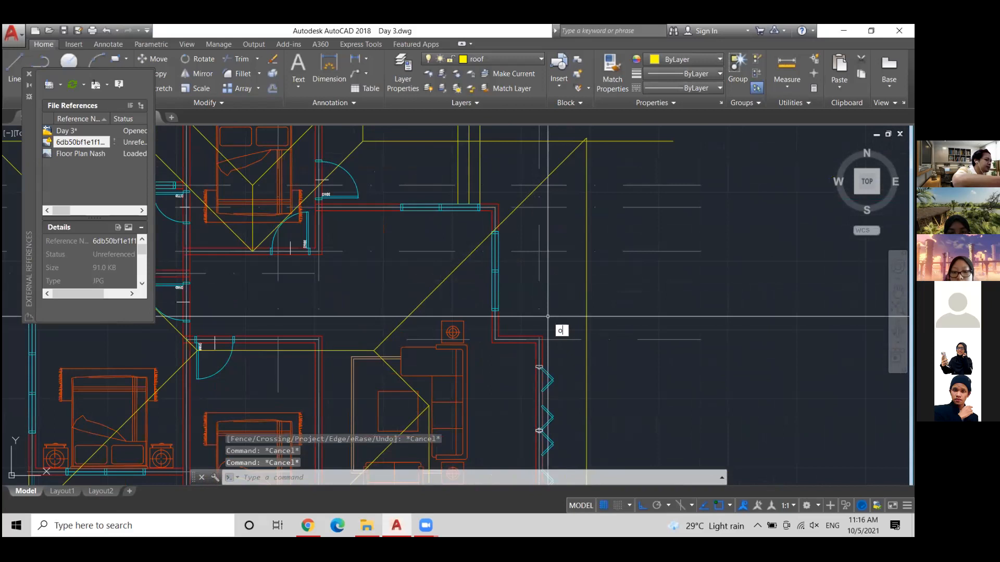
key(Return)
text(1000)
key(Return)
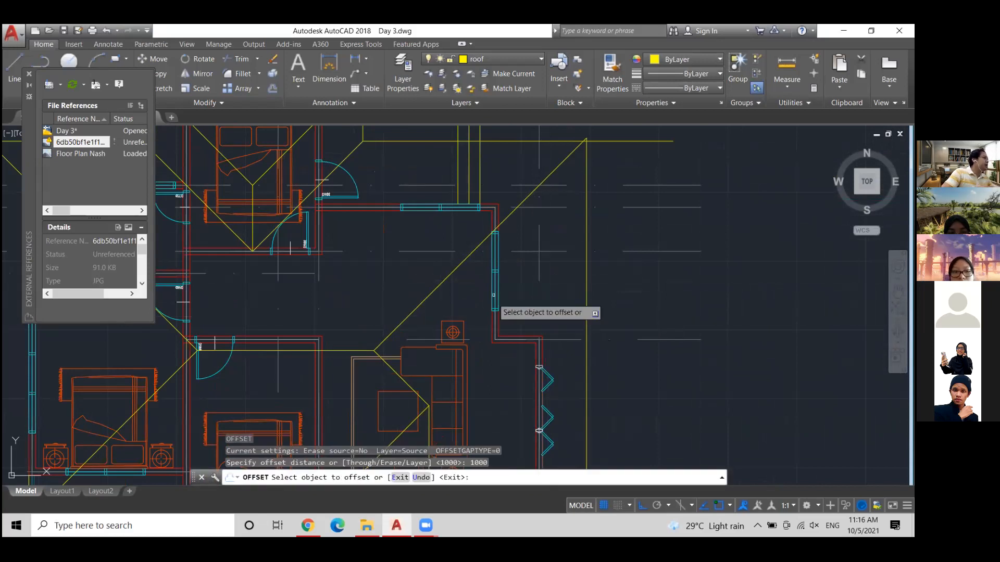
click(539, 238)
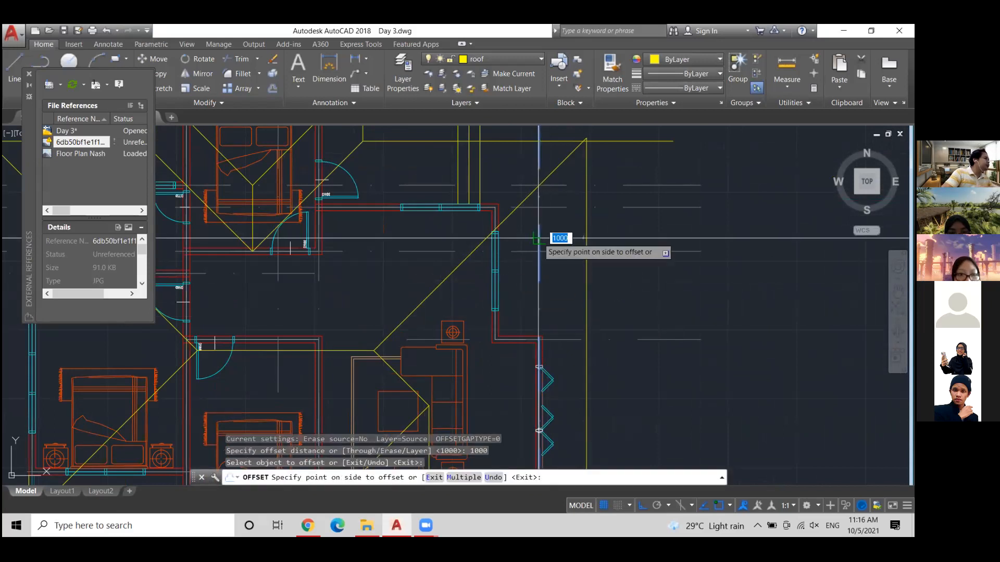
click(703, 267)
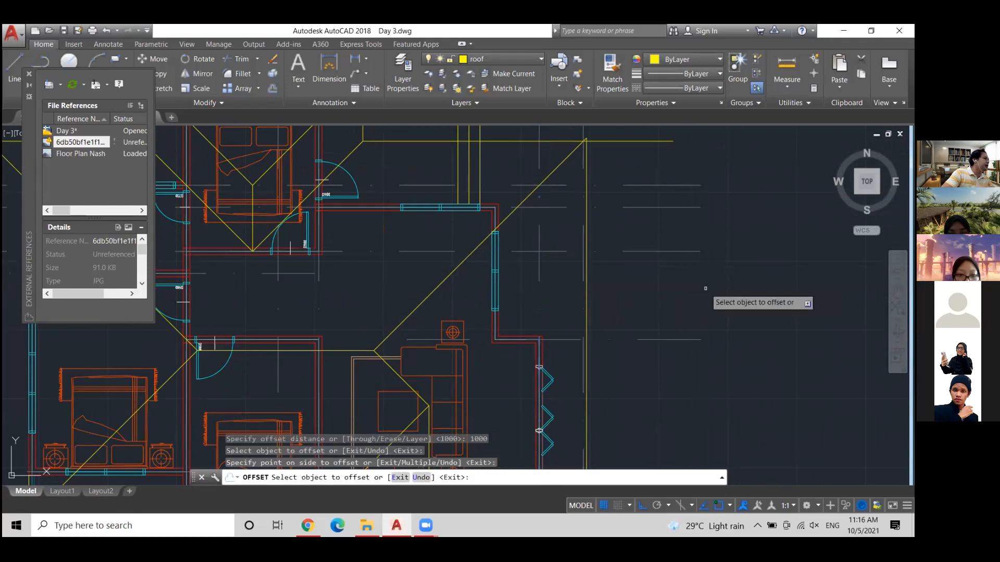
scroll(606, 192, up, 4)
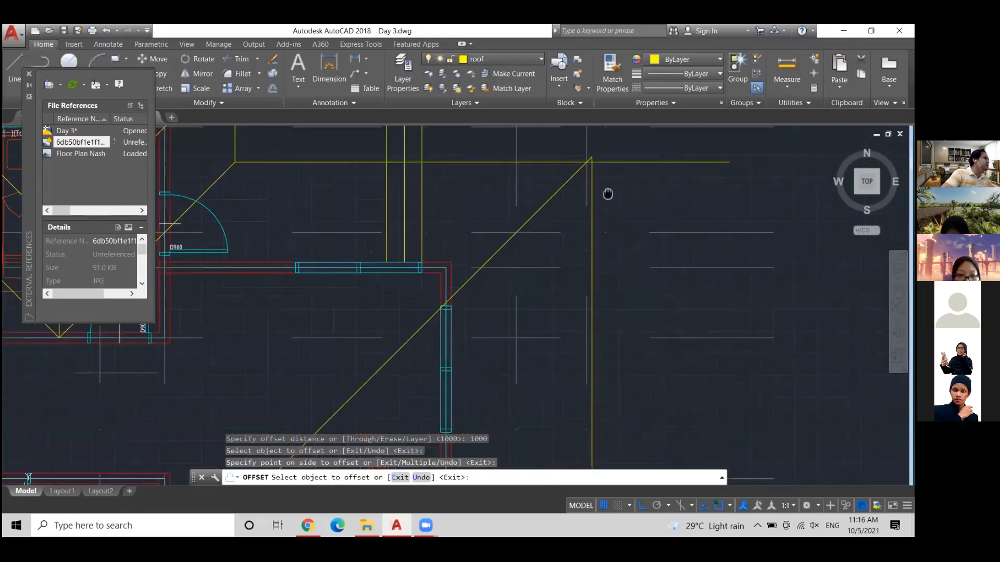
key(Escape)
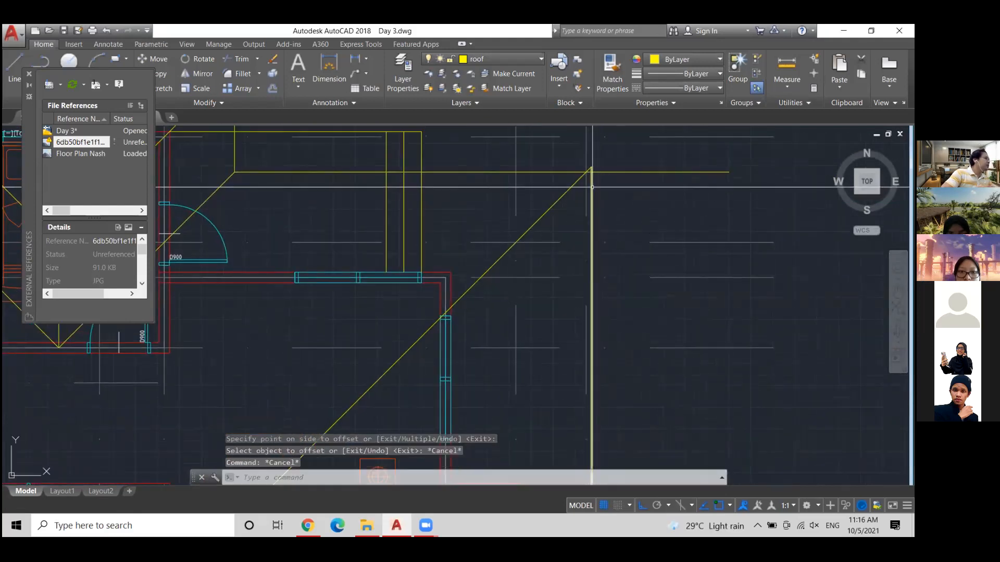
Move the main roof's right vertical eave line from its rear eave intersection onto the offset guide line.
click(591, 187)
scroll(594, 187, up, 3)
text(m)
key(Return)
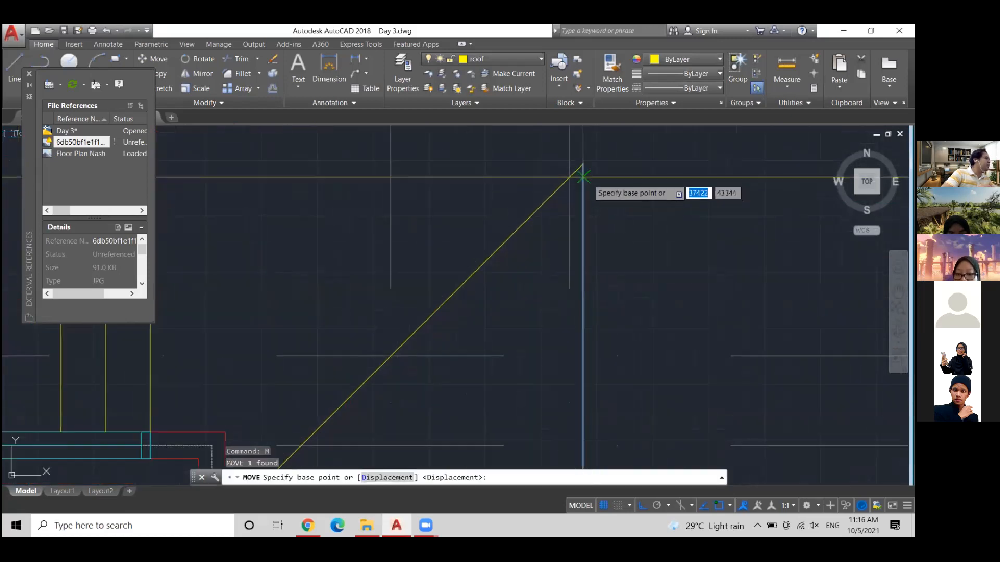
click(583, 177)
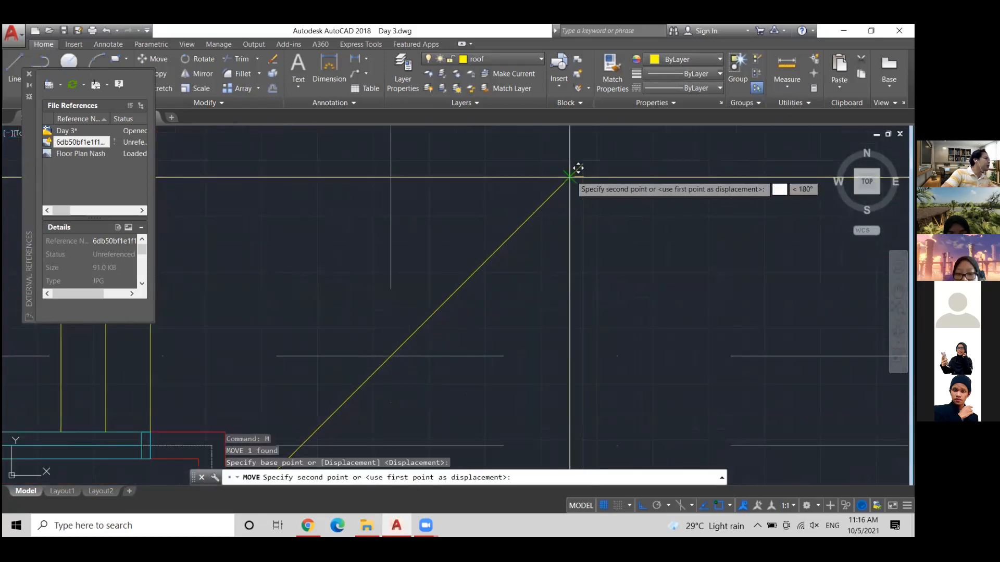
click(573, 172)
scroll(566, 456, down, 2)
scroll(583, 312, down, 5)
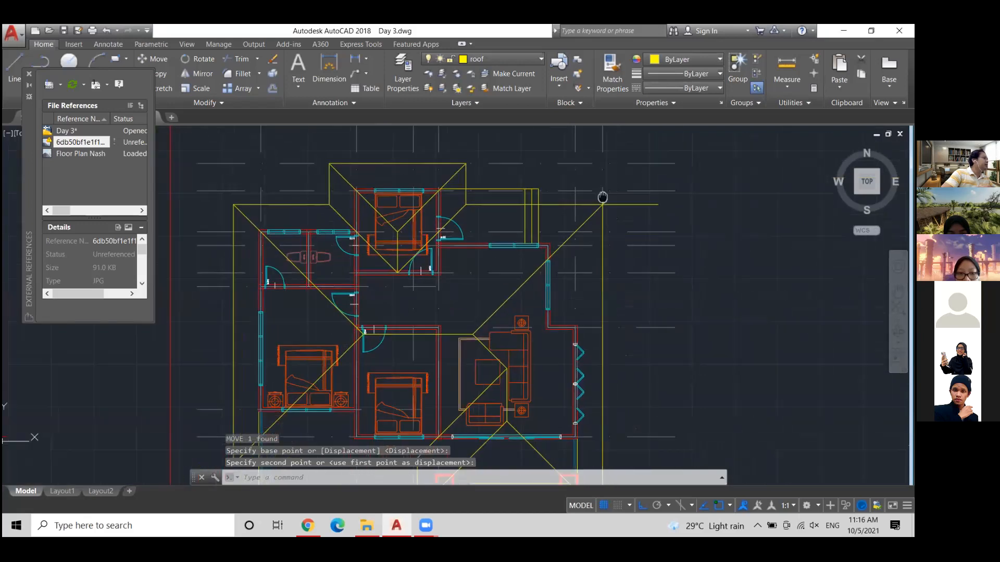
scroll(599, 287, up, 7)
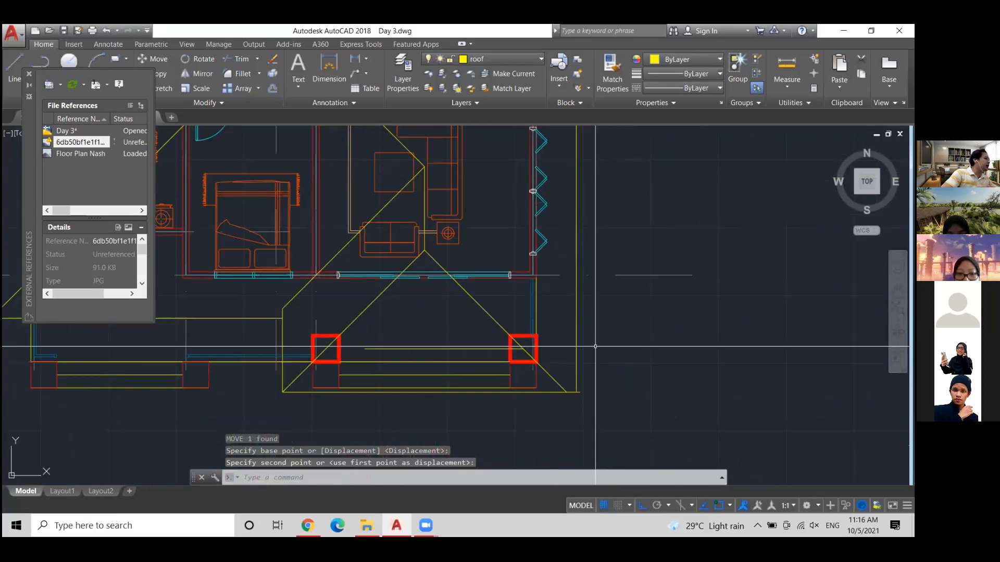
scroll(599, 385, down, 3)
middle_drag(599, 401, 618, 359)
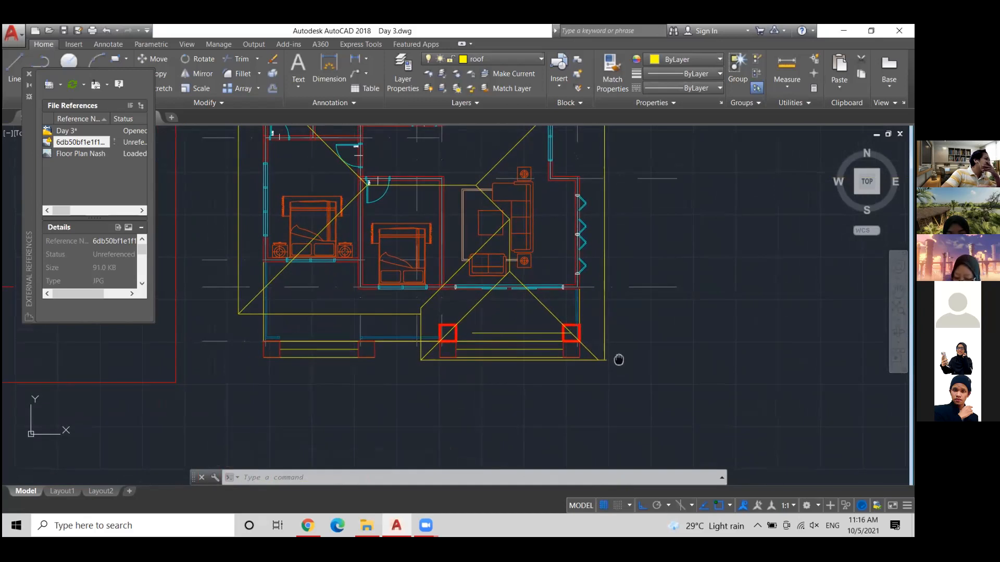
middle_drag(618, 359, 618, 384)
scroll(604, 364, down, 2)
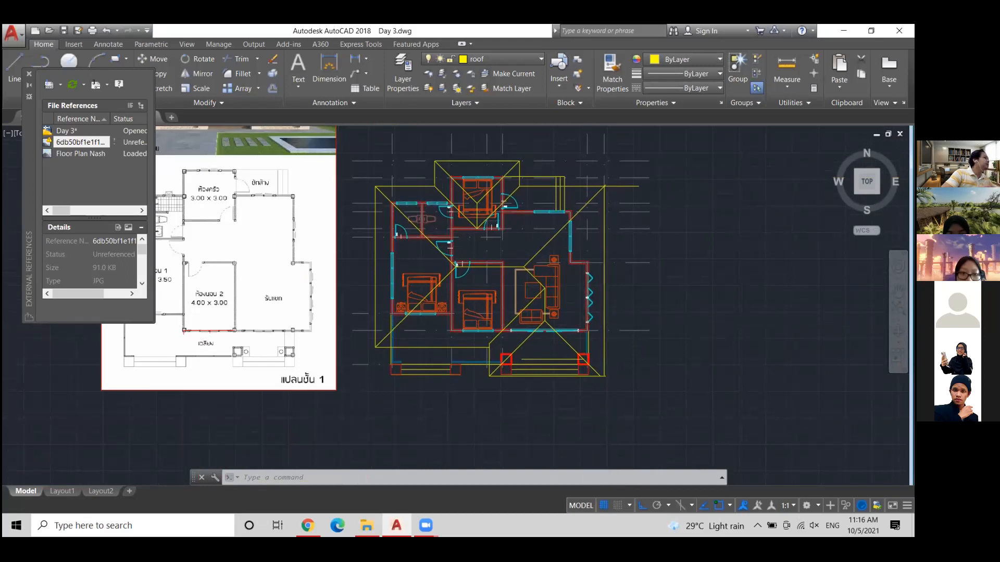
Trim the hip line and the rear eave line where they extend beyond the main roof's upper-right corner.
scroll(606, 188, up, 6)
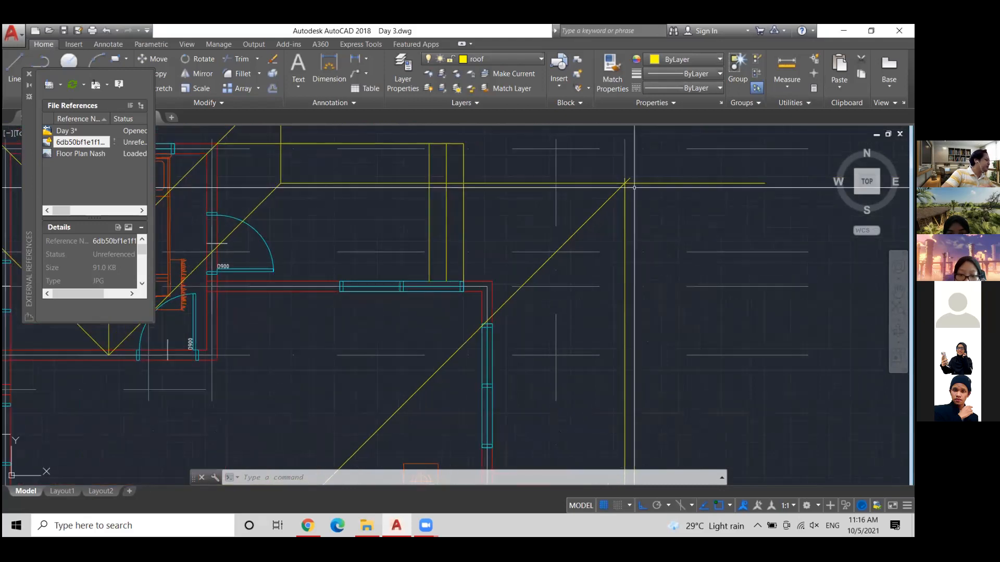
scroll(634, 187, up, 5)
text(tr)
key(Return)
click(648, 255)
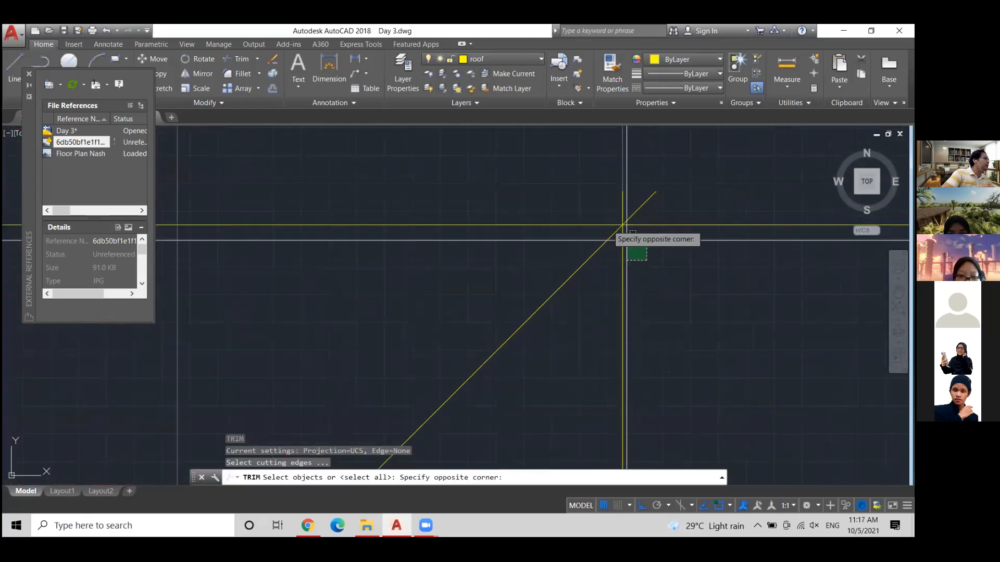
click(595, 216)
key(Return)
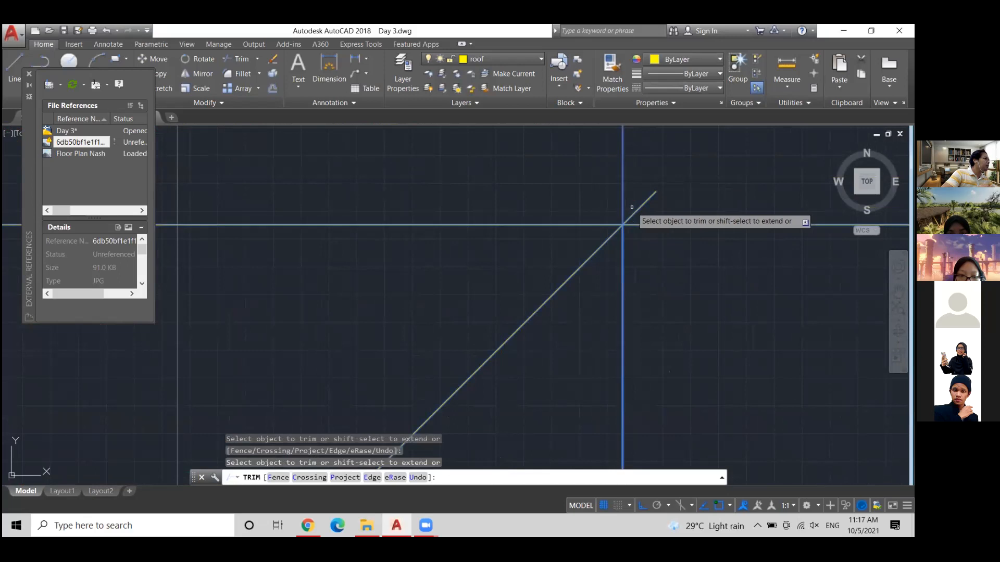
click(637, 209)
click(636, 225)
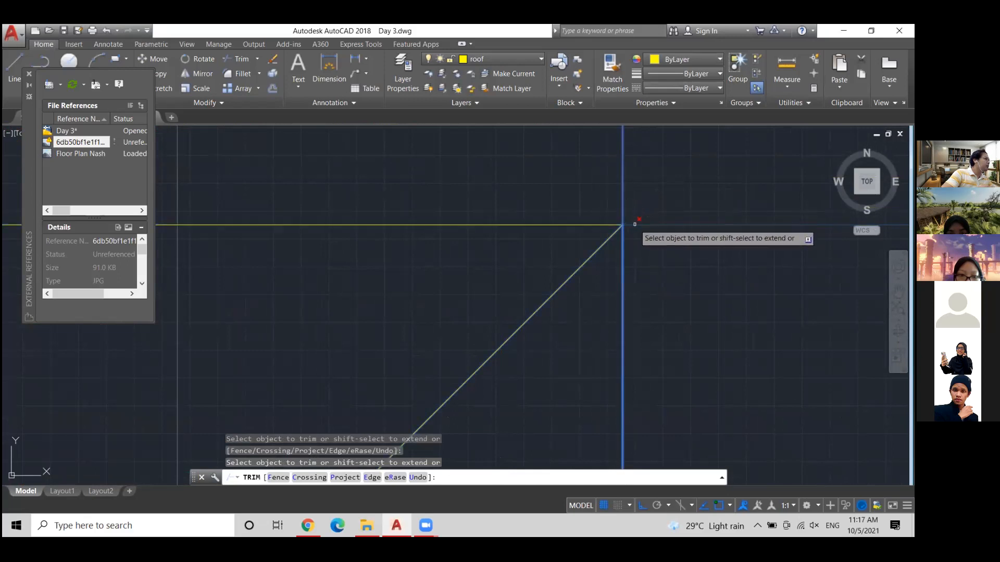
scroll(635, 258, down, 5)
key(Escape)
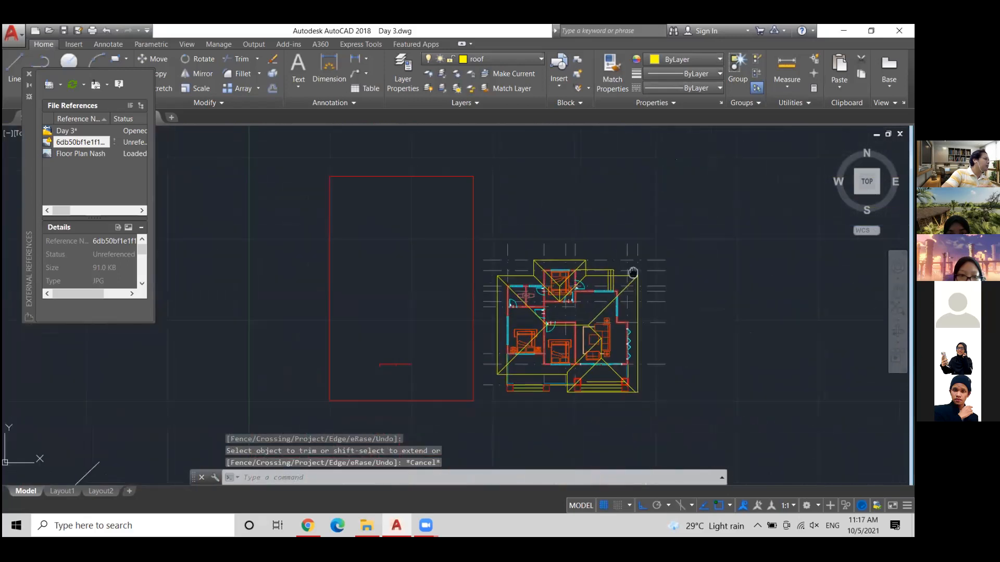
Examine the roof plan's porch corner, right eave and overall outline alongside the reference floor plan and house photo.
scroll(599, 254, up, 4)
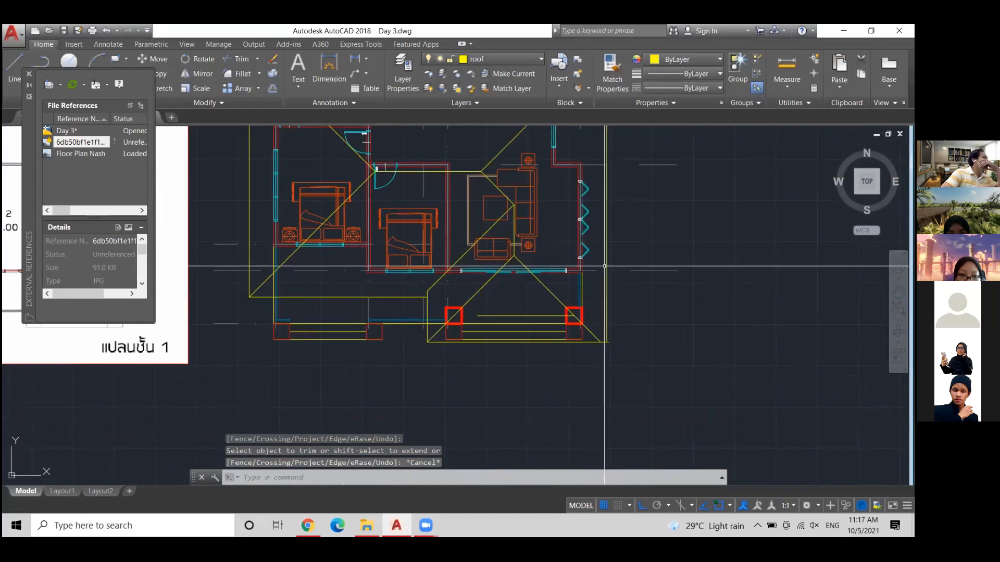
middle_drag(599, 253, 591, 270)
middle_drag(596, 183, 582, 220)
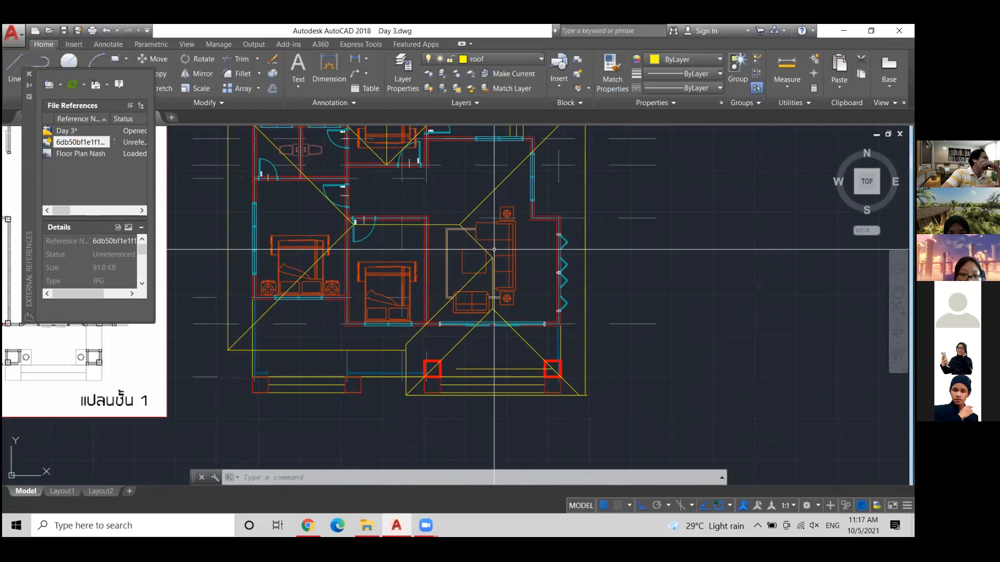
mouse_move(580, 271)
middle_down()
mouse_move(573, 302)
mouse_move(575, 243)
middle_up()
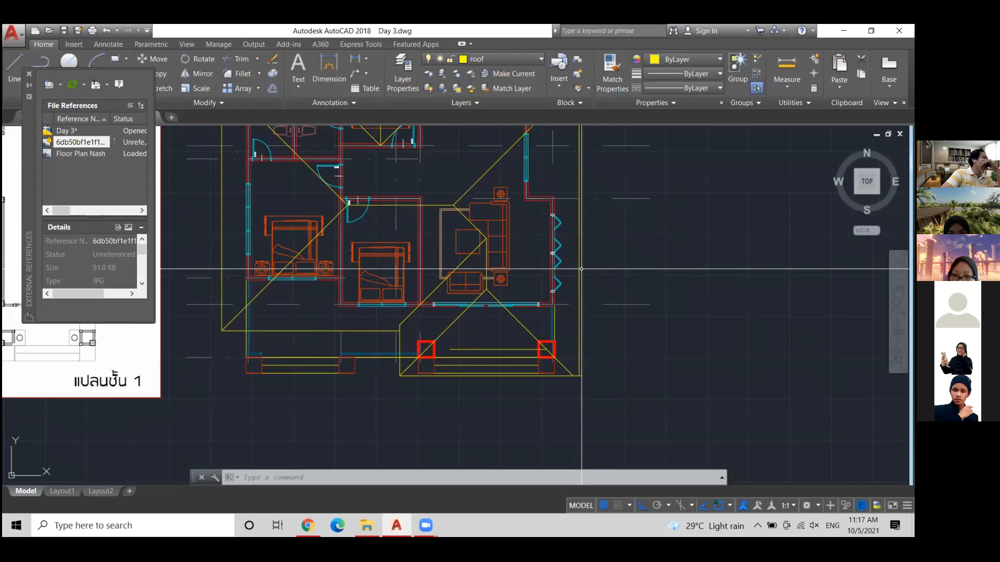
scroll(558, 274, down, 3)
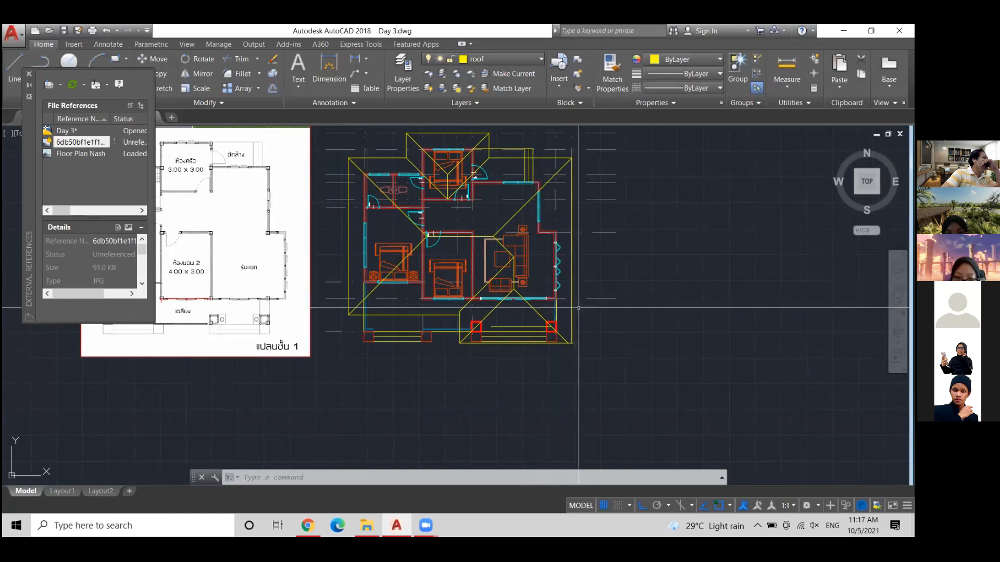
middle_drag(579, 308, 594, 306)
scroll(601, 304, down, 2)
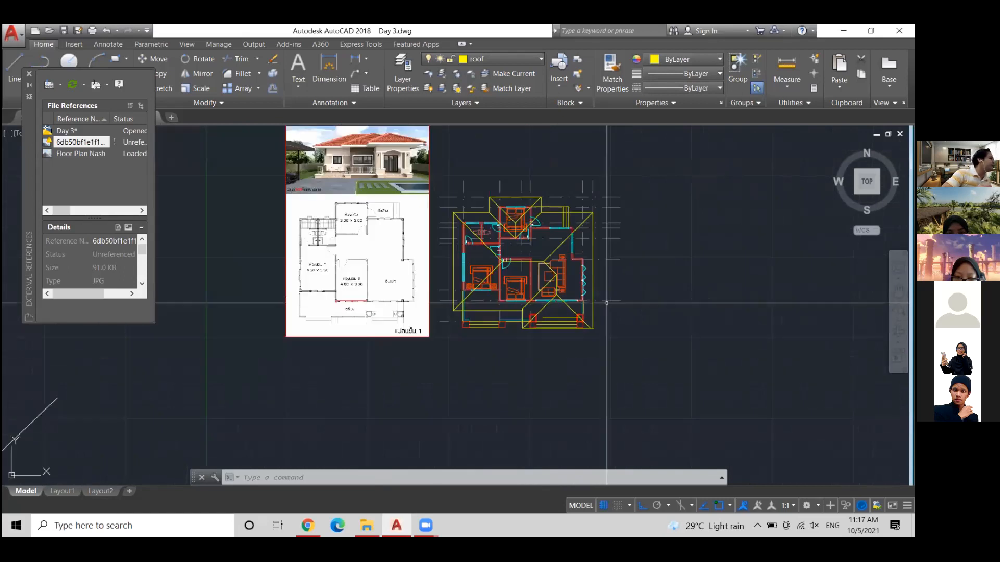
middle_drag(618, 286, 612, 296)
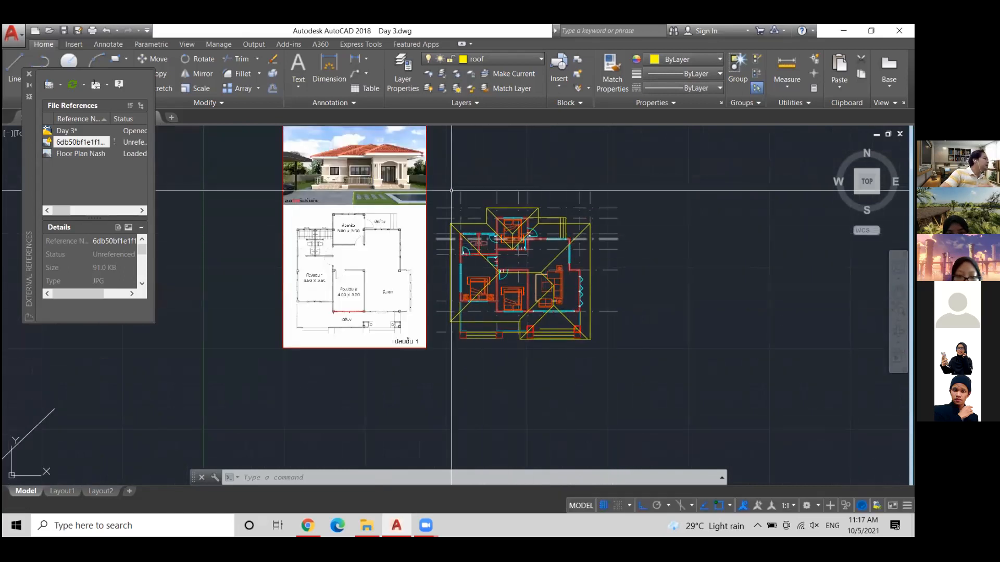
click(433, 182)
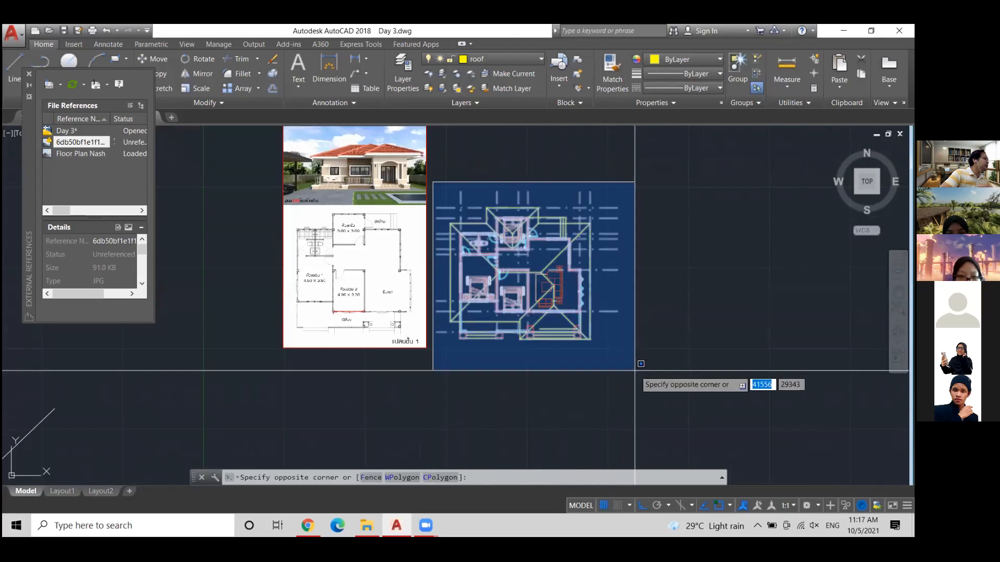
click(635, 369)
middle_drag(647, 341, 614, 335)
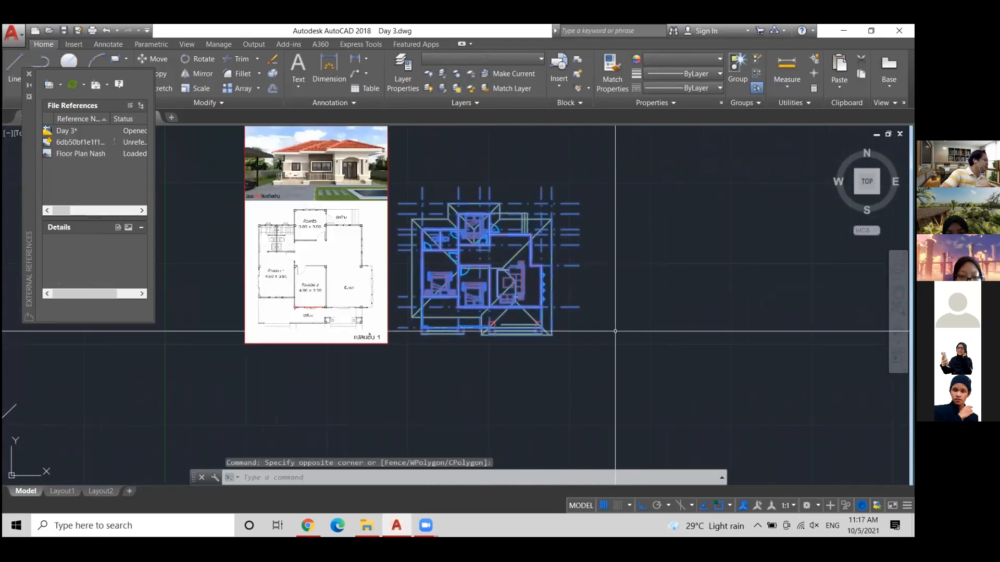
text(o)
key(Return)
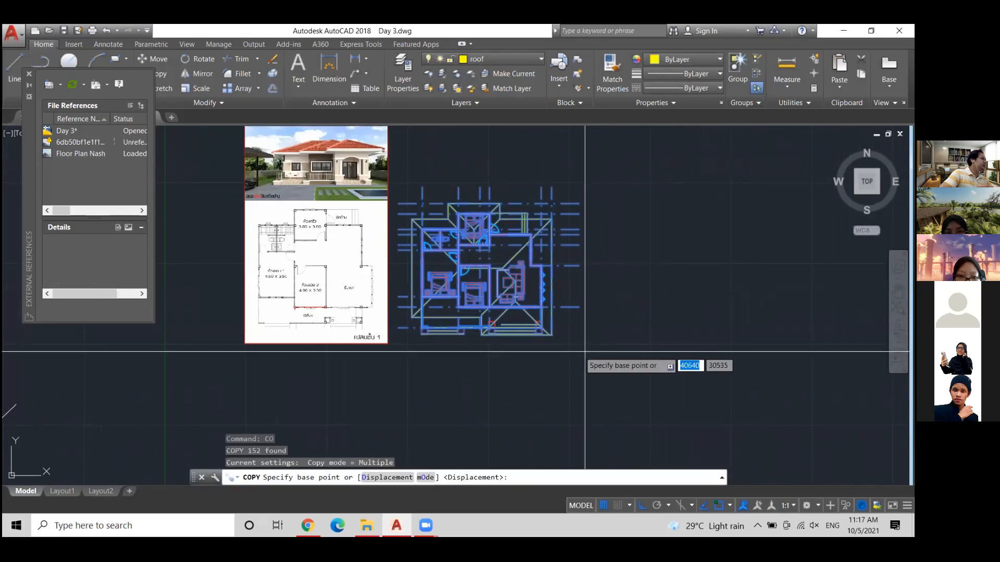
click(641, 367)
scroll(578, 350, down, 5)
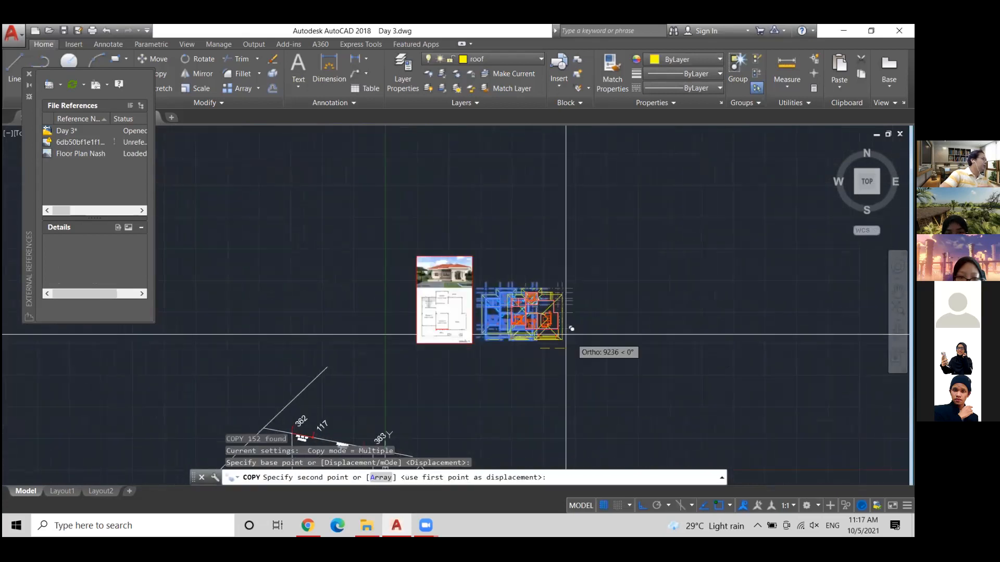
key(Escape)
Turn off the HSA - GRIDLINE layer, identified by selecting a grid line behind the roof plan.
scroll(518, 297, up, 6)
scroll(364, 313, up, 3)
scroll(640, 279, down, 2)
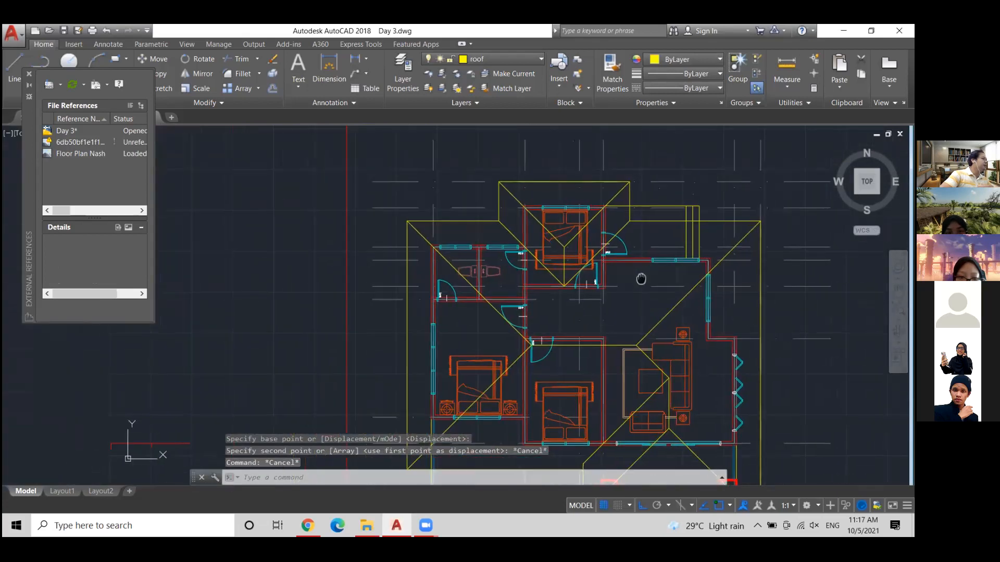
scroll(522, 220, up, 3)
scroll(522, 220, down, 4)
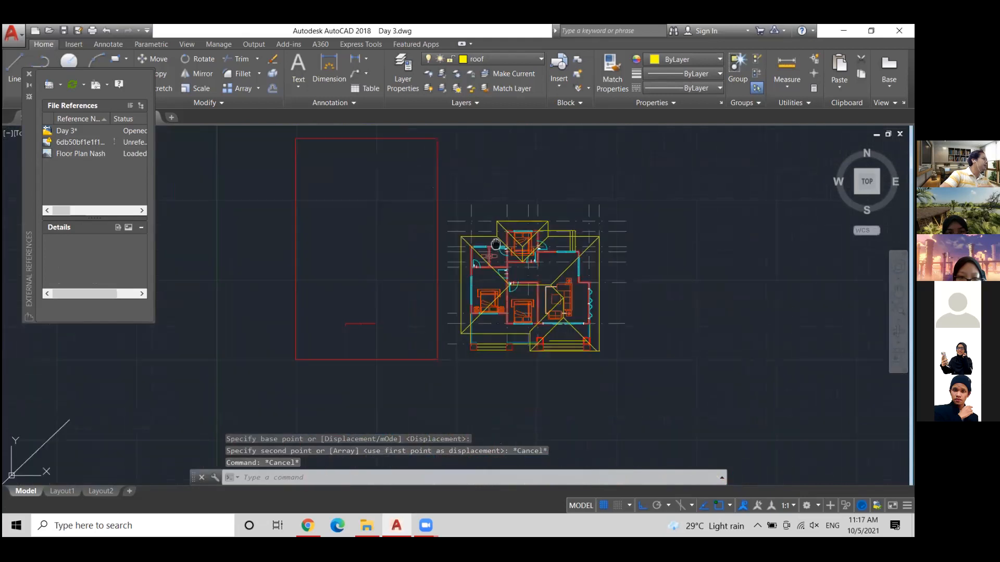
scroll(518, 200, up, 4)
scroll(517, 201, up, 4)
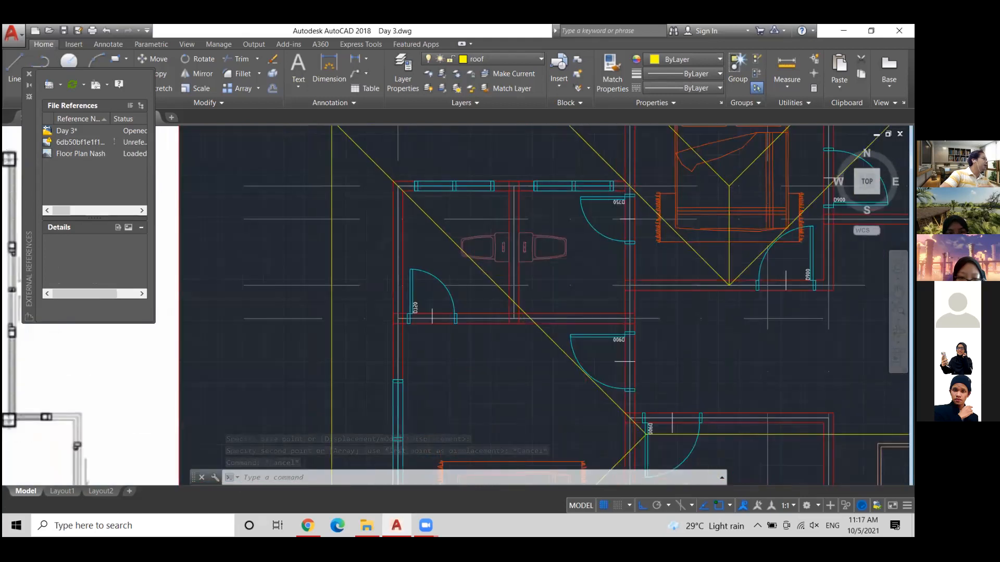
scroll(349, 189, down, 4)
click(349, 189)
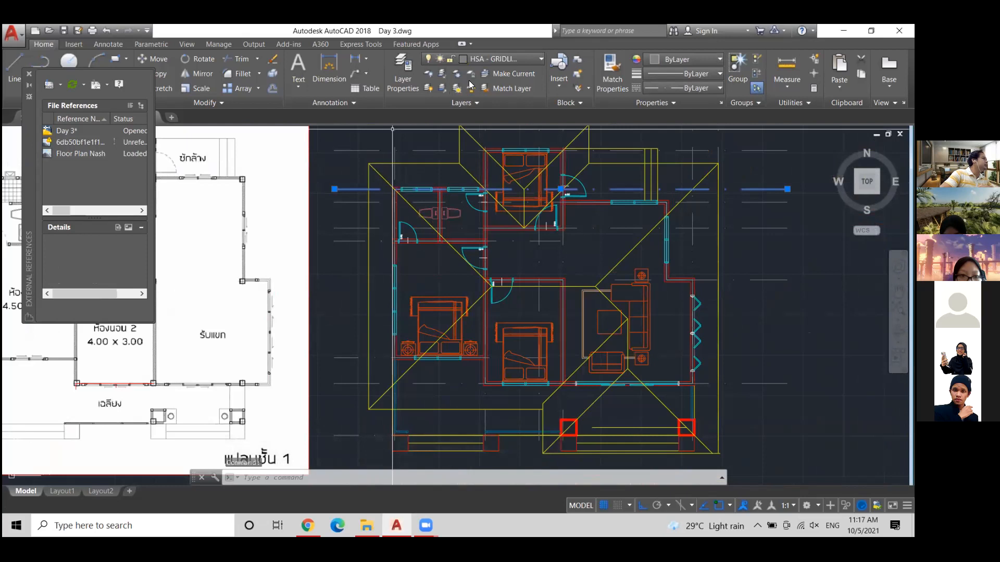
click(480, 60)
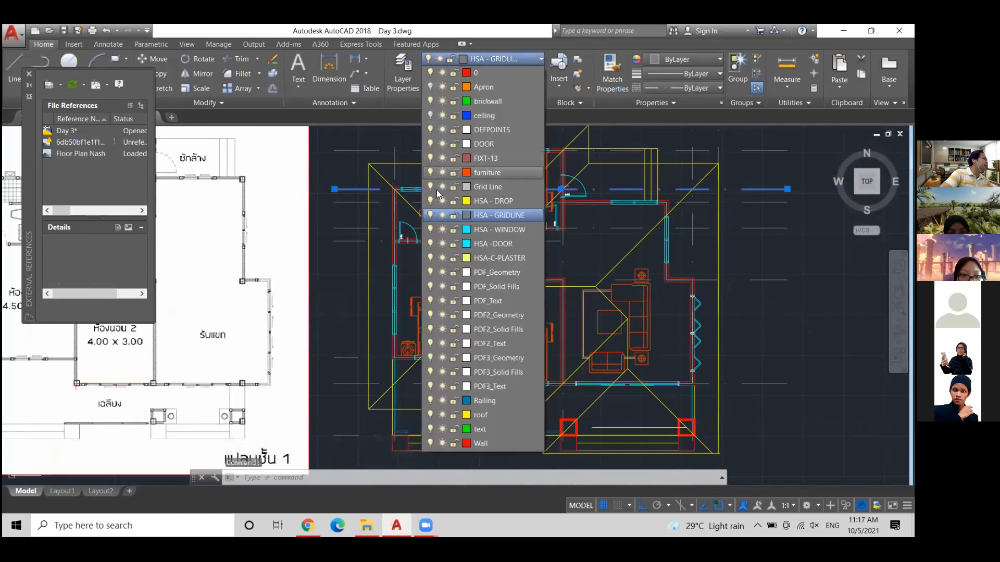
click(430, 215)
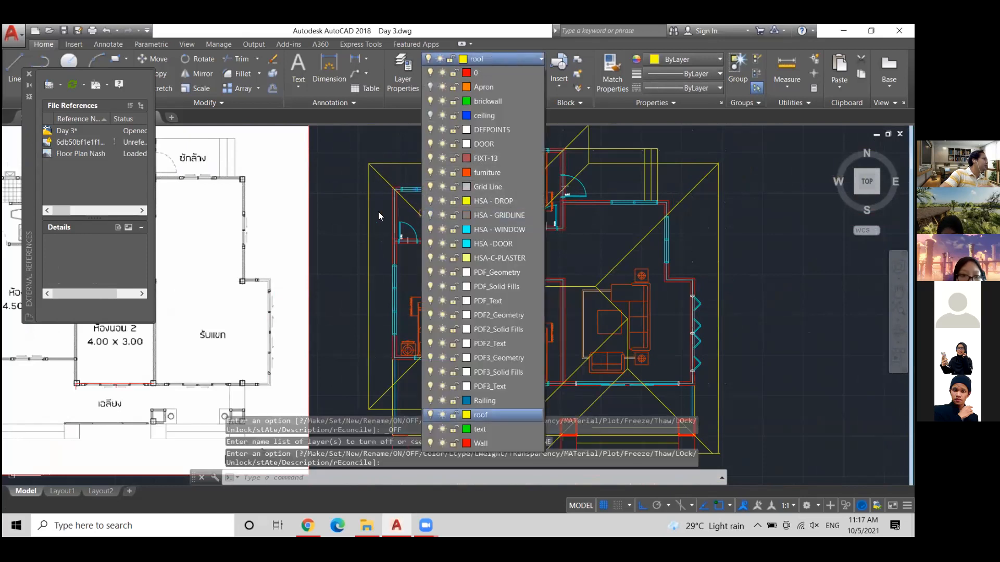
click(480, 415)
Turn off the Wall layer, identified by selecting the rear wall of the living area.
scroll(575, 200, up, 2)
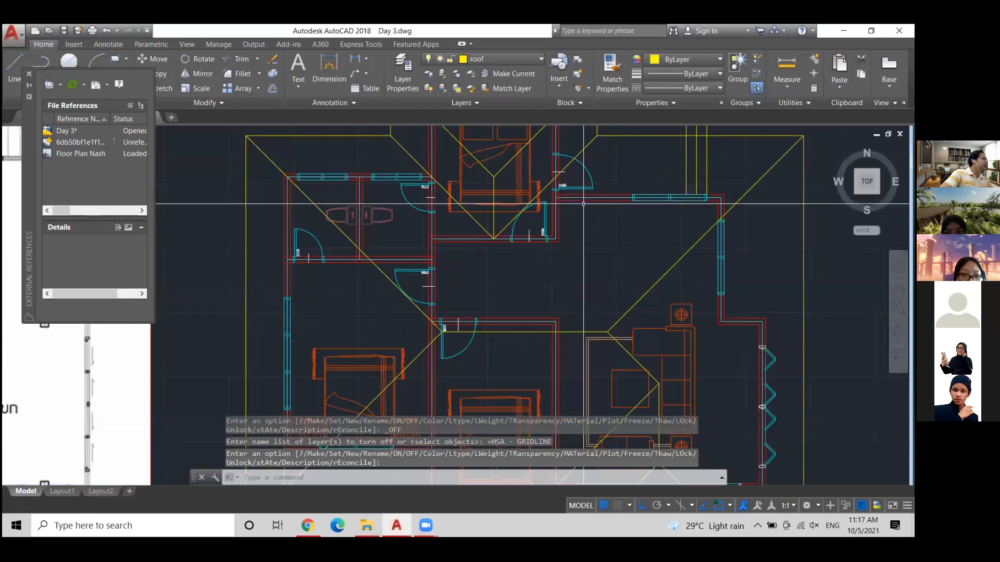
click(576, 200)
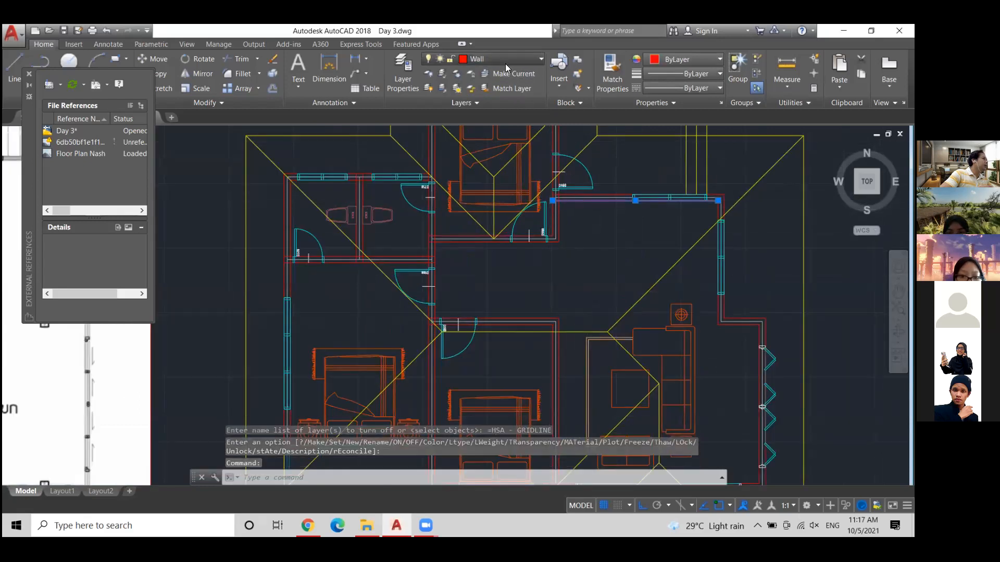
click(504, 63)
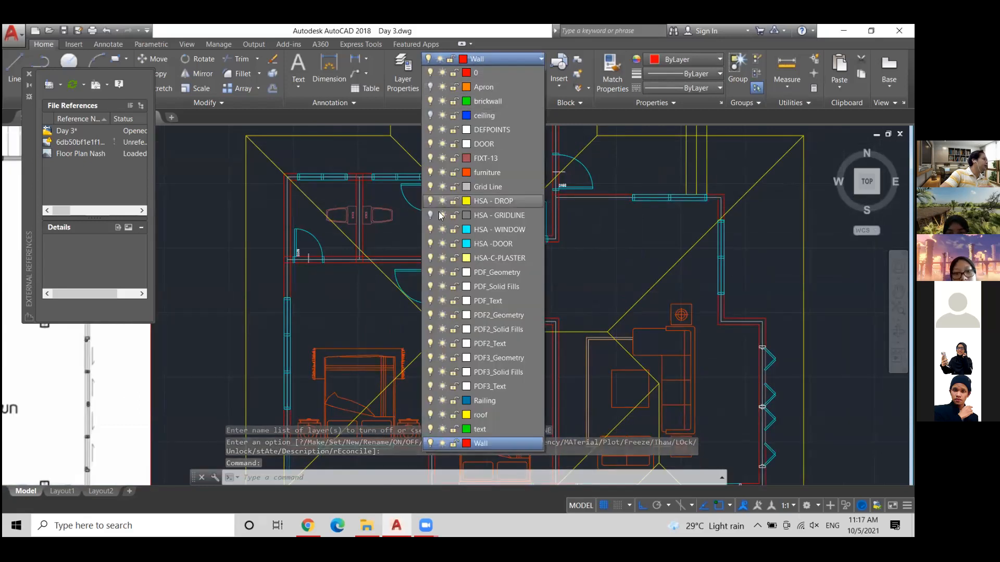
click(431, 444)
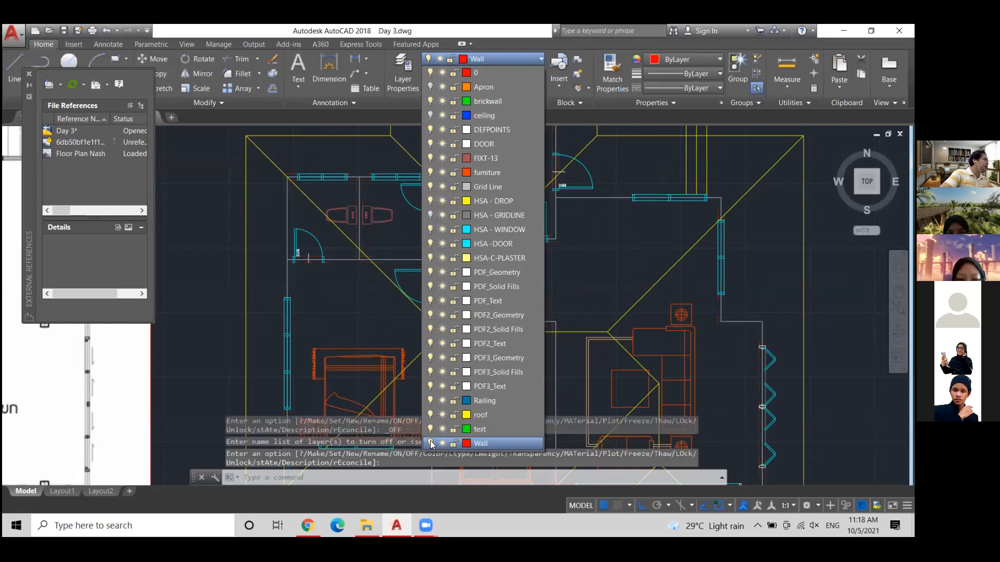
click(630, 290)
key(Return)
Turn off the HSA -DOOR layer, identified by selecting the door beside the rear bedroom.
click(589, 168)
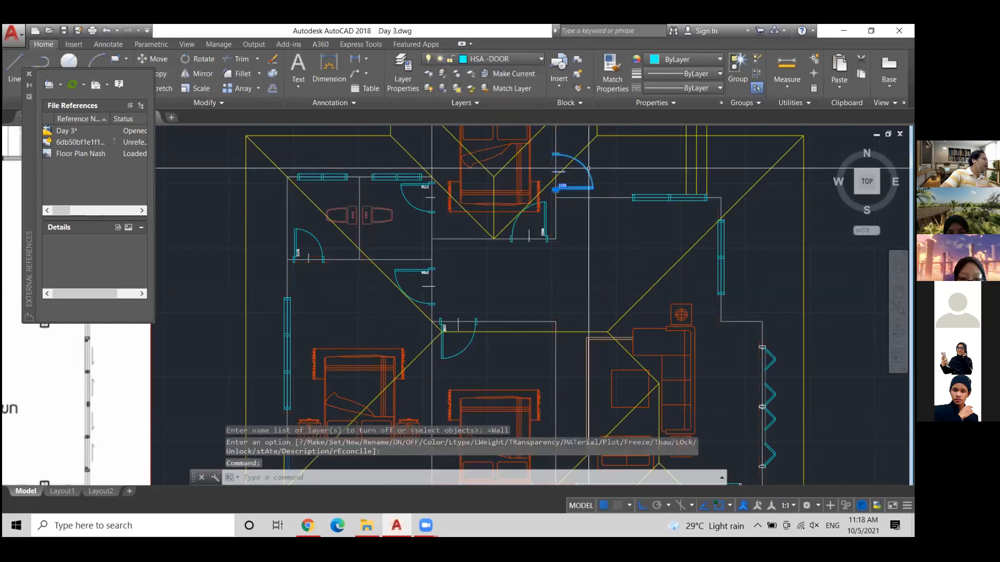
click(505, 61)
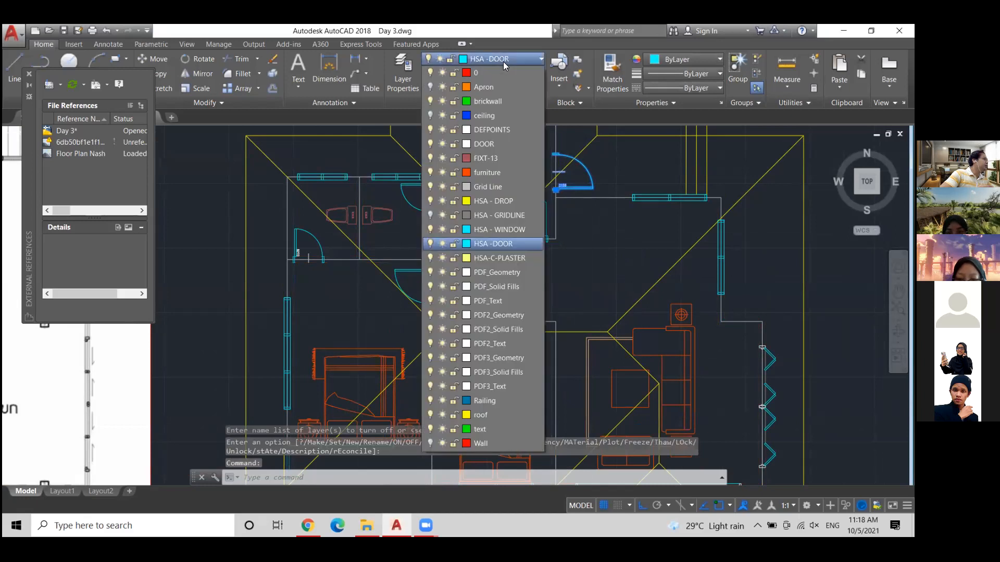
click(430, 244)
click(609, 273)
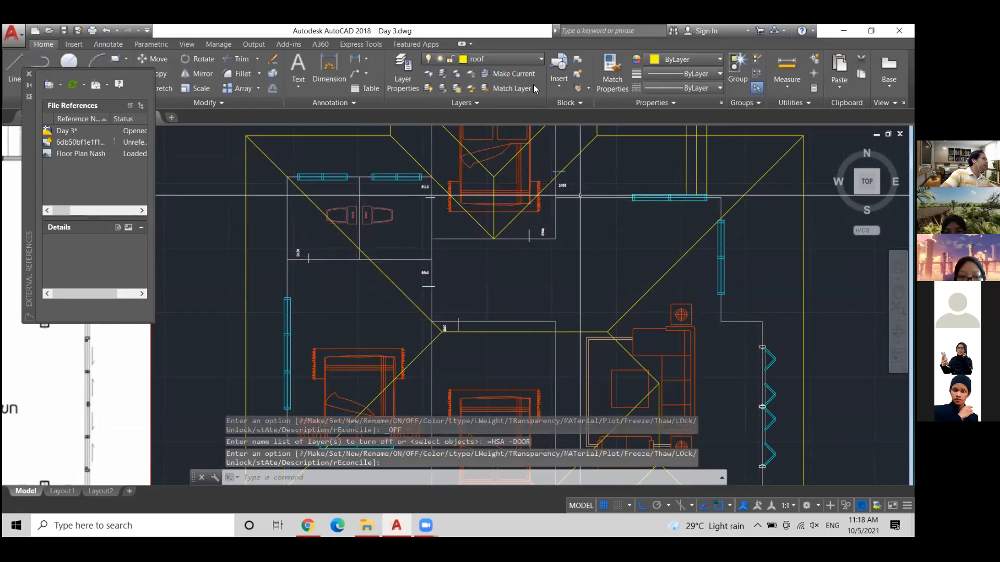
Turn off further layers not needed for the roof plan, including PDF2_Text.
click(517, 59)
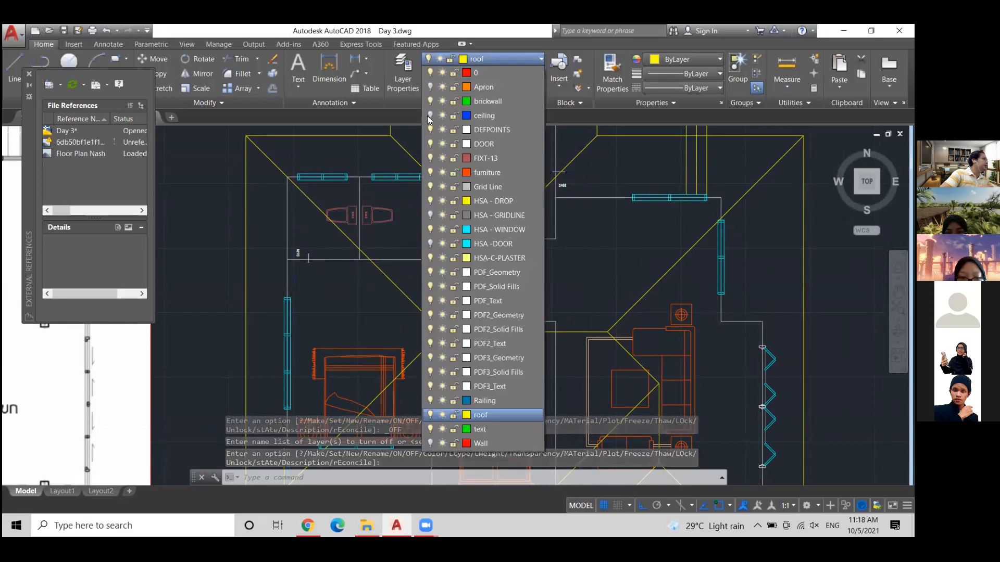
click(430, 85)
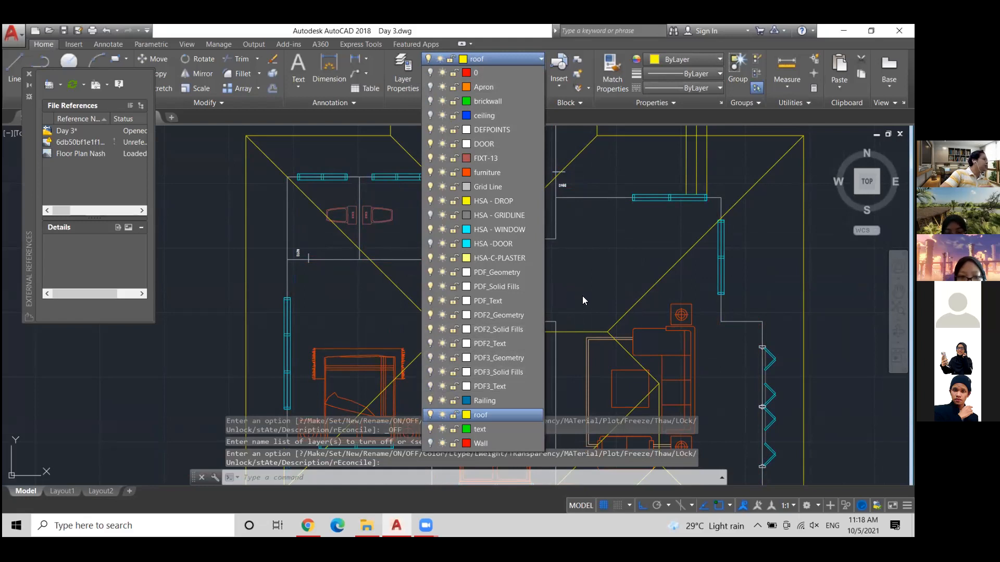
scroll(583, 295, down, 5)
mouse_move(583, 296)
middle_down()
mouse_move(522, 201)
mouse_move(522, 231)
middle_up()
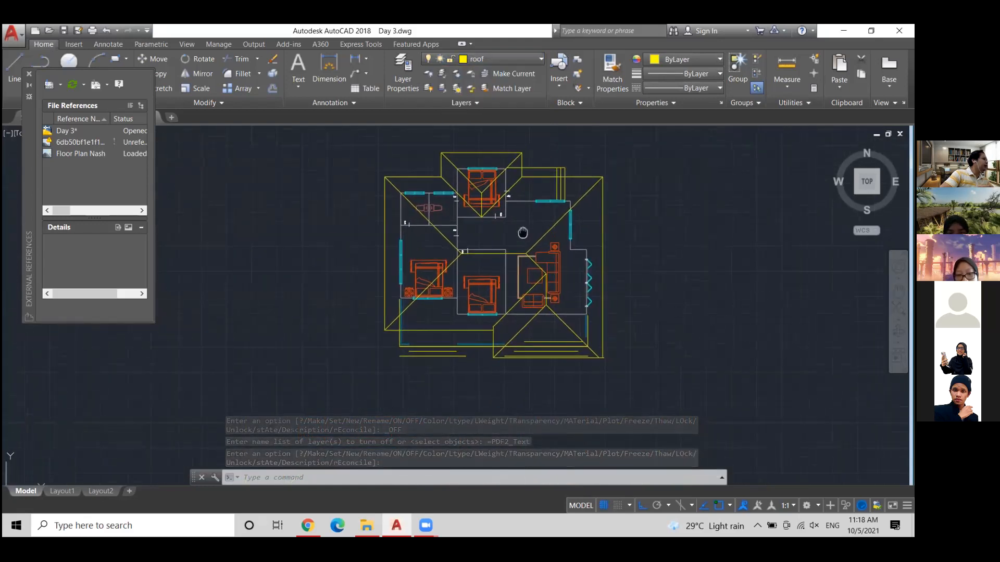
Turn off the remaining layers, including furniture, DOOR, Railing, HSA - WINDOW and PDF_Solid Fills, leaving only the roof layer on.
click(488, 63)
click(430, 428)
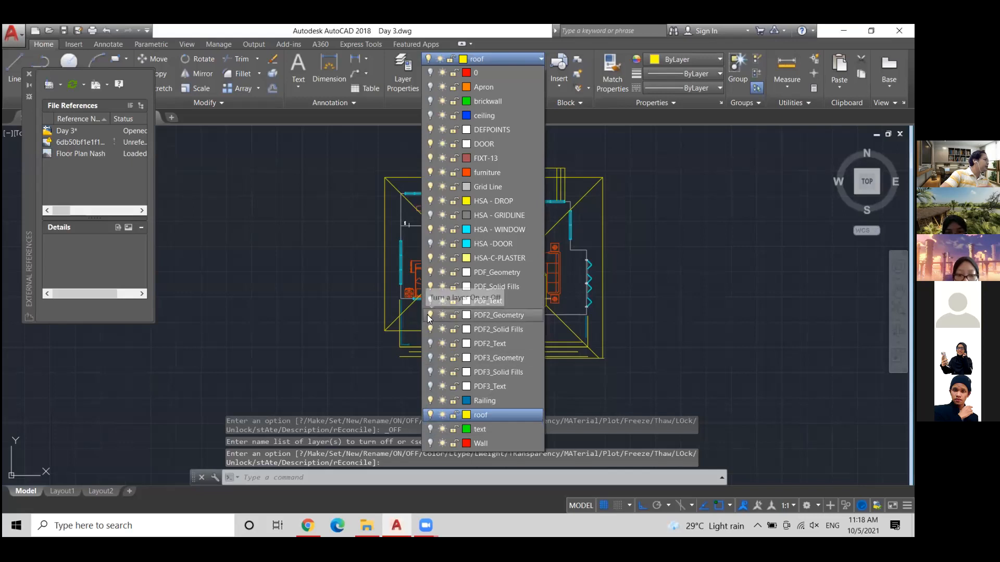
click(429, 173)
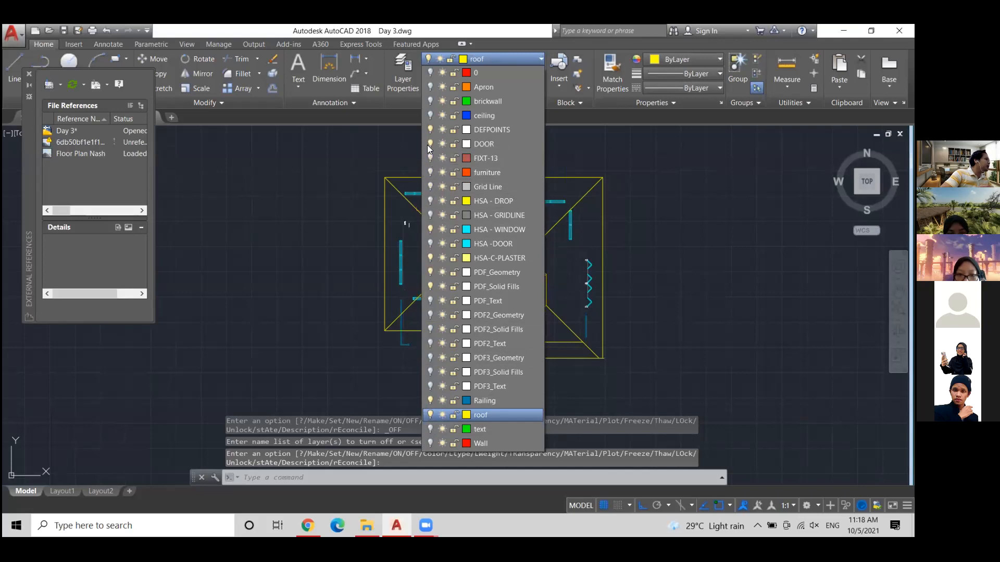
click(430, 143)
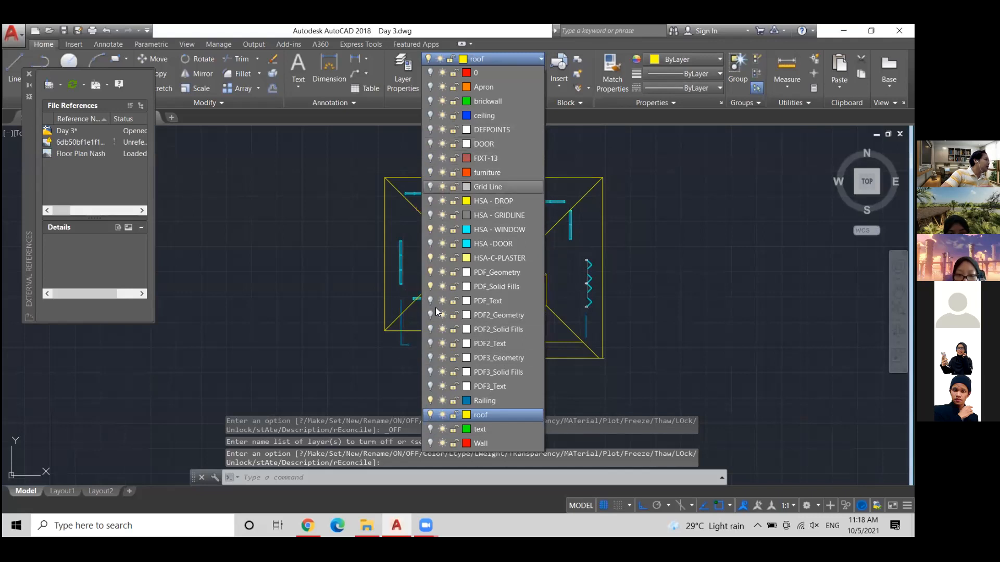
click(429, 400)
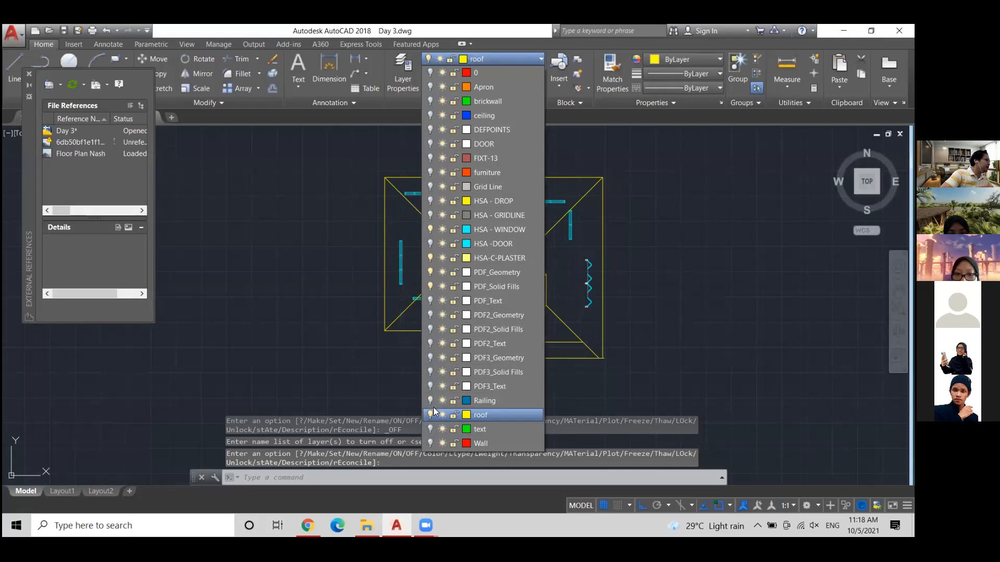
click(429, 230)
click(429, 243)
click(430, 273)
click(428, 287)
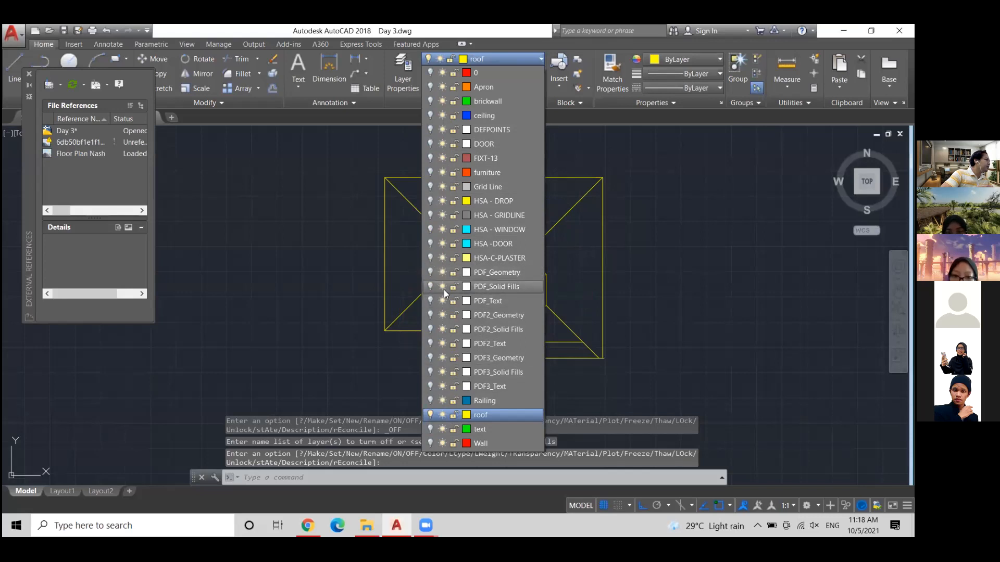
click(655, 355)
Delete the stray horizontal line inside the porch roof's front triangle.
scroll(607, 331, down, 2)
scroll(585, 350, up, 4)
scroll(574, 333, up, 2)
click(550, 298)
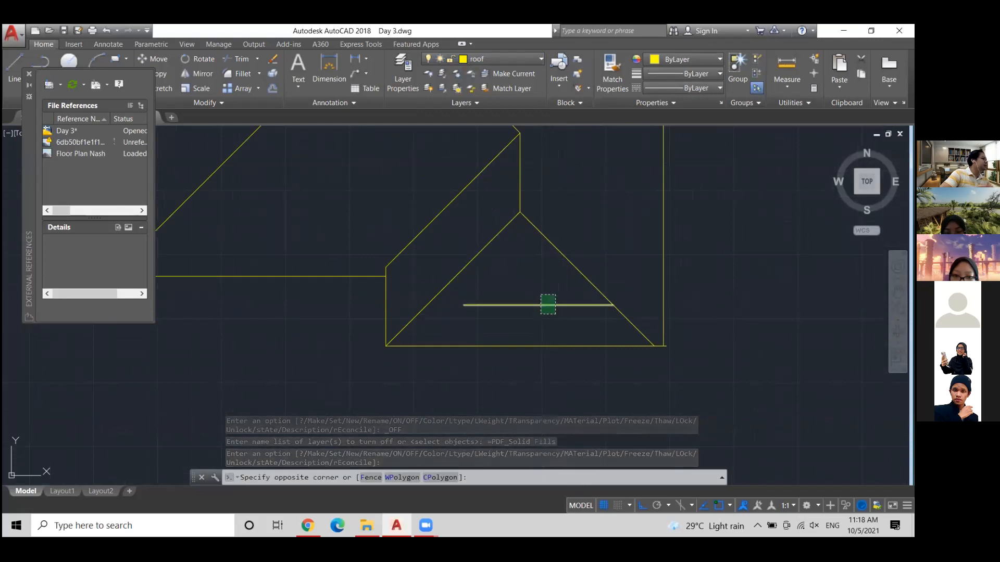
click(542, 311)
key(Delete)
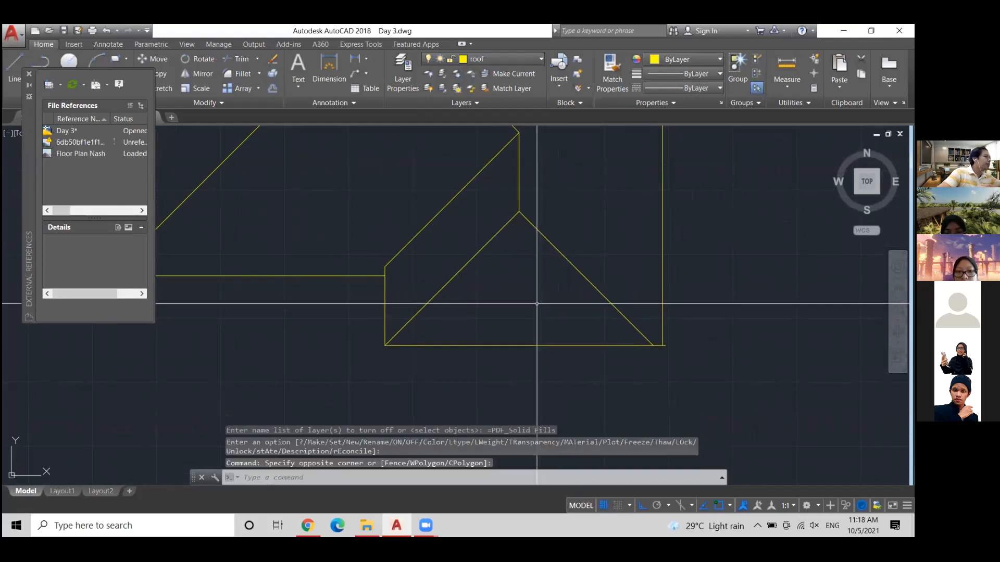
Examine the isolated roof plan's eaves, ridge and hips, from the porch roof to the rear bedroom roof.
scroll(537, 302, down, 3)
scroll(531, 300, down, 2)
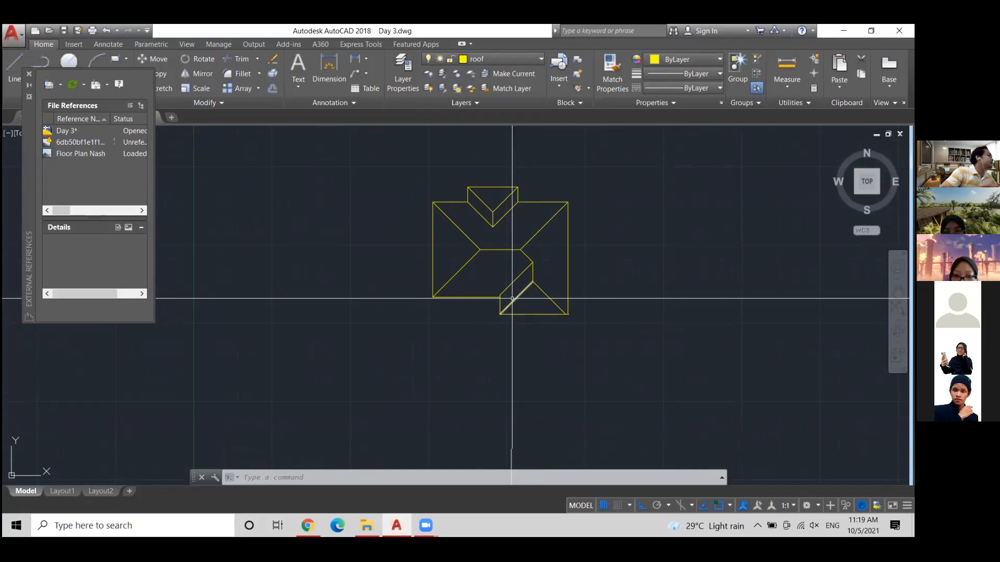
scroll(514, 269, up, 4)
middle_drag(511, 280, 489, 353)
middle_drag(447, 320, 509, 299)
scroll(437, 241, up, 3)
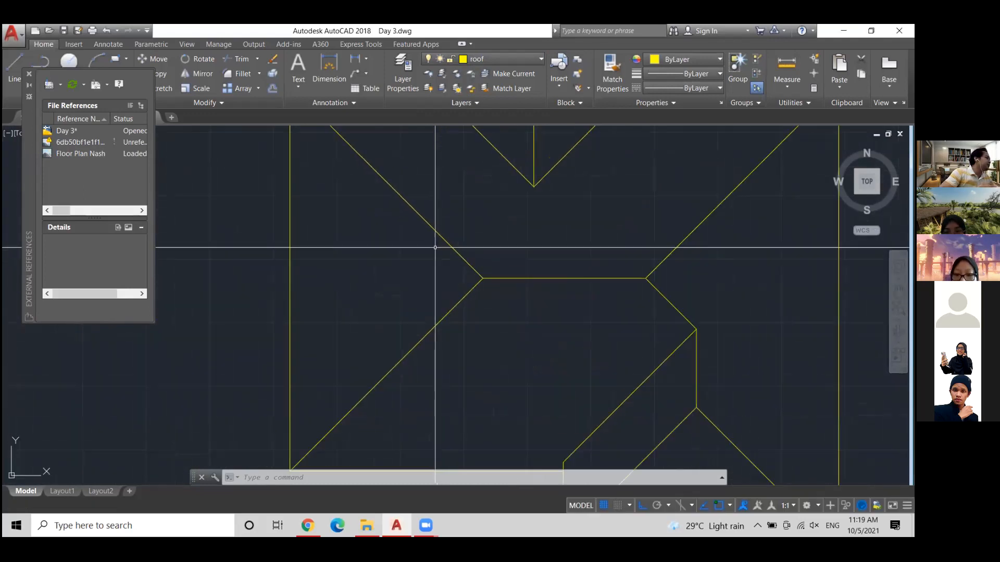
scroll(441, 241, down, 3)
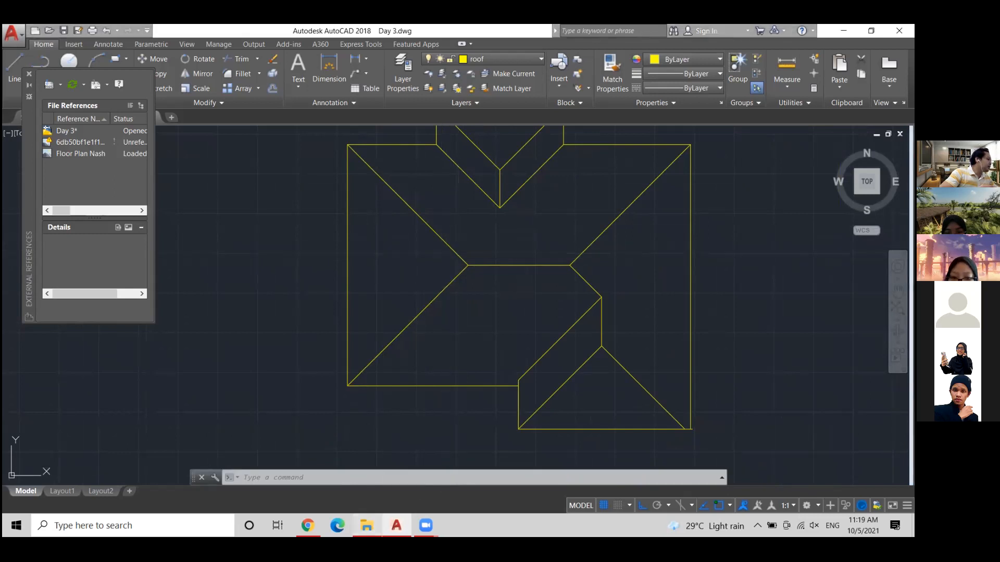
Save a copy of the roof drawing as Day 4.dwg in the CAD 1 Nash folder.
click(367, 526)
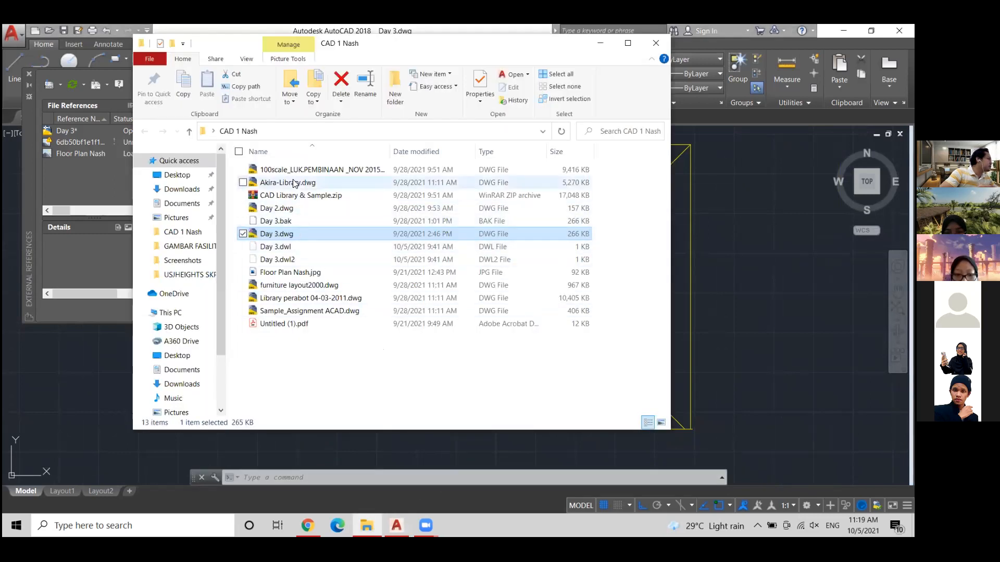
click(736, 327)
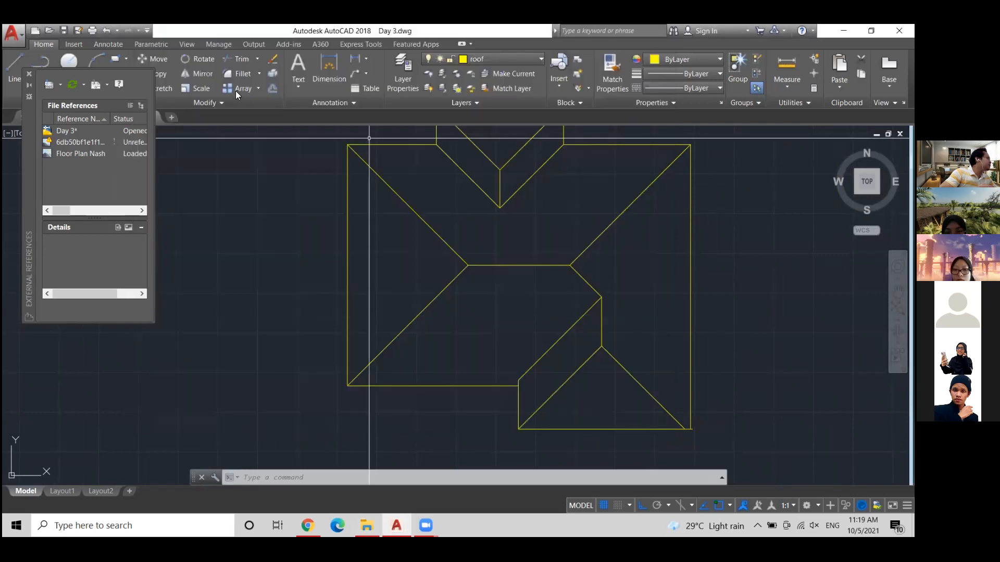
click(20, 38)
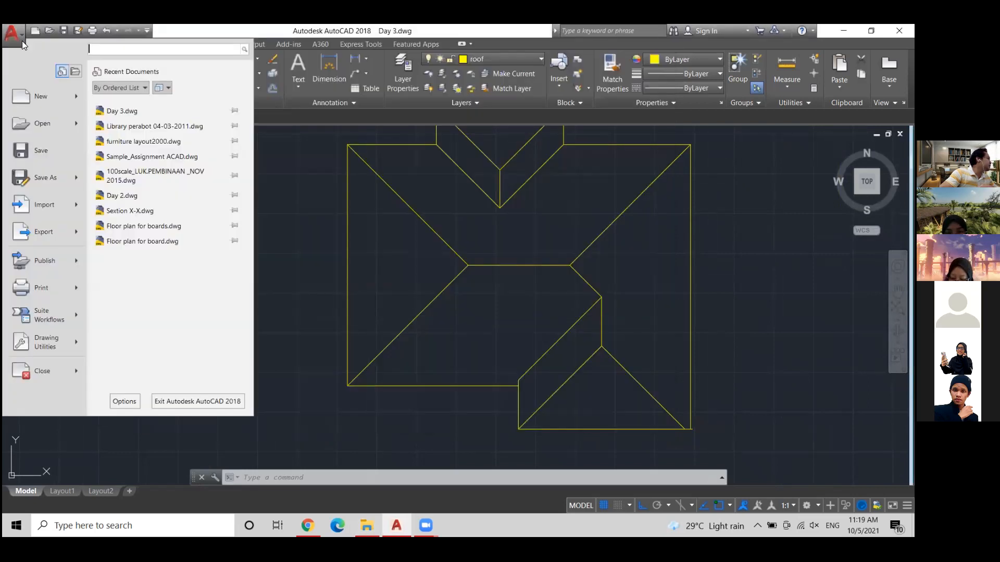
mouse_move(77, 186)
click(143, 112)
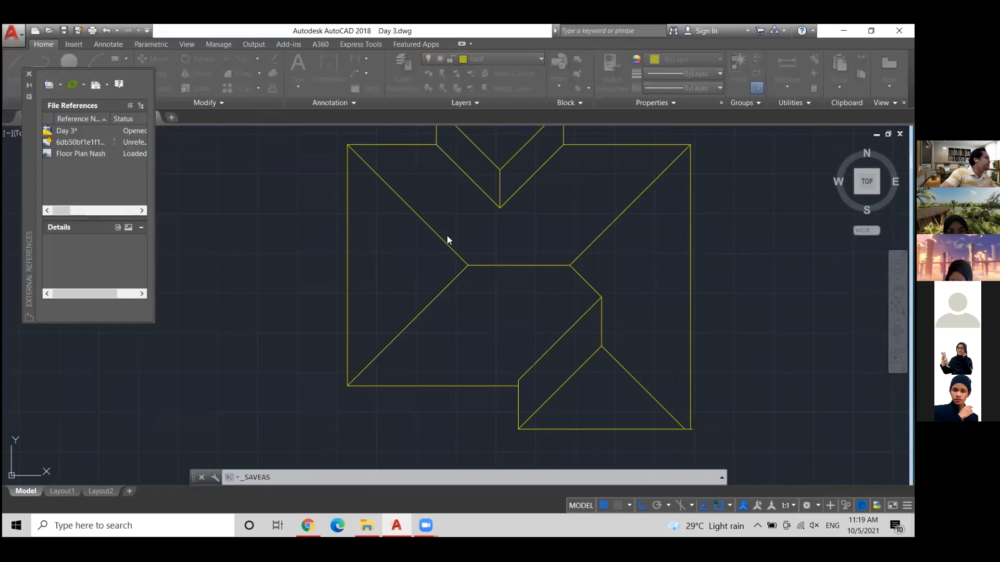
key(Home)
key(Right)
key(Right)
key(Right)
key(Right)
key(Right)
key(BackSpace)
text(4)
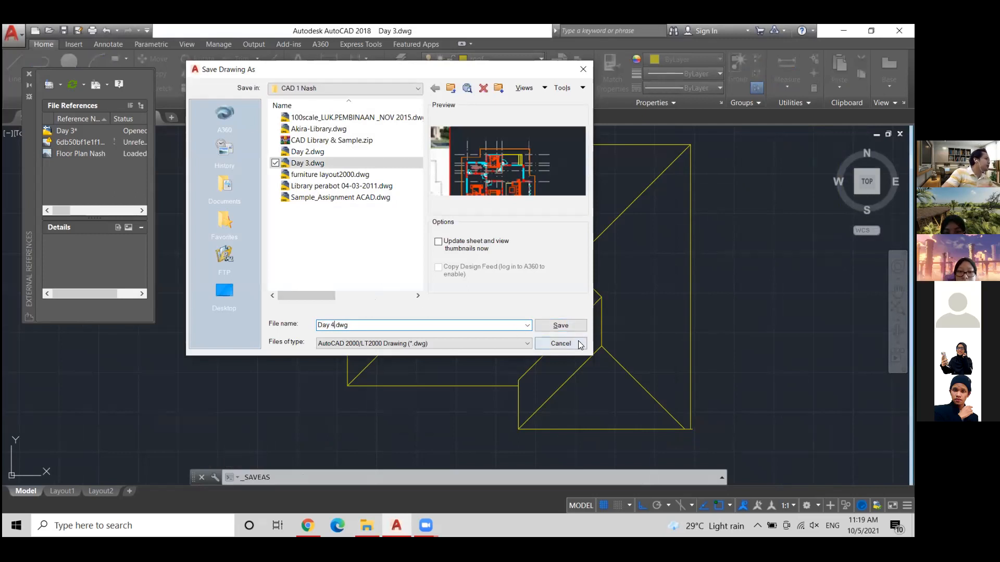
click(566, 327)
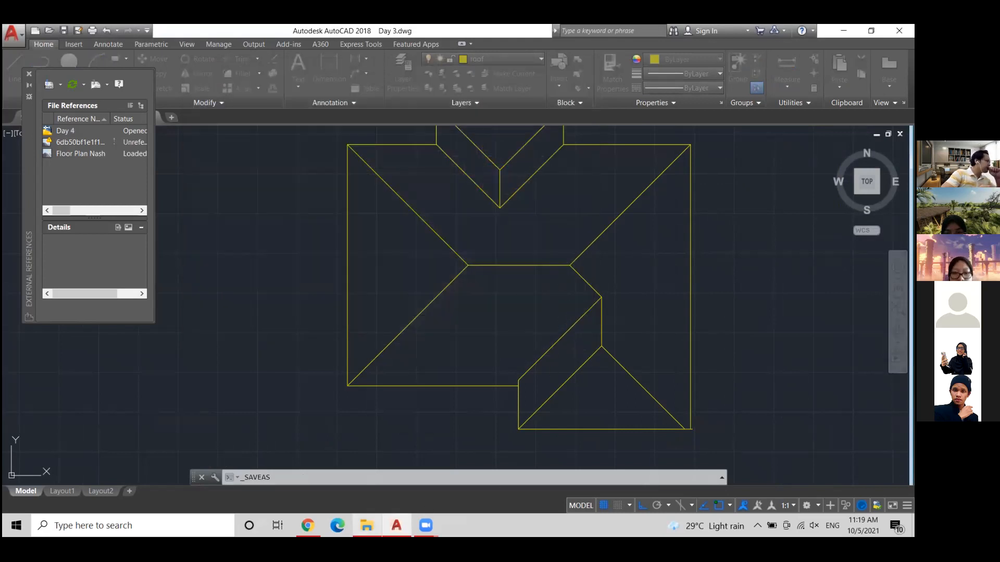
Open Sample_Assignment ACAD.dwg from the CAD 1 Nash folder despite its foreign origin, choosing the External References palette for the unresolved references.
click(367, 525)
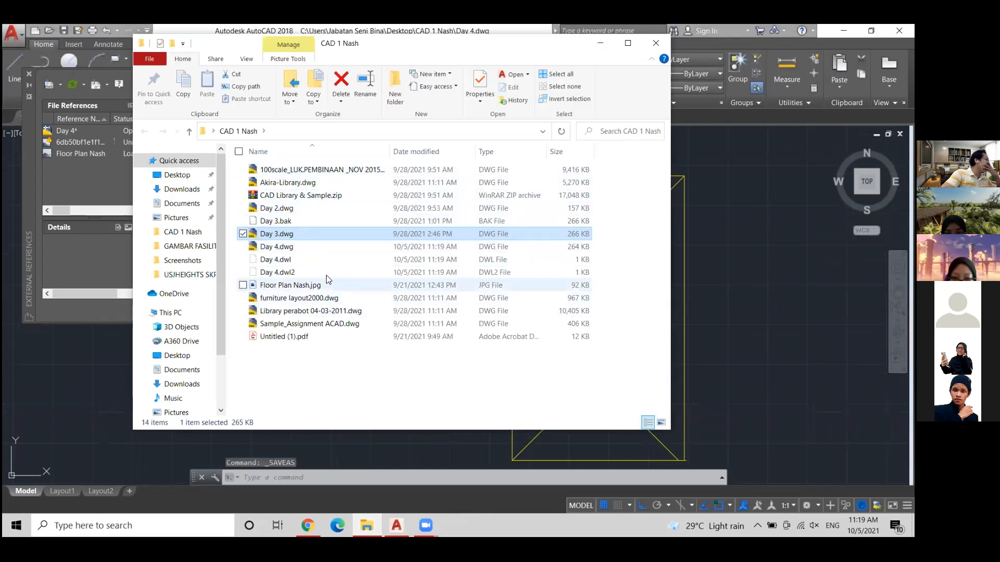
double_click(334, 324)
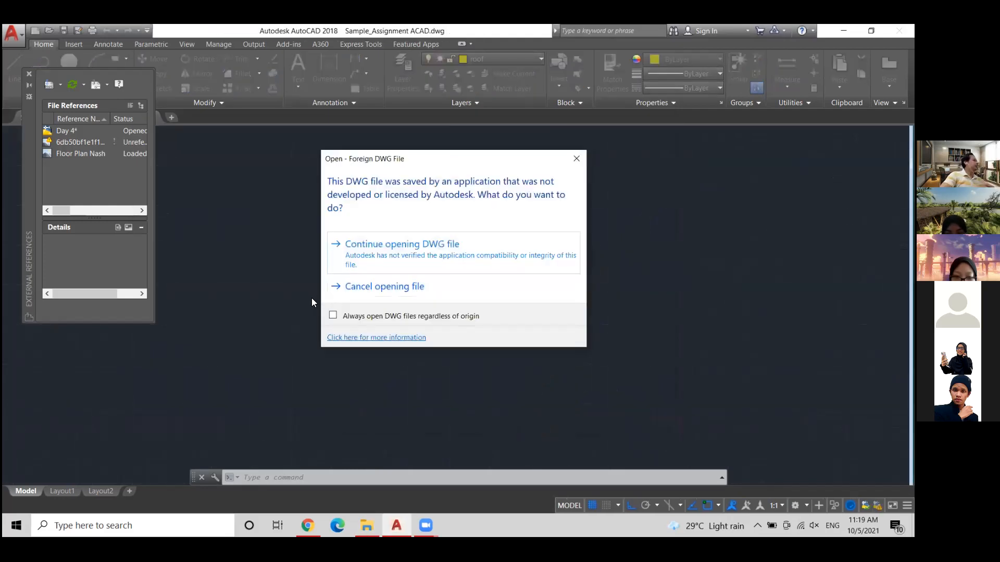
click(377, 248)
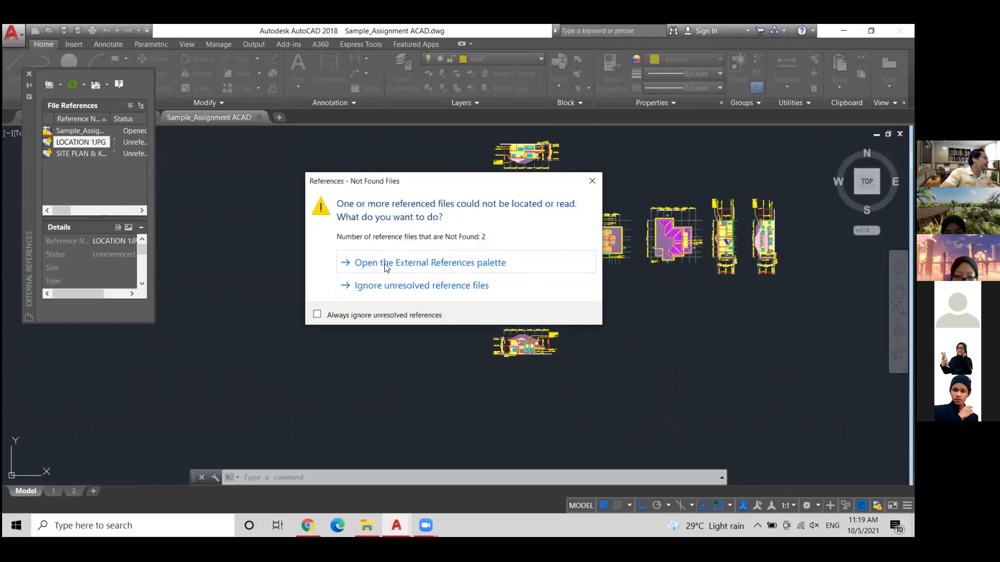
click(384, 264)
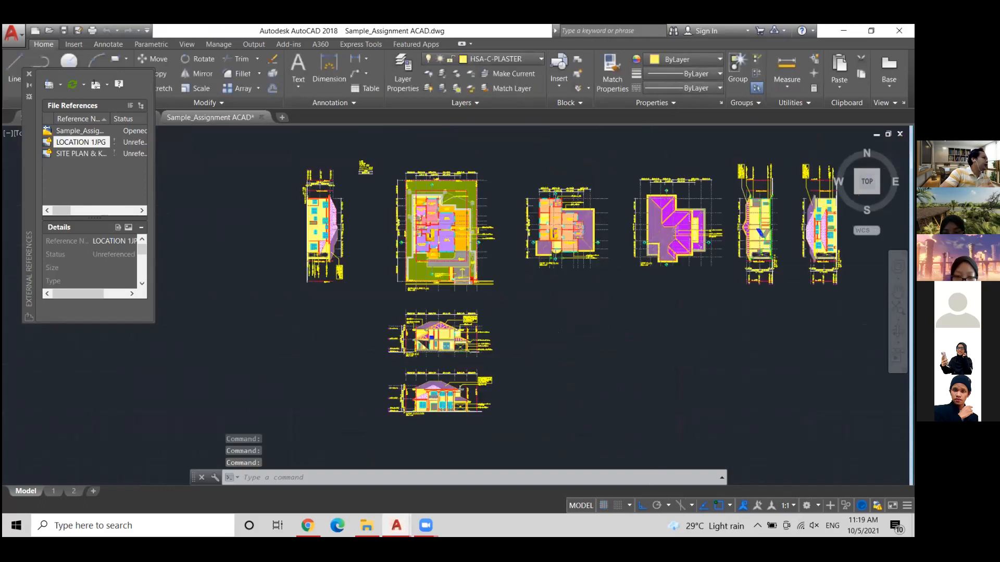
Examine how the sample's roof plan draws its ridges, hips and valleys as parallel lines, including where they meet.
scroll(677, 220, up, 10)
scroll(679, 218, down, 3)
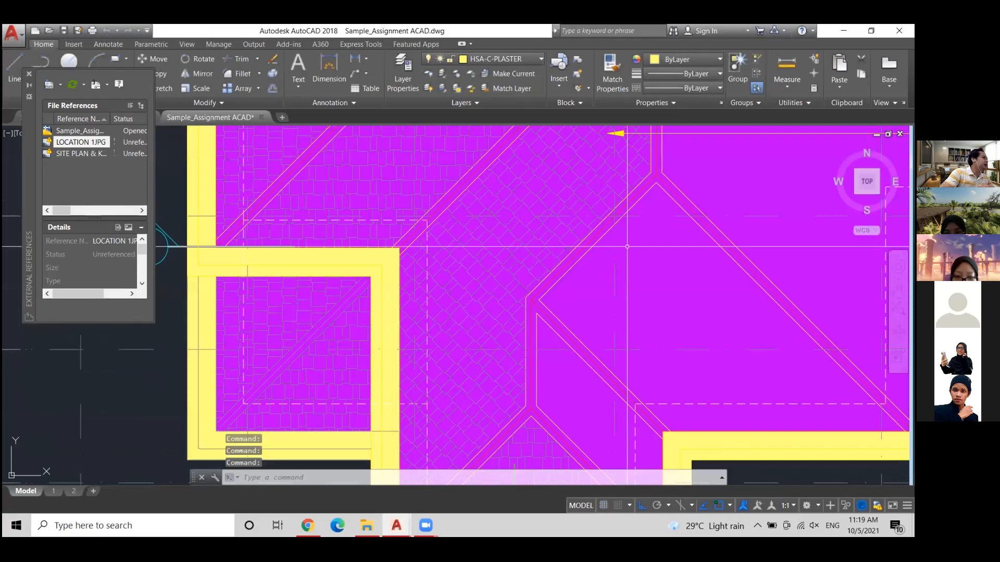
scroll(638, 252, up, 3)
scroll(573, 203, up, 5)
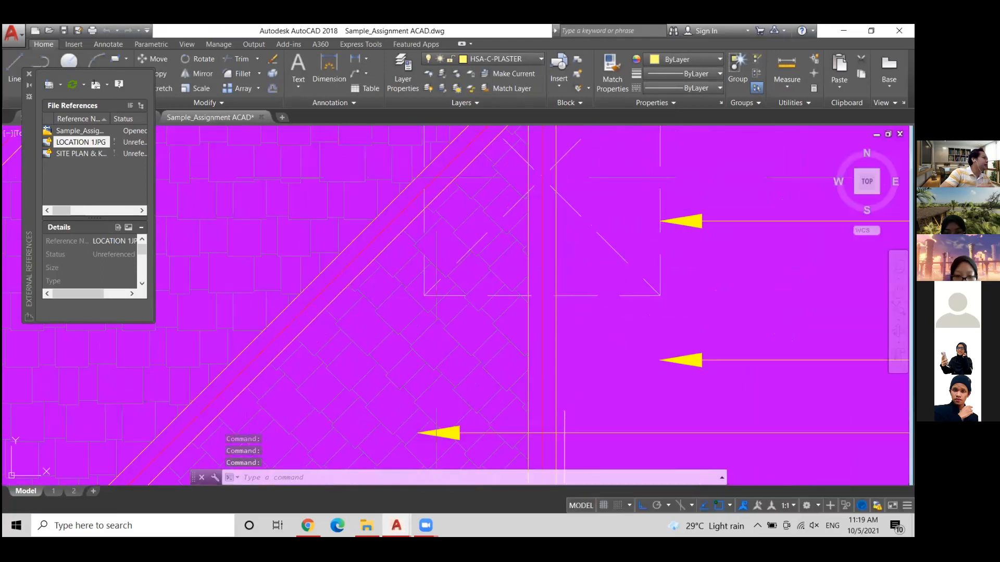
click(565, 292)
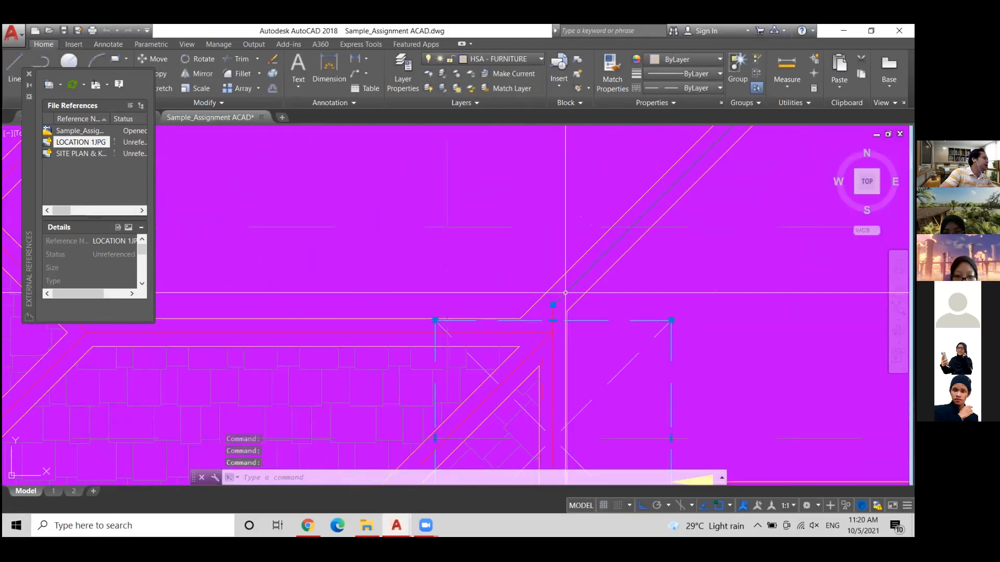
scroll(605, 317, down, 5)
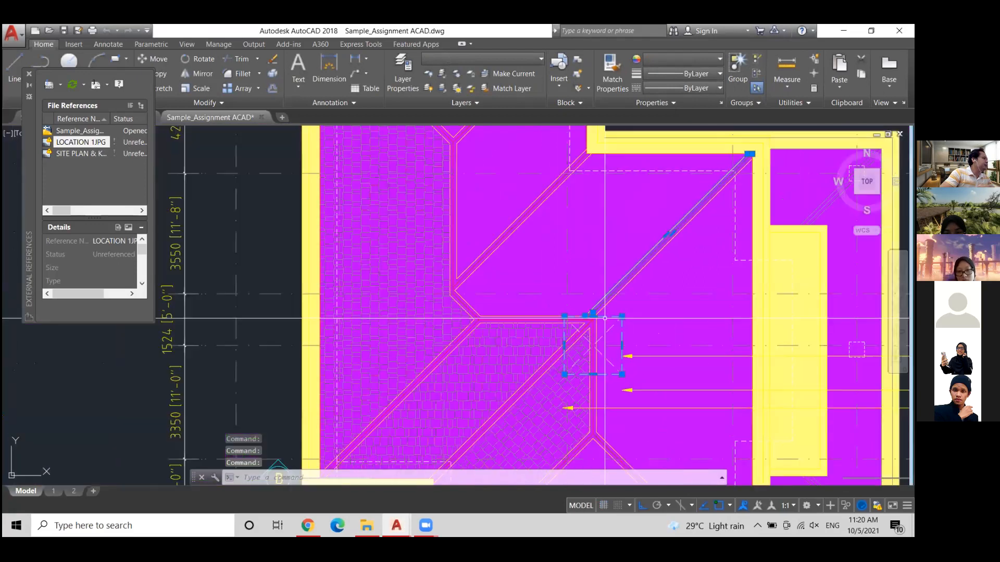
scroll(601, 348, down, 2)
key(Escape)
scroll(487, 283, up, 4)
scroll(513, 274, down, 2)
scroll(570, 257, down, 2)
mouse_move(589, 255)
middle_down()
mouse_move(606, 251)
mouse_move(516, 302)
mouse_move(578, 245)
mouse_move(591, 202)
middle_up()
scroll(544, 193, up, 6)
scroll(534, 208, down, 8)
Try offsetting the southwest hip line by 50 in Day 4.dwg, and erase the trial copy.
mouse_move(396, 526)
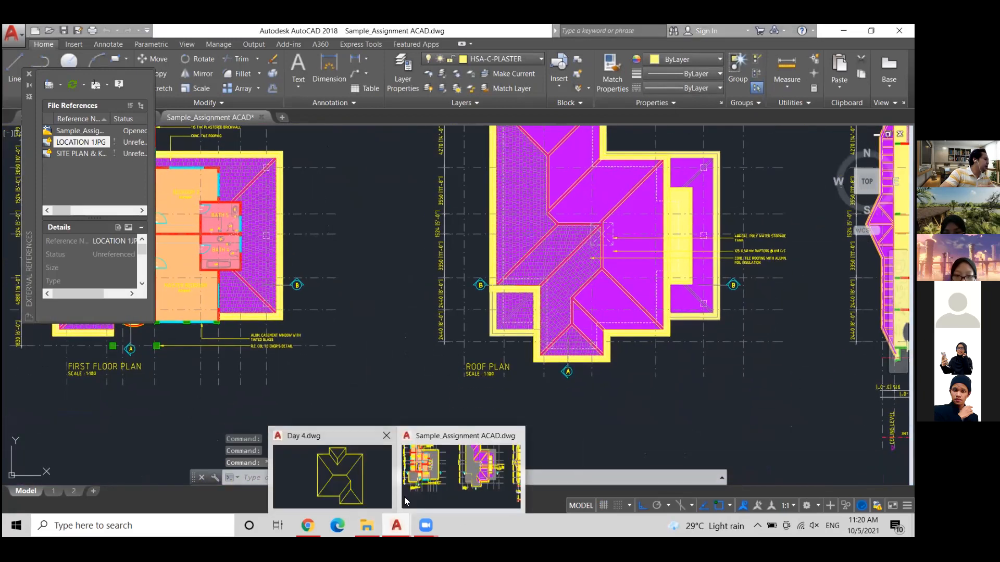
click(349, 483)
scroll(424, 346, up, 5)
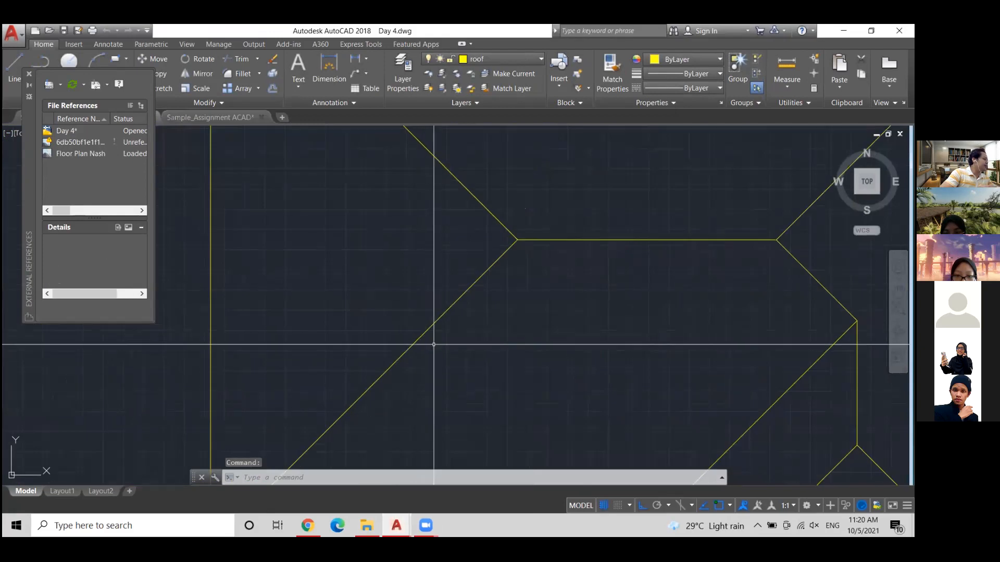
key(Return)
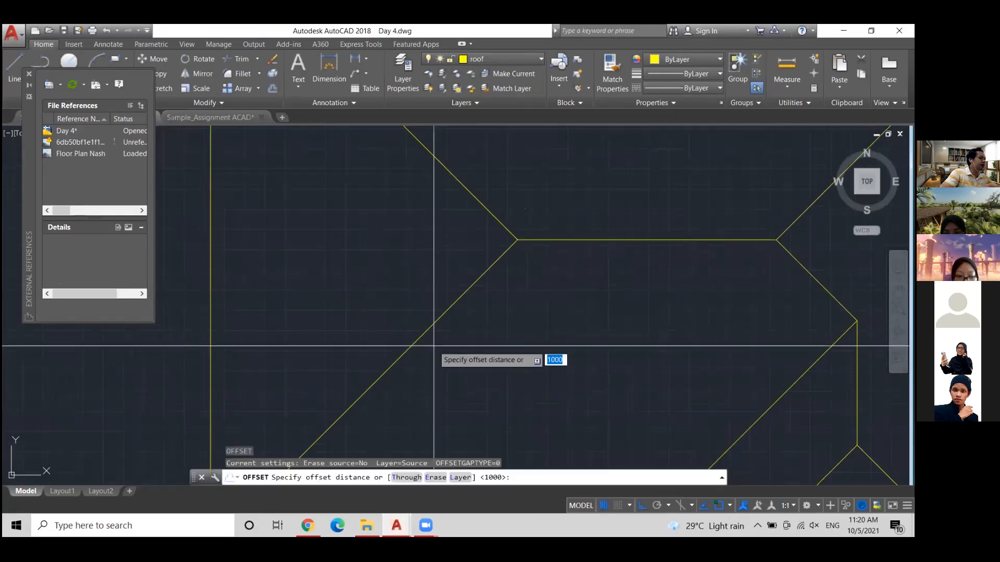
text(50)
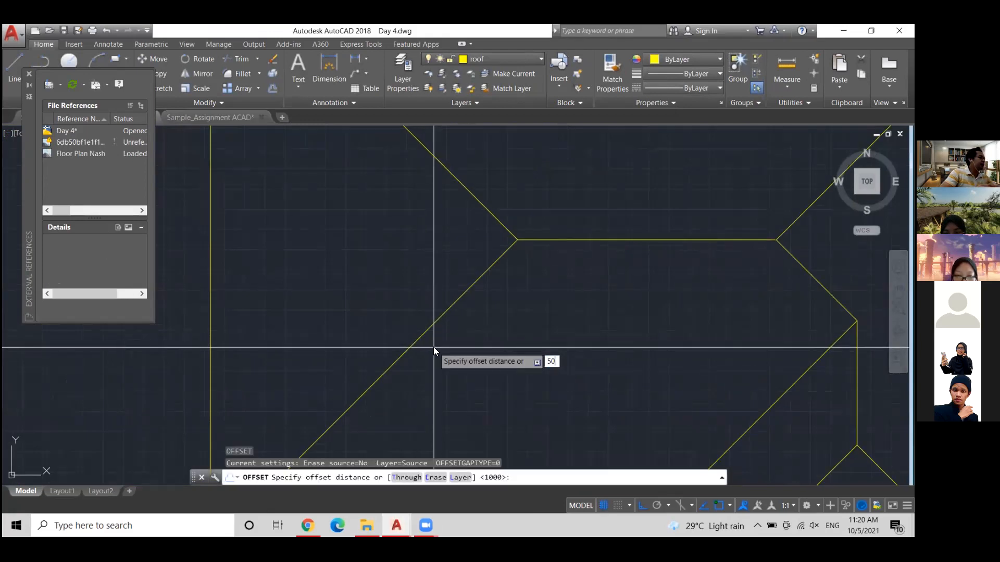
key(Return)
click(418, 337)
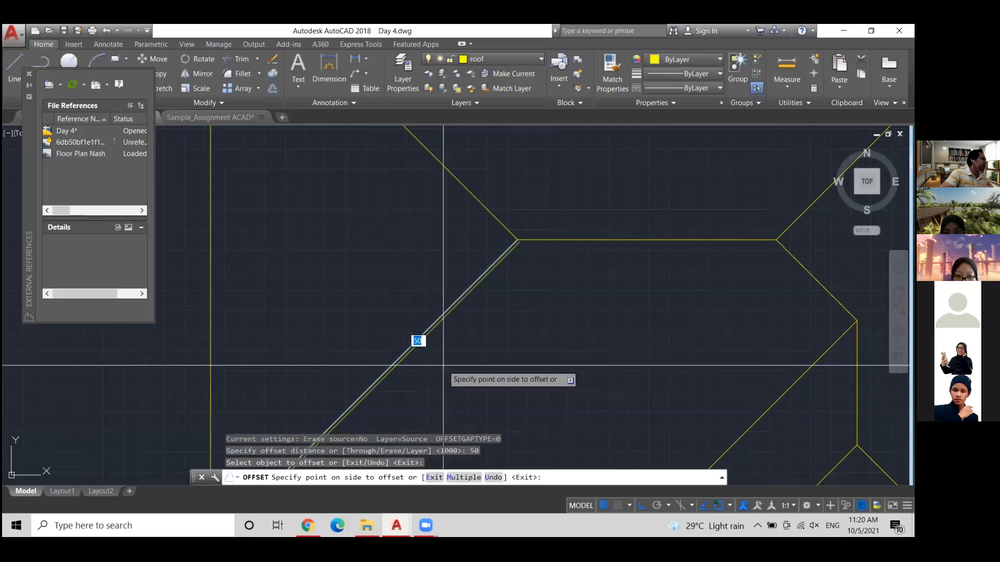
click(443, 365)
key(Escape)
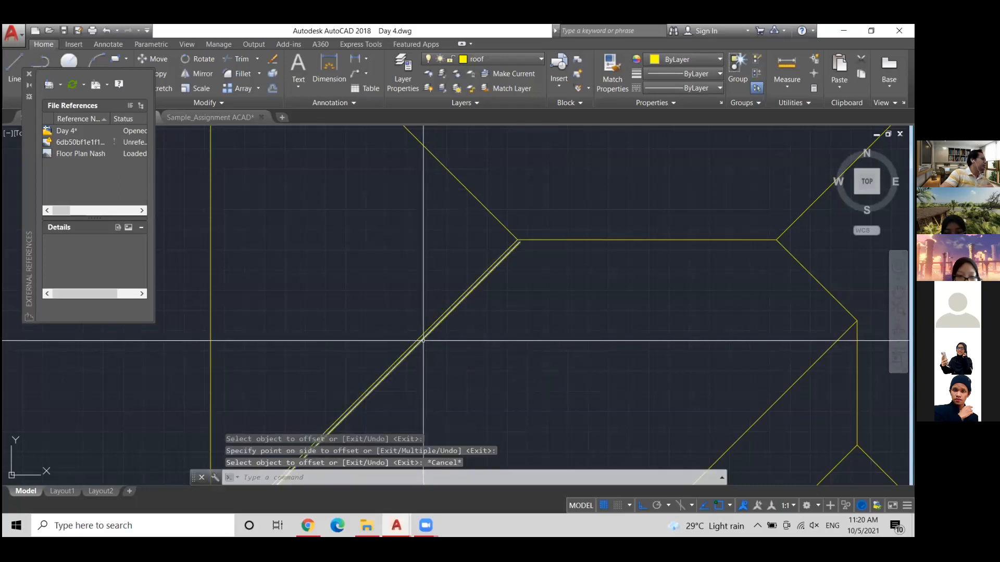
click(423, 342)
middle_drag(438, 361, 440, 363)
key(Delete)
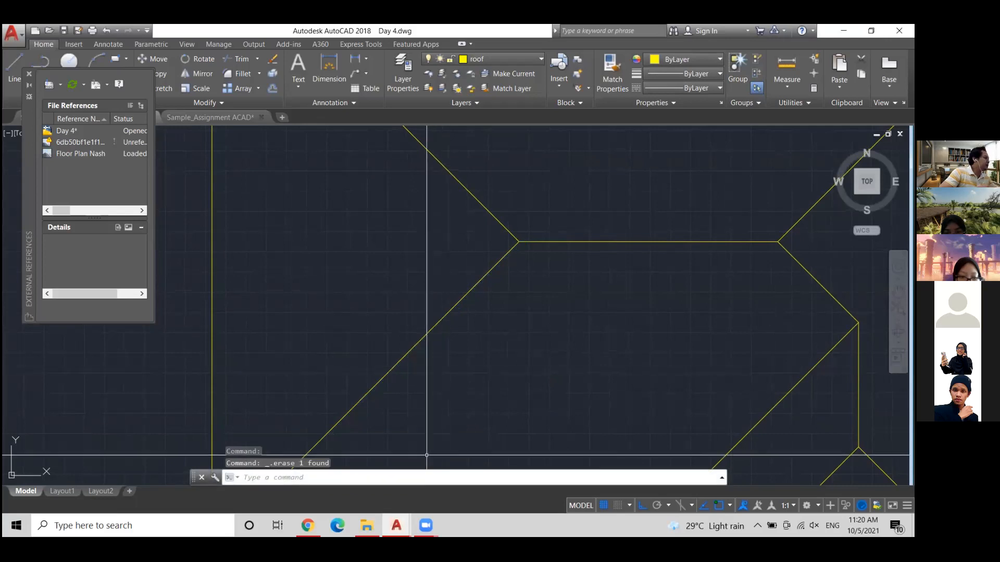
Measure the spacing between the parallel hip lines on the roof plan in Sample_Assignment ACAD.dwg.
mouse_move(397, 526)
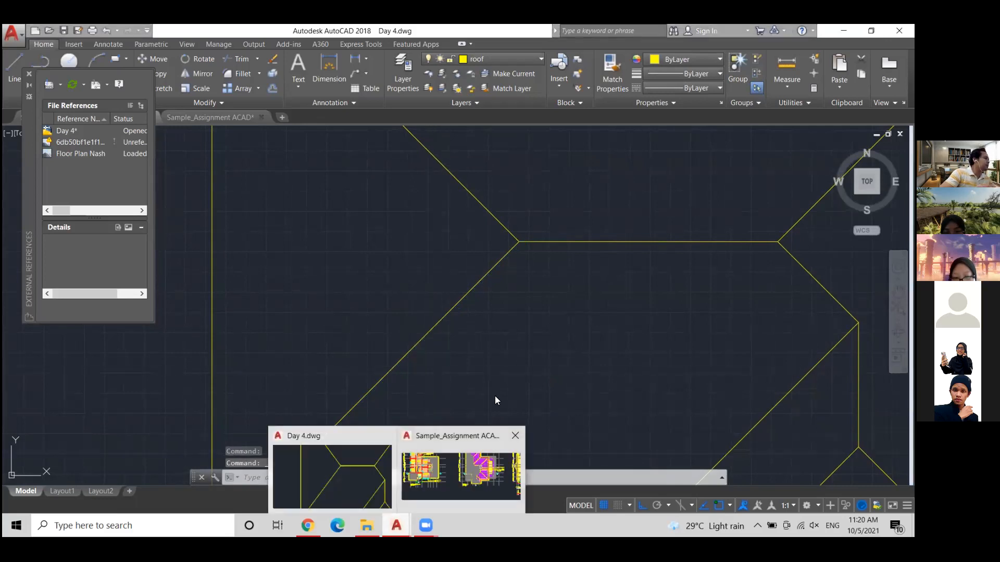
click(461, 471)
scroll(599, 302, up, 4)
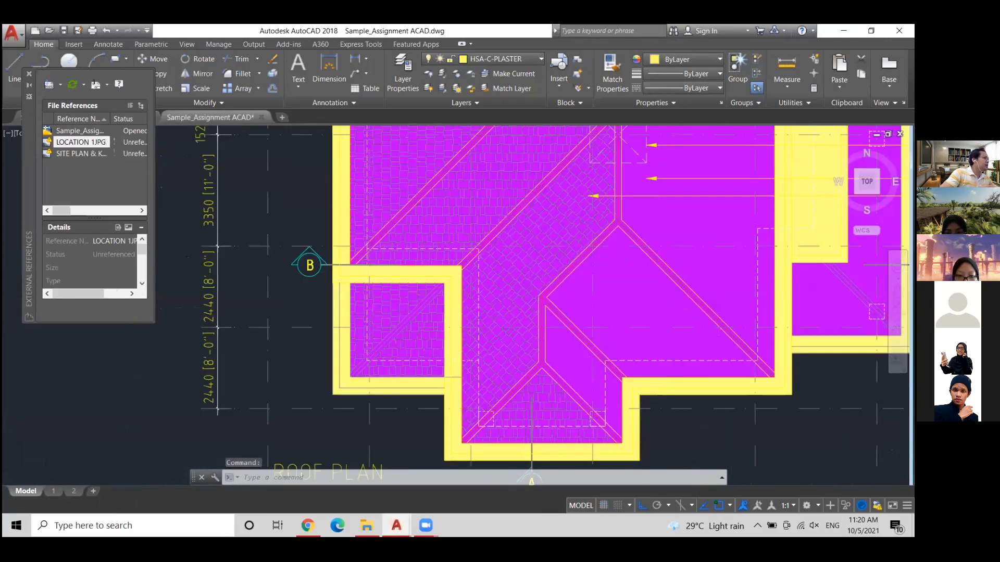
scroll(633, 311, up, 6)
scroll(633, 311, up, 2)
text(dist)
key(Return)
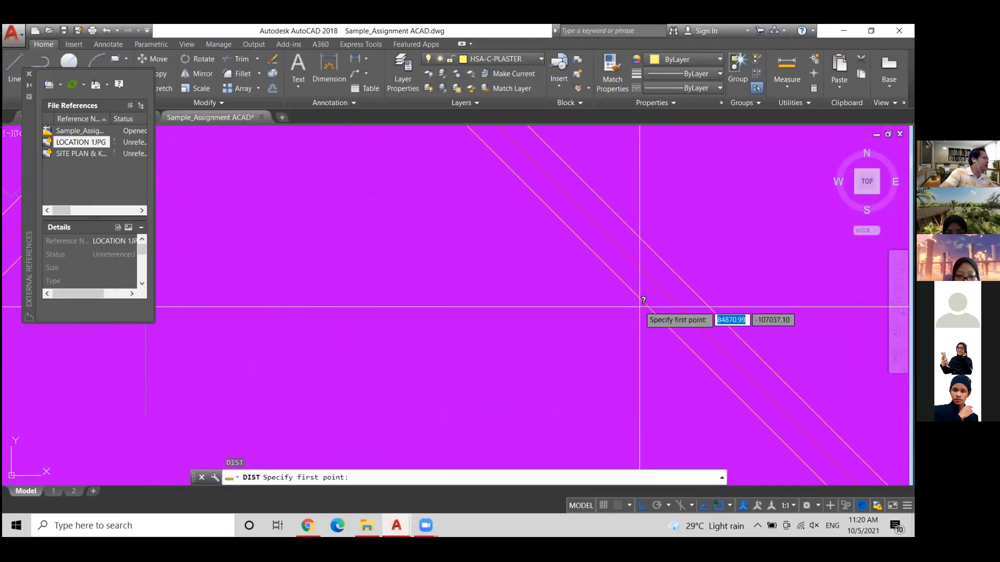
click(643, 300)
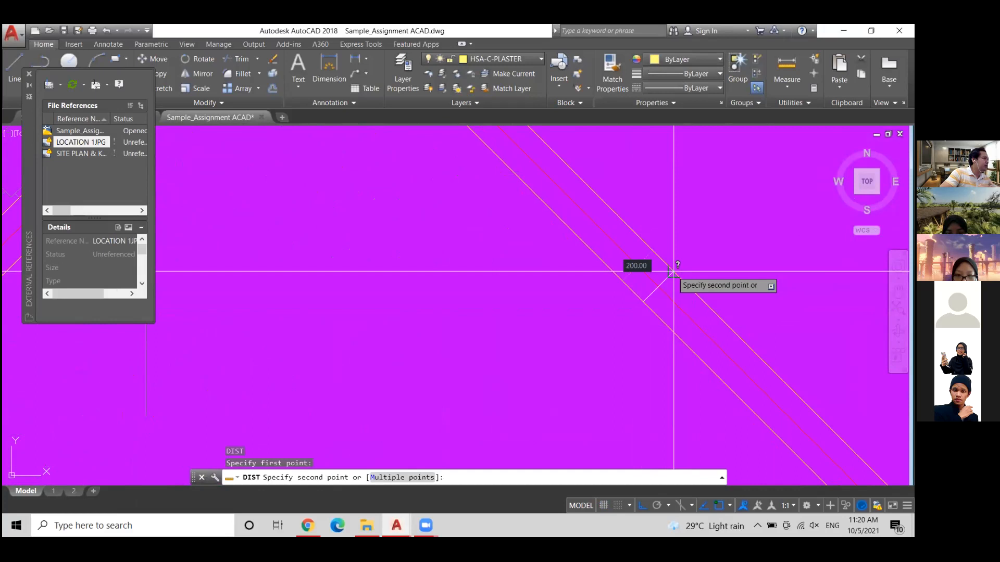
scroll(656, 302, down, 5)
key(Escape)
Return to Day 4.dwg and offset the main roof's southwest hip line by 100 to both sides.
mouse_move(396, 525)
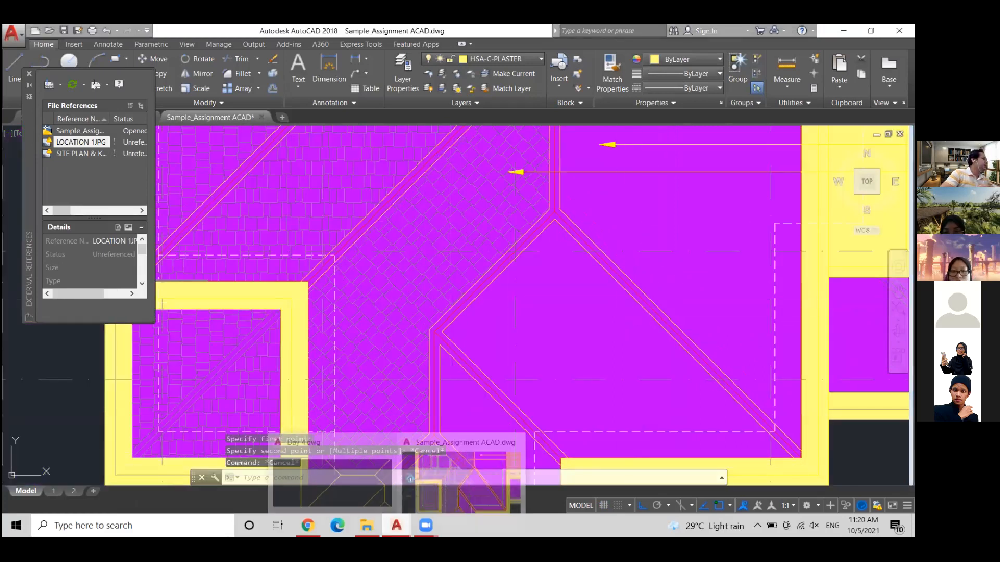
click(369, 469)
scroll(518, 323, down, 3)
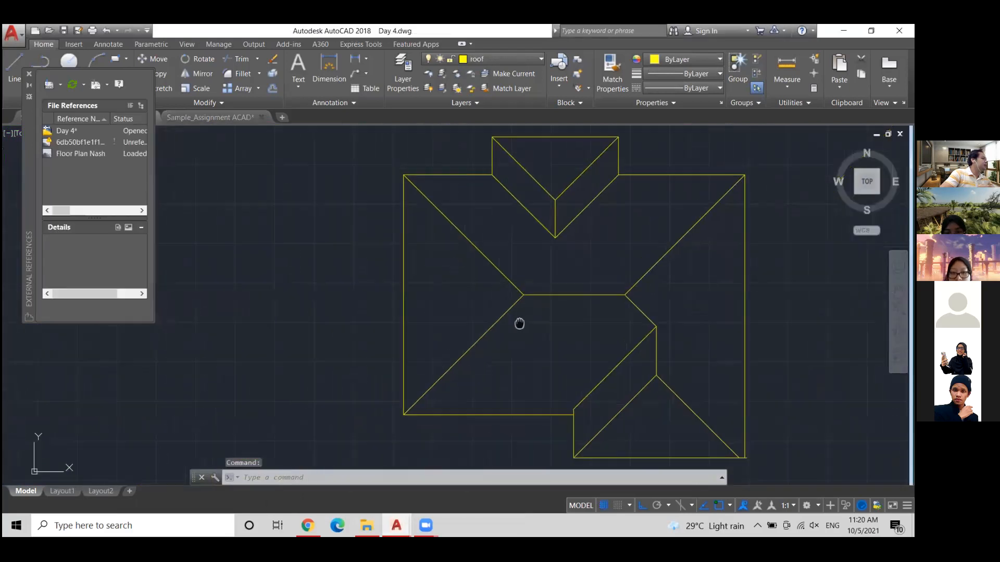
key(Return)
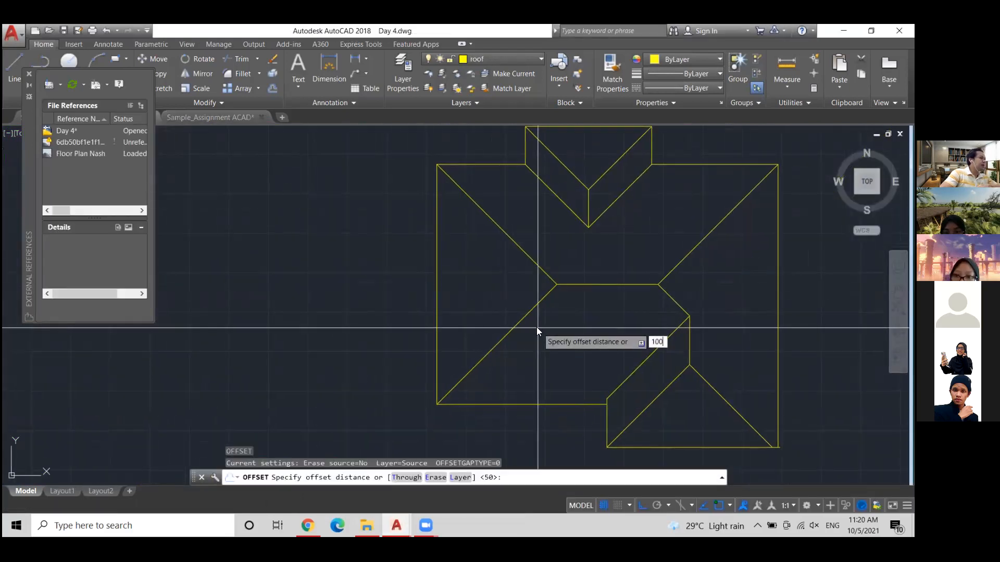
key(Return)
click(519, 322)
click(542, 328)
scroll(542, 325, up, 3)
click(531, 298)
click(525, 292)
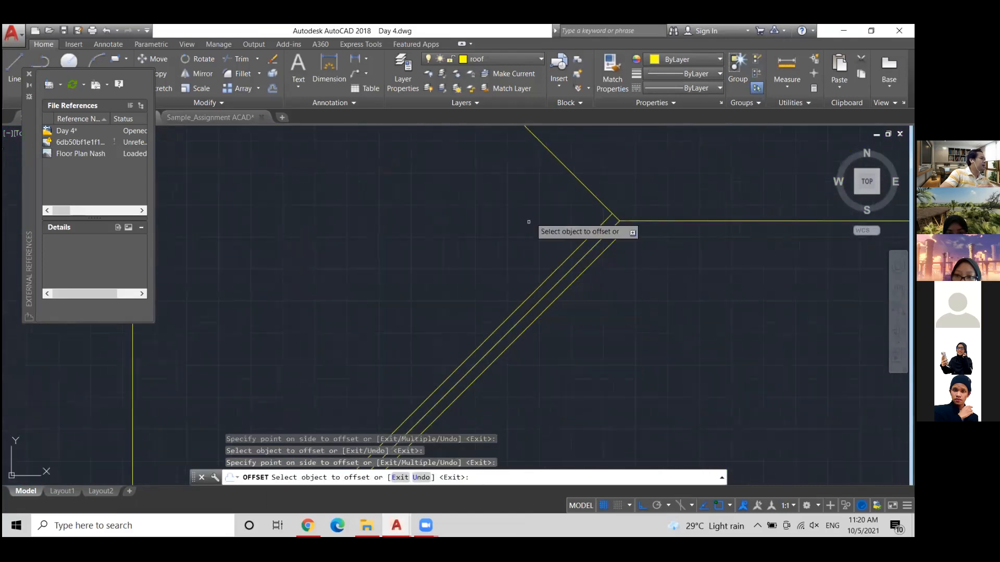
Offset the main roof's northwest hip line by 100 to both sides.
click(565, 168)
click(554, 165)
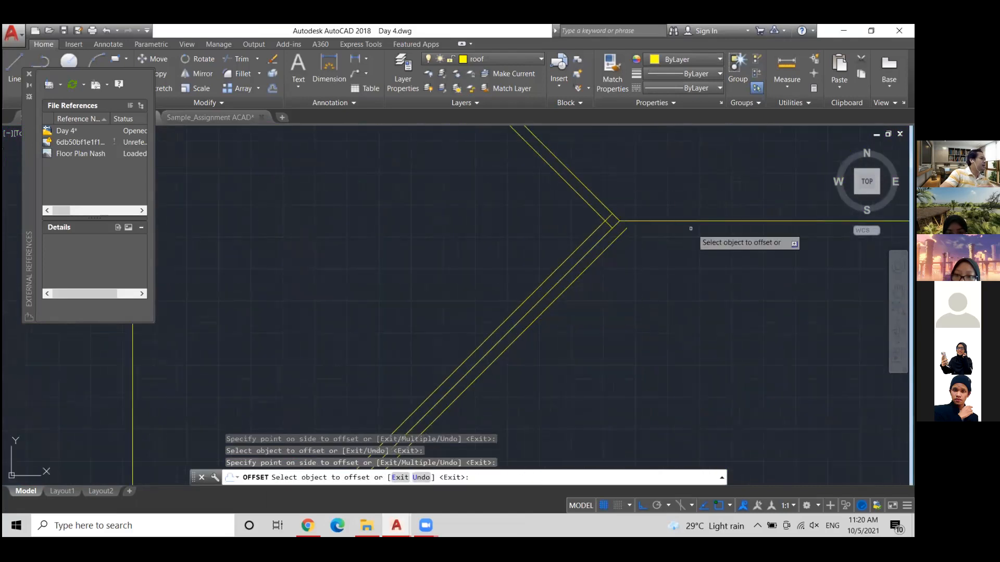
click(592, 195)
click(662, 210)
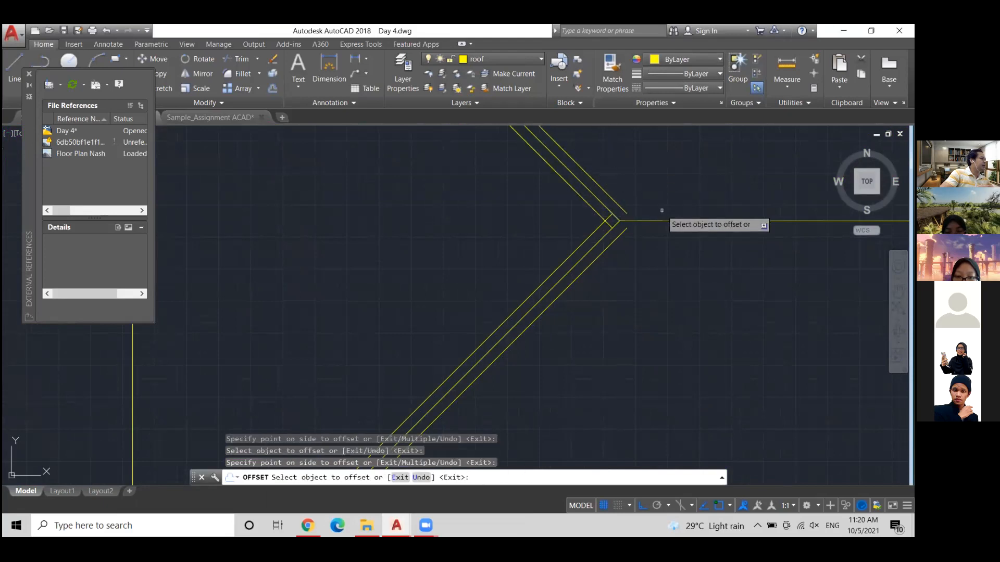
Offset the central horizontal ridge, the short diagonal at its east end and the adjoining long valley line by 100 to both sides.
click(668, 221)
click(676, 256)
scroll(667, 216, down, 6)
scroll(687, 254, up, 5)
click(678, 251)
click(632, 302)
click(646, 316)
click(634, 254)
click(651, 227)
click(668, 197)
click(670, 286)
click(689, 330)
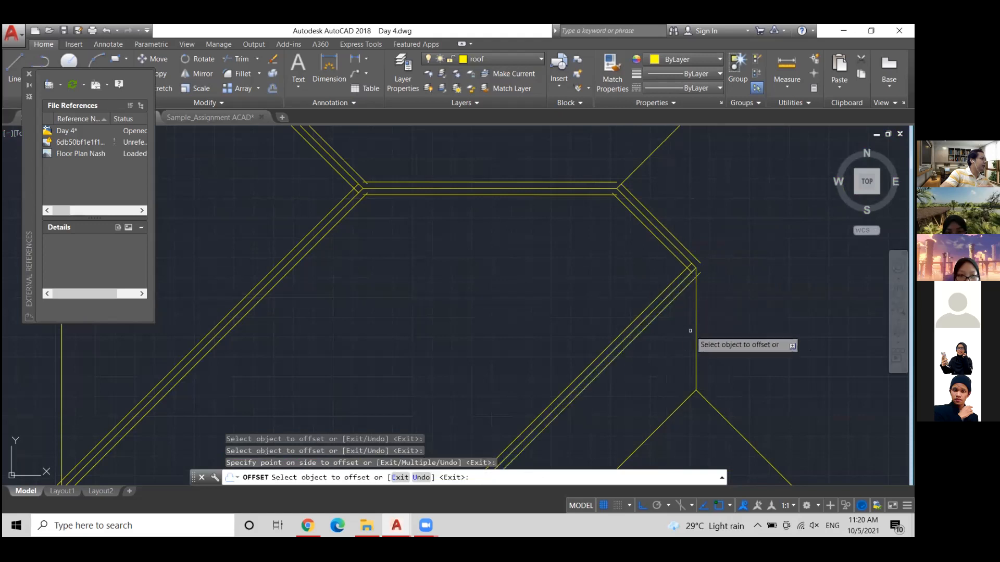
Offset the southeast wing's short vertical ridge and the wing's southwest hip line by 100 to both sides.
click(696, 327)
click(701, 334)
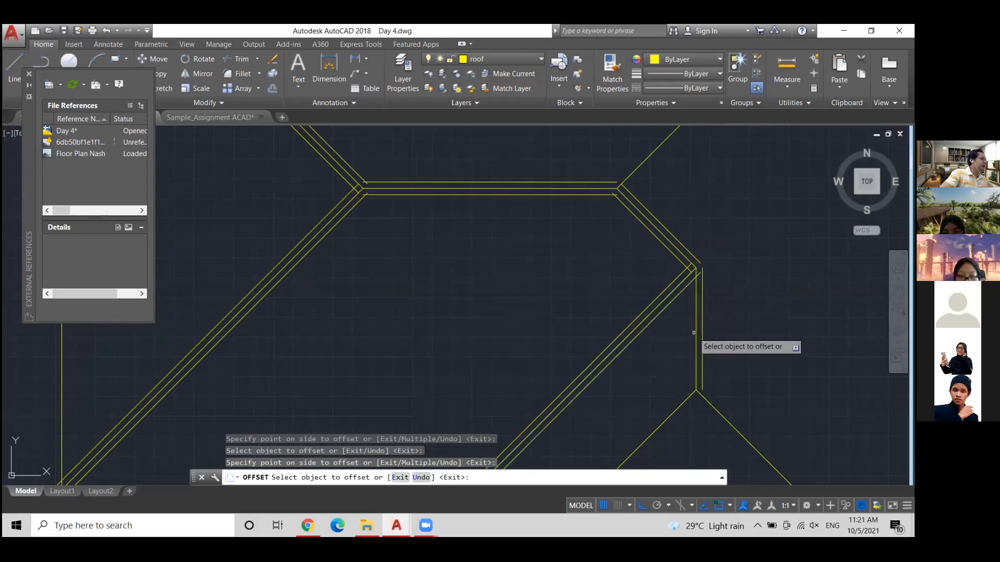
scroll(681, 375, down, 2)
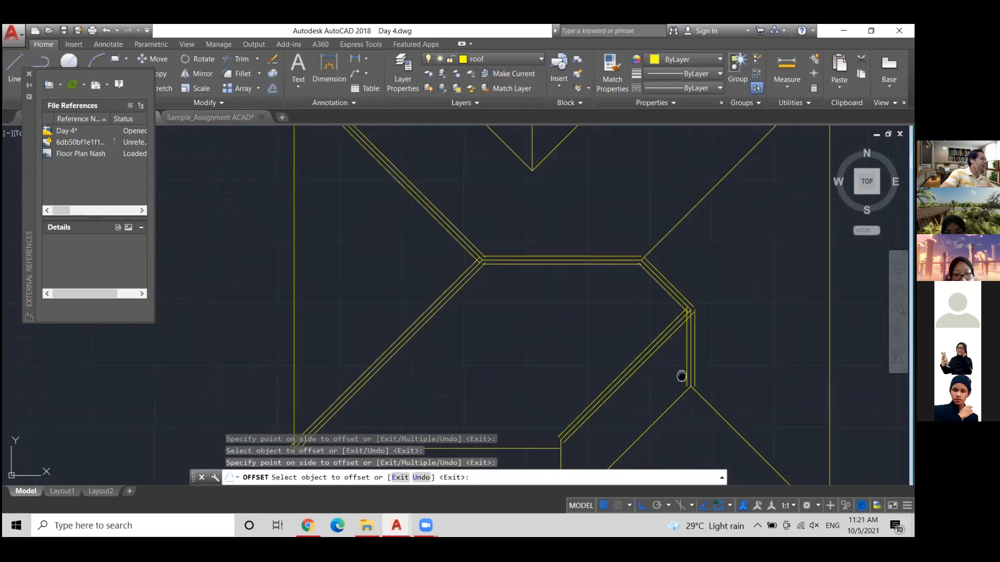
click(657, 357)
click(680, 379)
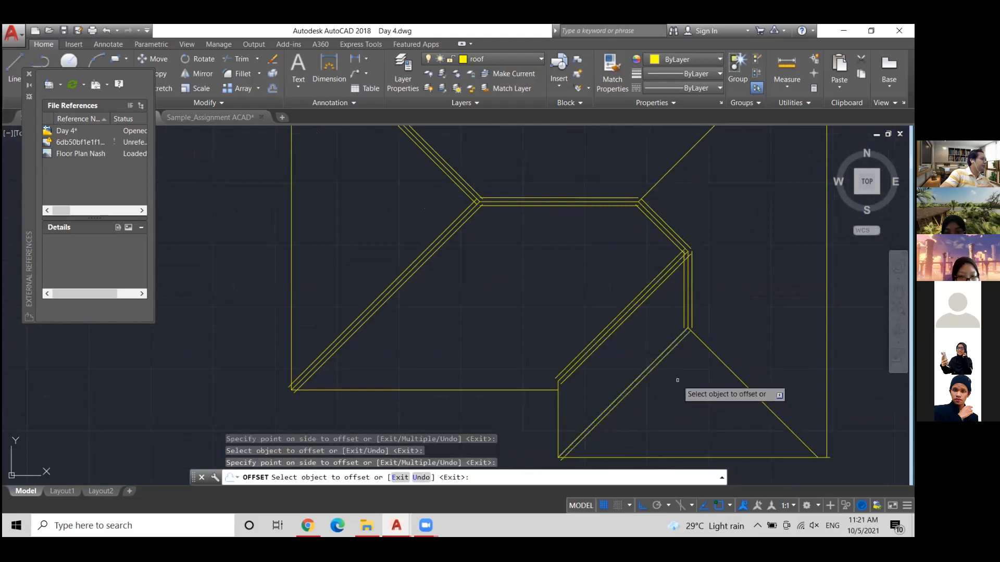
scroll(661, 354, up, 3)
click(669, 359)
click(625, 331)
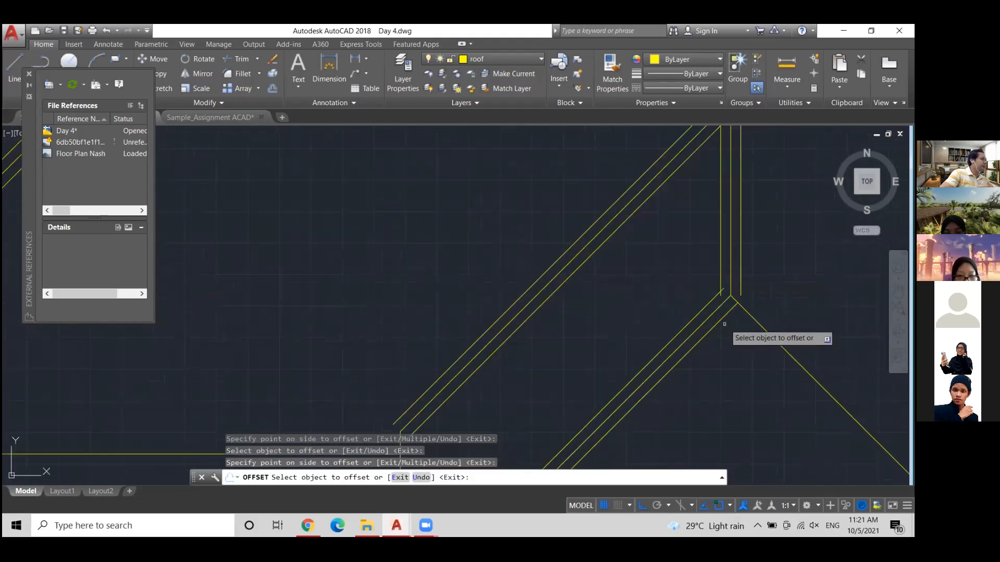
Offset the southeast wing's southeast hip line by 100 to both sides.
click(759, 326)
click(749, 339)
click(761, 326)
click(750, 310)
scroll(742, 333, down, 3)
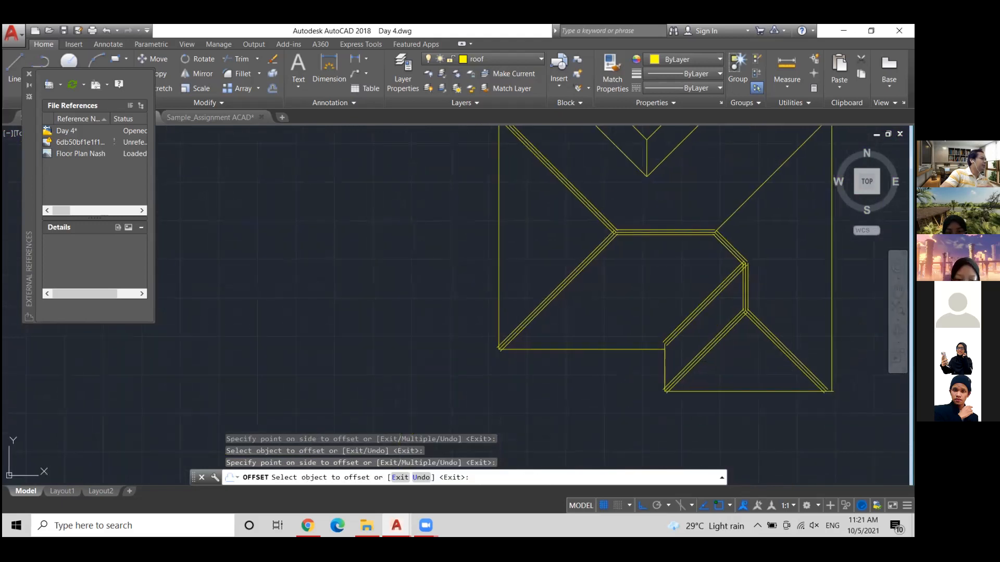
Offset the main roof's long northeast hip line by 100 to both sides.
middle_drag(772, 198, 767, 206)
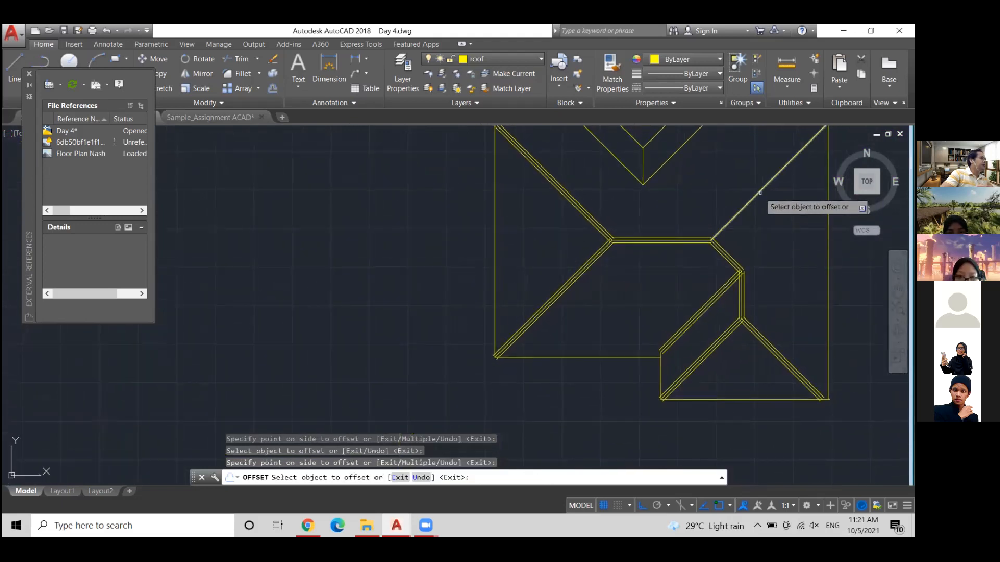
scroll(760, 184, up, 4)
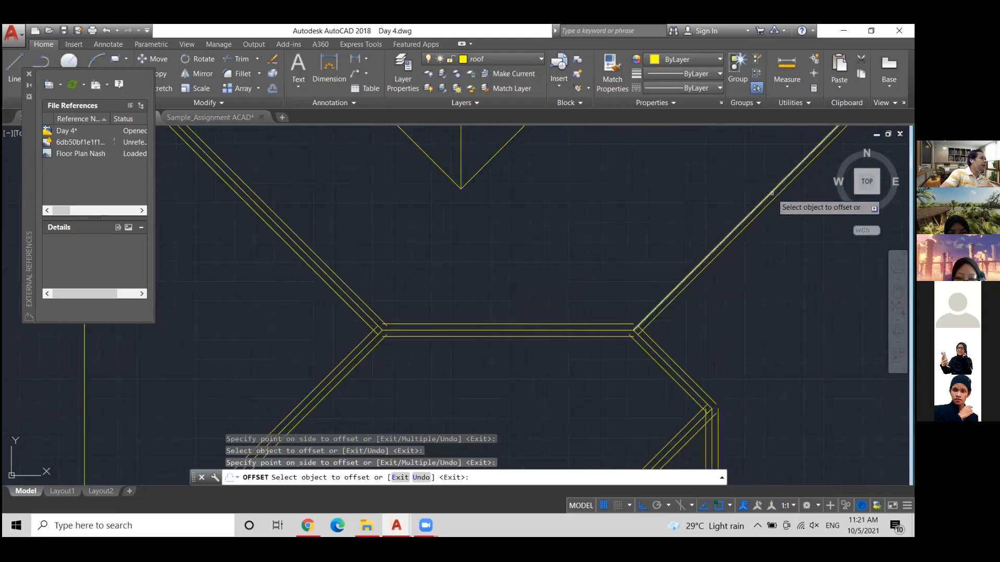
scroll(656, 231, down, 4)
Offset the two valley lines where the north projection meets the main roof by 100 to both sides.
mouse_move(656, 231)
middle_down()
mouse_move(625, 224)
mouse_move(637, 249)
middle_up()
scroll(637, 249, up, 2)
click(631, 221)
click(658, 246)
scroll(630, 221, up, 2)
click(611, 220)
click(591, 196)
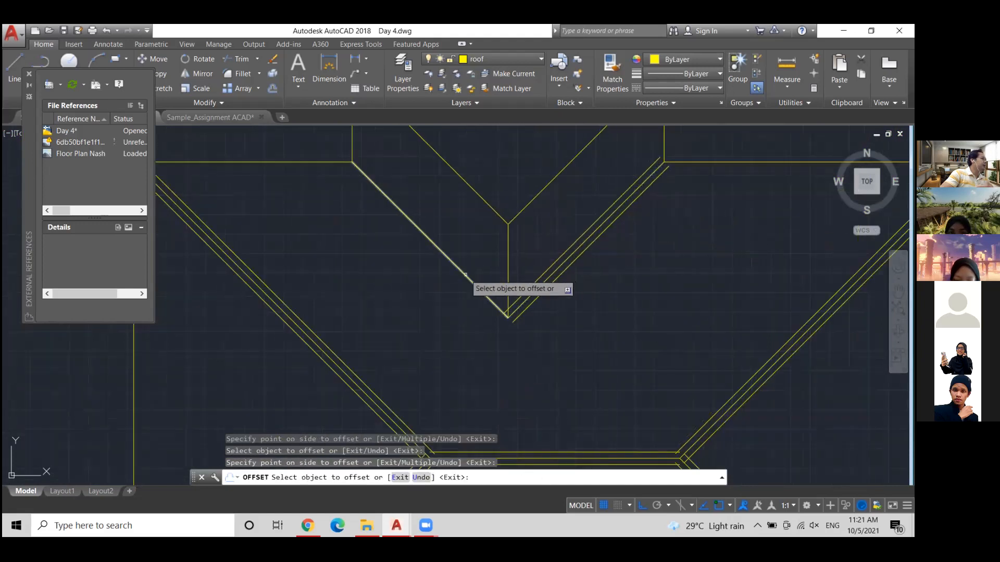
click(464, 274)
click(445, 313)
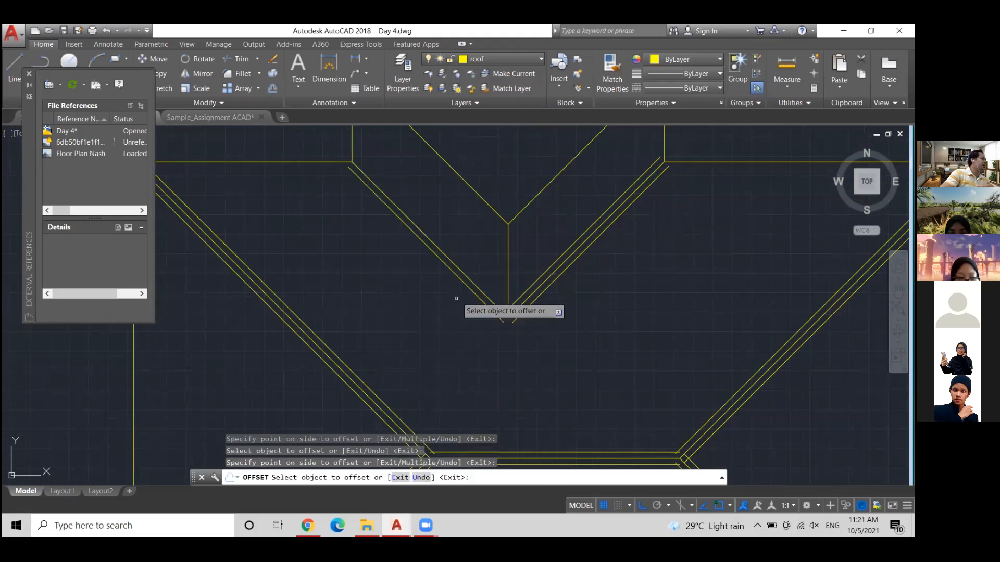
click(465, 276)
click(470, 236)
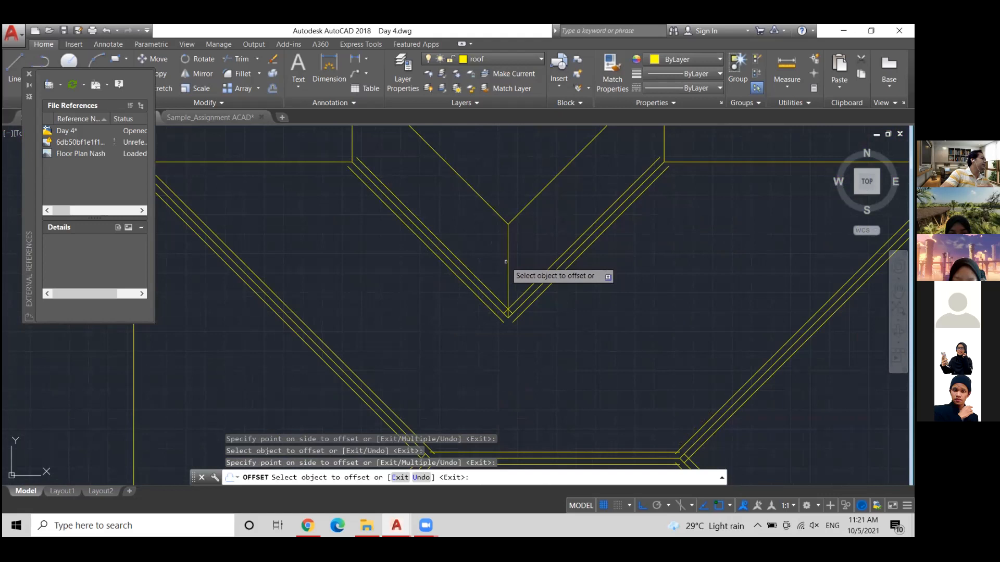
Offset the north projection's short vertical ridge by 100 to both sides.
click(505, 262)
click(495, 260)
scroll(516, 250, up, 2)
click(498, 231)
click(505, 230)
Offset the north projection's two diagonal hip lines by 100 to both sides.
click(457, 166)
click(433, 194)
click(526, 176)
click(544, 215)
middle_drag(514, 195, 519, 244)
click(447, 198)
click(465, 162)
click(547, 207)
click(537, 218)
scroll(570, 240, down, 5)
middle_drag(574, 243, 562, 236)
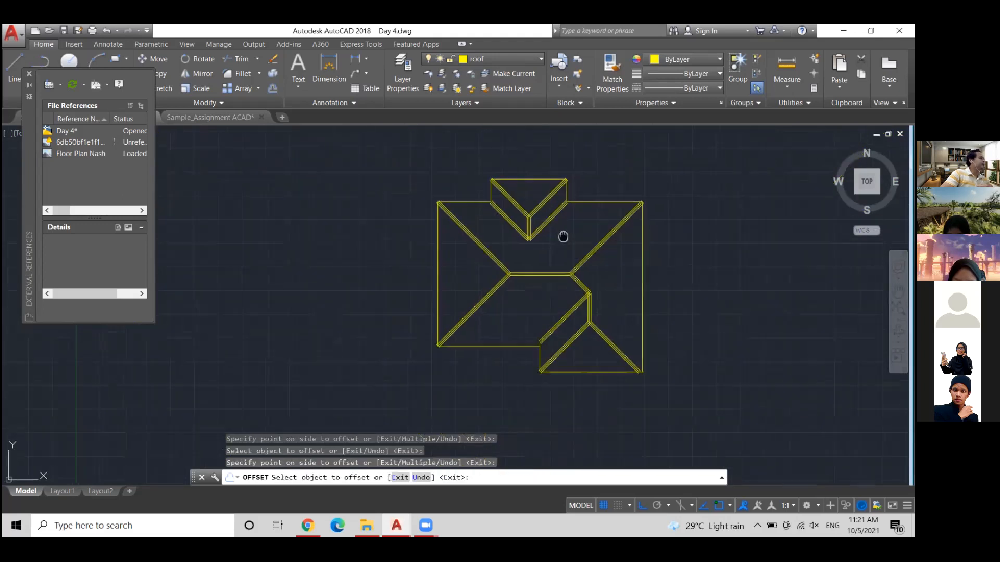
scroll(575, 272, up, 5)
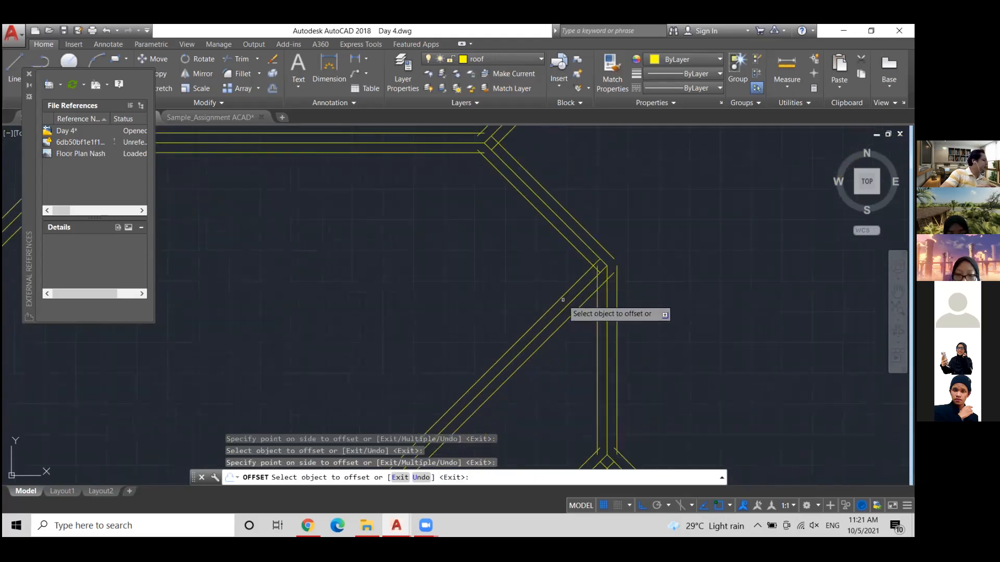
key(Return)
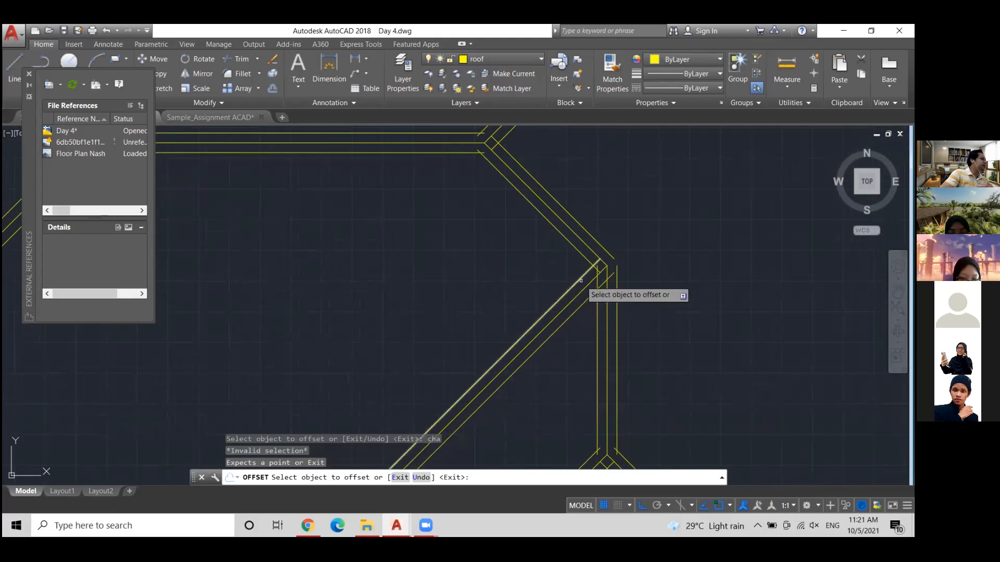
click(579, 280)
key(Escape)
key(Escape)
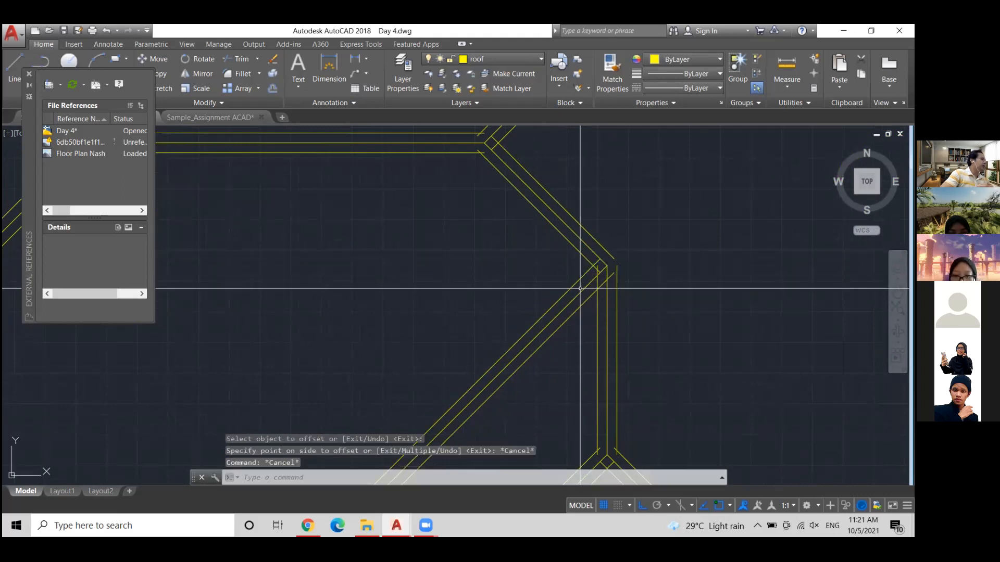
Chamfer with zero distances the long valley's two offset lines to the adjoining inner offsets of the short diagonal and the vertical ridge.
text(cha)
key(Return)
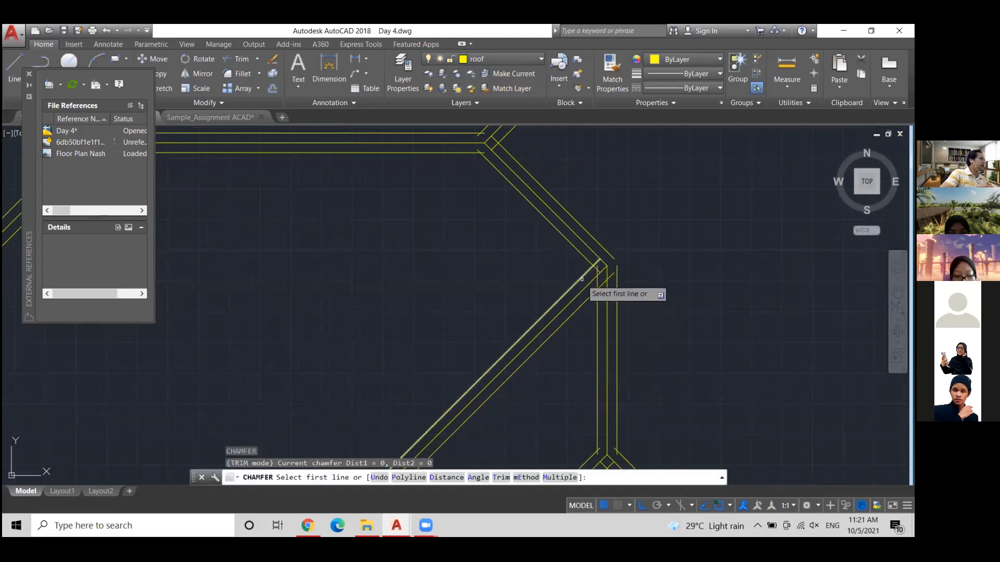
click(574, 283)
click(577, 253)
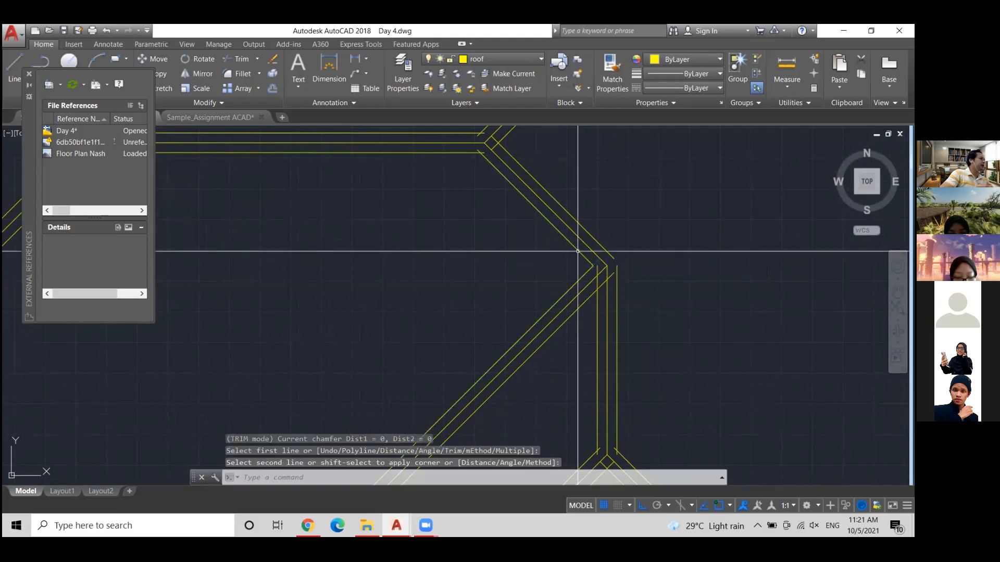
scroll(561, 225, down, 2)
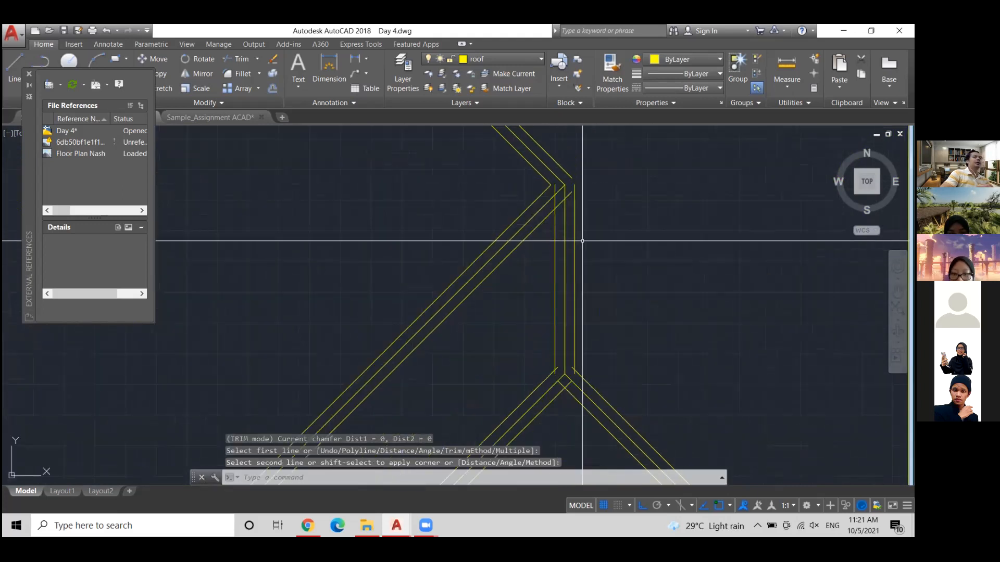
scroll(572, 218, up, 2)
key(Return)
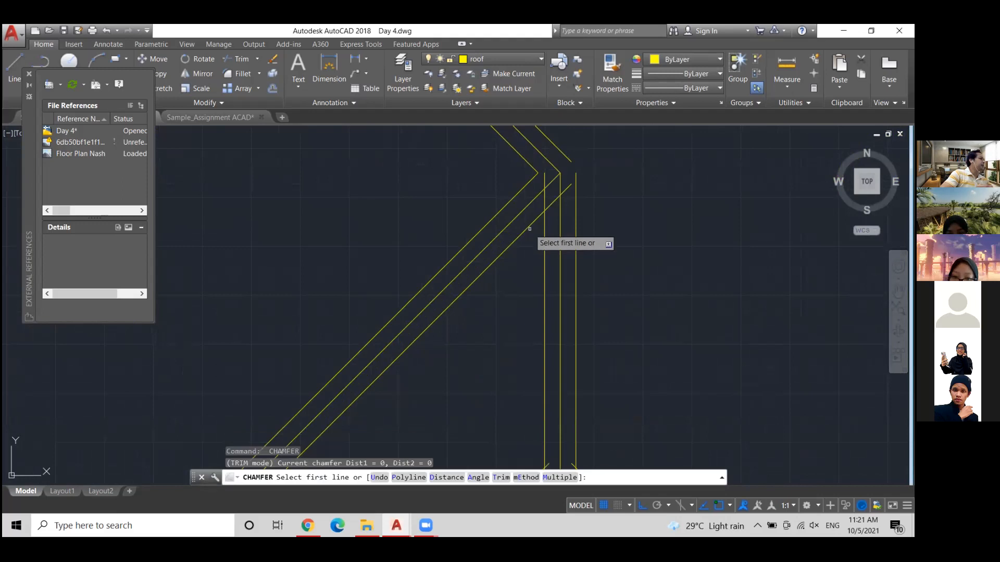
click(530, 225)
click(543, 229)
Chamfer the vertical ridge's east offset line to the short diagonal's outer offset line with zero distances.
scroll(583, 207, down, 2)
middle_drag(583, 207, 564, 254)
key(Return)
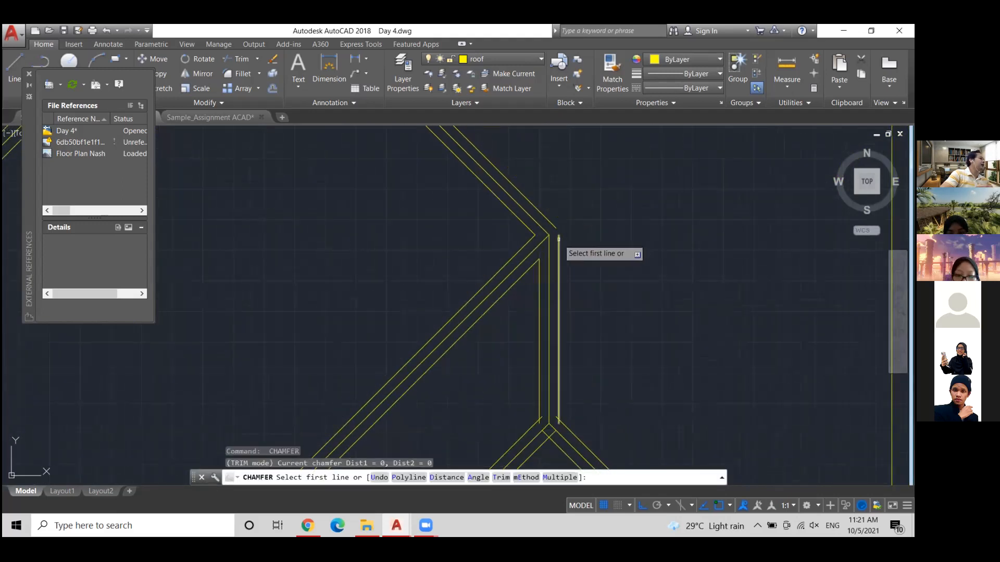
click(559, 239)
click(552, 226)
Chamfer the three pairs of offset lines with zero distances where the southeast wing's vertical ridge meets its two hips.
scroll(584, 274, down, 4)
middle_drag(560, 318, 542, 233)
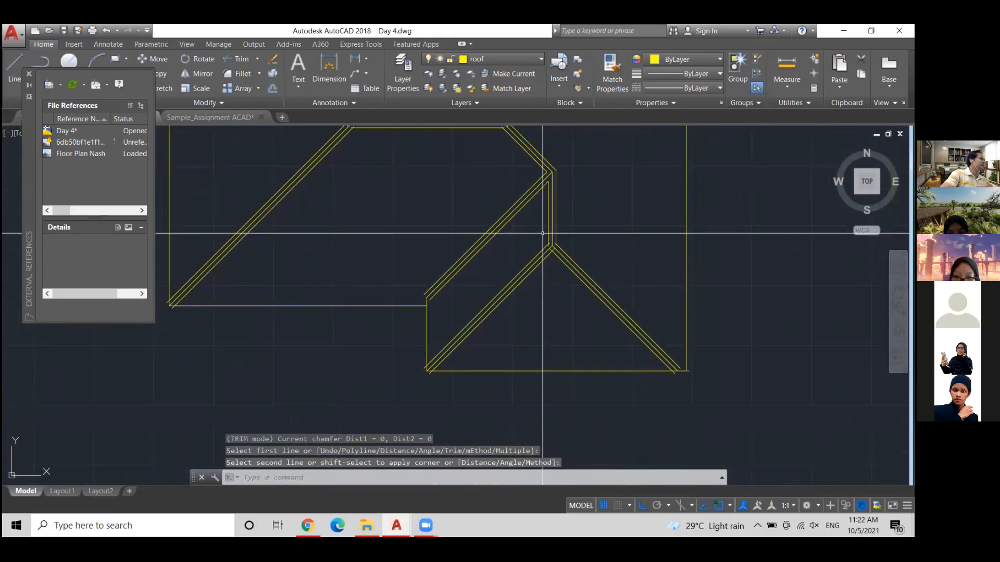
scroll(542, 233, up, 3)
key(Return)
click(565, 239)
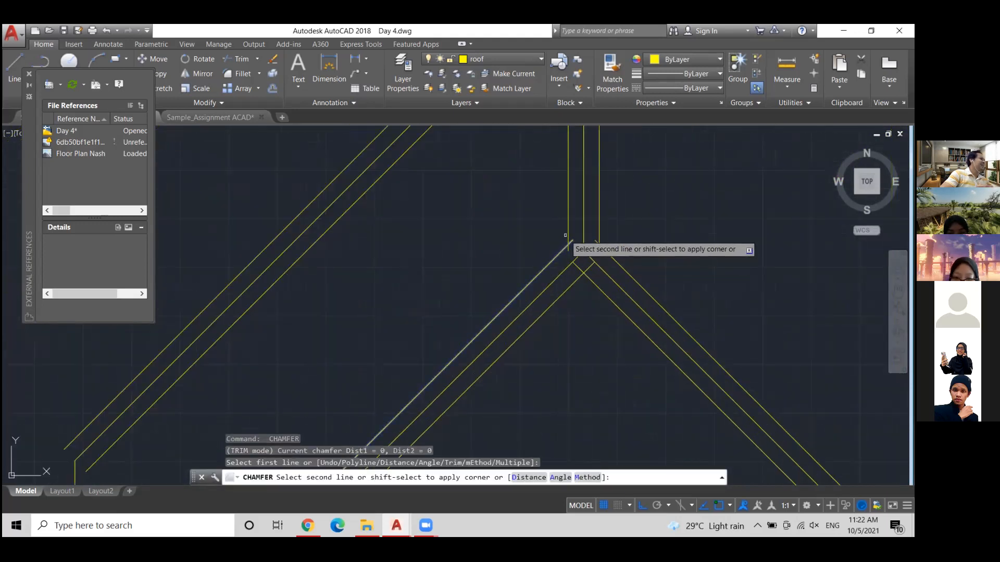
click(568, 235)
key(Return)
click(567, 289)
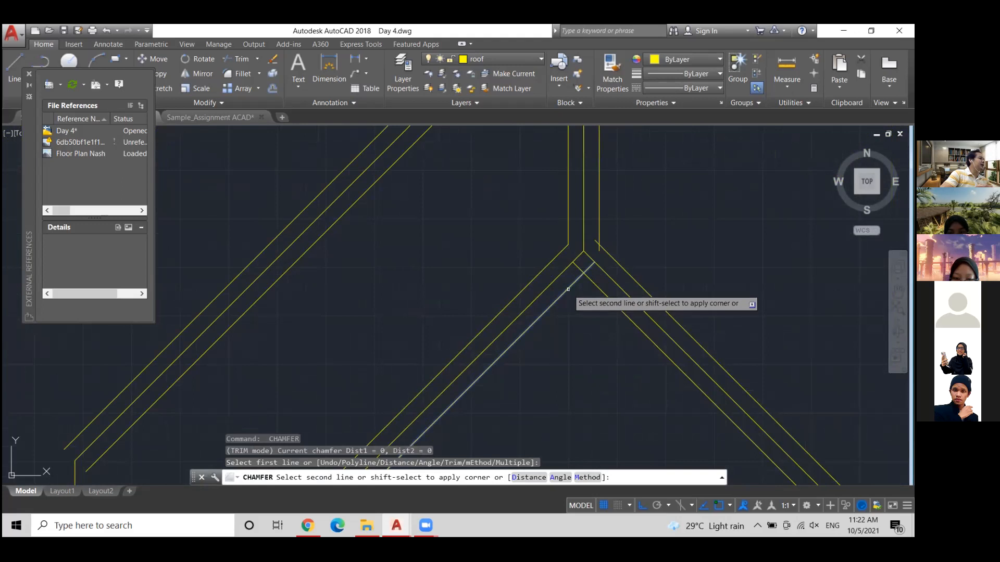
click(594, 284)
middle_drag(617, 265, 584, 289)
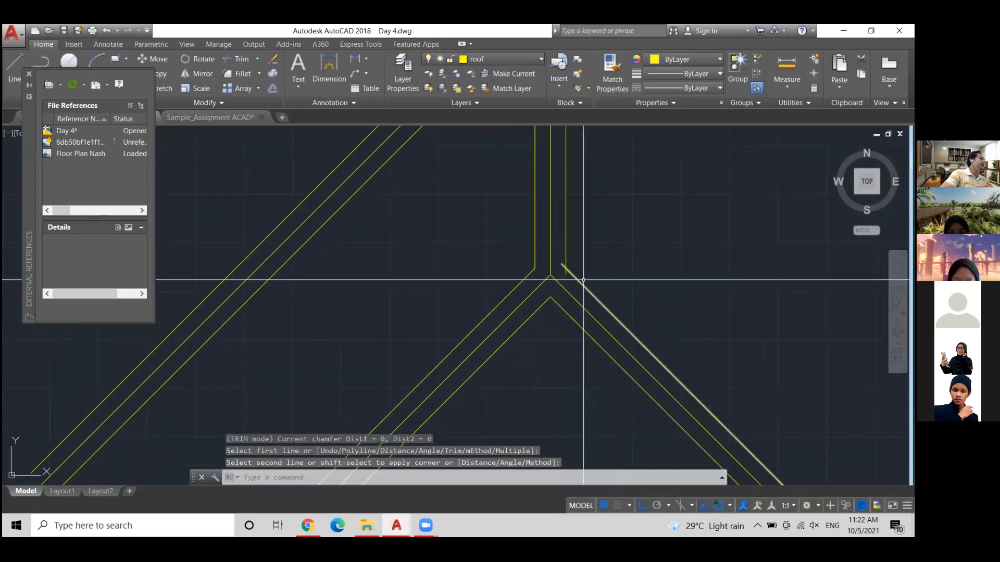
key(Return)
click(585, 289)
click(566, 259)
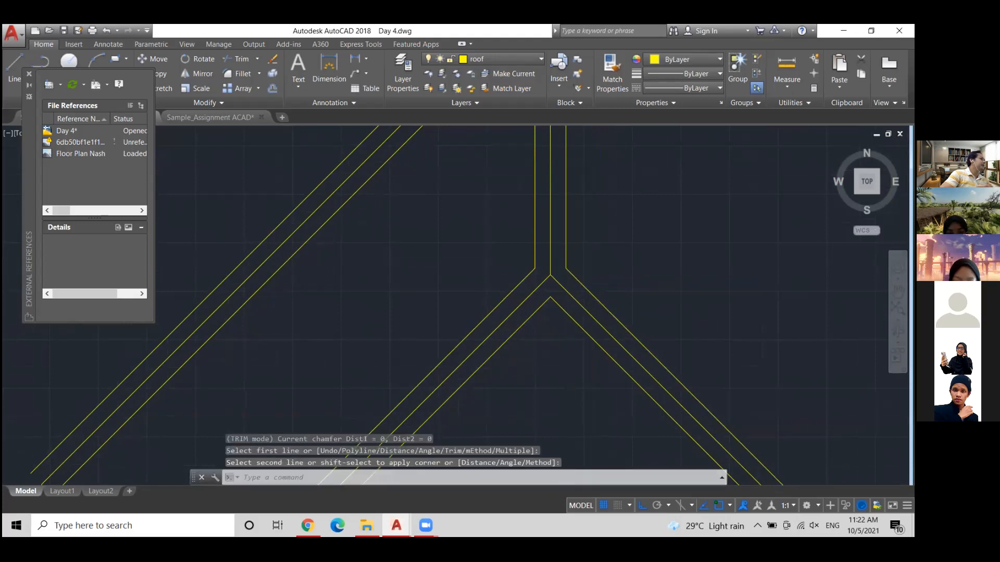
Chamfer the three pairs of offset lines with zero distances at the central horizontal ridge's east end, joining ridge, northeast hip and short diagonal.
scroll(589, 309, down, 5)
scroll(589, 308, up, 3)
key(Return)
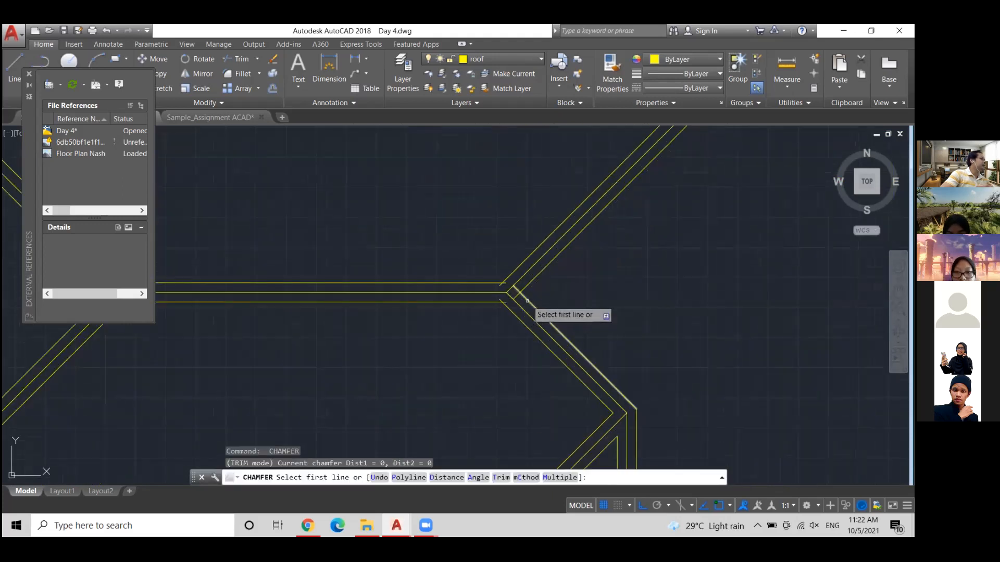
click(527, 301)
click(494, 301)
key(Return)
click(488, 300)
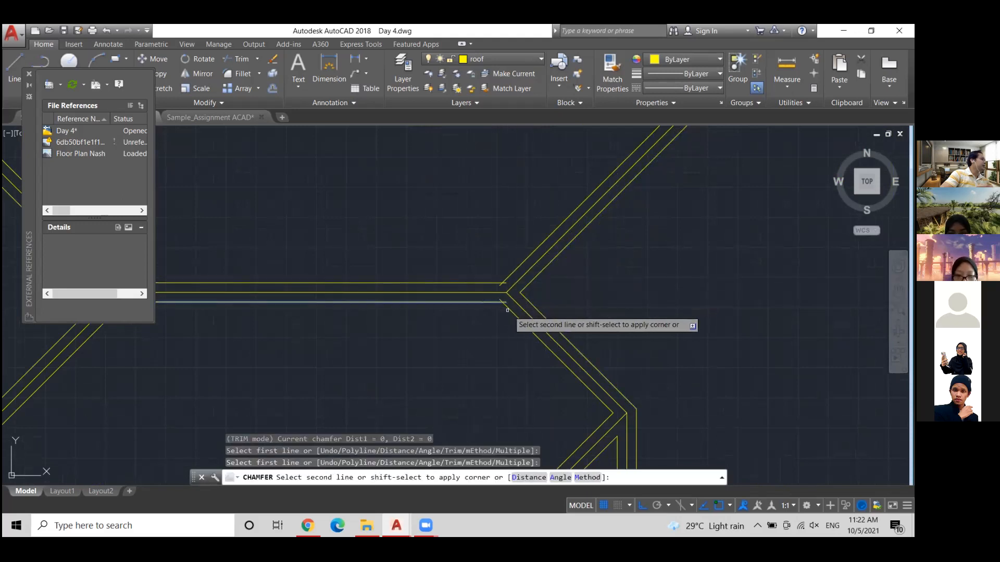
click(487, 282)
key(Return)
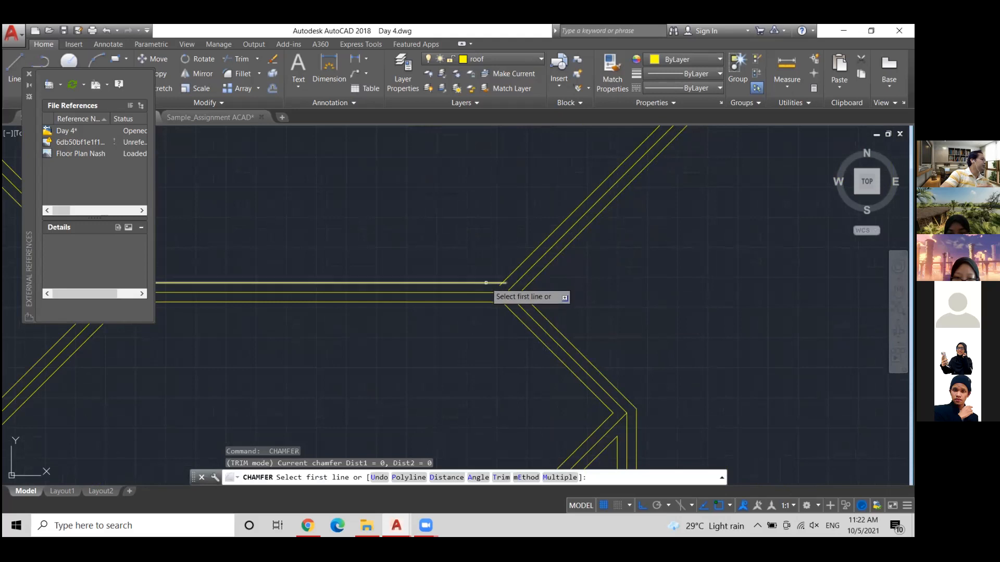
click(486, 283)
click(508, 277)
Chamfer the three pairs of offset lines with zero distances at the central ridge's west end, joining the ridge and both west hips.
scroll(491, 283, down, 5)
scroll(427, 292, up, 6)
key(Return)
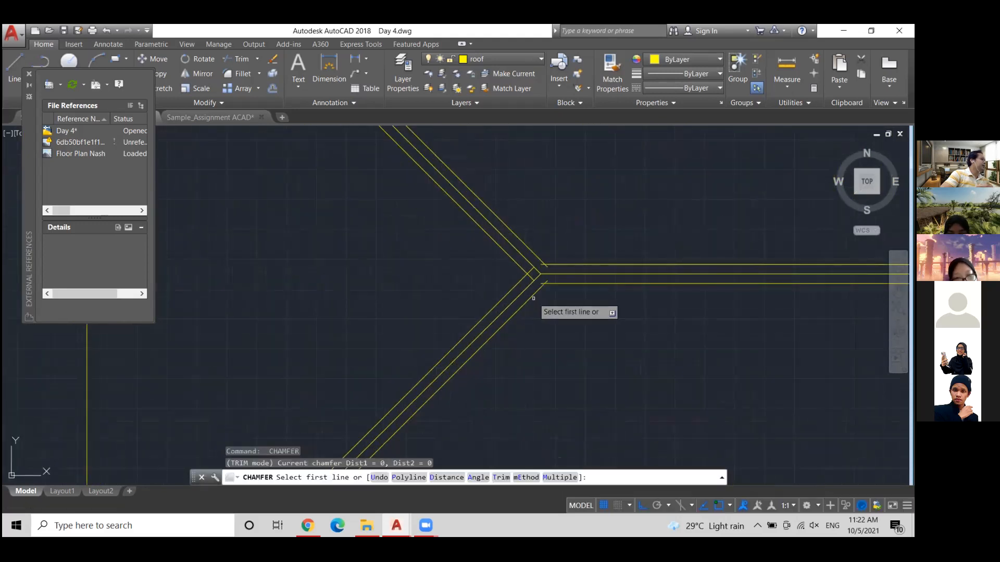
click(532, 295)
click(560, 284)
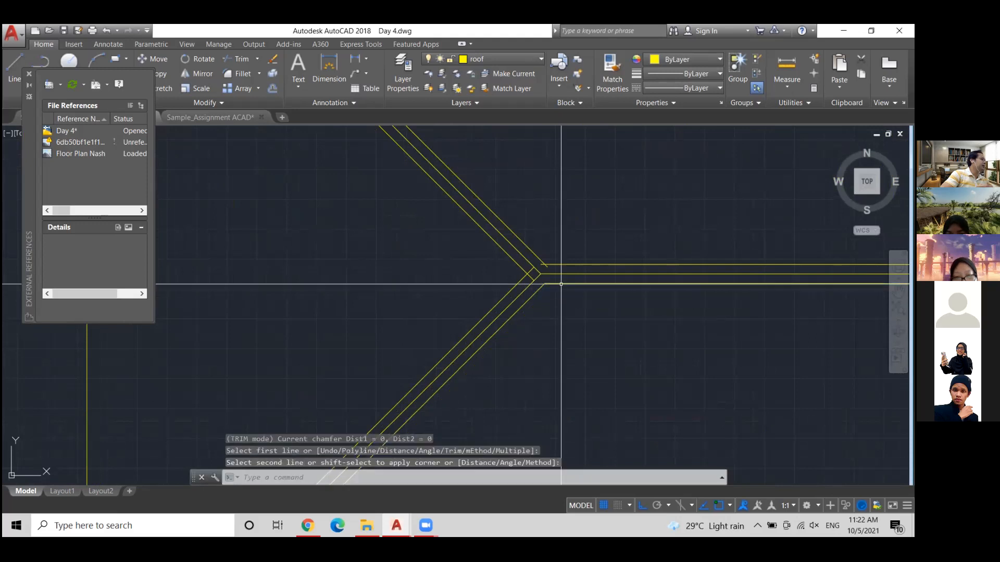
key(Return)
click(517, 282)
click(553, 265)
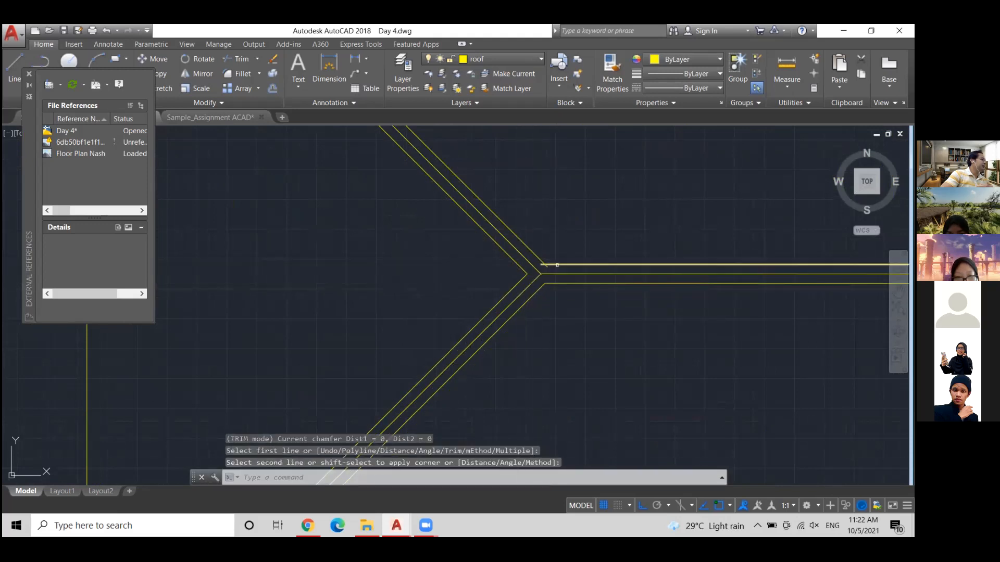
key(Return)
click(556, 265)
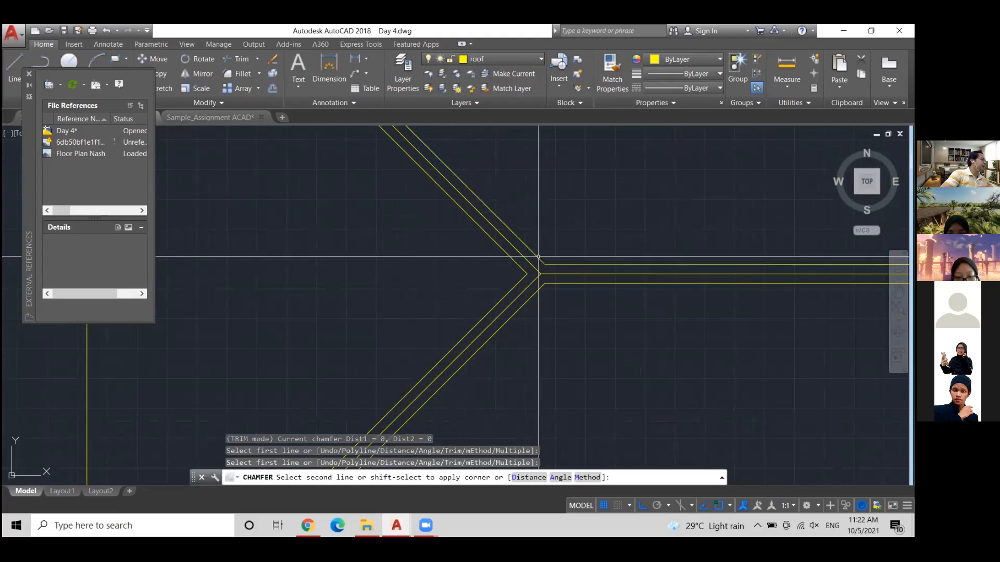
click(538, 256)
Chamfer the three pairs of offset lines with zero distances where the north projection's two valleys meet the south end of its vertical ridge.
scroll(538, 256, down, 3)
scroll(588, 270, up, 3)
scroll(588, 269, up, 3)
key(Return)
click(590, 286)
click(637, 283)
key(Return)
scroll(649, 264, down, 3)
scroll(620, 292, up, 3)
key(Escape)
key(Return)
click(619, 284)
click(592, 284)
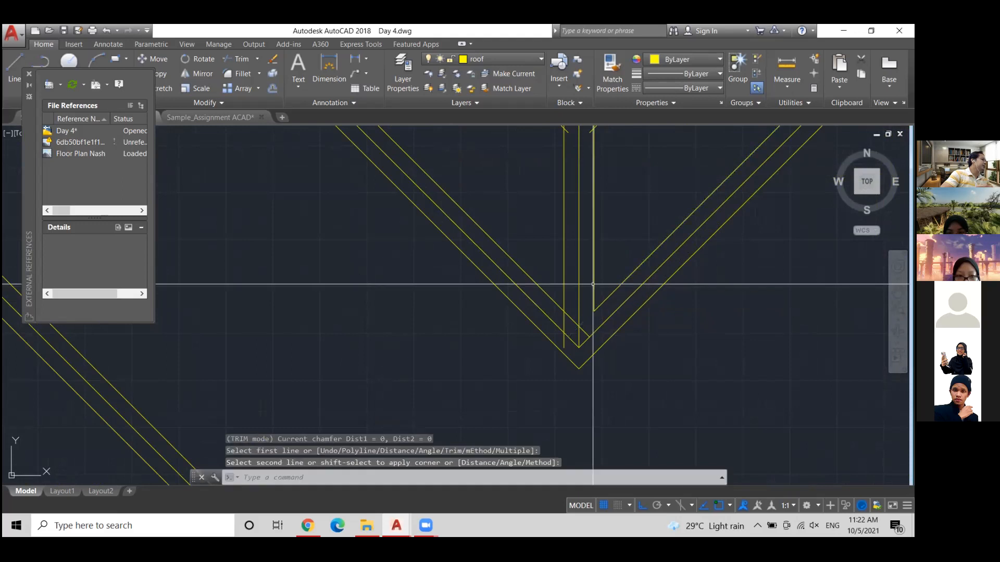
key(Return)
click(550, 297)
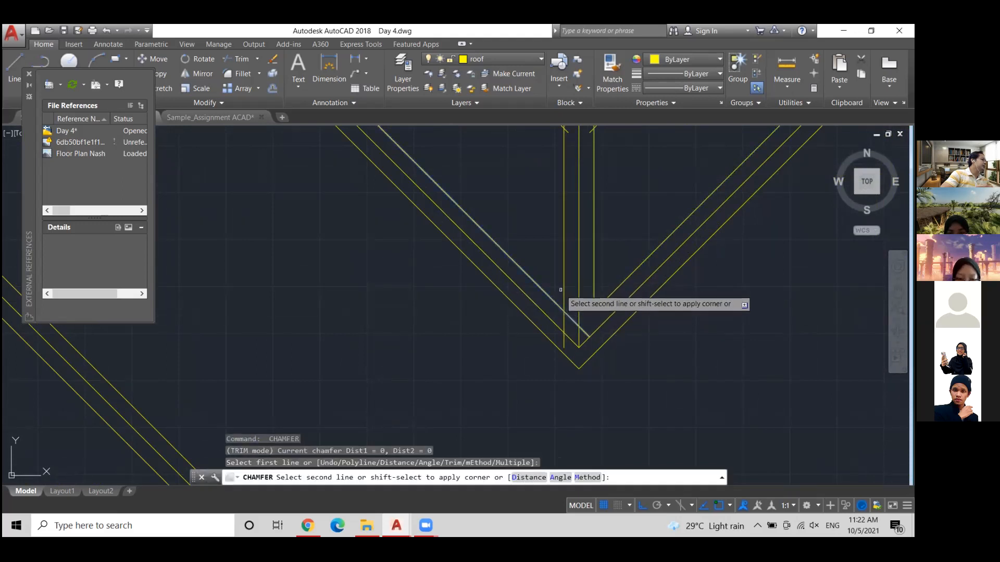
click(564, 287)
Chamfer the three pairs of offset lines with zero distances where the north projection's two hips meet the north end of its vertical ridge.
scroll(595, 276, down, 4)
middle_drag(596, 276, 571, 343)
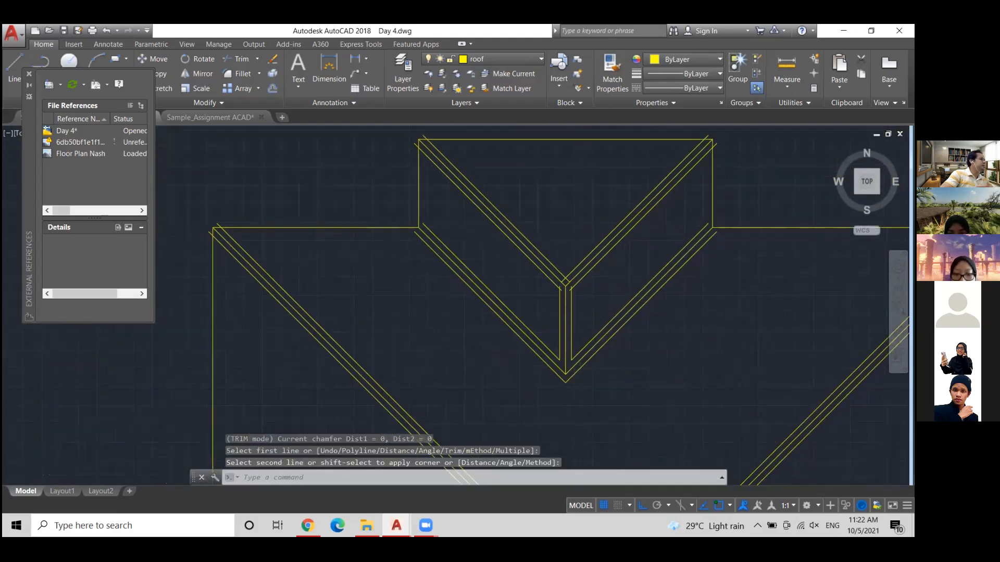
scroll(578, 298, up, 6)
key(Return)
click(545, 270)
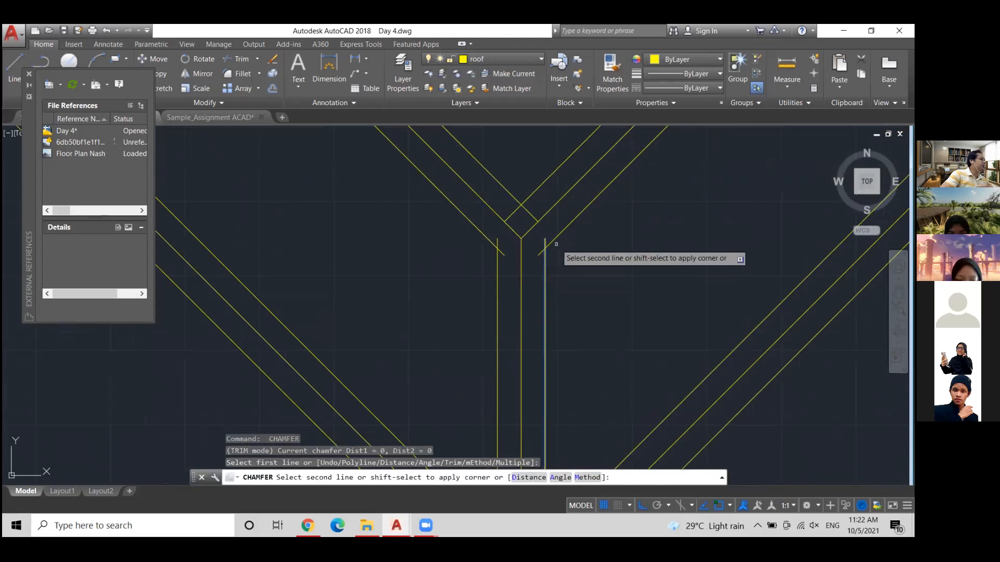
click(560, 235)
key(Return)
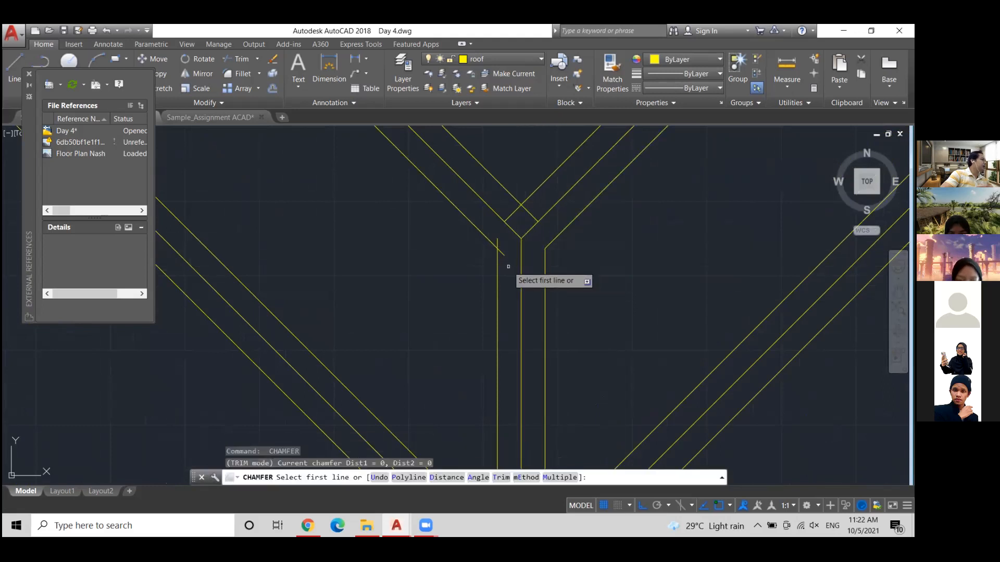
click(497, 265)
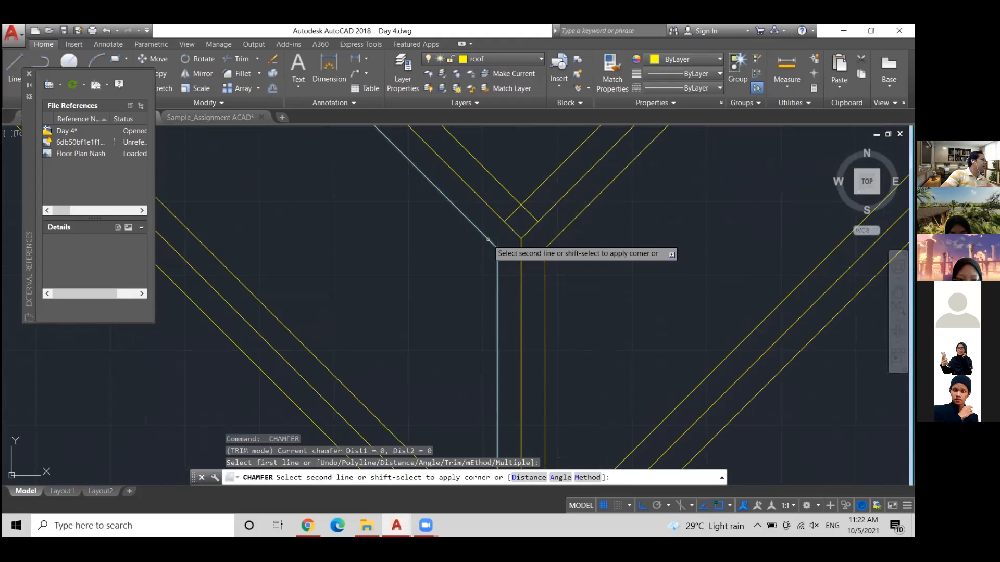
click(502, 224)
middle_drag(502, 224, 482, 296)
key(Return)
click(510, 264)
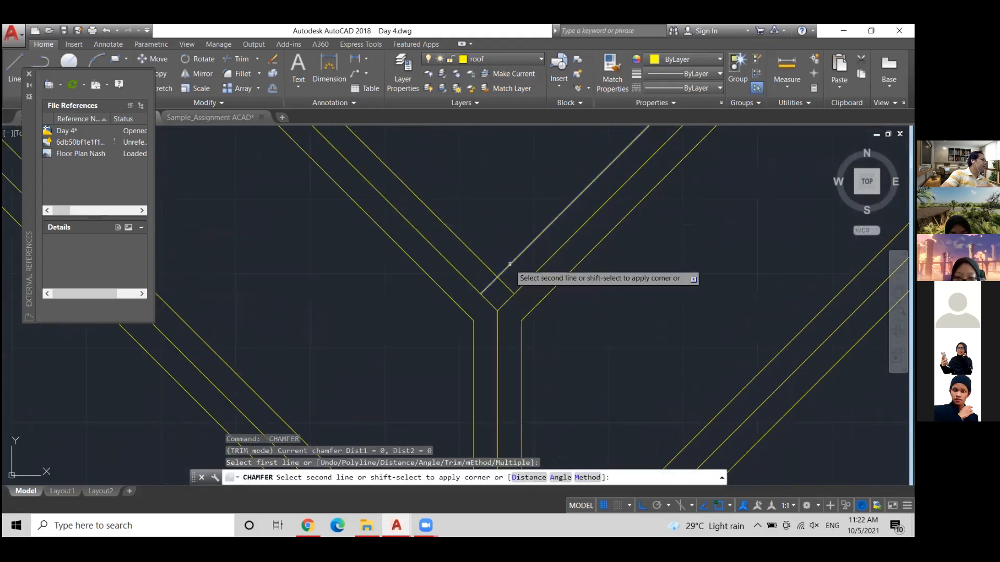
click(500, 269)
scroll(501, 269, down, 5)
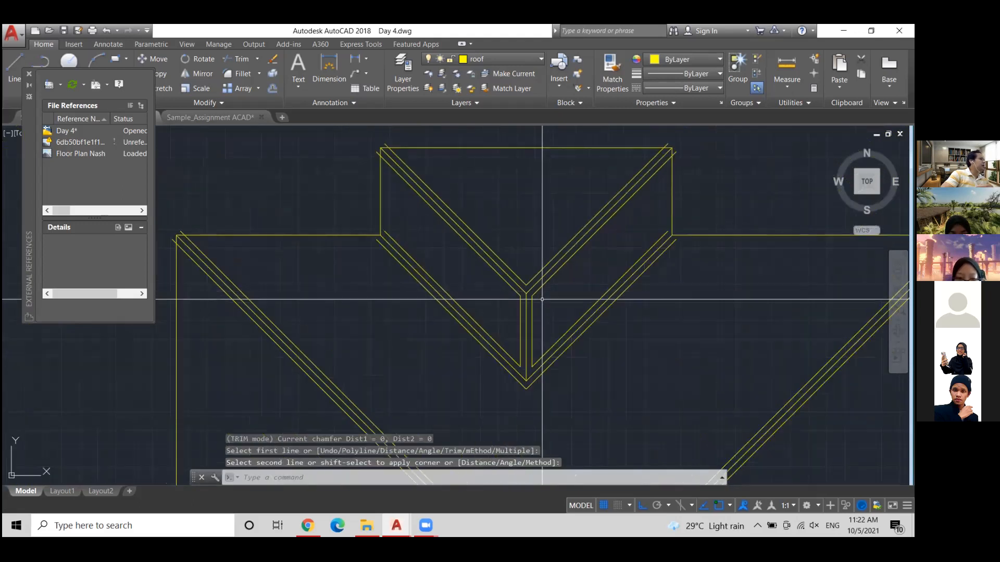
middle_drag(633, 275, 438, 234)
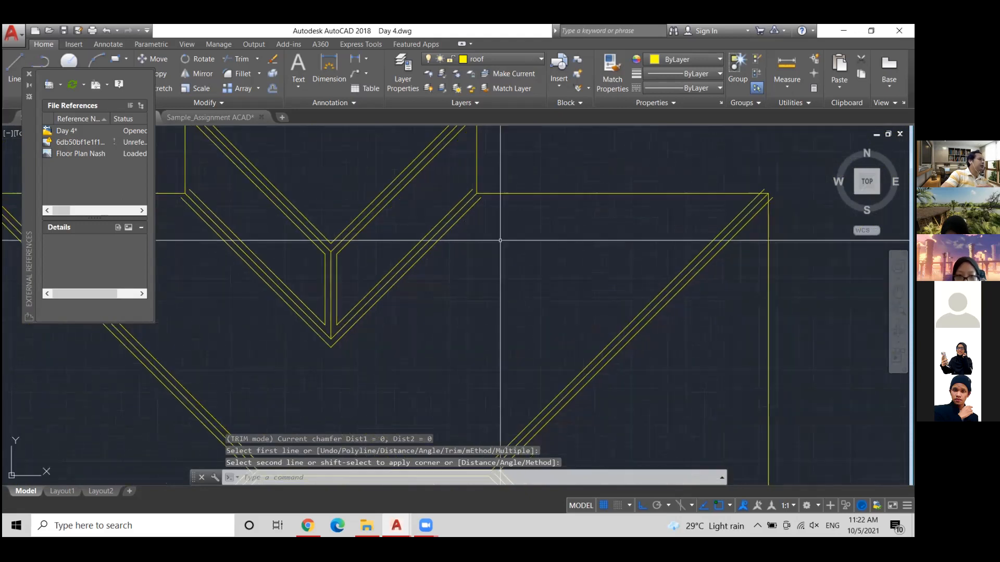
Trim the overshooting ends of the outer hip lines at the main roof's lower-left corner back to the eaves lines.
scroll(652, 255, down, 4)
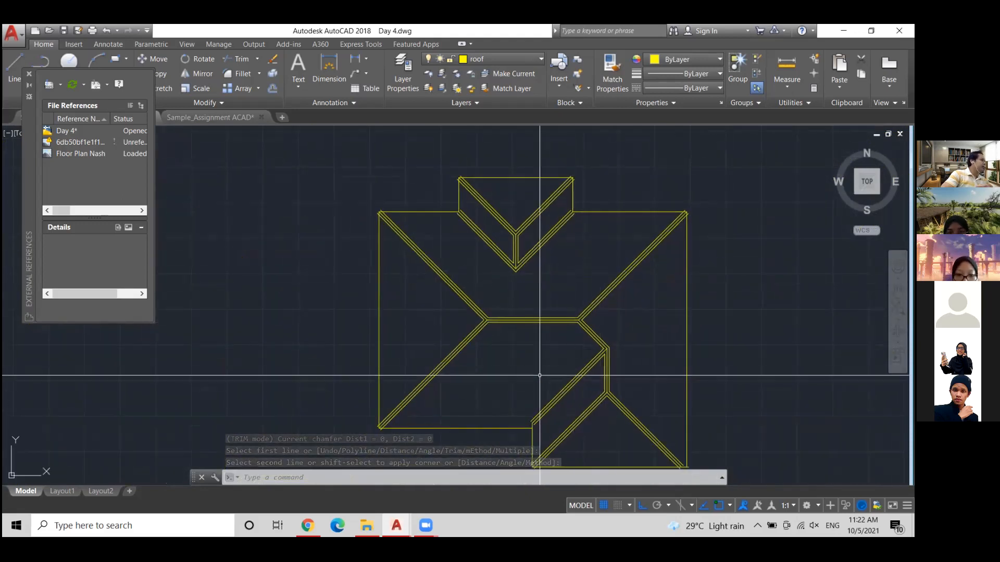
scroll(609, 376, up, 6)
scroll(609, 376, down, 5)
scroll(585, 402, up, 6)
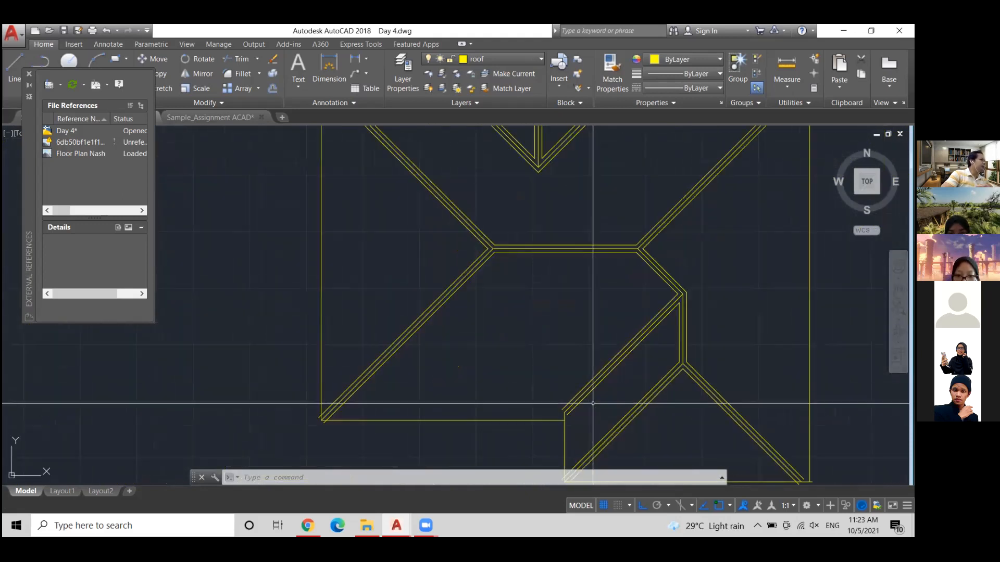
scroll(597, 285, up, 5)
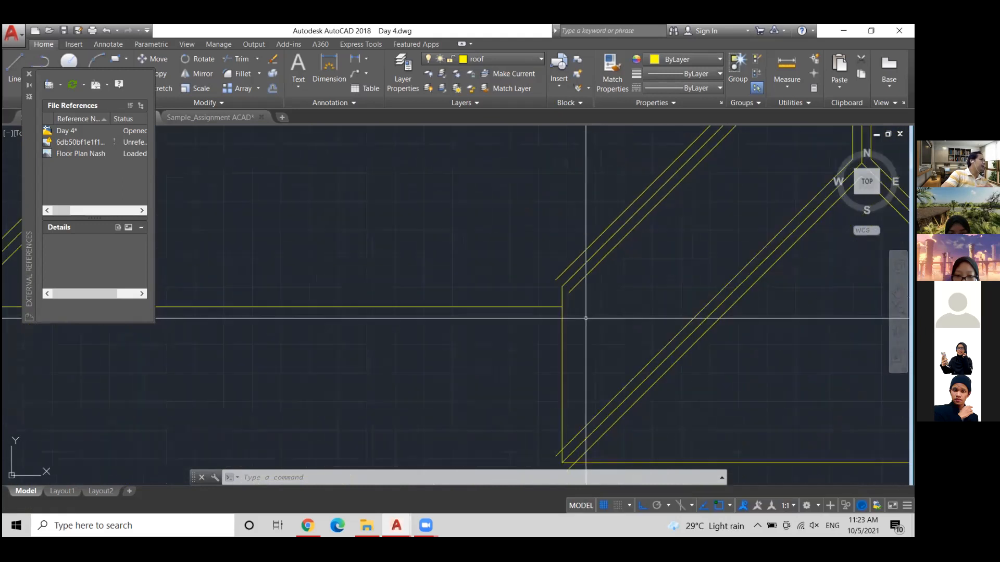
middle_drag(584, 326, 576, 329)
scroll(479, 326, down, 5)
scroll(397, 329, up, 5)
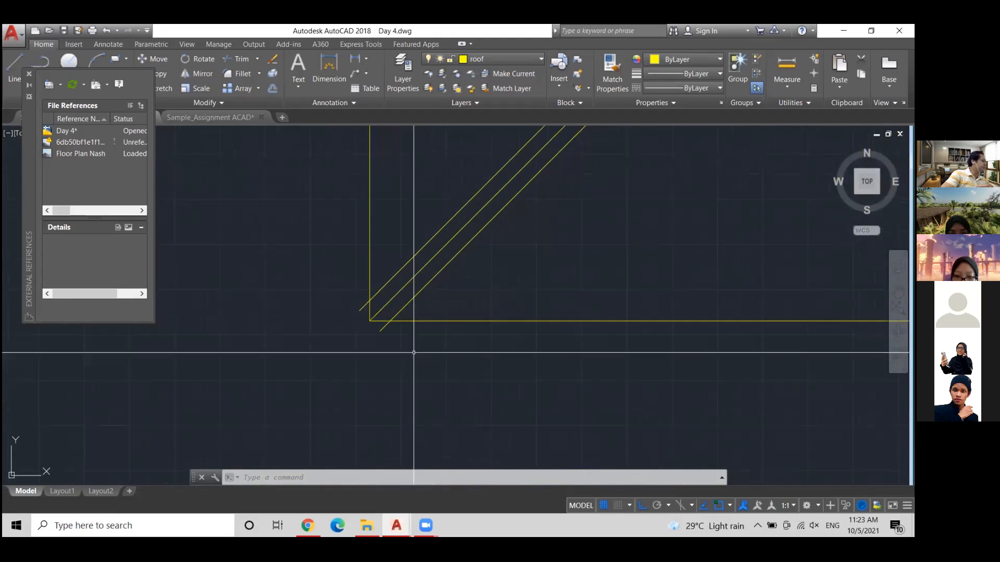
text(tr)
key(Return)
click(428, 368)
click(342, 307)
key(Return)
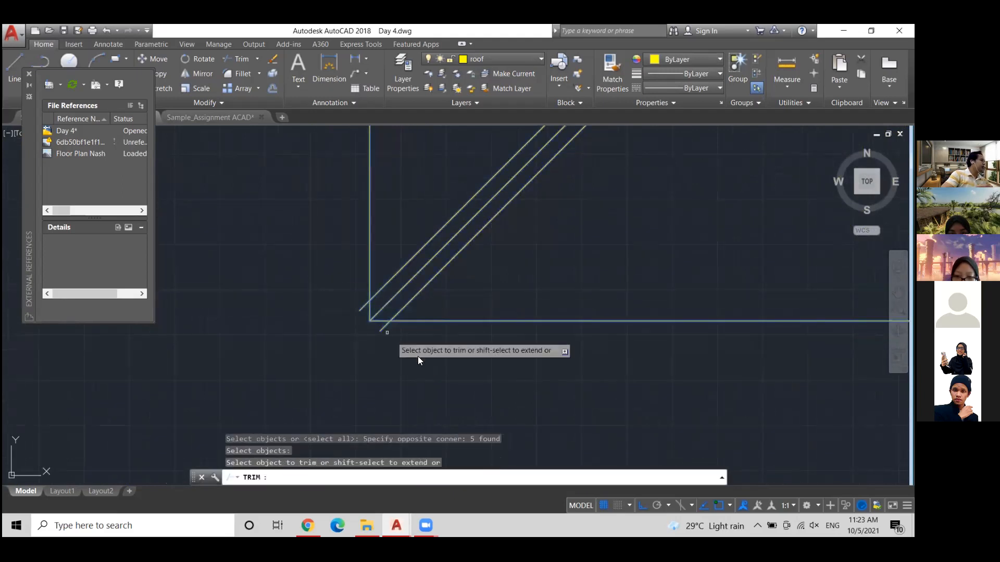
click(363, 316)
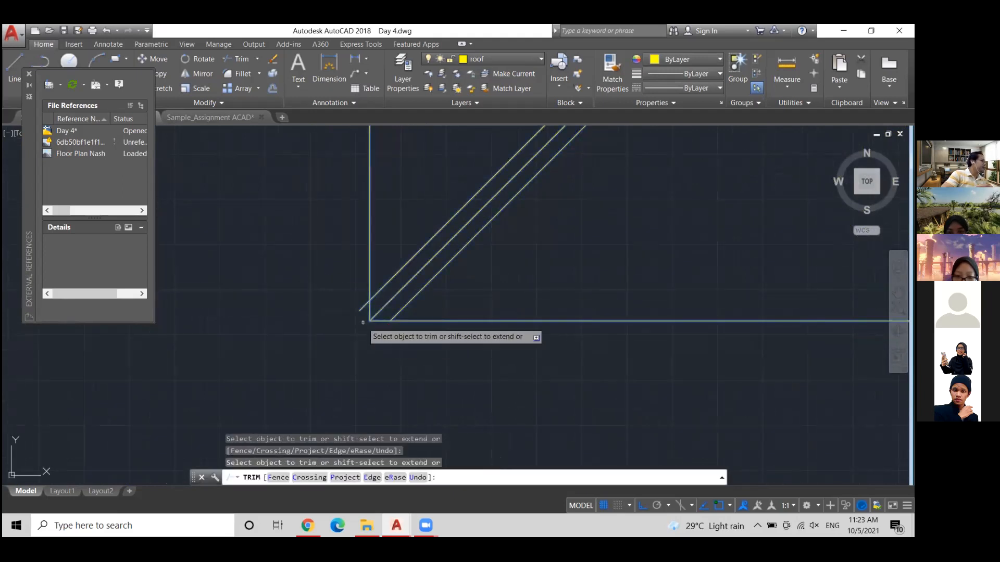
Trim the overshooting ends of the outer hip lines at the main roof's upper-left corner back to the eaves lines.
scroll(383, 284, down, 5)
middle_drag(386, 240, 378, 316)
key(Return)
key(Return)
click(401, 214)
scroll(365, 250, up, 4)
key(Return)
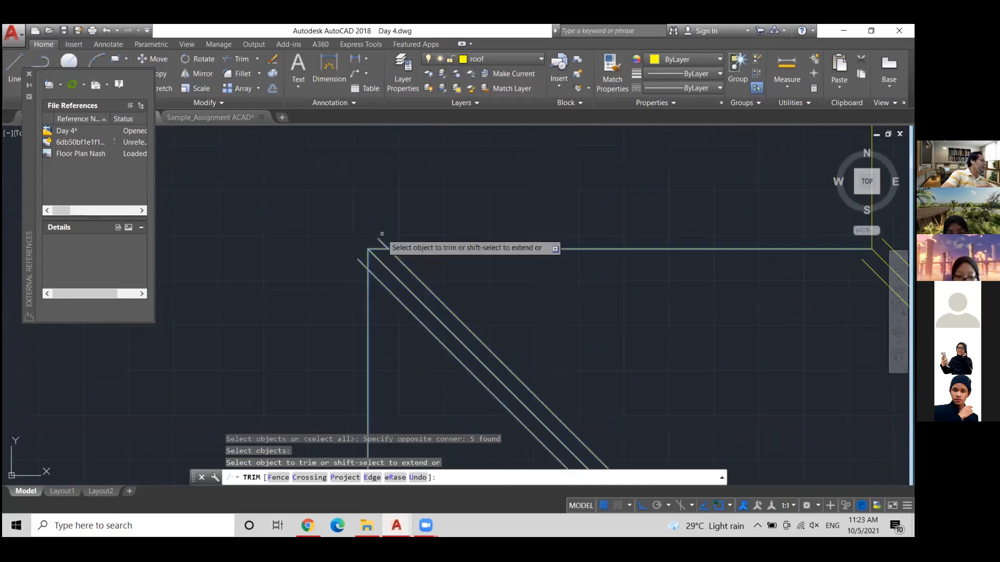
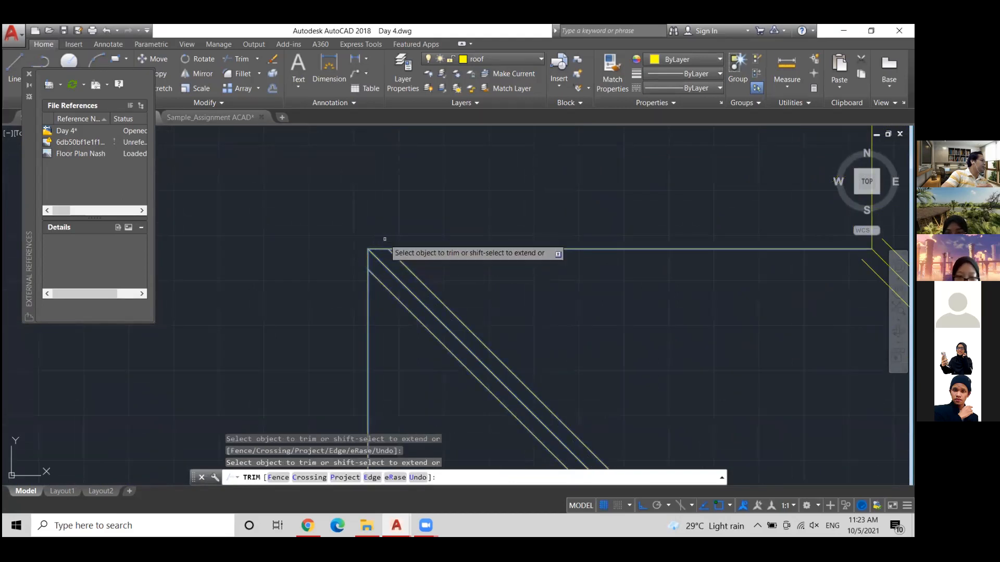
scroll(521, 253, down, 4)
middle_drag(612, 249, 303, 251)
scroll(304, 251, up, 2)
key(Escape)
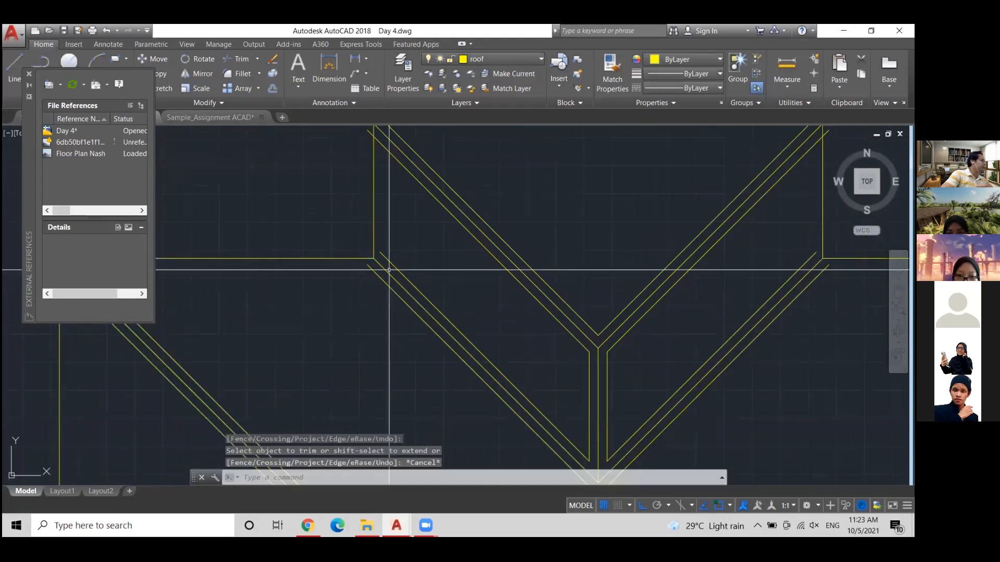
Extend the two outer valley lines at the left junction of the upper projection to the adjoining horizontal and vertical eaves lines.
text(ex)
key(Return)
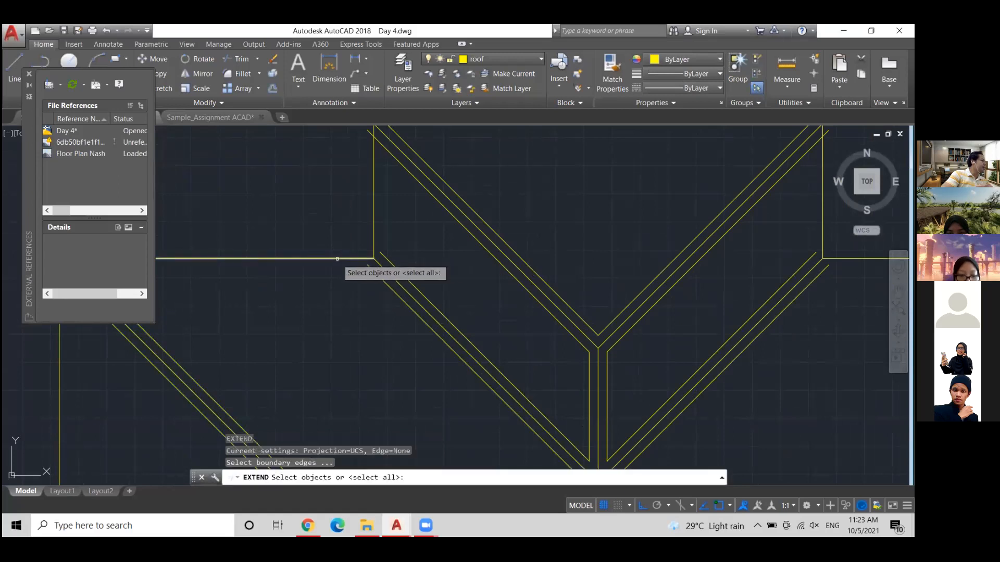
click(338, 259)
click(372, 237)
key(Return)
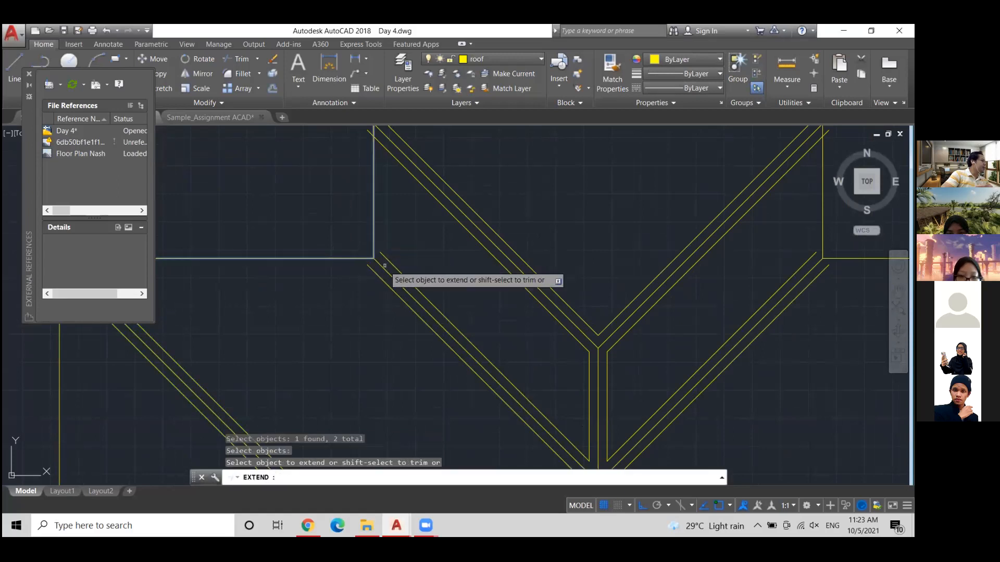
scroll(374, 268, down, 3)
scroll(373, 266, up, 6)
middle_drag(359, 291, 375, 259)
key(Escape)
key(Escape)
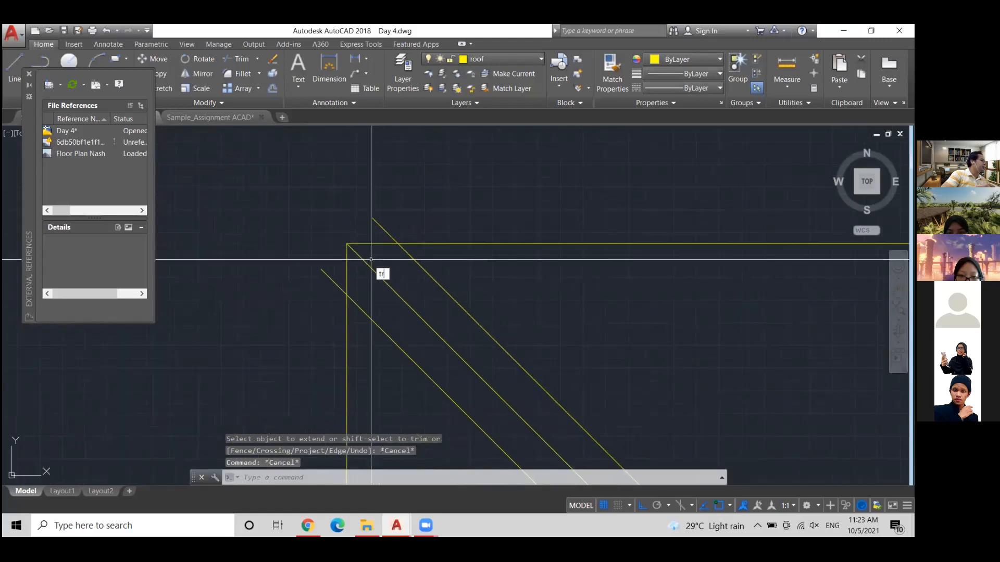
Trim the overshooting hip line ends at the upper projection's upper-left corner back to its outline.
text(tr)
key(Return)
click(420, 190)
click(315, 292)
key(Return)
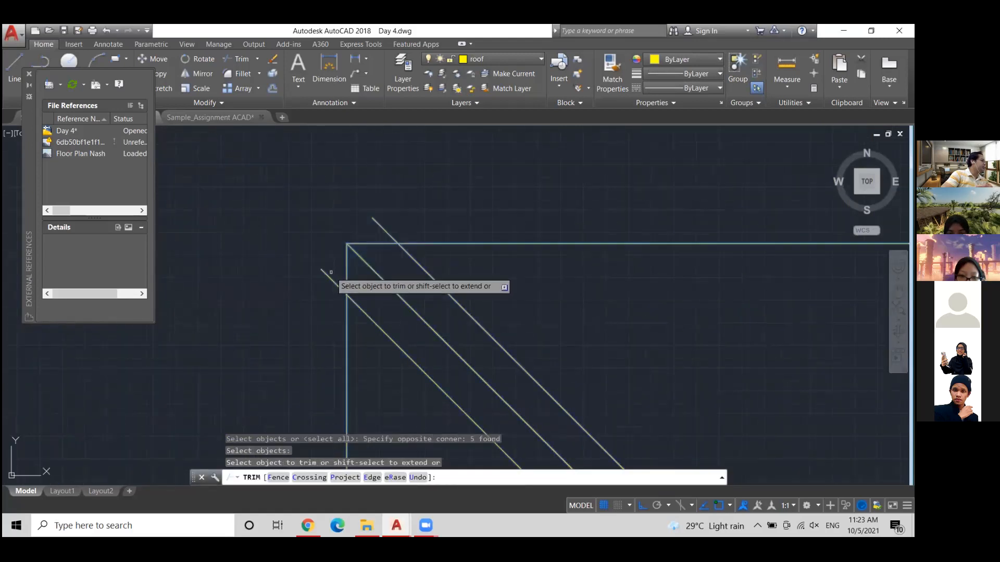
scroll(395, 234, down, 3)
middle_drag(511, 255, 406, 230)
scroll(599, 229, up, 5)
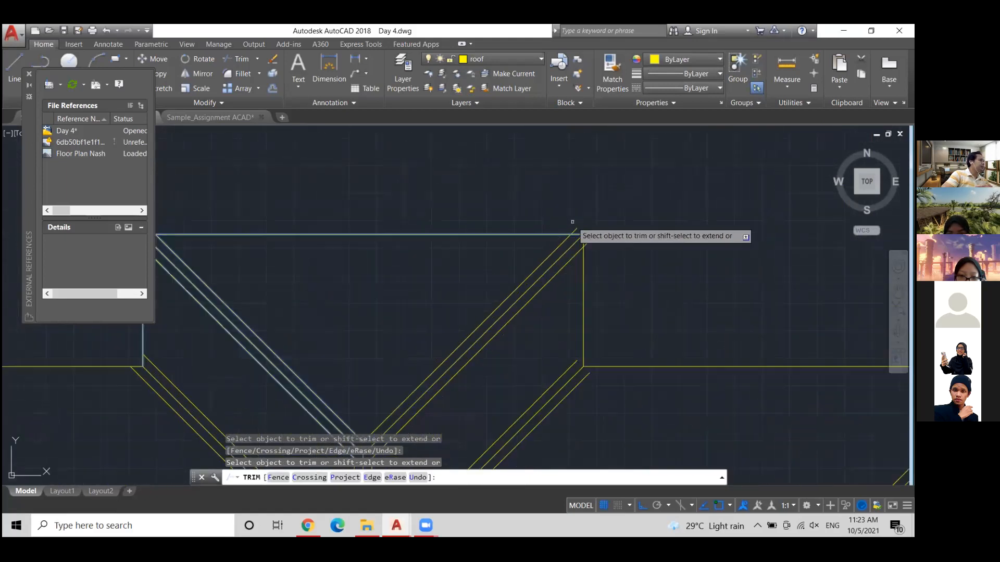
key(Escape)
key(Escape)
Trim the overshooting hip line ends at the upper projection's upper-right corner back to its outline.
key(Return)
click(535, 201)
click(451, 302)
key(Return)
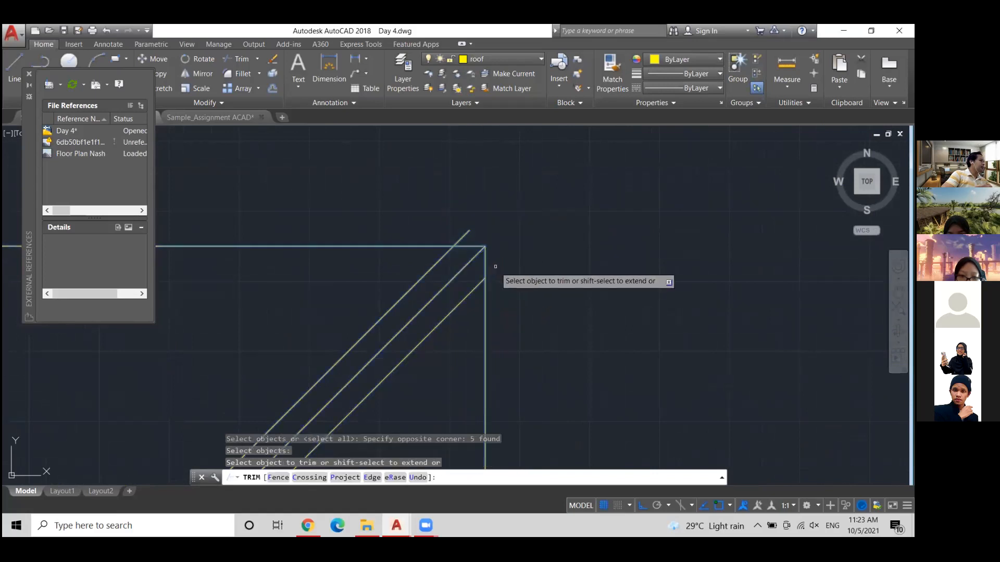
click(493, 267)
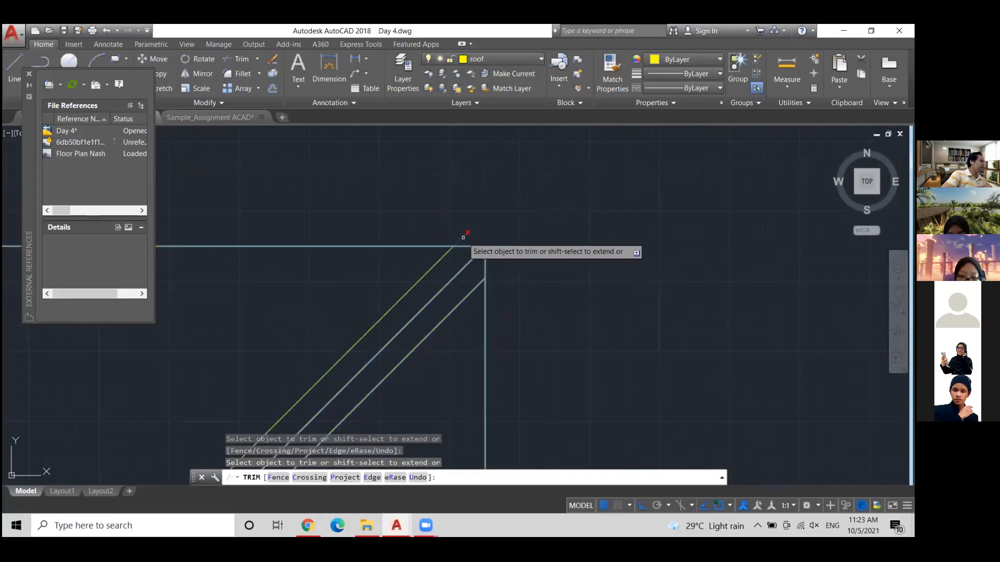
scroll(523, 260, down, 3)
scroll(549, 275, down, 1)
scroll(534, 314, up, 2)
key(Escape)
key(Escape)
scroll(557, 330, down, 1)
mouse_move(563, 329)
middle_down()
mouse_move(673, 295)
mouse_move(591, 277)
mouse_move(570, 287)
middle_up()
key(Escape)
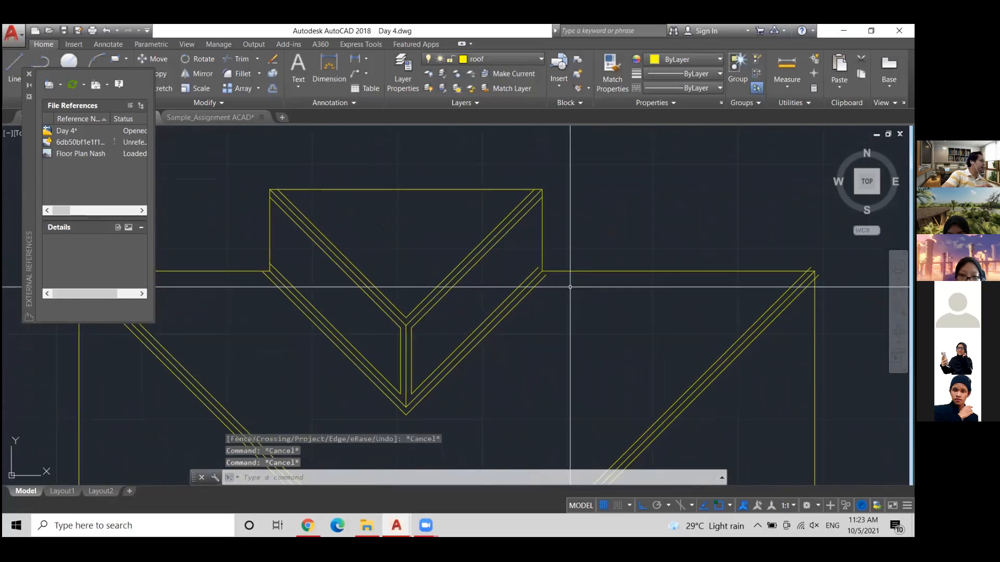
Extend the outer valley lines at the right junction of the upper projection to the adjoining eaves lines.
text(ex)
key(Return)
mouse_move(570, 286)
mouse_down()
mouse_move(583, 281)
mouse_move(531, 247)
mouse_up()
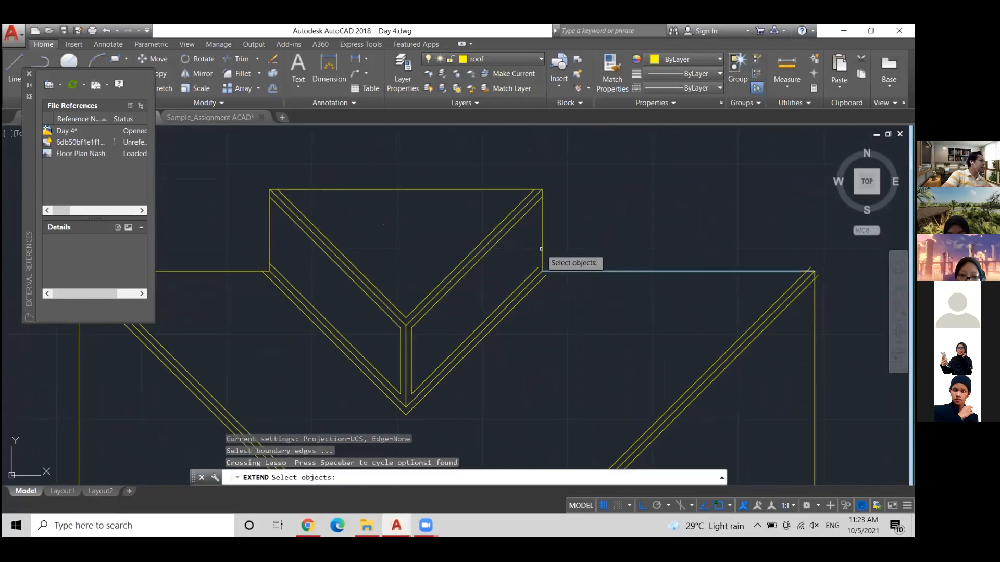
key(Return)
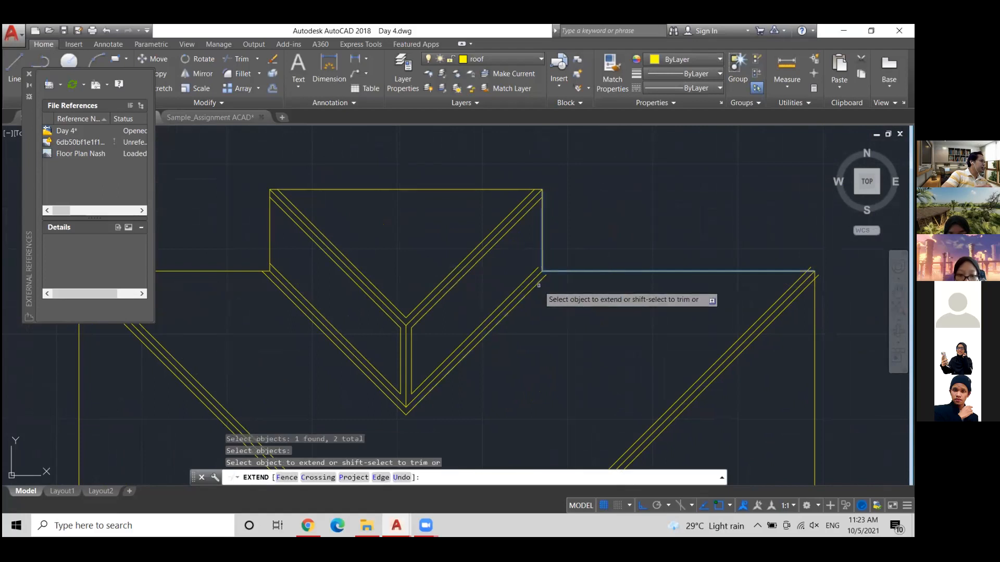
scroll(630, 290, down, 3)
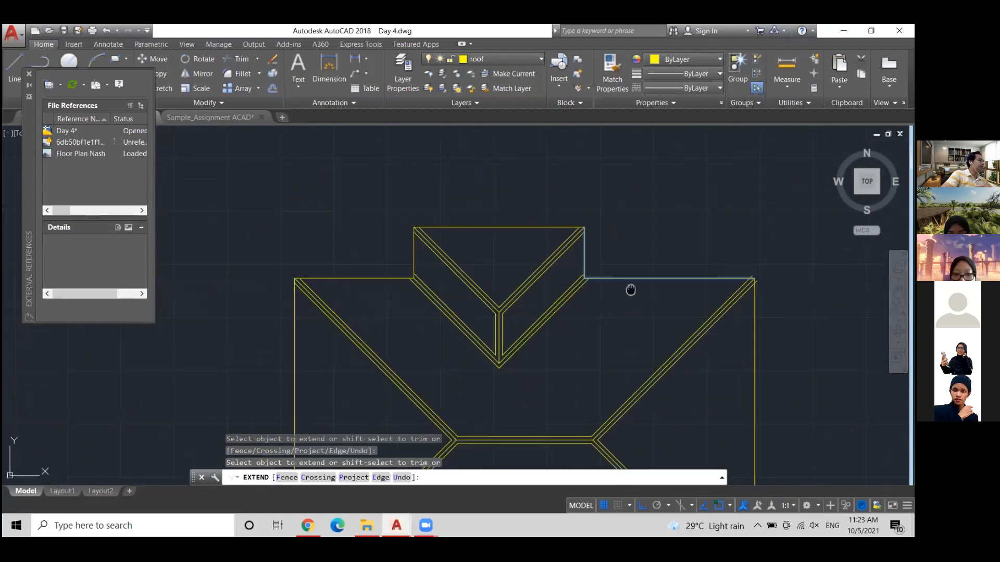
key(Escape)
key(Escape)
Trim the overshooting ends of the outer hip lines at the main roof's upper-right corner back to the eaves lines.
scroll(620, 279, up, 5)
text(tr)
key(Return)
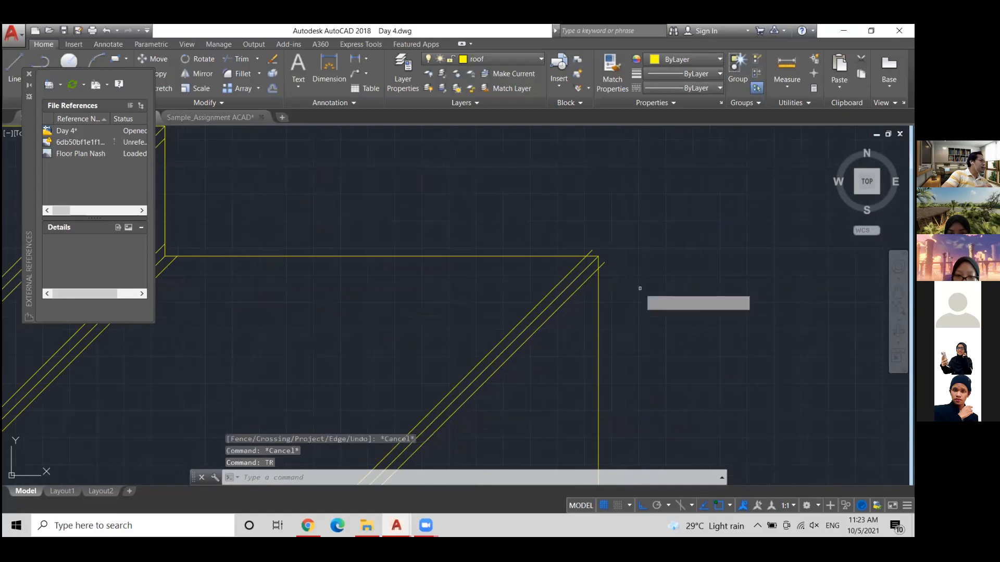
click(640, 288)
click(571, 235)
key(Return)
scroll(602, 276, up, 2)
click(600, 263)
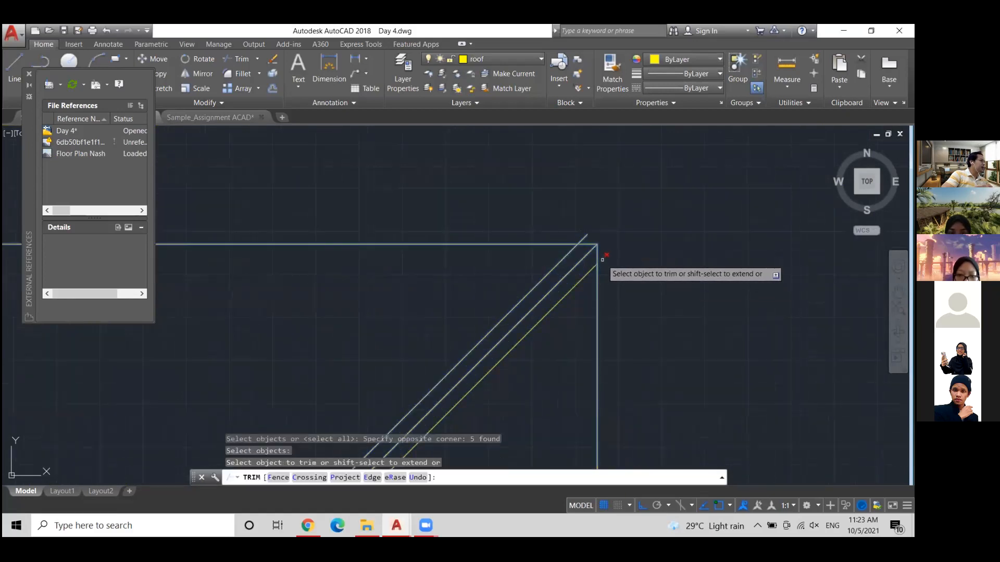
click(593, 248)
click(583, 237)
scroll(604, 281, down, 3)
scroll(588, 156, up, 4)
middle_drag(593, 313, 595, 299)
scroll(594, 358, down, 3)
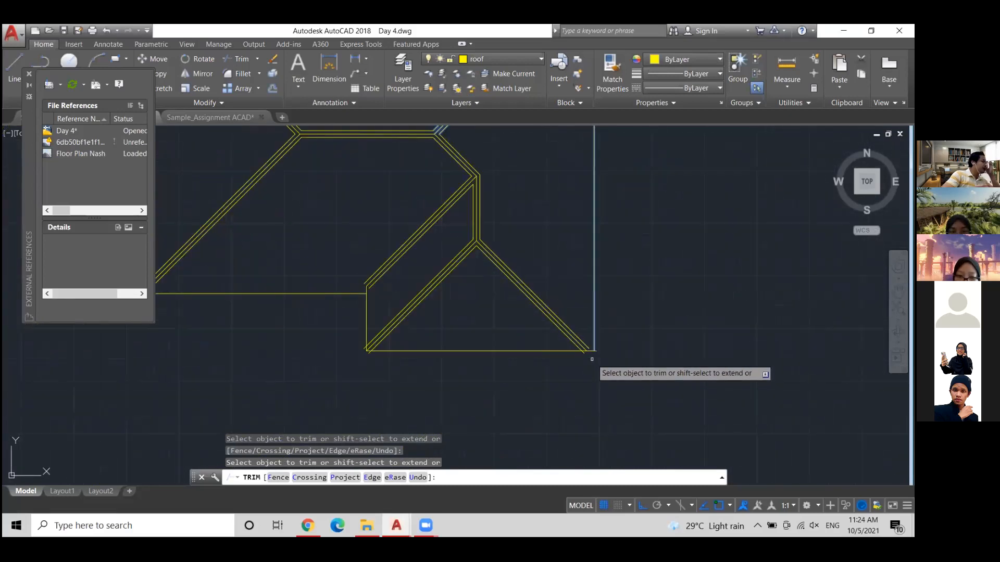
scroll(596, 338, up, 2)
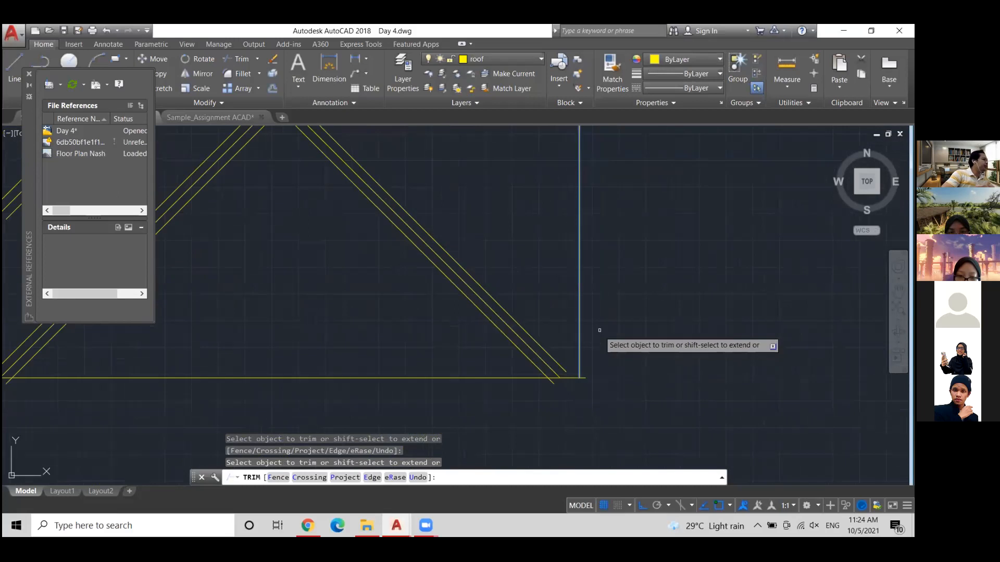
key(Escape)
key(Escape)
click(608, 278)
click(569, 270)
scroll(574, 296, down, 3)
scroll(587, 395, up, 2)
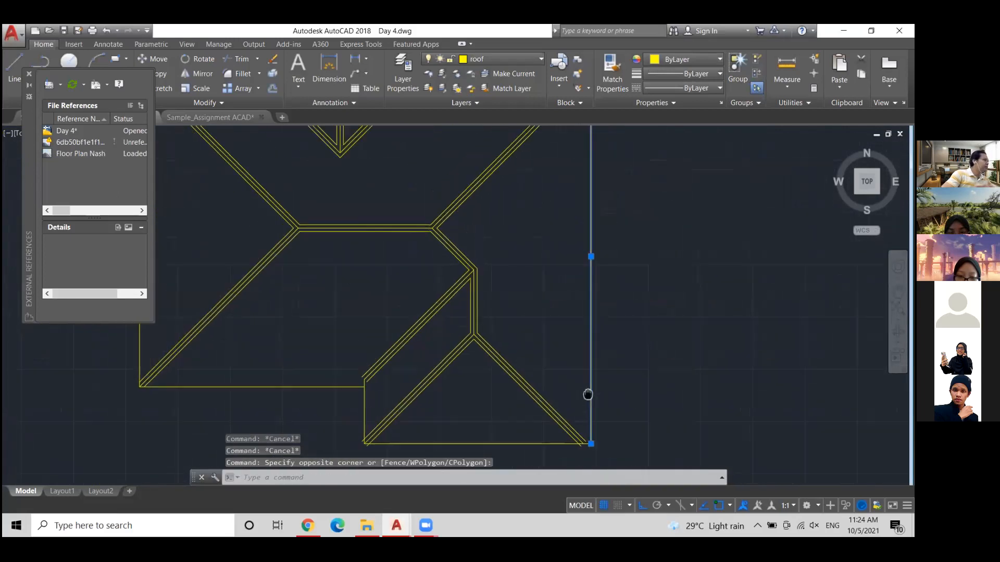
middle_drag(580, 369, 591, 216)
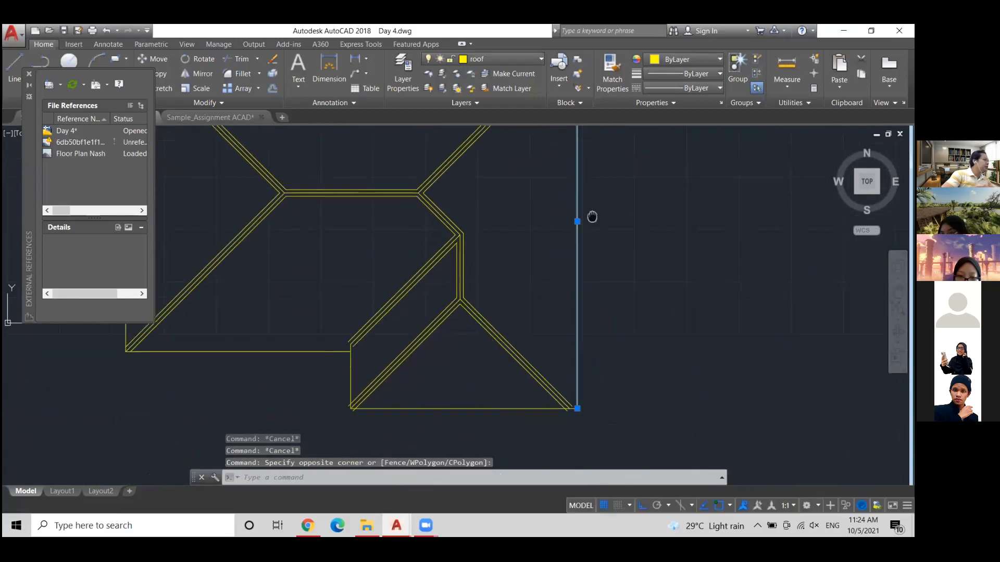
key(Escape)
Extend the short outer hip line at the lower wing's lower-right corner down to the bottom eaves line.
scroll(576, 276, up, 4)
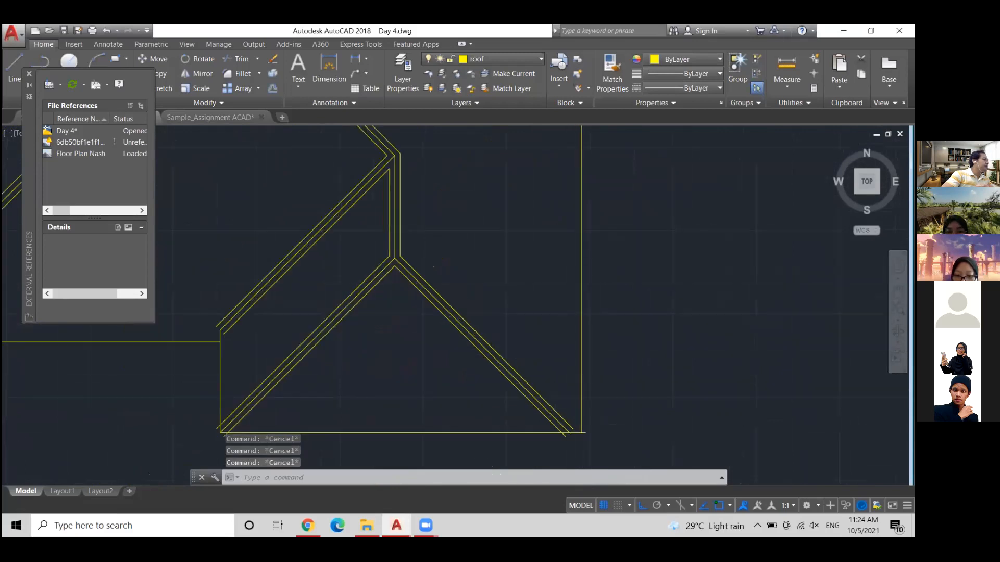
middle_drag(576, 414, 575, 395)
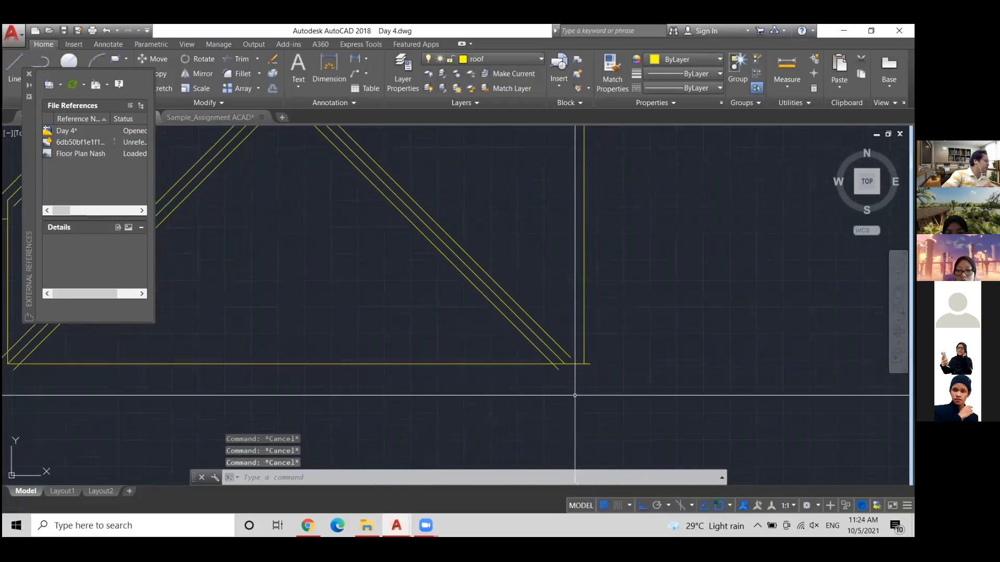
text(ex)
key(Return)
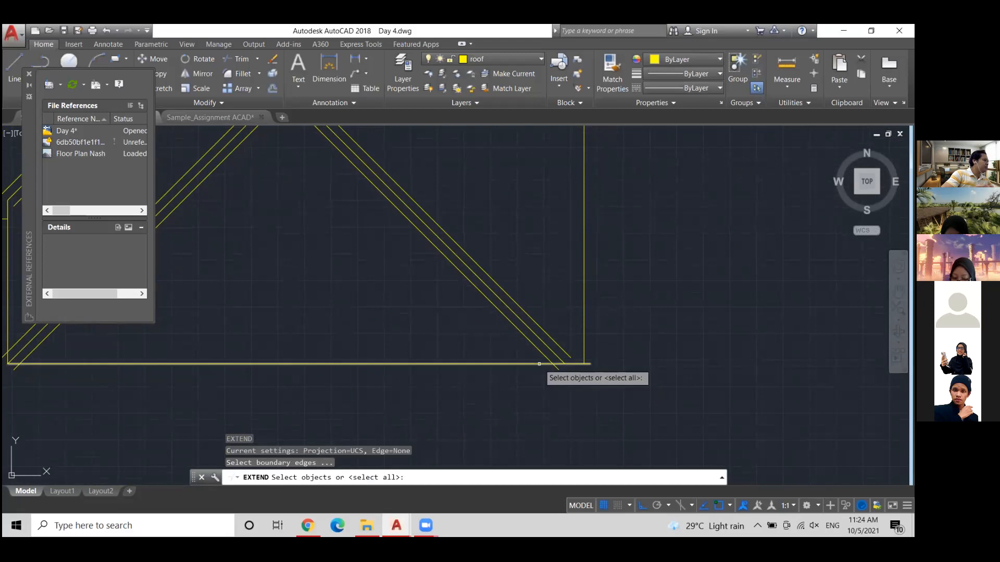
click(542, 362)
key(Return)
click(564, 351)
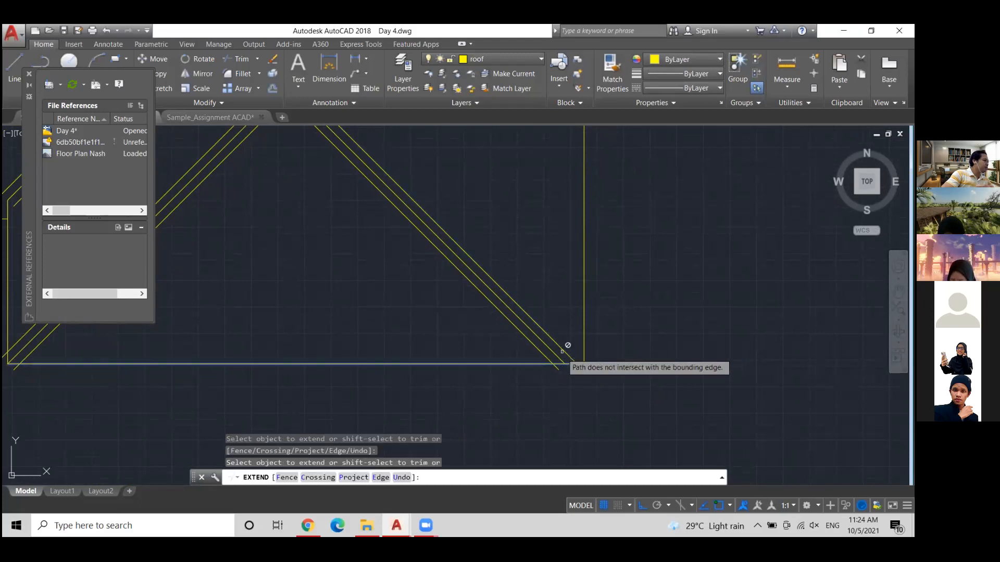
key(Escape)
Trim the hip line end projecting below the bottom eaves line at the lower wing's lower-right corner.
text(tr)
key(Return)
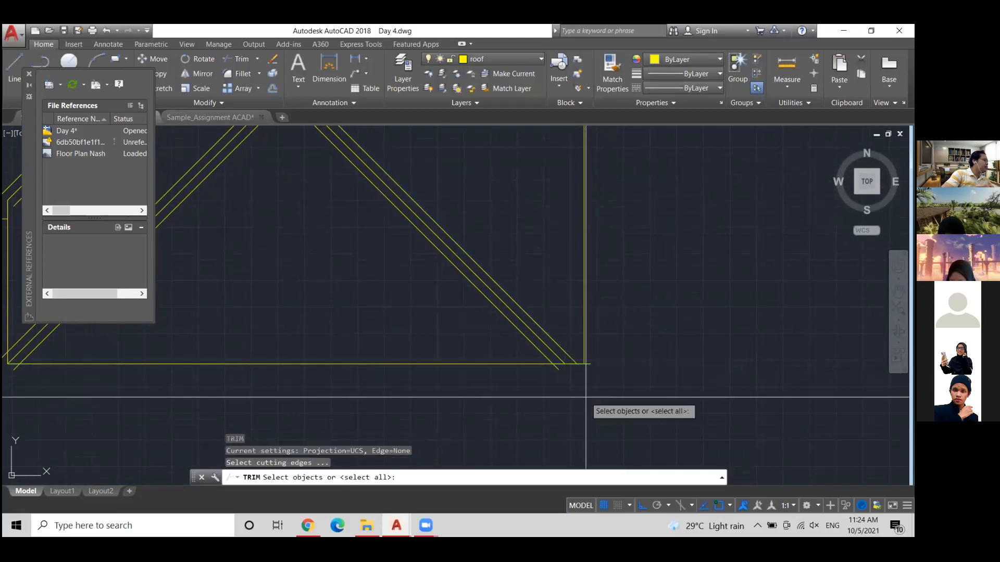
drag(582, 400, 551, 360)
key(Return)
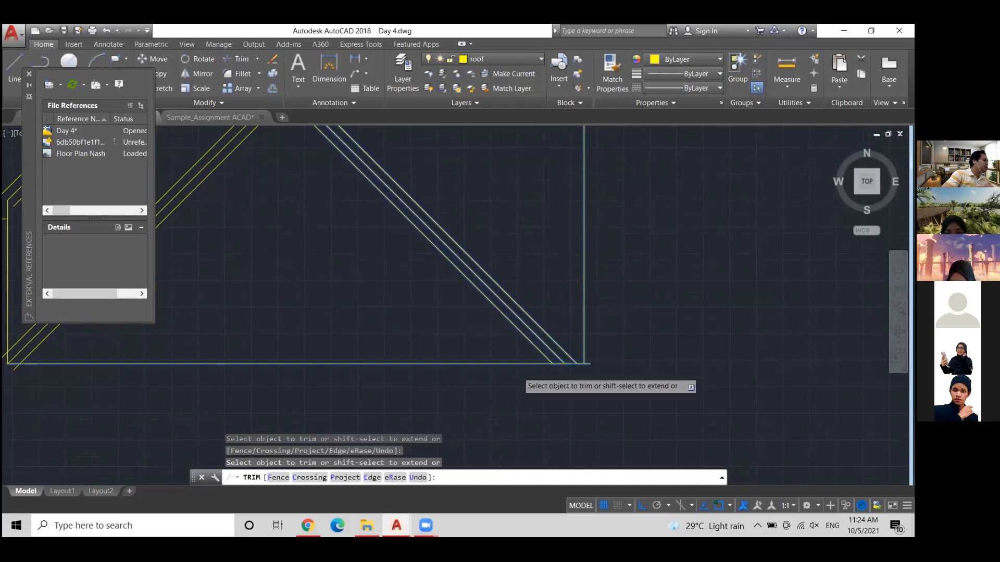
scroll(561, 384, down, 6)
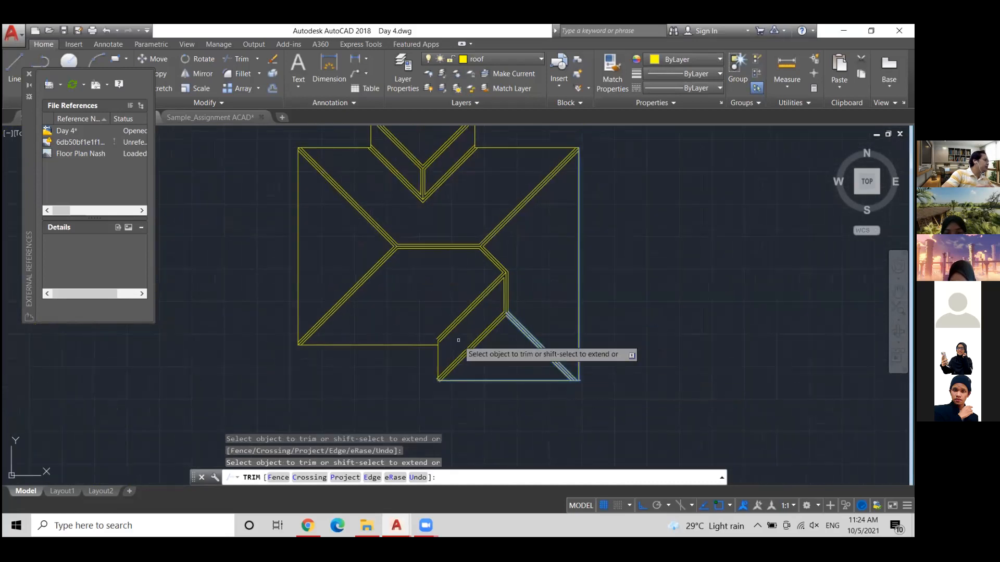
scroll(437, 342, up, 6)
middle_drag(437, 342, 545, 294)
key(Escape)
Try to extend the outer valley line at the lower wing's upper-left corner, using the wing's vertical eaves line as boundary.
text(ex)
key(Return)
click(513, 336)
click(461, 304)
key(Return)
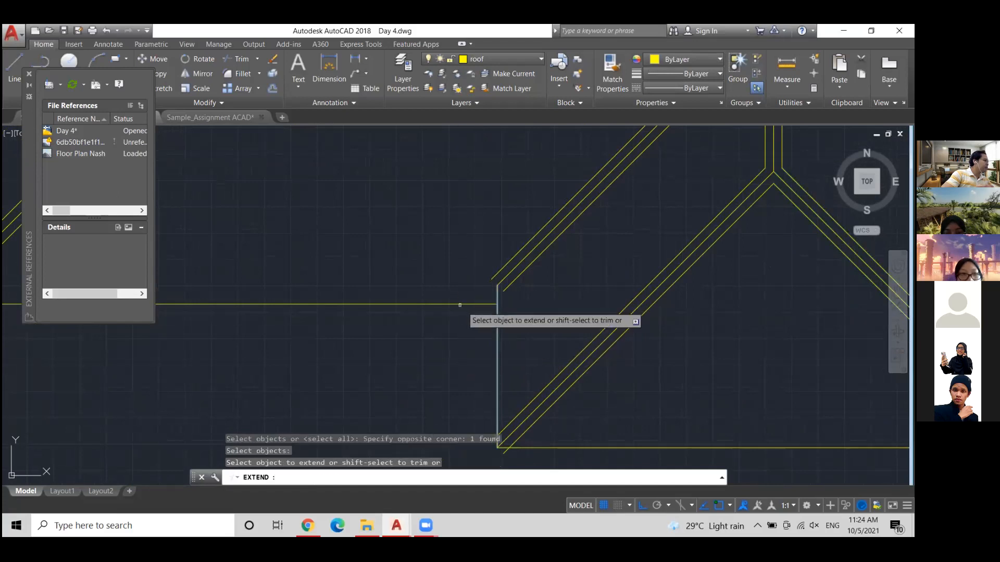
click(494, 275)
key(Escape)
key(Escape)
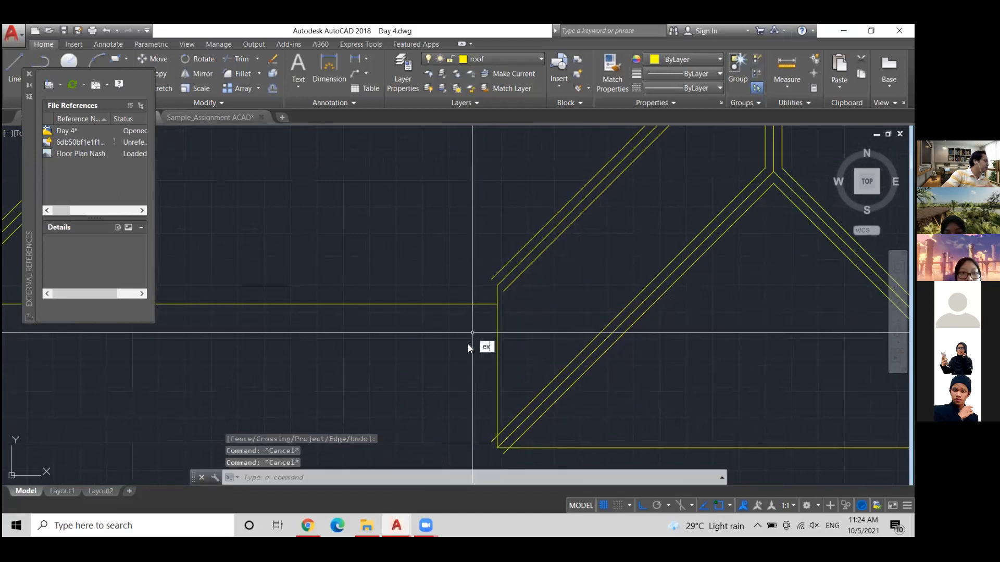
Extend the outer valley line at the lower wing's upper-left corner to the main roof's bottom horizontal eaves line.
text(ex)
key(Return)
click(468, 343)
click(461, 338)
click(471, 343)
click(421, 293)
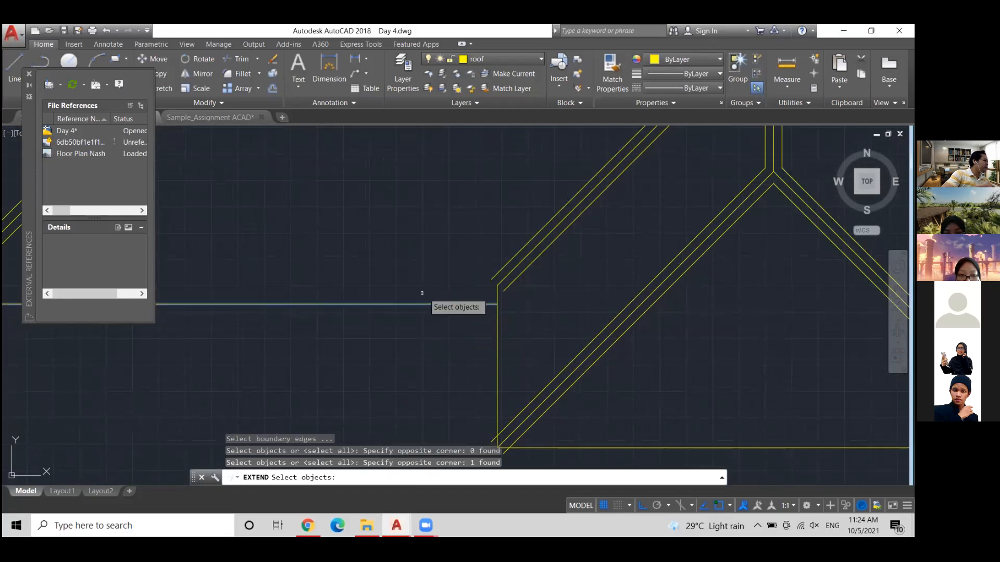
key(Return)
scroll(521, 350, down, 3)
key(Escape)
key(Escape)
key(Escape)
Trim the overshooting outer hip line ends at the lower wing's lower-left corner back to the eaves lines.
scroll(520, 350, up, 3)
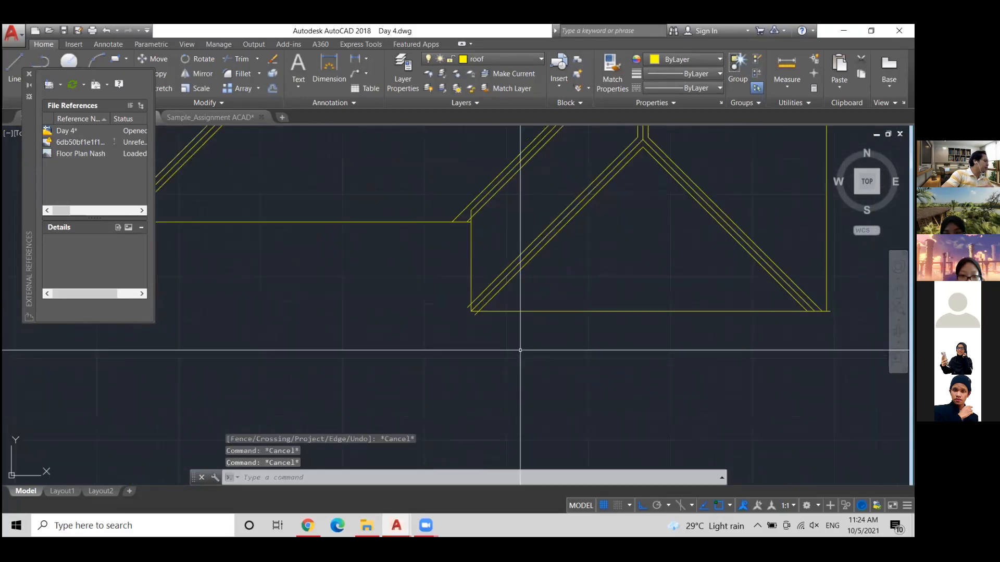
text(tr)
key(Return)
click(520, 349)
click(466, 306)
scroll(471, 312, up, 2)
key(Return)
scroll(470, 313, up, 1)
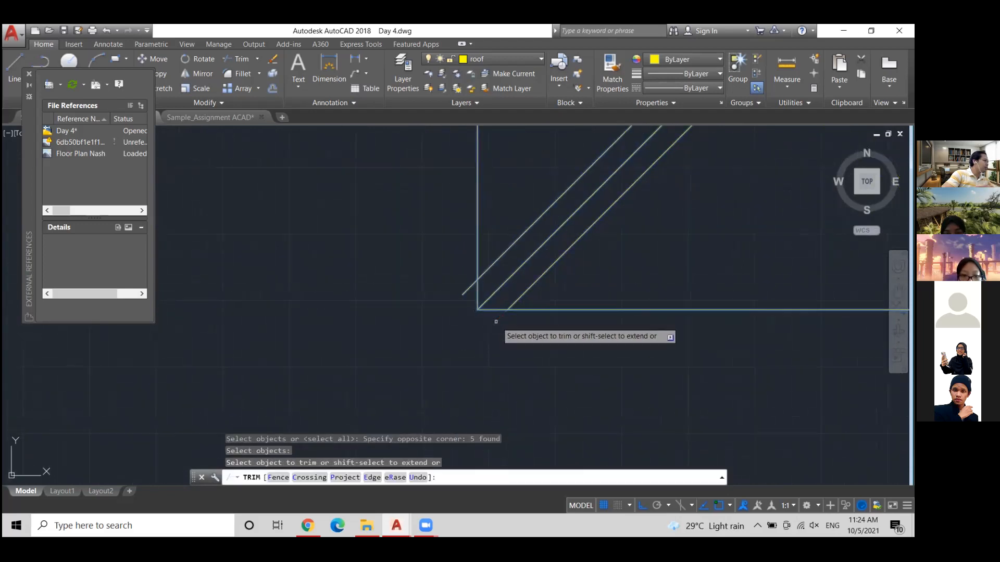
click(466, 295)
scroll(465, 297, down, 3)
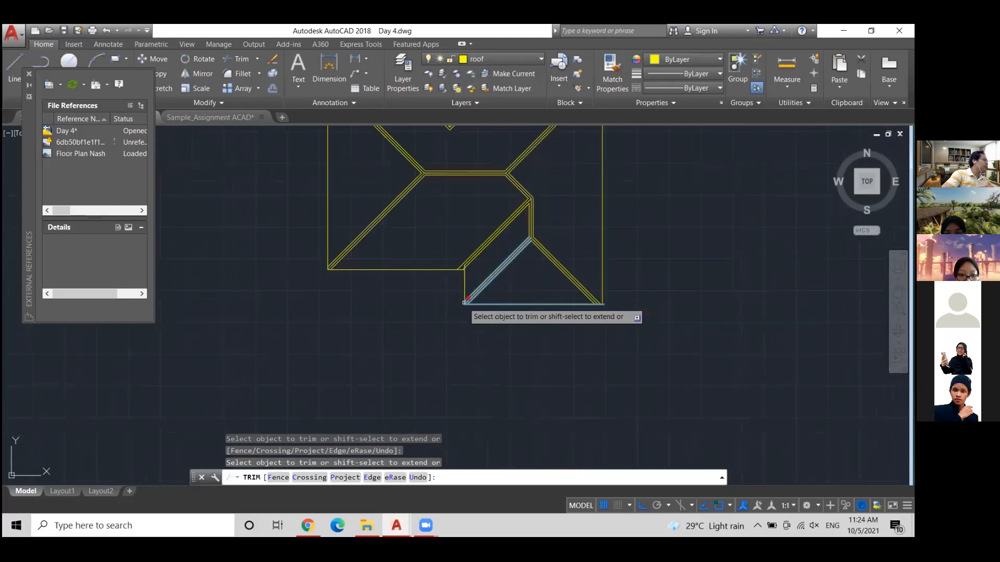
key(Escape)
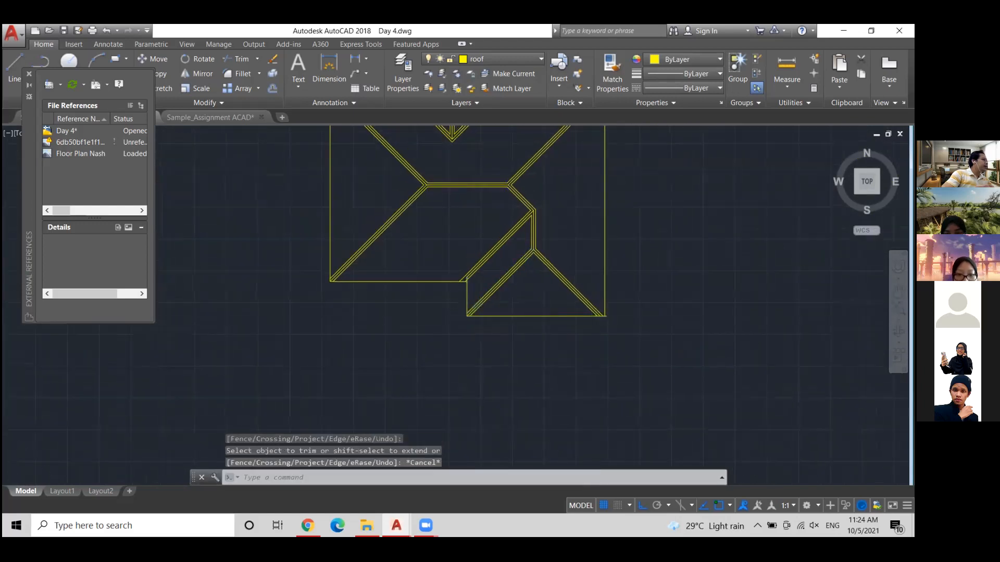
Inspect the hip and valley line ends at the lower wing, around the main roof and at the upper wing.
scroll(616, 297, up, 2)
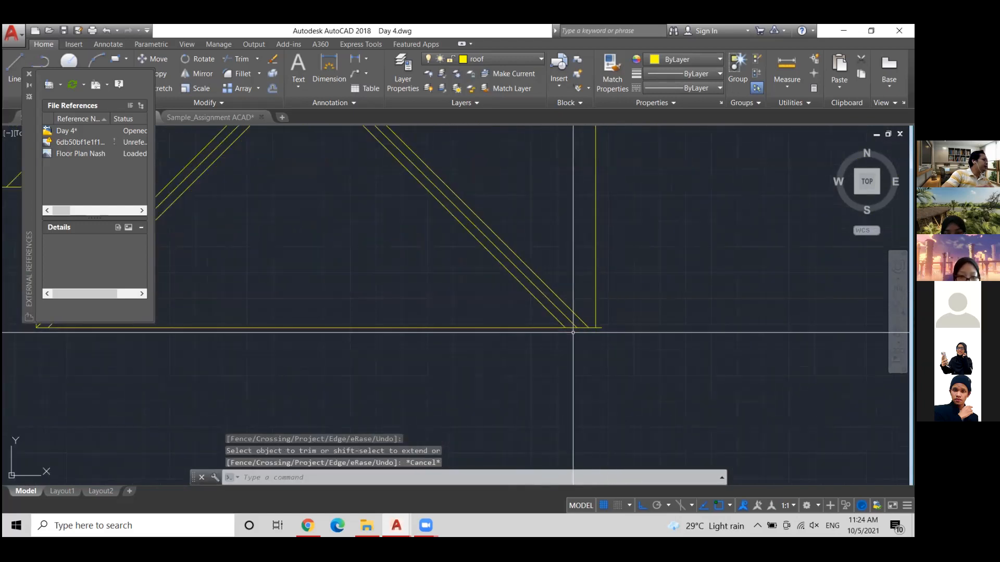
scroll(552, 302, down, 3)
middle_drag(522, 312, 682, 395)
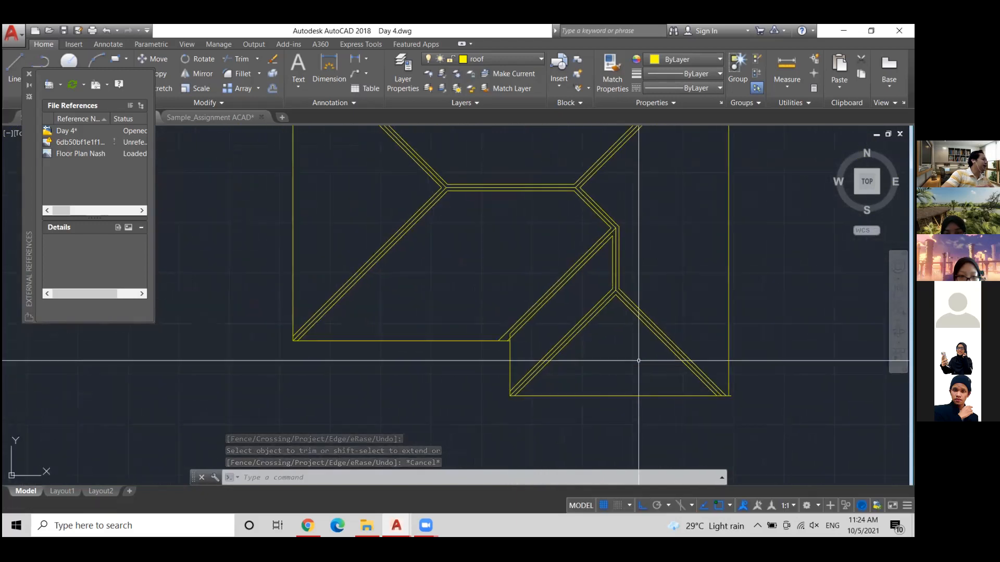
scroll(633, 341, down, 2)
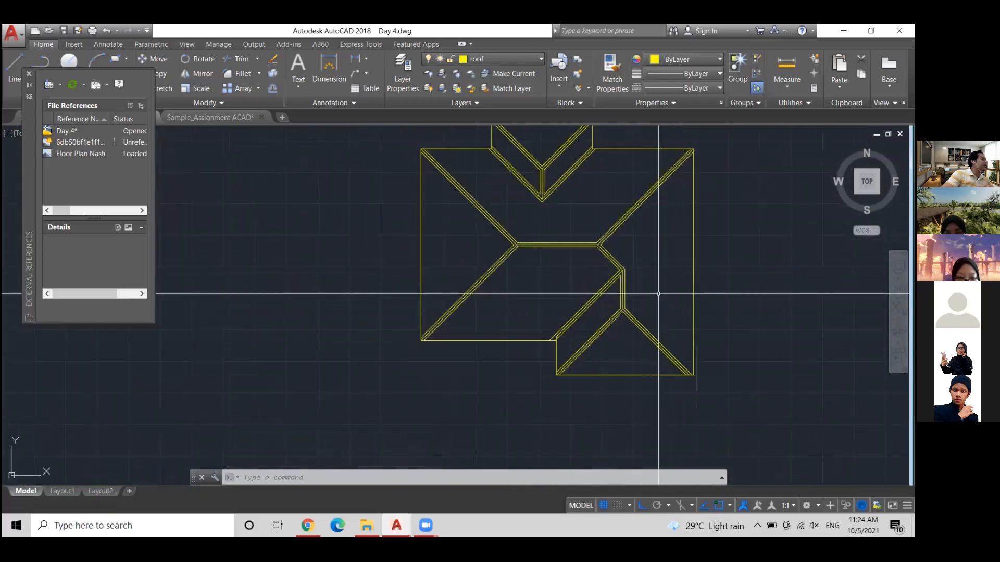
scroll(671, 340, down, 2)
middle_drag(671, 339, 657, 307)
scroll(583, 365, up, 5)
scroll(649, 377, down, 4)
middle_drag(618, 376, 610, 407)
middle_drag(445, 341, 498, 456)
scroll(657, 292, up, 4)
middle_drag(551, 320, 483, 408)
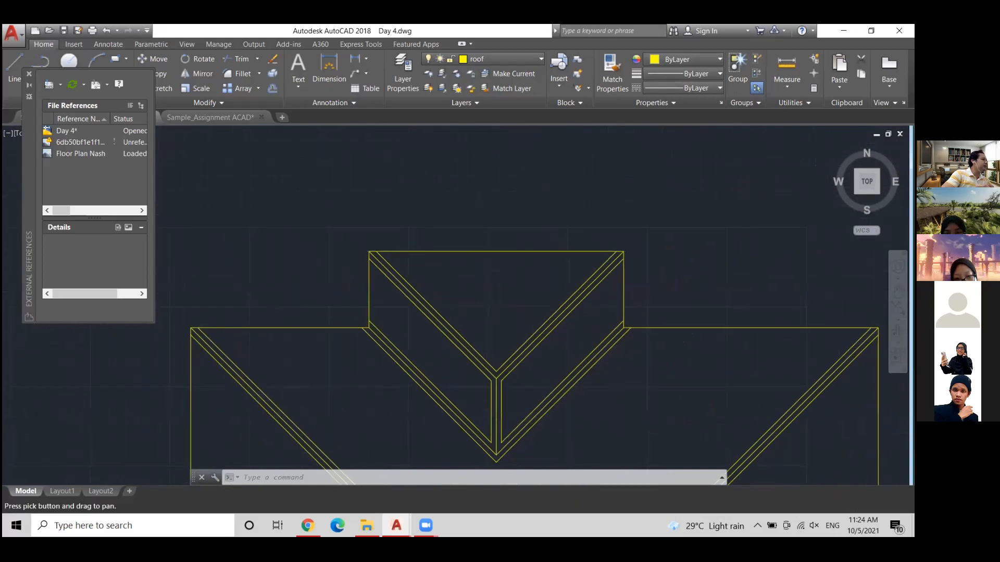
Highlight the upper wing's lines and the lines meeting at the main roof's upper-left corner to examine them, clearing each selection.
click(645, 205)
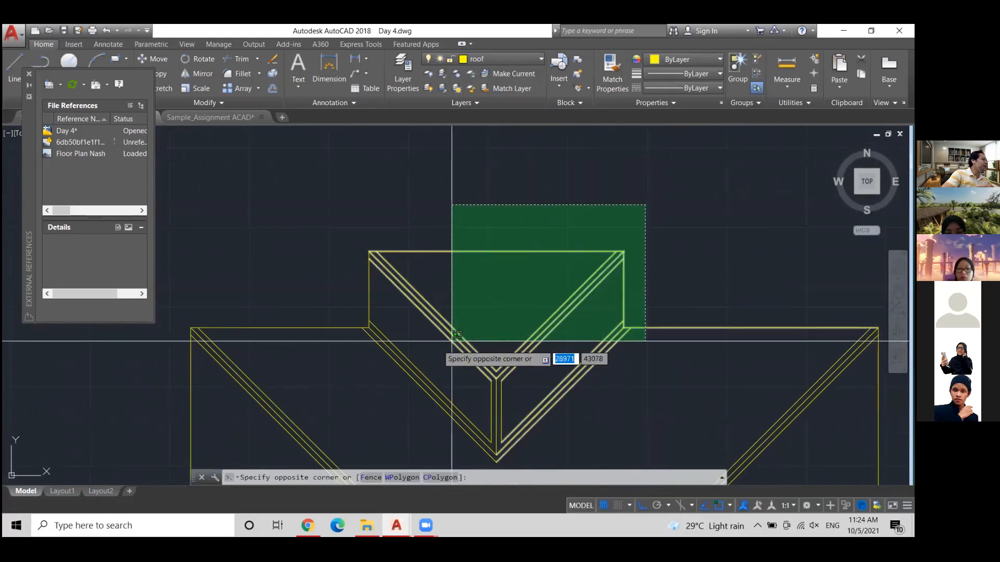
click(352, 366)
scroll(374, 354, down, 2)
key(Escape)
scroll(246, 343, up, 2)
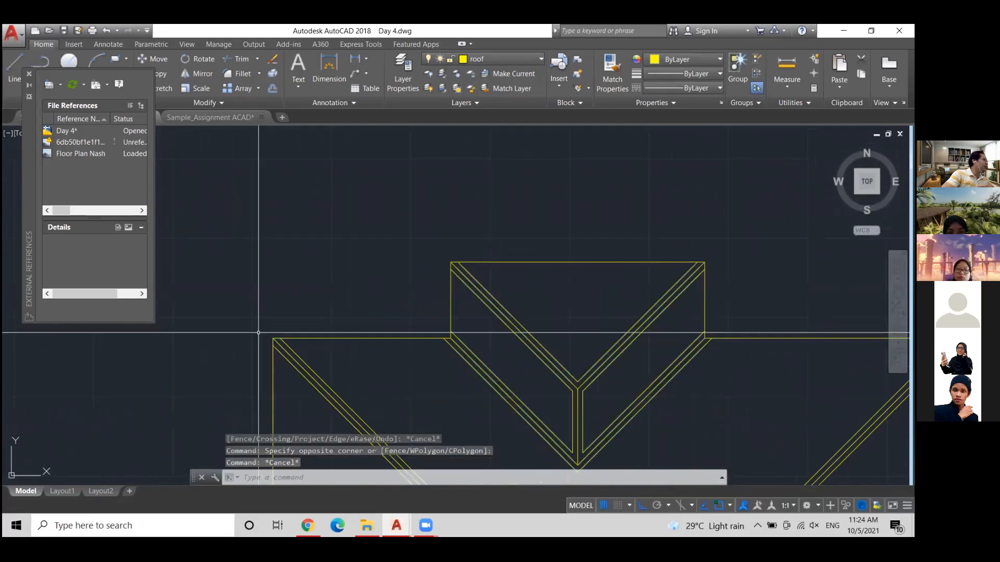
click(315, 296)
click(224, 374)
scroll(426, 359, down, 3)
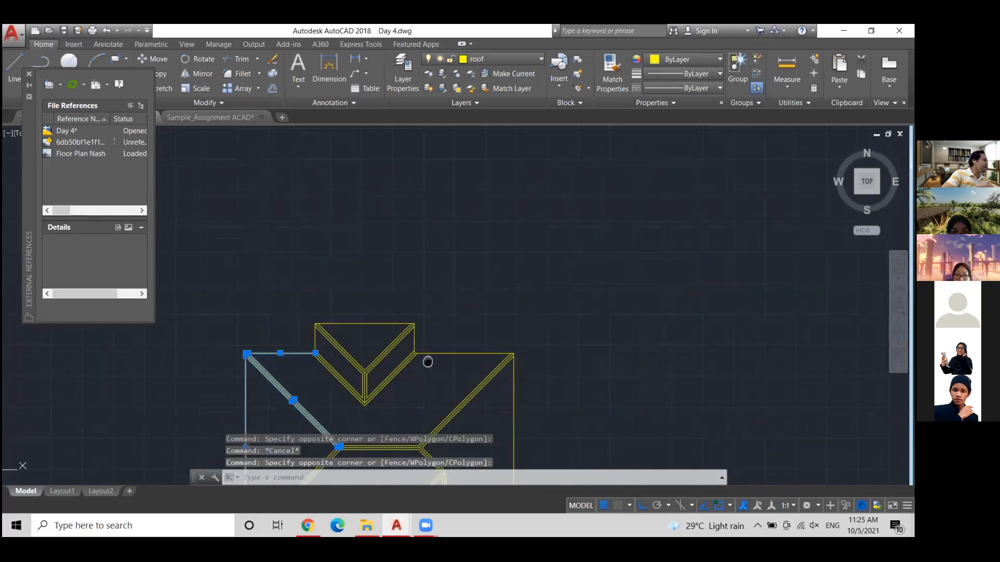
key(Escape)
Highlight the lines at the main roof's upper-right corner and the lower wing's eaves lines to examine them, and clear the selection.
click(499, 308)
click(447, 364)
scroll(396, 349, down, 2)
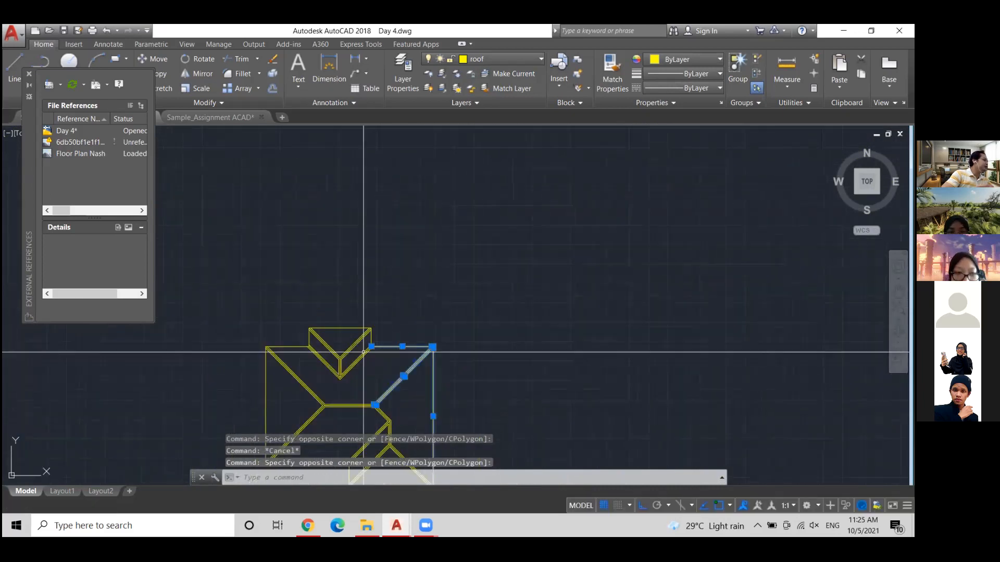
middle_drag(364, 346, 408, 346)
middle_drag(404, 401, 448, 299)
scroll(446, 302, up, 4)
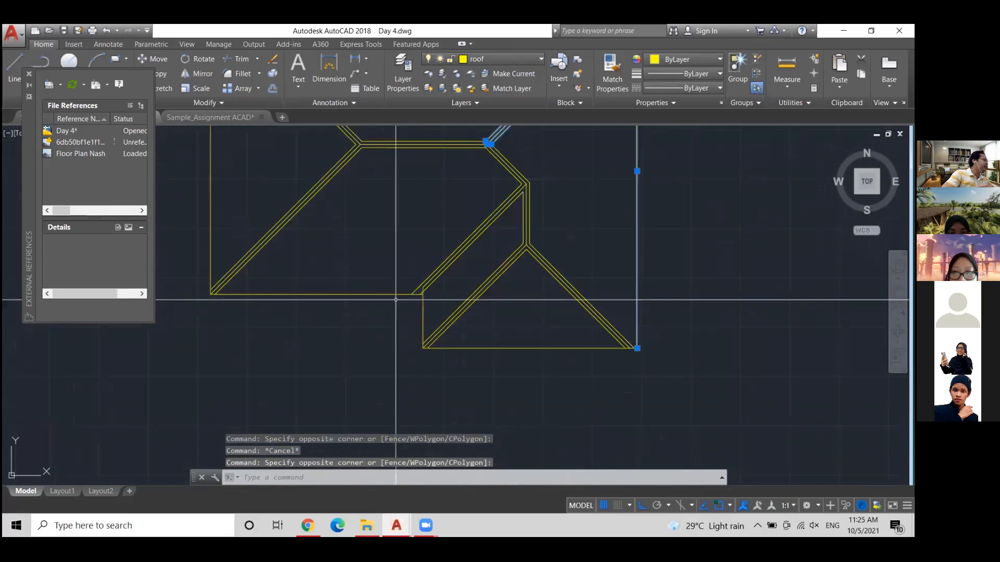
click(363, 254)
click(657, 389)
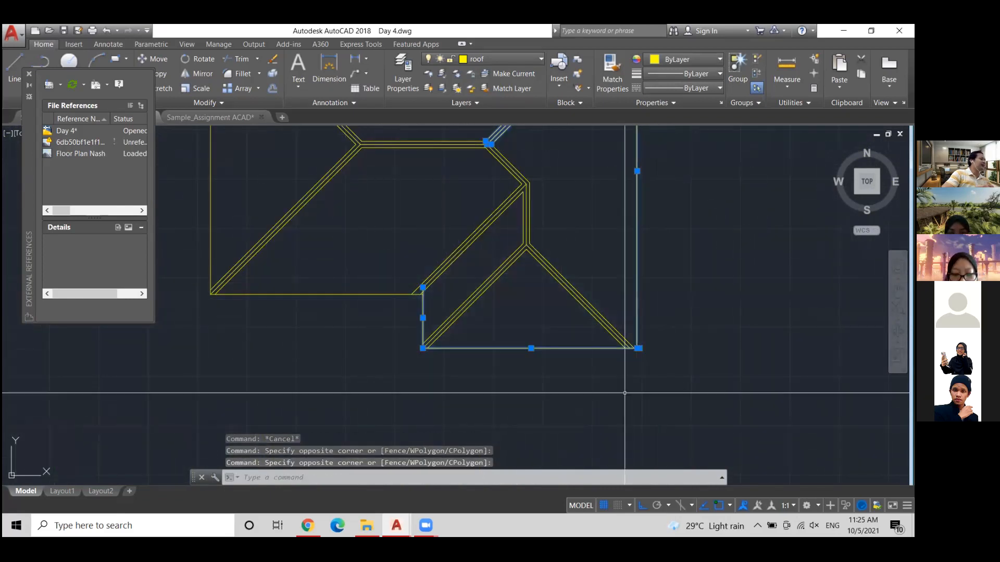
key(Escape)
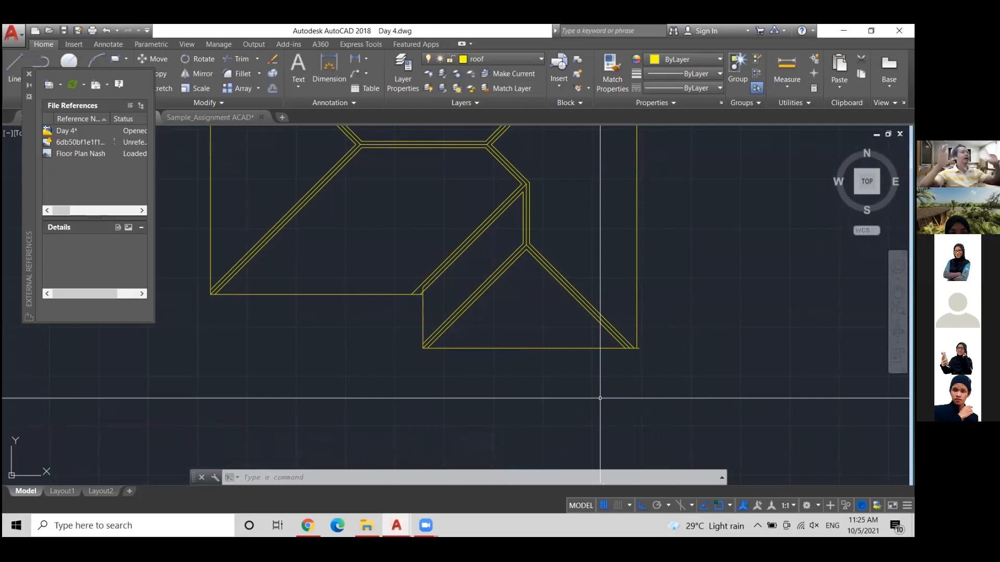
Temporarily turn on layer 0 to show the reference floor plan image, and turn it off again to leave only the roof layer.
scroll(577, 401, down, 4)
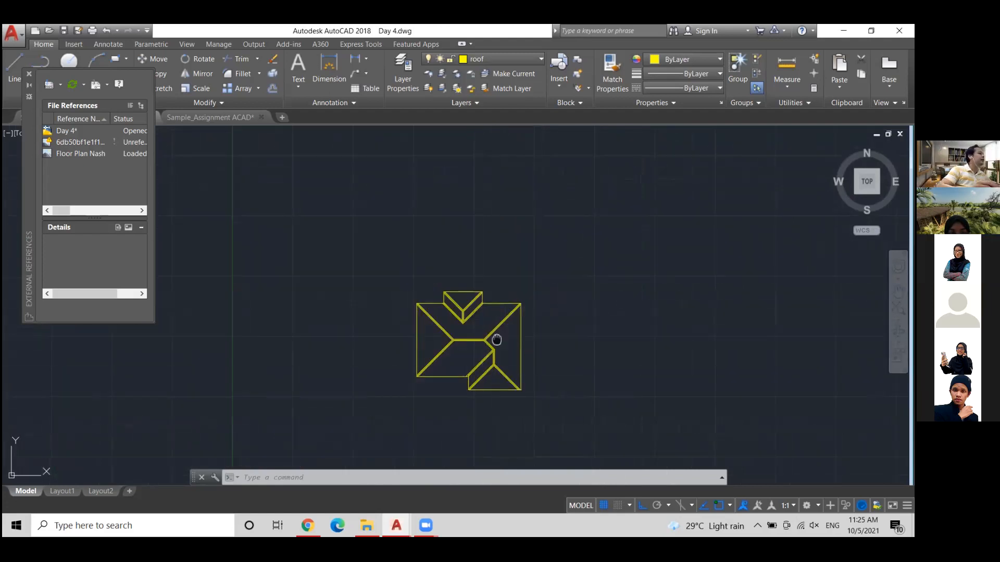
middle_drag(479, 404, 494, 347)
middle_drag(500, 284, 505, 221)
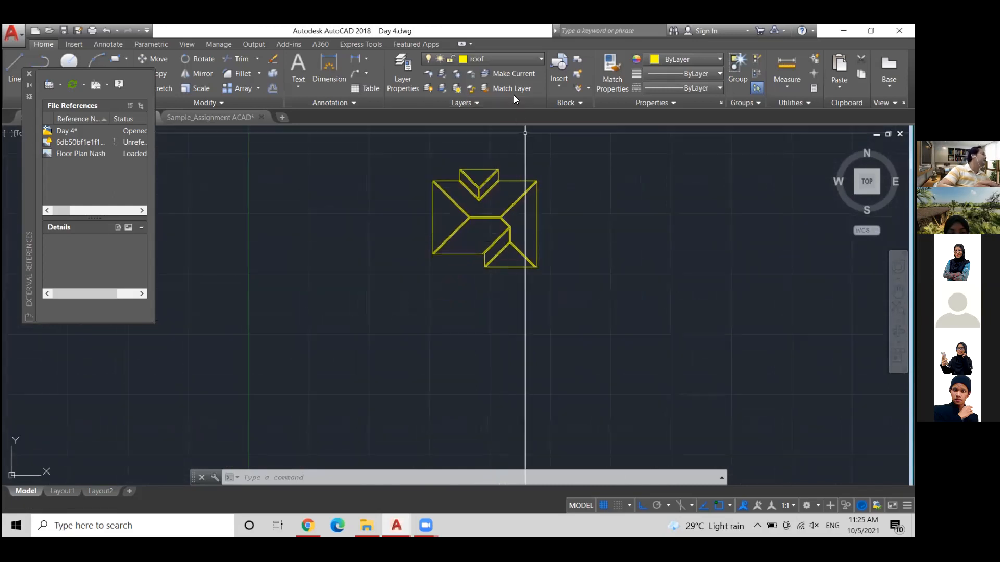
click(478, 62)
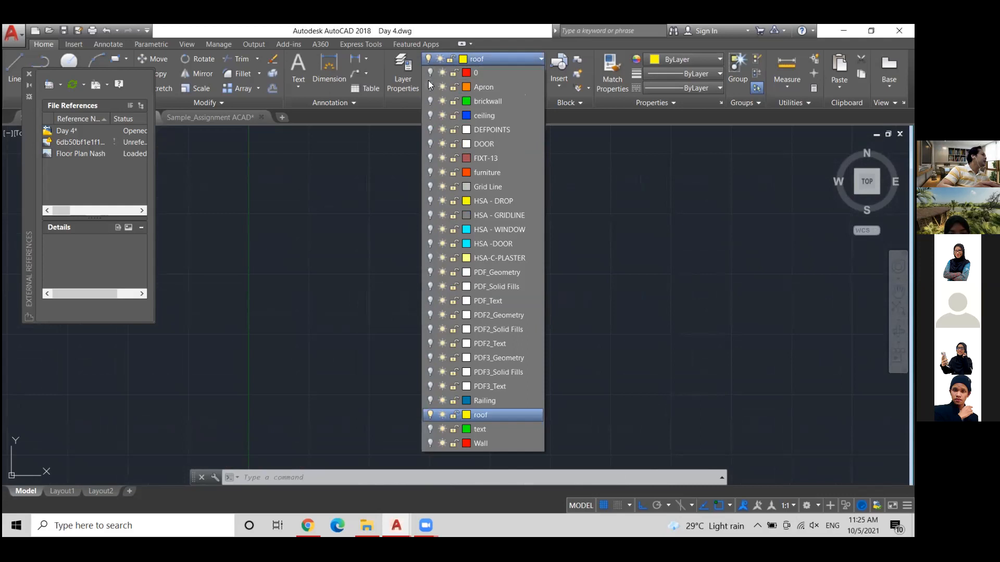
click(430, 72)
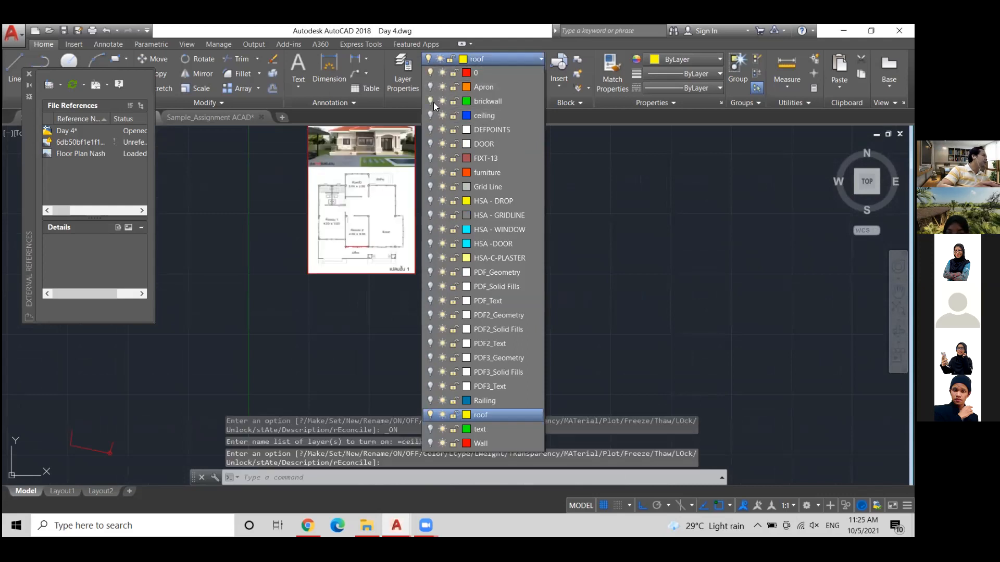
click(430, 87)
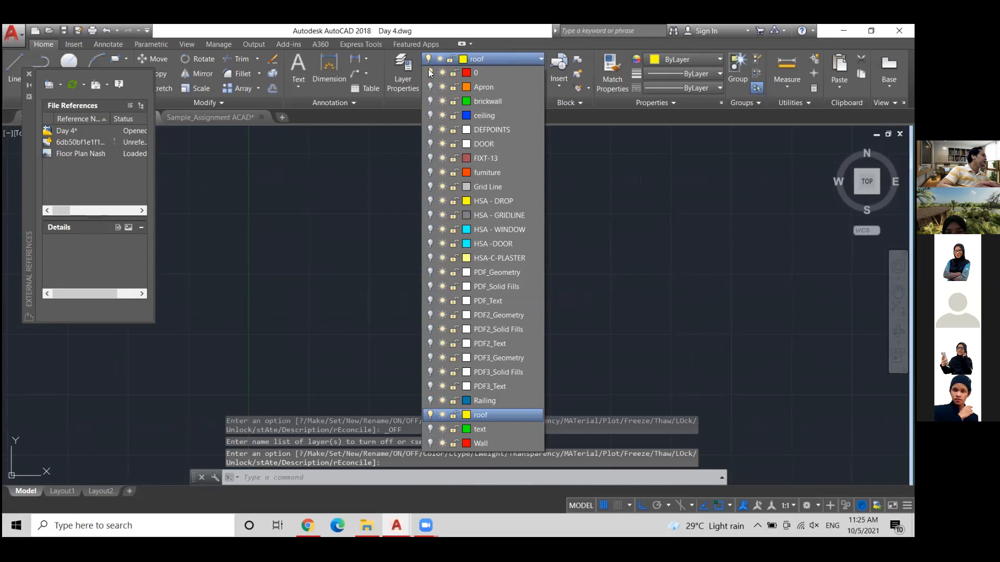
click(571, 180)
scroll(521, 208, up, 2)
middle_drag(521, 209, 500, 251)
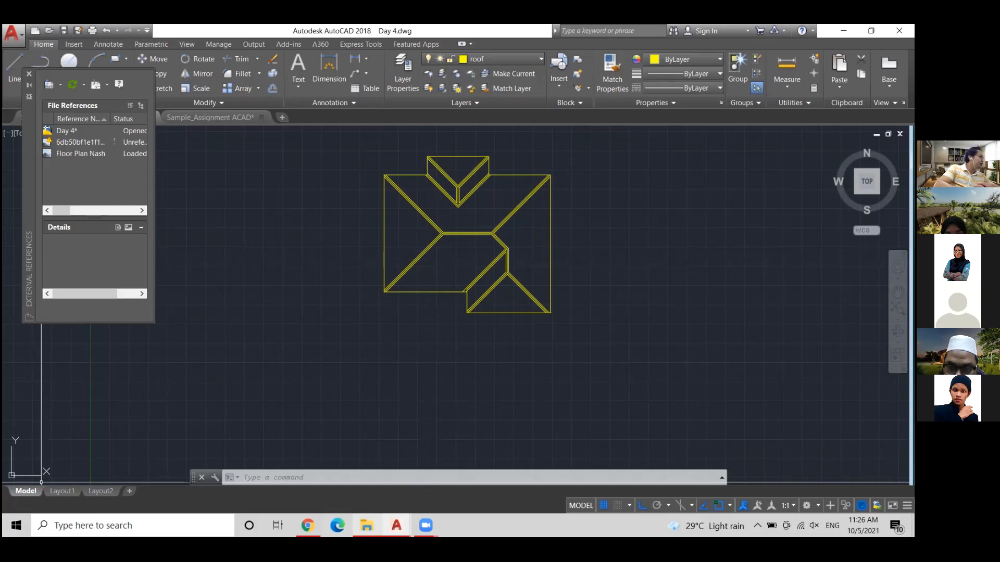
Switch to the Zoom whiteboard and sketch a sloping roof edge with two vertical wall lines and an arrow pointing at each.
mouse_move(422, 524)
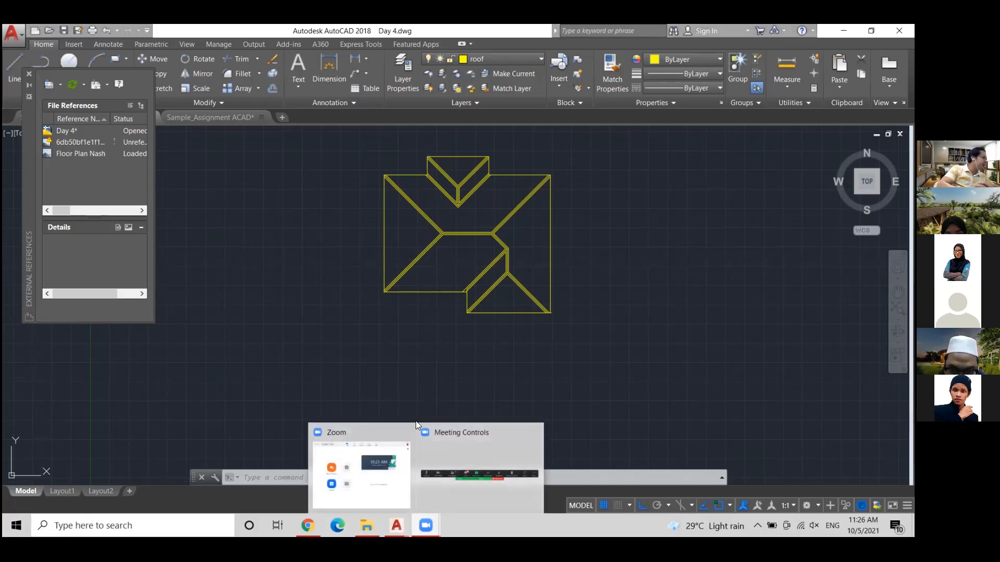
click(473, 457)
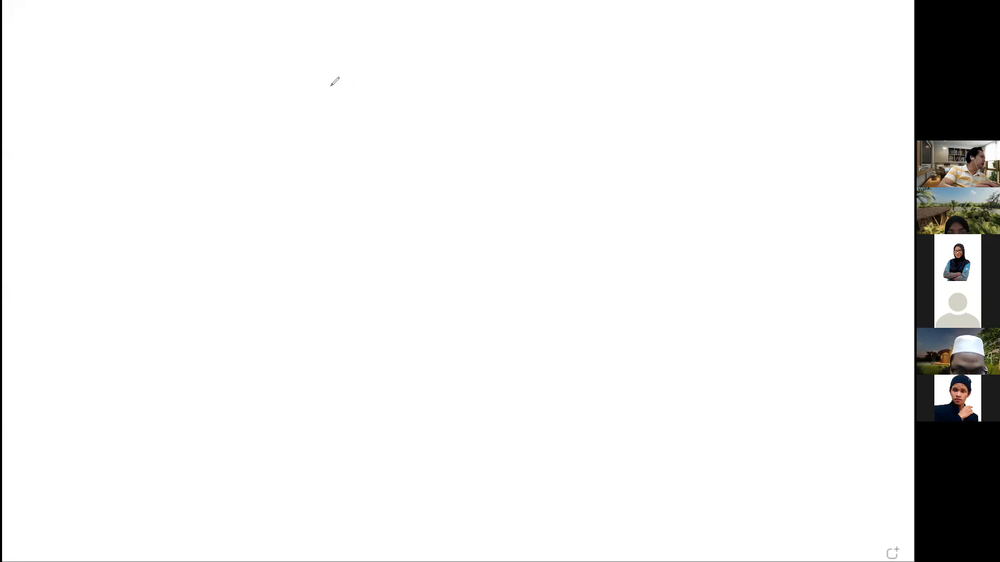
mouse_move(332, 90)
mouse_down()
mouse_move(551, 165)
mouse_move(277, 157)
mouse_move(303, 89)
mouse_move(347, 92)
mouse_up()
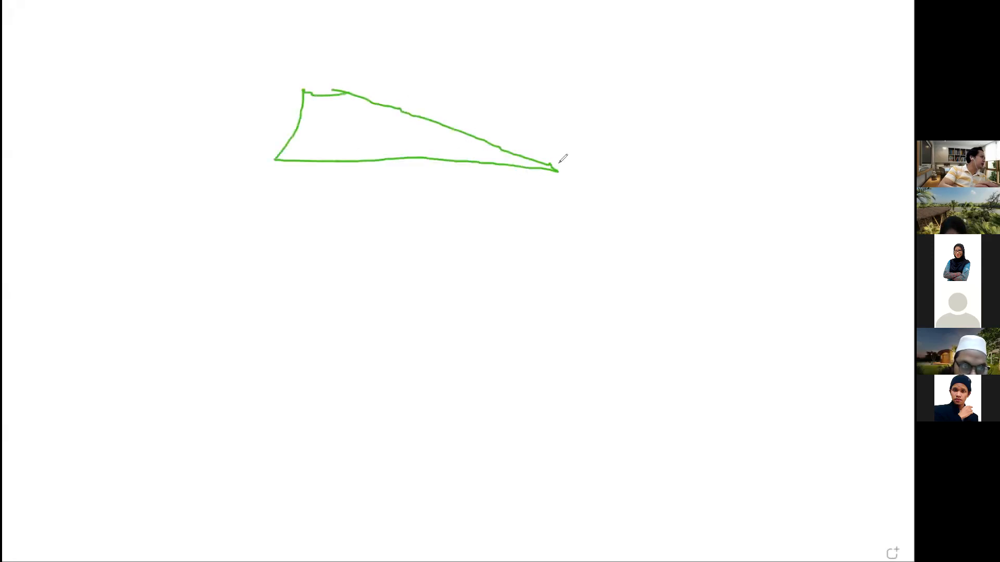
drag(553, 168, 562, 300)
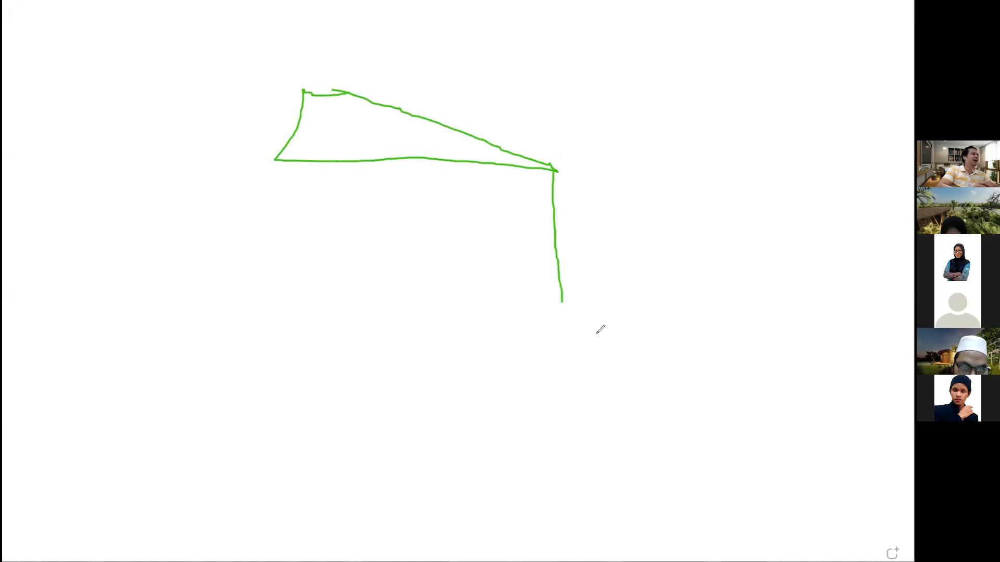
mouse_move(673, 309)
mouse_down()
mouse_move(604, 275)
mouse_move(606, 292)
mouse_move(628, 271)
mouse_up()
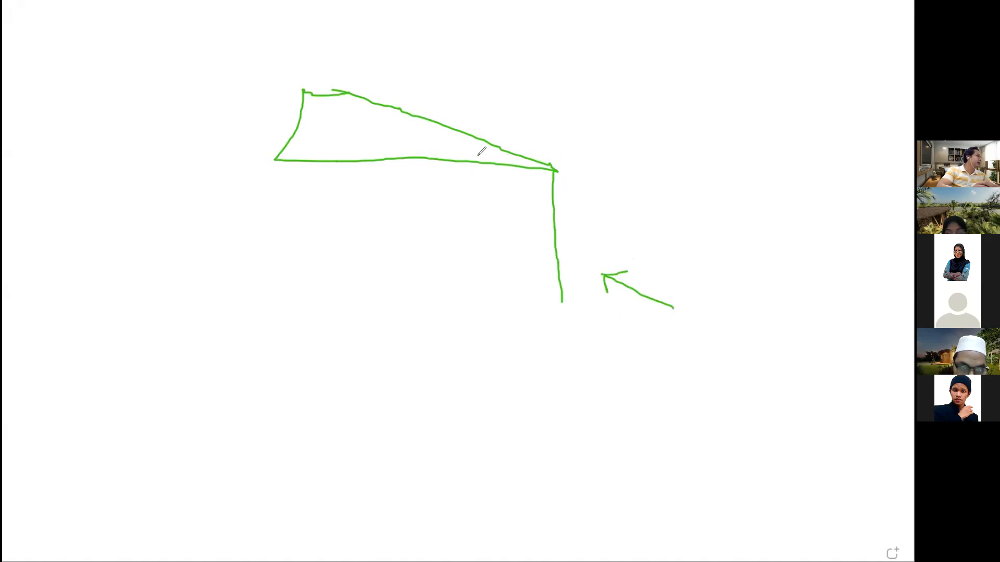
drag(460, 163, 471, 340)
mouse_move(527, 269)
mouse_down()
mouse_move(472, 254)
mouse_move(487, 282)
mouse_move(491, 250)
mouse_up()
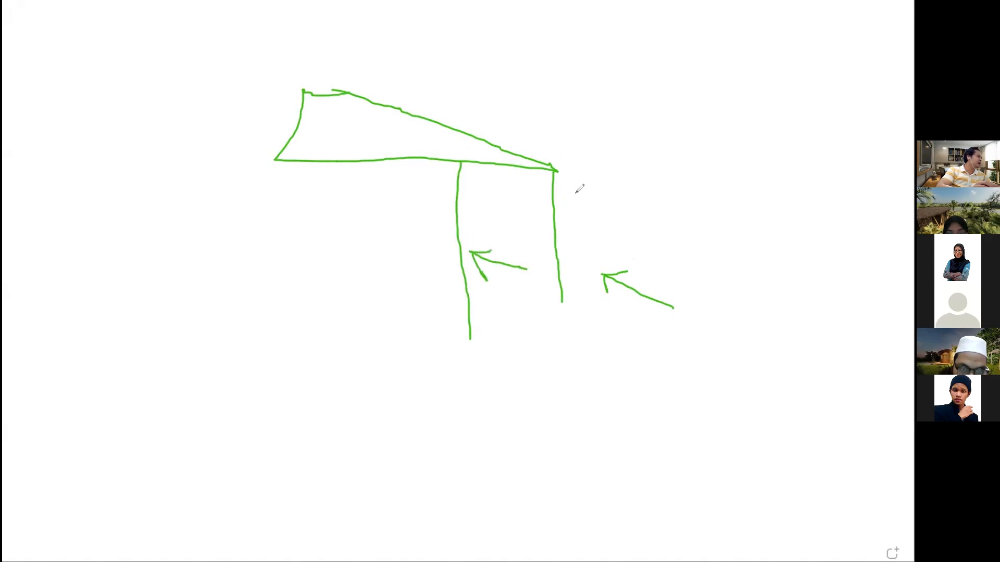
Erase the vertical line under the roof tip and draw an overhang dimension with a handwritten note above the roof edge.
click(555, 205)
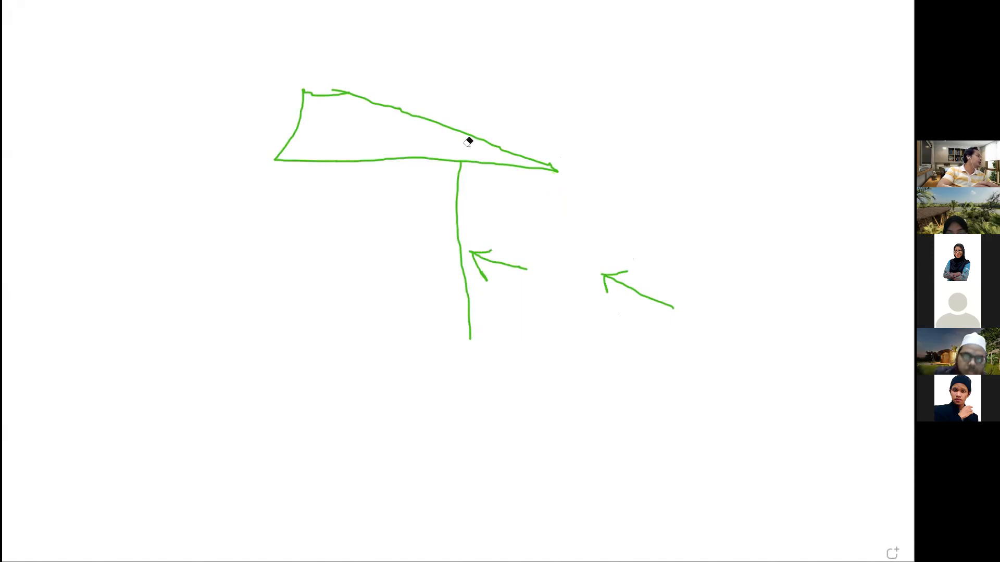
mouse_move(460, 162)
mouse_down()
mouse_move(453, 61)
mouse_move(593, 111)
mouse_move(560, 145)
mouse_up()
mouse_move(507, 65)
mouse_down()
mouse_move(502, 75)
mouse_move(525, 59)
mouse_move(526, 74)
mouse_move(567, 70)
mouse_up()
click(534, 66)
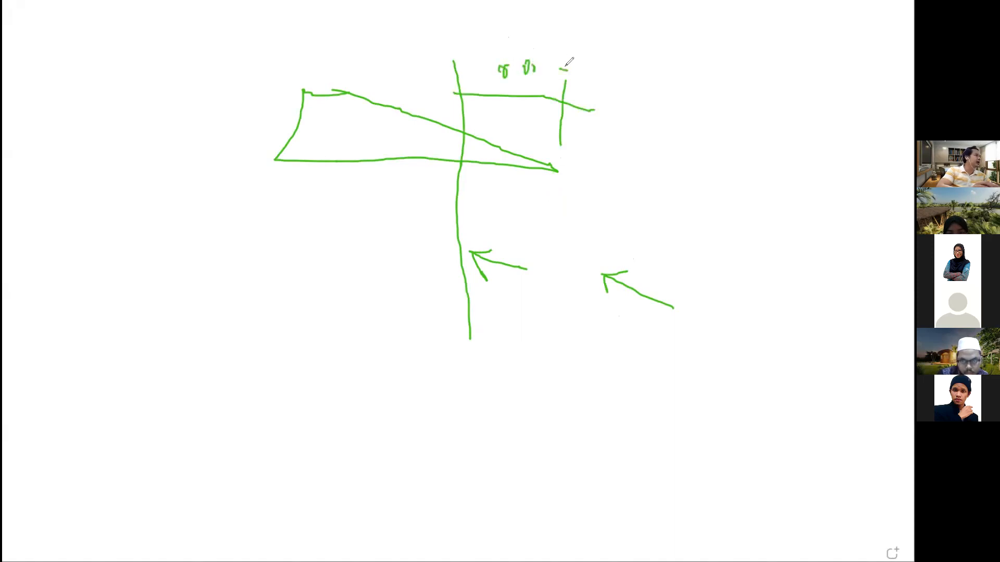
Add a second overhang dimension line with handwritten notes, and redraw the vertical lines at the wall and the roof tip.
mouse_move(459, 108)
mouse_down()
mouse_move(559, 108)
mouse_move(527, 122)
mouse_up()
click(579, 131)
drag(594, 128, 617, 133)
mouse_move(468, 110)
mouse_down()
mouse_move(454, 217)
mouse_move(466, 212)
mouse_up()
drag(564, 131, 550, 241)
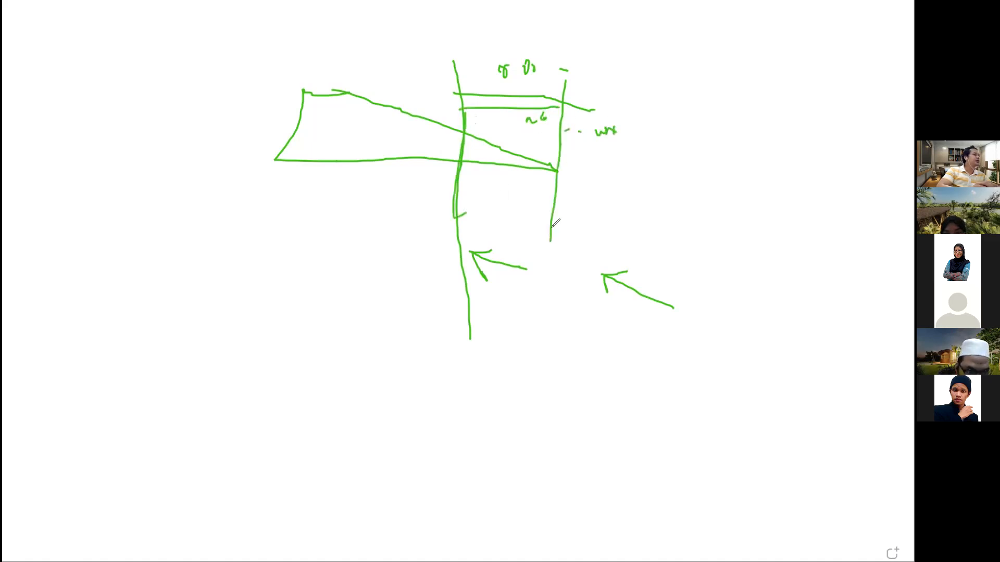
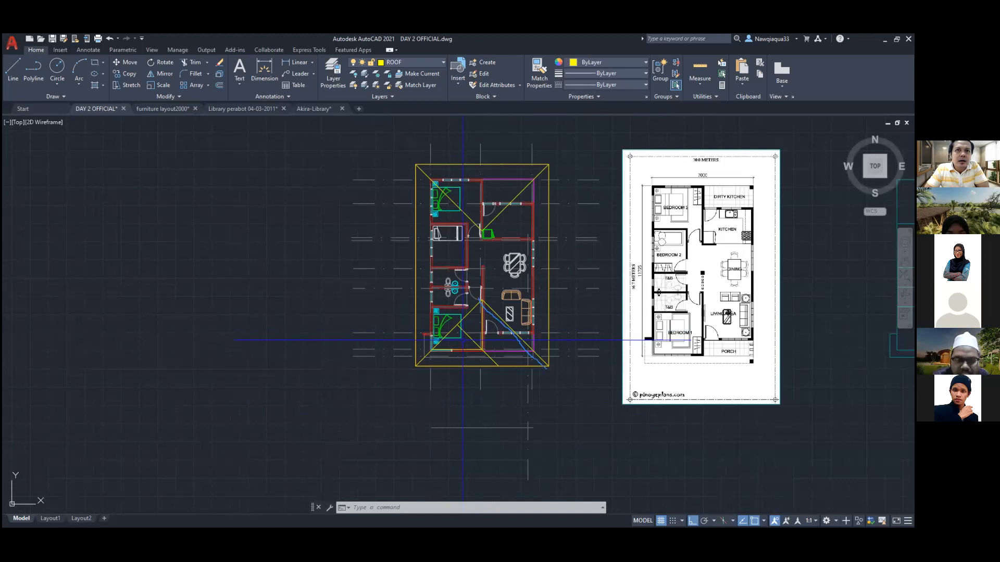
Annotate the shared DAY 2 OFFICIAL.dwg plan with an arrow to the house's lower-right corner, a horizontal line across the front and a lower-left diagonal.
drag(587, 284, 537, 338)
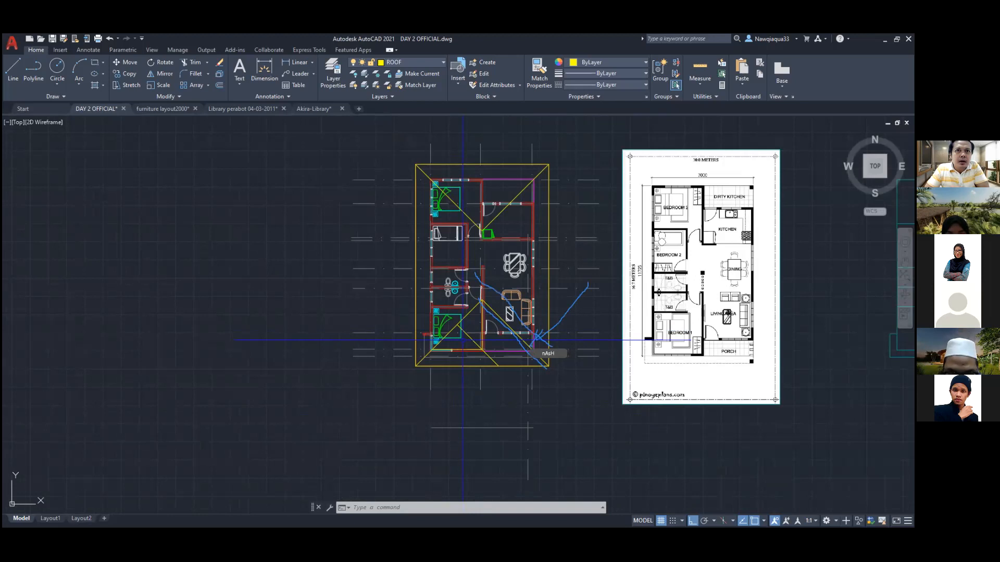
drag(573, 337, 401, 334)
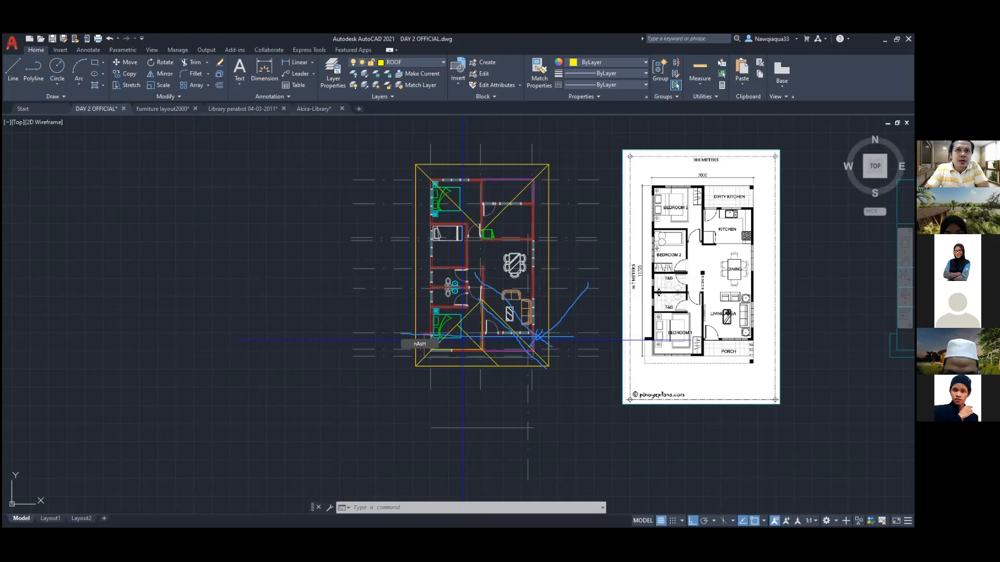
drag(501, 272, 408, 353)
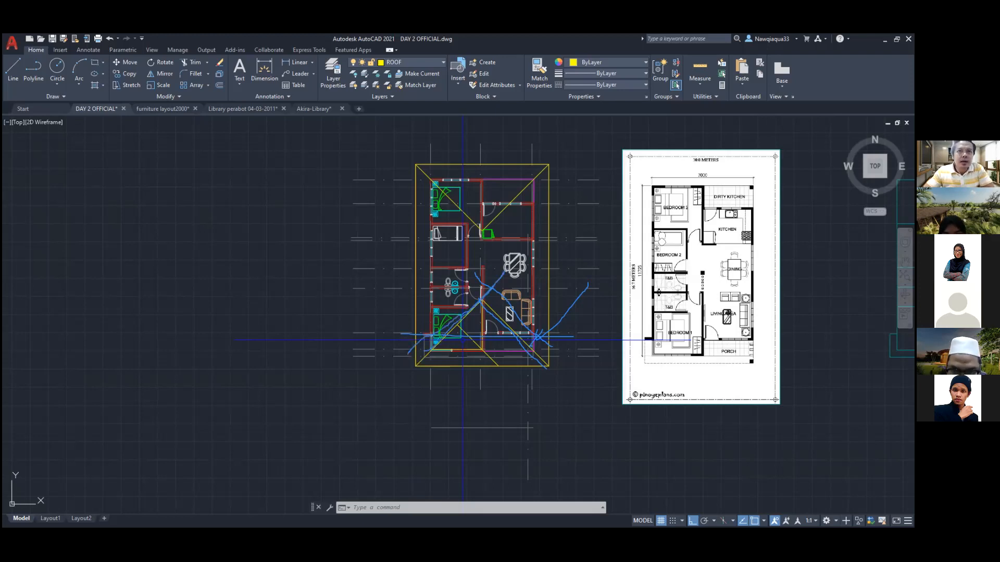
Annotate the shared plan with a stroke from the house's lower-right corner along the porch front to below the roof edge.
drag(526, 345, 490, 364)
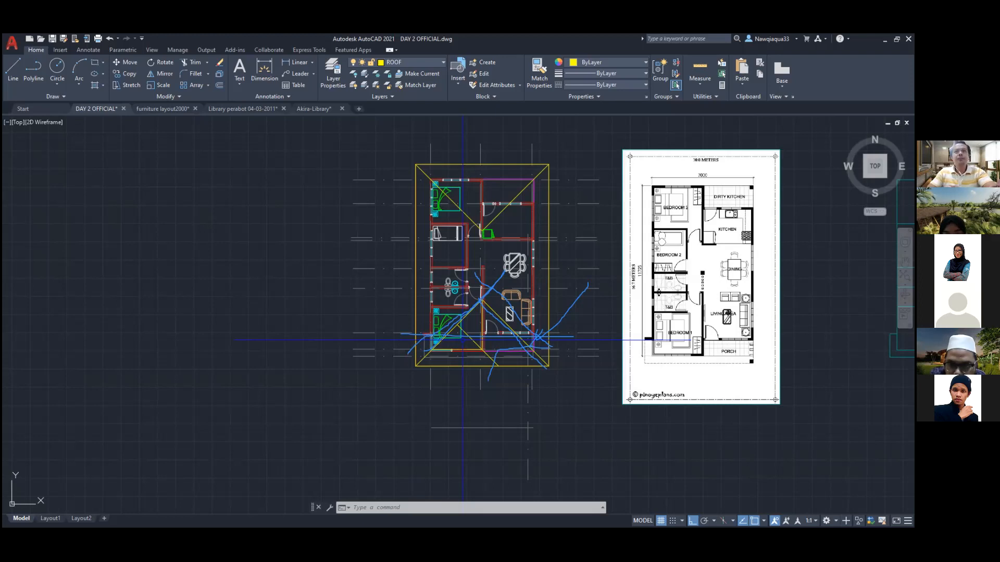
Examine the front and rear roof lines in DAY 2 OFFICIAL.dwg and the overall roof layout in the shared DAY 3.dwg.
scroll(463, 340, up, 4)
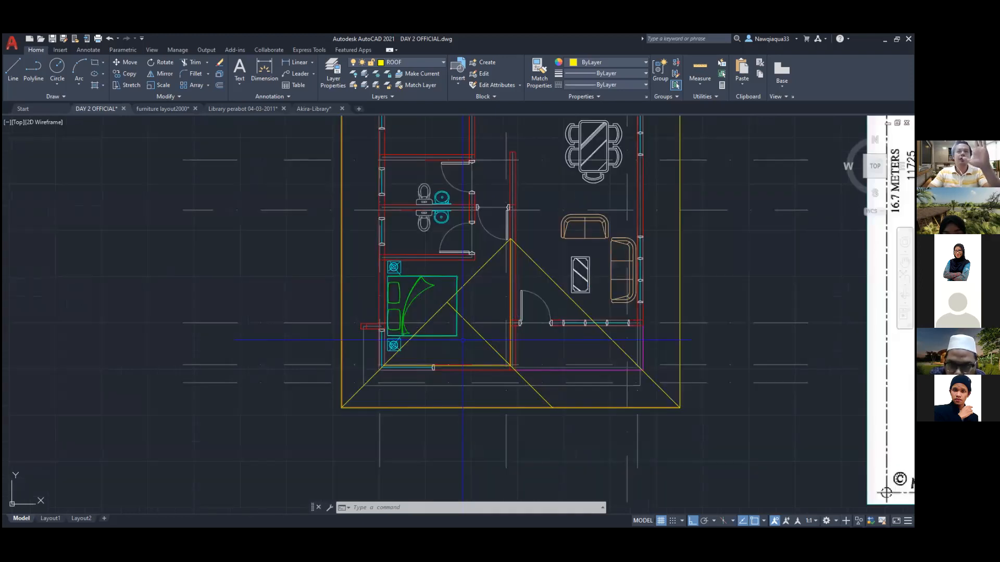
middle_drag(549, 302, 581, 301)
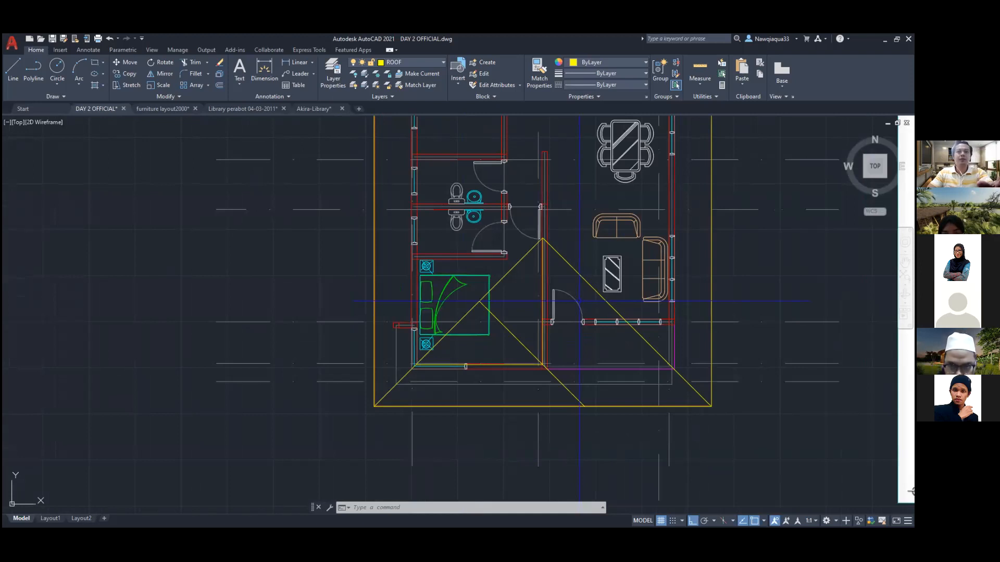
scroll(487, 330, down, 2)
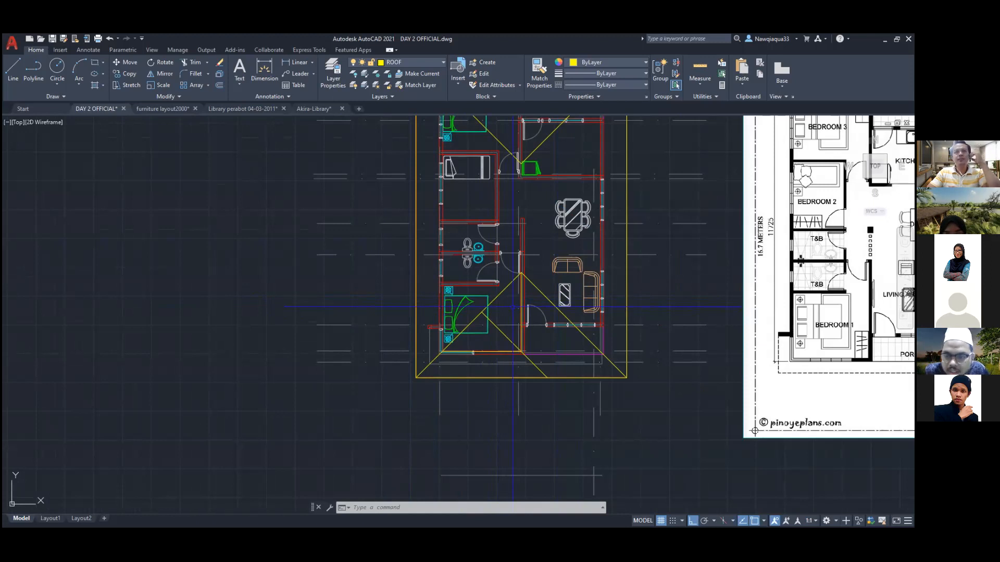
scroll(513, 307, up, 2)
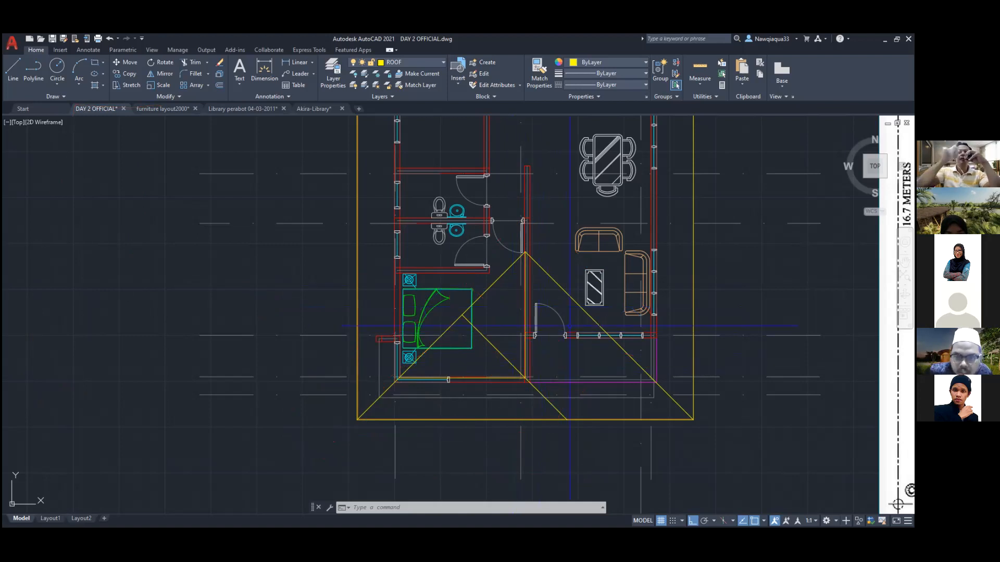
scroll(570, 327, down, 2)
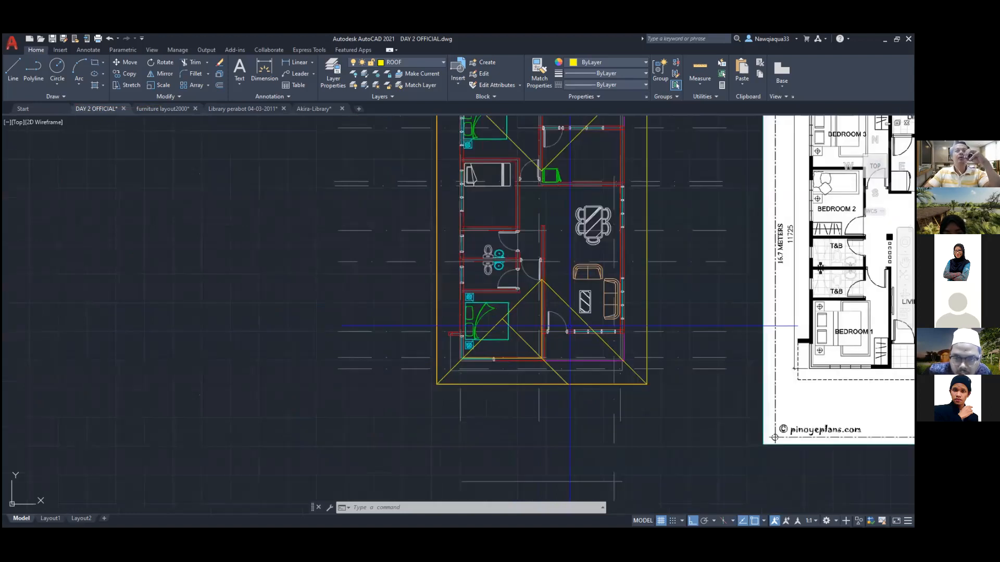
scroll(570, 326, up, 2)
middle_drag(570, 326, 526, 353)
scroll(546, 300, up, 2)
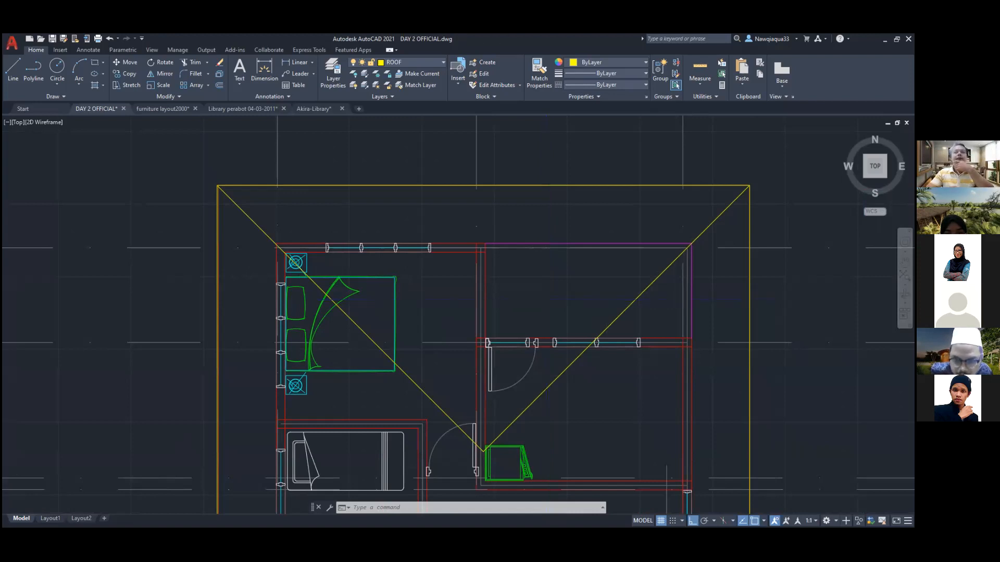
scroll(547, 300, down, 2)
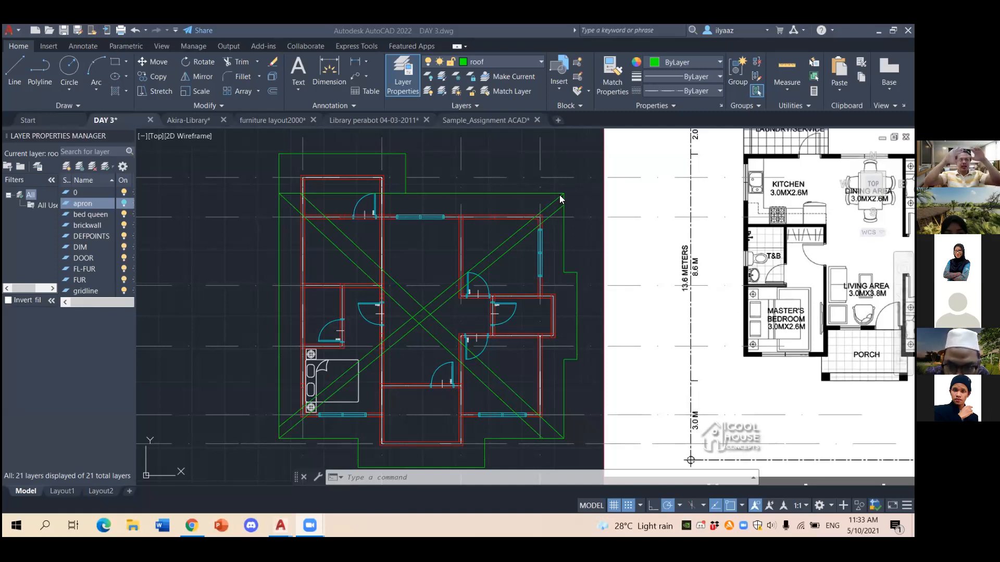
scroll(561, 192, down, 2)
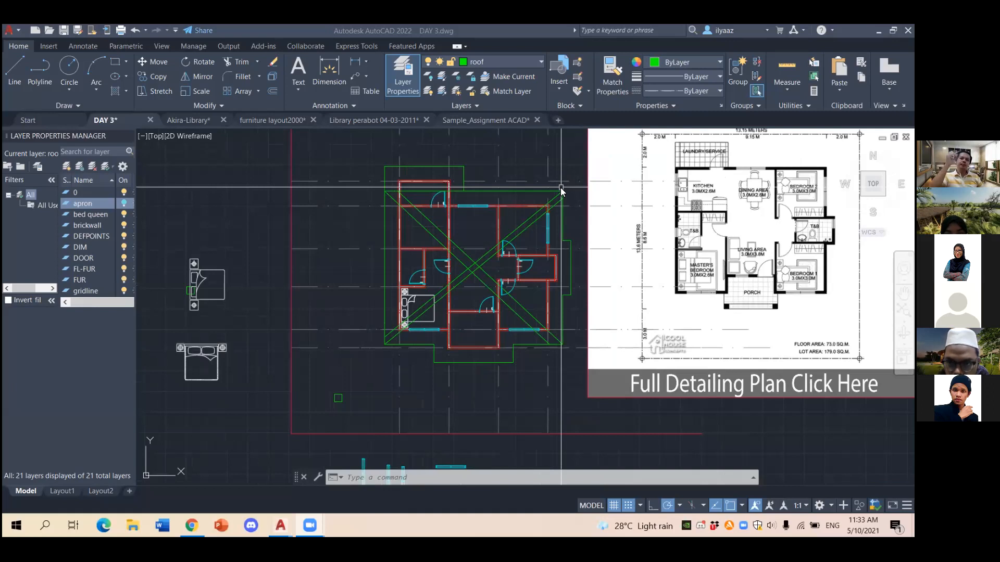
scroll(561, 191, up, 2)
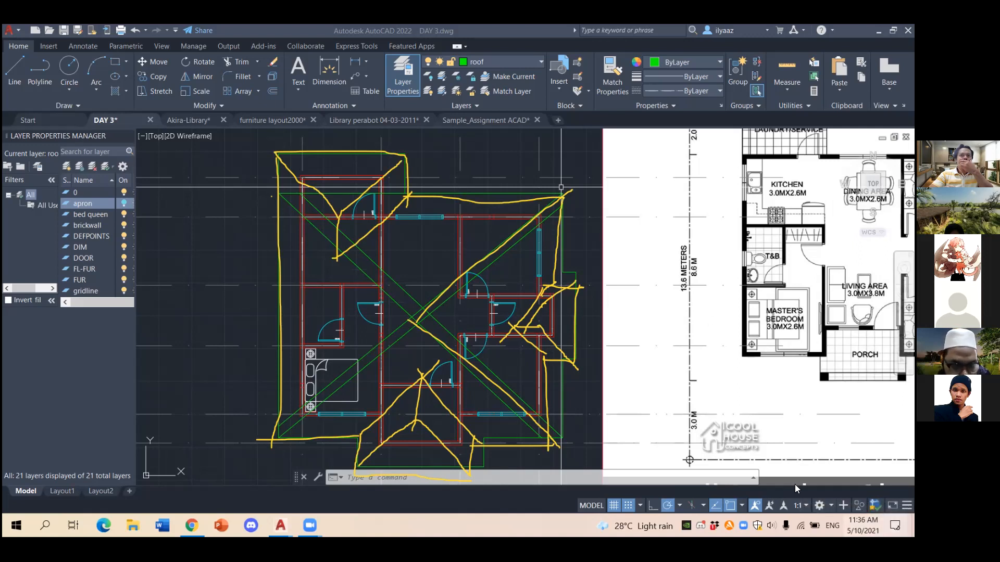
key(super+a)
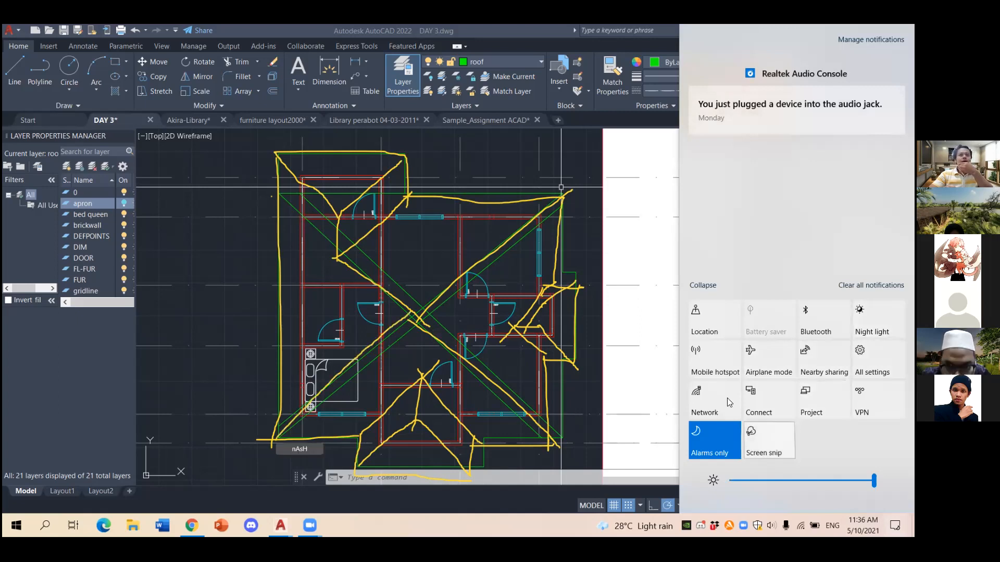
click(321, 148)
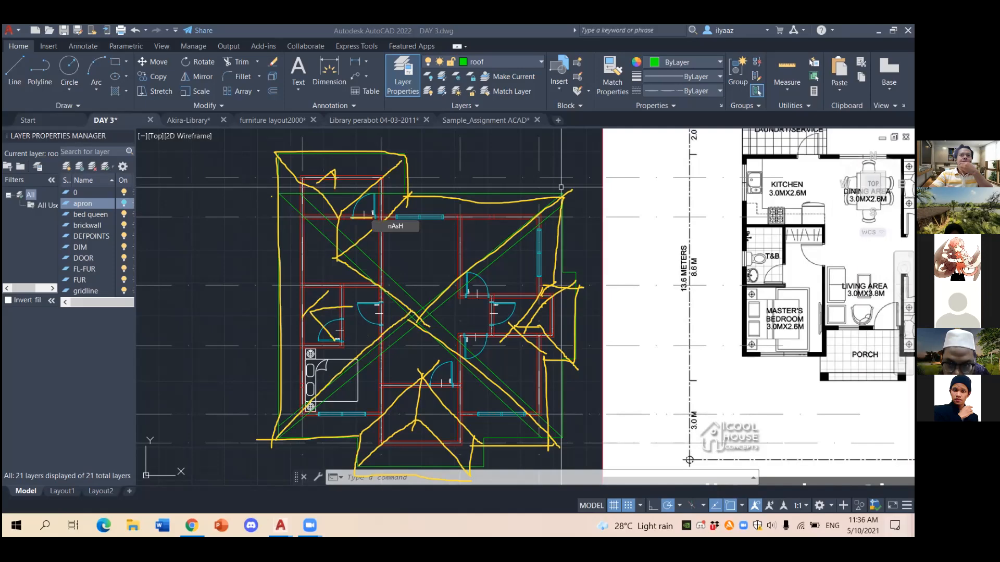
click(598, 465)
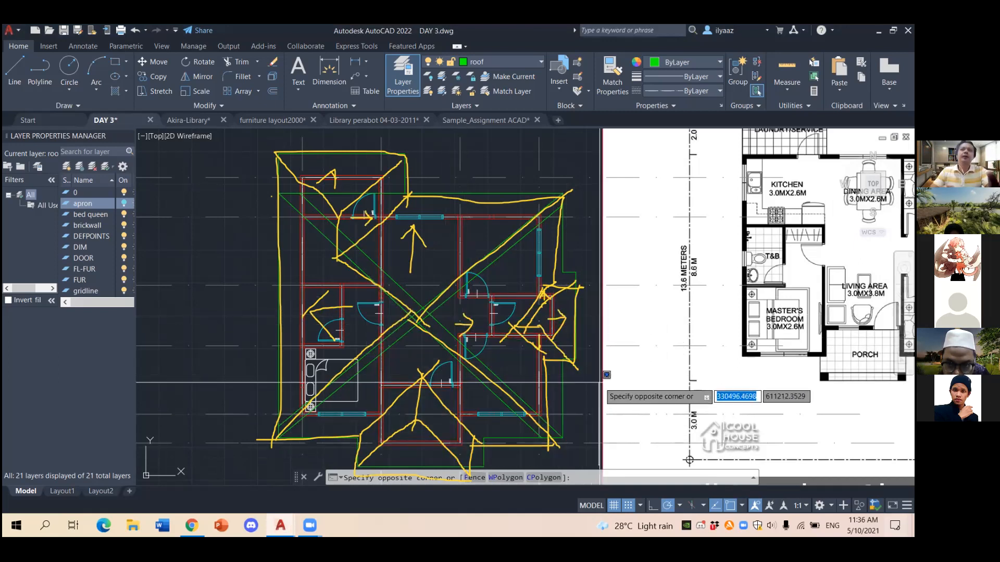
key(Escape)
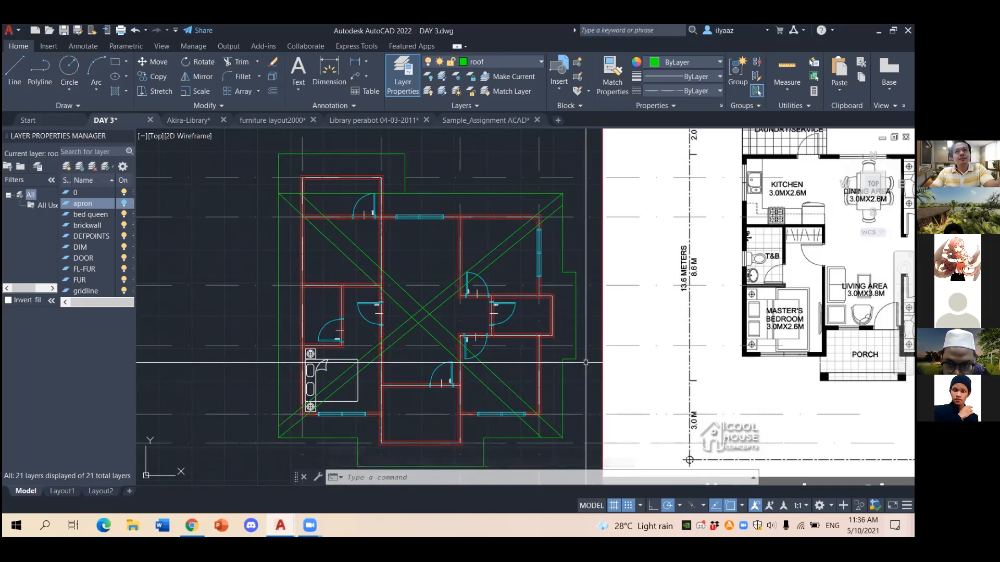
Erase the green diagonal roof lines crossing the house in DAY 3.dwg.
click(292, 429)
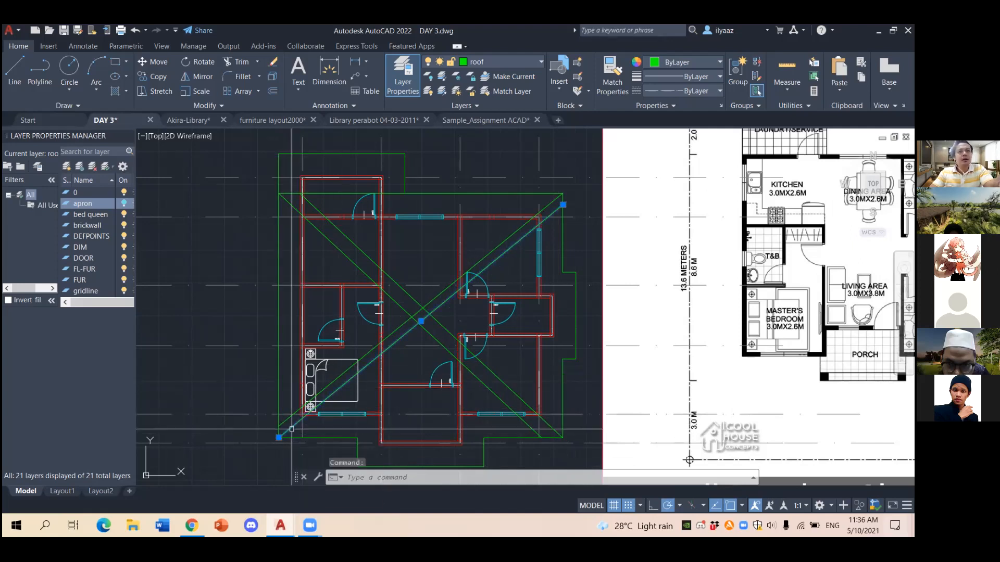
key(Delete)
click(427, 331)
key(Delete)
click(440, 326)
key(Delete)
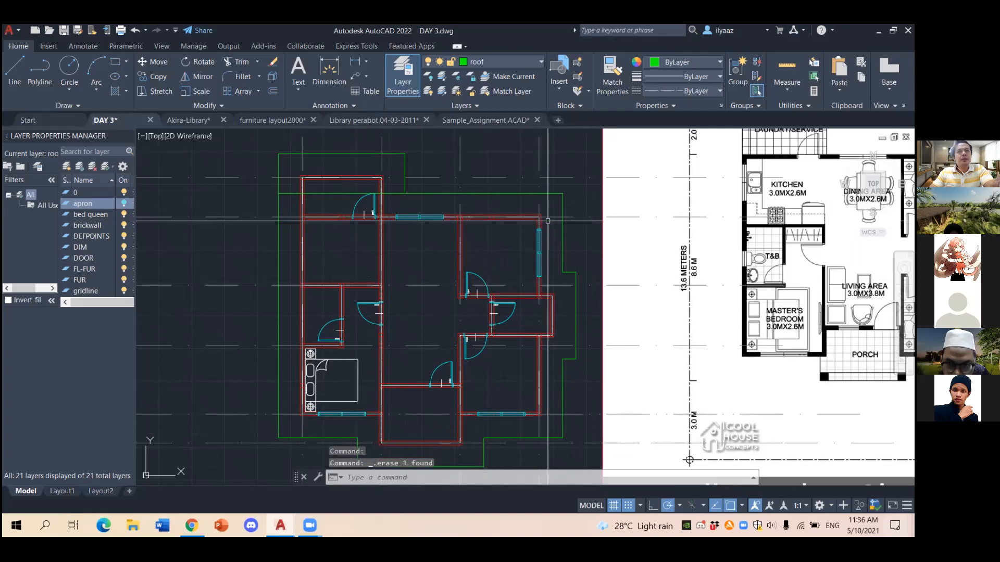
Erase all green roof outline segments around the house, including the rear, side and porch projections.
click(295, 192)
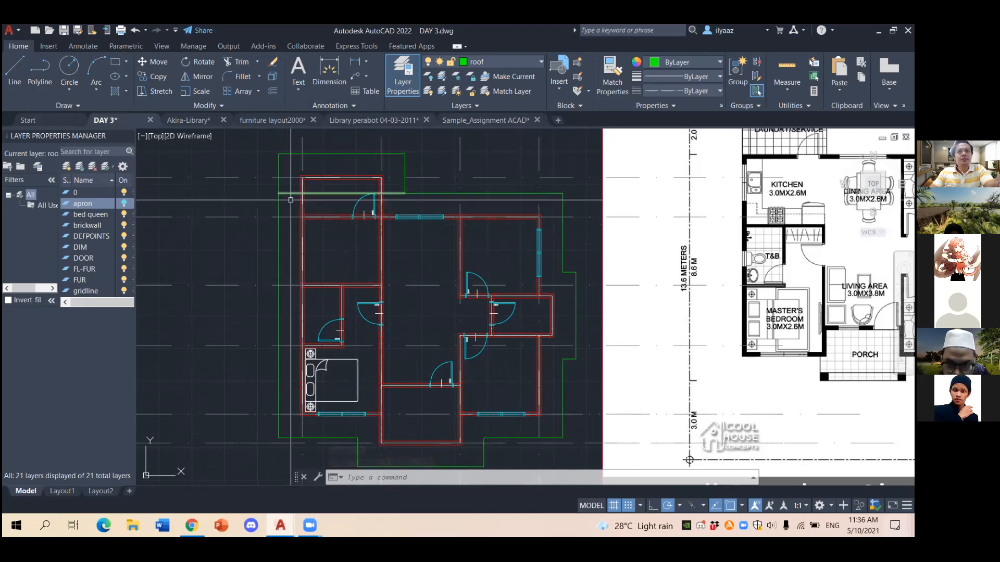
click(278, 176)
click(366, 156)
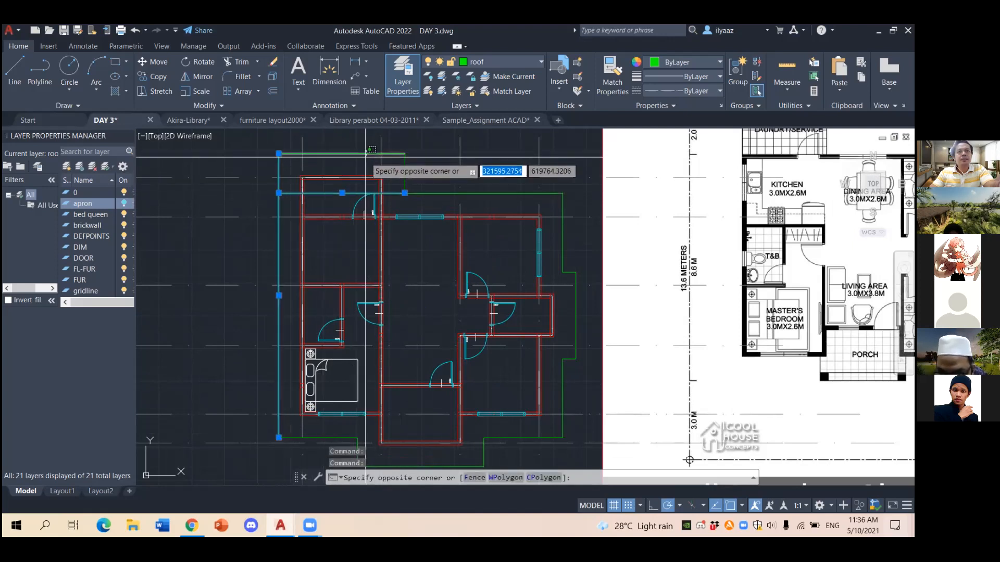
click(404, 170)
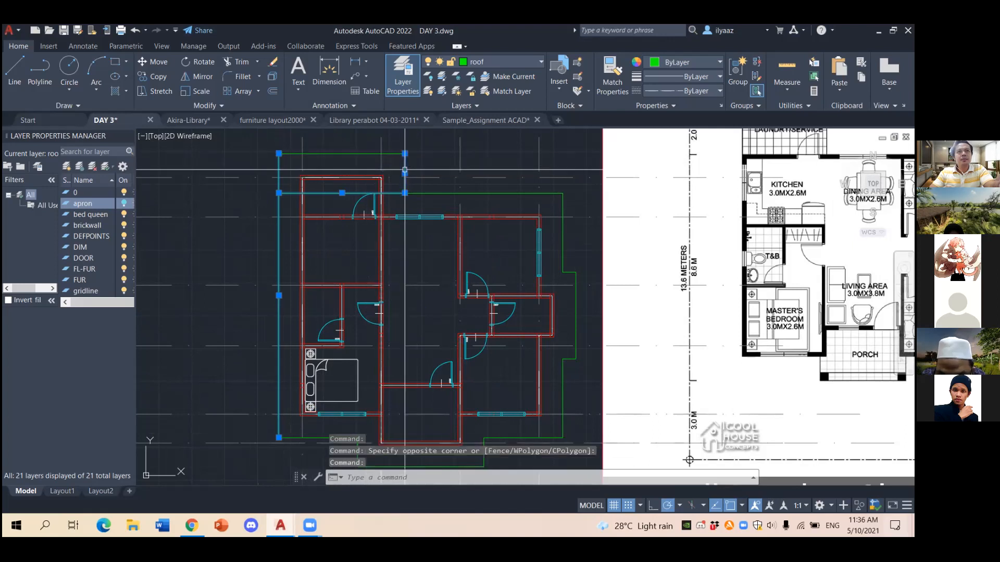
click(388, 154)
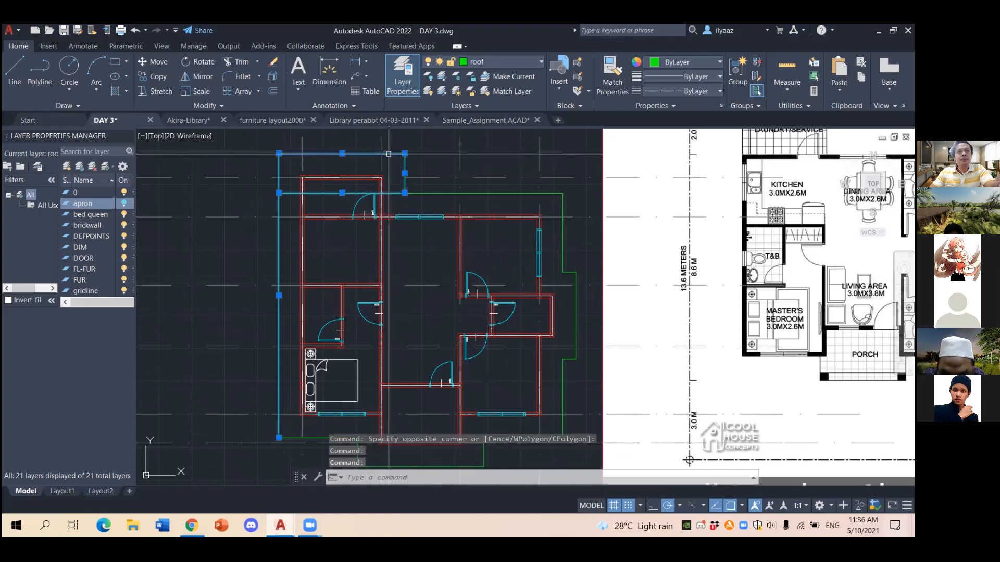
click(510, 193)
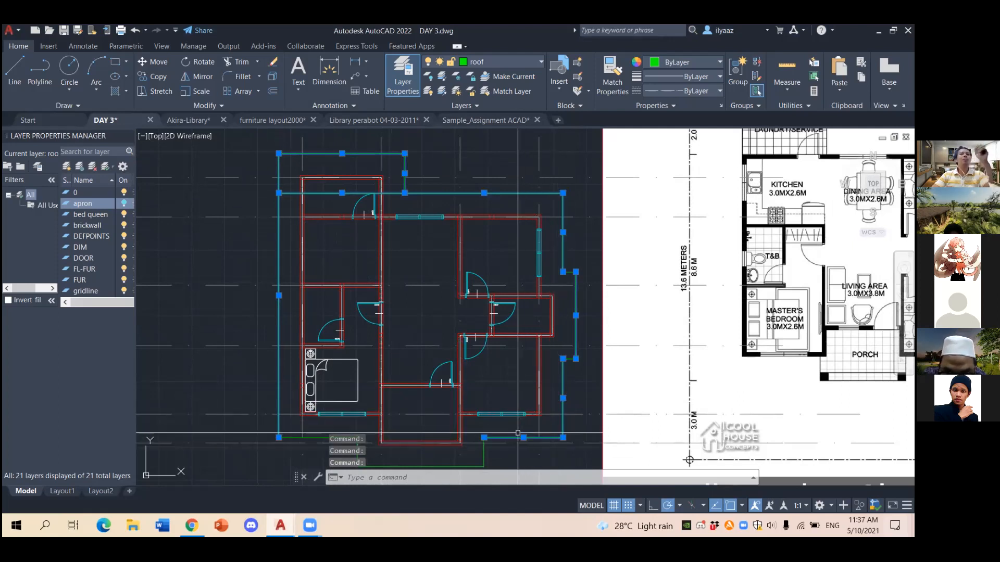
scroll(518, 433, down, 2)
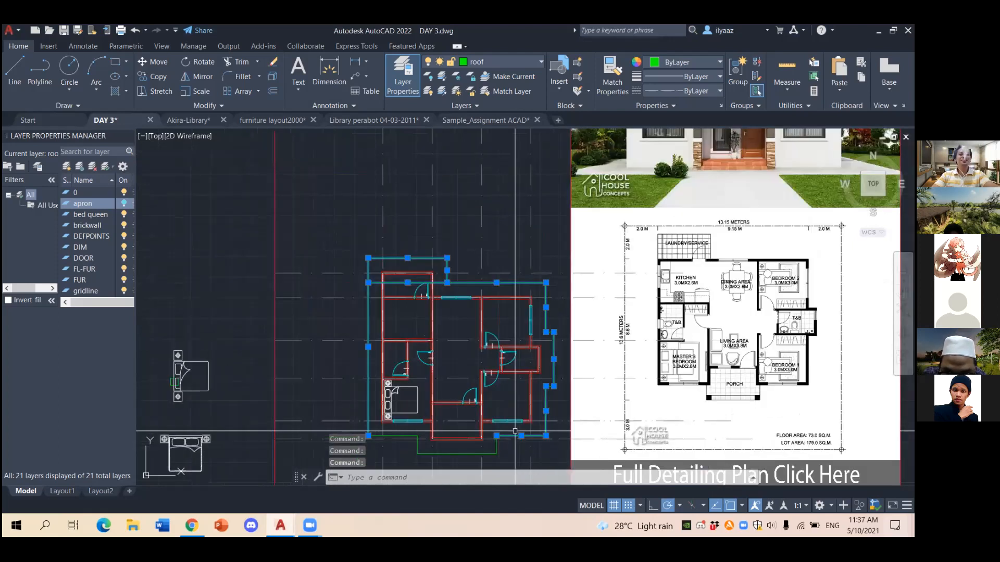
click(401, 434)
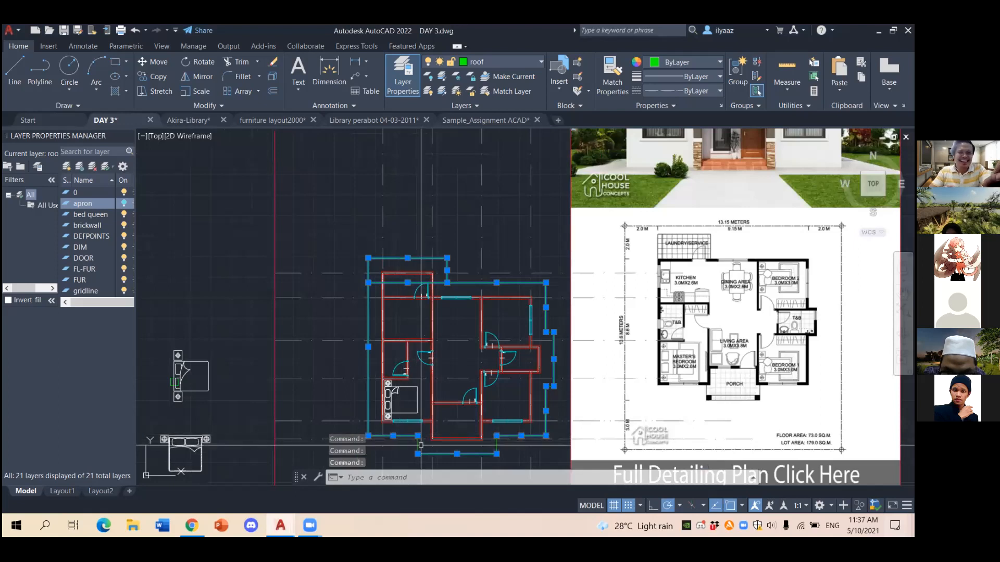
click(421, 445)
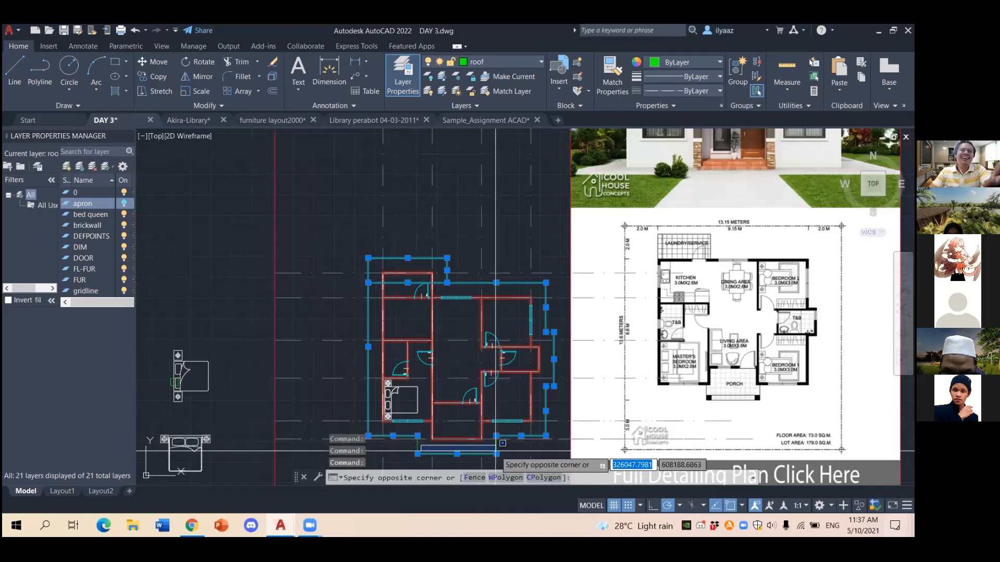
scroll(495, 452, up, 2)
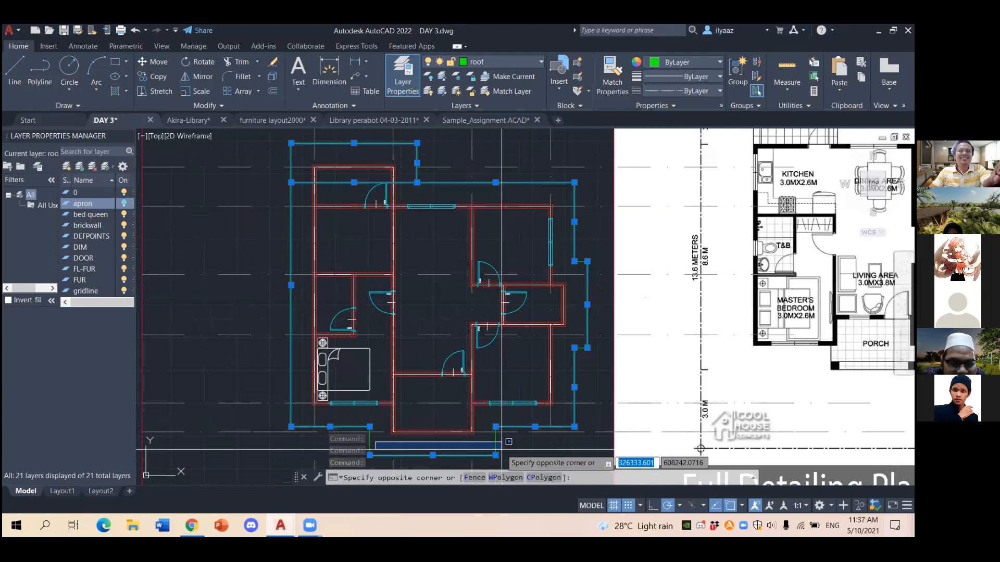
click(500, 448)
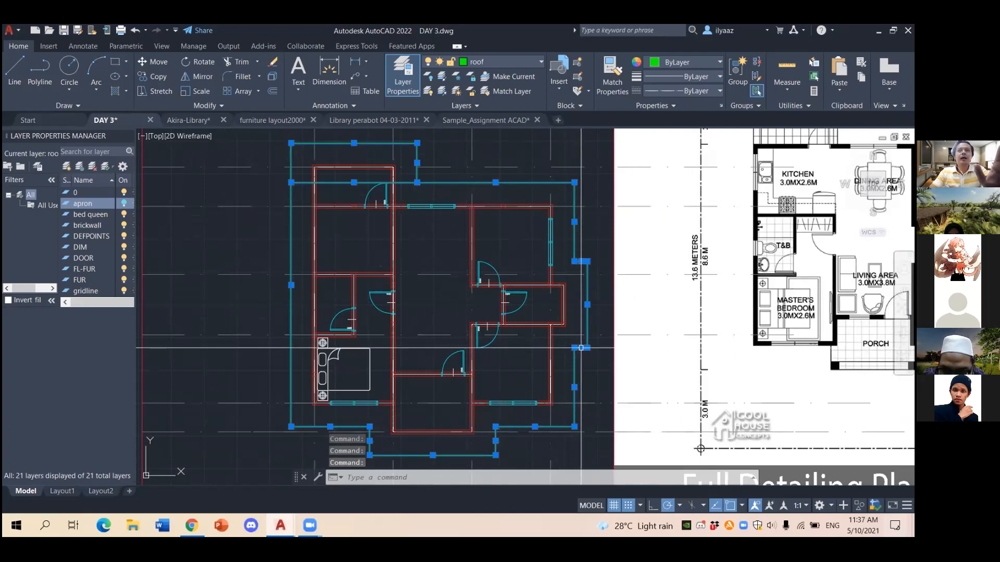
key(Delete)
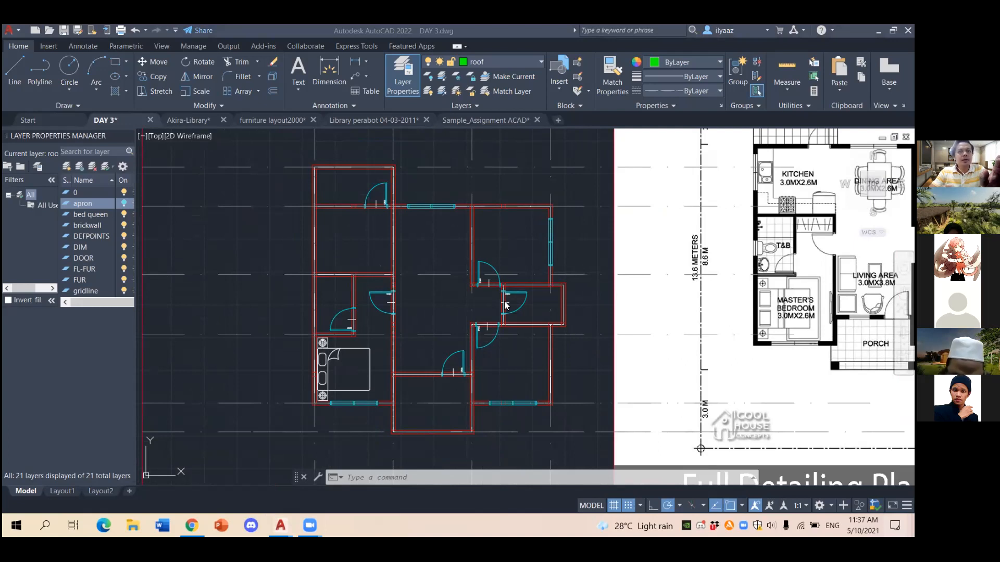
Draw a trial roof line from below the master bedroom window into the porch, and erase it.
middle_drag(419, 355, 433, 230)
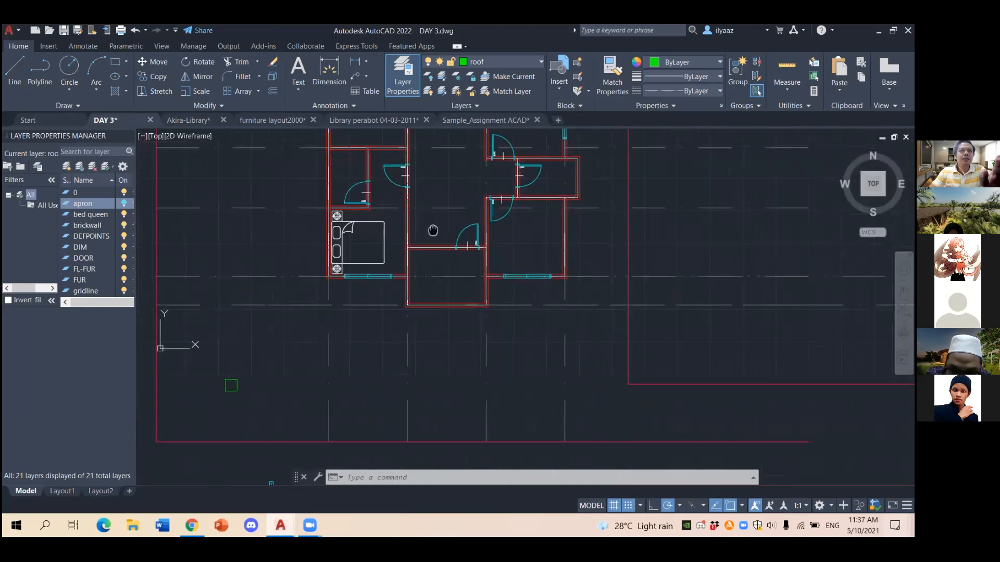
scroll(336, 372, up, 2)
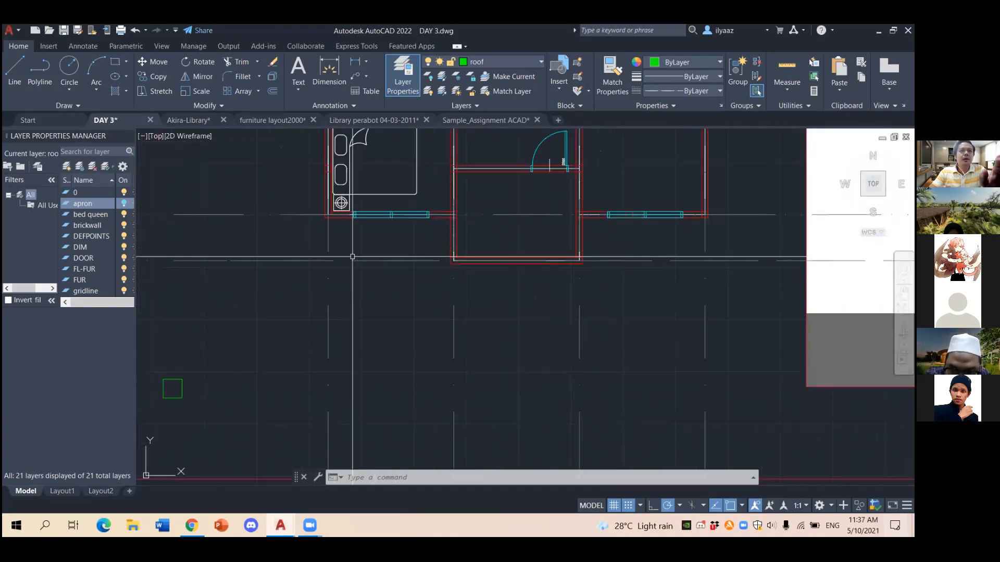
scroll(352, 282, up, 2)
middle_drag(353, 282, 318, 387)
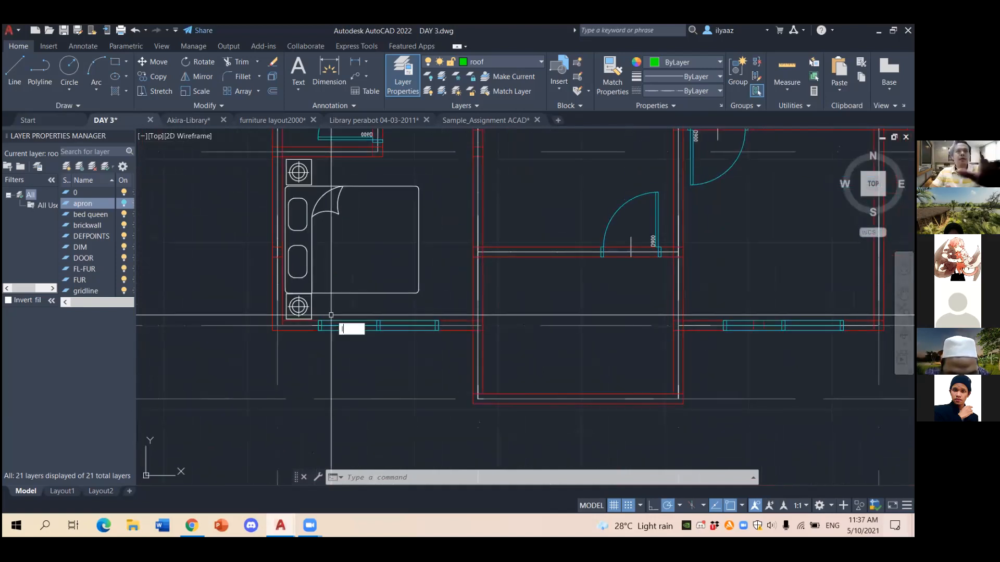
key(Return)
click(305, 364)
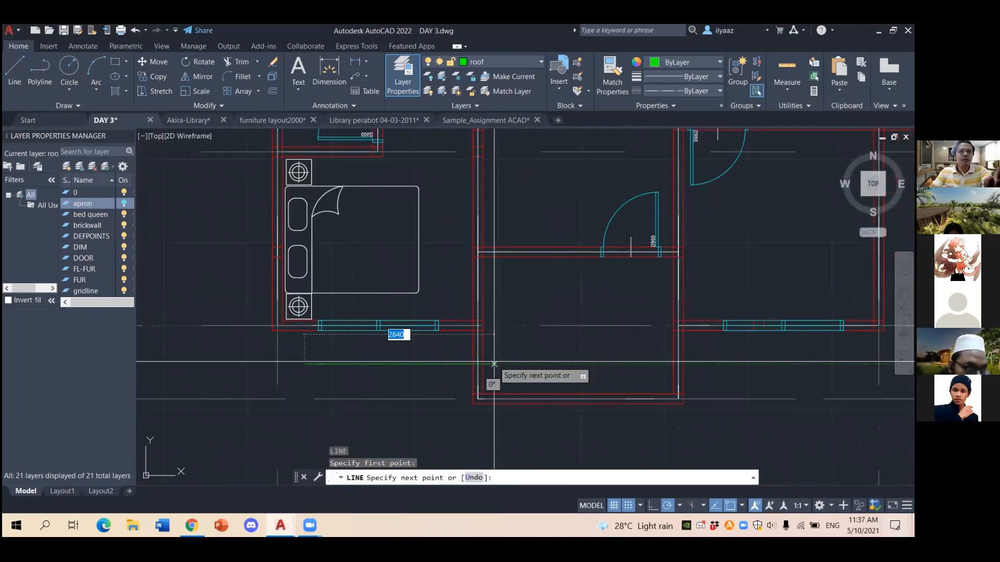
click(591, 356)
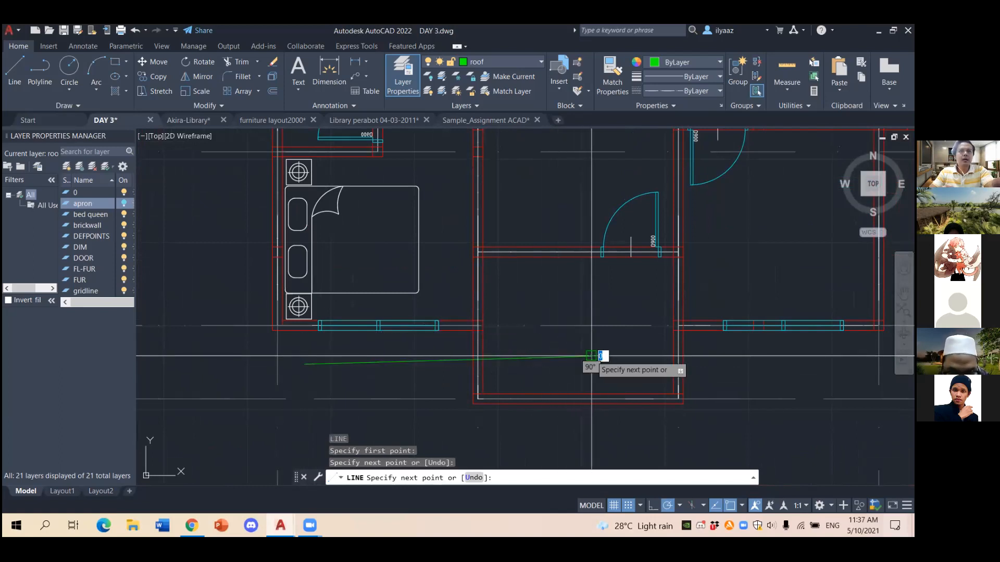
key(Escape)
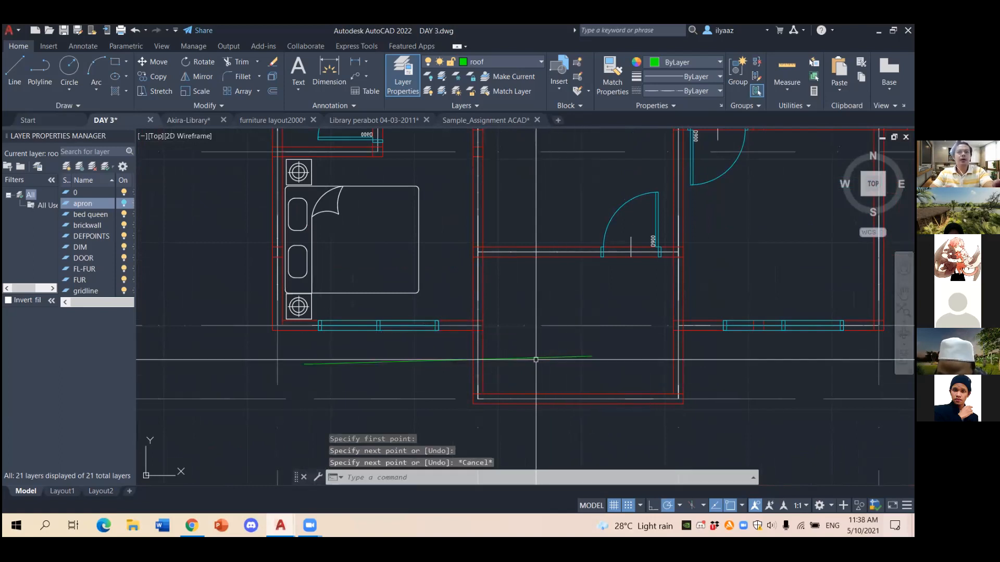
click(531, 358)
key(Delete)
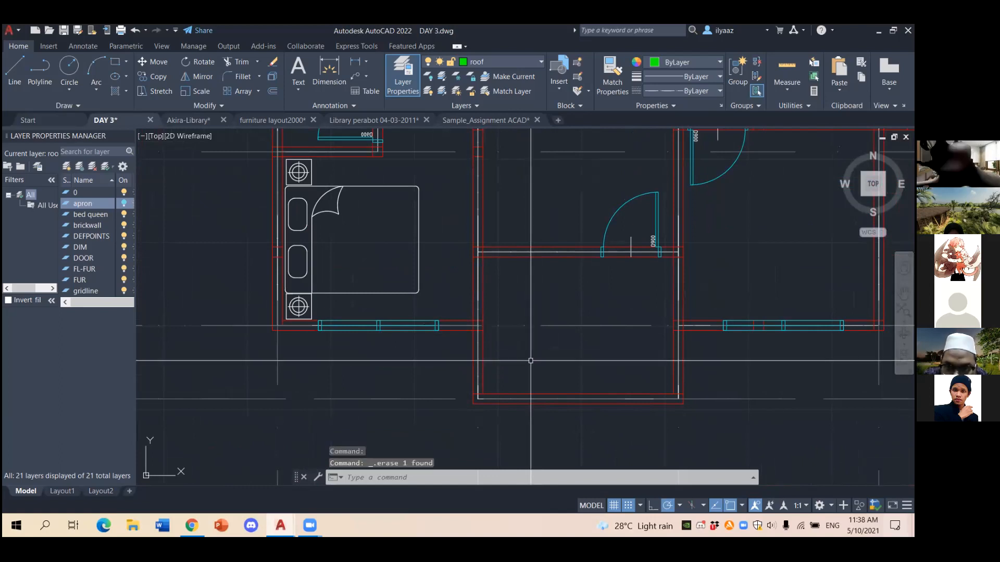
Draw a horizontal roof line from below the master bedroom window into the middle of the porch.
text(l)
key(Return)
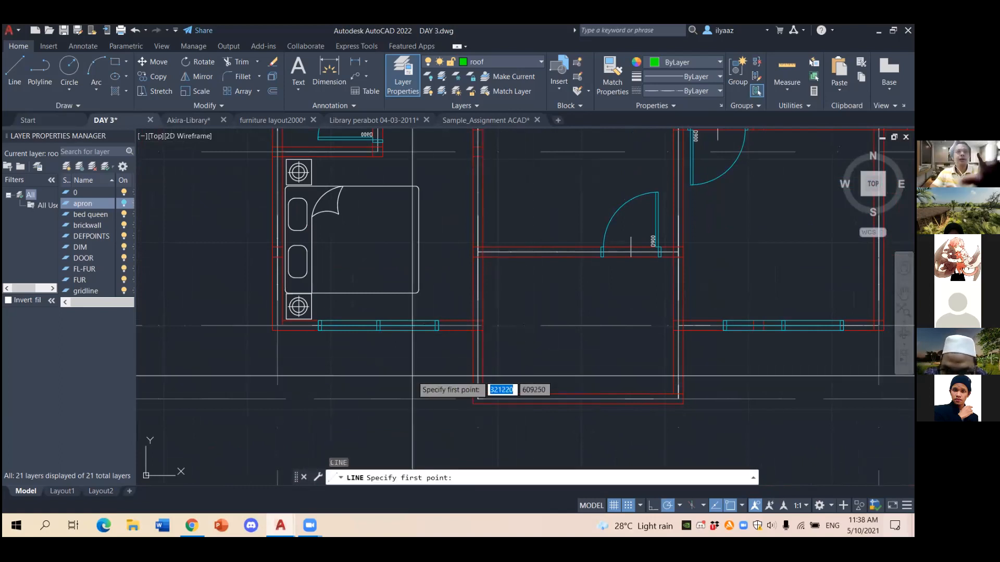
click(384, 369)
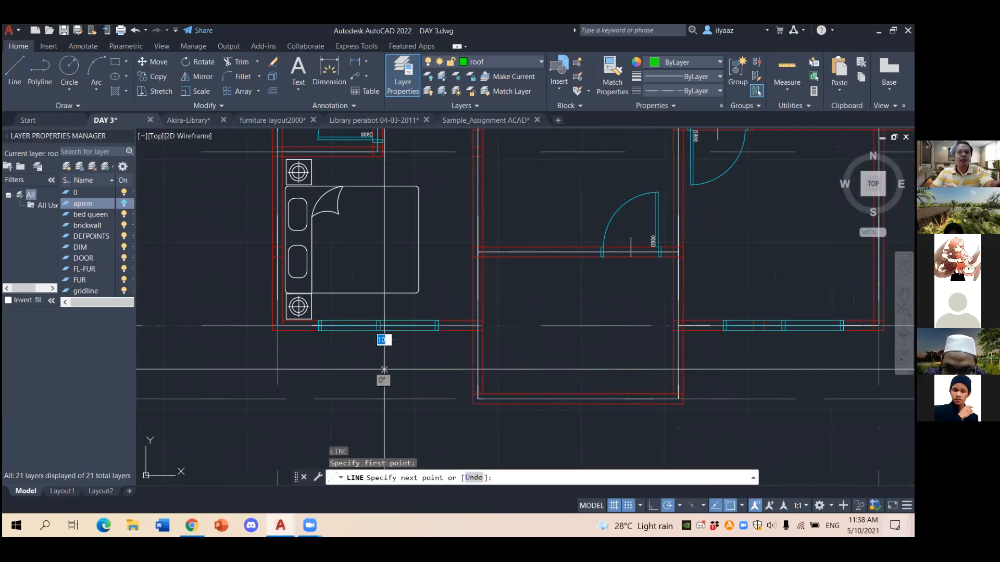
click(583, 369)
key(Escape)
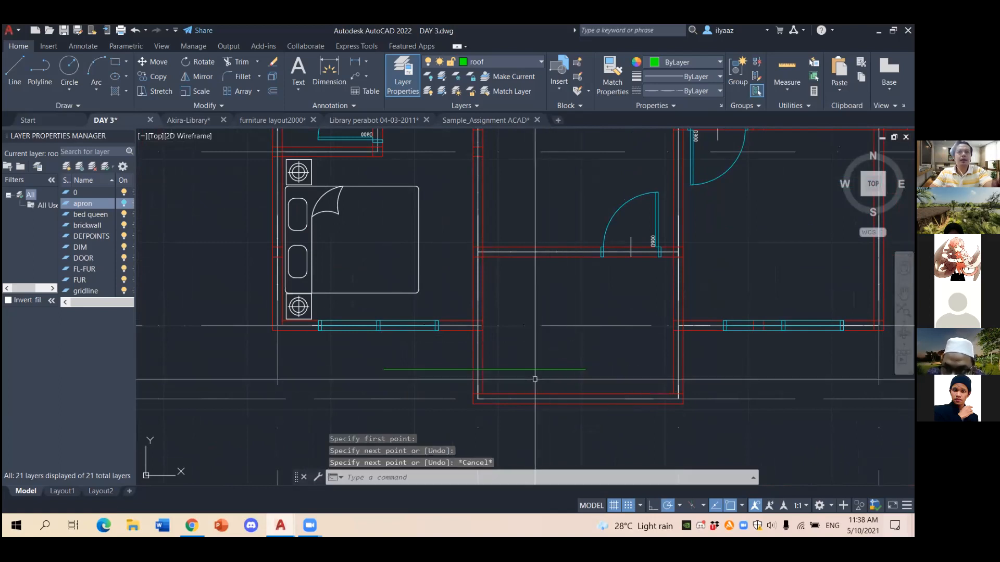
click(532, 378)
click(522, 356)
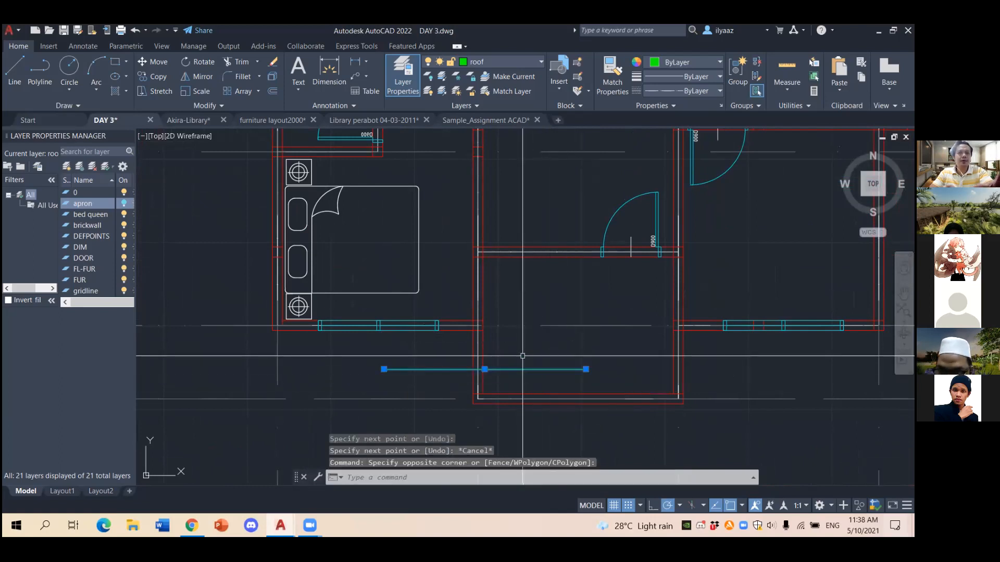
key(Return)
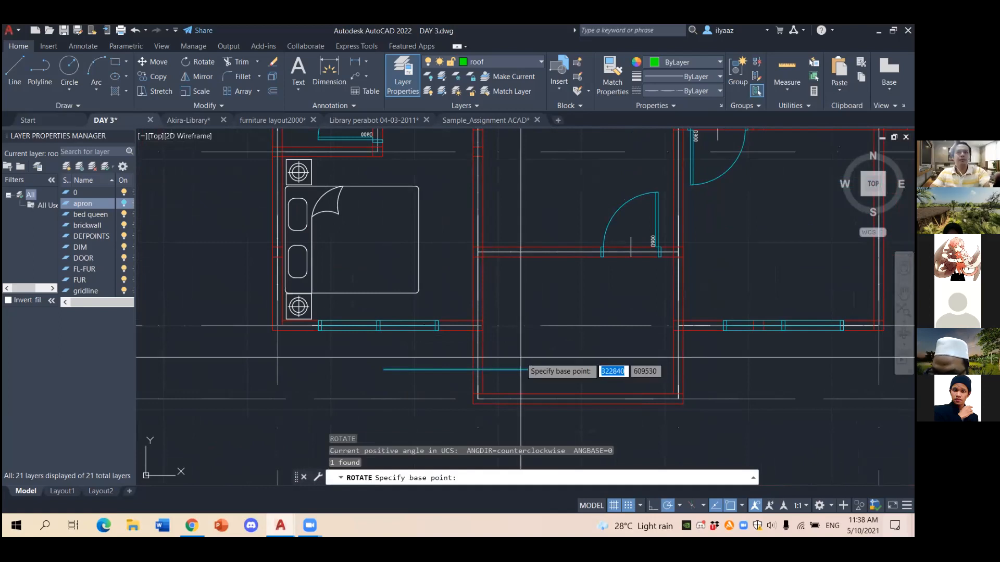
text(4)
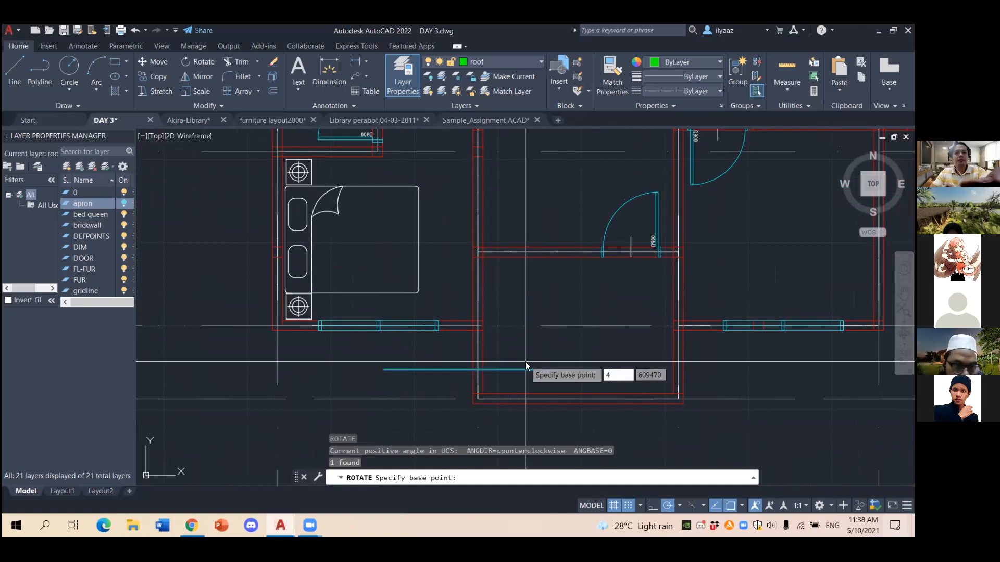
text(5)
key(Return)
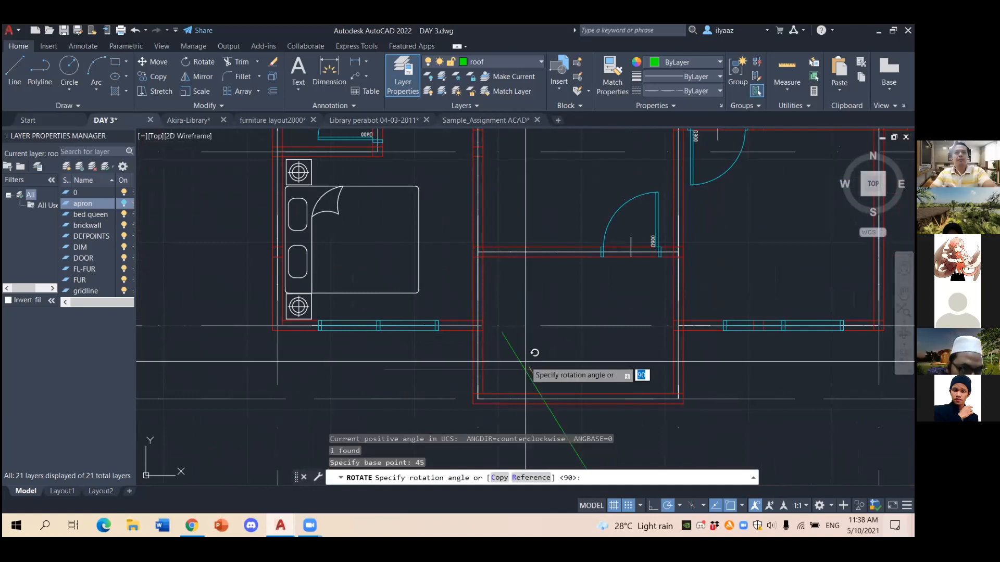
scroll(567, 365, down, 2)
middle_drag(557, 342, 544, 241)
key(Escape)
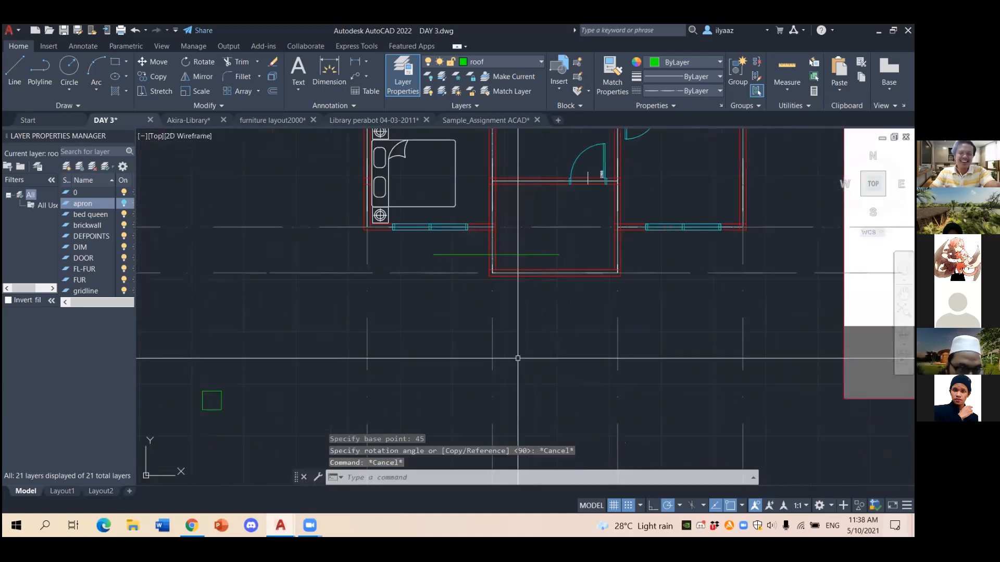
key(Escape)
Rotate the horizontal green roof line 45 degrees about its left endpoint.
scroll(515, 270, up, 5)
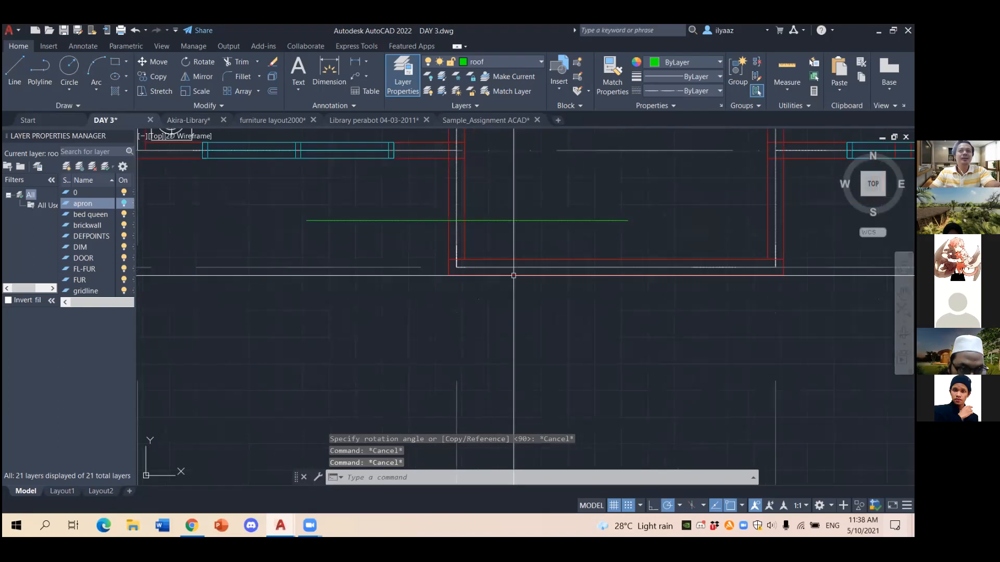
click(521, 210)
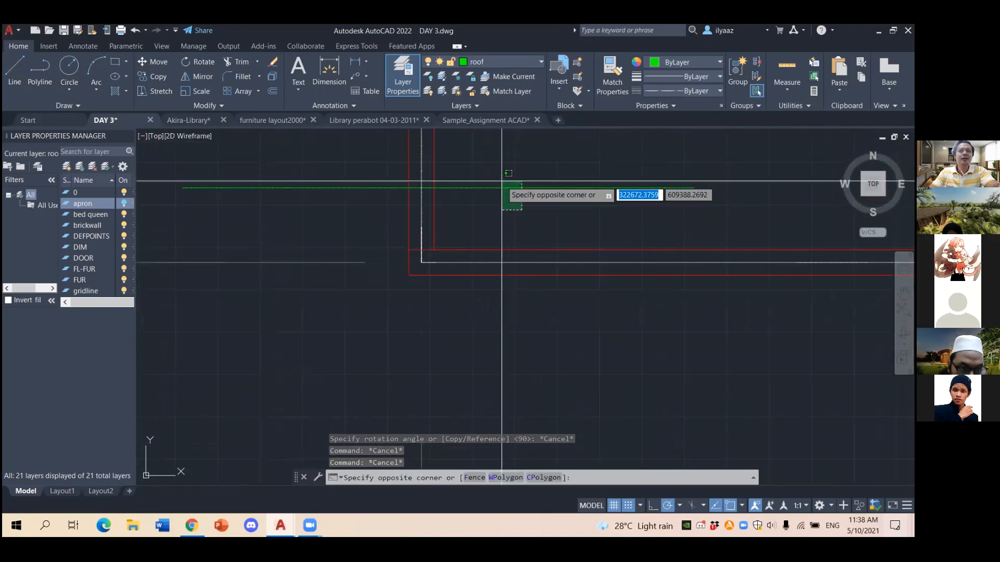
click(489, 165)
text(RO)
key(Return)
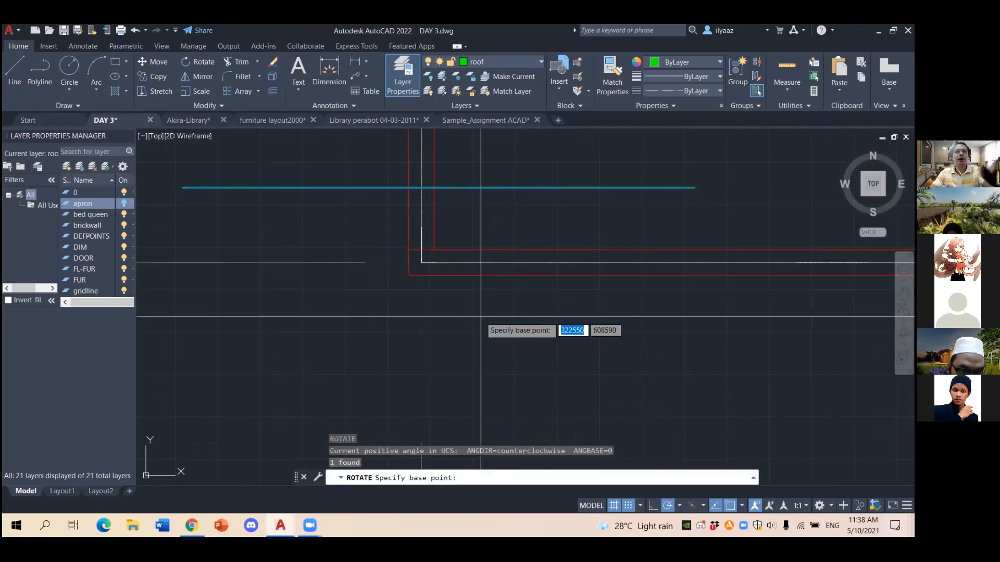
click(183, 187)
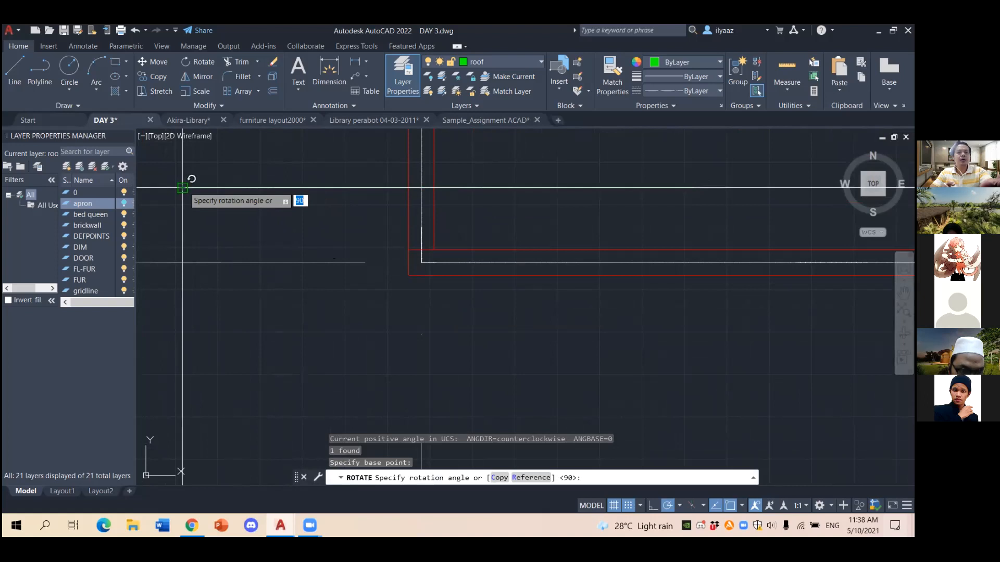
key(Return)
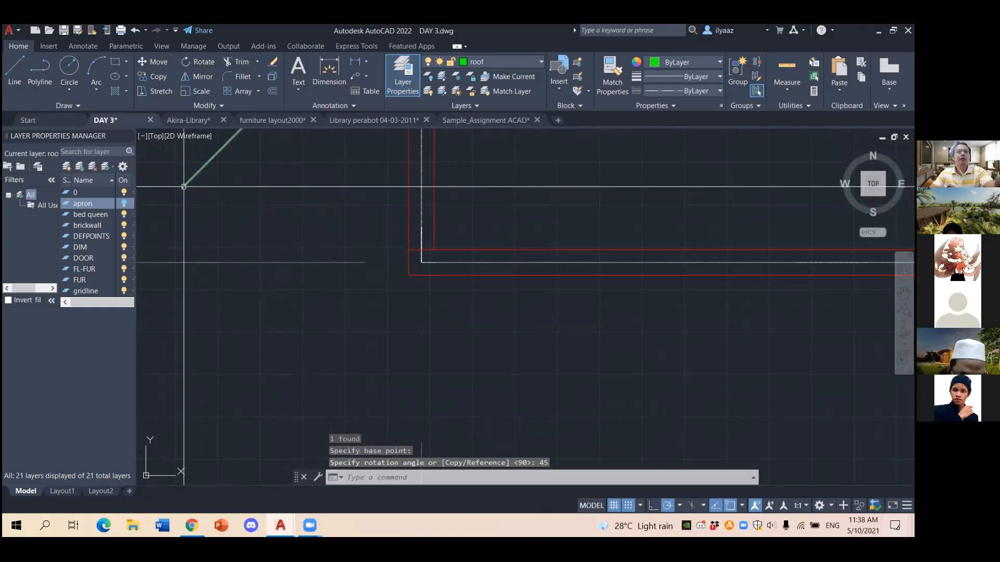
Move the 45-degree roof line by its midpoint onto the wall centreline intersection at the master bedroom's front-left corner.
scroll(420, 220, down, 3)
middle_drag(316, 242, 369, 451)
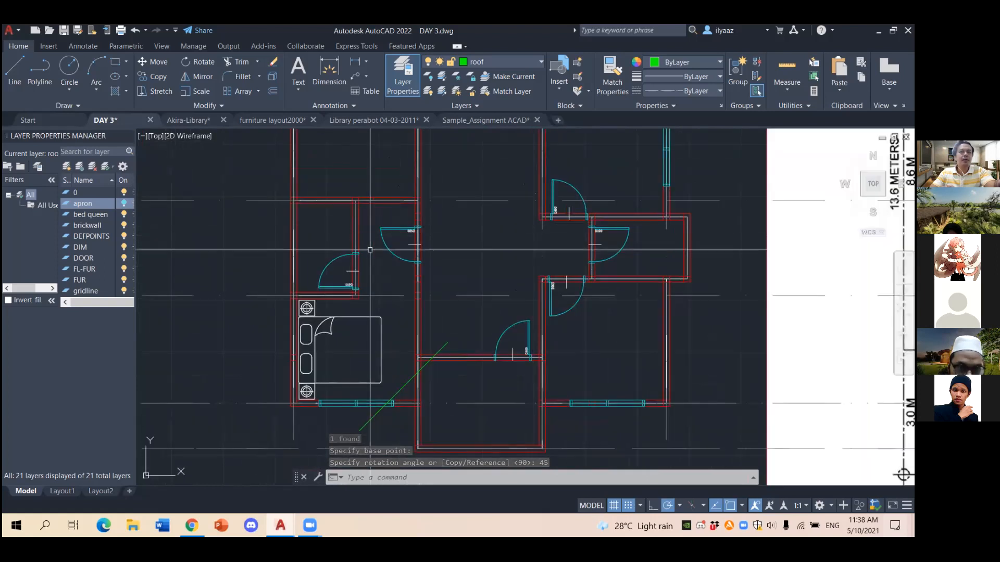
scroll(382, 312, up, 2)
middle_drag(382, 324, 520, 157)
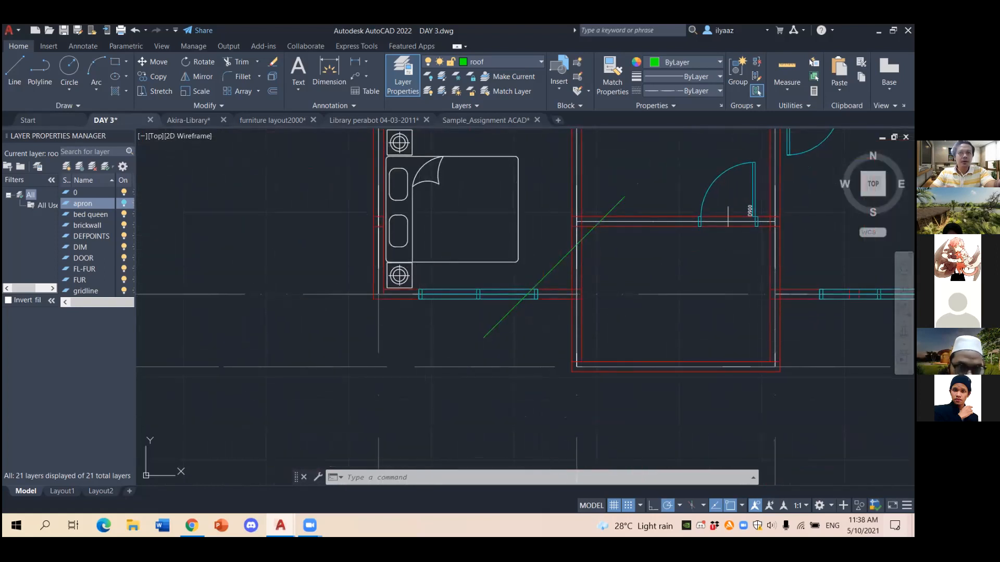
click(553, 270)
text(m)
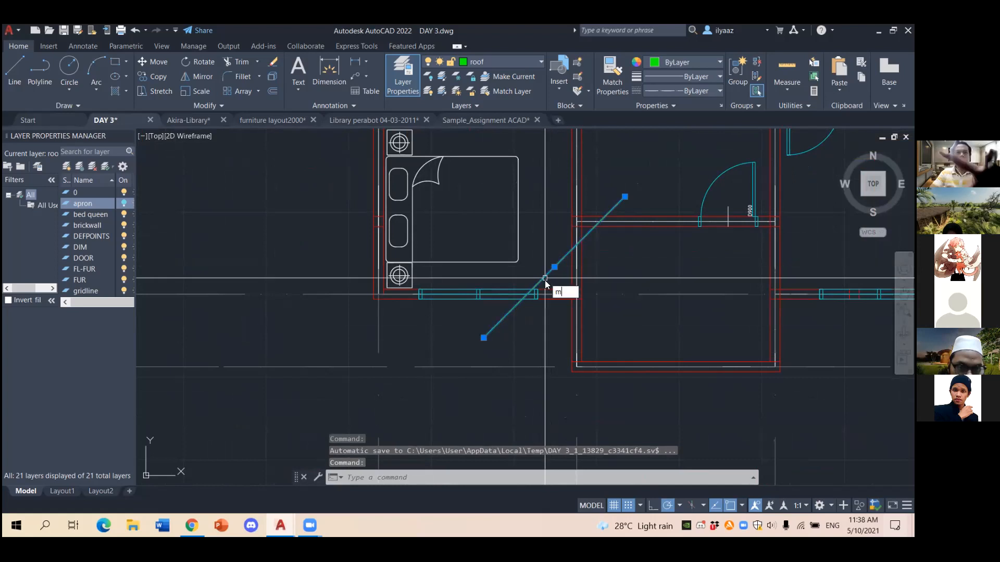
key(Return)
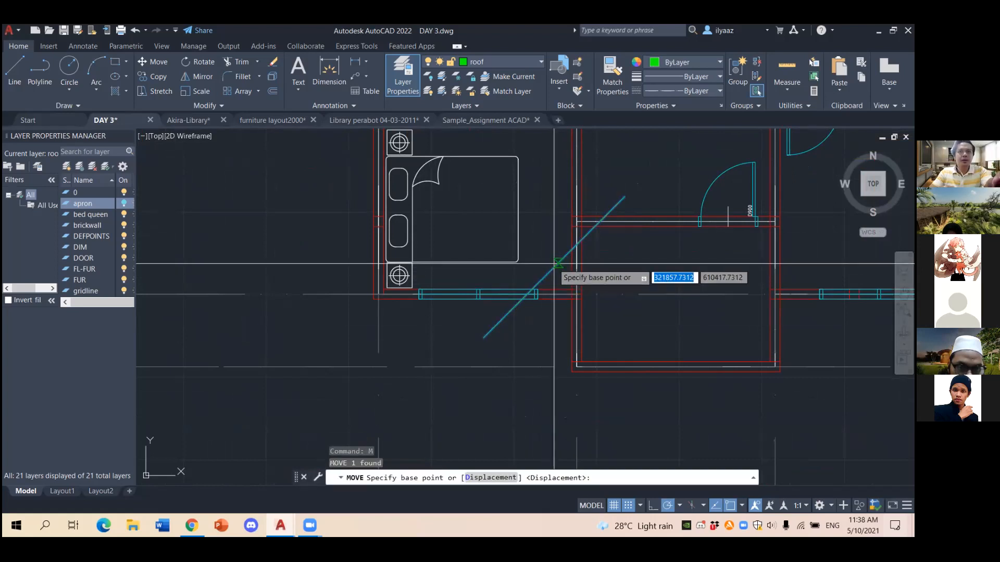
click(550, 272)
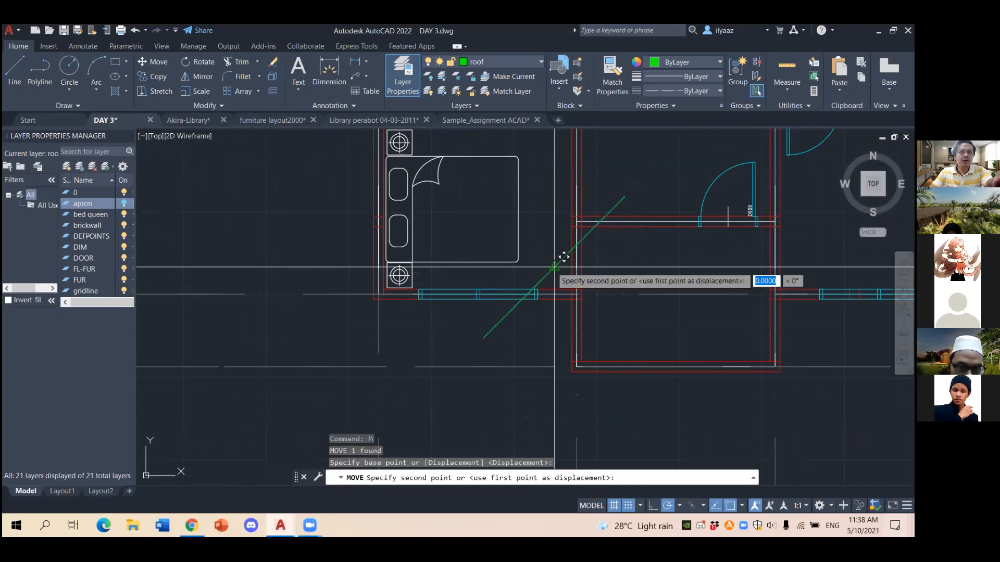
scroll(343, 295, up, 2)
scroll(336, 303, up, 8)
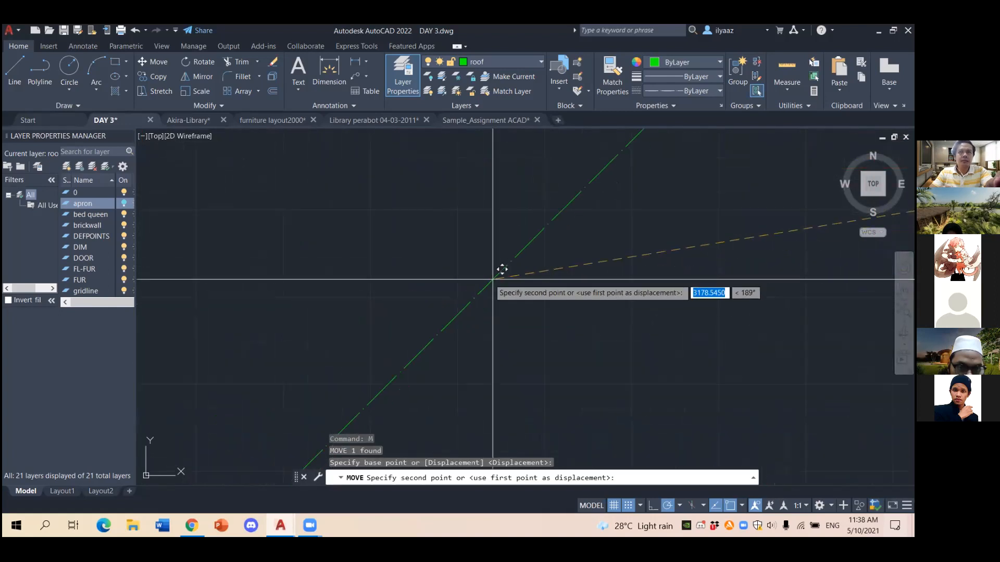
scroll(571, 271, down, 5)
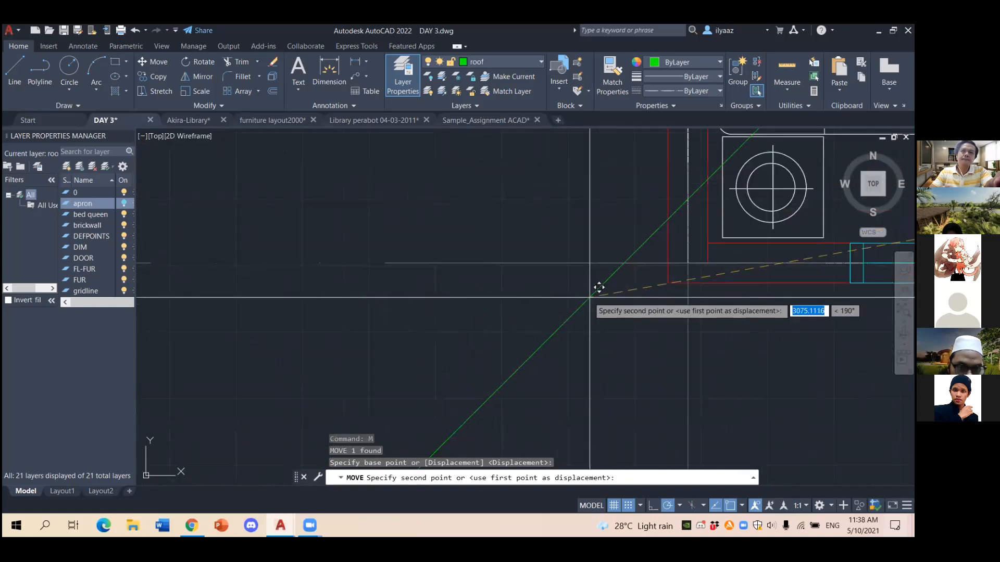
middle_drag(618, 296, 508, 272)
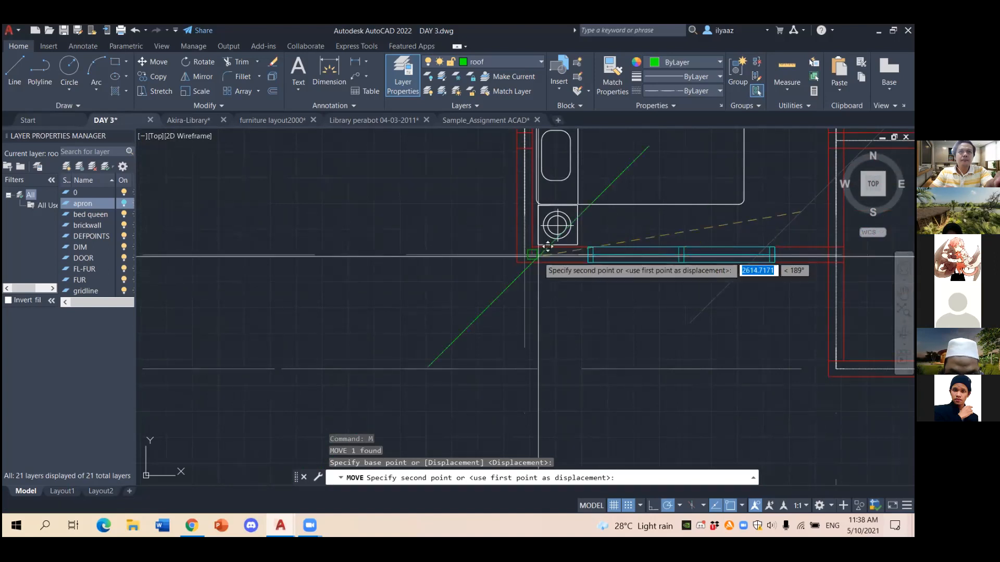
click(524, 255)
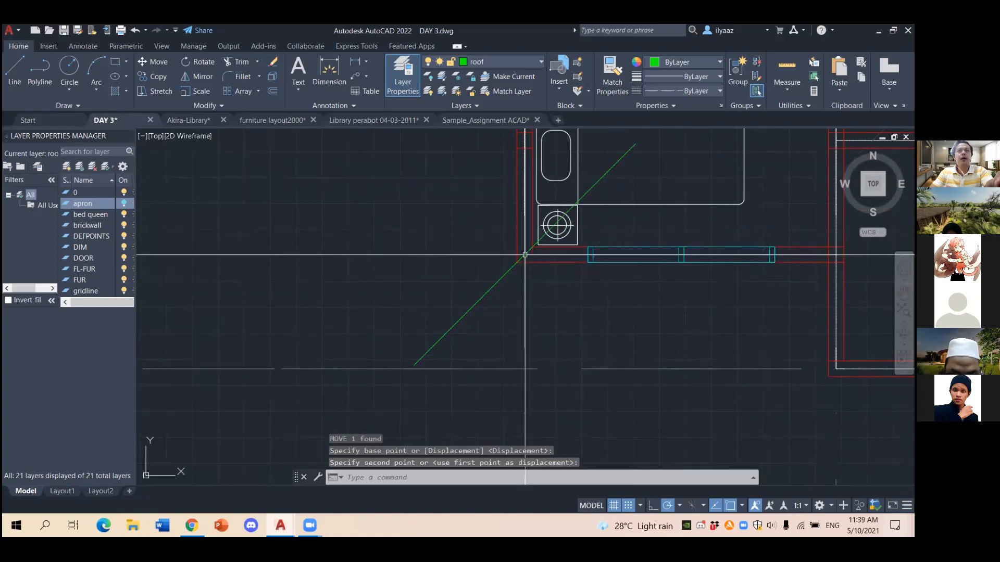
Examine the diagonal roof line at the master bedroom corner against the whole floor plan and the reference plan image.
scroll(553, 309, down, 2)
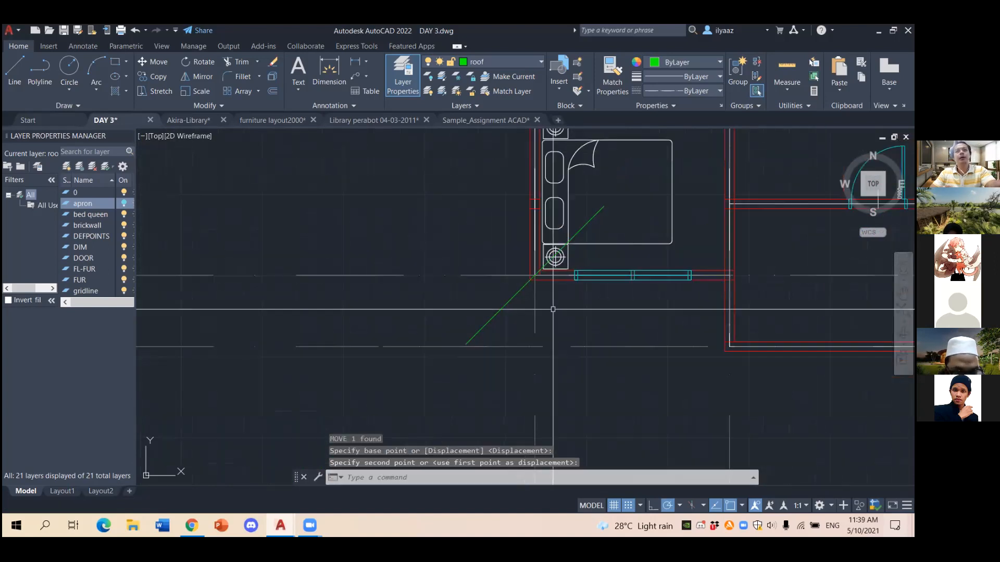
scroll(553, 309, down, 4)
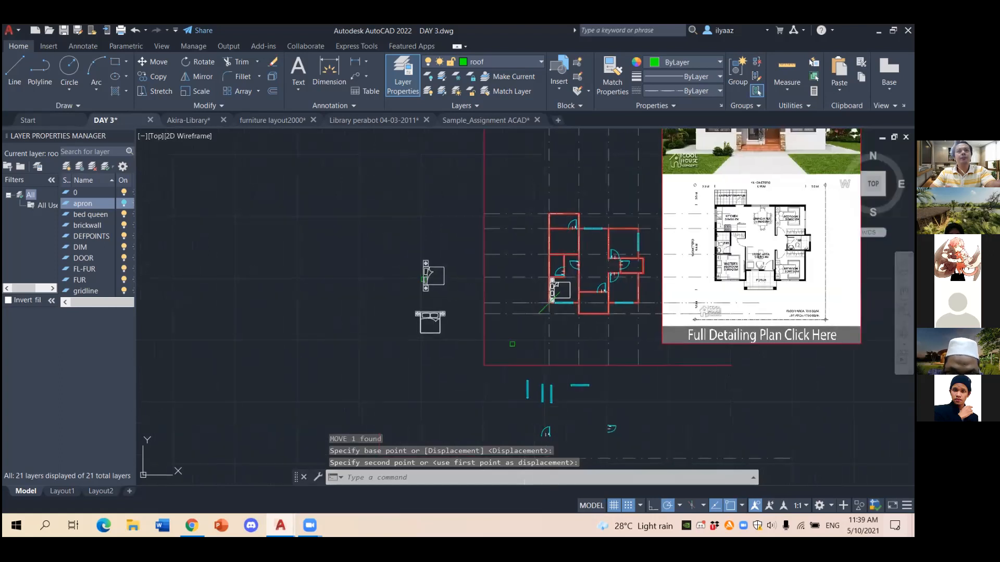
middle_drag(604, 290, 380, 312)
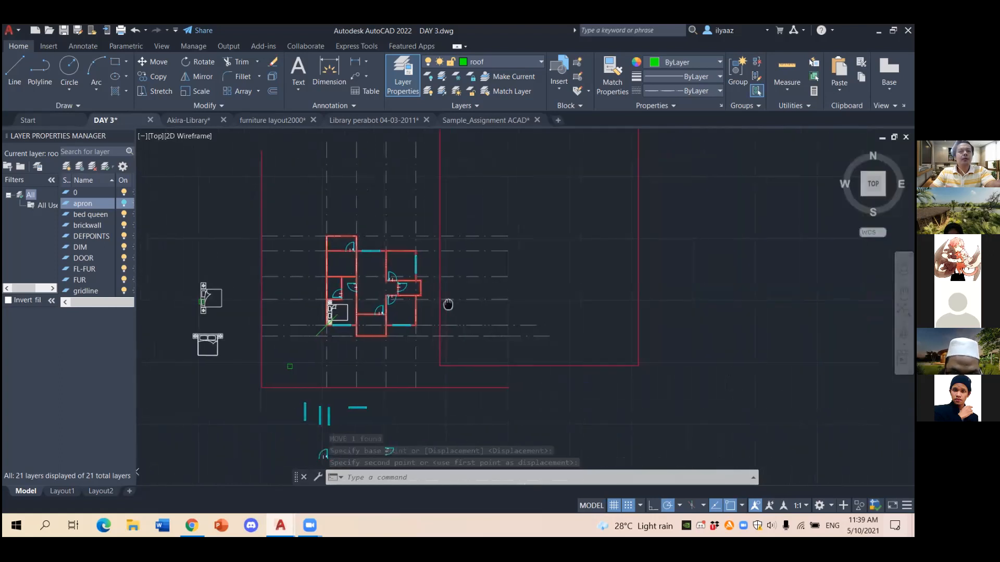
scroll(355, 342, up, 4)
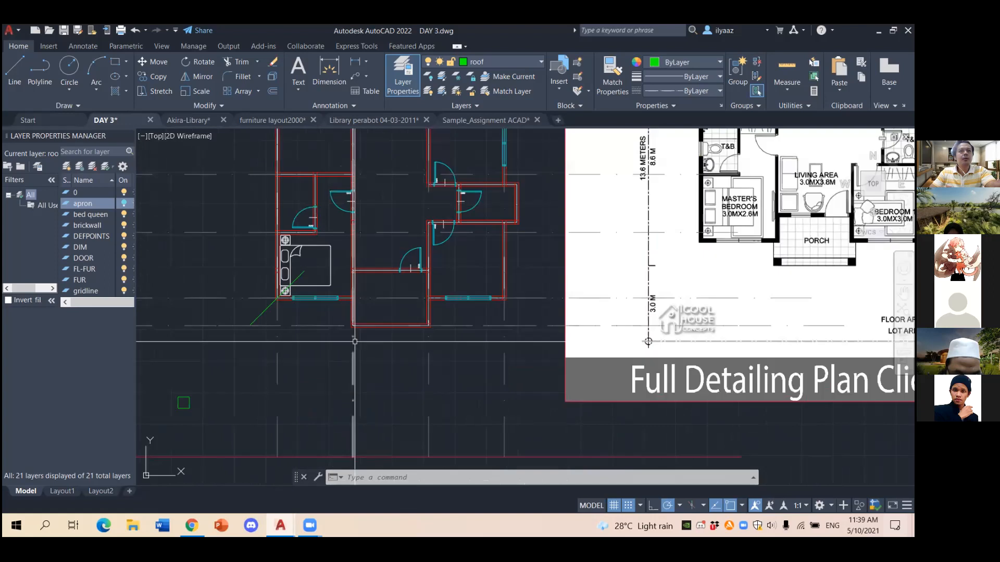
scroll(341, 338, up, 4)
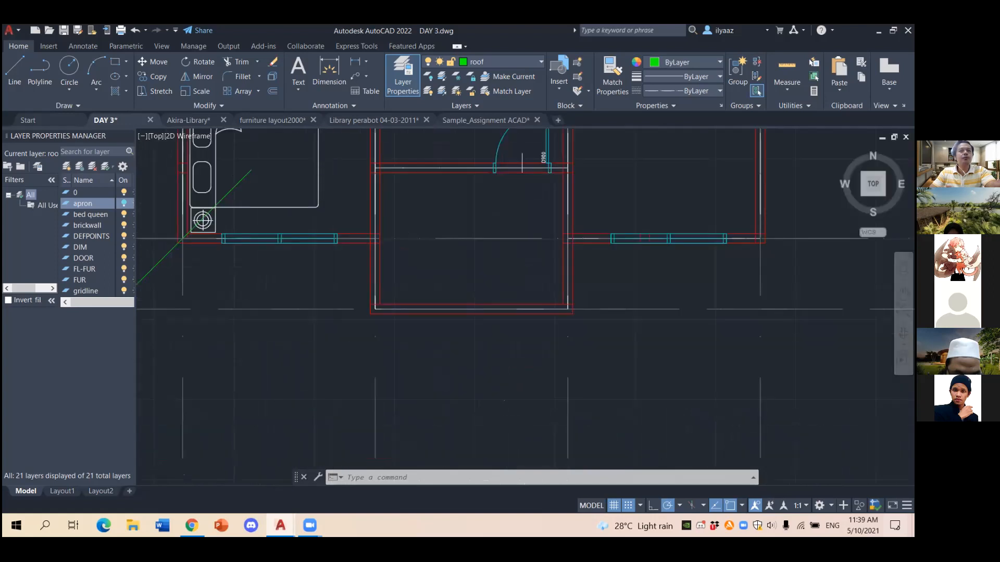
scroll(333, 290, down, 2)
scroll(333, 292, down, 2)
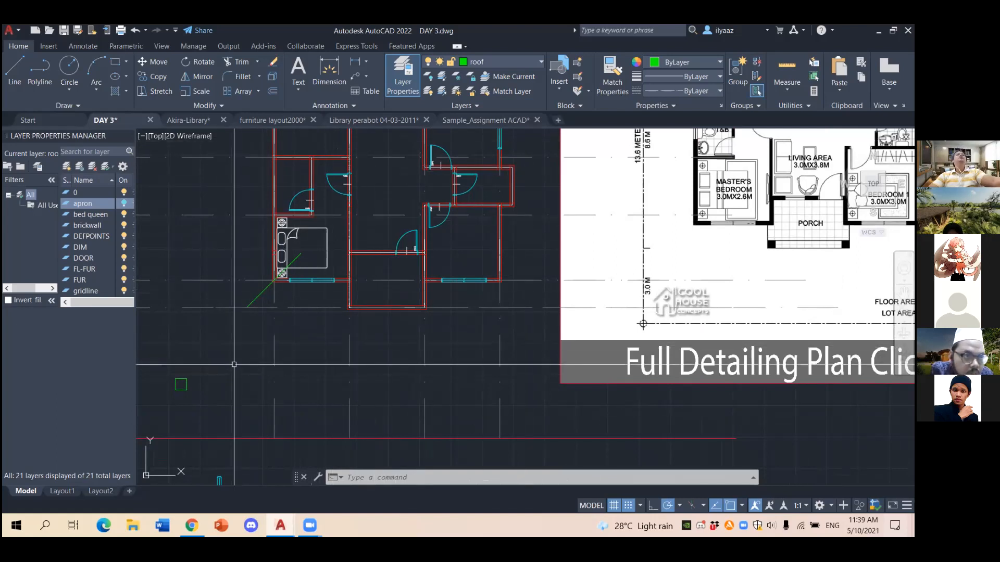
middle_drag(266, 329, 275, 333)
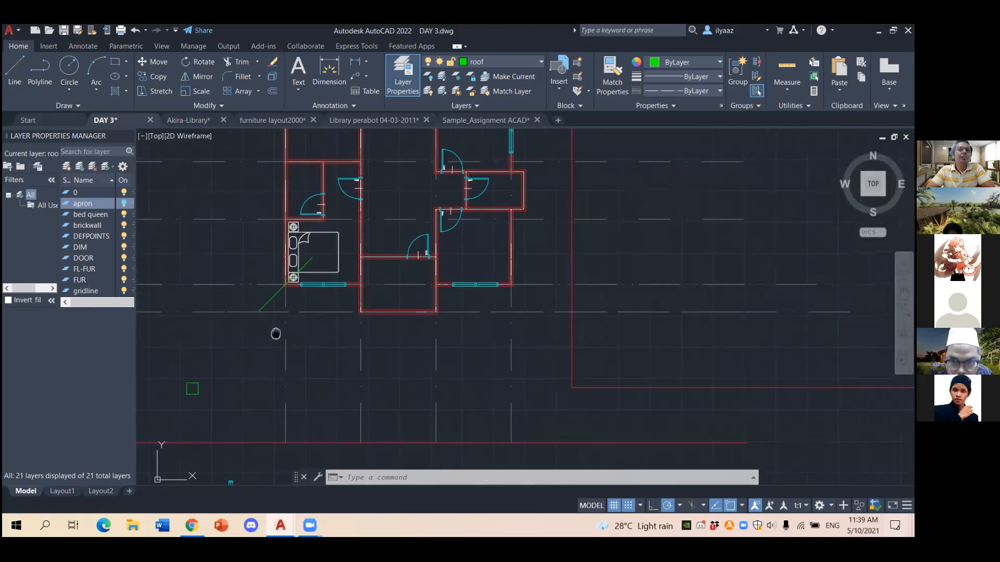
Mirror the diagonal roof line across a vertical axis between the master bedroom window and the porch with Ortho on, keeping the original.
scroll(237, 300, up, 4)
click(333, 290)
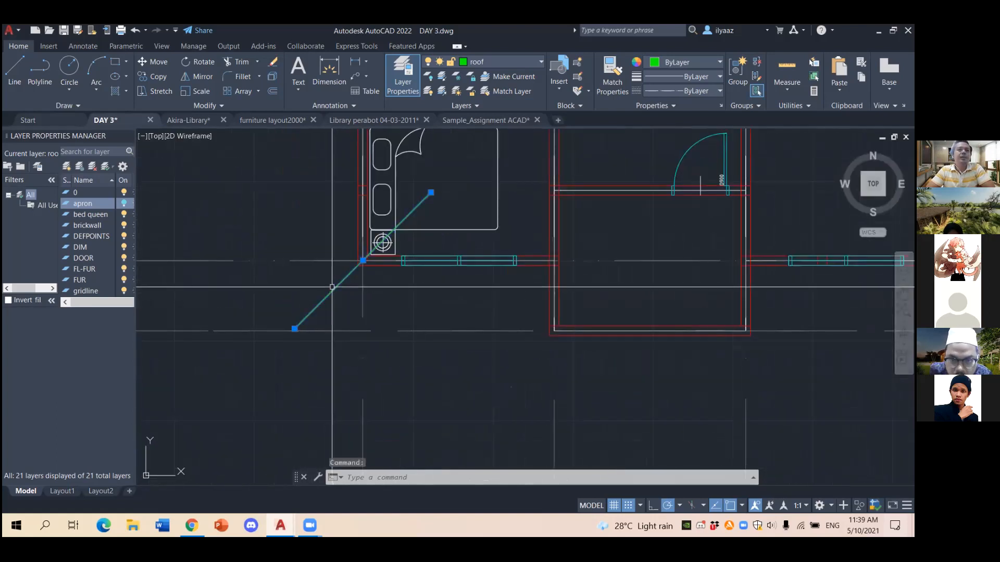
text(mi)
key(Return)
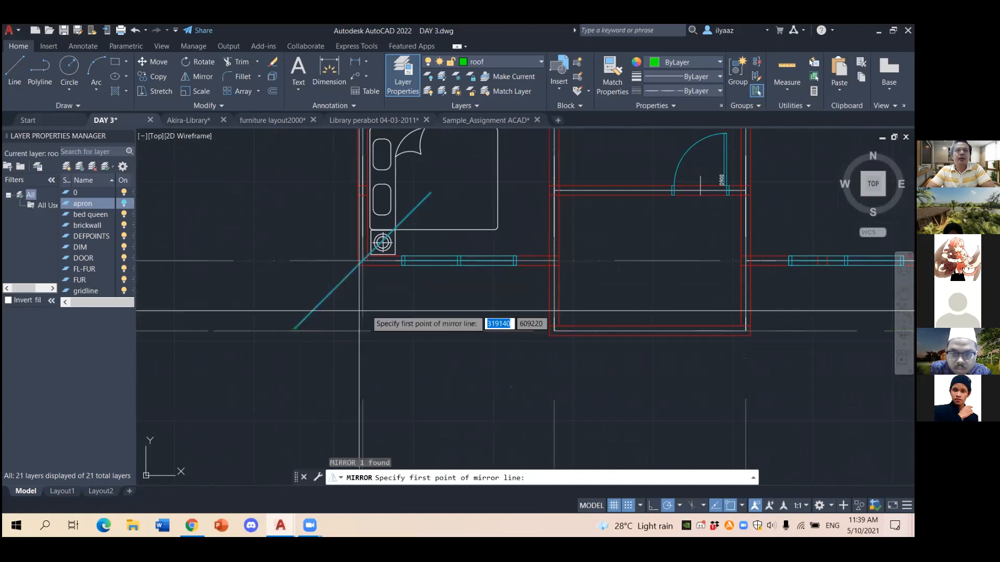
click(500, 318)
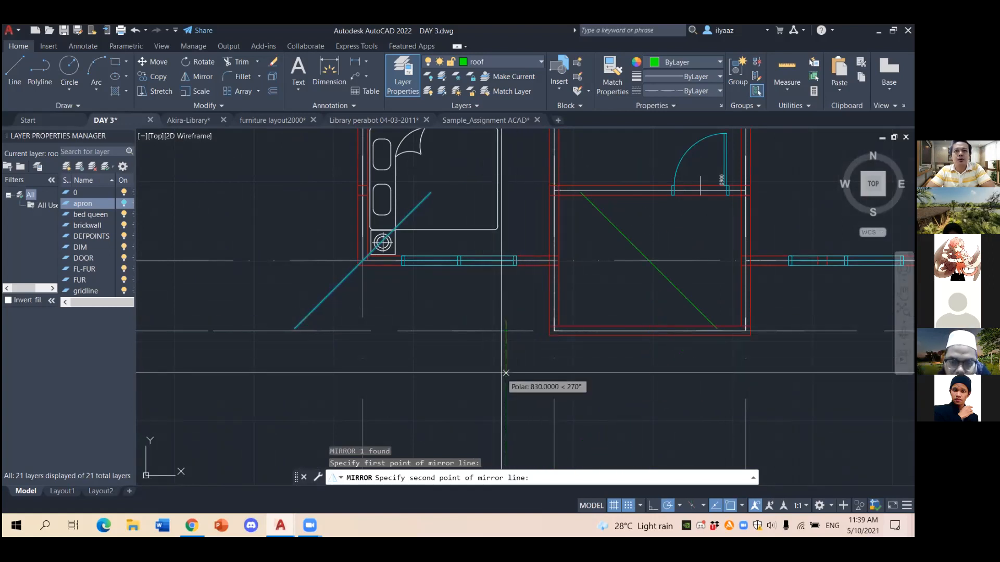
click(653, 504)
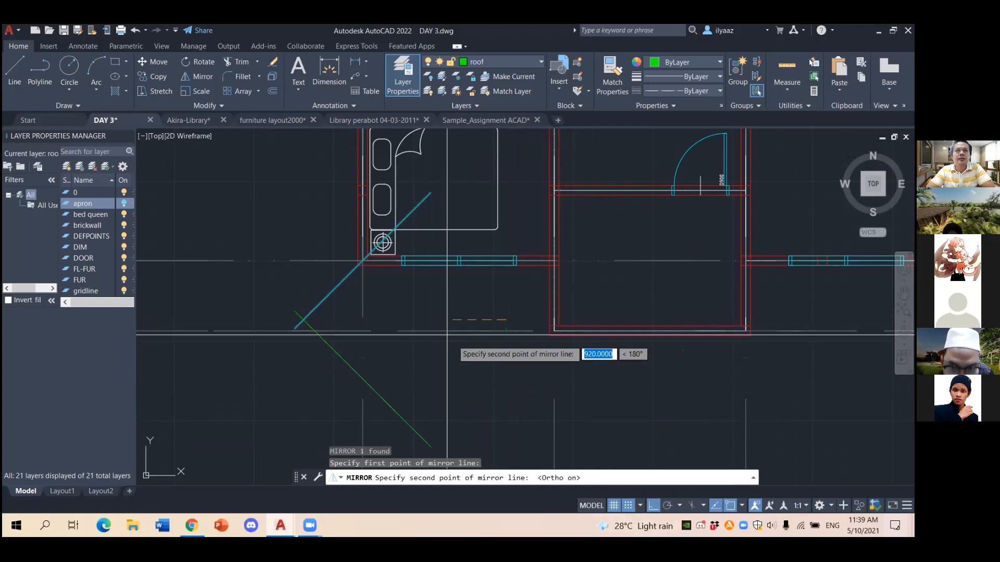
click(503, 346)
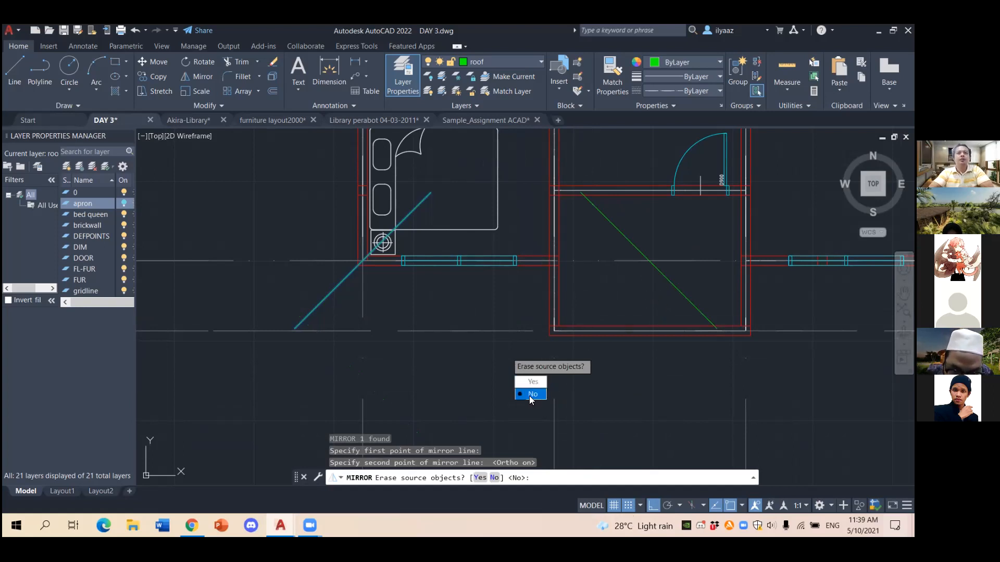
text(n)
key(Return)
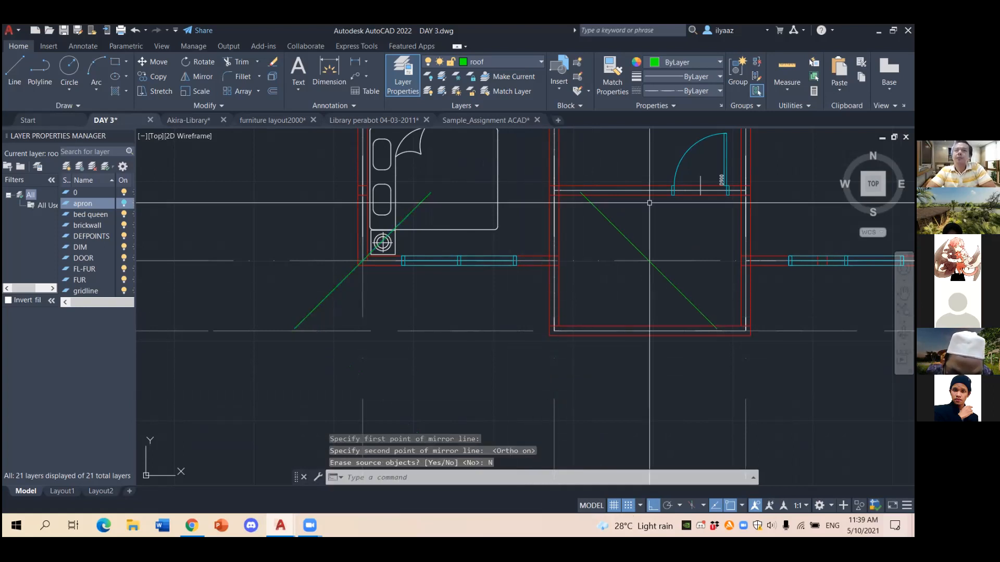
Move the mirrored diagonal roof line by its midpoint onto the wall centreline intersection at the house's front-right corner, with Ortho off.
click(641, 255)
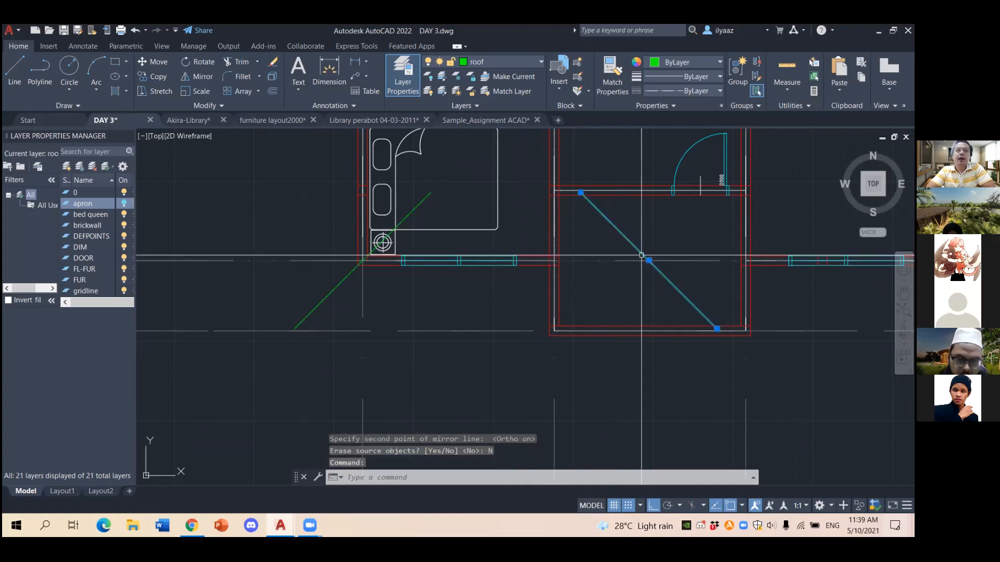
key(Return)
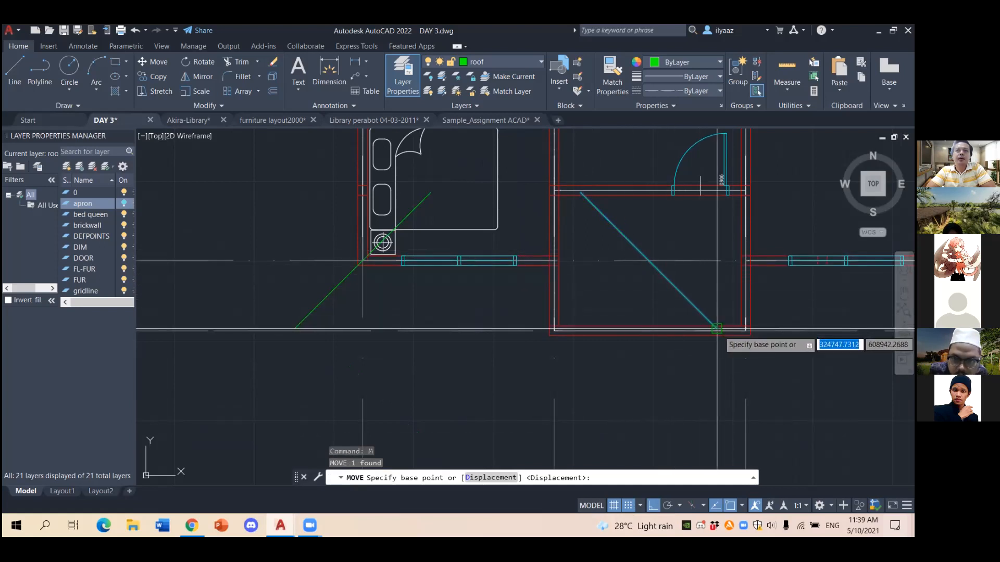
scroll(717, 329, up, 3)
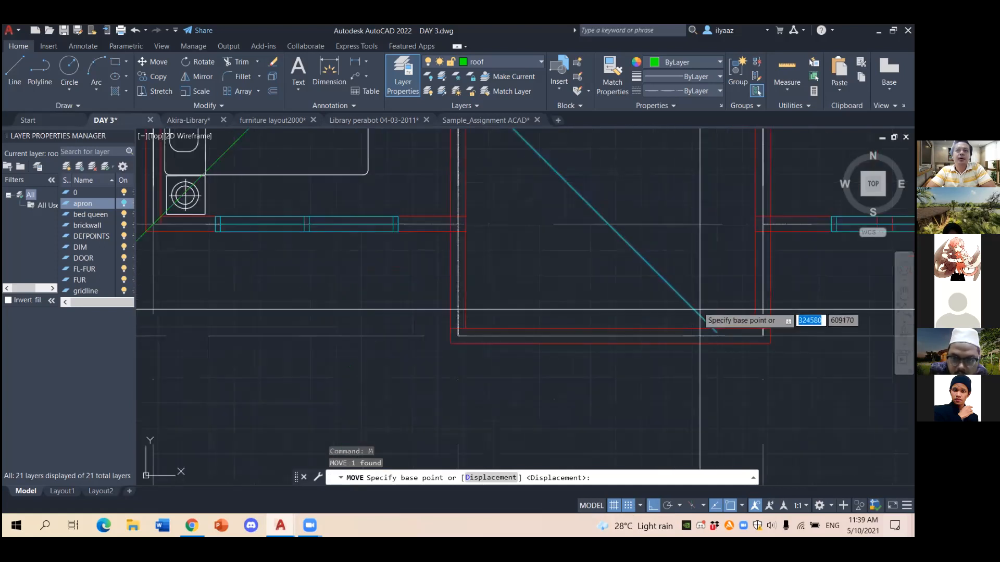
click(608, 224)
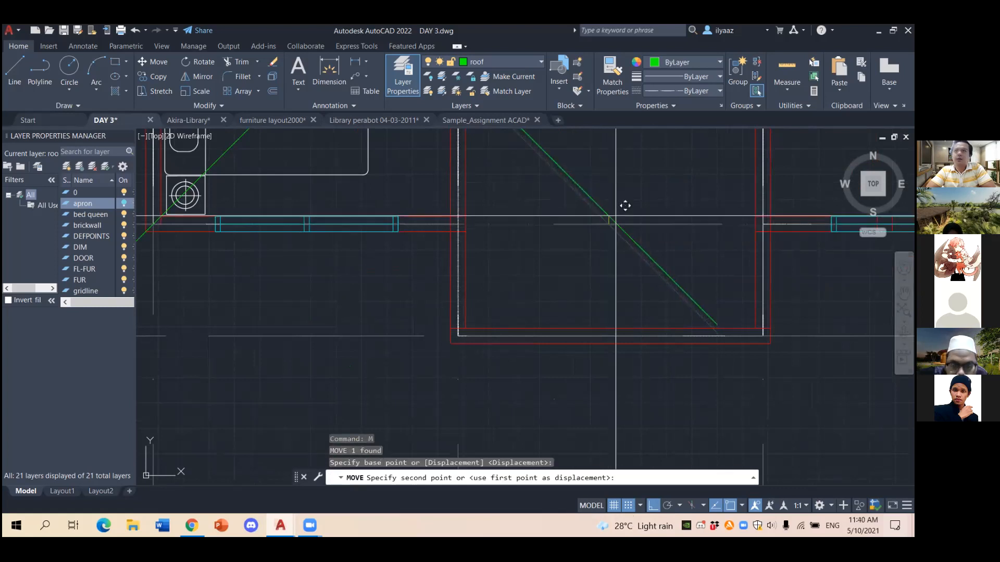
middle_drag(607, 224, 192, 315)
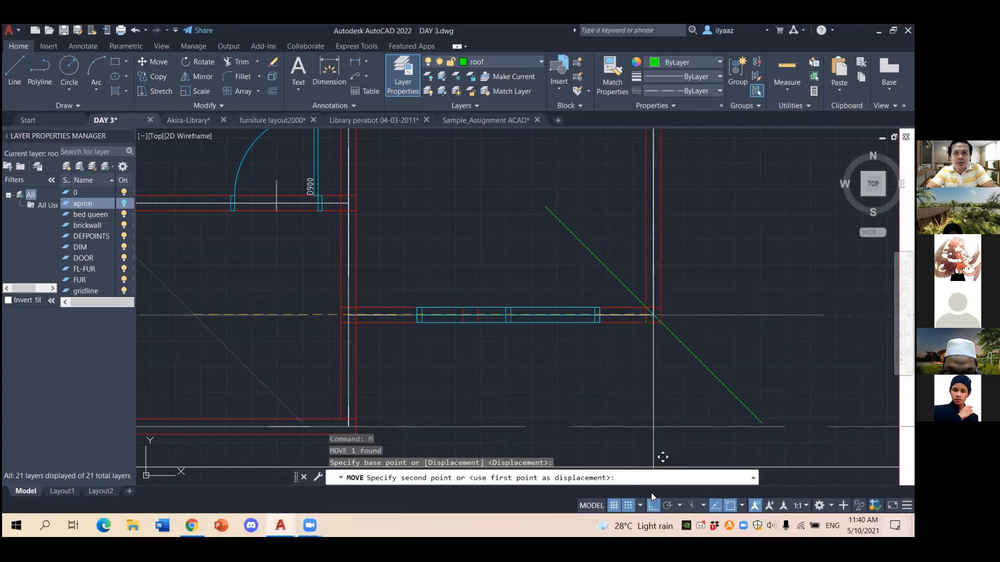
key(F8)
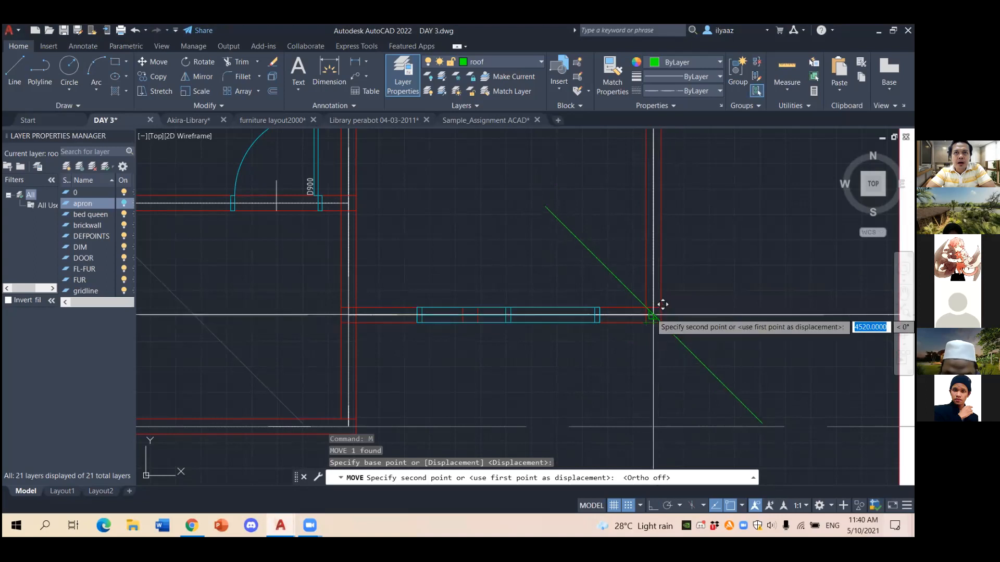
click(662, 305)
scroll(761, 301, down, 2)
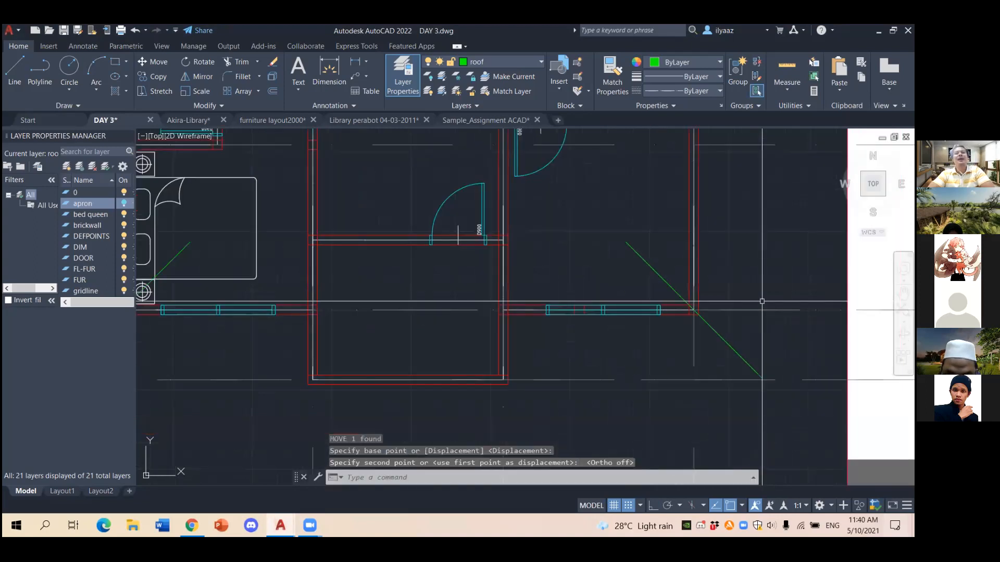
scroll(762, 300, down, 4)
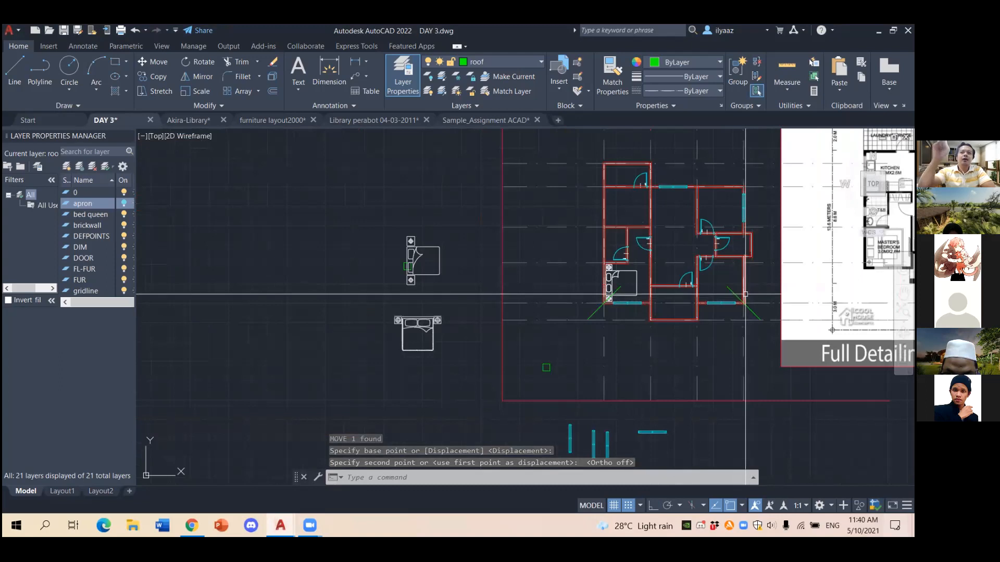
scroll(745, 296, up, 2)
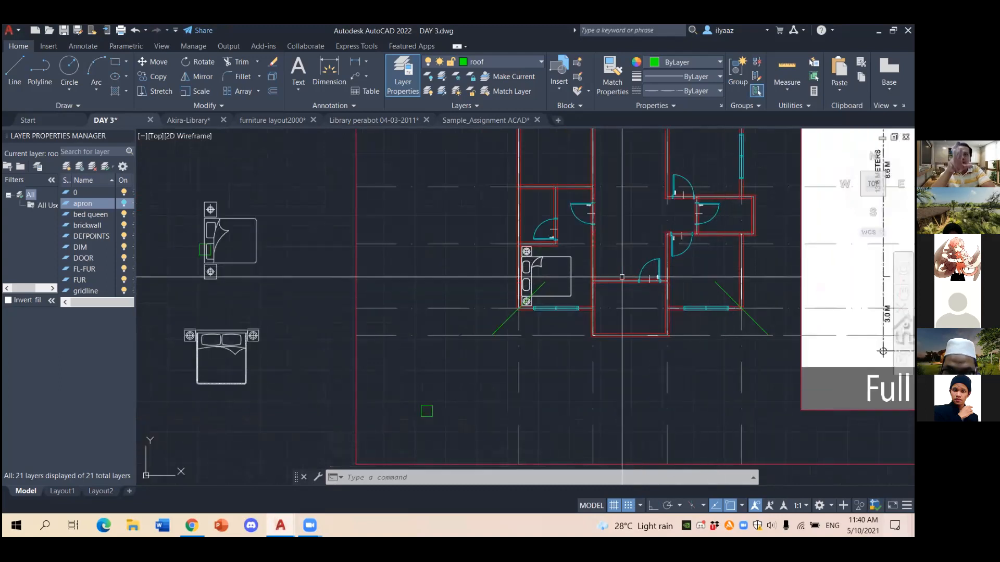
click(531, 296)
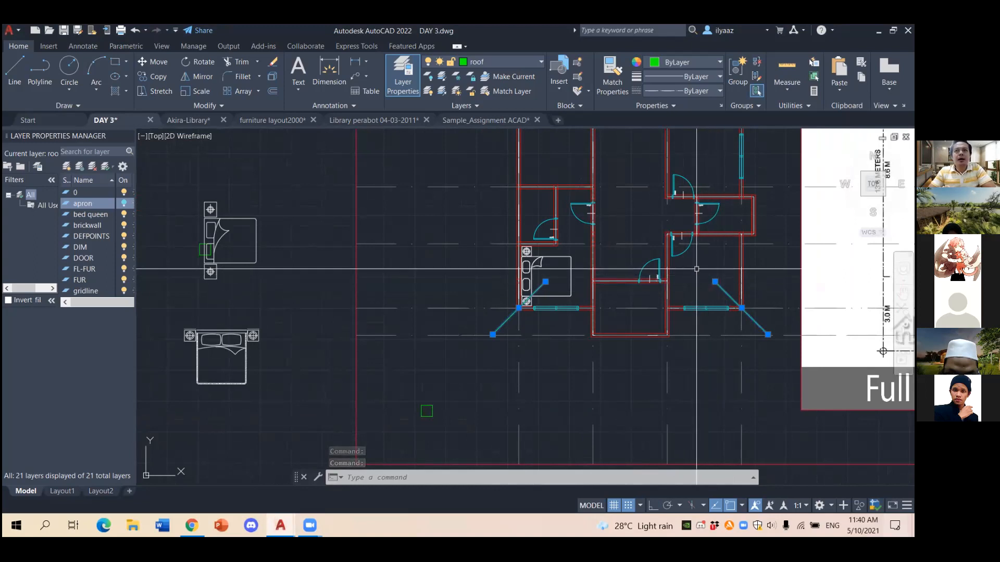
key(Return)
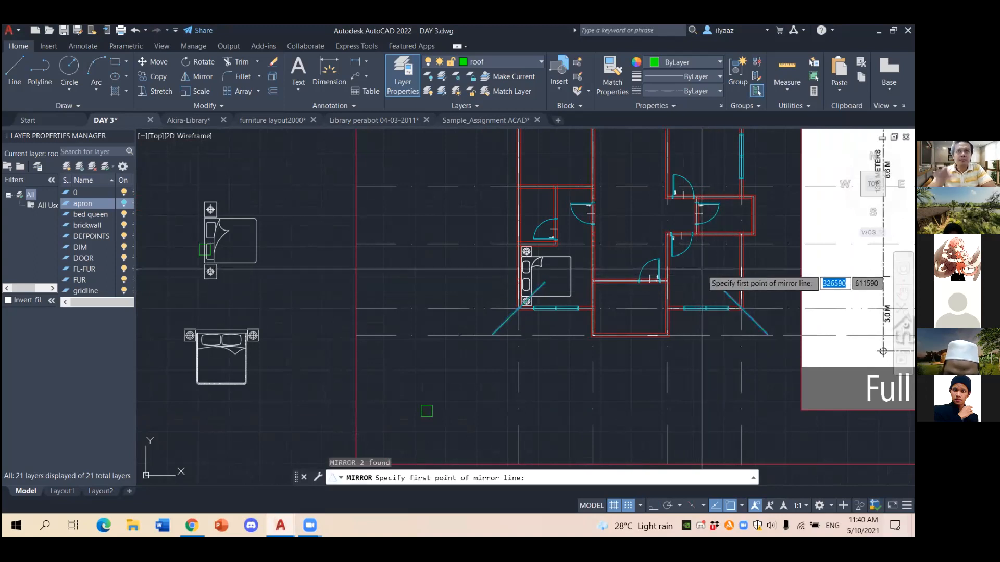
click(639, 220)
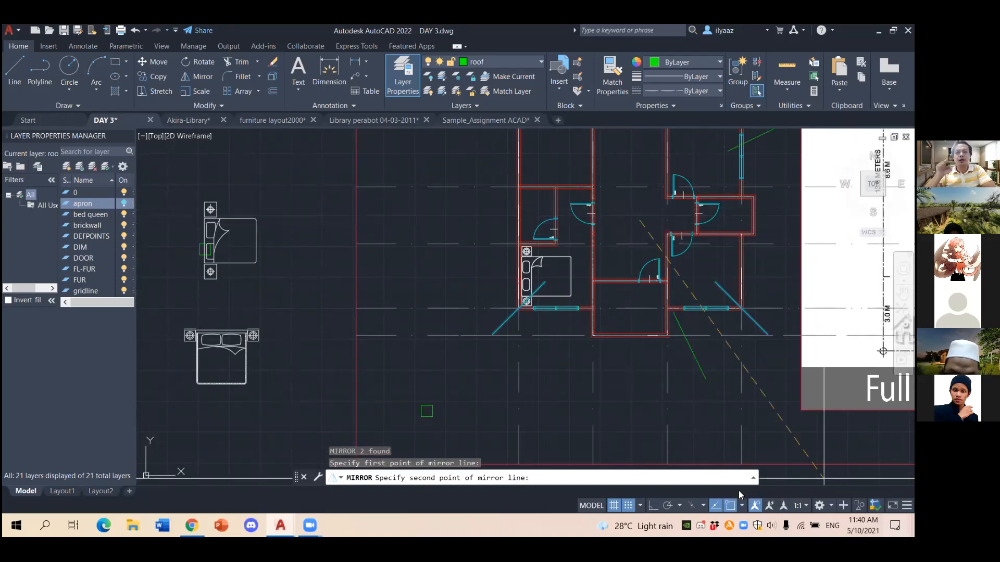
key(F8)
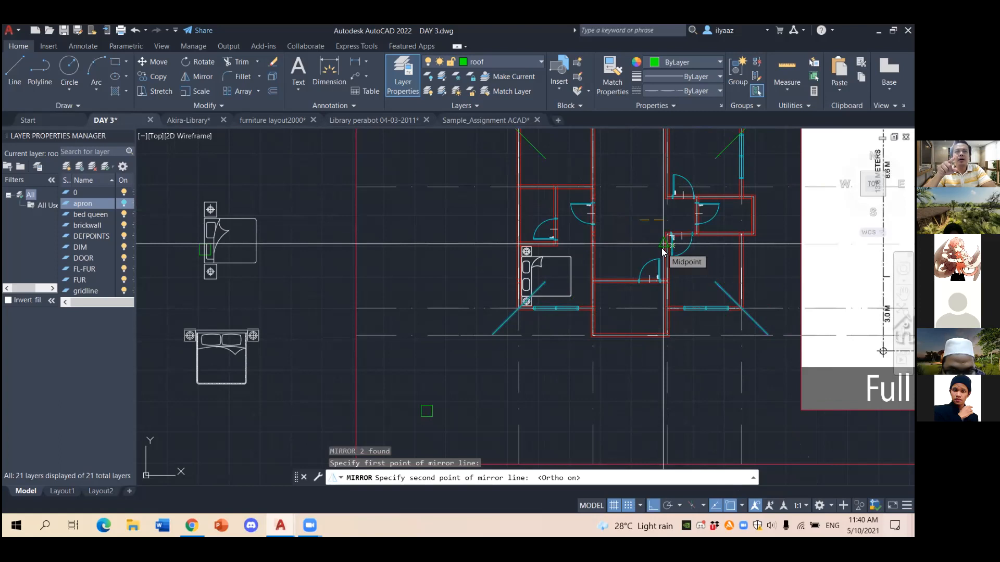
click(663, 245)
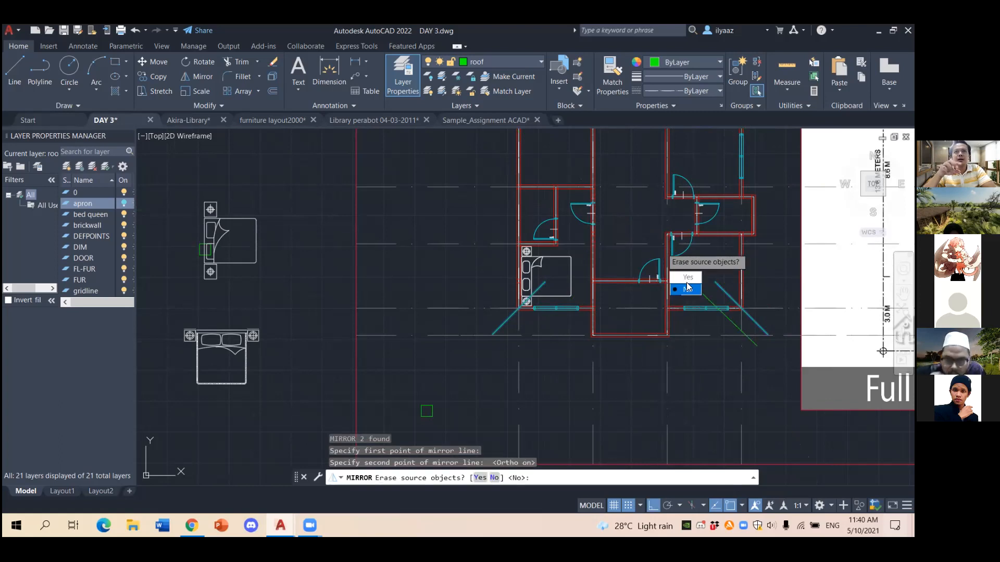
key(Escape)
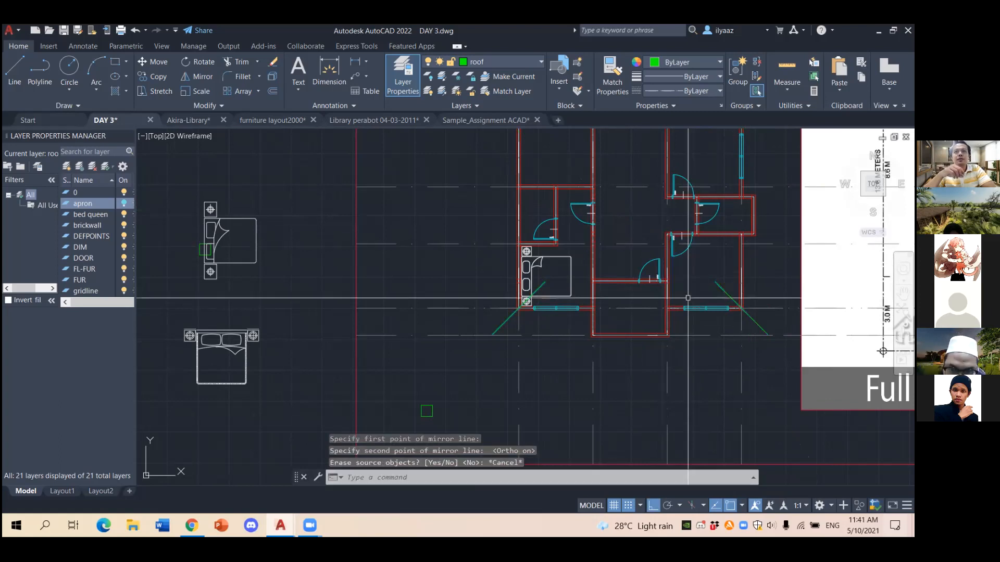
Mirror both front diagonal roof lines across a horizontal axis through the middle of the house, keeping the originals.
click(541, 284)
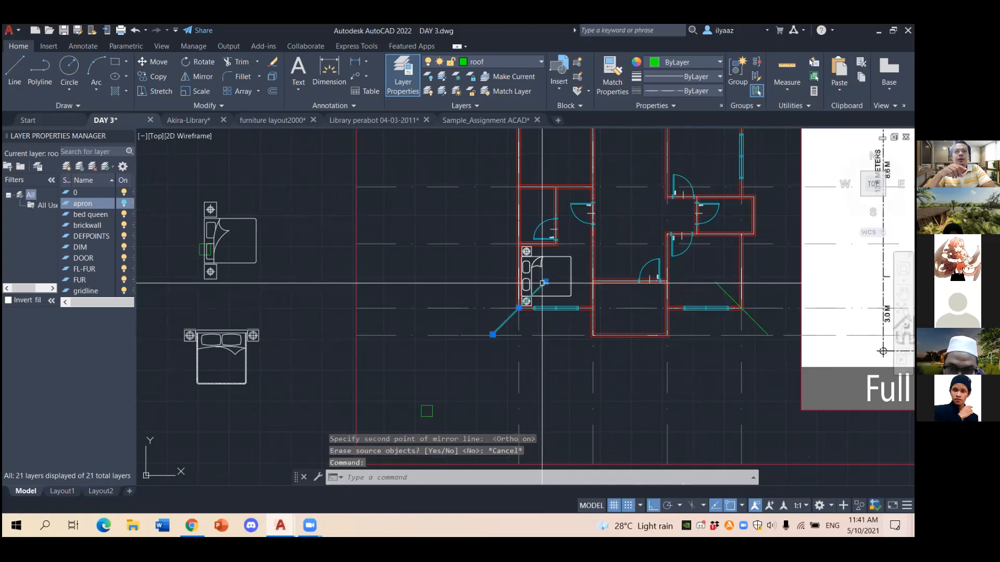
click(714, 281)
text(m)
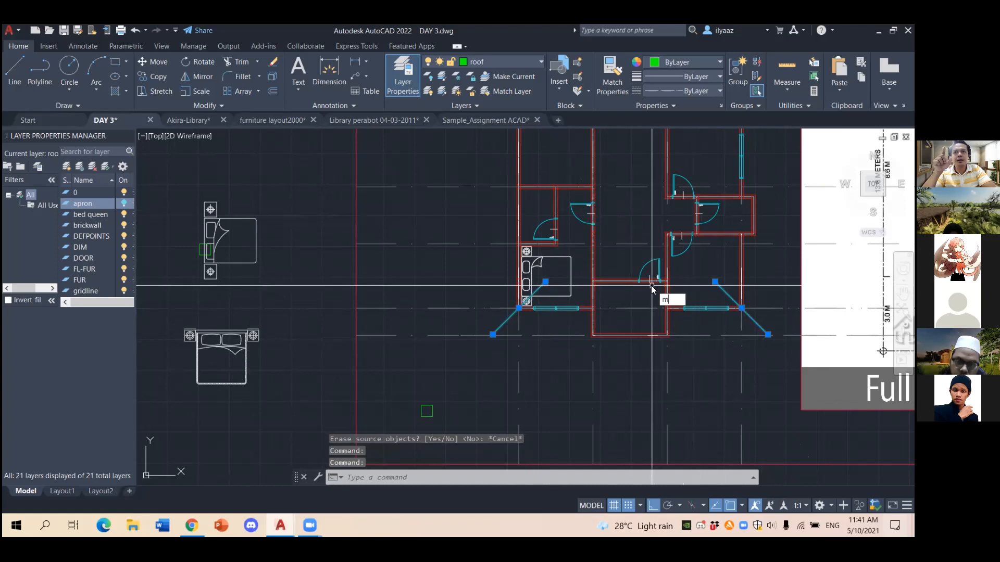
text(i)
key(Return)
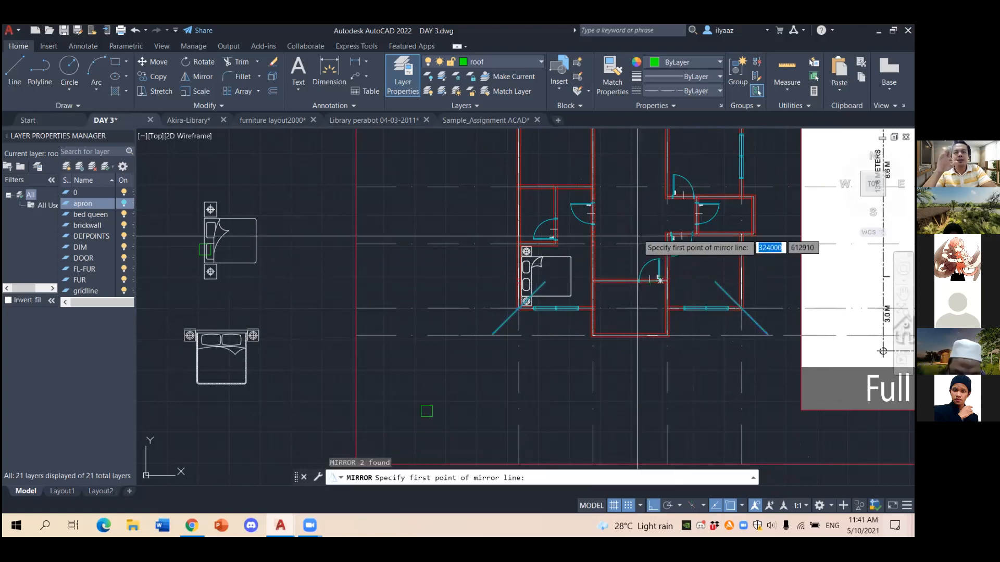
click(631, 281)
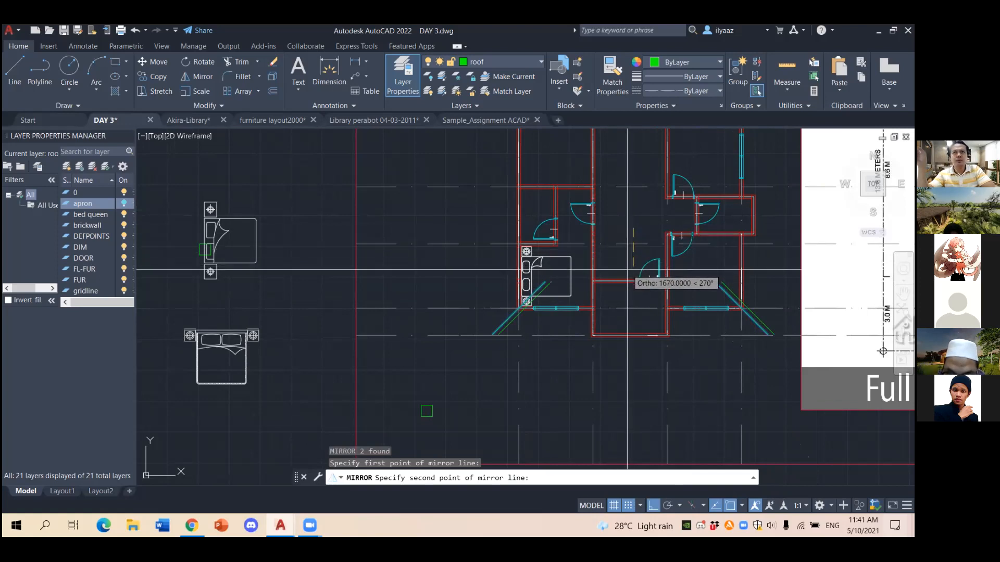
click(609, 225)
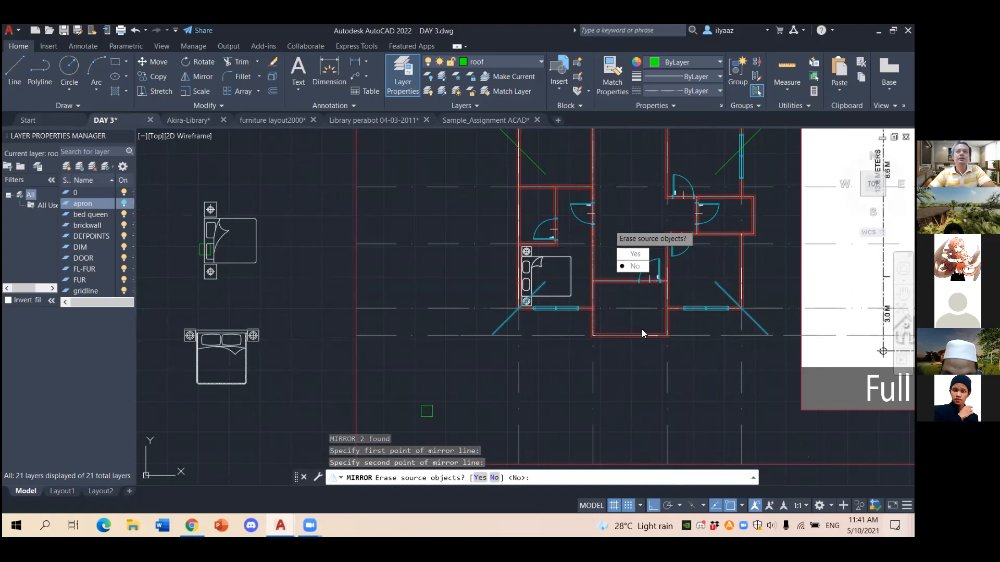
click(635, 267)
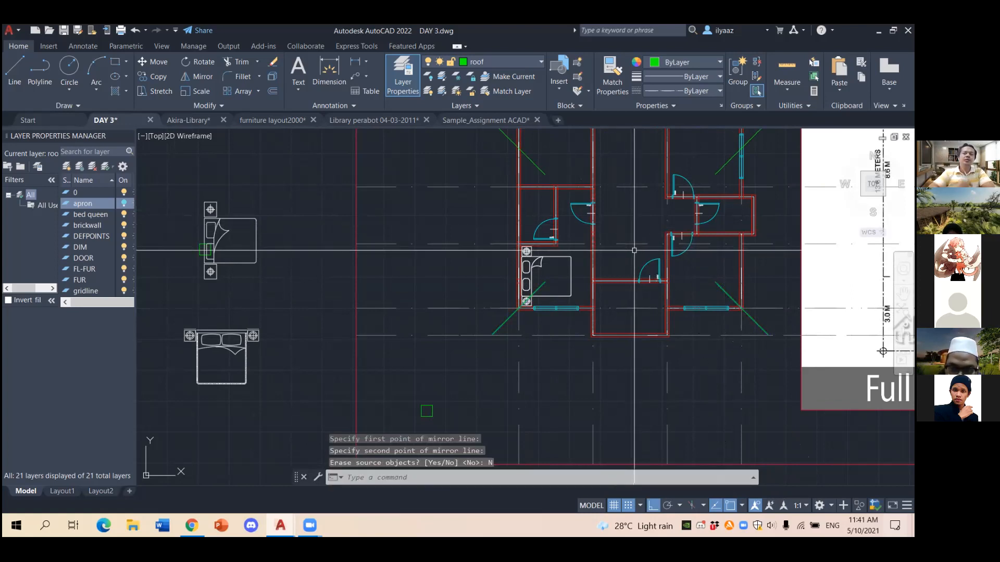
Move the mirrored rear-right diagonal roof line by a point on it onto the wall centreline endpoint at the rear-right corner.
scroll(634, 250, down, 2)
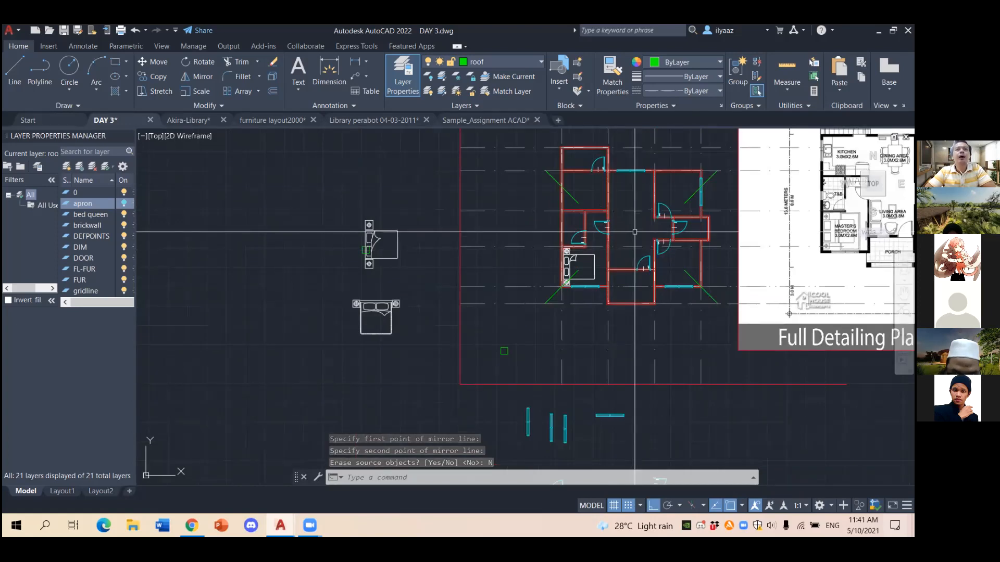
middle_drag(634, 250, 592, 306)
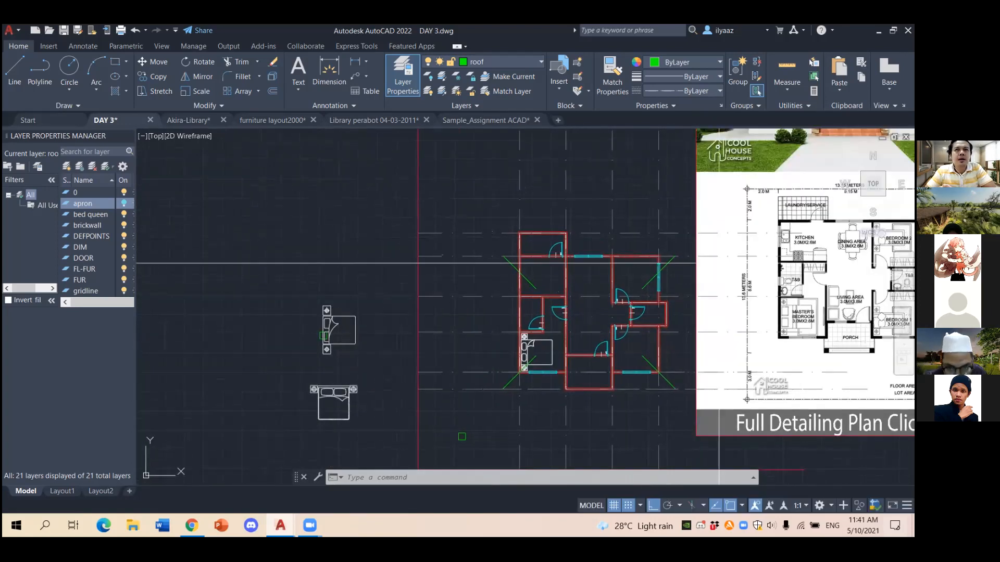
scroll(666, 261, up, 4)
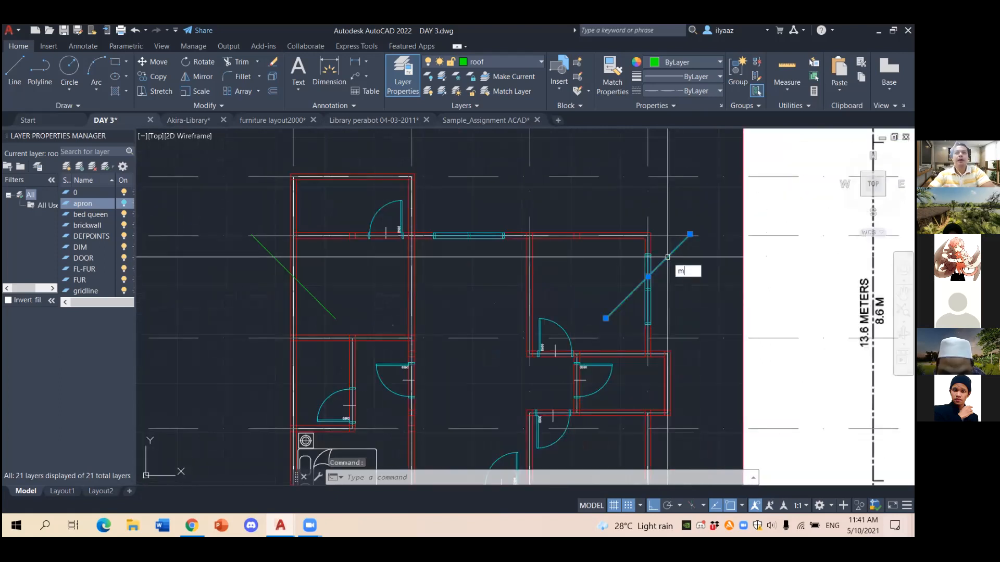
key(Return)
click(648, 271)
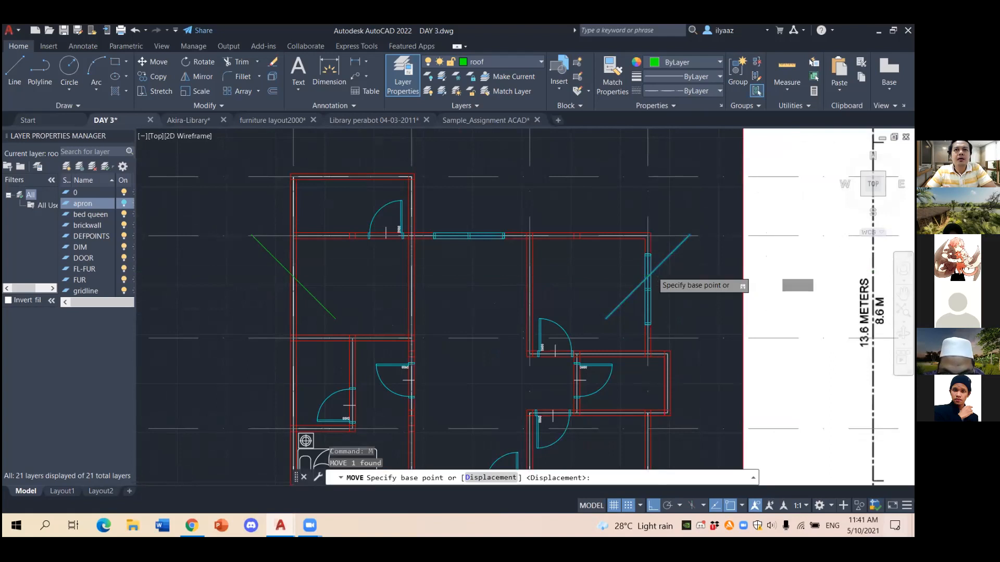
scroll(661, 260, up, 4)
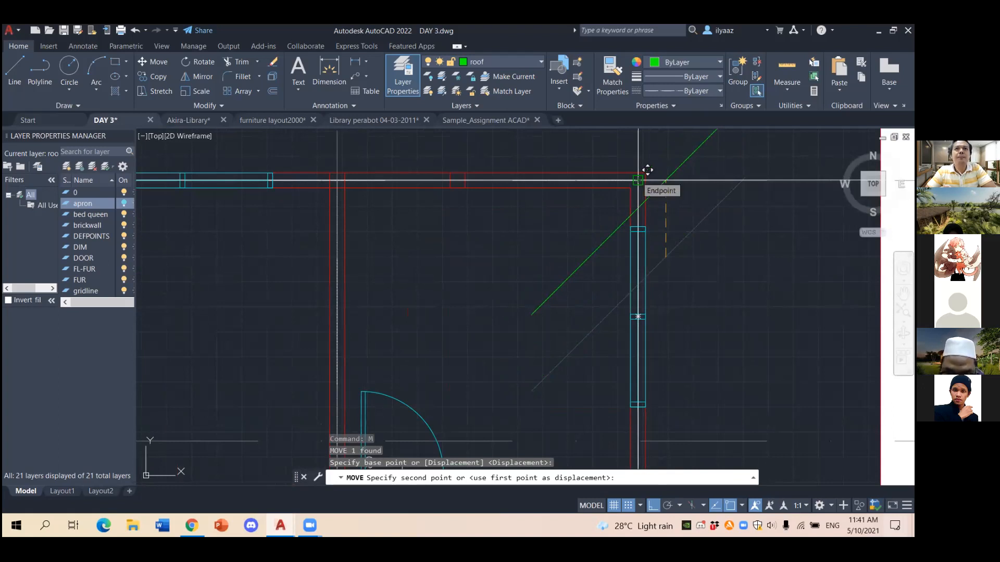
click(647, 170)
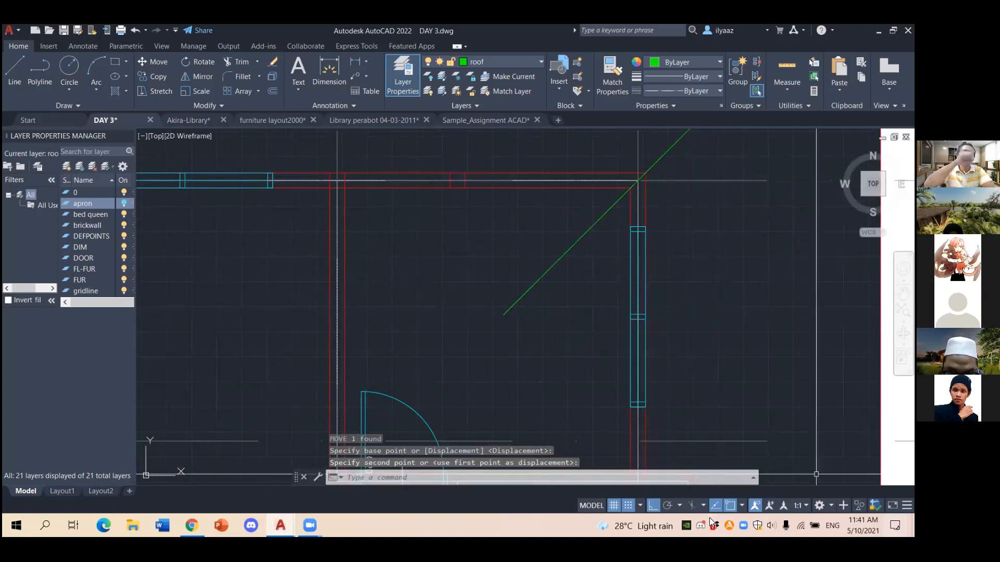
With Ortho off, move the rear-left diagonal roof line onto the wall centreline intersection left of the rear D900 door.
click(652, 505)
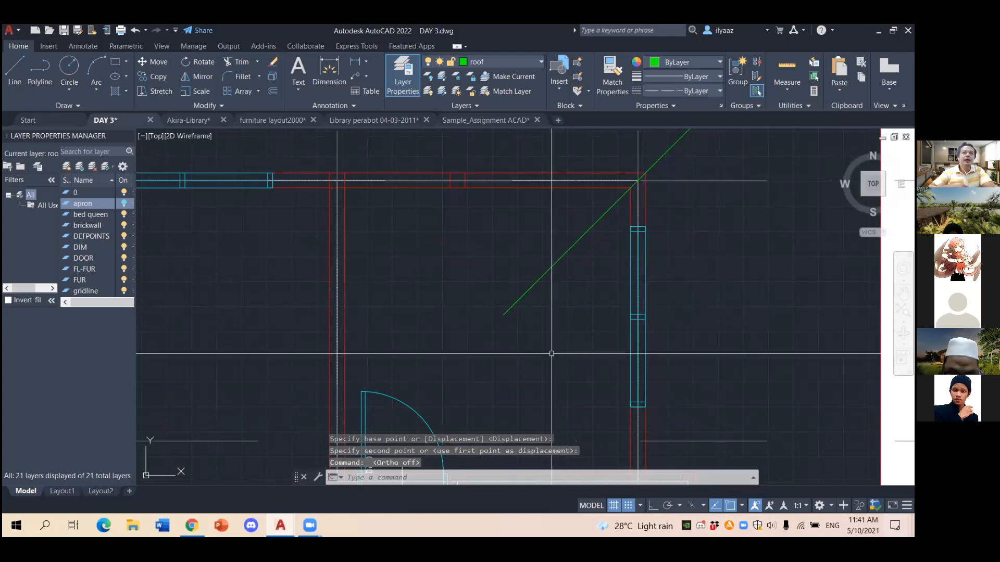
middle_drag(490, 351, 906, 369)
middle_drag(388, 311, 526, 342)
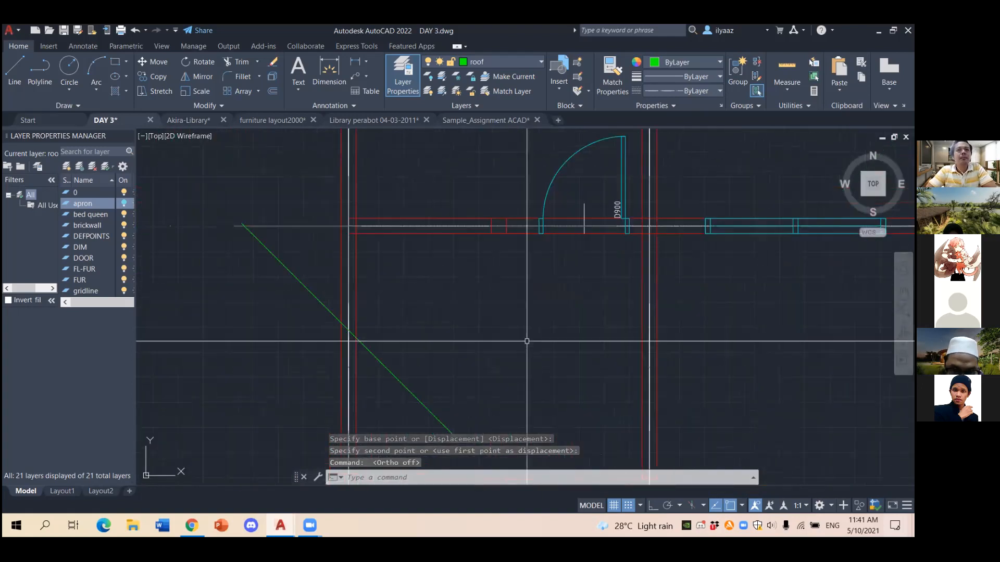
click(385, 367)
text(M)
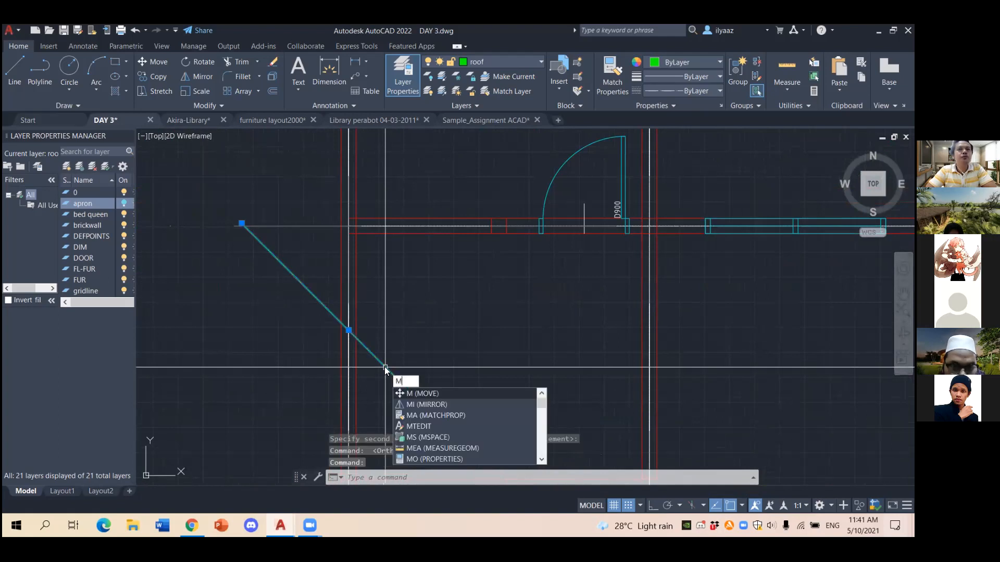
key(Return)
click(368, 349)
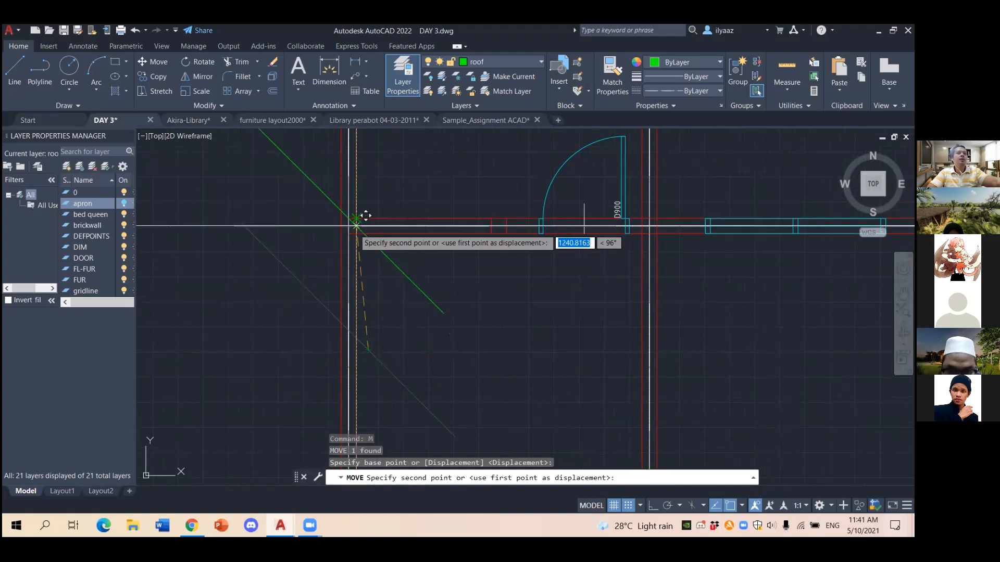
click(349, 226)
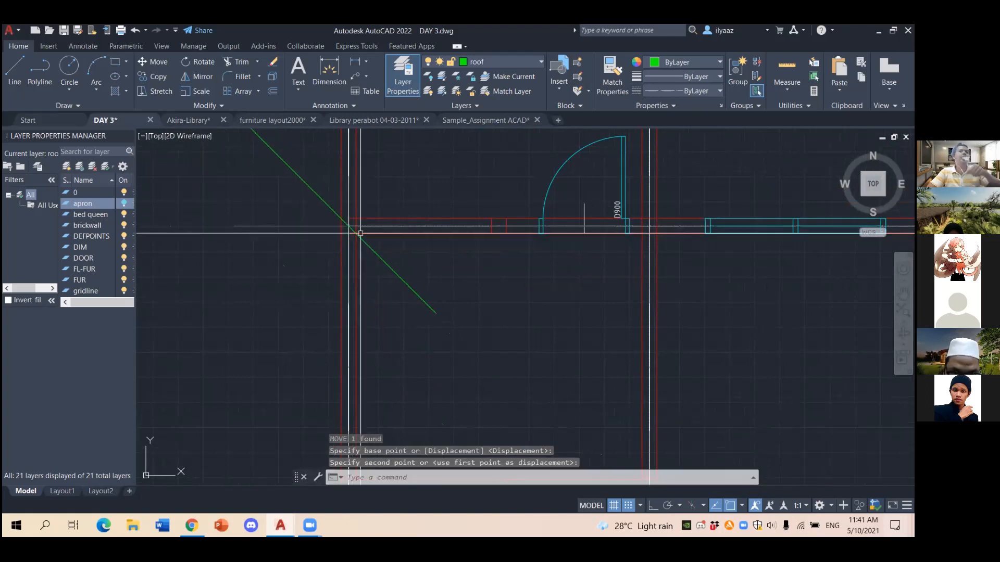
Try to join the two rear diagonal roof lines with a zero-distance Chamfer, and undo the join.
scroll(503, 334, down, 4)
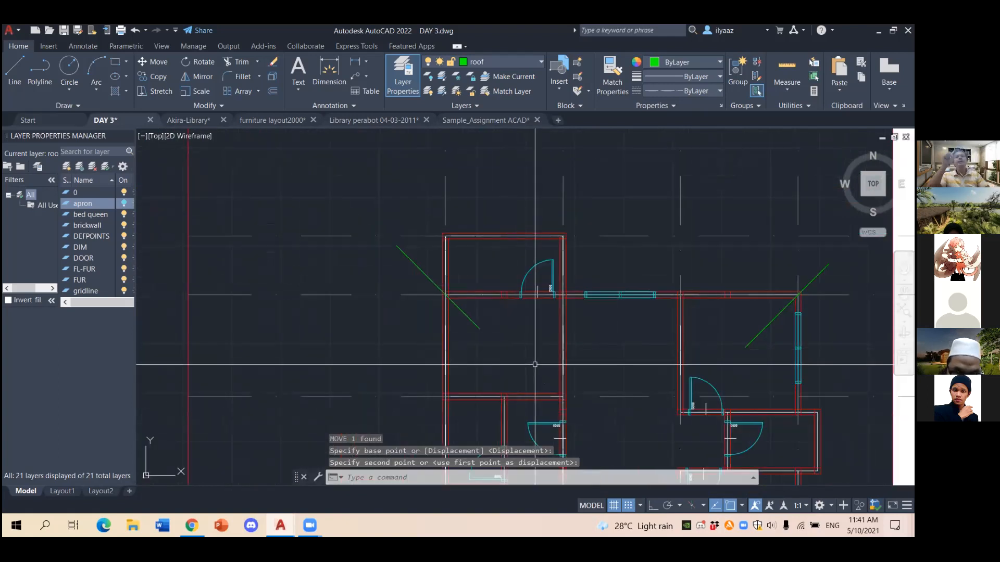
mouse_move(639, 354)
middle_down()
mouse_move(636, 317)
mouse_move(612, 270)
middle_up()
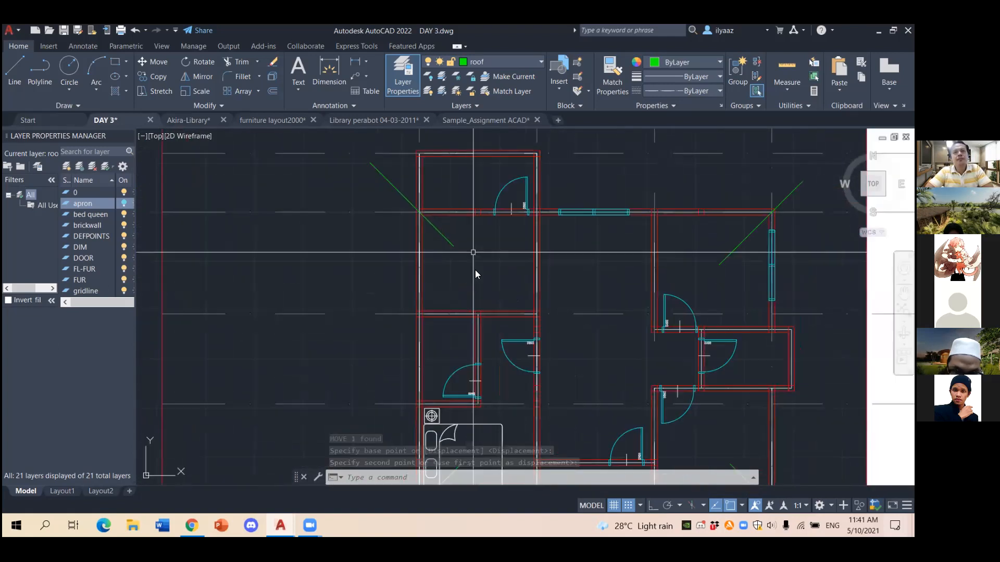
text(cha)
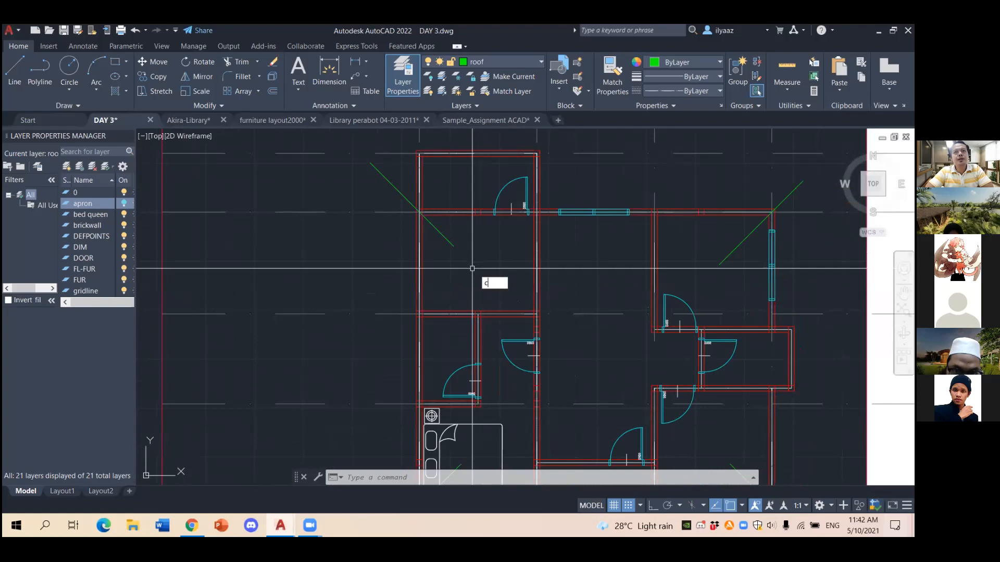
key(Return)
click(445, 239)
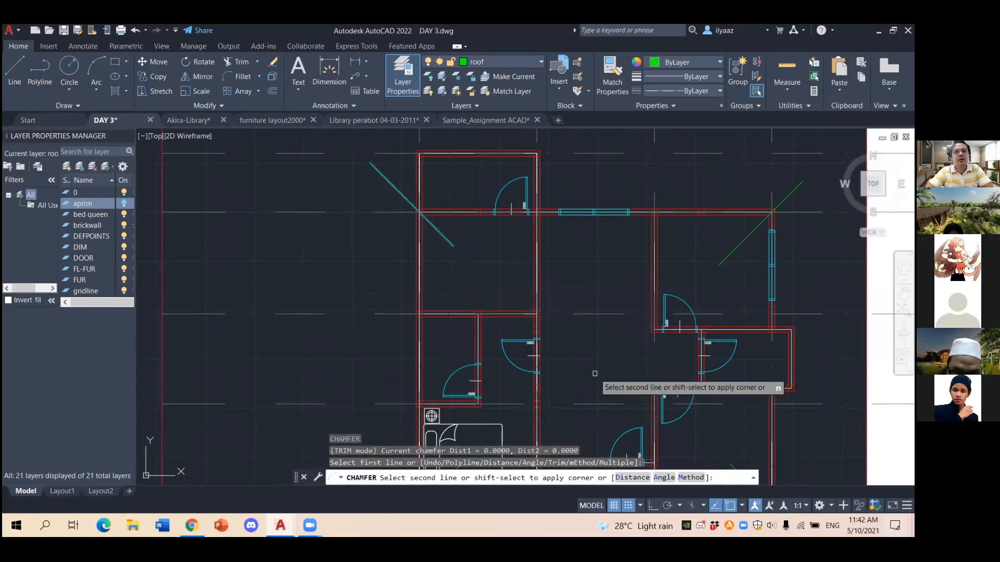
middle_drag(593, 373, 590, 264)
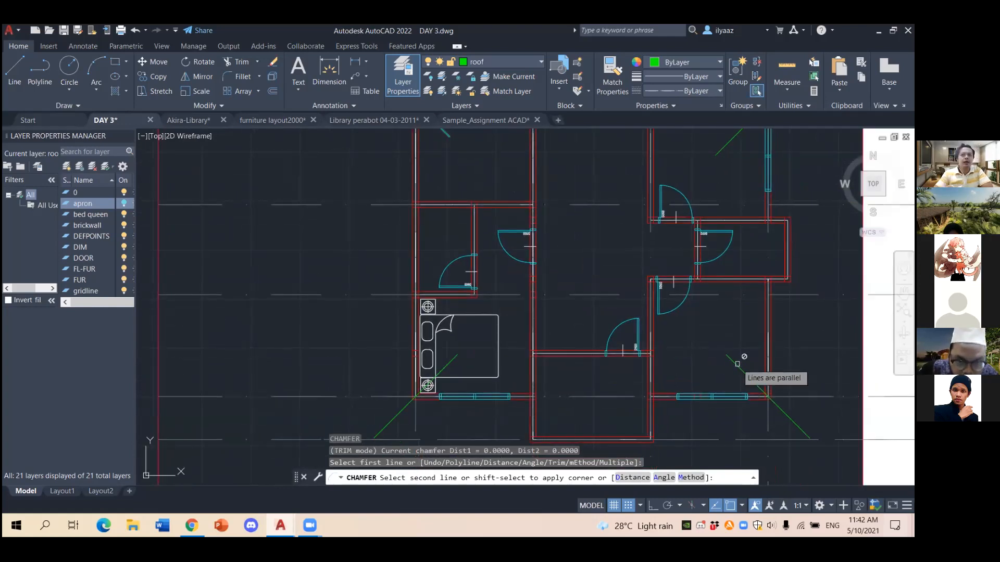
click(721, 152)
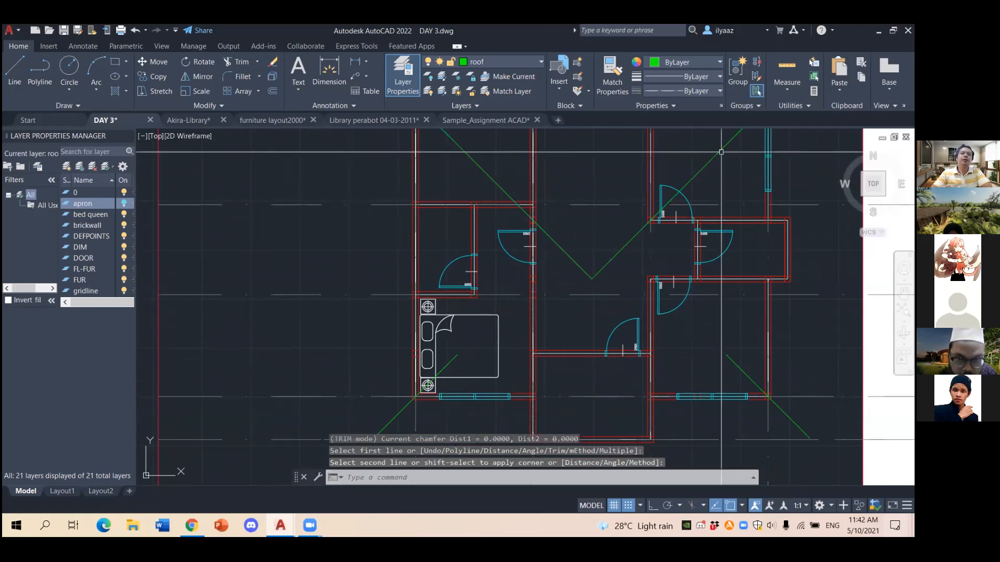
key(Escape)
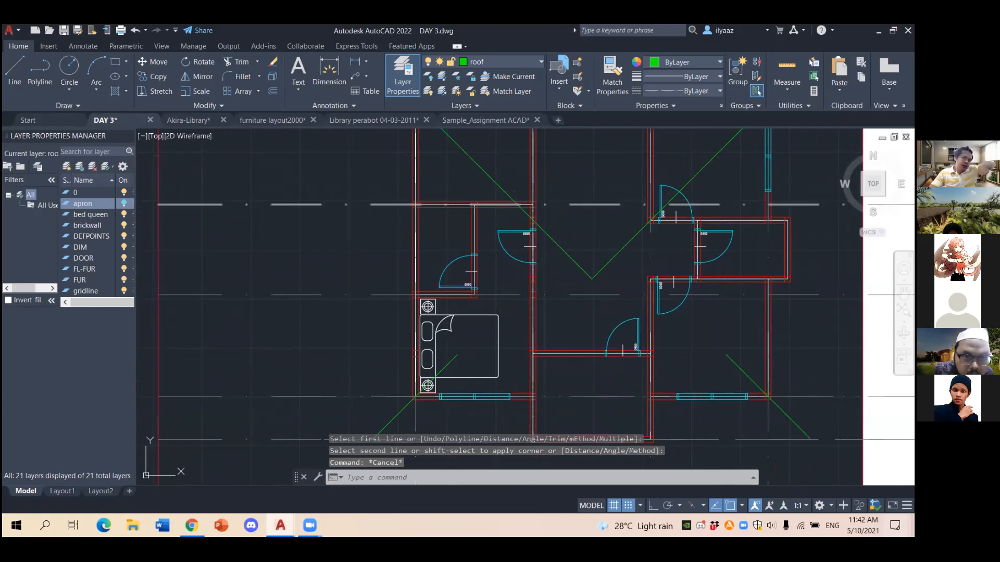
key(ctrl+z)
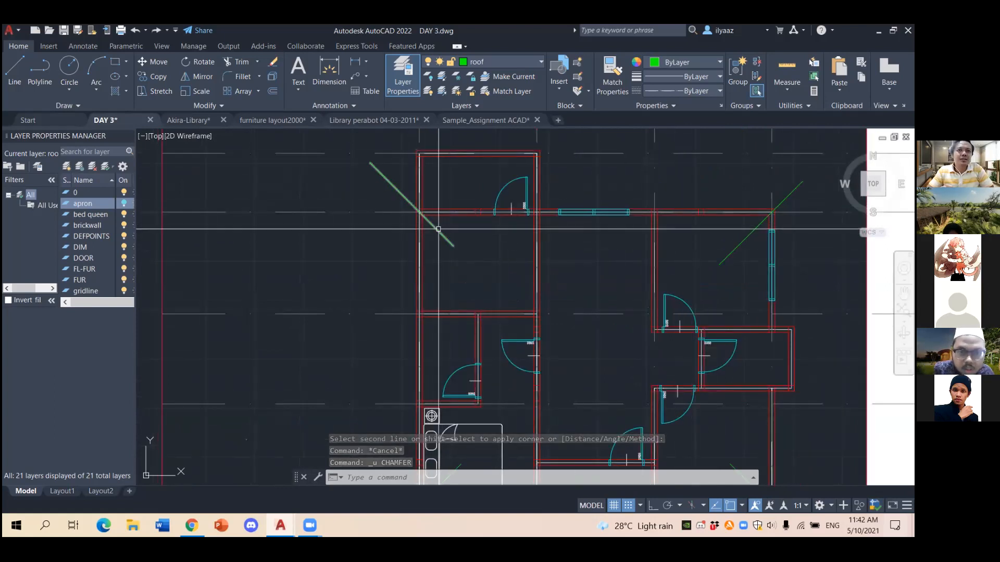
Chamfer the rear-left diagonal roof line with the front-left one so they meet at a point inside the house.
scroll(485, 277, down, 2)
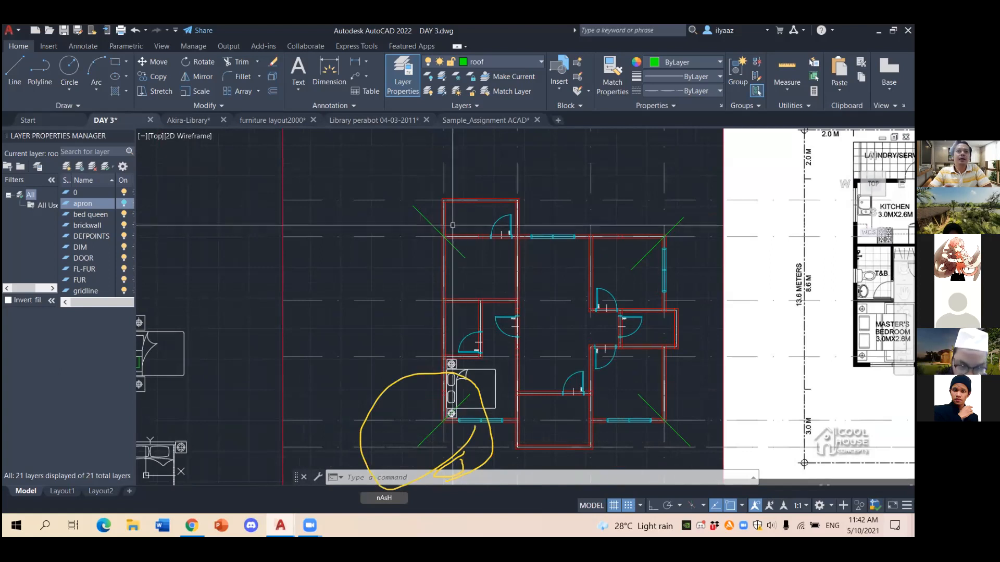
text(cha)
key(Return)
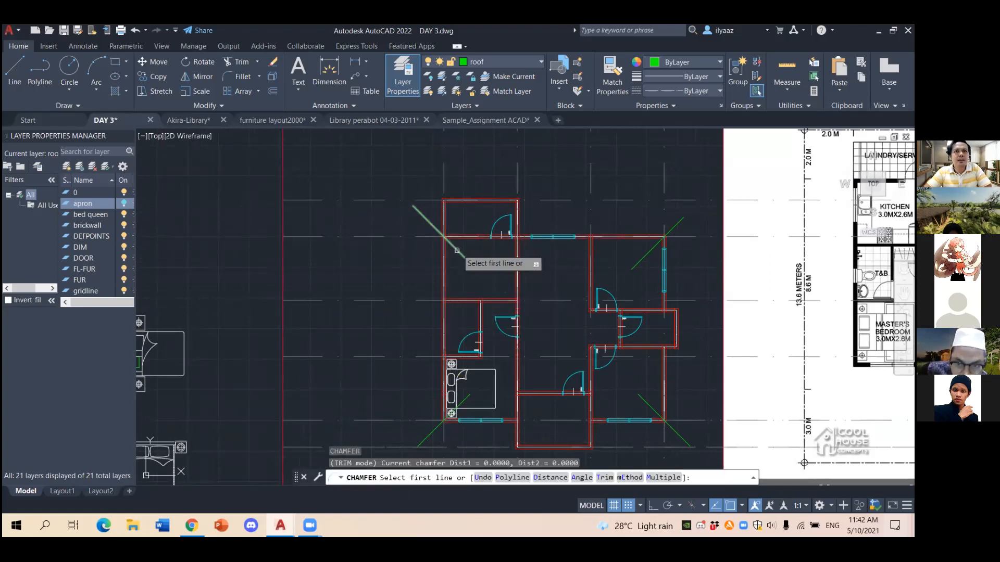
click(457, 254)
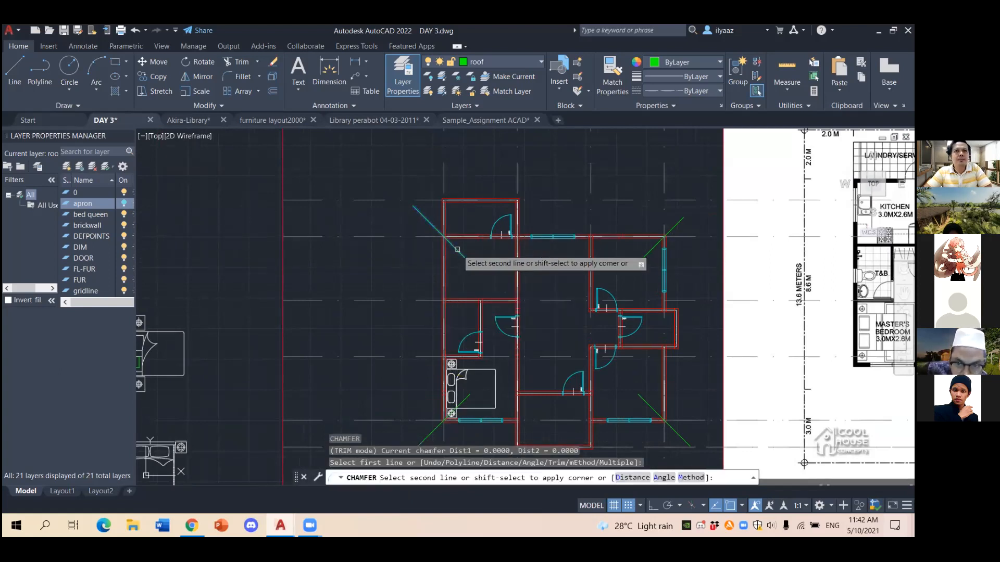
click(465, 397)
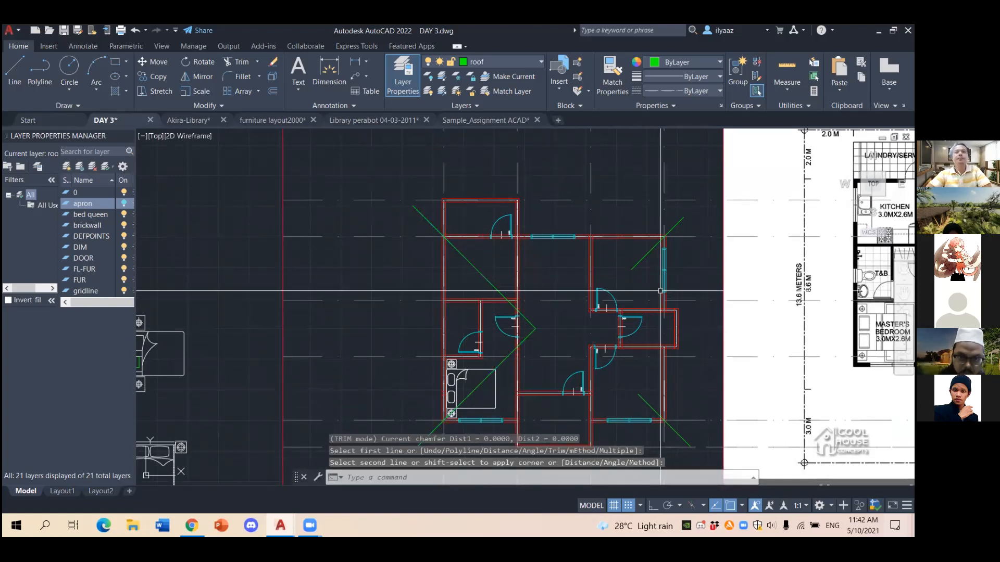
Chamfer the rear-right diagonal roof line with the front-right one so they meet at a point.
key(Return)
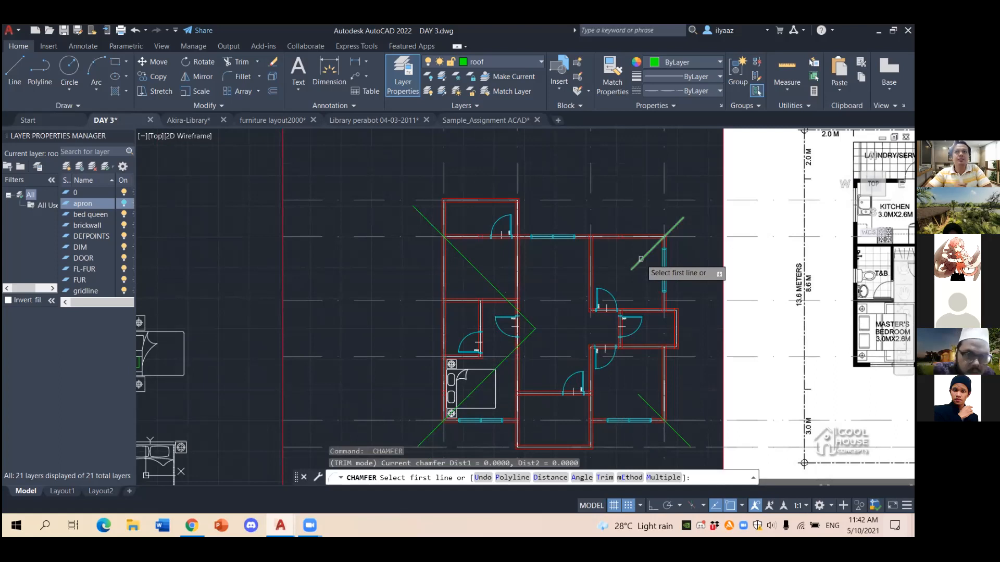
click(641, 259)
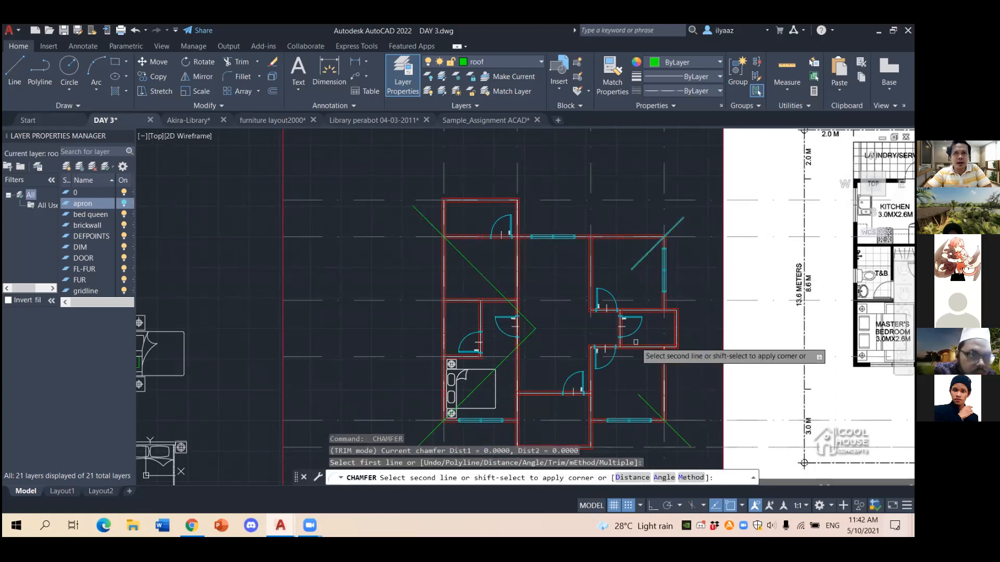
click(641, 398)
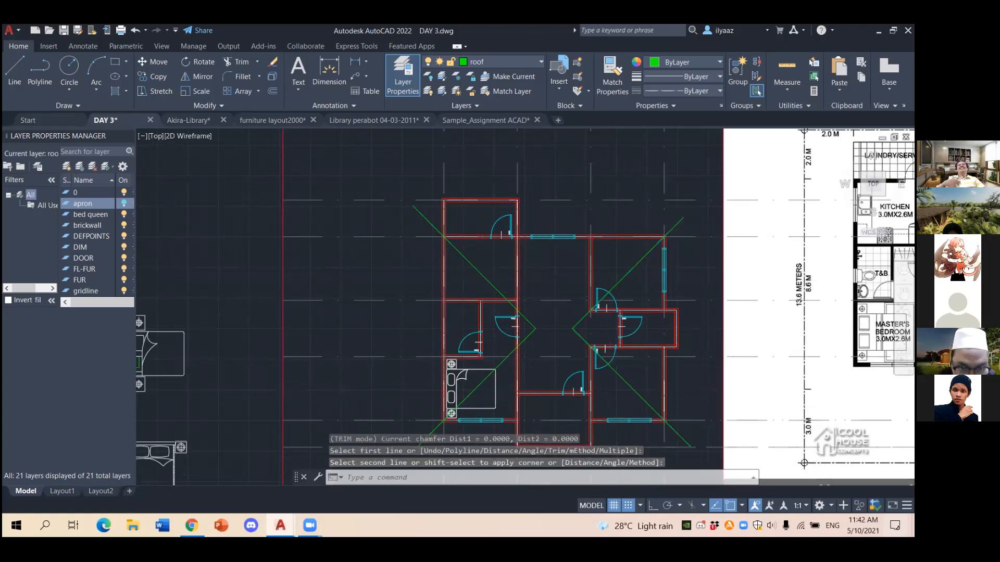
Draw the ridge line from the meeting point of the right-hand hip lines to that of the left-hand hip lines.
scroll(537, 359, up, 2)
scroll(537, 358, up, 3)
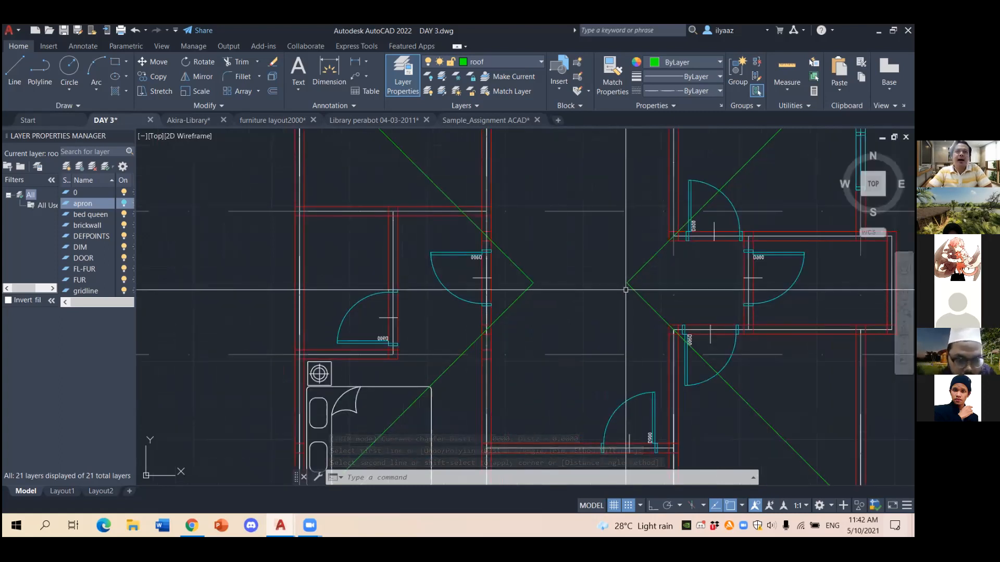
scroll(627, 282, up, 4)
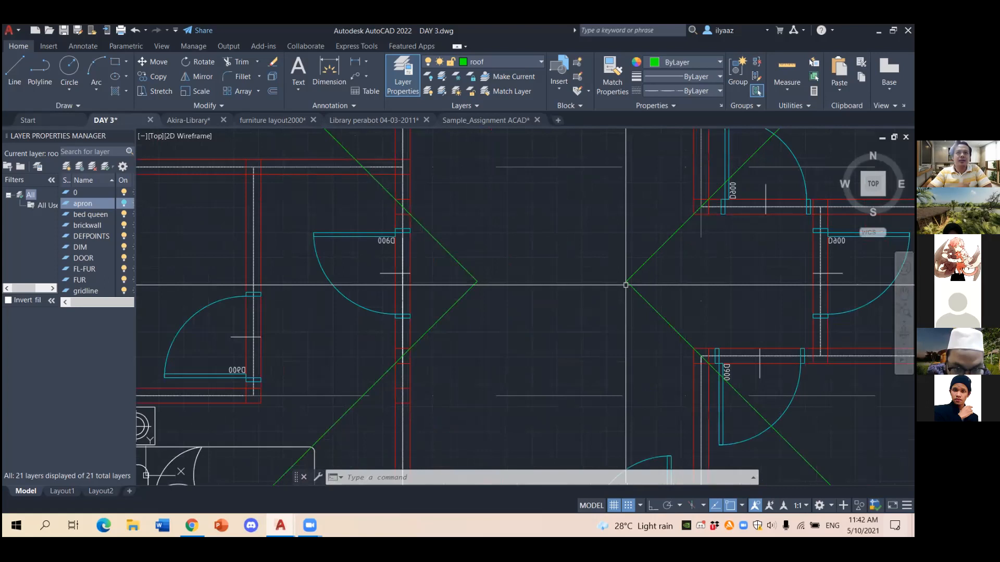
text(l)
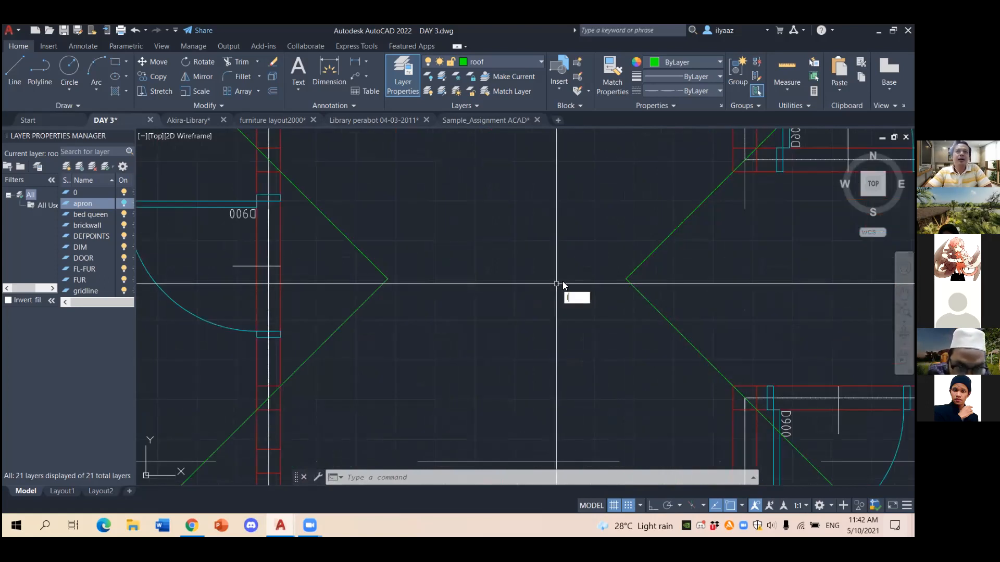
key(Return)
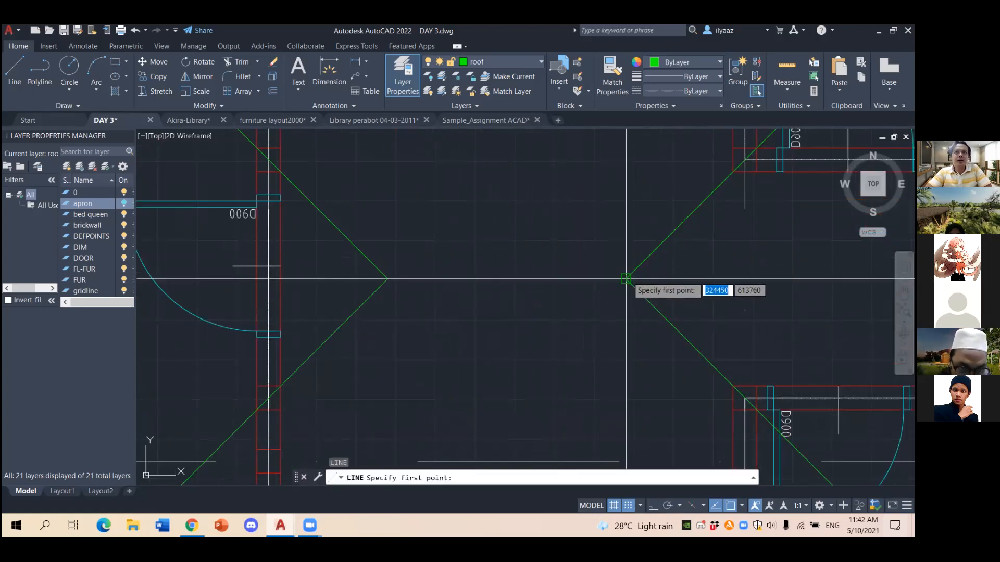
click(627, 279)
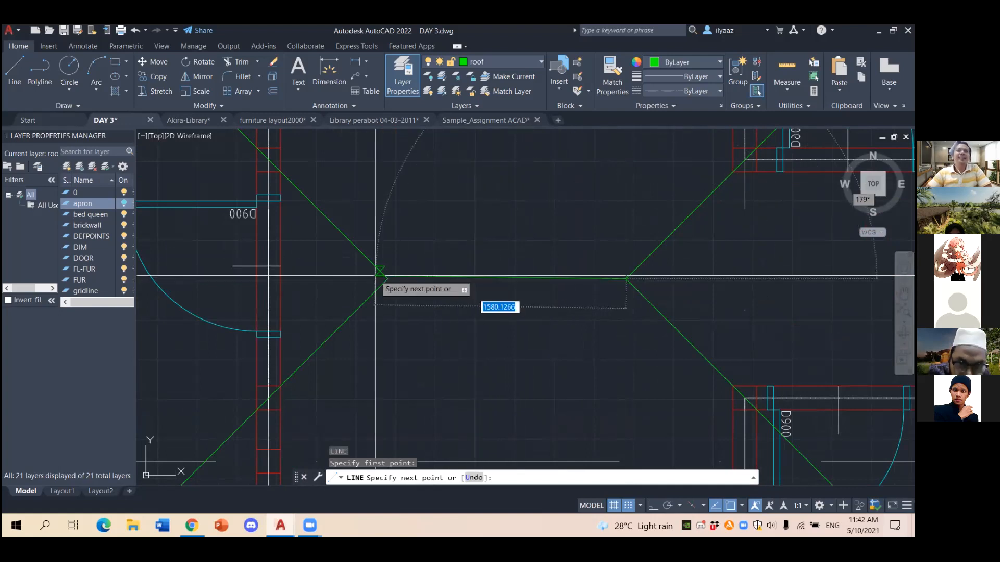
click(388, 278)
scroll(592, 304, down, 3)
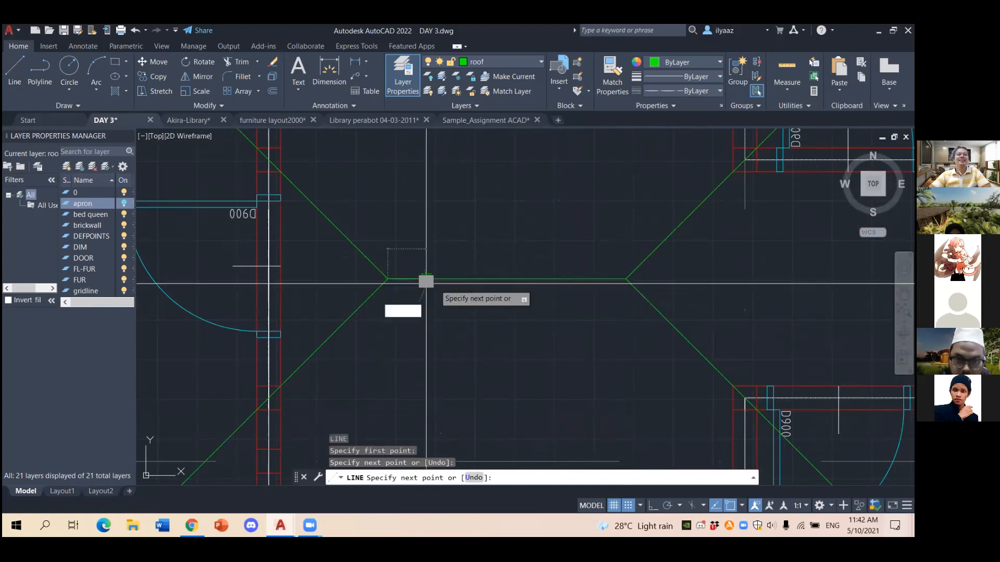
key(Escape)
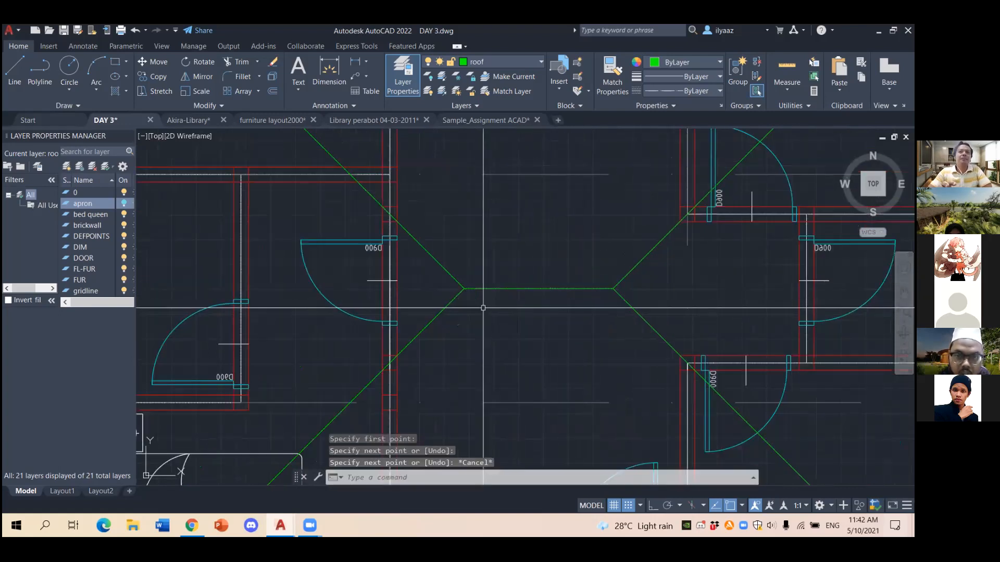
scroll(485, 307, down, 2)
scroll(487, 309, down, 2)
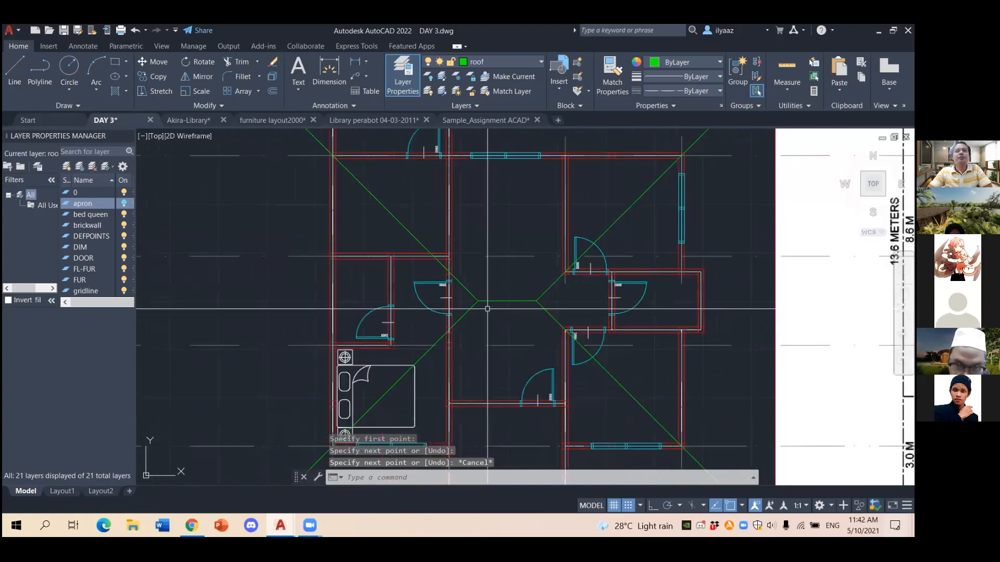
scroll(487, 309, down, 2)
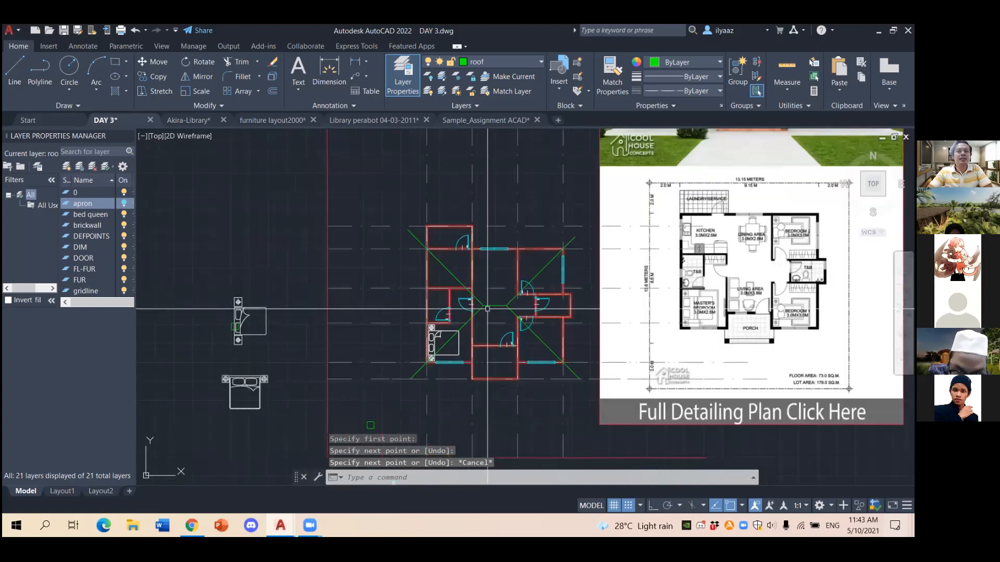
scroll(487, 309, up, 2)
middle_drag(489, 255, 521, 300)
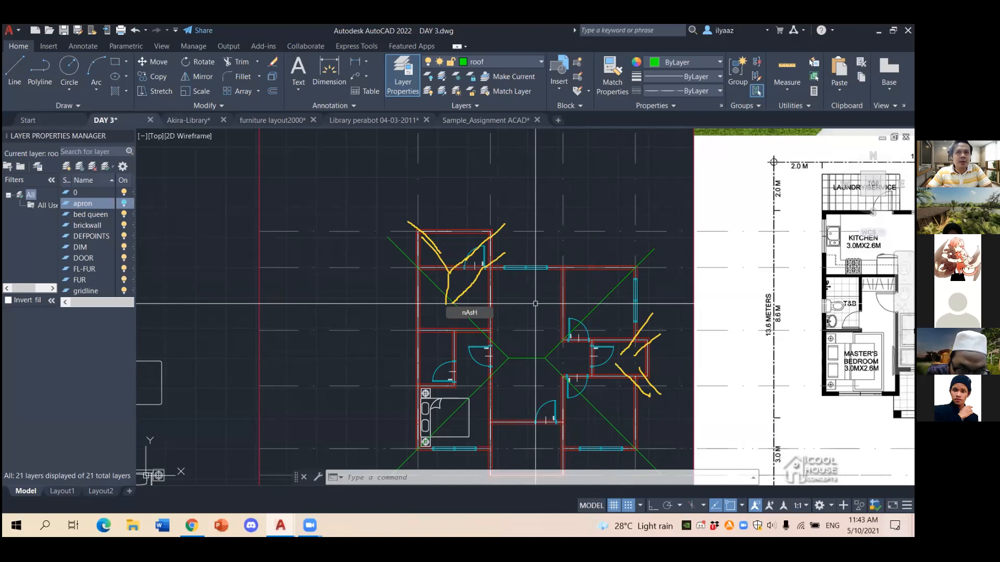
click(524, 328)
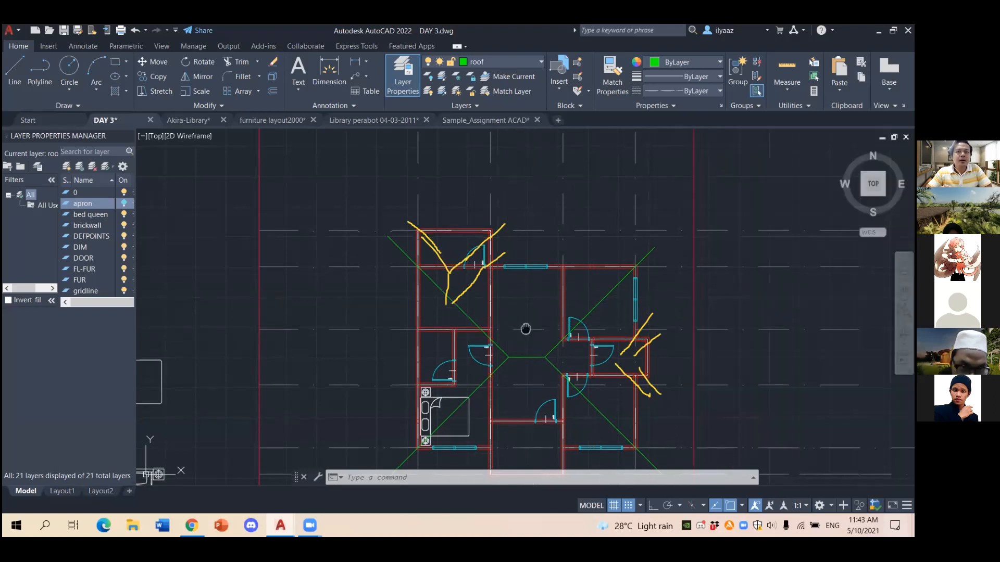
middle_drag(524, 328, 548, 249)
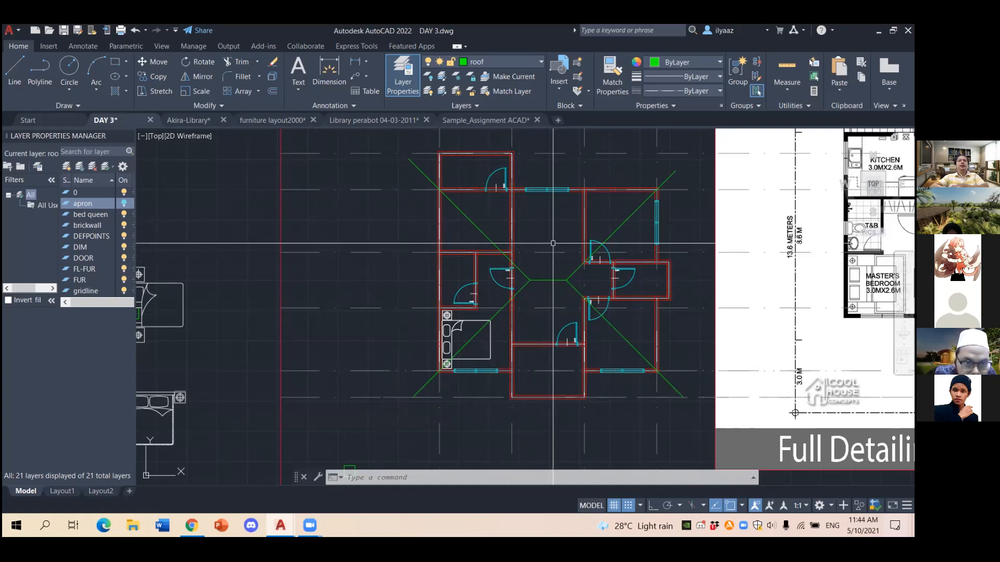
Copy the rear-left hip line, using its midpoint as base point, onto the outer rear-left corner of the rear projecting room.
mouse_move(541, 231)
middle_down()
mouse_move(549, 273)
mouse_move(501, 303)
middle_up()
click(478, 298)
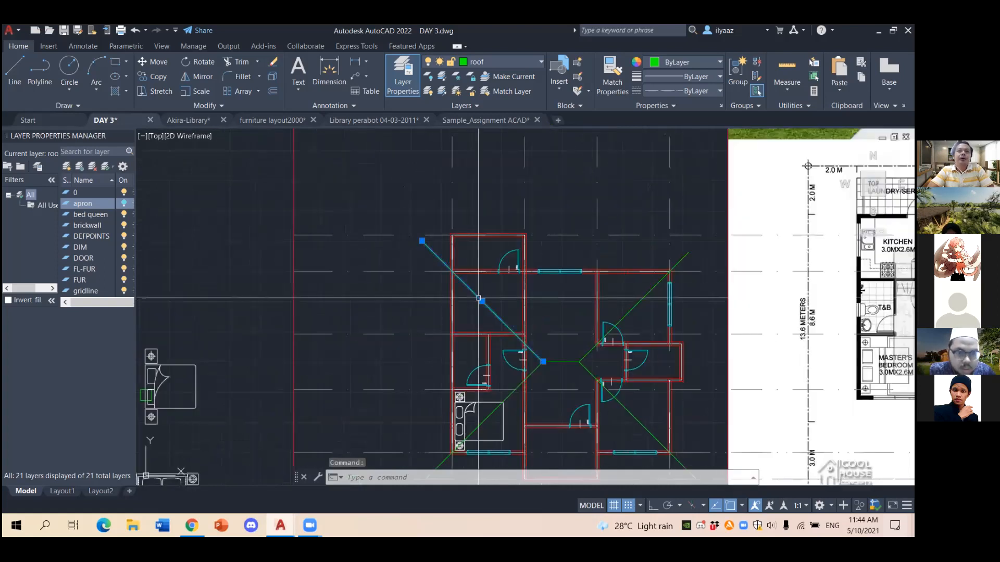
text(o)
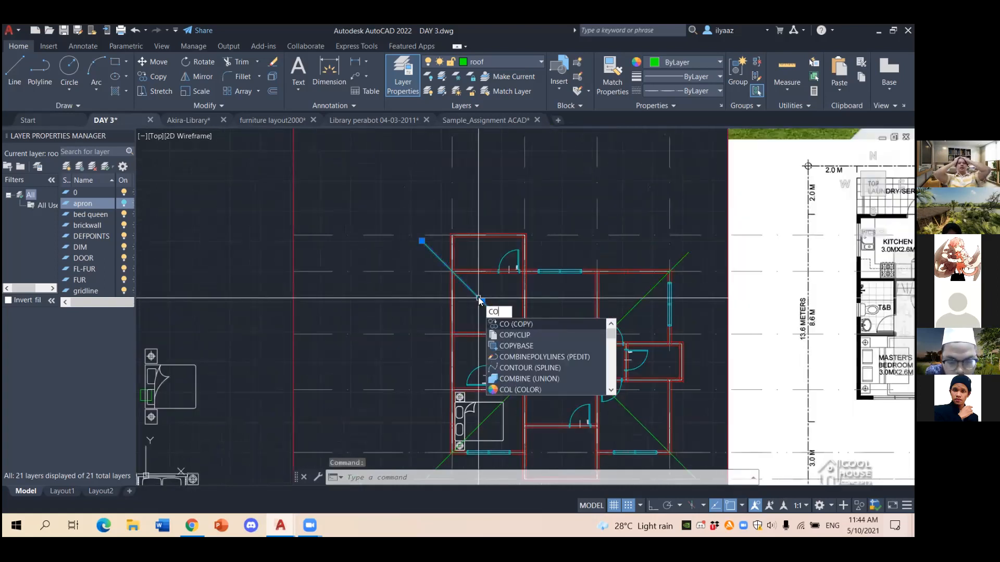
key(Return)
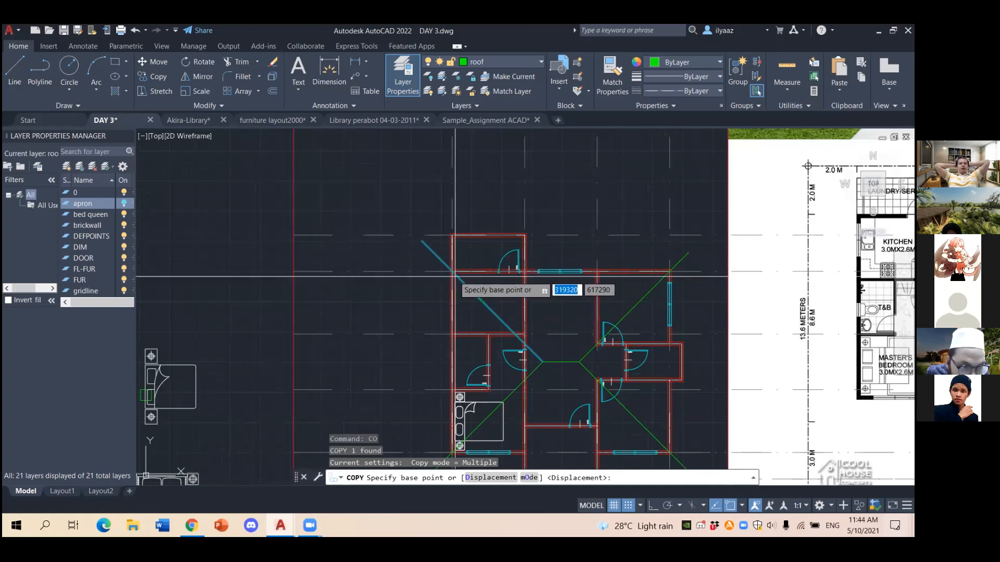
click(482, 301)
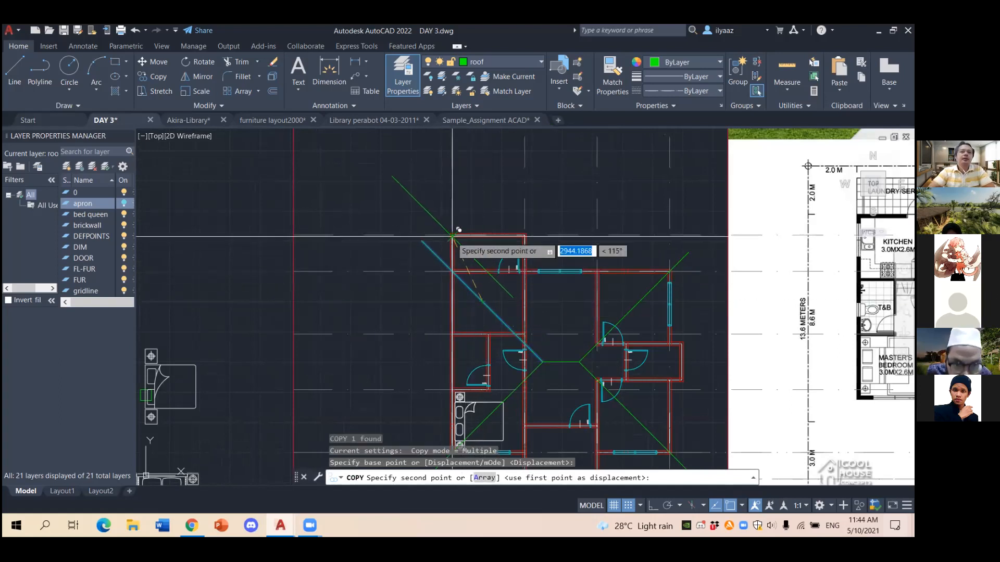
scroll(452, 236, up, 4)
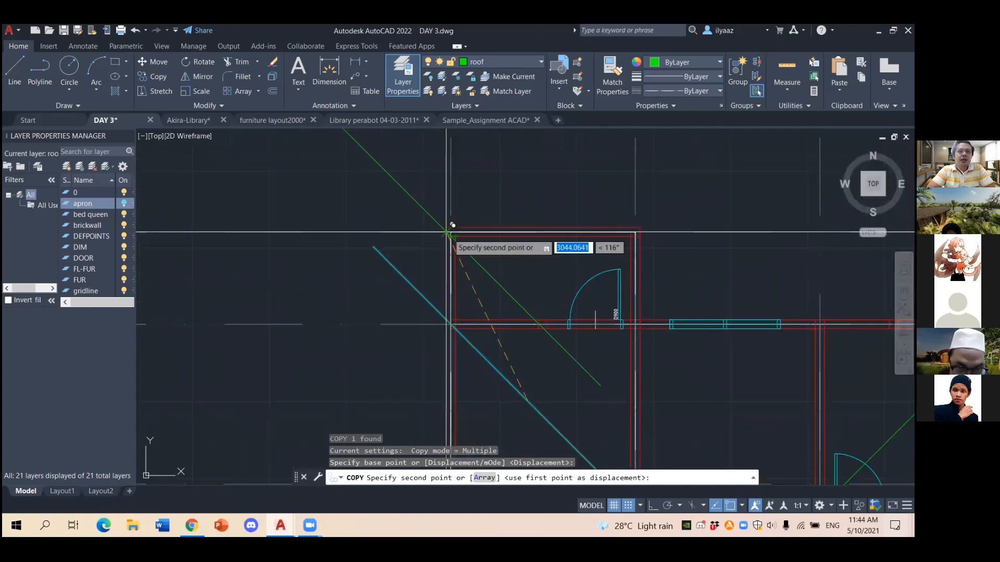
scroll(447, 232, up, 2)
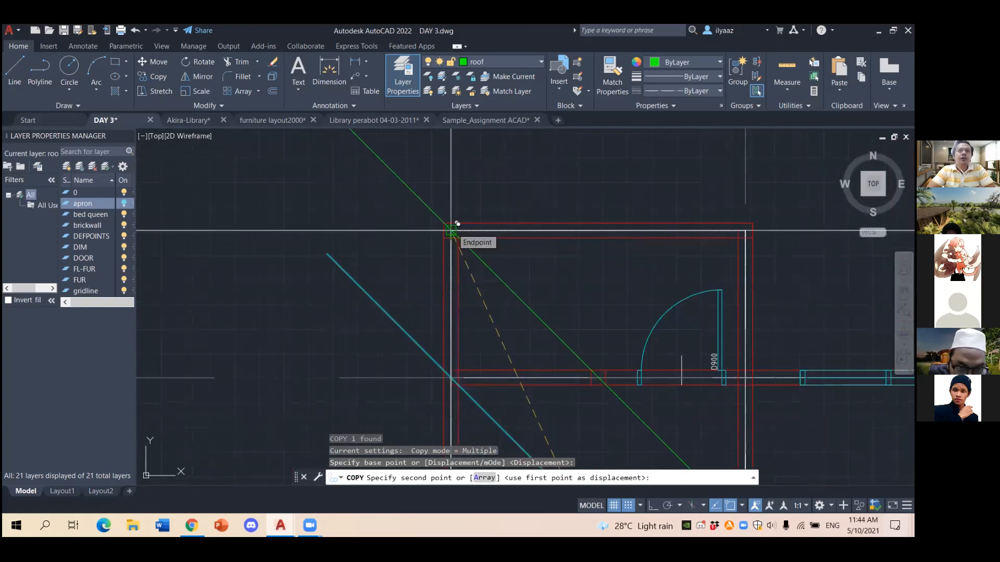
click(451, 230)
Place another copy of the hip line on the front outer corner of the small room projecting from the right side.
middle_drag(671, 306, 584, 214)
scroll(625, 234, up, 2)
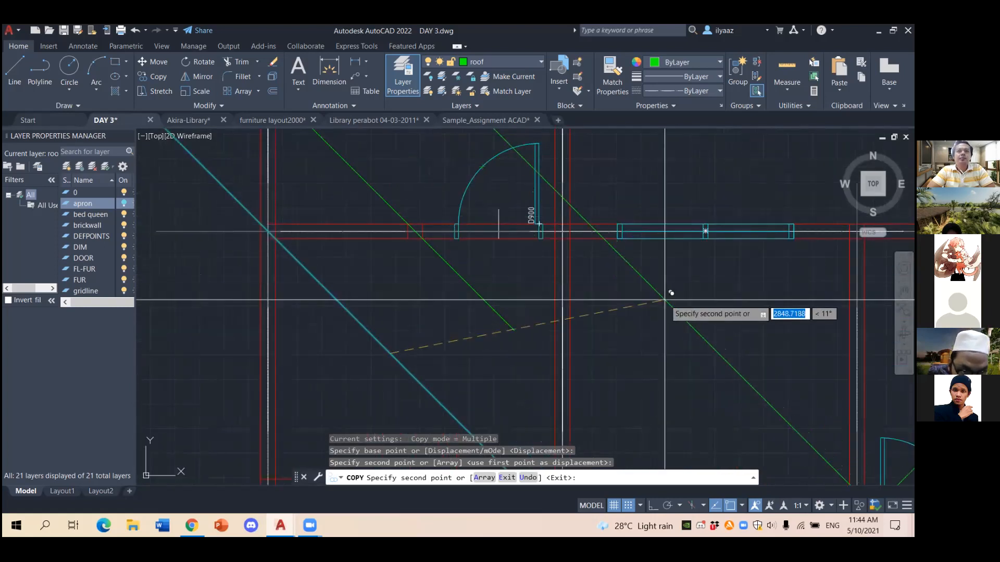
scroll(661, 301, down, 6)
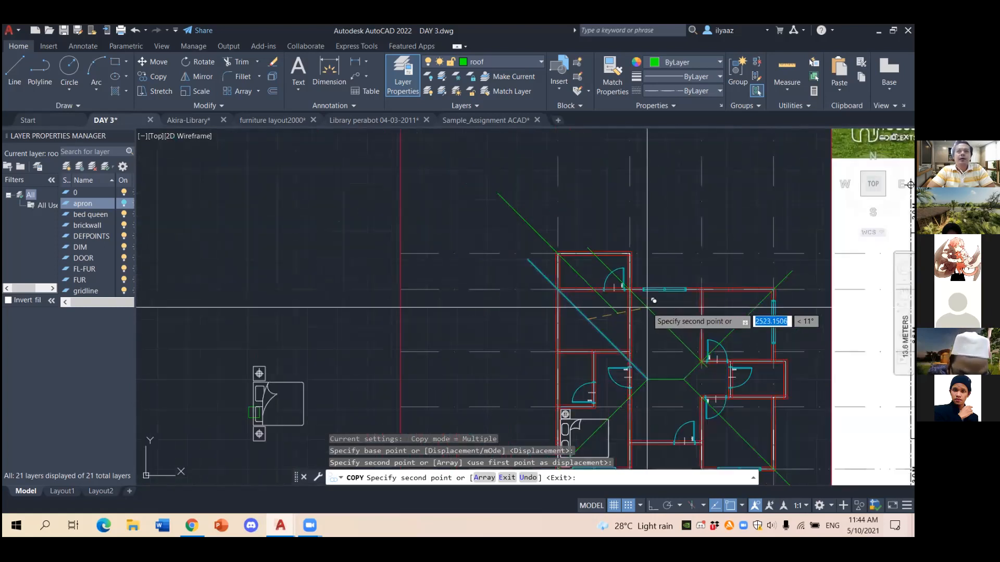
middle_drag(769, 378, 664, 326)
scroll(554, 286, up, 5)
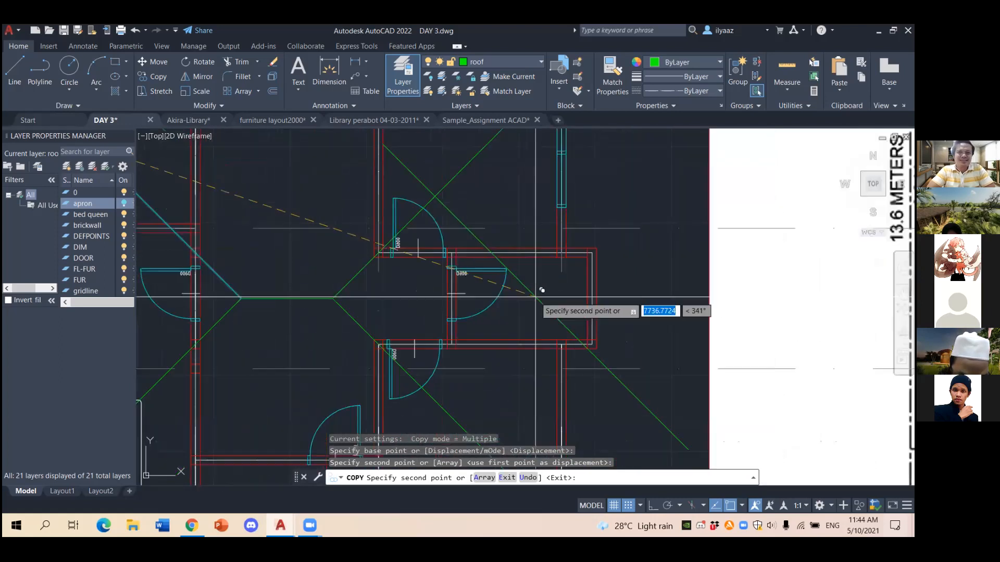
scroll(542, 290, up, 4)
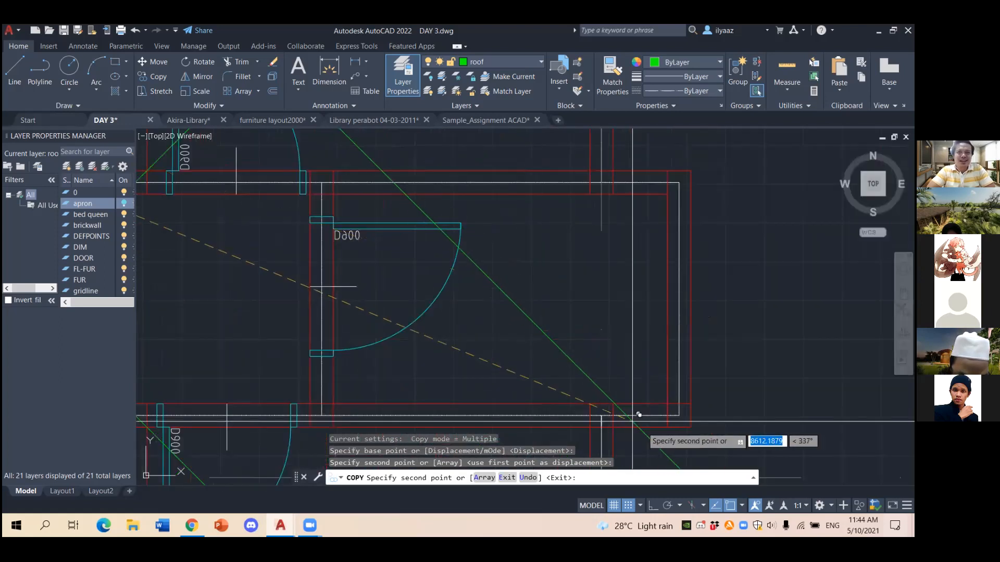
click(679, 418)
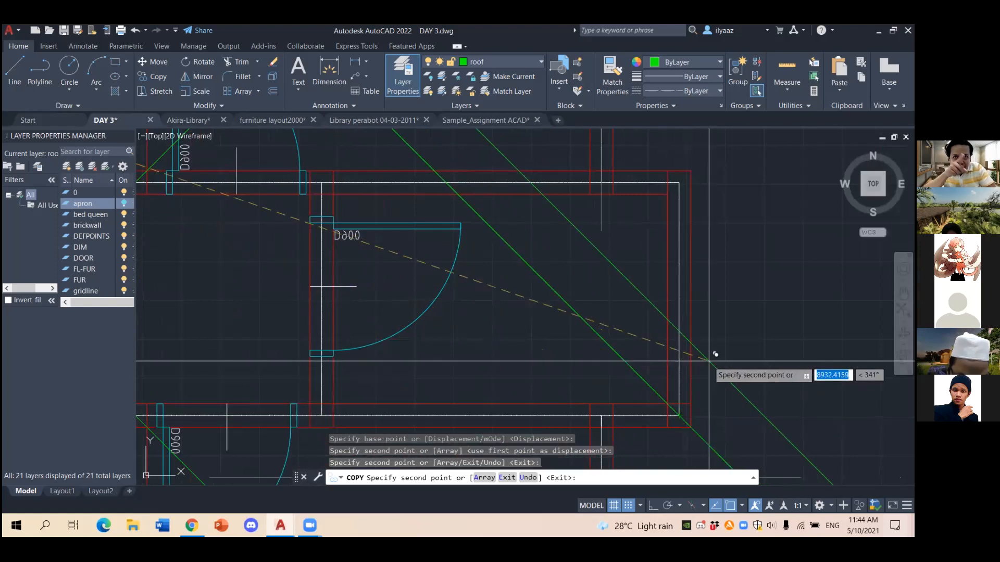
Add a hip line copy where the right side room's front wall meets the main right-hand wall.
scroll(708, 360, down, 6)
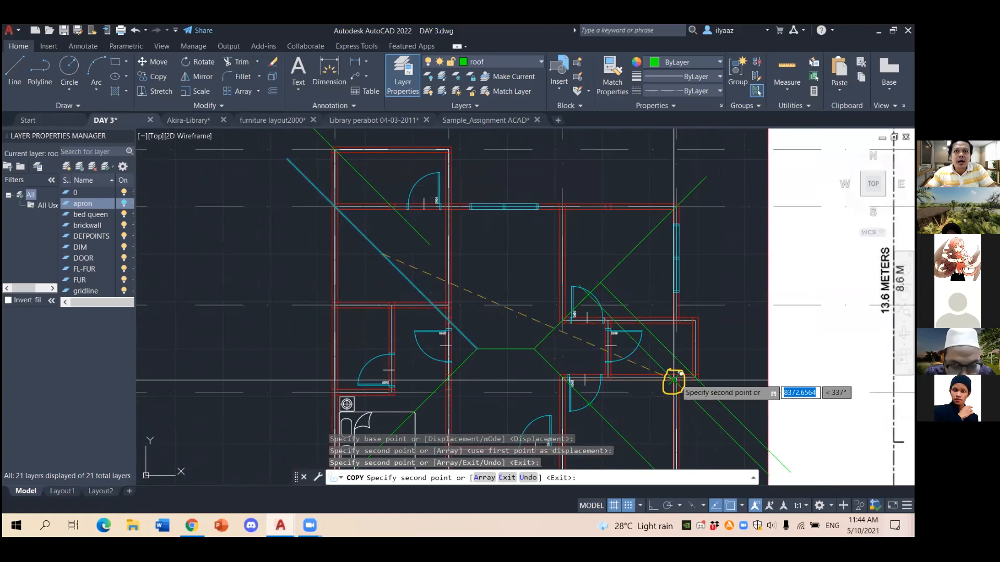
scroll(674, 378, up, 2)
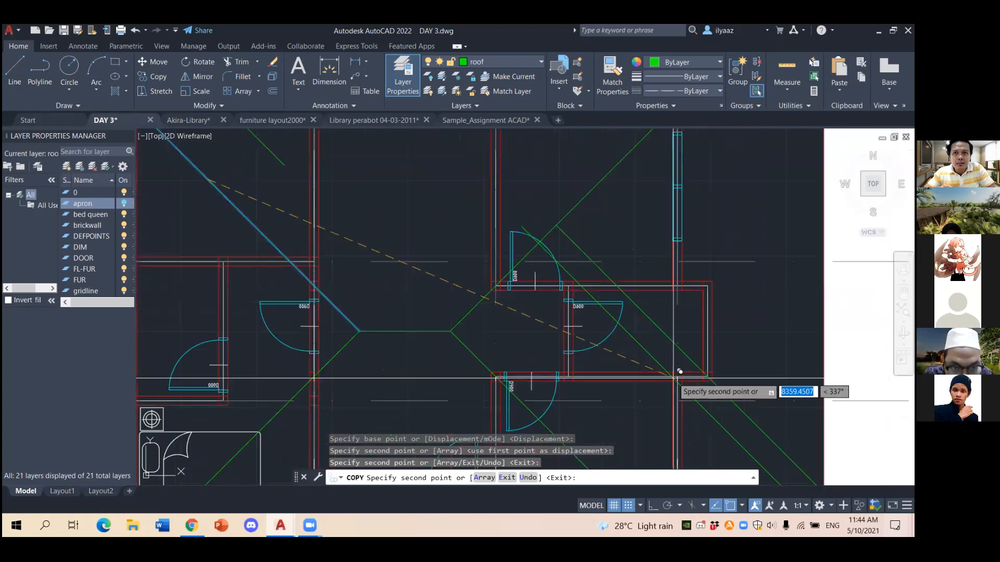
scroll(678, 372, up, 3)
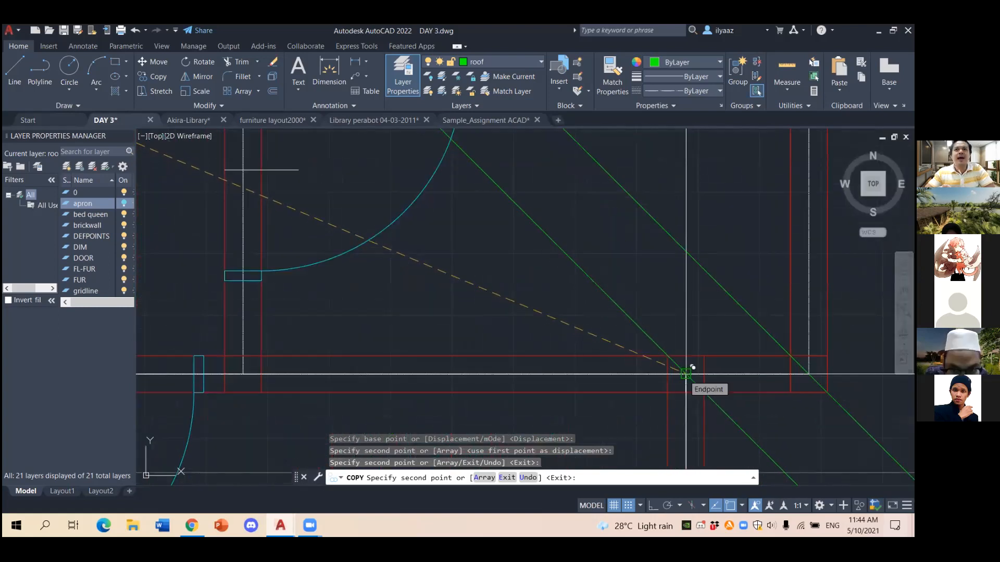
scroll(557, 370, down, 3)
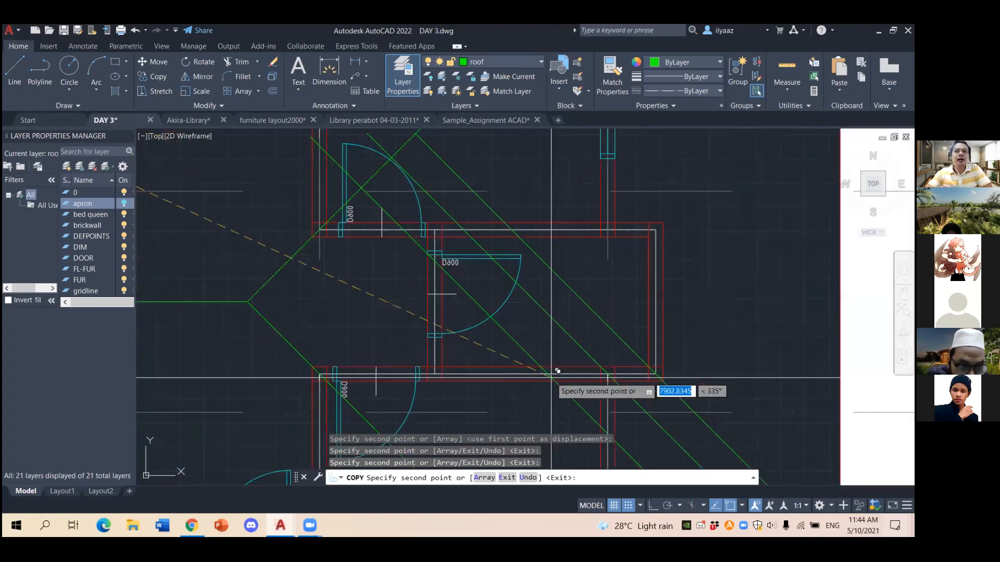
Place hip line copies at the front projecting room's right-wall junction with the main front wall and at its front-right corner, and finish copying.
scroll(557, 371, down, 2)
middle_drag(517, 400, 720, 166)
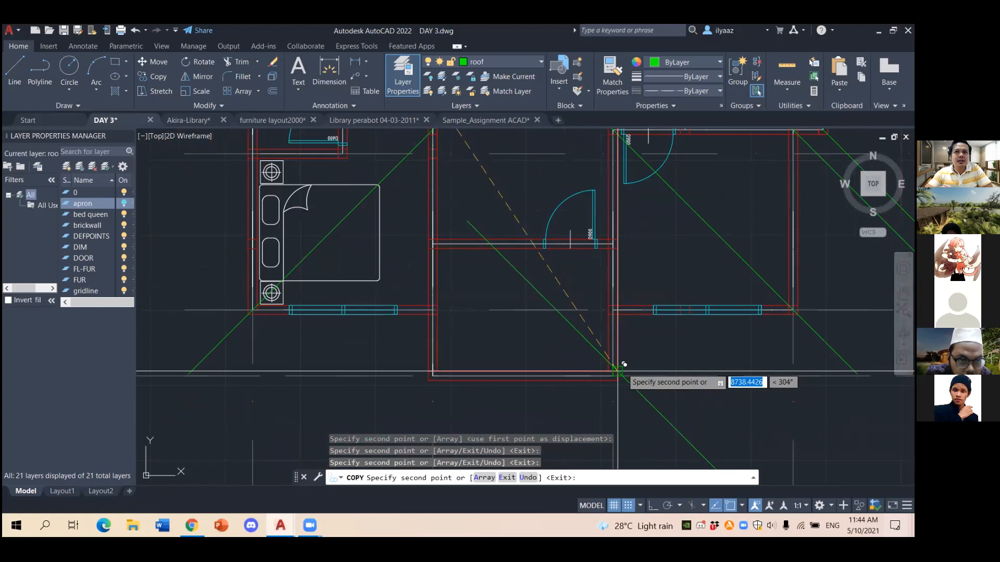
click(612, 310)
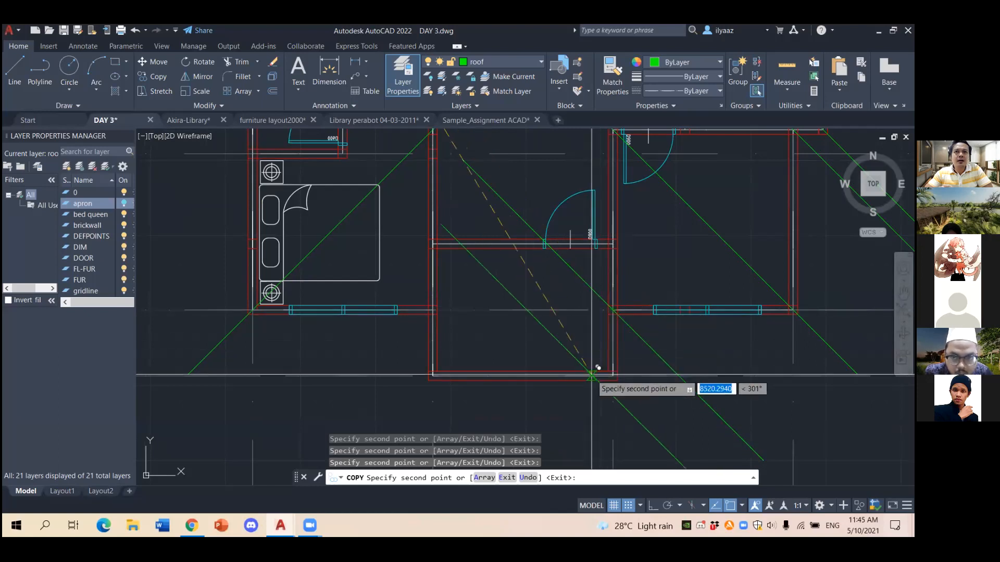
scroll(601, 376, up, 2)
scroll(602, 376, up, 2)
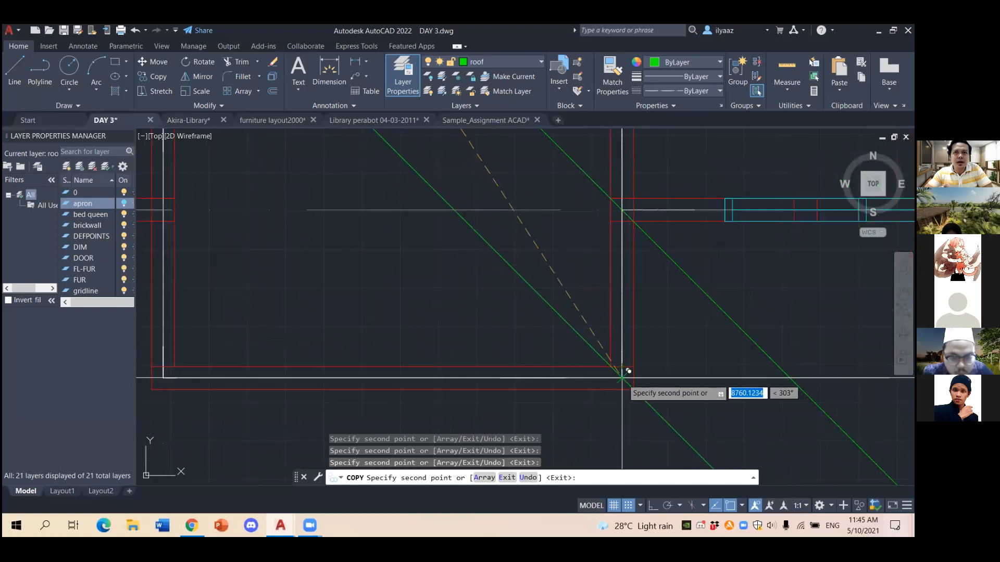
scroll(622, 377, down, 5)
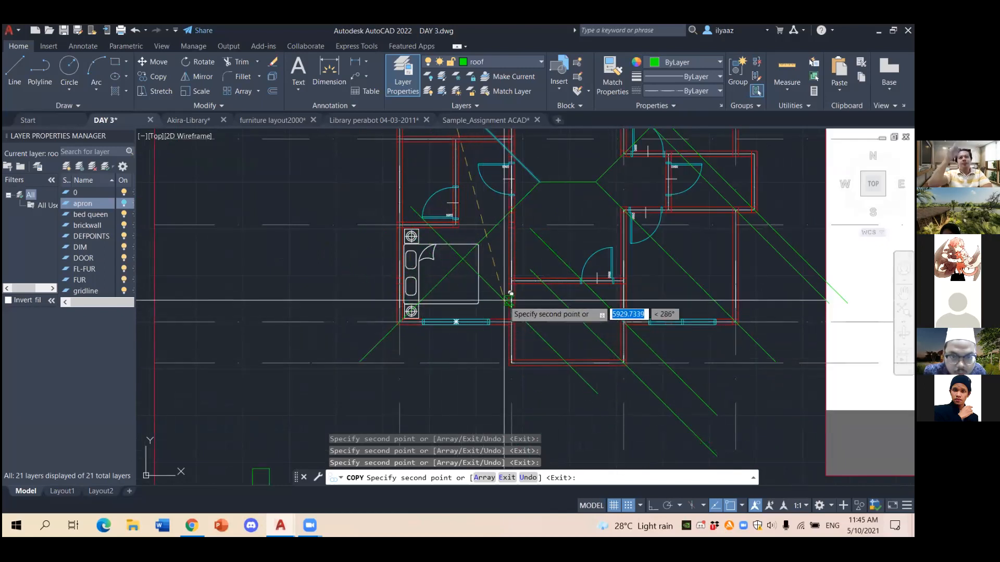
click(540, 324)
middle_drag(574, 325, 534, 343)
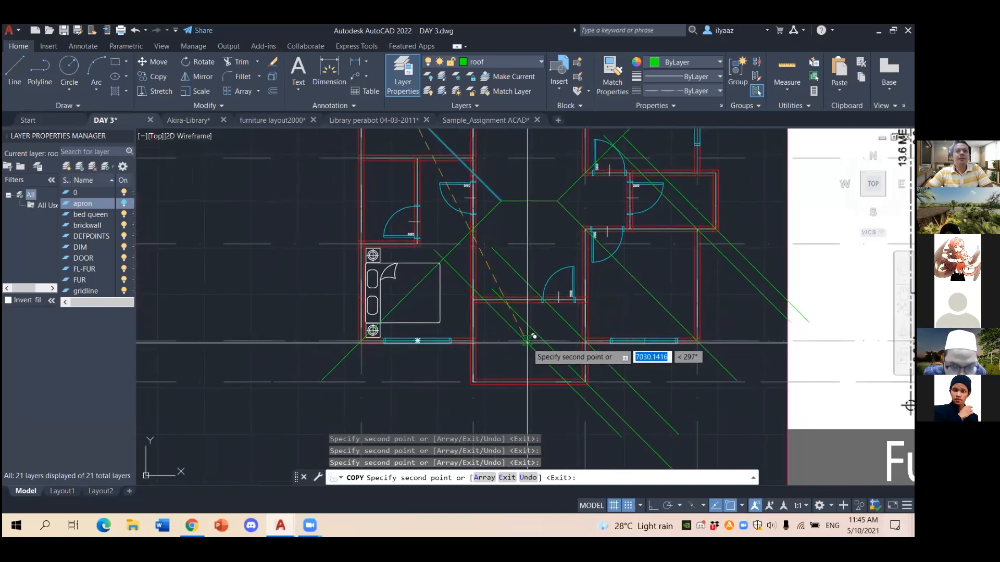
key(Escape)
Mirror the diagonal at the front room's front-right corner across a vertical axis near the room's middle with Ortho on, keeping the original.
scroll(529, 343, down, 2)
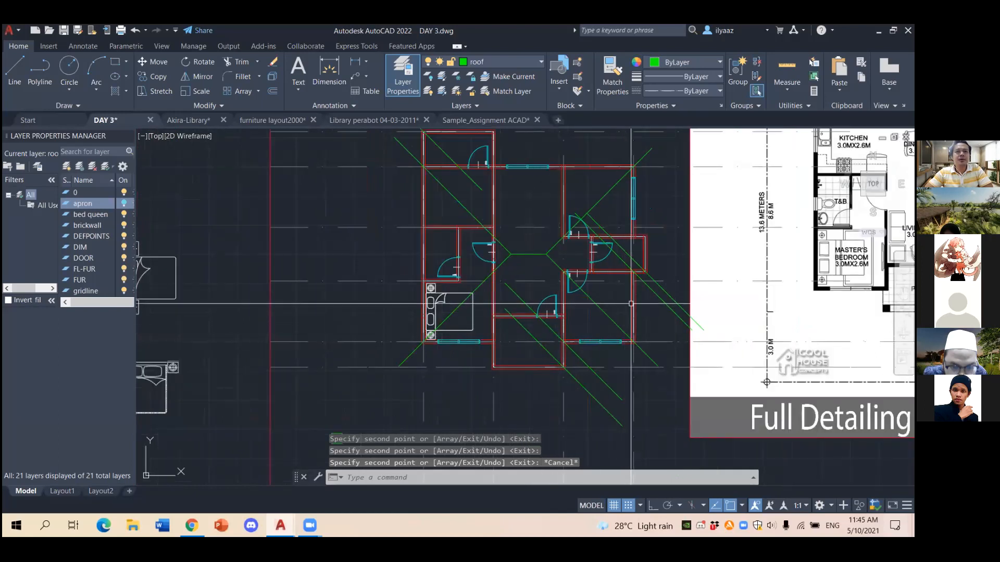
click(546, 347)
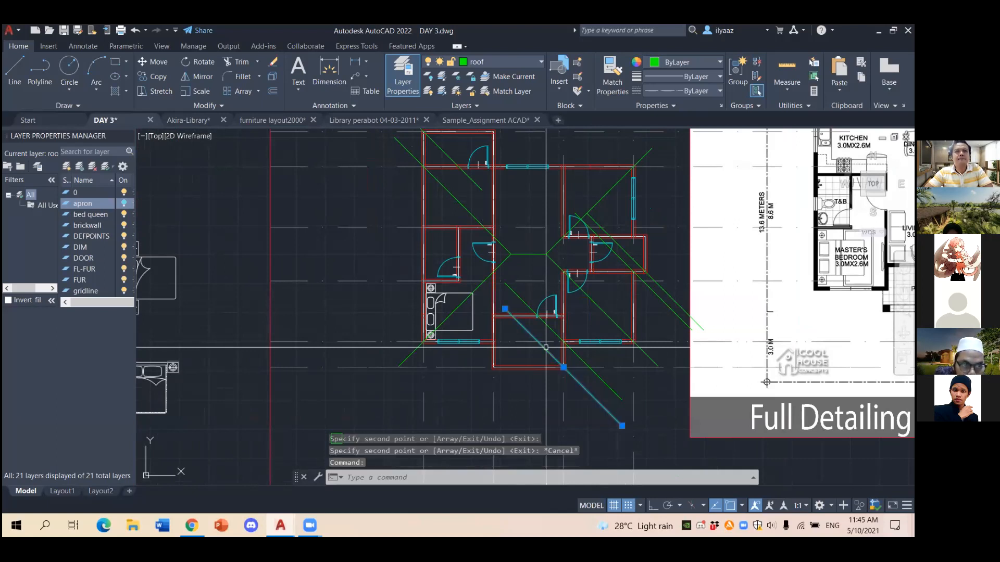
text(i)
key(Return)
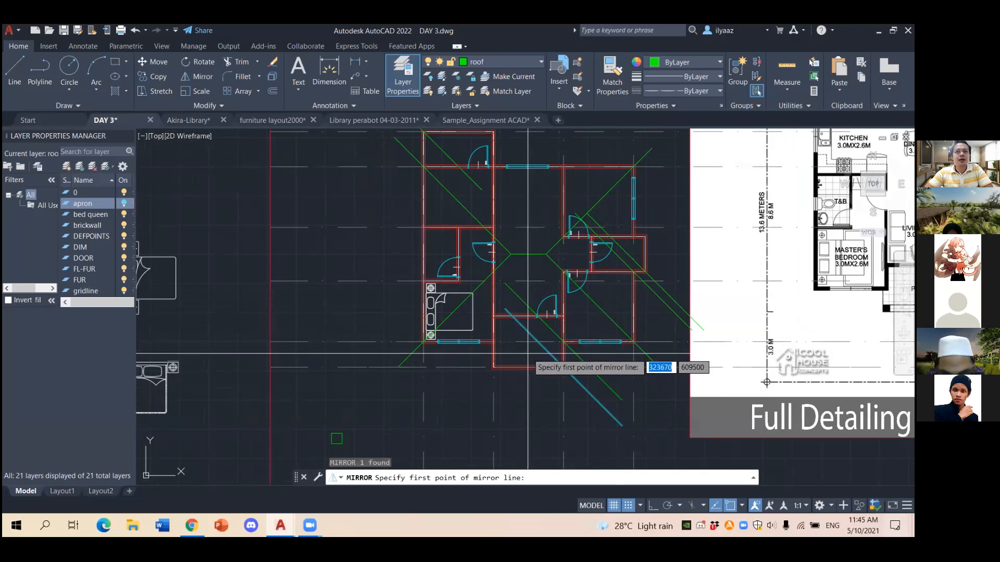
click(529, 354)
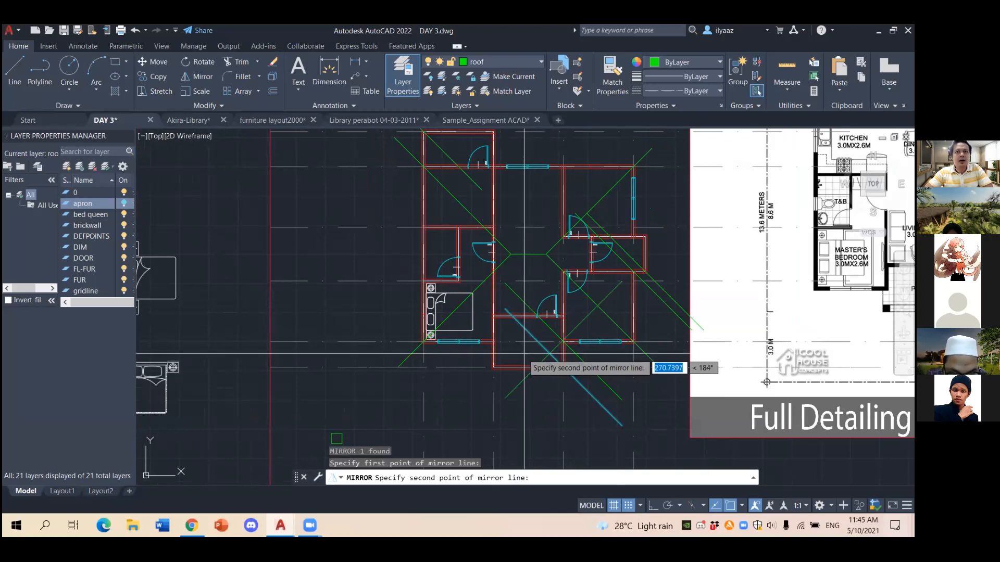
click(652, 505)
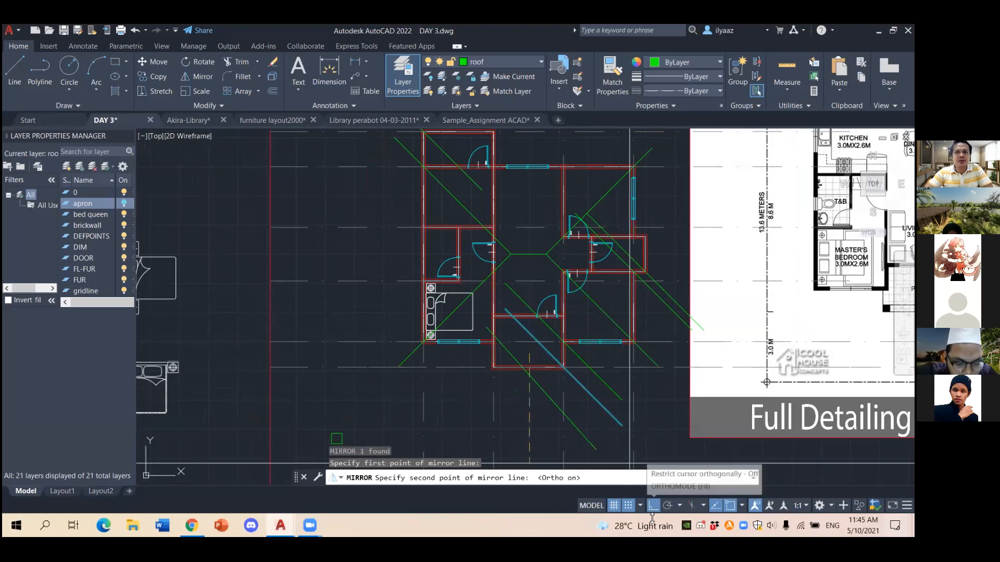
click(508, 389)
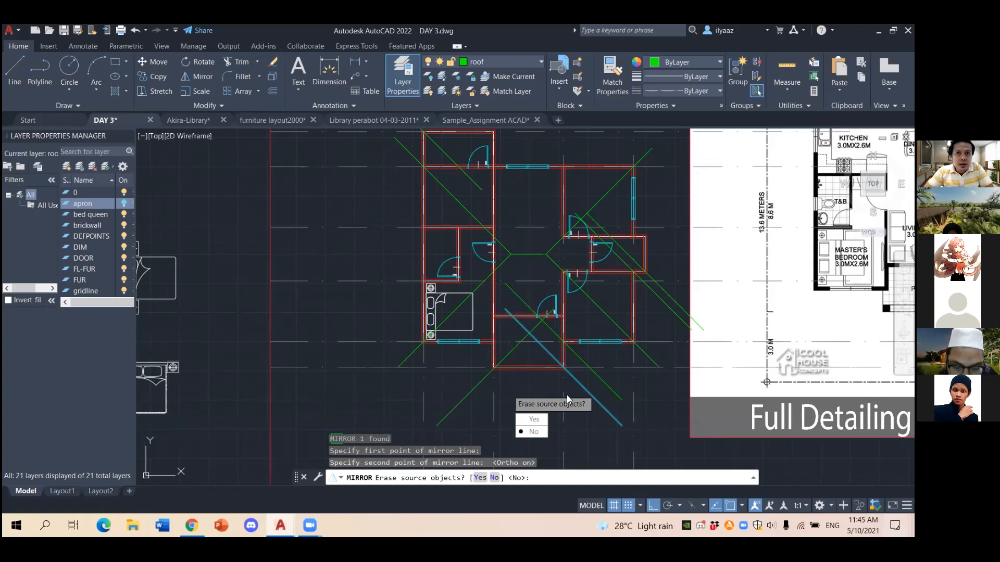
click(521, 428)
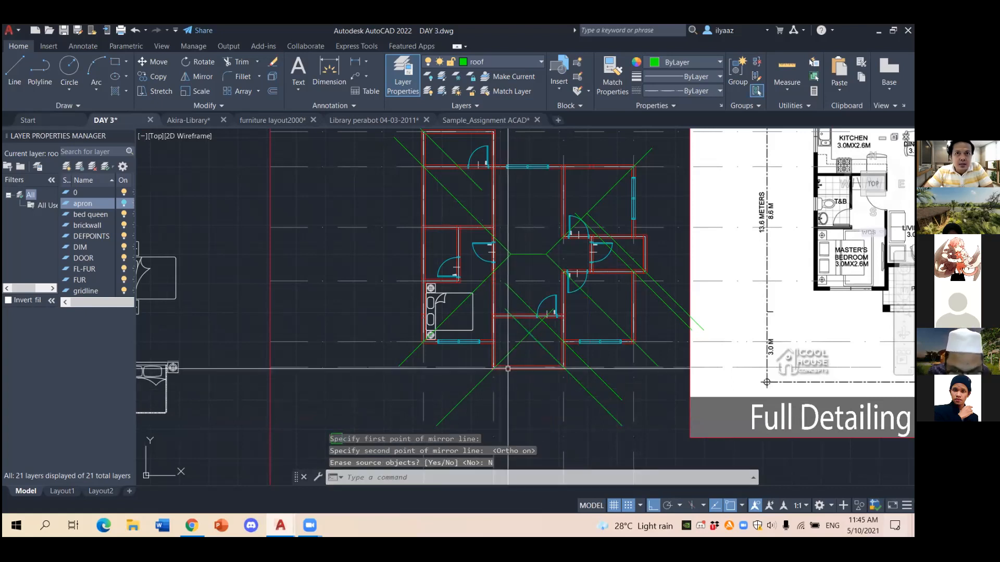
Move the mirrored diagonal from its crossing with the front wall onto the front projecting room's front-left corner.
scroll(506, 383, up, 2)
scroll(506, 383, up, 4)
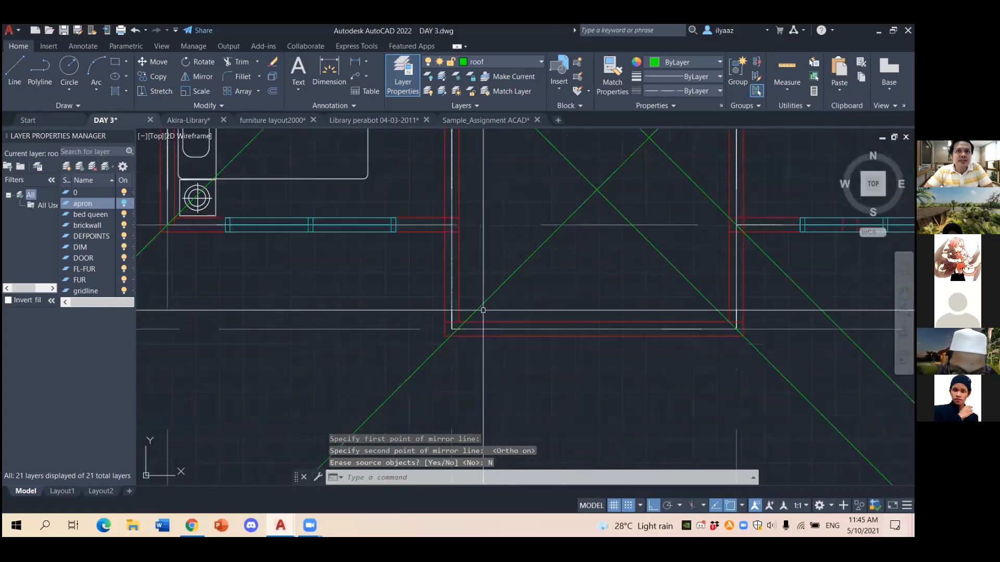
text(m)
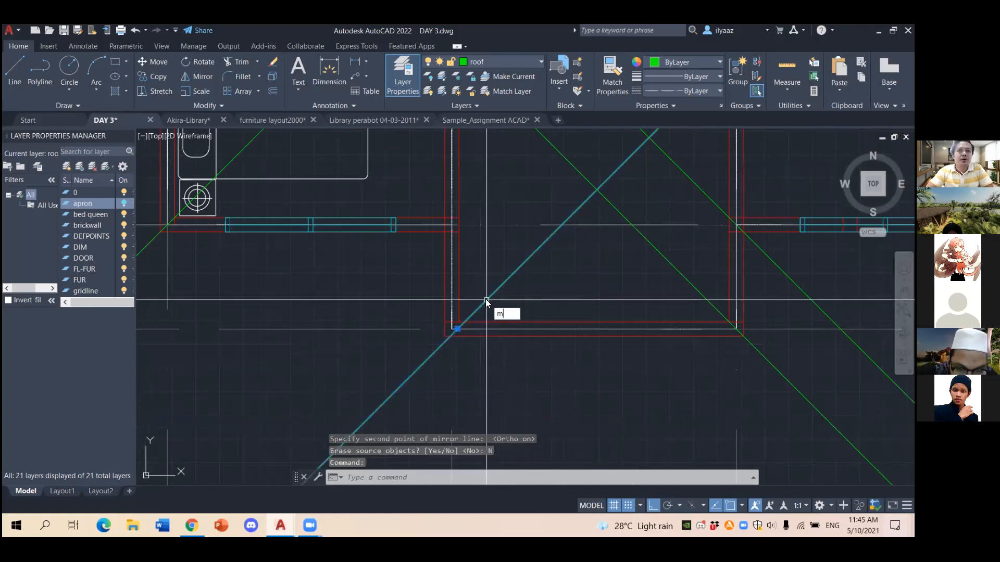
key(Return)
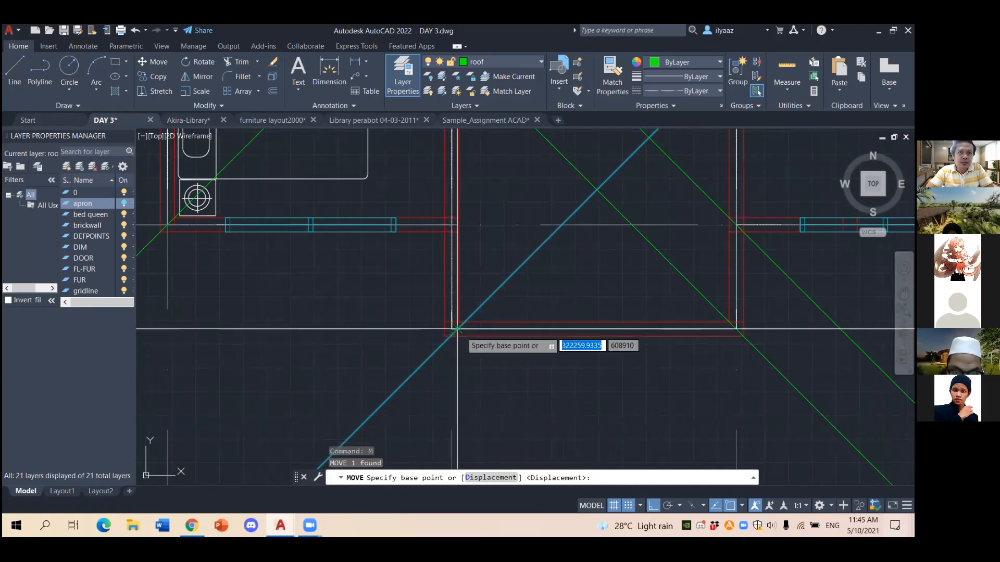
scroll(394, 383, down, 2)
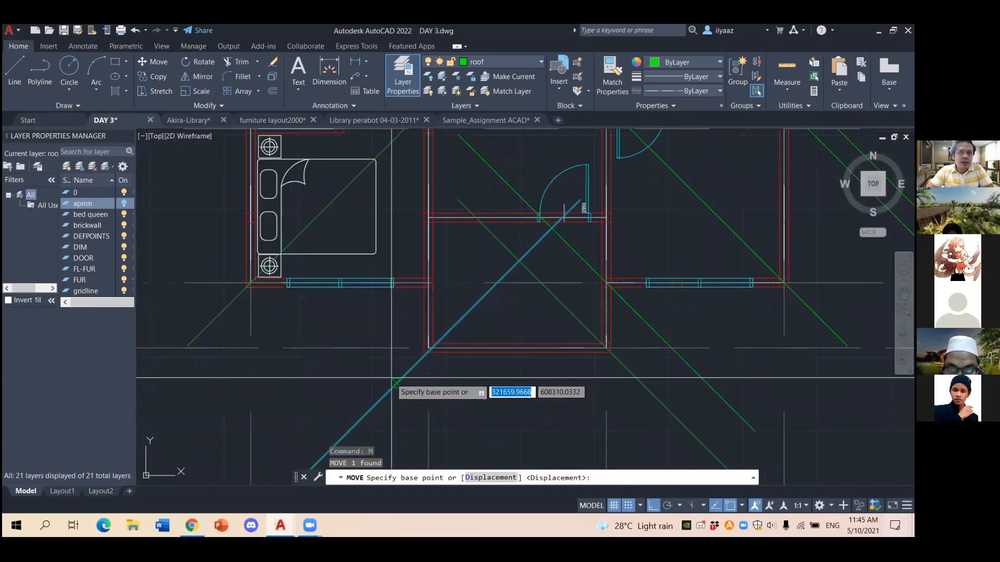
scroll(394, 382, down, 2)
scroll(437, 346, up, 2)
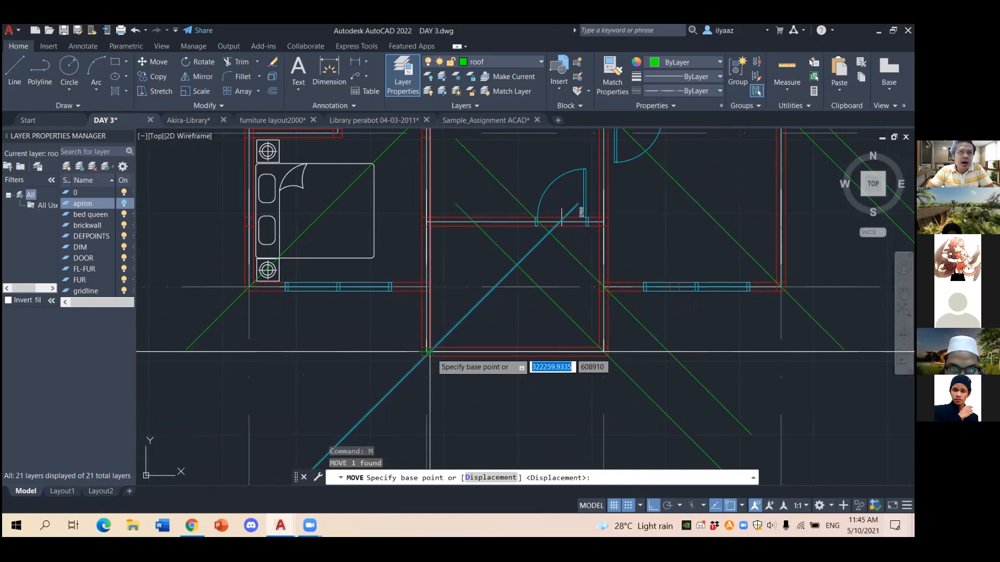
click(429, 352)
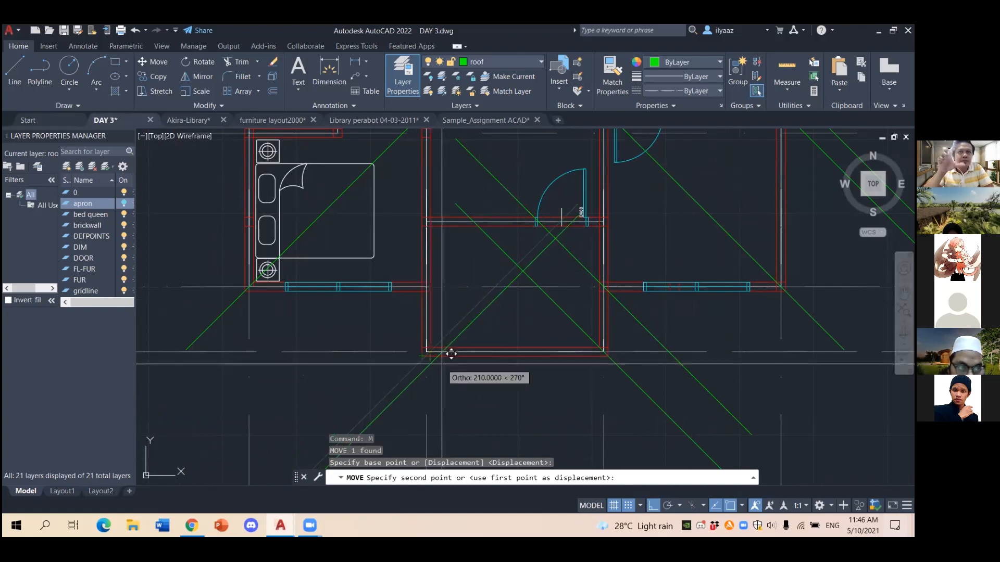
scroll(451, 354, down, 2)
scroll(477, 303, down, 2)
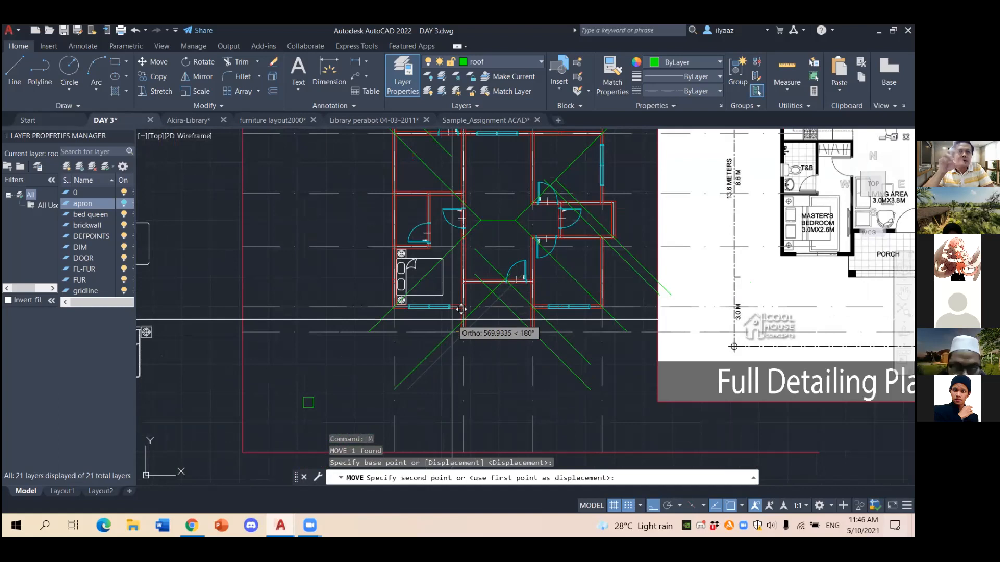
scroll(461, 309, up, 4)
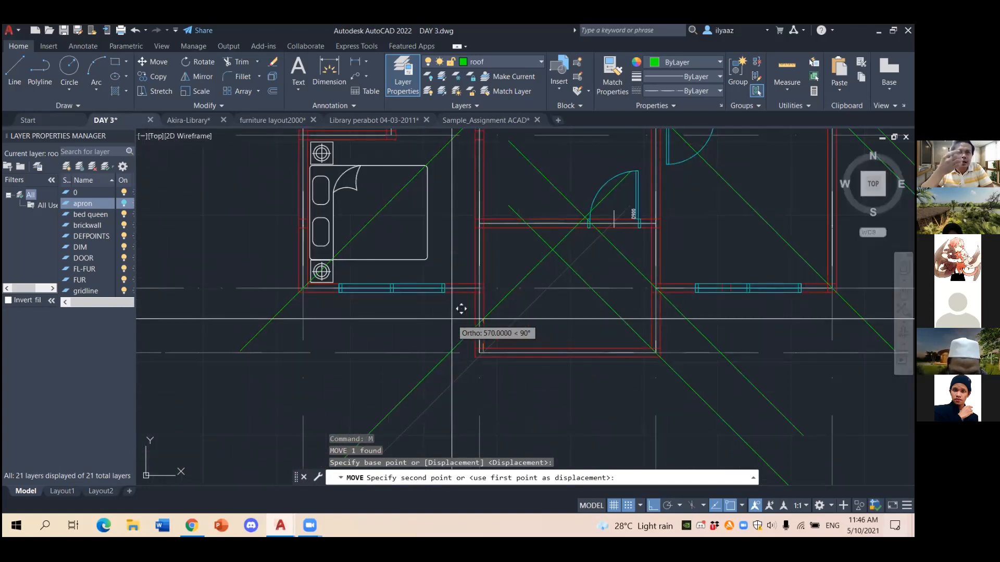
scroll(461, 309, up, 6)
scroll(489, 354, up, 5)
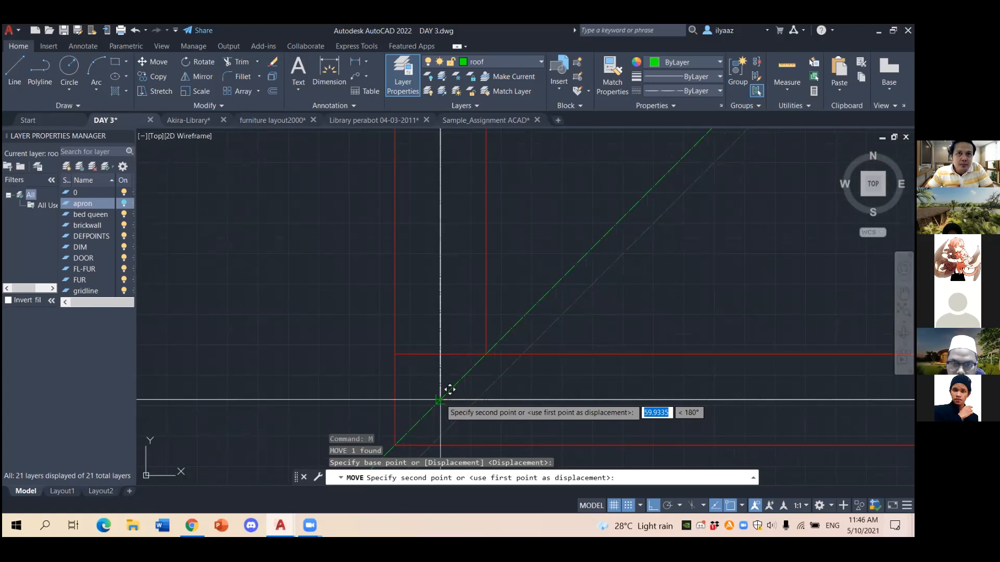
click(440, 399)
scroll(607, 330, down, 6)
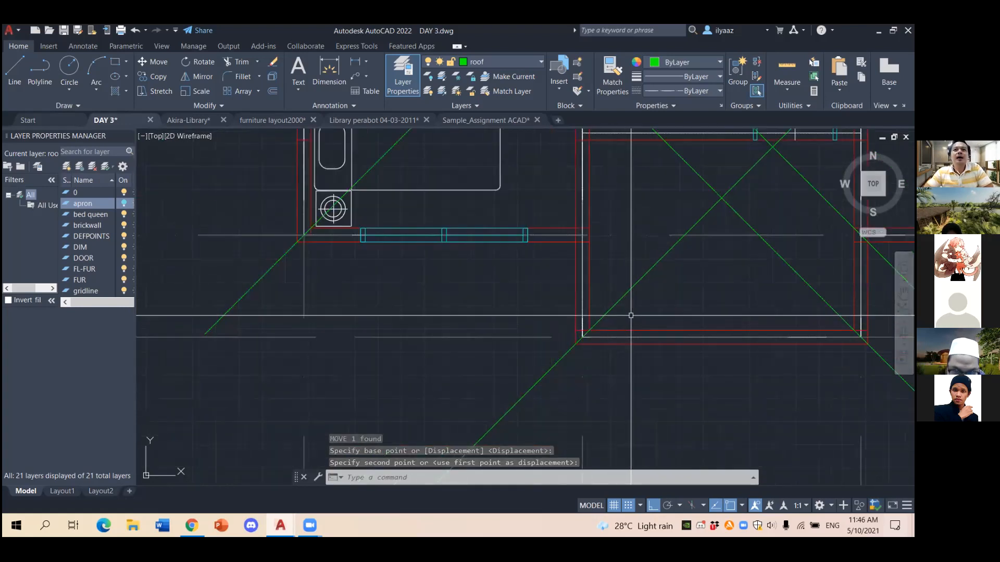
Copy the front-left corner diagonal to the junction of the front projecting room's left wall and the main front wall.
middle_drag(651, 308, 452, 320)
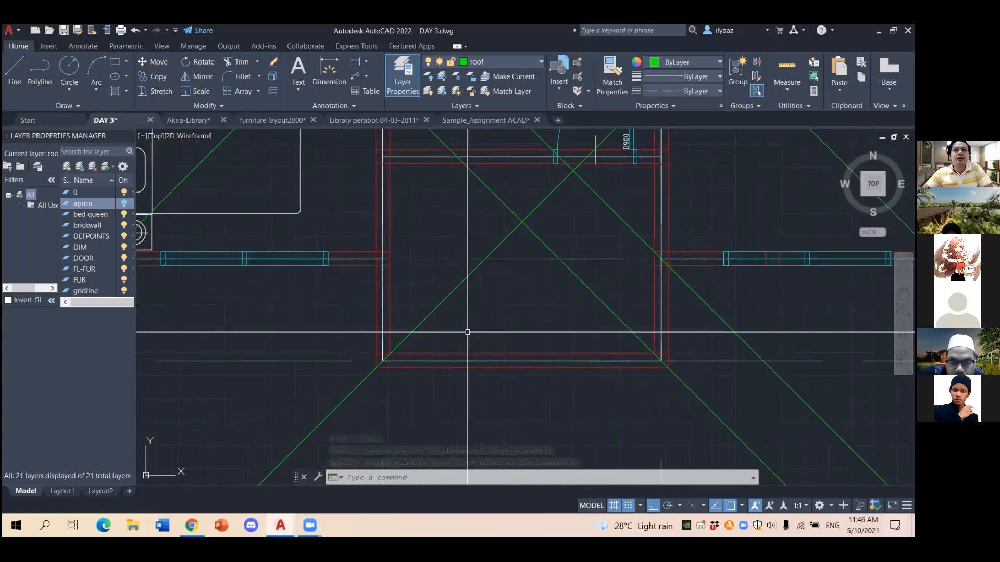
scroll(489, 314, down, 4)
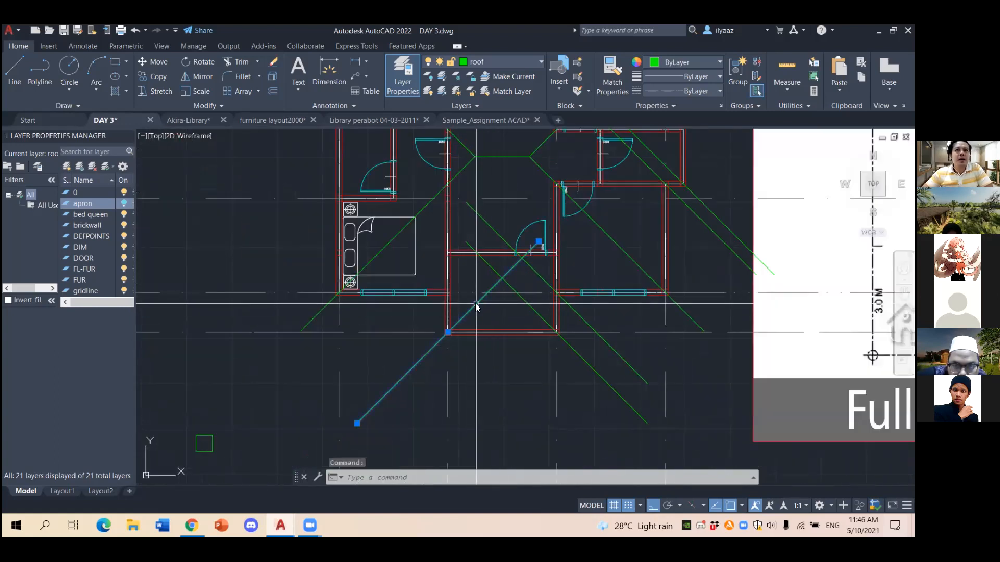
text(co)
key(Return)
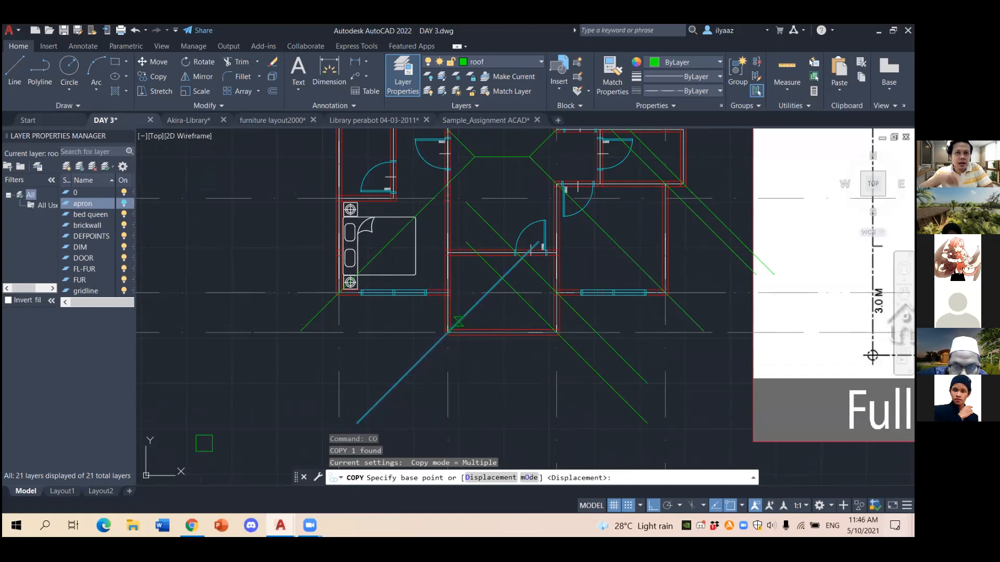
click(458, 321)
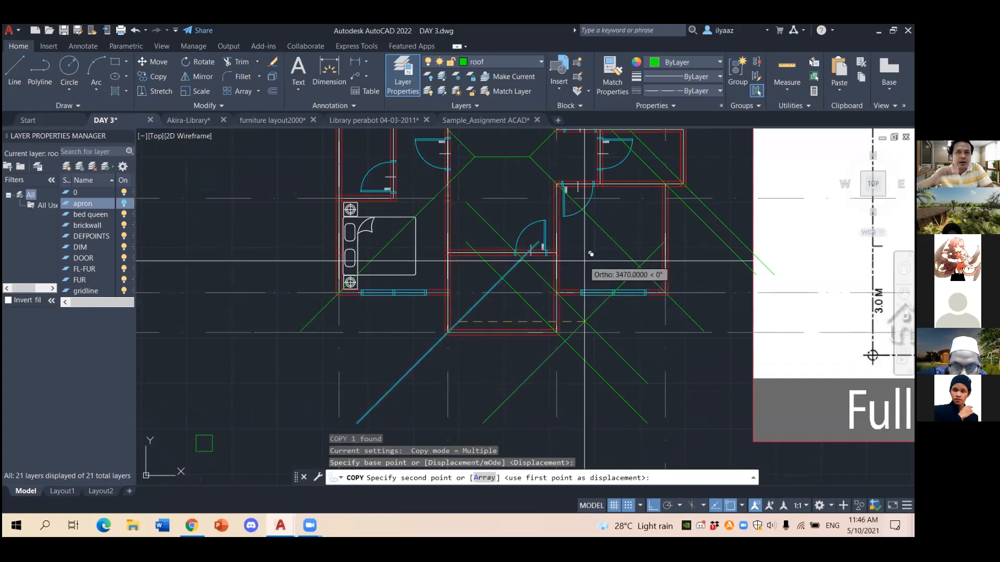
scroll(584, 260, down, 4)
scroll(569, 293, up, 2)
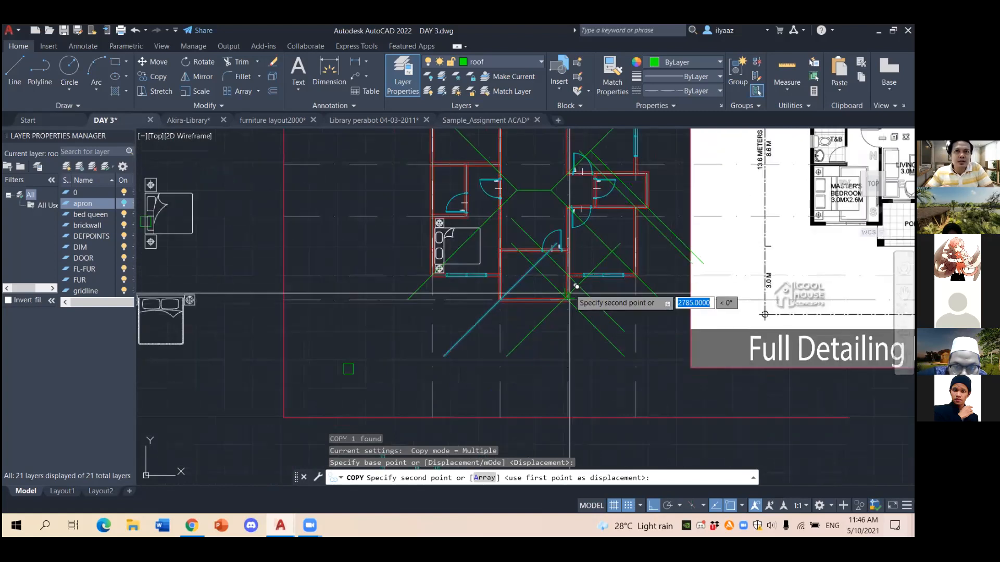
scroll(569, 293, up, 2)
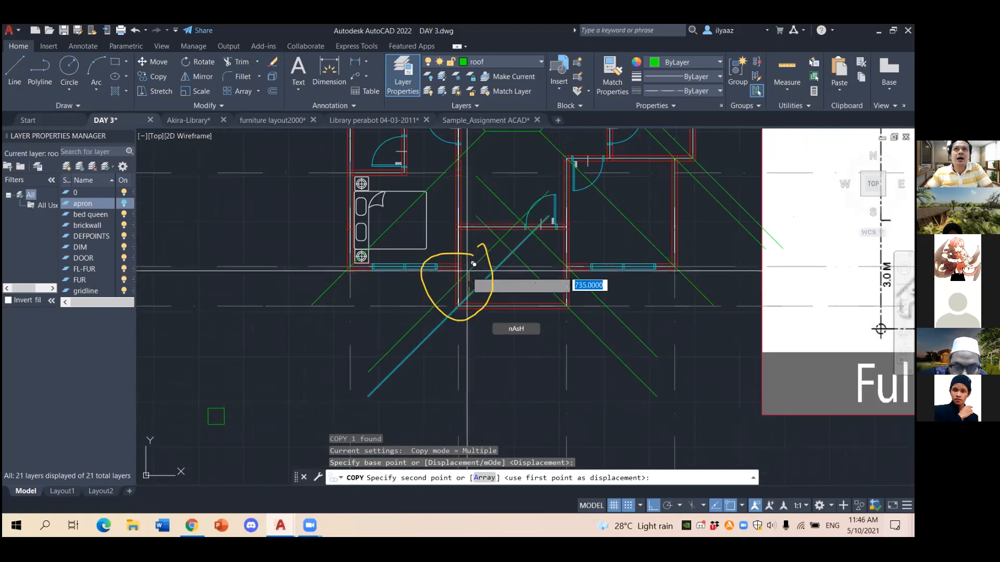
scroll(473, 264, up, 4)
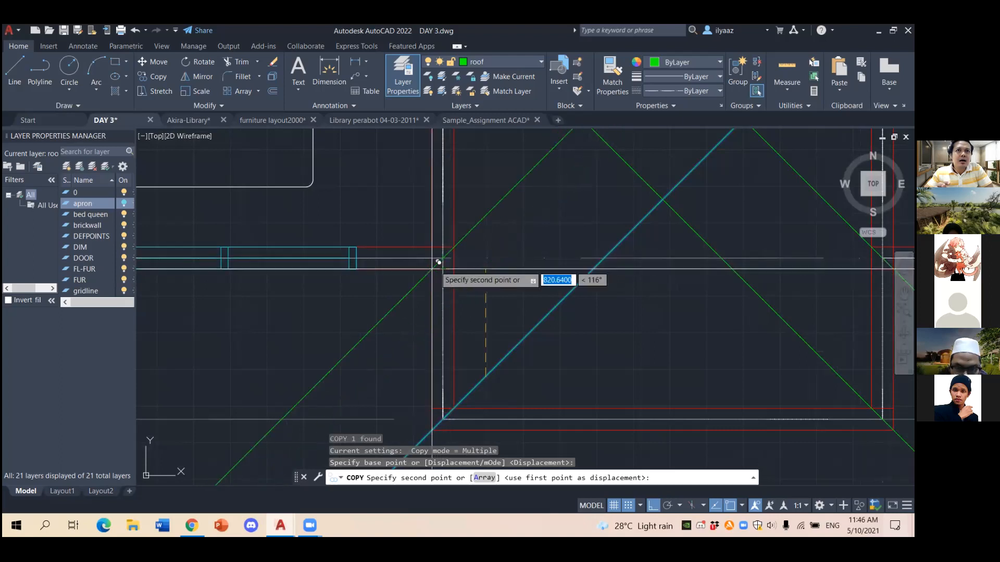
click(442, 258)
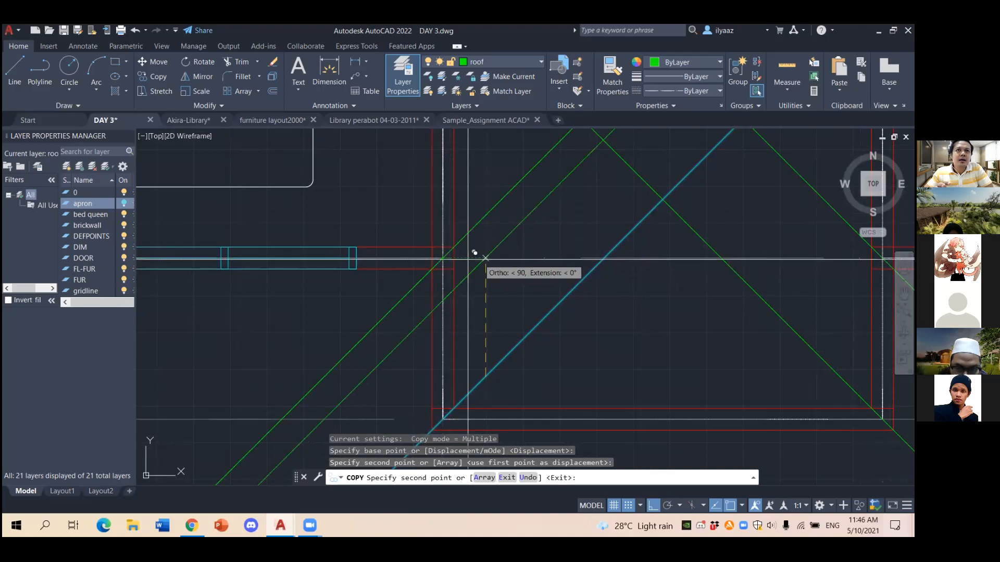
Place diagonal copies at the right side room's rear outer corner and where its rear wall meets the main right-hand wall.
scroll(591, 262, down, 3)
scroll(604, 263, down, 2)
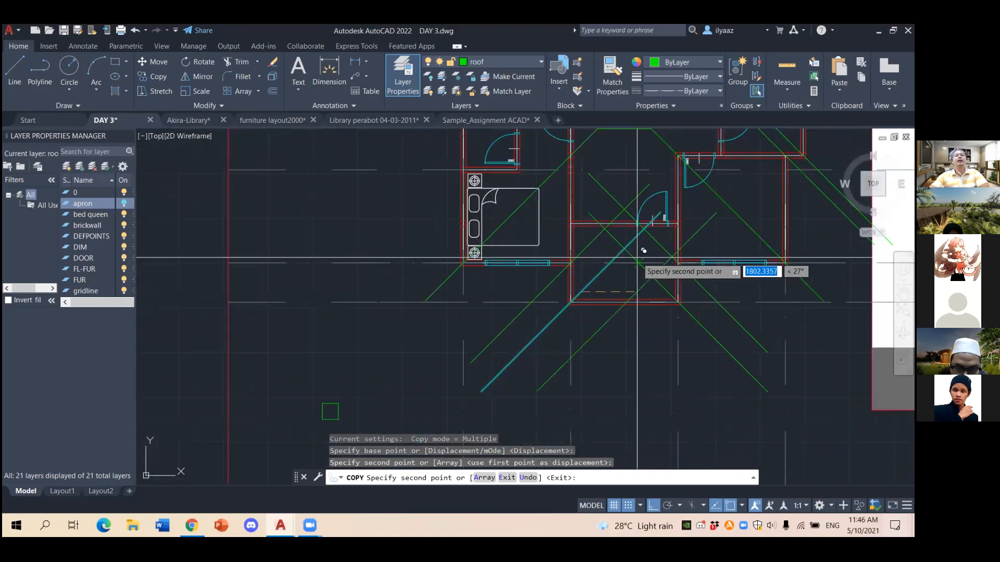
scroll(679, 250, down, 2)
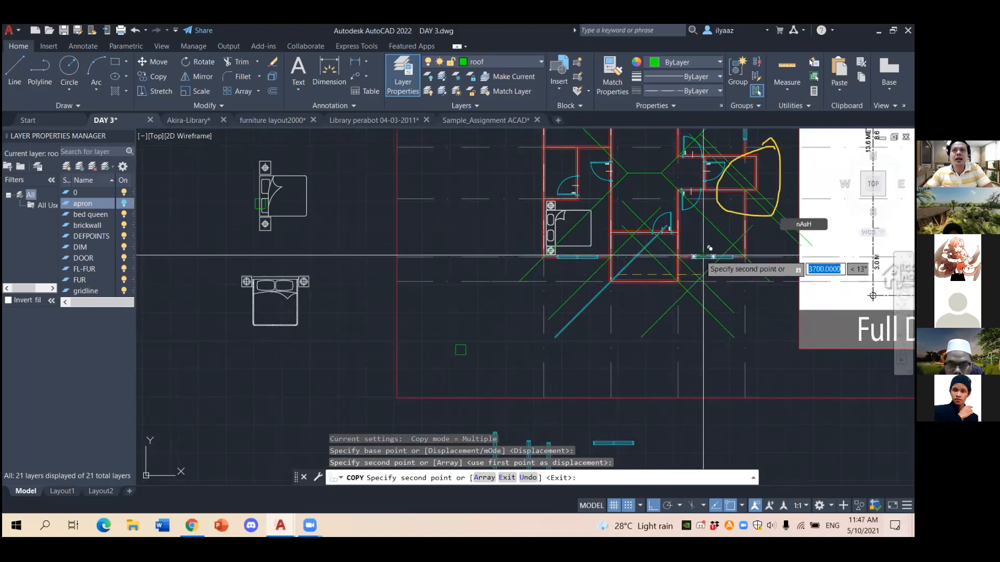
mouse_move(727, 207)
middle_down()
mouse_move(682, 245)
mouse_move(516, 333)
middle_up()
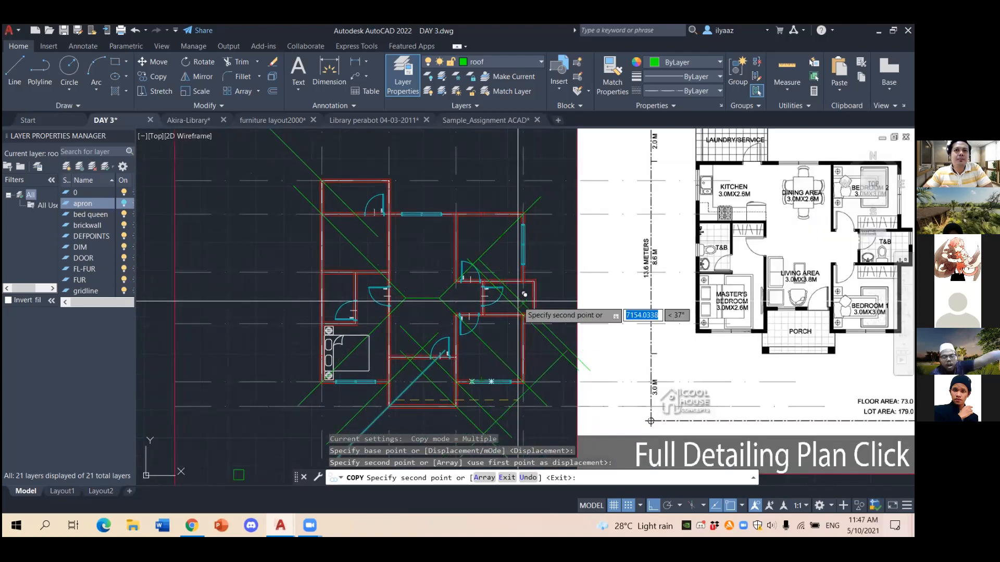
scroll(518, 301, up, 3)
scroll(557, 246, up, 3)
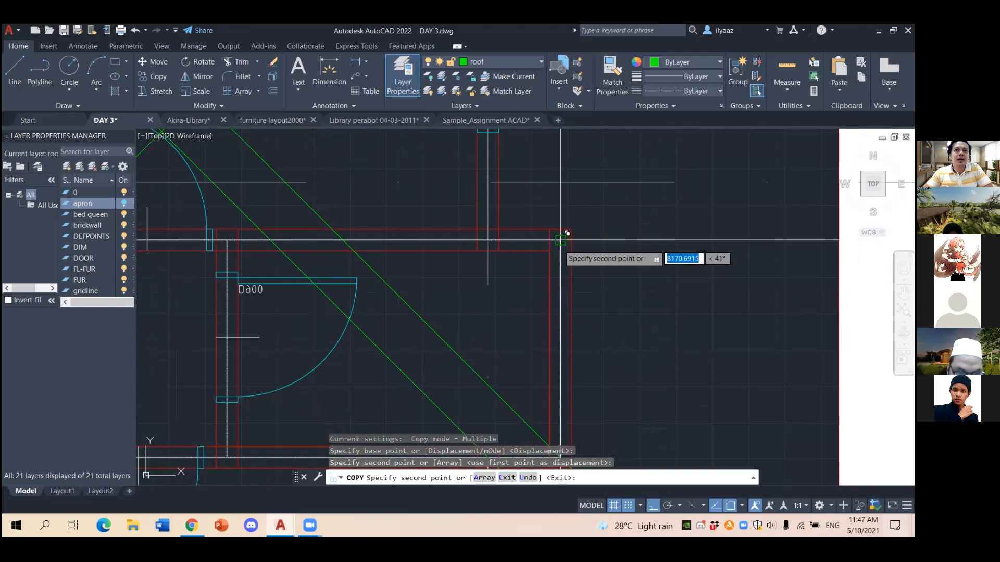
click(560, 240)
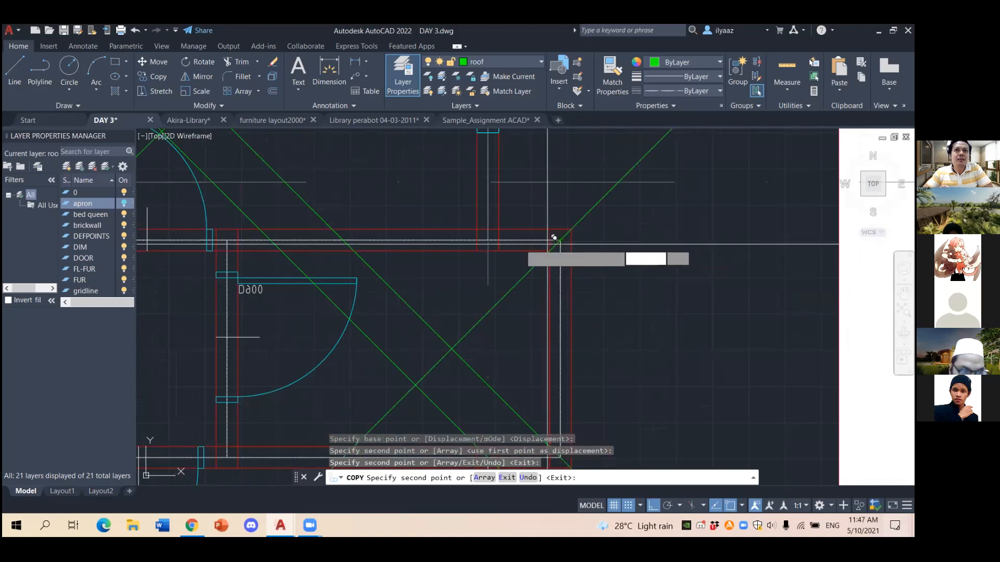
click(488, 240)
Place diagonal copies at the rear projecting room's back-right corner and its right-wall junction with the main rear wall, and finish copying.
scroll(416, 289, down, 5)
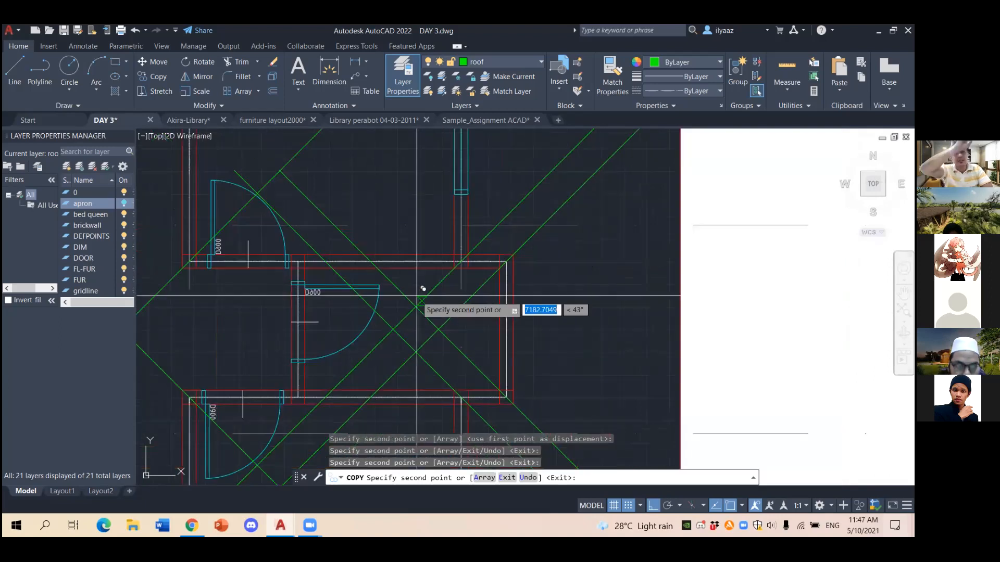
mouse_move(398, 250)
middle_down()
mouse_move(622, 314)
mouse_move(720, 314)
middle_up()
scroll(548, 250, down, 3)
scroll(537, 308, up, 4)
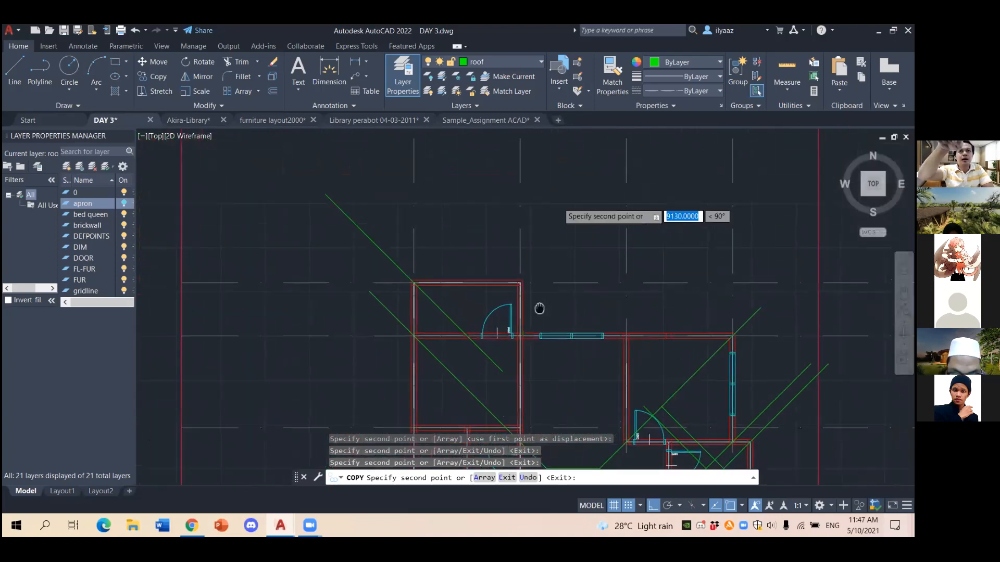
scroll(499, 260, up, 4)
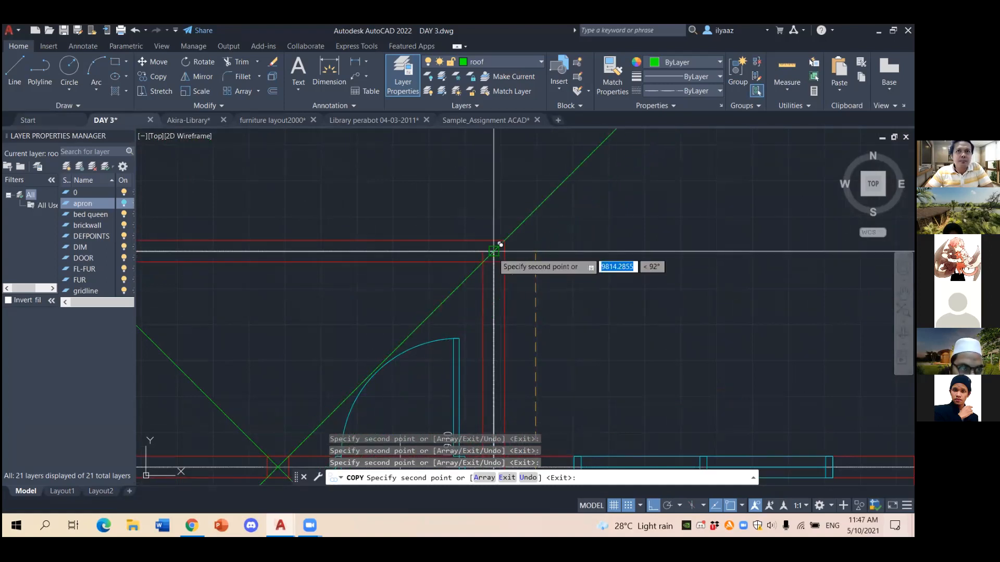
middle_drag(563, 297, 671, 201)
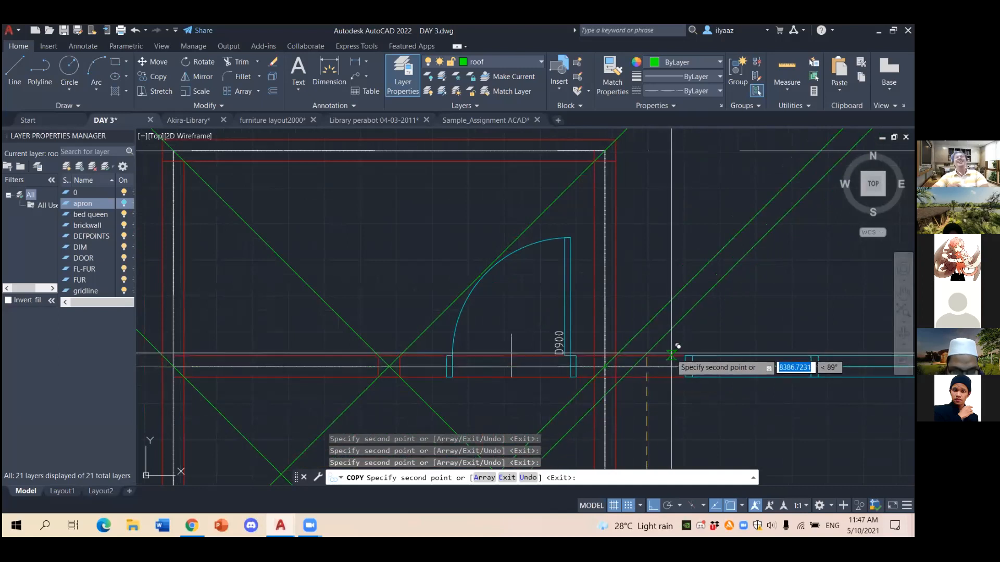
scroll(687, 360, down, 4)
scroll(695, 404, down, 3)
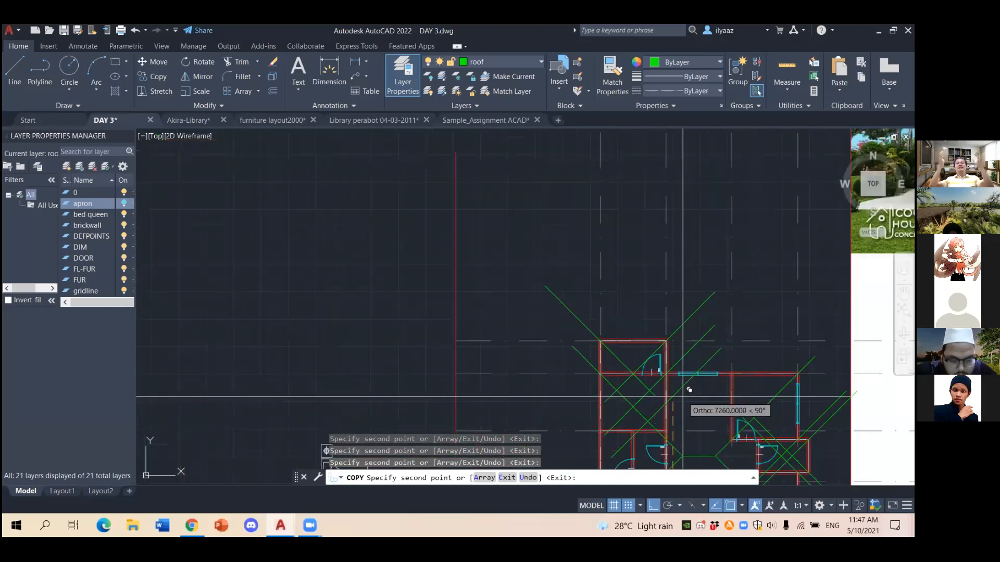
middle_drag(680, 406, 650, 392)
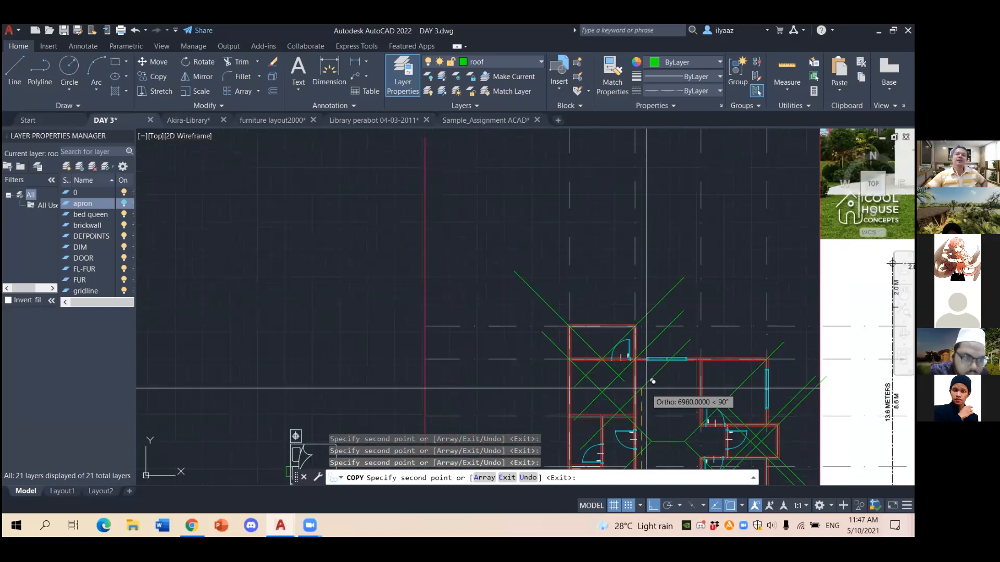
key(Escape)
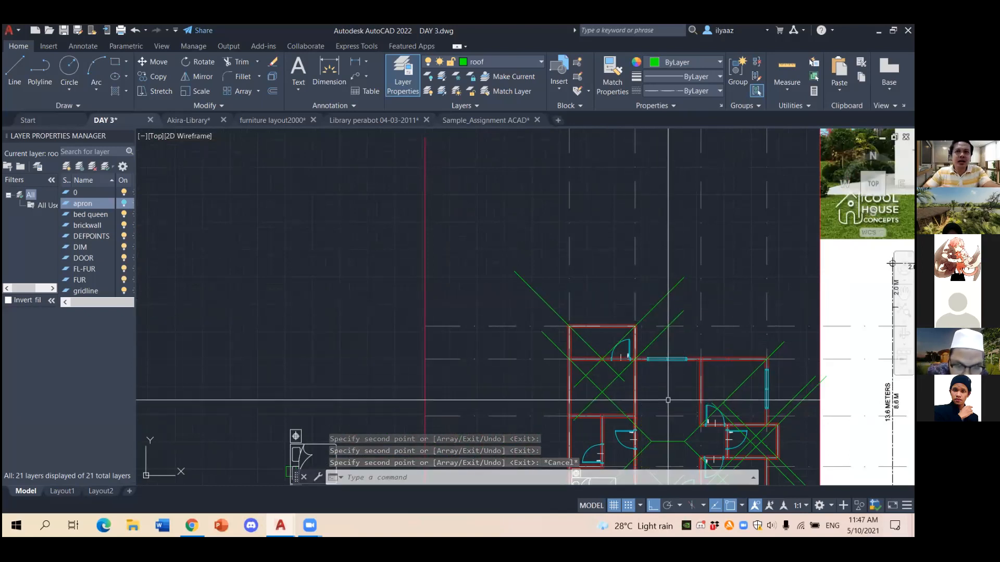
Chamfer the two hip lines from the rear projecting room's back corners into a sharp corner at their intersection.
text(cha)
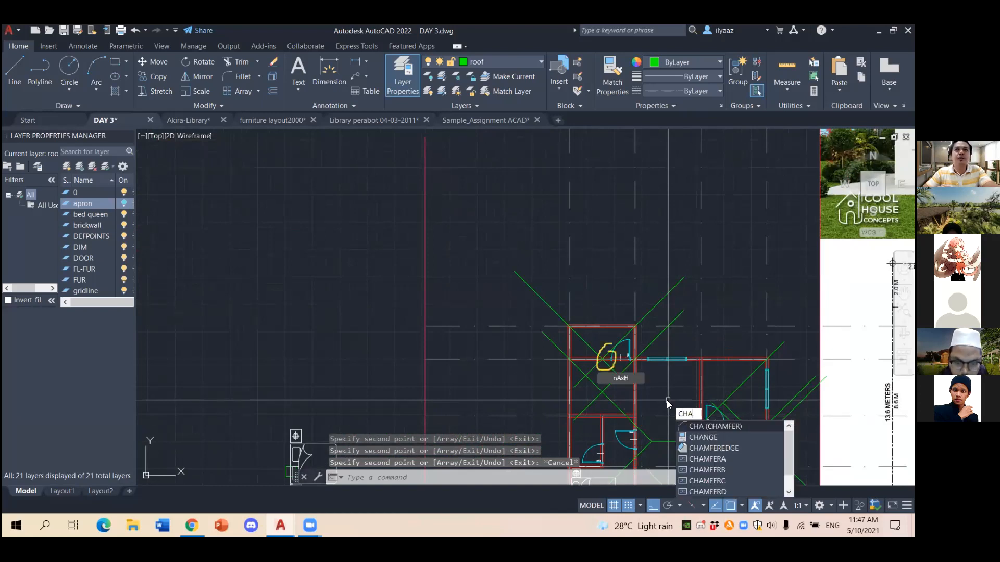
key(Return)
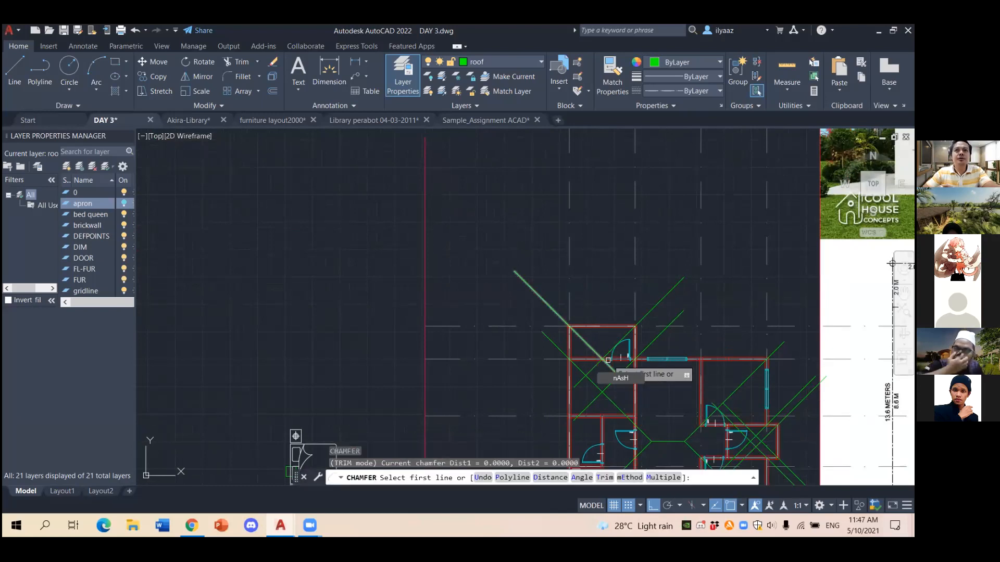
scroll(597, 349, up, 5)
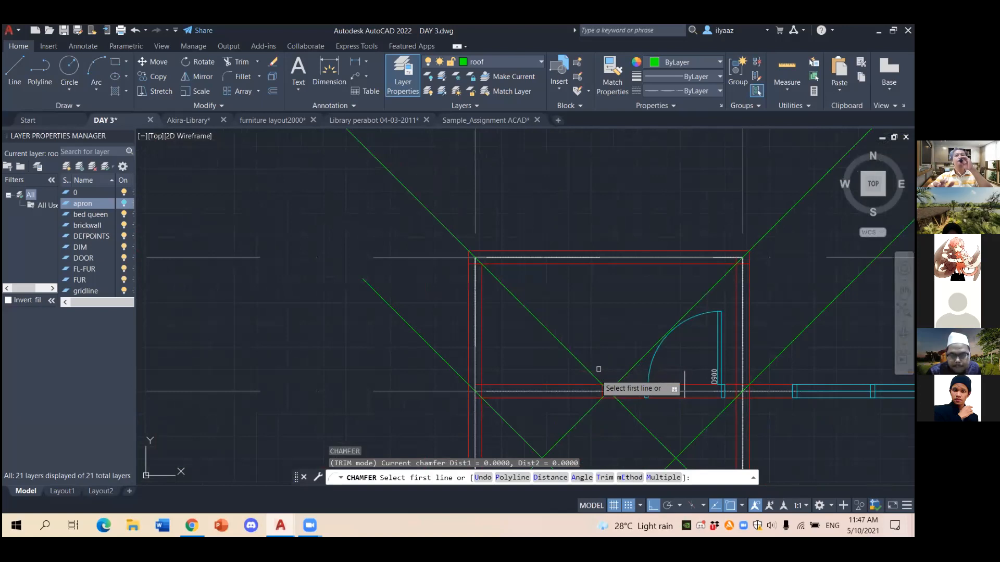
click(591, 373)
click(630, 371)
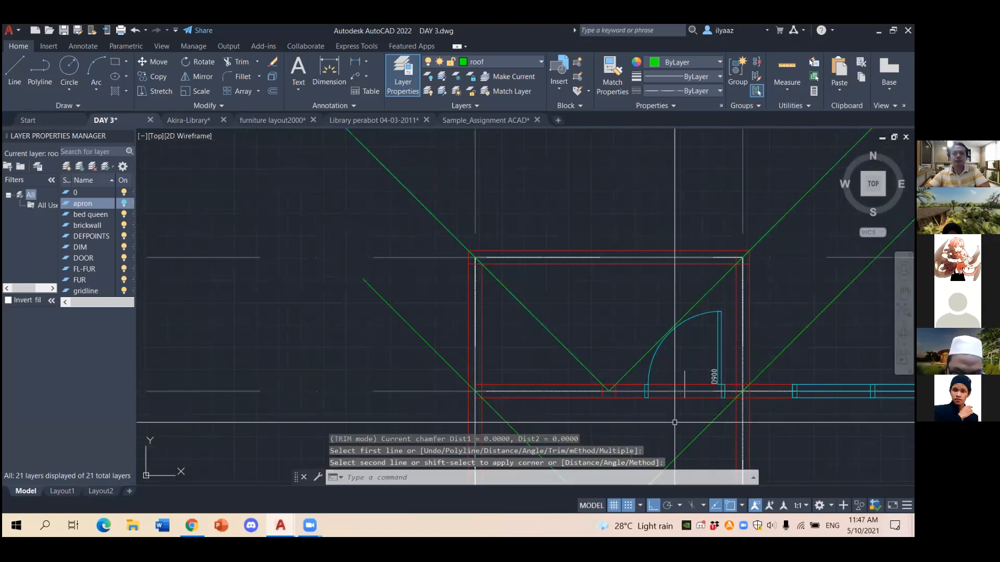
middle_drag(675, 422, 718, 280)
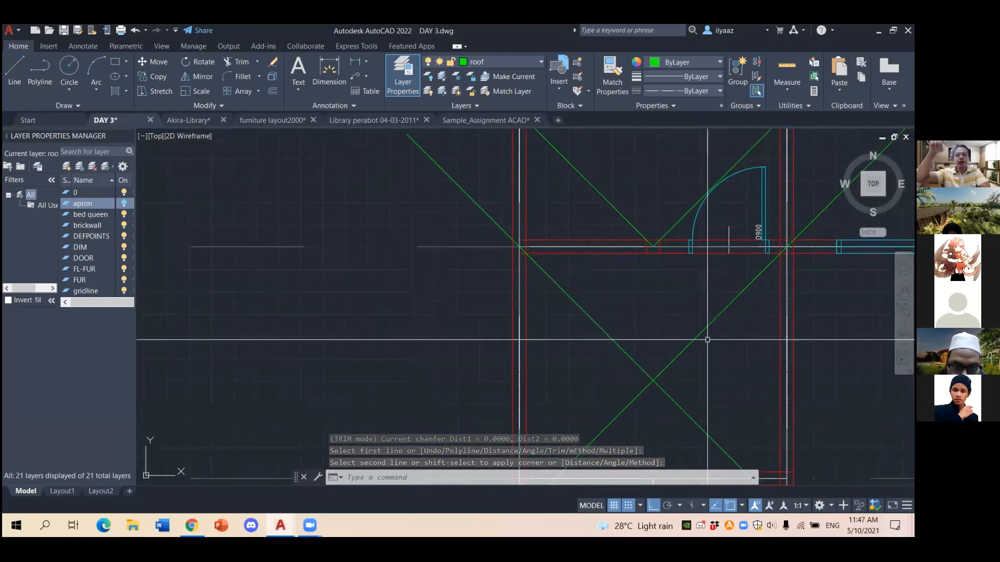
Try to chamfer the two valley diagonals from the rear projecting room's wall junctions into a corner at their crossing.
scroll(708, 342, down, 4)
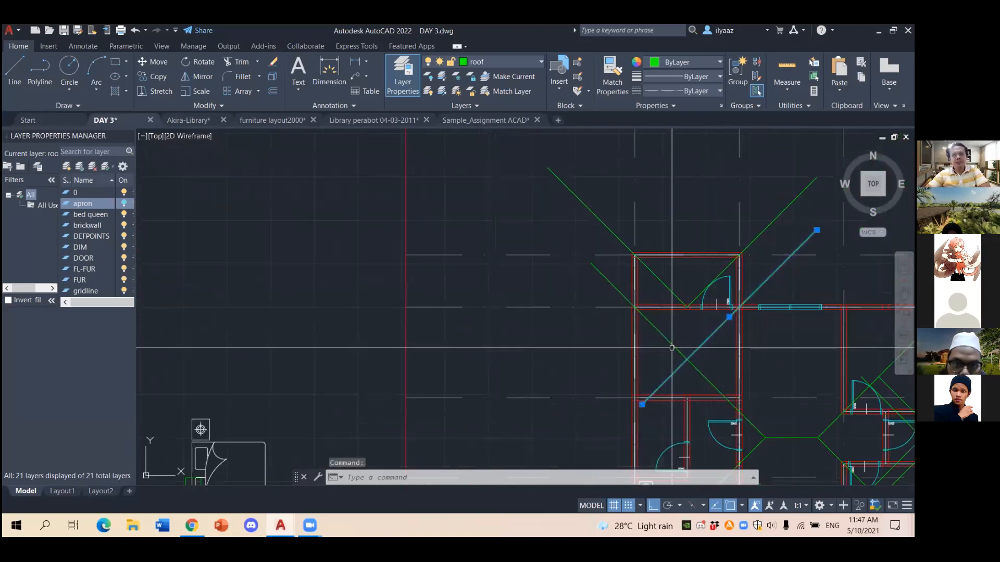
key(Escape)
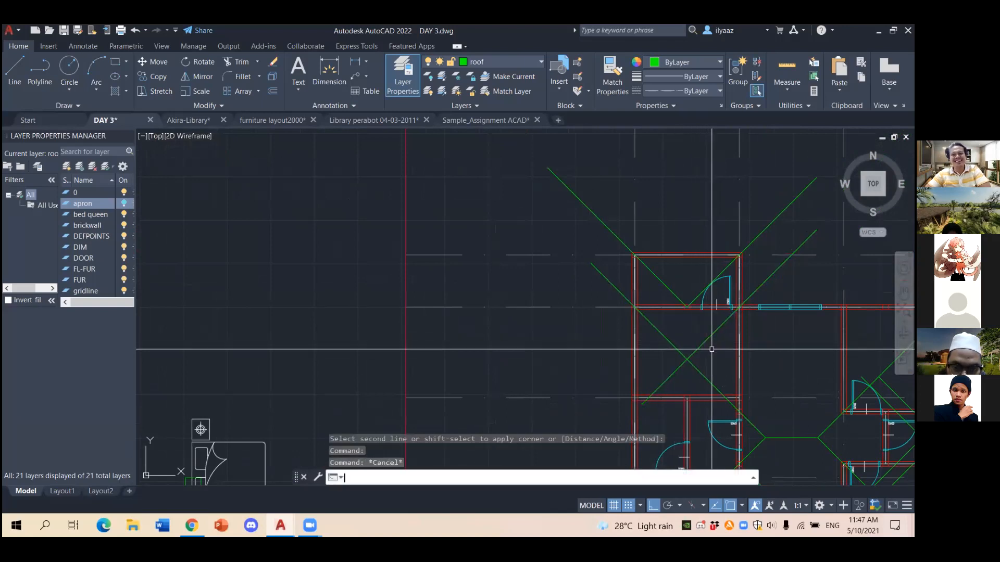
key(Return)
click(704, 338)
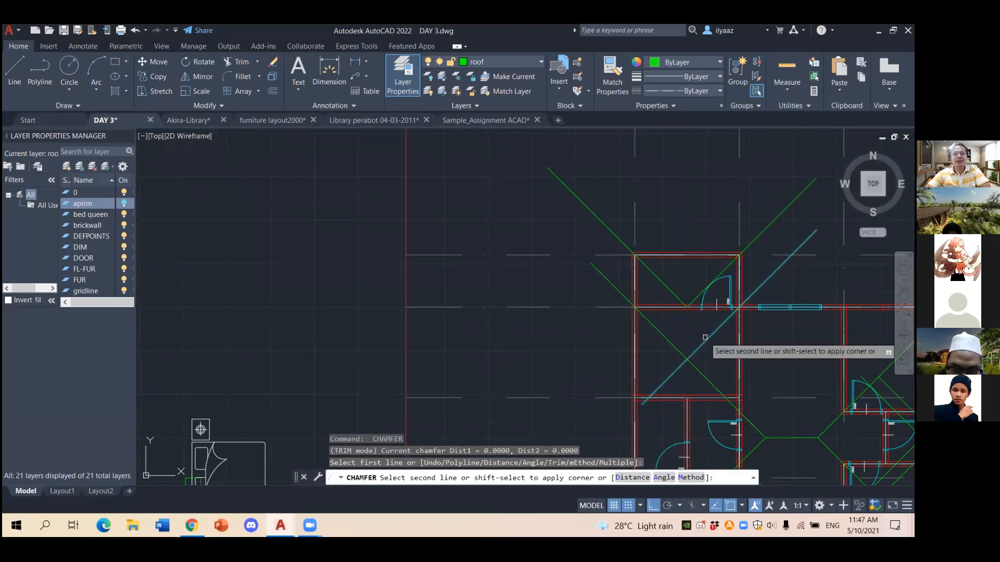
click(669, 341)
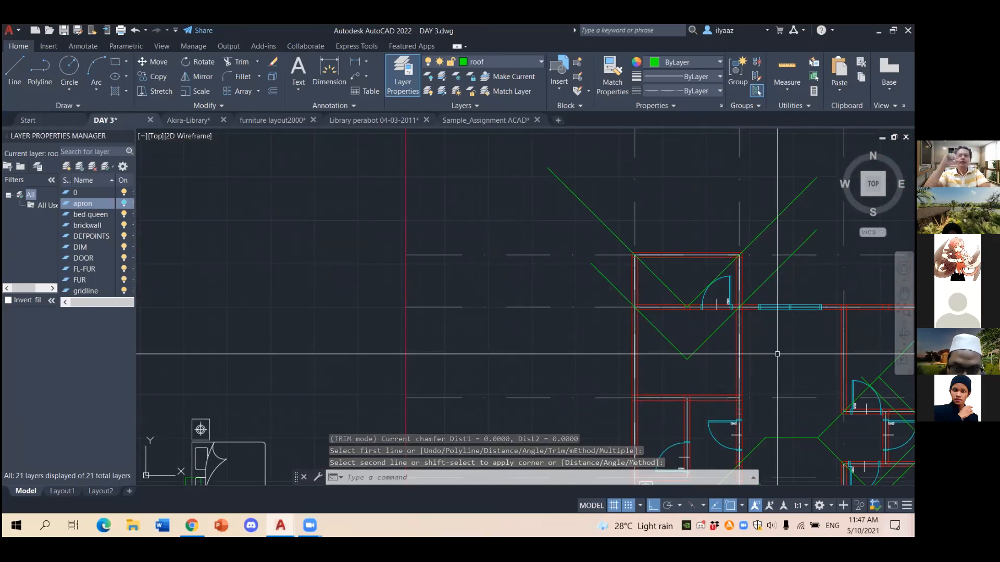
key(Escape)
key(ctrl+z)
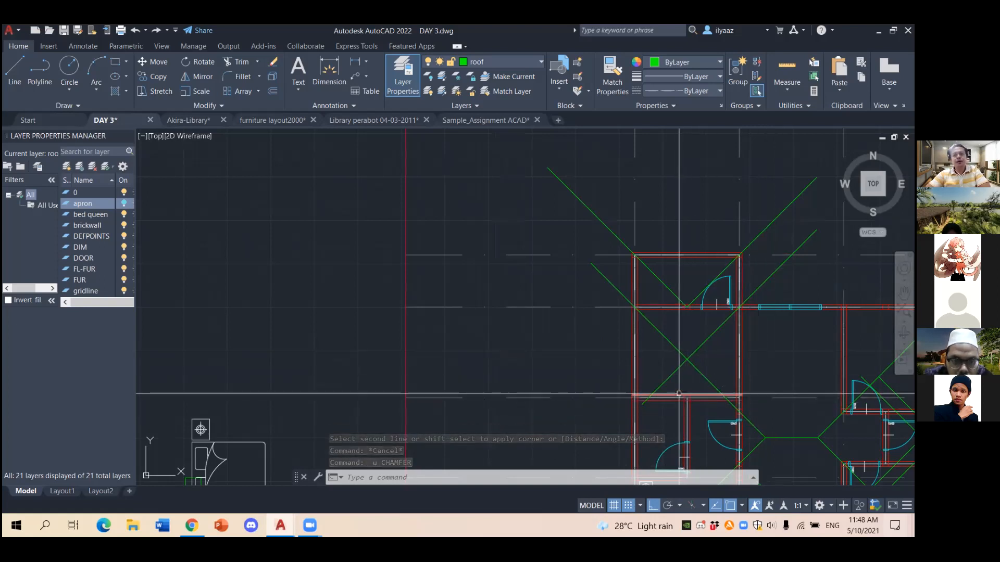
Trim the rear projecting room's right valley diagonal where it extends beyond its crossing with the left valley diagonal.
text(tr)
key(Return)
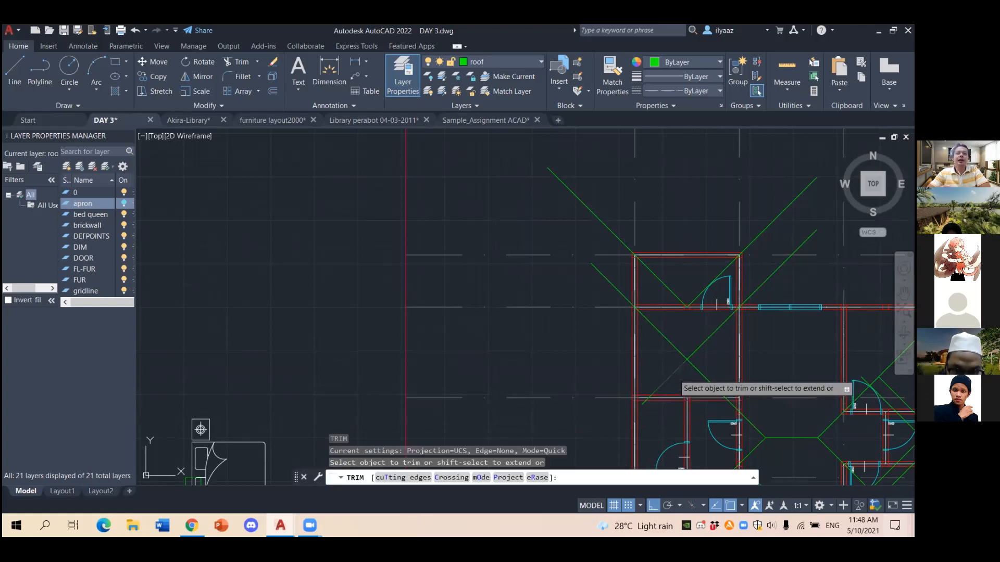
click(676, 369)
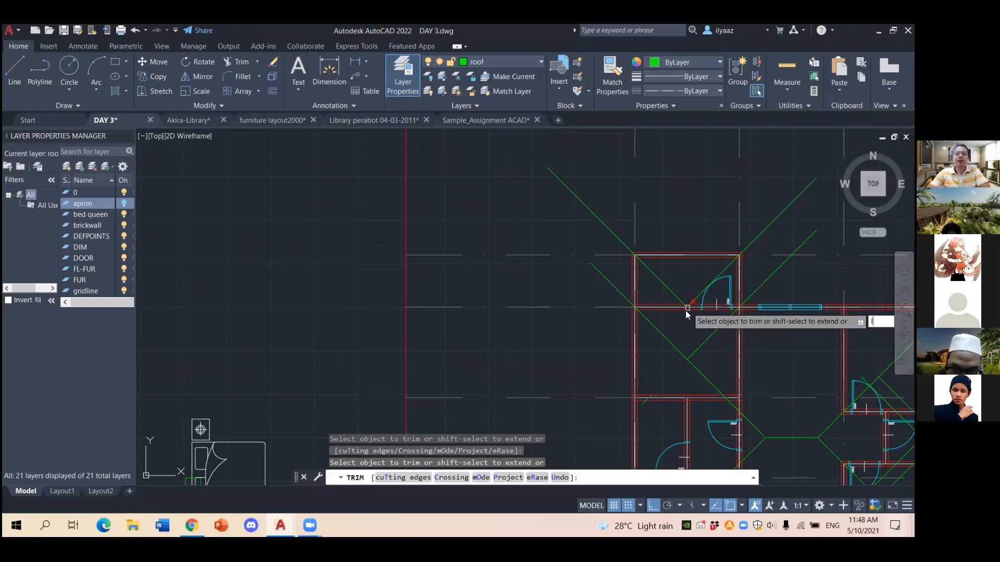
key(Escape)
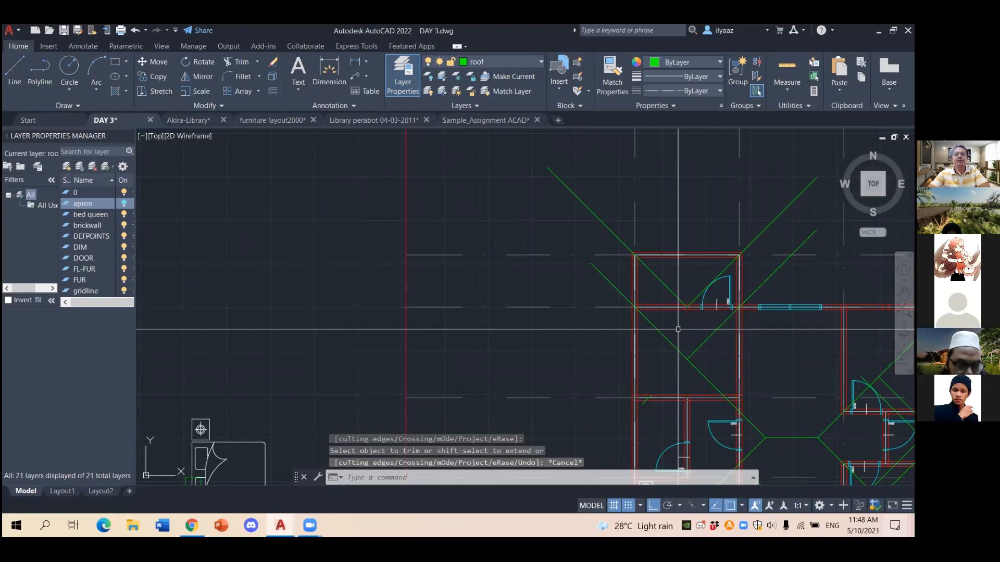
Draw a vertical ridge line from the rear projecting room's hip apex down to the intersection of the two valley diagonals.
text(l)
key(Return)
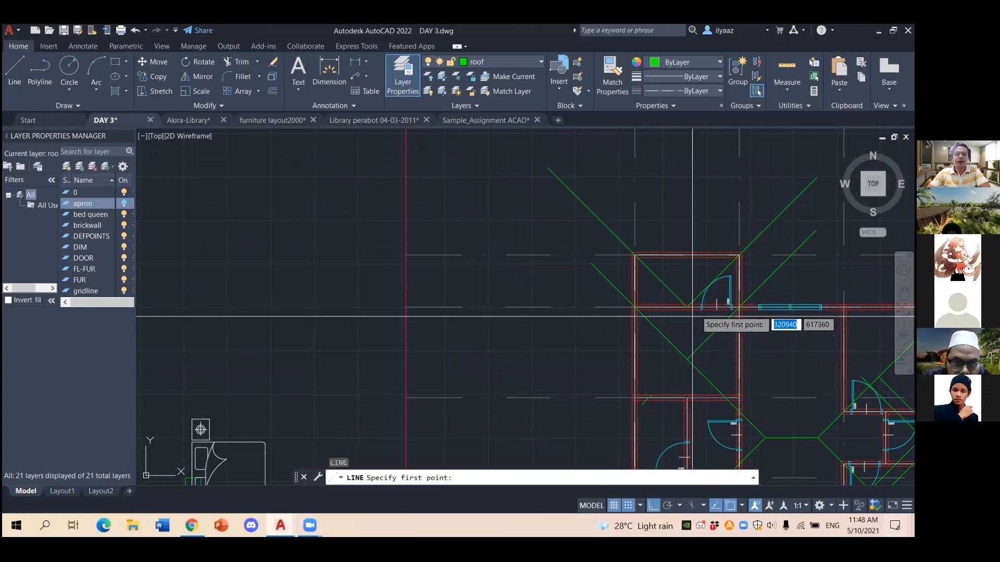
scroll(689, 305, up, 2)
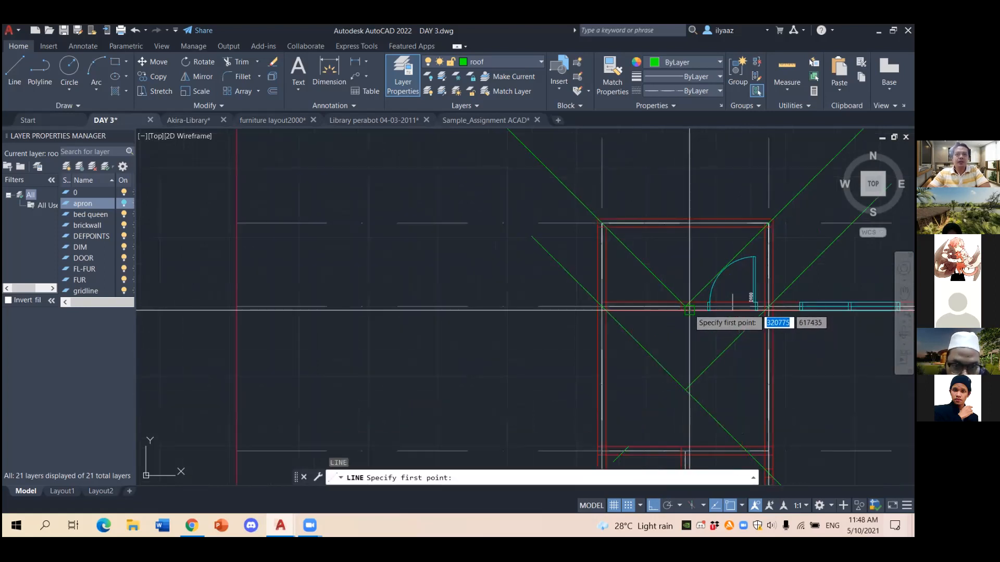
click(685, 306)
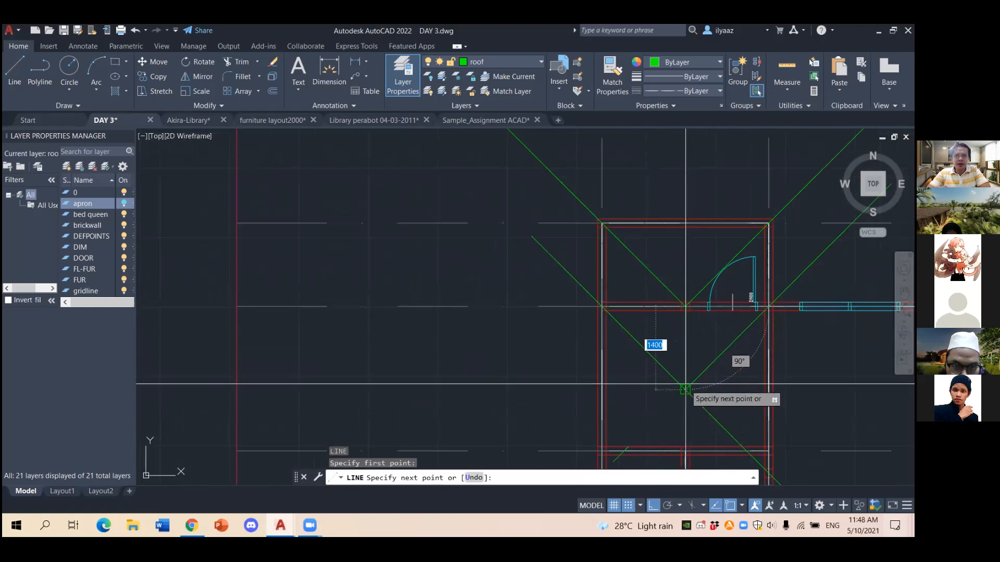
scroll(785, 365, down, 2)
text(2100)
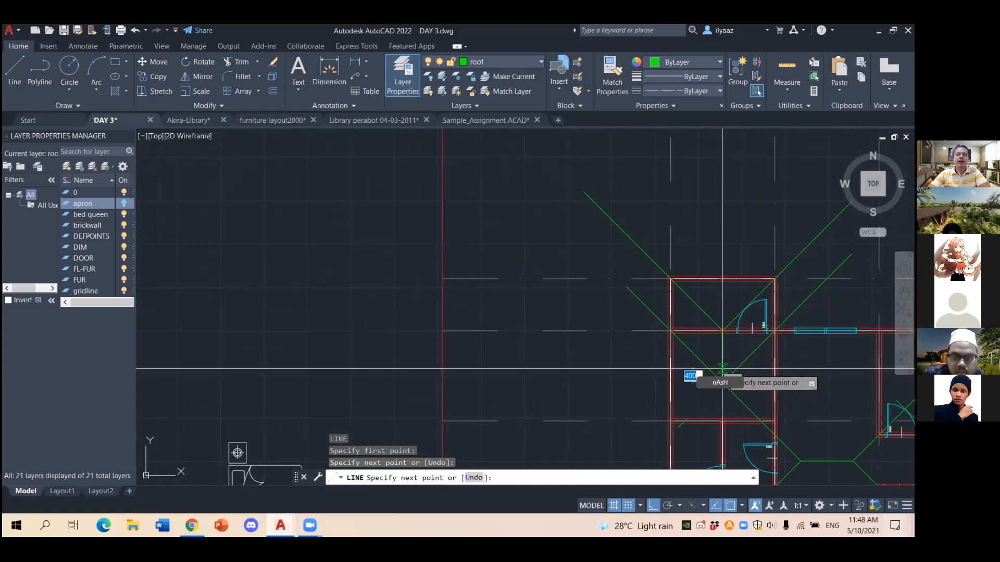
key(Escape)
Trim the left valley segment between the main rear wall junction and the lower end of the new ridge line.
text(TR)
key(Return)
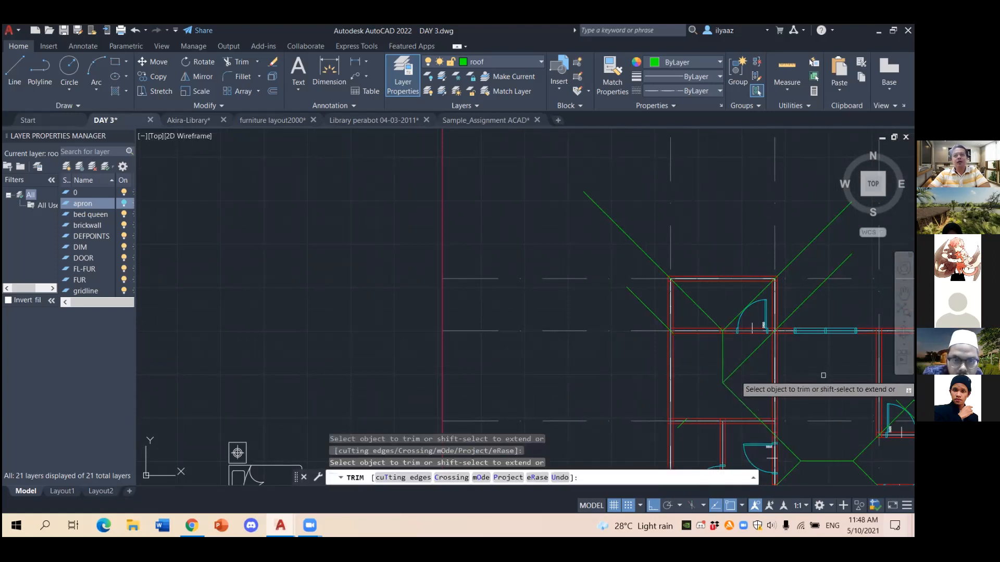
mouse_move(823, 376)
middle_down()
mouse_move(503, 295)
mouse_move(477, 273)
middle_up()
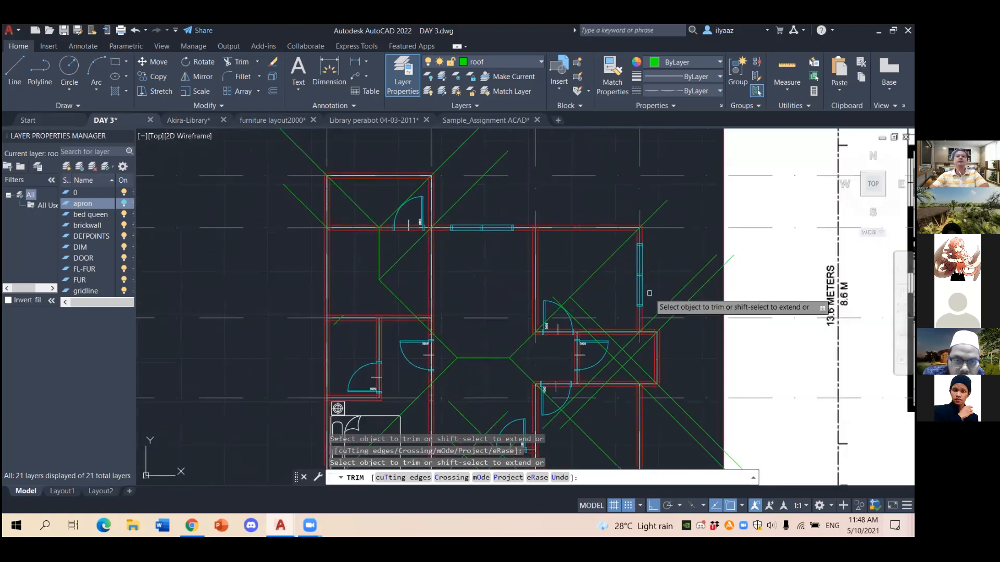
middle_drag(616, 306, 593, 275)
scroll(635, 340, up, 5)
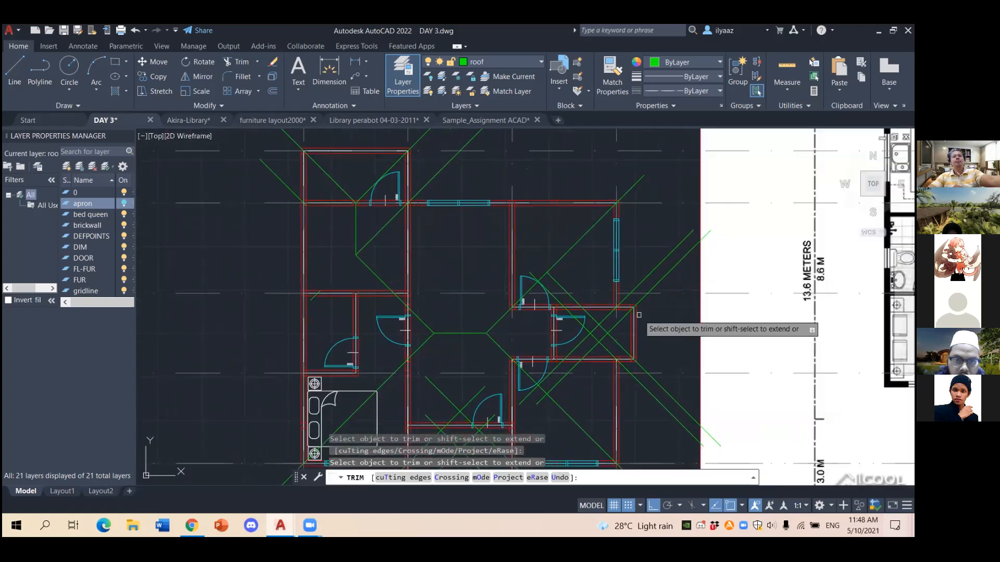
scroll(635, 340, up, 2)
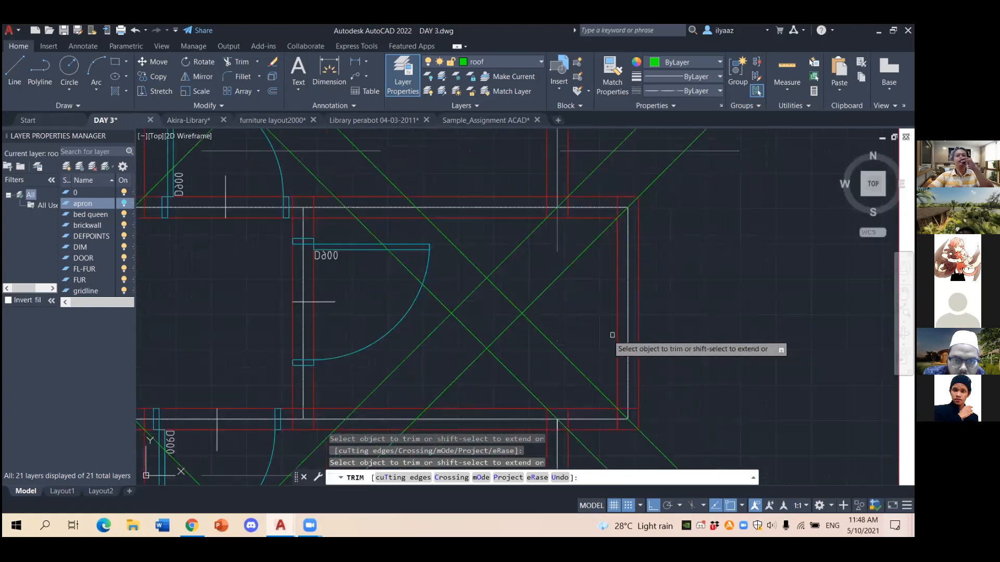
key(Escape)
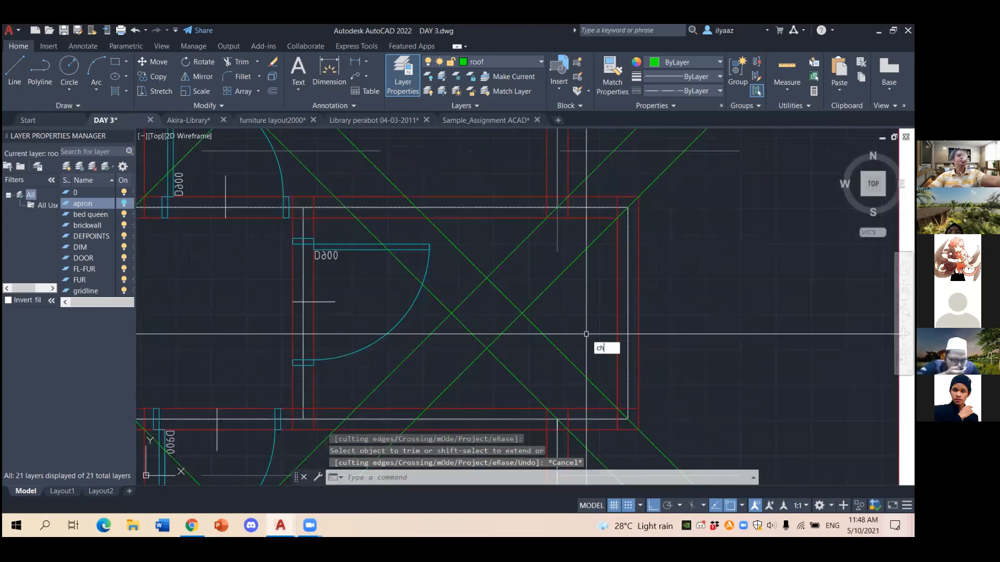
Chamfer the two hip lines from the right side room's outer corners into a sharp corner at their intersection.
text(cha)
key(Return)
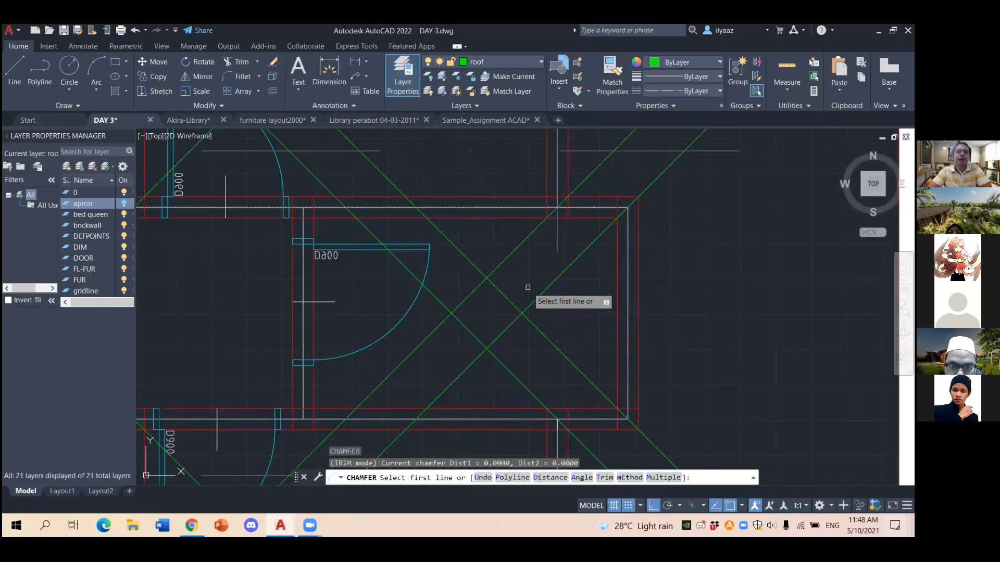
click(537, 295)
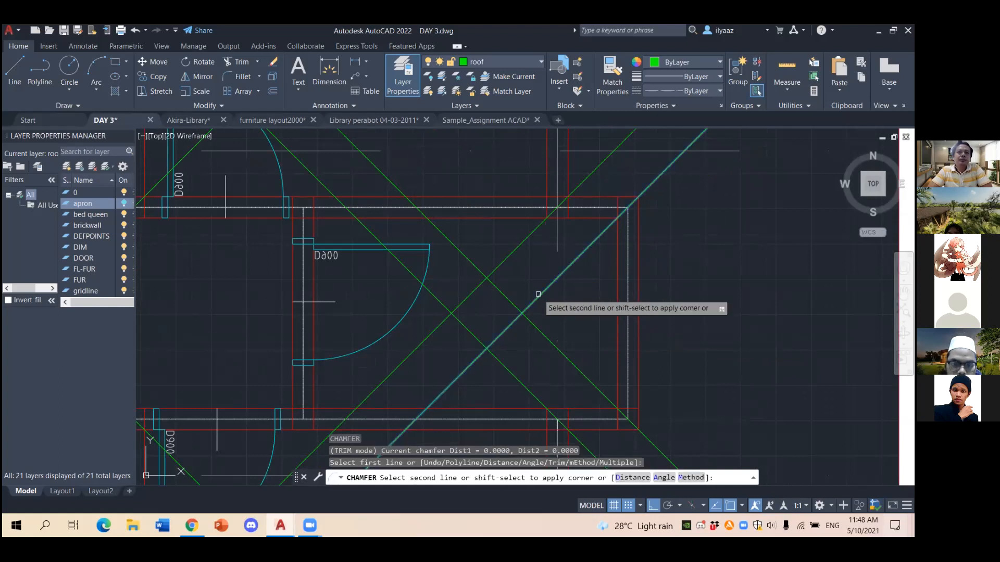
click(544, 334)
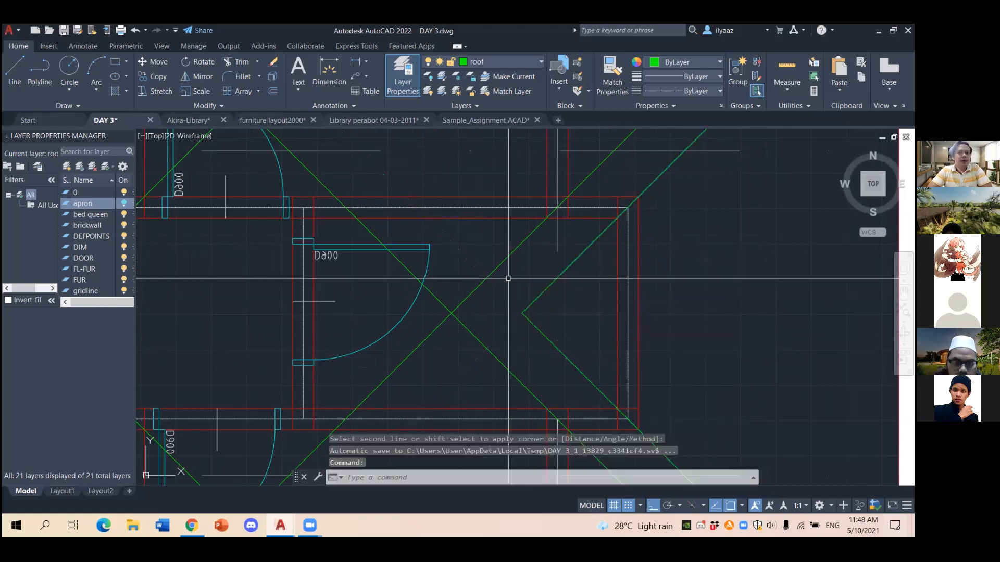
Chamfer the two valley diagonals from the right side room's junctions with the main wall into a sharp corner.
click(485, 281)
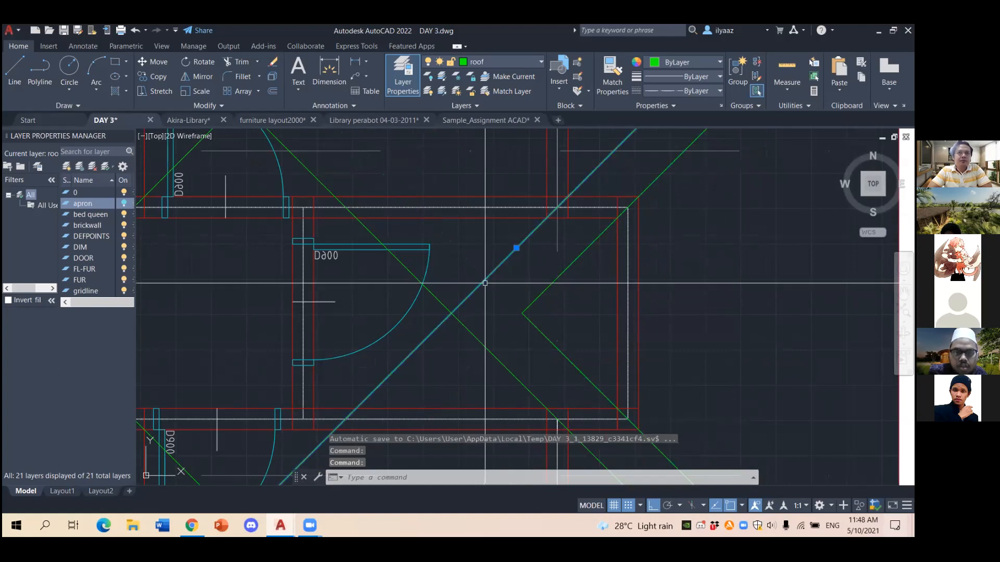
key(Return)
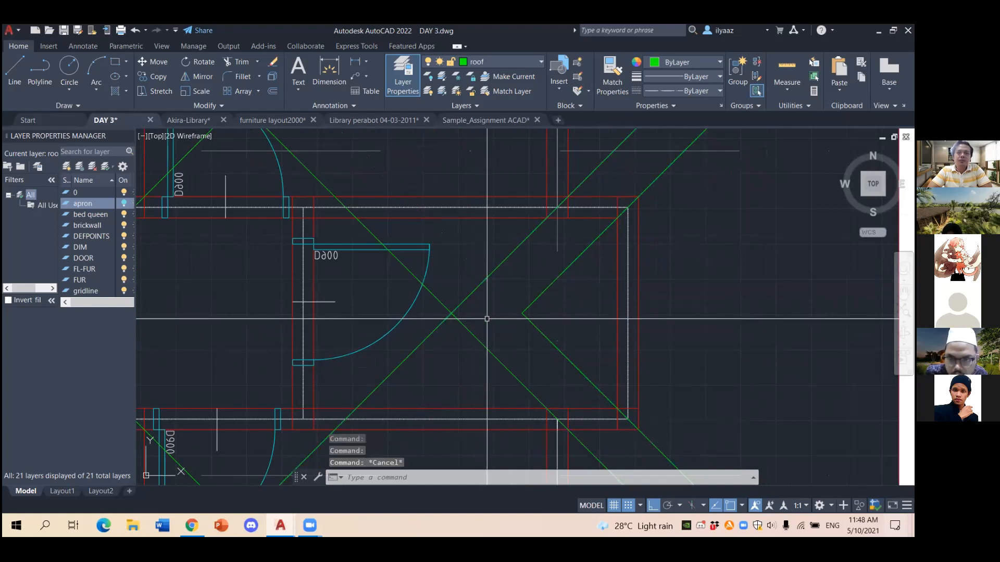
click(481, 284)
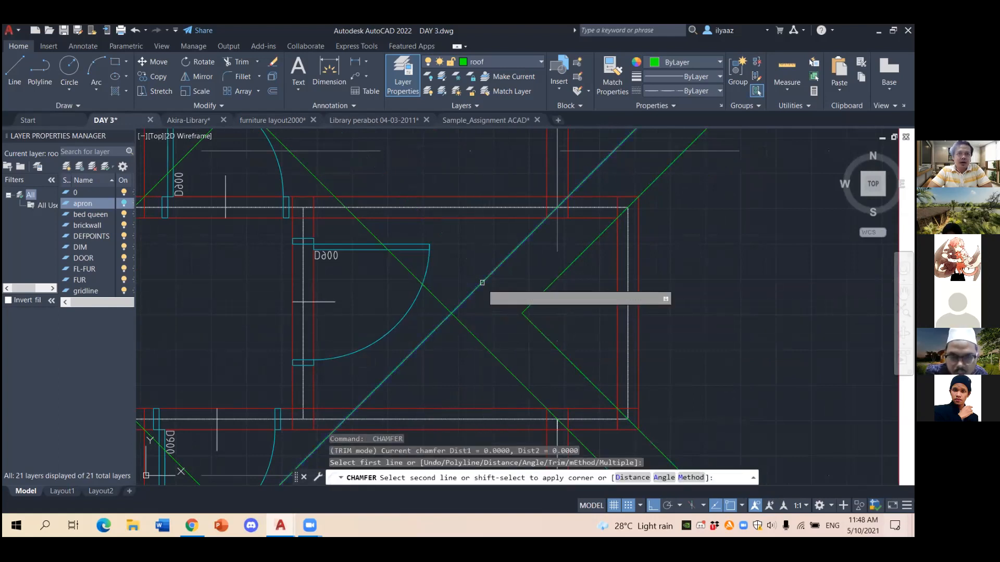
click(474, 336)
Draw a horizontal ridge line connecting the right side room's hip apex to its valley apex.
scroll(480, 327, down, 6)
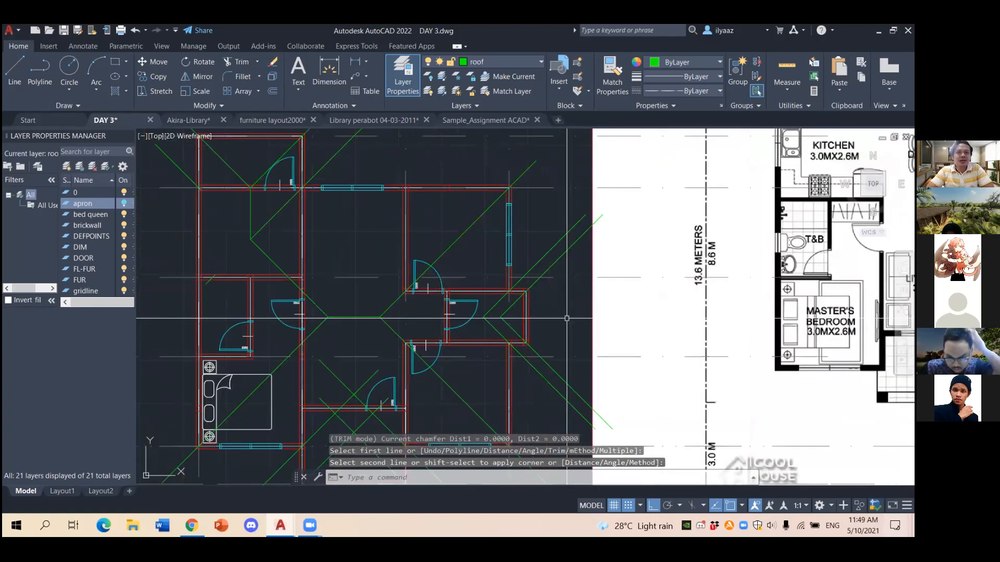
scroll(559, 319, up, 8)
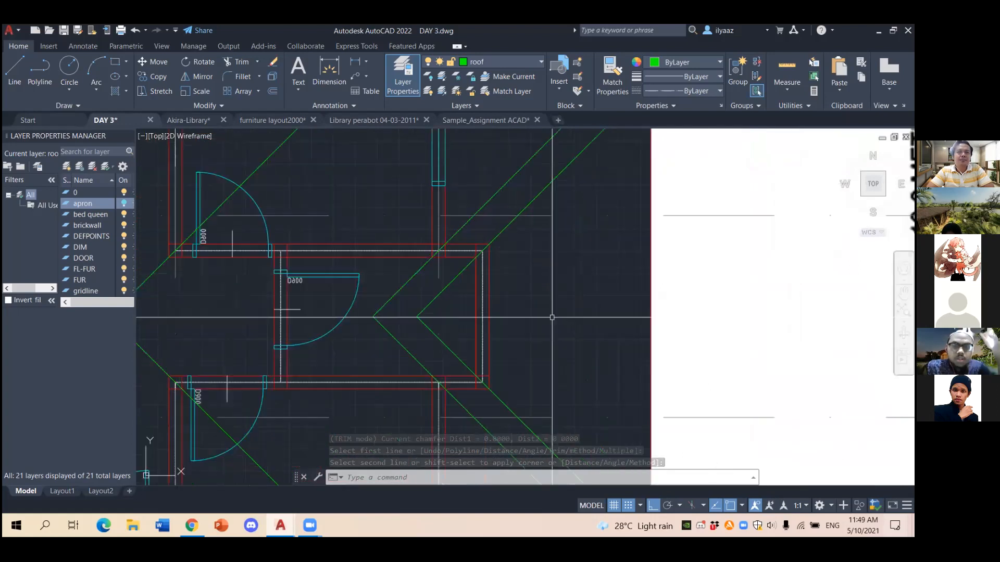
middle_drag(377, 307, 589, 312)
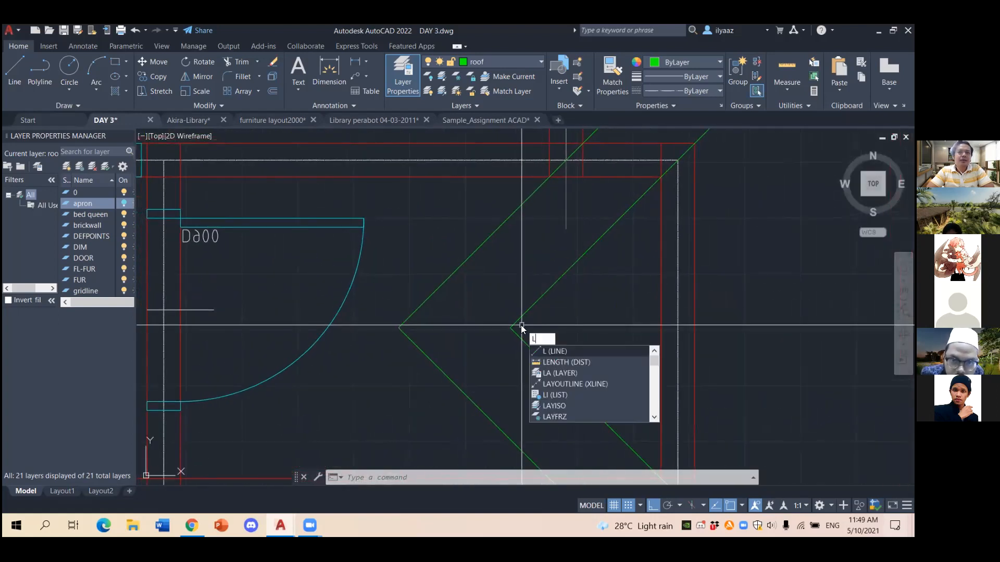
key(Return)
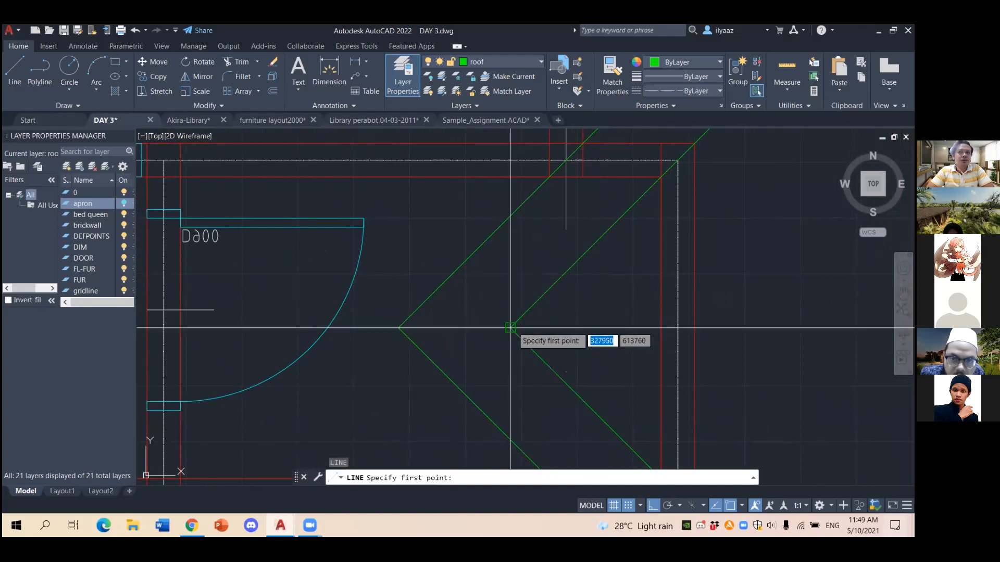
click(512, 327)
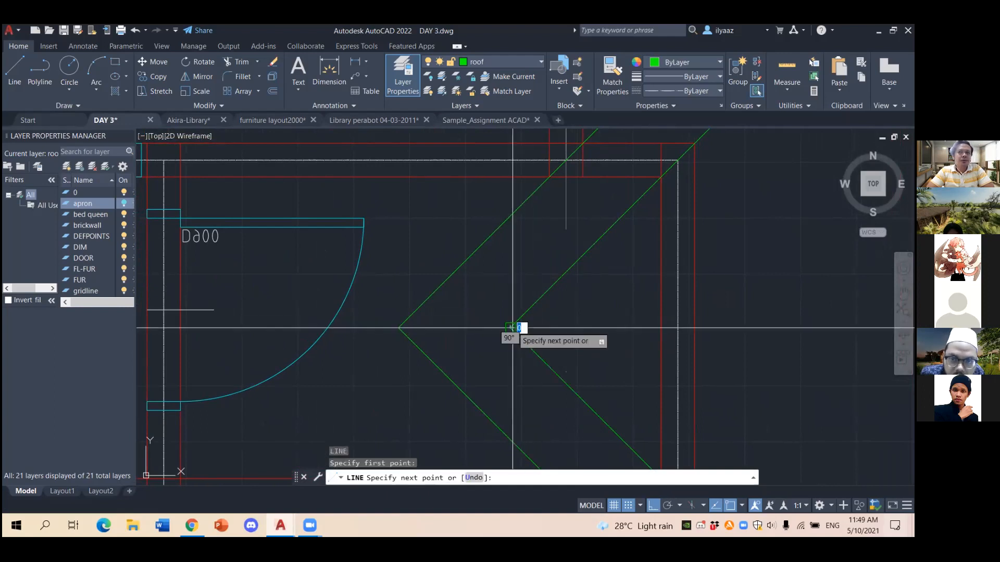
click(399, 326)
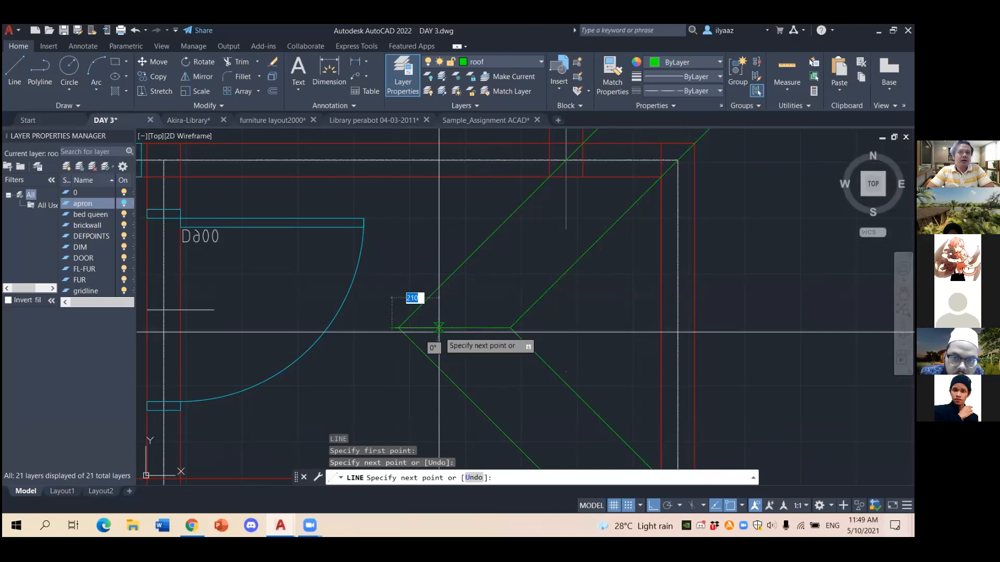
key(ctrl+z)
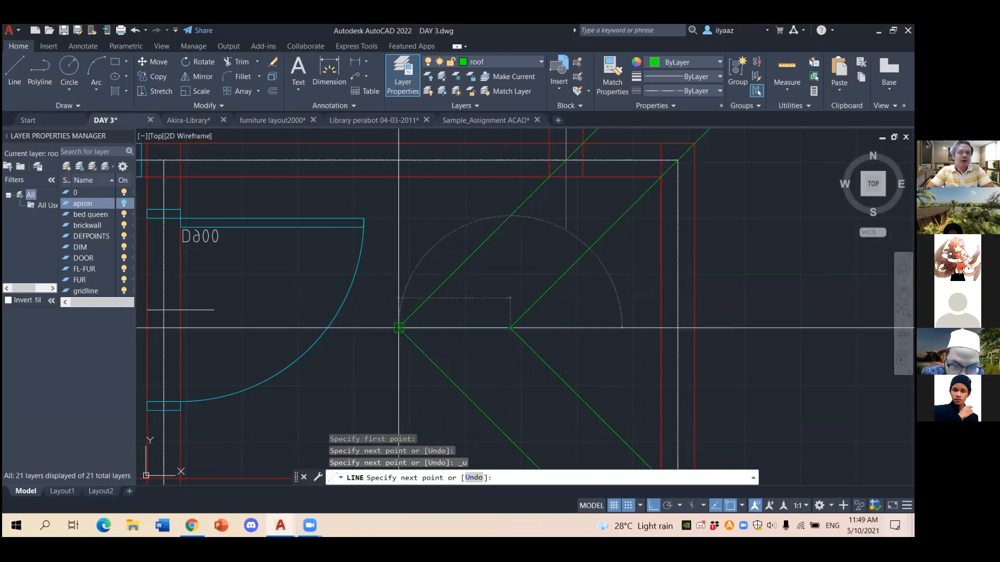
scroll(458, 322, down, 4)
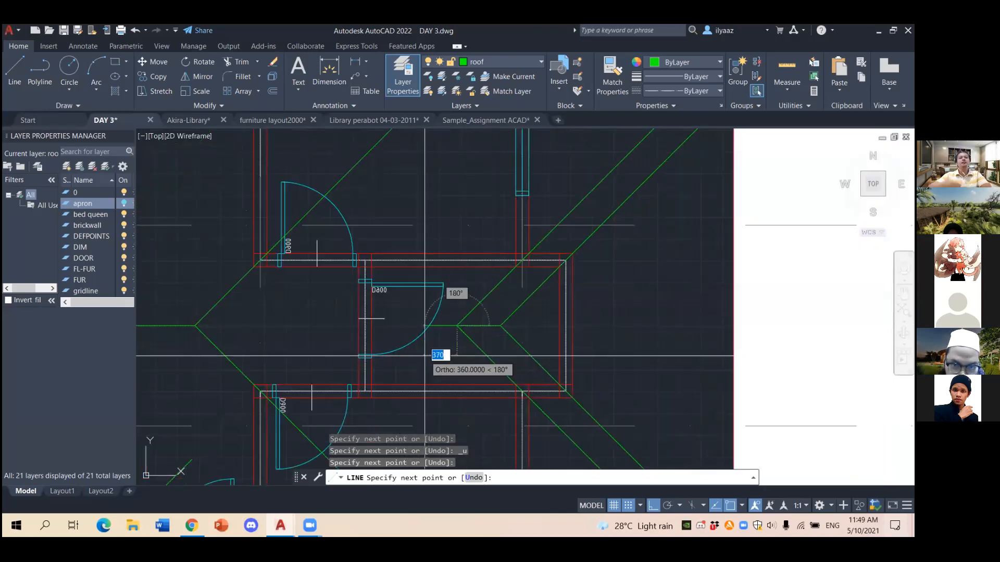
key(Escape)
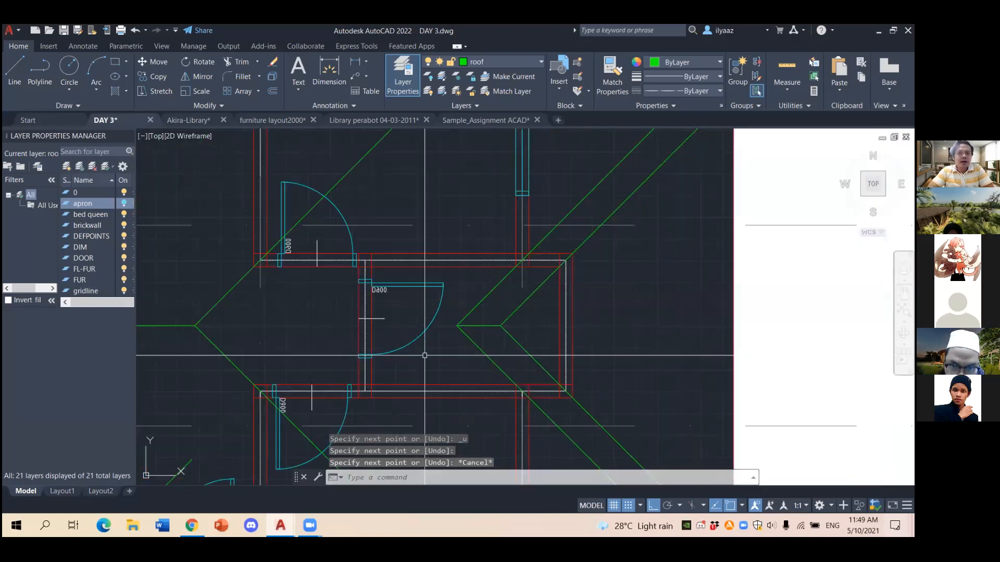
Chamfer the two hip lines from the front porch's outer corners into a sharp corner at their intersection.
middle_drag(424, 355, 540, 221)
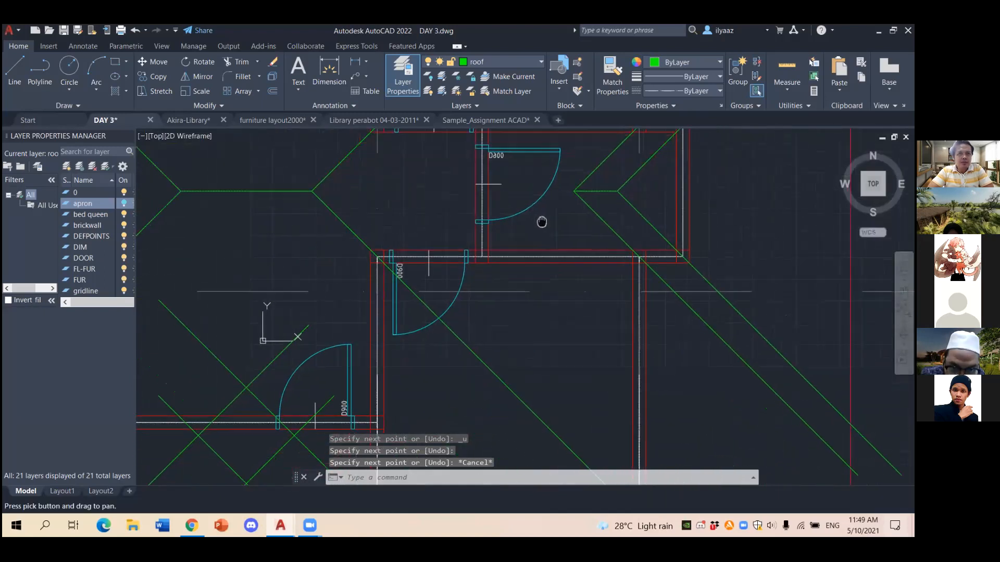
scroll(540, 221, down, 4)
scroll(445, 319, up, 2)
scroll(445, 319, up, 4)
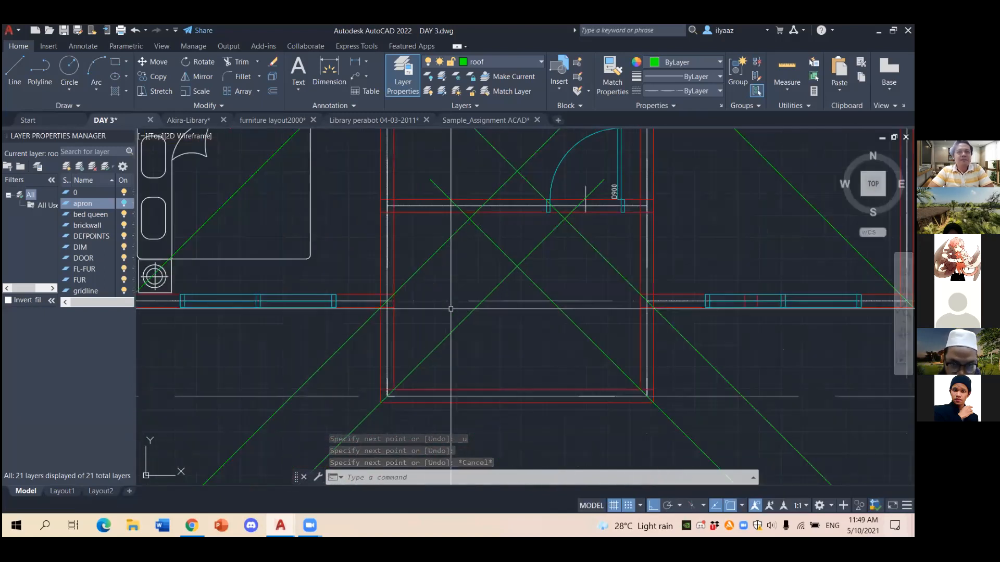
text(cha)
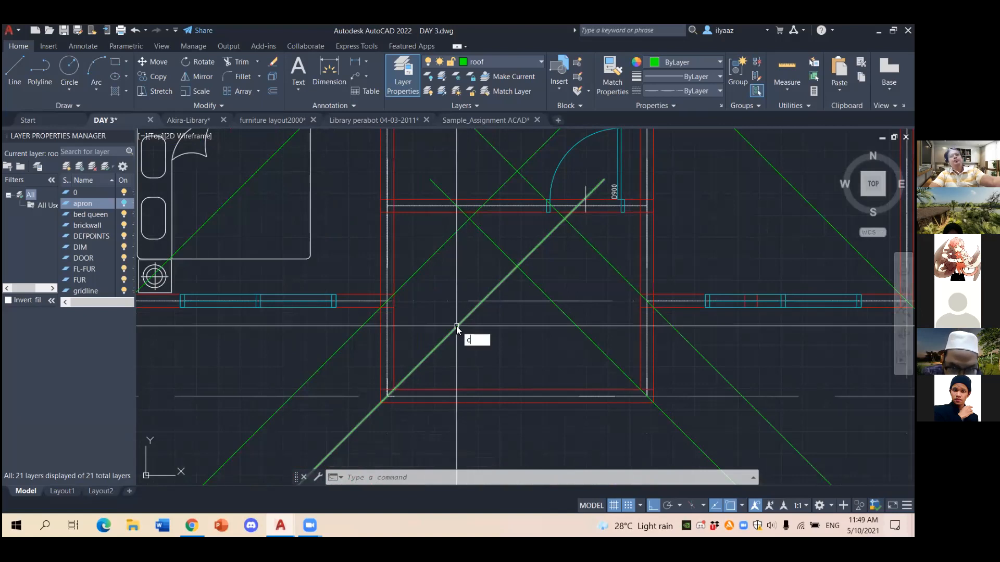
key(Return)
click(458, 321)
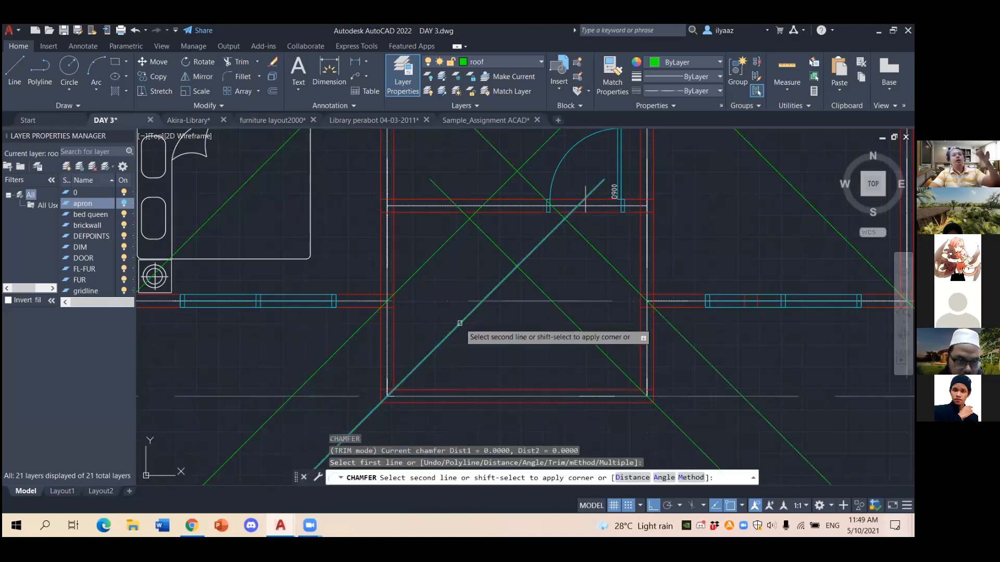
click(529, 280)
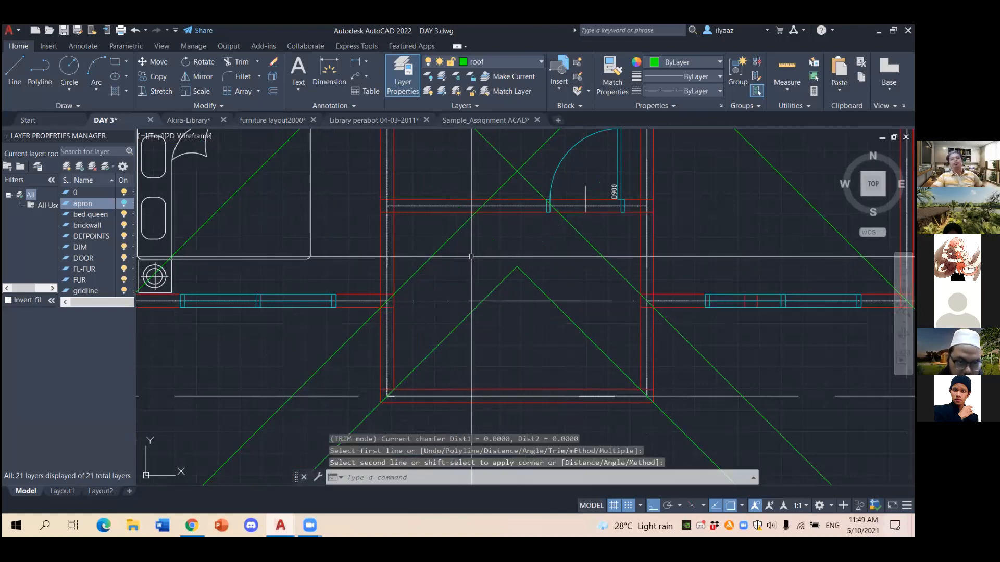
Chamfer the two valley diagonals from the porch's junctions with the main front wall into a sharp corner.
key(Return)
click(450, 237)
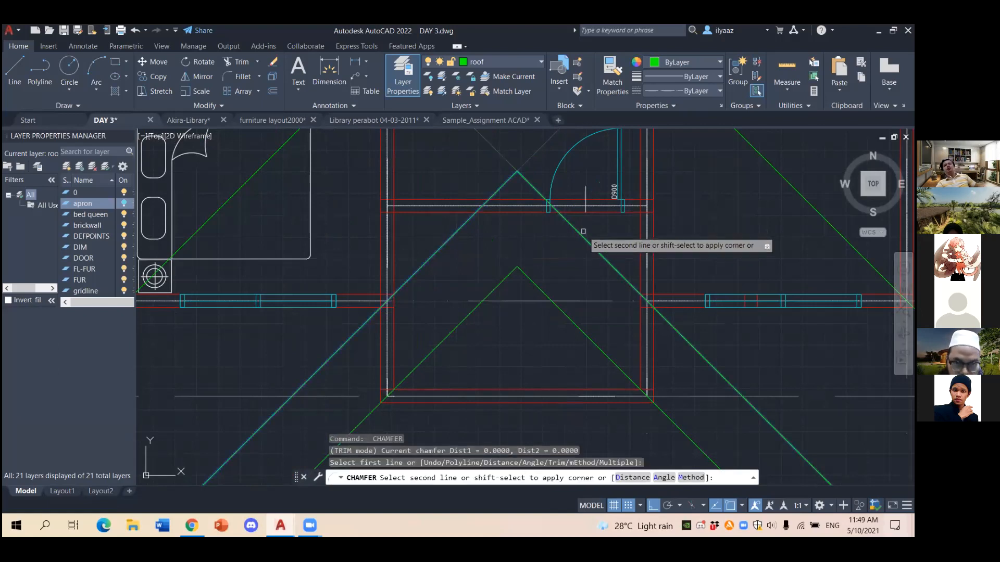
click(583, 232)
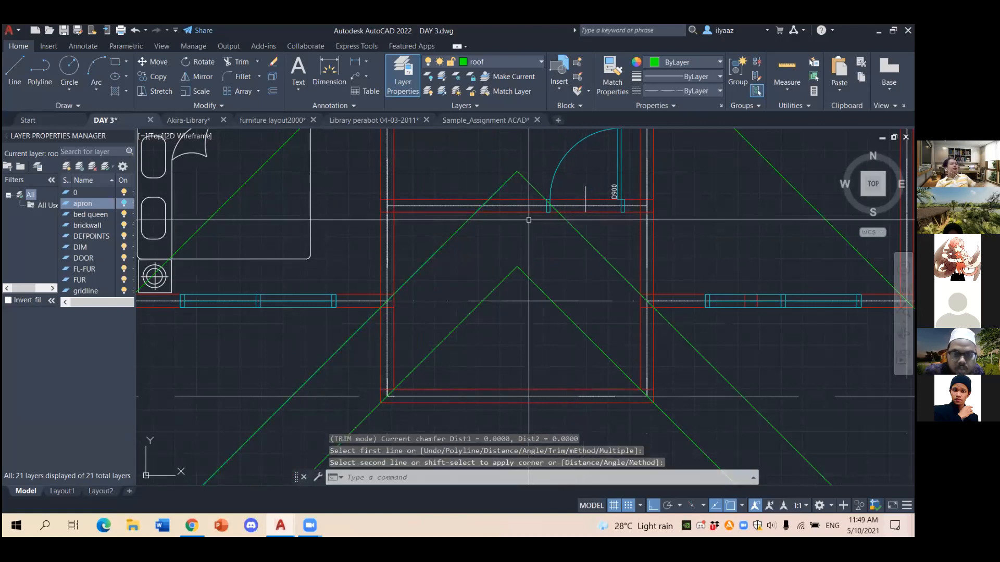
Draw a vertical ridge line connecting the porch's valley apex to its hip apex.
text(l)
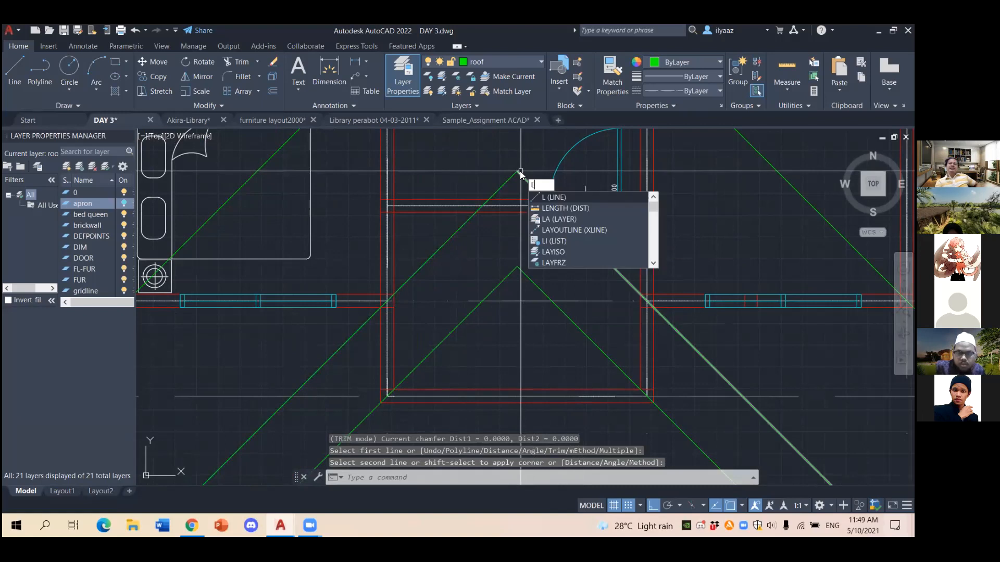
key(Return)
click(517, 170)
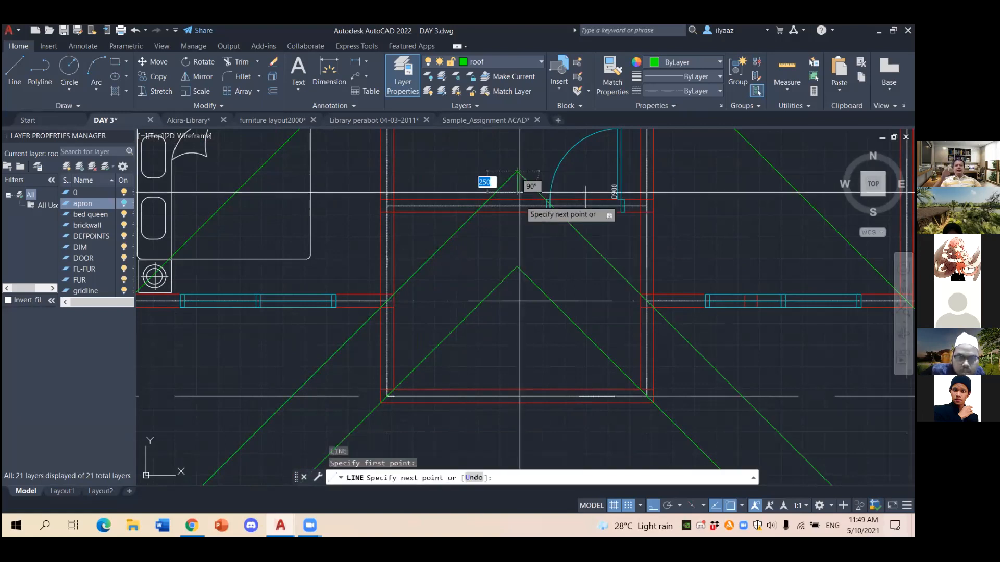
scroll(517, 266, down, 5)
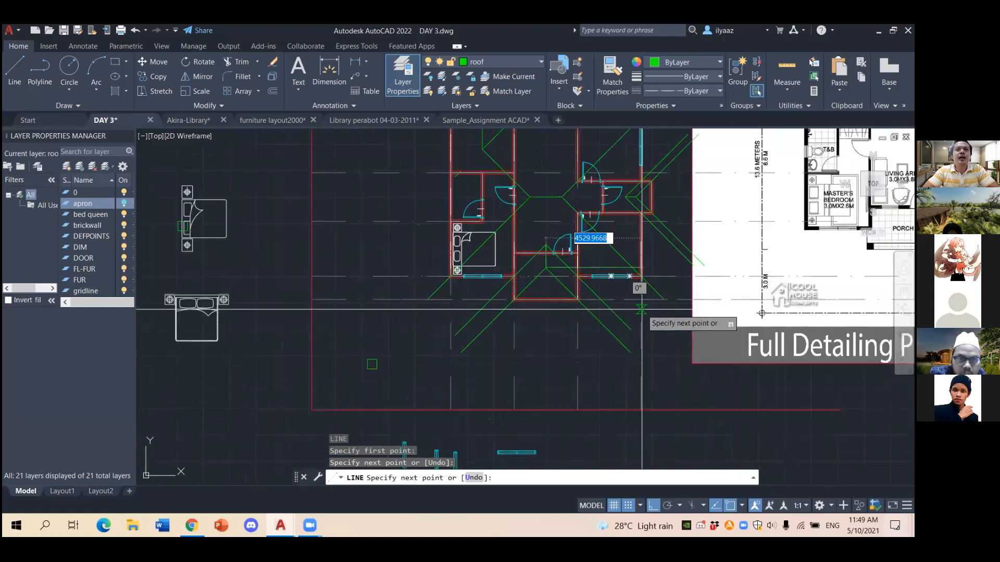
scroll(527, 337, down, 3)
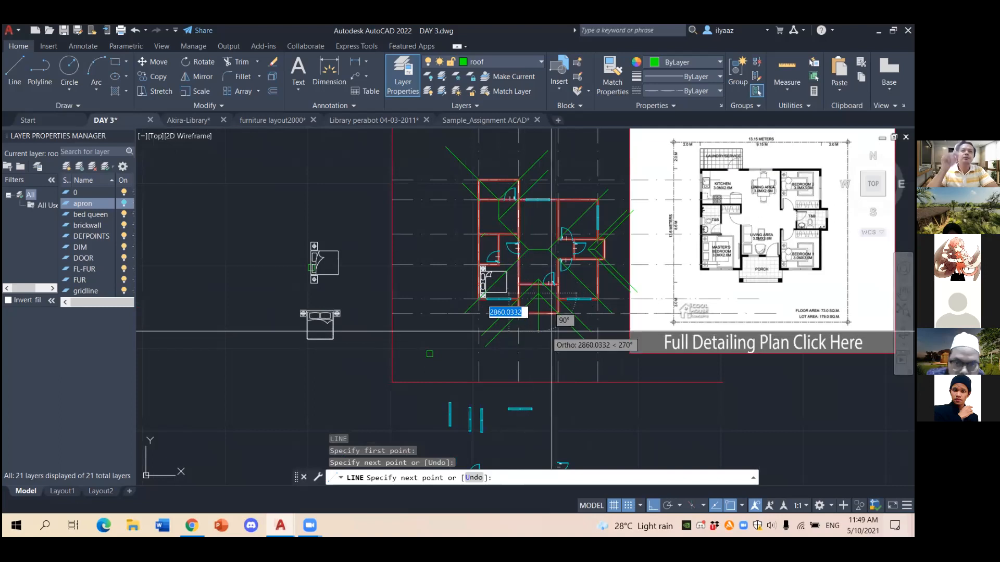
key(Escape)
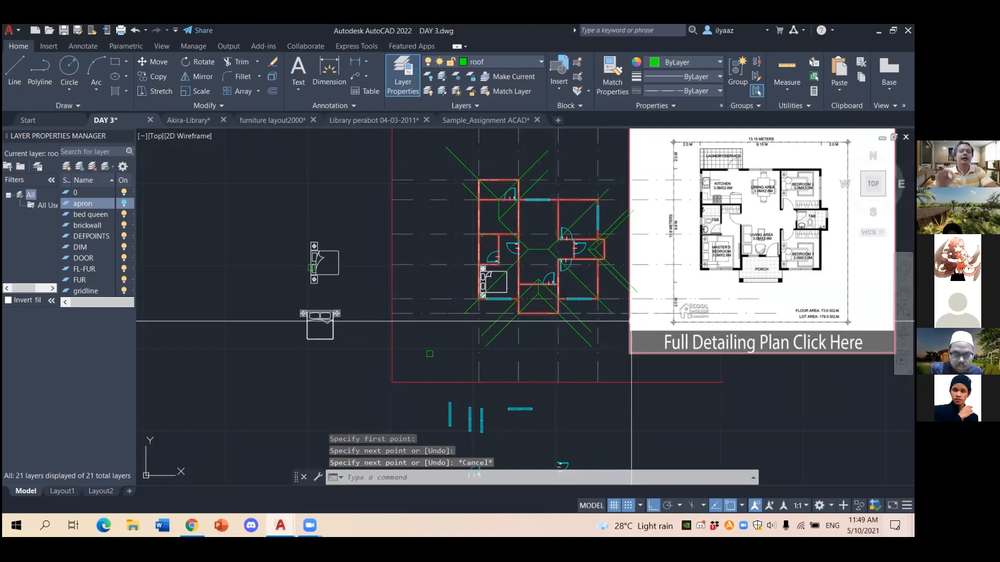
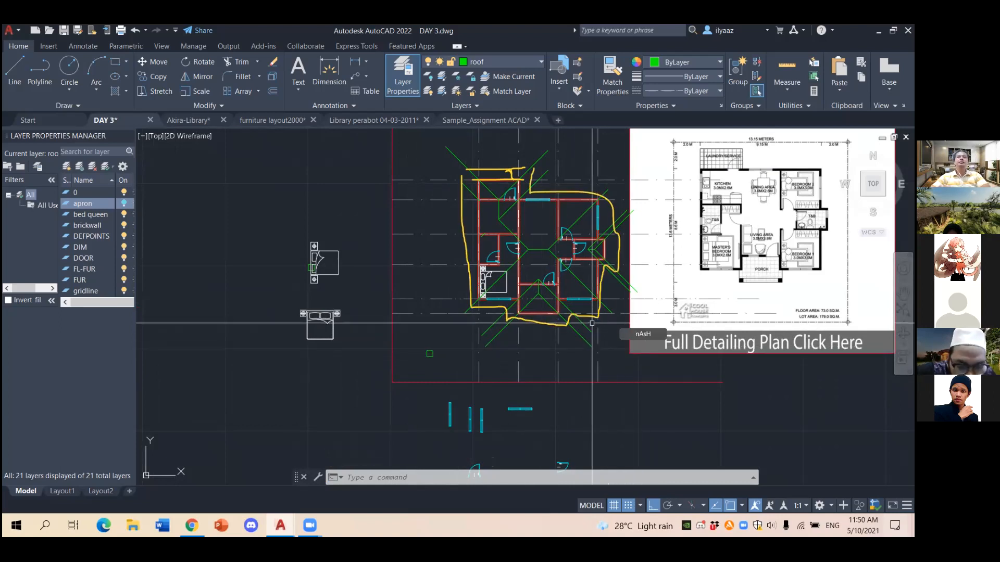
Draw a horizontal roof line along the porch's front wall between its two outer corners.
scroll(578, 325, up, 2)
scroll(529, 309, up, 2)
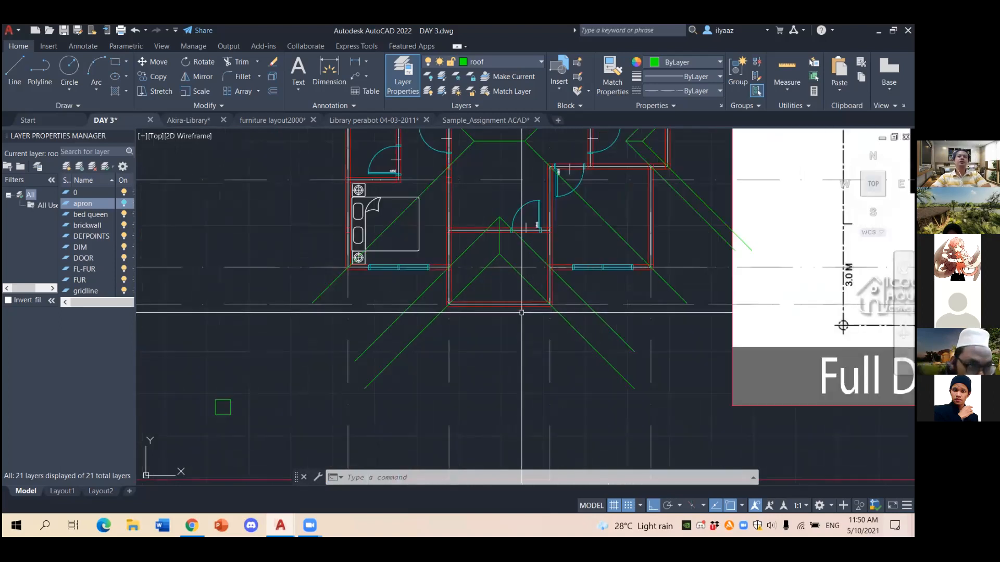
scroll(500, 323, up, 4)
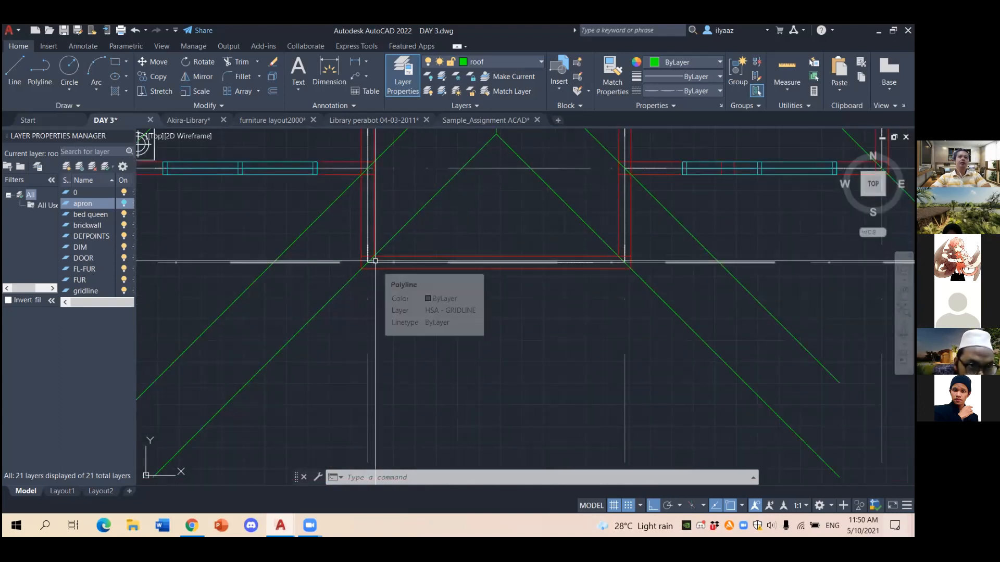
key(Return)
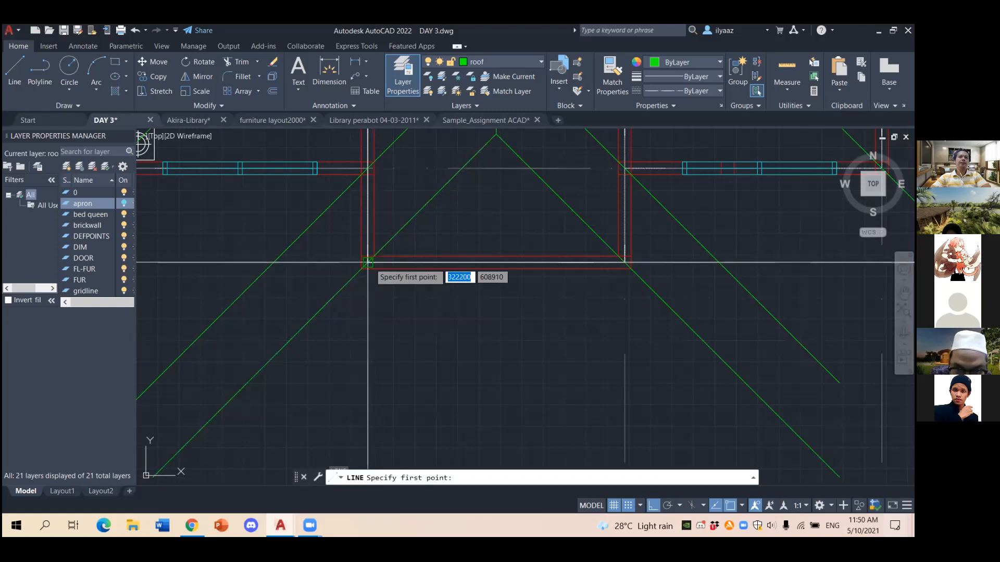
click(368, 263)
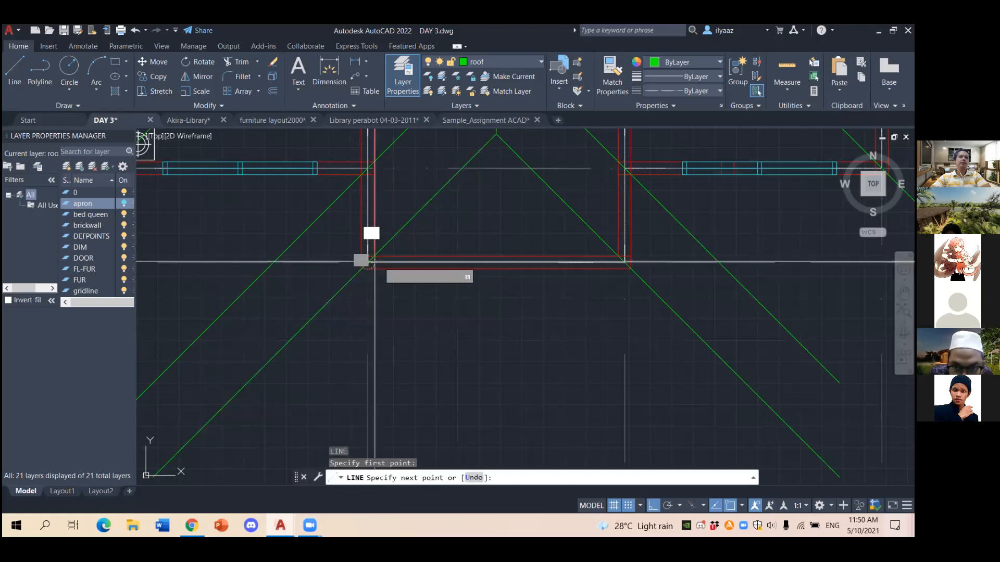
click(625, 262)
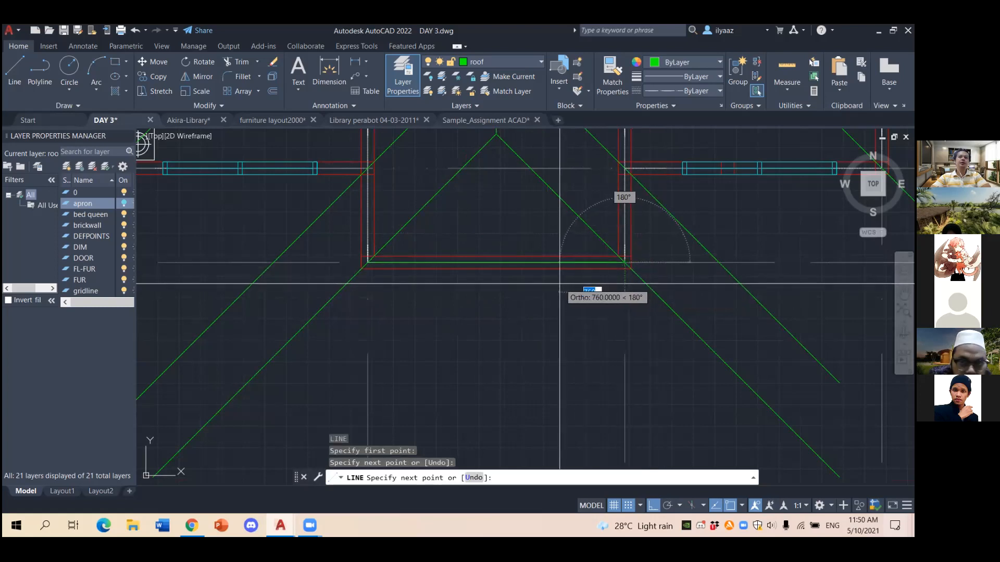
key(Escape)
text(o)
key(Return)
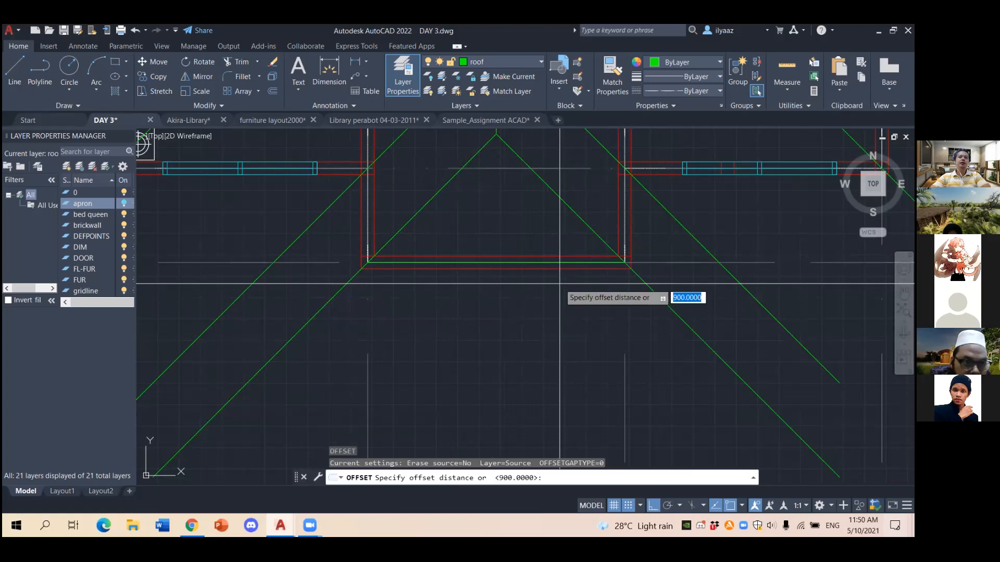
click(533, 263)
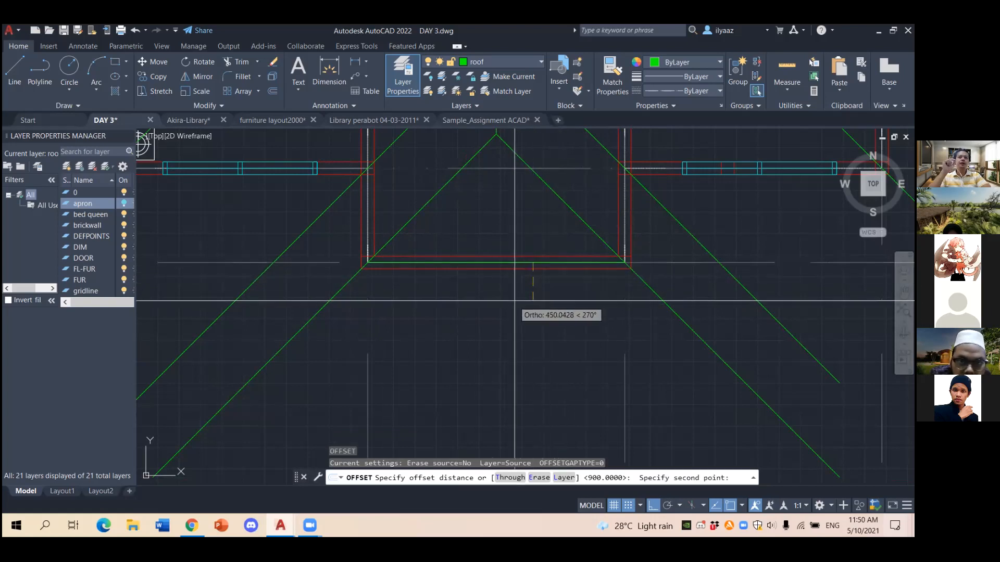
scroll(513, 301, up, 4)
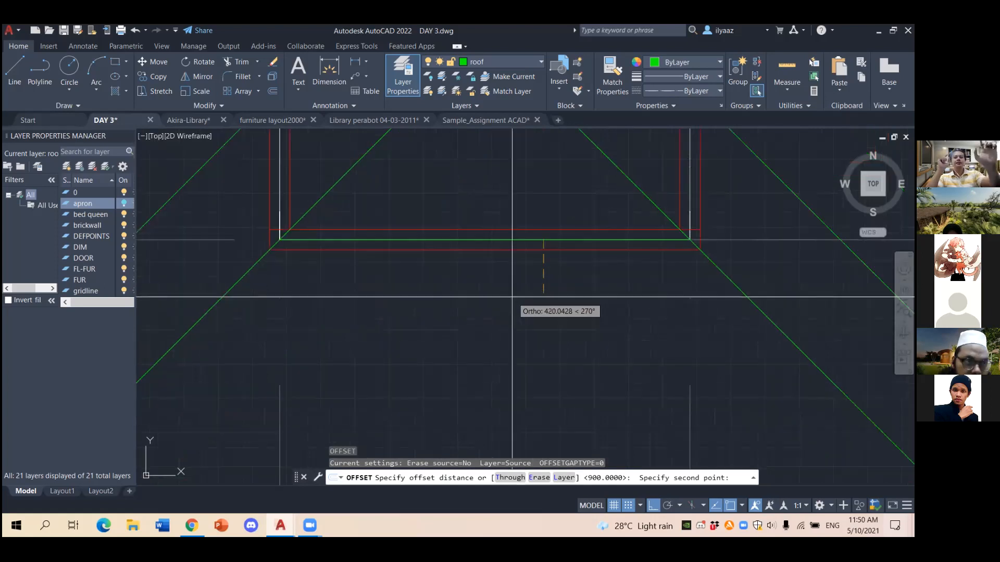
key(Escape)
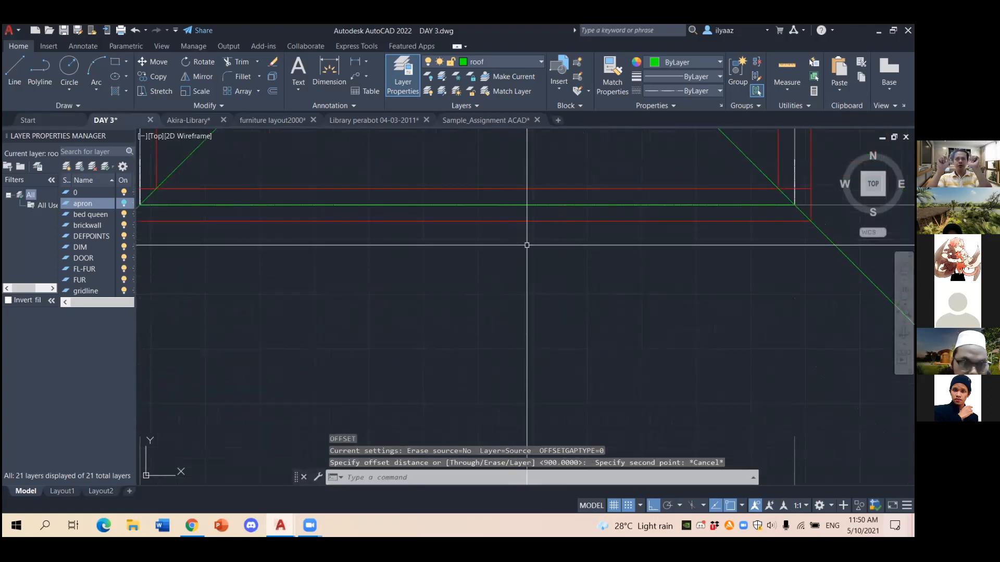
Offset the porch's front wall roof line 1000 outward to create the eave line.
text(o)
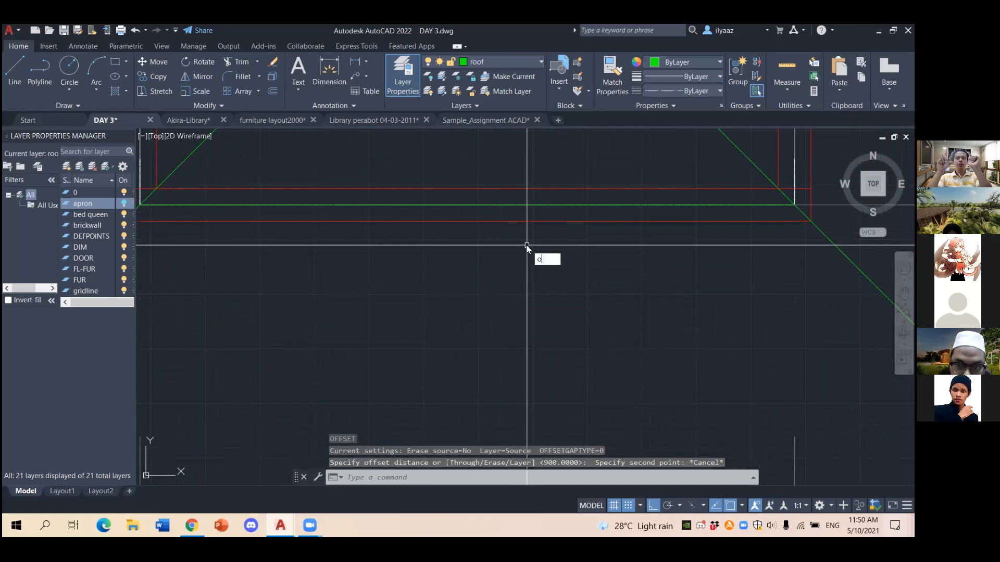
key(Return)
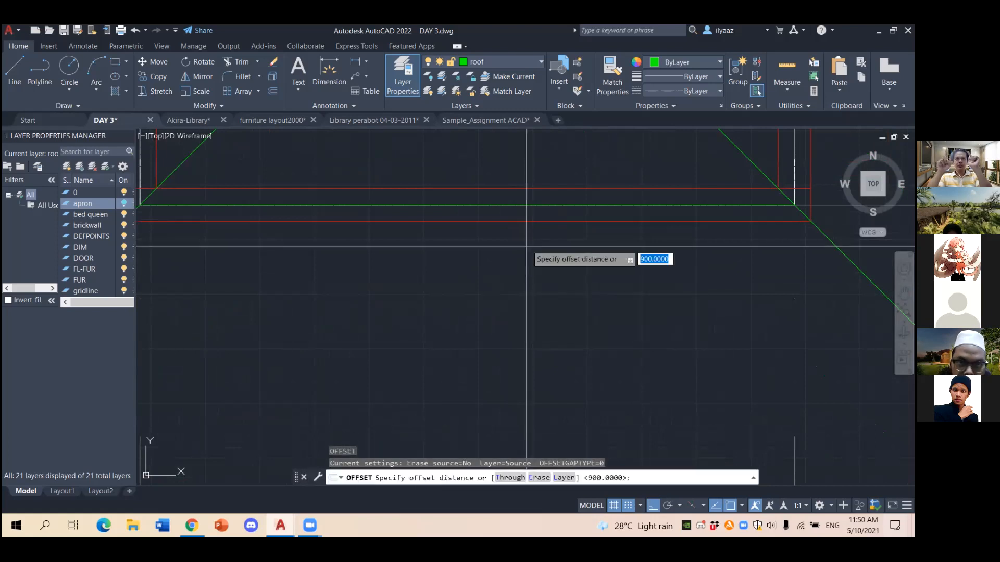
text(1000)
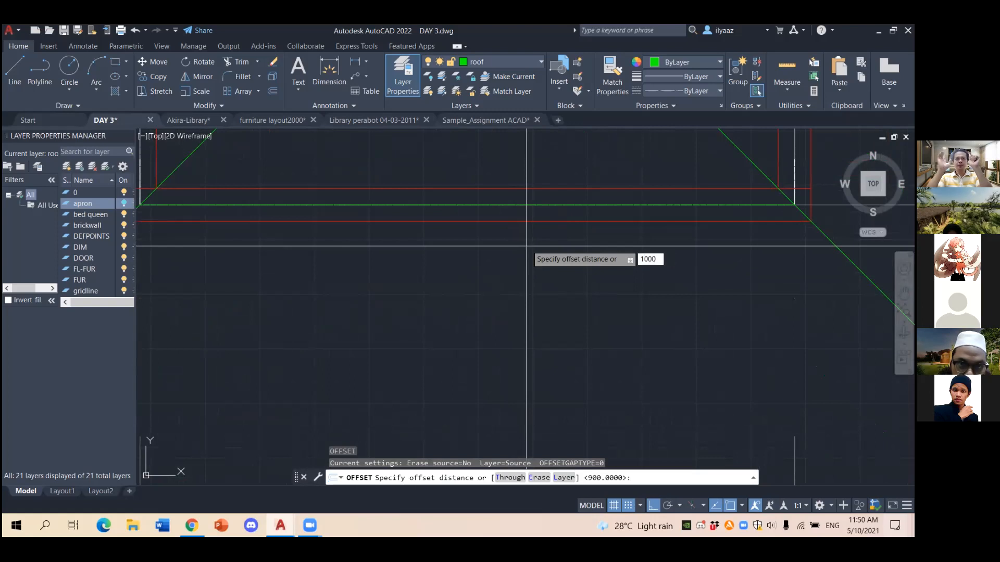
key(Return)
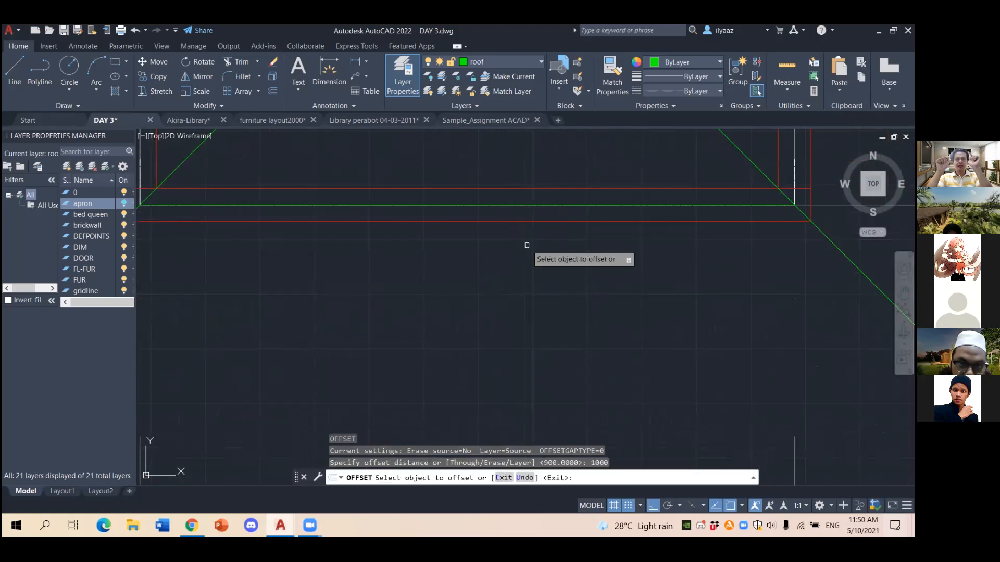
click(538, 204)
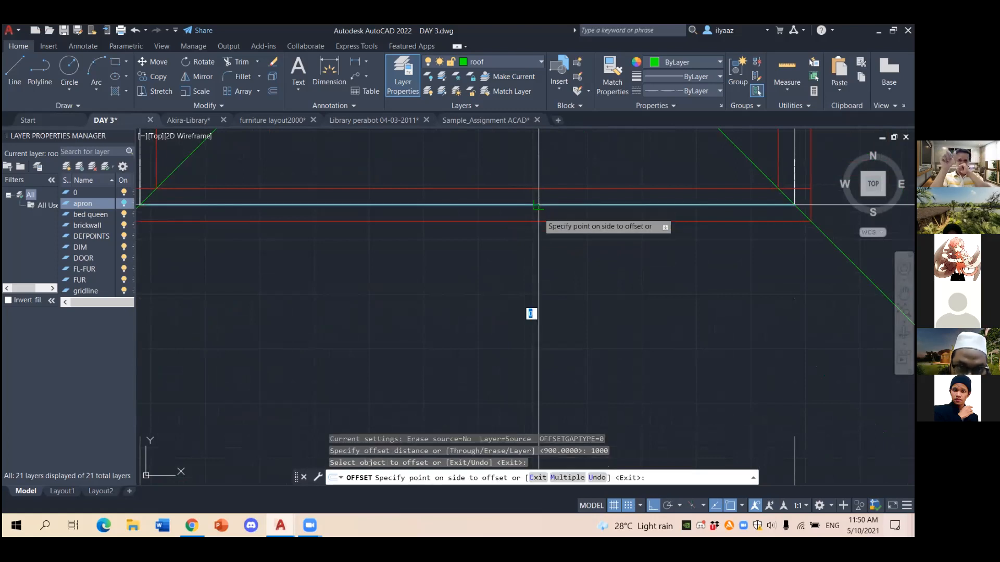
click(530, 317)
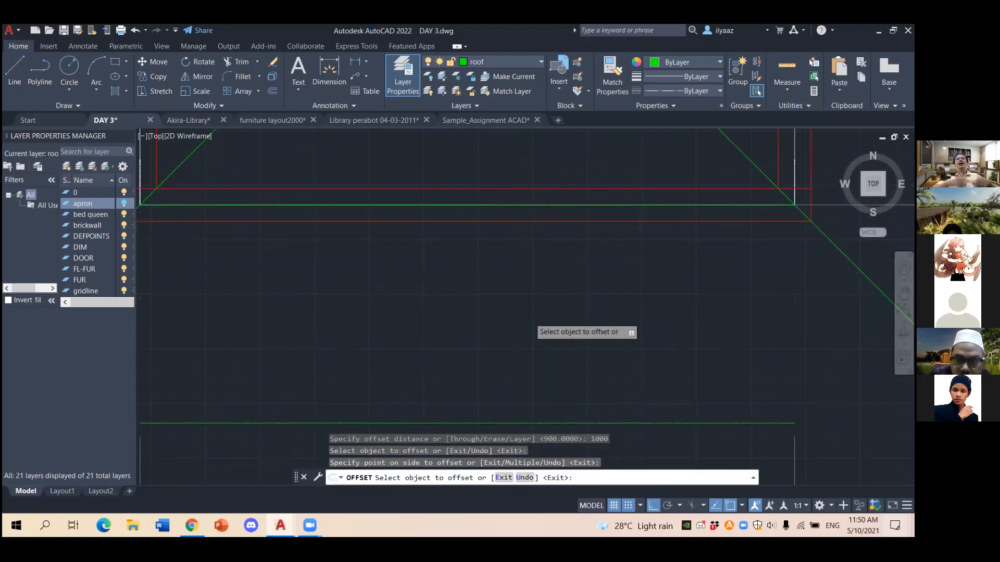
scroll(529, 317, down, 4)
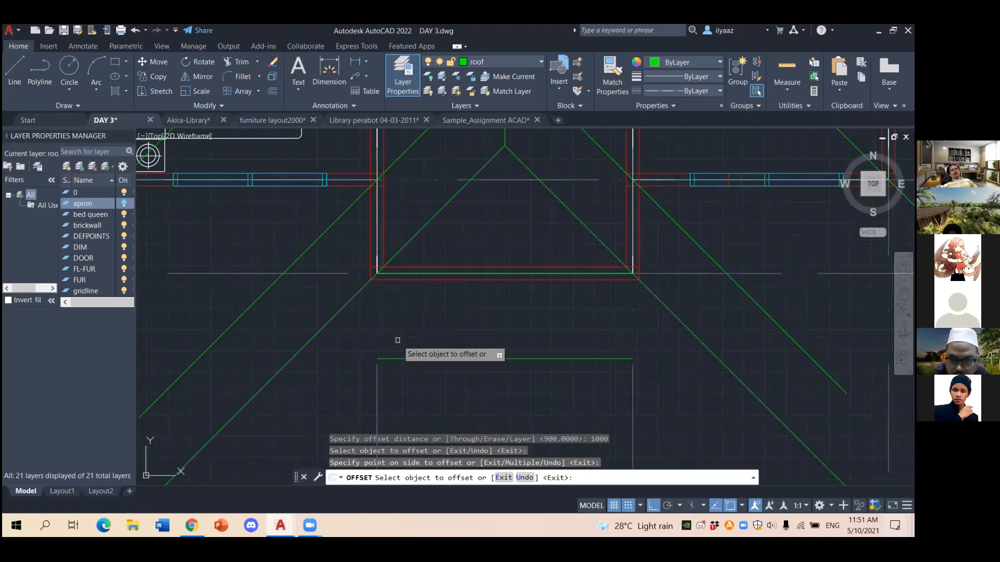
key(Escape)
Chamfer both ends of the porch's offset eave line with the adjoining hip diagonals into sharp corners.
text(cHA)
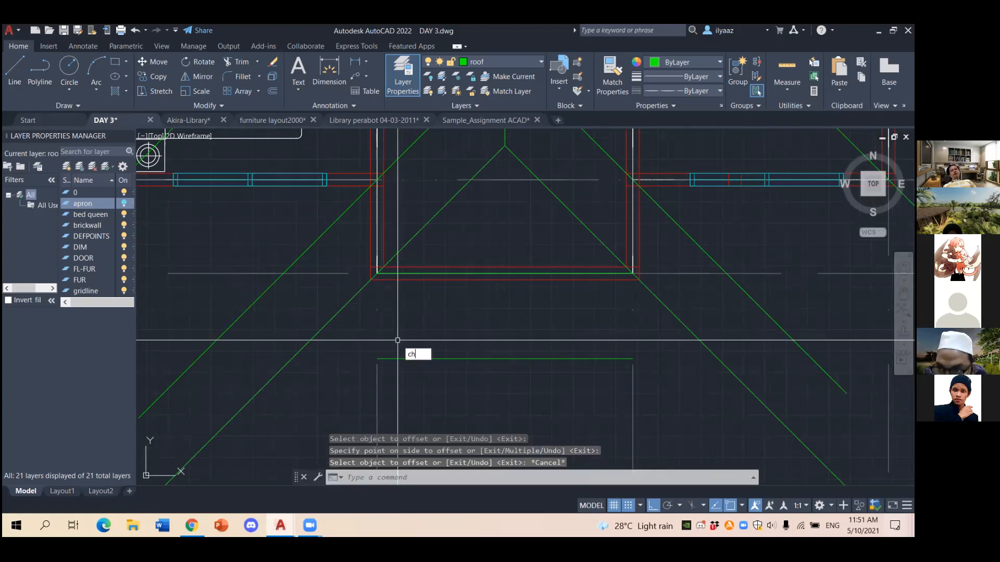
key(Return)
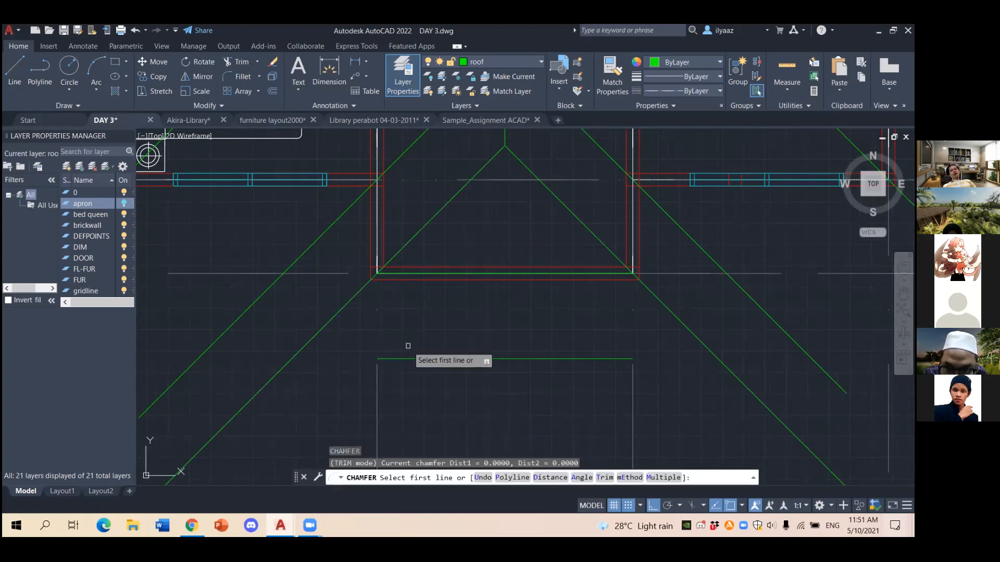
click(392, 359)
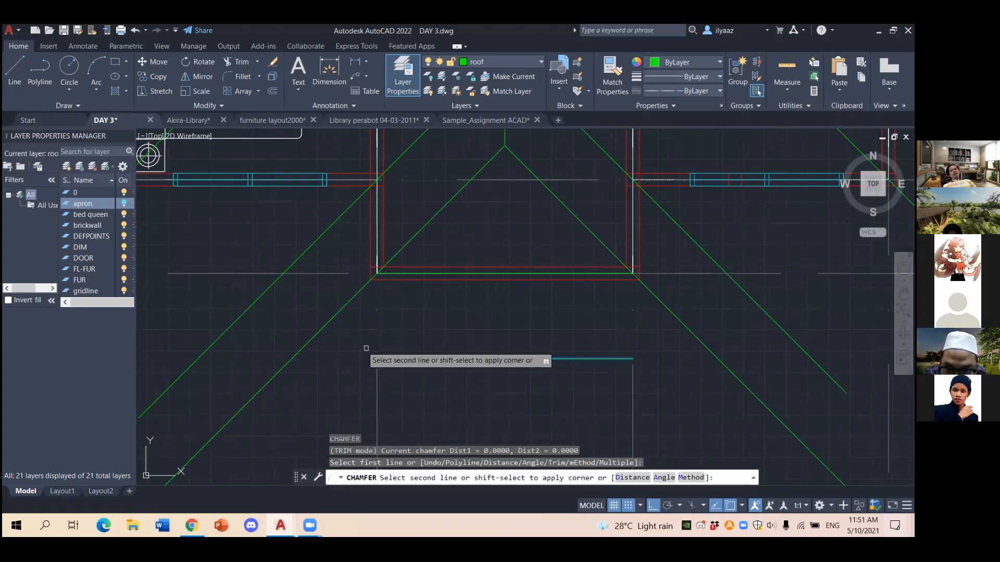
click(319, 329)
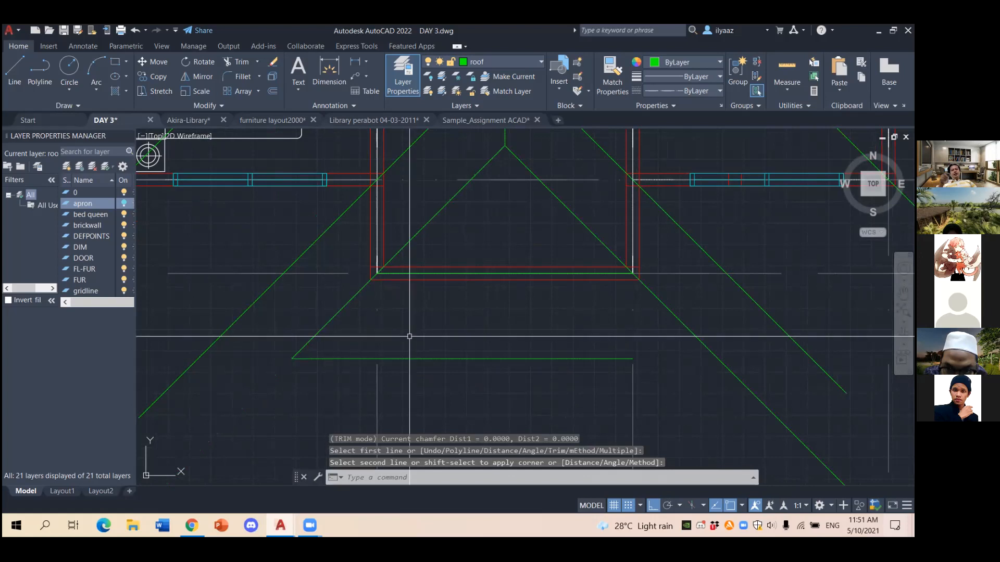
key(Return)
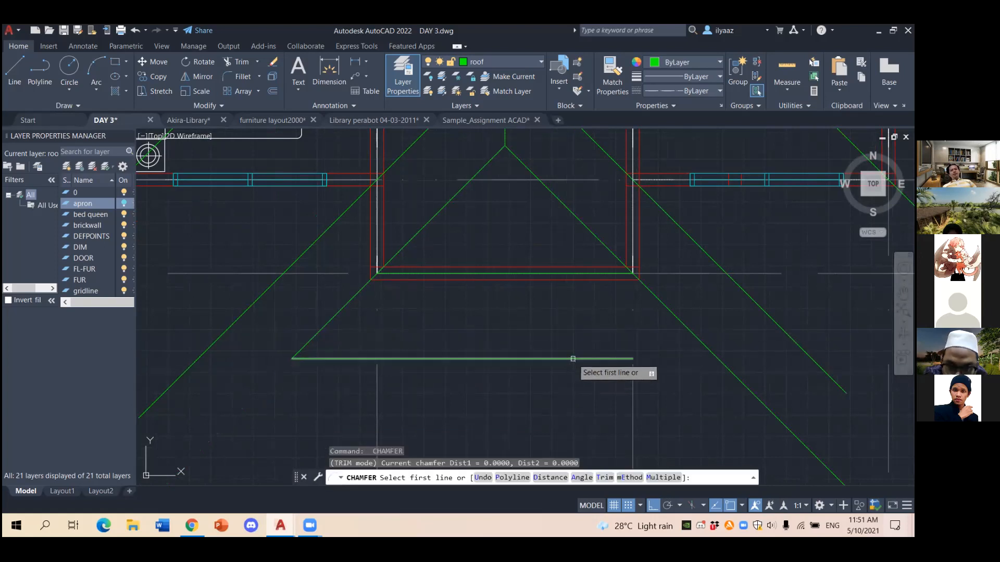
click(573, 358)
click(665, 312)
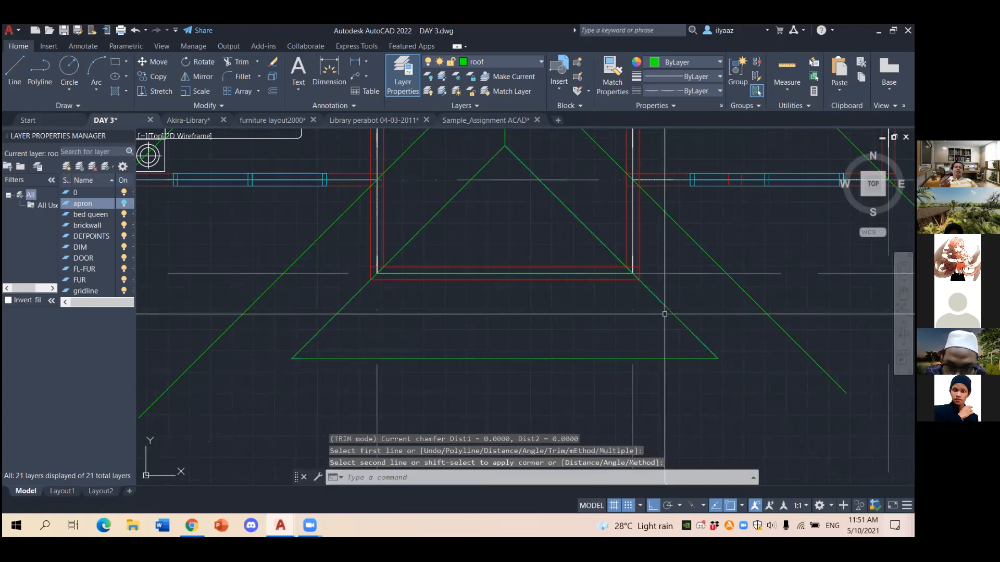
scroll(515, 331, down, 3)
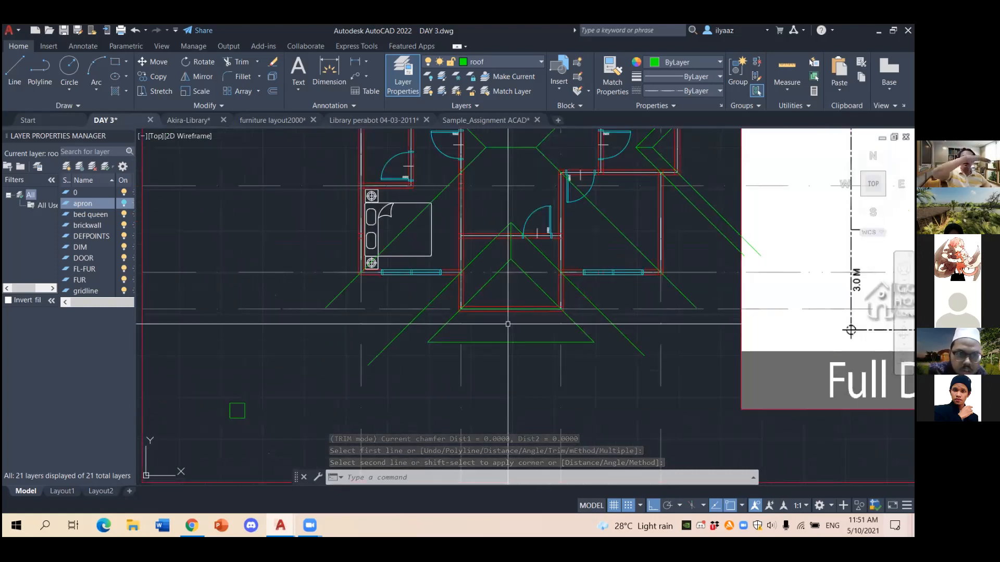
scroll(507, 324, down, 2)
middle_drag(508, 323, 478, 393)
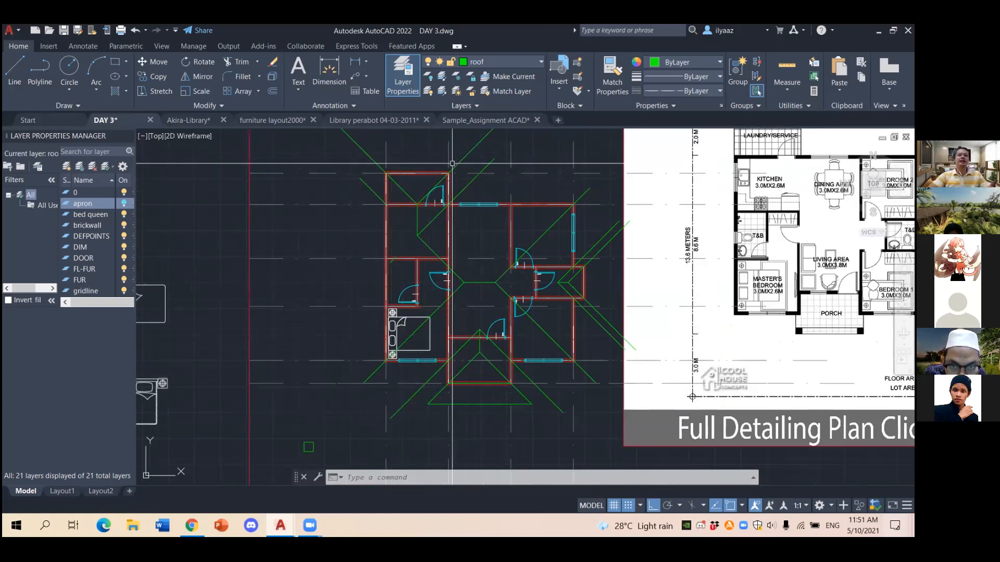
scroll(437, 167, up, 4)
middle_drag(389, 204, 398, 301)
scroll(398, 300, up, 2)
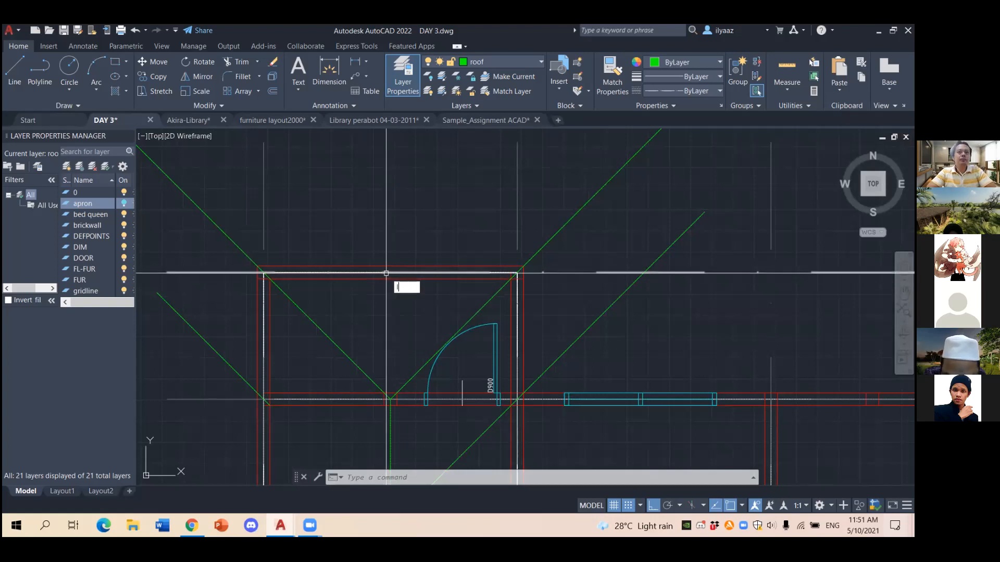
text(LI)
key(Return)
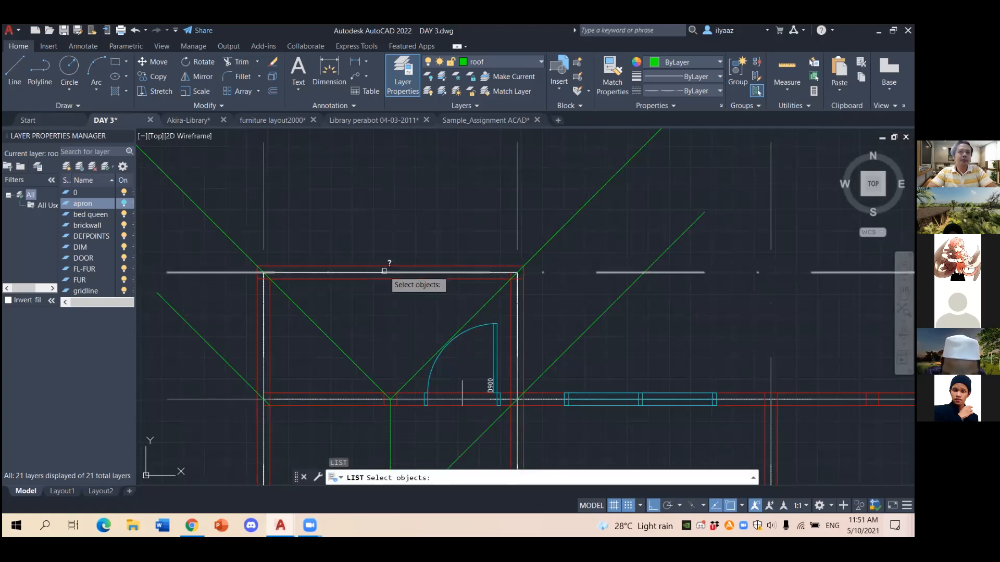
key(Escape)
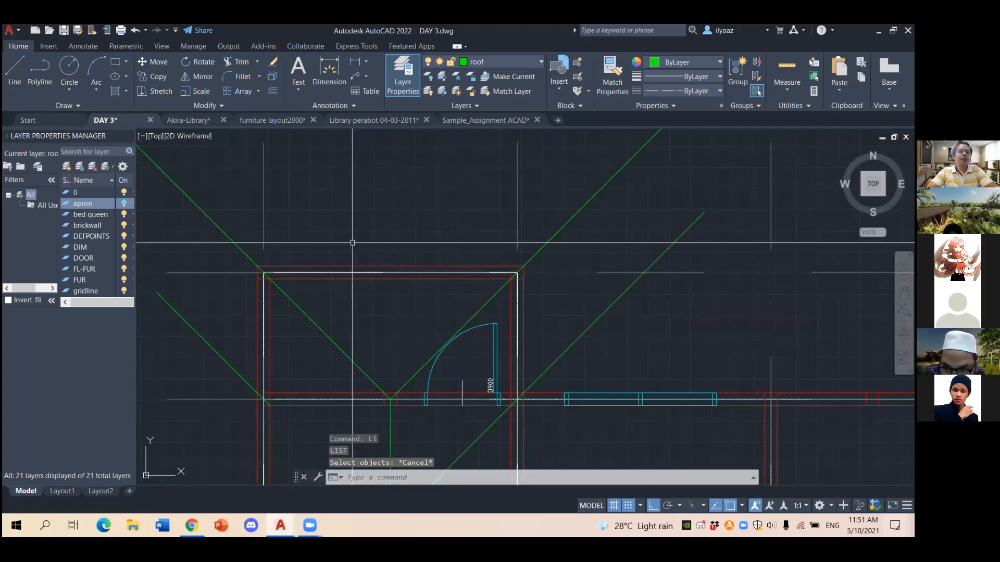
Draw a horizontal roof line along the laundry area's rear wall between its two outer corners.
text(l)
key(Return)
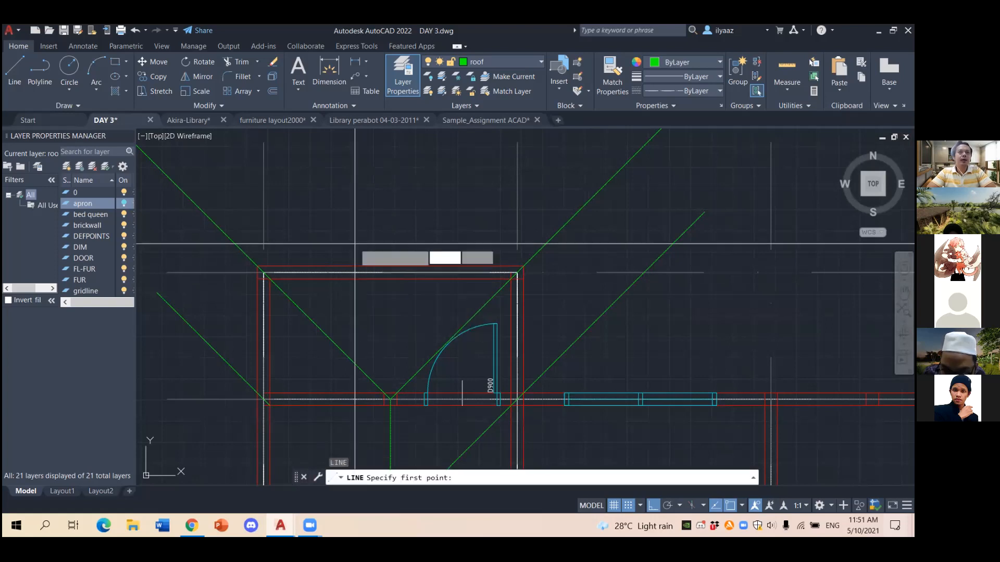
click(264, 272)
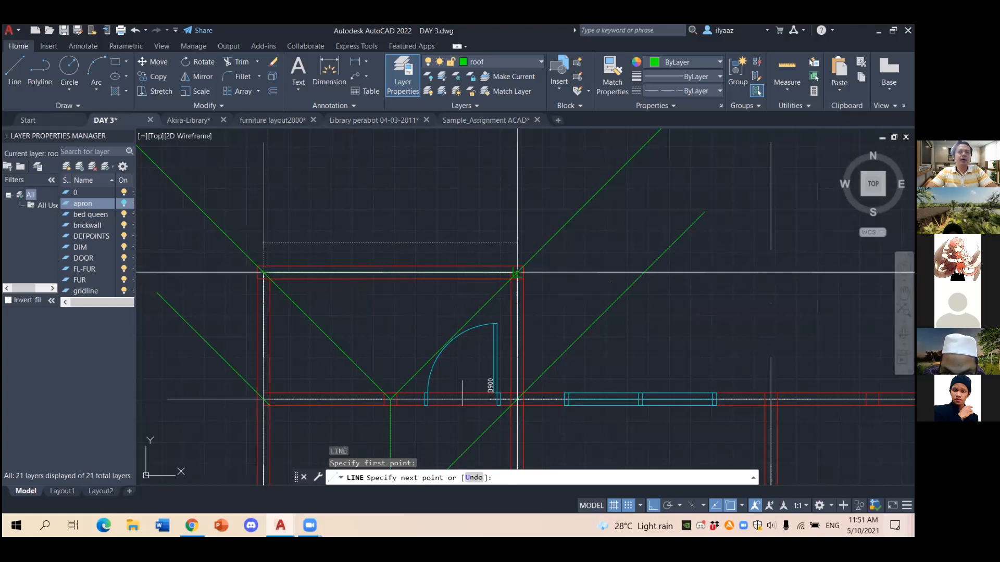
click(517, 272)
key(Escape)
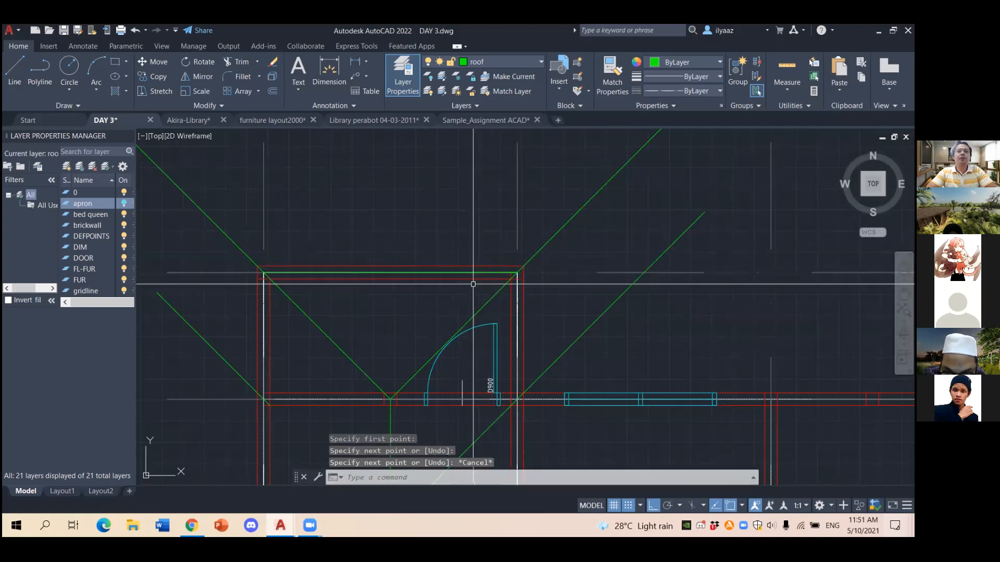
Offset the laundry area's rear wall roof line 1000 outward to create the eave line.
text(O)
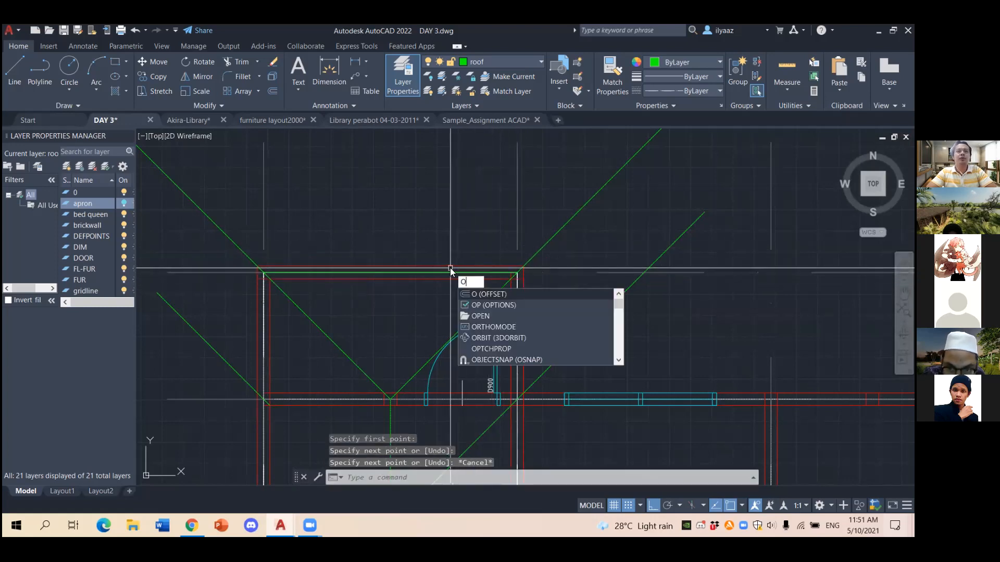
key(Return)
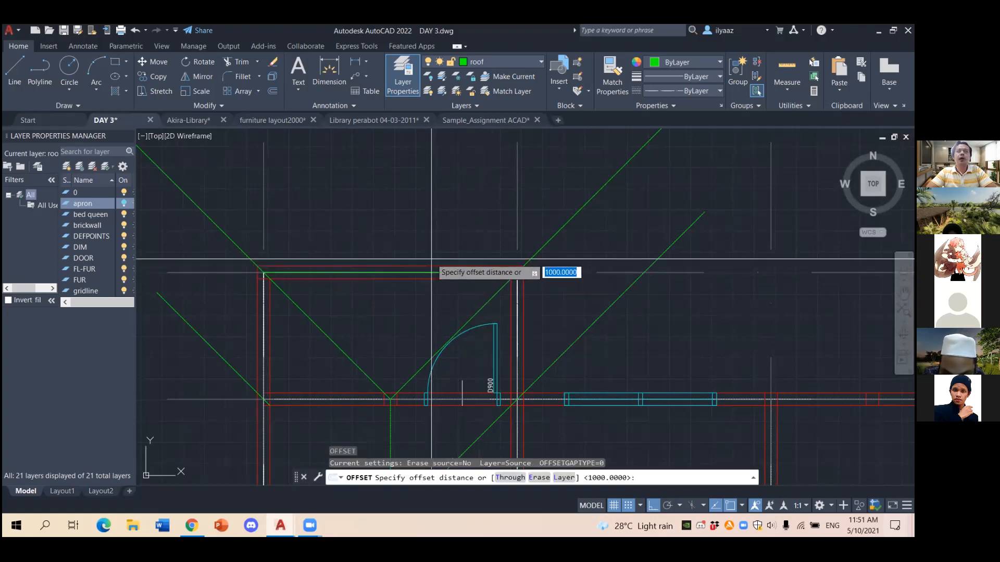
key(Return)
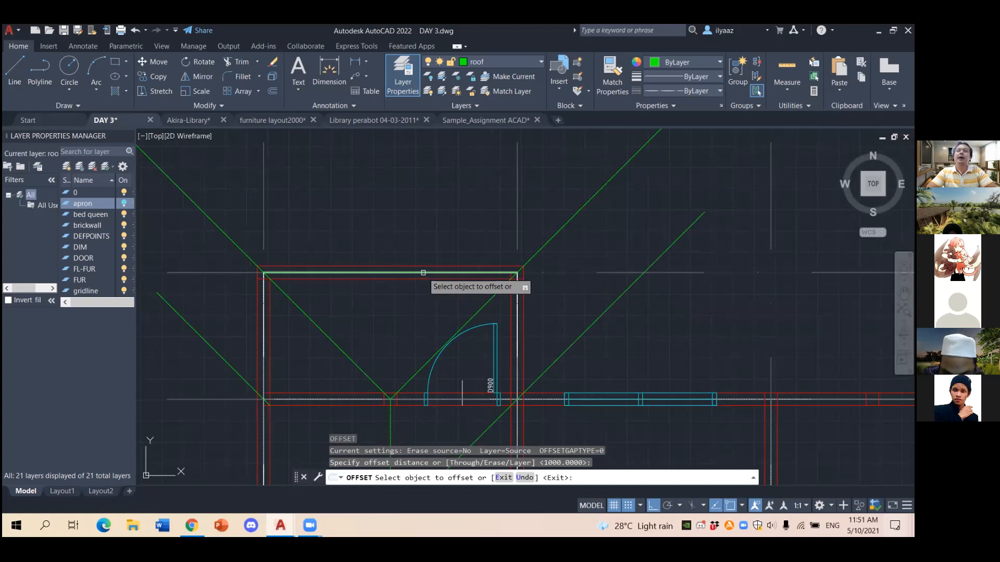
click(423, 272)
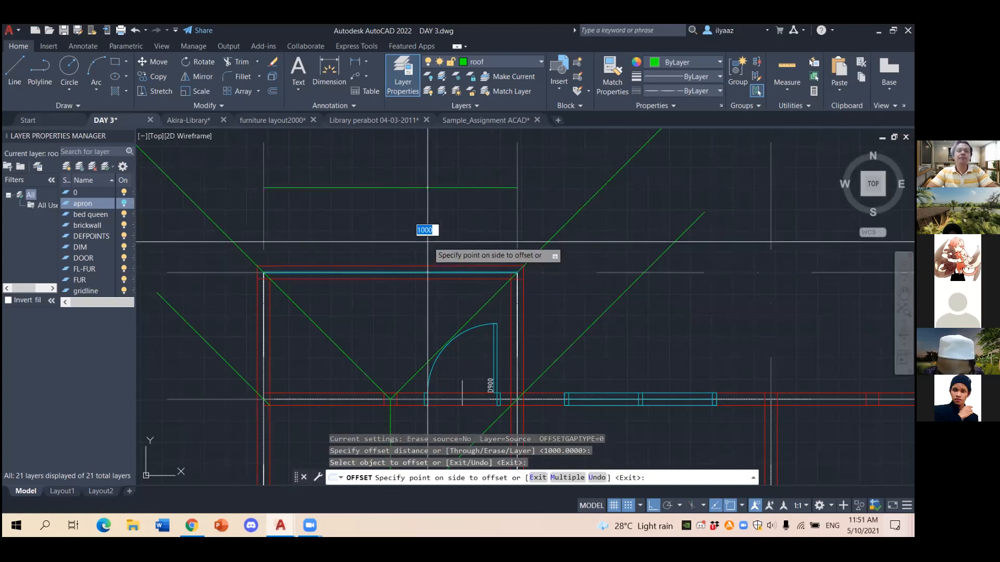
click(428, 242)
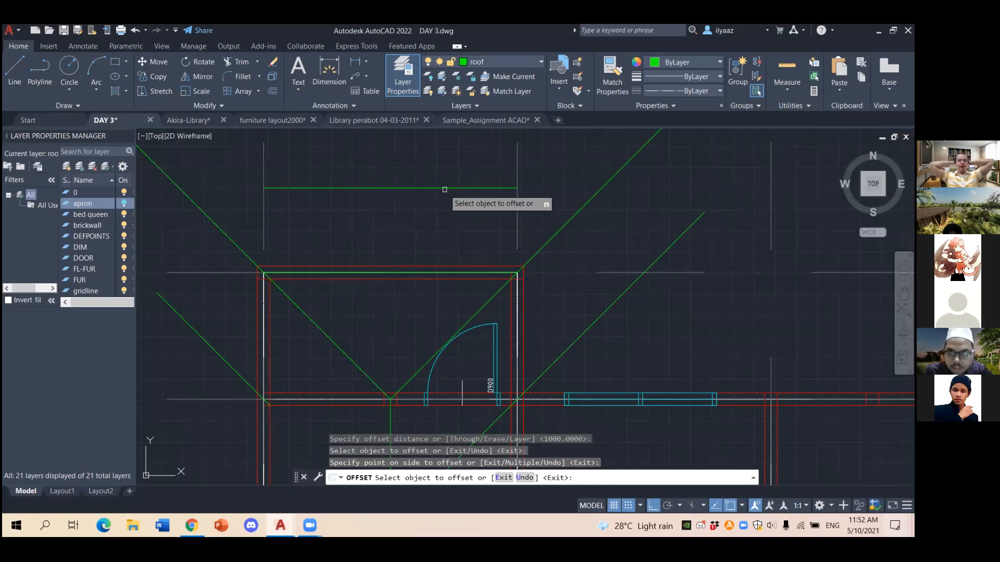
key(Escape)
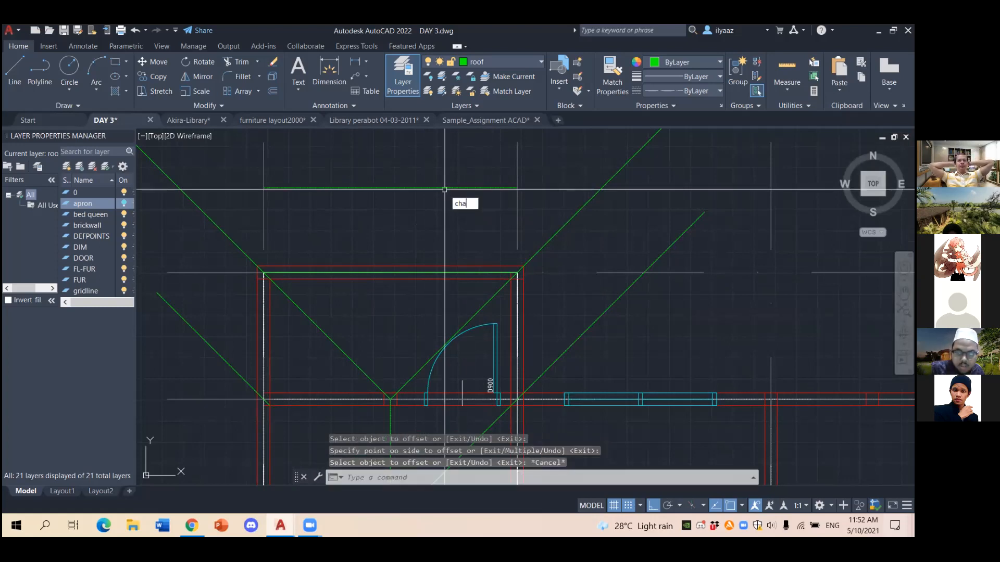
Chamfer both ends of the laundry area's offset eave line with the adjoining hip diagonals into sharp corners.
key(Return)
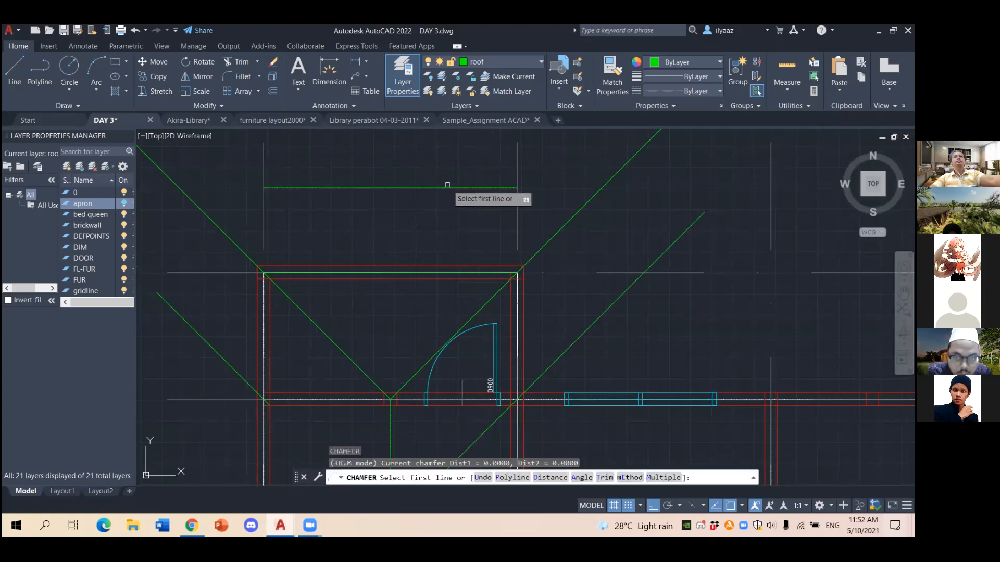
click(447, 187)
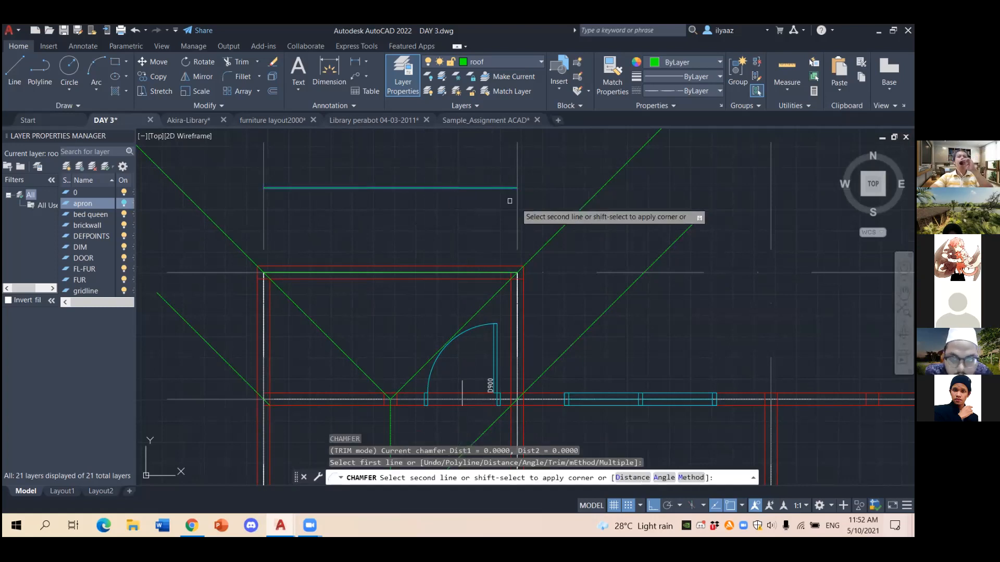
click(572, 224)
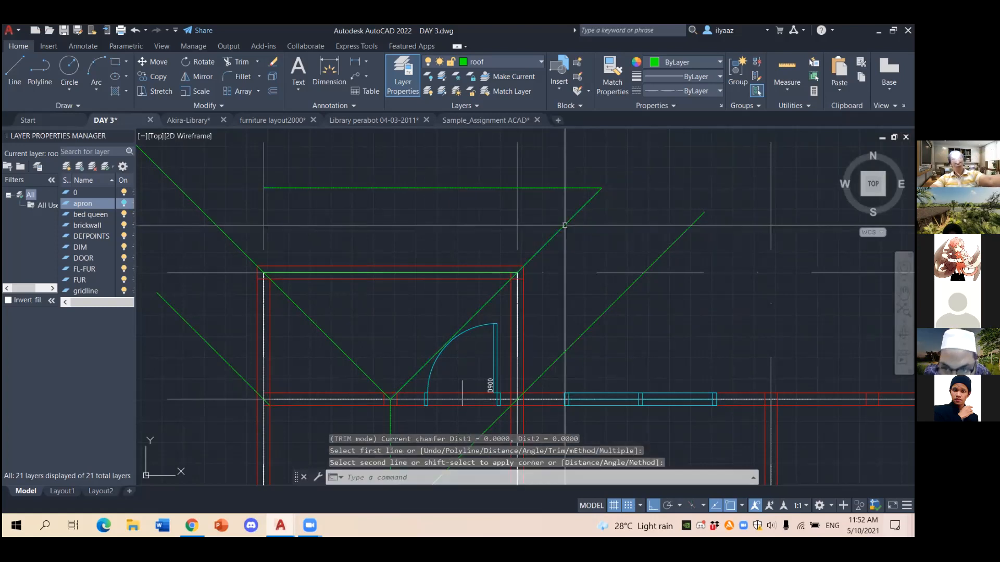
key(Return)
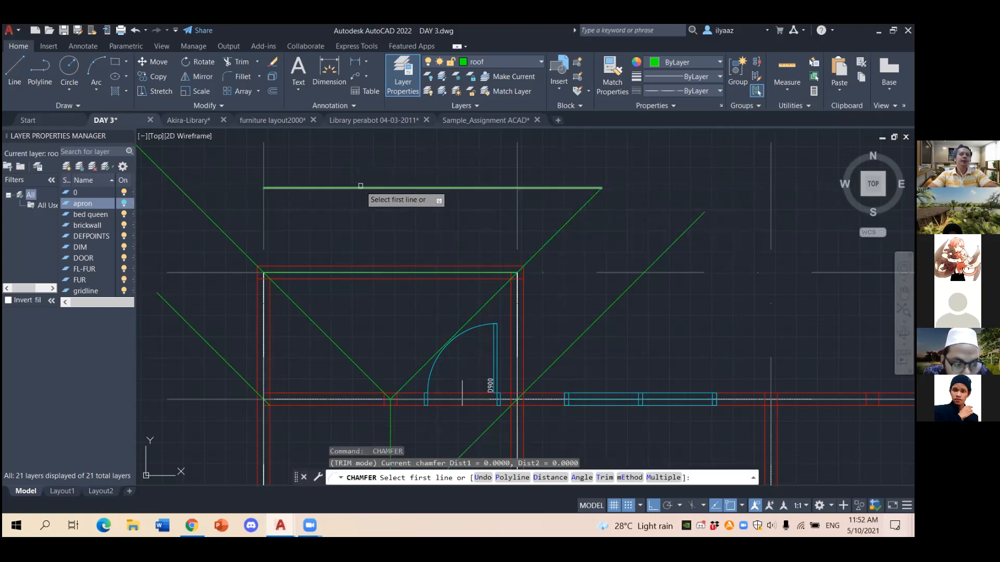
click(368, 187)
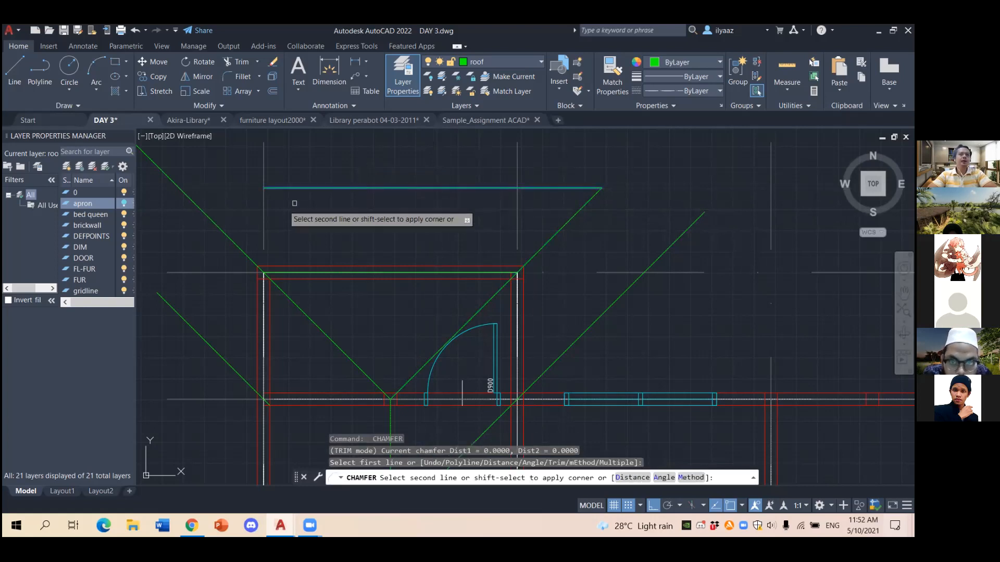
click(227, 236)
Draw a vertical roof line along the house's west wall from the laundry's rear corner to the master bedroom's front corner.
scroll(330, 228, down, 6)
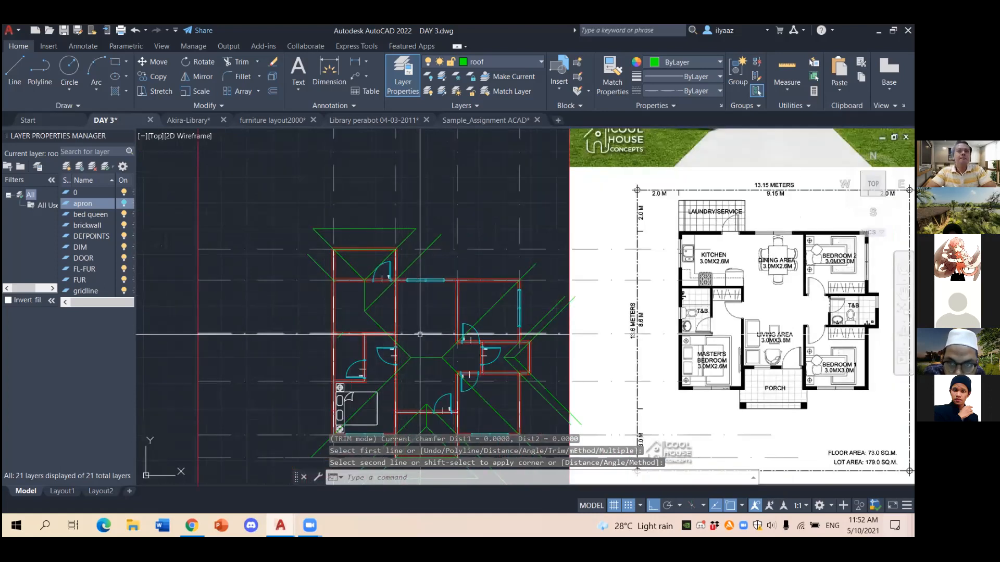
mouse_move(421, 320)
middle_down()
mouse_move(383, 276)
mouse_move(319, 272)
middle_up()
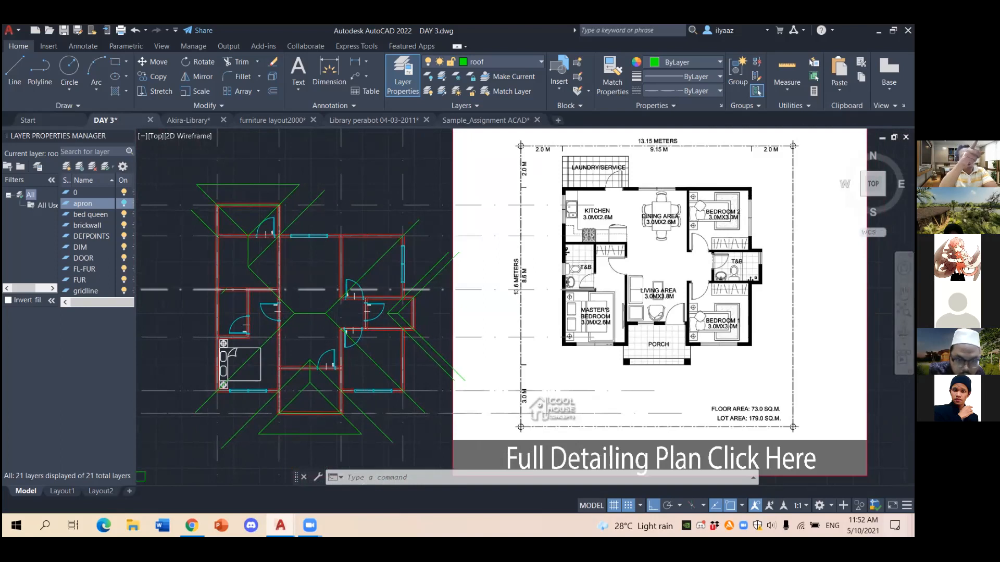
scroll(397, 287, up, 2)
middle_drag(290, 252, 647, 264)
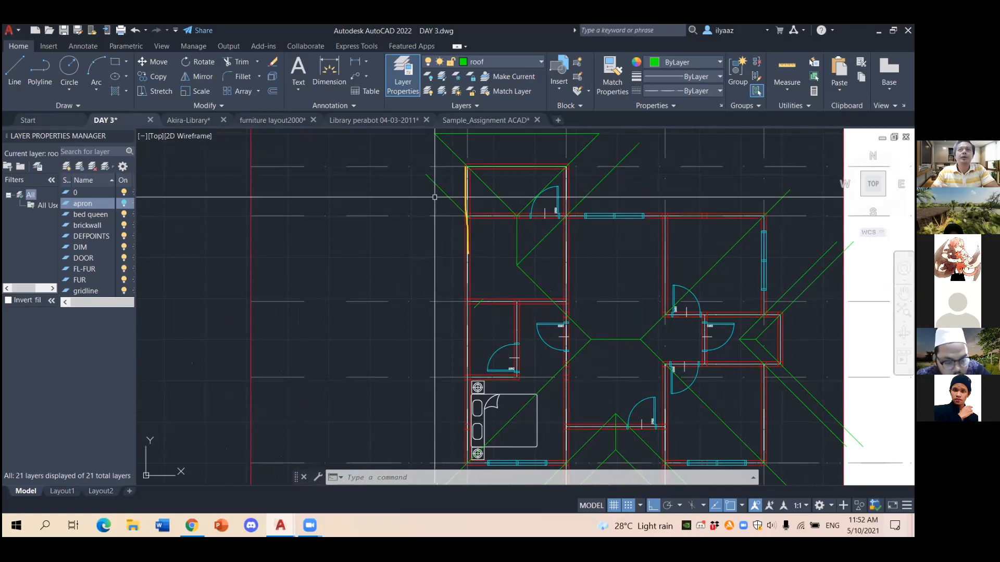
scroll(475, 255, up, 2)
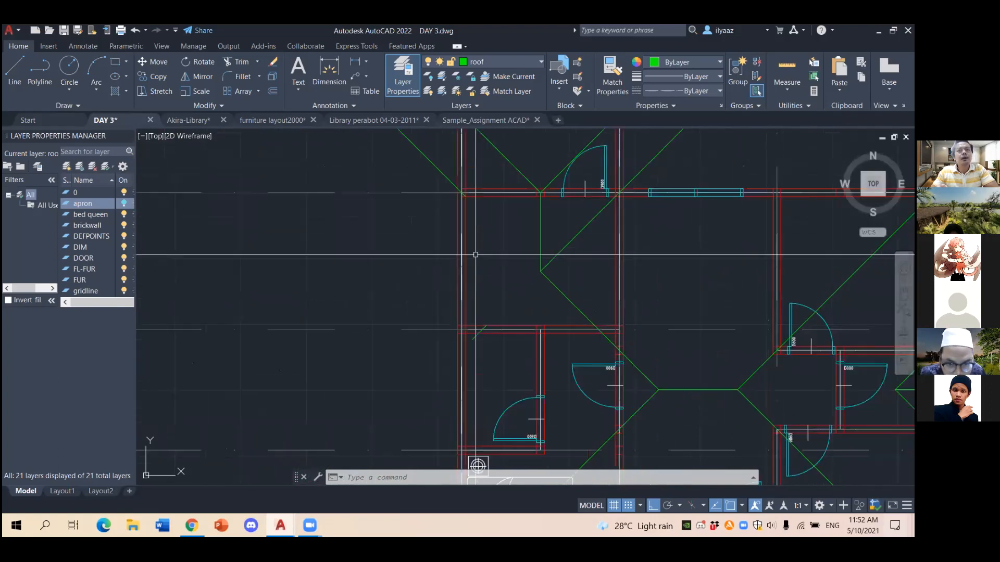
scroll(458, 270, down, 2)
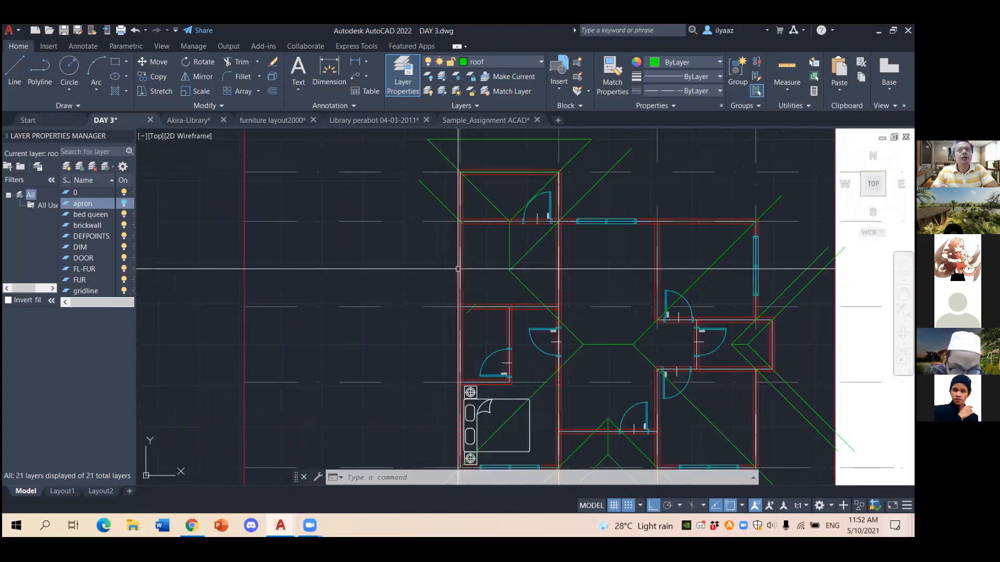
key(Return)
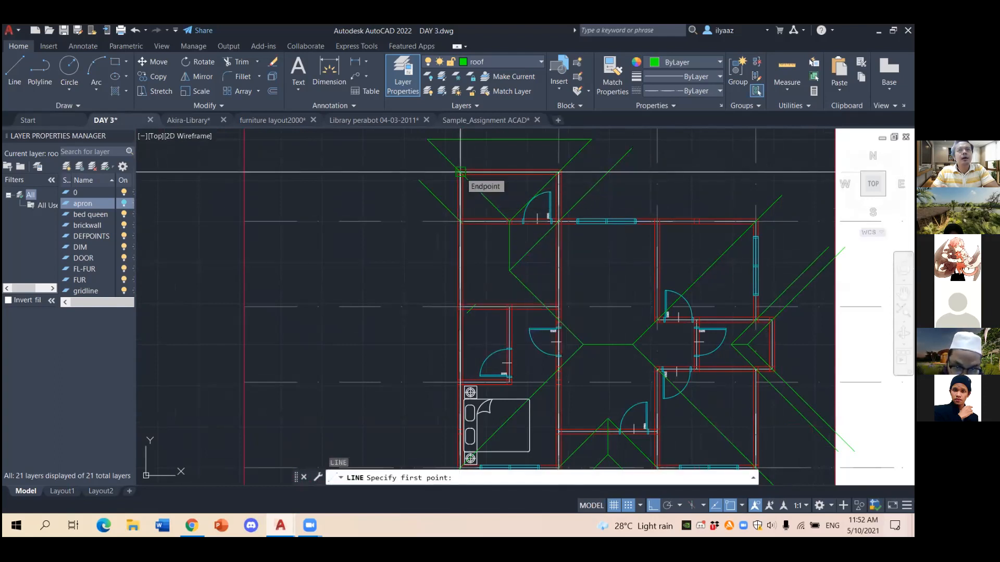
scroll(460, 171, up, 4)
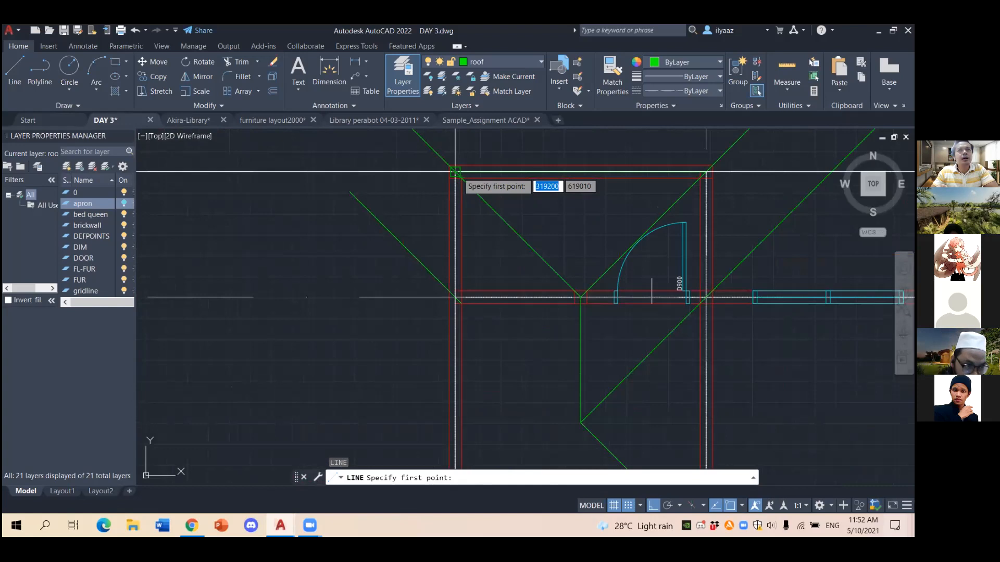
click(455, 171)
scroll(452, 297, down, 3)
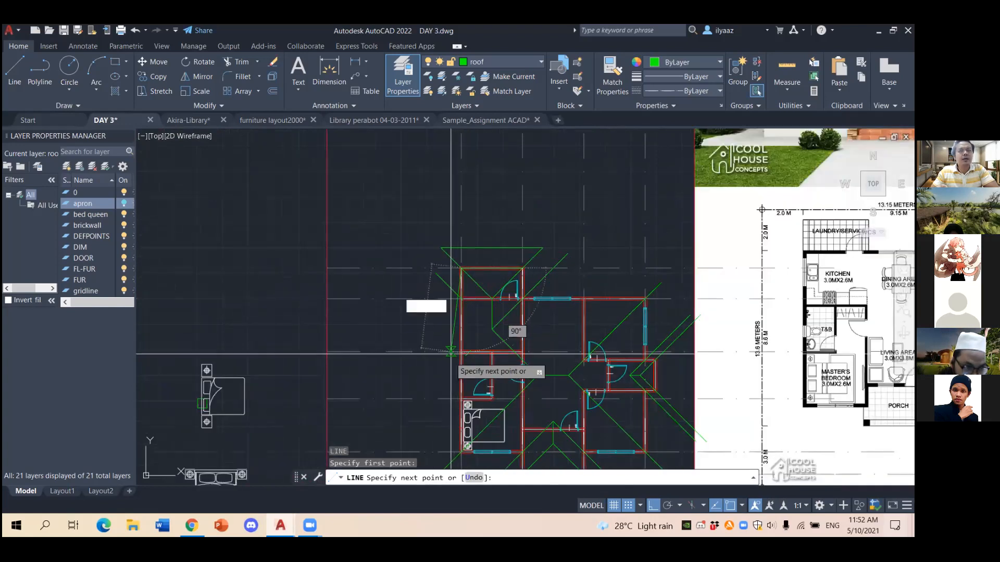
middle_drag(448, 437, 471, 349)
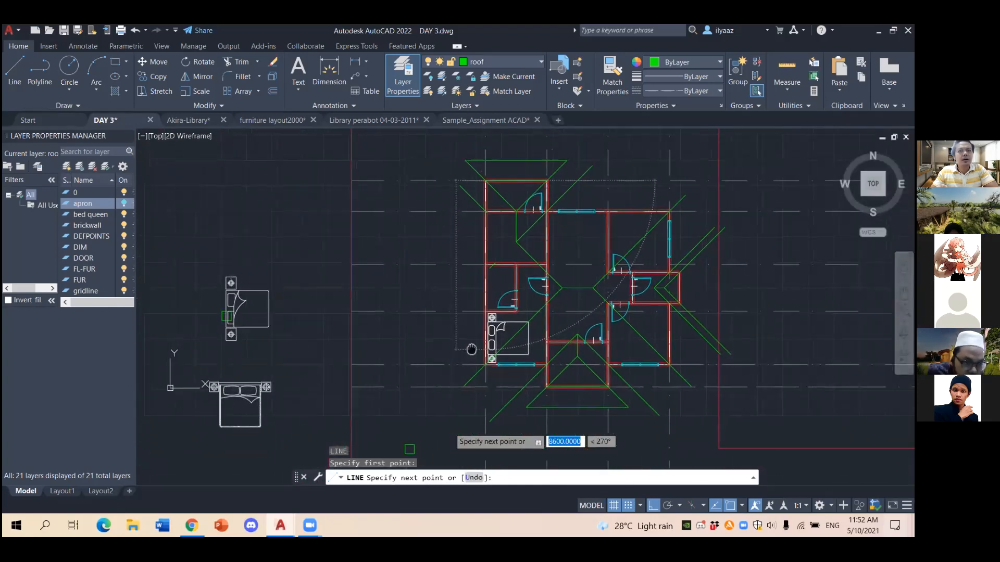
scroll(474, 351, up, 6)
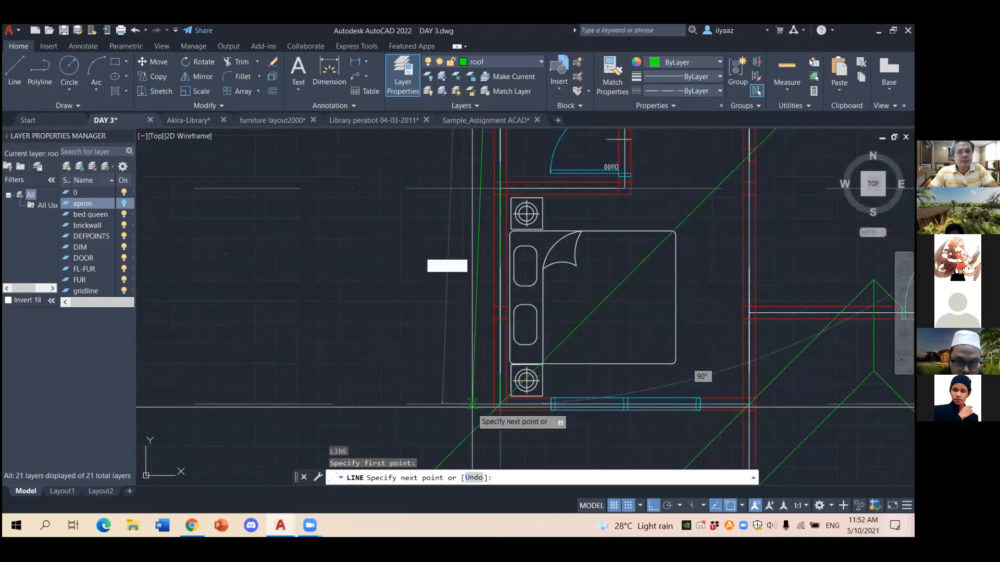
scroll(472, 403, up, 2)
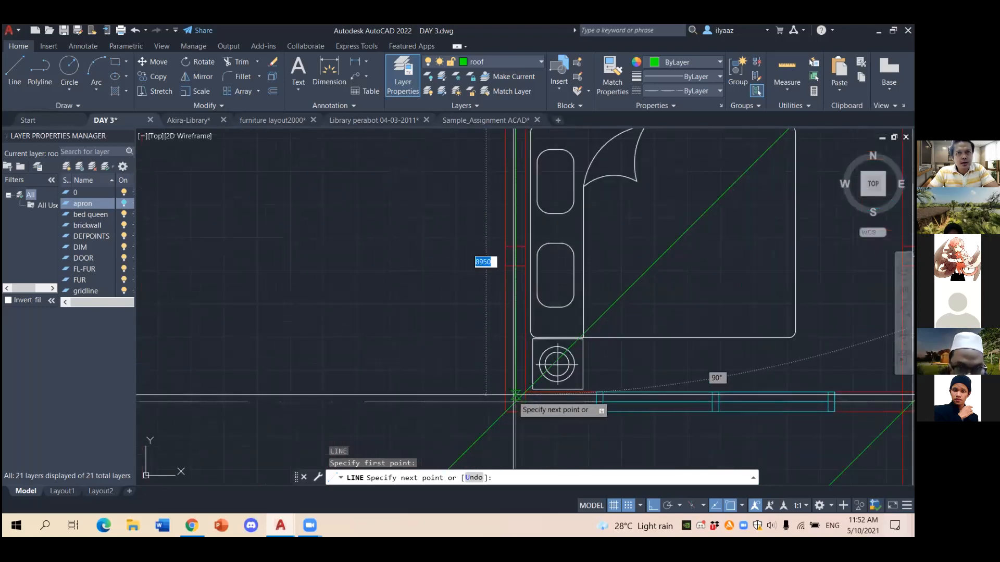
click(516, 401)
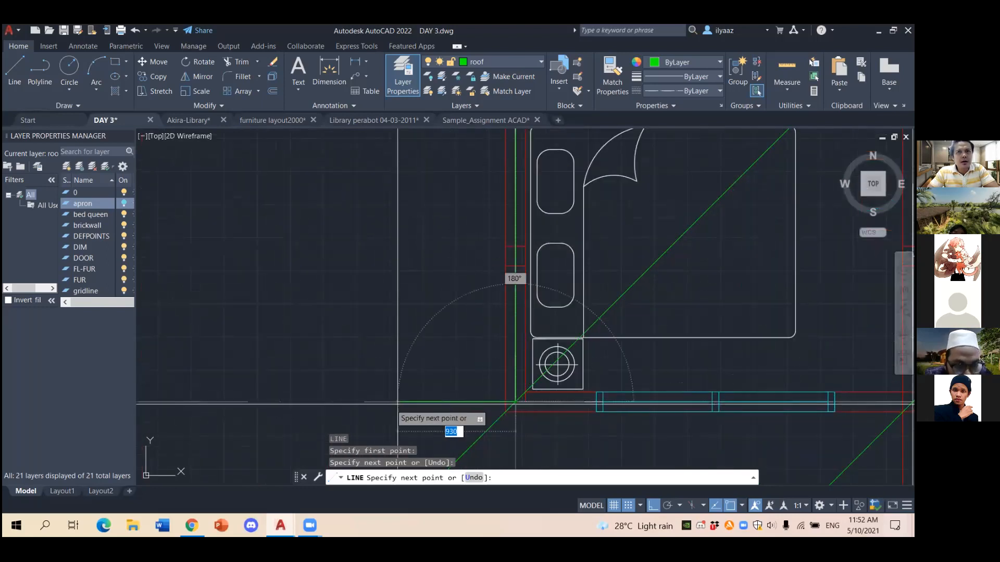
key(Escape)
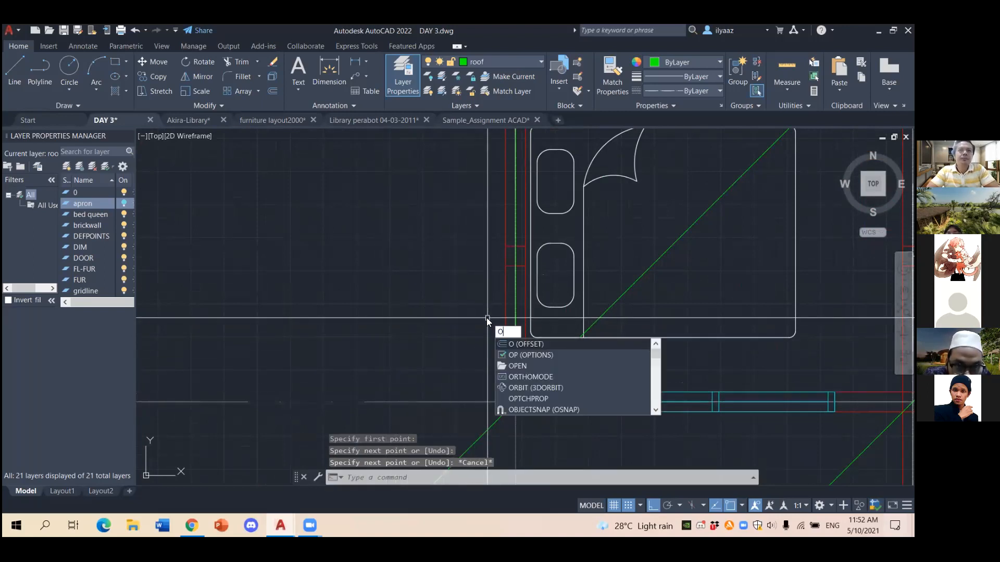
Offset the west wall's vertical roof line 1000 outward to create the eave line.
key(Return)
key(Return)
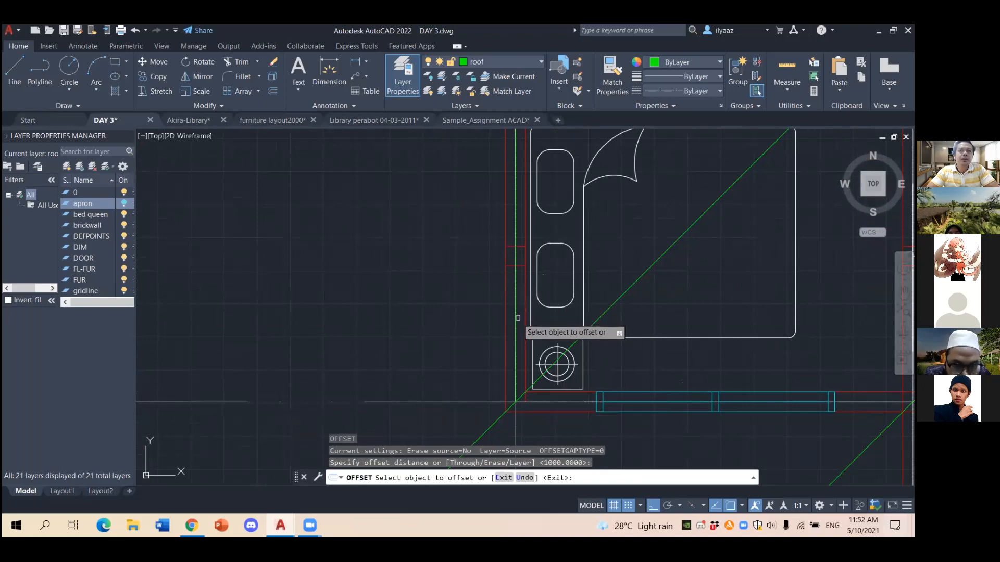
click(515, 318)
click(465, 325)
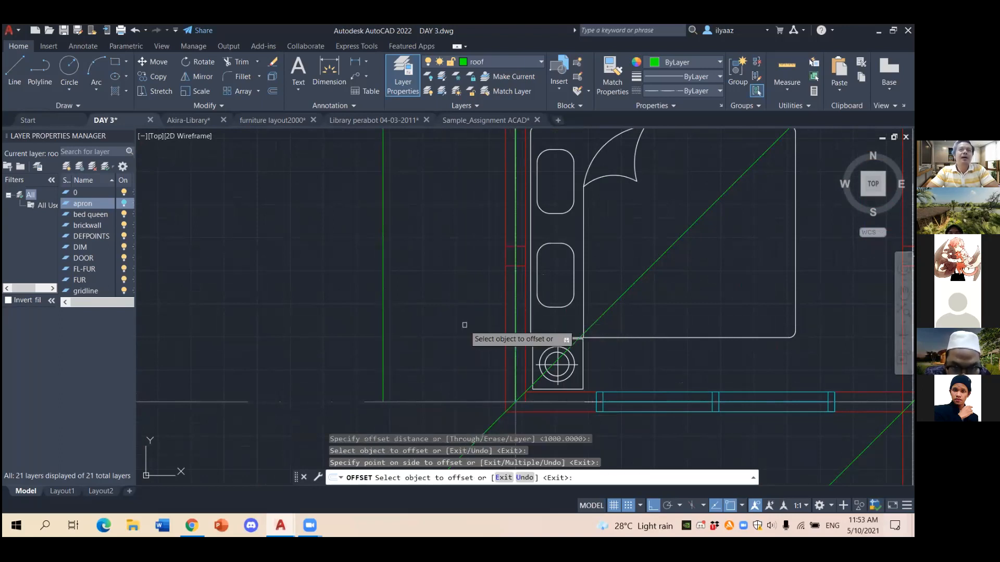
scroll(431, 327, down, 5)
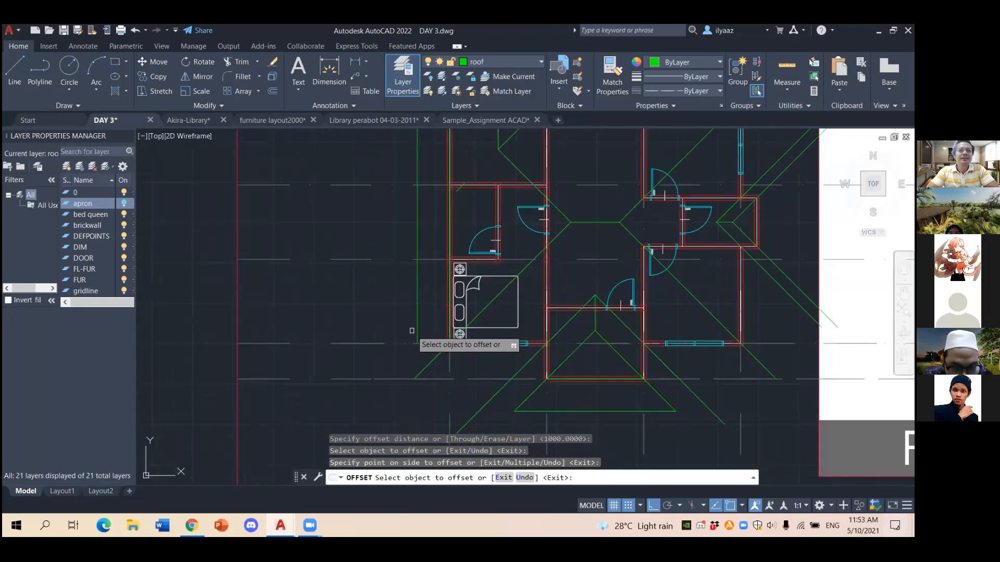
Chamfer the front end of the west eave line with the master bedroom corner's hip diagonal into a sharp corner.
key(Escape)
text(cha)
key(Return)
click(417, 333)
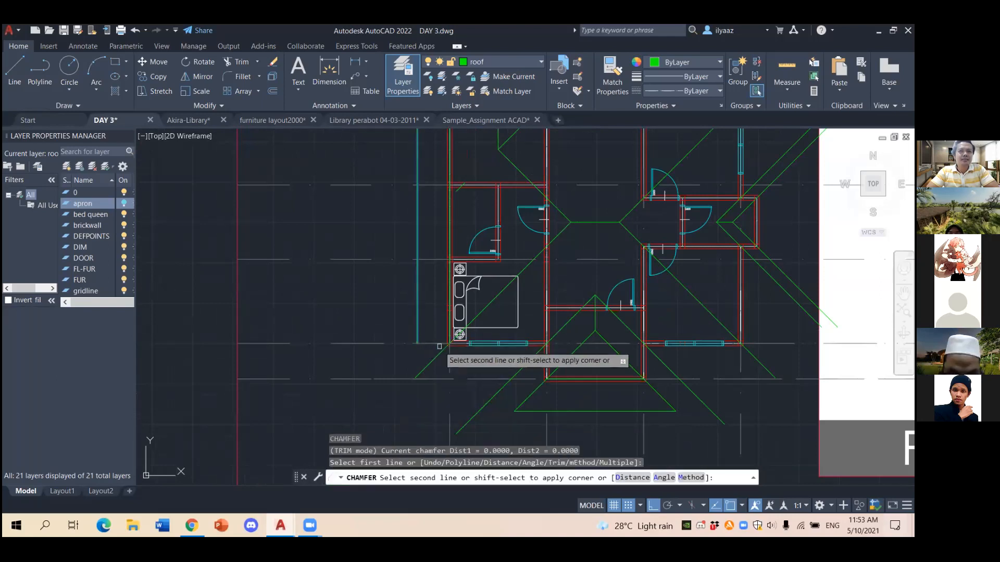
click(441, 354)
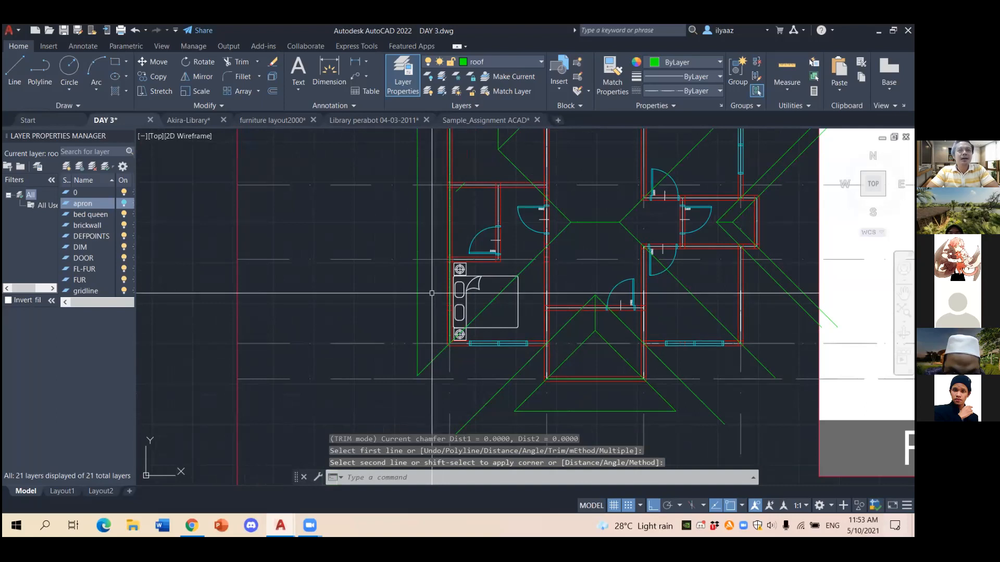
Chamfer the rear end of the west eave line with the laundry area's rear-west hip diagonal into a sharp corner.
middle_drag(430, 295, 416, 369)
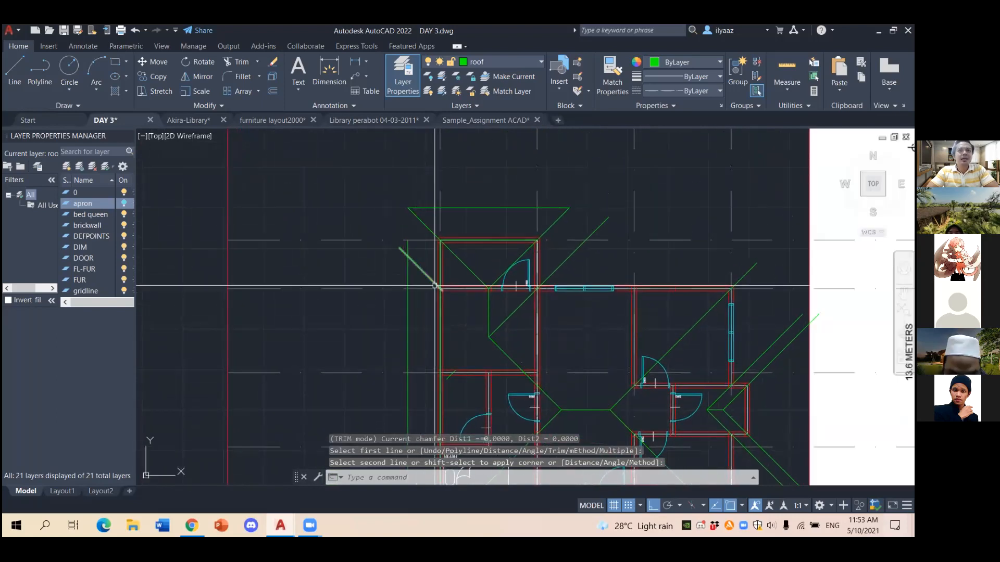
middle_drag(412, 311, 420, 364)
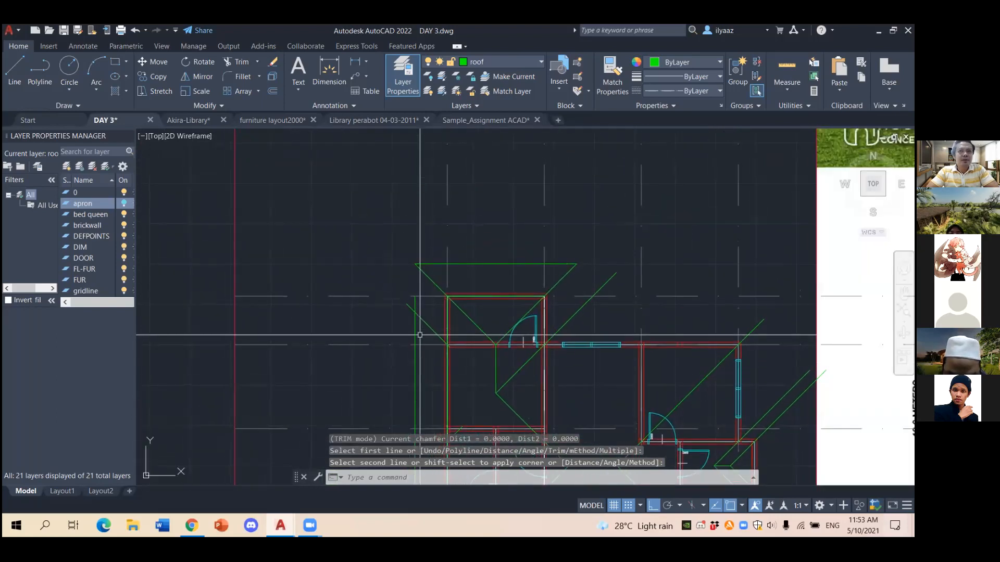
scroll(417, 312, up, 2)
key(Return)
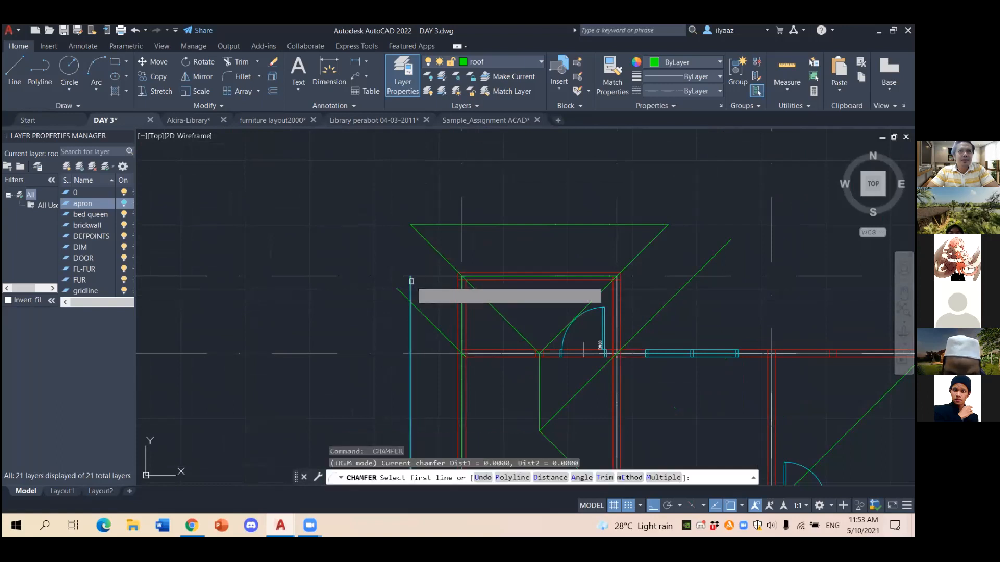
click(412, 281)
click(430, 249)
Erase the stray diagonal roof line crossing the west eave at the corner between the laundry area and kitchen.
scroll(433, 260, down, 5)
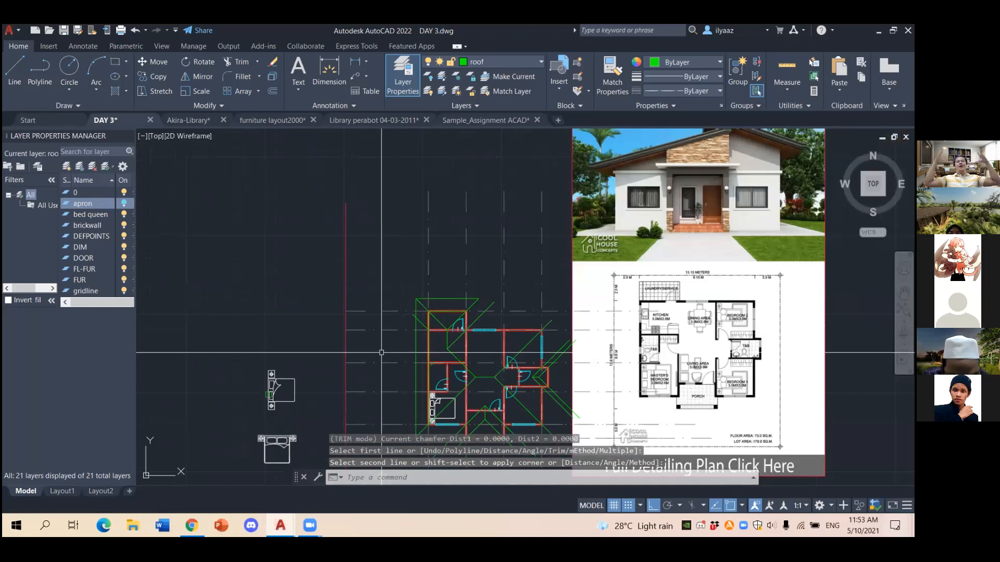
mouse_move(390, 345)
middle_down()
mouse_move(391, 312)
mouse_move(350, 248)
middle_up()
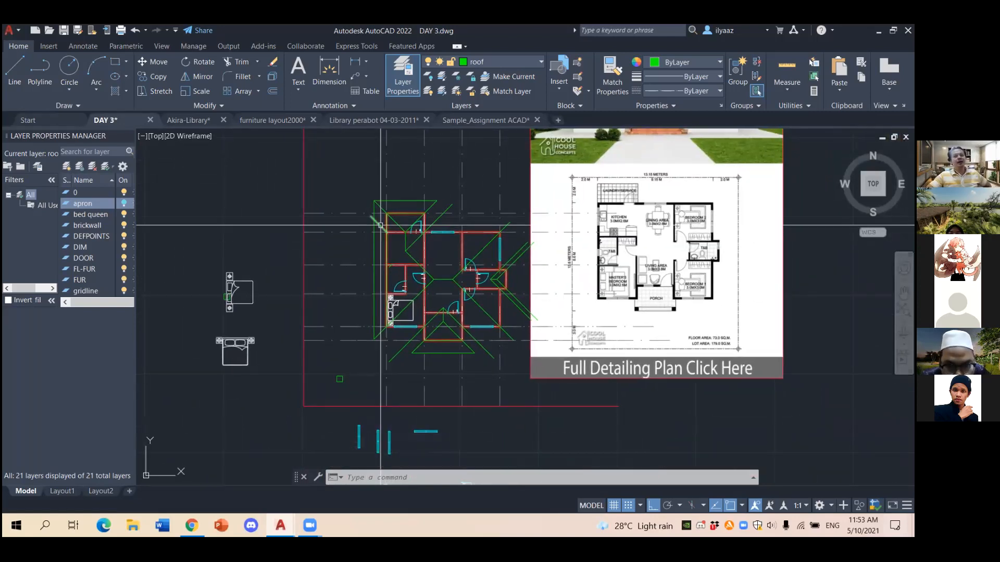
key(Delete)
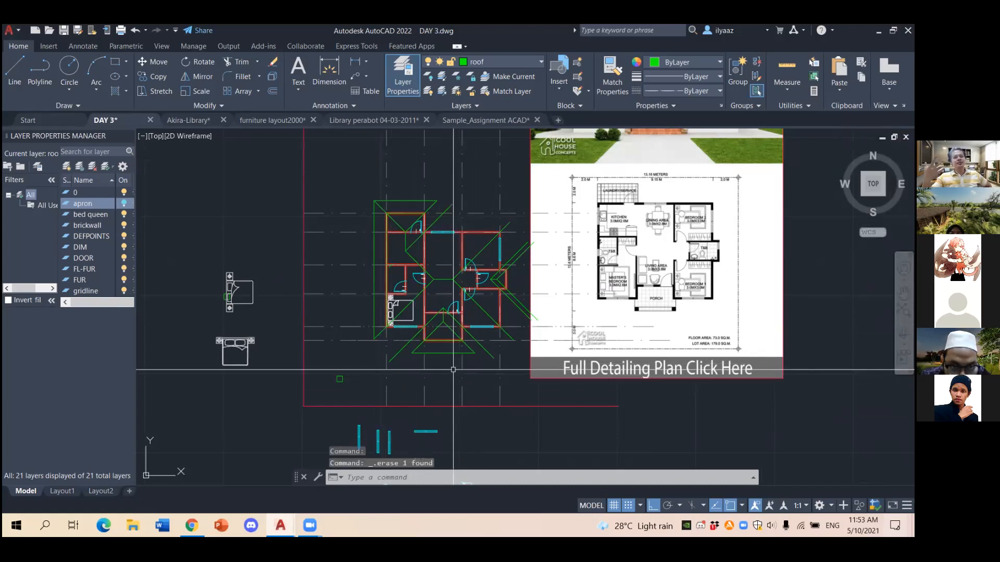
scroll(453, 368, up, 4)
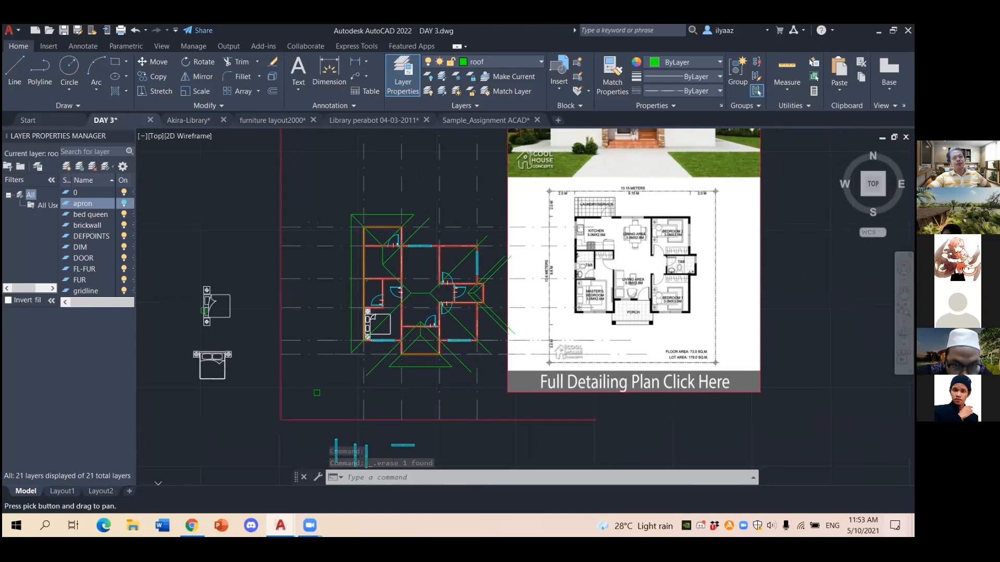
scroll(459, 326, up, 2)
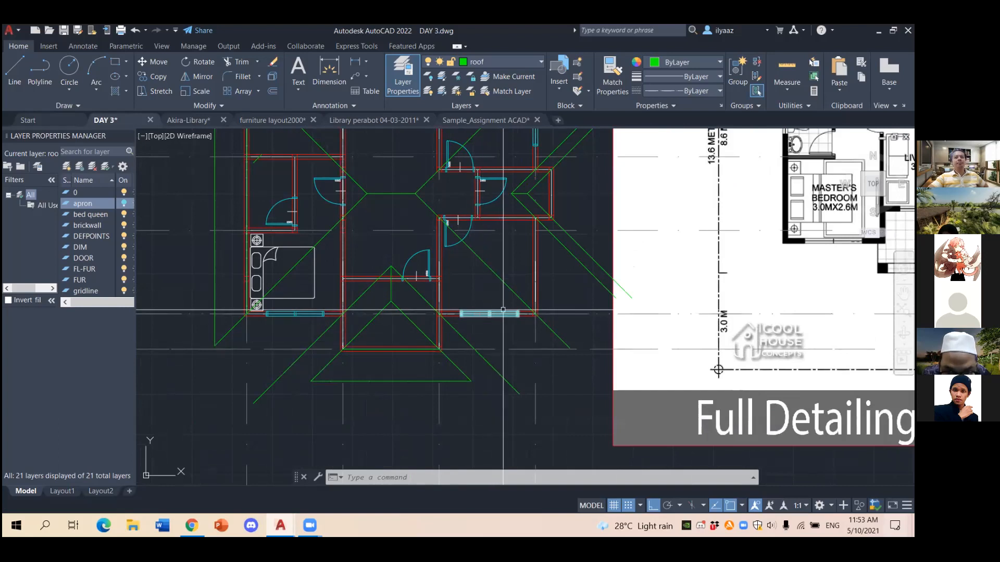
Draw a vertical line 1500 long along the outer wall of the projecting T&B room, between its two corners.
middle_drag(563, 262, 412, 368)
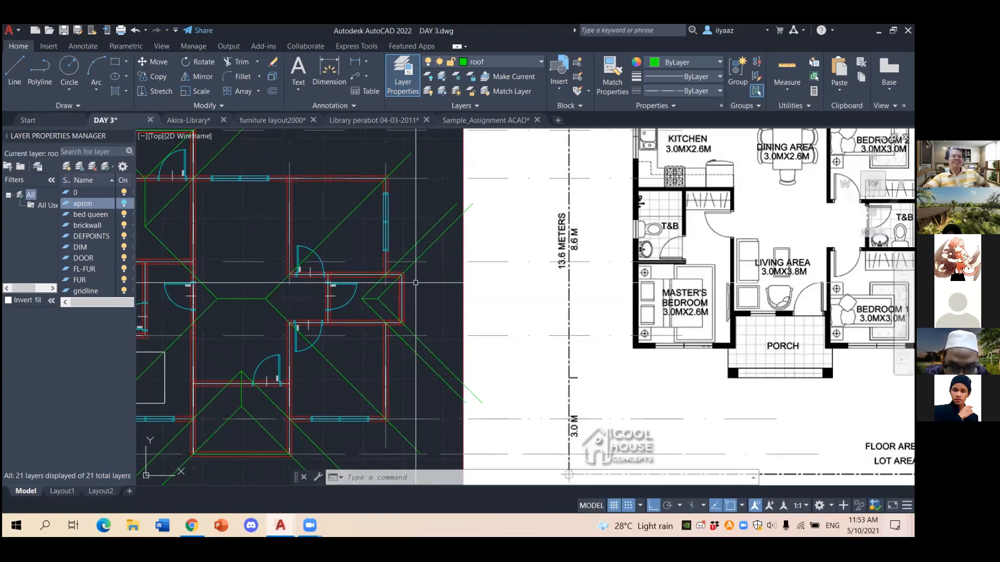
text(l)
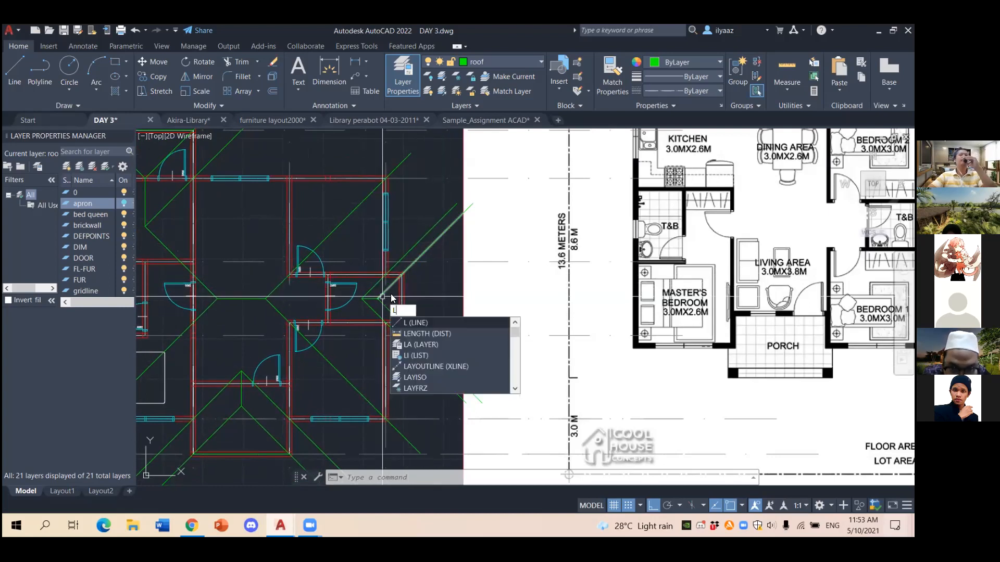
key(Return)
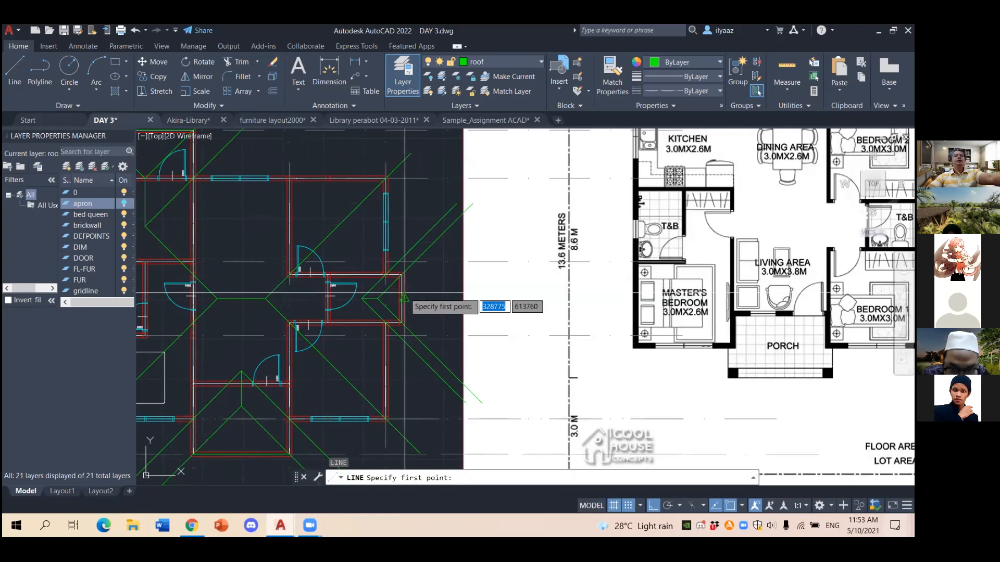
scroll(404, 296, up, 4)
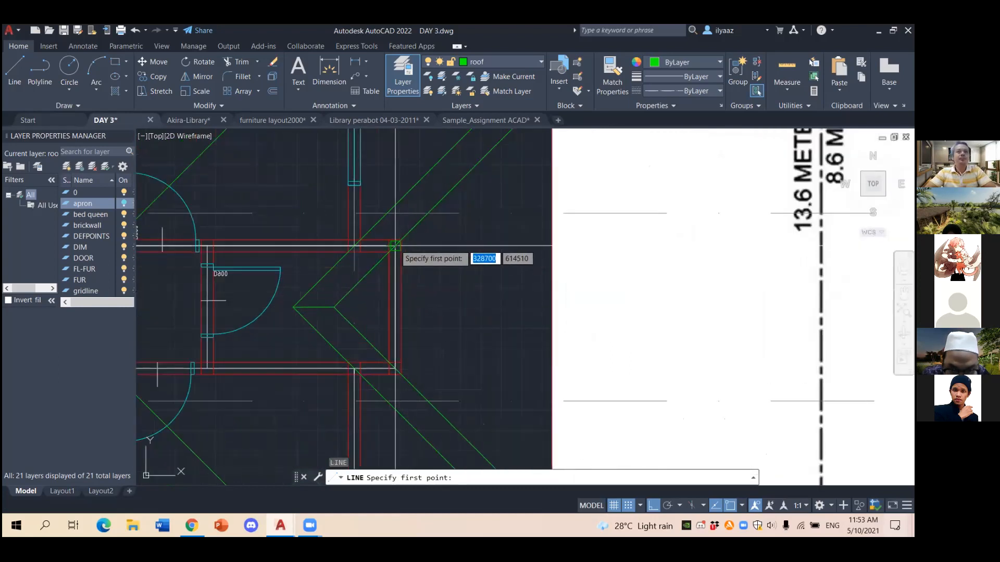
click(395, 245)
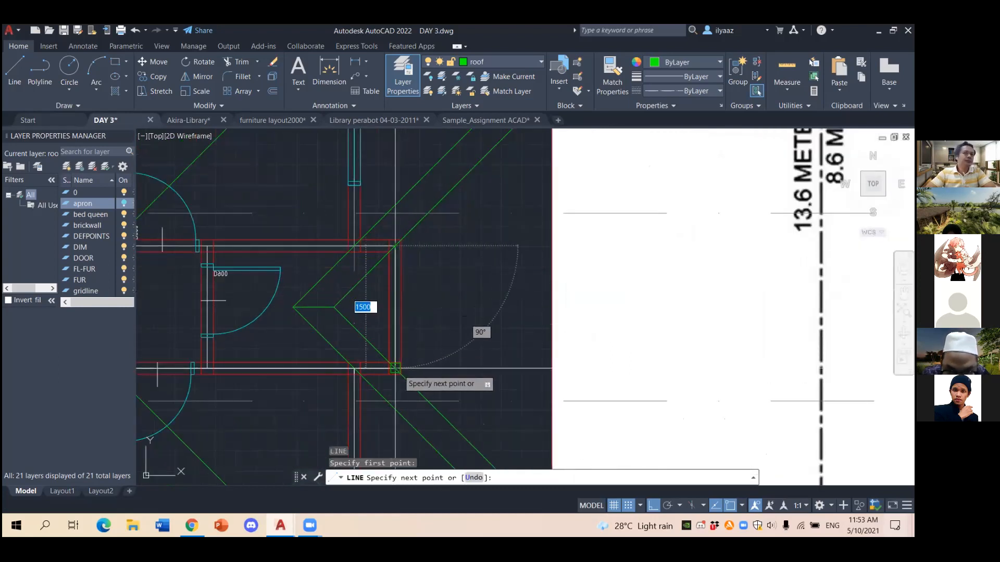
click(395, 369)
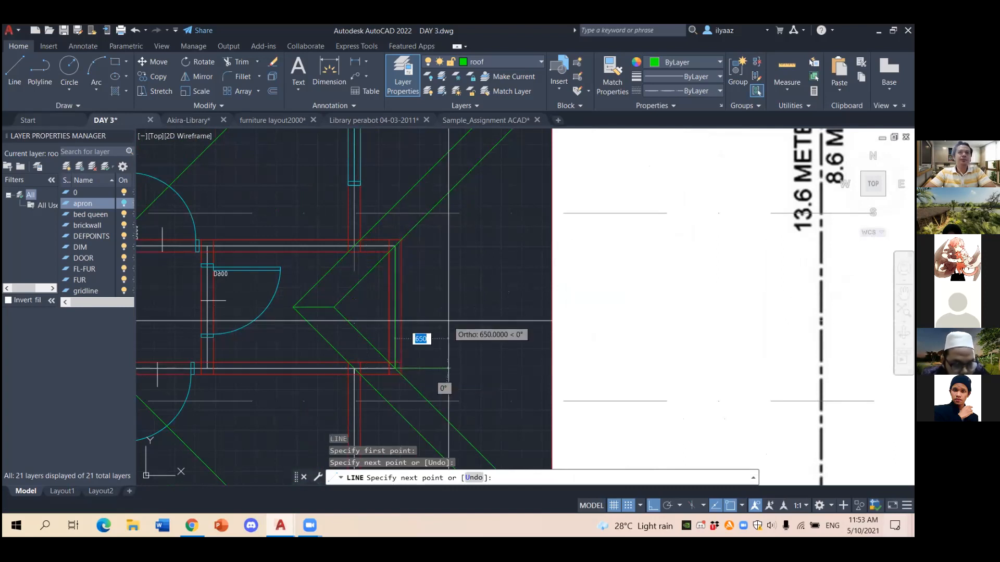
key(Escape)
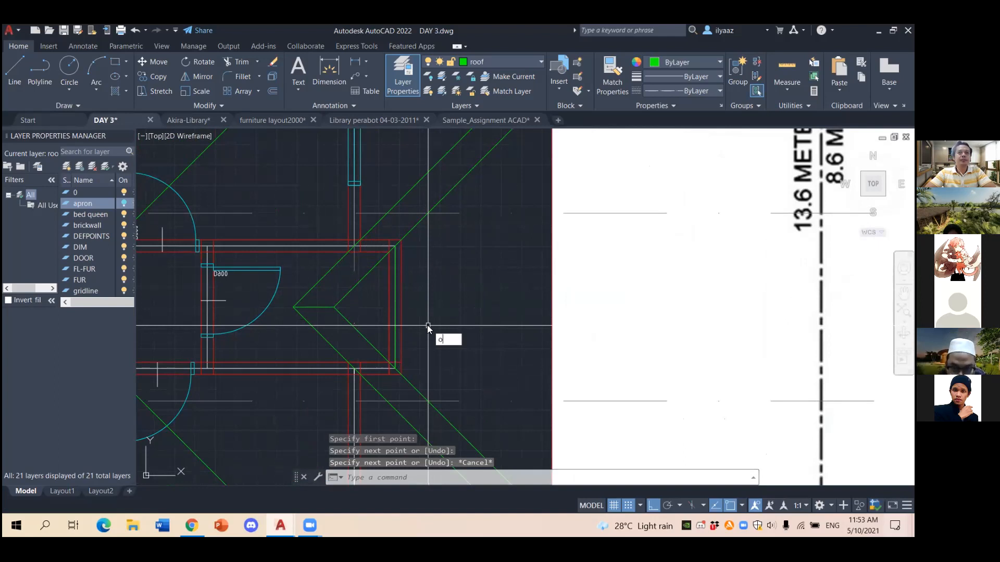
Offset the new T&B wall line 1000 outward, away from the house, to form the small roof's eave line.
text(o)
key(Return)
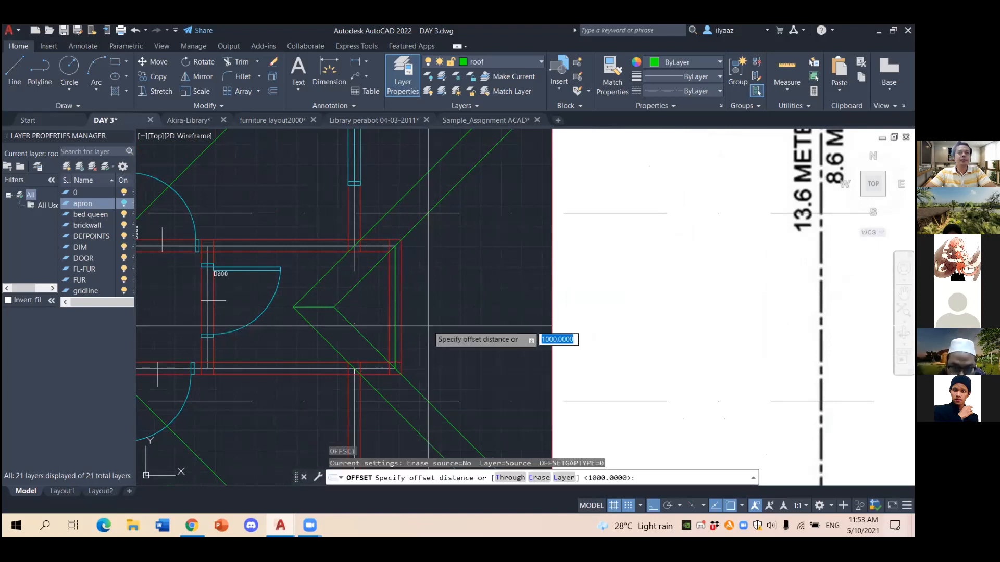
key(Return)
click(395, 318)
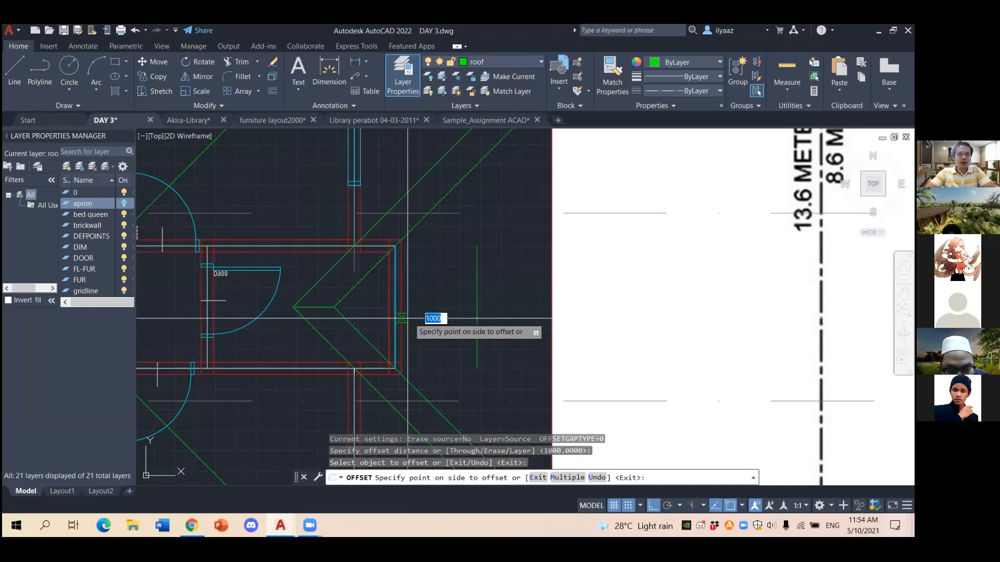
click(408, 317)
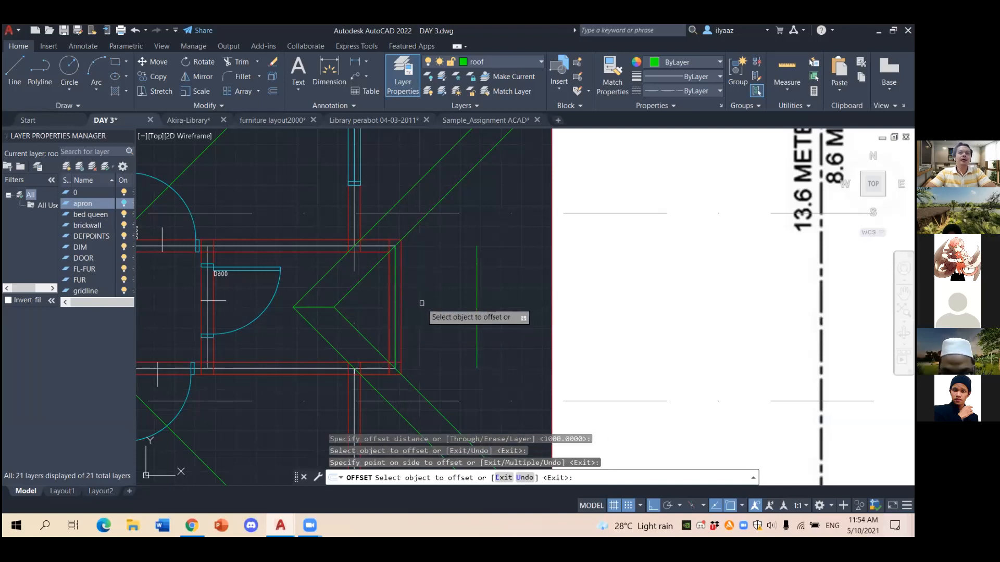
key(Escape)
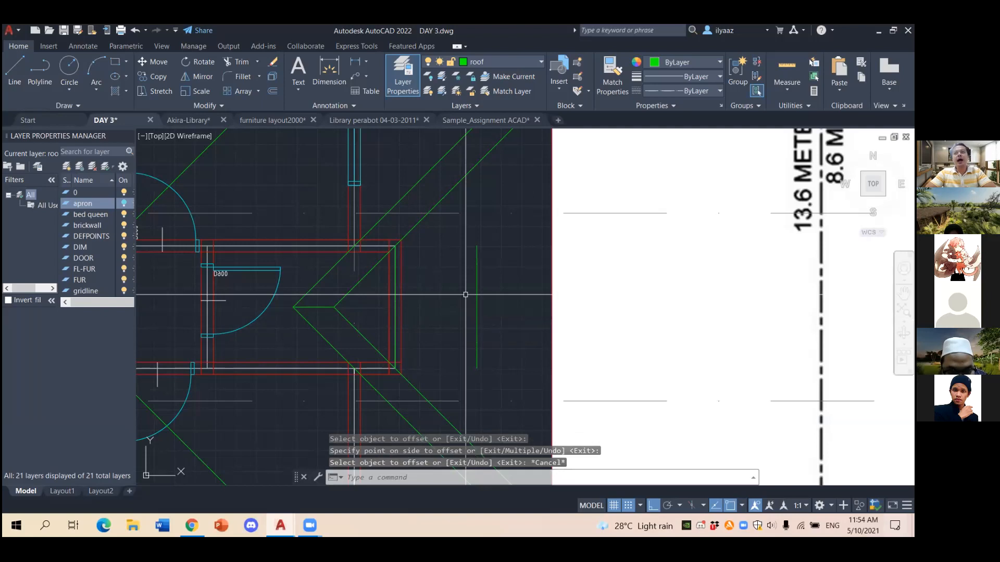
Chamfer the T&B eave line with the small roof's upper and lower outer diagonal lines to close both corners.
text(cha)
key(Return)
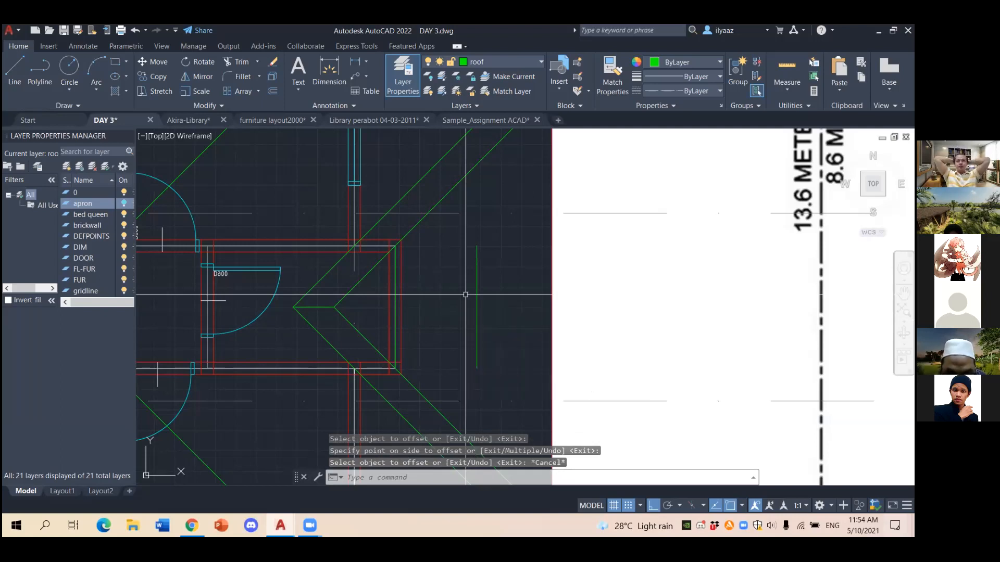
click(478, 298)
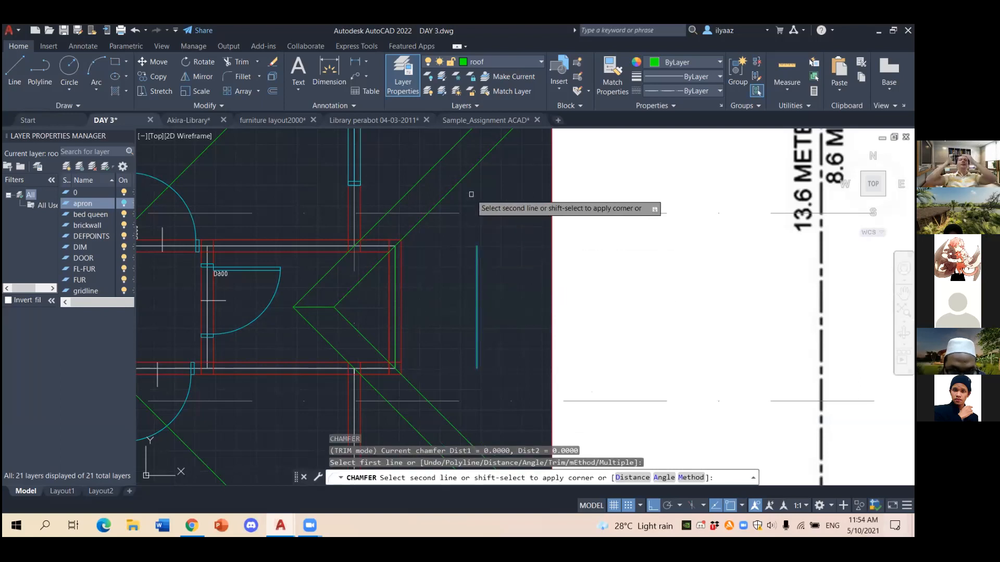
click(460, 183)
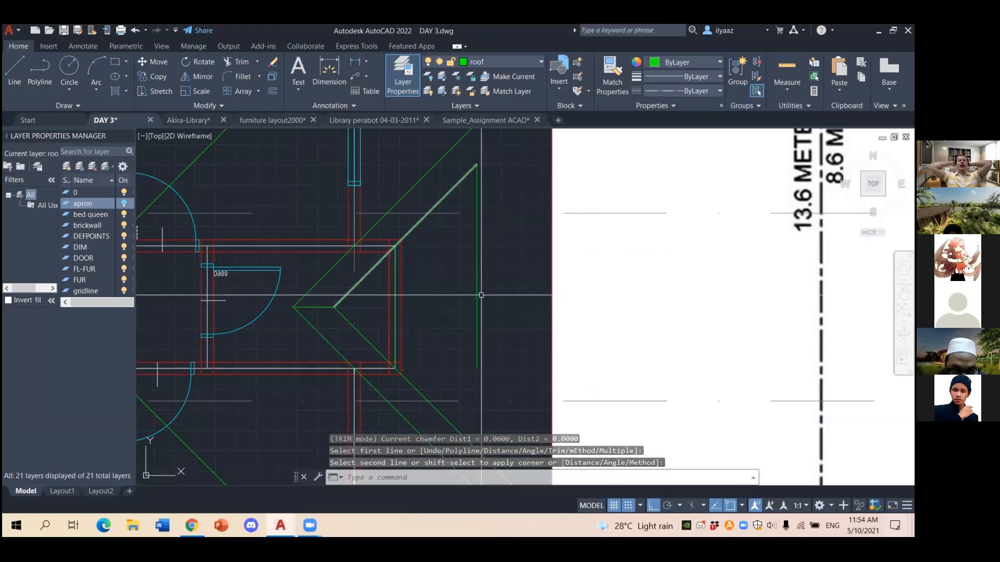
key(Return)
click(477, 356)
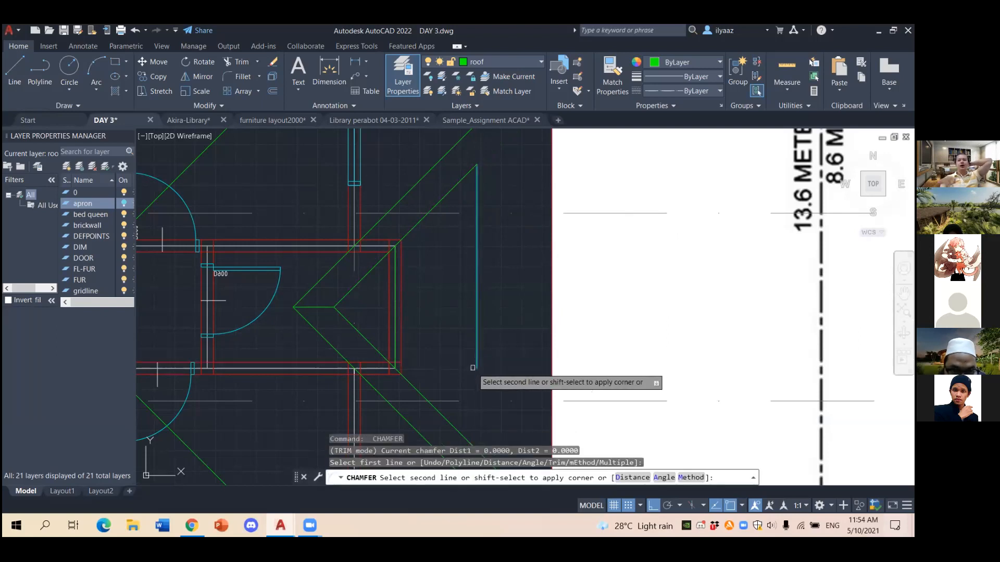
click(446, 421)
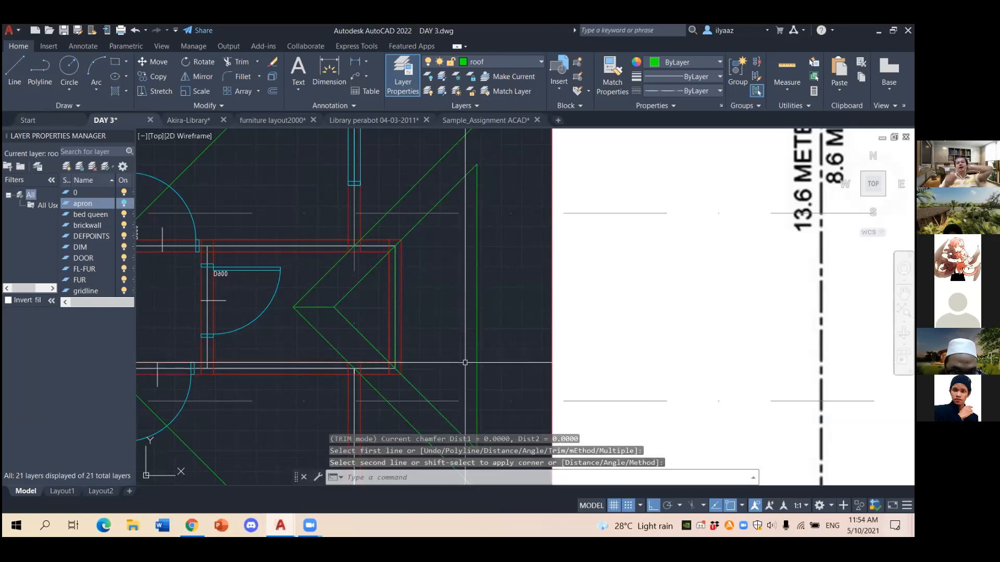
Draw a vertical line along the bedrooms' outer east wall, from the upper wall corner to the lower wall corner.
scroll(465, 363, down, 3)
scroll(452, 293, up, 2)
scroll(483, 295, down, 2)
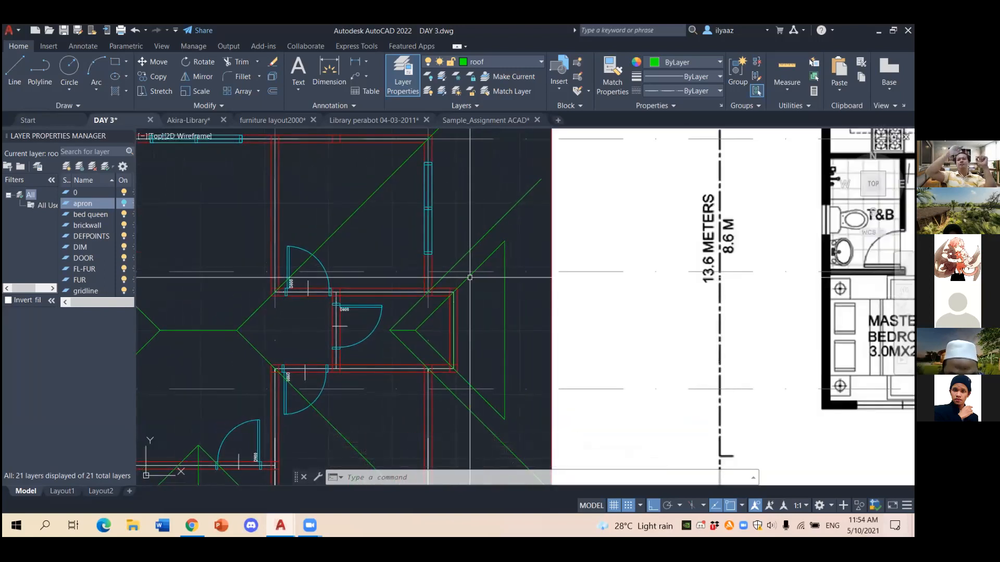
scroll(452, 169, down, 2)
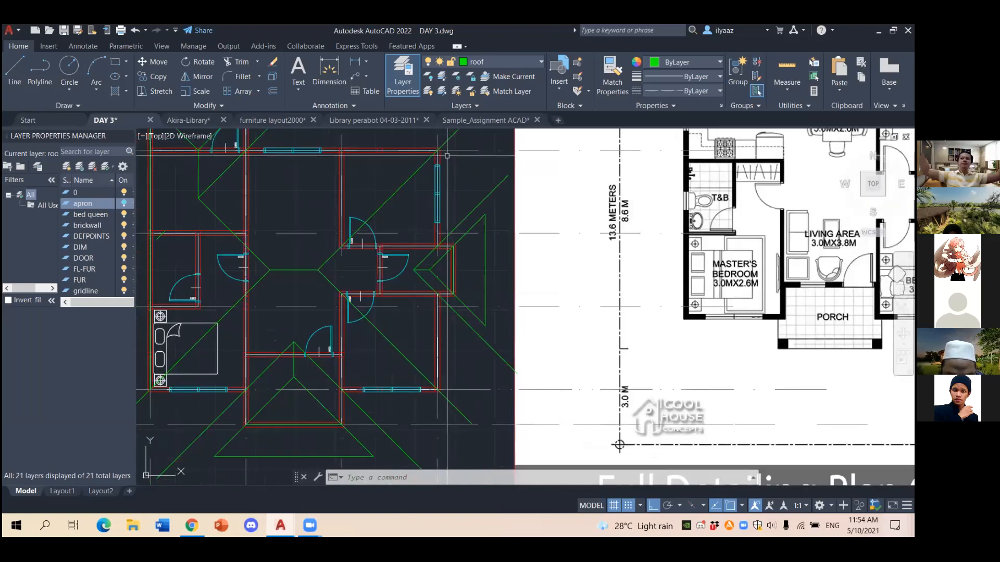
text(l)
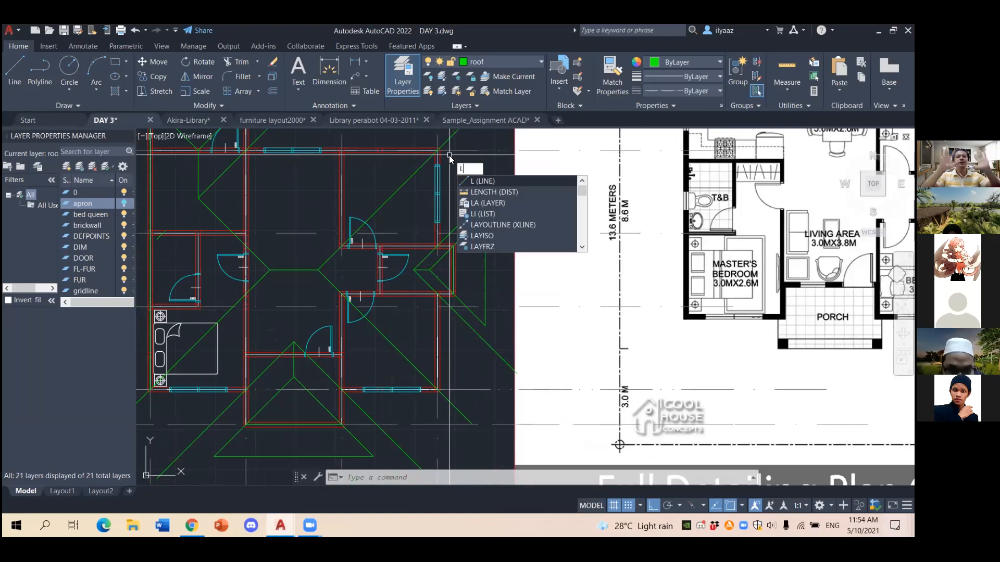
key(Return)
scroll(440, 152, up, 2)
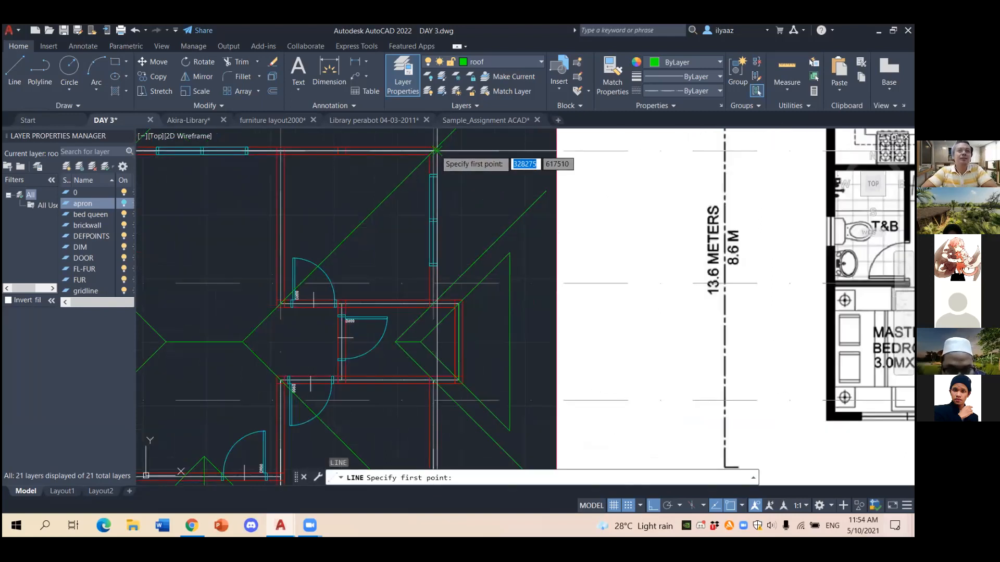
click(432, 151)
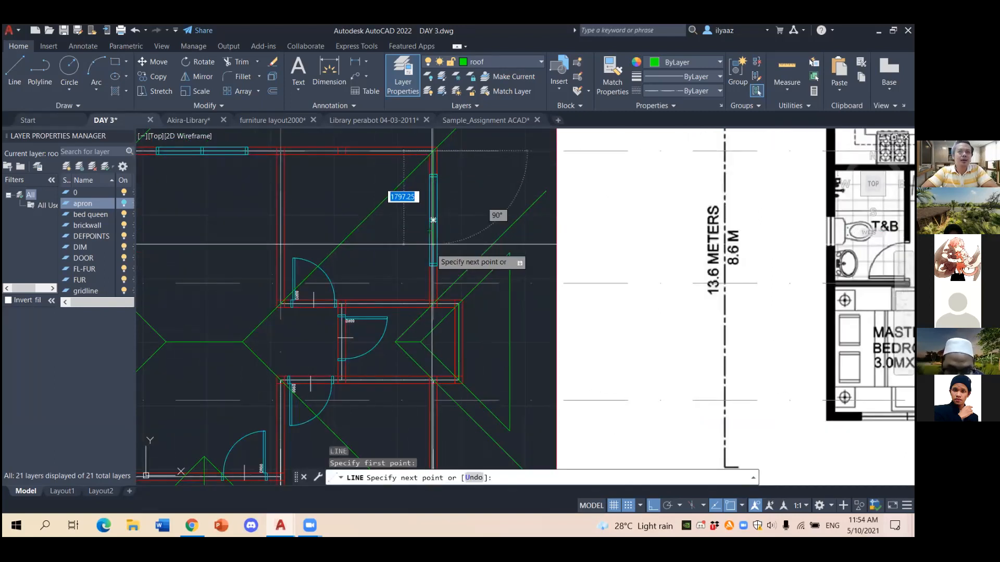
scroll(430, 250, down, 2)
scroll(427, 312, up, 2)
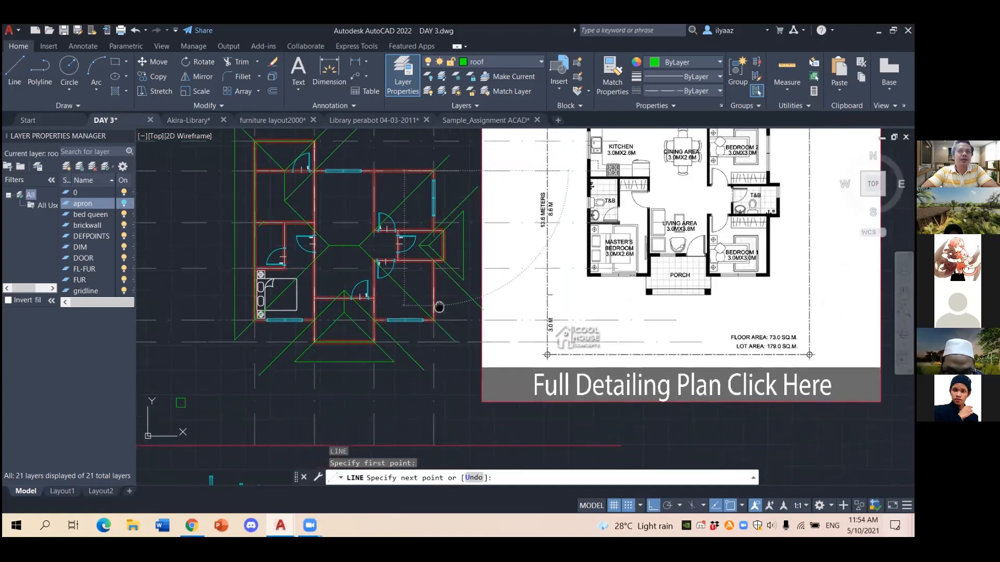
scroll(425, 329, up, 3)
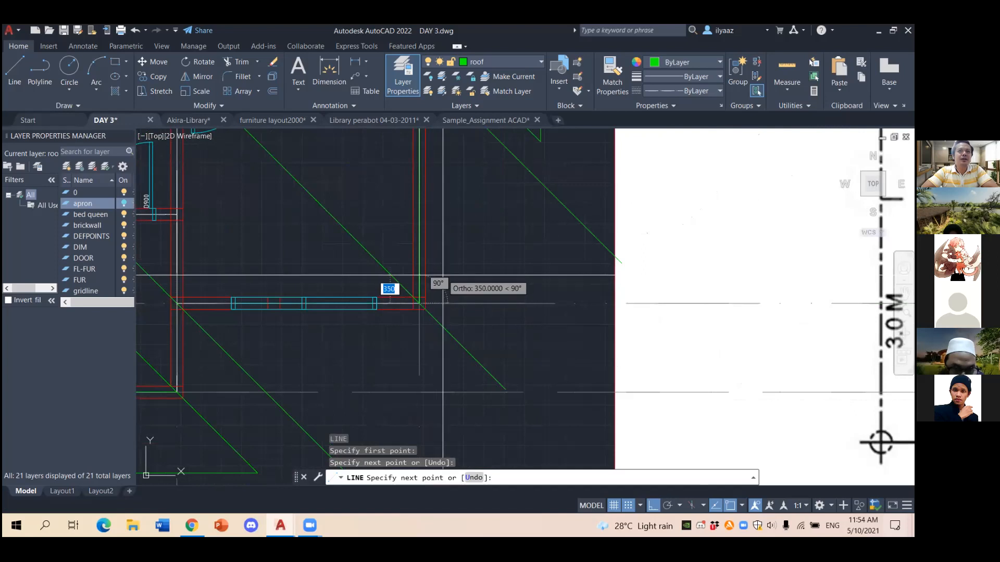
key(Escape)
Offset the bedrooms' east wall line 1000 outward to form the main roof's eave line.
text(o)
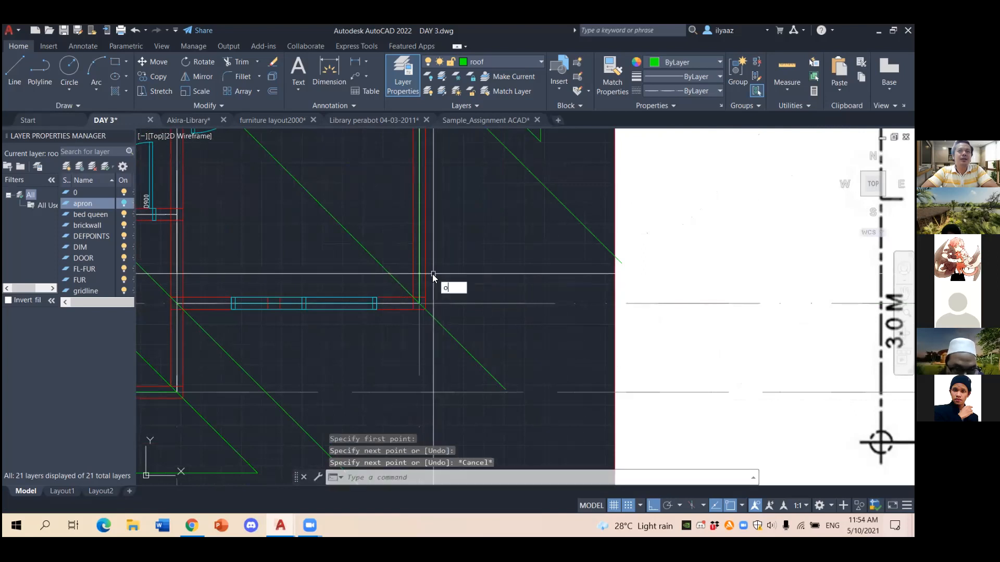
key(Return)
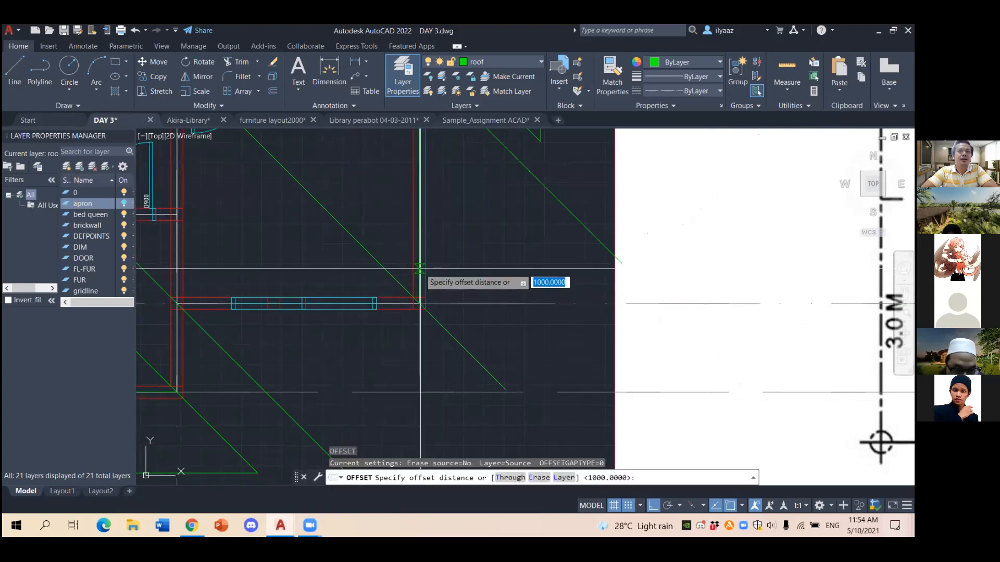
key(Return)
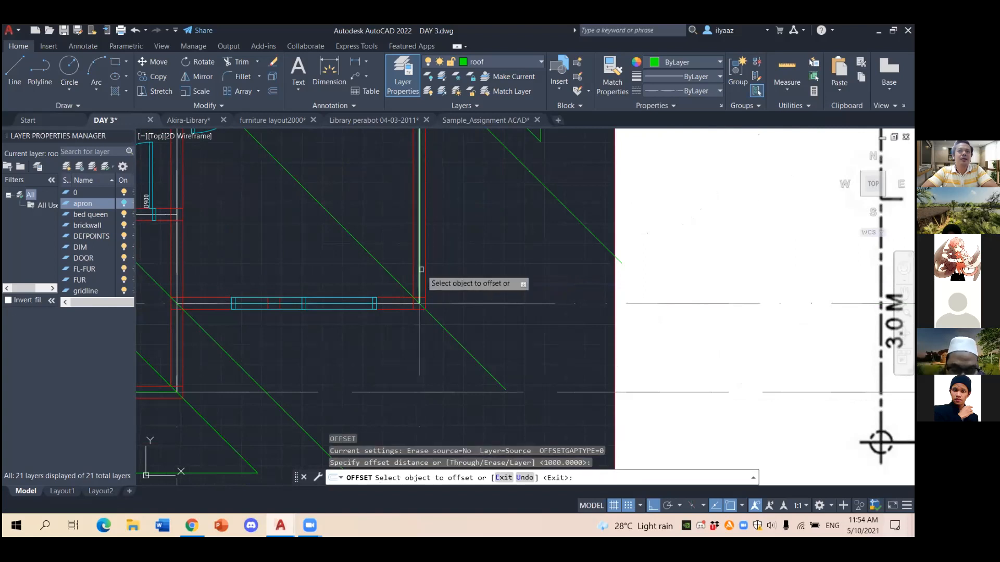
click(420, 269)
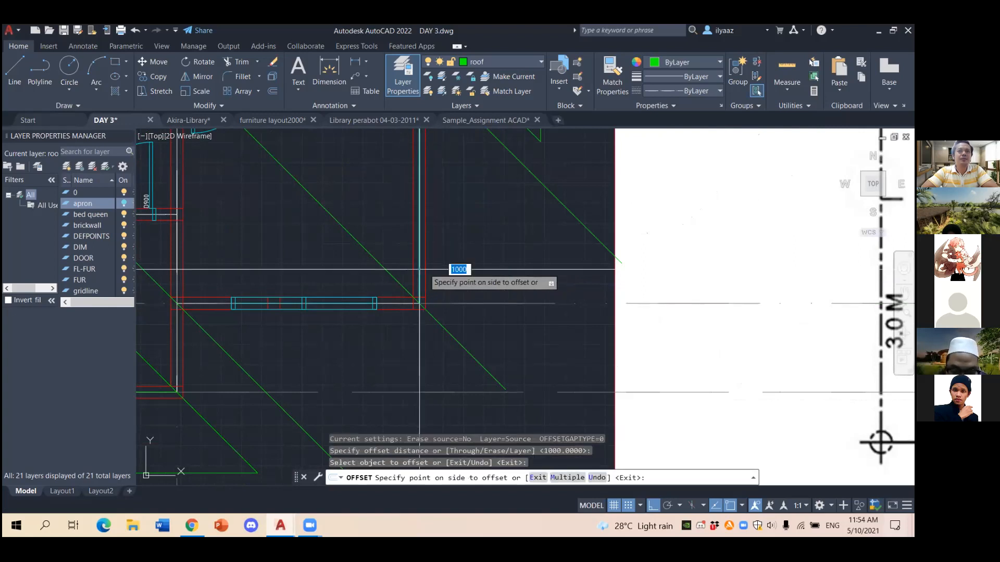
click(450, 264)
scroll(451, 263, down, 1)
scroll(454, 256, down, 1)
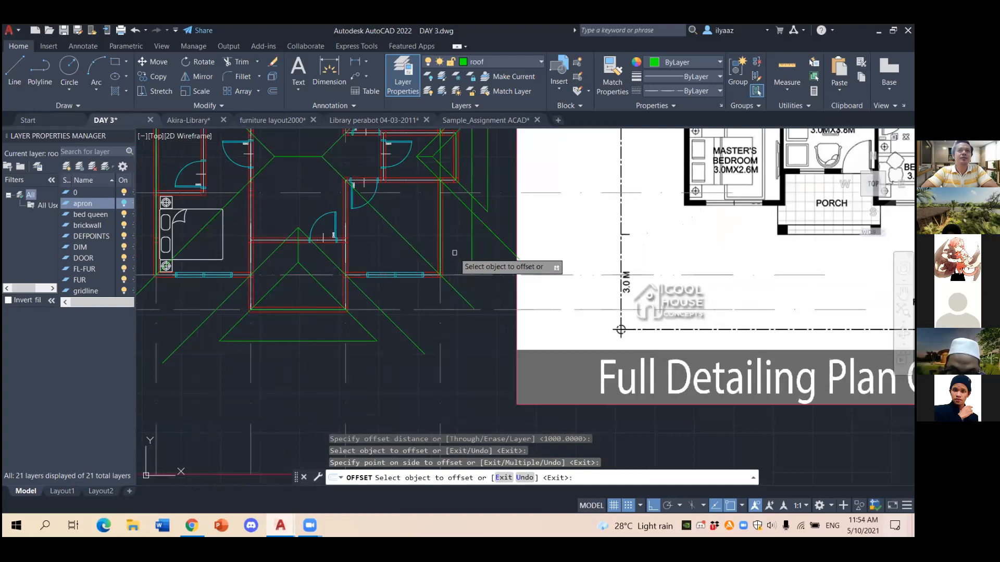
key(Escape)
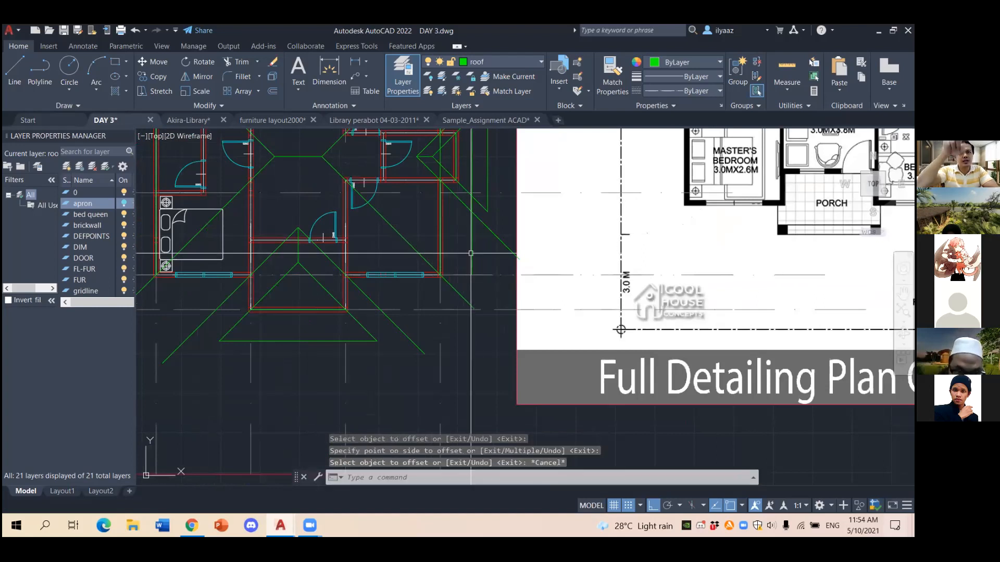
Chamfer the main roof's east eave line with the upper and lower hip lines running from the central ridge.
middle_drag(500, 215, 466, 344)
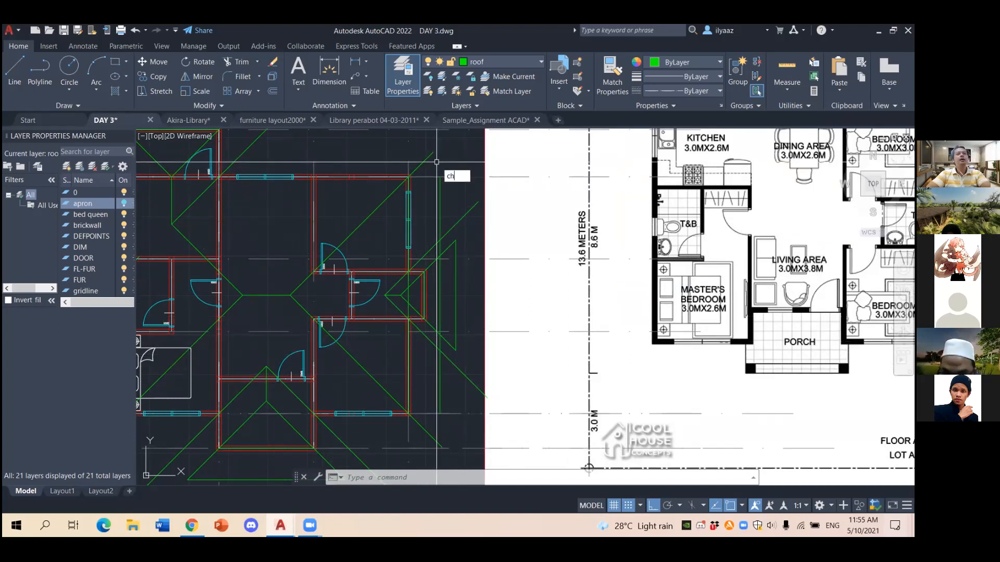
key(Return)
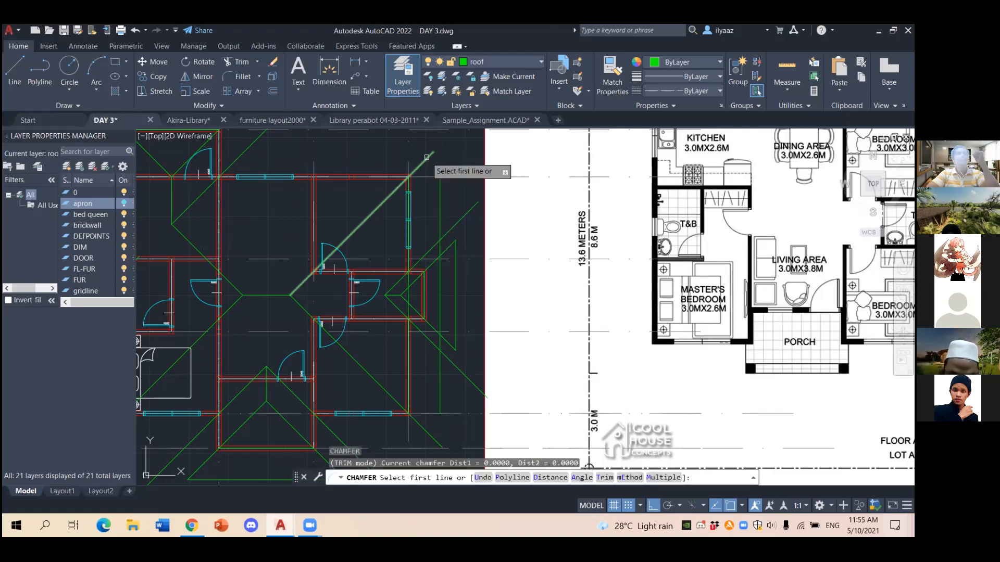
click(426, 156)
click(440, 200)
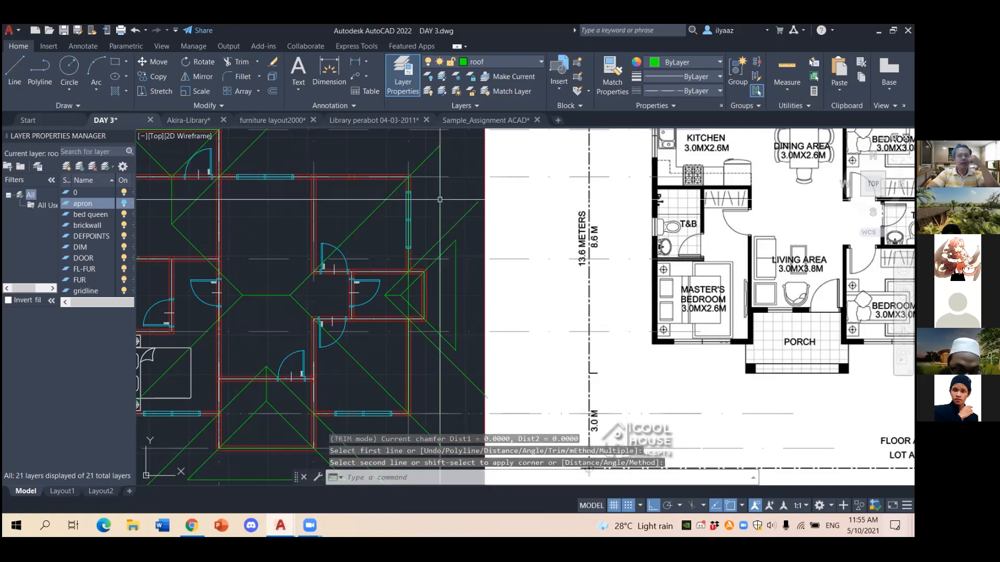
key(Return)
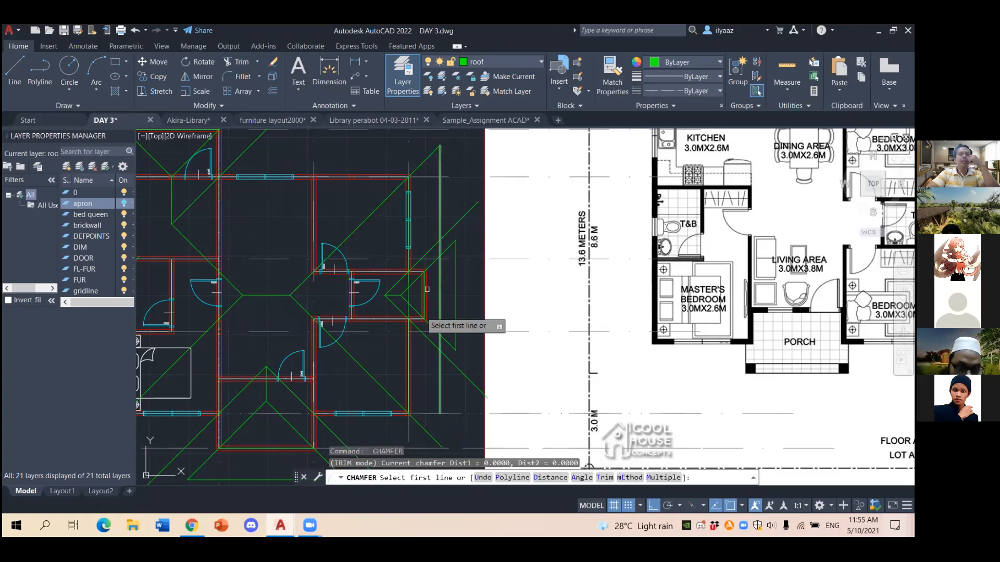
click(391, 390)
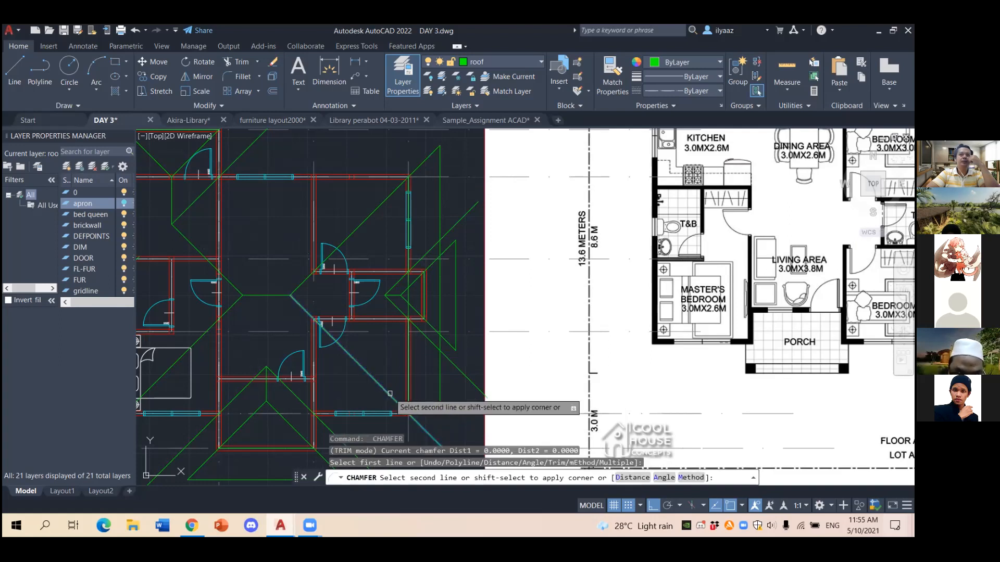
click(452, 363)
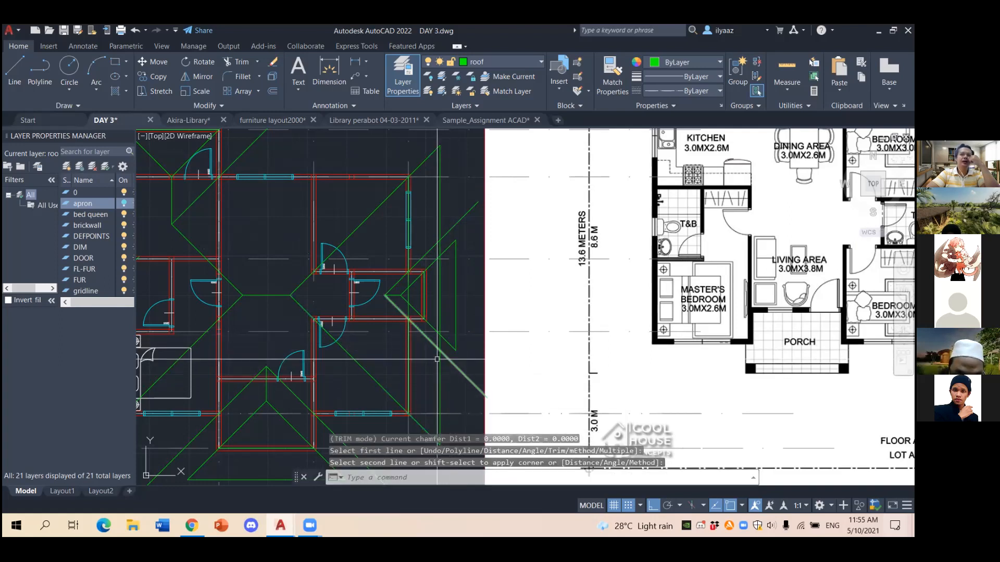
Draw a horizontal line from the small T&B roof's lower eave corner to the main roof's east eave line.
key(Return)
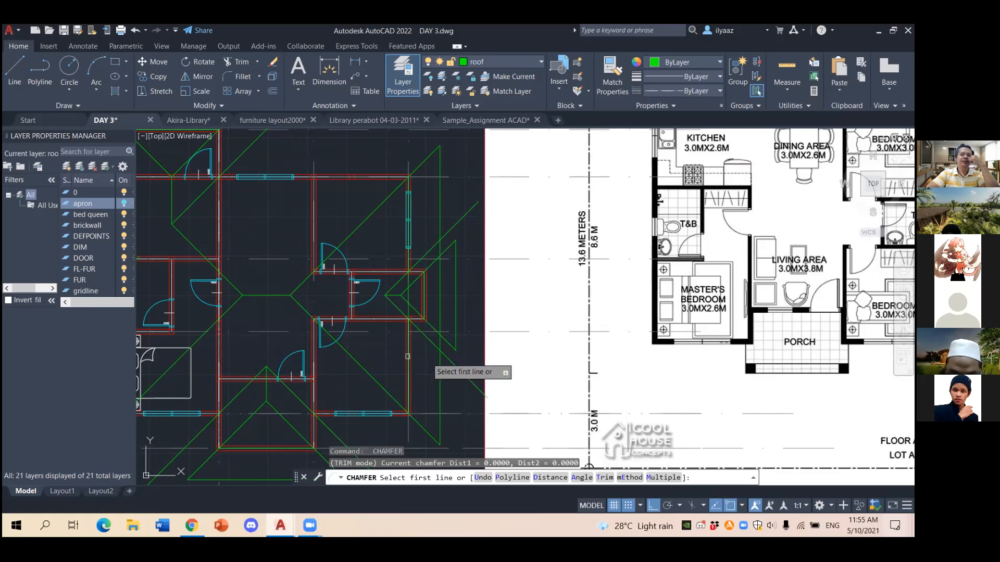
key(Escape)
scroll(451, 345, up, 5)
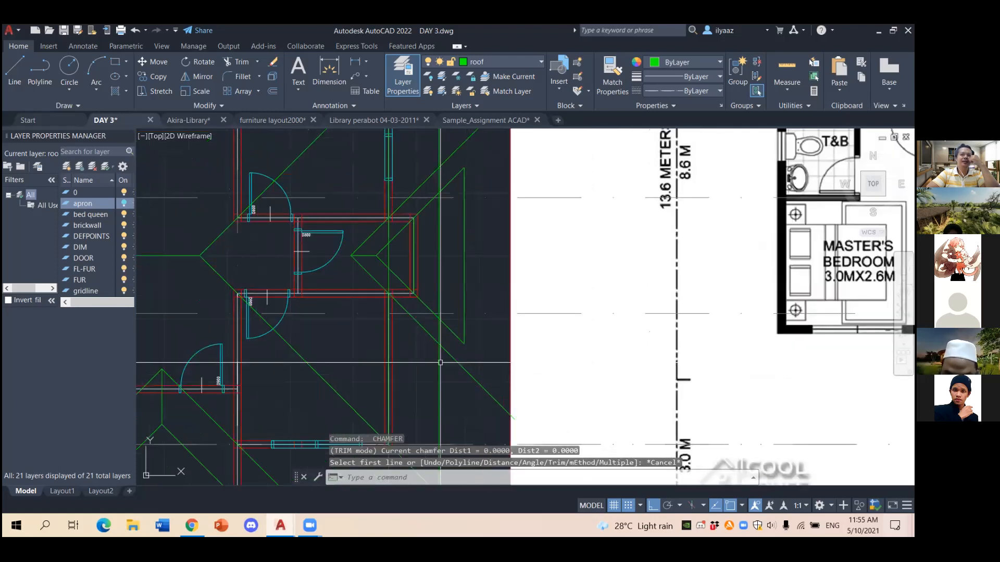
scroll(451, 345, up, 3)
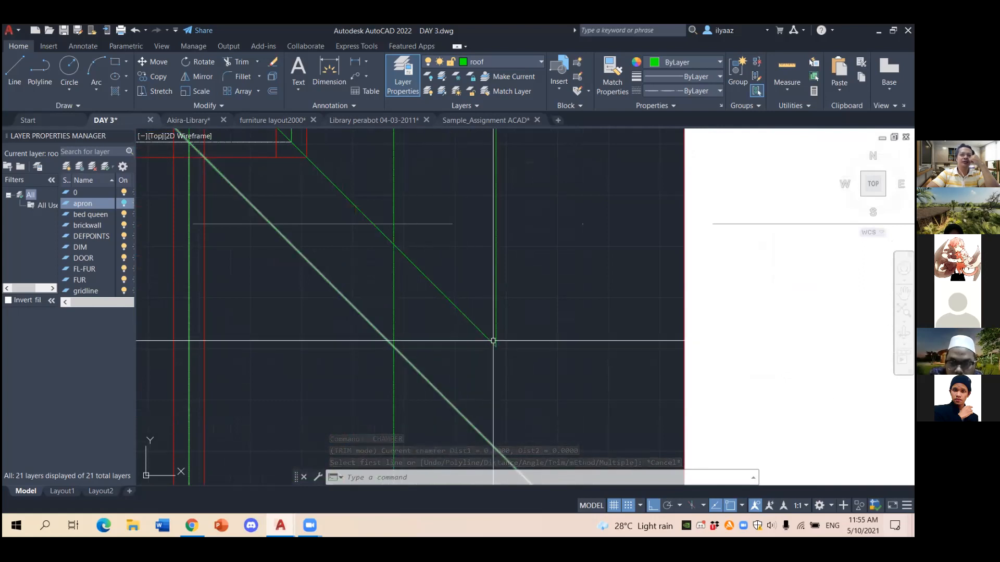
text(l)
key(Return)
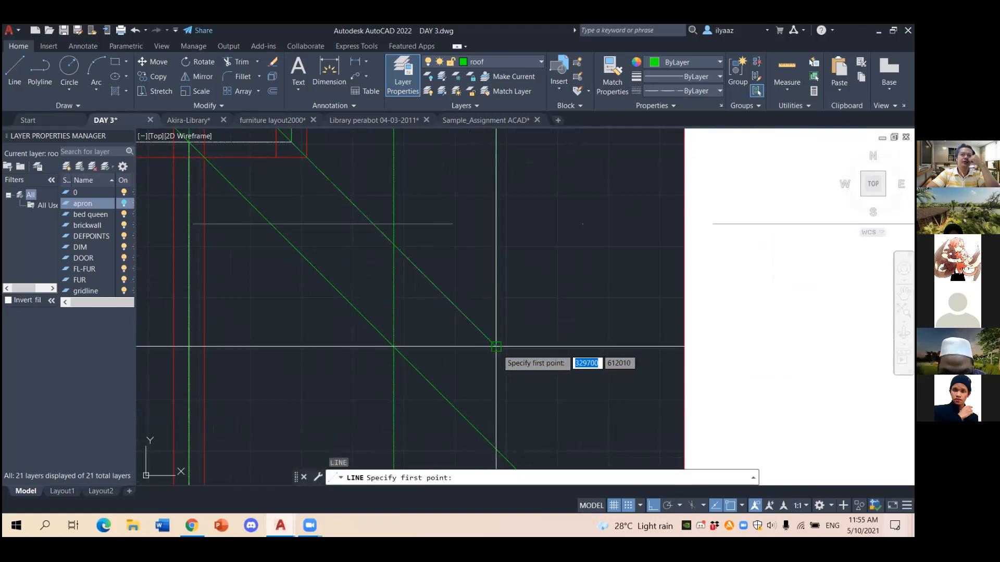
click(495, 346)
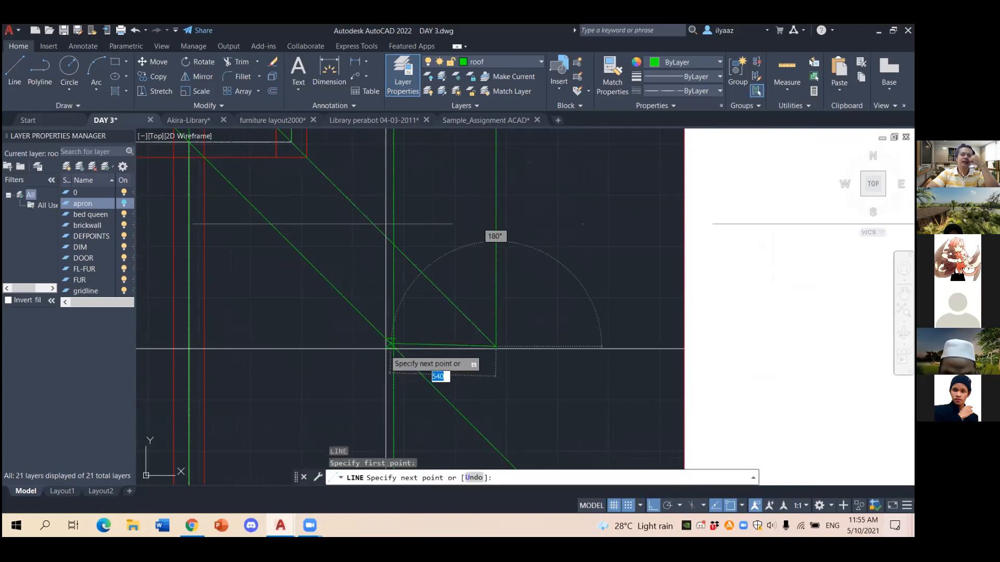
click(412, 313)
scroll(437, 292, down, 2)
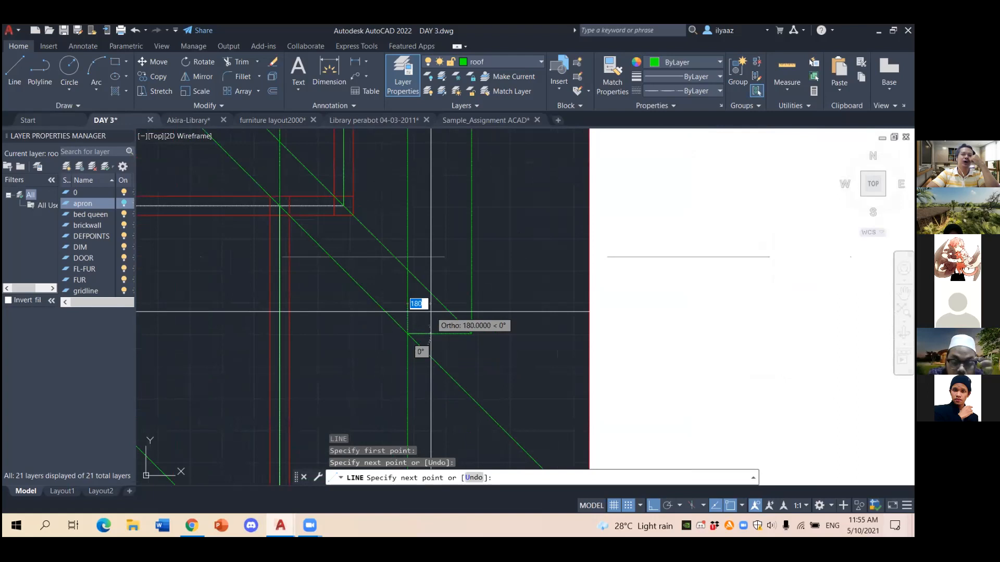
scroll(440, 286, down, 2)
middle_drag(440, 253, 420, 451)
scroll(447, 370, up, 5)
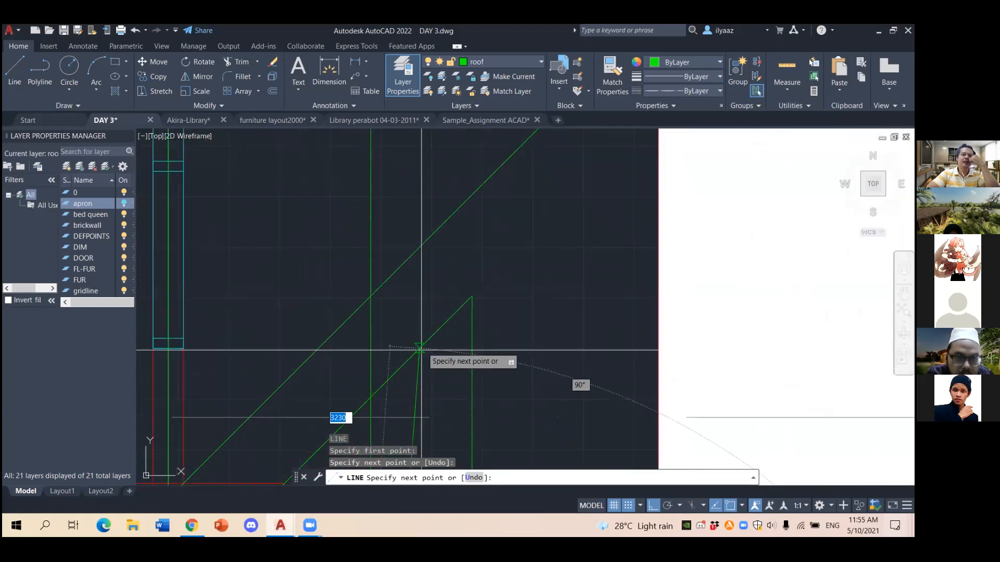
key(Escape)
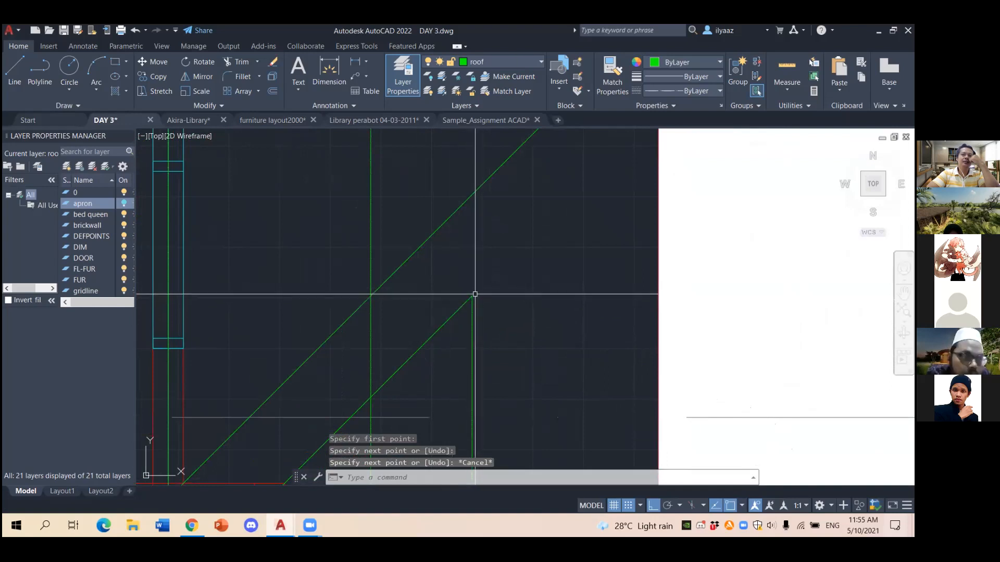
Draw a 500 long horizontal line from the small T&B roof's upper eave corner to the main roof's east eave line.
text(l)
key(Return)
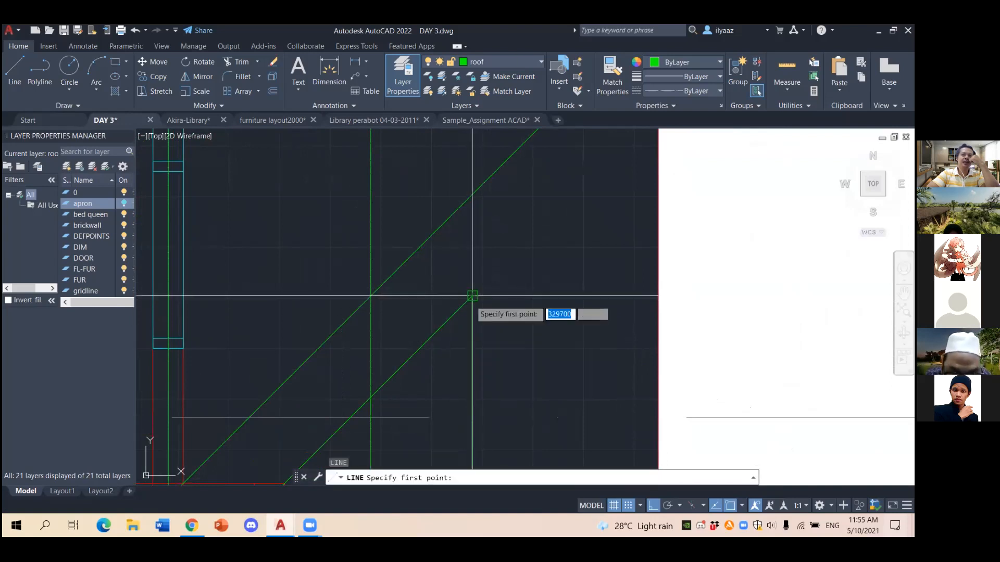
click(472, 295)
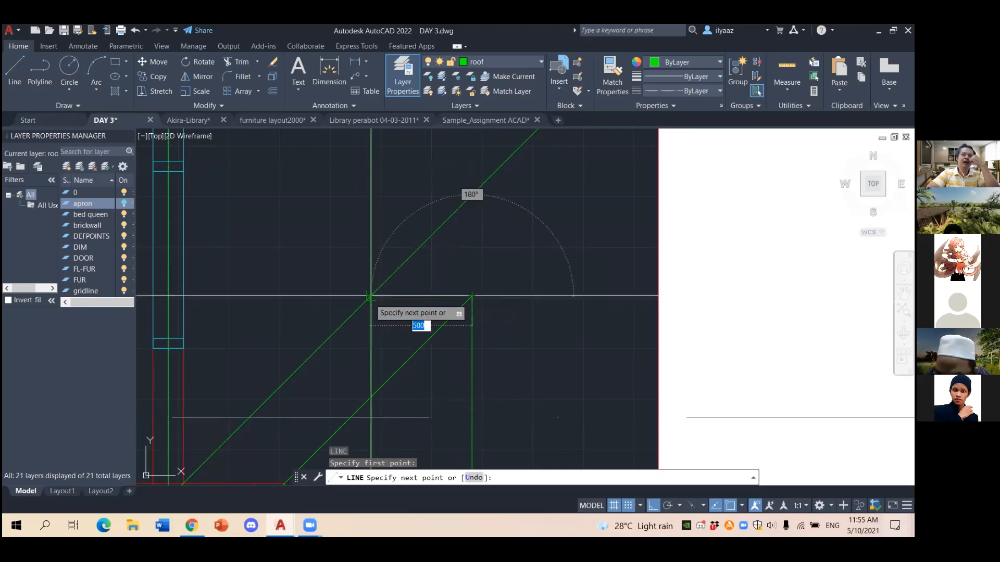
scroll(446, 356, down, 5)
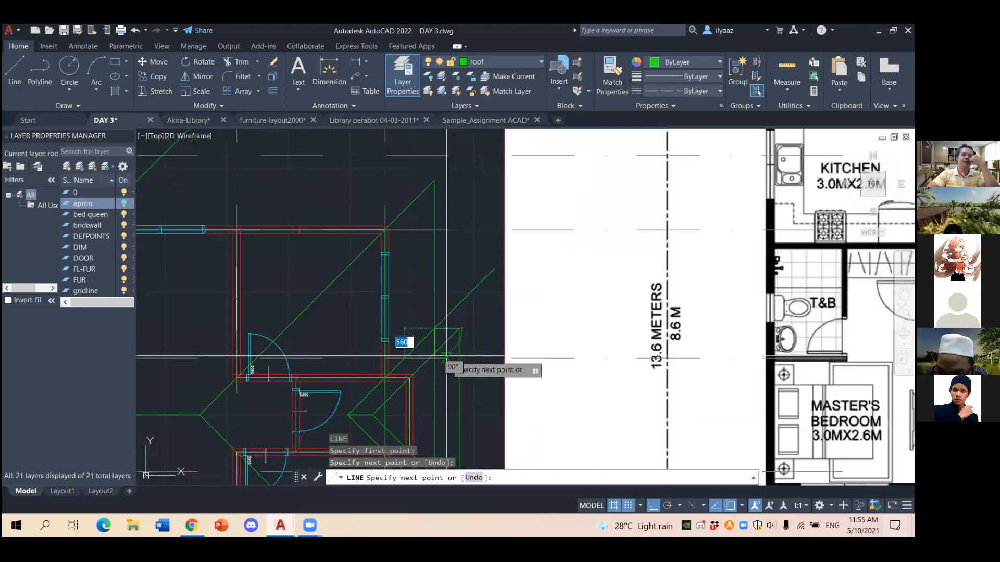
scroll(446, 356, down, 3)
mouse_move(426, 311)
middle_down()
mouse_move(550, 316)
mouse_move(563, 338)
middle_up()
scroll(498, 290, up, 2)
key(Escape)
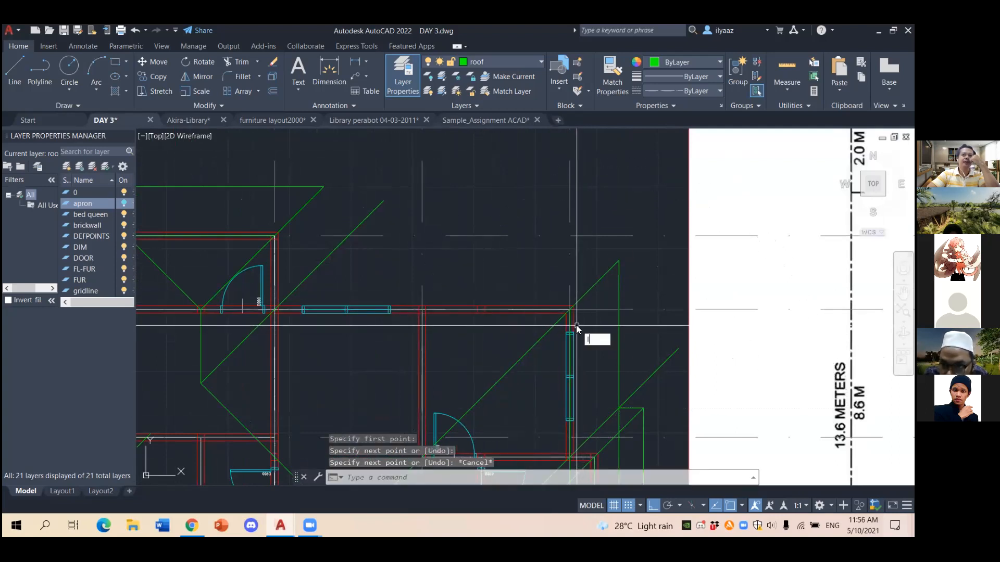
Draw a 6000 long horizontal line along the north wall, from the upper bedroom's outer corner to the laundry's east wall intersection.
key(Return)
scroll(569, 310, up, 2)
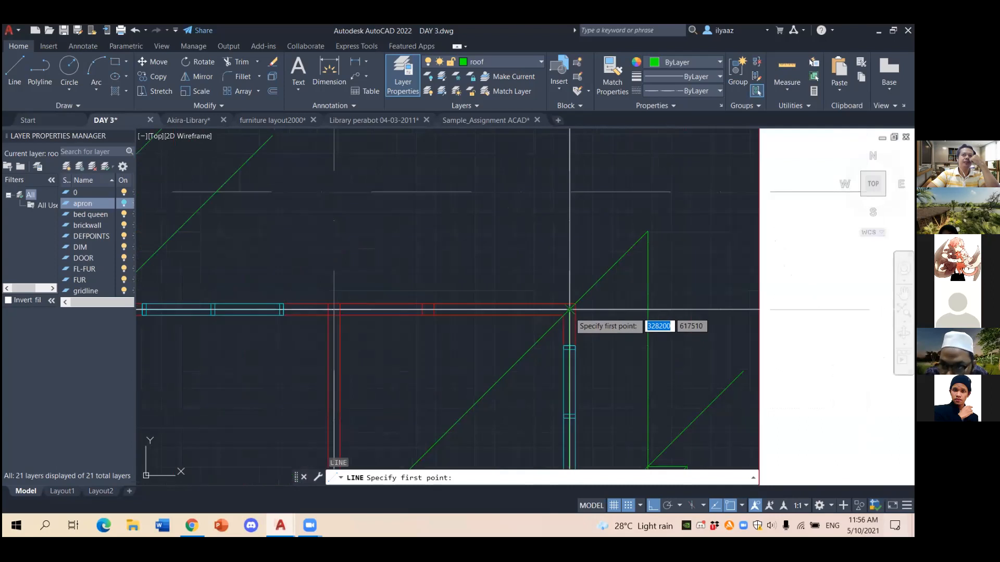
click(569, 310)
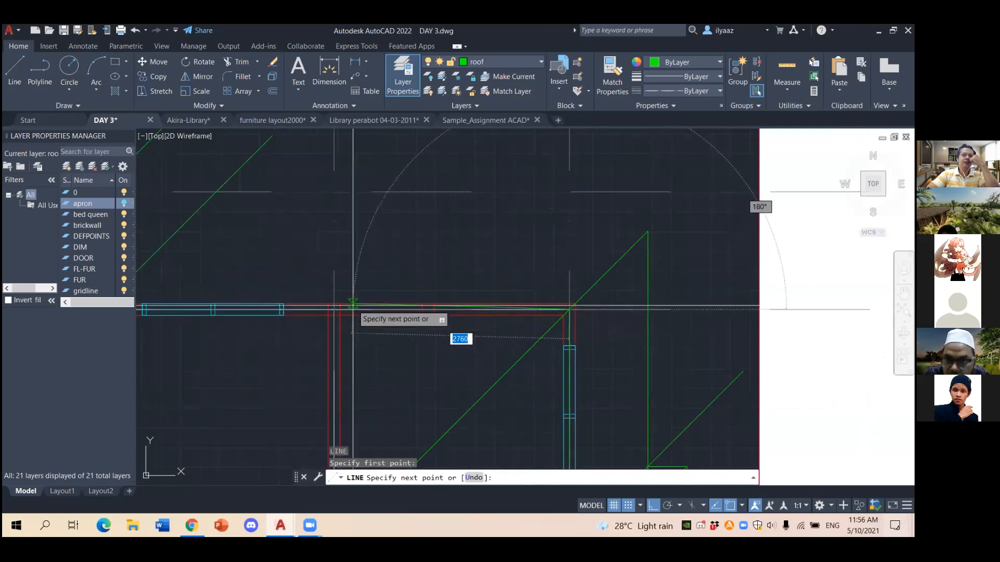
scroll(353, 305, down, 3)
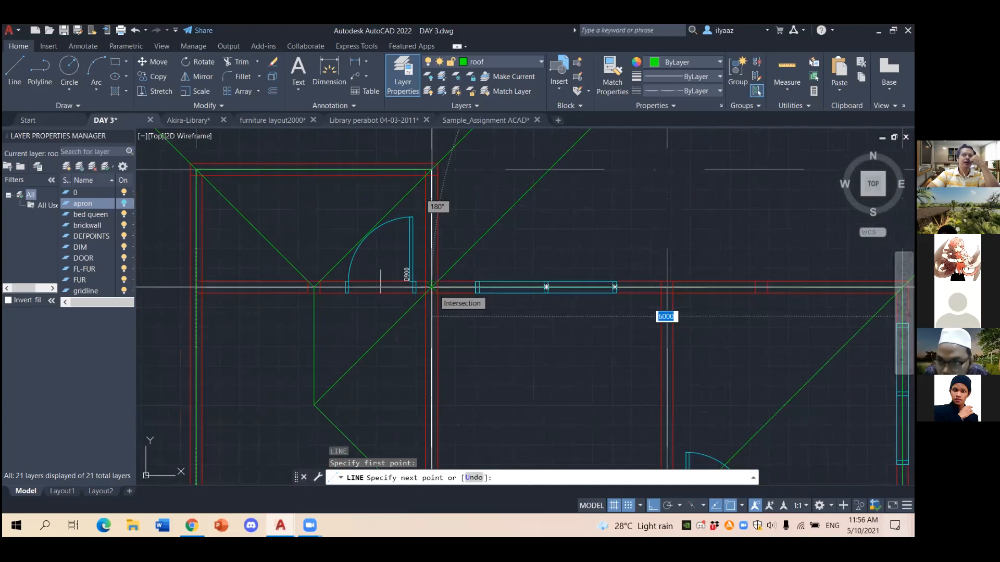
click(431, 286)
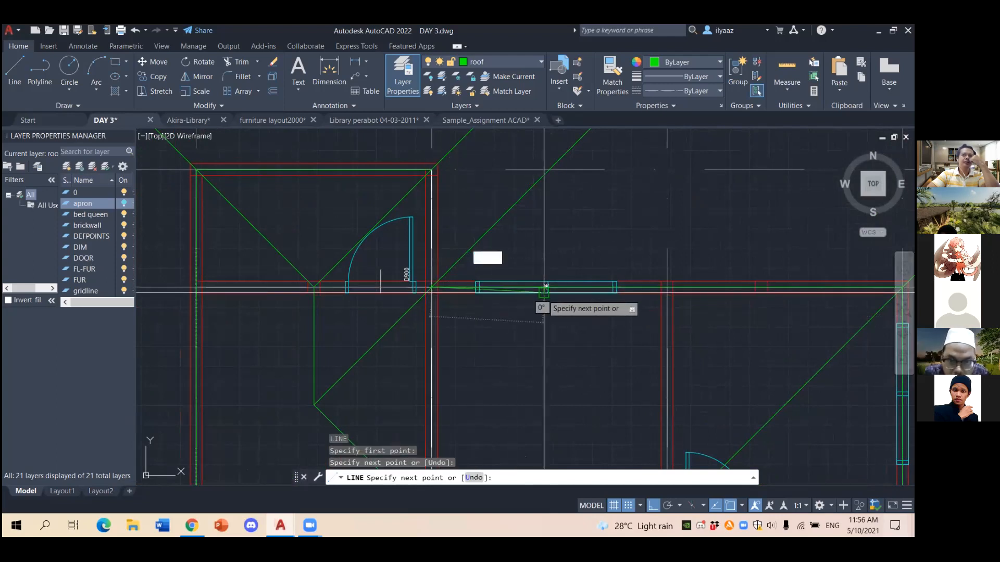
key(Escape)
Offset the north wall line 1000 outward to form the main roof's north eave line.
text(o)
key(Return)
key(Return)
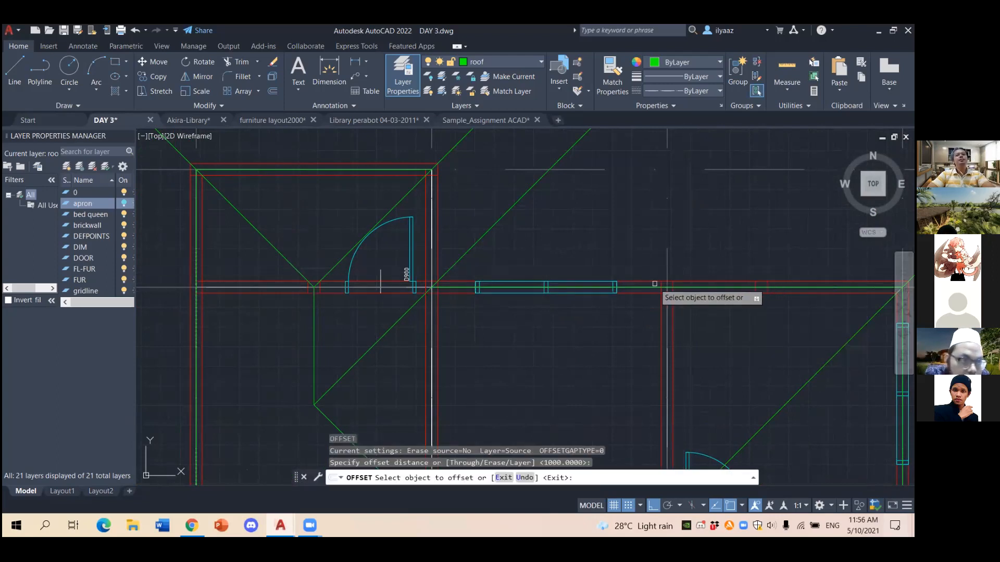
click(651, 286)
click(649, 246)
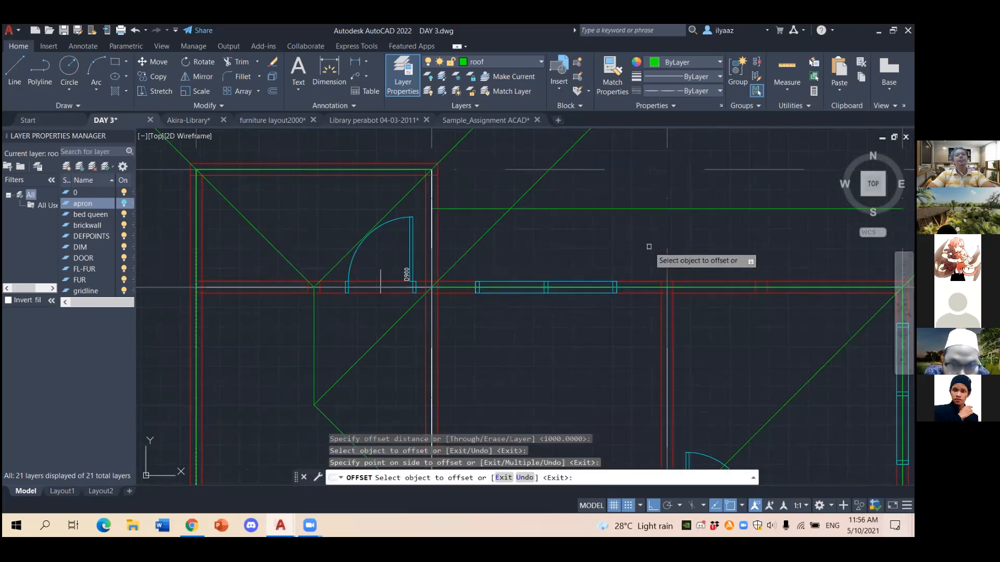
scroll(609, 251, down, 4)
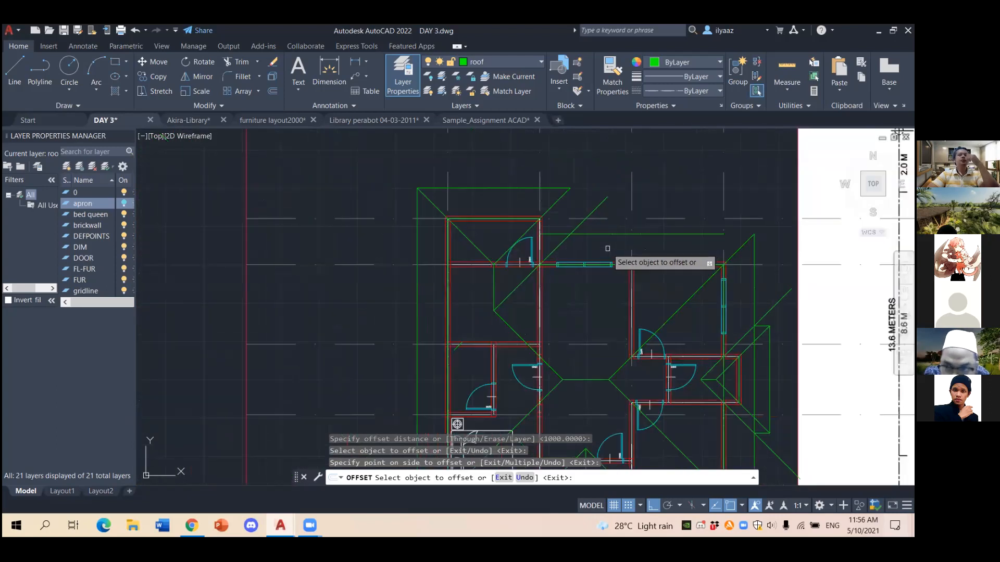
middle_drag(607, 248, 448, 307)
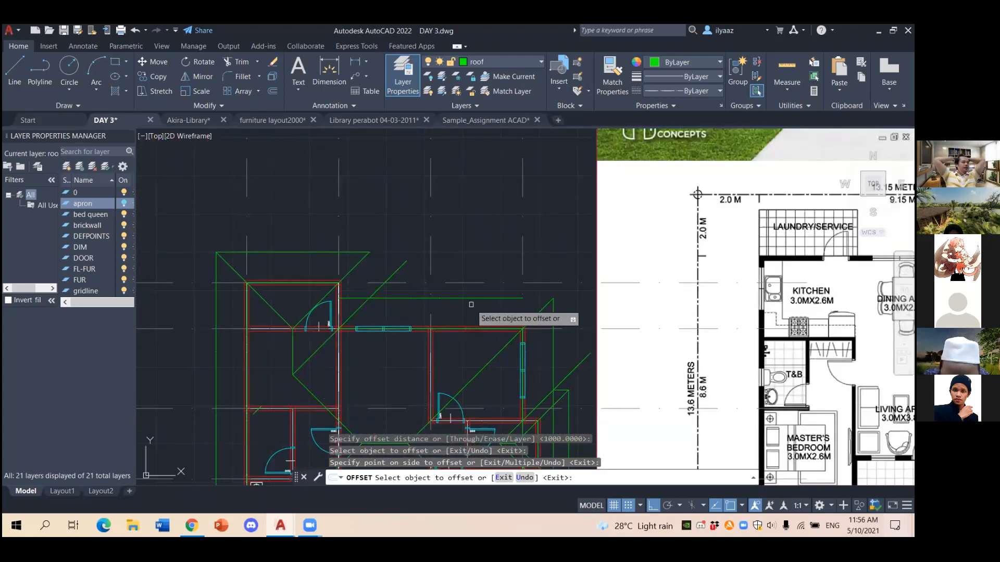
key(Escape)
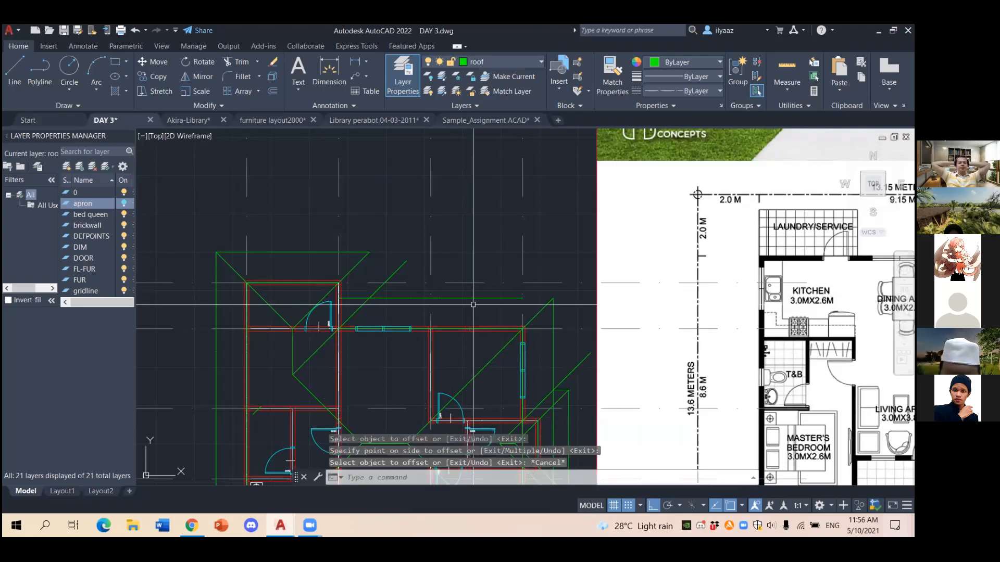
Chamfer the north eave line with the main roof's east eave line to close their outer corner.
text(cha)
key(Return)
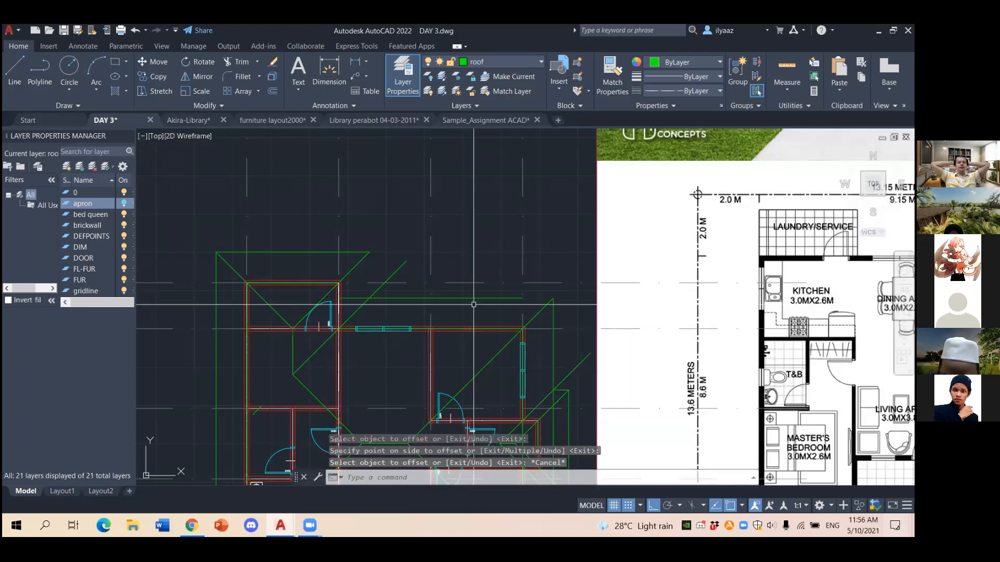
click(491, 297)
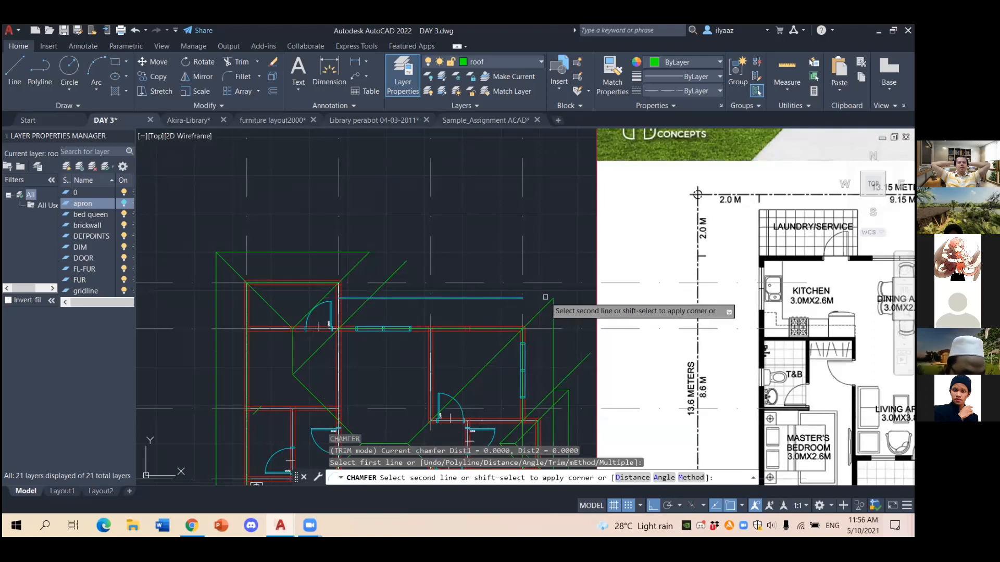
click(554, 313)
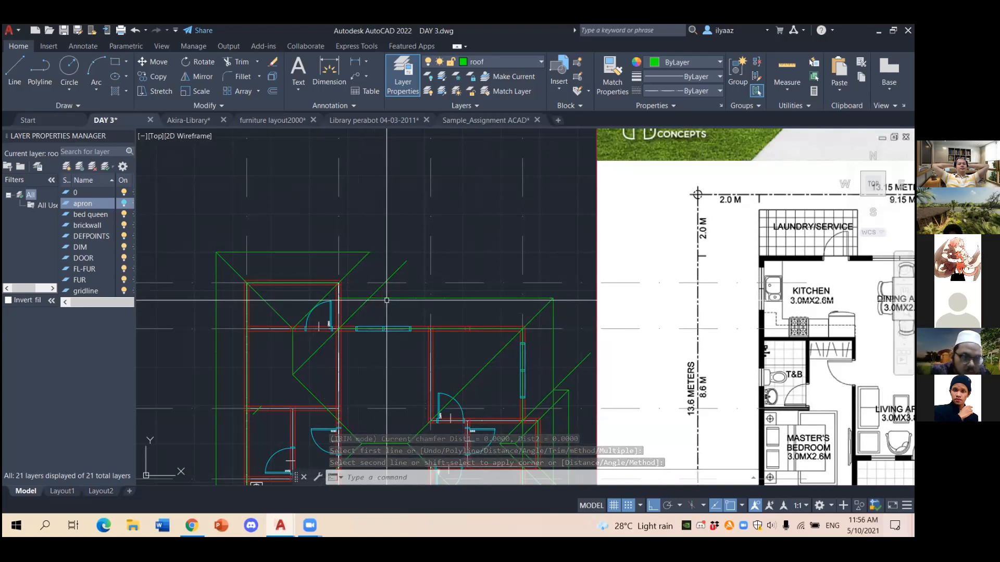
key(Return)
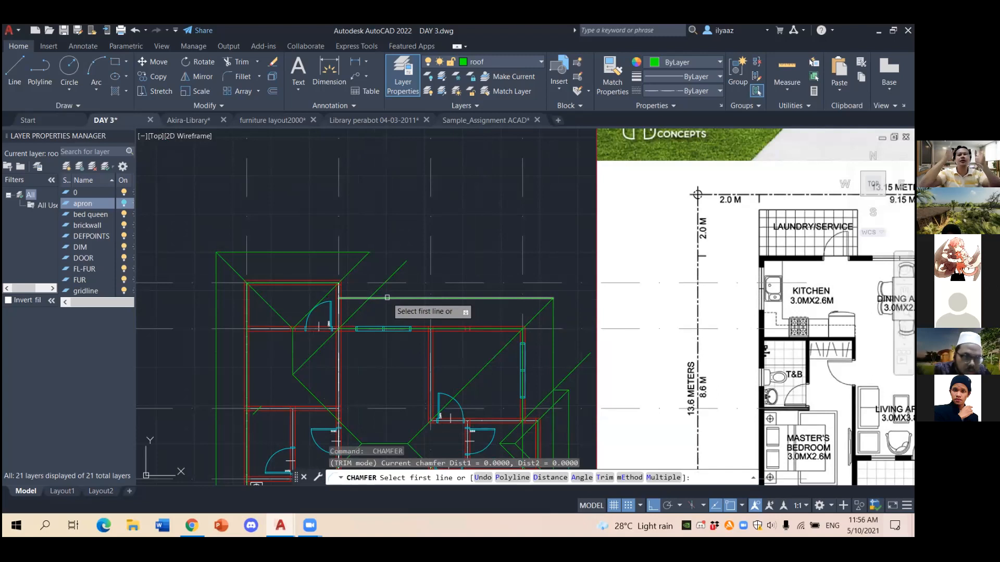
click(387, 298)
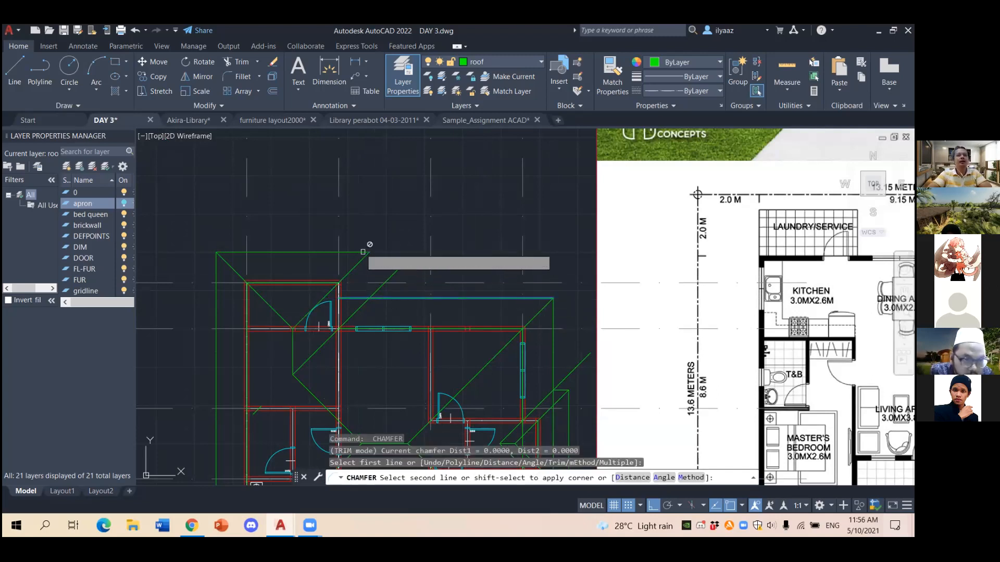
key(Escape)
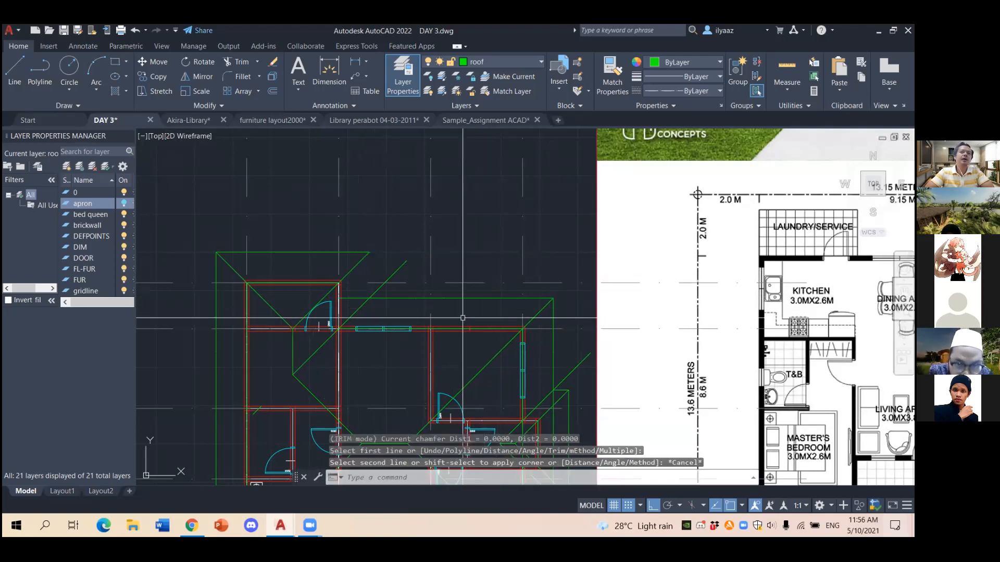
Draw a vertical line from the crossing of the north eave and the diagonal roof line up to the laundry eave's outer corner.
scroll(401, 325, up, 2)
scroll(364, 279, up, 3)
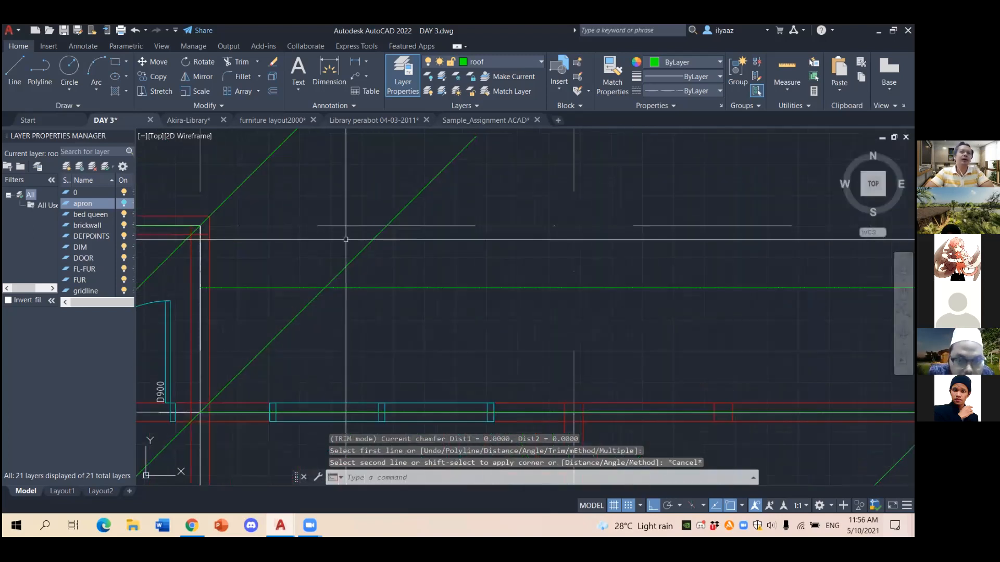
key(Return)
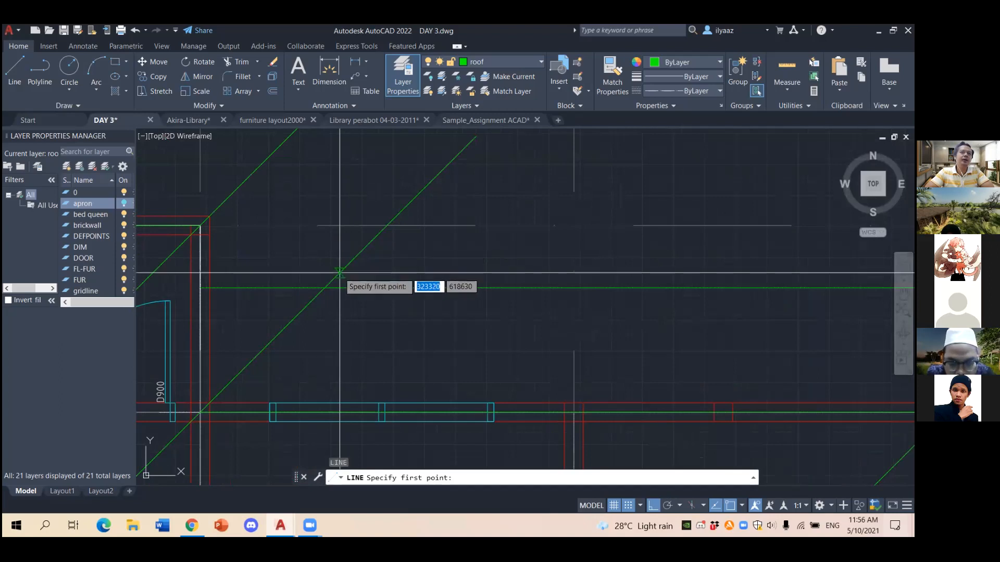
click(325, 287)
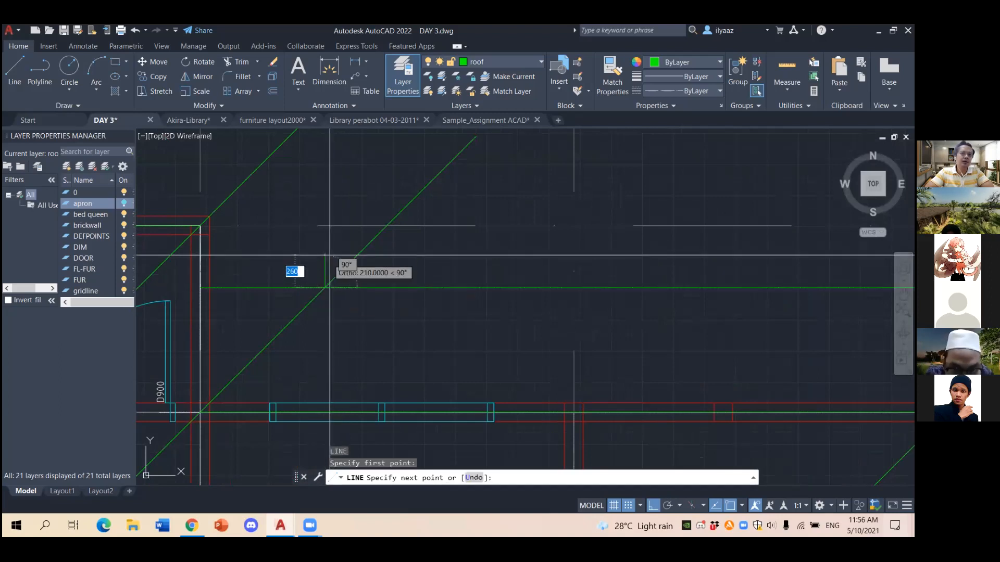
scroll(334, 246, down, 2)
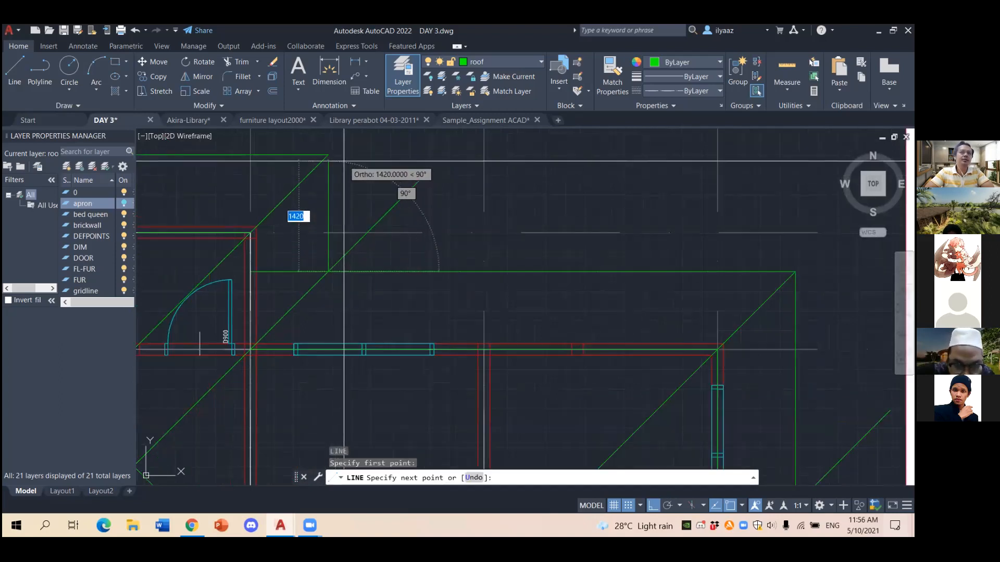
mouse_move(343, 161)
middle_down()
mouse_move(366, 262)
mouse_move(358, 255)
middle_up()
click(358, 255)
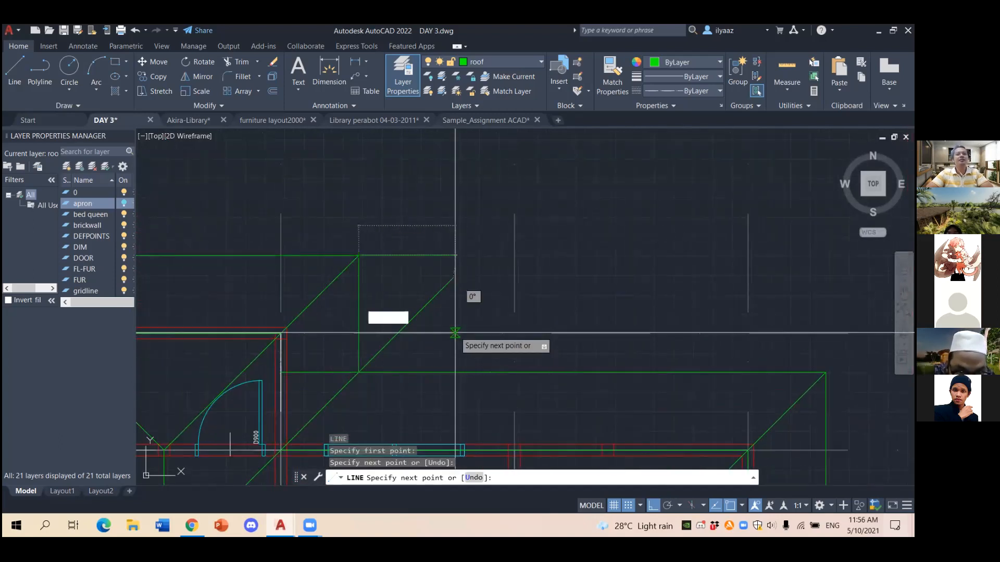
key(Escape)
scroll(452, 331, down, 2)
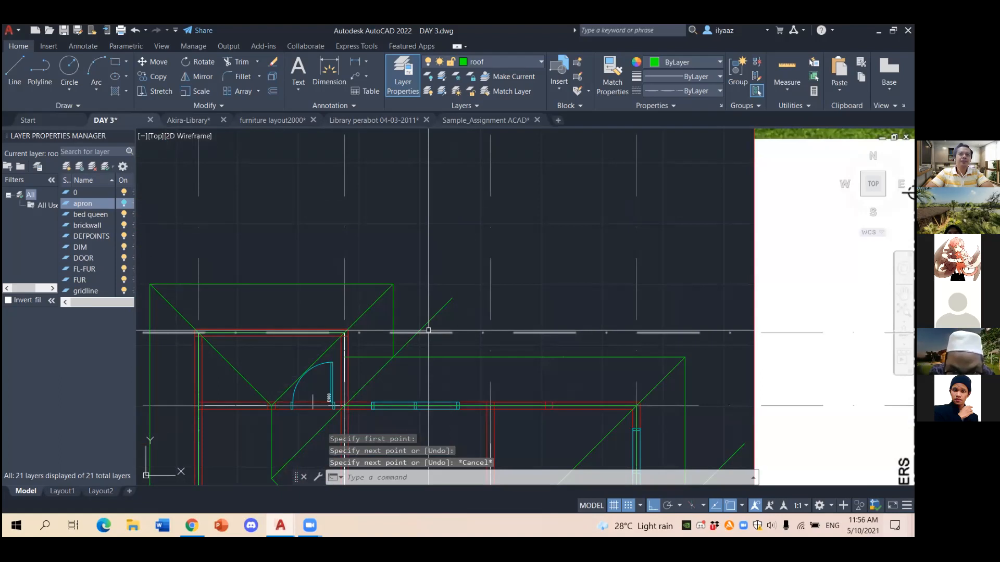
Trim the diagonal roof line just beyond the north eave and the eave segment between the laundry wall and the laundry eave.
scroll(428, 330, up, 2)
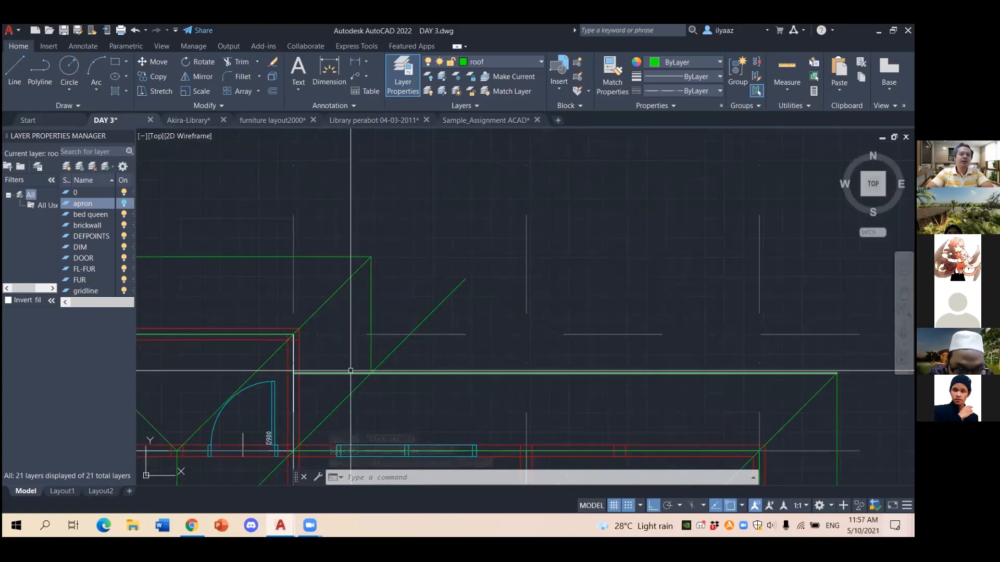
text(tr)
key(Return)
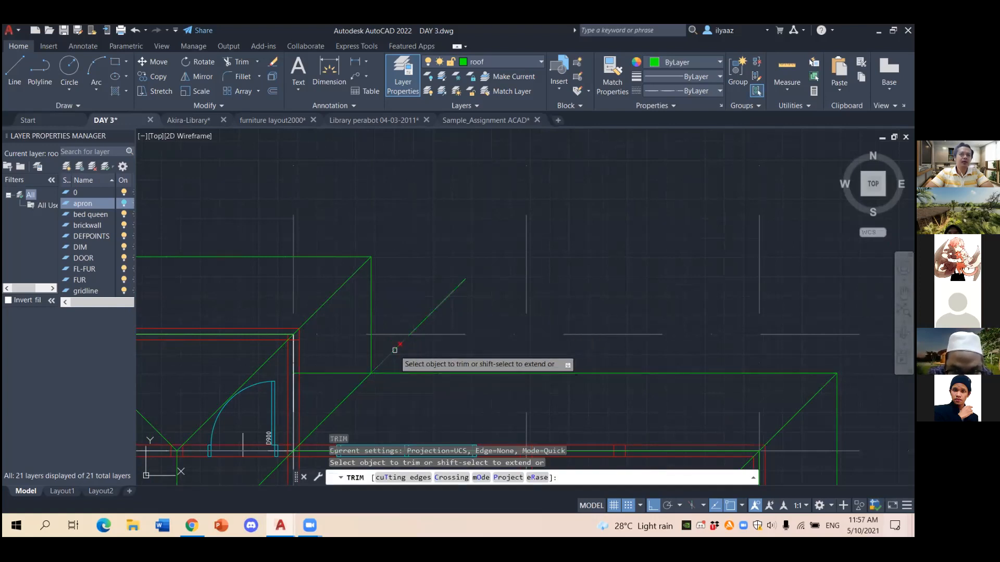
click(359, 374)
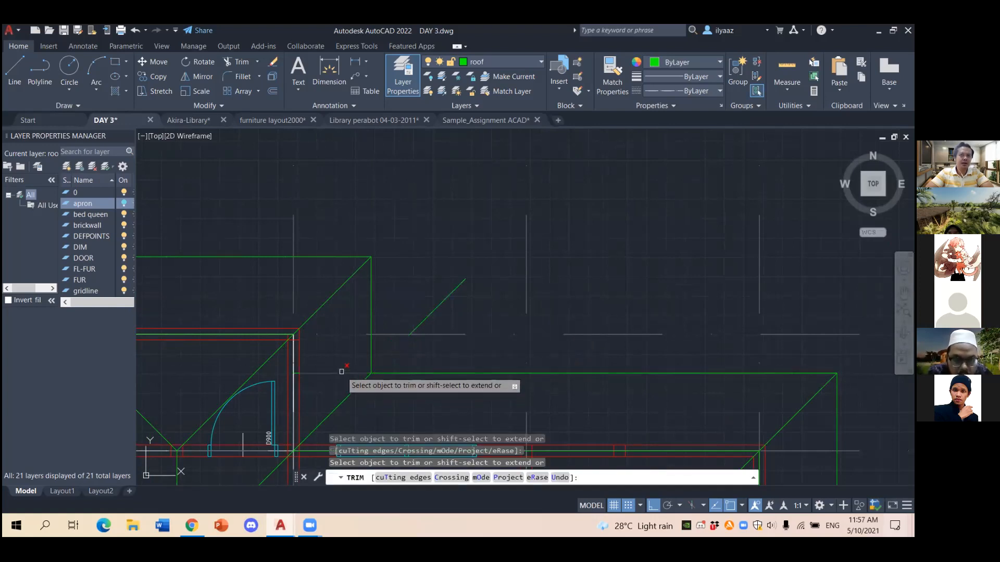
scroll(402, 421, down, 2)
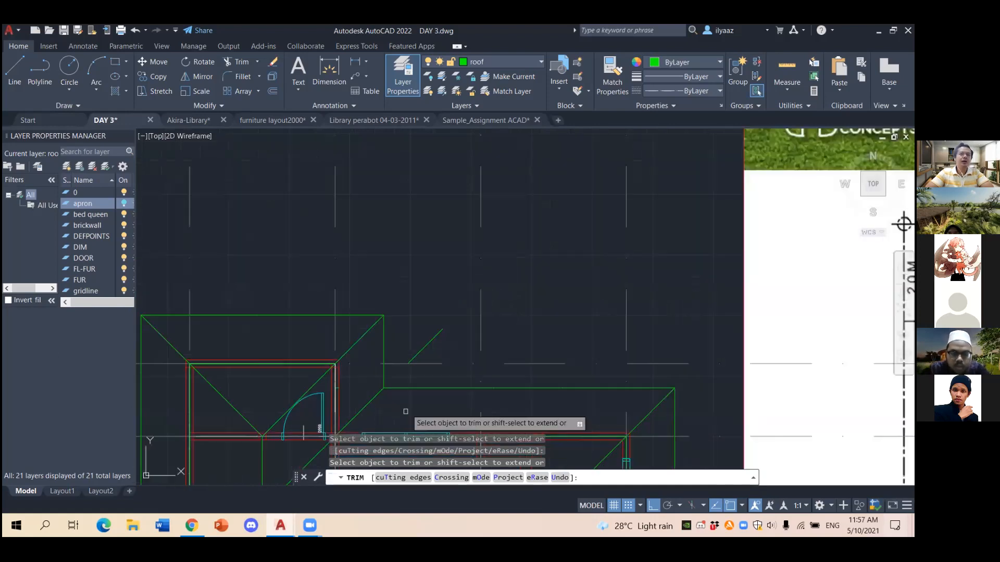
middle_drag(408, 405, 447, 233)
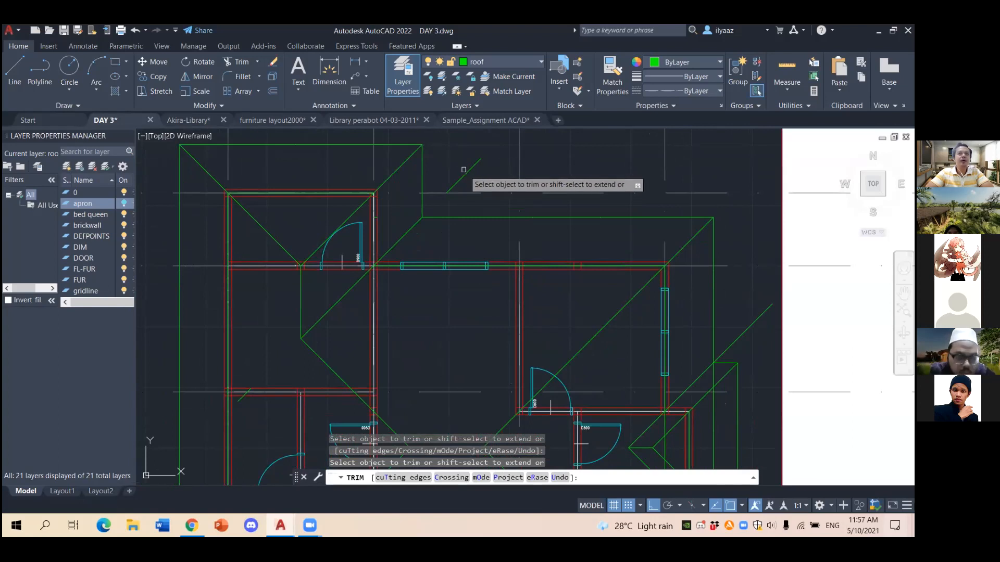
scroll(490, 320, down, 2)
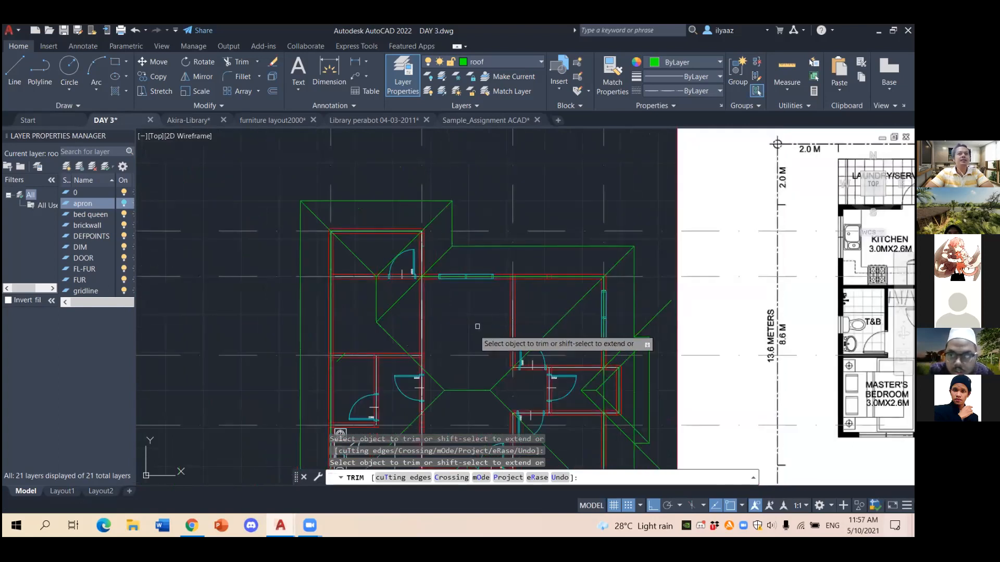
scroll(466, 336, down, 2)
middle_drag(465, 333, 421, 233)
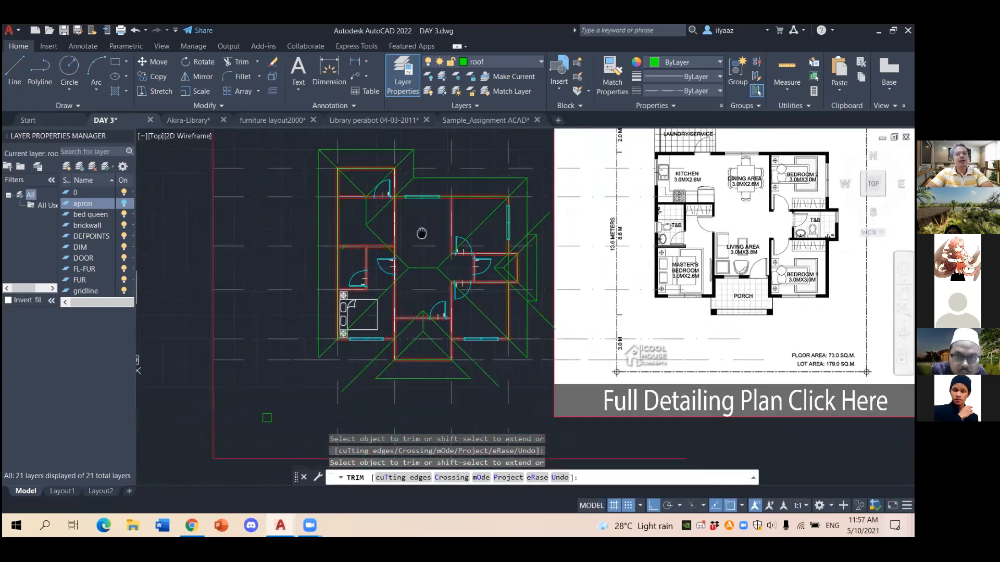
scroll(523, 376, up, 2)
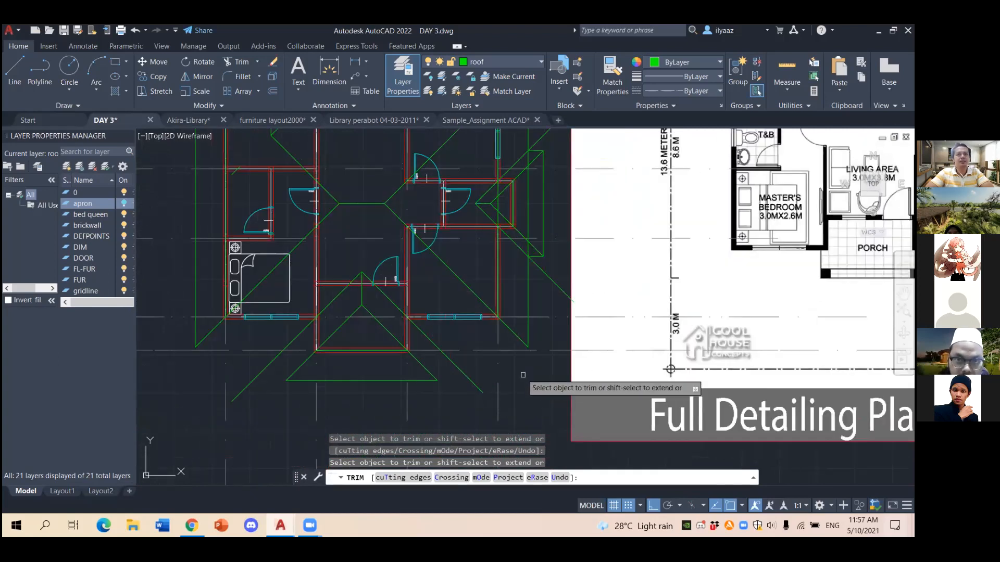
scroll(500, 357, up, 2)
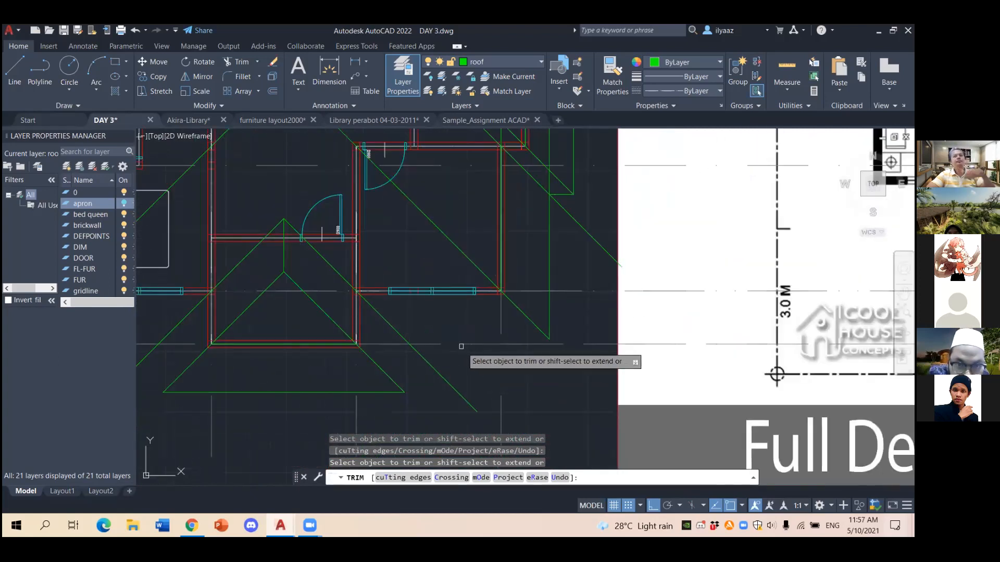
key(Escape)
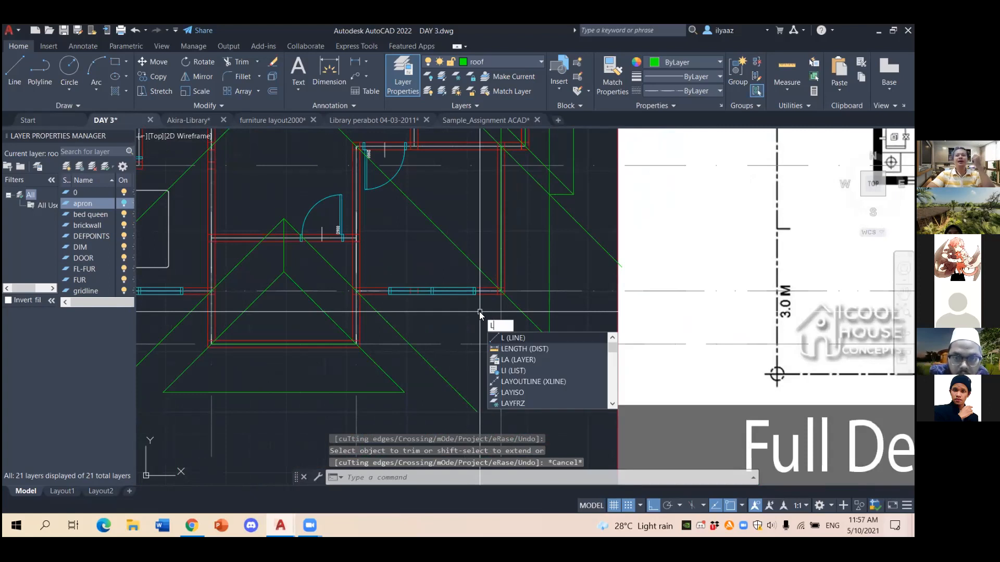
Draw a 9000 long horizontal line along the south wall, from the lower east bedroom's outer corner to the master bedroom's outer corner.
key(Return)
scroll(480, 313, up, 2)
scroll(500, 294, up, 2)
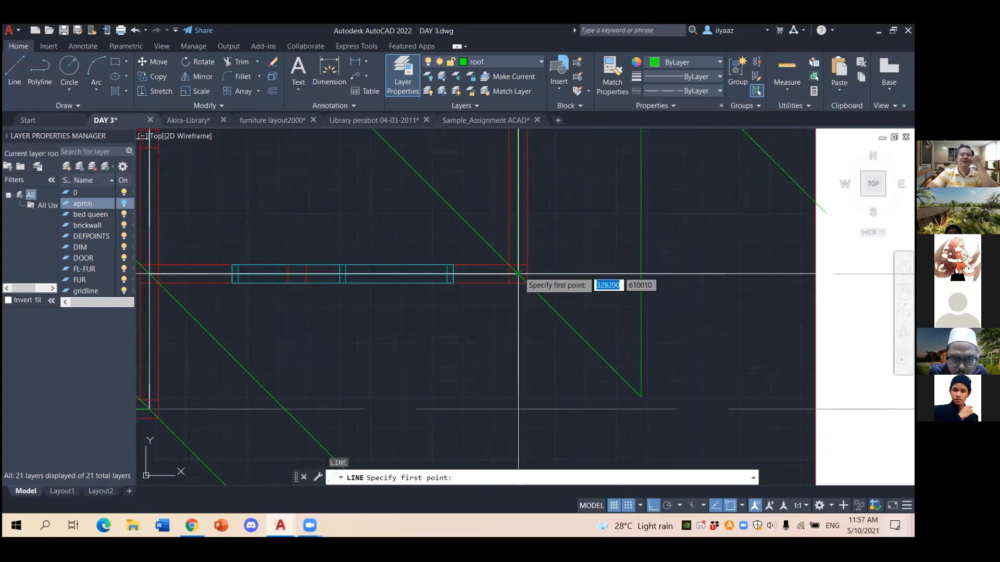
click(518, 273)
middle_drag(413, 316, 810, 281)
scroll(414, 316, down, 2)
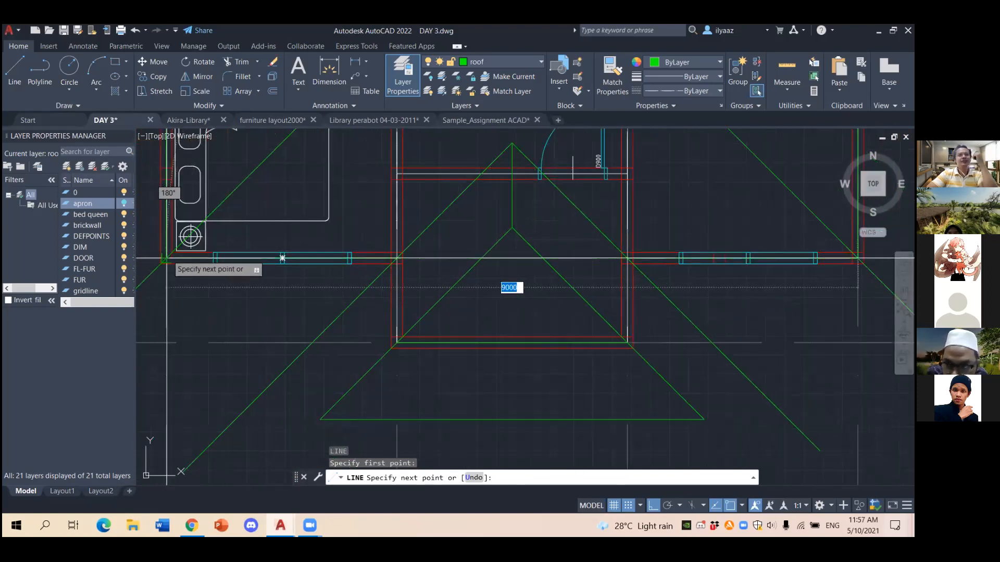
click(167, 258)
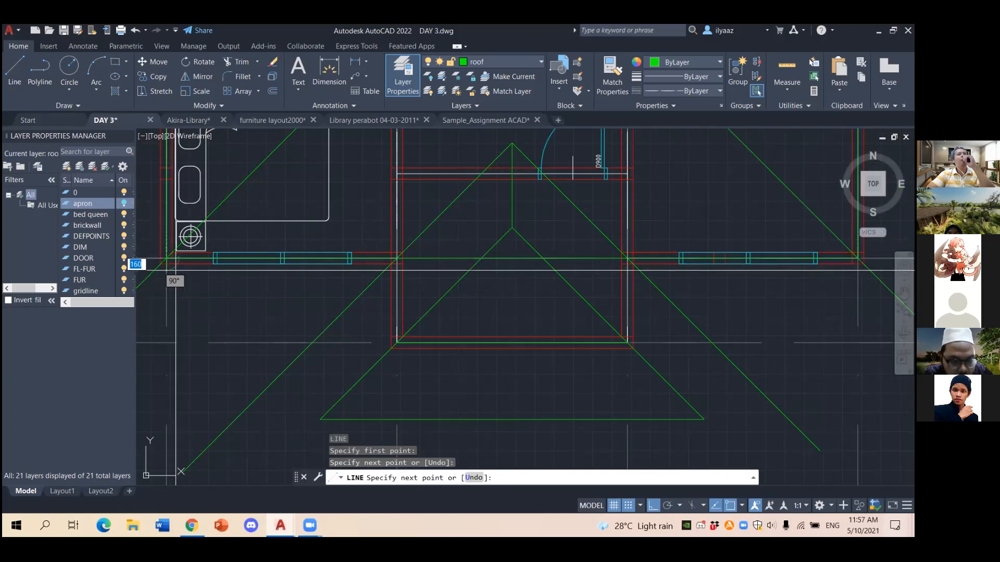
key(Escape)
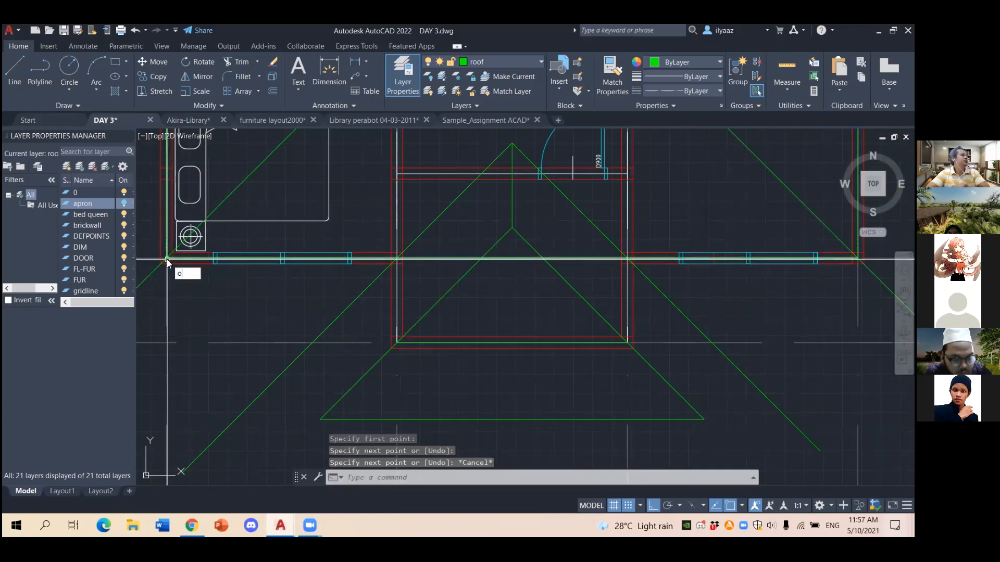
Offset the south wall line 1000 outward to form the main roof's south eave line.
text(o)
key(Return)
key(Return)
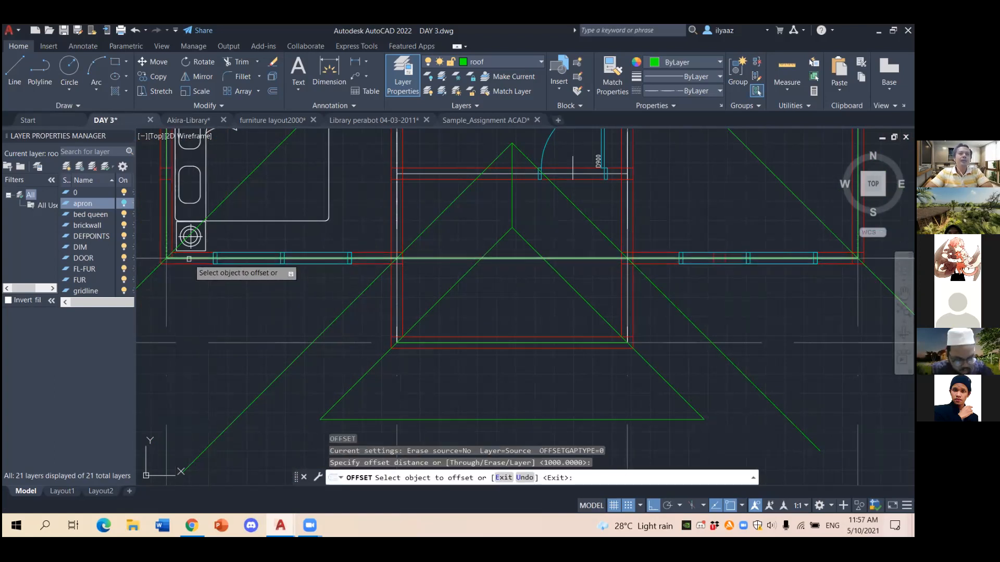
click(189, 259)
click(196, 300)
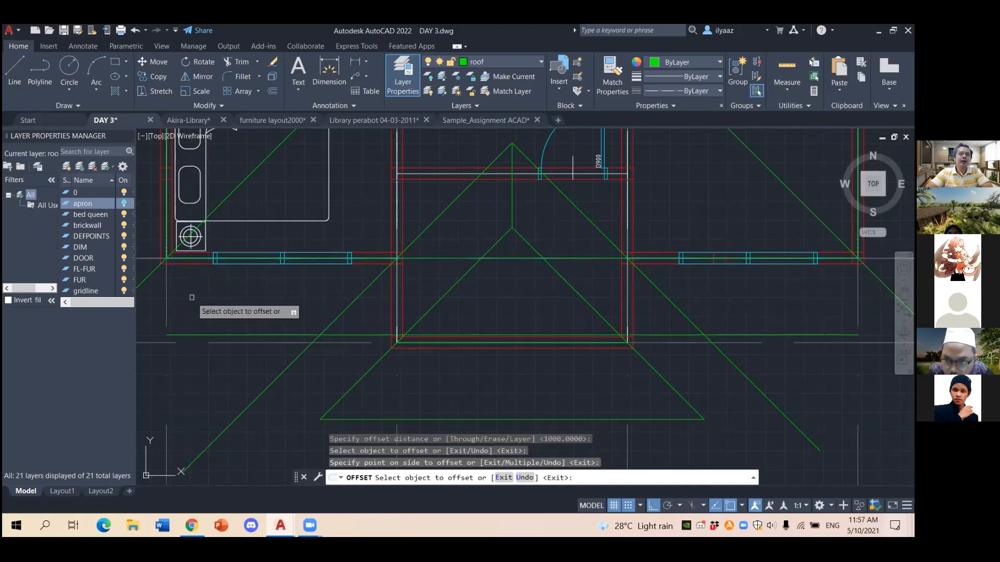
scroll(196, 328, down, 4)
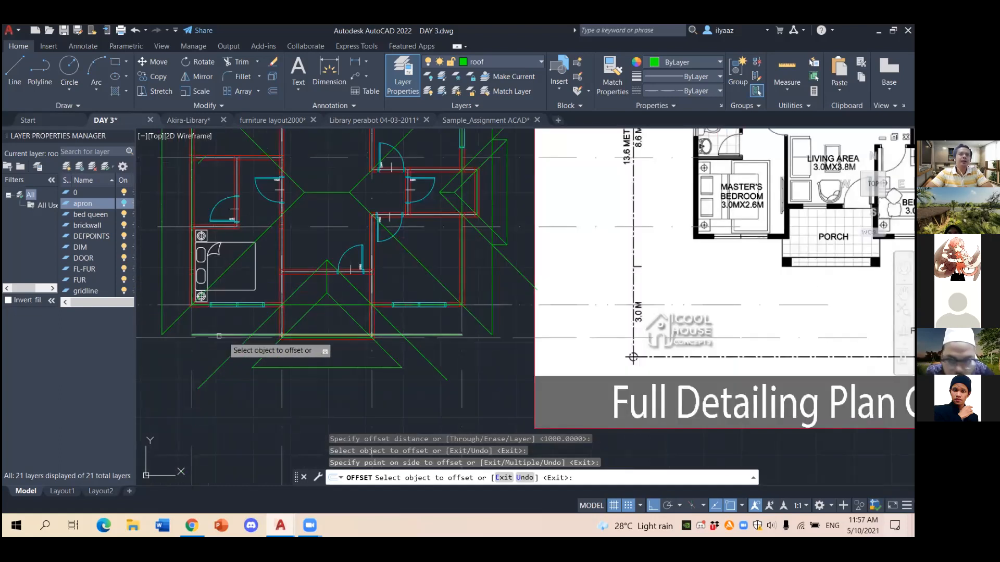
middle_drag(401, 320, 283, 352)
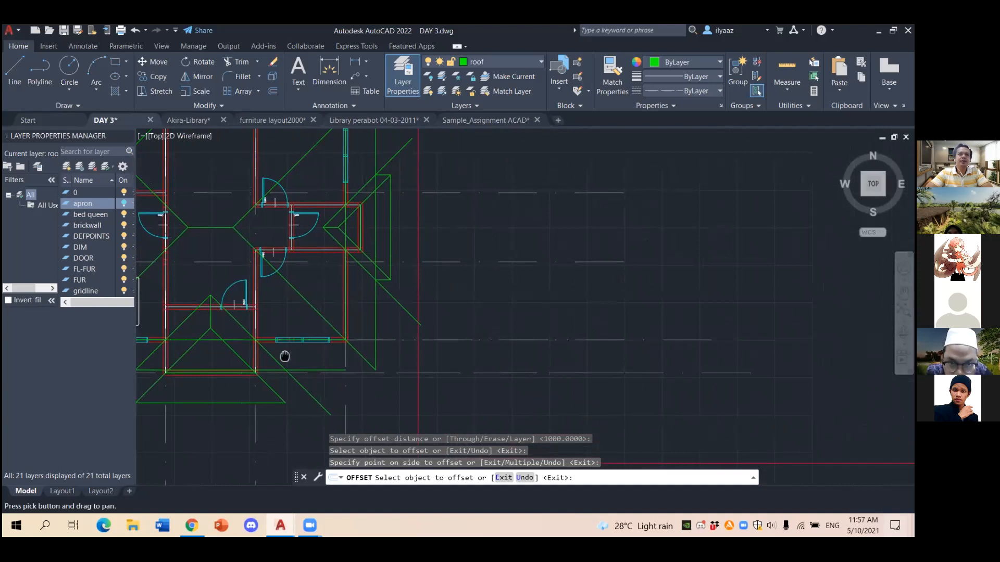
key(Escape)
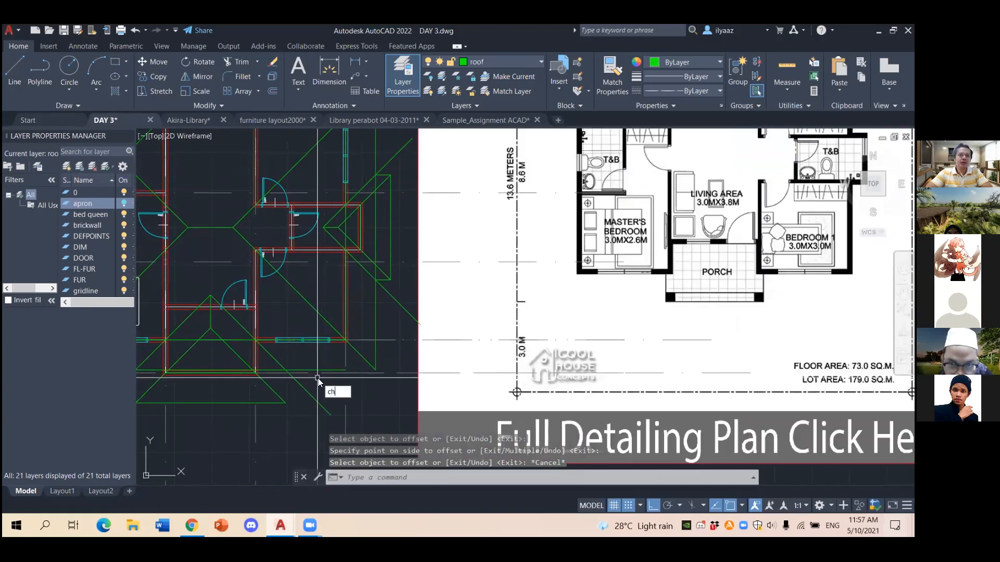
Chamfer the south eave line with the southeast and southwest diagonal hip lines to close both outer corners at zero distance.
text(cha)
key(Return)
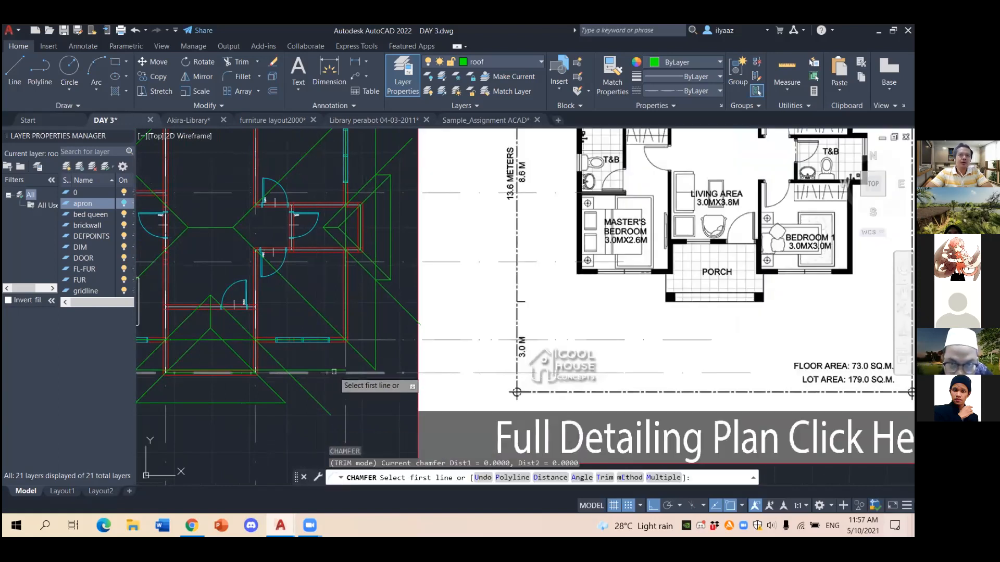
click(334, 370)
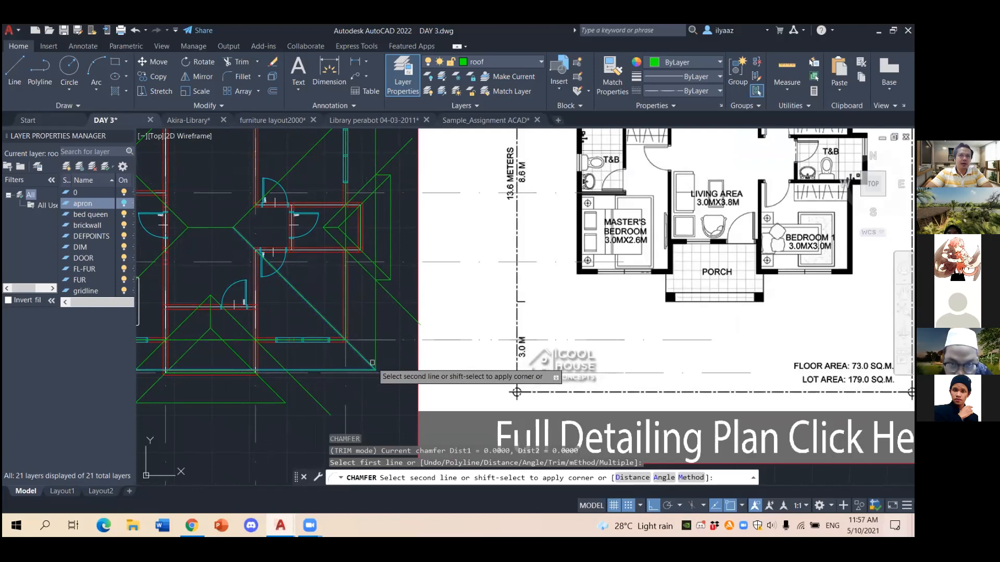
click(372, 363)
middle_drag(298, 353, 480, 337)
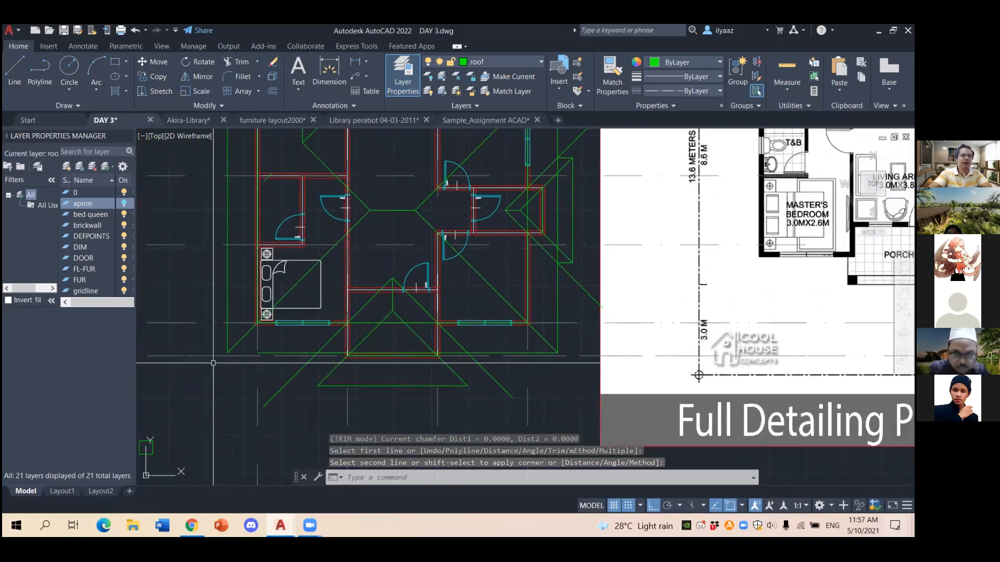
key(Return)
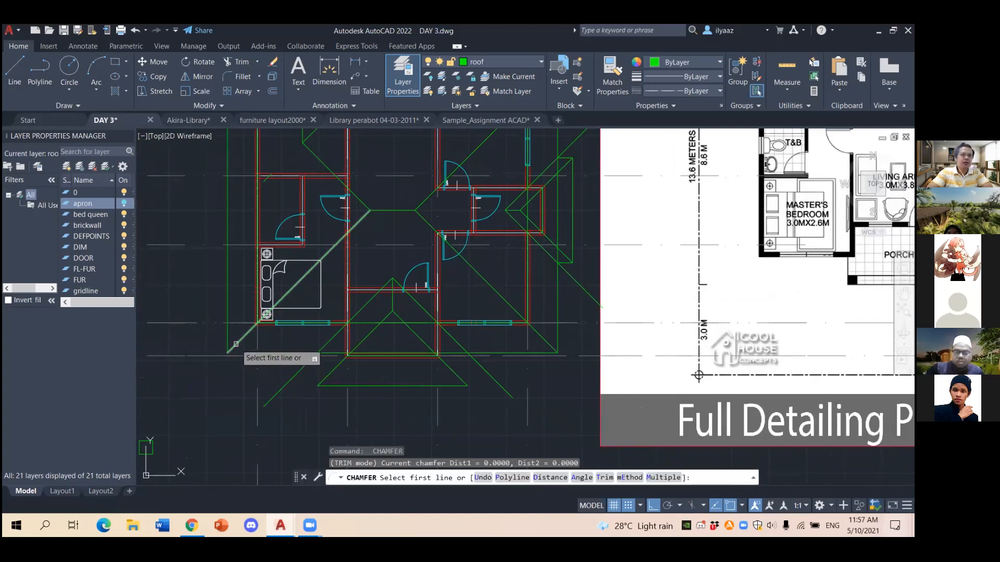
click(236, 344)
click(264, 352)
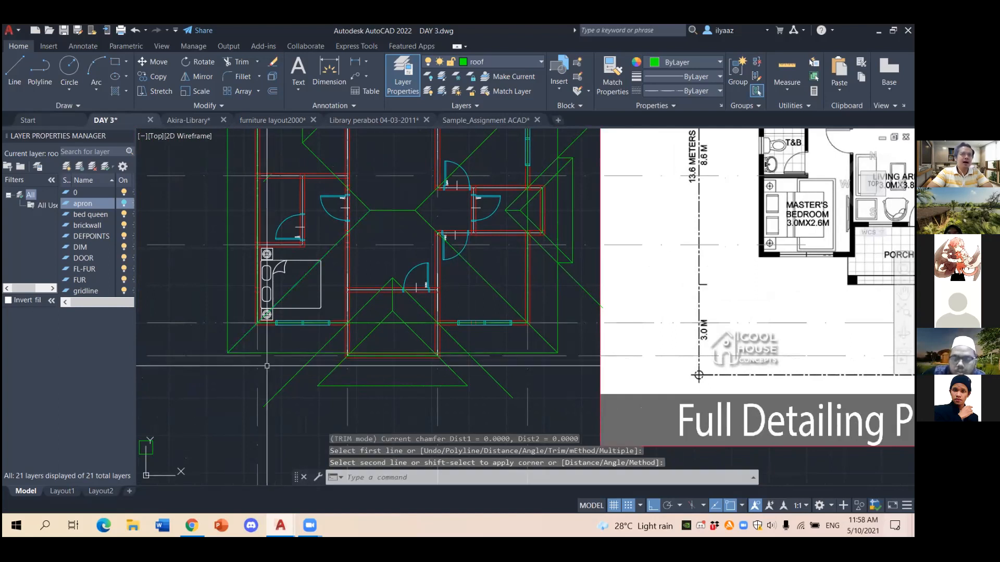
Draw a vertical line from the porch eave's west corner up to the crossing of the south eave and the diagonal roof line.
middle_drag(286, 397, 204, 401)
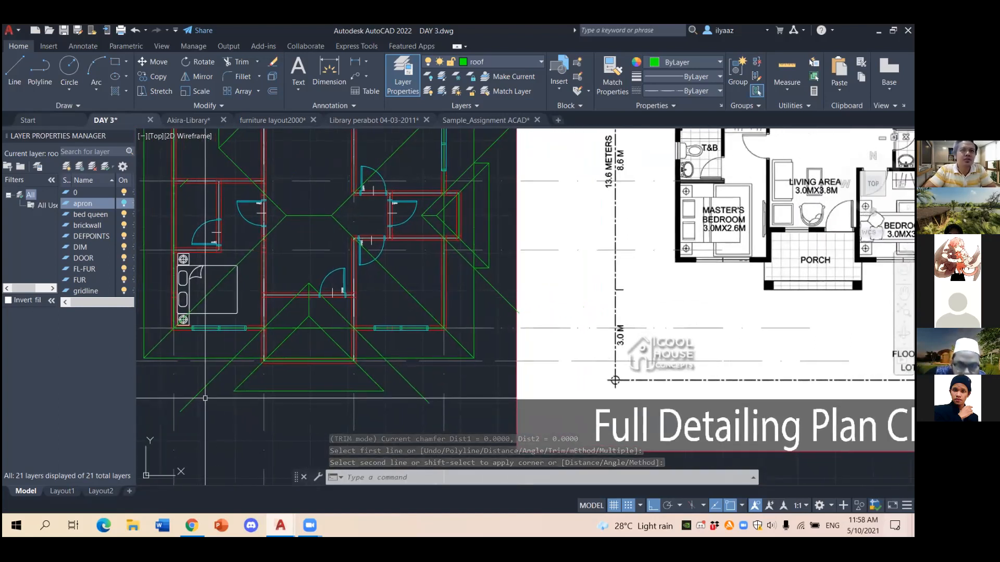
key(Escape)
text(l)
key(Return)
scroll(253, 396, up, 5)
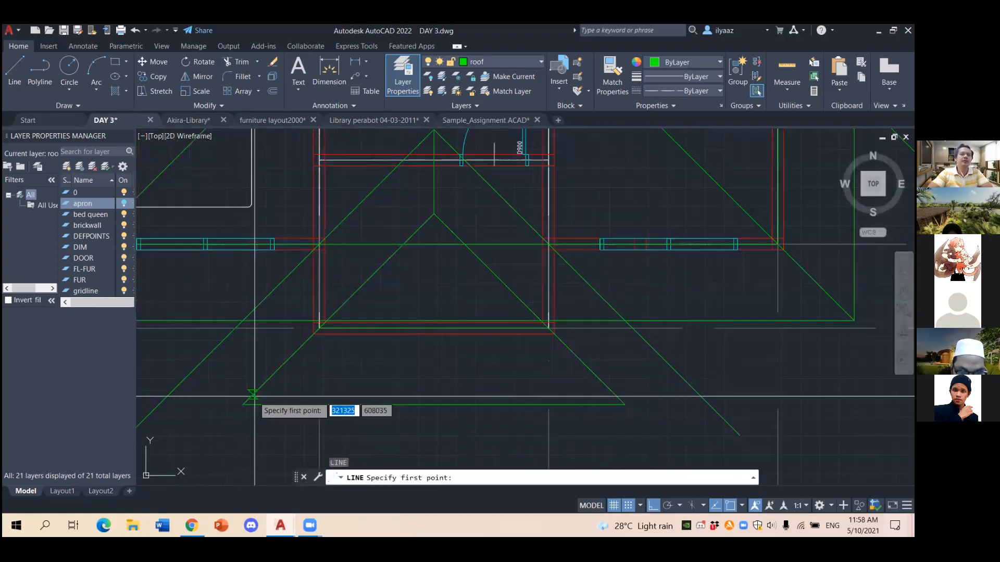
click(243, 403)
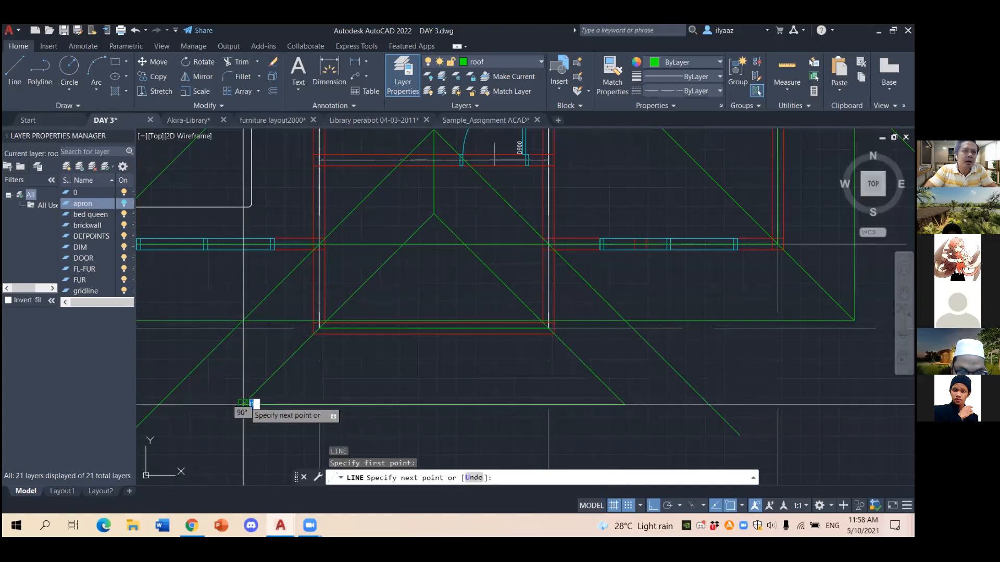
click(243, 320)
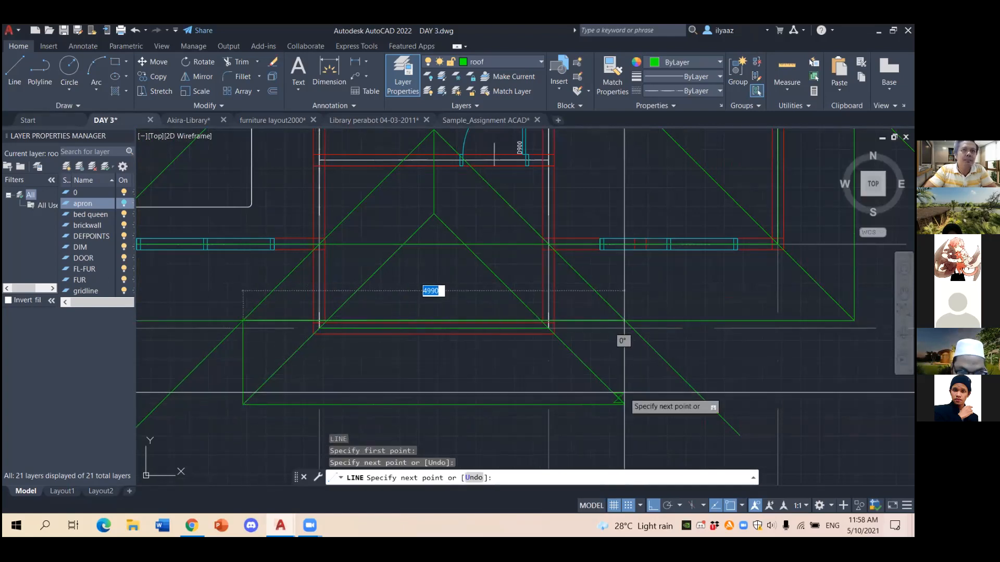
key(Escape)
Draw a vertical line about 1100 long from the porch eave's east corner up to the south eave's crossing with the diagonal roof line.
key(Return)
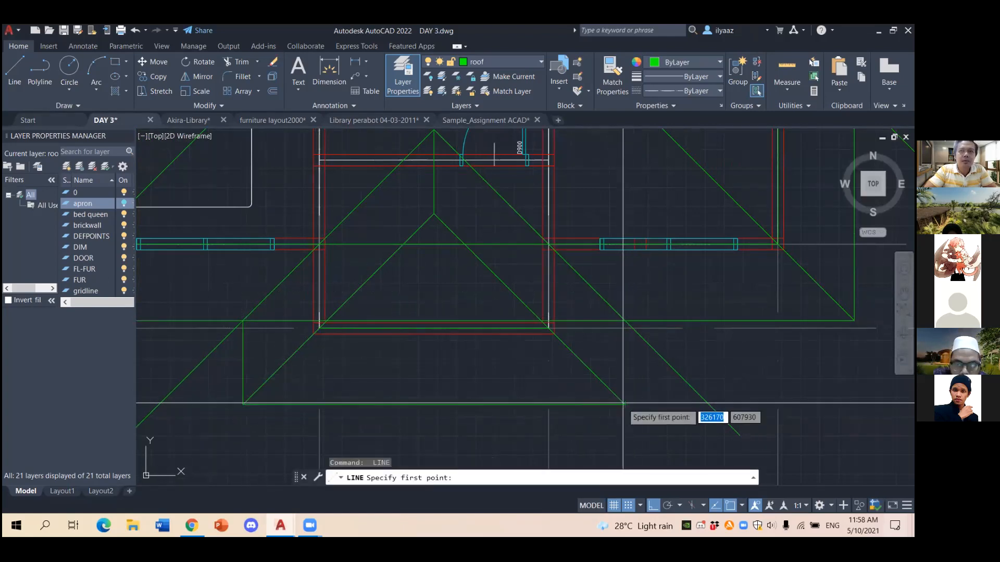
click(624, 403)
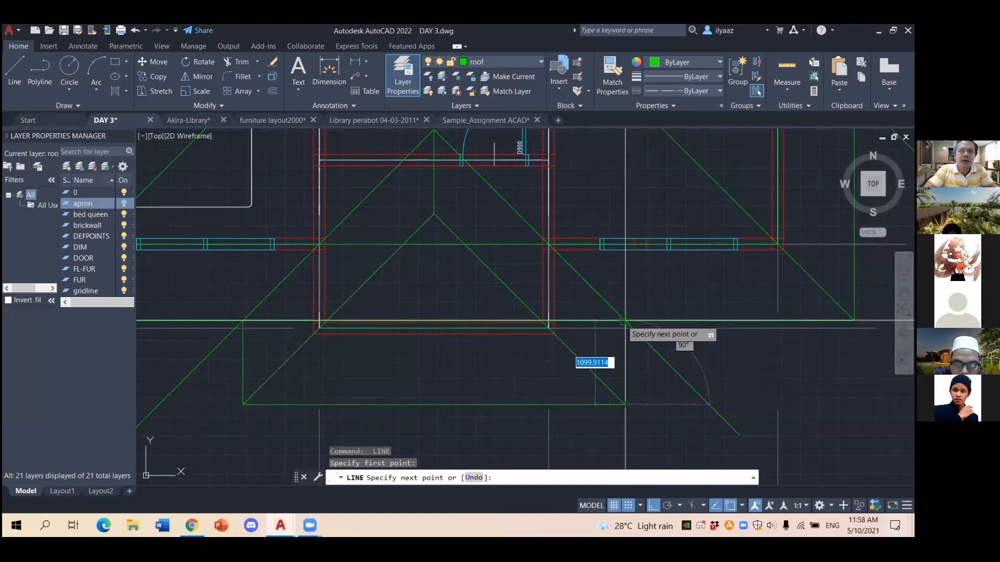
click(624, 321)
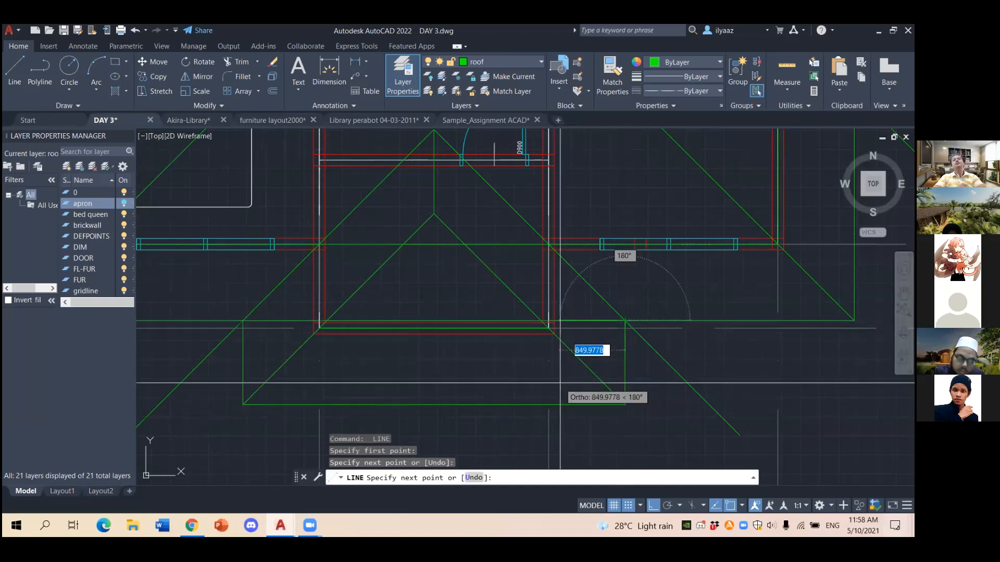
scroll(615, 383, up, 2)
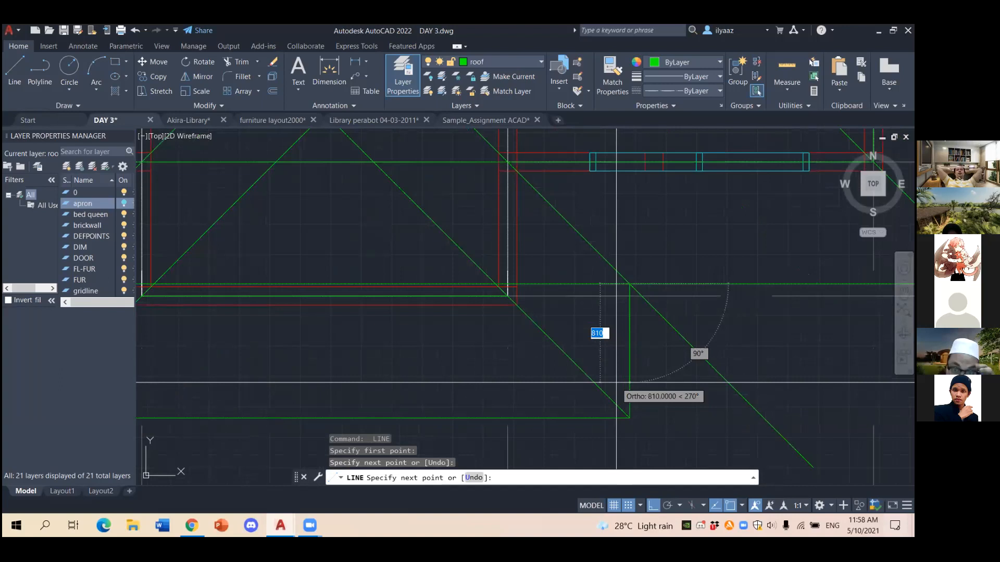
key(Escape)
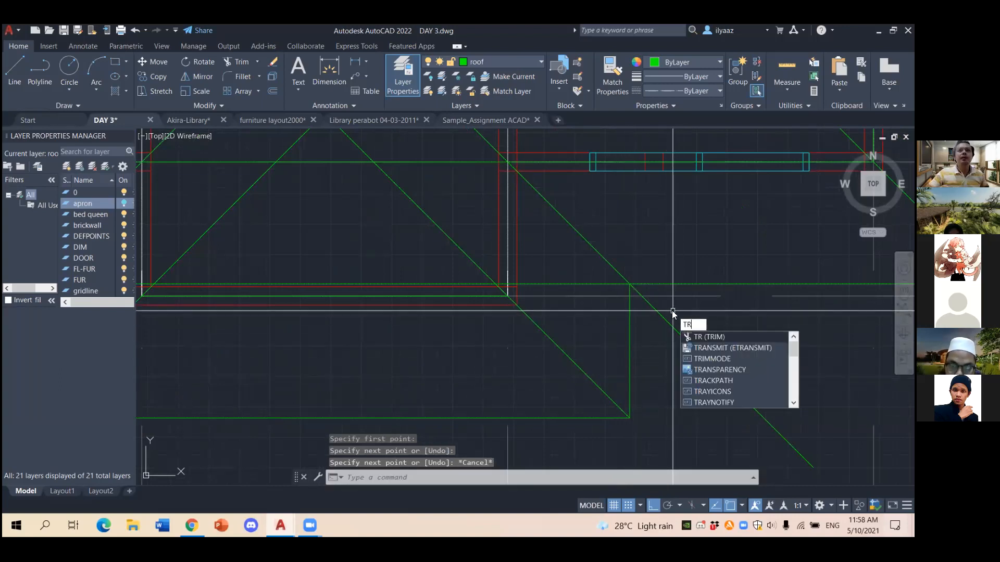
Trim the diagonal roof lines that overshoot the main south eave beside the porch roof's east and west corners.
key(Return)
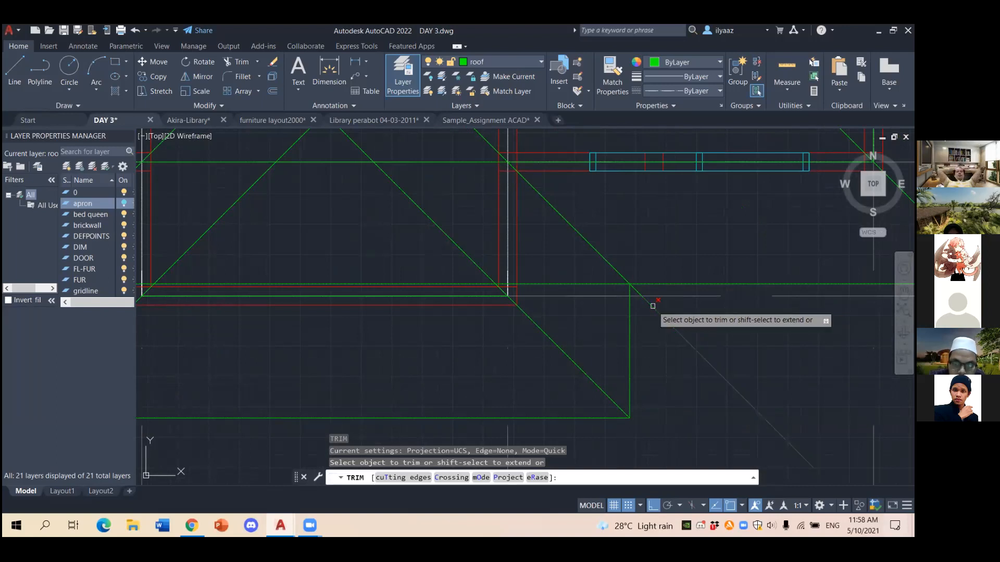
click(641, 293)
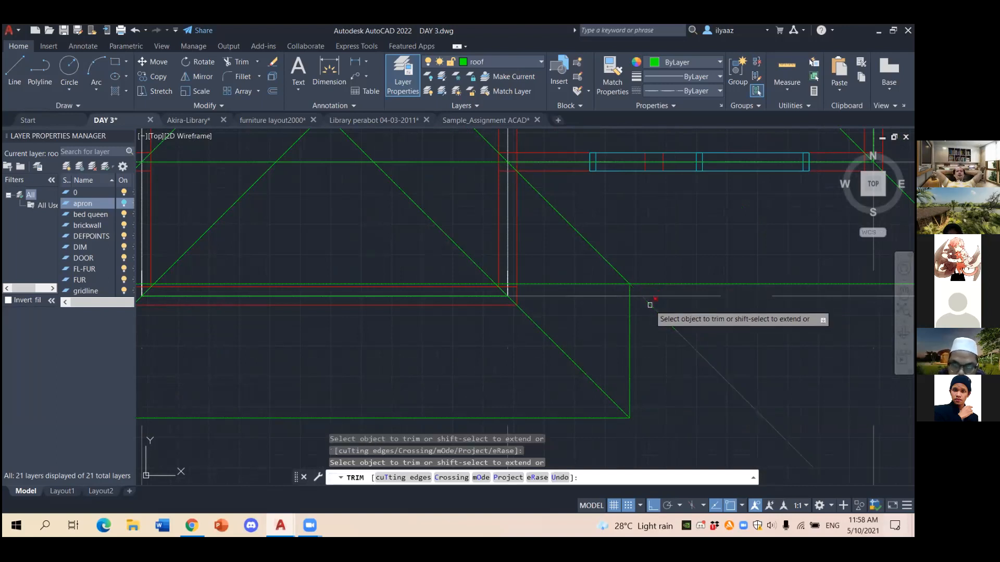
scroll(653, 334, down, 5)
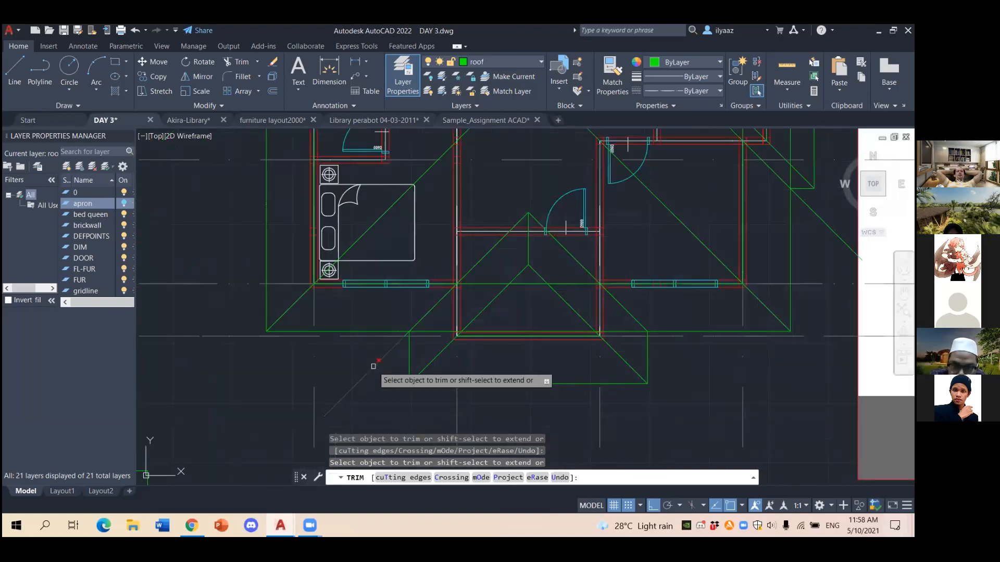
scroll(396, 359, up, 5)
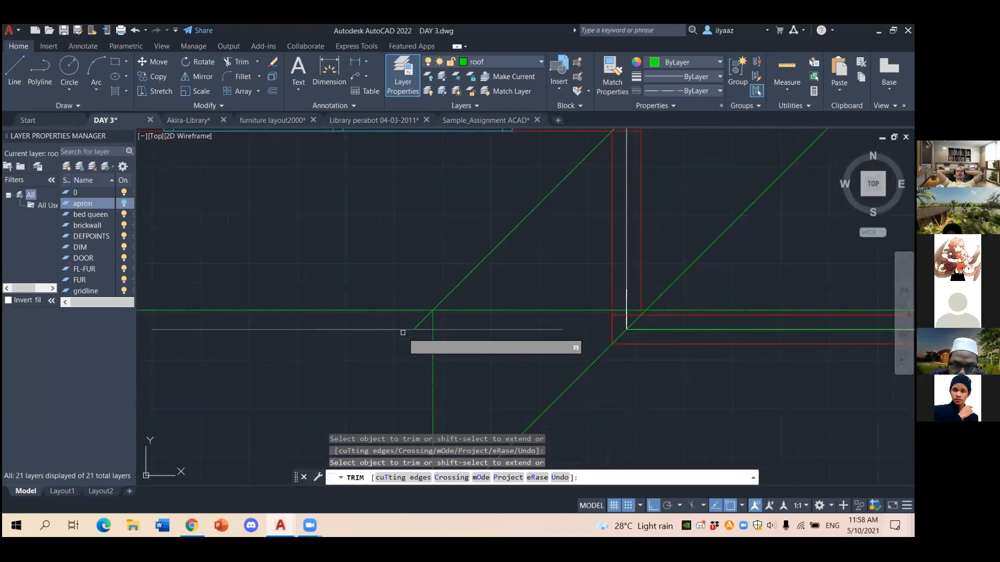
scroll(435, 313, down, 5)
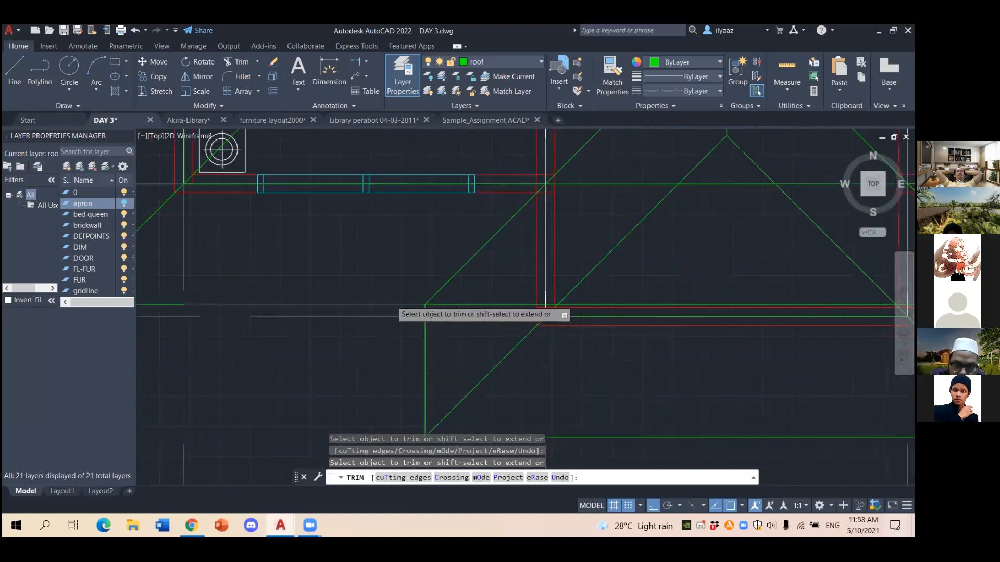
mouse_move(389, 294)
middle_down()
mouse_move(246, 391)
mouse_move(230, 426)
middle_up()
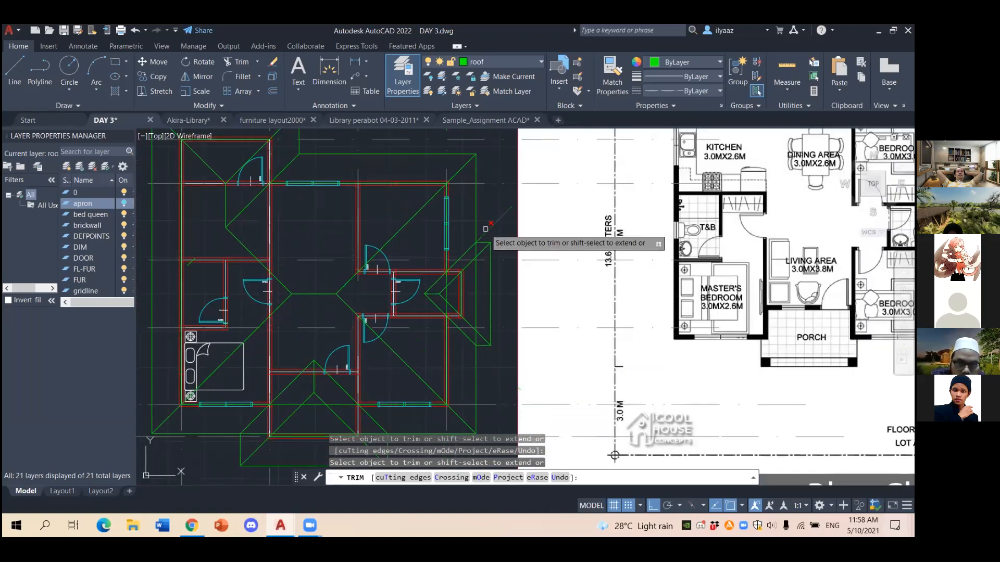
scroll(487, 235, down, 2)
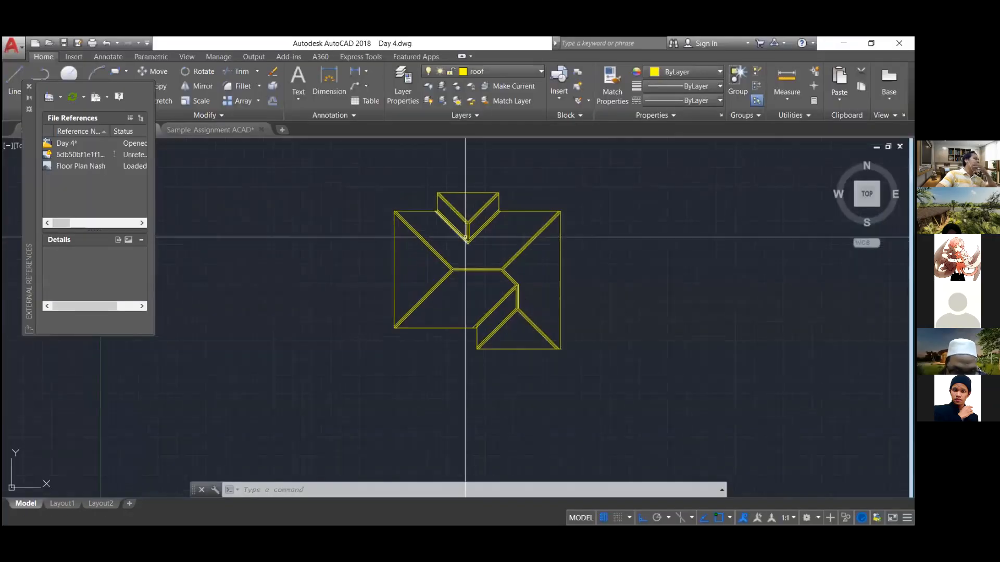
scroll(464, 198, up, 4)
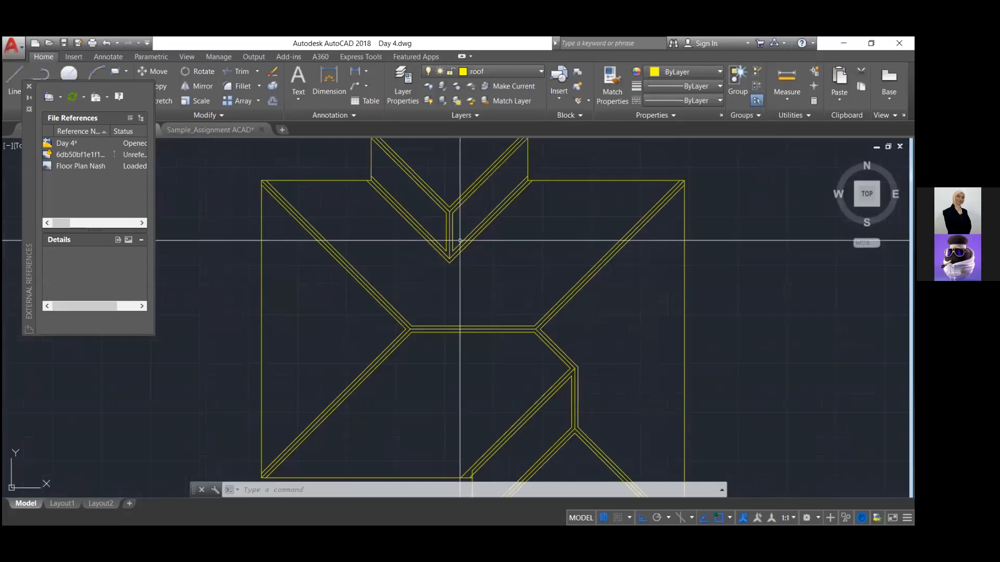
middle_drag(444, 251, 462, 259)
scroll(473, 287, down, 2)
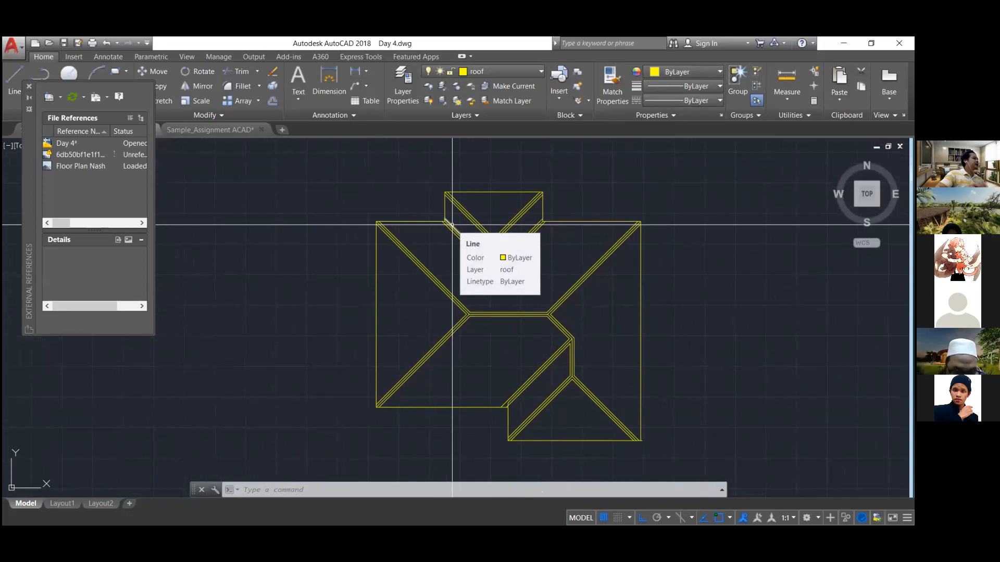
middle_drag(517, 340, 486, 309)
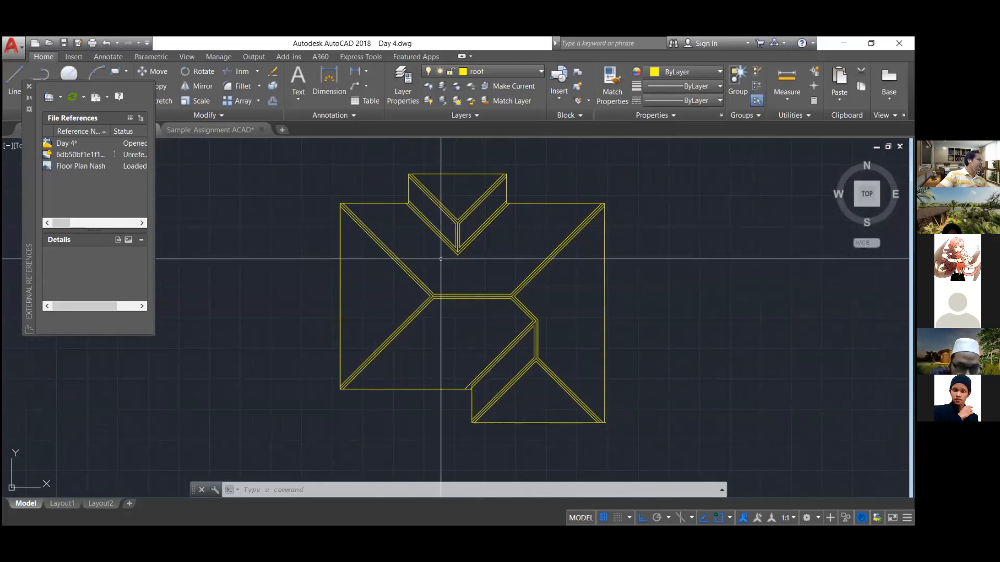
text(H)
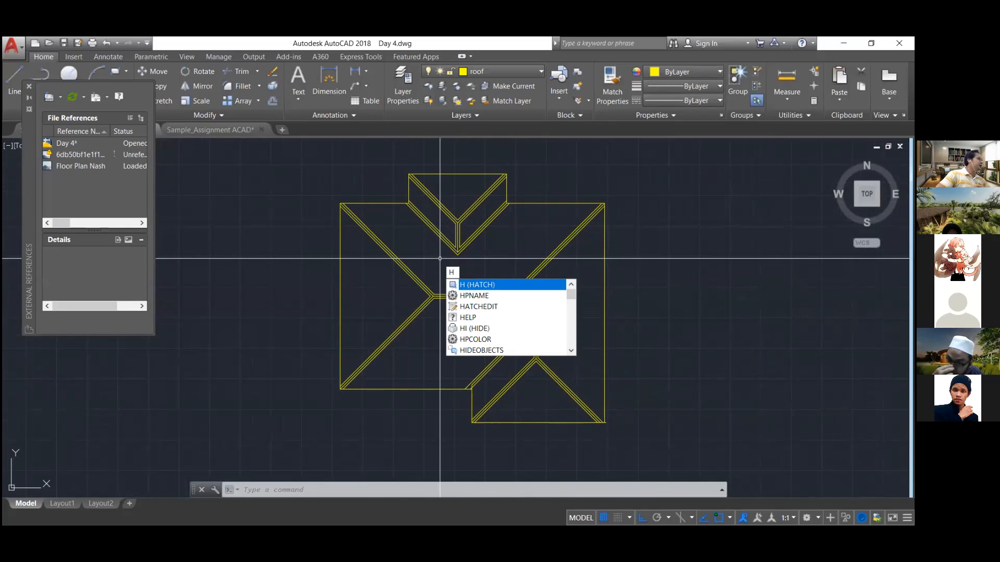
key(Escape)
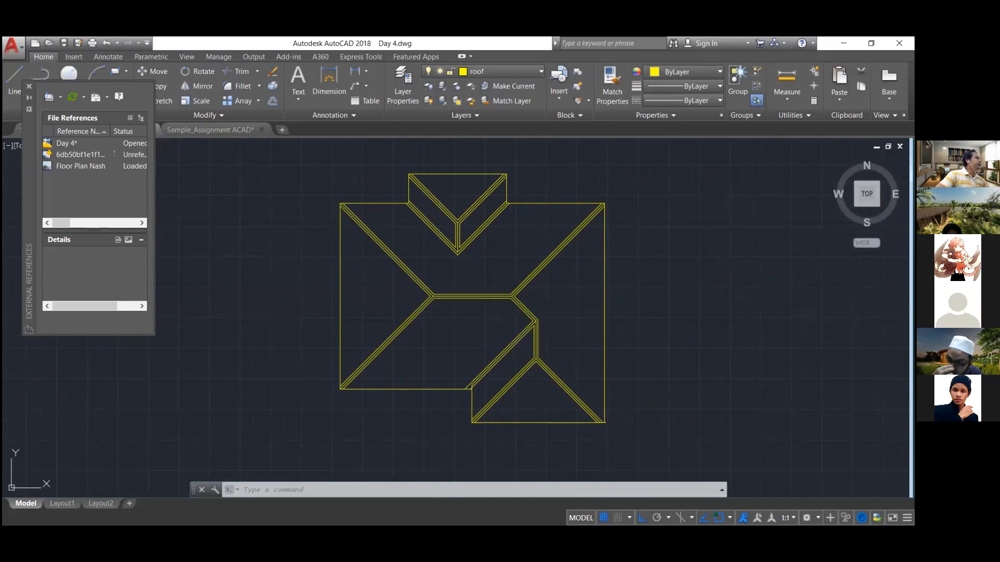
Start a hatch in the Day 4 roof plan and browse the available hatch patterns.
text(h)
key(Return)
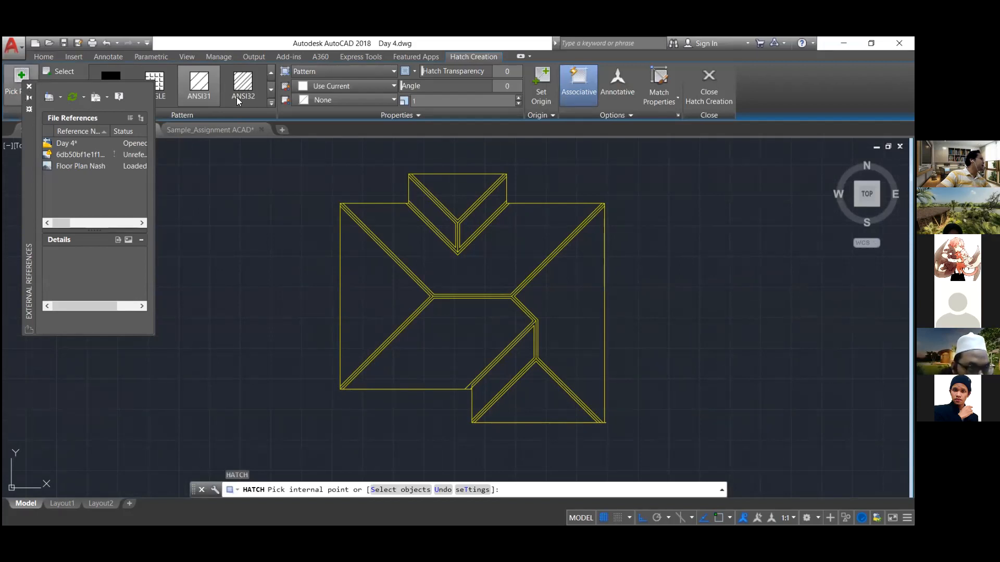
click(272, 92)
click(272, 92)
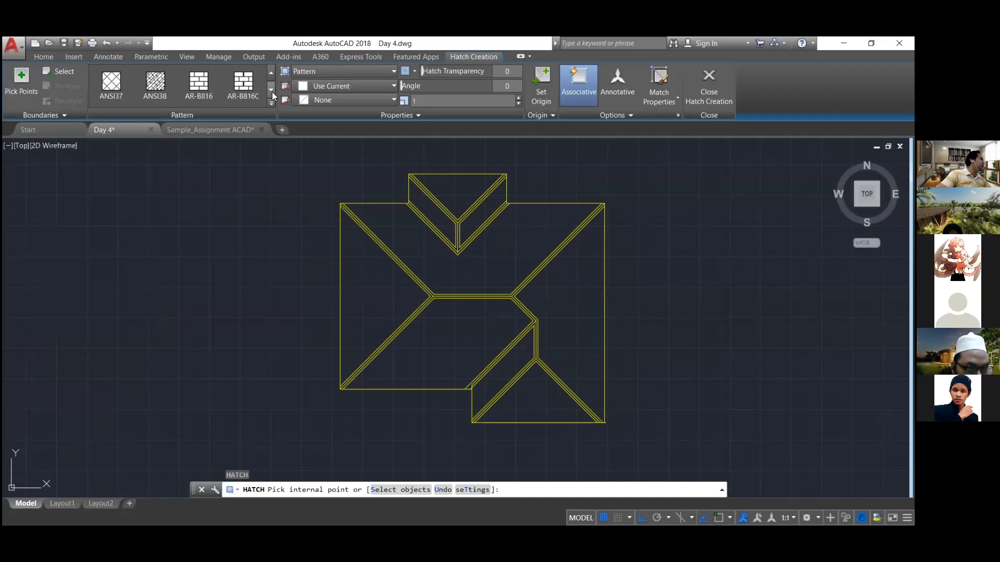
click(271, 92)
click(271, 92)
click(270, 73)
click(270, 73)
click(271, 75)
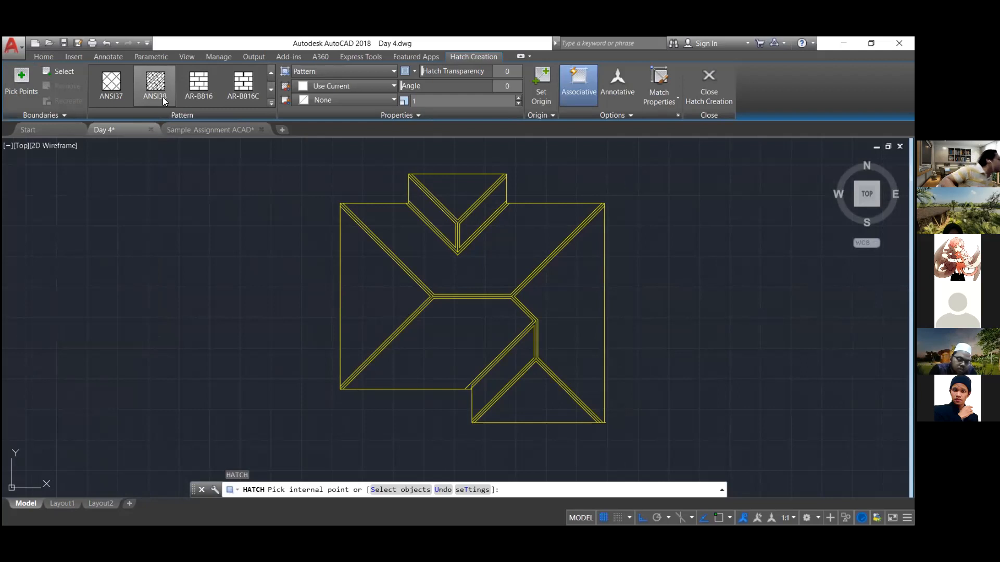
click(270, 90)
click(270, 92)
click(271, 92)
click(271, 92)
click(270, 91)
click(269, 90)
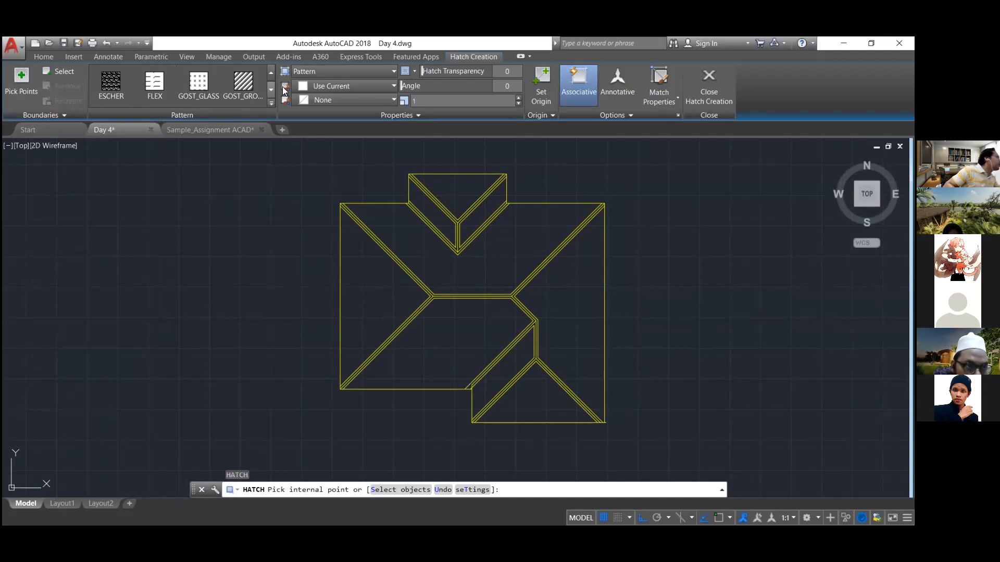
click(270, 72)
click(271, 73)
click(270, 73)
click(271, 73)
click(271, 73)
click(270, 72)
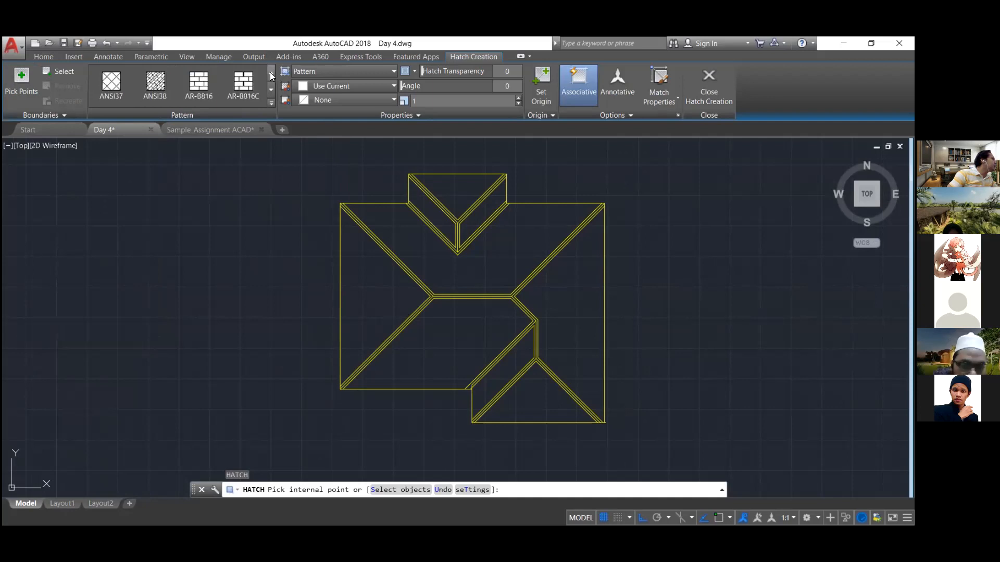
Hatch the main roof's north slope with the ANSI38 pattern at a scale of 100.
click(155, 83)
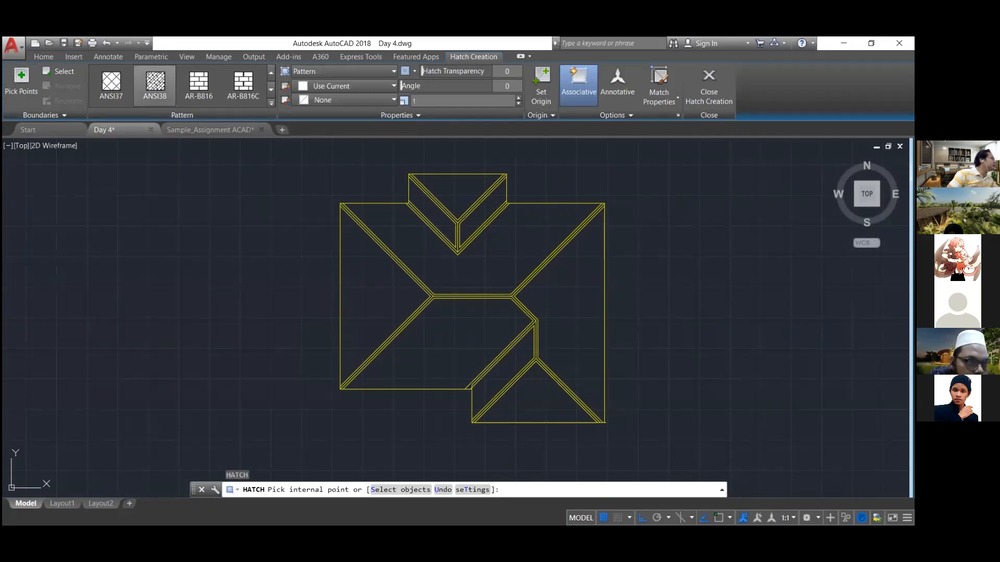
click(448, 275)
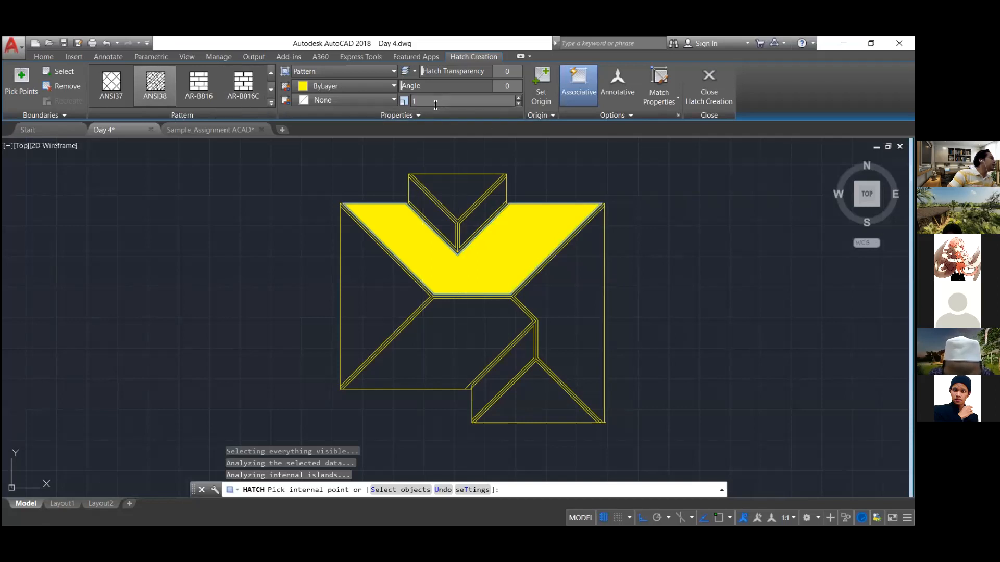
drag(424, 101, 407, 101)
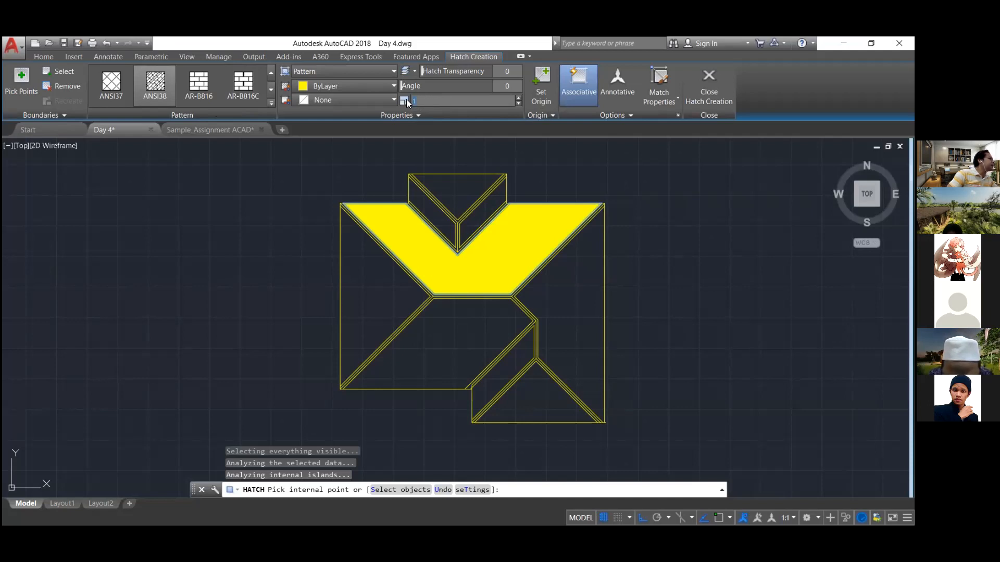
text(100)
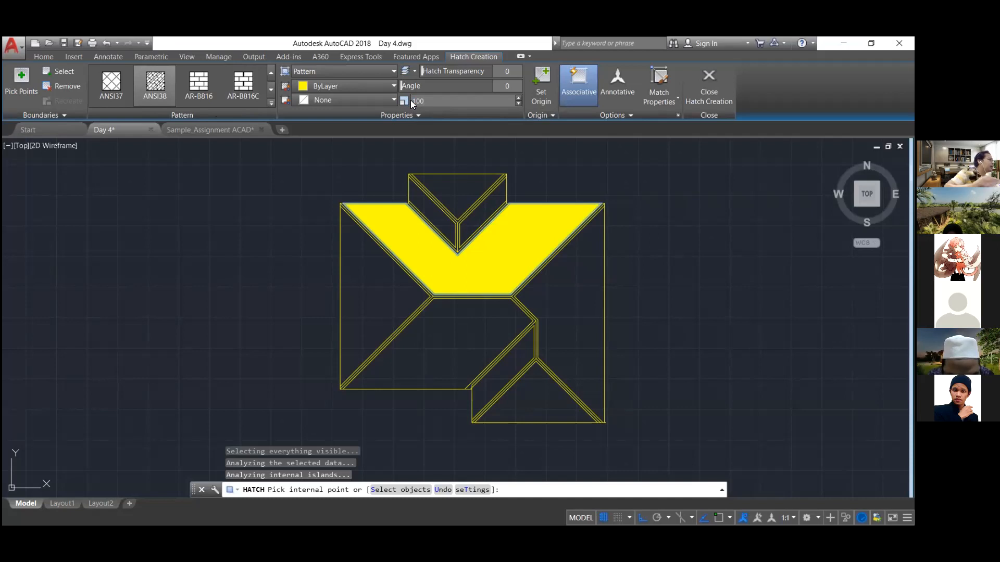
Set the hatch scale to 50 and add the east slope of the small north roof to the hatch.
click(530, 292)
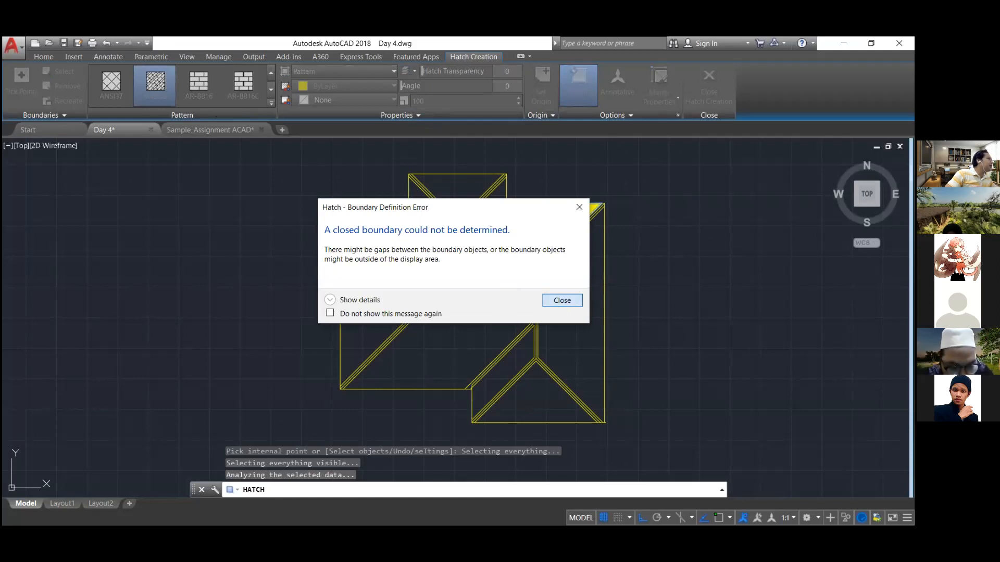
click(562, 301)
text(50)
key(Return)
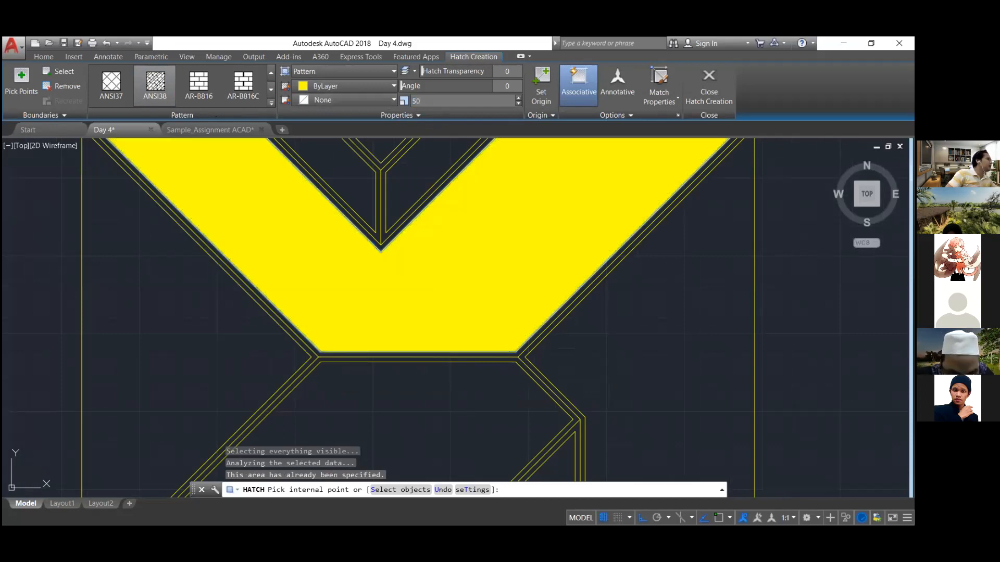
click(397, 189)
middle_drag(397, 189, 416, 252)
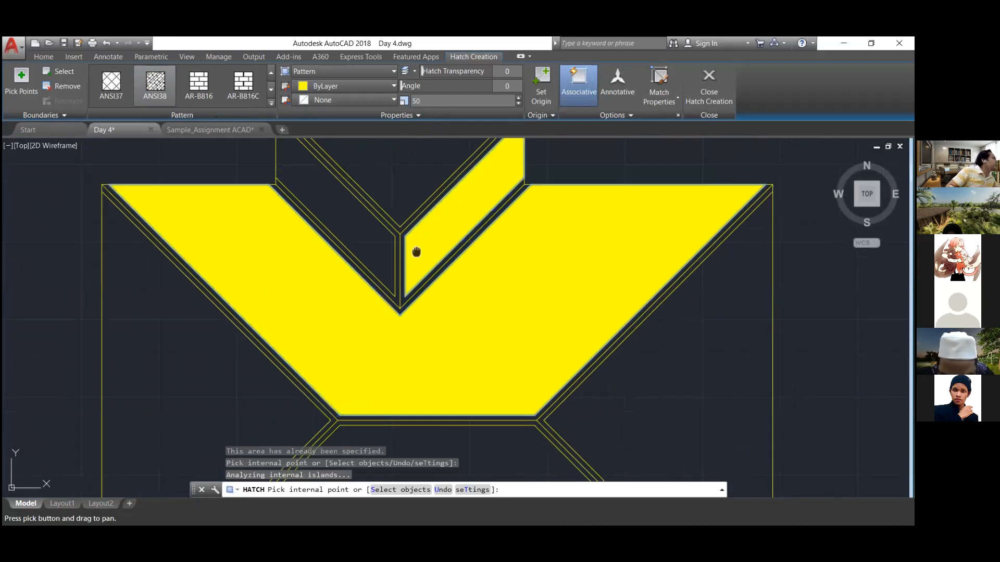
End the hatch command and delete the hatch from both roof slopes.
key(Escape)
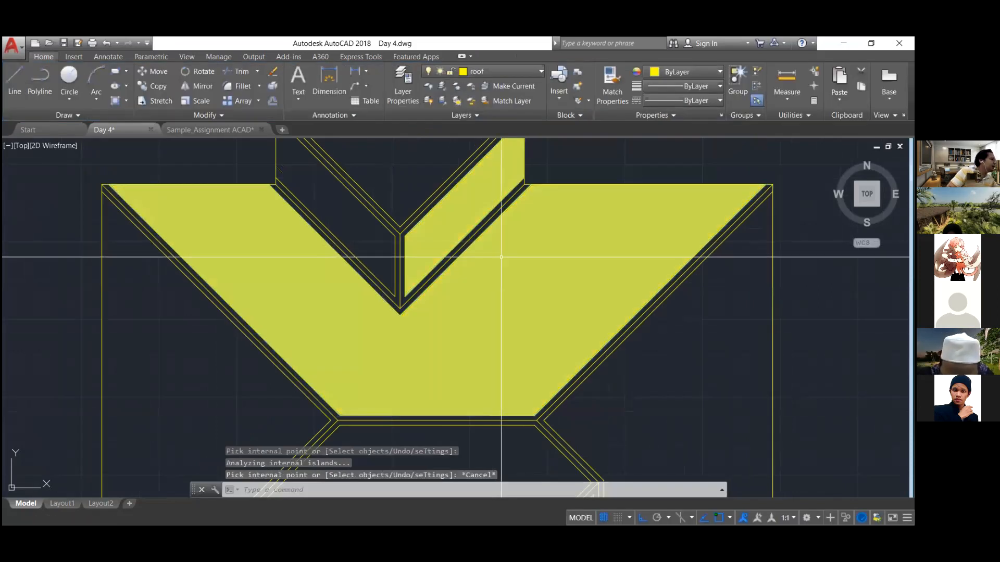
click(439, 268)
click(509, 272)
key(Delete)
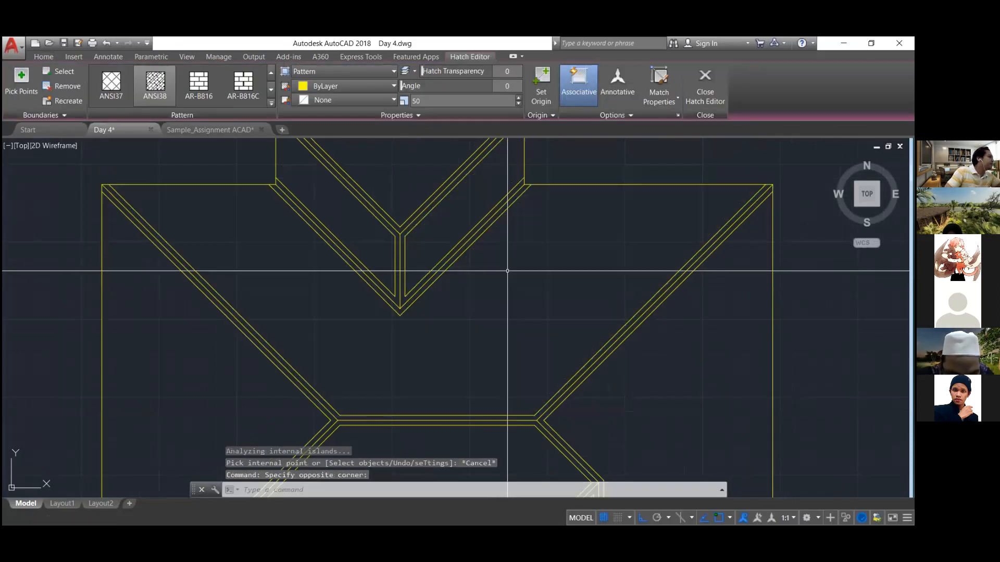
middle_drag(419, 217, 427, 230)
scroll(426, 230, down, 2)
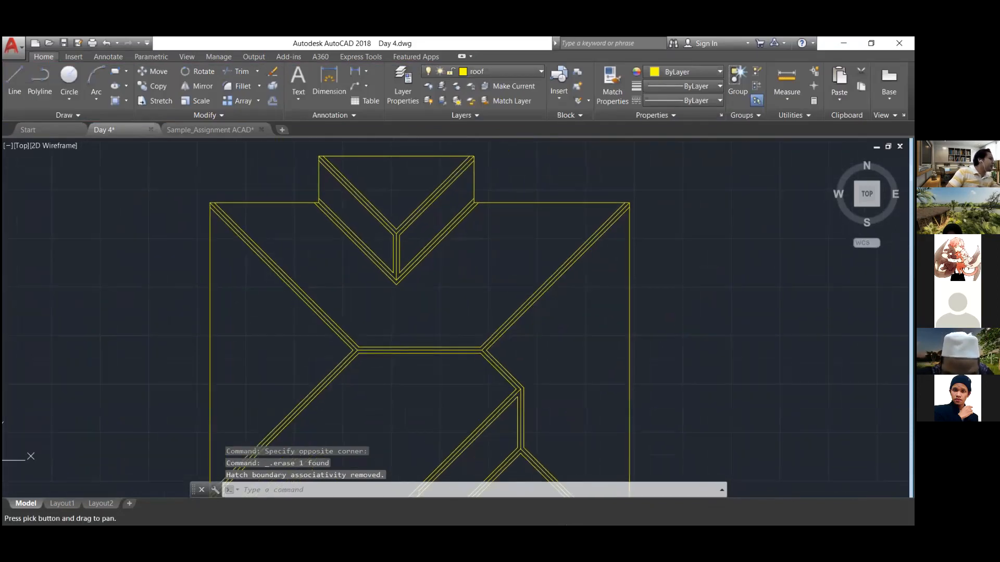
Hatch the main roof's north slope again, trying the ANSI32 pattern, and set the scale to 10.
text(h)
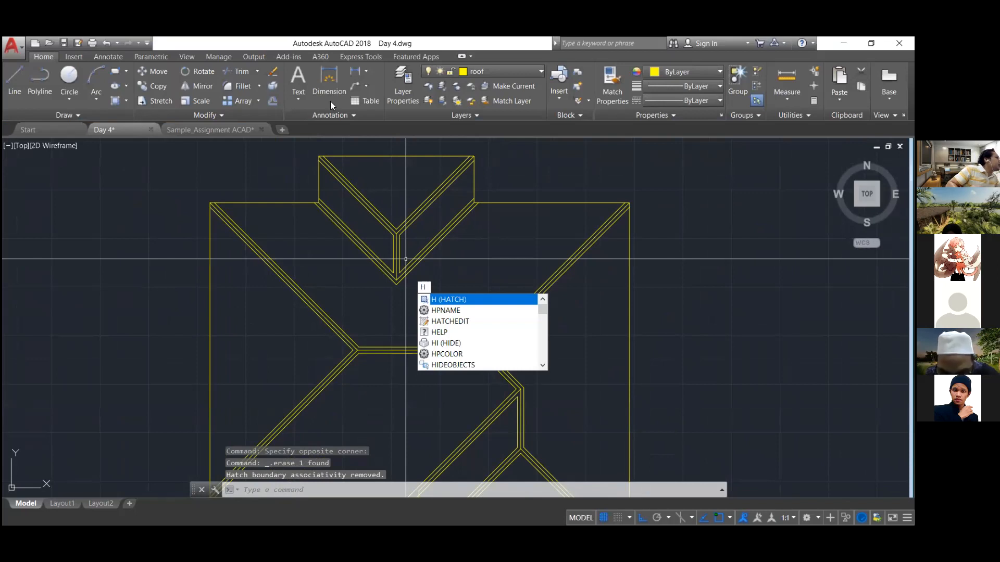
key(Return)
click(253, 93)
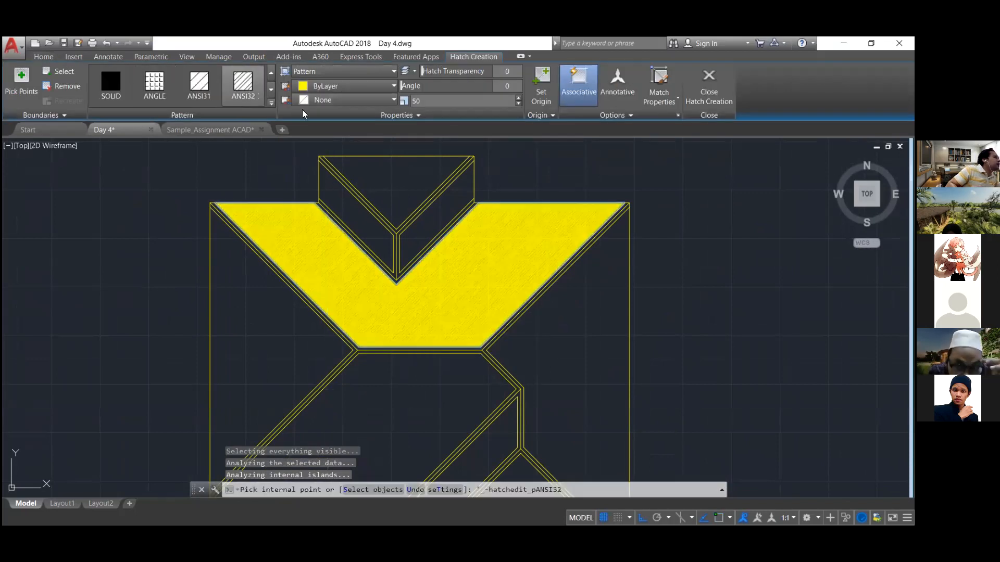
scroll(371, 140, down, 2)
click(517, 98)
click(518, 98)
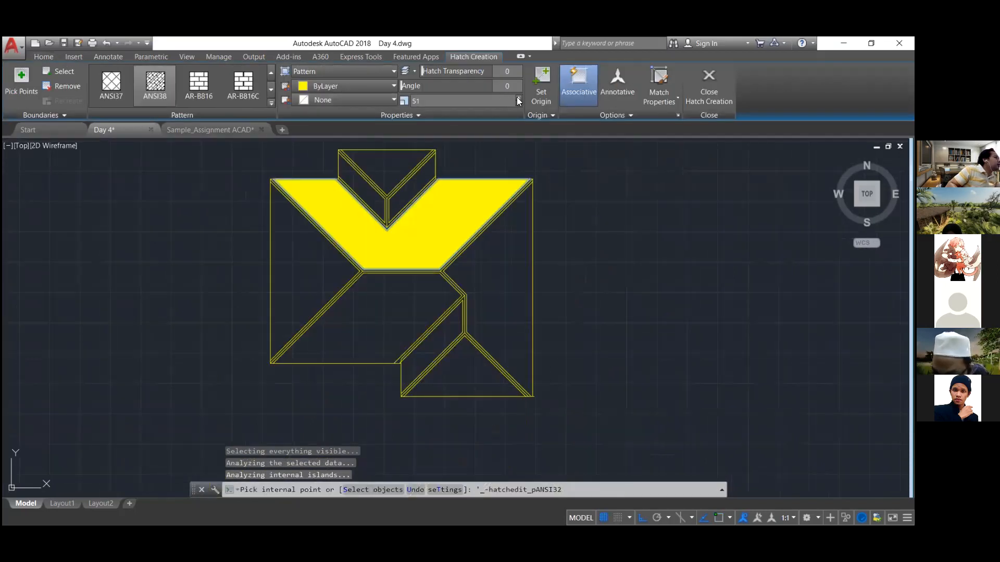
drag(509, 103, 407, 98)
text(10)
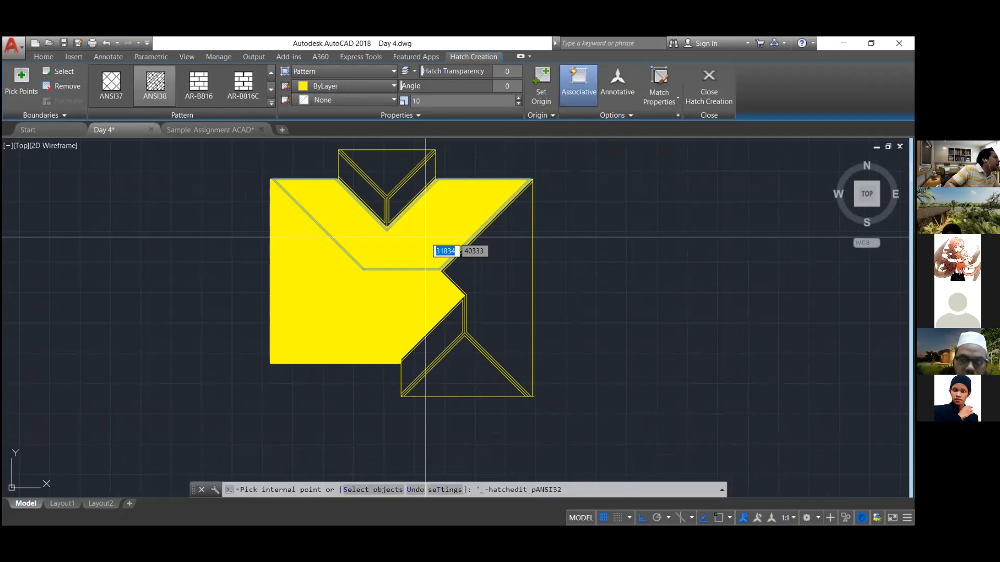
Leave the hatch command and delete the new hatch from the main roof's north slope.
key(Escape)
scroll(433, 246, down, 3)
middle_drag(433, 245, 451, 249)
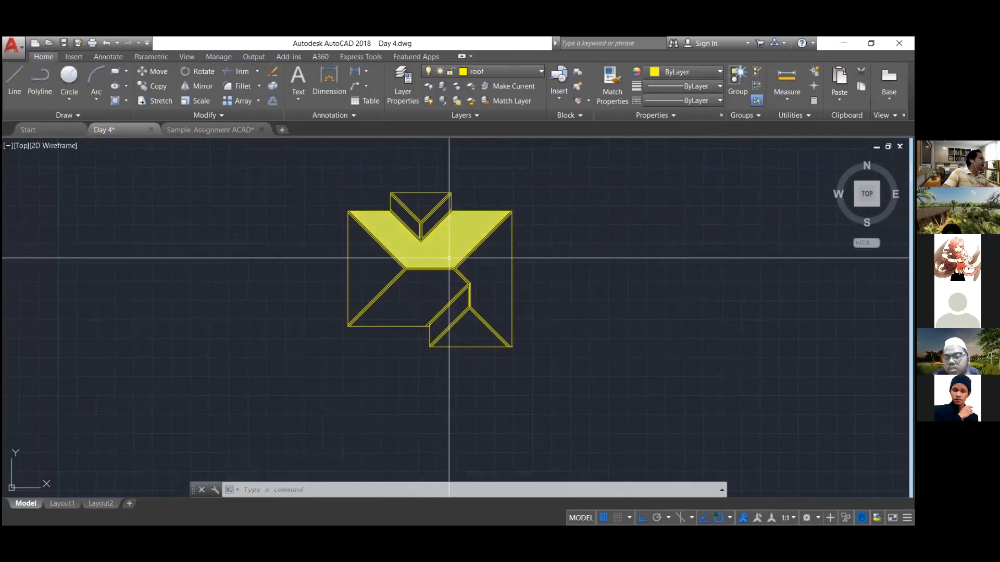
click(449, 255)
key(Delete)
middle_drag(448, 252, 446, 269)
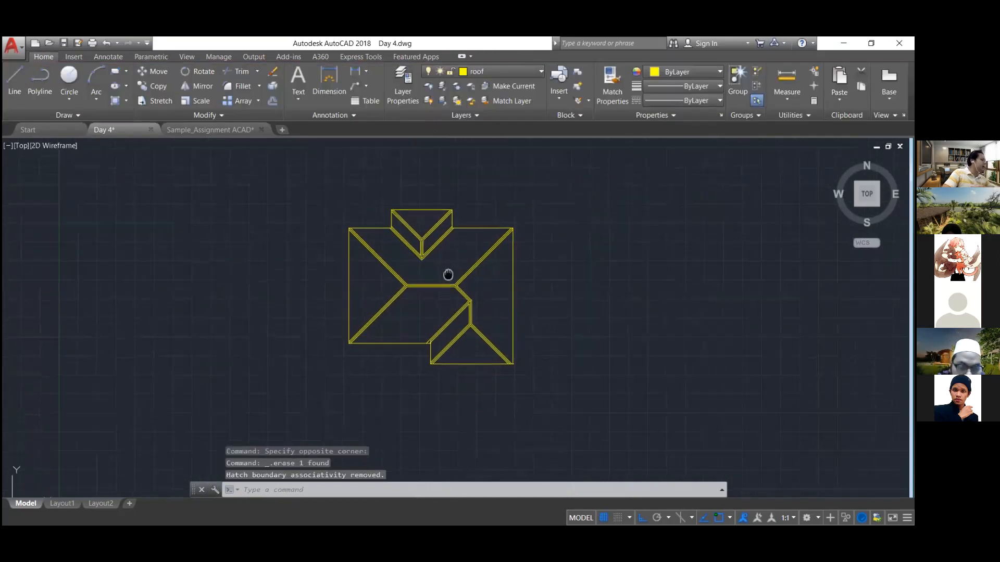
Hatch the main roof's north slope with the ANSI38 pattern and set the scale to 1000.
text(H)
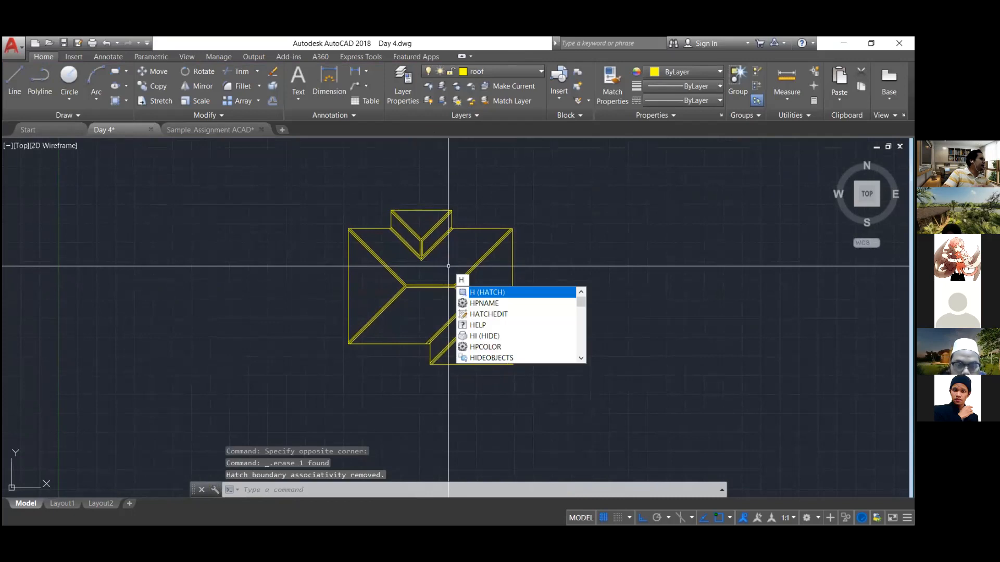
key(Return)
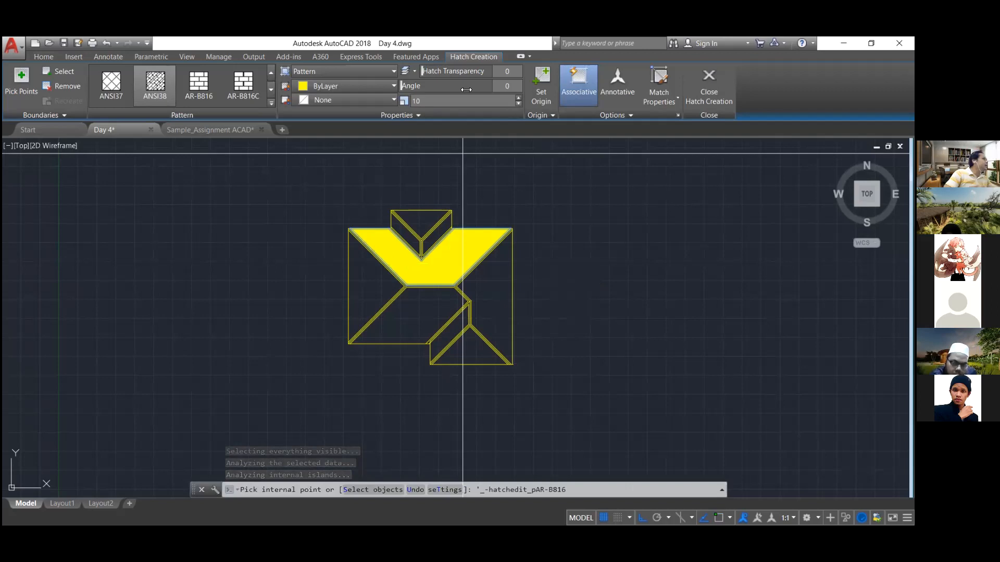
click(421, 101)
key(Return)
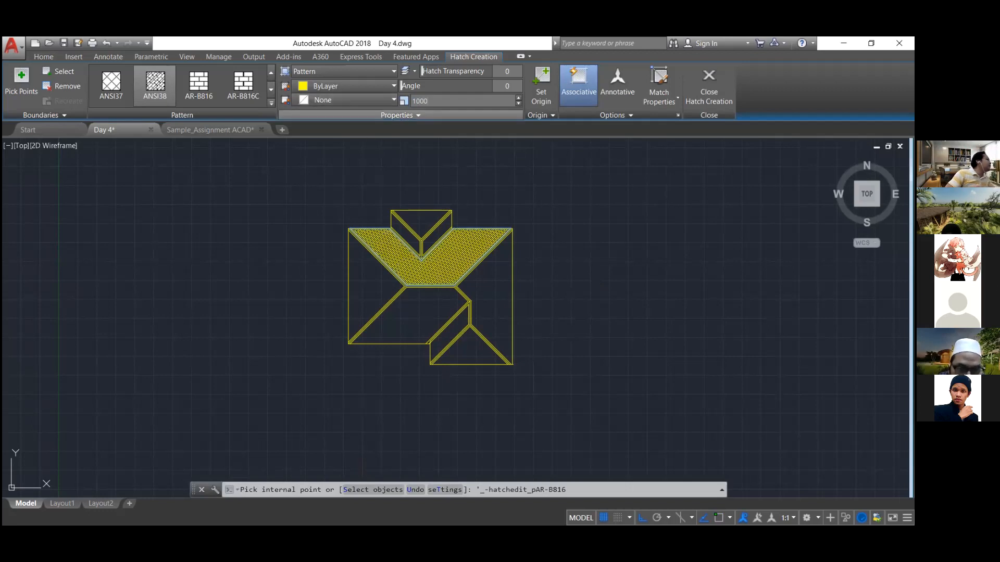
scroll(457, 252, up, 6)
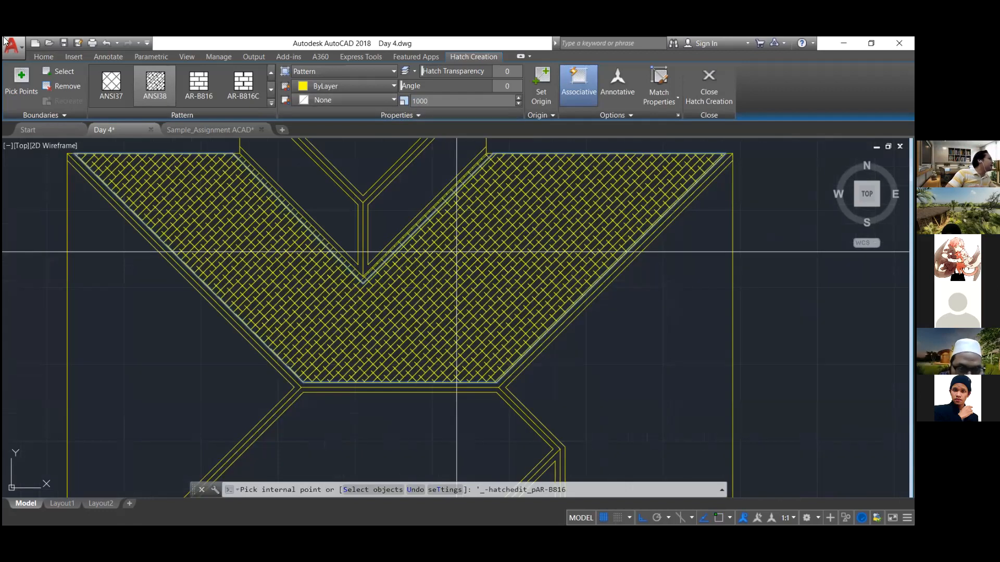
Switch the north slope's hatch to the AR-RSHKE roof shake pattern.
click(271, 73)
click(271, 74)
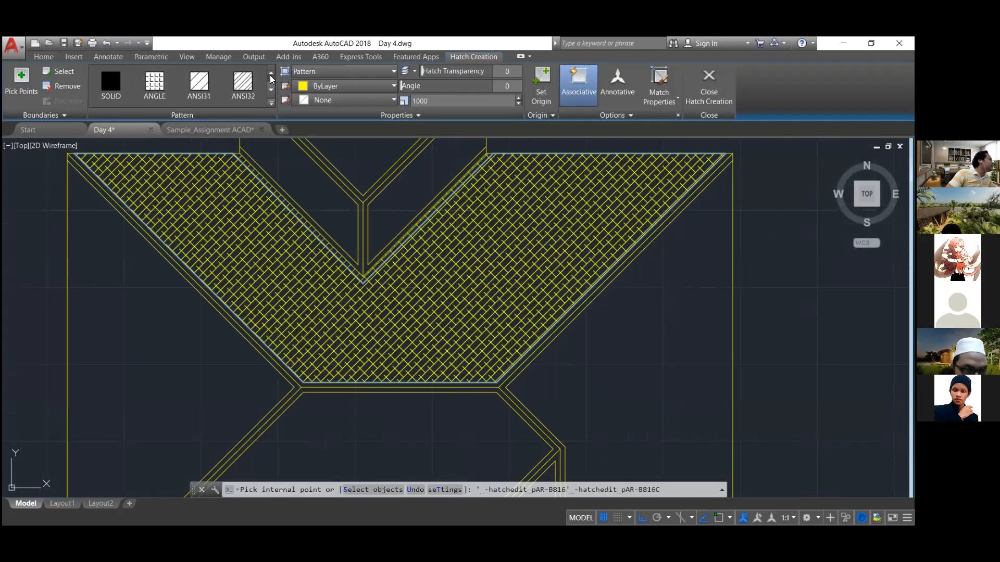
click(273, 91)
click(273, 91)
click(271, 91)
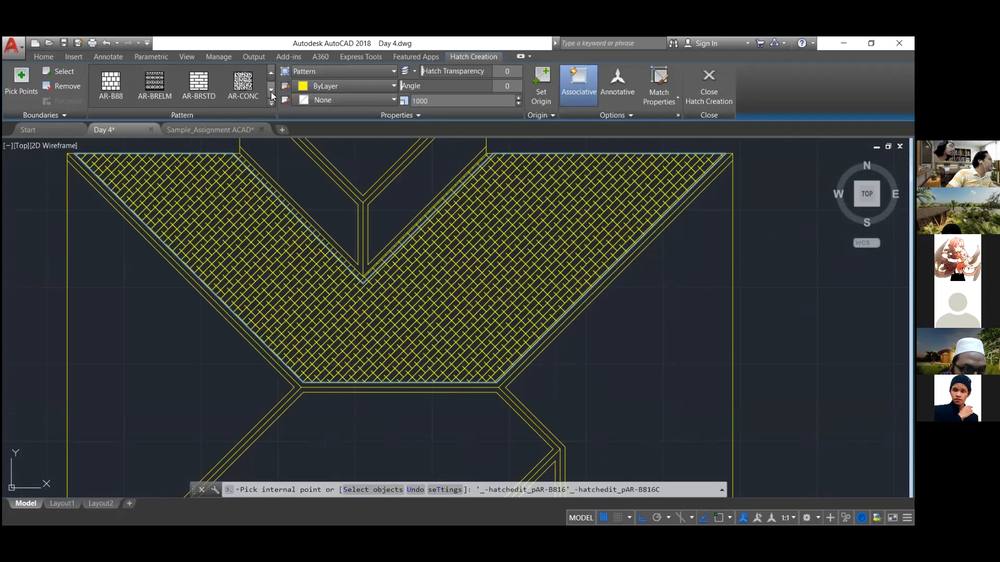
click(270, 92)
click(270, 91)
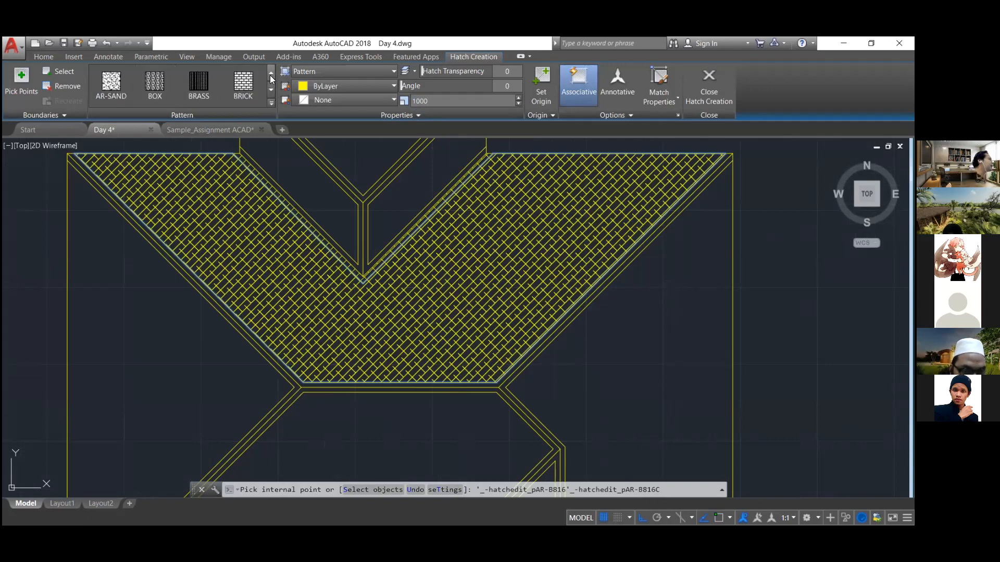
click(270, 74)
click(242, 83)
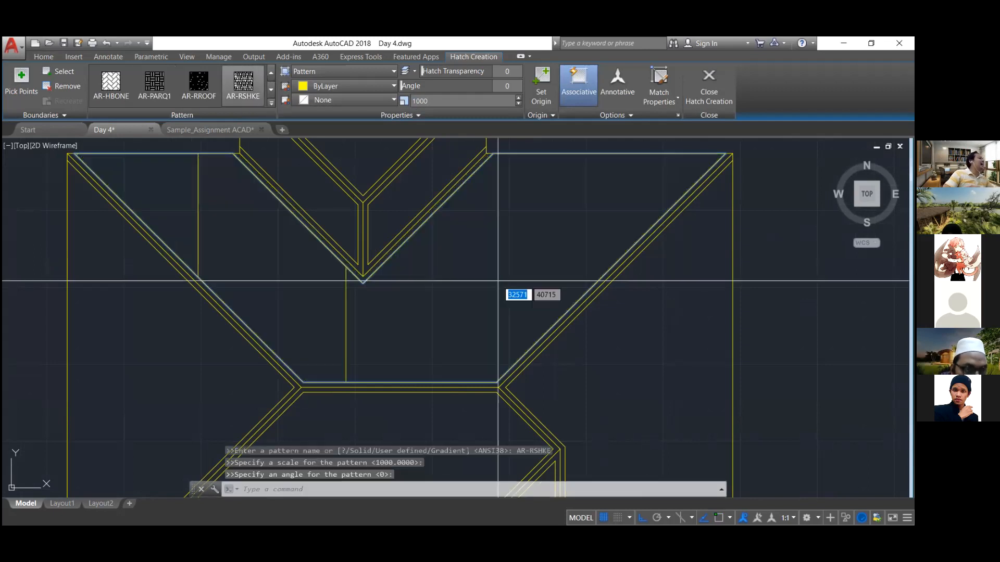
Try hatch scales of 500 and 100 on the north slope, settle on 30, and end the hatch command.
scroll(428, 214, down, 2)
drag(429, 103, 400, 112)
text(500)
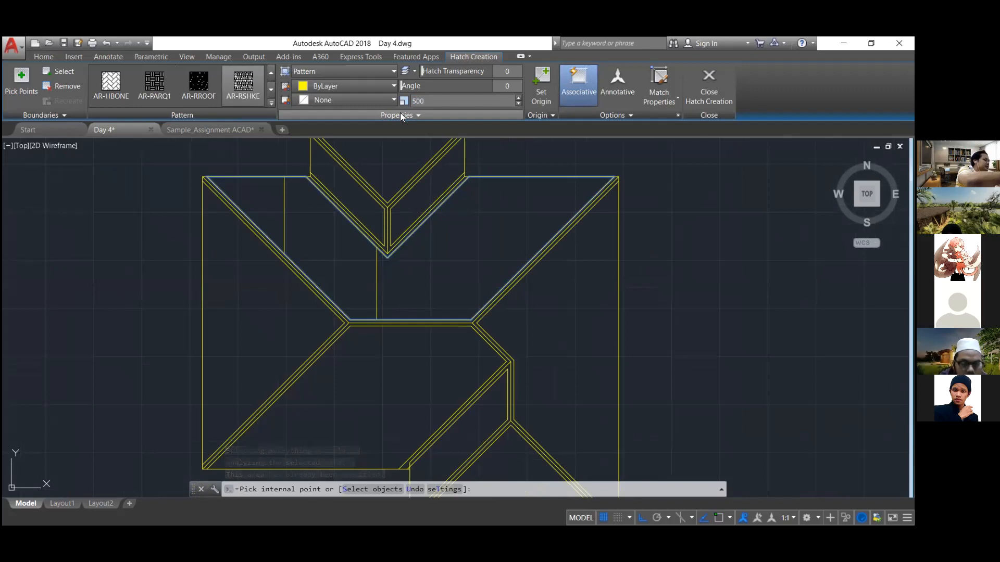
drag(439, 104, 413, 101)
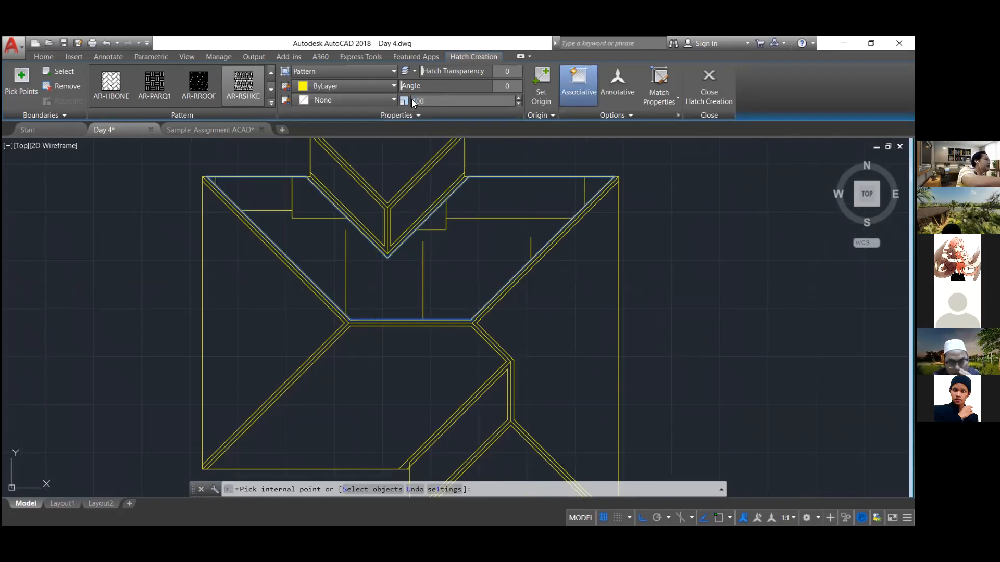
key(Return)
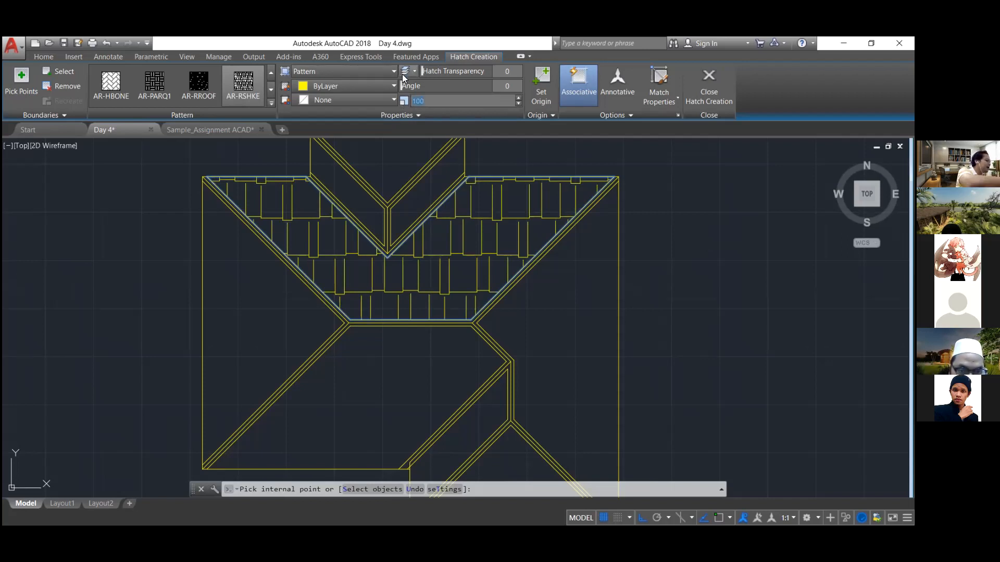
text(30)
key(Return)
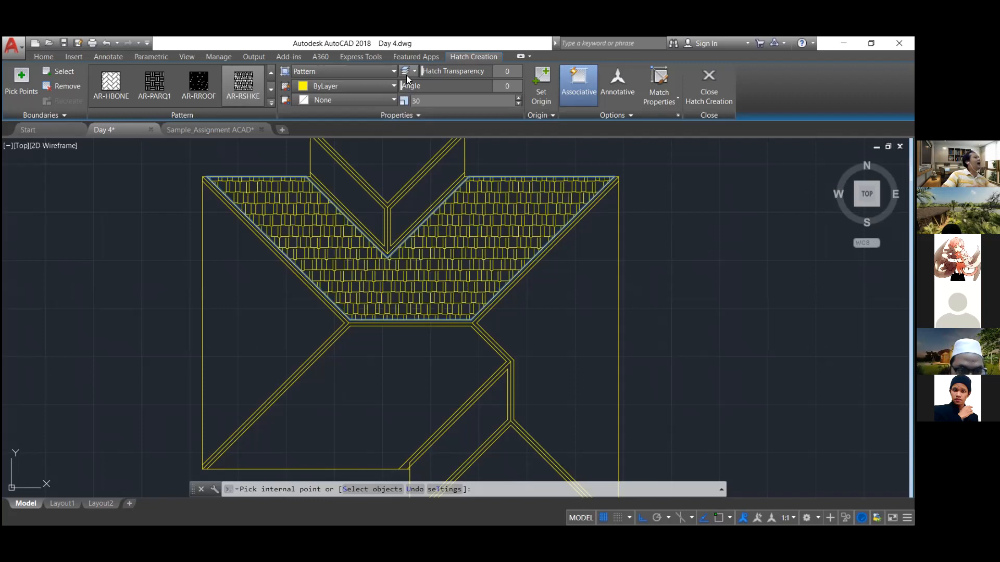
scroll(501, 194, down, 4)
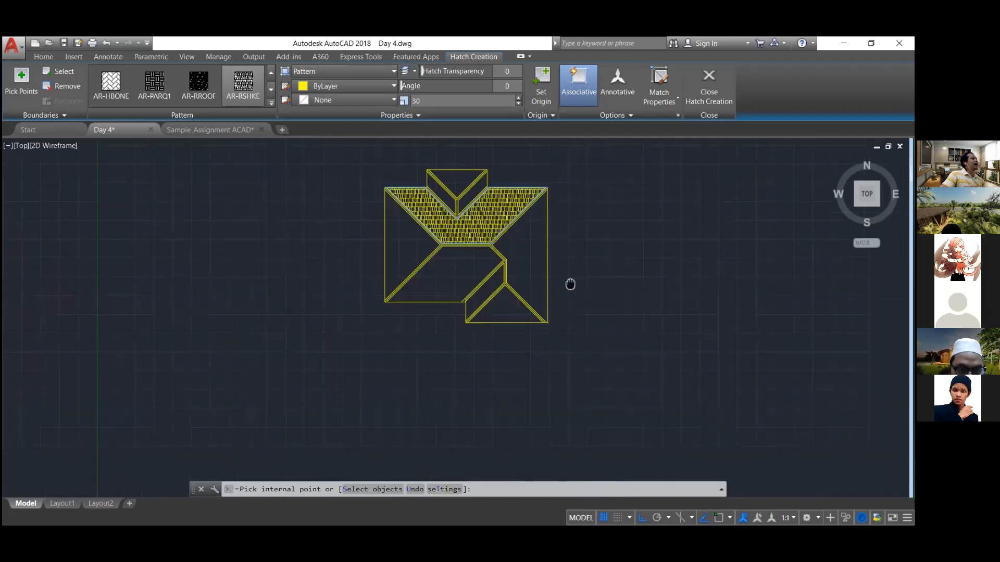
scroll(495, 226, up, 2)
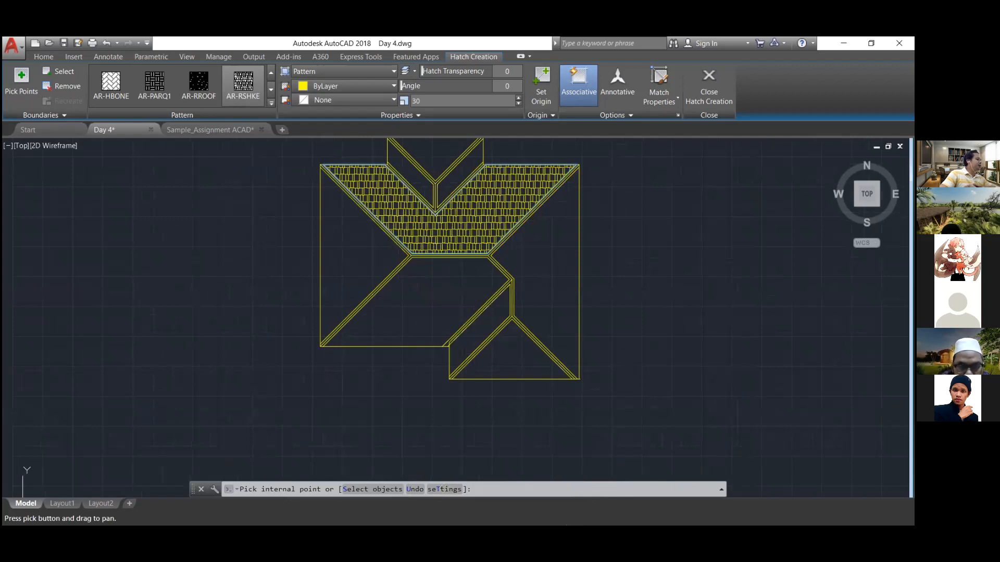
key(Escape)
key(Escape)
key(Escape)
Hatch the main roof's east slope with AR-RSHKE at scale 30 and an angle of 90.
text(H)
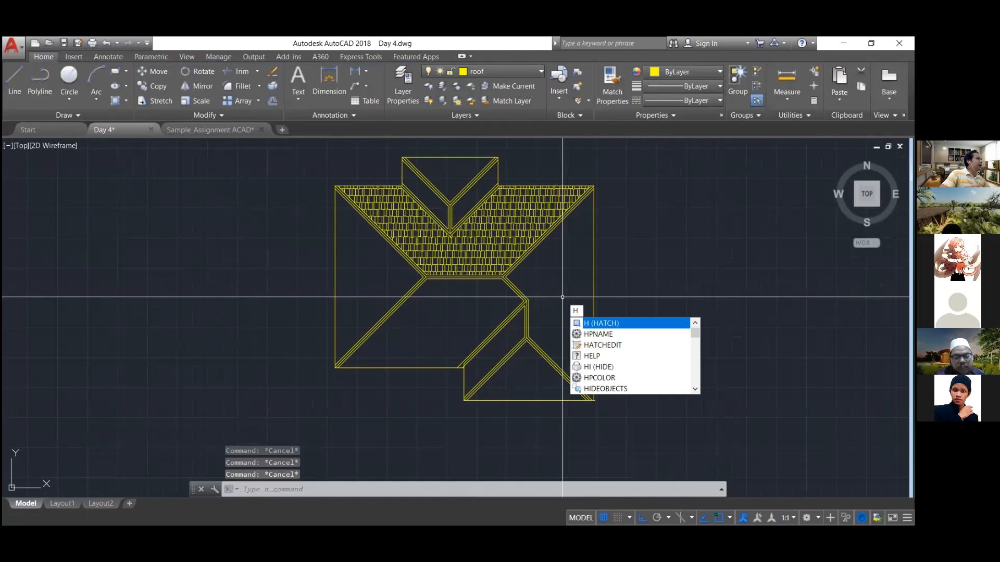
key(Return)
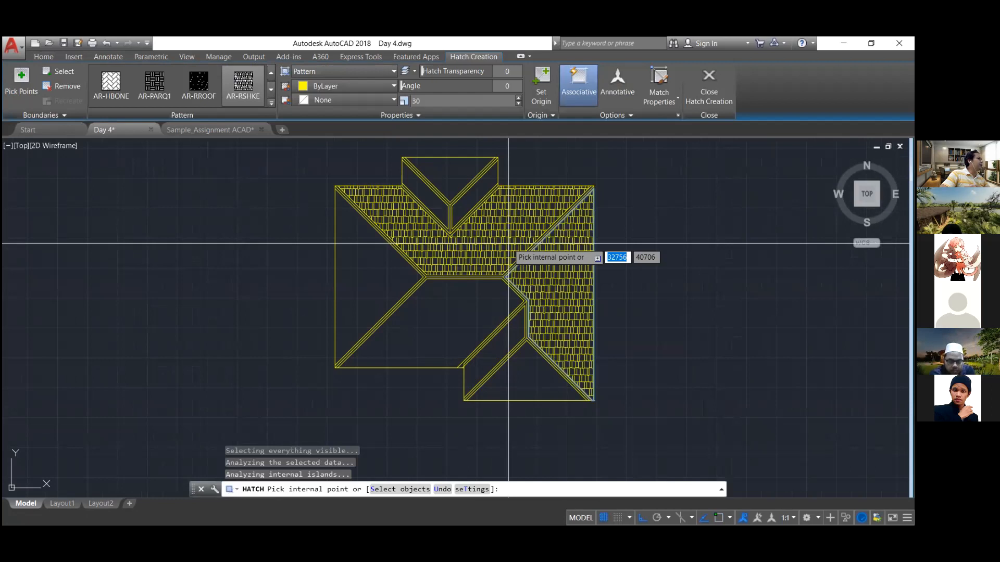
middle_drag(508, 243, 470, 245)
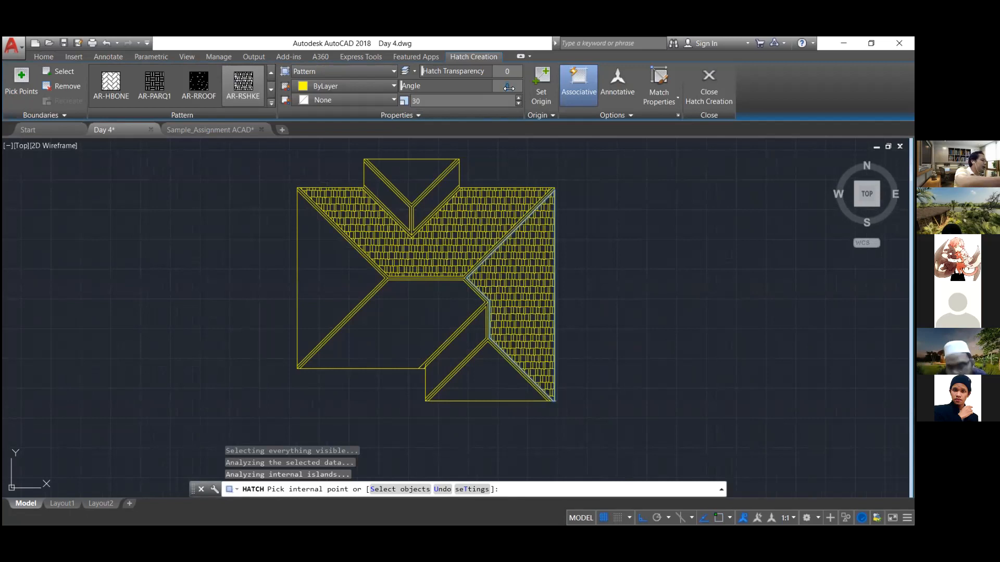
drag(508, 88, 520, 92)
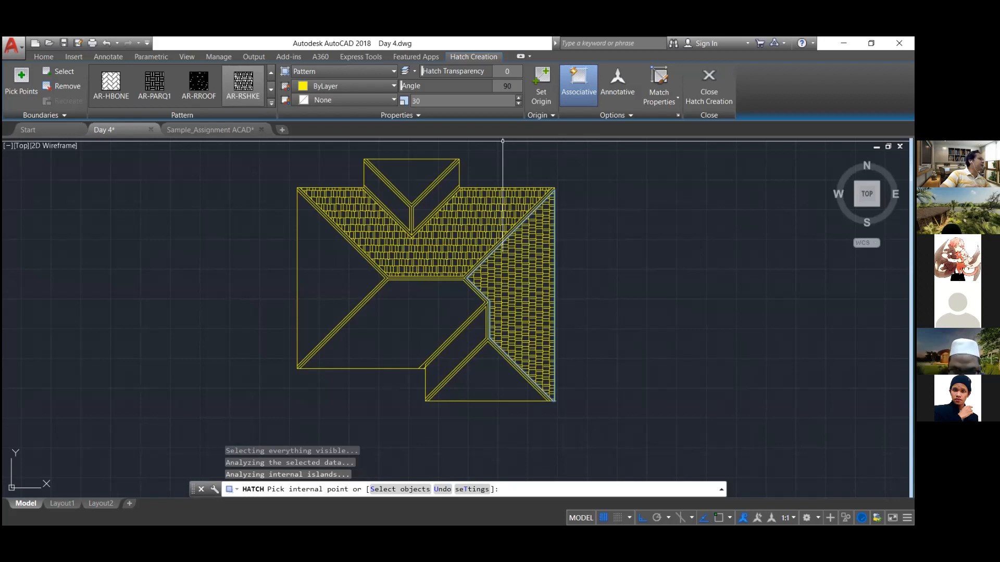
key(Escape)
Draw a small rectangle from lines, leaving a gap in its north edge, east of the roof's southeast corner.
scroll(364, 292, up, 3)
scroll(364, 292, down, 3)
middle_drag(413, 363, 400, 334)
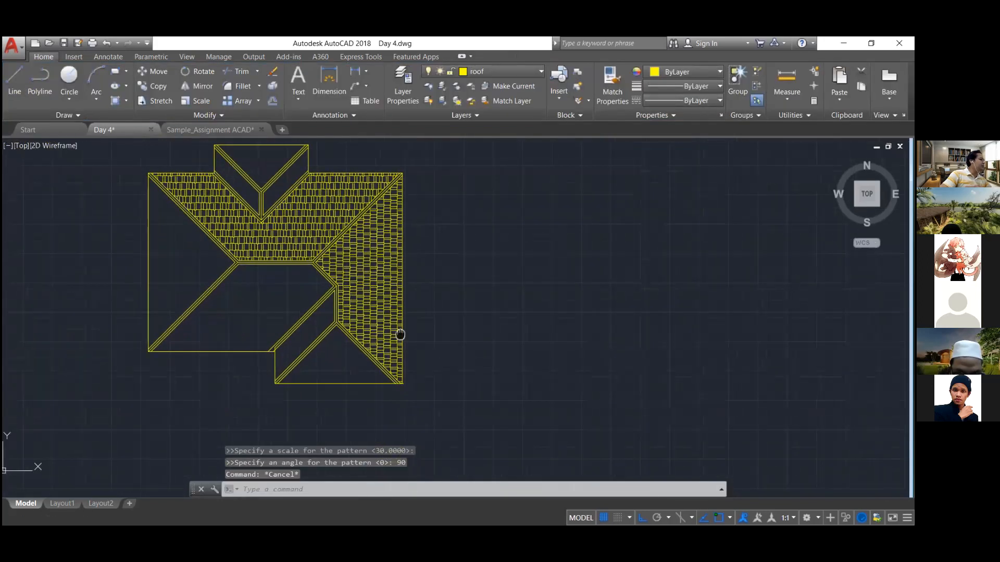
scroll(393, 383, up, 3)
scroll(392, 380, up, 2)
scroll(333, 369, down, 3)
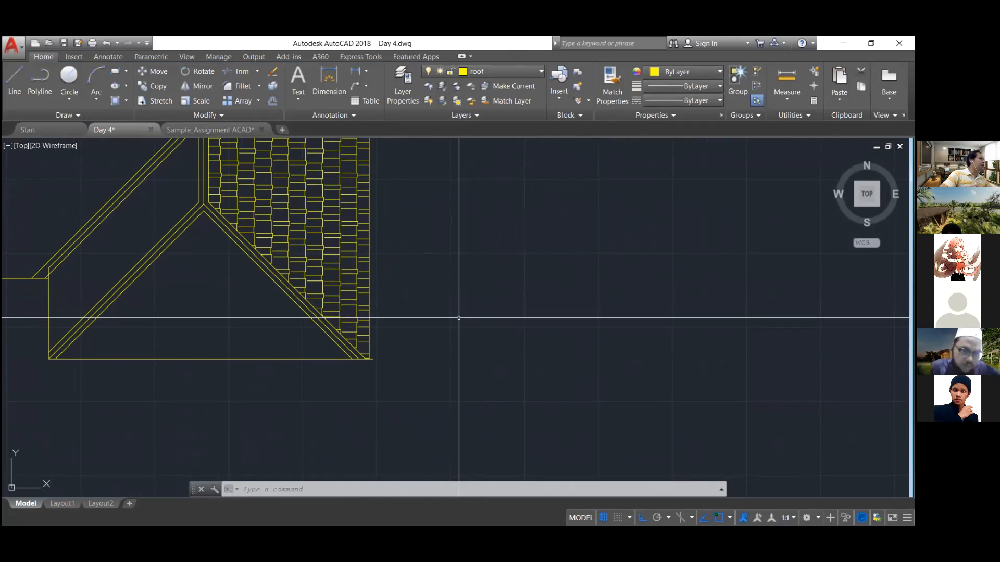
scroll(512, 348, down, 5)
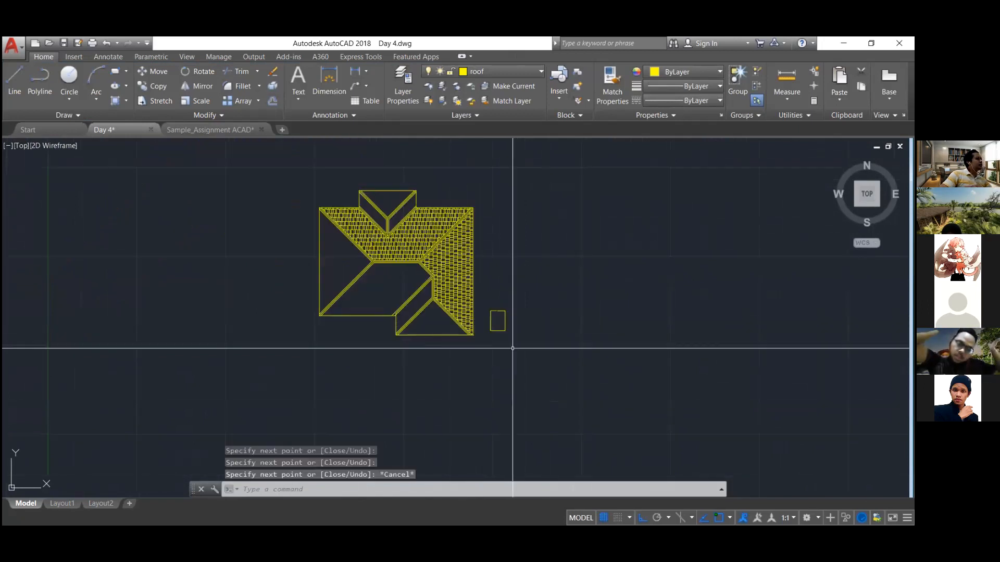
scroll(513, 349, up, 2)
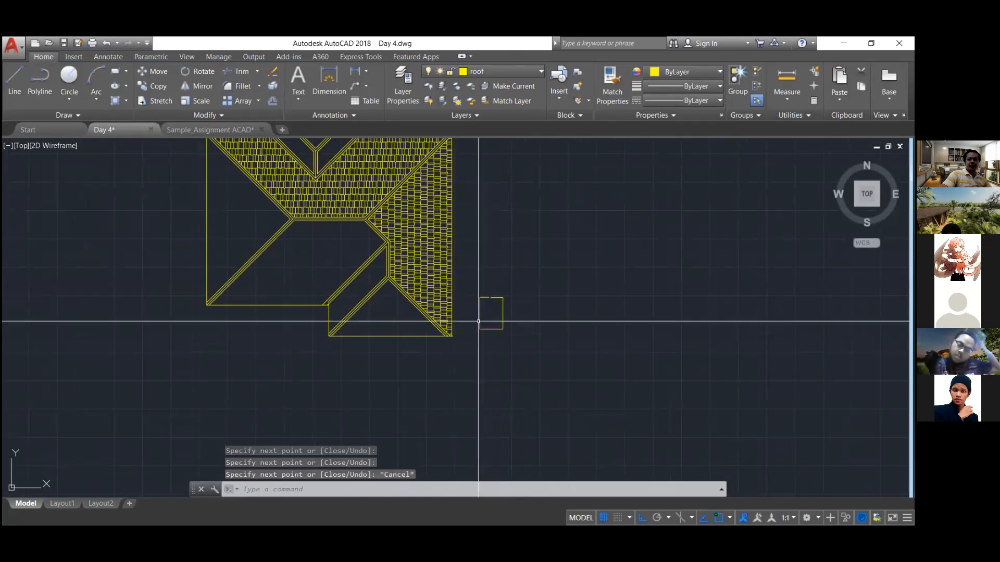
scroll(487, 303, up, 10)
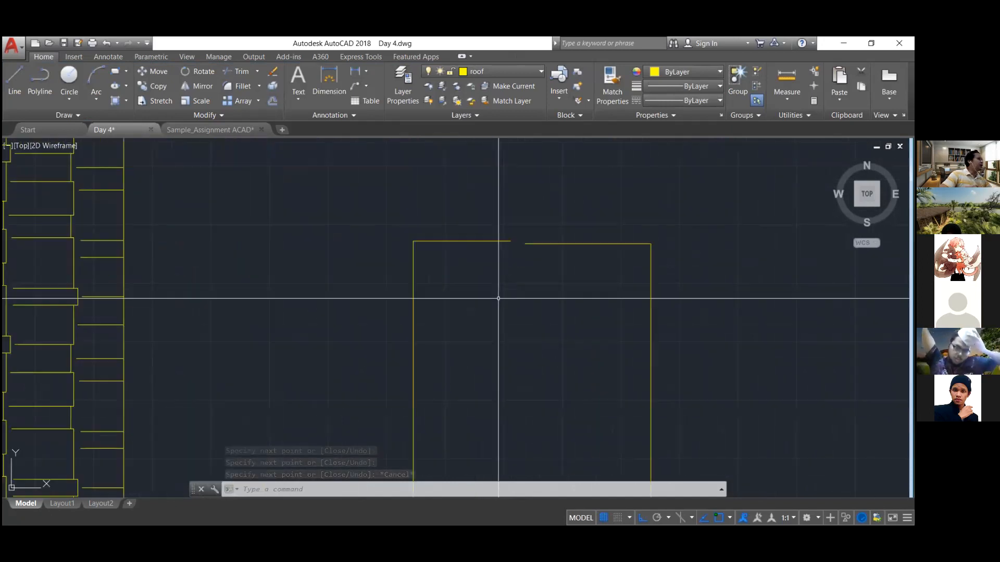
scroll(498, 299, down, 6)
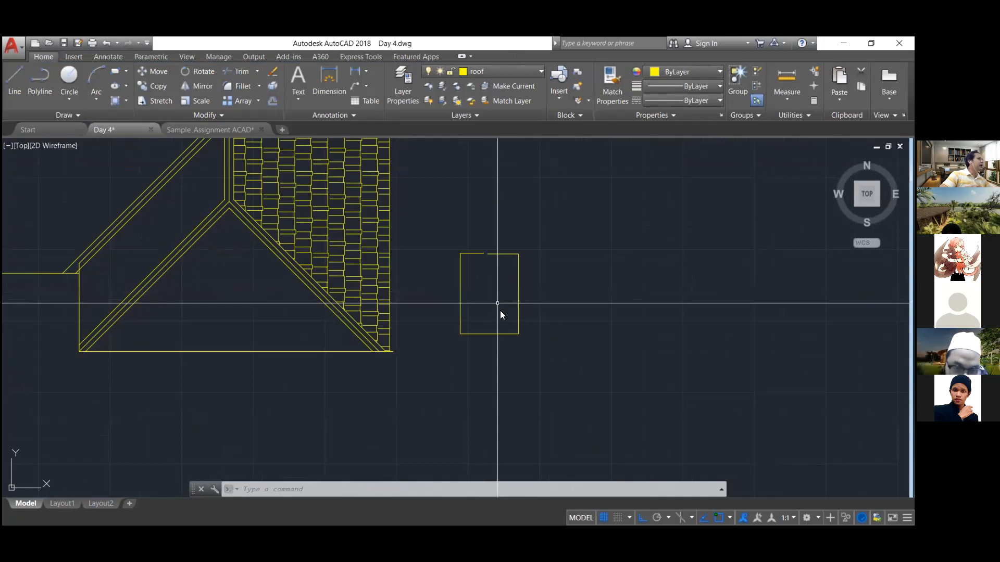
Try to hatch the inside of the small open rectangle, dismiss the boundary error, and leave the command.
text(h)
key(Return)
click(499, 310)
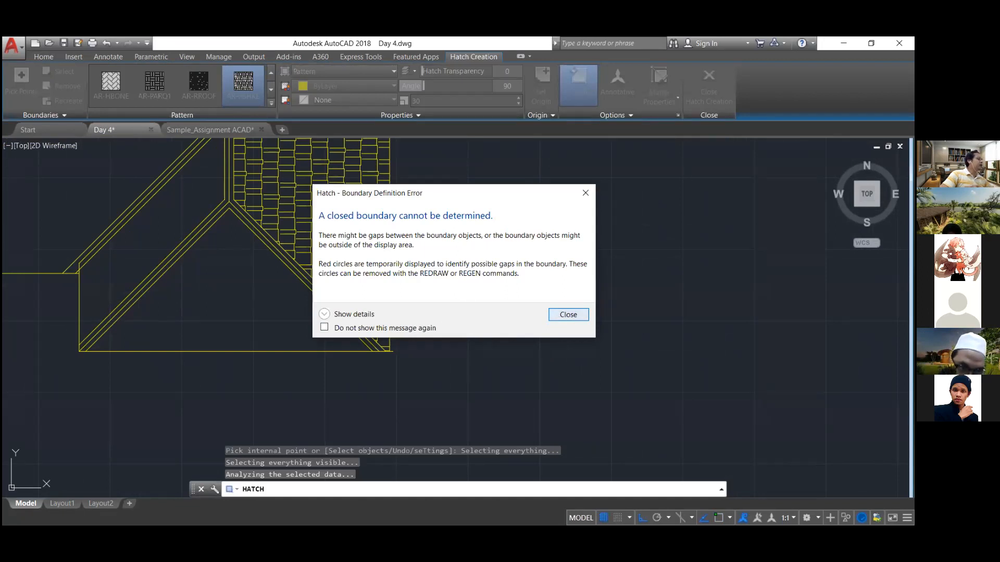
click(567, 315)
key(Escape)
Delete the small open rectangle beside the roof.
middle_drag(474, 276, 482, 304)
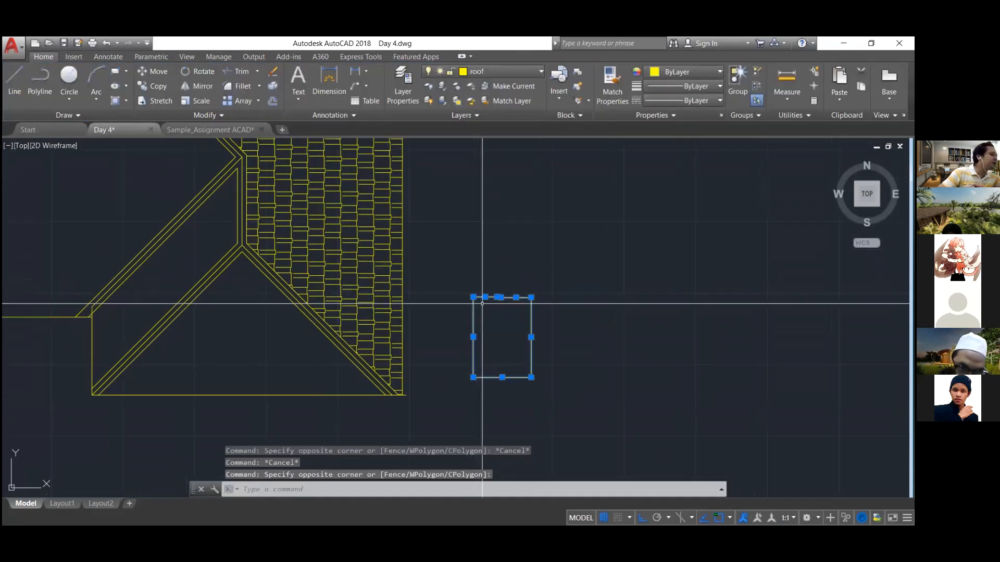
key(Delete)
scroll(482, 303, down, 3)
middle_drag(323, 295, 426, 305)
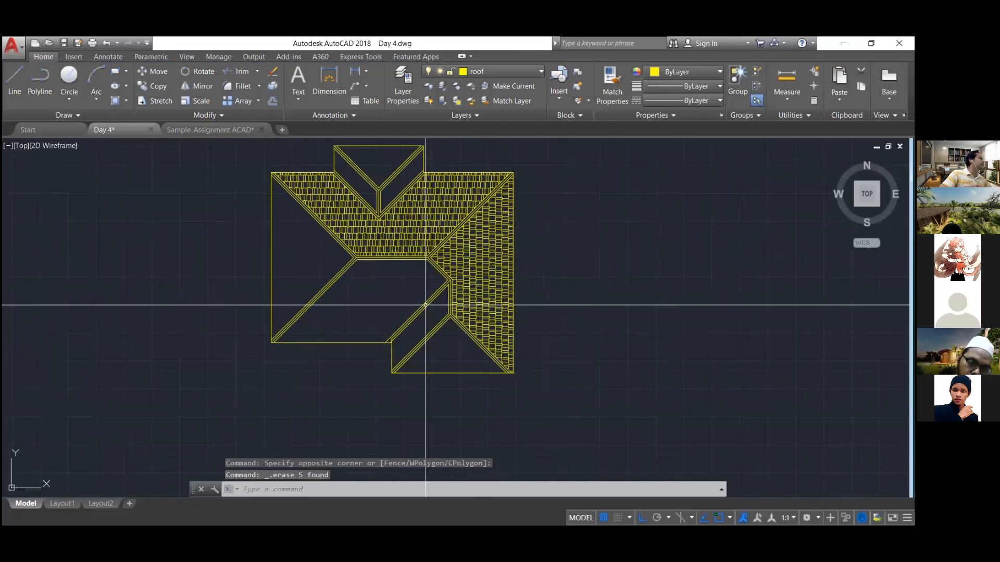
Hatch the main roof's west slope, the small north roof's east and west slopes, and the south wing's west slope at angle 90.
scroll(386, 287, up, 3)
scroll(398, 314, down, 3)
text(H)
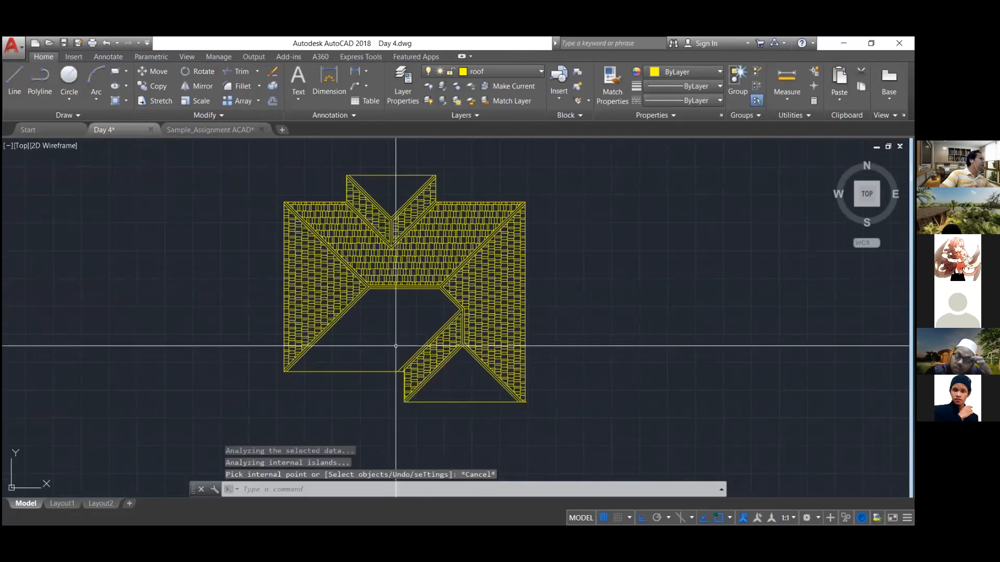
Hatch the small north roof's north slope, the main roof's south slope and the south wing's end slope with the angle set to 0.
key(Return)
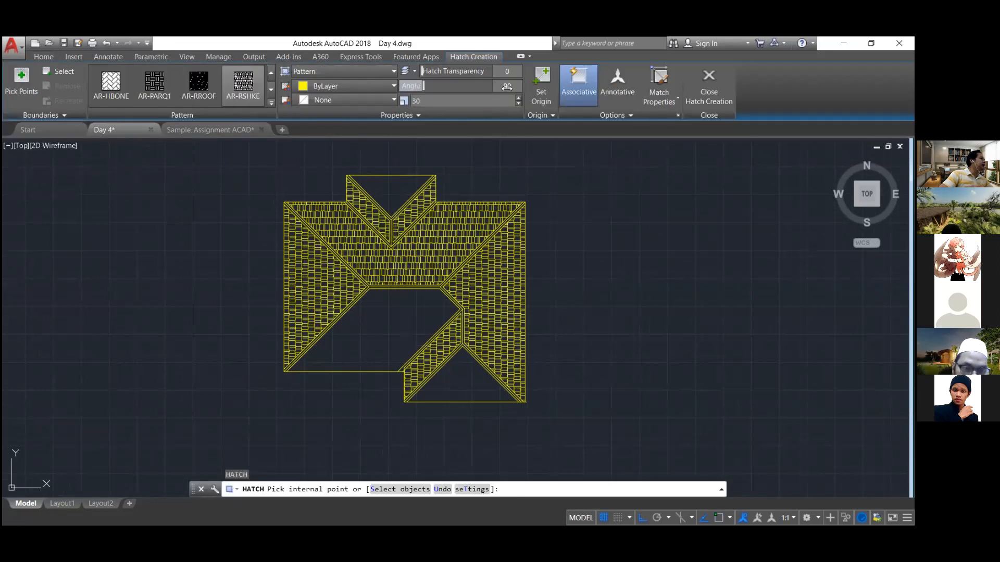
drag(504, 86, 509, 88)
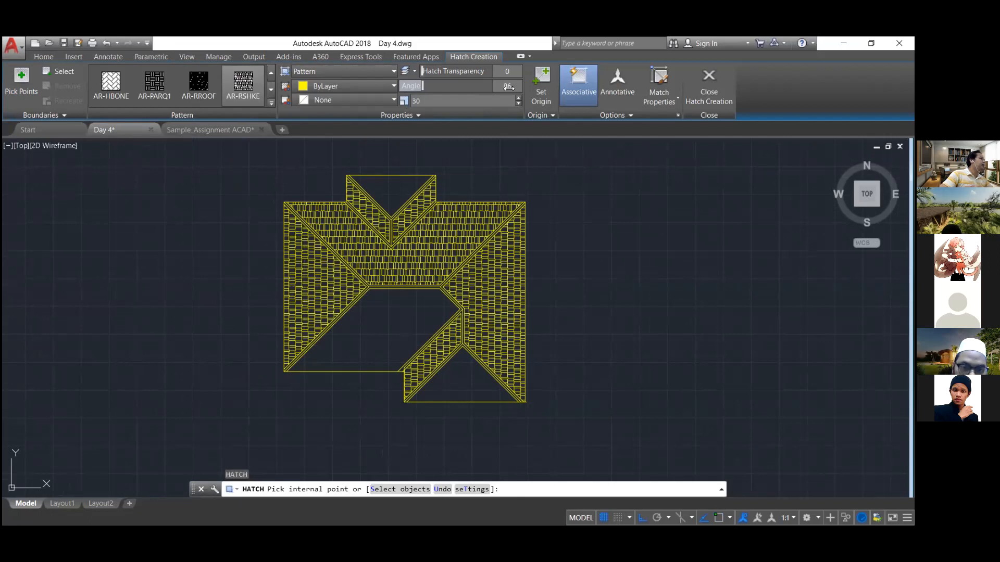
text(0)
key(Return)
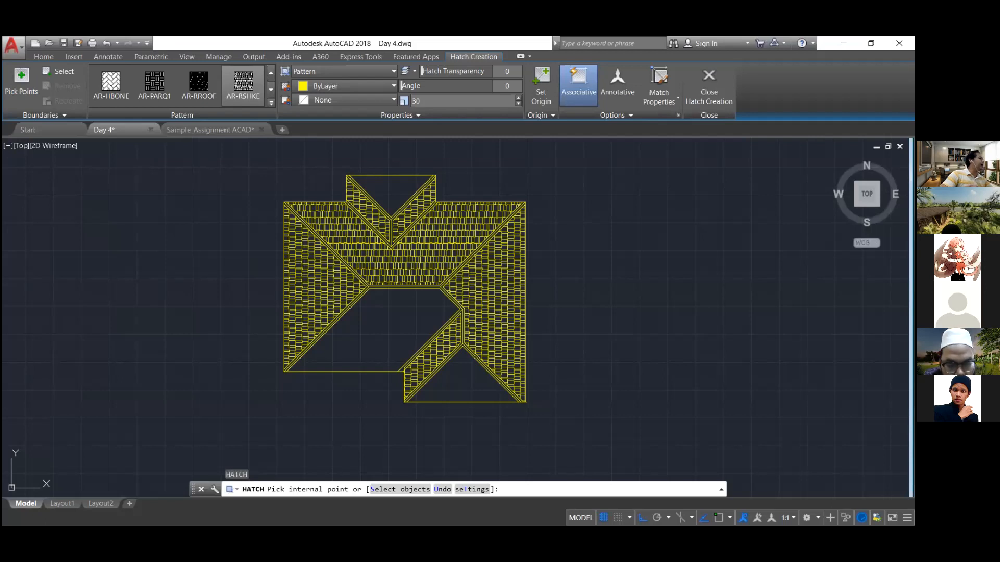
click(391, 195)
click(377, 333)
click(463, 379)
middle_drag(492, 294, 544, 311)
key(Escape)
click(536, 297)
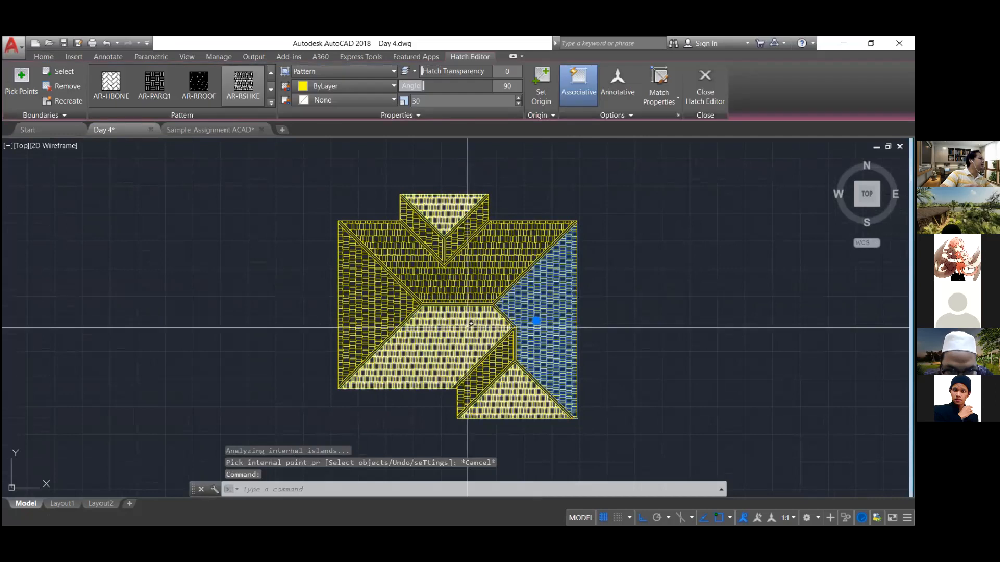
click(458, 339)
click(374, 307)
click(405, 274)
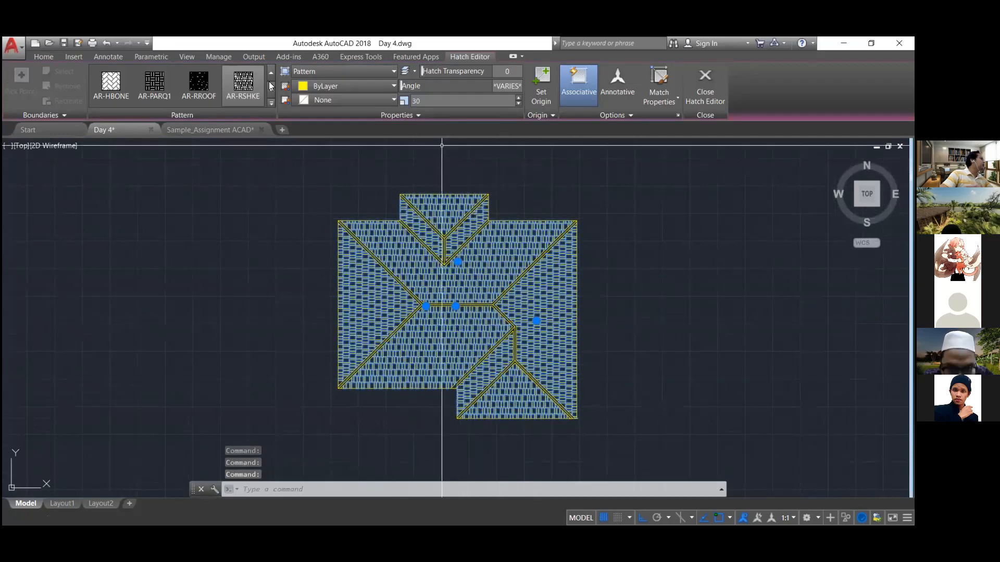
Create a new layer named "roof hatch" and set its colour to index 21.
click(46, 58)
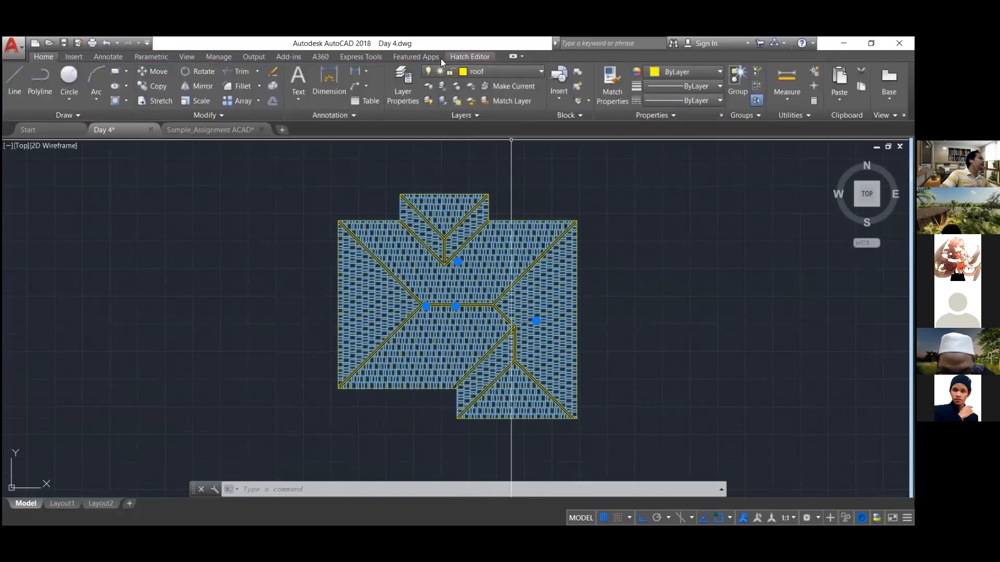
click(401, 78)
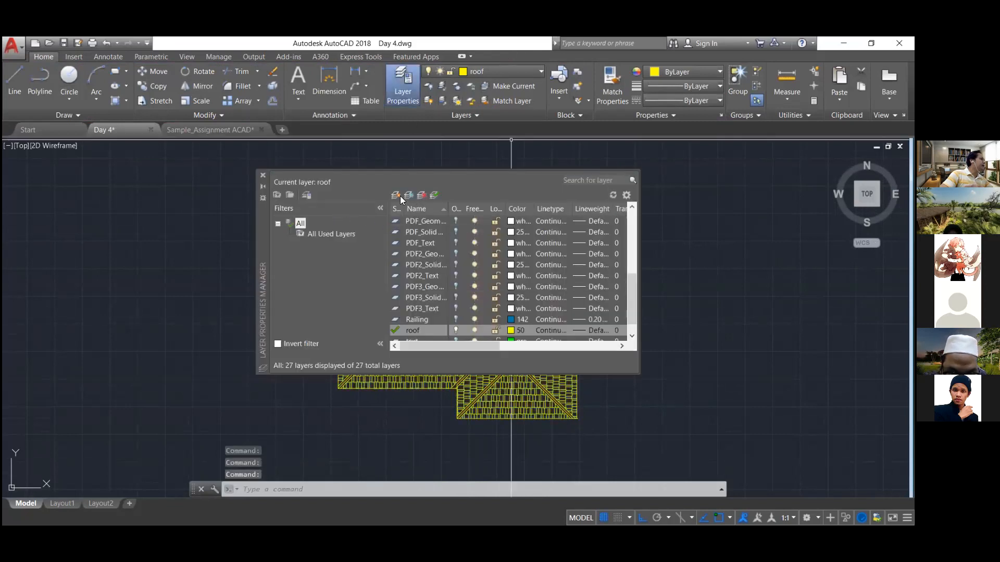
click(410, 199)
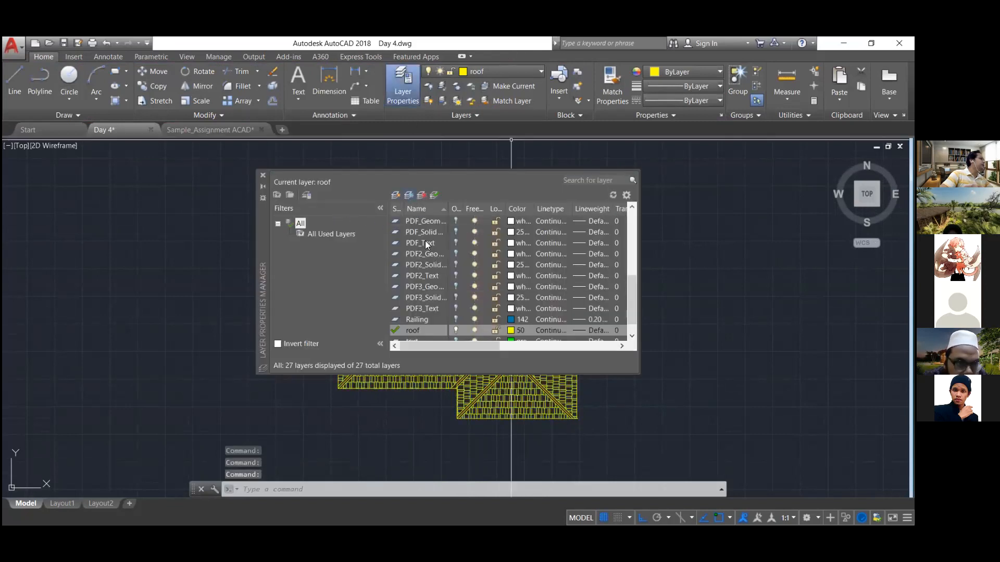
text(roof hatch)
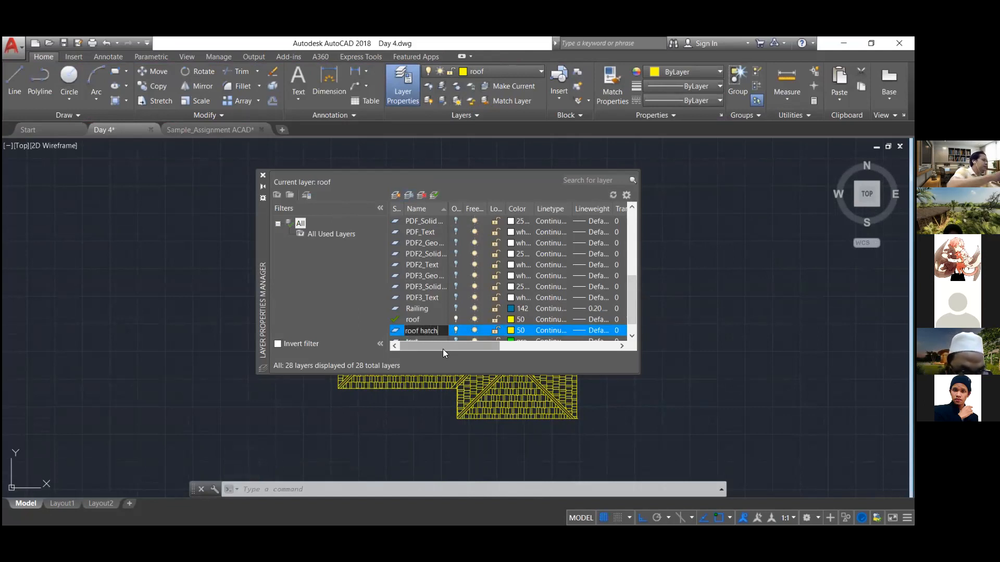
key(Return)
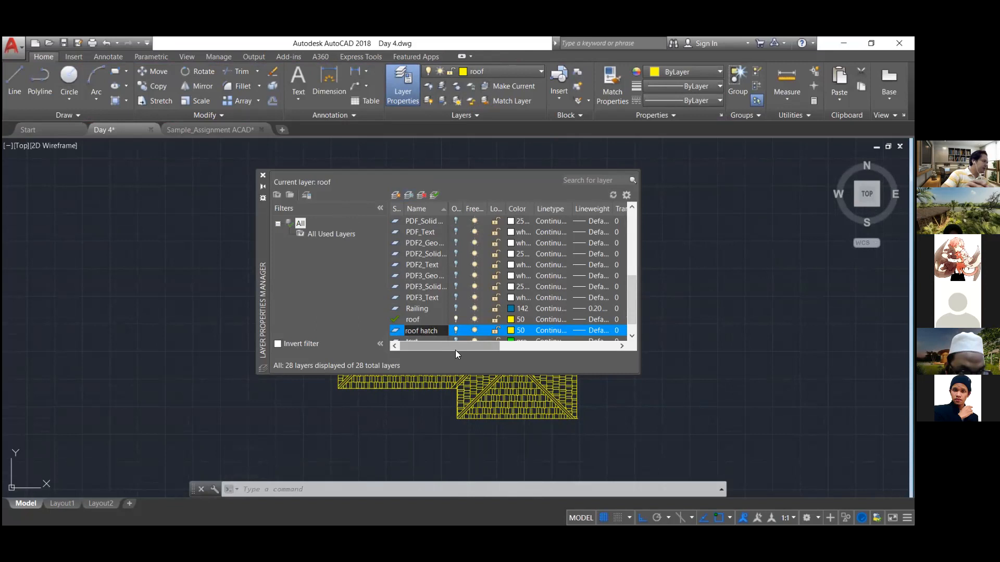
click(510, 331)
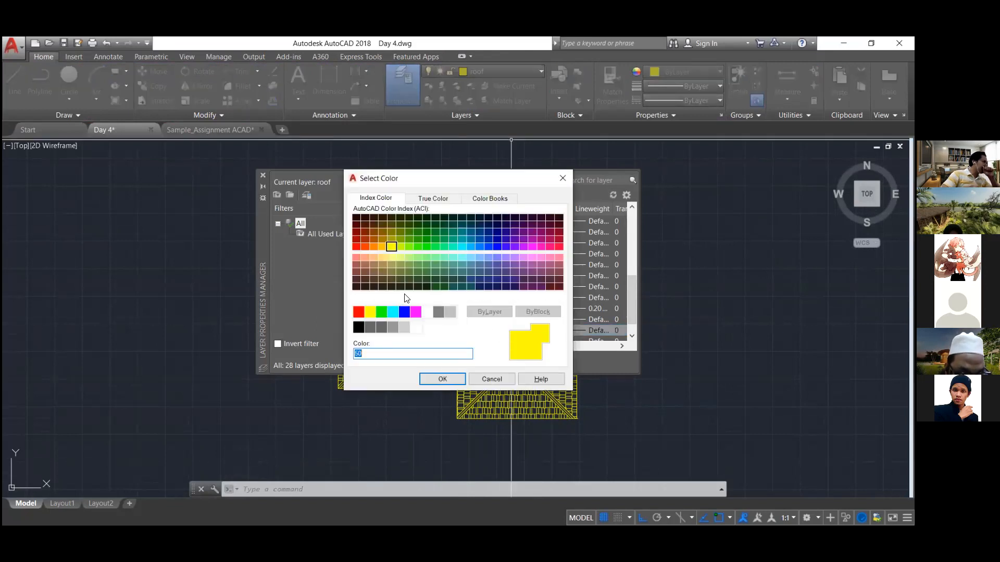
click(362, 258)
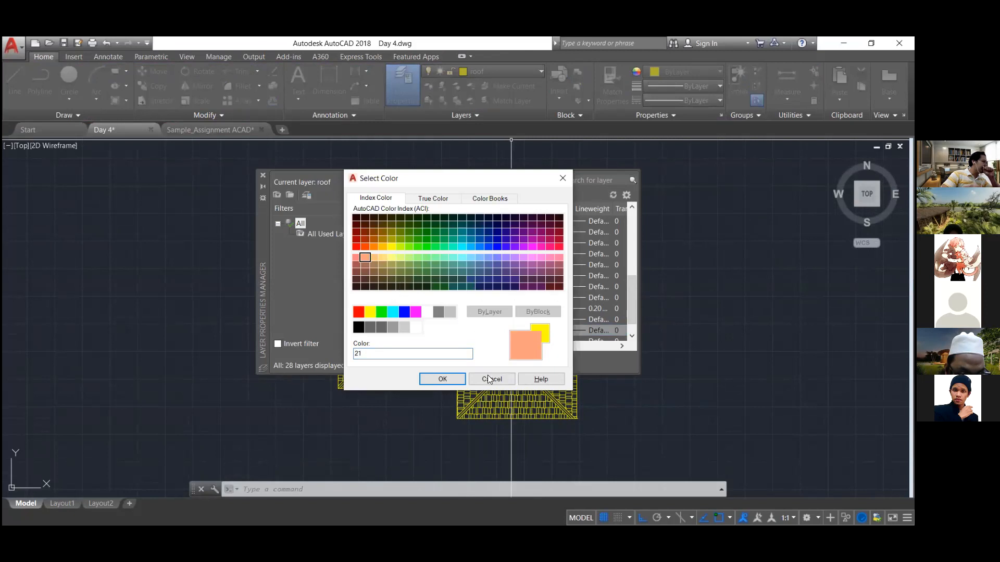
click(437, 378)
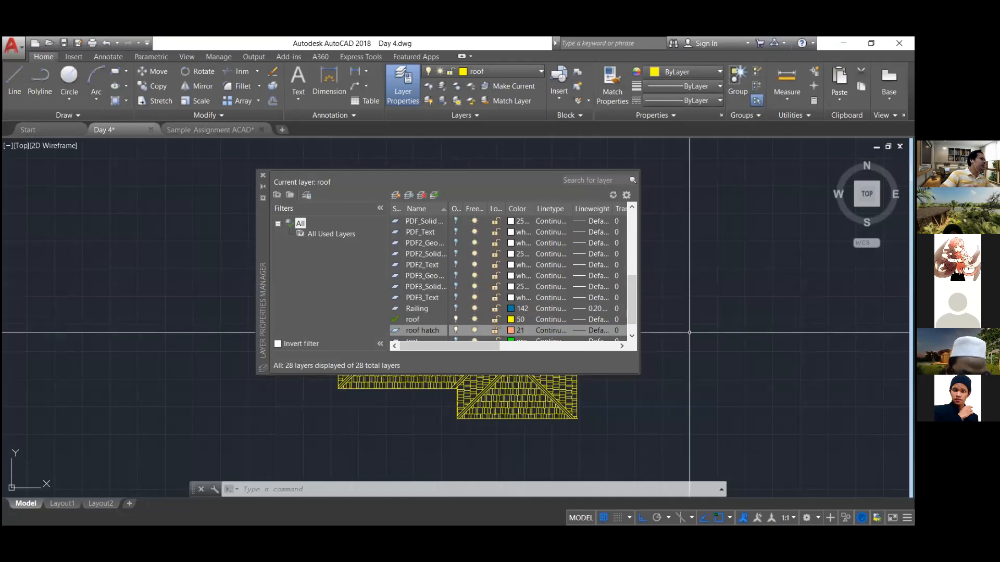
click(262, 175)
Move all the roof slope hatches to the "roof hatch" layer and clear the selection.
click(423, 234)
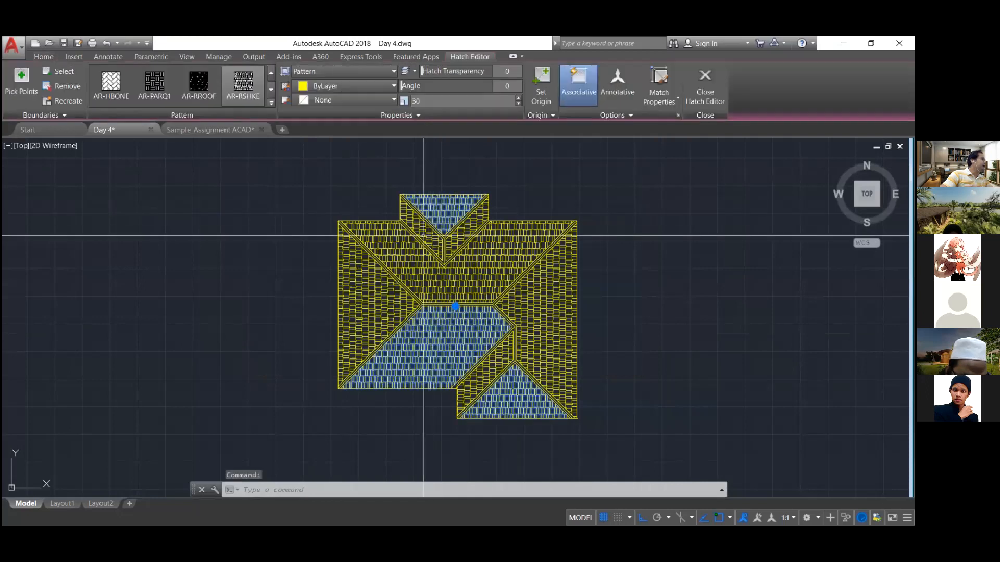
click(471, 267)
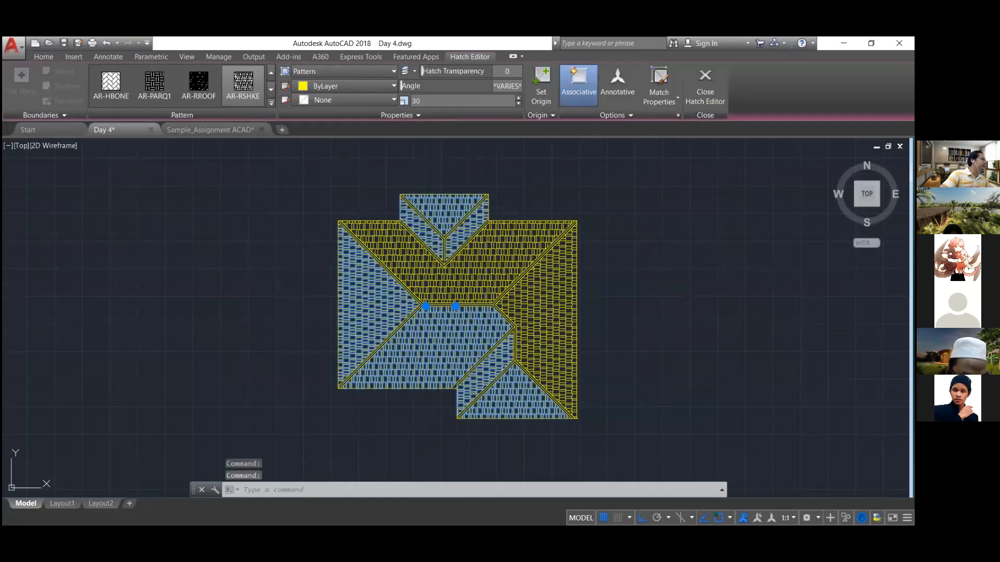
click(514, 287)
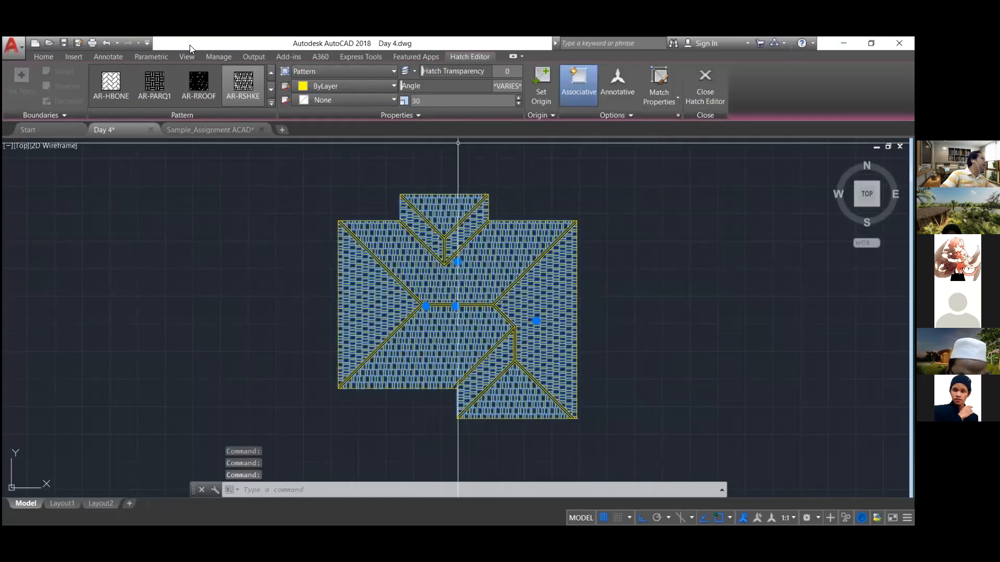
click(56, 58)
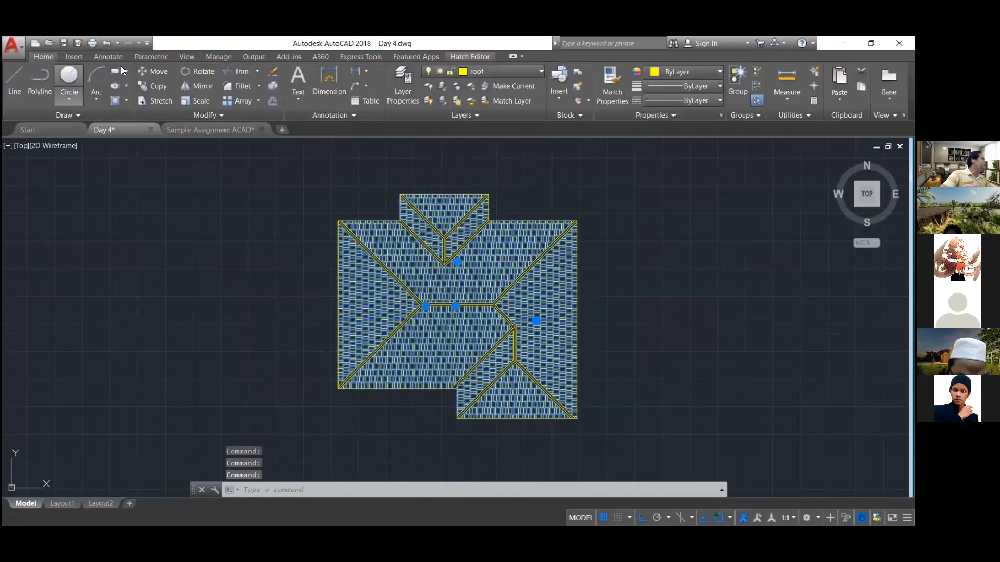
click(487, 74)
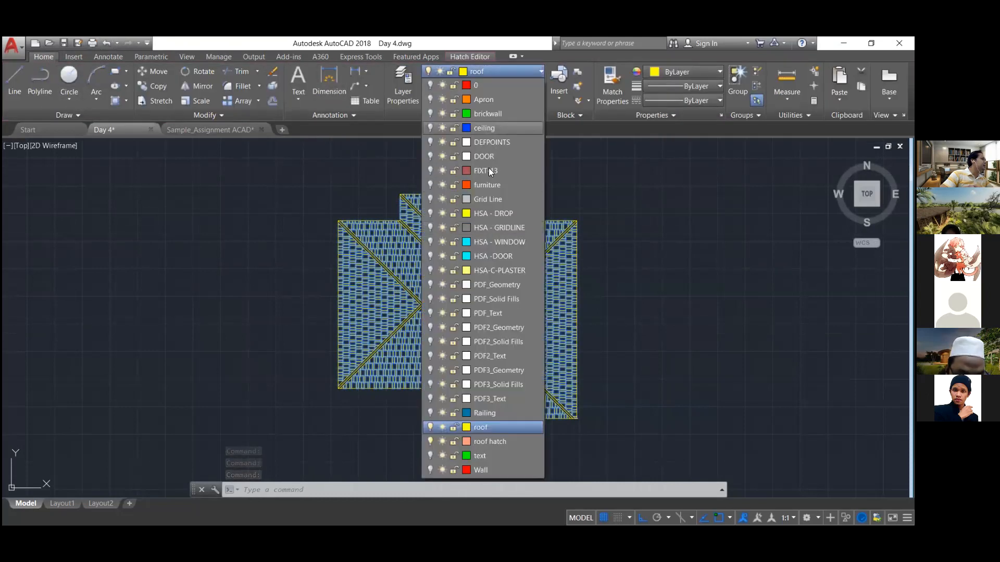
click(503, 442)
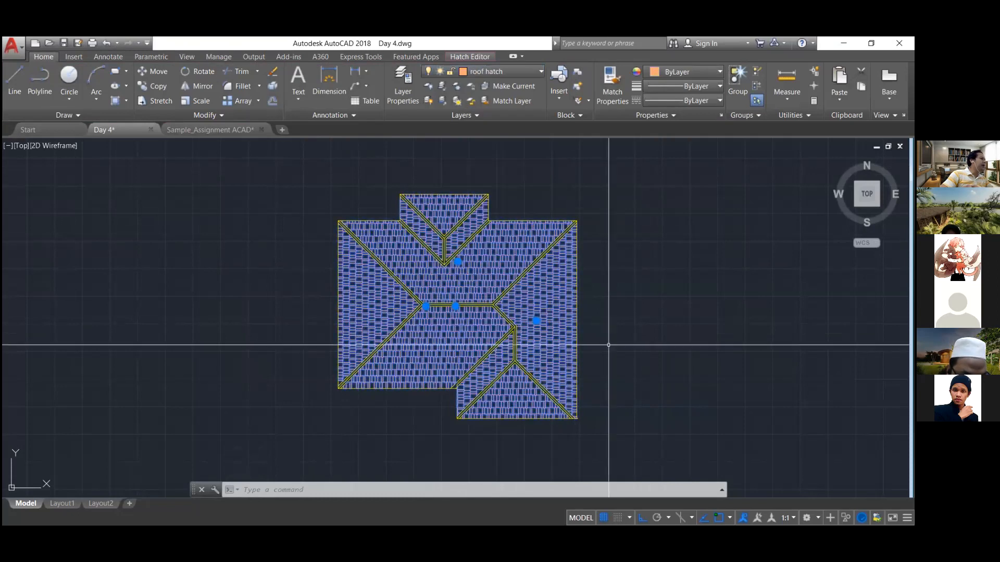
scroll(579, 265, down, 2)
key(Escape)
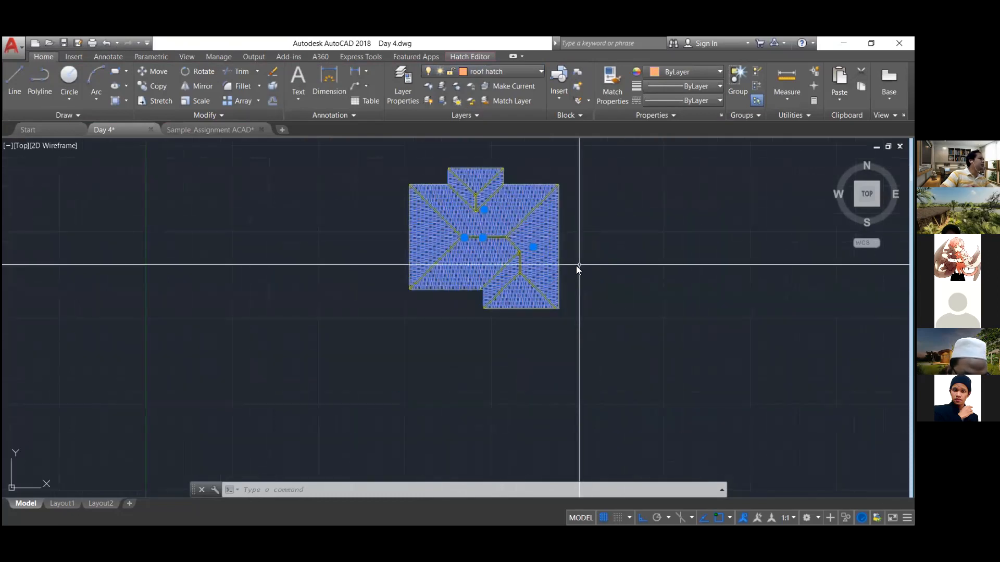
Check the roof layers in the layer list and examine the recoloured slope hatches up close.
text(la)
key(Return)
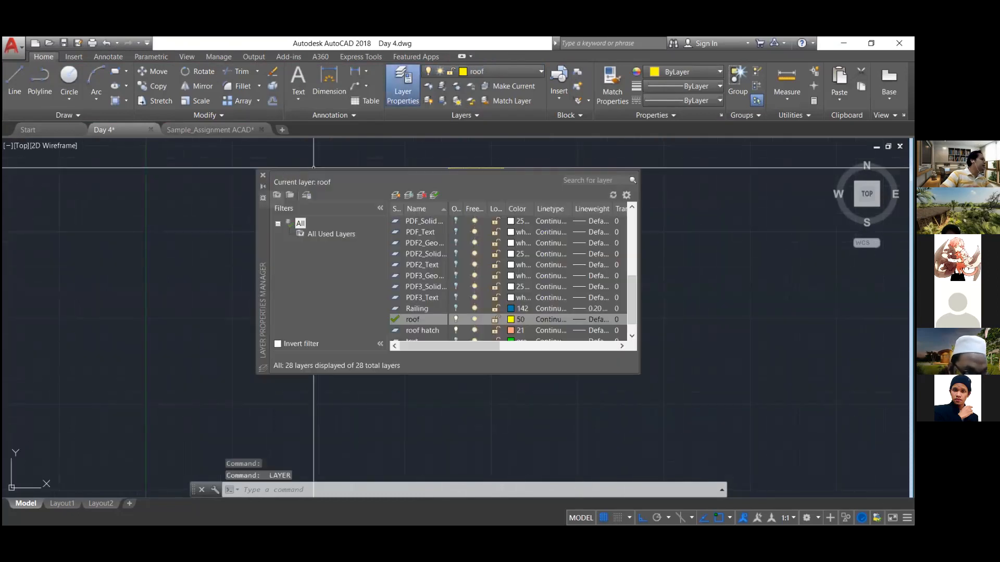
click(263, 175)
scroll(601, 297, up, 4)
middle_drag(484, 269, 509, 315)
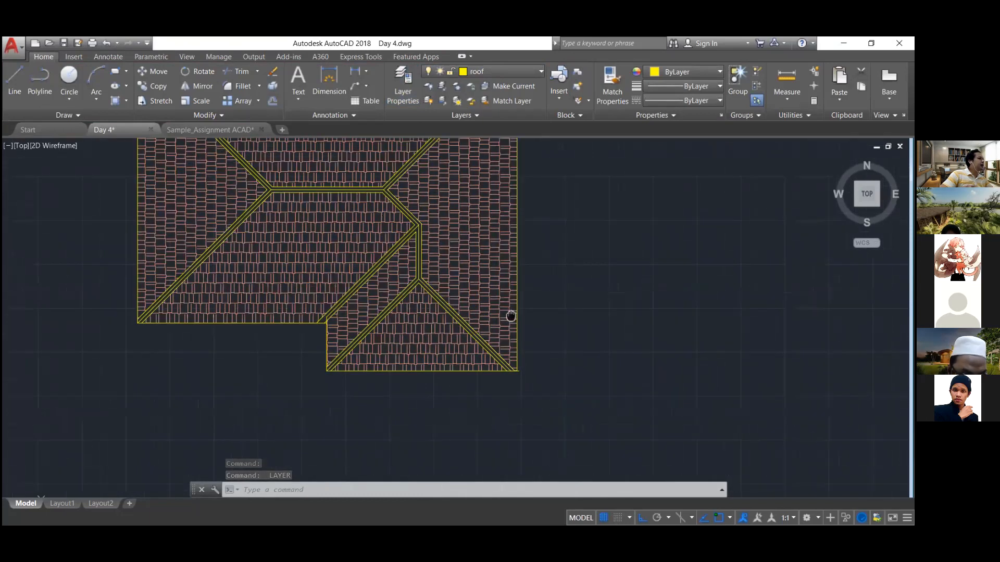
scroll(510, 313, down, 2)
scroll(538, 354, down, 2)
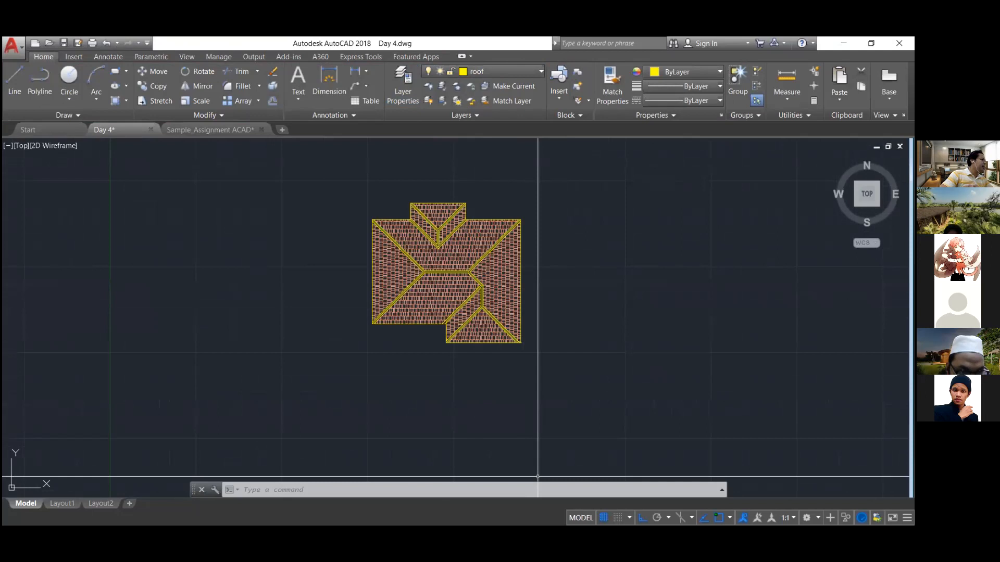
Draw a four-sided outline east of the roof and hatch it with the AR-HBONE pattern at scale 100.
middle_drag(520, 333, 448, 343)
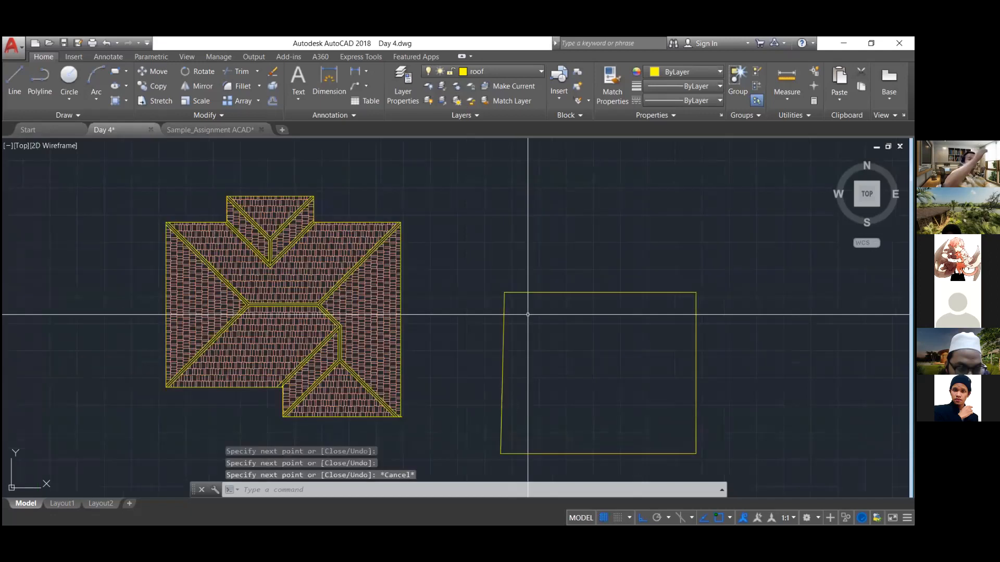
middle_drag(563, 347, 487, 299)
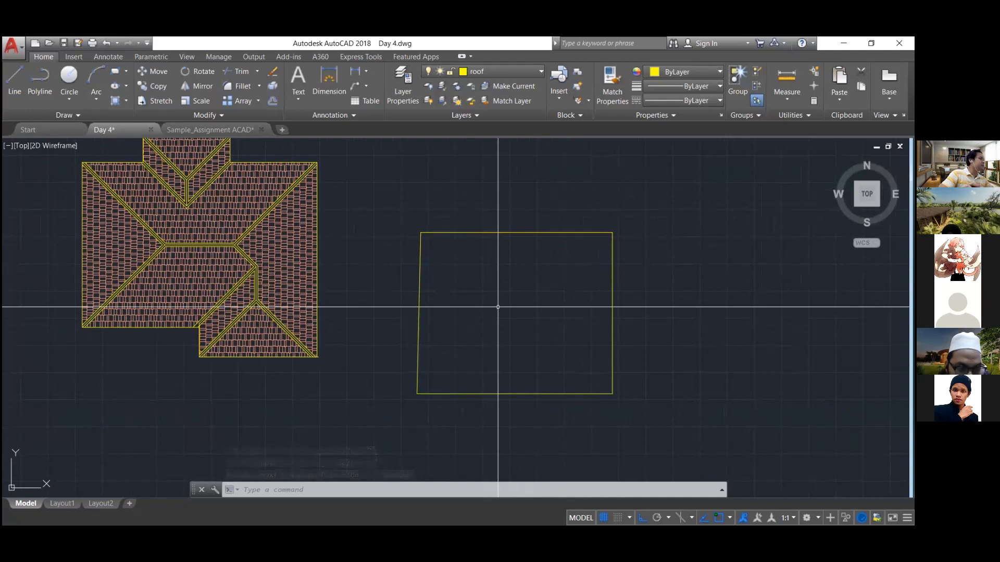
text(H)
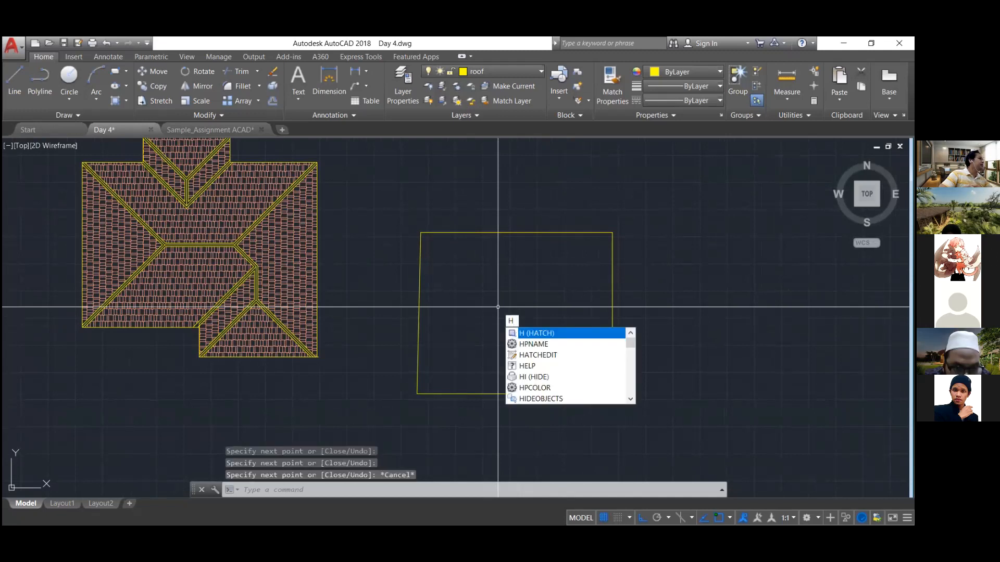
key(Return)
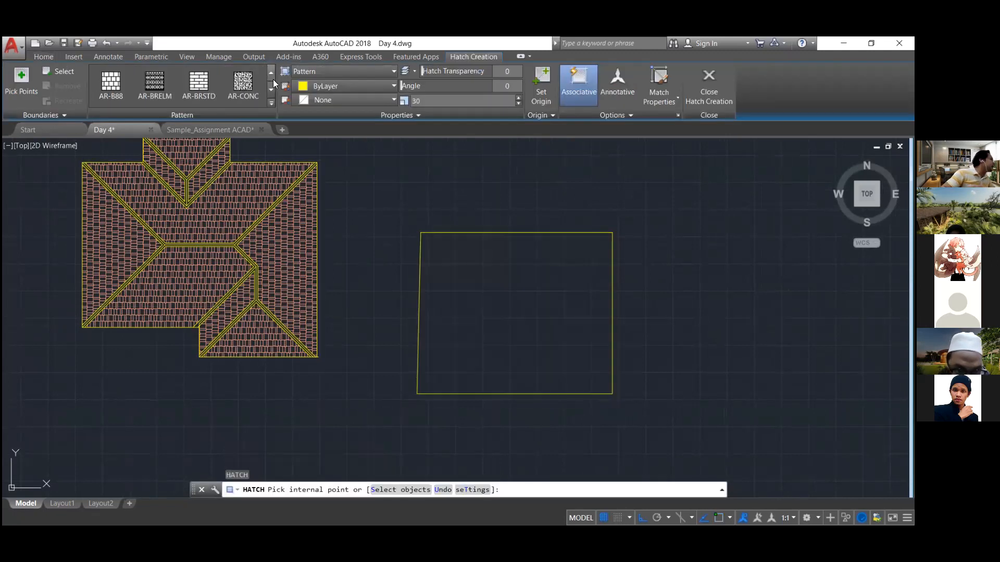
click(272, 77)
click(271, 76)
click(271, 76)
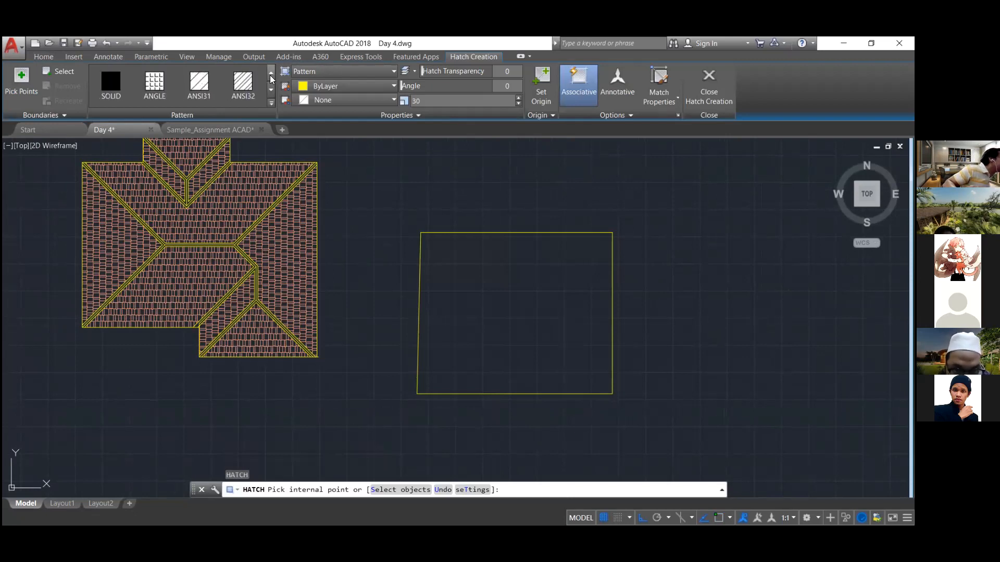
click(271, 91)
click(271, 91)
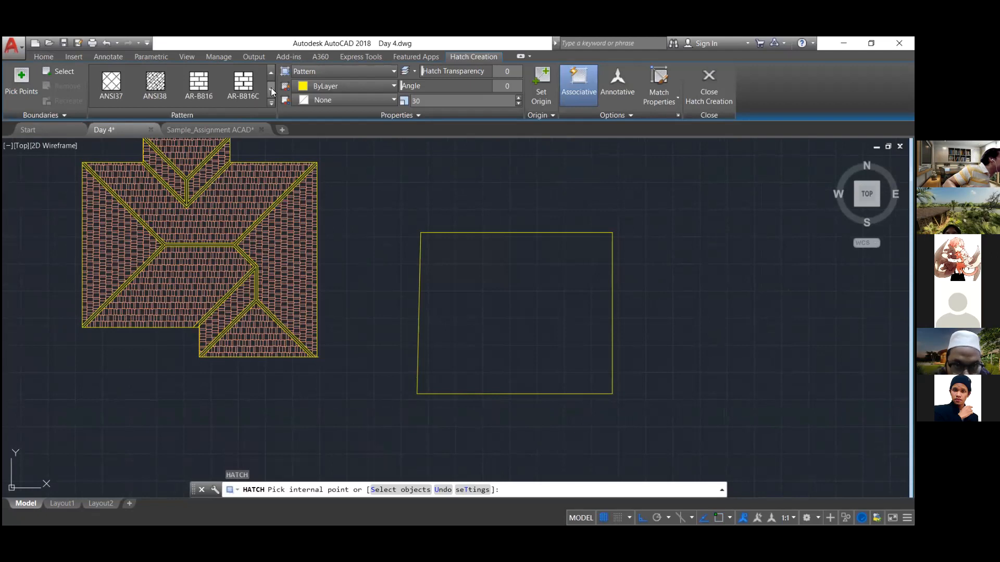
click(271, 91)
click(271, 91)
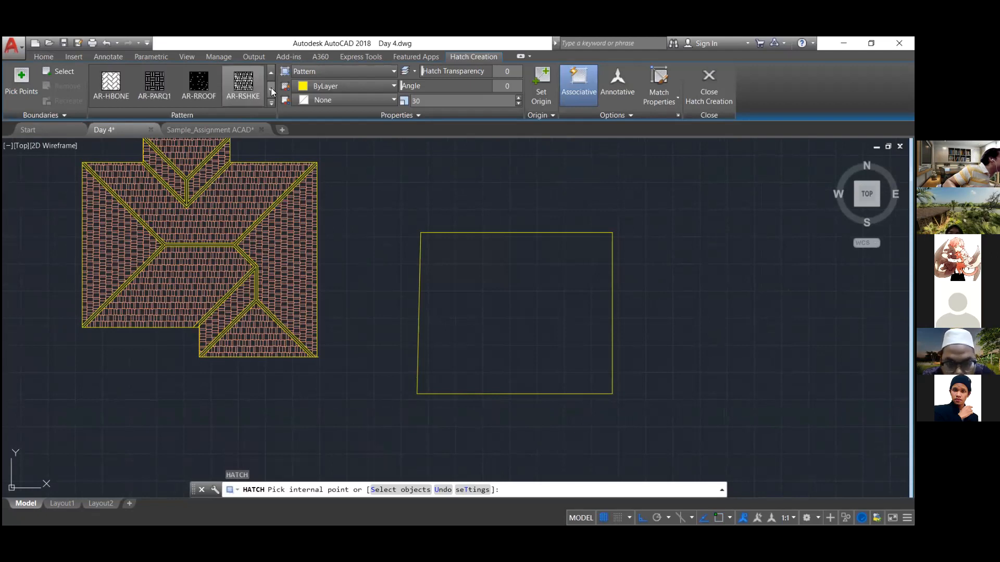
click(111, 83)
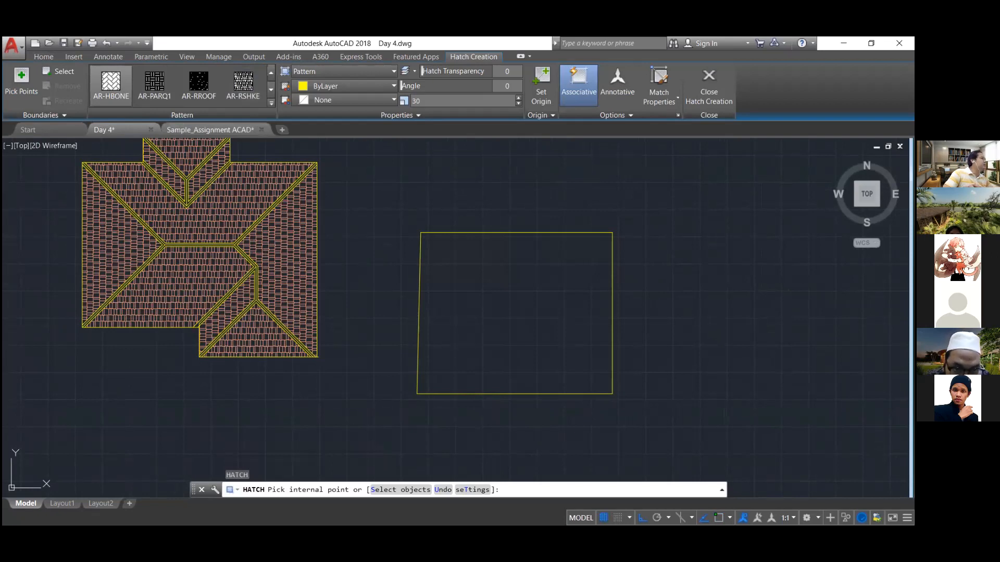
scroll(523, 279, up, 2)
click(522, 278)
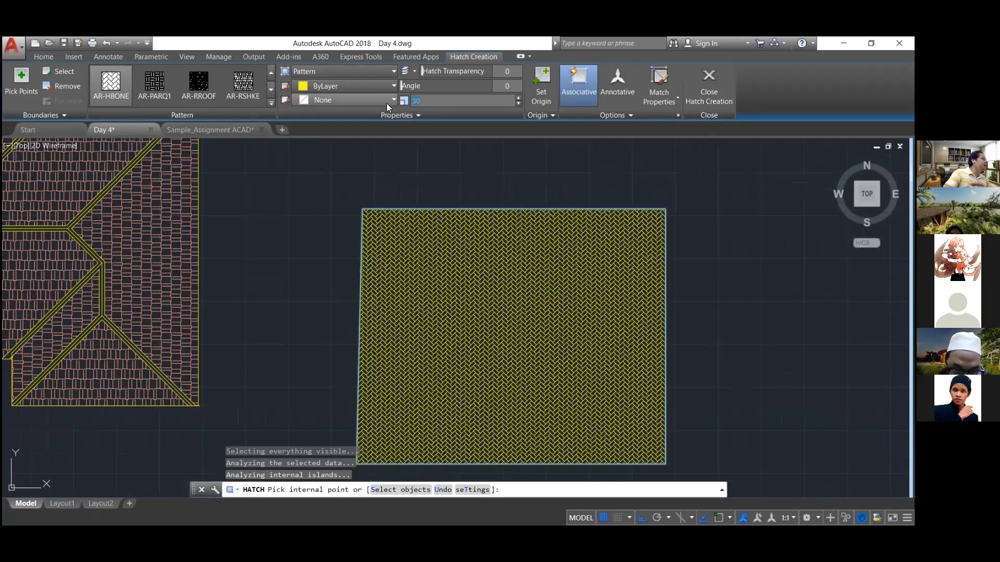
text(100)
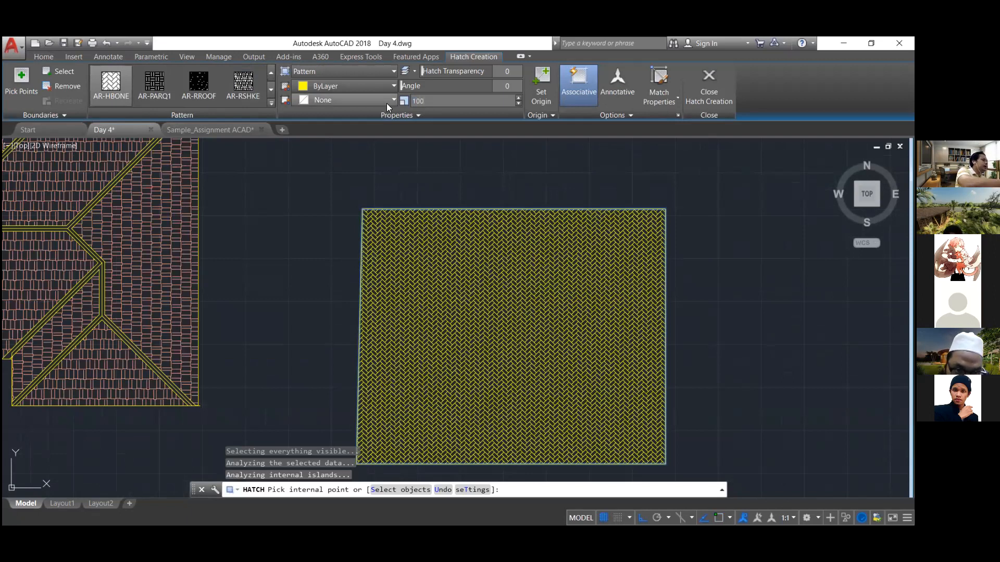
key(Return)
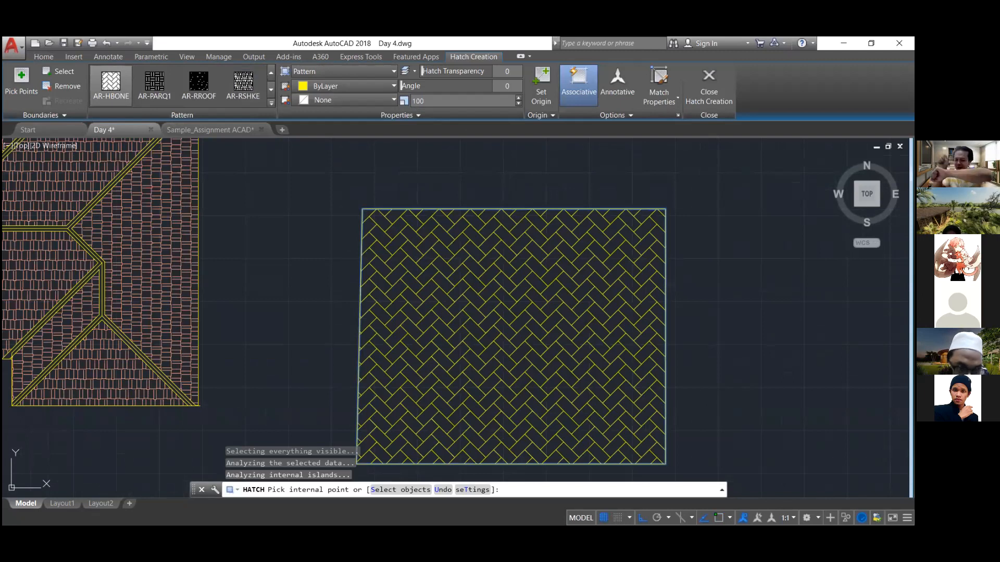
Delete the herringbone-hatched outline beside the roof together with its hatch.
scroll(499, 258, down, 2)
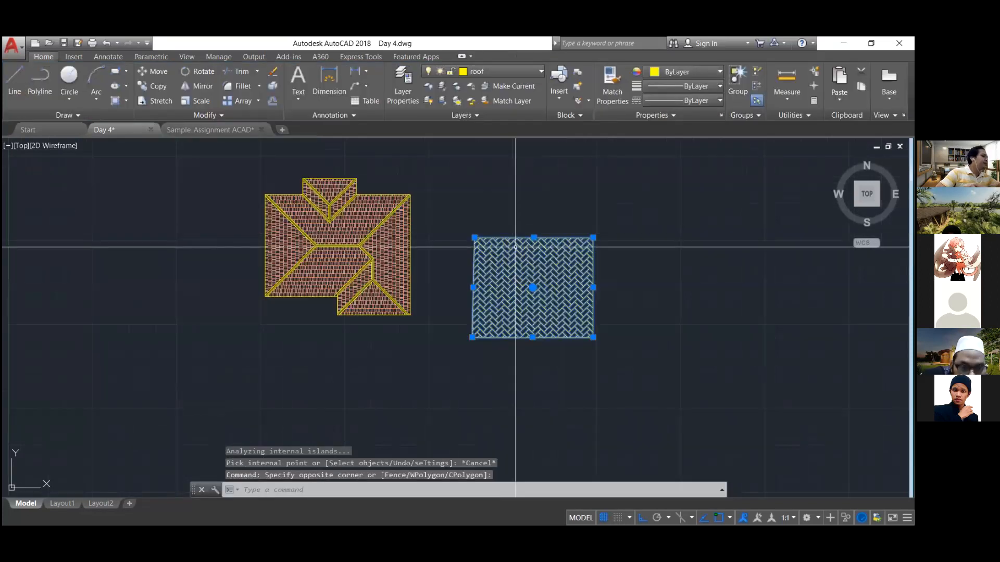
key(Delete)
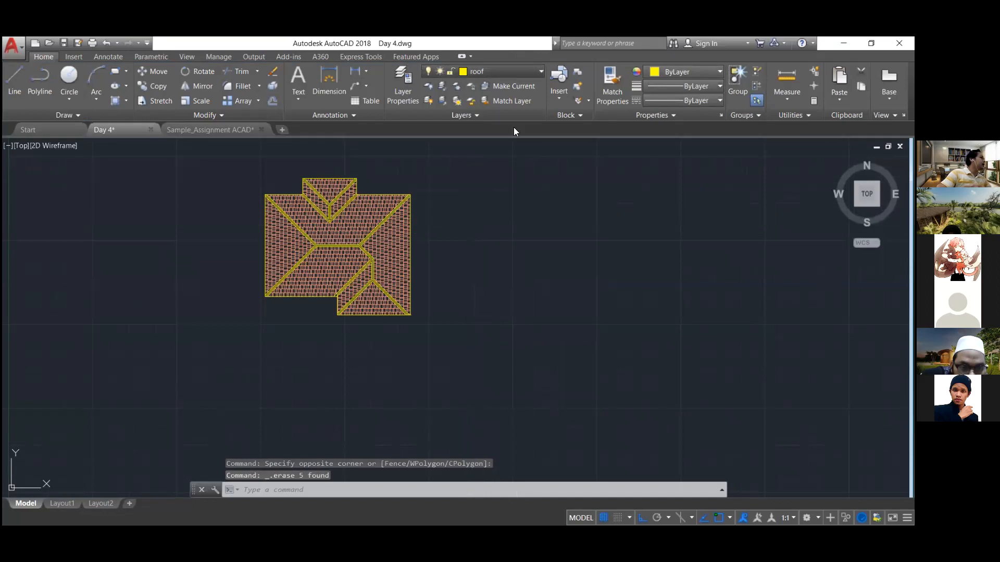
Turn off the roof hatch layer, using the east slope's hatch to identify it.
click(505, 72)
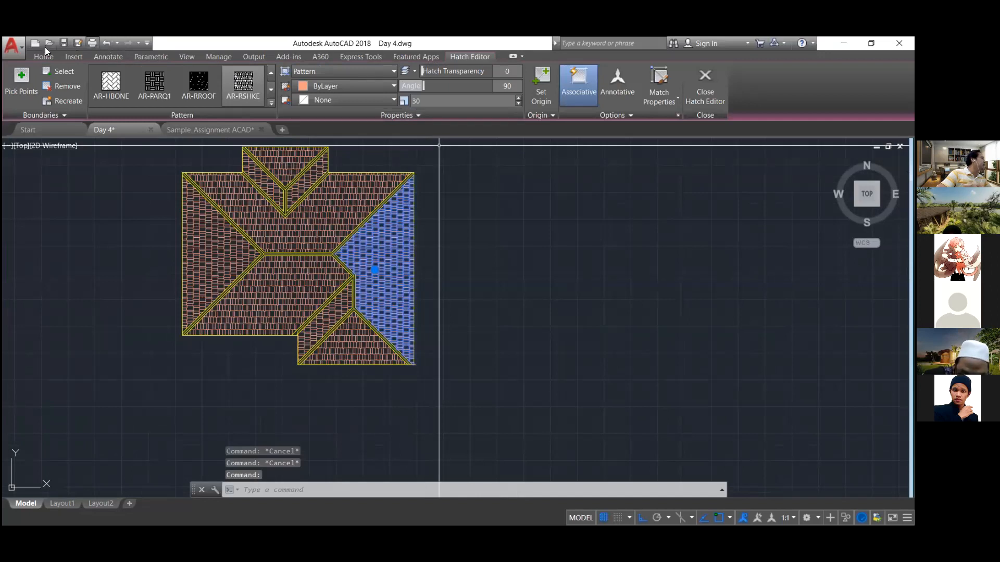
click(39, 57)
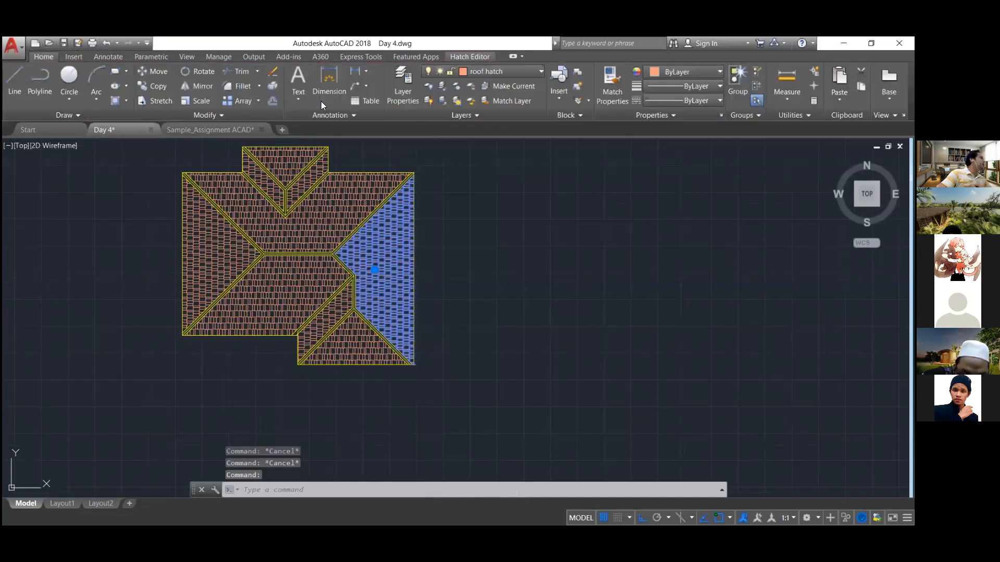
click(523, 73)
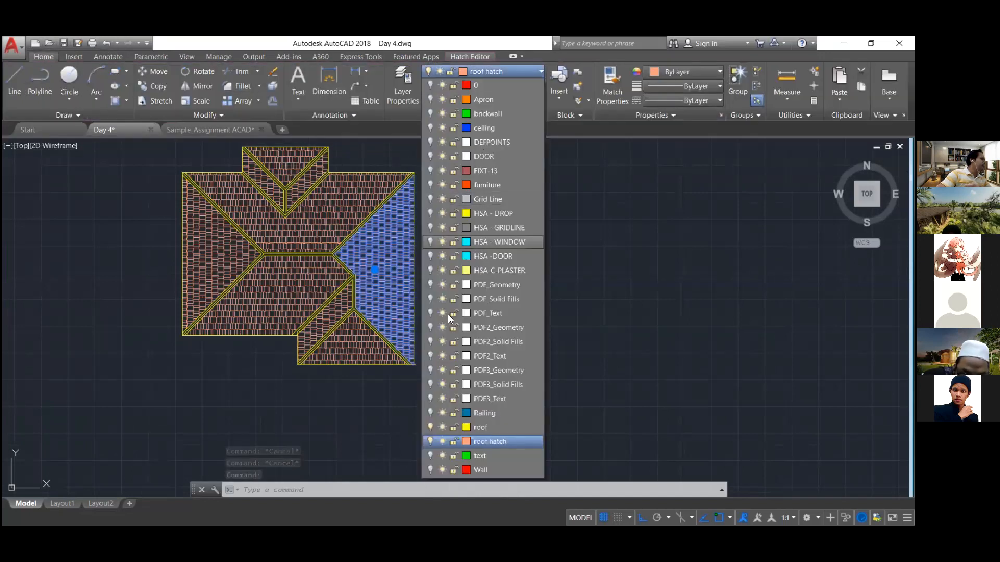
click(431, 440)
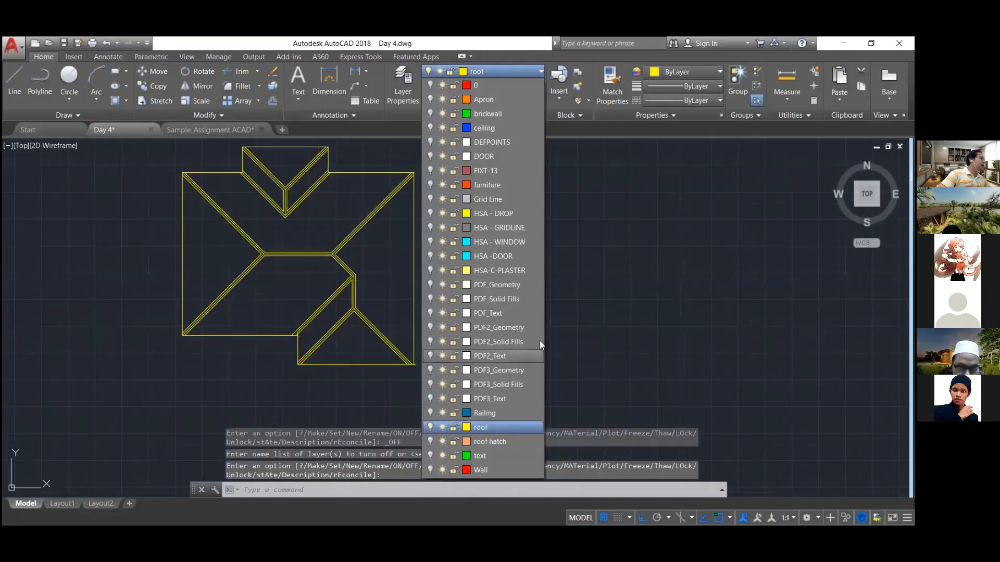
Turn on the Railing, PDF3, 0, Apron, brickwall, ceiling, DEFPOINTS and DOOR layers.
click(430, 413)
click(430, 399)
click(429, 385)
click(430, 370)
click(429, 385)
click(430, 371)
click(427, 71)
click(427, 72)
click(428, 99)
click(430, 128)
click(428, 142)
click(429, 158)
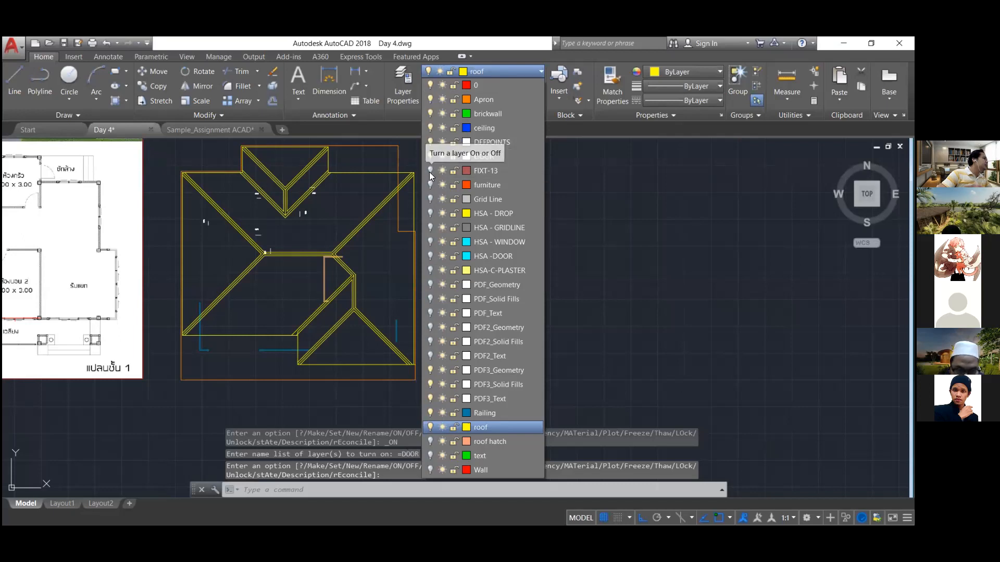
Turn on the FIXT-13, furniture, Grid Line and all HSA layers.
click(429, 170)
click(429, 184)
click(429, 199)
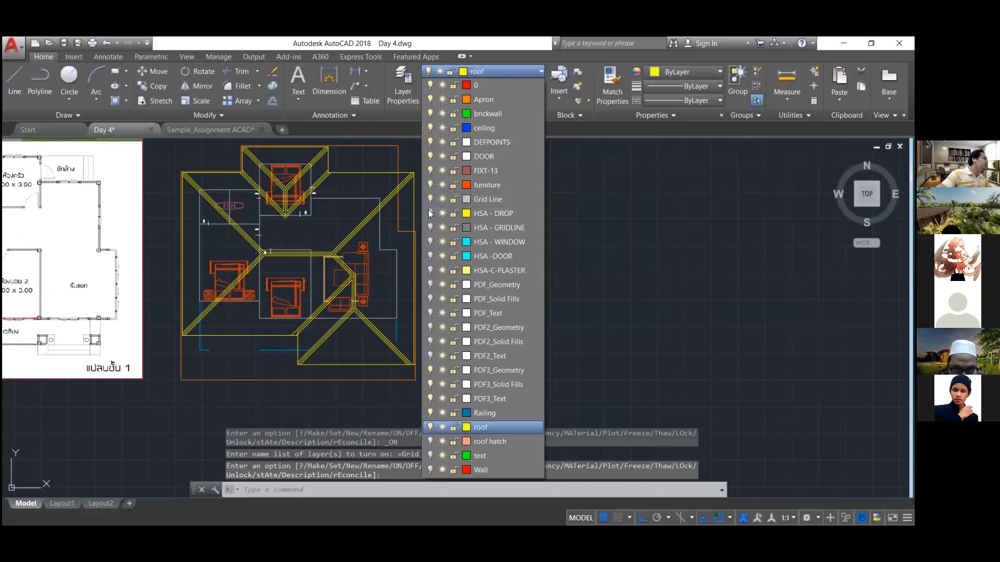
click(430, 213)
click(429, 228)
click(429, 242)
click(427, 257)
click(429, 269)
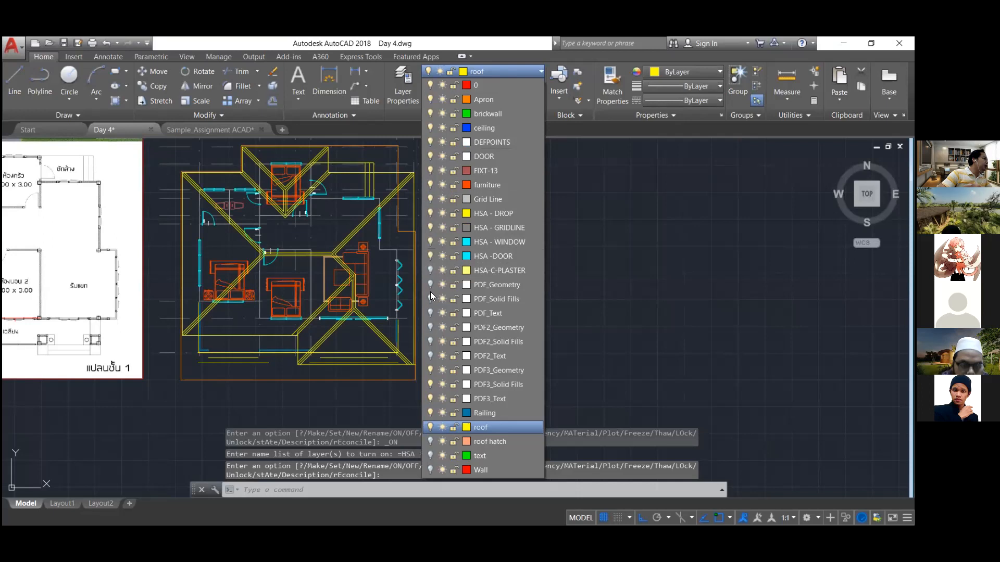
Turn on the PDF and PDF2 geometry, solid fills and text layers.
click(429, 285)
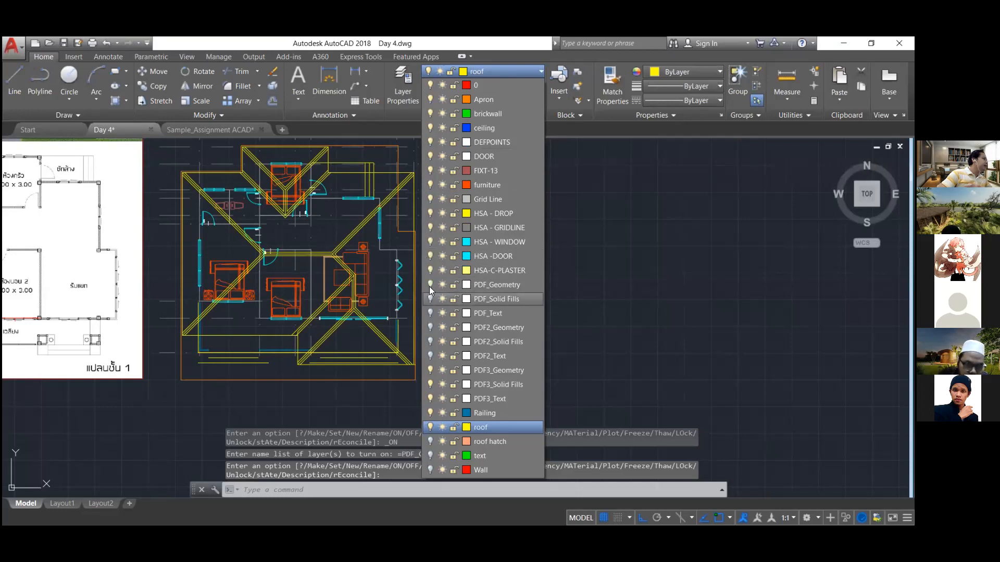
click(430, 327)
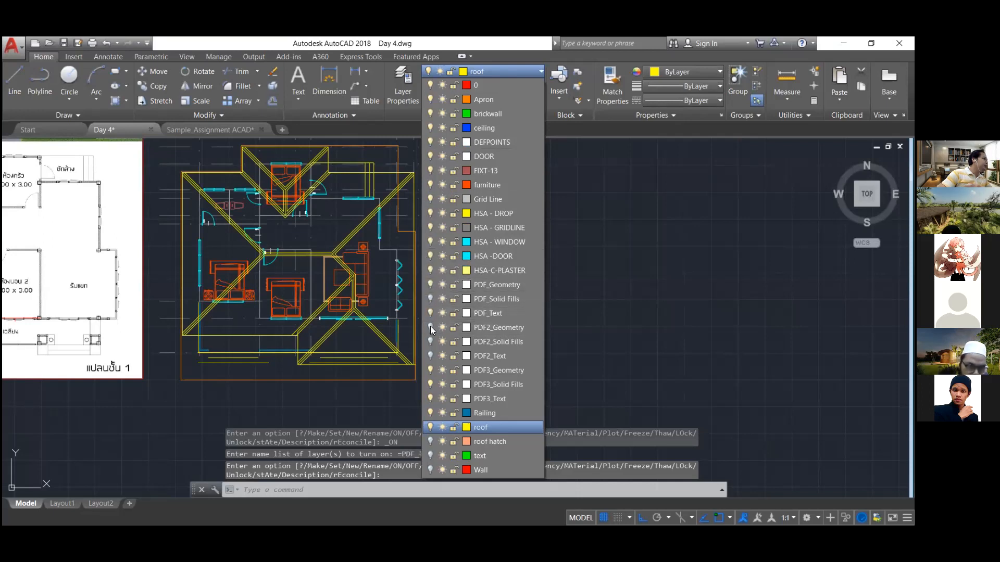
click(429, 355)
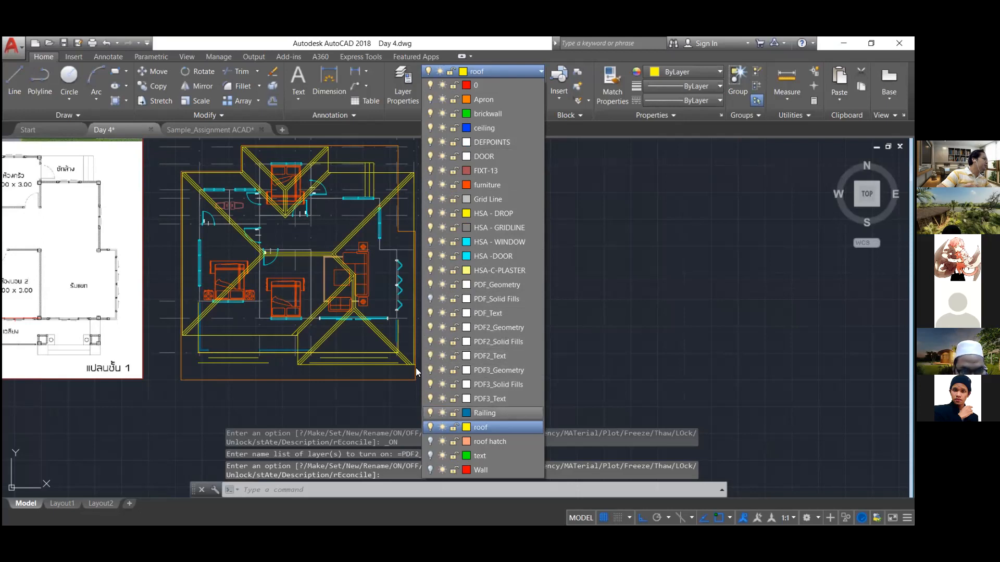
click(428, 300)
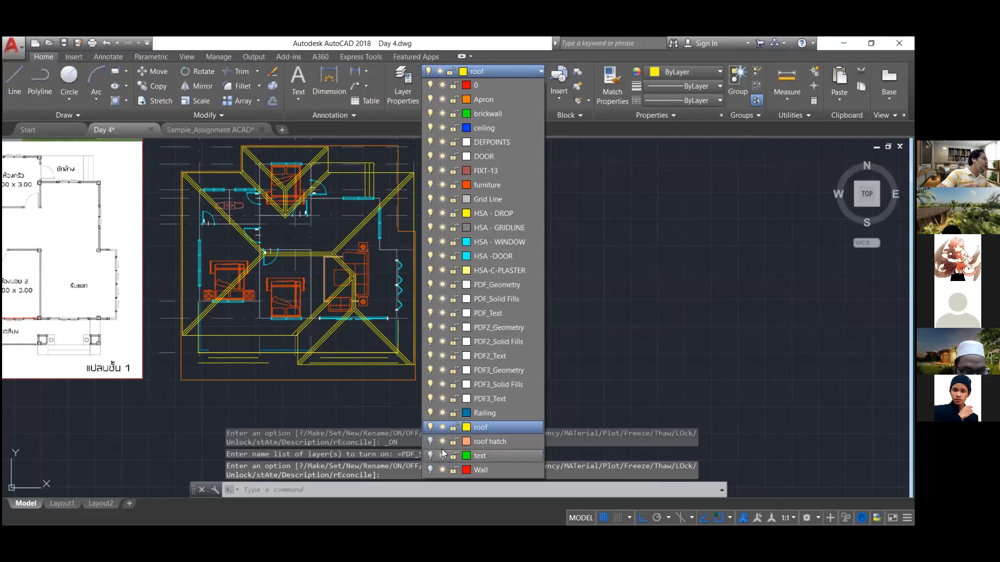
Turn on the text and Wall layers, leaving the roof hatch layer switched off.
click(429, 440)
click(430, 455)
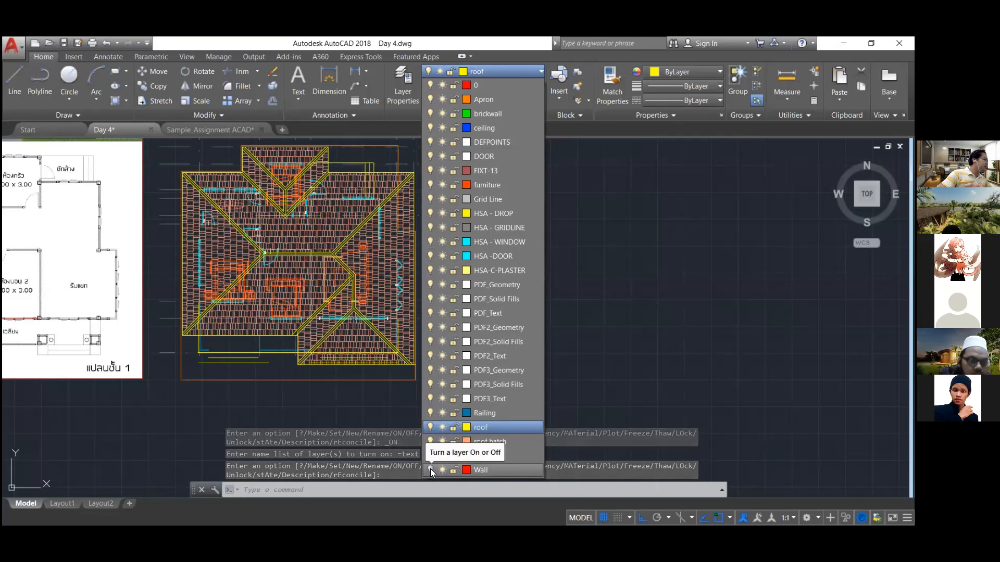
click(429, 470)
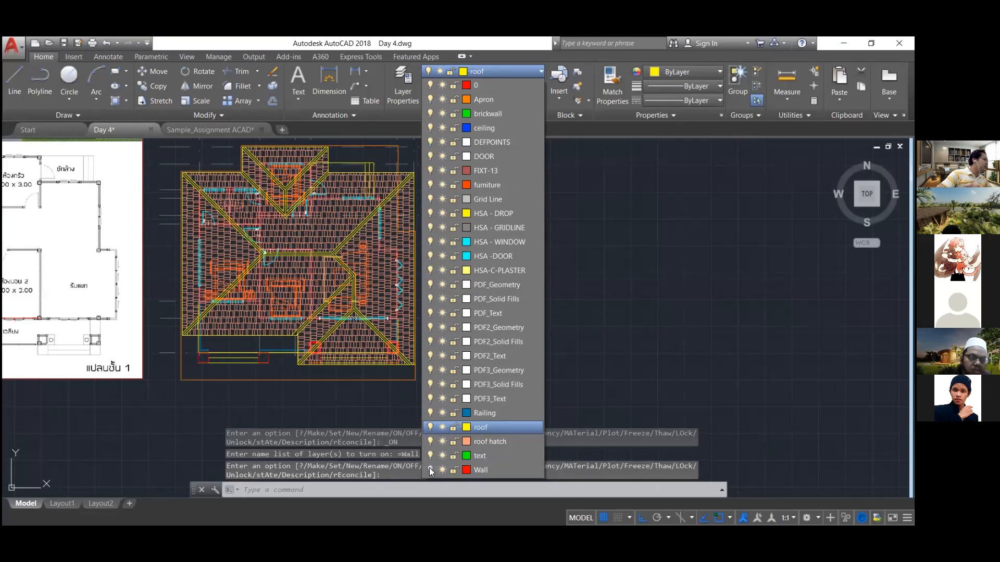
click(429, 441)
click(635, 294)
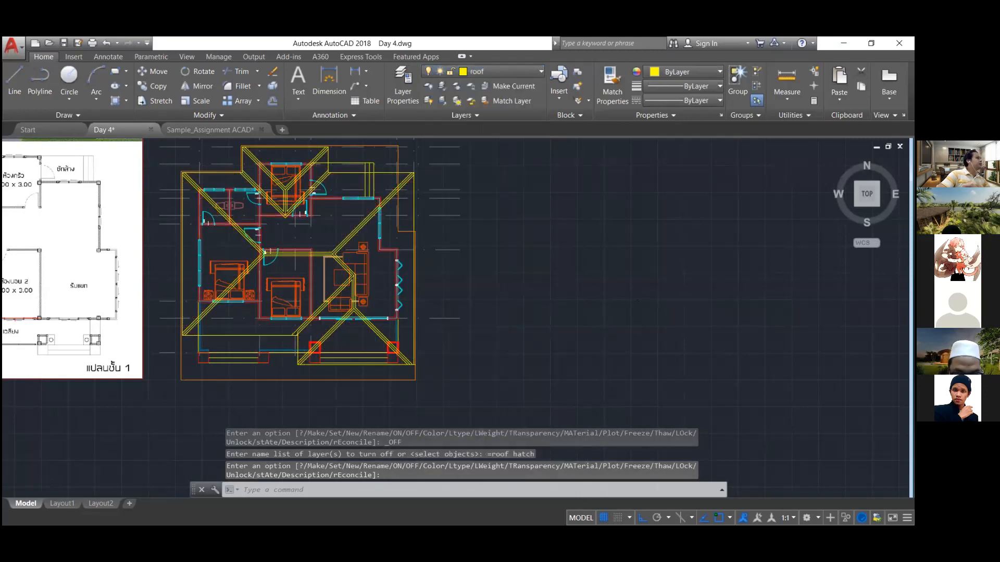
Turn off the Apron layer, which holds the orange outline around the house plan.
scroll(565, 274, down, 2)
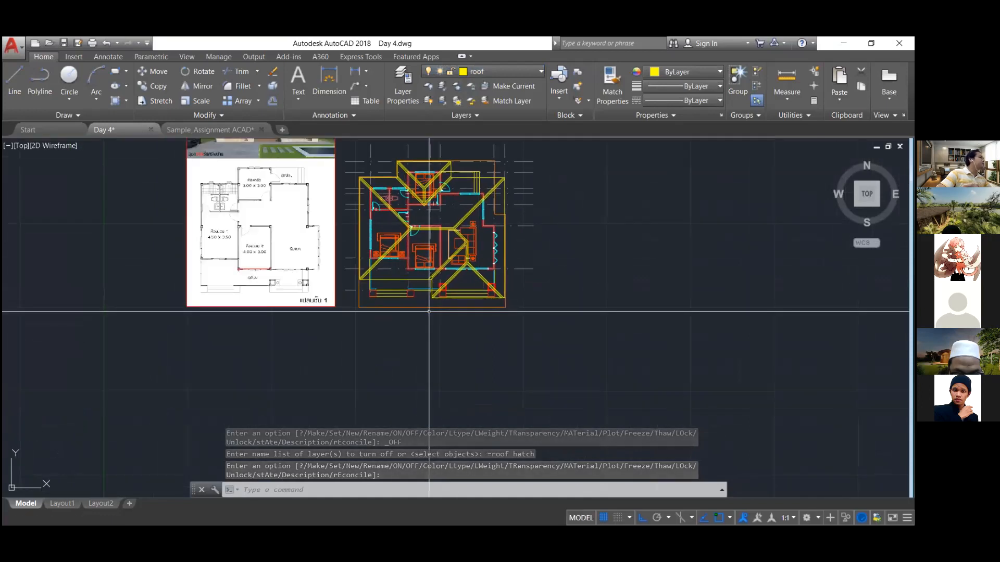
middle_drag(331, 314, 386, 284)
scroll(411, 273, up, 4)
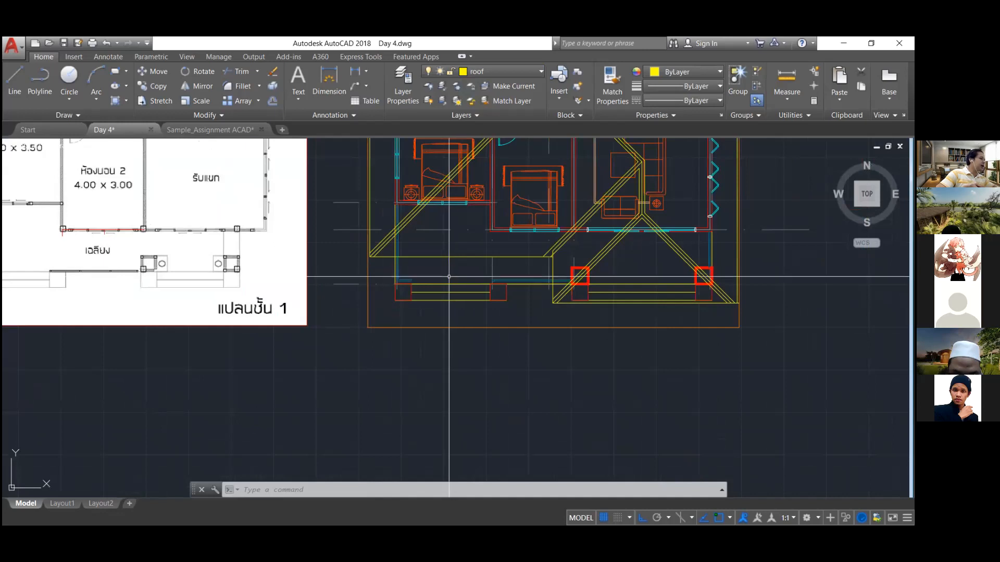
click(456, 324)
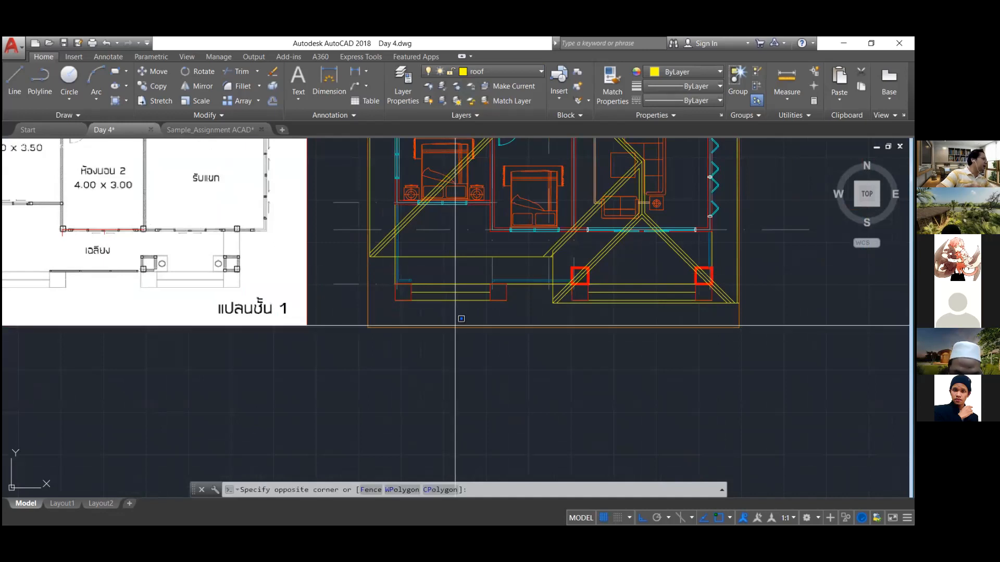
click(453, 331)
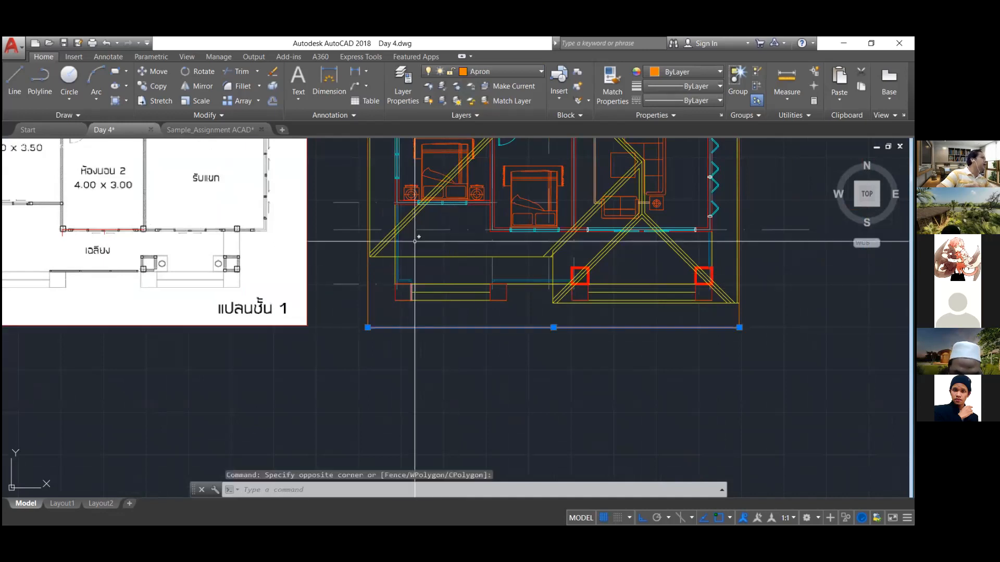
click(493, 74)
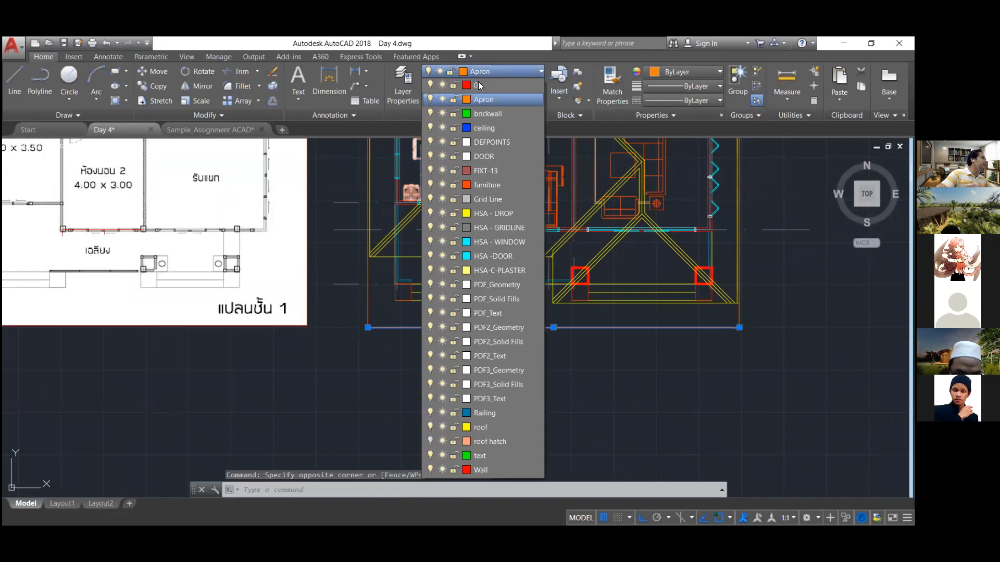
click(430, 100)
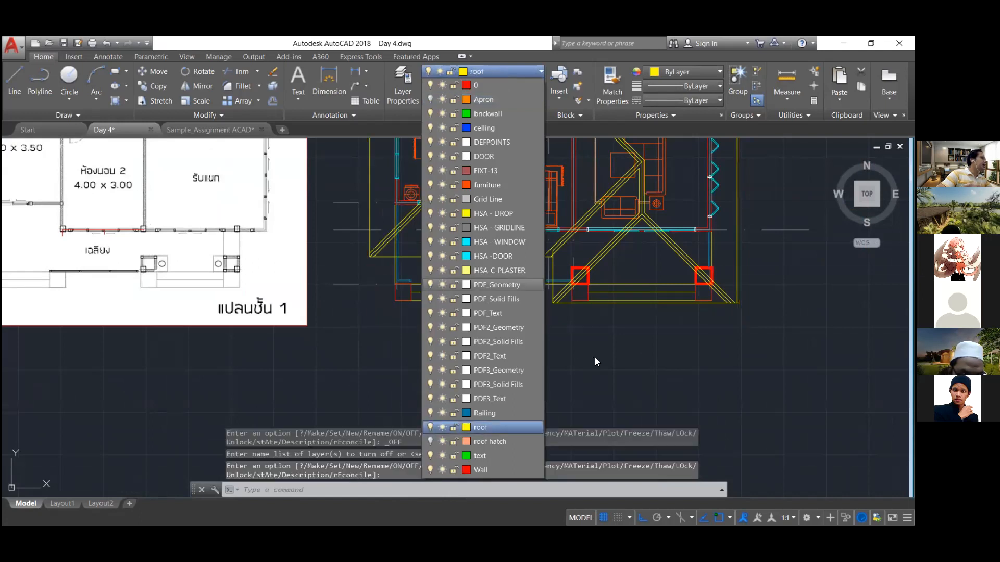
scroll(417, 291, down, 2)
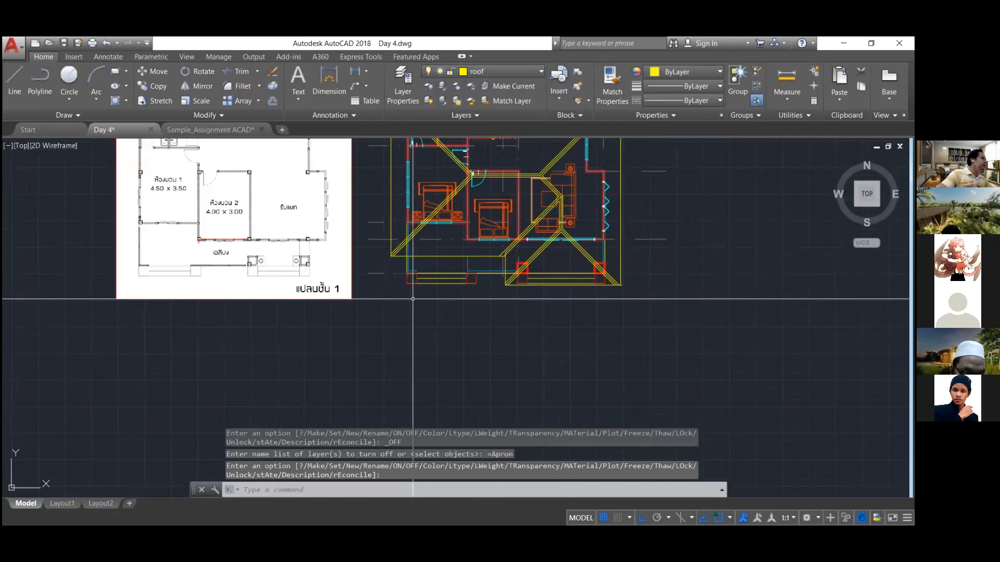
Draw a vertical projection line down from the roof's west eave and copy it to the east eave.
scroll(551, 323, up, 3)
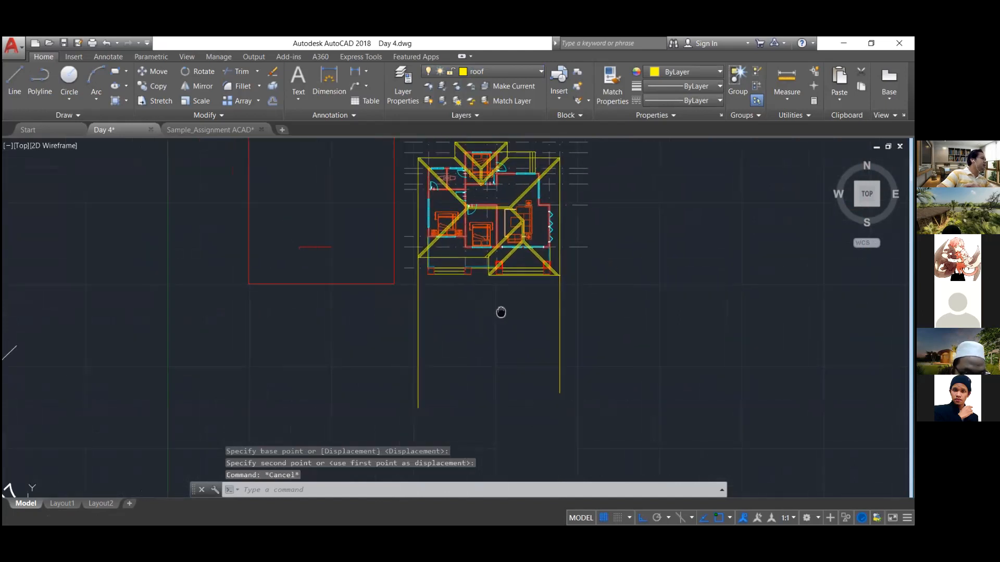
scroll(500, 310, up, 4)
mouse_move(484, 292)
middle_down()
mouse_move(462, 274)
mouse_move(472, 277)
middle_up()
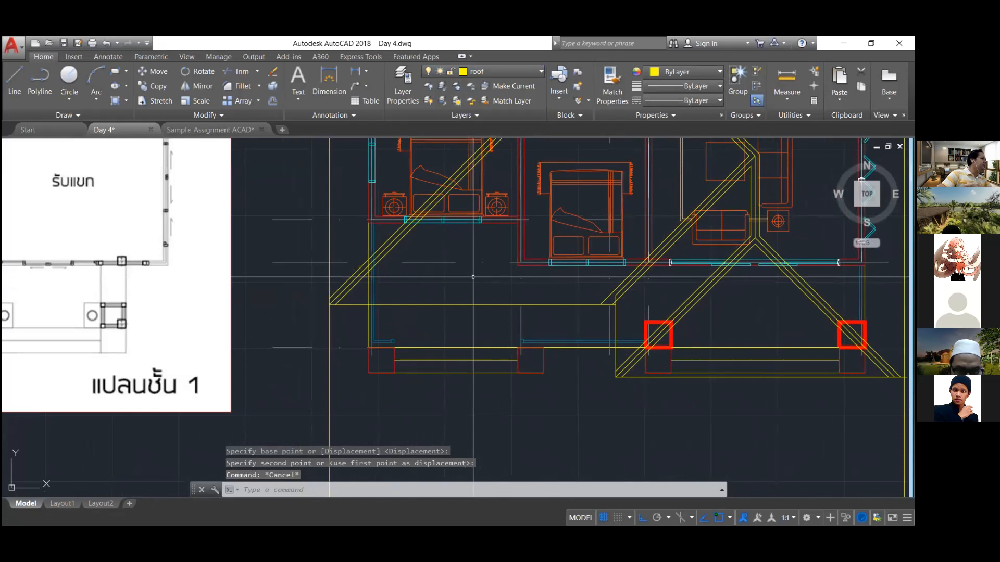
Draw vertical projection lines down from the front porch's west edge, the middle bedroom's wall and the house's east edge.
scroll(473, 277, up, 3)
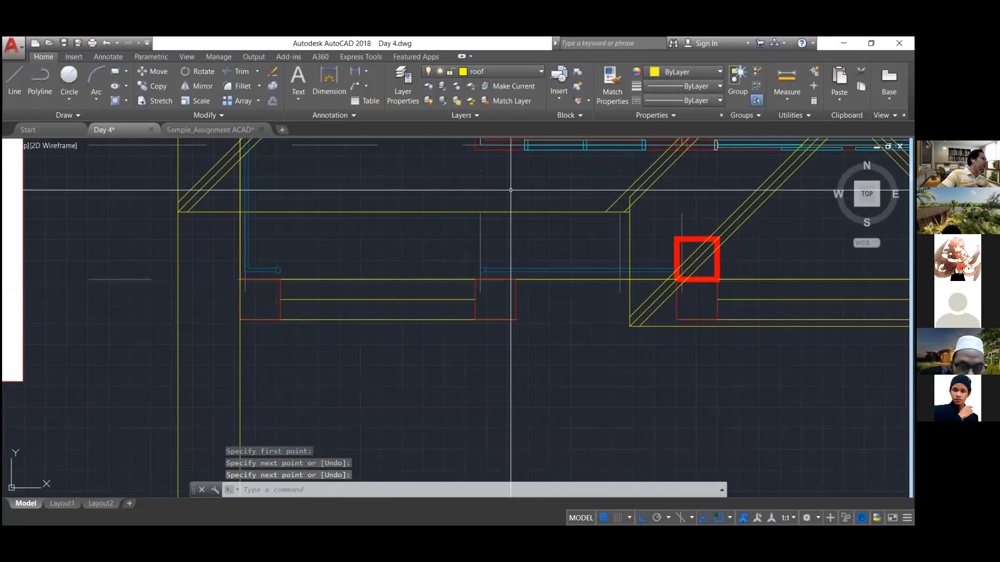
scroll(599, 266, down, 3)
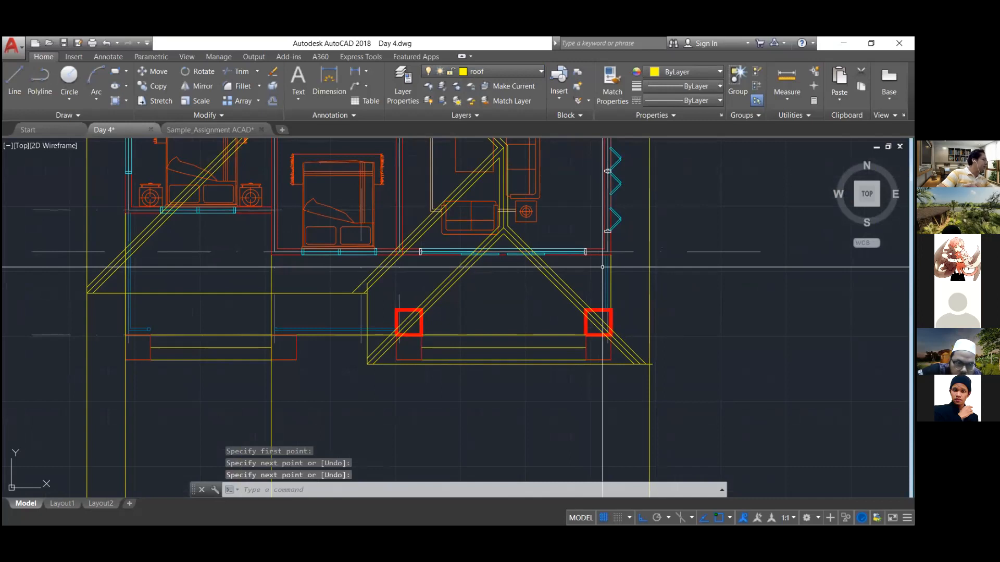
key(Escape)
scroll(603, 267, down, 5)
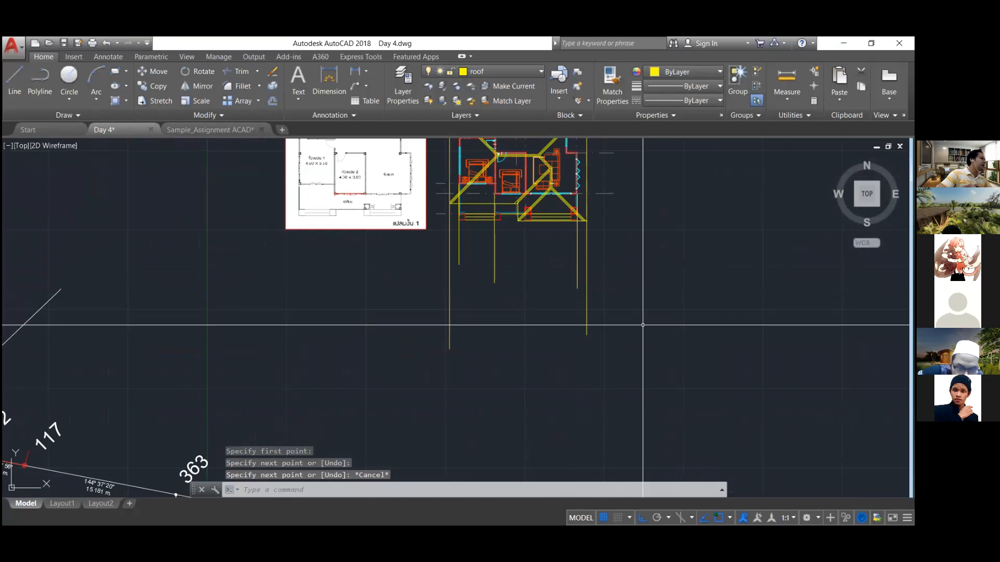
Draw a horizontal baseline across the five vertical projection lines below the plan.
scroll(544, 337, up, 3)
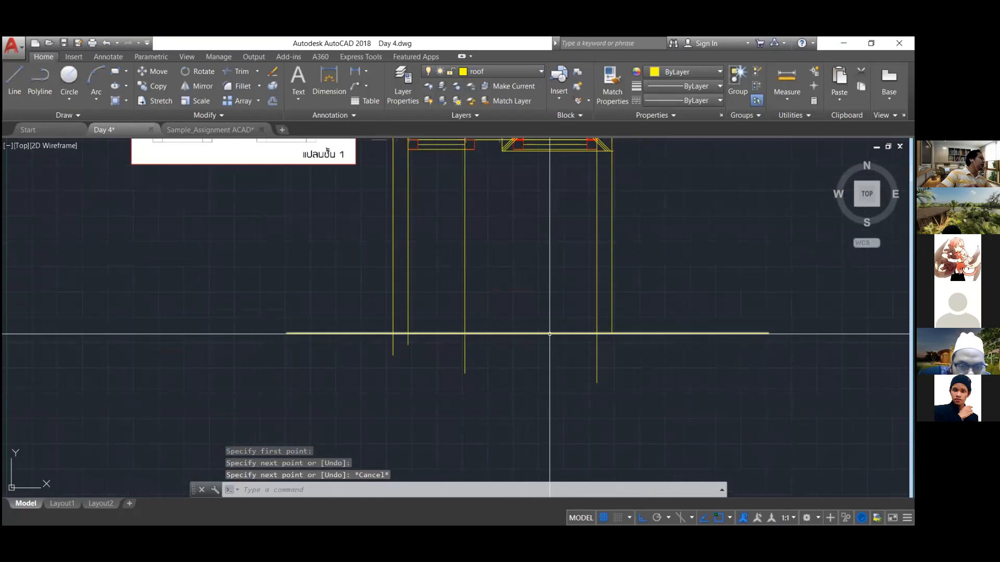
middle_drag(547, 284, 552, 314)
scroll(568, 376, up, 2)
scroll(564, 342, down, 2)
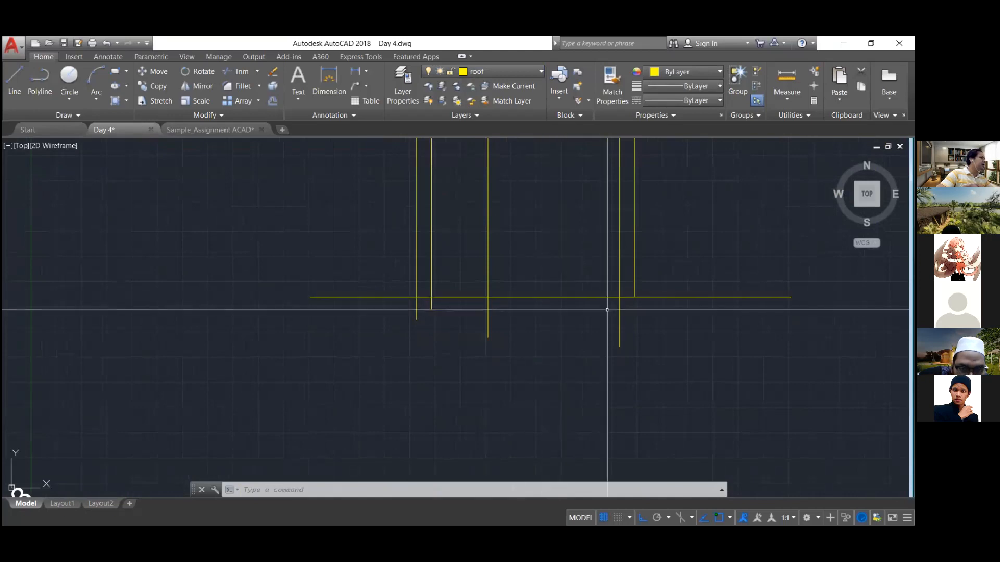
middle_drag(508, 286, 508, 323)
middle_drag(597, 157, 597, 288)
scroll(596, 271, up, 5)
scroll(596, 271, down, 2)
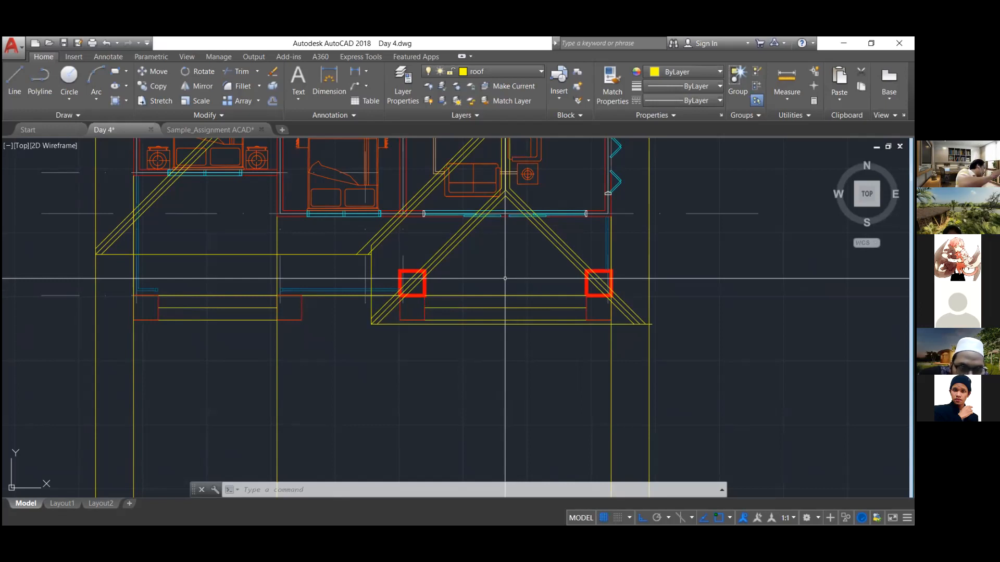
Offset the horizontal baseline upward to create a second parallel level line.
scroll(532, 350, down, 6)
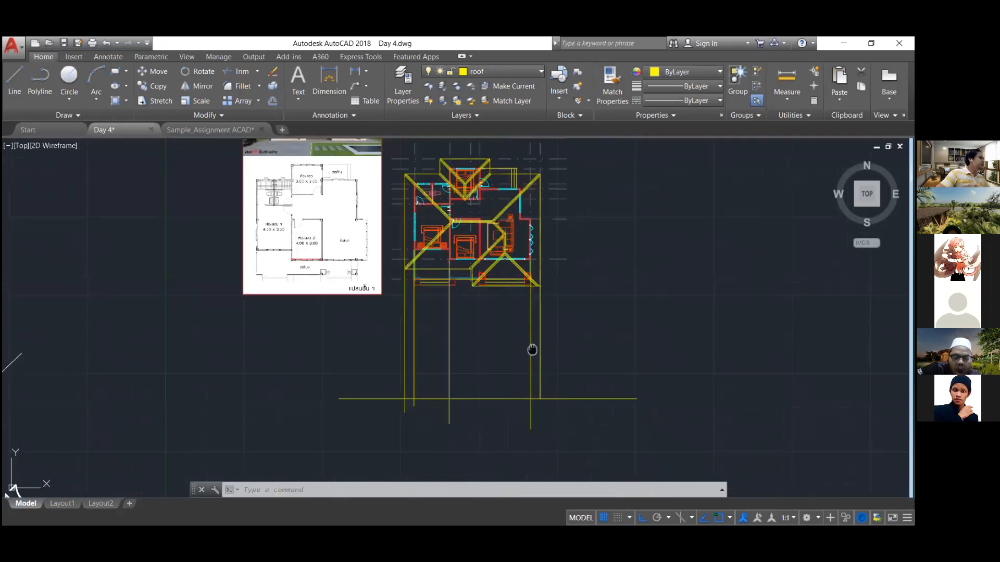
middle_drag(531, 350, 529, 305)
scroll(529, 312, up, 6)
middle_drag(504, 380, 525, 330)
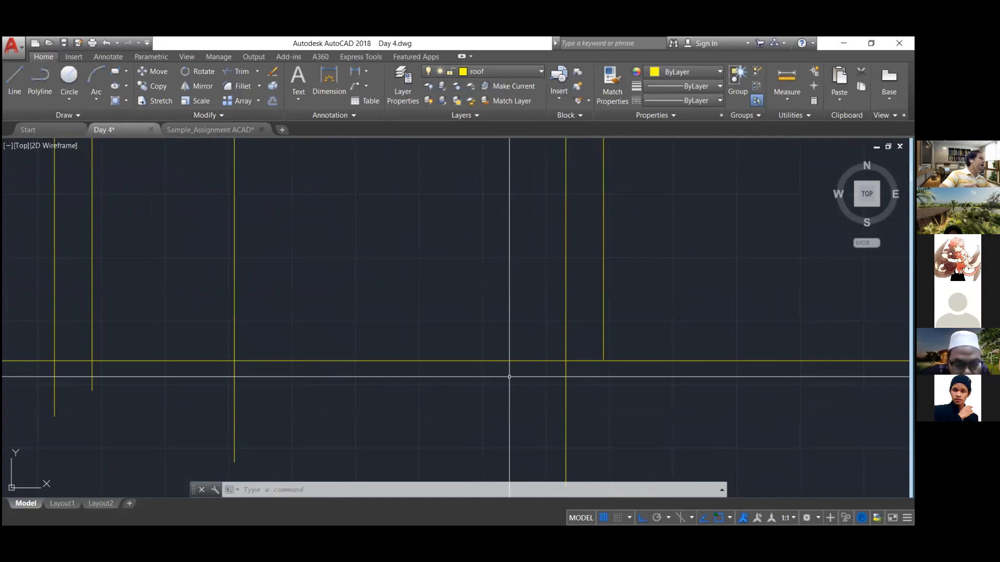
scroll(477, 268, down, 3)
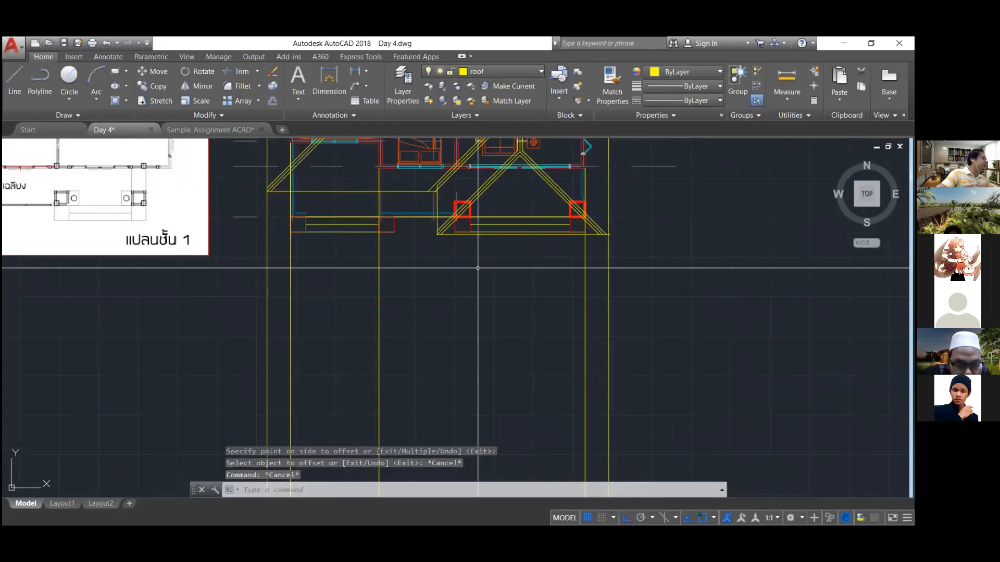
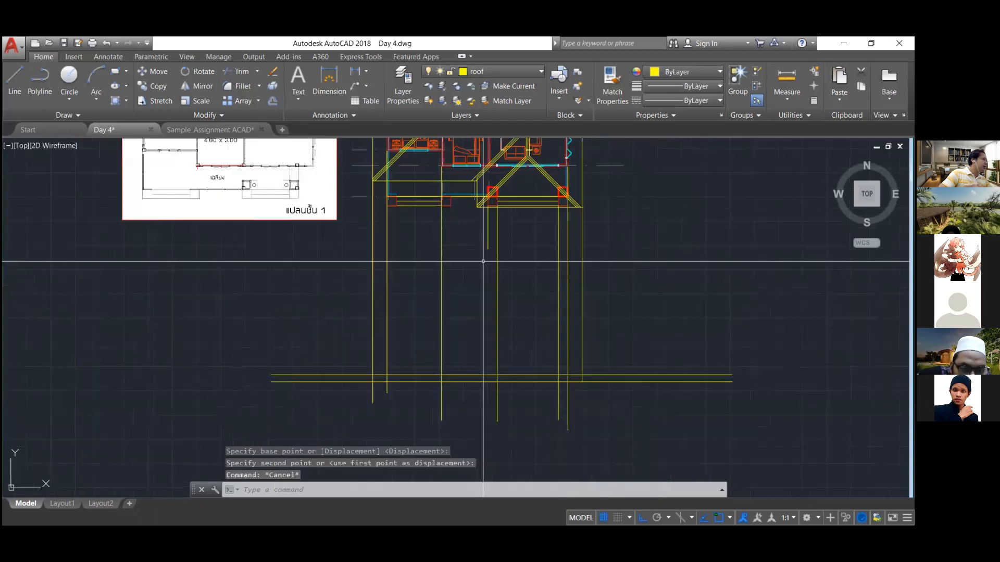
Copy vertical projection lines to the edges of the front porch columns and extend the short one to the upper horizontal line.
scroll(491, 266, up, 3)
middle_drag(509, 389, 510, 314)
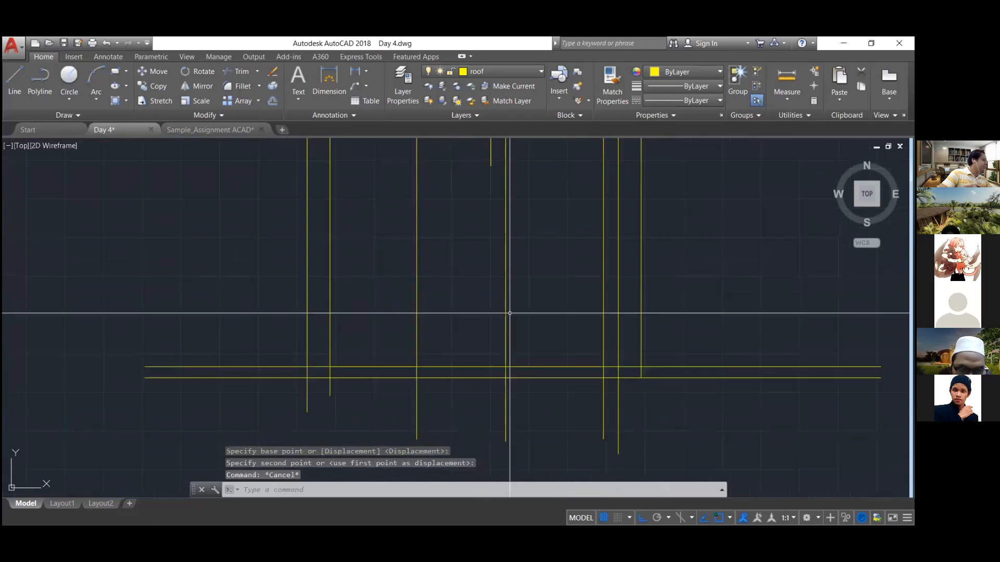
key(Escape)
key(Escape)
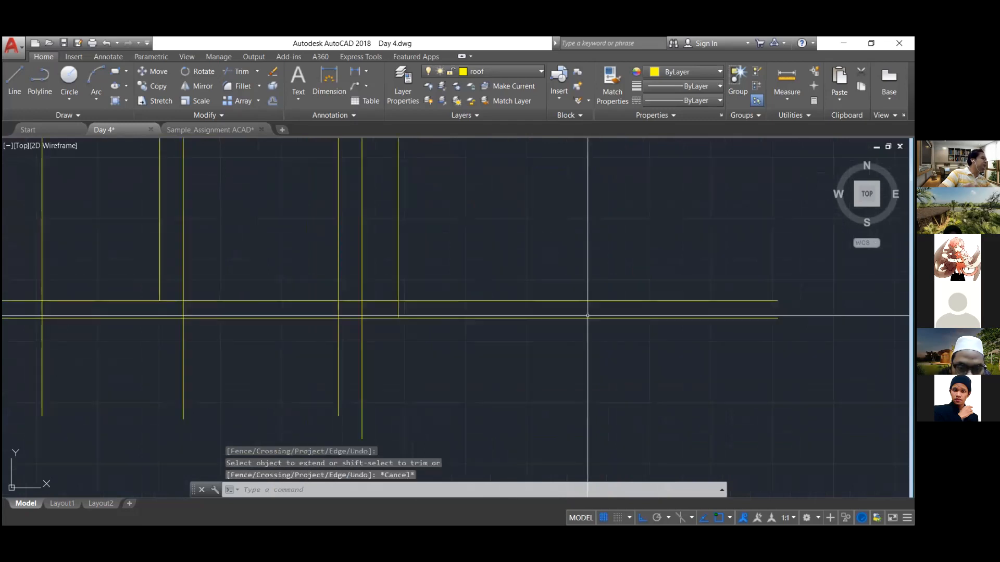
drag(587, 328, 567, 335)
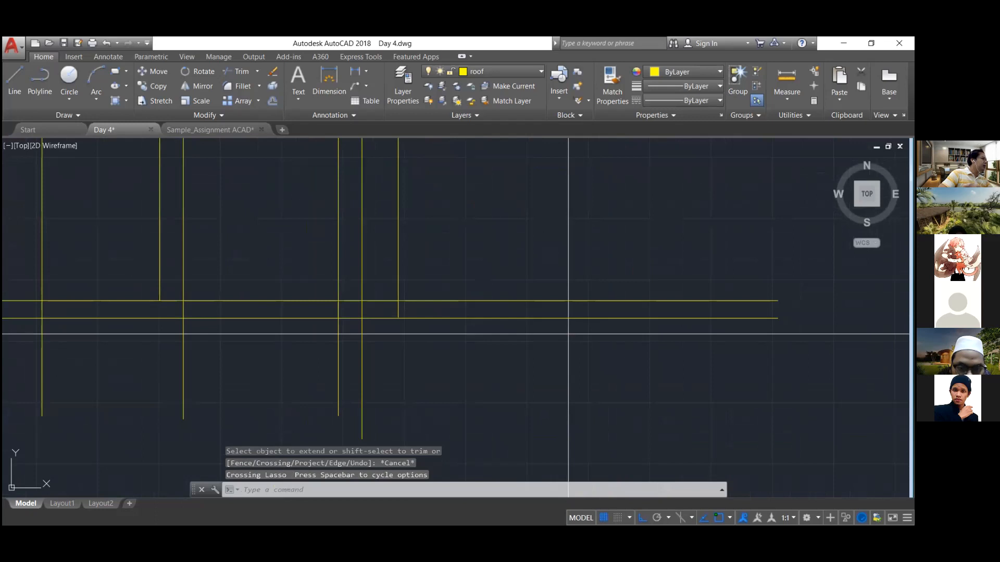
key(Escape)
click(553, 306)
click(548, 298)
scroll(530, 285, down, 4)
middle_drag(530, 286, 558, 382)
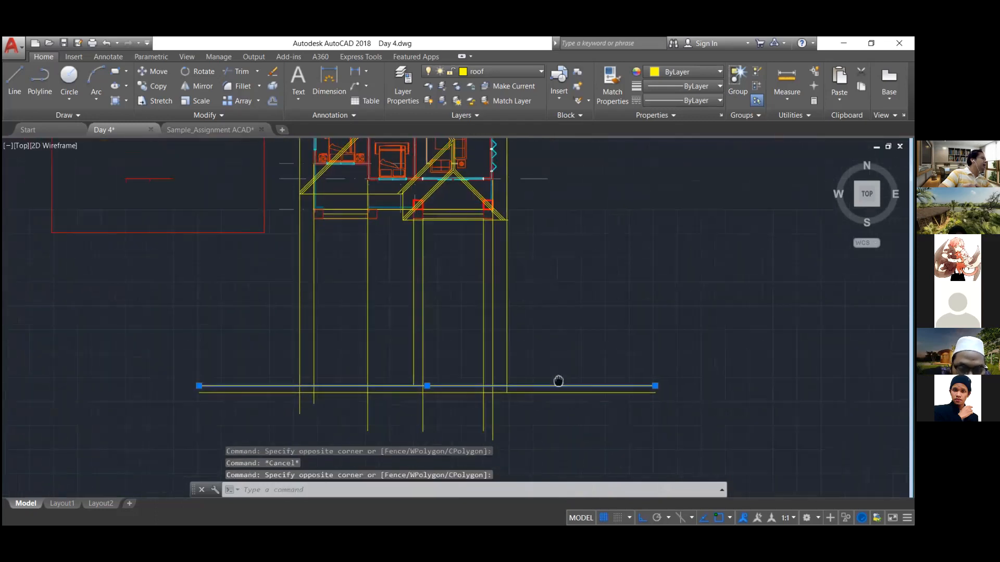
scroll(556, 275, down, 2)
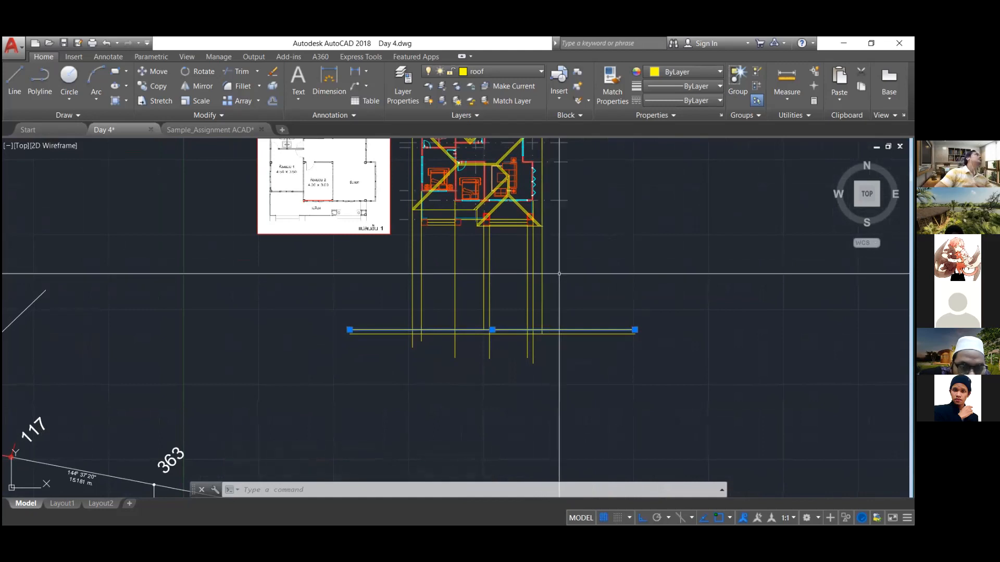
middle_drag(531, 302, 501, 318)
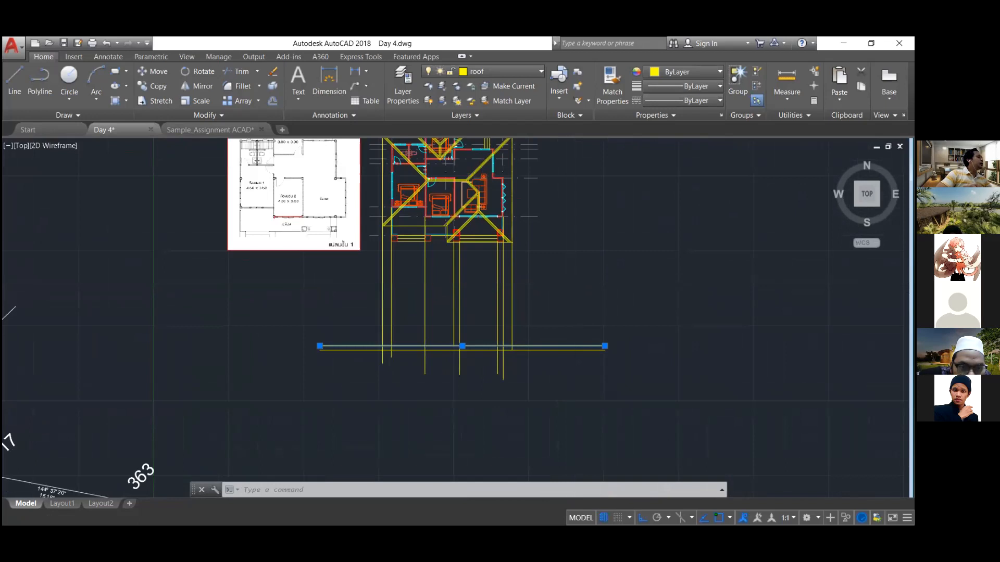
scroll(568, 355, up, 5)
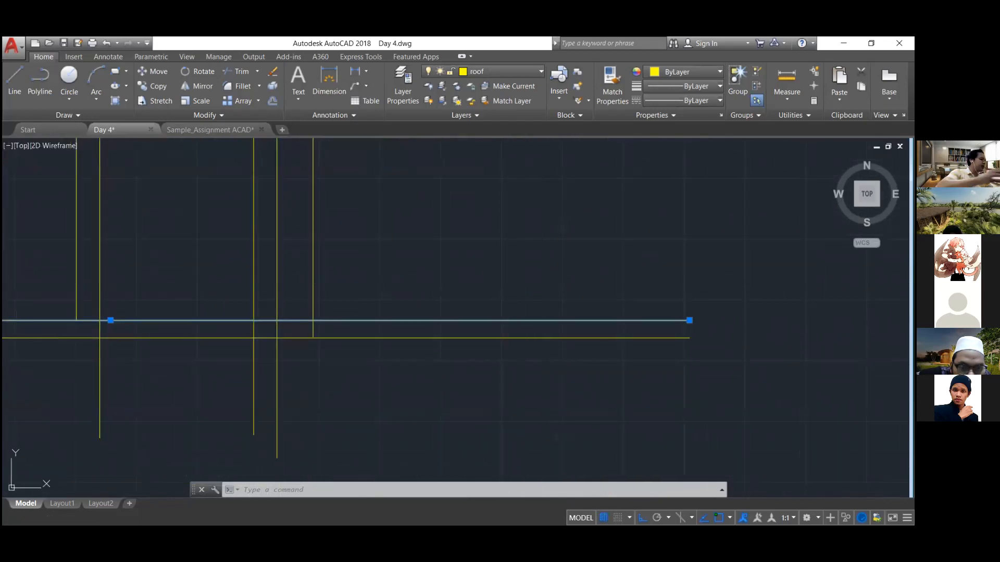
key(Escape)
key(Escape)
key(Escape)
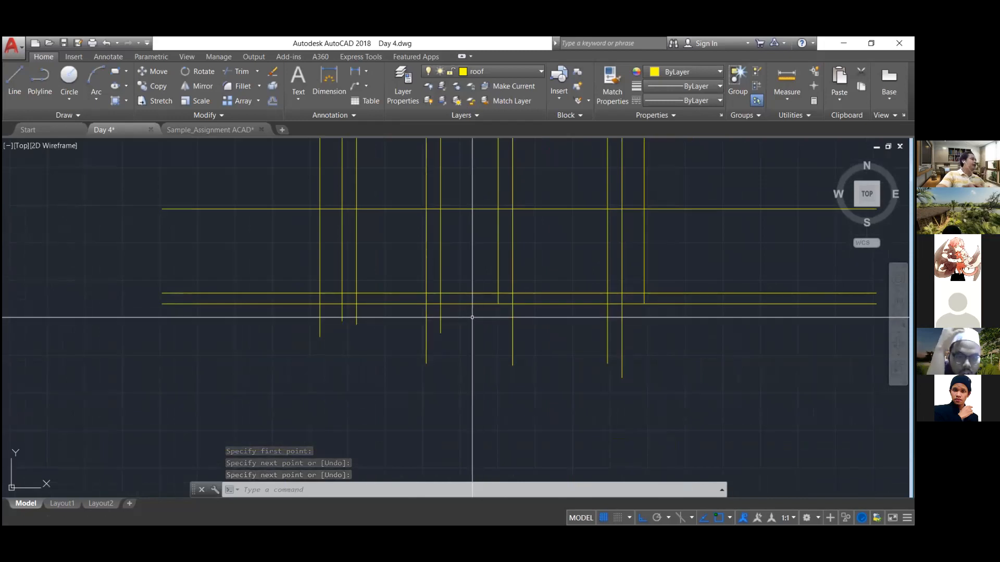
Offset the horizontal level lines to add two intermediate step lines between them, trimmed to the gap between the porch columns.
middle_drag(553, 289, 527, 354)
scroll(528, 344, down, 4)
scroll(507, 247, up, 6)
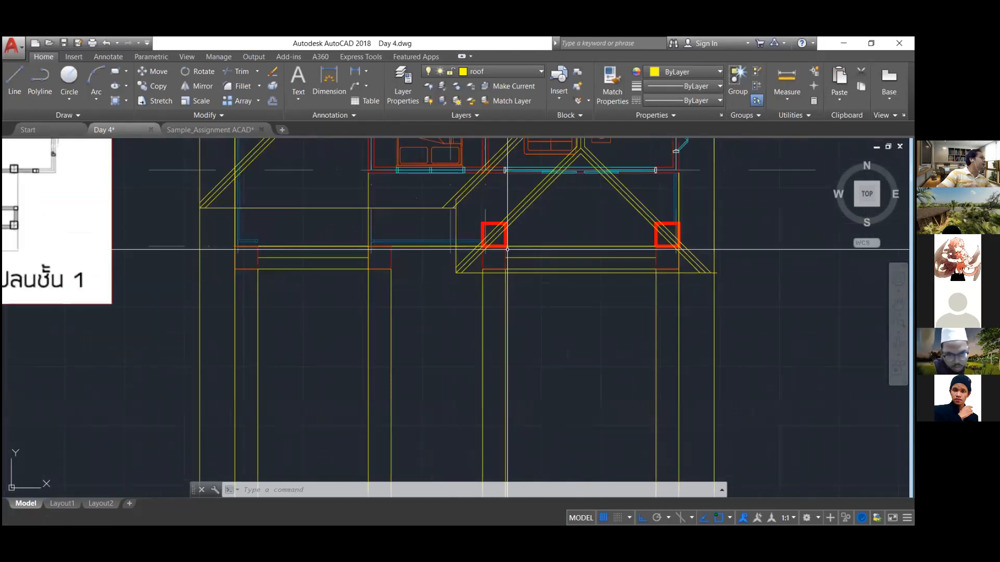
scroll(508, 250, up, 2)
scroll(515, 208, up, 5)
scroll(476, 318, up, 4)
middle_drag(476, 315, 470, 346)
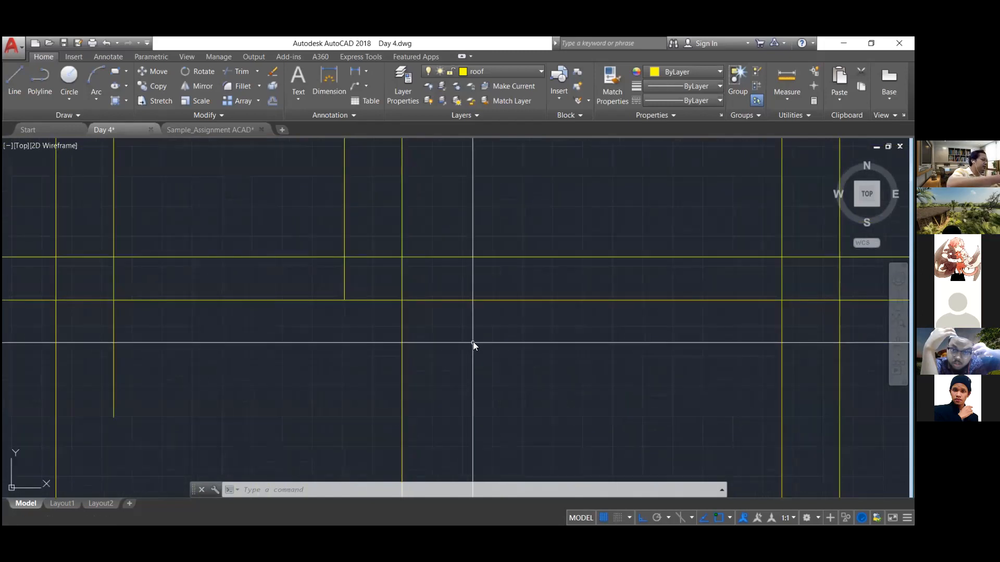
text(o)
key(Return)
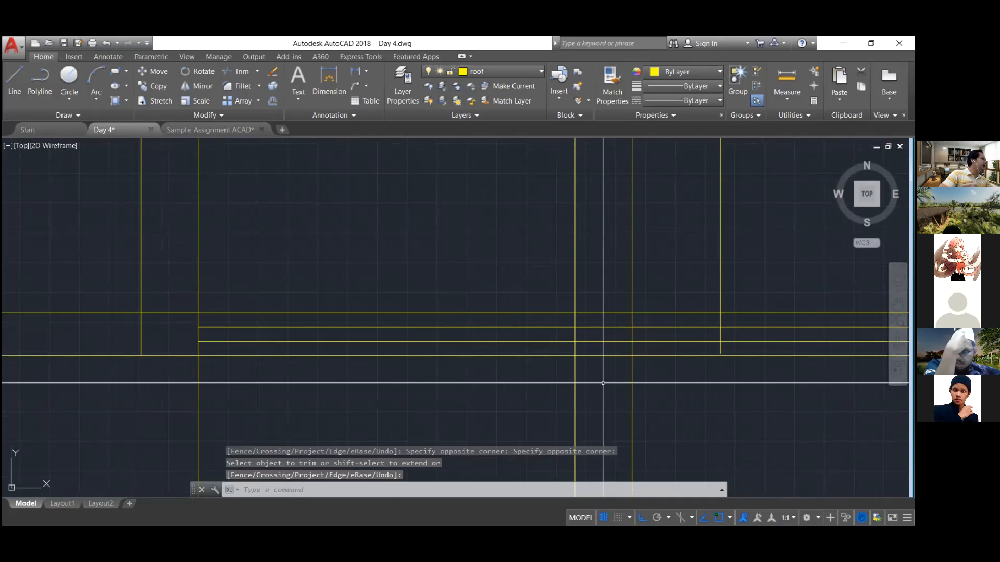
key(Escape)
Examine the front porch's roof, columns and door openings in the plan against the projected elevation lines below.
scroll(467, 334, down, 4)
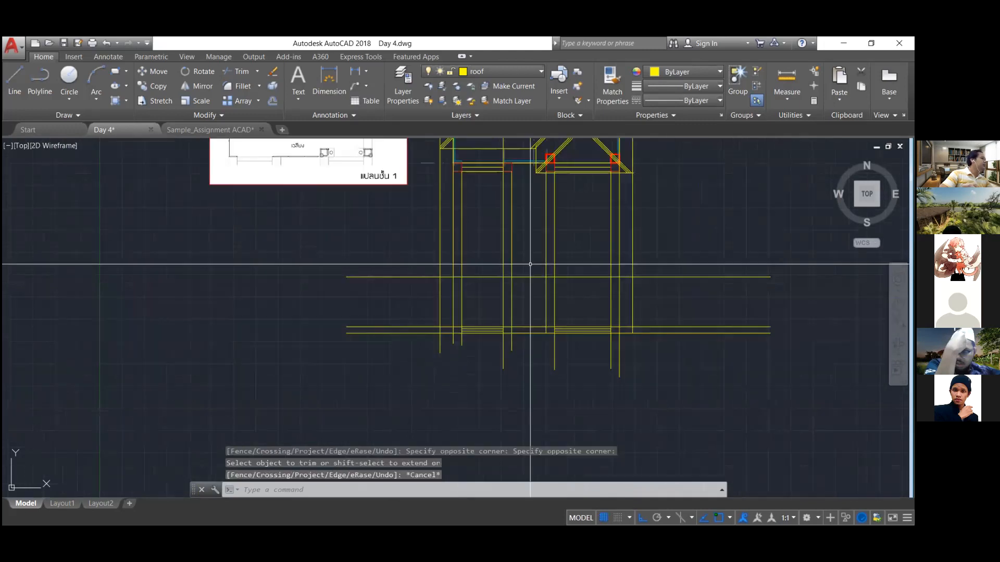
scroll(529, 274, up, 3)
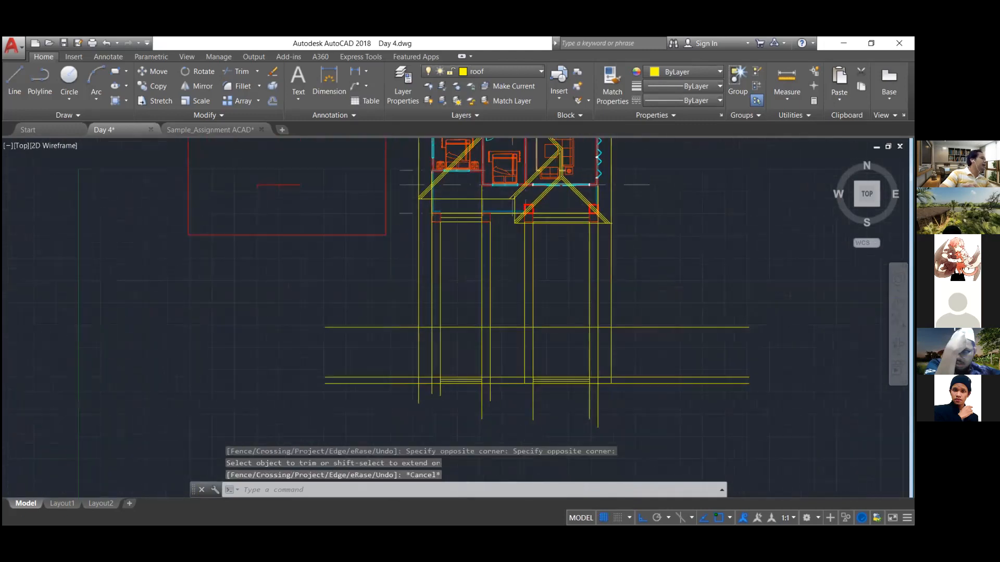
middle_drag(499, 263, 481, 193)
scroll(579, 272, up, 5)
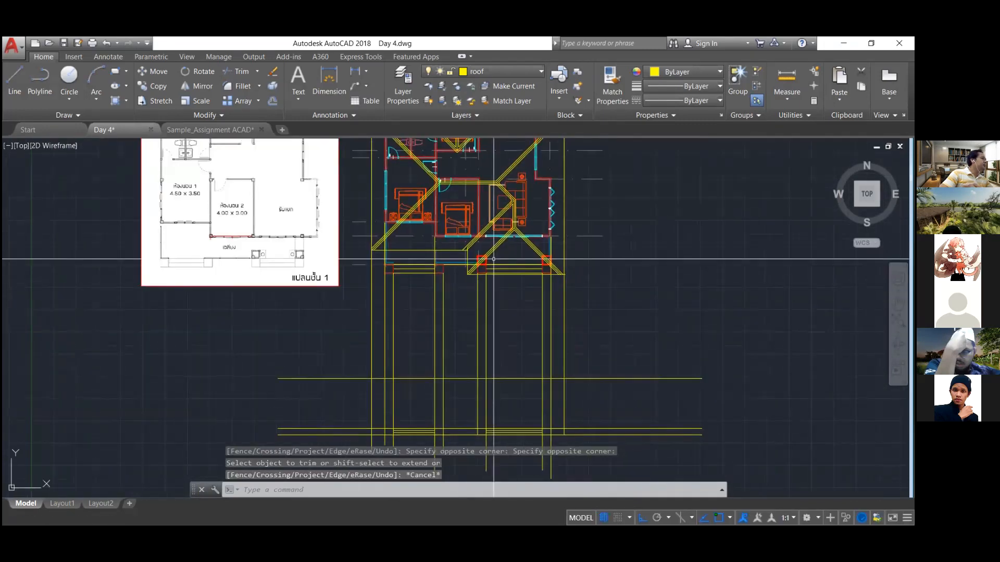
scroll(579, 272, up, 2)
scroll(585, 231, down, 4)
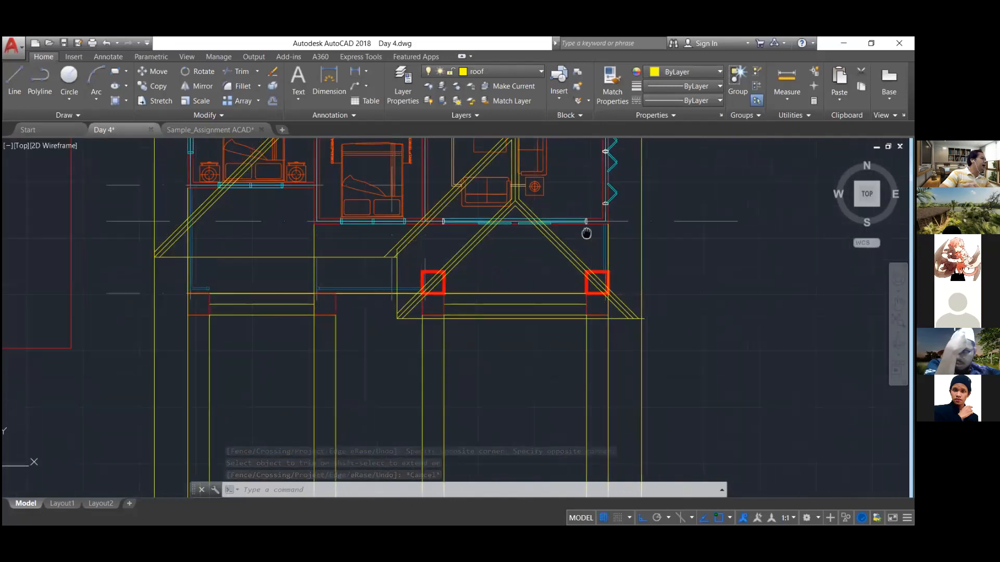
middle_drag(606, 259, 597, 239)
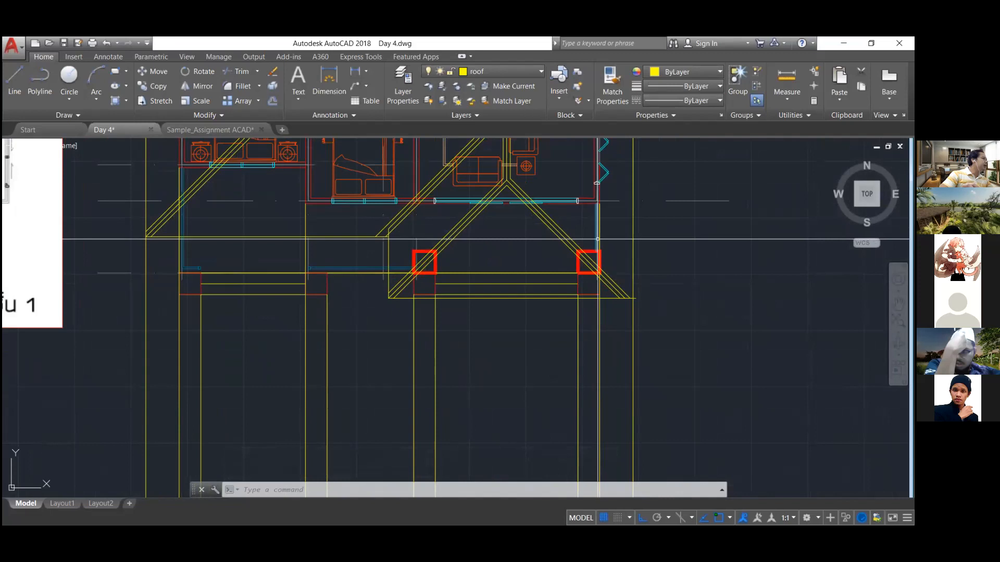
scroll(597, 239, down, 2)
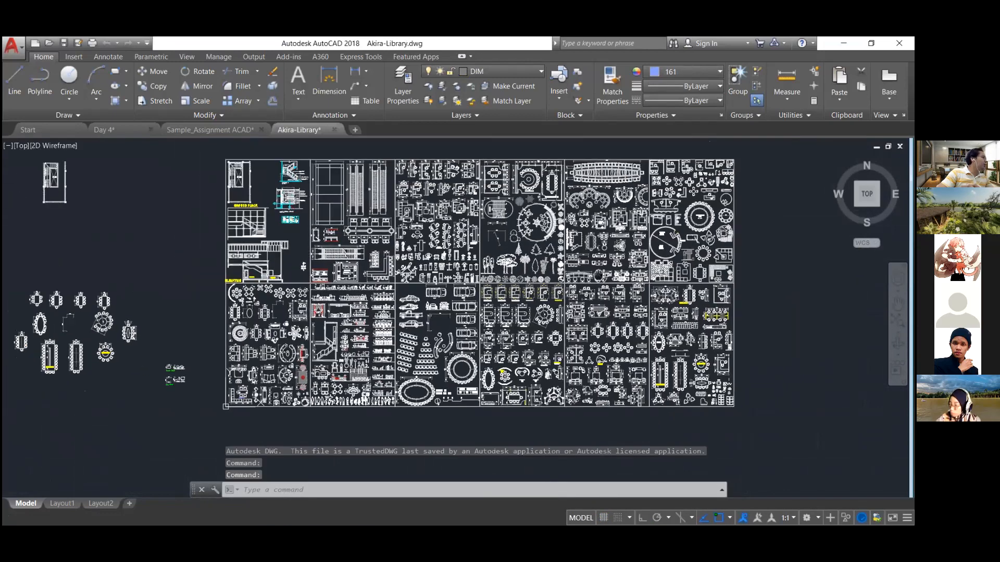
Look over the furniture, vehicle, tree and elevation symbols in the Akira-Library drawing.
scroll(494, 280, up, 4)
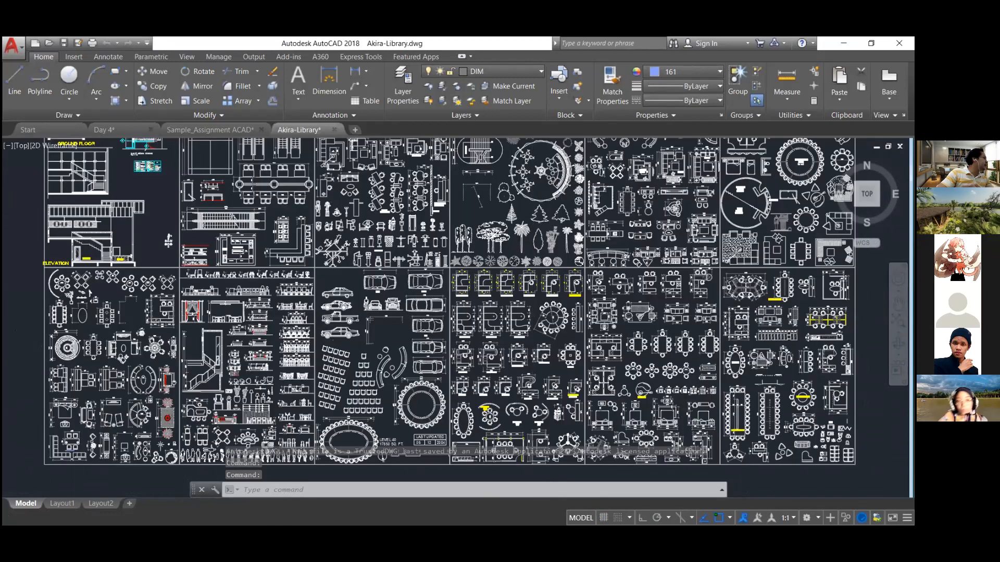
scroll(402, 187, down, 2)
mouse_move(294, 167)
middle_down()
mouse_move(395, 193)
mouse_move(433, 214)
mouse_move(221, 195)
middle_up()
middle_drag(427, 218, 437, 259)
scroll(416, 250, down, 2)
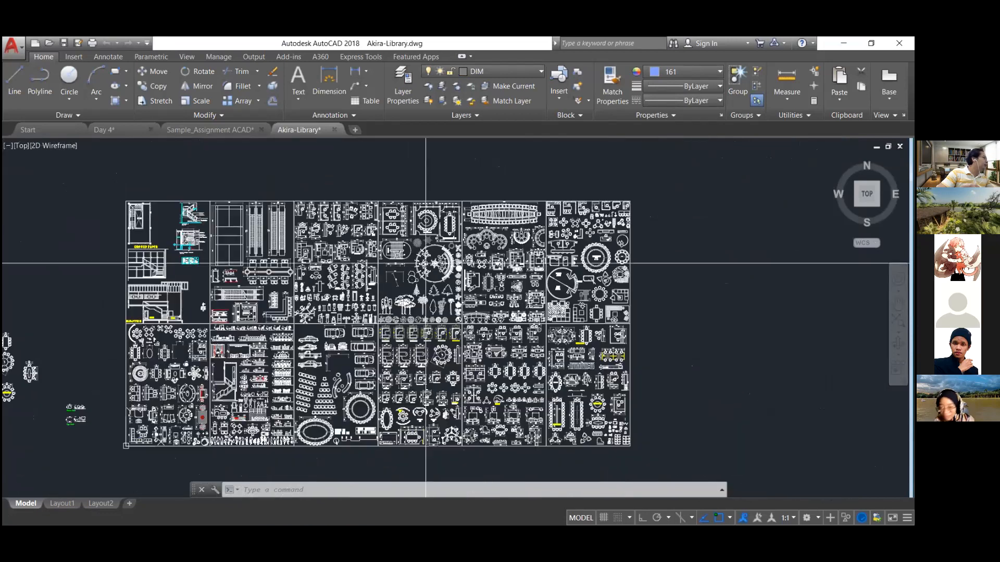
scroll(156, 380, up, 2)
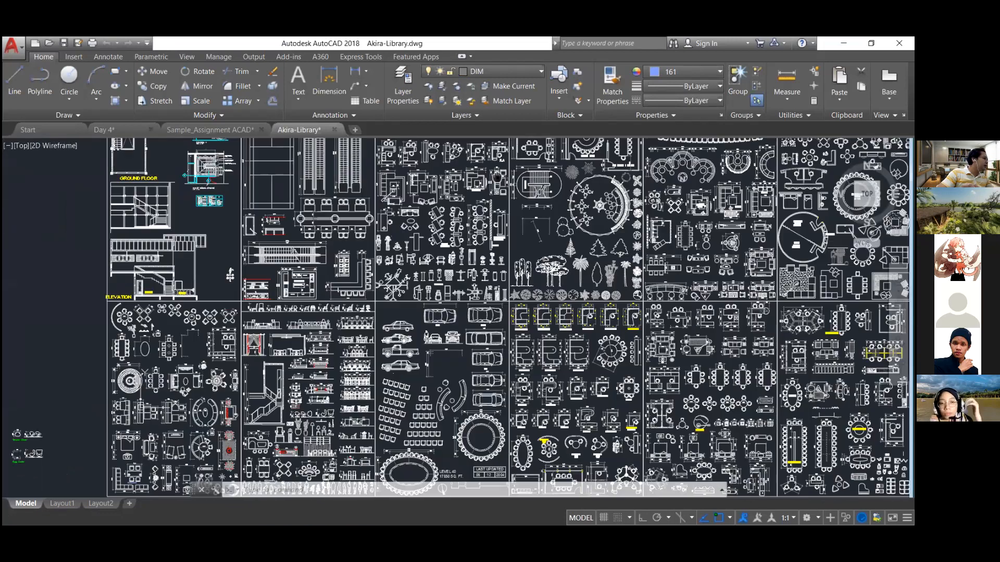
middle_drag(516, 299, 468, 261)
scroll(625, 447, up, 2)
scroll(406, 279, down, 2)
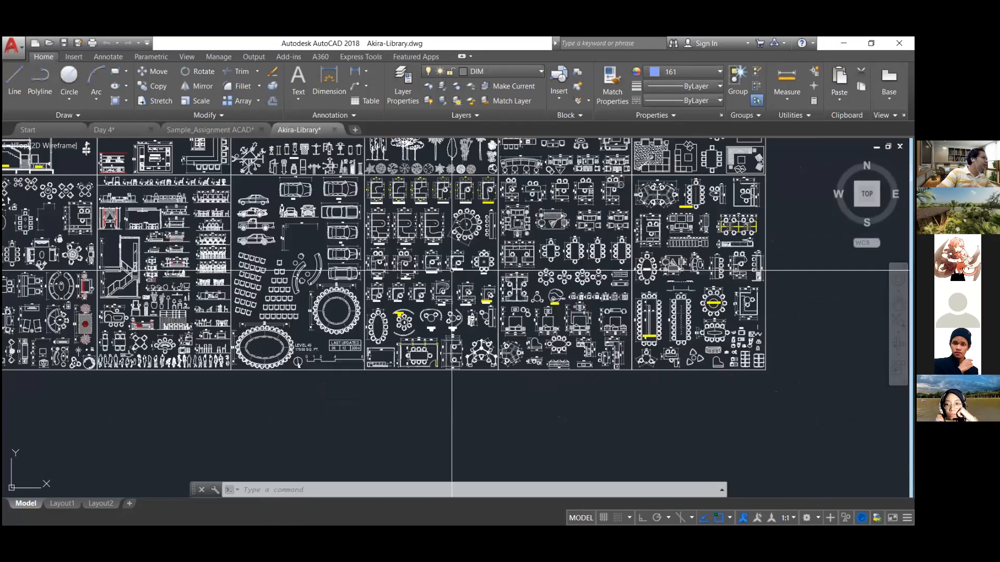
middle_drag(372, 281, 476, 281)
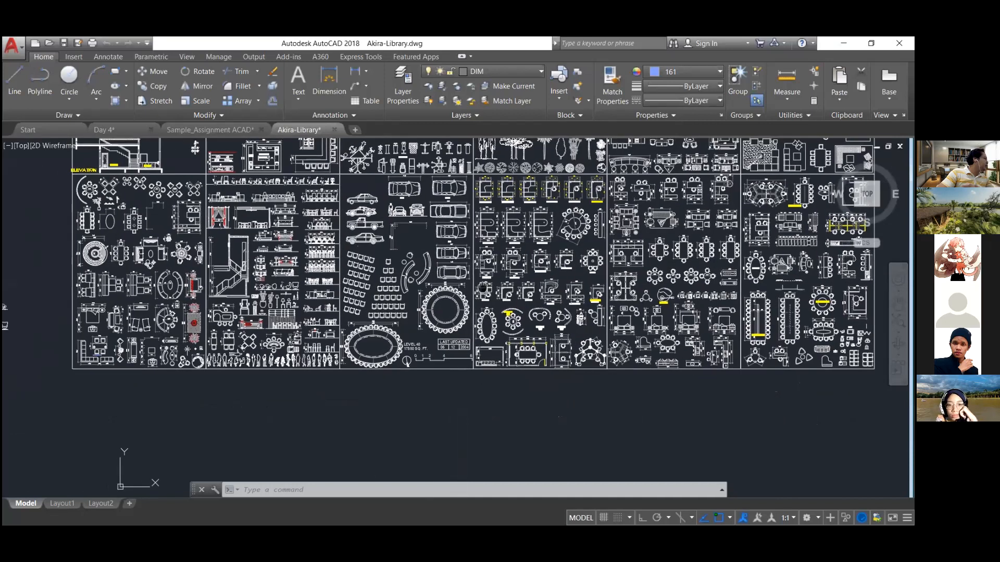
middle_drag(438, 380, 440, 391)
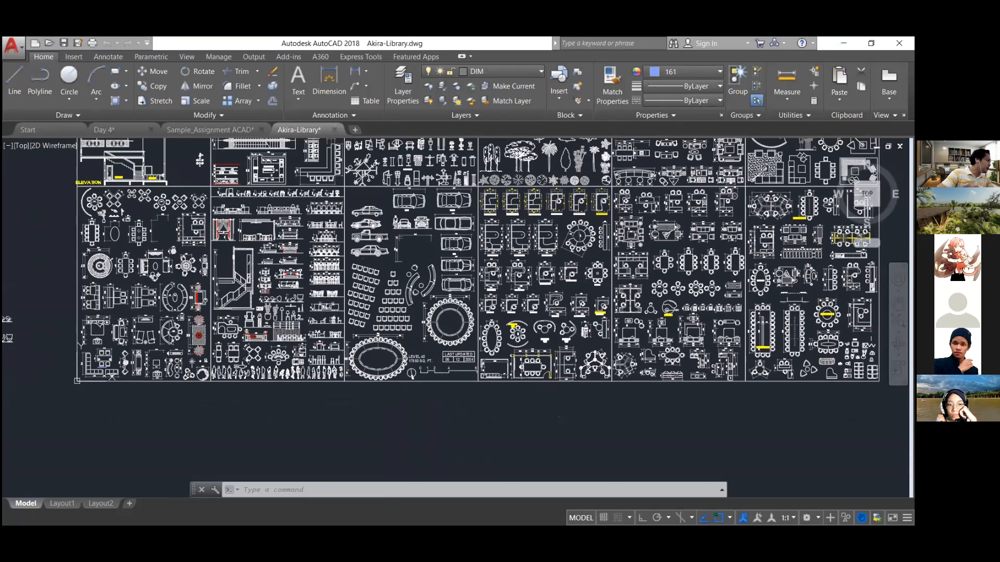
scroll(371, 323, up, 1)
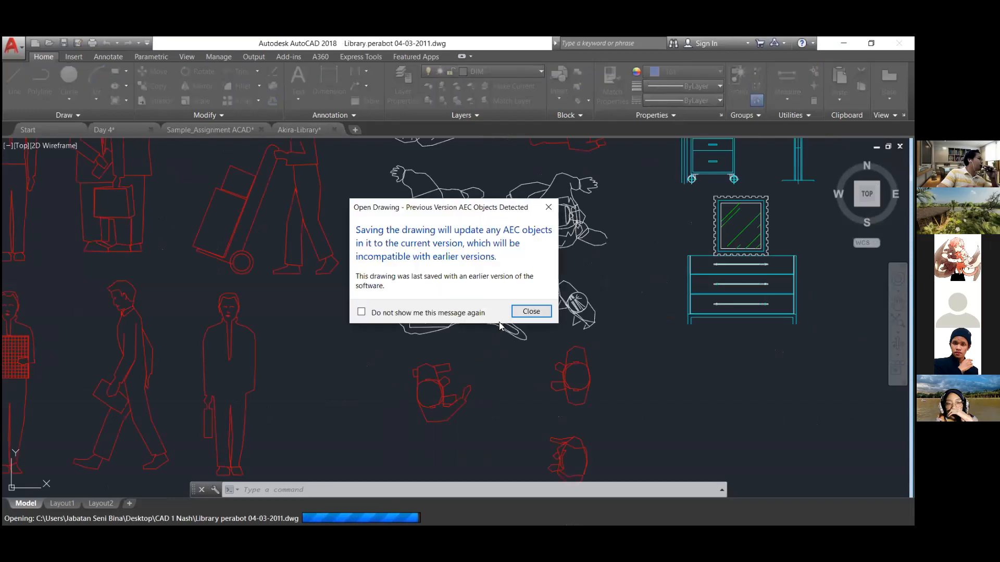
Dismiss the opening notices of Library perabot 04-03-2011.dwg and go to its door elevations.
click(522, 310)
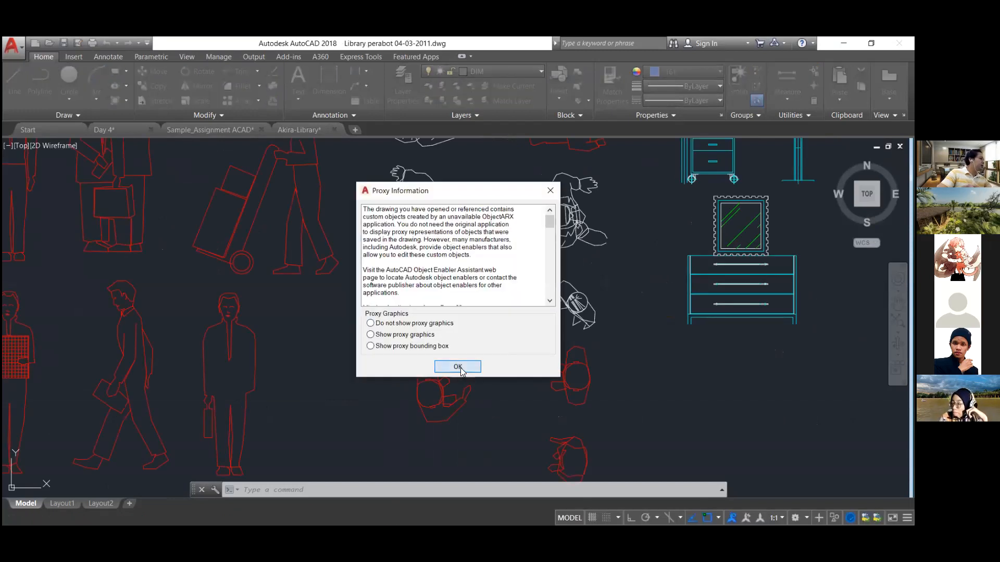
click(458, 366)
scroll(472, 300, down, 4)
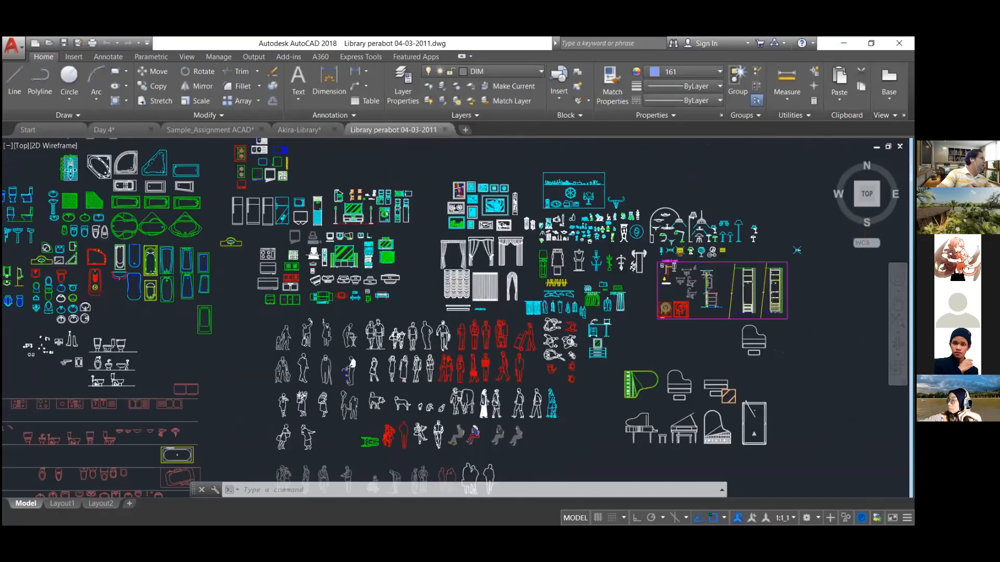
scroll(473, 300, up, 2)
scroll(472, 300, down, 3)
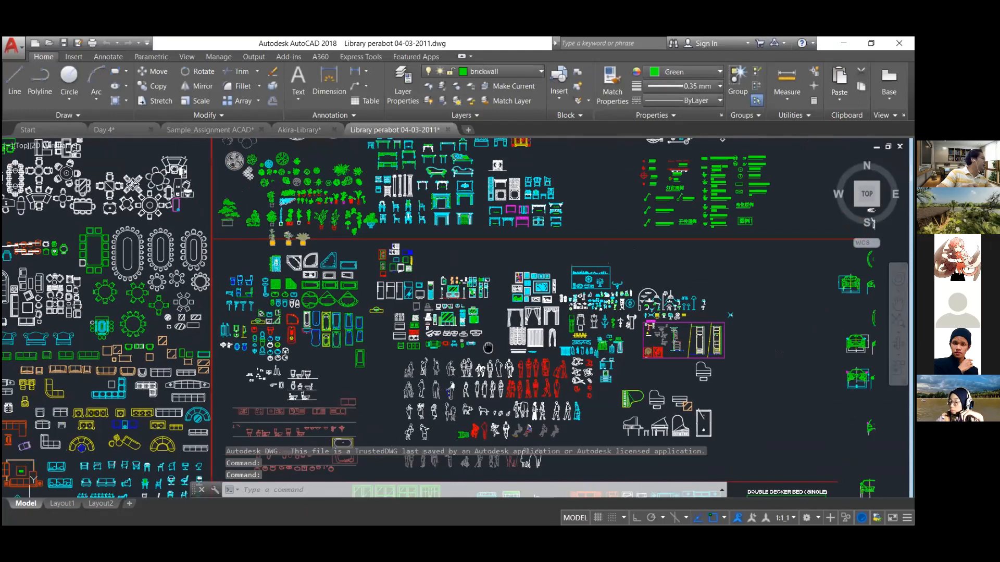
mouse_move(382, 407)
middle_down()
mouse_move(412, 297)
mouse_move(418, 284)
mouse_move(428, 291)
mouse_move(377, 292)
mouse_move(339, 265)
mouse_move(332, 218)
middle_up()
scroll(430, 293, down, 2)
scroll(158, 375, up, 5)
middle_drag(158, 375, 347, 282)
scroll(264, 368, up, 4)
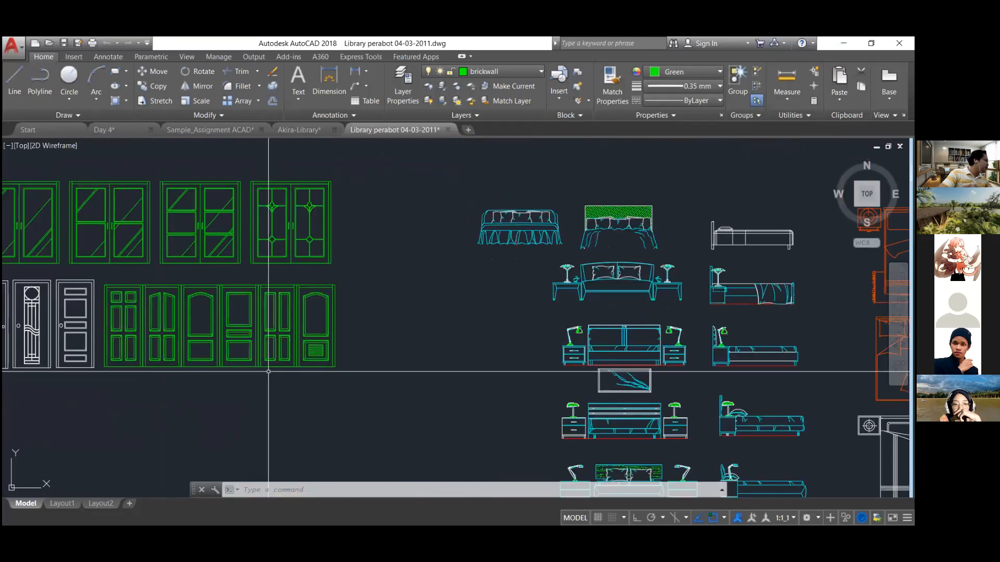
Examine the door elevations and the neighbouring furniture blocks in the library for a suitable front elevation door.
scroll(286, 352, down, 3)
scroll(289, 353, up, 1)
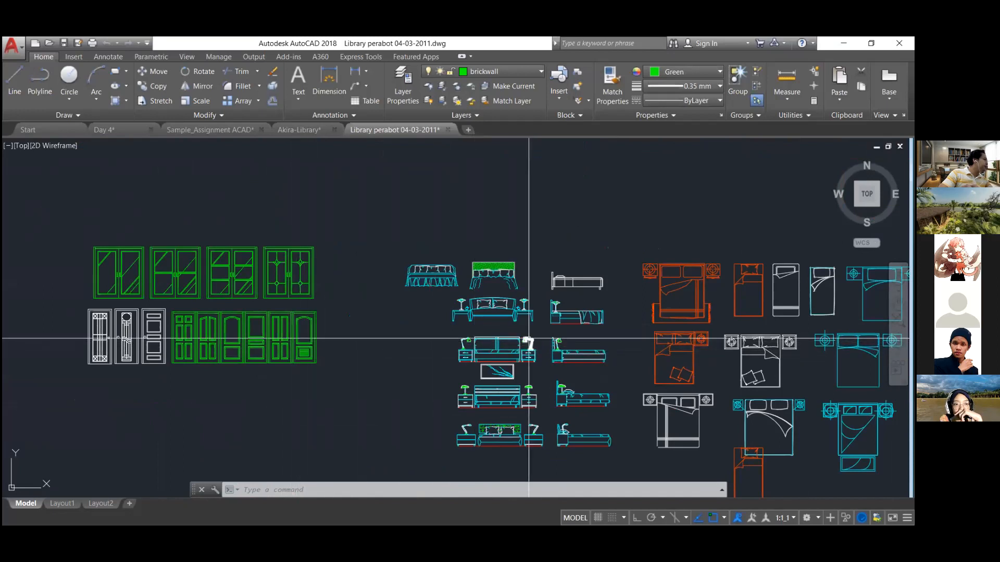
scroll(234, 290, up, 4)
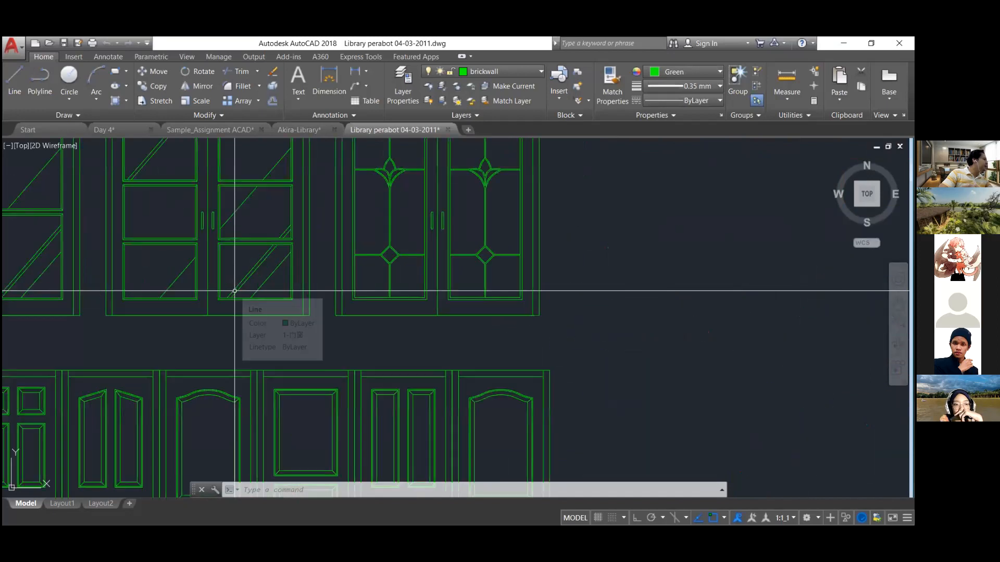
scroll(235, 290, down, 6)
middle_drag(446, 290, 412, 335)
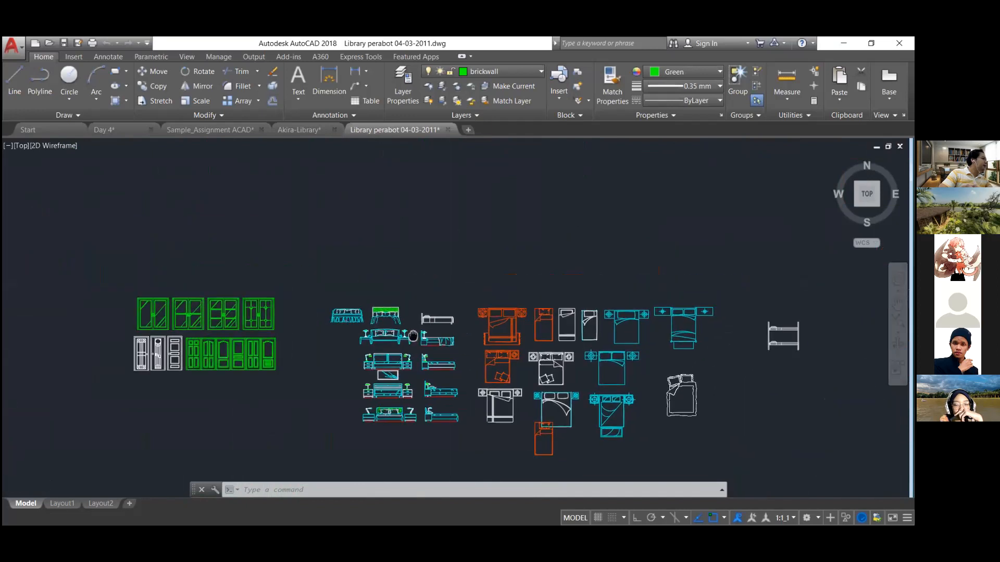
scroll(401, 307, down, 4)
middle_drag(391, 229, 352, 297)
mouse_move(571, 189)
middle_down()
mouse_move(551, 241)
mouse_move(472, 287)
mouse_move(310, 342)
mouse_move(294, 358)
middle_up()
mouse_move(451, 257)
middle_down()
mouse_move(397, 260)
mouse_move(412, 328)
mouse_move(557, 295)
middle_up()
middle_drag(369, 322, 419, 257)
middle_drag(372, 354, 459, 159)
scroll(305, 344, up, 4)
middle_drag(238, 322, 443, 336)
scroll(286, 282, up, 4)
scroll(455, 275, up, 2)
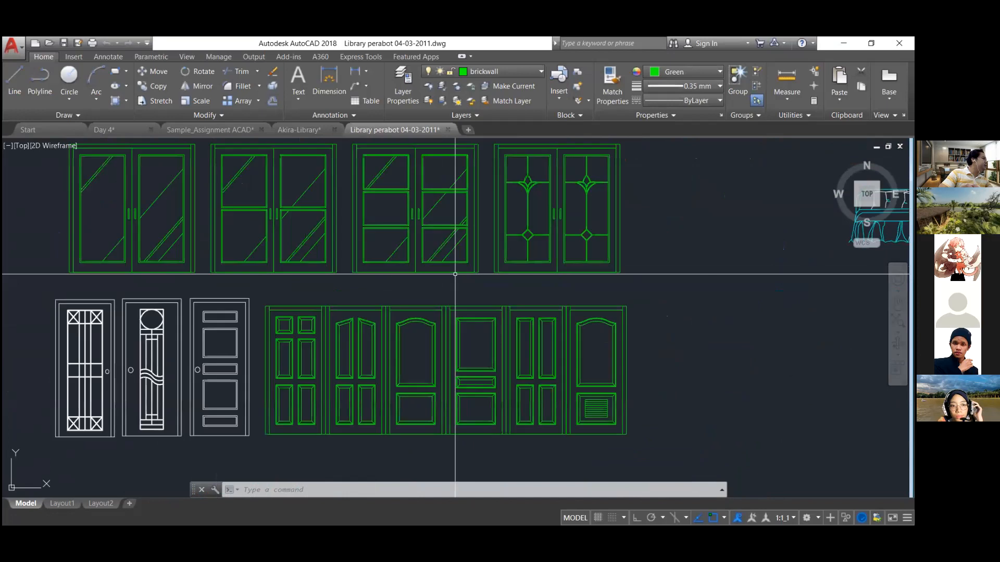
click(480, 281)
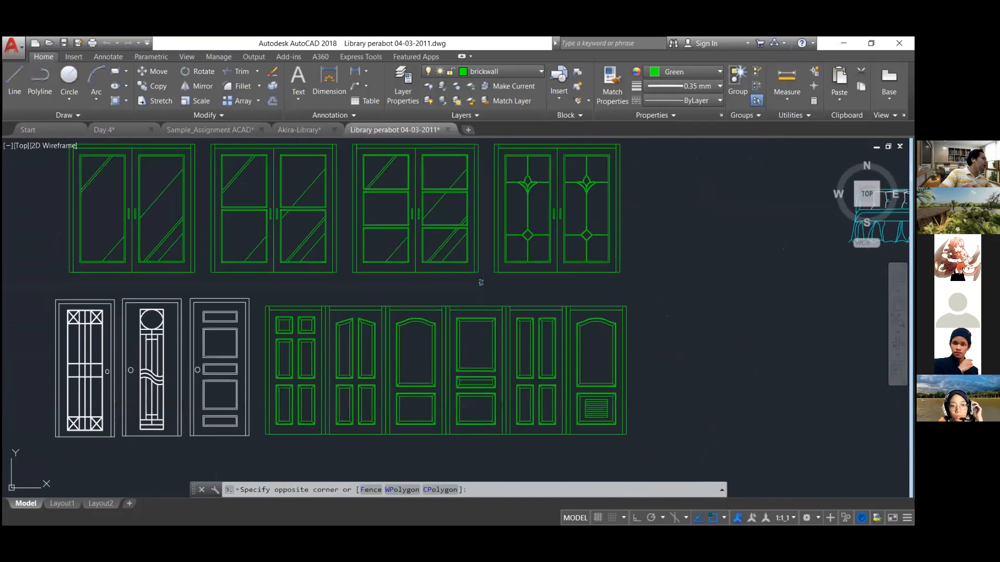
middle_drag(462, 270, 475, 335)
click(480, 340)
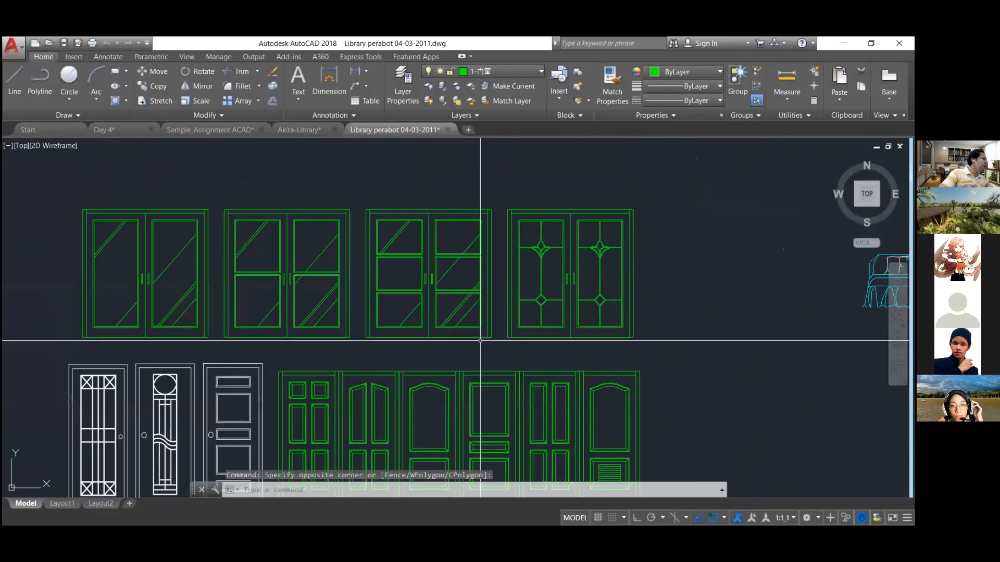
key(Escape)
key(Escape)
Select the glazed double door with three panes per leaf and copy it to the clipboard.
click(505, 338)
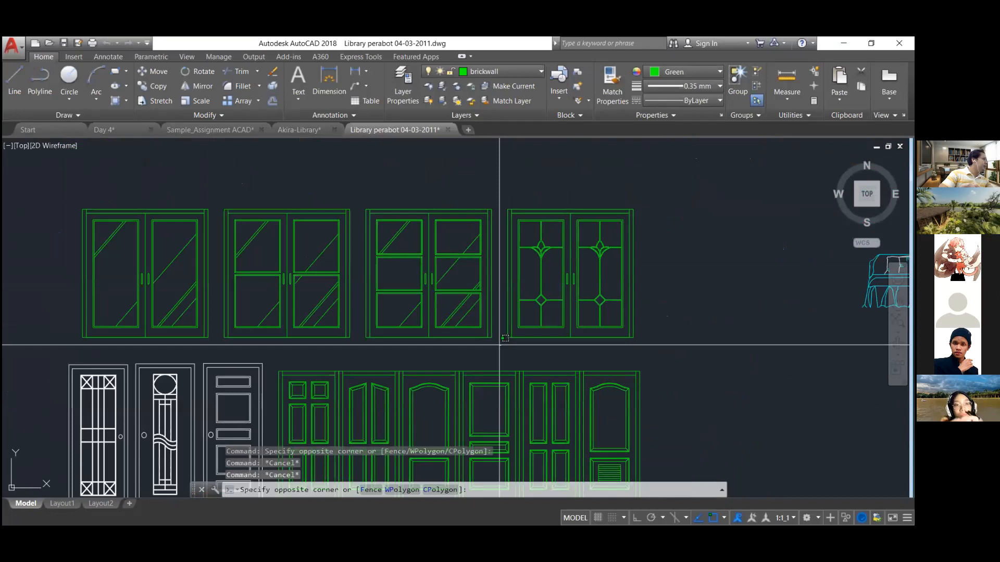
click(489, 156)
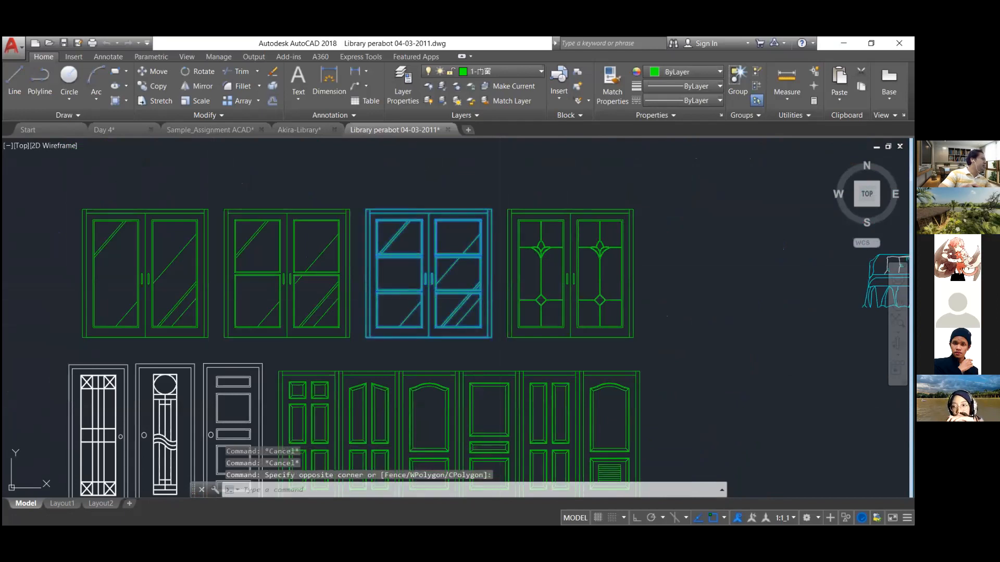
key(ctrl+c)
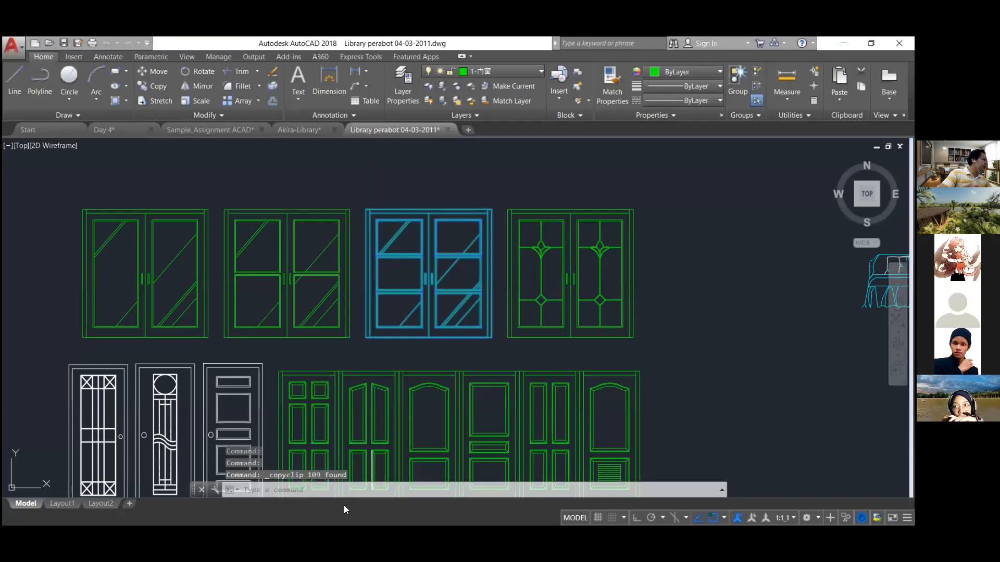
Switch to Day 4.dwg and paste the copied glazed double door onto the floor line above the wider porch steps.
key(ctrl+Tab)
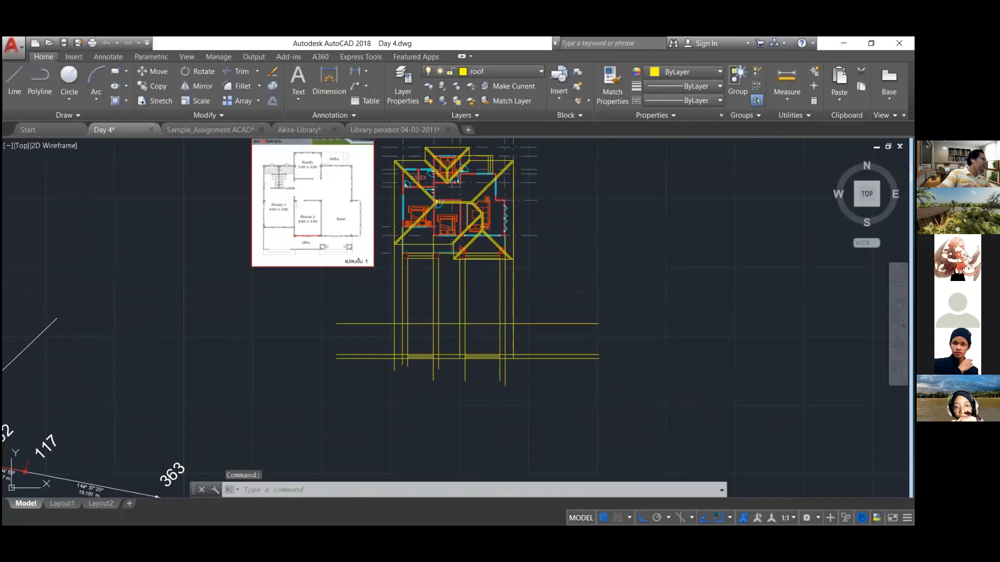
key(ctrl+v)
scroll(478, 245, up, 4)
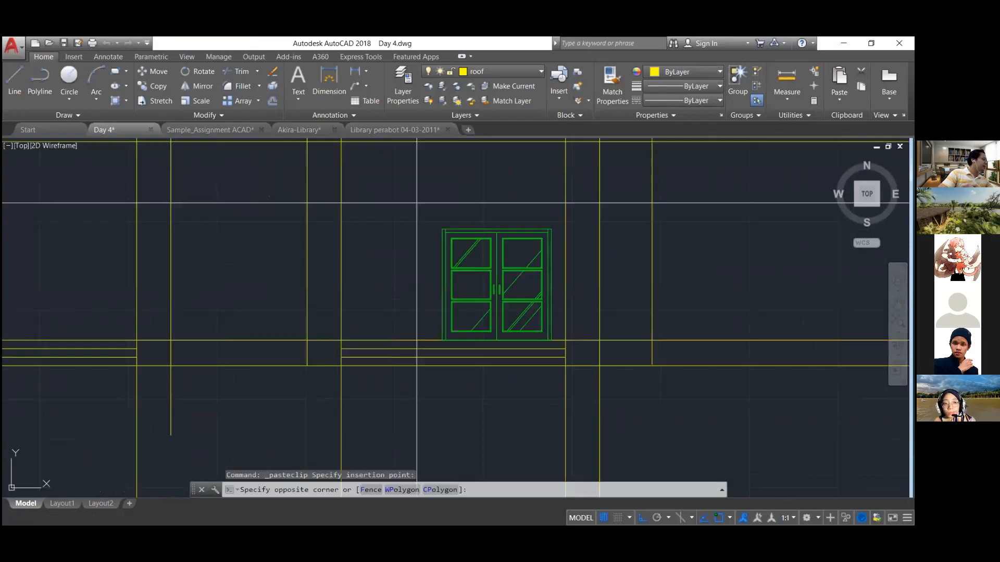
Move the pasted double door along the floor line so its outer frame meets the right end of the wider porch steps.
click(561, 356)
scroll(521, 339, down, 4)
middle_drag(494, 257, 495, 430)
scroll(519, 247, up, 2)
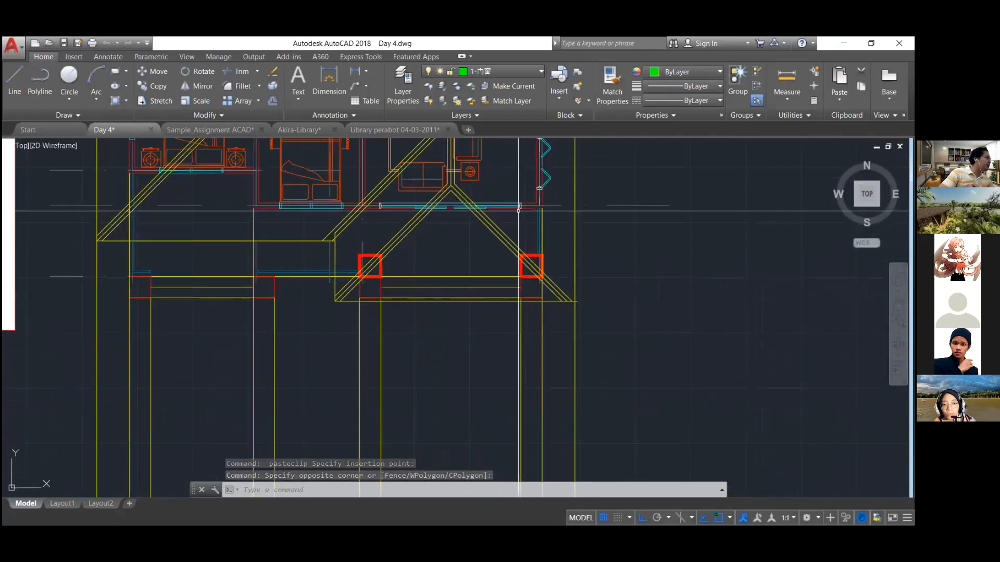
scroll(520, 246, down, 3)
scroll(519, 247, up, 1)
middle_drag(520, 246, 500, 112)
scroll(494, 336, up, 6)
middle_drag(486, 346, 484, 439)
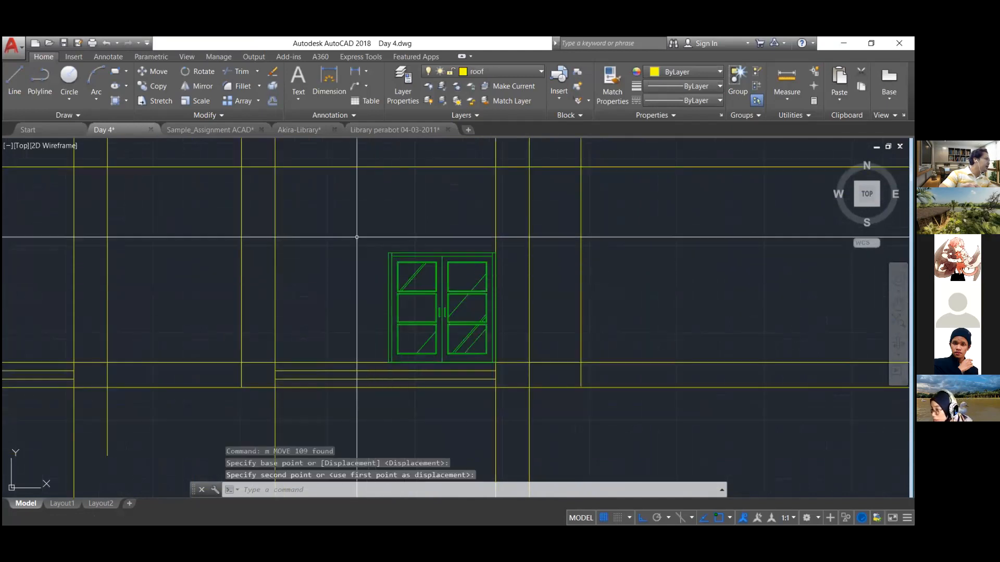
Copy the double door to the left end of the same porch steps so two doors stand side by side.
click(353, 226)
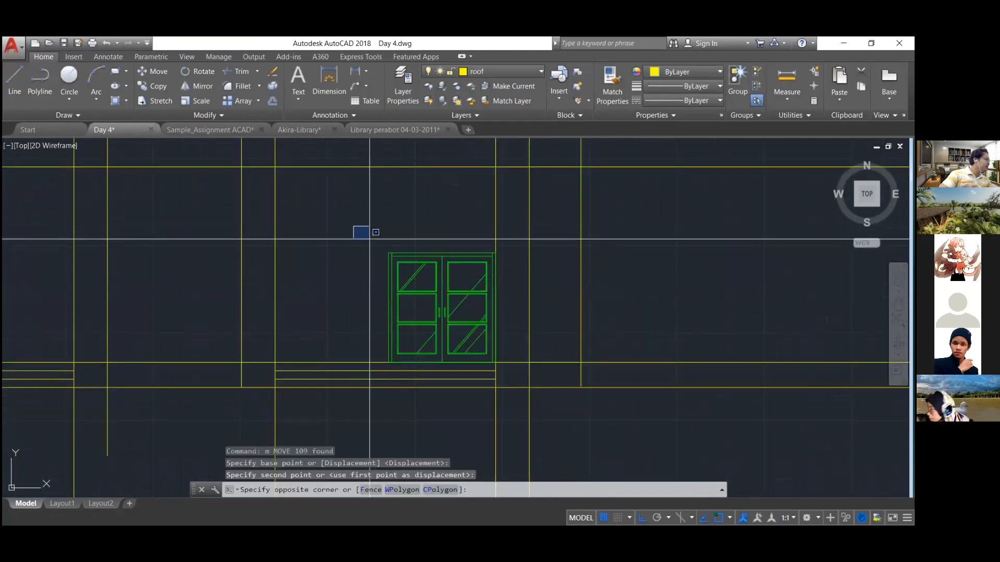
click(509, 370)
middle_drag(463, 362, 495, 354)
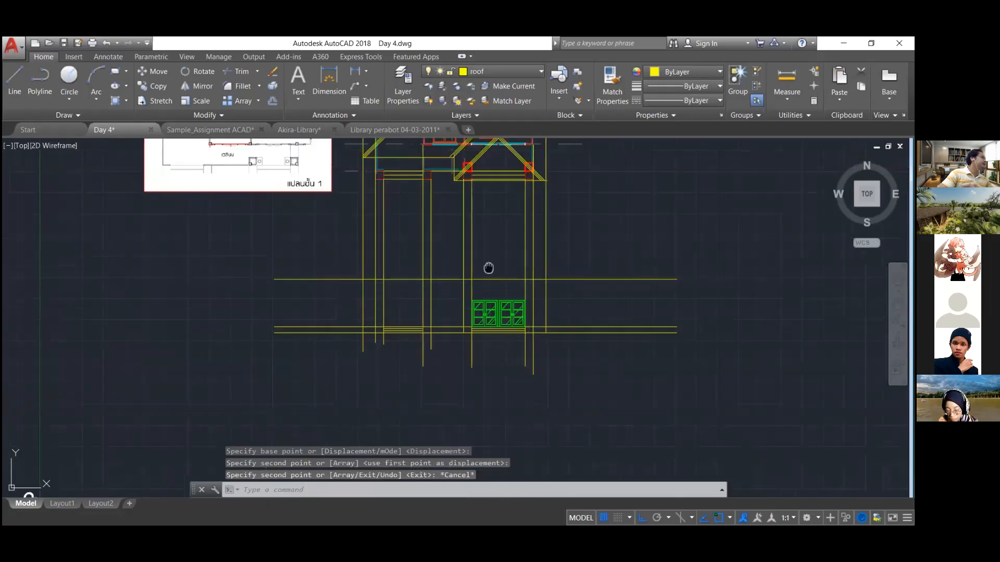
Check the front windows in the plan and search the Library perabot 04-03-2011 drawing for a matching window elevation.
middle_drag(487, 267, 558, 340)
scroll(525, 220, up, 2)
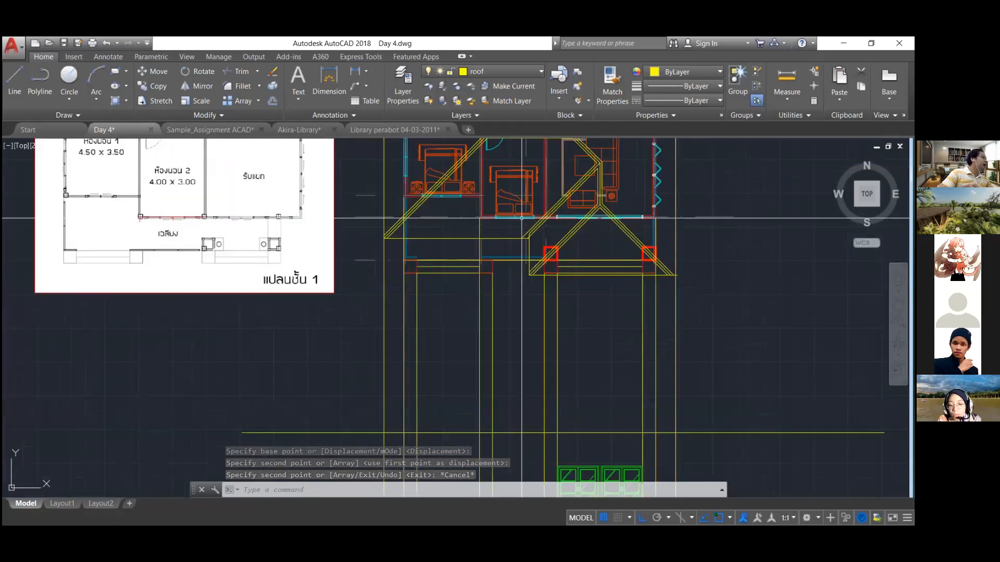
scroll(526, 220, down, 2)
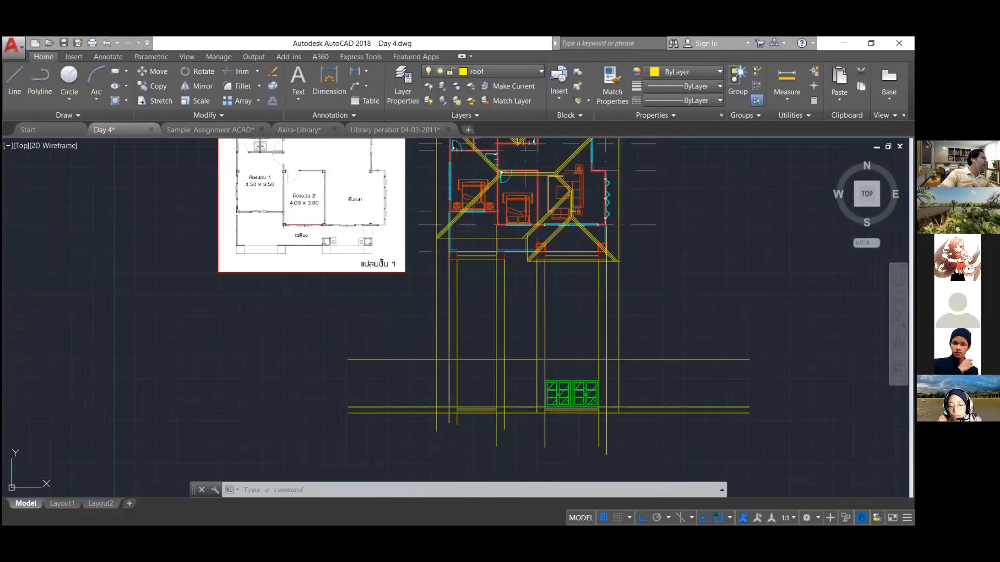
key(ctrl+Tab)
mouse_move(584, 286)
middle_down()
mouse_move(451, 264)
mouse_move(441, 253)
middle_up()
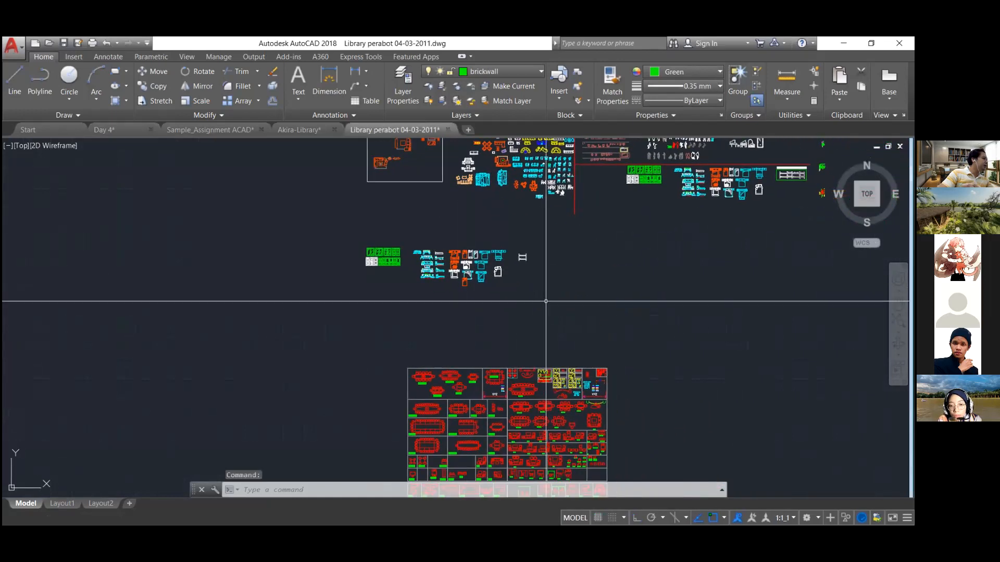
middle_drag(559, 387, 527, 217)
mouse_move(528, 265)
middle_down()
mouse_move(444, 357)
mouse_move(425, 360)
middle_up()
scroll(507, 298, down, 2)
mouse_move(508, 298)
middle_down()
mouse_move(508, 371)
mouse_move(550, 444)
middle_up()
scroll(507, 370, up, 6)
scroll(447, 258, down, 1)
scroll(451, 261, up, 2)
scroll(453, 257, down, 2)
scroll(455, 254, up, 1)
scroll(455, 253, down, 3)
mouse_move(364, 281)
middle_down()
mouse_move(380, 305)
mouse_move(500, 333)
mouse_move(547, 334)
mouse_move(469, 208)
middle_up()
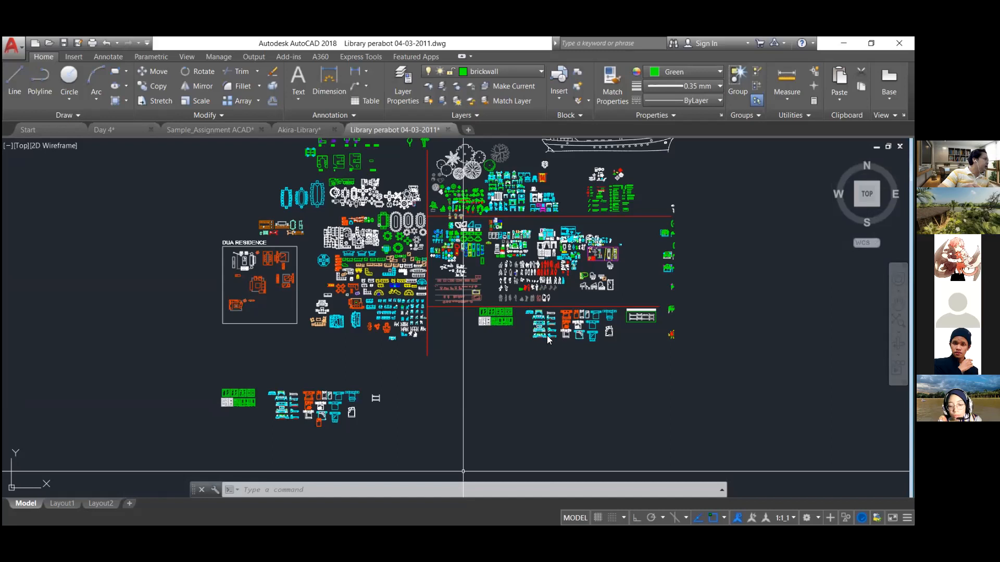
Switch to the Akira-Library drawing and look through its symbol sheets for a window elevation.
click(299, 130)
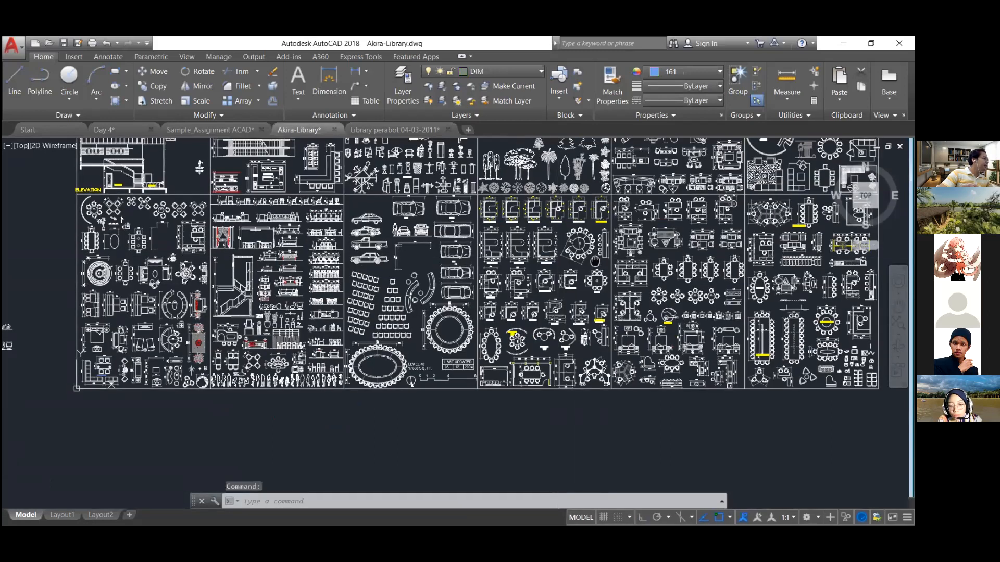
mouse_move(312, 171)
middle_down()
mouse_move(192, 221)
mouse_move(94, 238)
middle_up()
mouse_move(471, 215)
middle_down()
mouse_move(564, 311)
mouse_move(620, 334)
middle_up()
scroll(546, 299, down, 3)
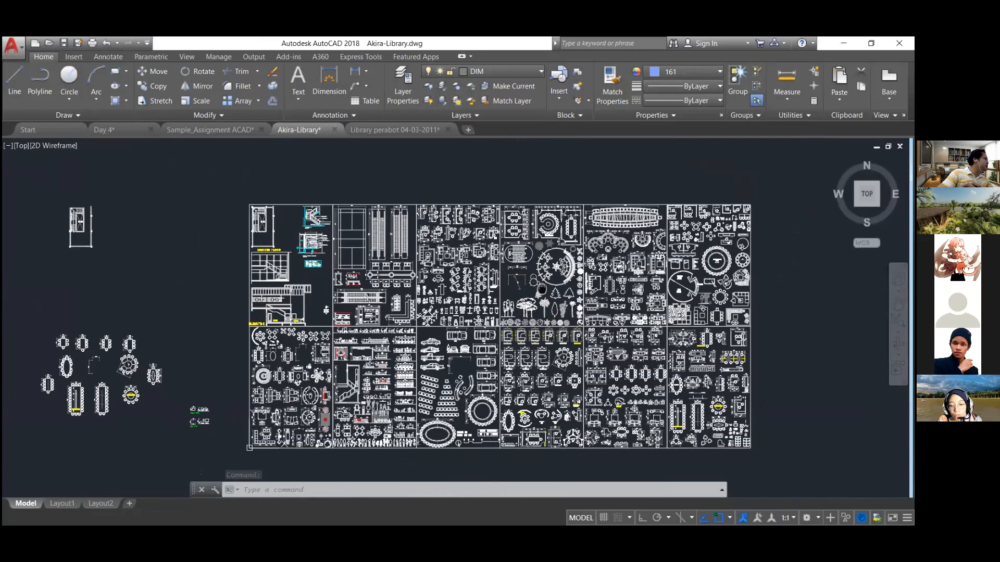
middle_drag(543, 307, 530, 242)
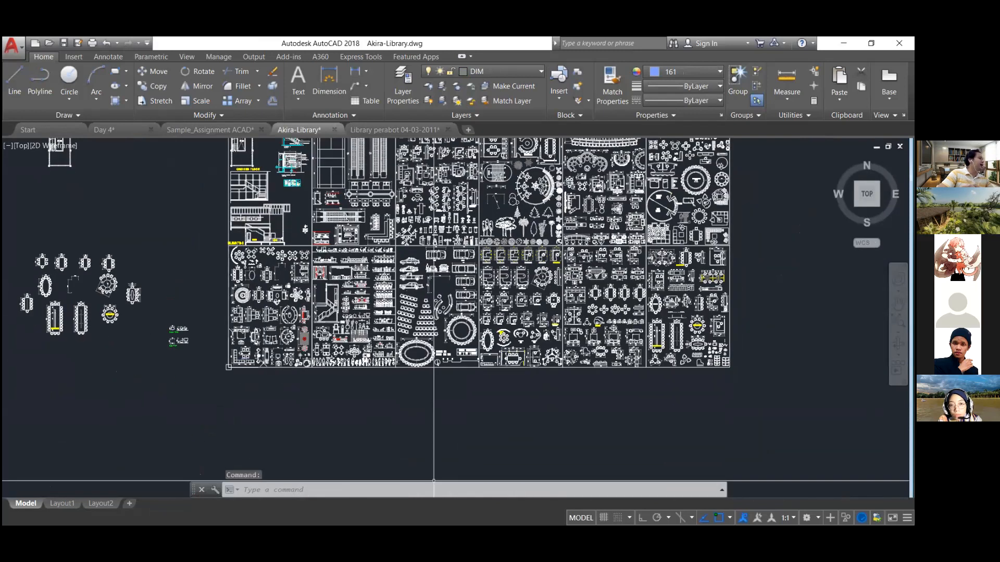
Switch to Sample_Assignment ACAD and erase the coloured fill covering the walls, door and windows of the elevation.
key(ctrl+Tab)
mouse_move(341, 339)
middle_down()
mouse_move(370, 291)
mouse_move(407, 286)
mouse_move(491, 223)
middle_up()
scroll(461, 339, up, 10)
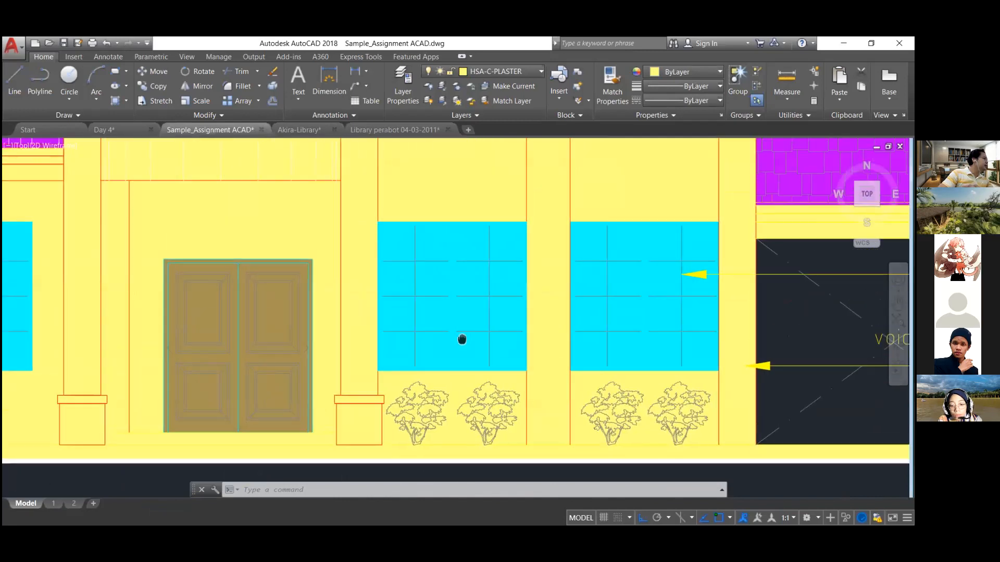
scroll(461, 333, down, 2)
scroll(452, 268, up, 2)
click(478, 279)
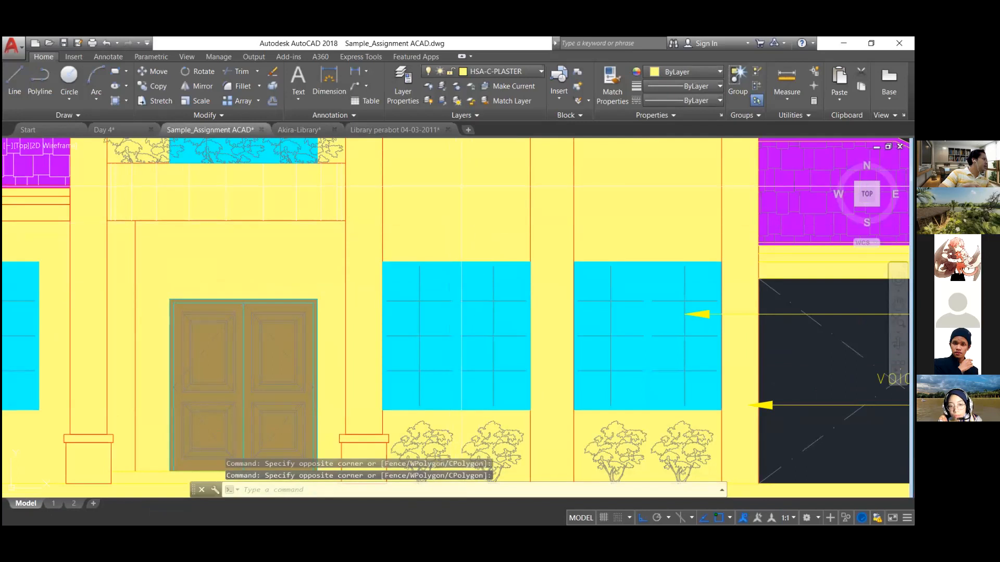
click(448, 178)
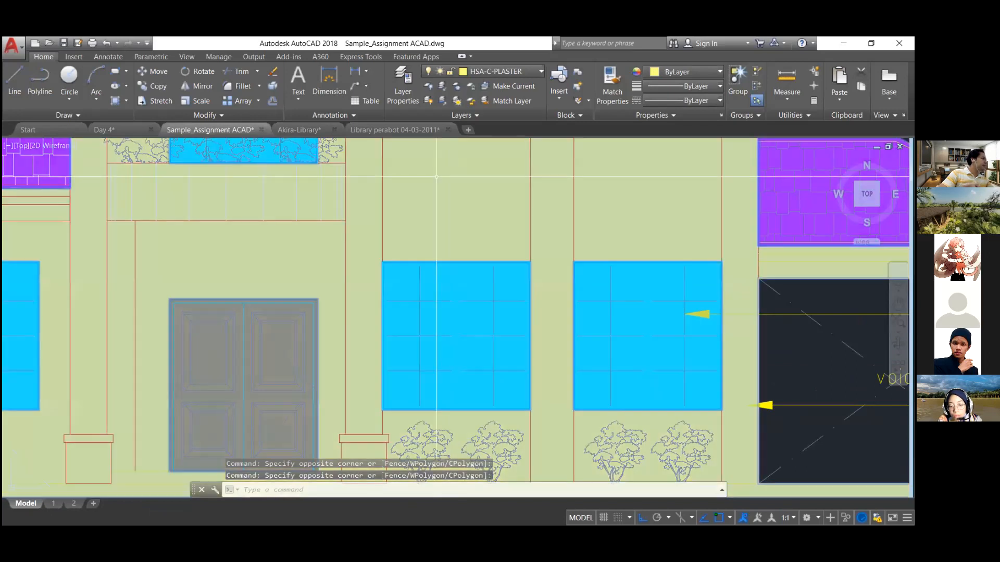
key(Delete)
scroll(466, 223, down, 2)
Select the two-leaf grid window just right of the entrance door and copy it to the clipboard.
mouse_move(466, 223)
middle_down()
mouse_move(468, 176)
mouse_move(416, 189)
middle_up()
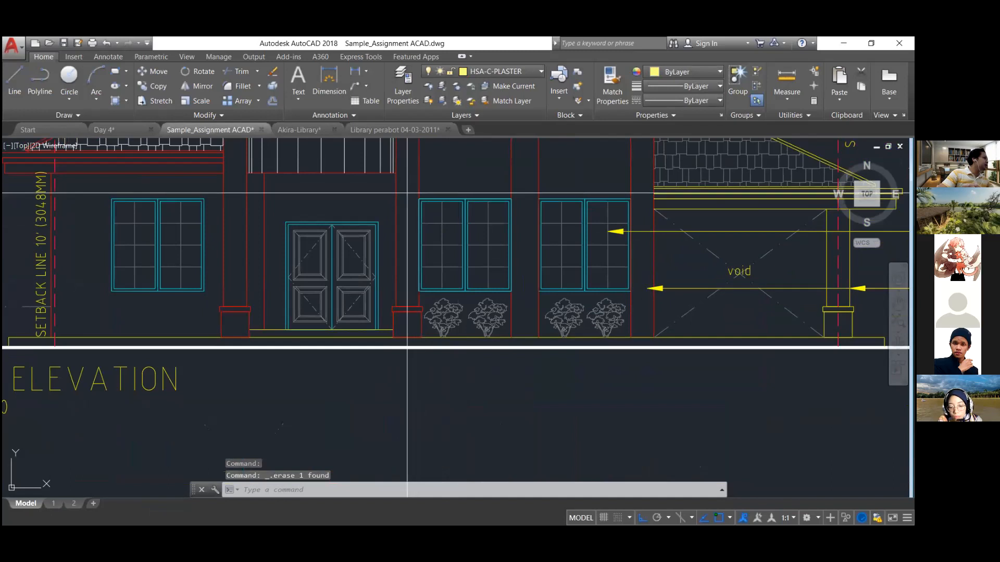
click(409, 195)
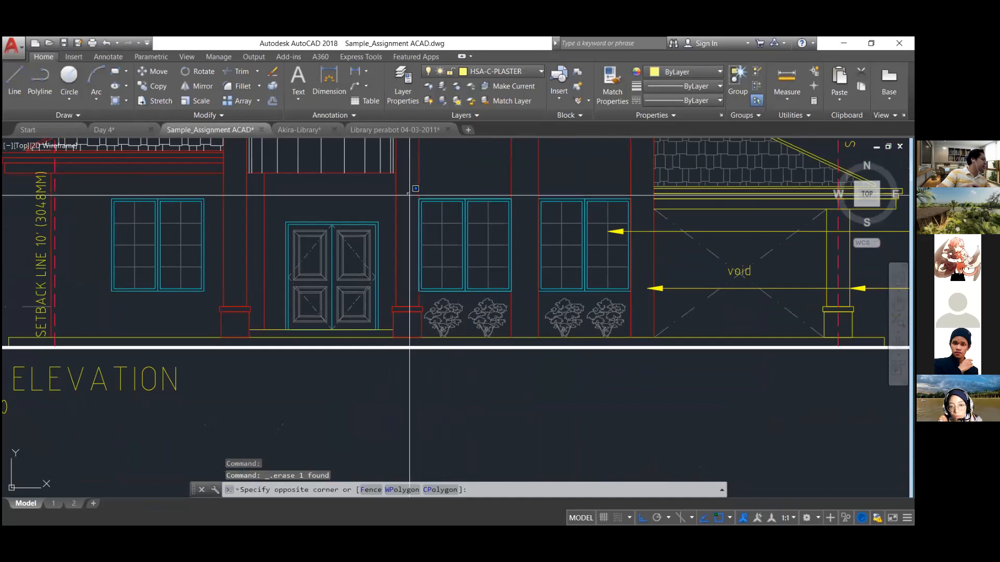
click(520, 299)
key(ctrl+c)
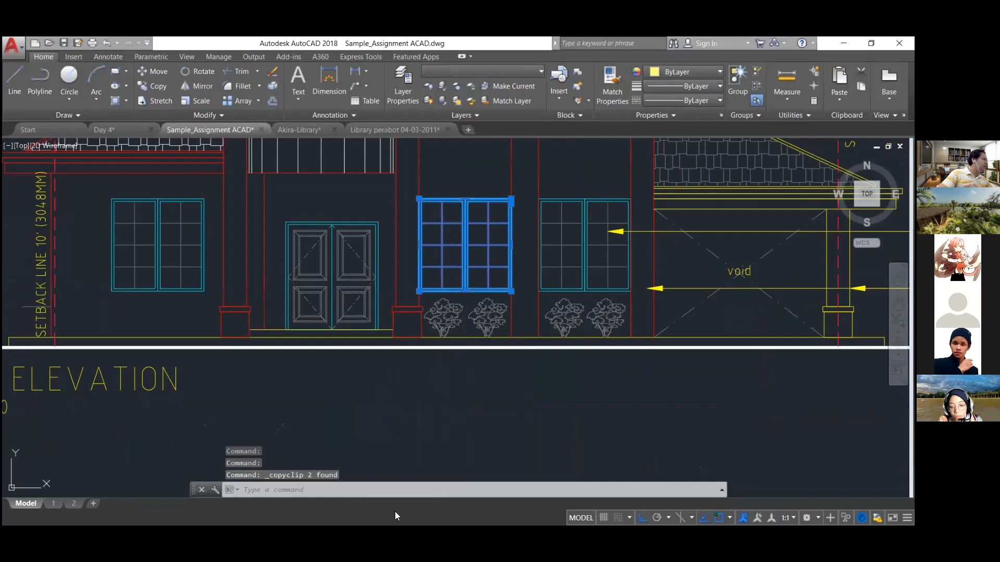
Switch to Day 4.dwg and paste the grid window in the empty area below the front elevation.
key(ctrl+Tab)
scroll(553, 357, up, 4)
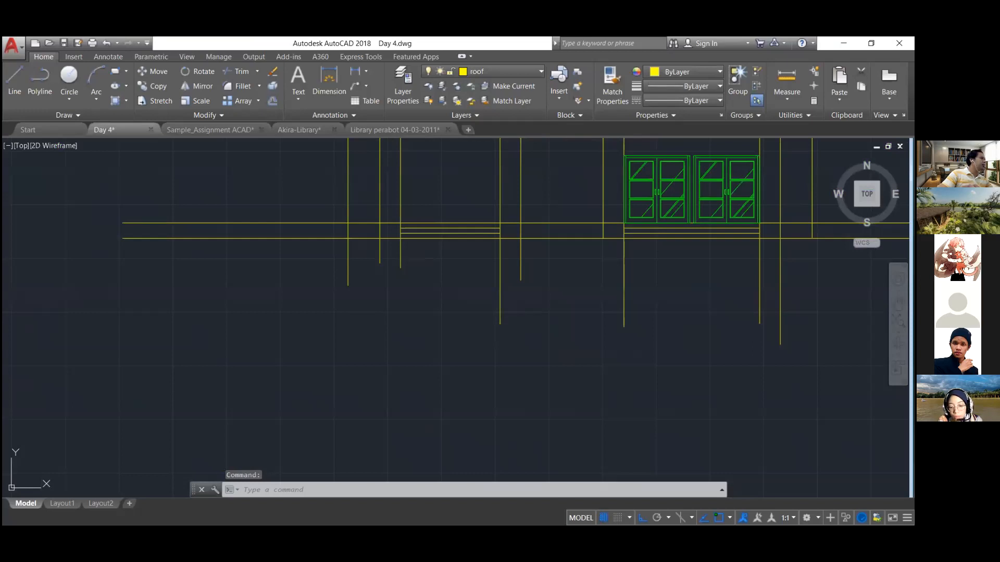
key(ctrl+v)
scroll(540, 259, up, 3)
middle_drag(562, 252, 532, 297)
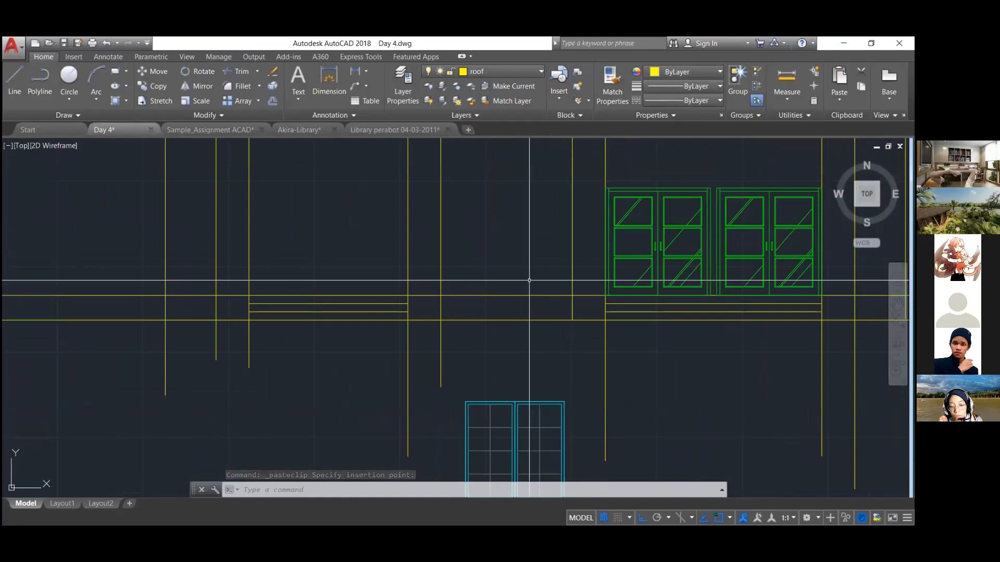
Offset the elevation's floor line upward by 900 as a sill line for the window.
click(528, 280)
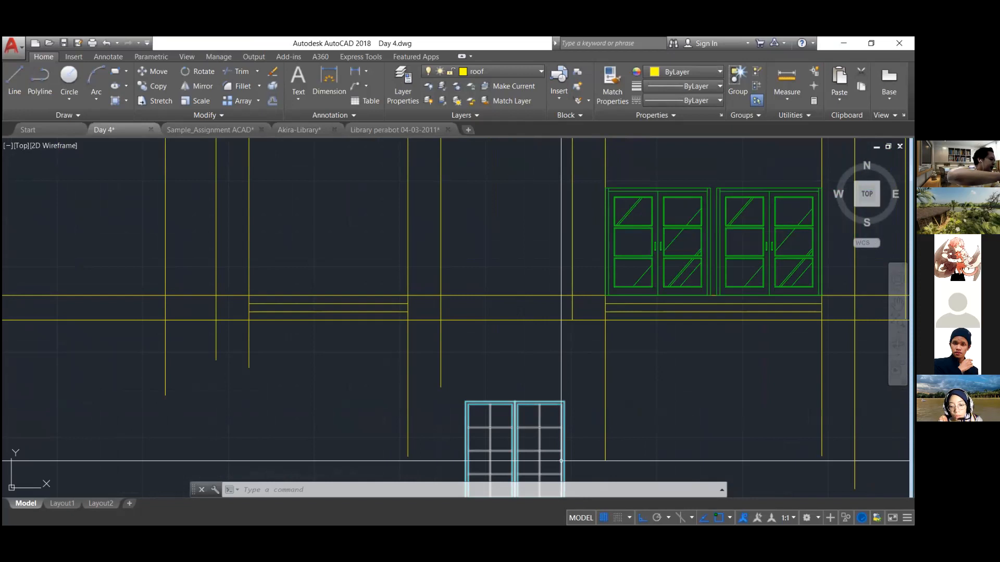
text(o)
key(Return)
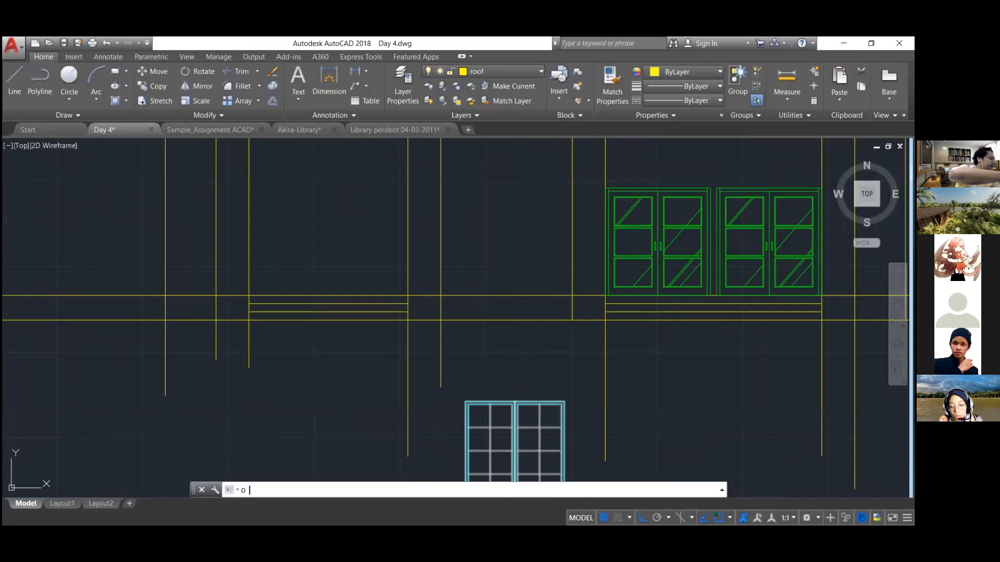
text(900)
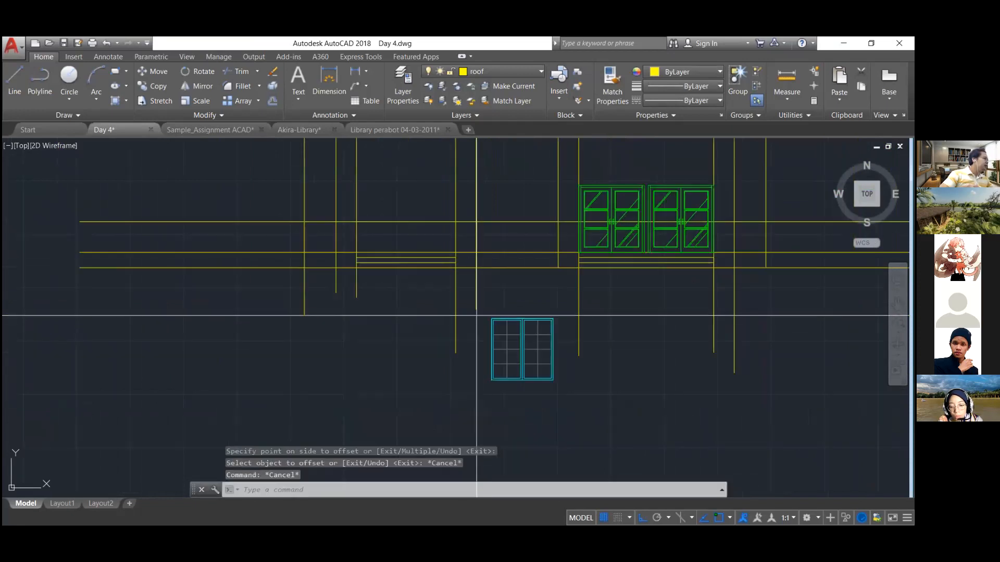
Move the grid window up so its base sits on the 900 sill line left of the double doors.
click(477, 315)
click(551, 391)
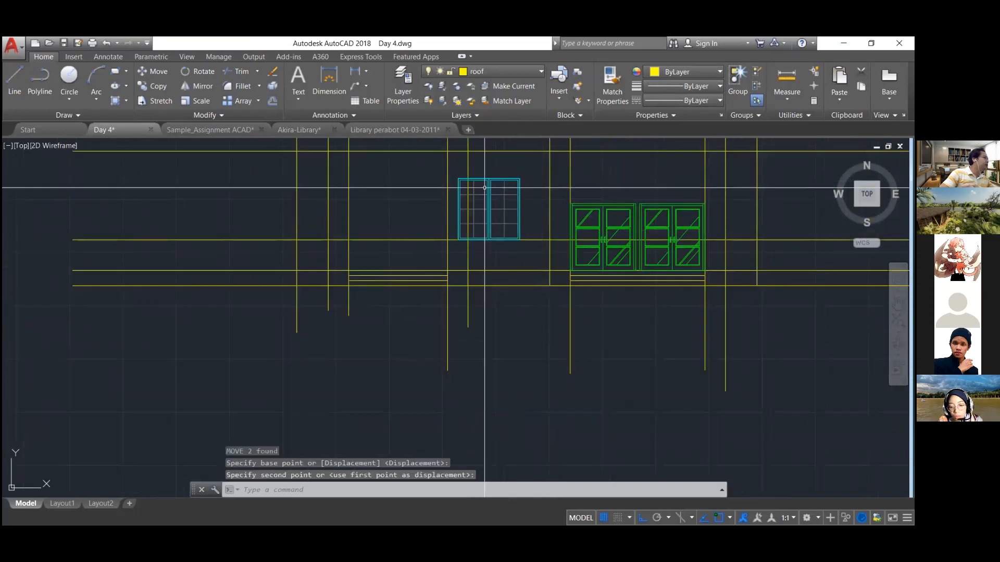
scroll(484, 187, up, 4)
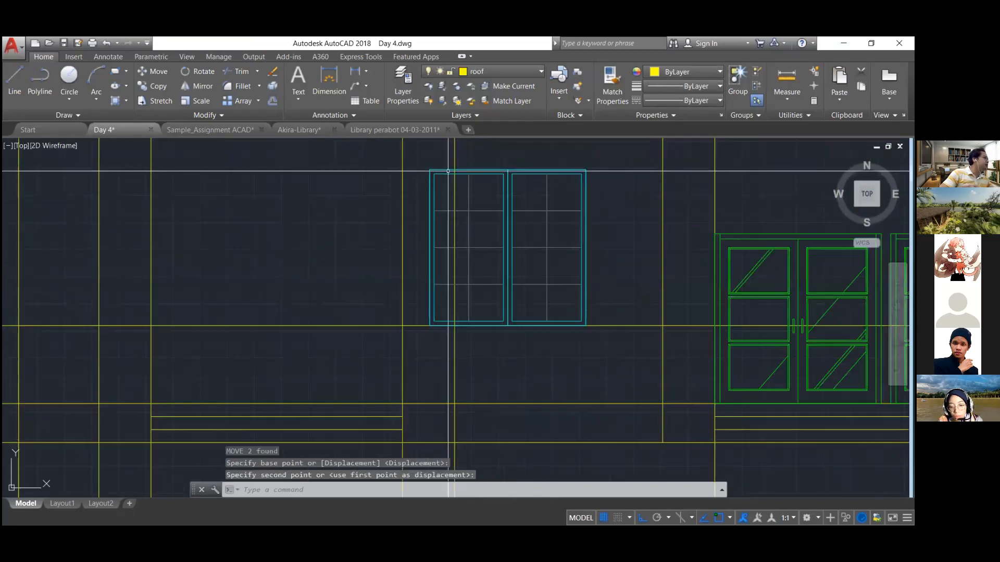
scroll(534, 268, down, 2)
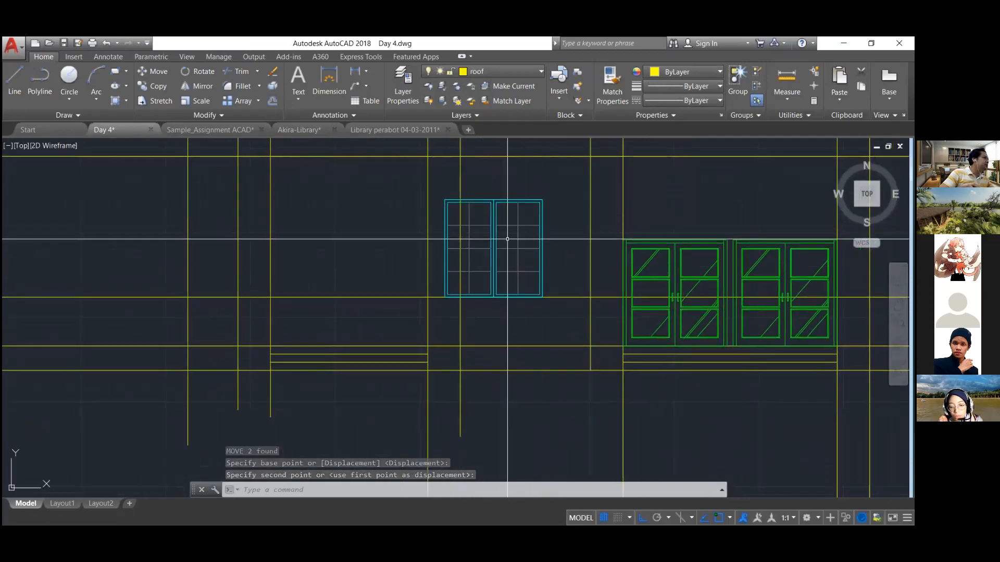
Erase the 900 sill line under the grid window.
click(567, 319)
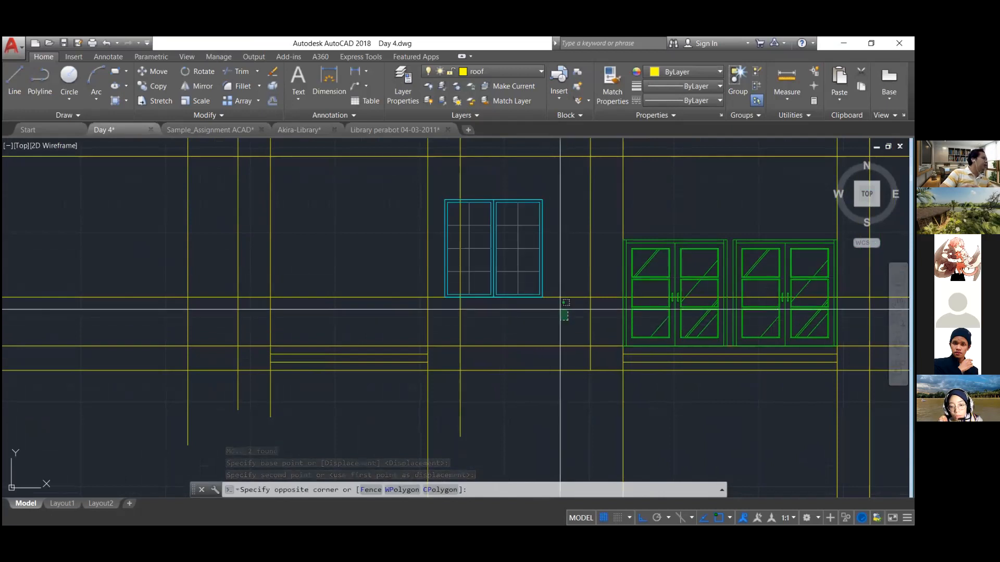
click(563, 294)
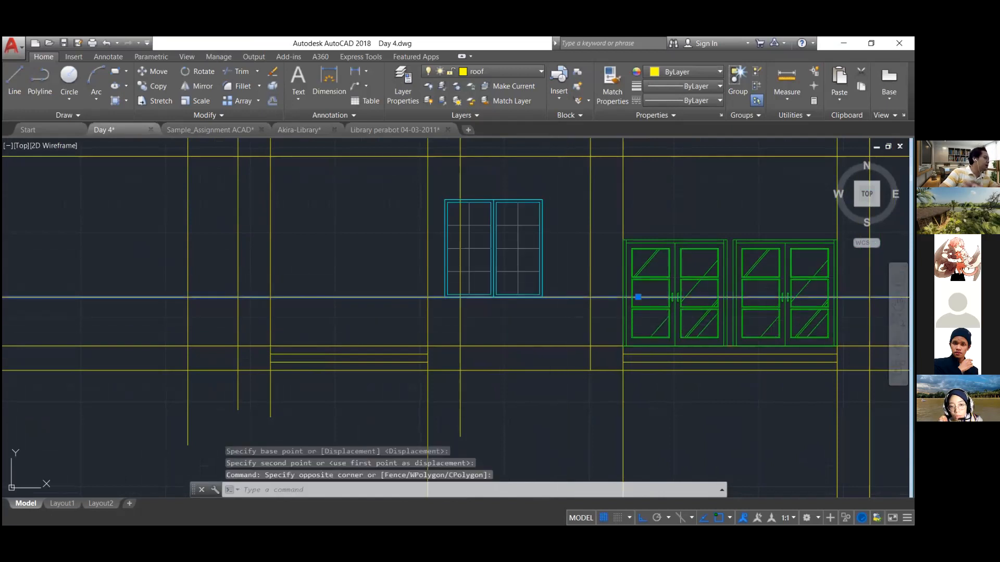
key(Delete)
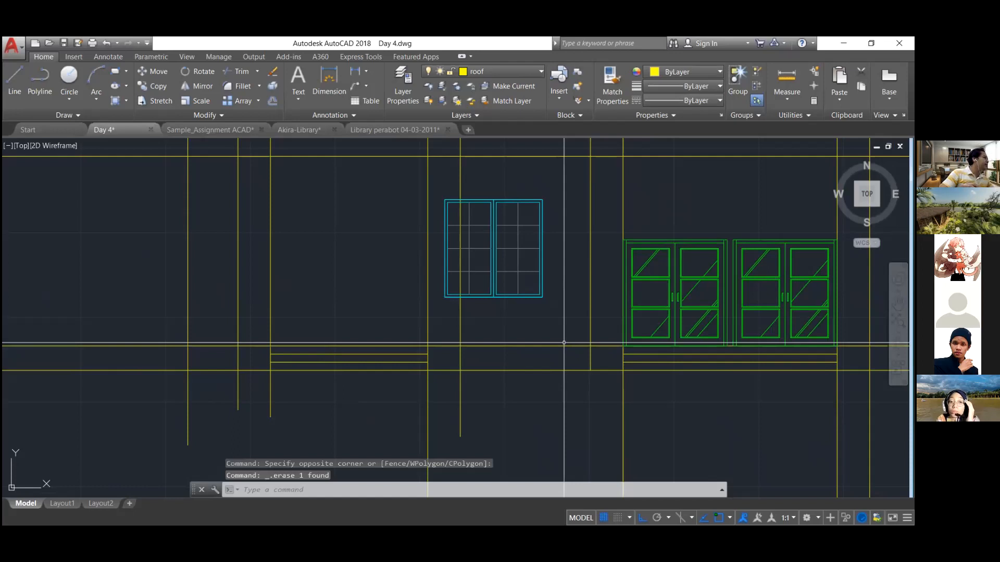
Offset the floor line upward again to make a lower sill line beneath the grid window.
text(o)
key(Return)
key(Return)
click(494, 345)
click(495, 322)
key(Escape)
middle_drag(442, 193, 422, 213)
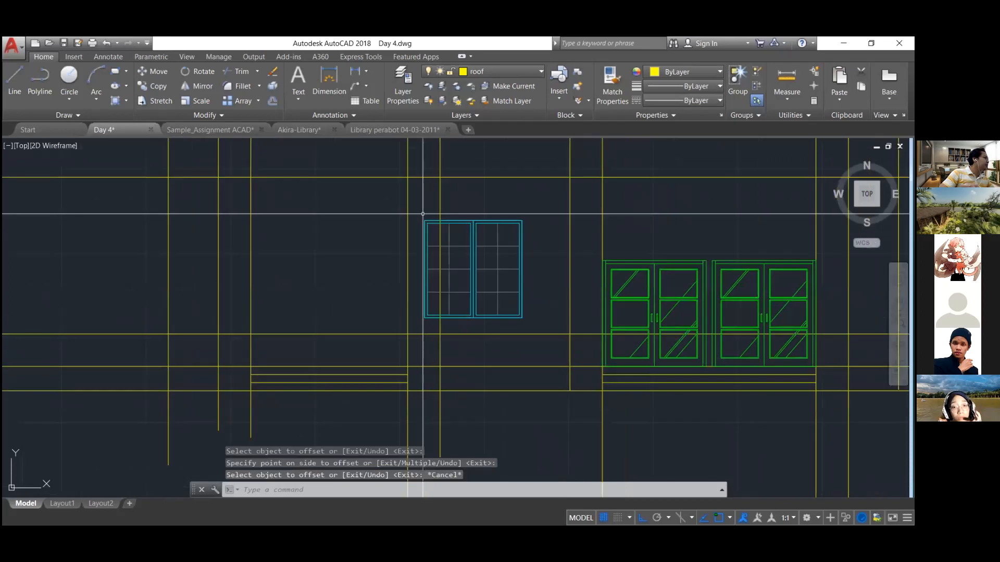
Move the grid window onto the lower sill line, midway between the vertical projection lines left of the double doors.
click(422, 213)
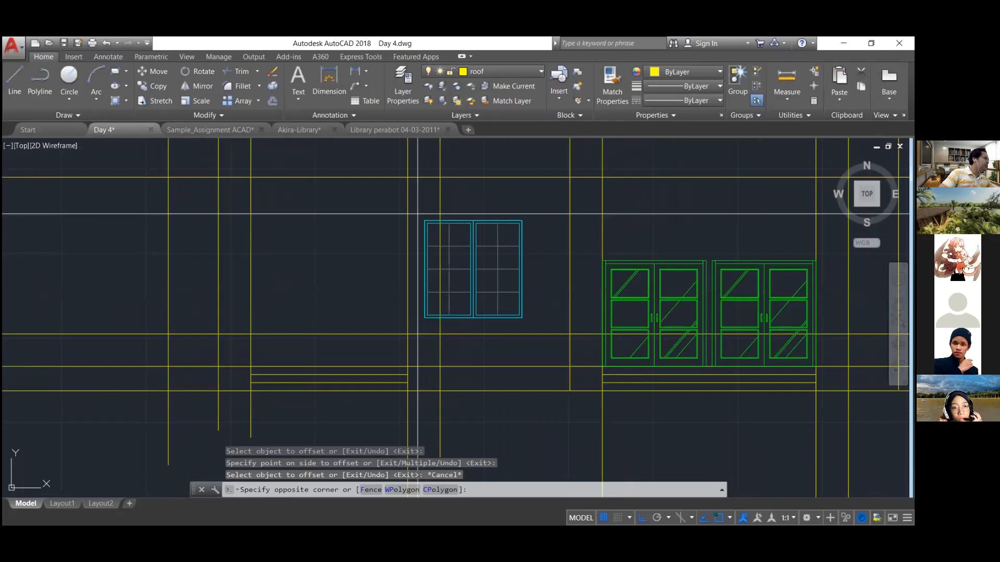
scroll(438, 277, up, 2)
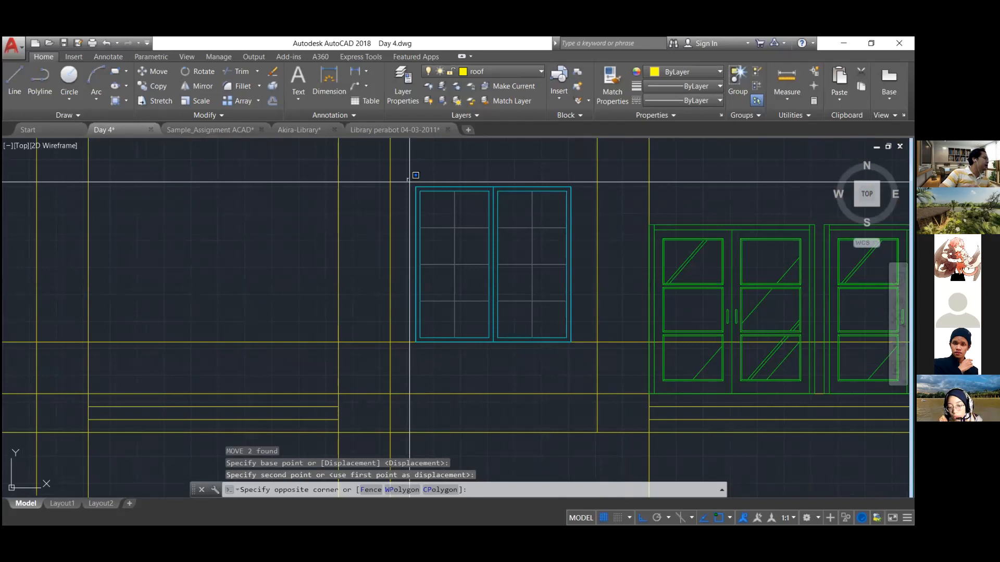
click(409, 182)
Copy the grid window about 3450 to the left along the lower sill line, above the left porch steps.
scroll(505, 193, down, 5)
middle_drag(505, 193, 571, 340)
scroll(571, 340, up, 1)
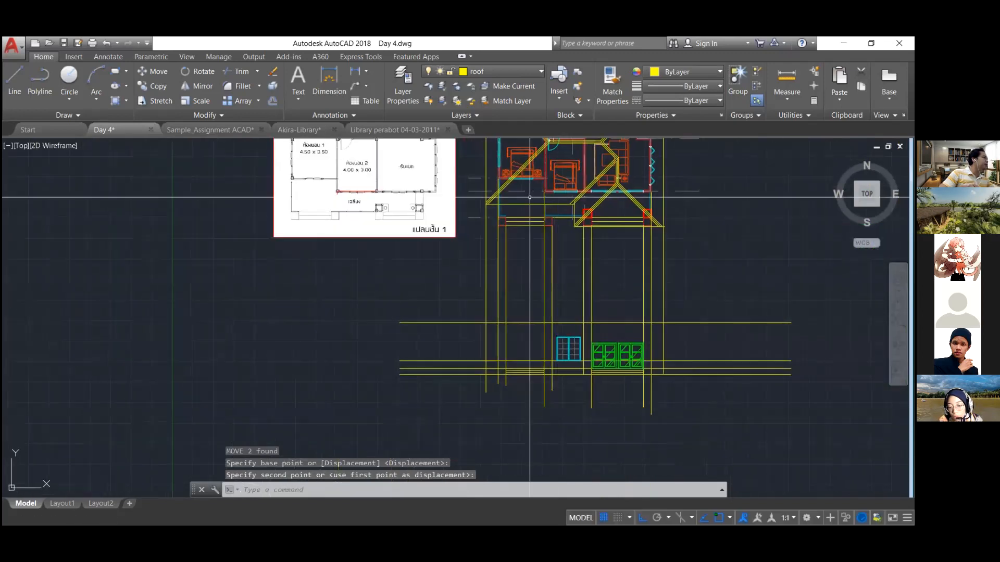
scroll(498, 177, up, 6)
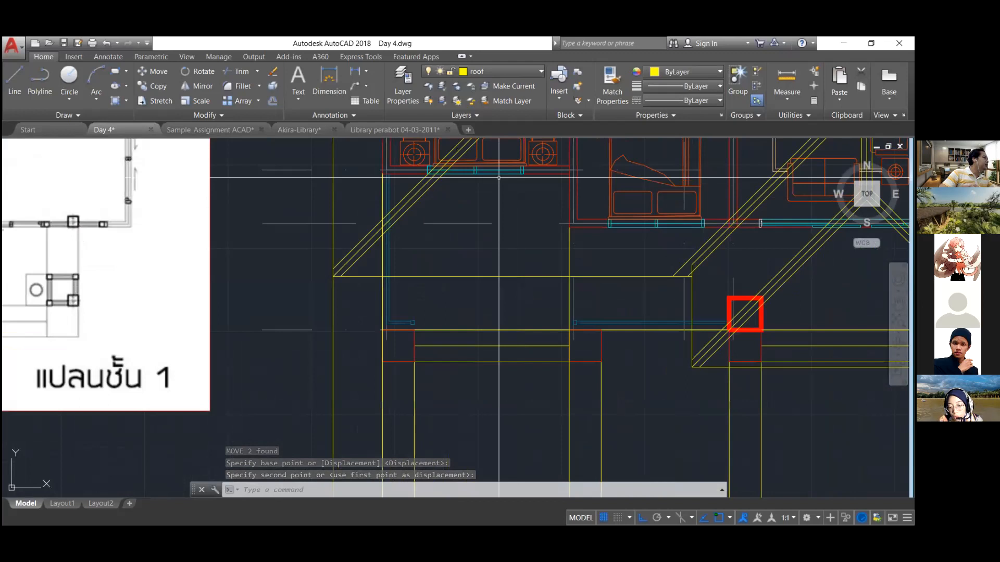
scroll(499, 178, down, 5)
scroll(519, 275, up, 6)
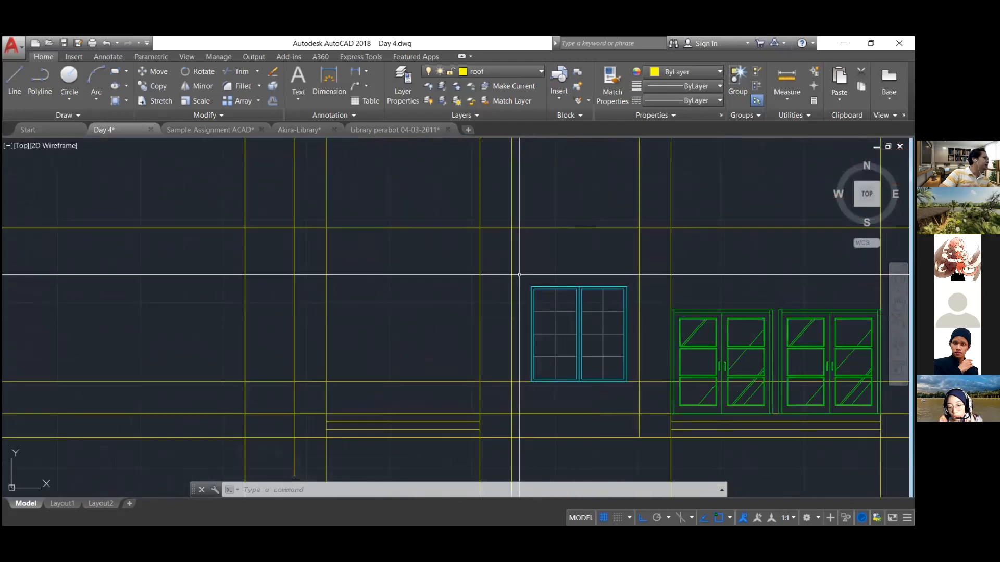
click(519, 275)
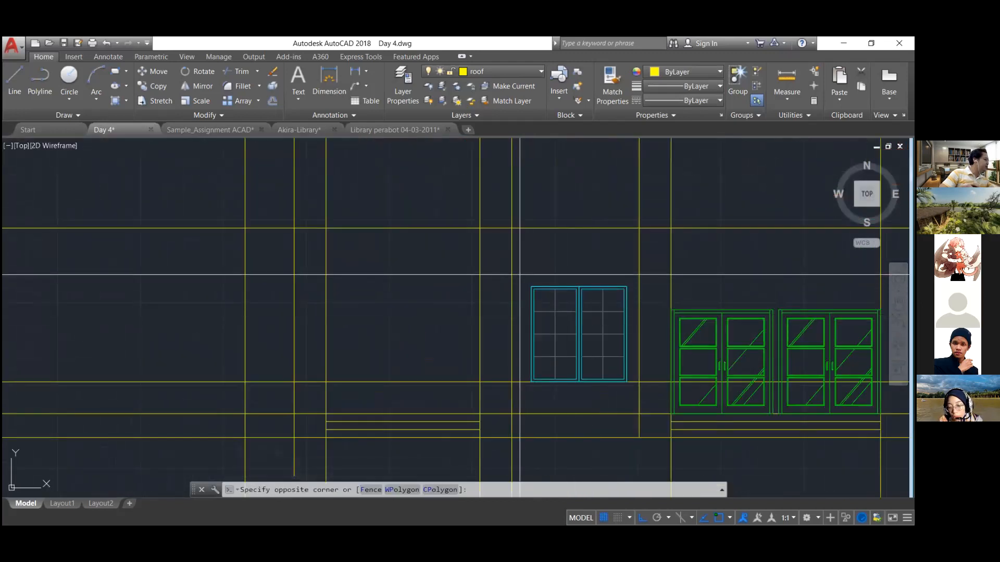
click(631, 399)
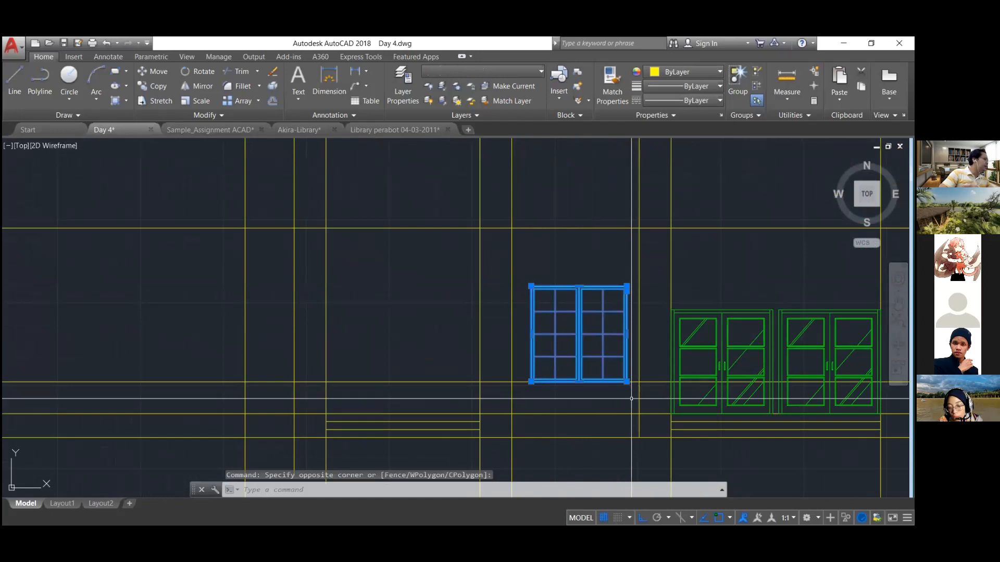
text(co)
key(Return)
click(530, 382)
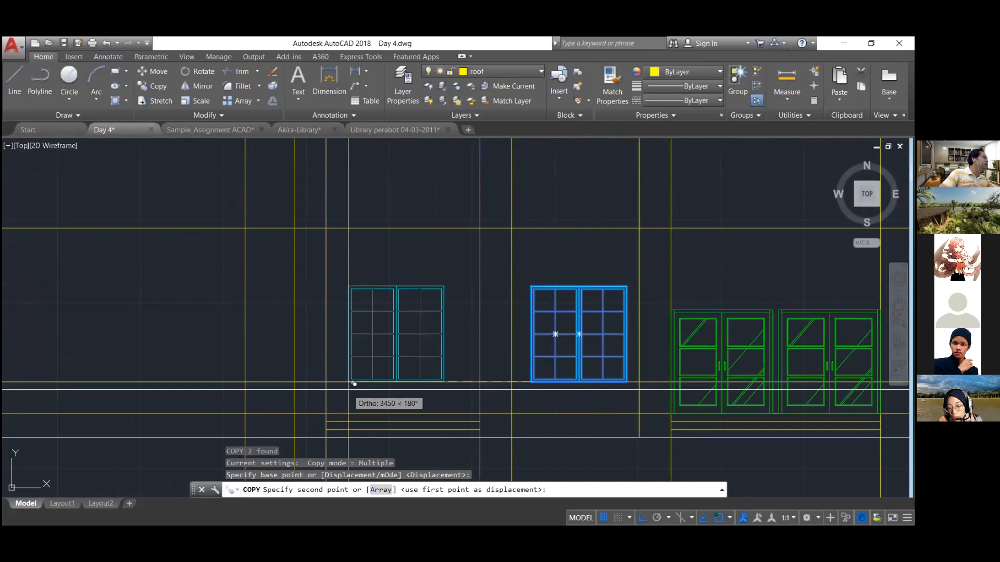
click(348, 390)
key(Escape)
Examine the elevation, the floor plan and the house's reference photo for the shape and slope of the front roof.
scroll(348, 389, down, 3)
middle_drag(348, 390, 445, 416)
middle_drag(518, 328, 539, 236)
middle_drag(525, 277, 525, 344)
scroll(464, 272, down, 2)
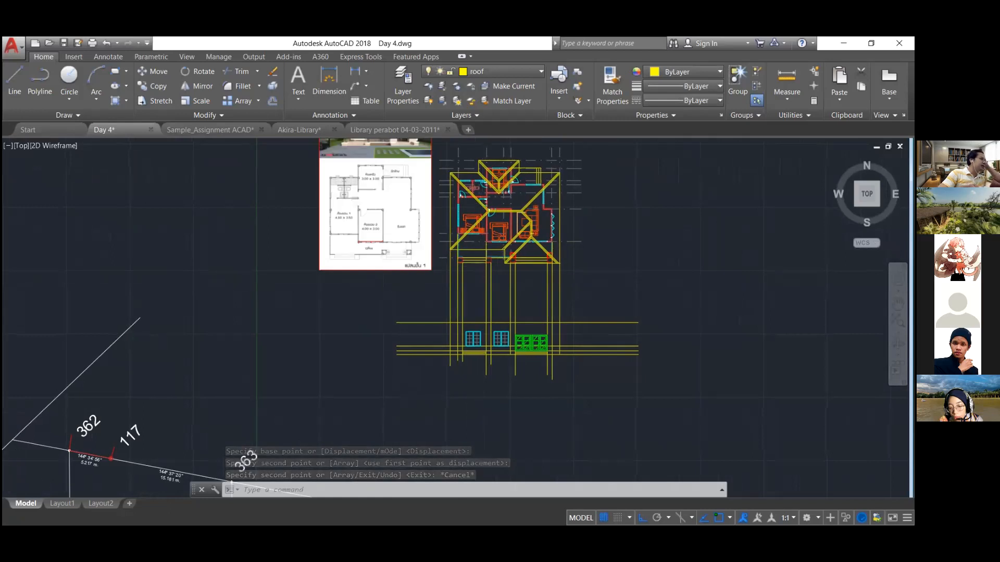
scroll(464, 310, up, 6)
scroll(471, 295, down, 4)
mouse_move(465, 278)
middle_down()
mouse_move(491, 224)
mouse_move(478, 312)
middle_up()
scroll(491, 224, up, 2)
scroll(478, 312, down, 2)
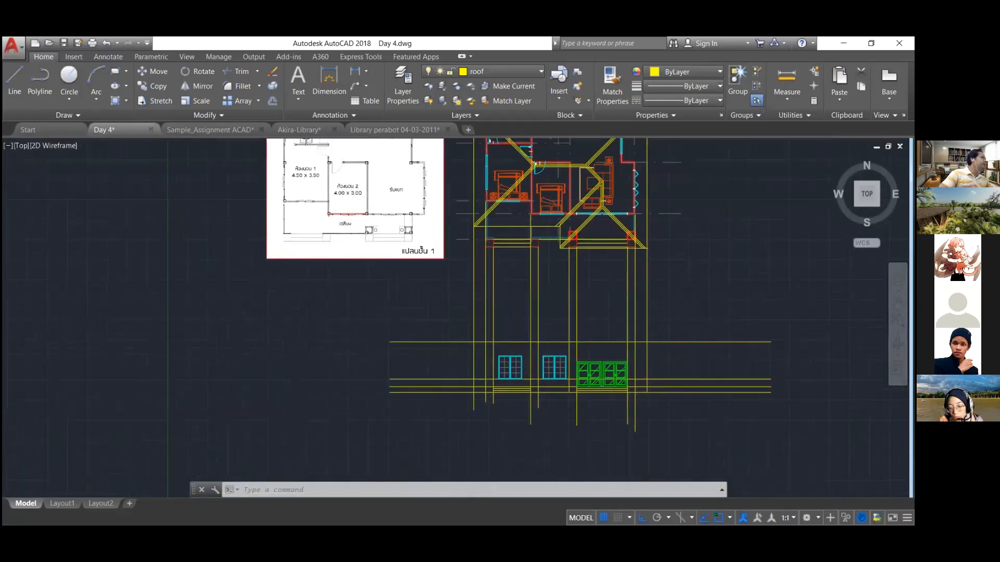
scroll(479, 208, up, 4)
scroll(495, 216, down, 6)
scroll(492, 215, up, 2)
scroll(469, 260, down, 2)
middle_drag(466, 132, 467, 288)
scroll(466, 288, up, 3)
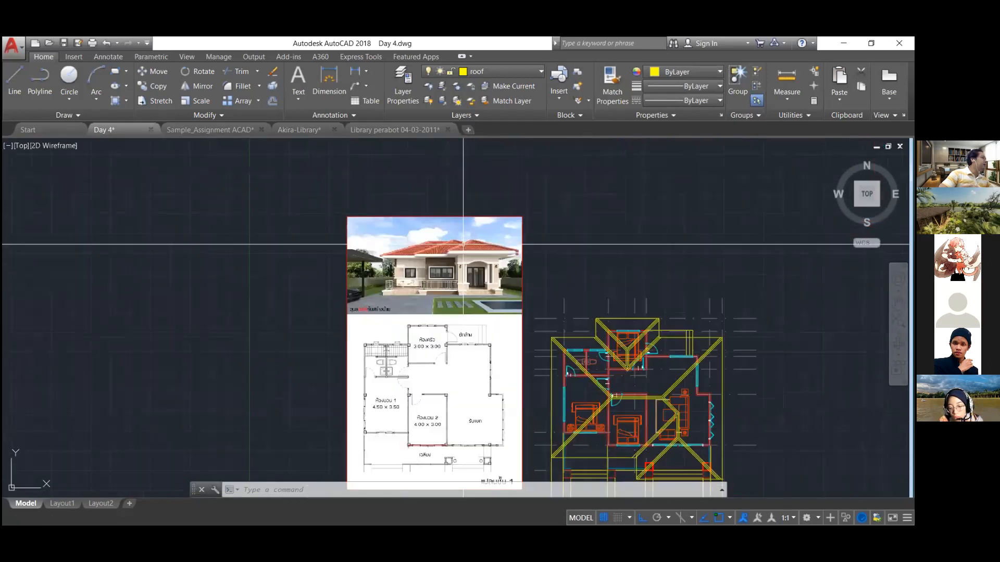
scroll(462, 244, up, 4)
scroll(409, 290, down, 1)
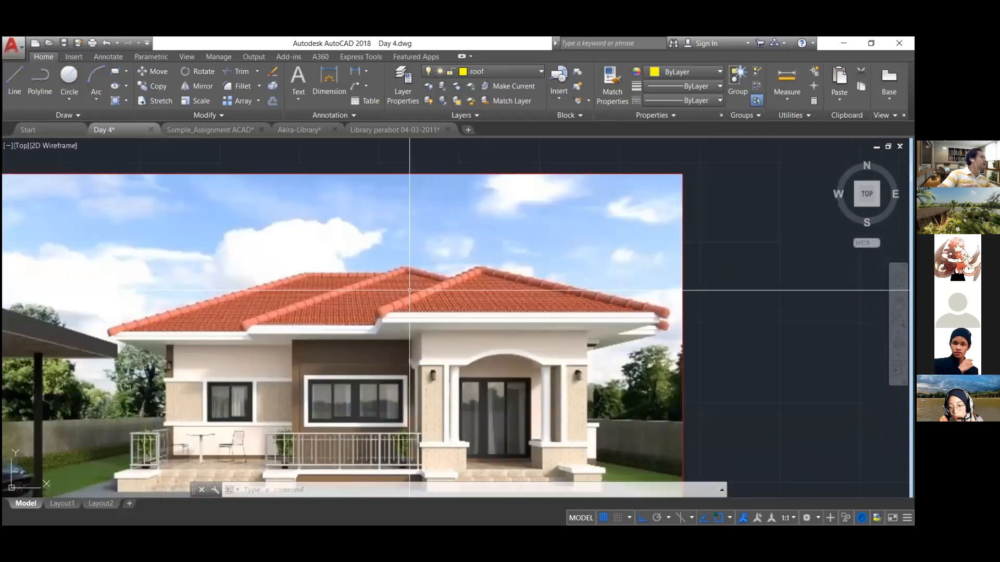
Draw a horizontal line in the empty space above and left of the elevation's eave line.
scroll(424, 291, down, 4)
middle_drag(441, 296, 448, 196)
middle_drag(453, 396, 439, 266)
middle_drag(432, 361, 464, 283)
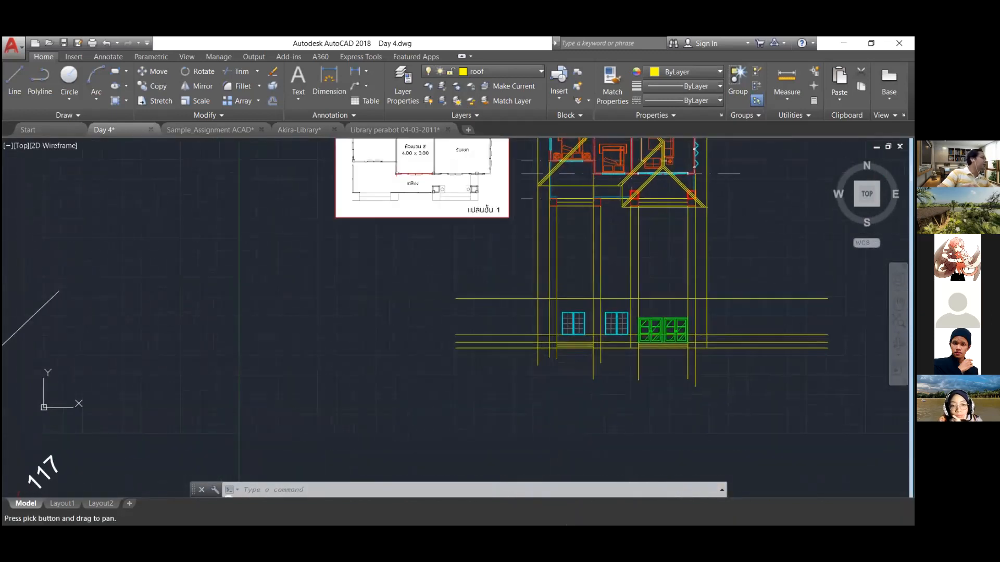
scroll(472, 344, up, 2)
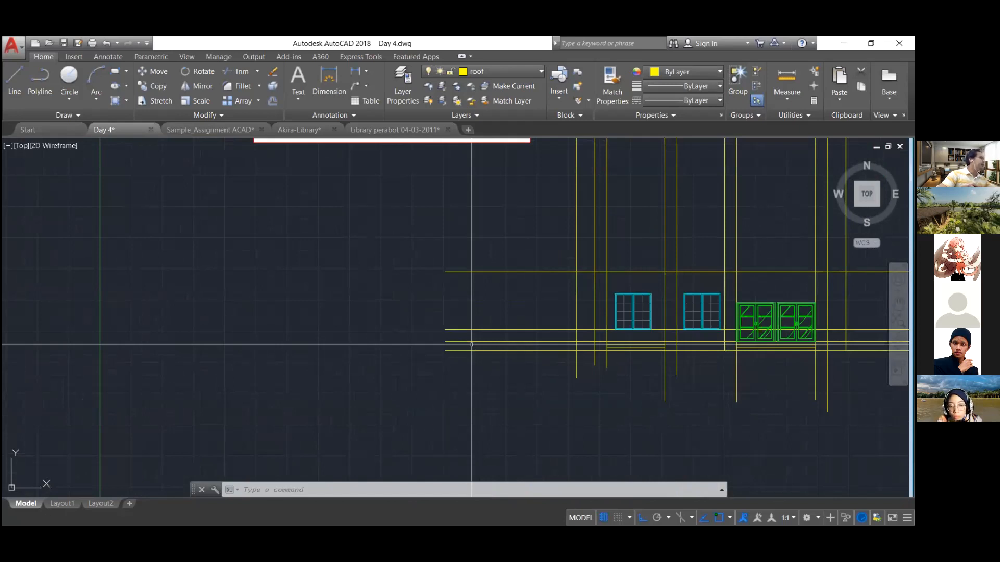
text(l)
key(Return)
click(375, 241)
click(512, 241)
key(F1)
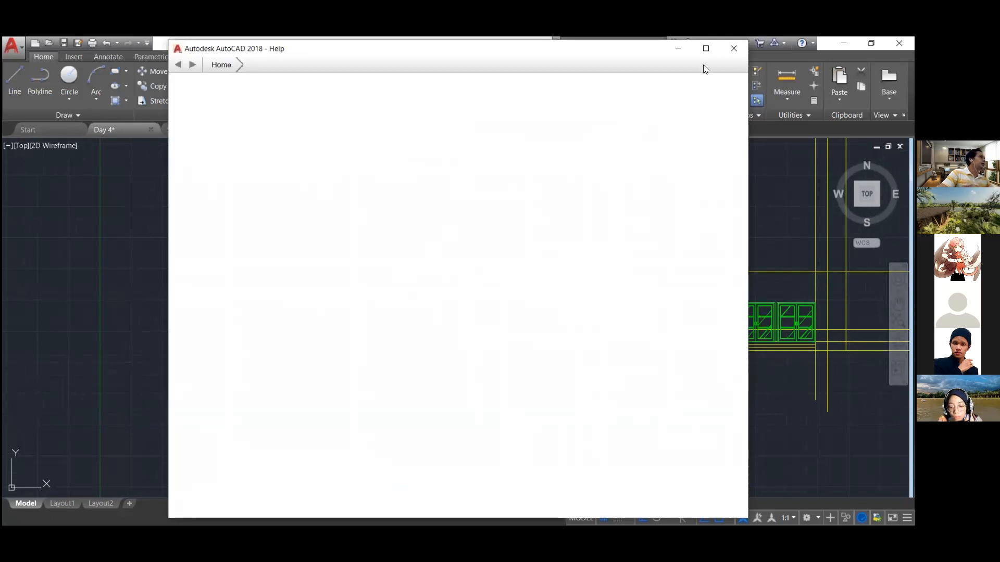
click(734, 48)
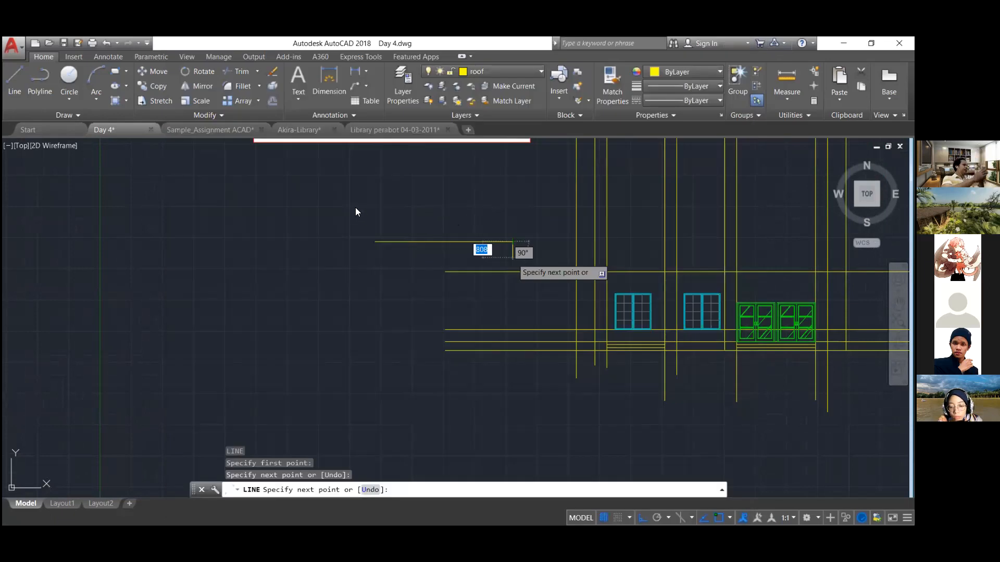
key(Escape)
scroll(395, 219, up, 4)
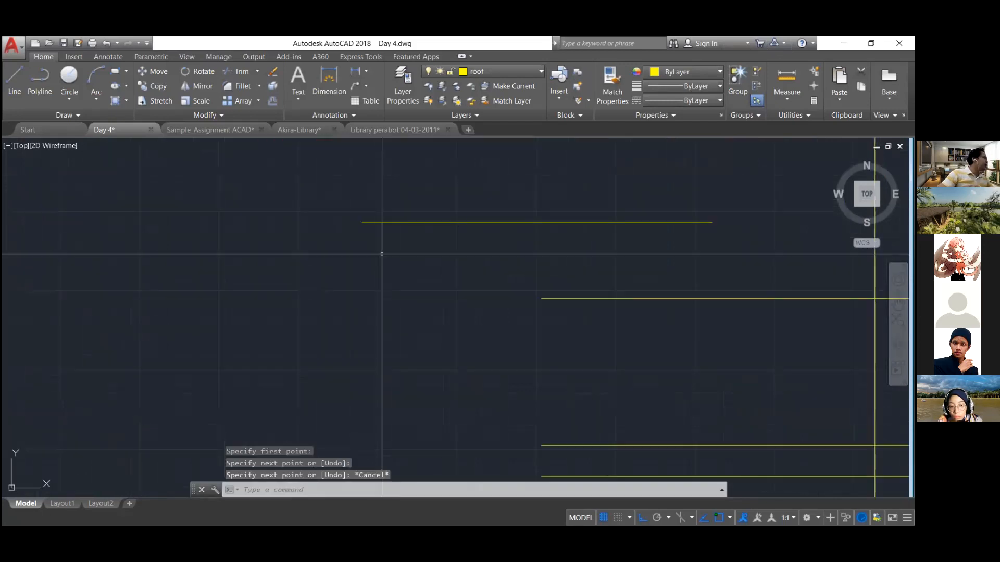
Rotate the new horizontal line 30 degrees about its left endpoint.
scroll(391, 294, down, 4)
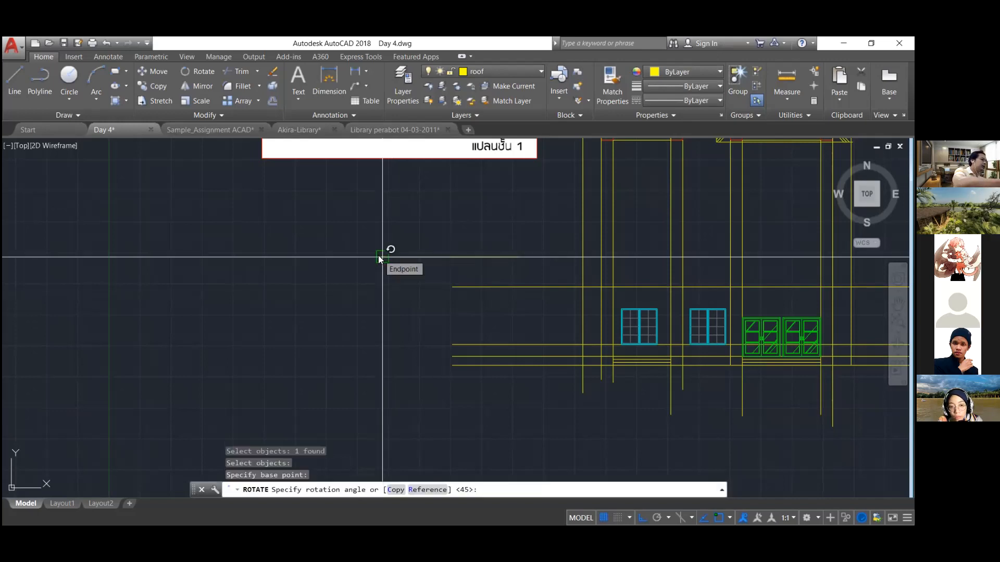
text(30)
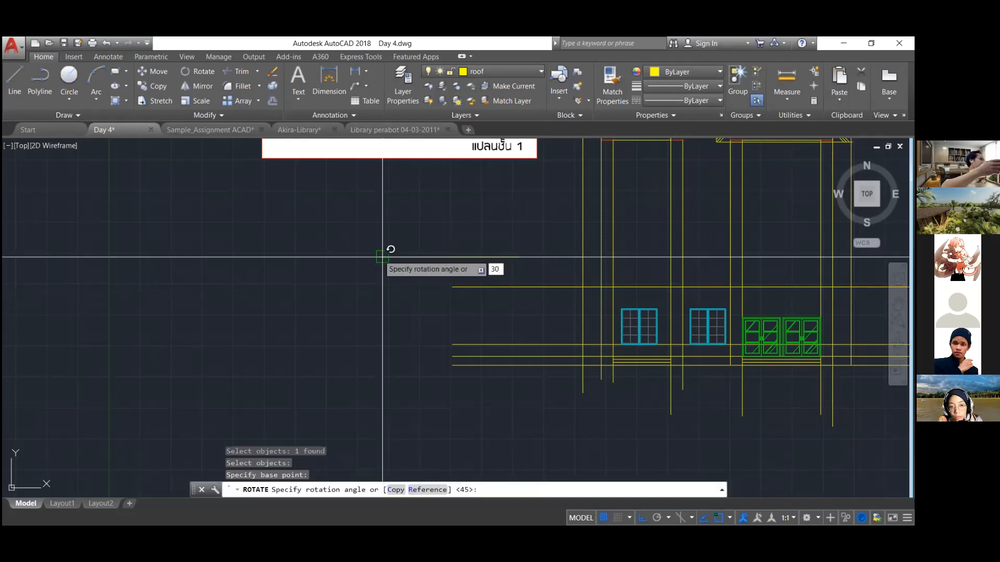
key(Return)
scroll(424, 287, down, 2)
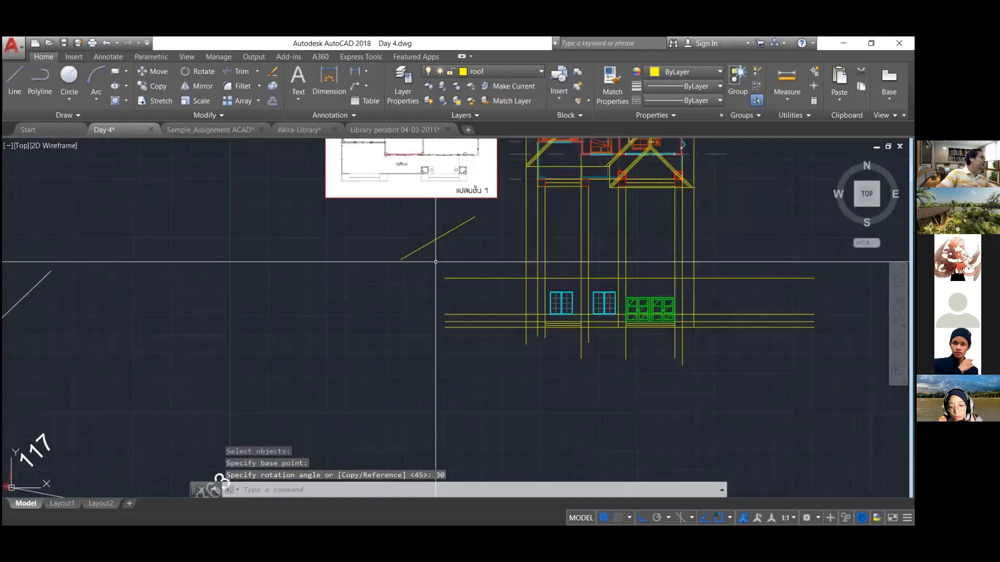
scroll(424, 288, down, 2)
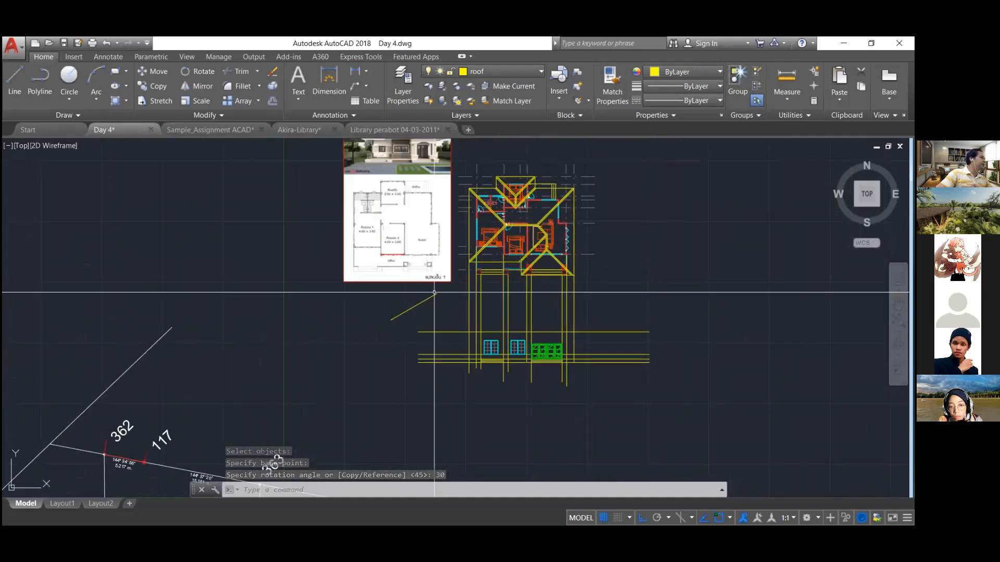
Move the sloped line so its lower end sits where the leftmost projection line meets the eave line.
scroll(452, 276, up, 2)
scroll(452, 276, up, 4)
click(385, 347)
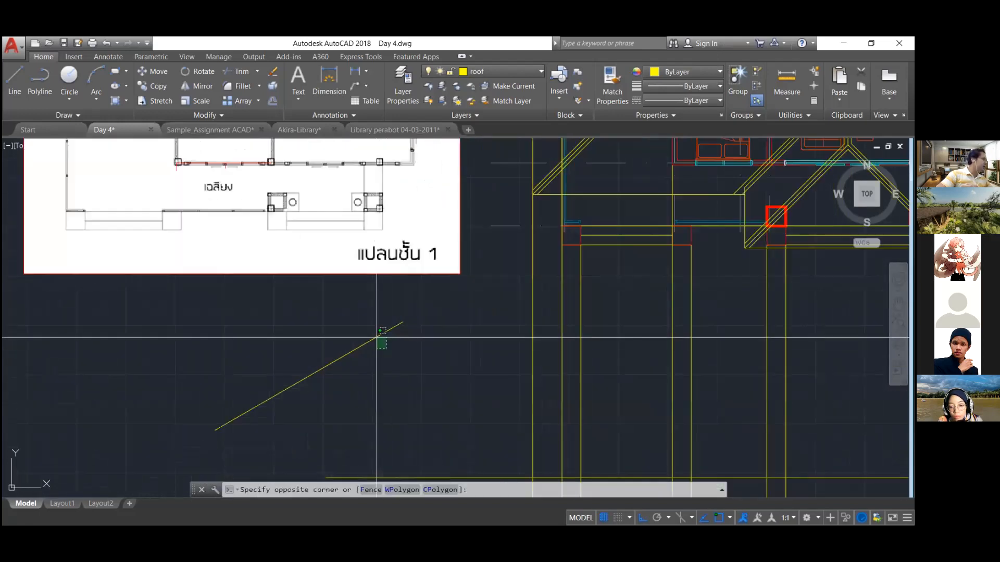
click(376, 337)
middle_drag(340, 331, 358, 292)
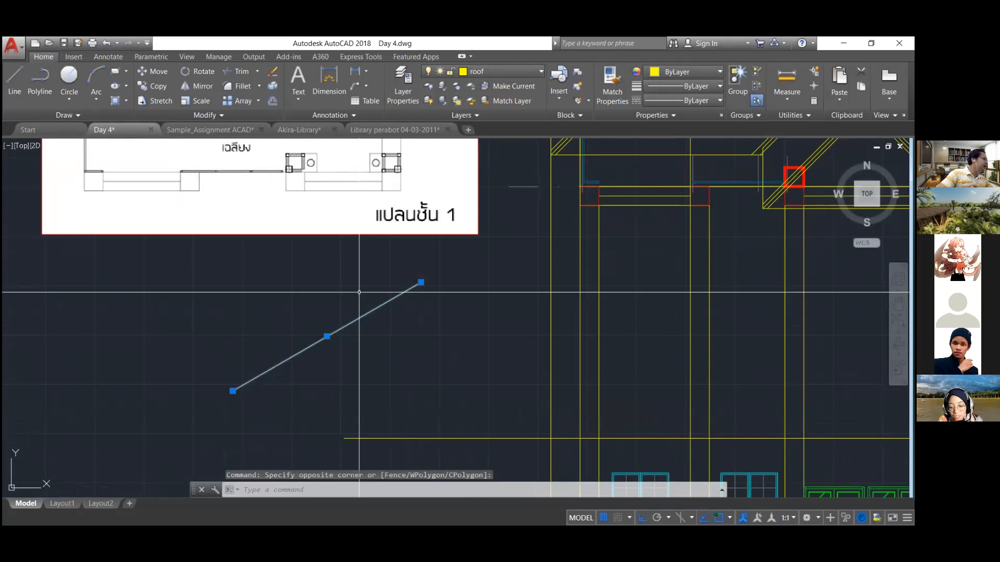
middle_drag(475, 359, 469, 360)
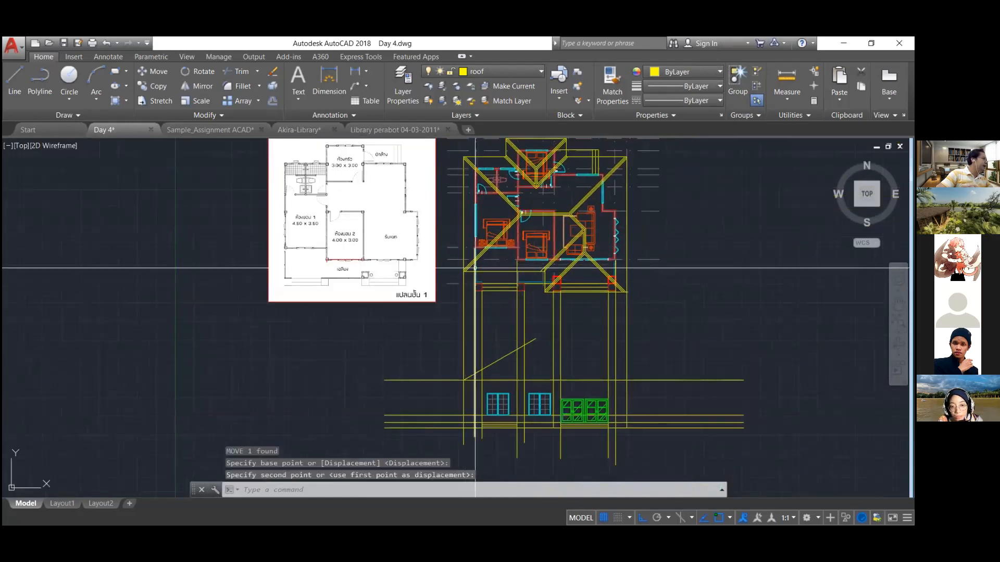
Project a vertical line down from the porch roof's left corner and copy the sloped line to its intersection with the eave line.
mouse_move(558, 336)
middle_down()
mouse_move(544, 270)
mouse_move(541, 311)
middle_up()
scroll(513, 320, up, 2)
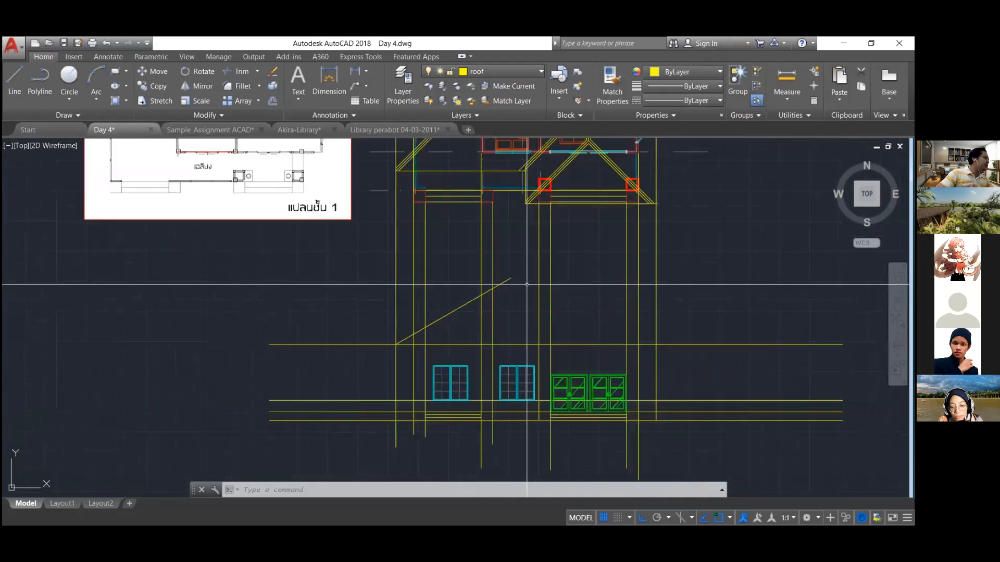
scroll(524, 195, up, 4)
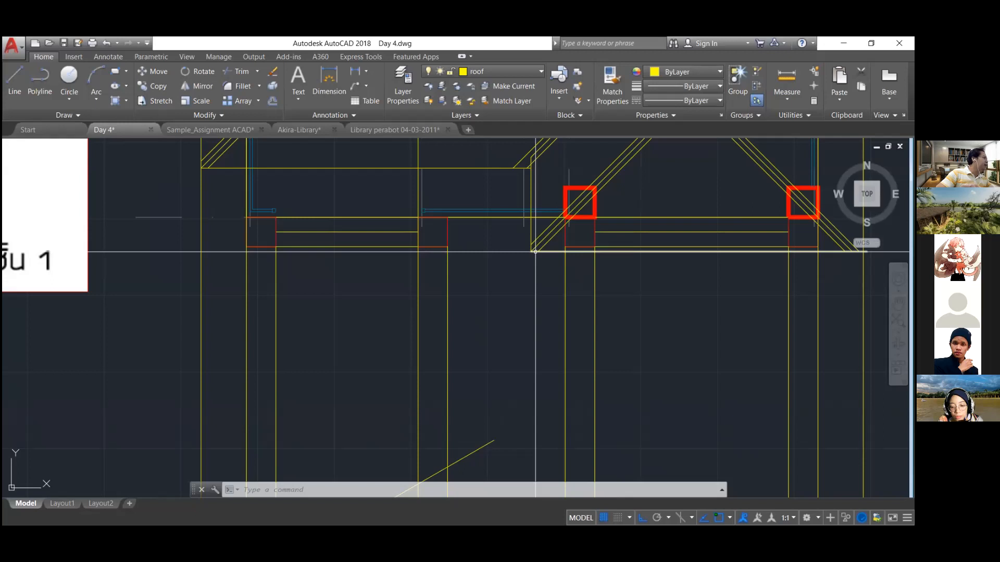
click(346, 209)
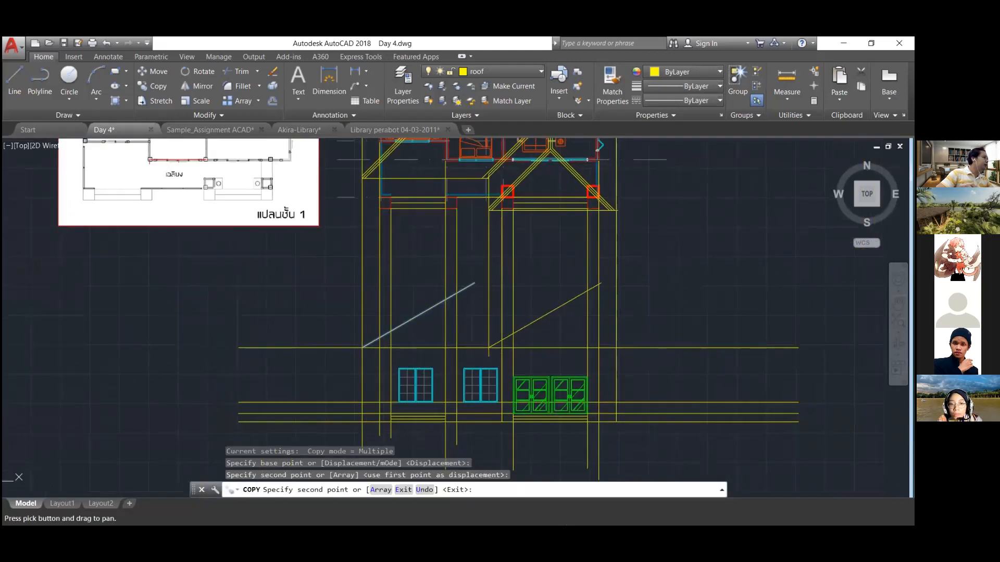
key(Escape)
Mirror the porch roof's sloped line horizontally, keeping the original, to make the opposite slope above the double doors.
click(570, 325)
click(534, 285)
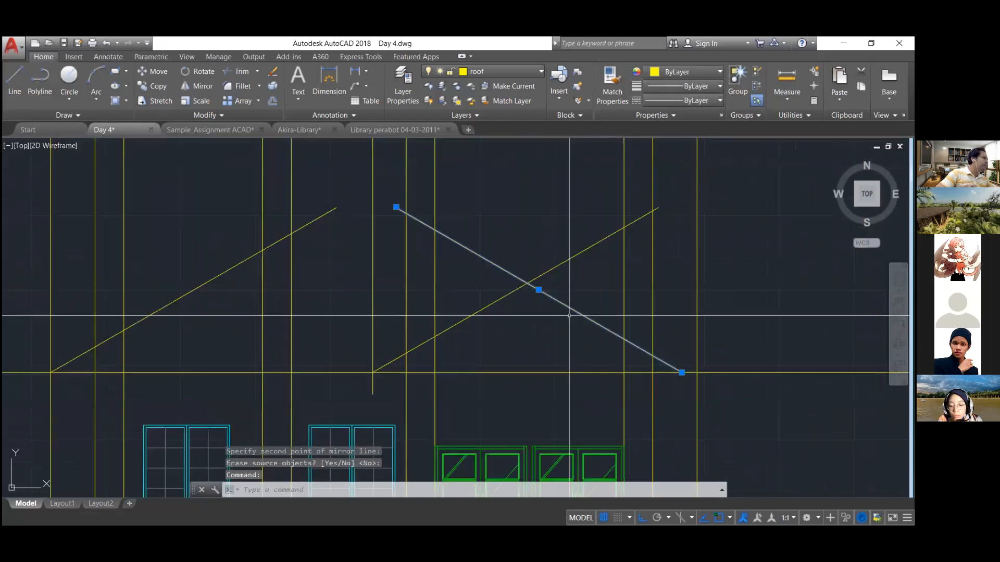
scroll(581, 281, down, 1)
scroll(581, 282, up, 3)
scroll(582, 282, down, 4)
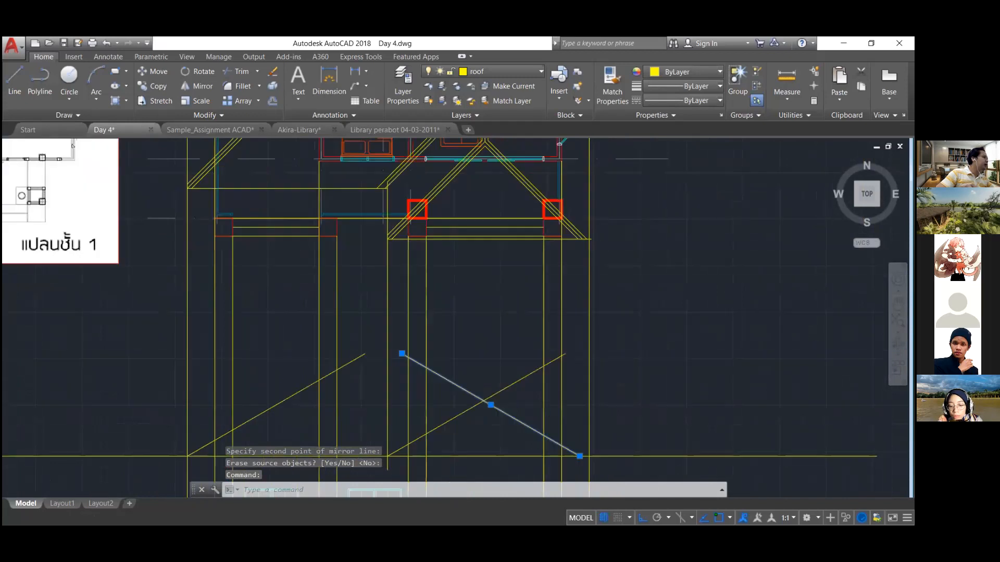
Move the mirrored slope so its lower end sits where the rightmost projection line meets the eave line.
scroll(583, 250, up, 5)
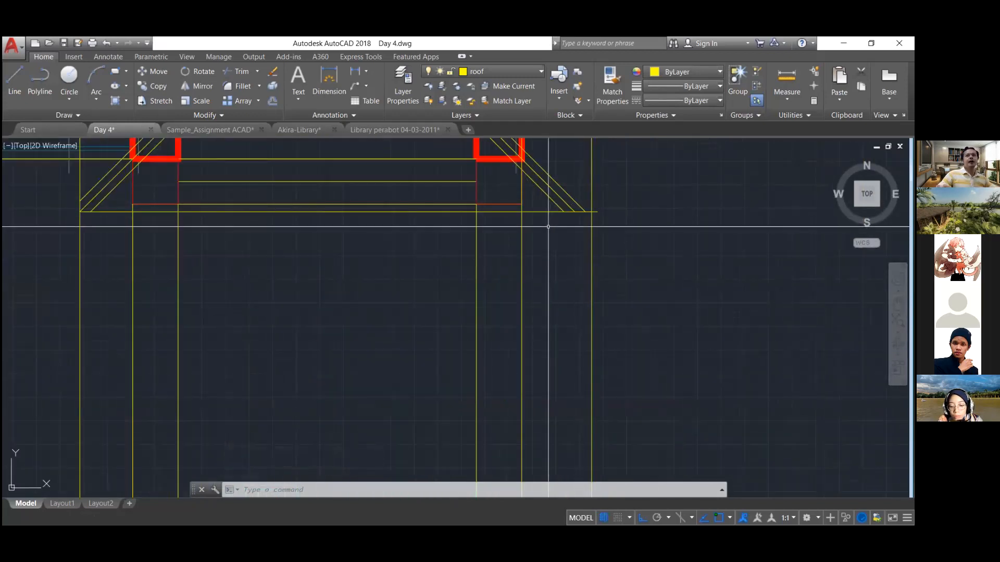
scroll(549, 227, down, 2)
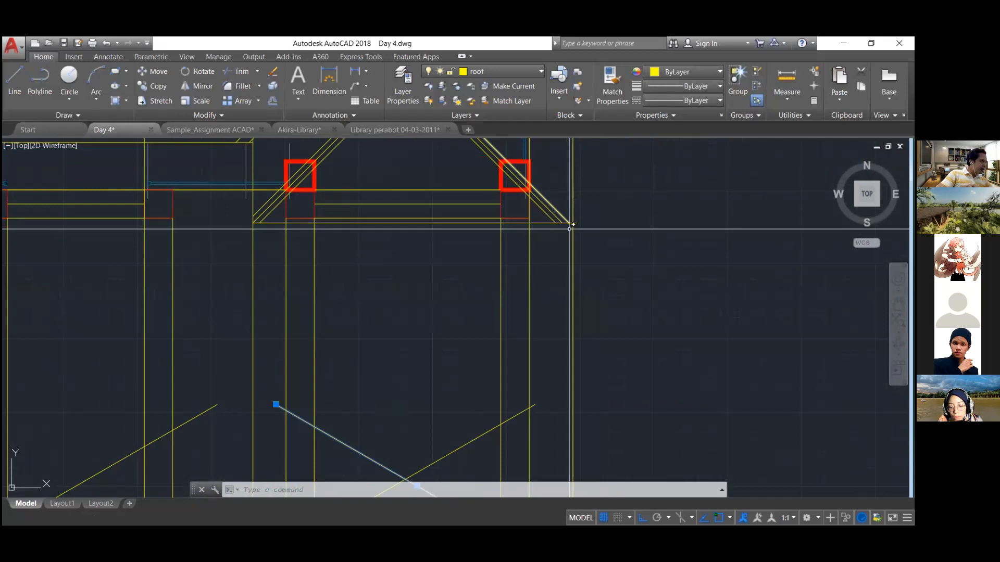
scroll(570, 226, down, 3)
scroll(583, 327, up, 4)
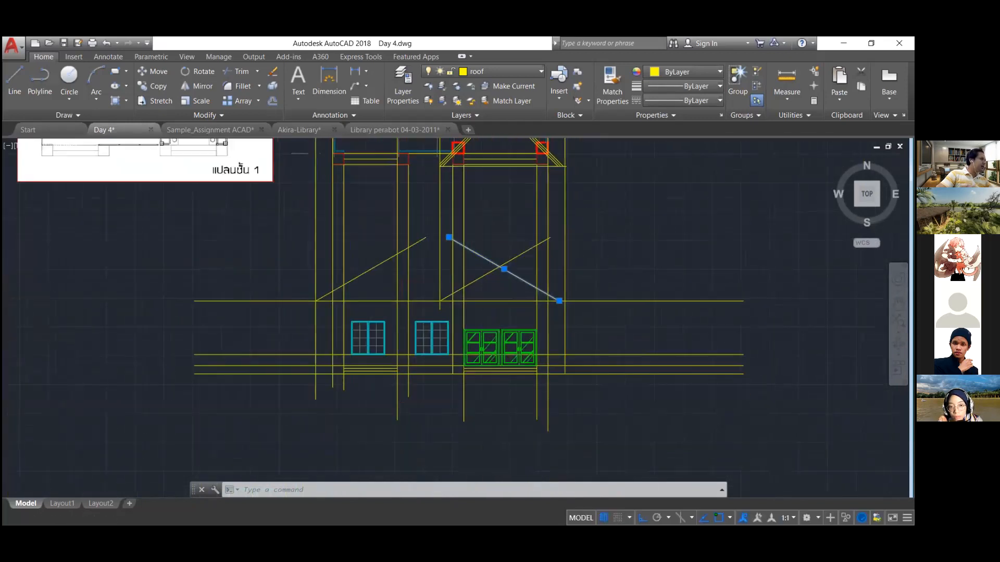
middle_drag(583, 327, 578, 331)
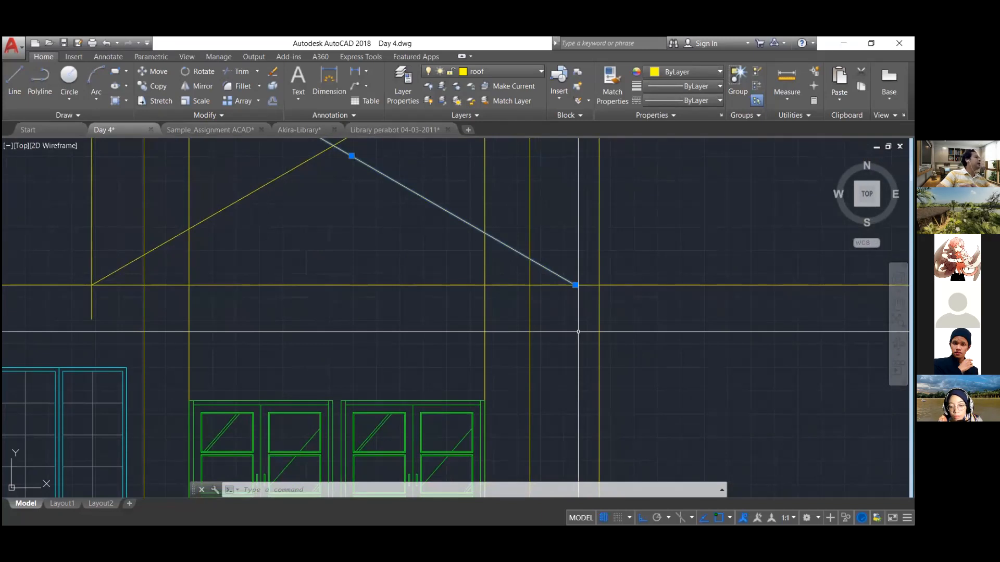
key(m)
key(space)
click(577, 331)
scroll(578, 332, down, 4)
scroll(476, 191, up, 5)
scroll(476, 192, up, 2)
scroll(464, 217, down, 6)
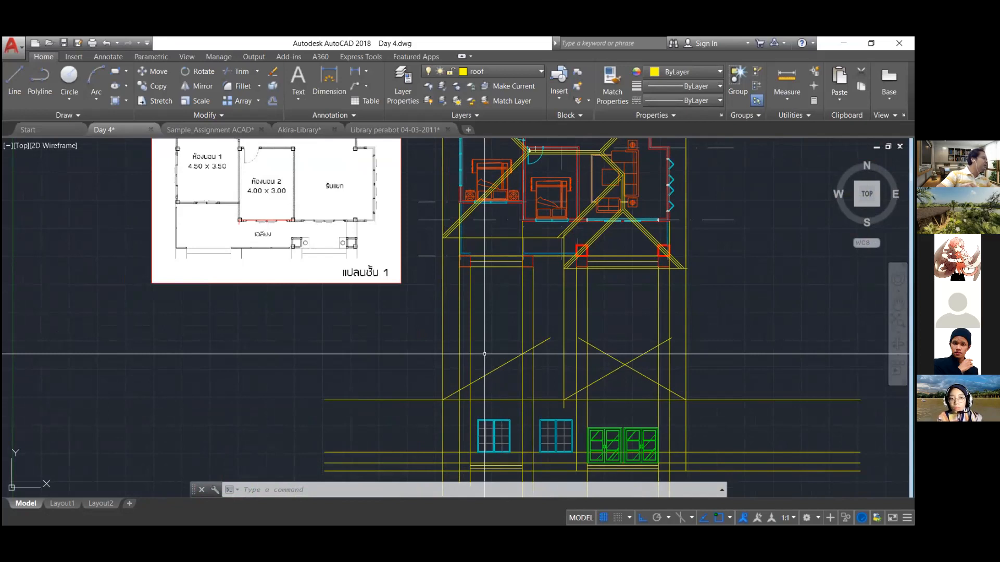
Project a vertical line down from the left end of the plan's main ridge and trim the left roof slope at it.
scroll(485, 354, up, 5)
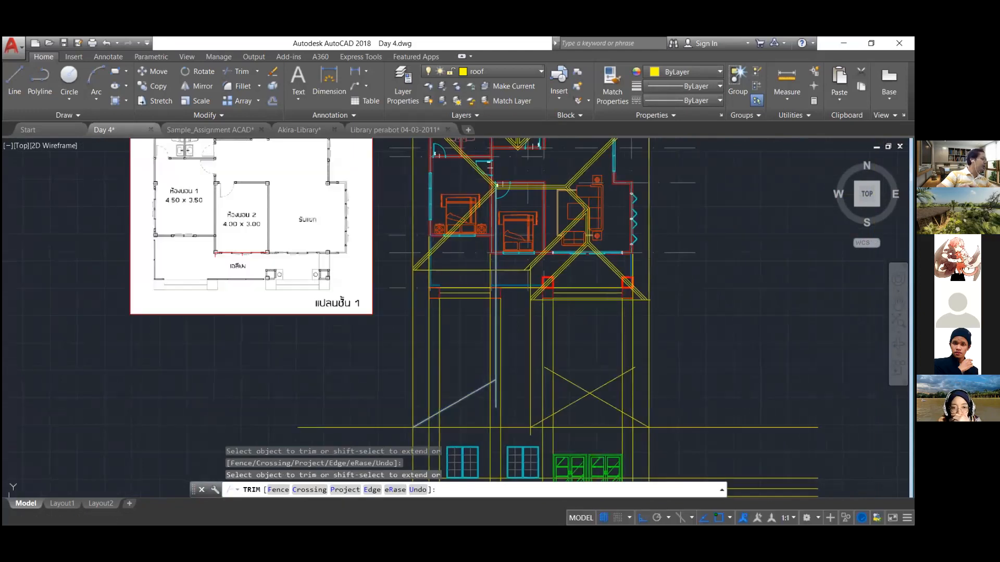
key(Escape)
key(Escape)
Draw the horizontal main ridge from the left slope's top to the right slope, and trim the excess slope and projection lines above the eaves.
scroll(562, 199, up, 6)
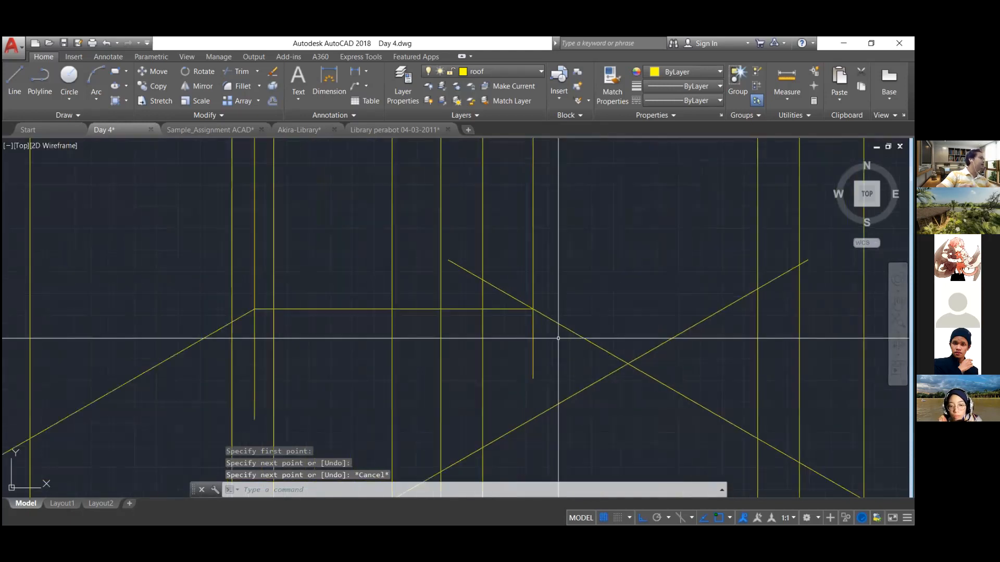
key(Escape)
key(Escape)
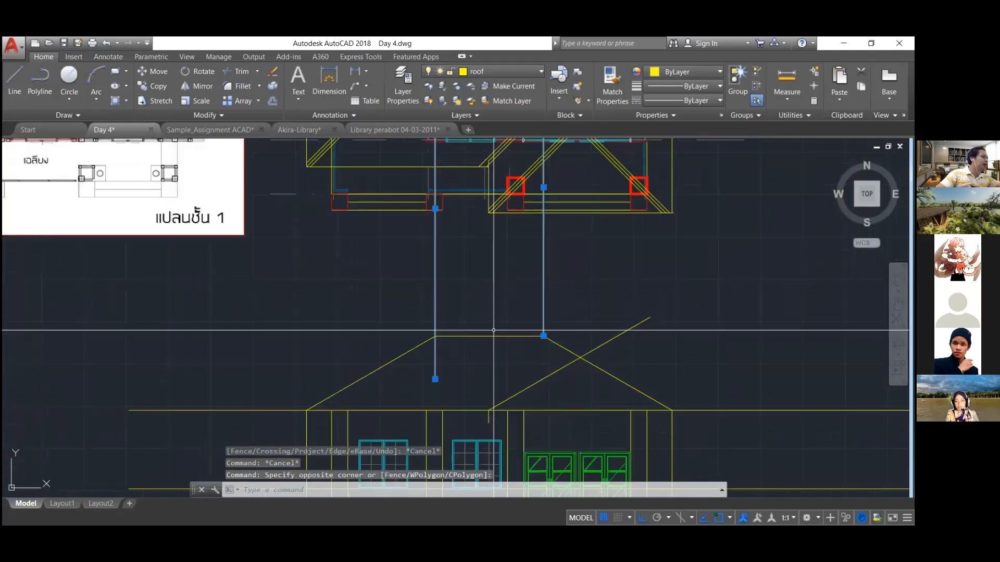
Erase the two vertical projection lines at the main ridge's ends and trim the porch slope where it crosses the main roof slope.
key(Delete)
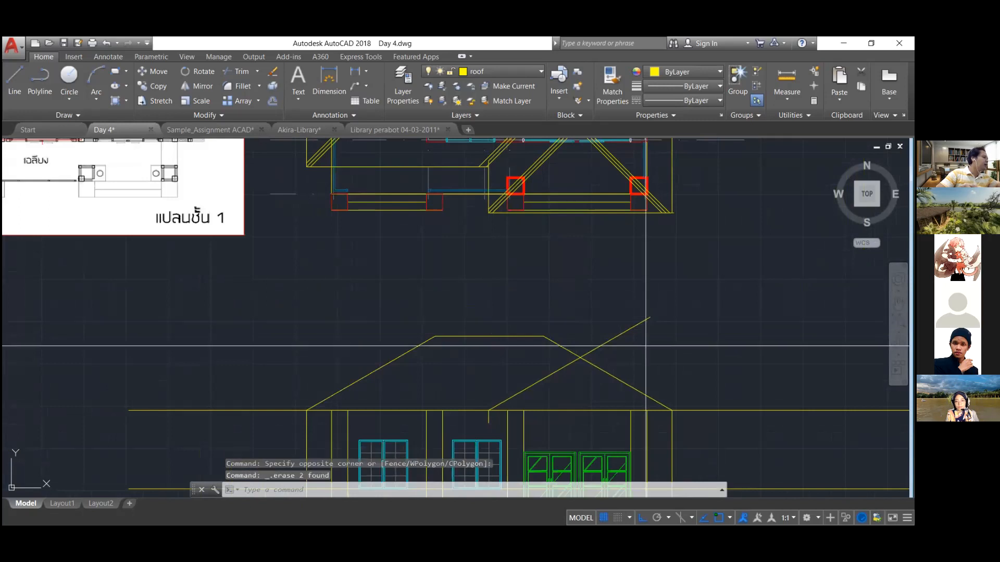
key(Escape)
key(Escape)
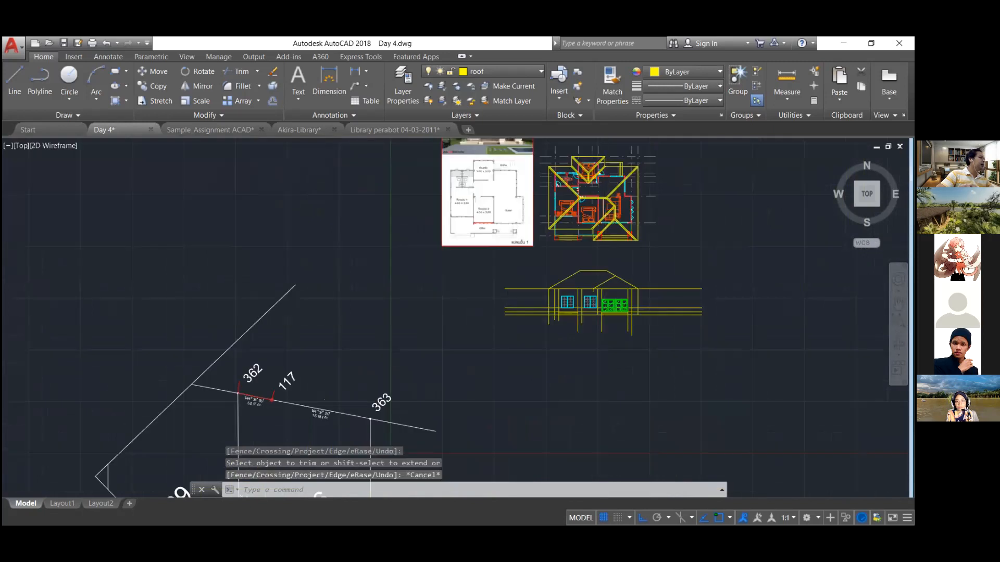
Erase the vertical projection lines below the roof's right and left eave ends in the elevation.
scroll(669, 287, up, 3)
middle_drag(670, 288, 625, 354)
scroll(686, 285, up, 2)
click(687, 286)
click(645, 281)
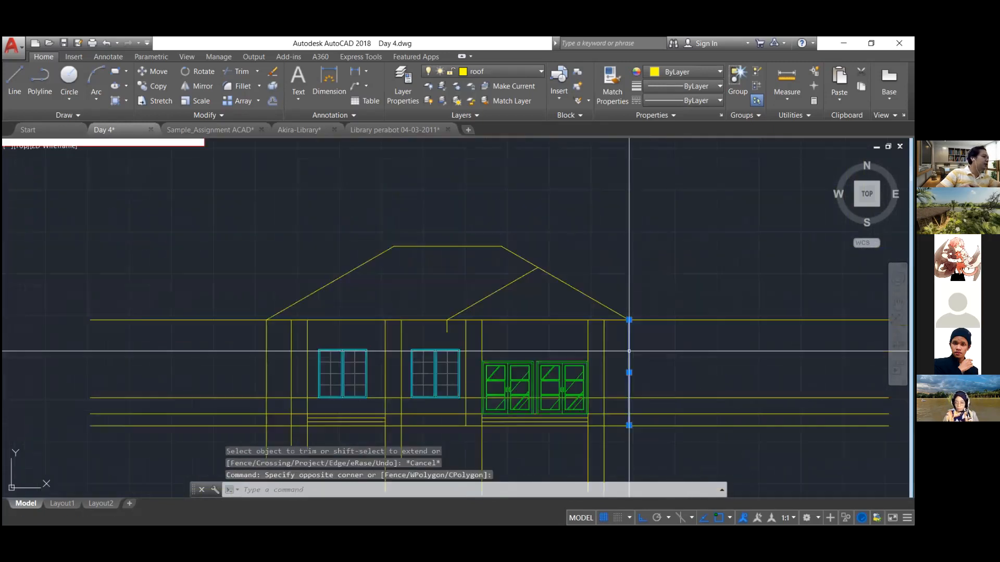
key(Delete)
scroll(533, 314, down, 2)
scroll(457, 340, up, 4)
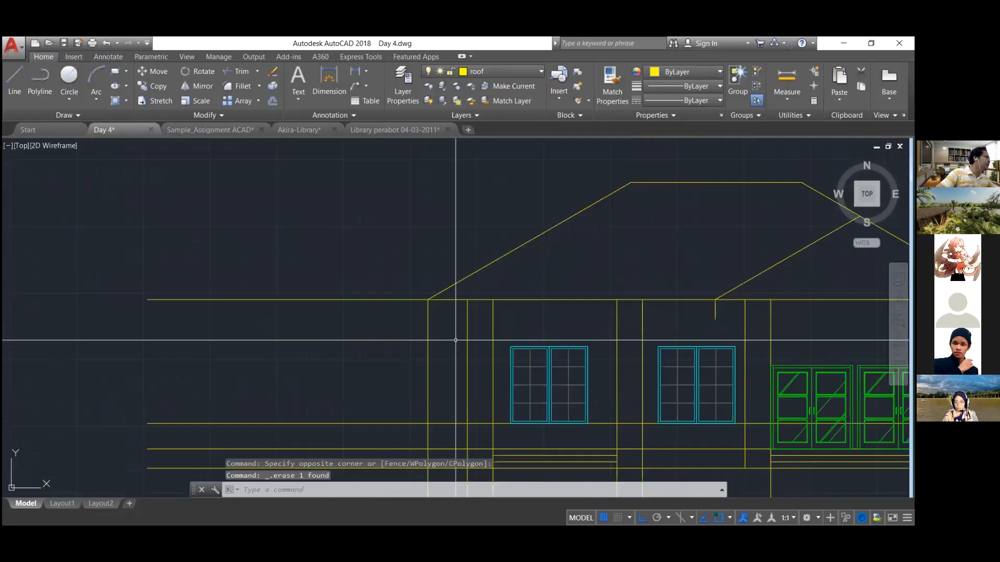
drag(422, 342, 456, 342)
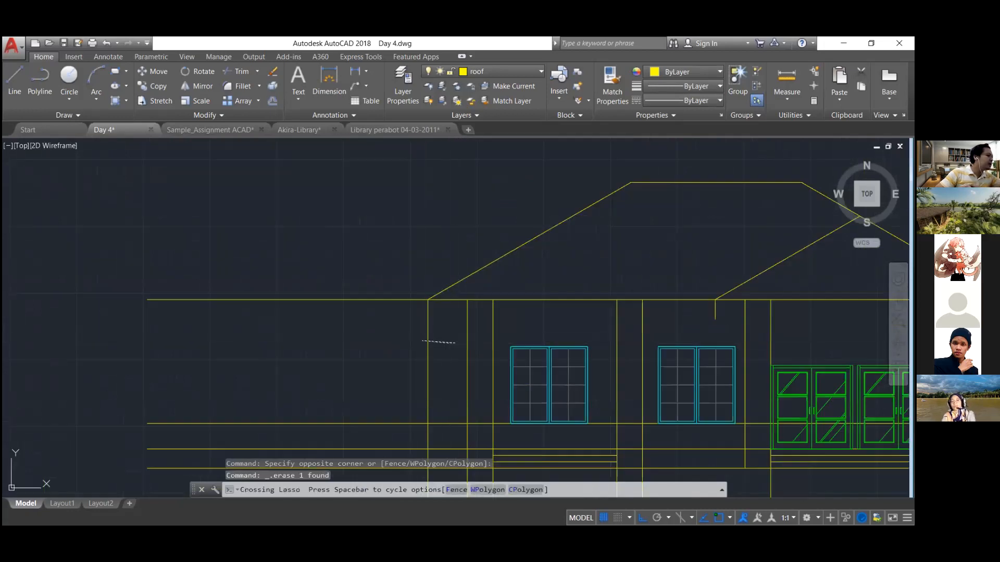
drag(456, 343, 455, 342)
scroll(460, 330, up, 2)
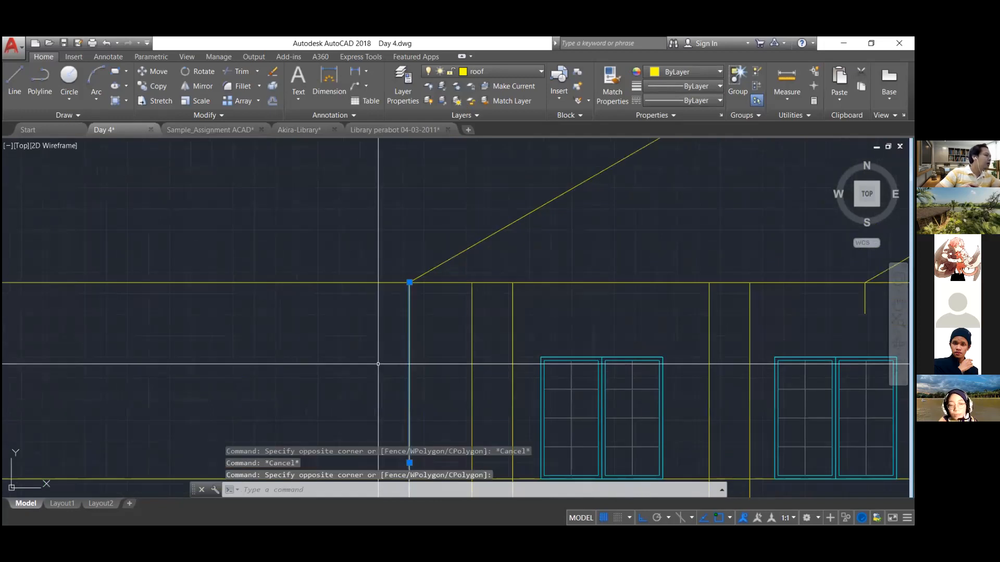
key(Delete)
Trim the horizontal eave line beyond both lower corners of the roof.
scroll(390, 351, down, 3)
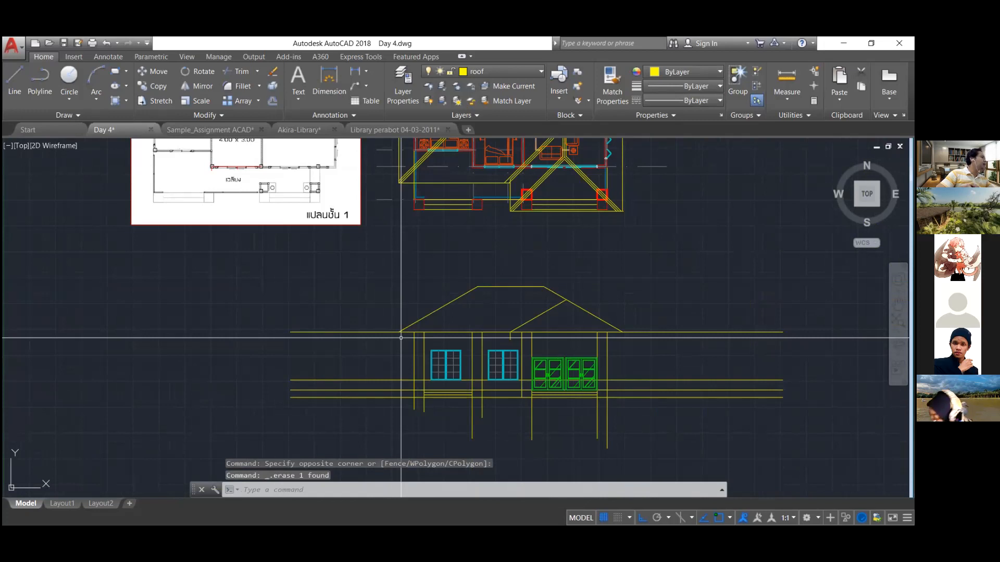
text(tr)
key(space)
key(Escape)
Trim the column and wall lines below the ground line and erase the short vertical stub under the porch slope's lower end.
scroll(374, 328, up, 5)
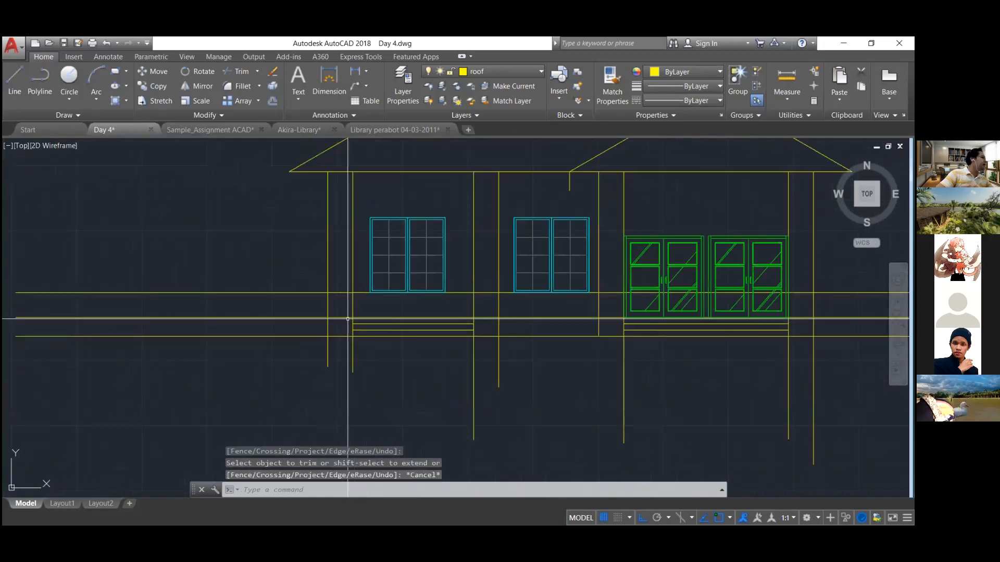
middle_drag(562, 372, 496, 379)
key(Escape)
key(Escape)
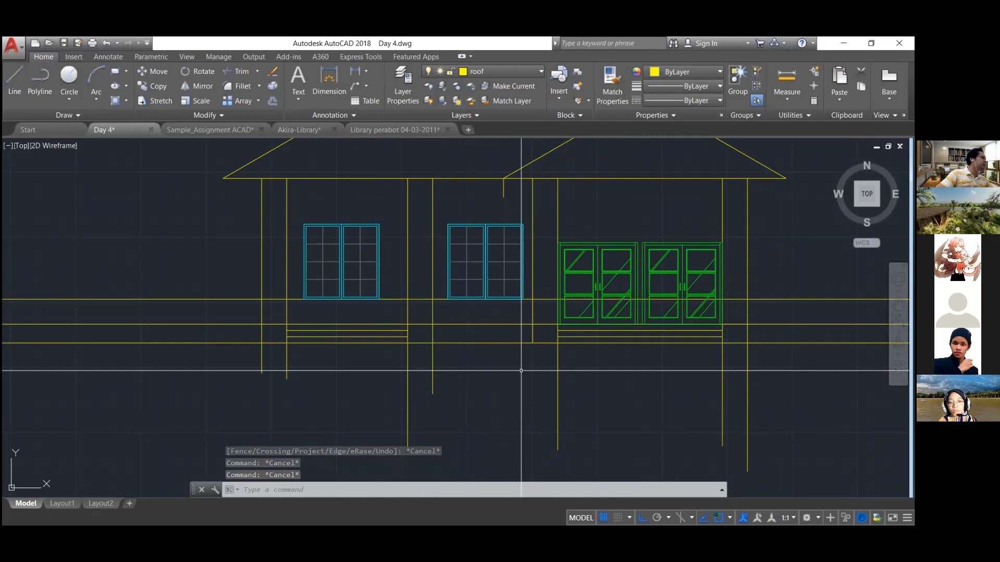
click(490, 314)
key(Delete)
scroll(490, 314, down, 2)
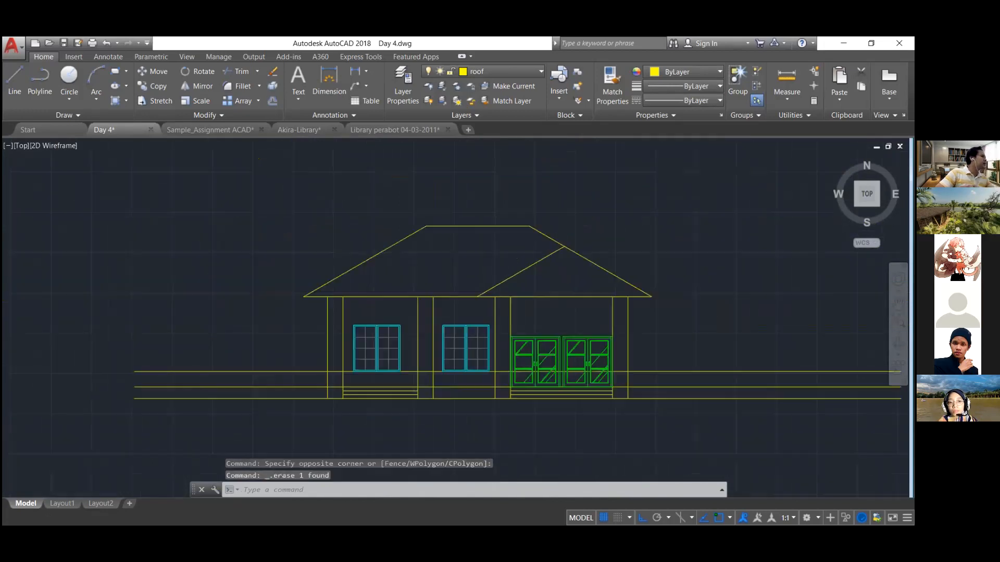
Trim the floor-level and window-sill lines beyond the outermost columns on both sides, keeping the ground line extended.
scroll(491, 308, down, 2)
mouse_move(491, 307)
middle_down()
mouse_move(491, 370)
mouse_move(509, 283)
middle_up()
scroll(417, 323, up, 6)
scroll(419, 331, down, 2)
scroll(419, 336, up, 2)
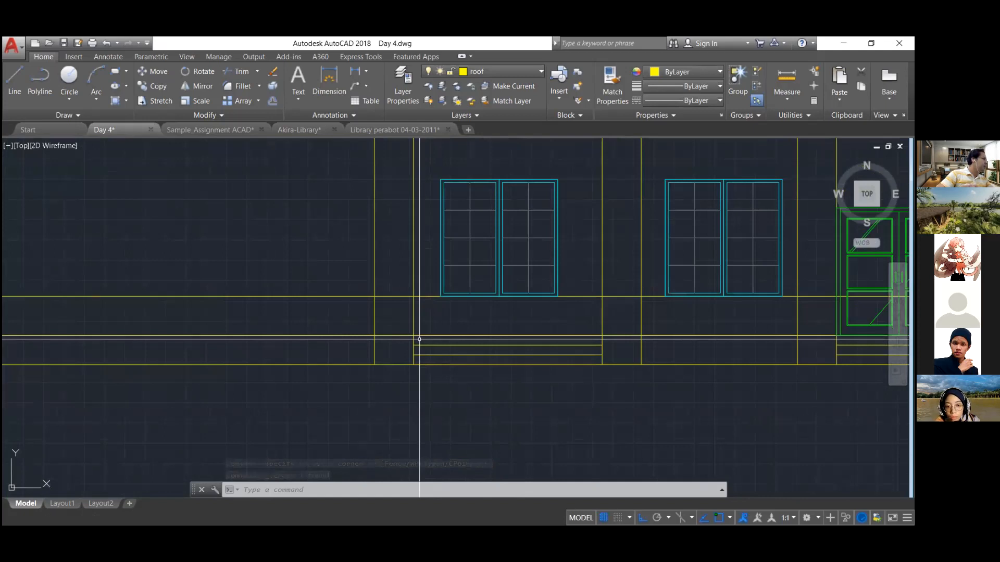
scroll(420, 339, down, 5)
scroll(665, 328, up, 3)
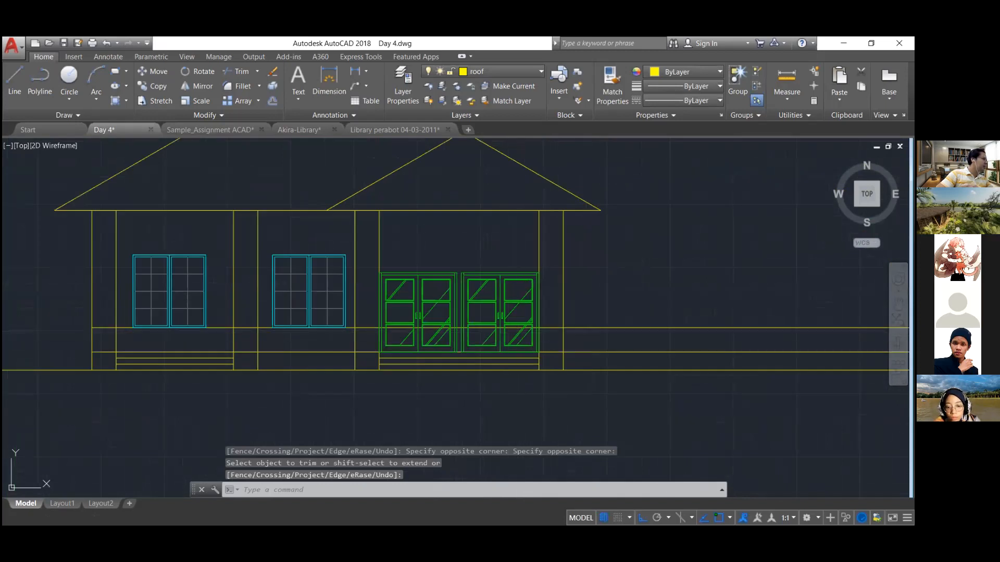
key(Escape)
Erase the horizontal window-sill construction line running across the front elevation.
scroll(348, 341, up, 5)
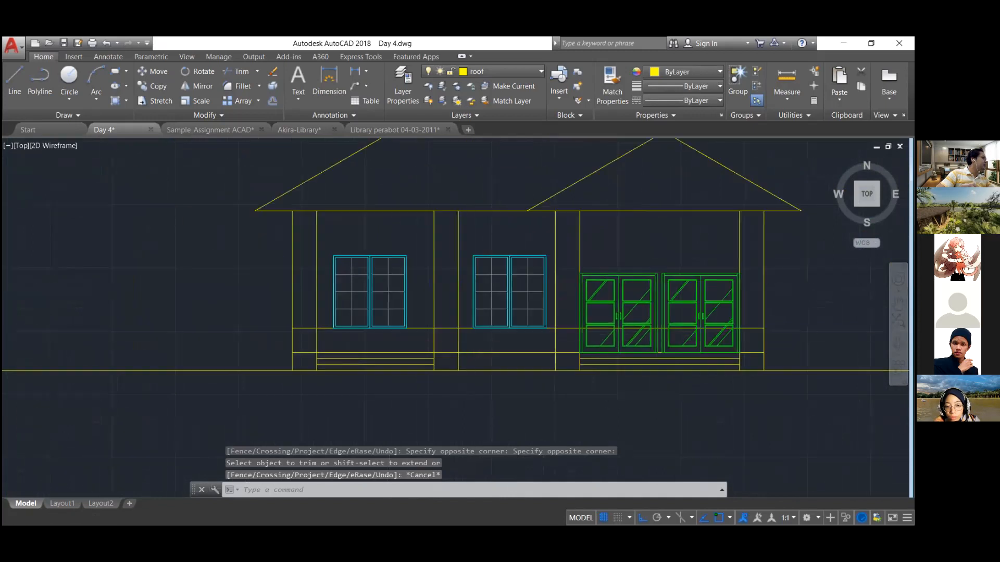
click(422, 317)
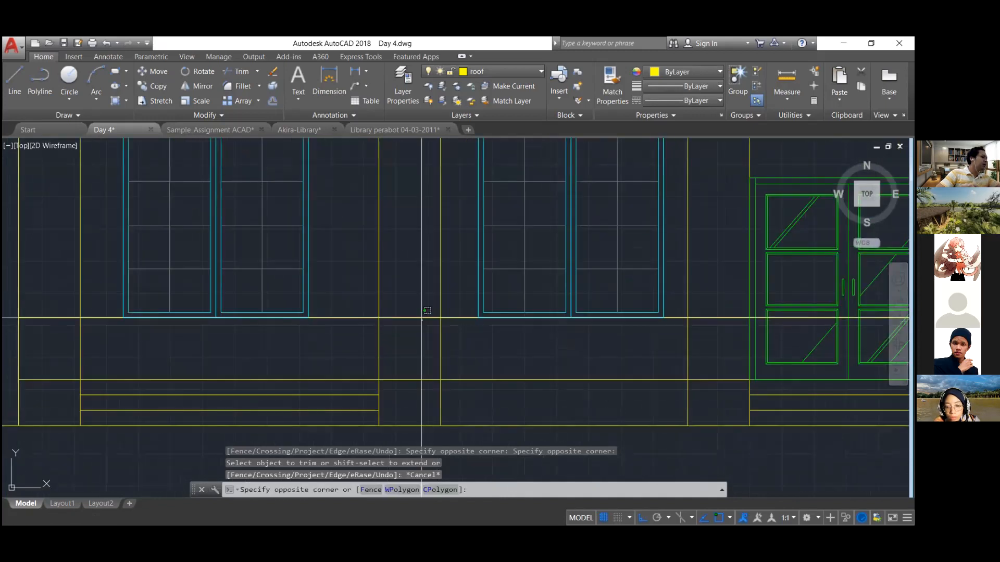
click(422, 317)
middle_drag(444, 318, 435, 355)
key(Delete)
scroll(544, 348, down, 5)
scroll(598, 361, down, 3)
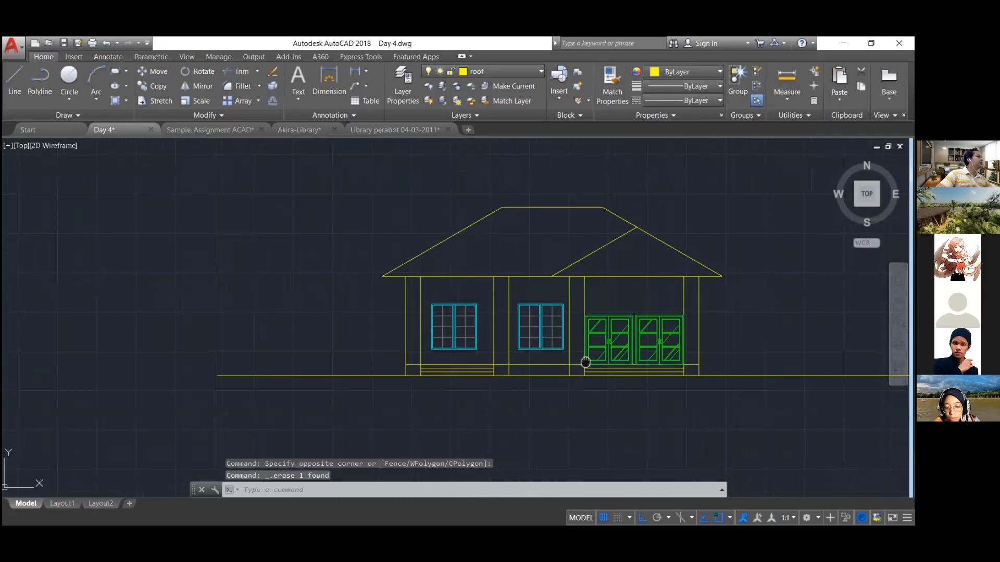
Review the front elevation against the roof plan above it and the reference floor plan image.
scroll(587, 358, down, 3)
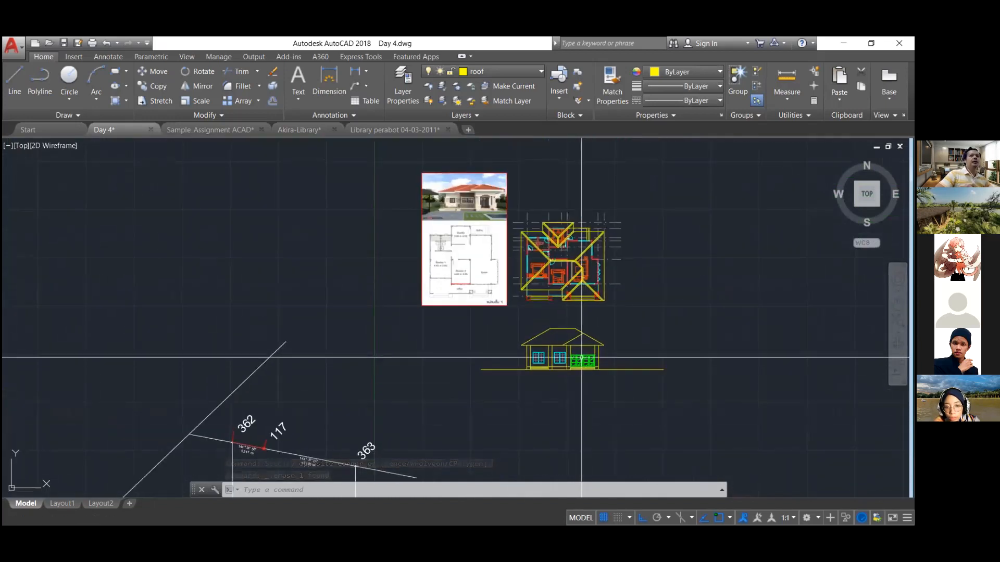
scroll(488, 213, up, 8)
scroll(487, 212, up, 2)
scroll(468, 201, down, 2)
scroll(457, 193, down, 2)
mouse_move(457, 192)
middle_down()
mouse_move(576, 214)
mouse_move(541, 253)
middle_up()
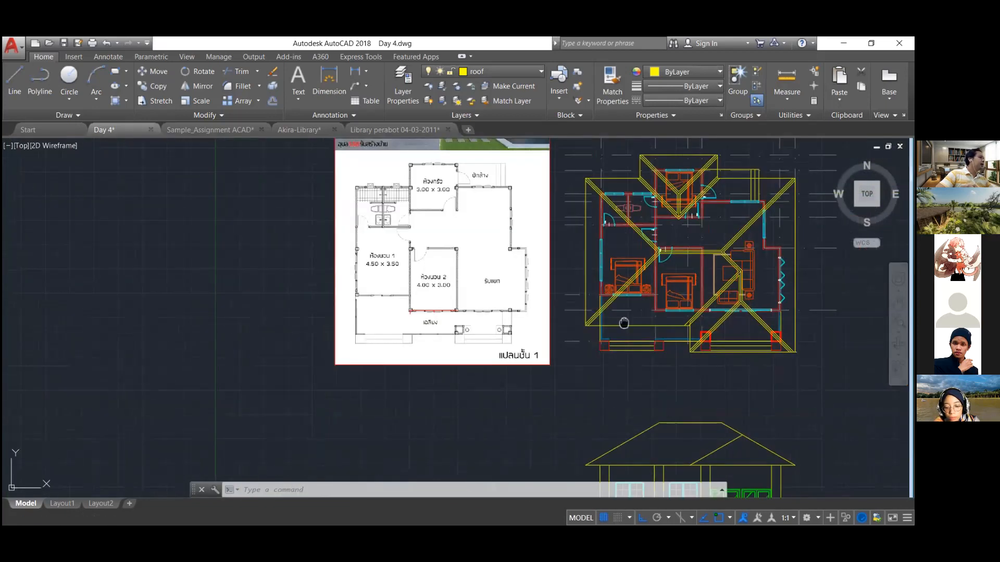
middle_drag(666, 364, 571, 232)
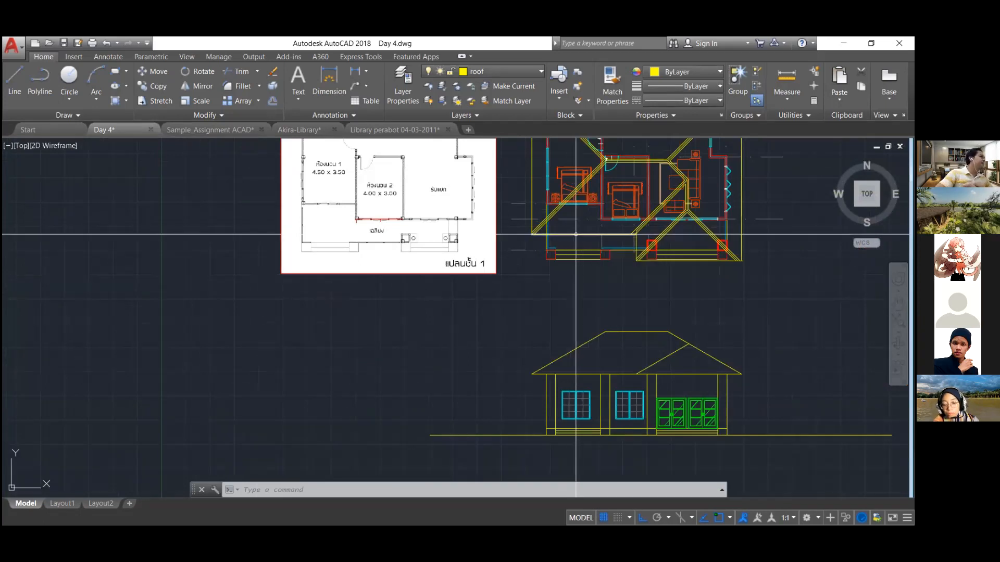
scroll(636, 292, down, 2)
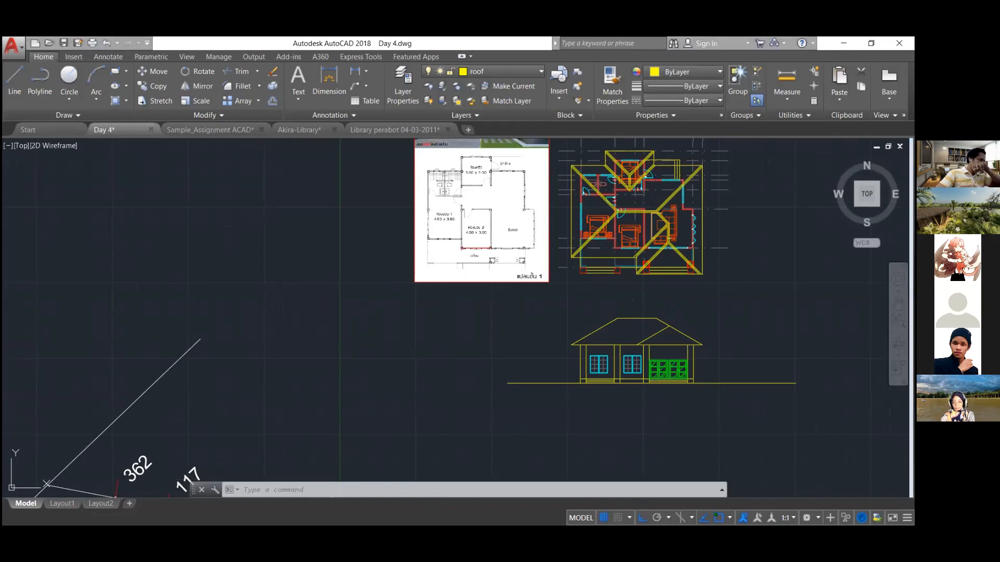
Switch to the Sample_Assignment ACAD drawing and examine the roof edges and tiling in its front elevation.
key(ctrl+Tab)
scroll(440, 210, up, 5)
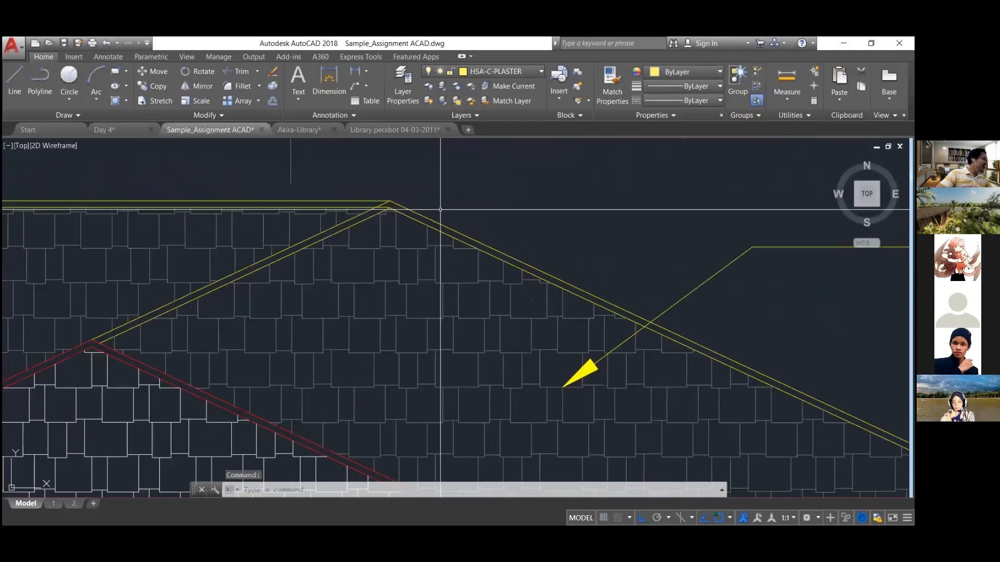
scroll(377, 212, down, 6)
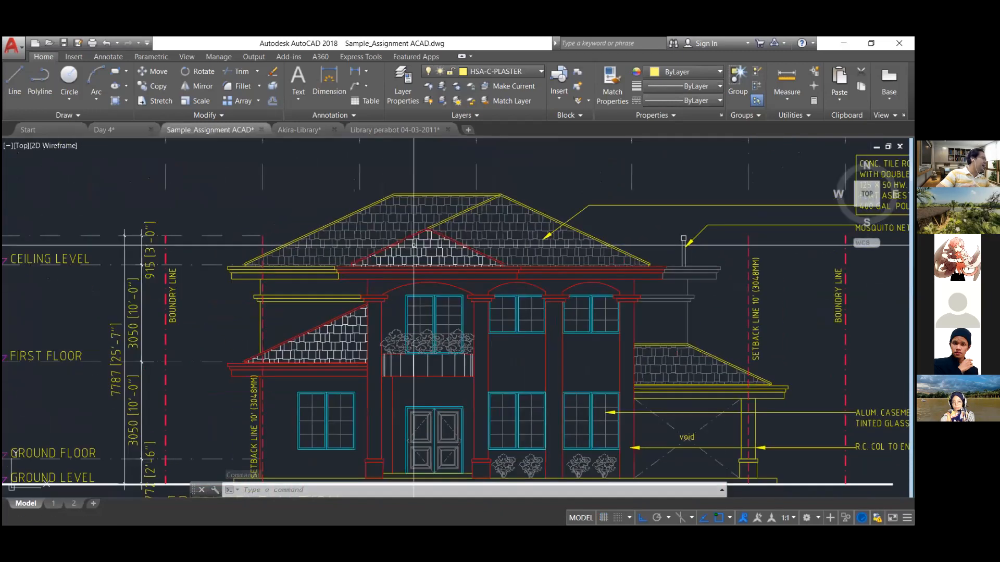
middle_drag(414, 244, 388, 206)
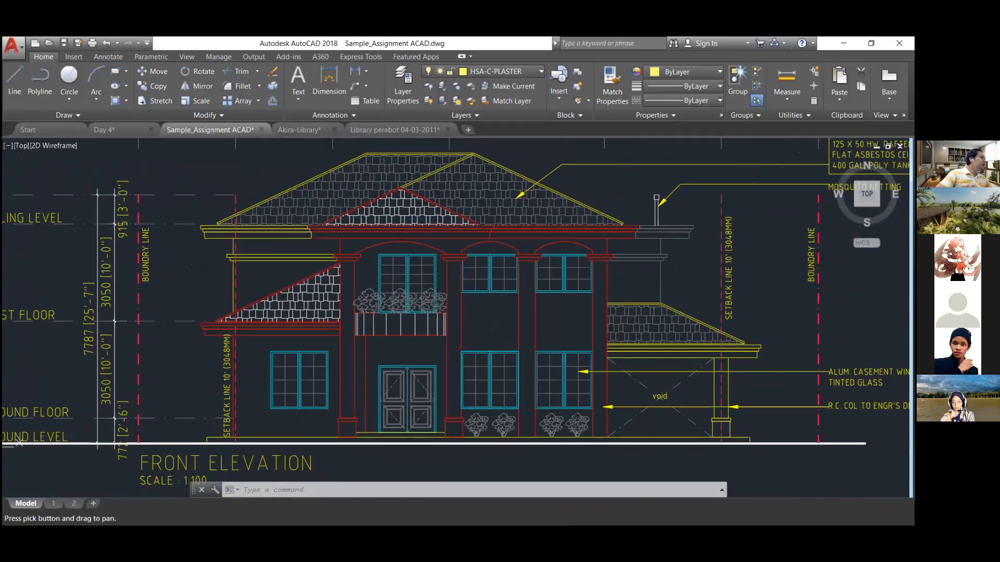
scroll(565, 335, down, 2)
middle_drag(564, 335, 544, 274)
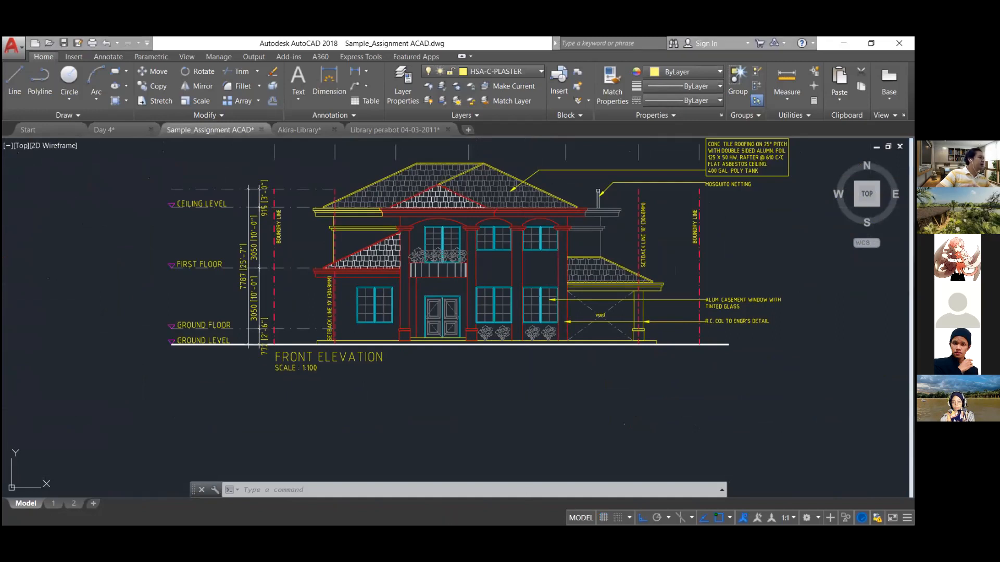
Return to the Day 4 drawing and offset the elevation's ridge and roof slope lines inward by 50.
key(ctrl+Tab)
middle_drag(632, 257, 493, 306)
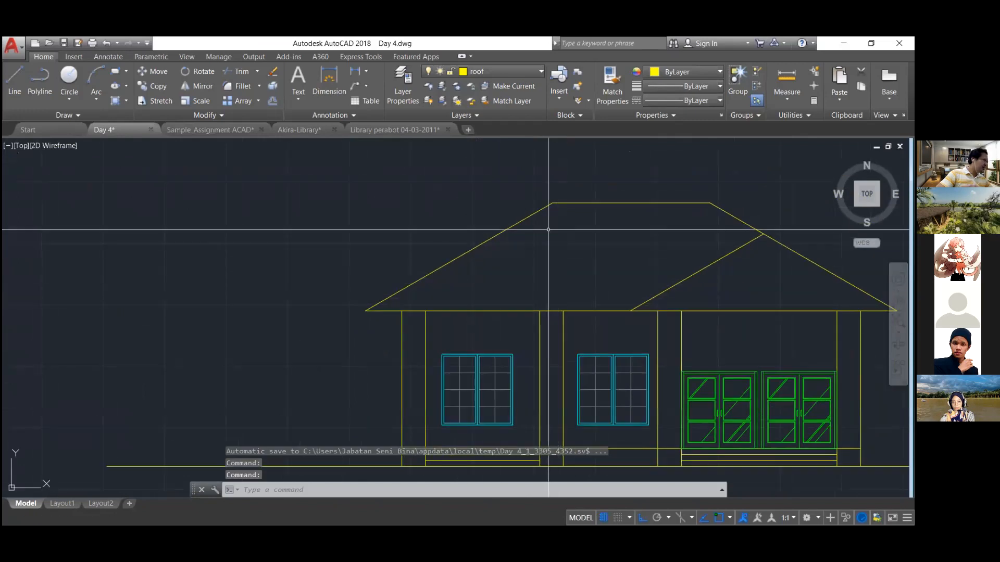
middle_drag(549, 230, 551, 248)
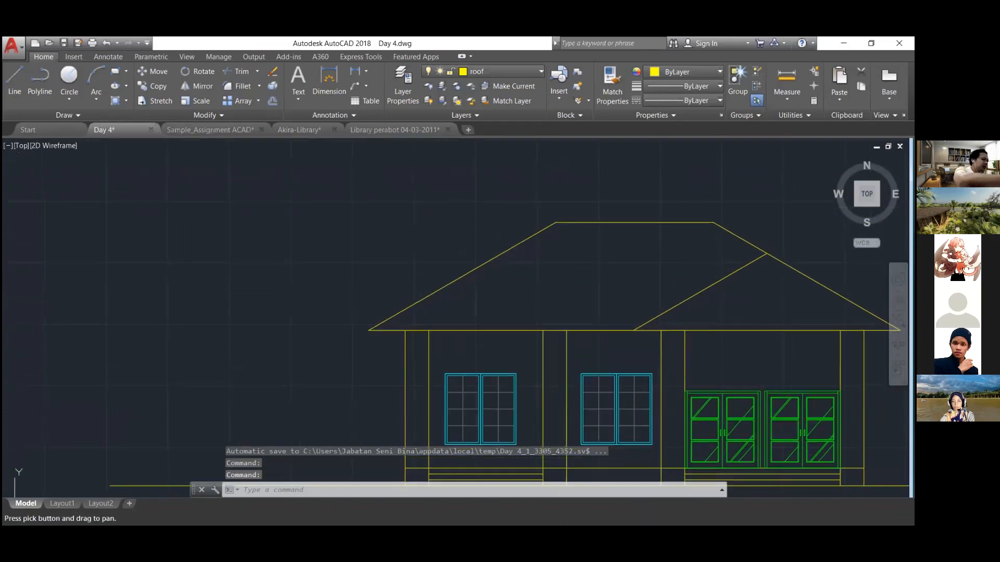
text(o)
key(Return)
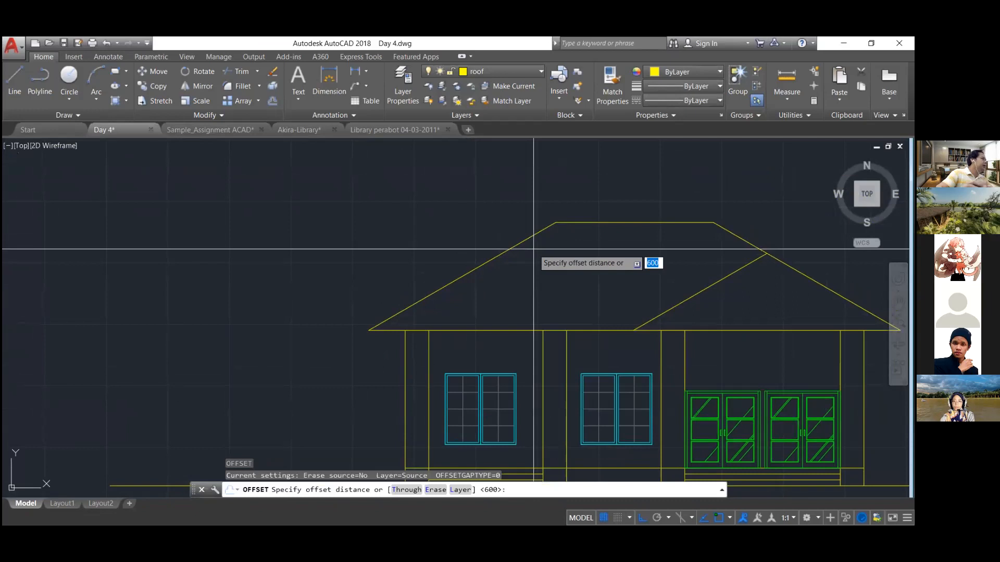
text(50)
key(Return)
key(Escape)
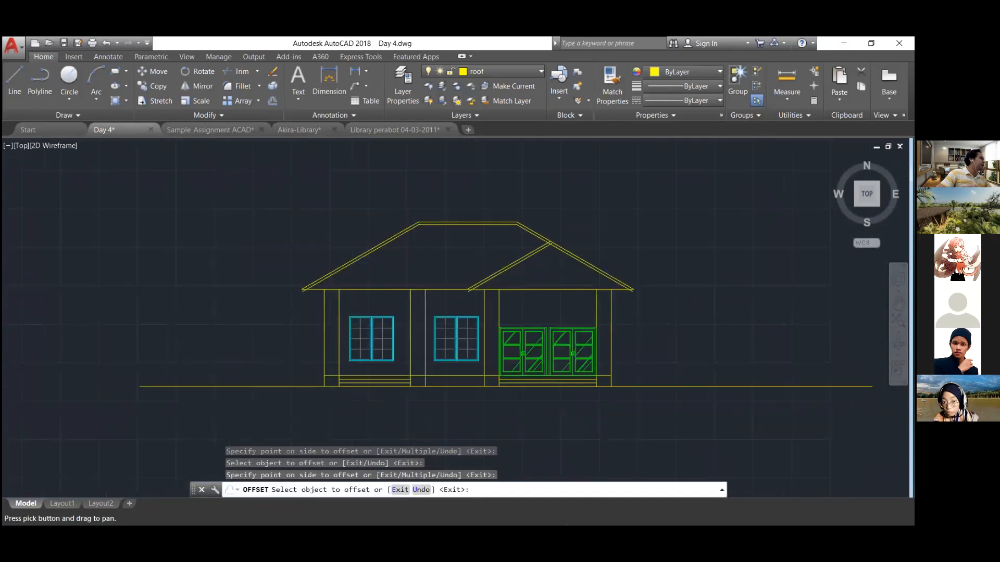
key(Escape)
key(Escape)
Join the inner ridge and slope lines at the main ridge's corners with a zero-distance chamfer.
scroll(381, 210, up, 4)
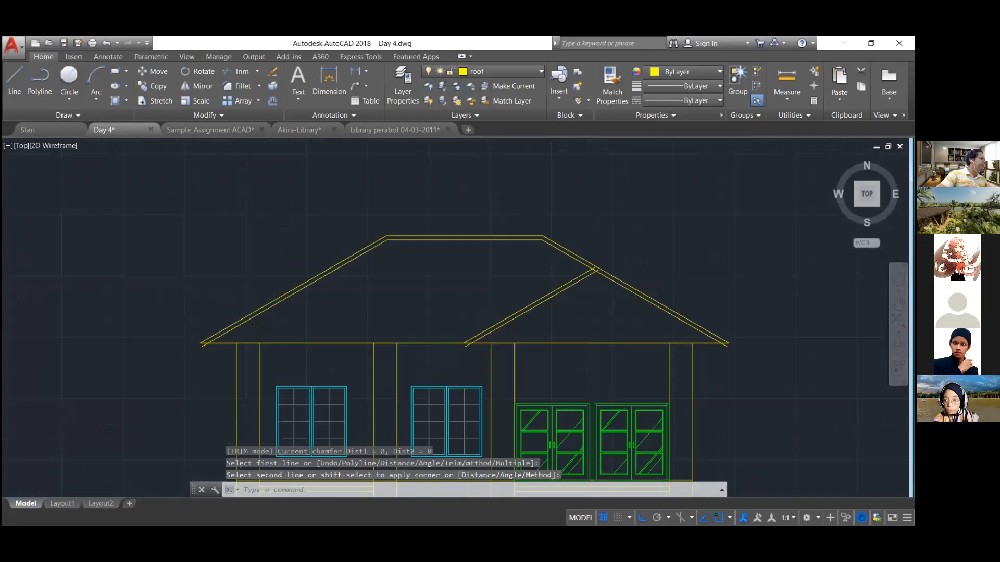
scroll(596, 251, up, 5)
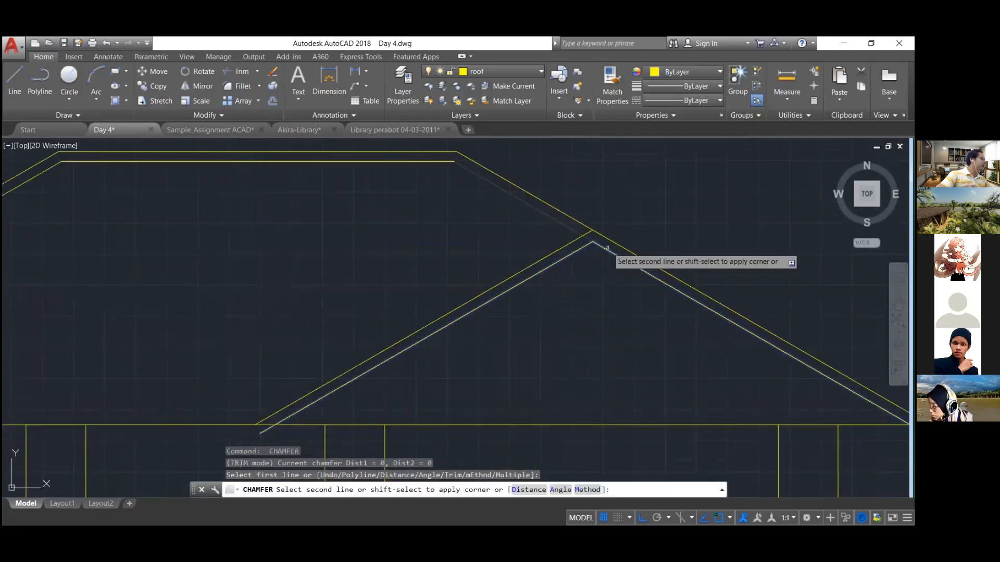
key(Escape)
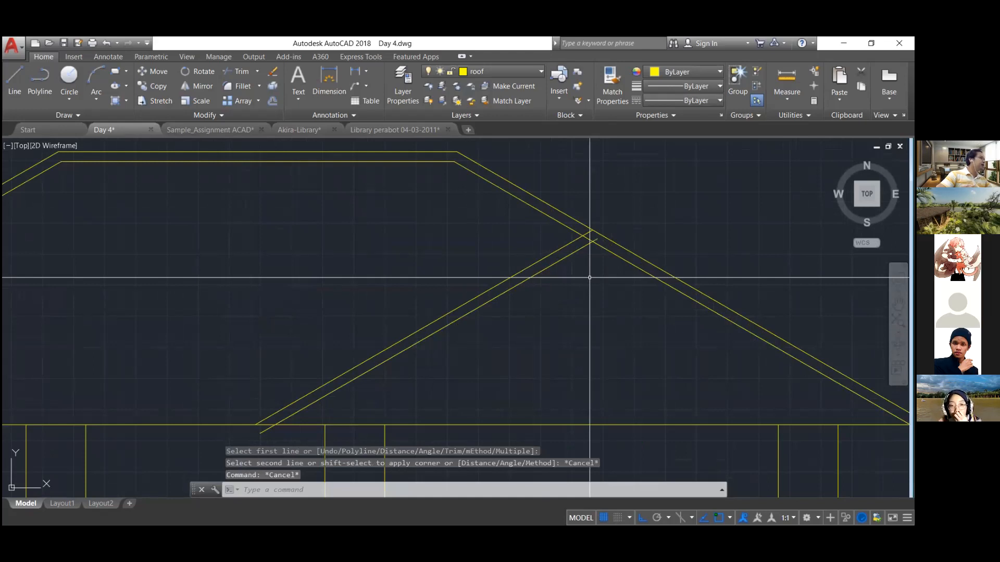
Trim the inner slope line's excess below the eave line at the roof's right end.
scroll(589, 277, up, 3)
key(Escape)
key(Escape)
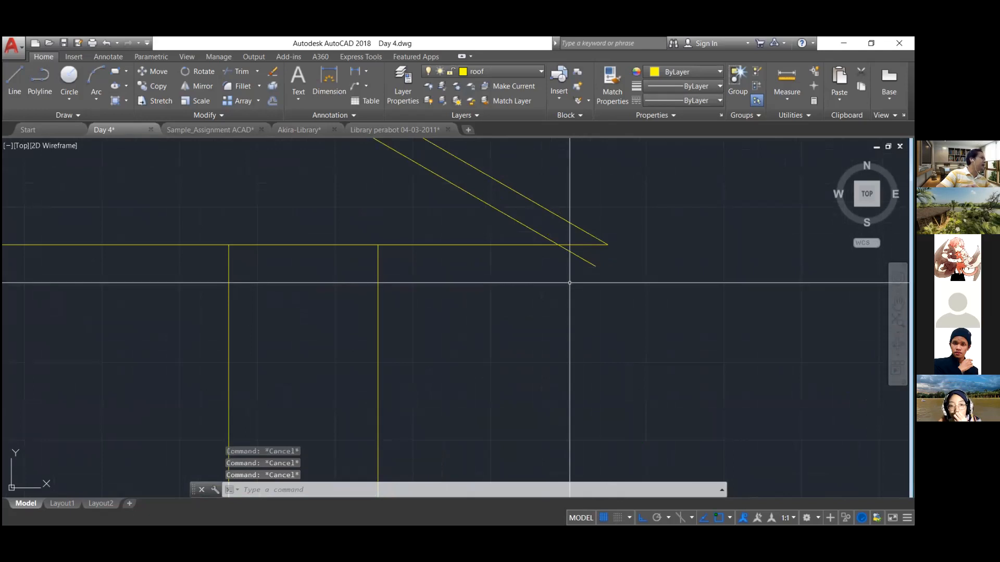
scroll(570, 282, down, 5)
scroll(568, 279, up, 4)
scroll(569, 280, down, 4)
scroll(567, 296, up, 6)
middle_drag(520, 256, 525, 299)
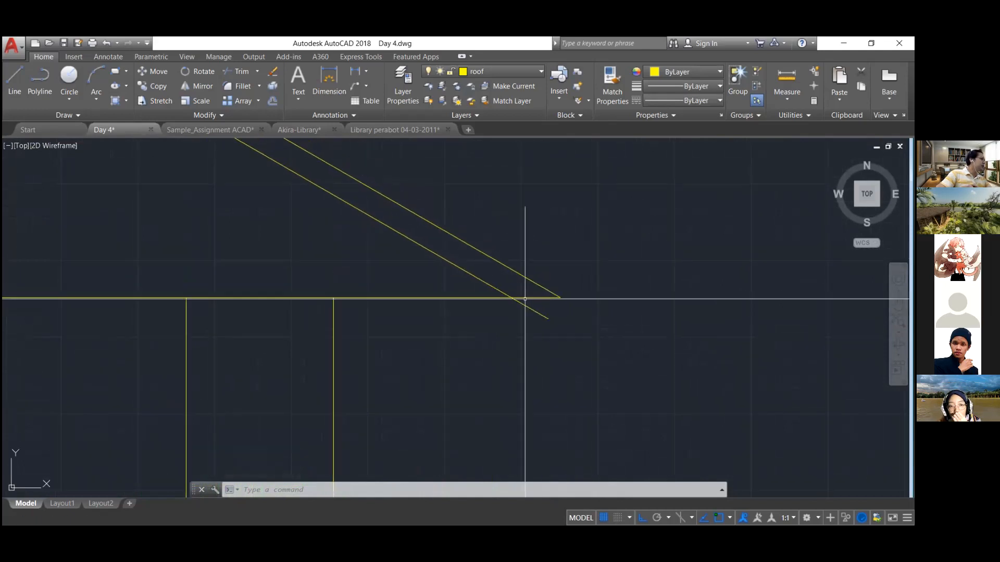
scroll(525, 298, down, 3)
scroll(529, 307, up, 5)
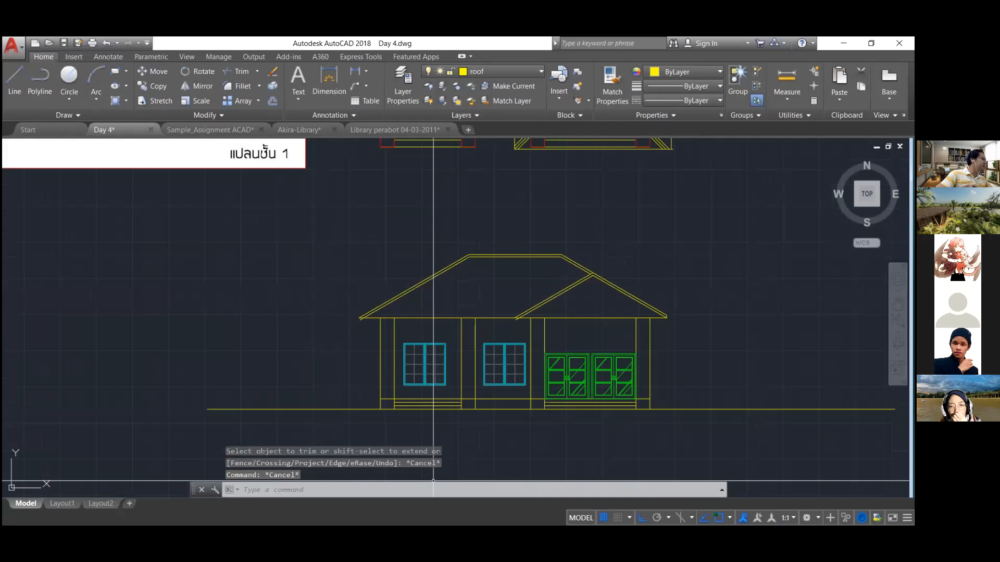
Switch to the Sample_Assignment ACAD drawing and examine how the roof slopes end at the eaves and fascia.
key(ctrl+Tab)
scroll(569, 261, up, 8)
scroll(523, 295, down, 8)
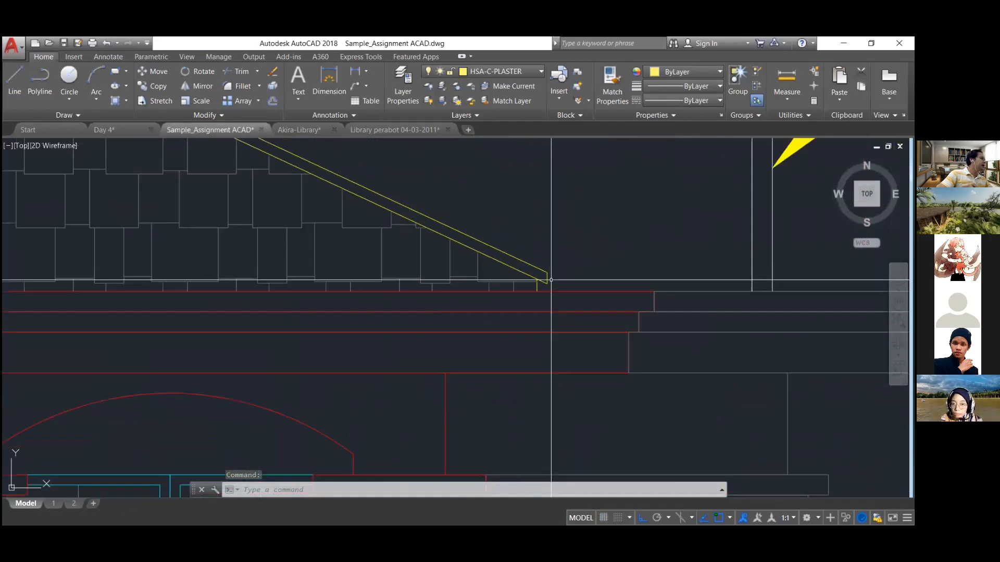
scroll(346, 475, up, 5)
scroll(346, 476, down, 3)
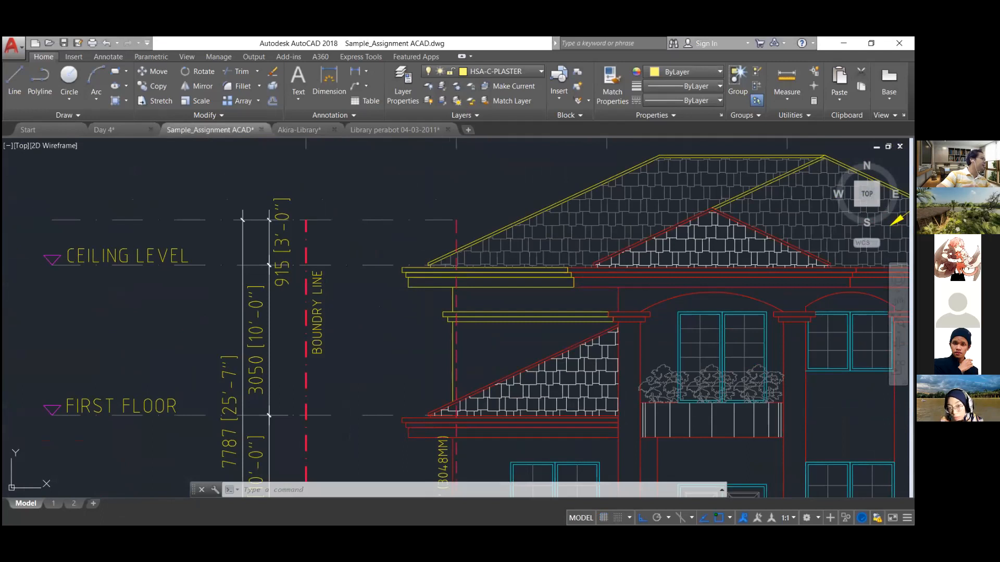
Switch to the Day 4 drawing, close the main roof's outer eave ends with short vertical lines and trim the excess.
click(104, 130)
middle_drag(256, 346, 313, 301)
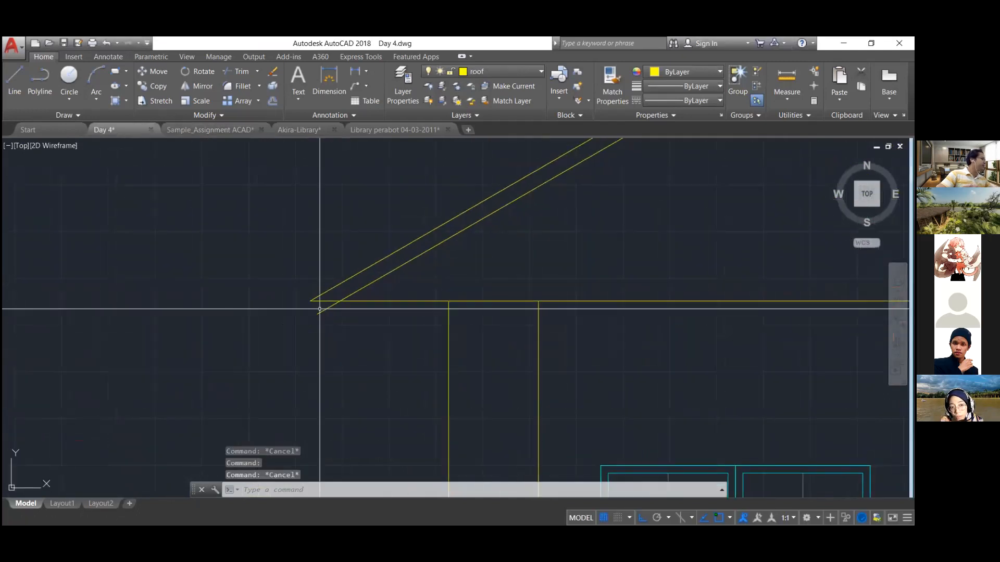
text(l)
key(Return)
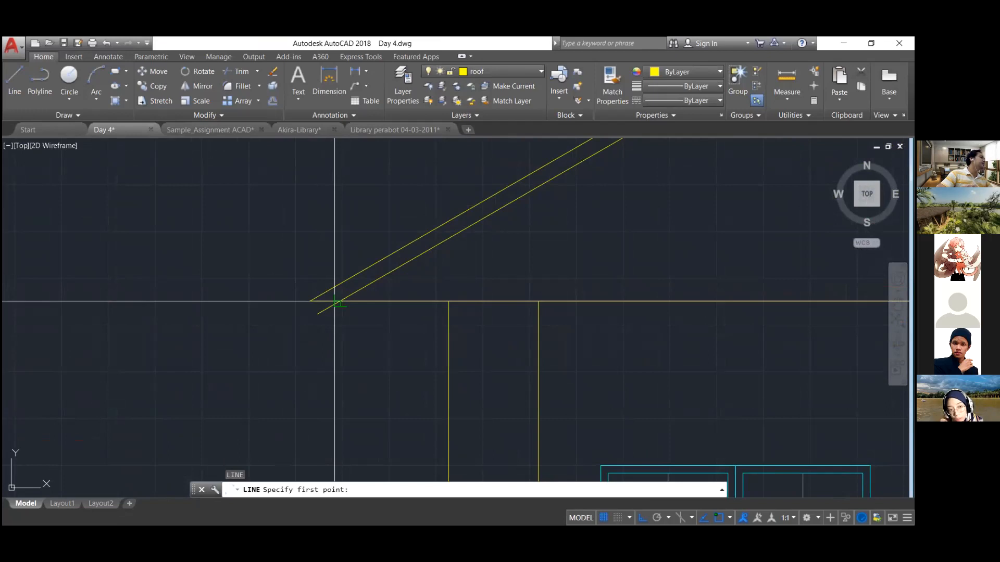
key(Escape)
scroll(334, 301, down, 5)
scroll(389, 224, up, 4)
middle_drag(388, 224, 420, 270)
key(Escape)
key(Escape)
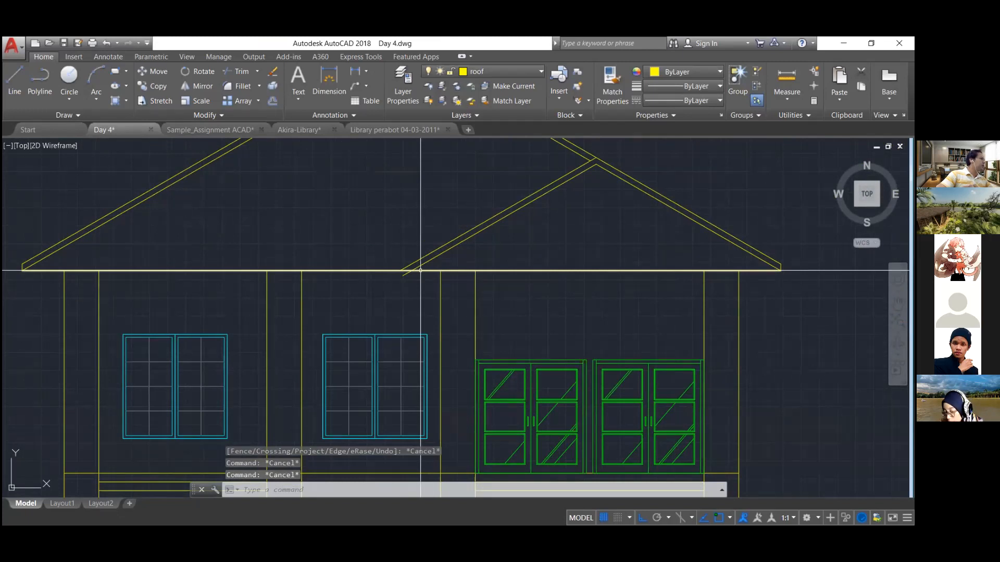
Close and trim the front gable's lower eave end, and complete a narrow fascia strip beneath the roof.
scroll(489, 297, down, 3)
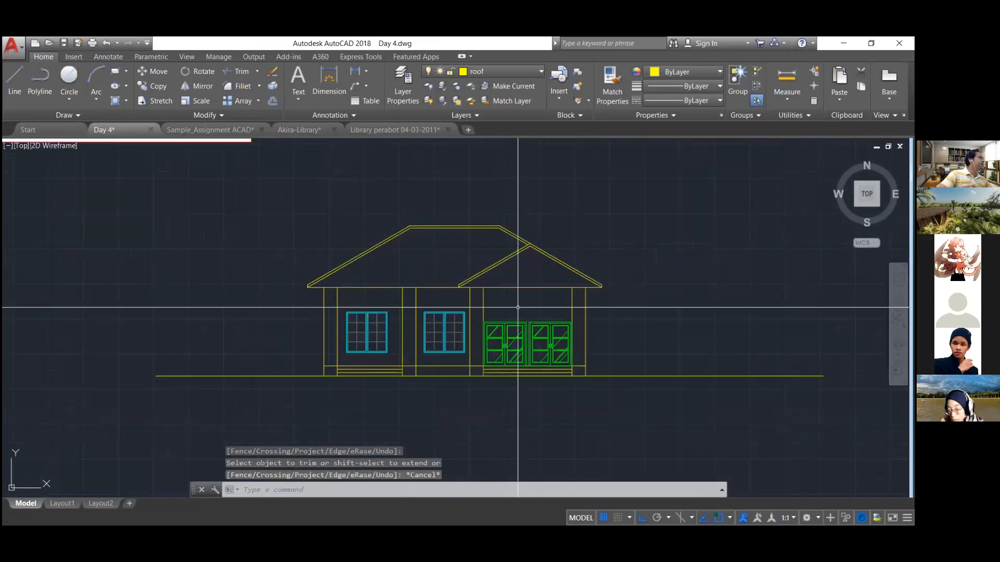
scroll(346, 278, up, 6)
scroll(365, 271, down, 5)
key(Escape)
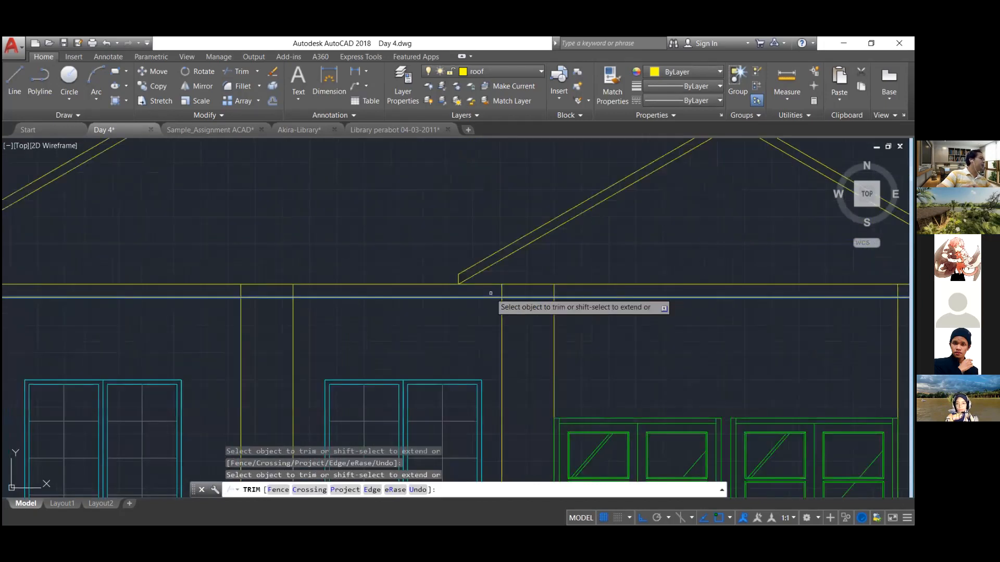
key(Escape)
key(Escape)
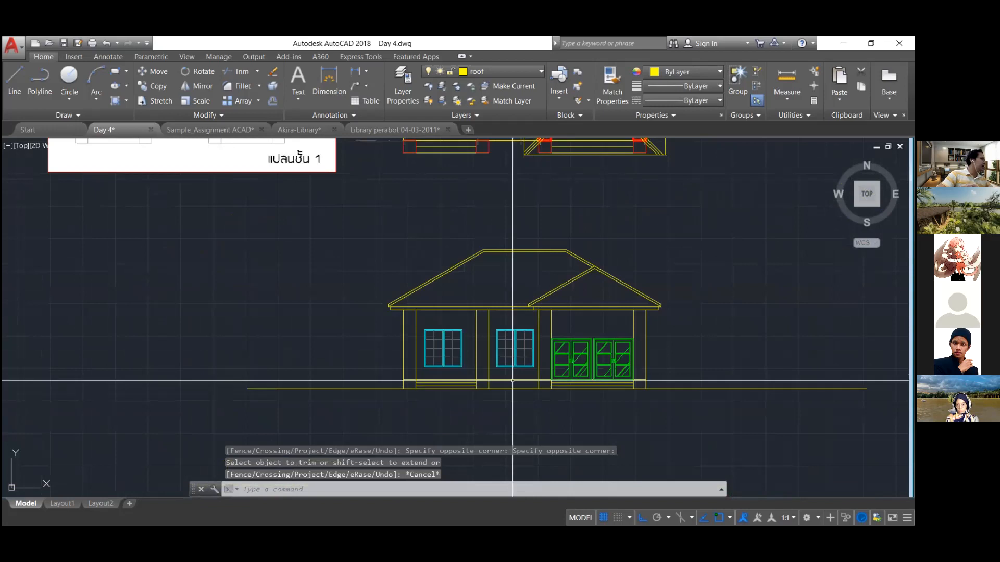
Trim the floor-level line out of the columns beside the front elevation's windows.
scroll(513, 381, up, 8)
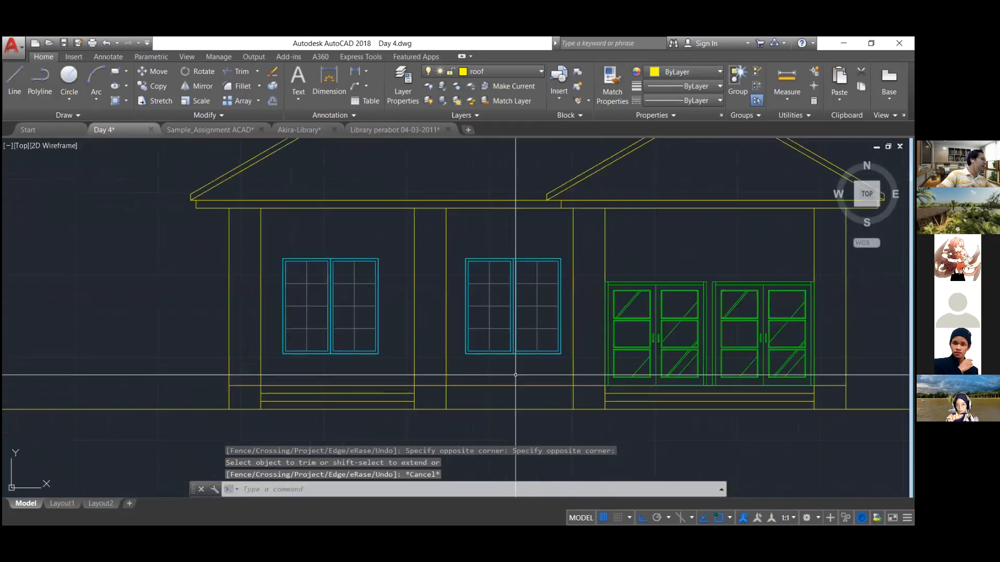
key(Escape)
key(Escape)
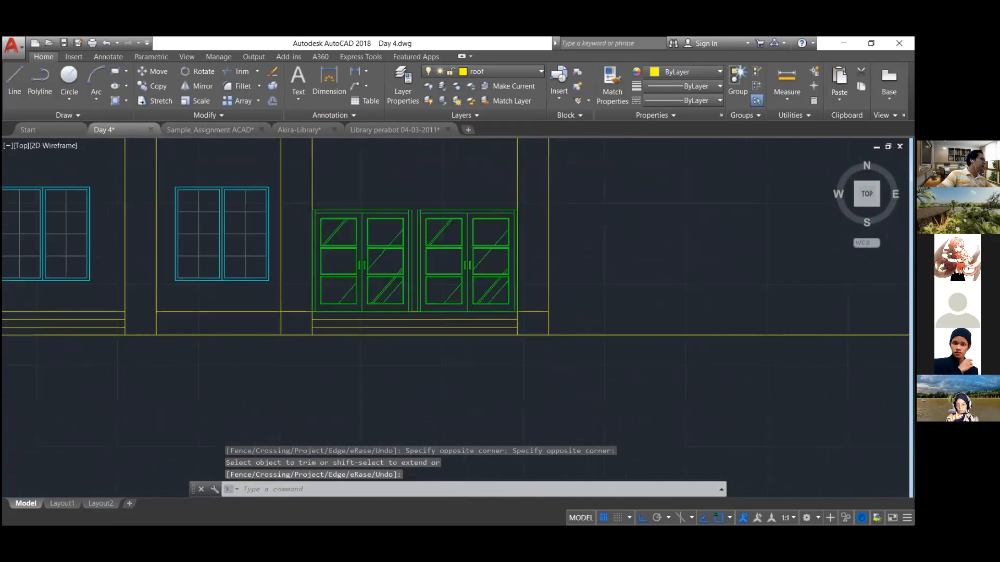
scroll(307, 296, up, 4)
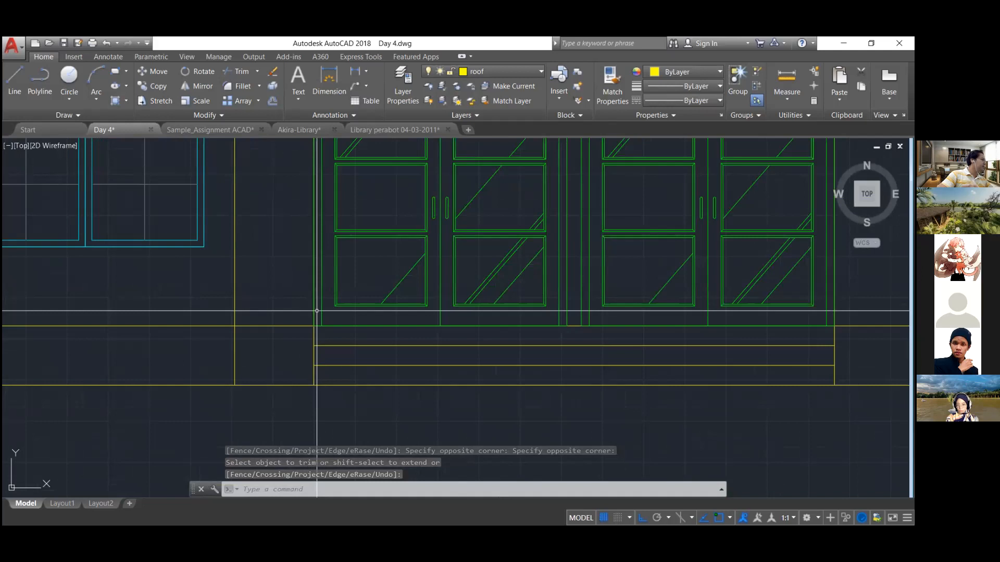
Trim the floor-level line out of the two columns flanking the double doors.
scroll(316, 311, down, 2)
key(Return)
key(Return)
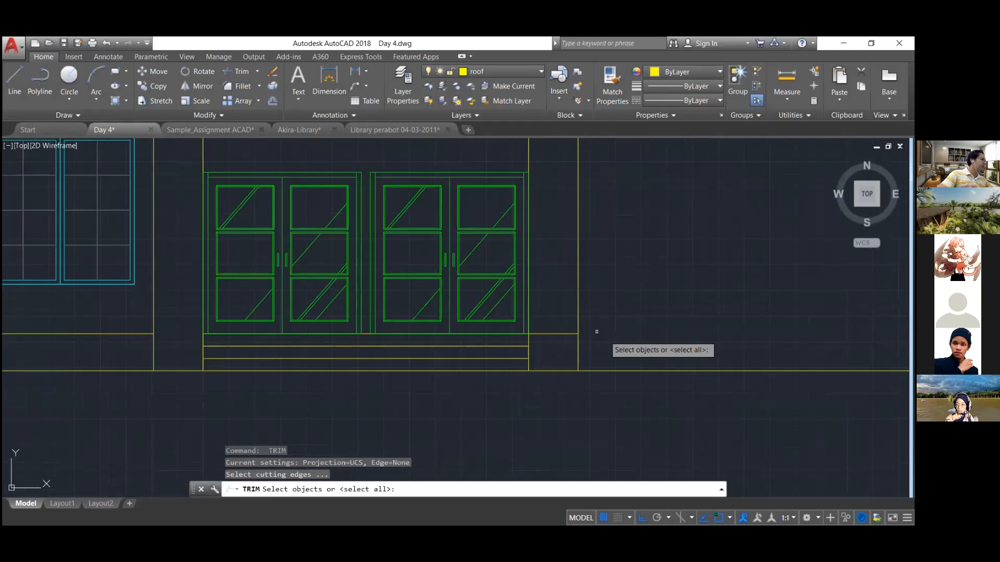
key(Return)
click(557, 324)
click(544, 341)
key(Return)
scroll(543, 335, down, 8)
middle_drag(497, 343, 486, 383)
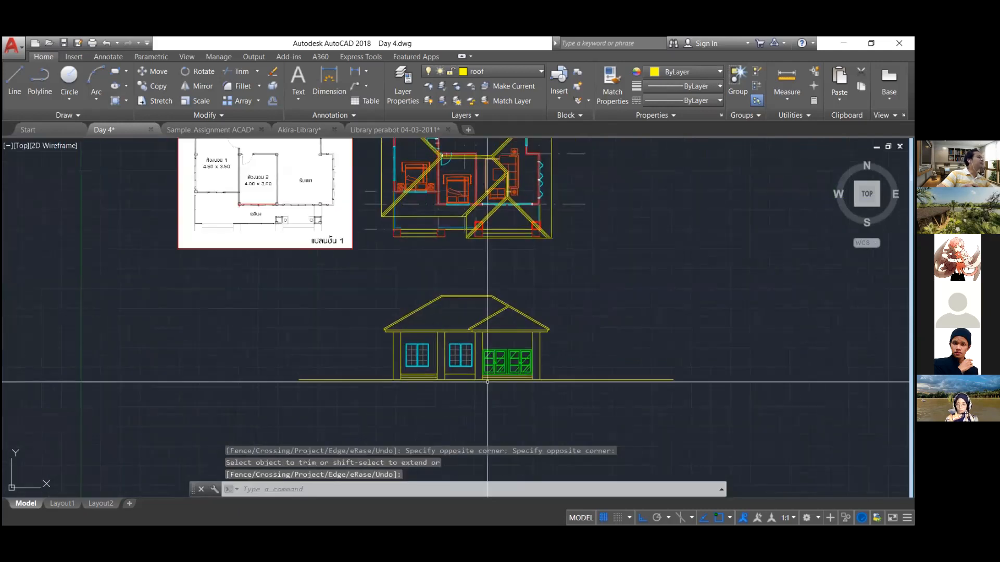
key(Escape)
Keep the roof layer on, turn on the roof hatch layer and make it current.
scroll(486, 346, up, 3)
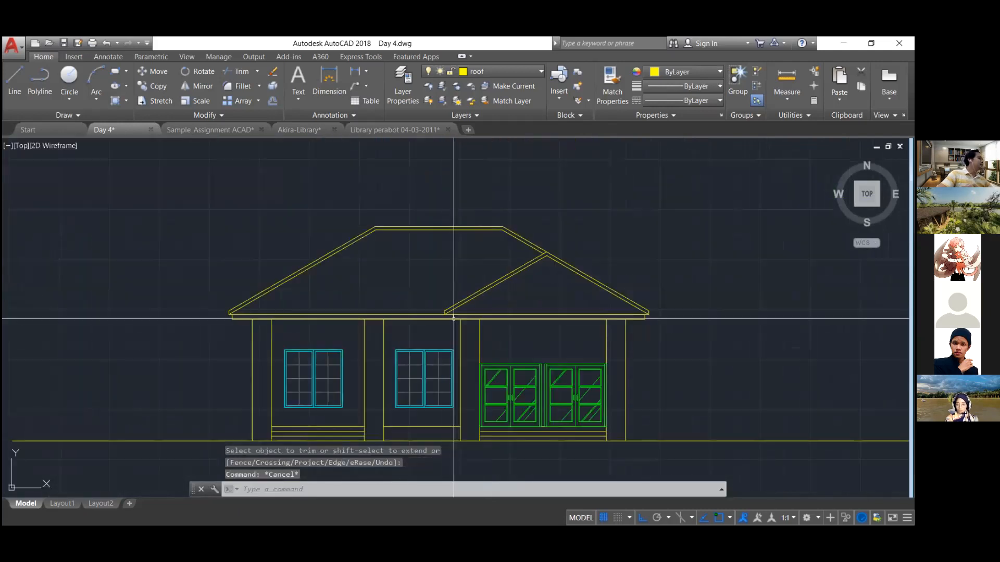
scroll(447, 312, up, 2)
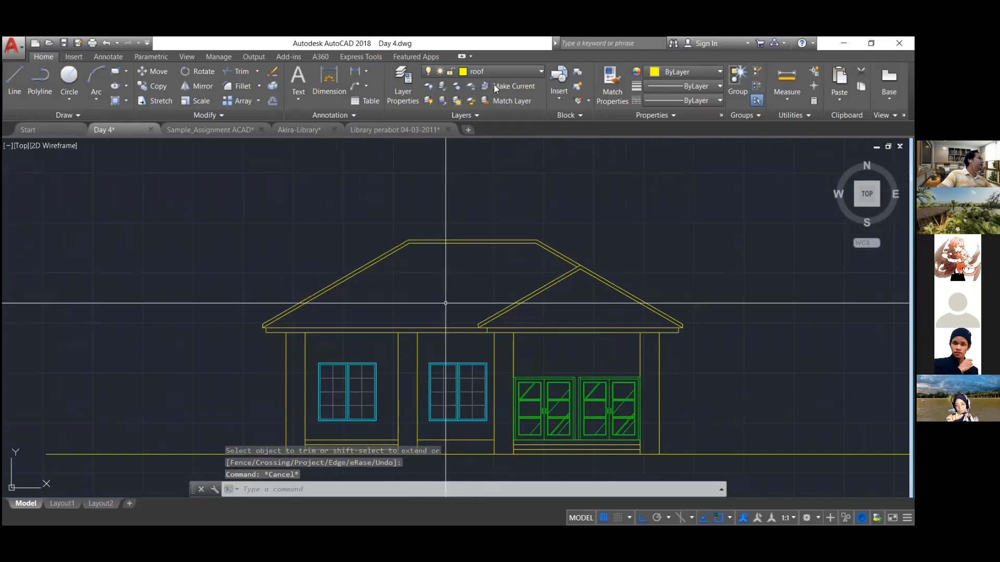
key(Escape)
key(Escape)
click(500, 72)
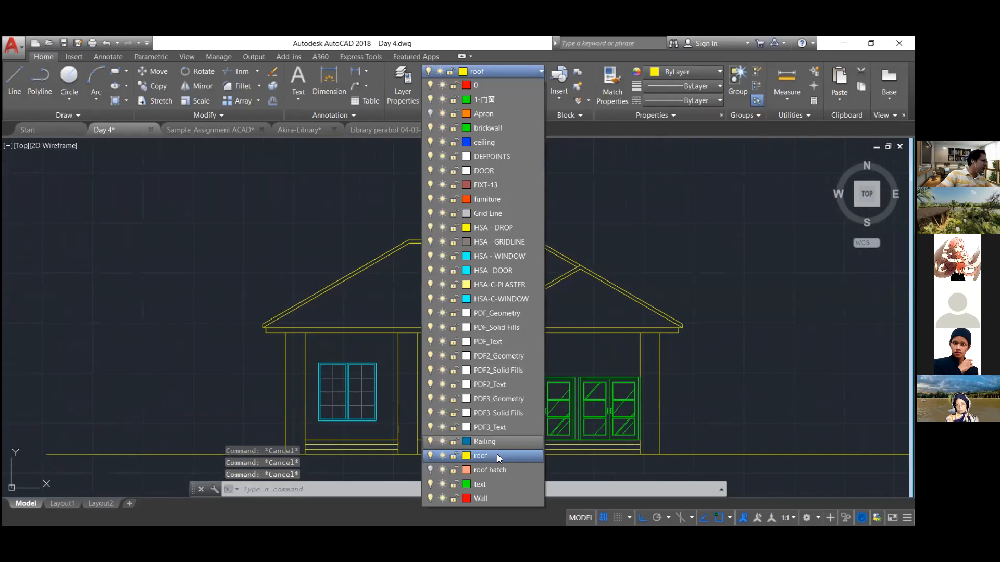
click(430, 456)
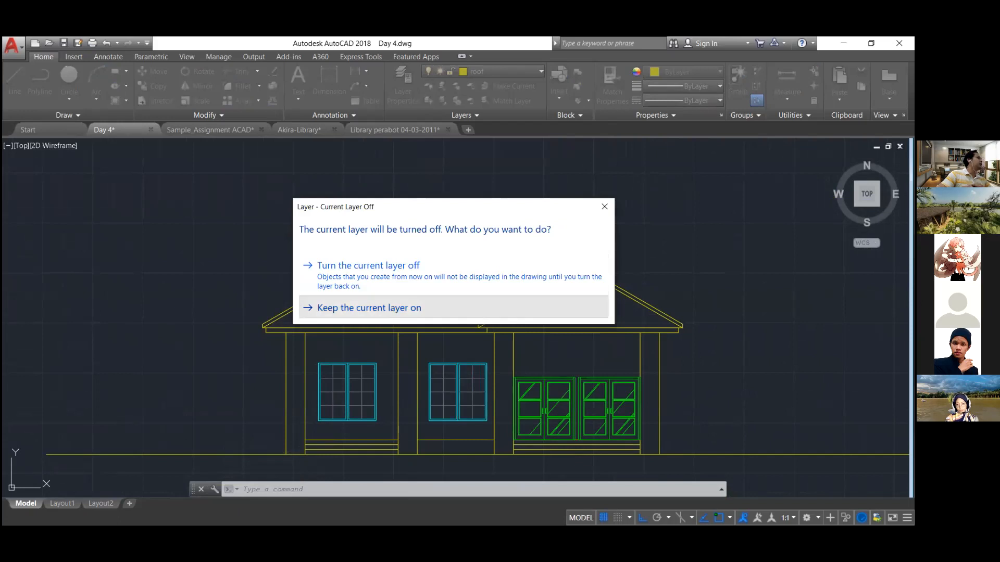
click(396, 308)
Hatch the main roof area of the front elevation with the AR-RSHKE pattern at scale 30.
text(H)
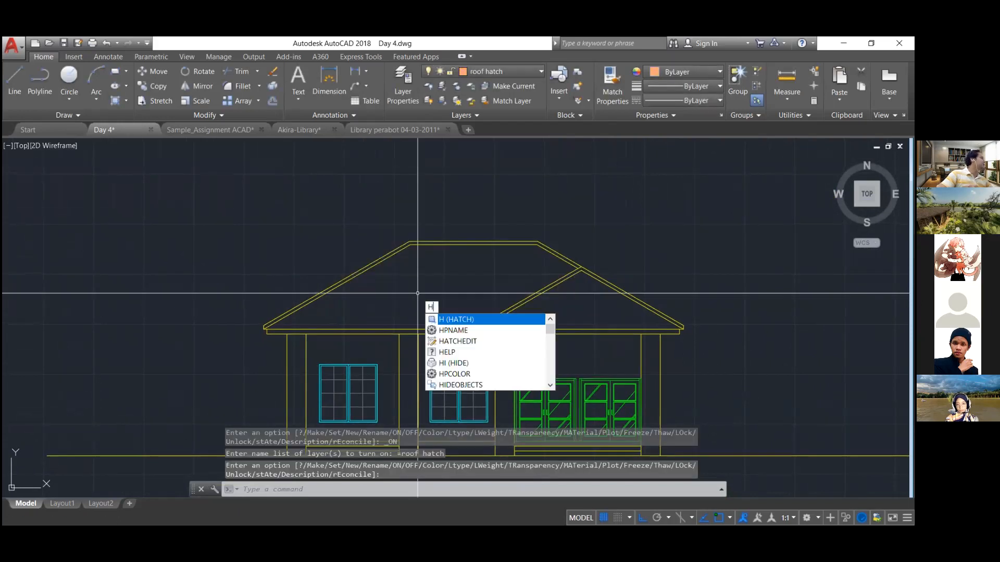
key(Return)
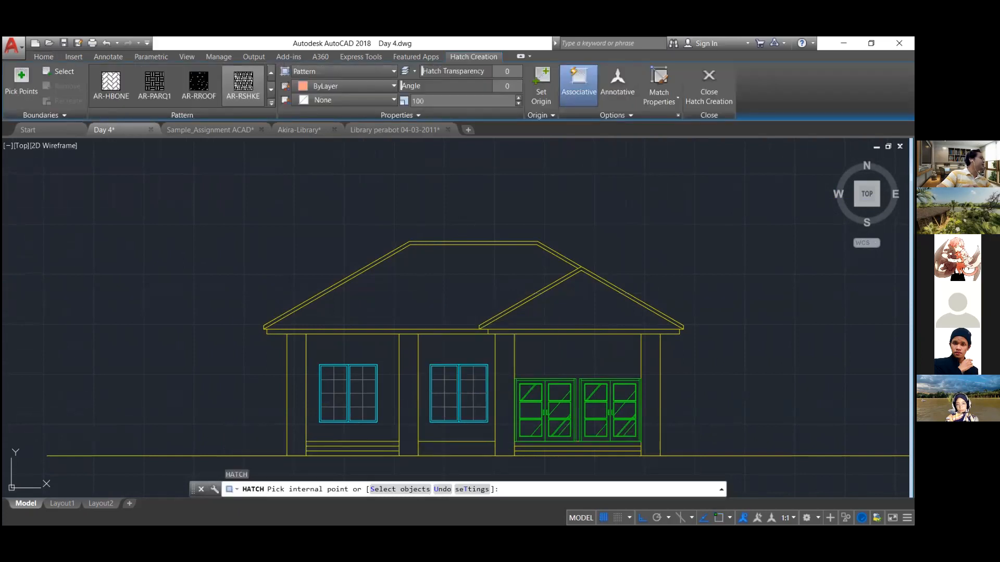
click(417, 281)
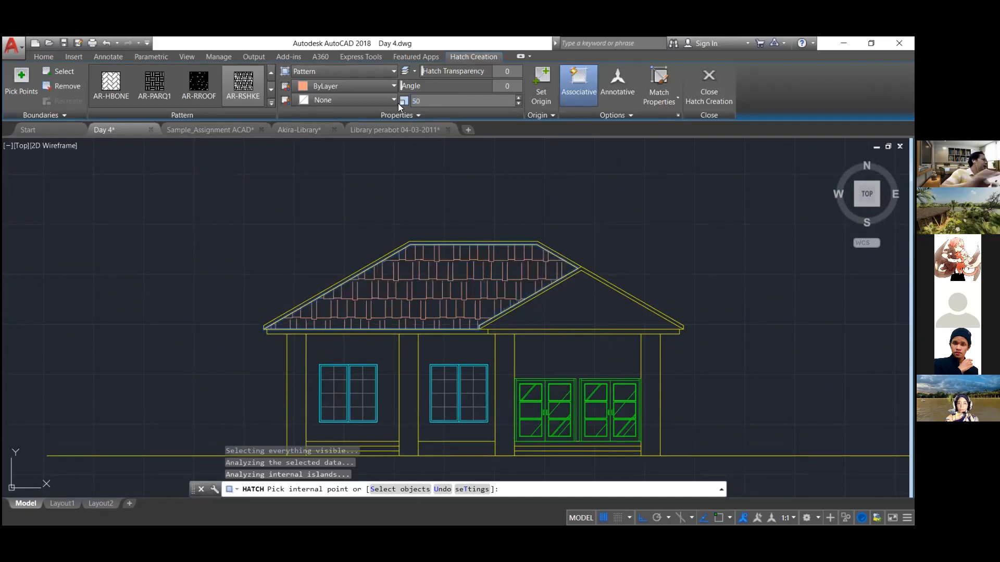
text(48)
key(Return)
scroll(478, 165, up, 3)
drag(441, 105, 384, 100)
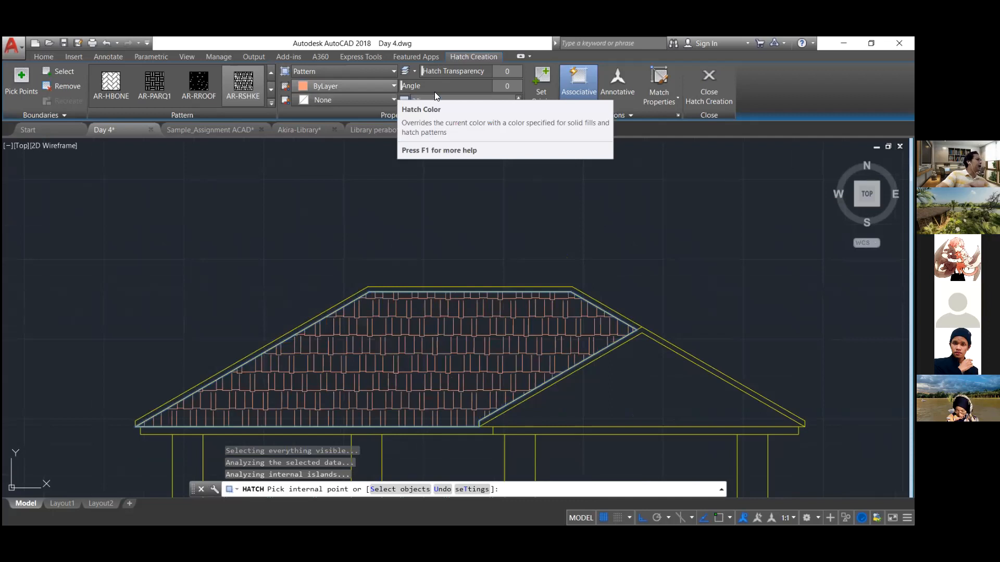
Add the AR-RSHKE hatch at scale 30 to the front gable and finish the hatch.
click(552, 211)
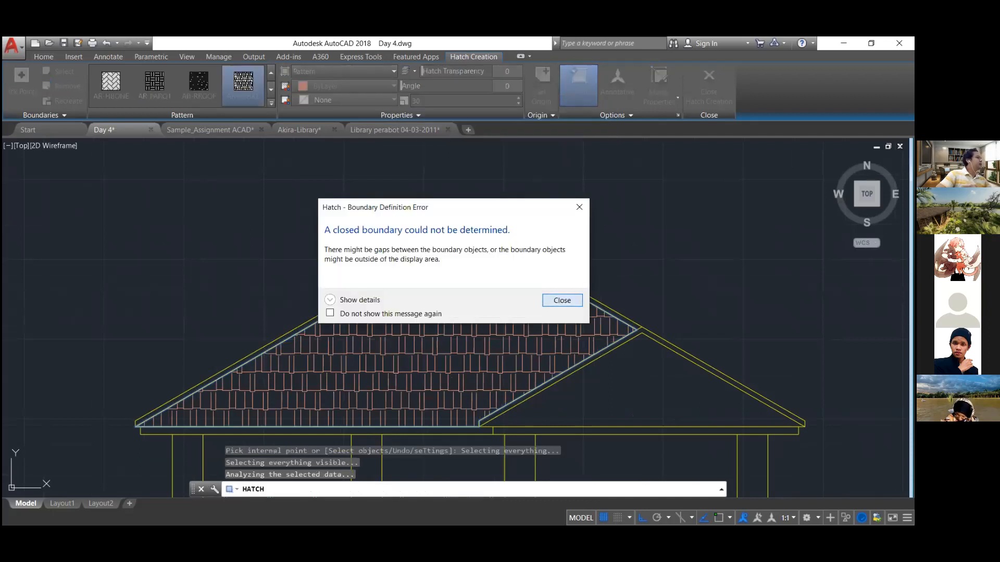
key(Return)
scroll(521, 221, down, 4)
scroll(548, 305, up, 2)
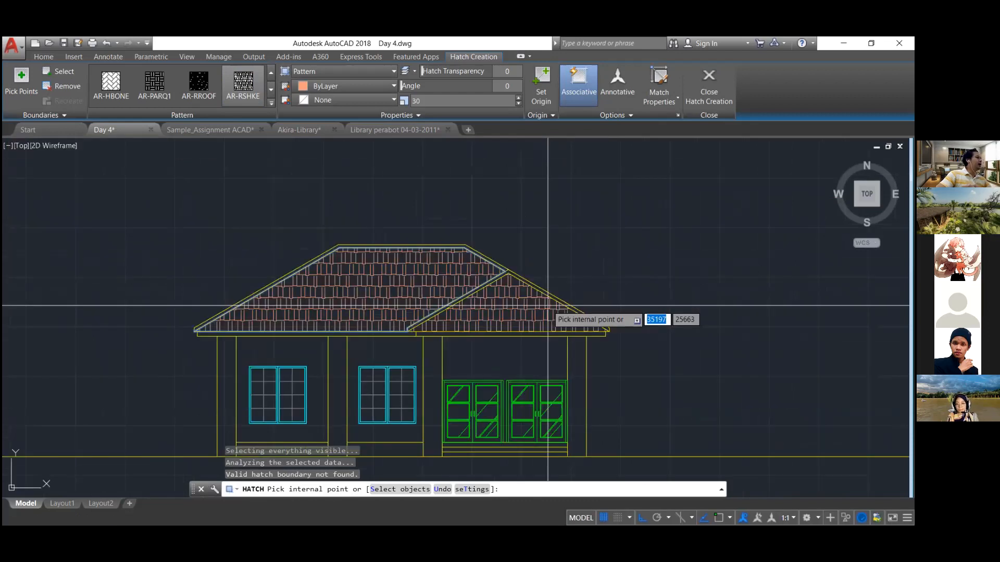
click(548, 305)
key(Return)
scroll(547, 305, down, 4)
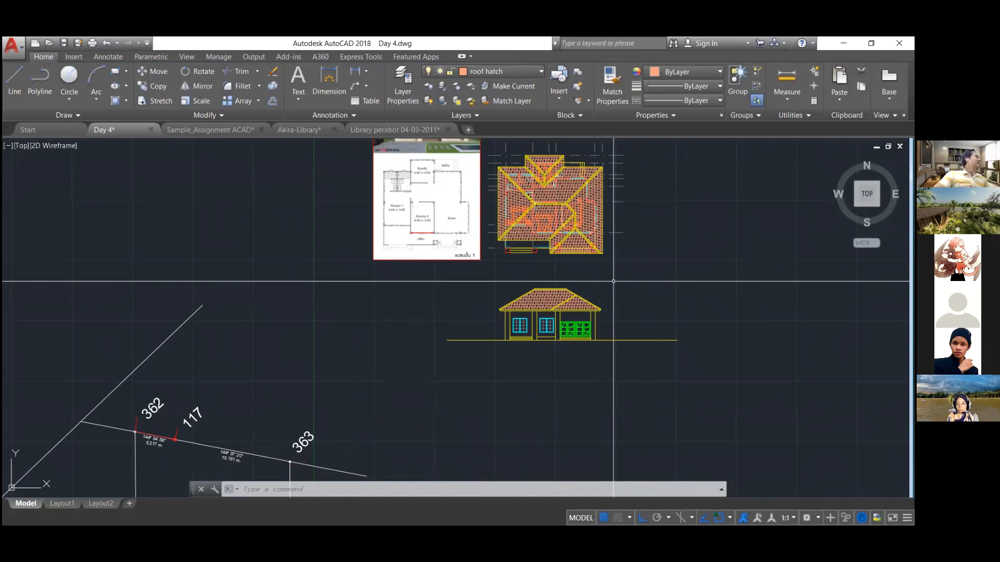
Mirror the front elevation to its right across a vertical line, keeping the source objects.
scroll(555, 298, up, 2)
middle_drag(542, 344, 516, 422)
scroll(594, 382, down, 2)
scroll(595, 368, down, 2)
scroll(565, 372, up, 4)
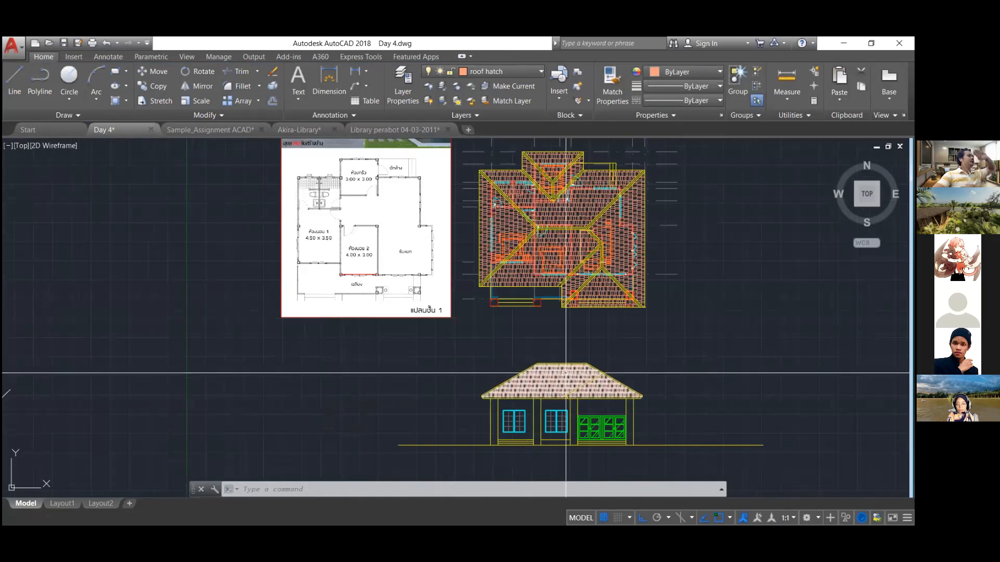
scroll(567, 367, down, 2)
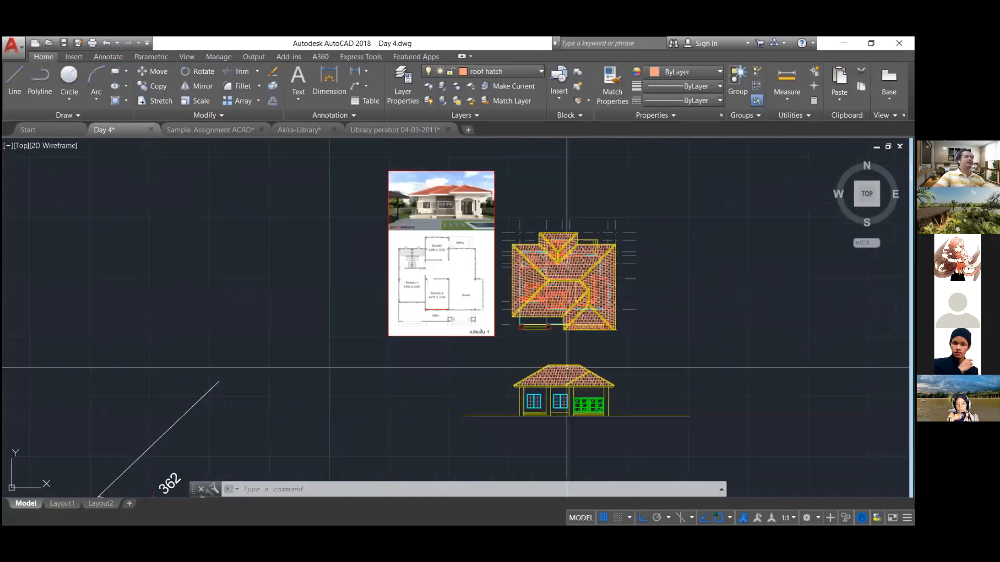
click(501, 313)
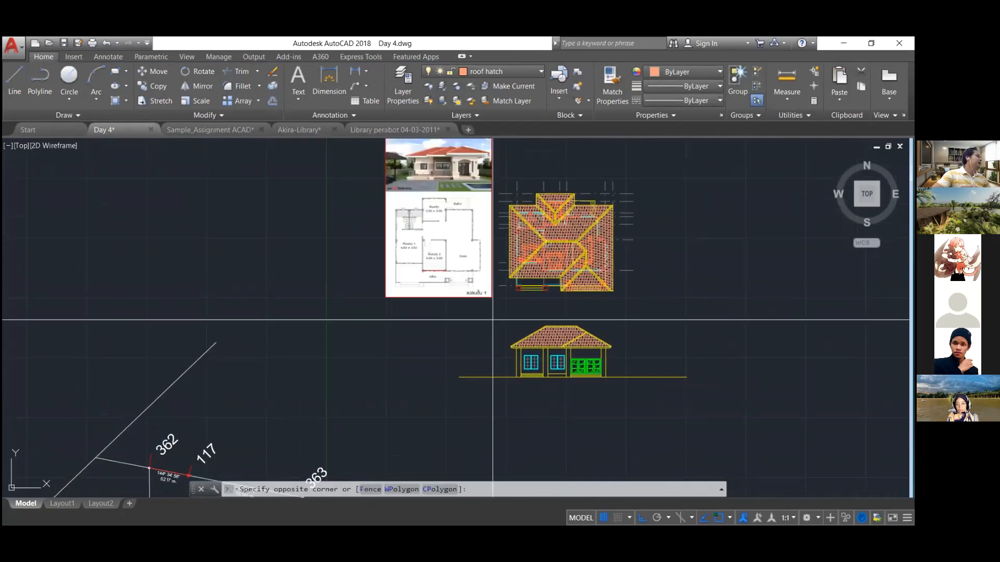
middle_drag(495, 318, 429, 308)
click(561, 416)
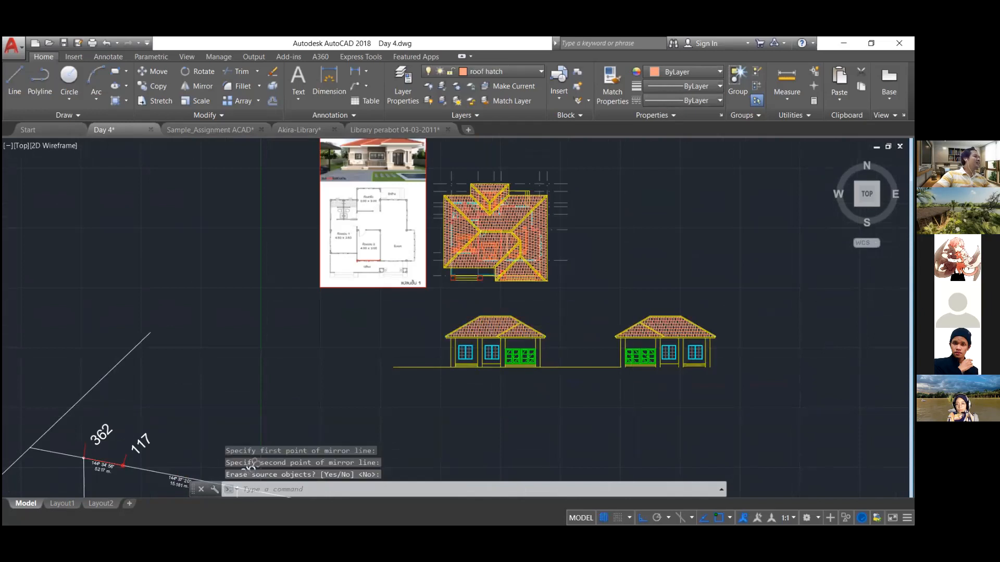
Examine the door and window arrangement of the mirrored elevation.
scroll(650, 383, up, 6)
middle_drag(650, 383, 528, 251)
click(575, 327)
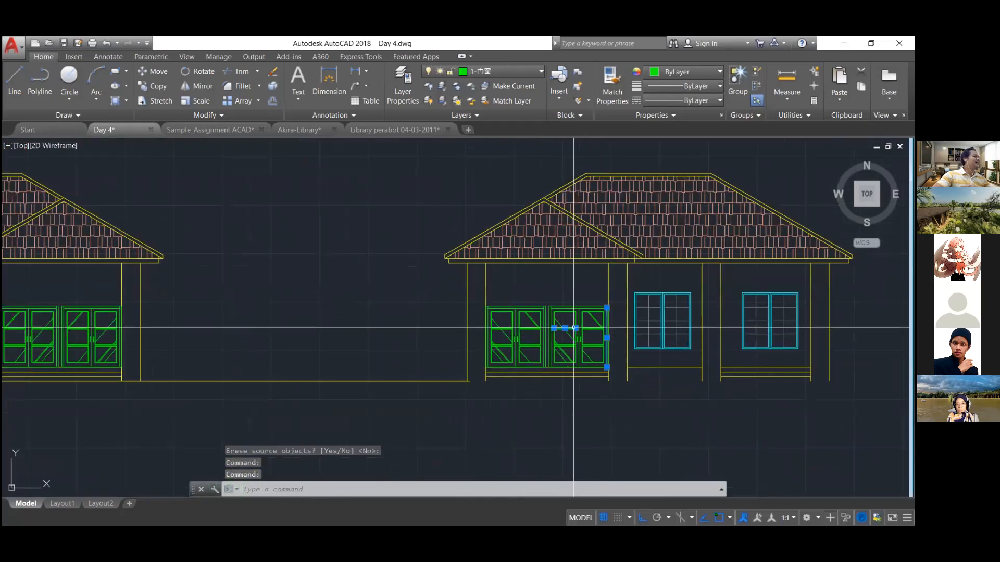
click(670, 327)
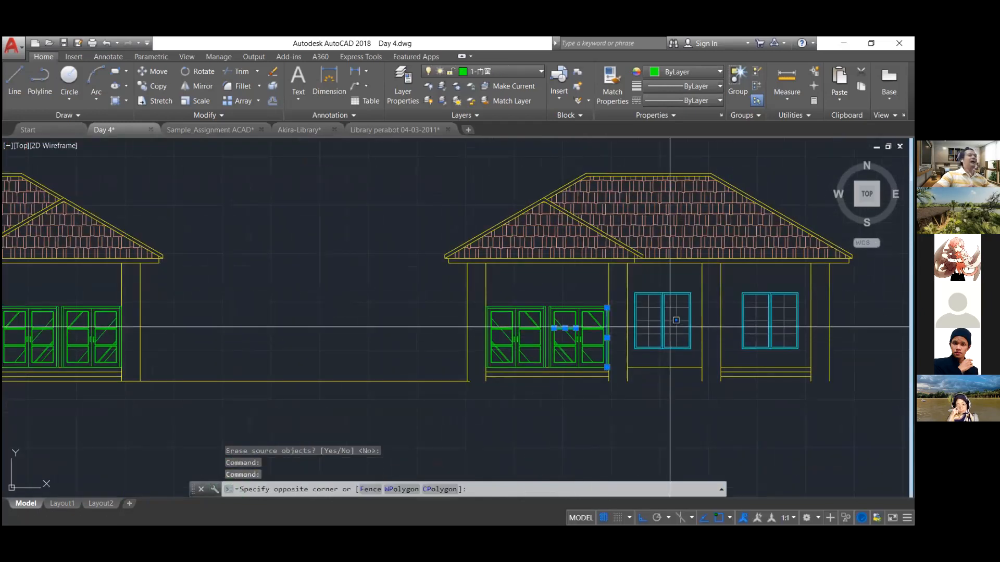
key(Escape)
key(Escape)
scroll(614, 339, down, 5)
scroll(564, 339, up, 2)
Delete the mirrored copy of the front elevation.
click(558, 316)
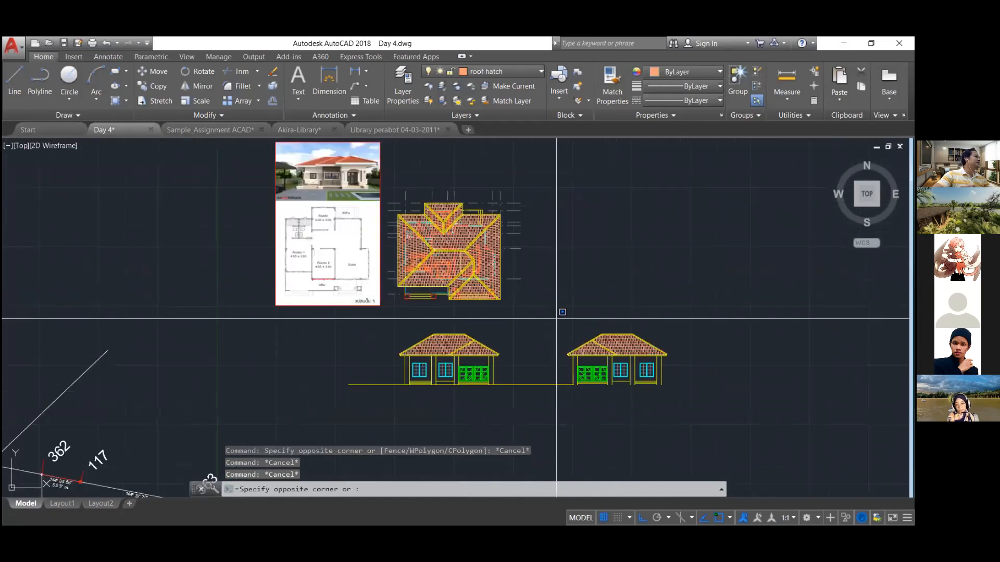
click(672, 404)
key(Delete)
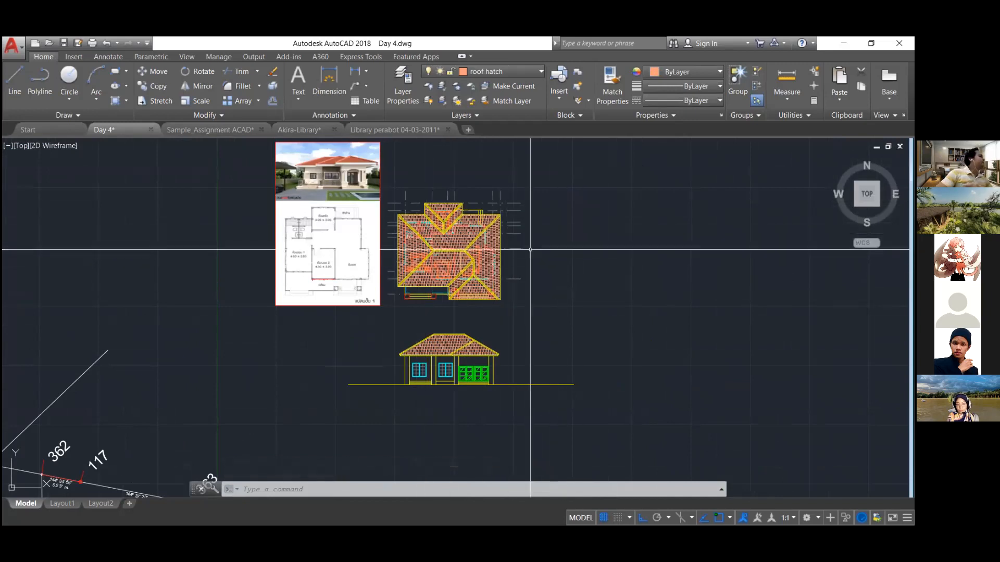
Copy the roof and floor plan to the right of the original and rotate the copy a quarter turn clockwise.
click(388, 178)
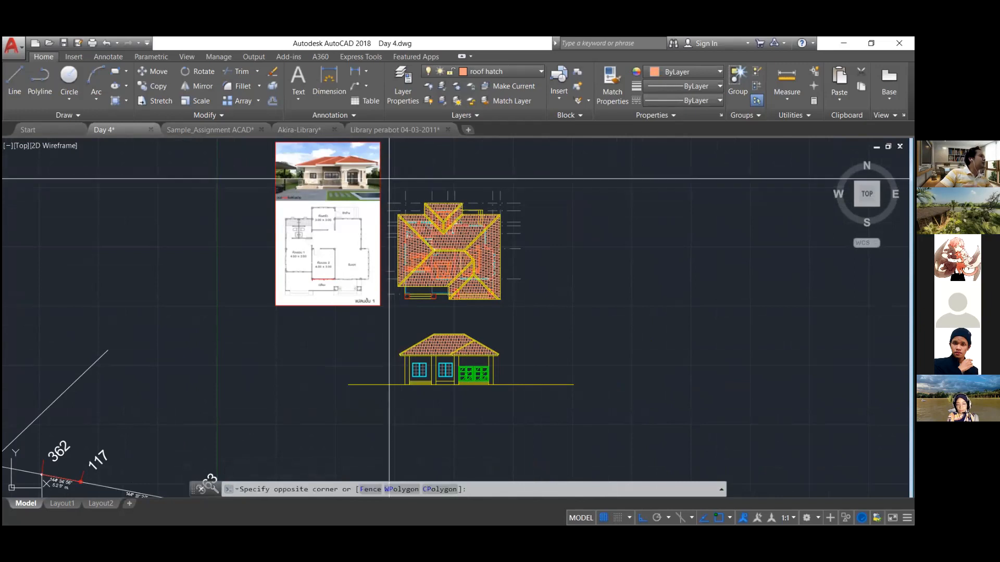
click(519, 327)
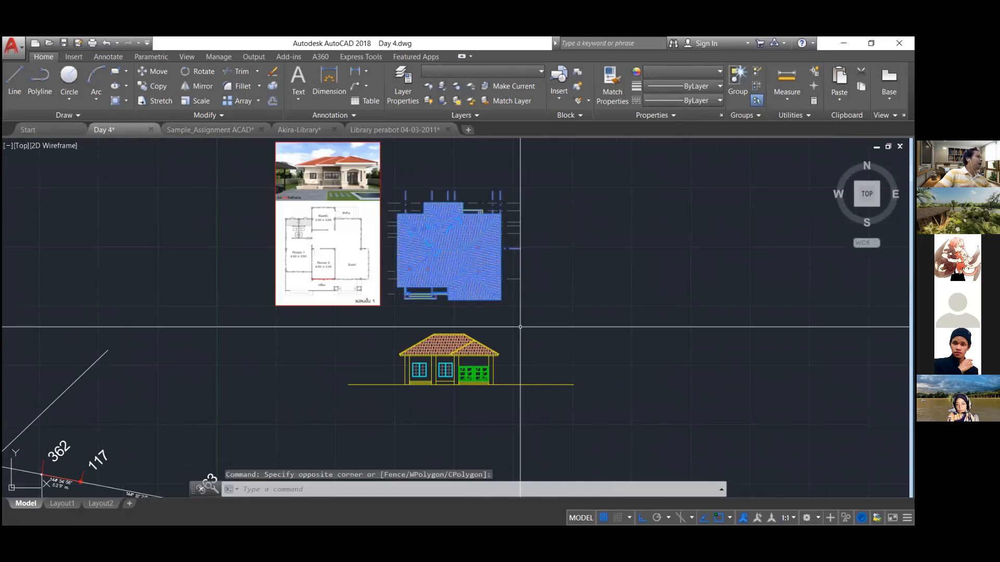
click(558, 168)
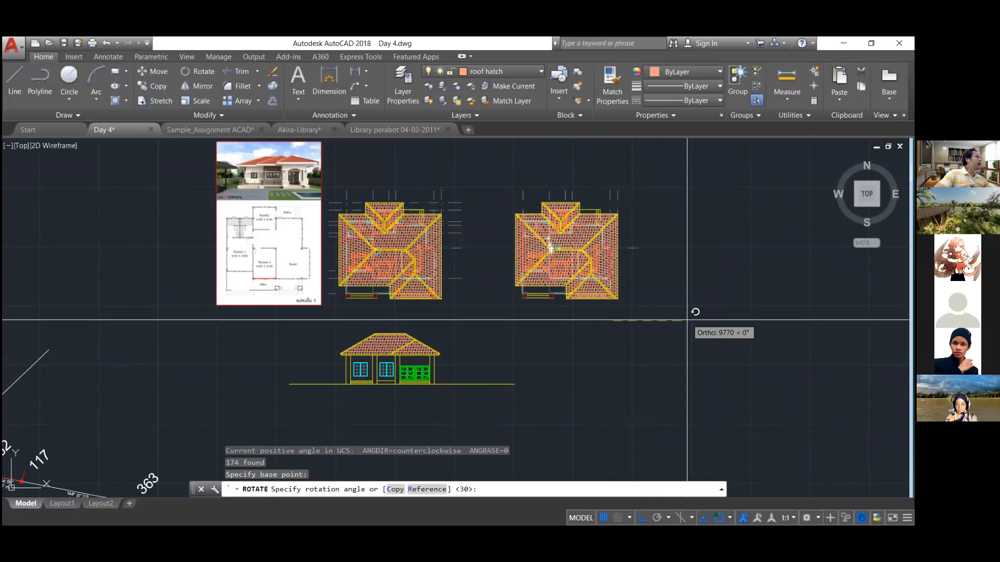
click(615, 365)
Draw short vertical projection lines downward from the eave and wall corners of the rotated plan.
mouse_move(662, 361)
middle_down()
mouse_move(603, 323)
mouse_move(525, 307)
middle_up()
scroll(580, 268, up, 4)
scroll(580, 269, up, 2)
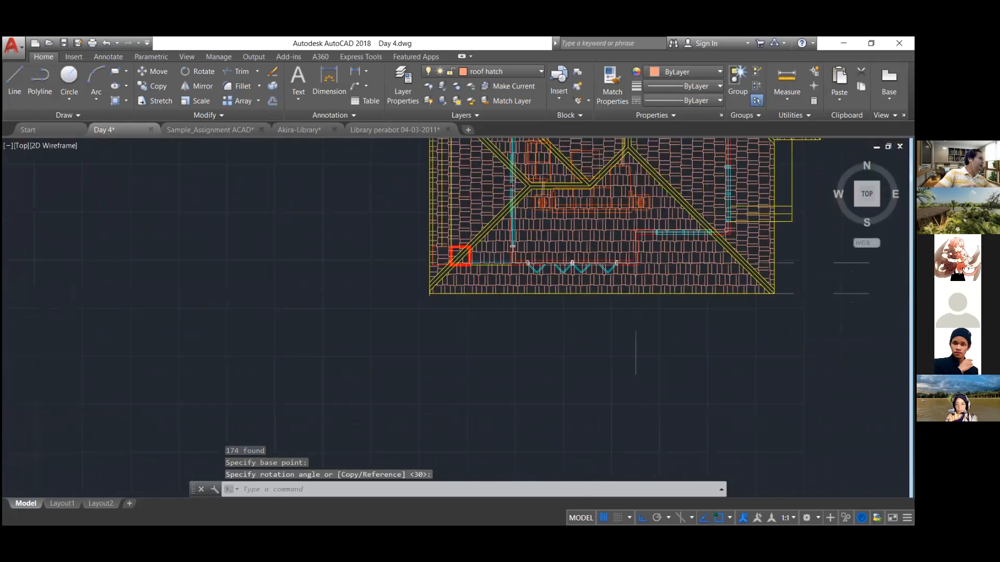
key(Escape)
key(Escape)
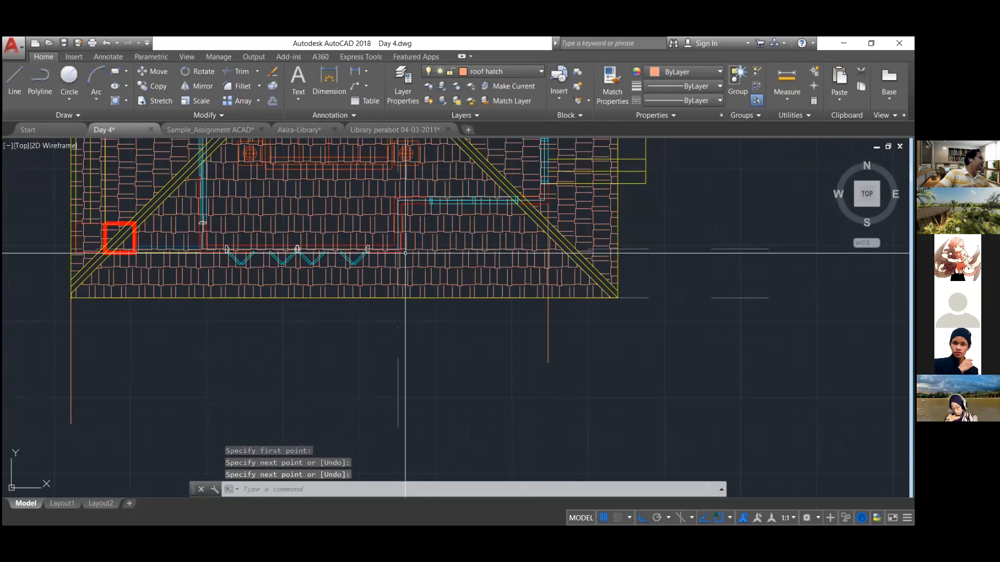
scroll(397, 265, down, 12)
key(Escape)
key(Escape)
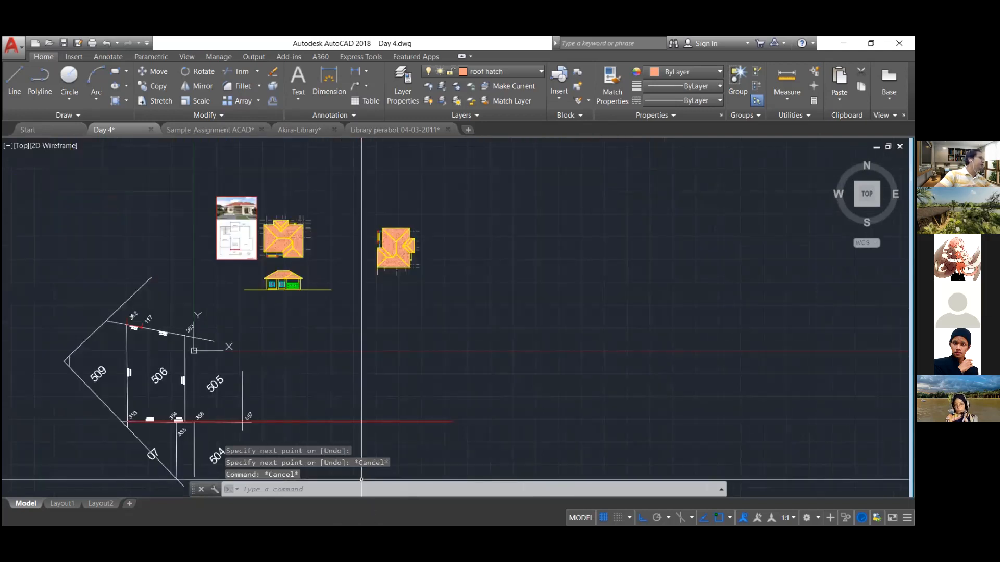
Switch to Sample_Assignment ACAD.dwg and examine how its elevations and sections are arranged around the plans.
key(ctrl+Tab)
scroll(634, 296, up, 5)
middle_drag(638, 312, 481, 191)
scroll(634, 308, down, 2)
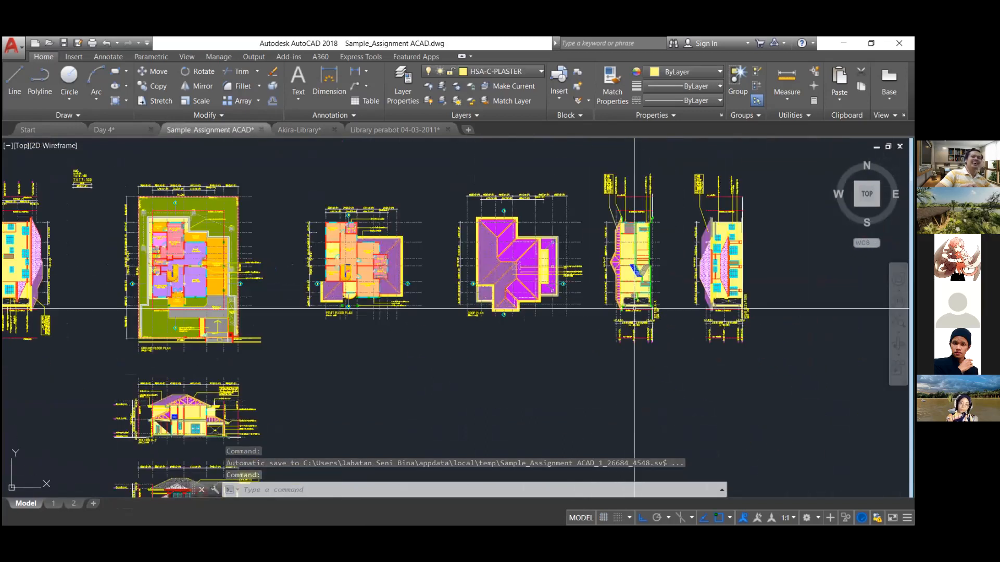
middle_drag(634, 308, 510, 297)
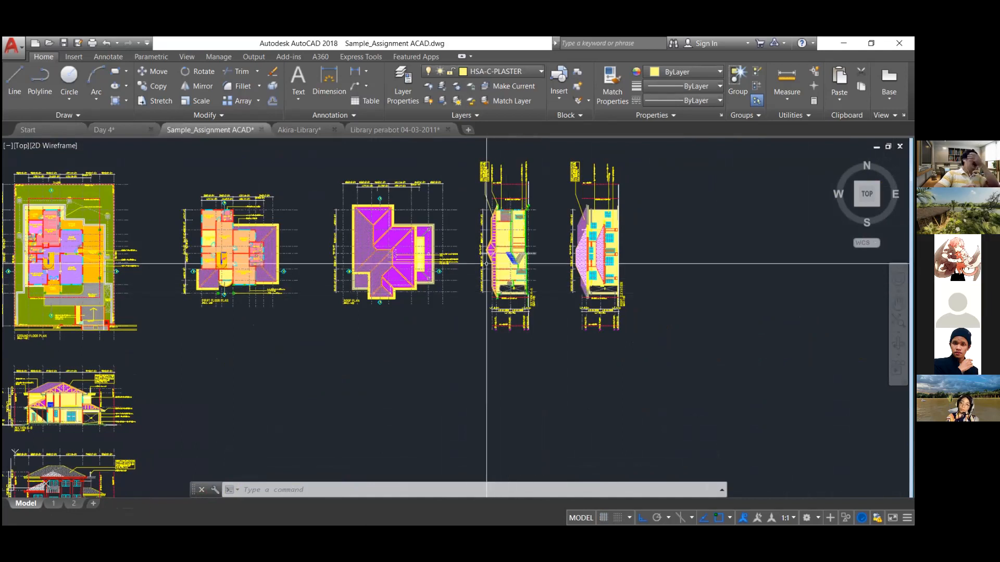
middle_drag(462, 259, 498, 271)
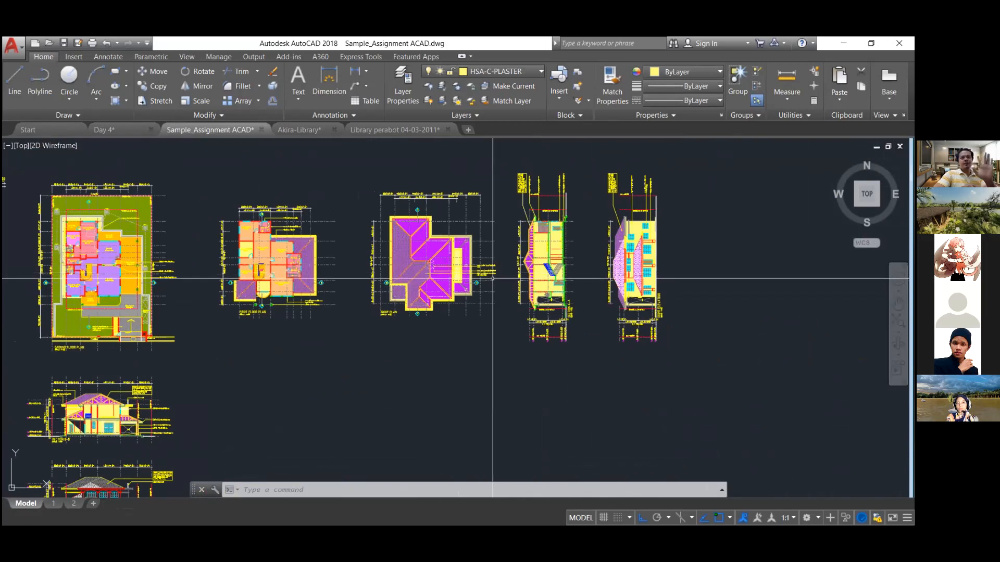
scroll(492, 279, down, 2)
scroll(452, 321, up, 1)
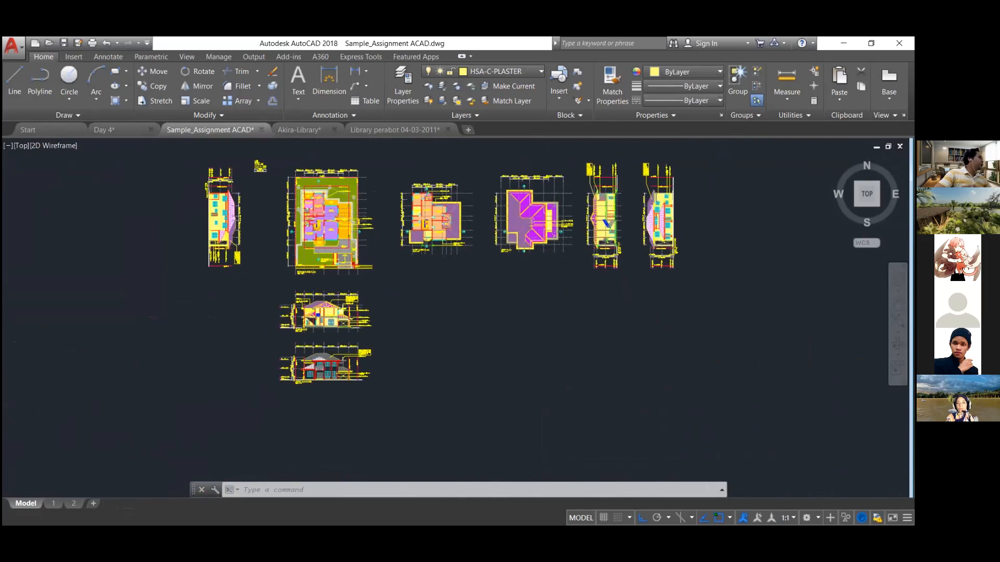
scroll(531, 255, up, 2)
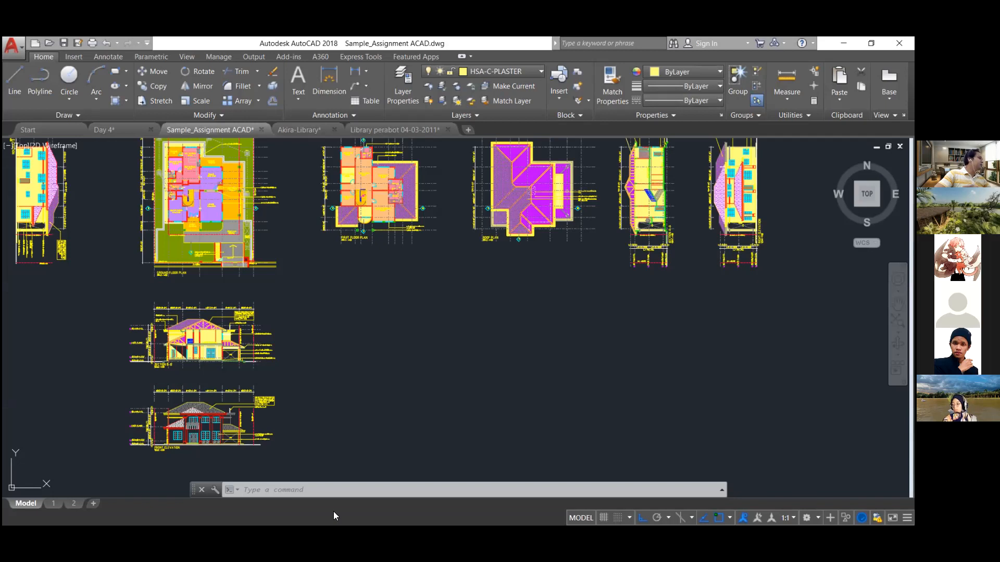
Return to the Day 4 drawing and move the rotated plan closer to the original plan.
key(ctrl+Tab)
middle_drag(369, 258, 492, 287)
scroll(492, 287, up, 2)
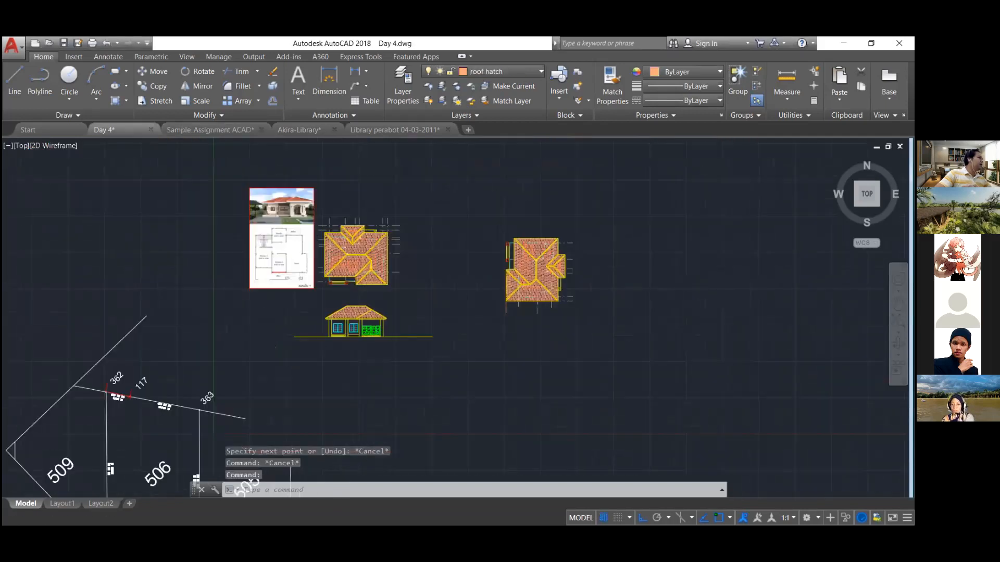
scroll(500, 277, up, 2)
click(458, 197)
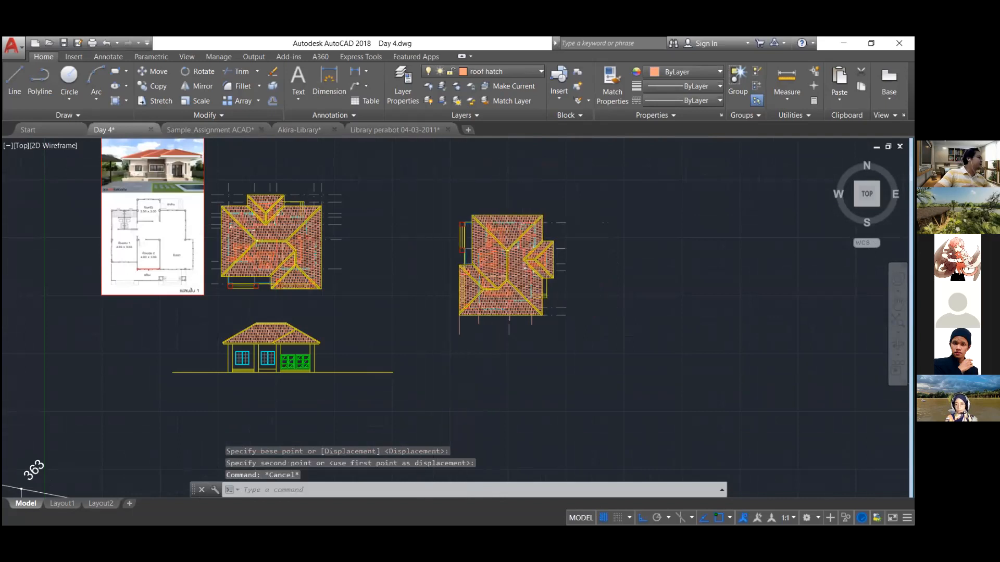
Stretch the front elevation's ground line horizontally to the right until it extends past the rotated plan.
scroll(398, 380, up, 2)
middle_drag(399, 381, 397, 334)
click(398, 339)
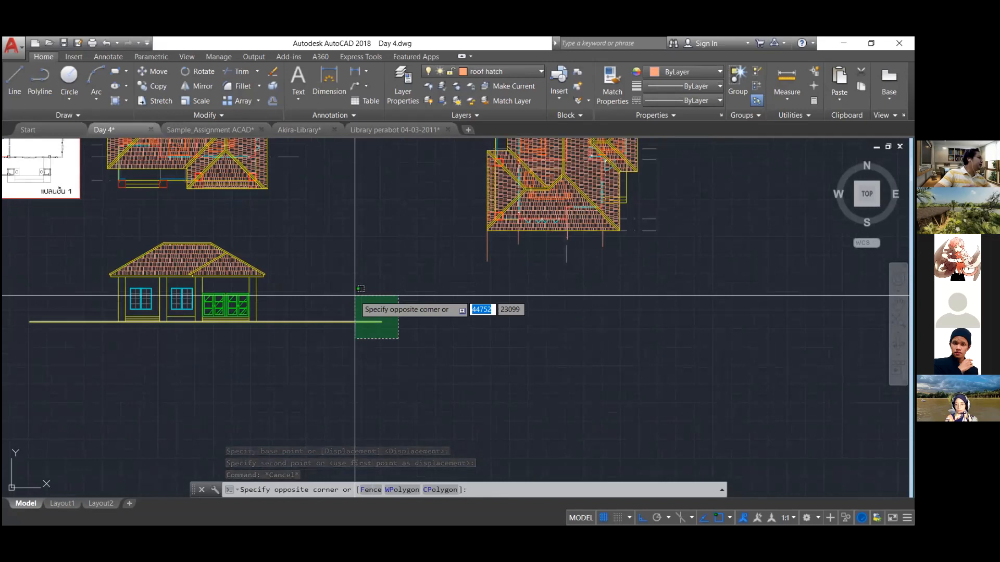
click(357, 295)
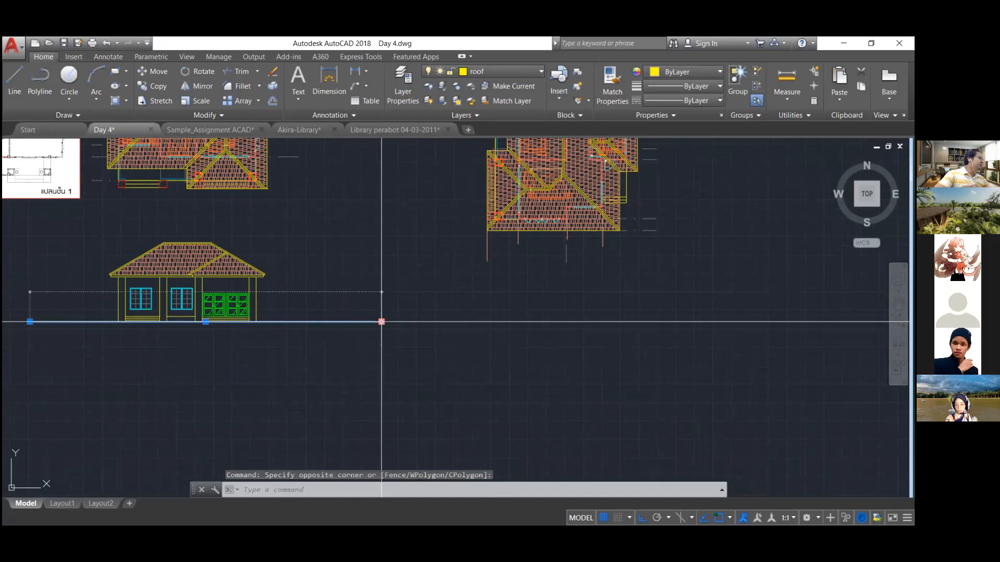
click(381, 322)
click(698, 322)
key(Escape)
Draw horizontal projection lines to the right from the front elevation's floor level, eaves and roof ridge.
scroll(60, 265, up, 4)
middle_drag(376, 351, 256, 225)
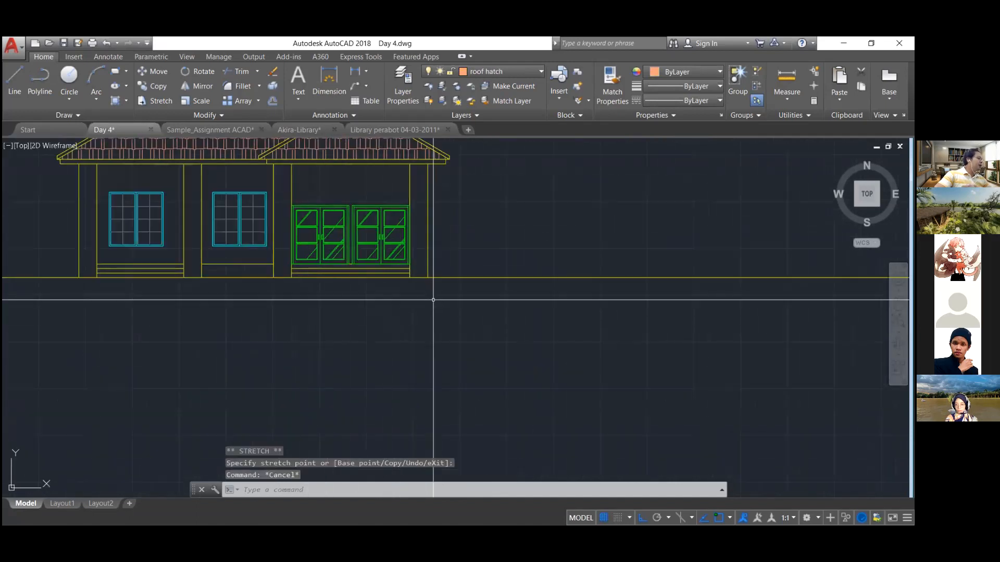
middle_drag(433, 300, 382, 329)
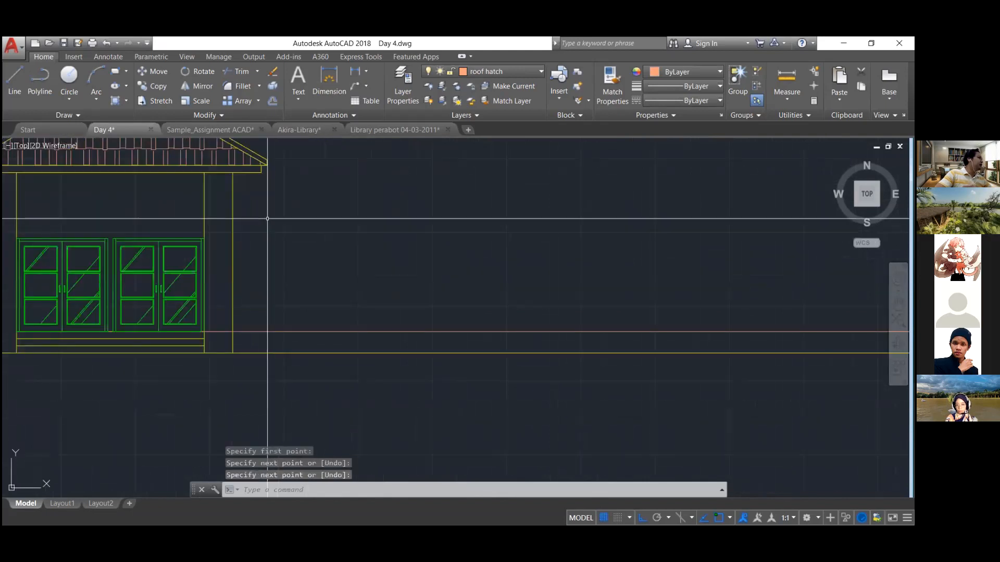
scroll(267, 218, down, 5)
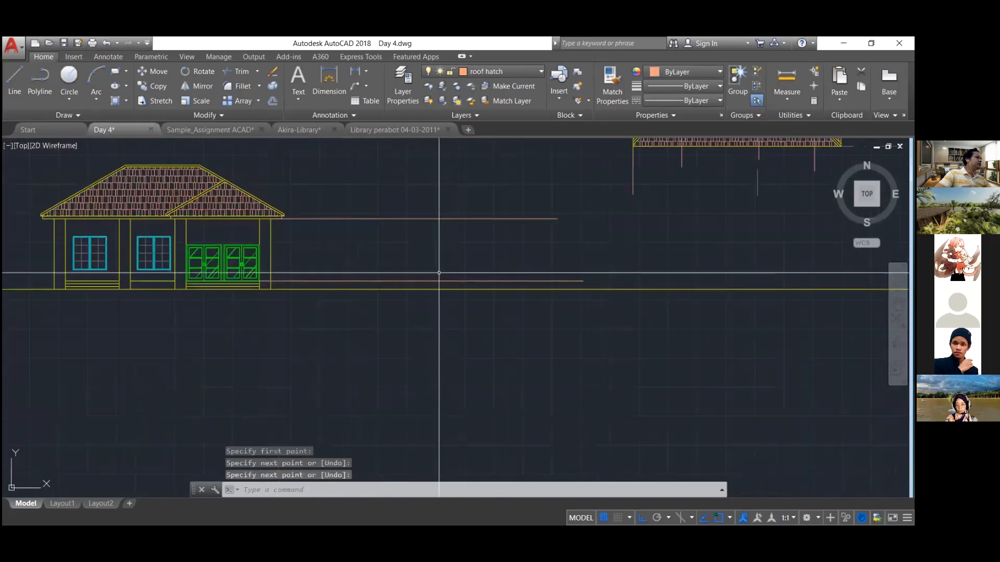
scroll(407, 265, down, 2)
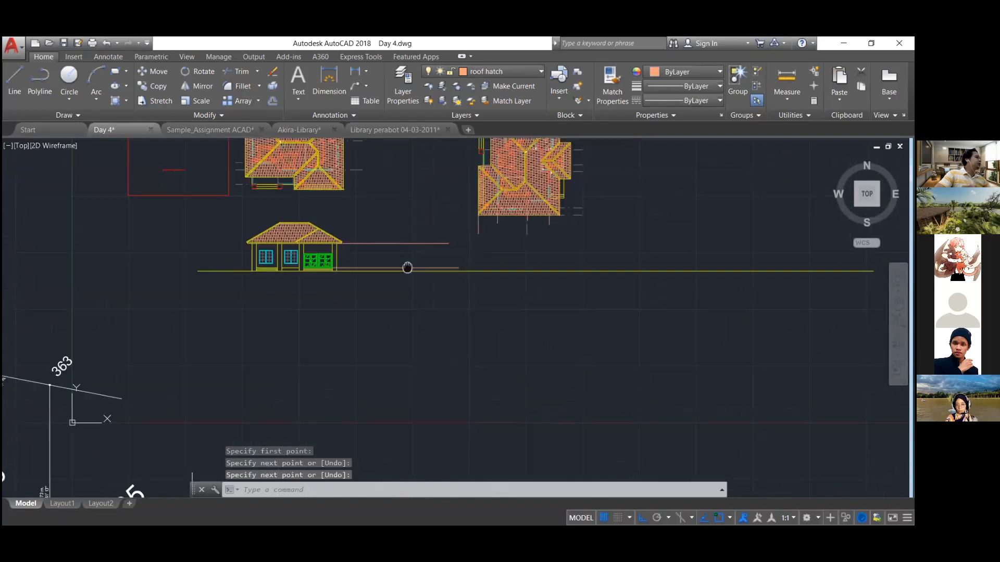
middle_drag(406, 268, 390, 339)
scroll(391, 339, up, 2)
scroll(303, 280, up, 2)
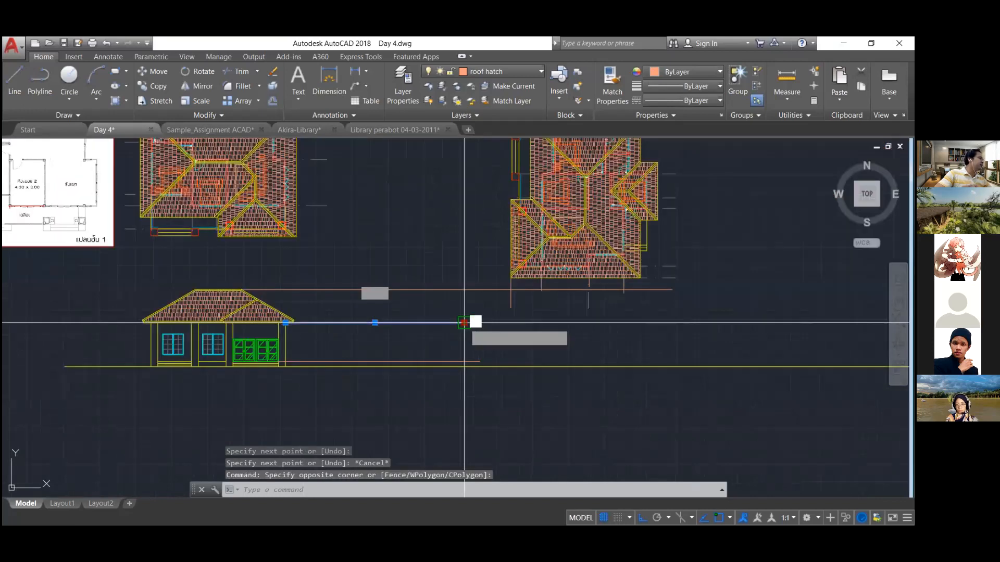
Stretch the eaves projection line to the right until it passes below the whole rotated plan.
click(464, 323)
click(669, 322)
scroll(500, 353, down, 5)
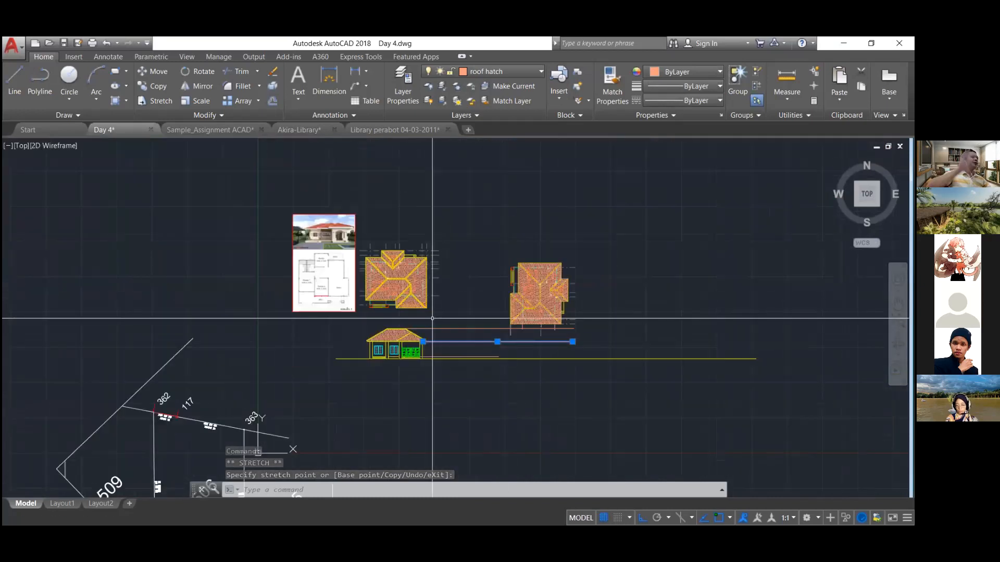
scroll(468, 326, up, 4)
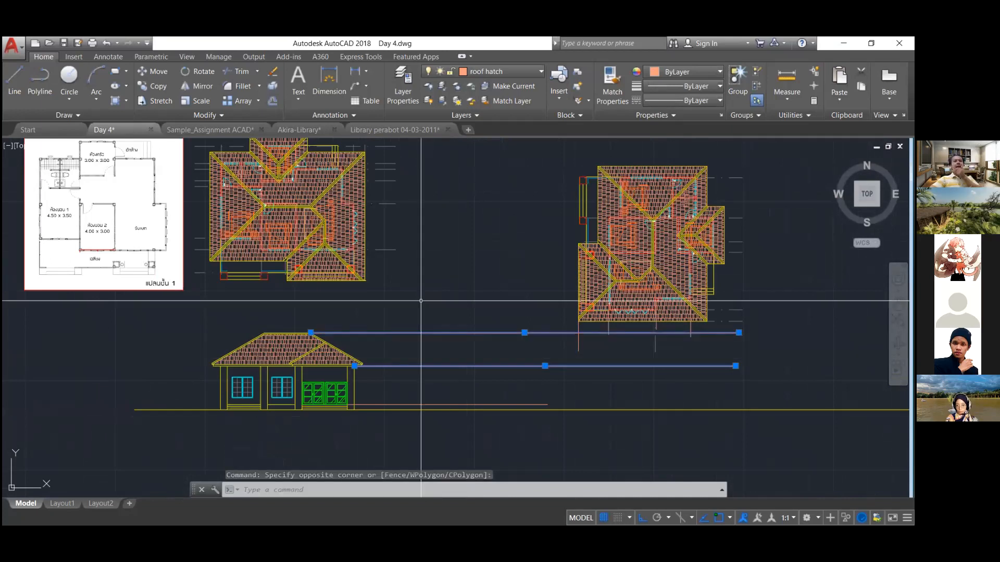
key(Escape)
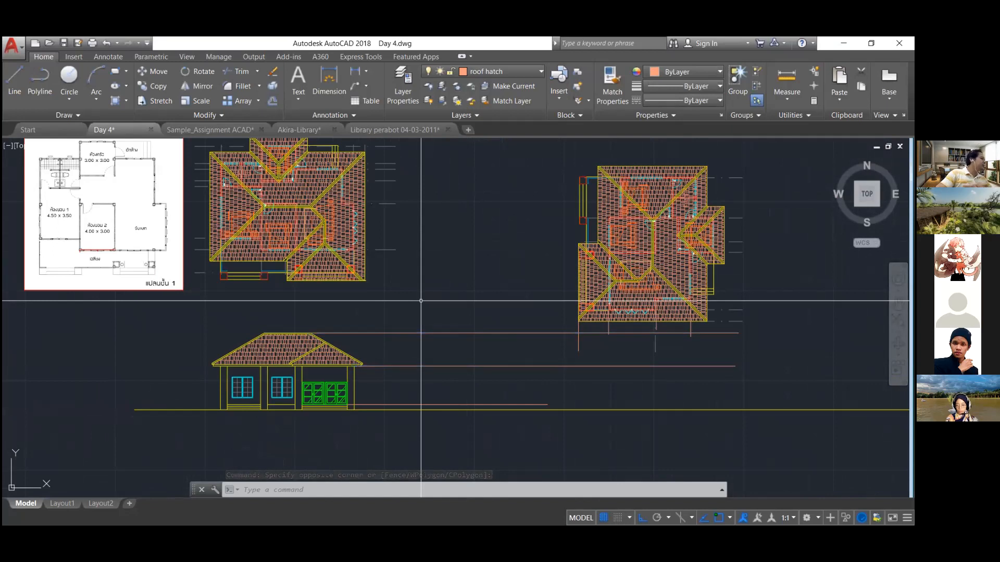
Delete the three horizontal projection lines at ridge, eaves and floor level.
scroll(493, 298, down, 4)
scroll(494, 299, up, 6)
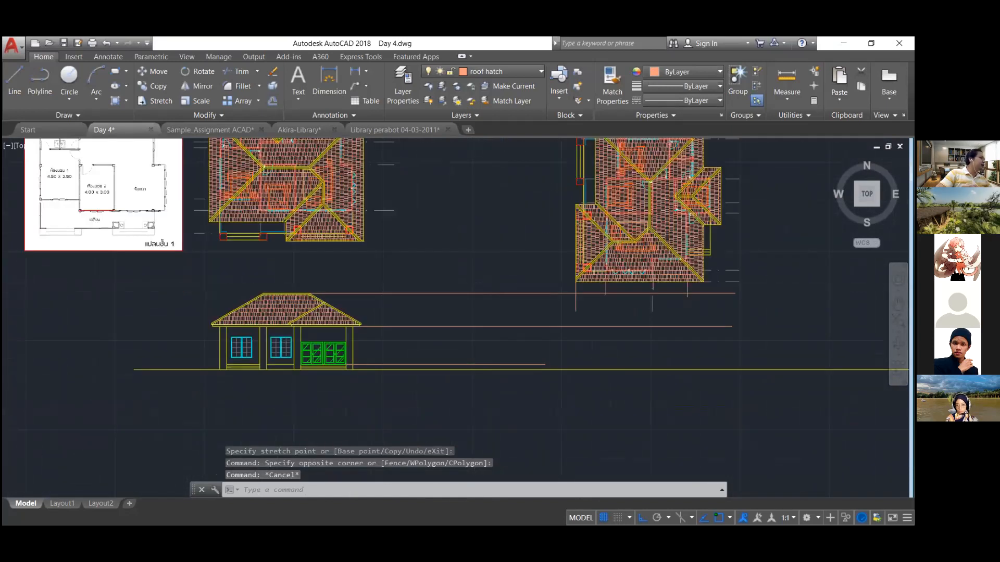
click(580, 403)
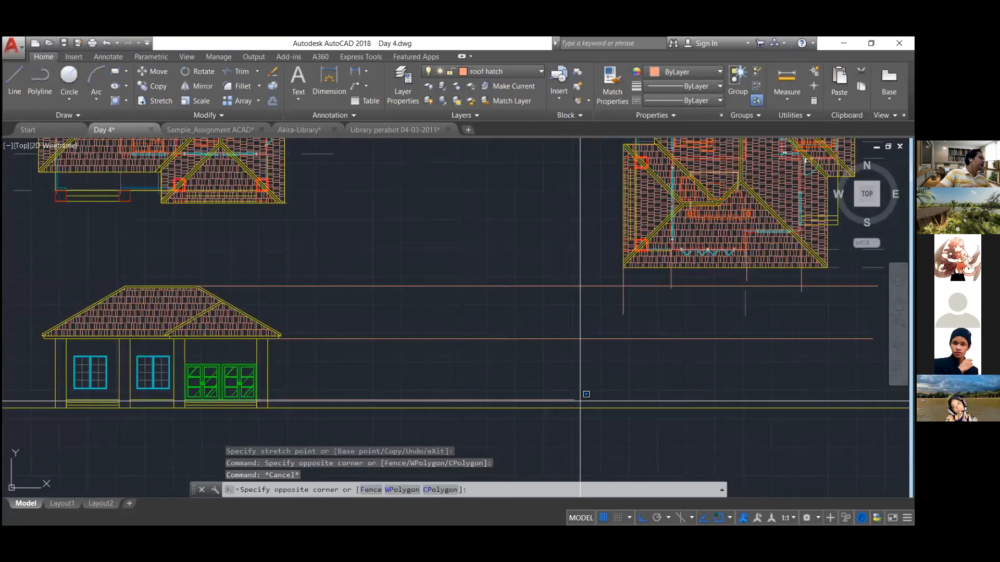
click(547, 279)
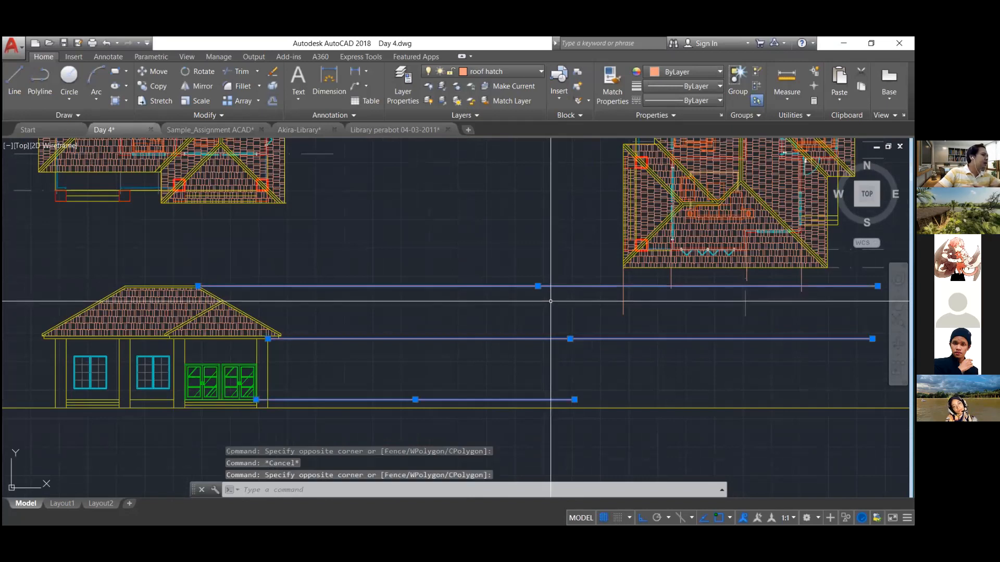
key(Delete)
Save the Day 4 drawing.
scroll(551, 301, down, 2)
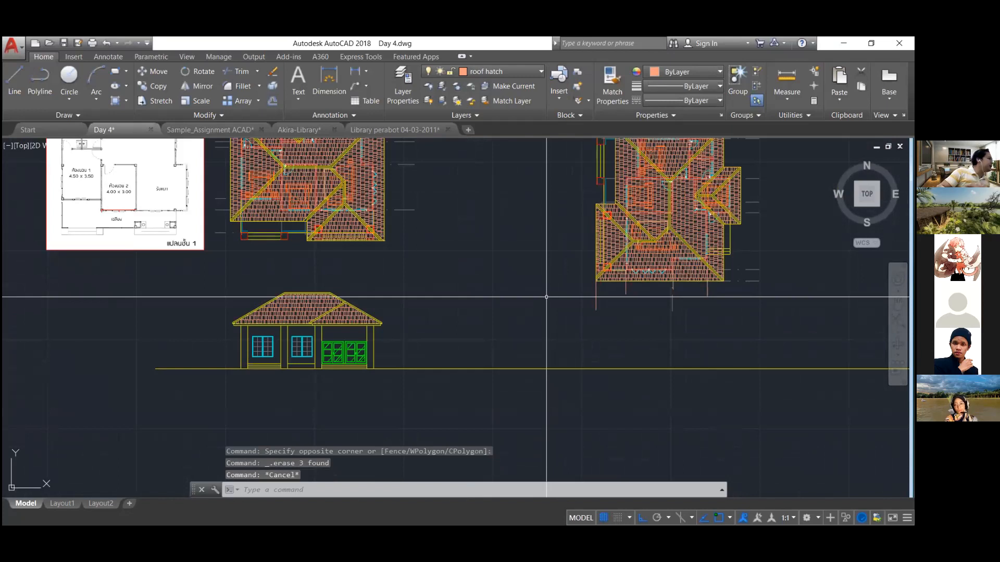
scroll(573, 281, down, 2)
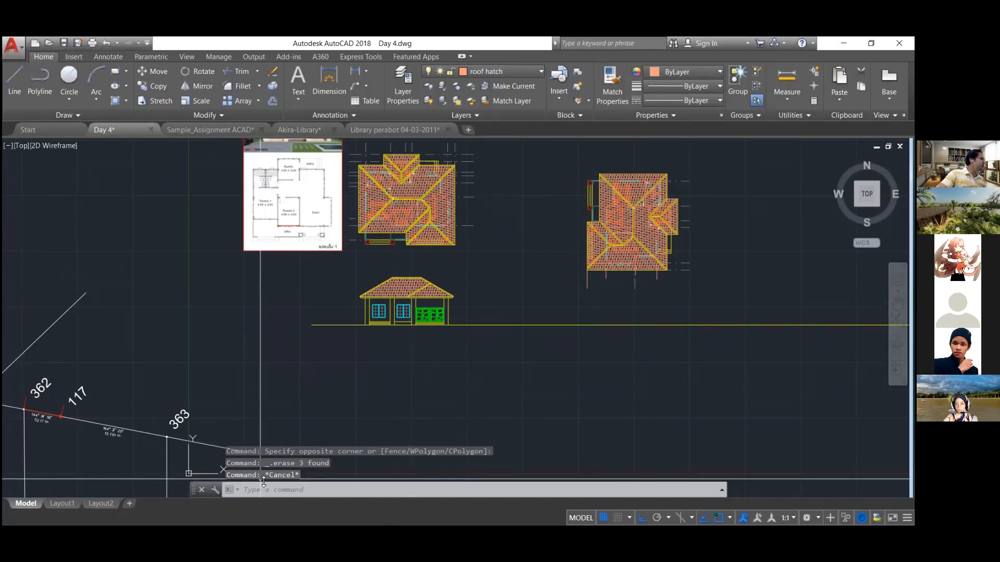
click(22, 47)
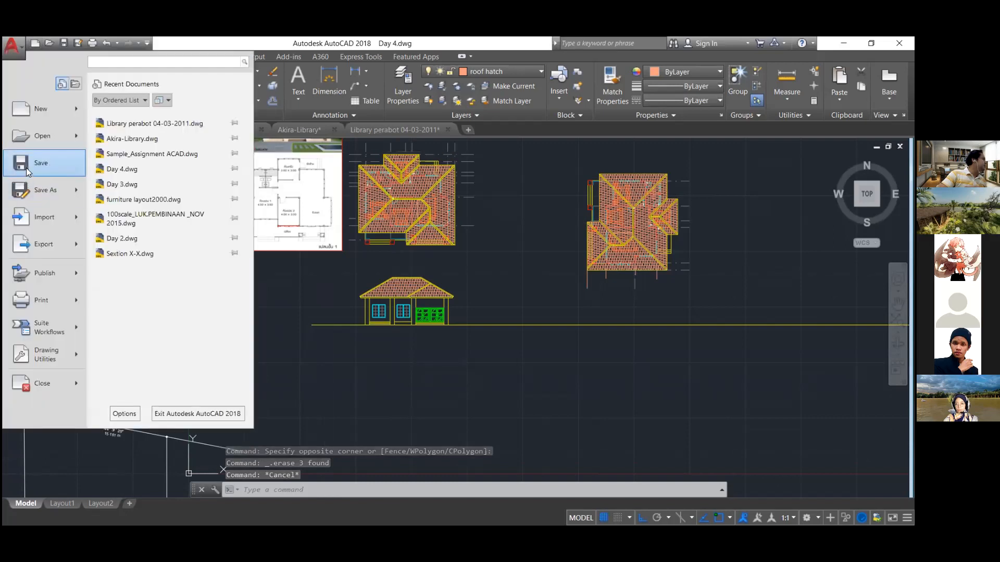
key(Escape)
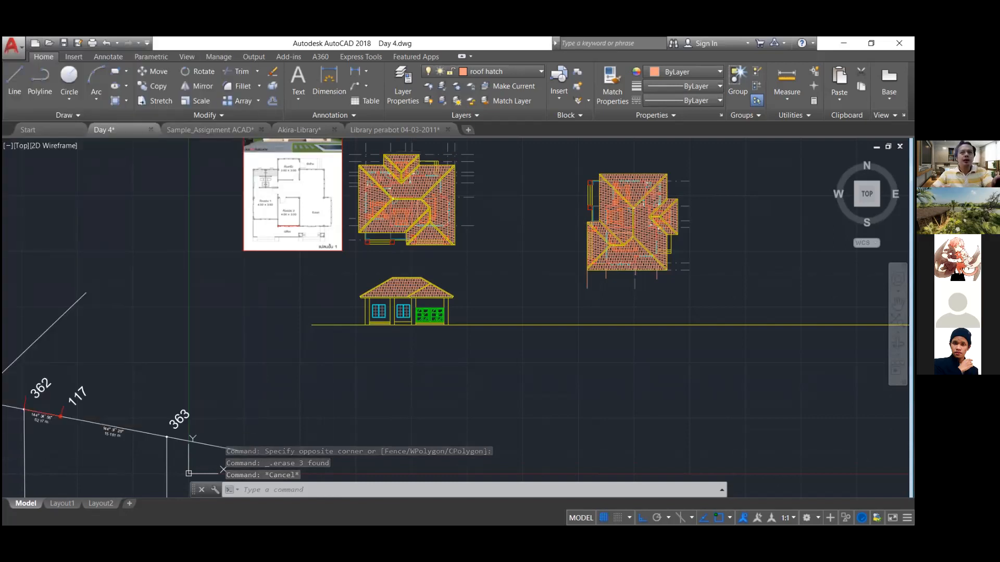
key(ctrl+s)
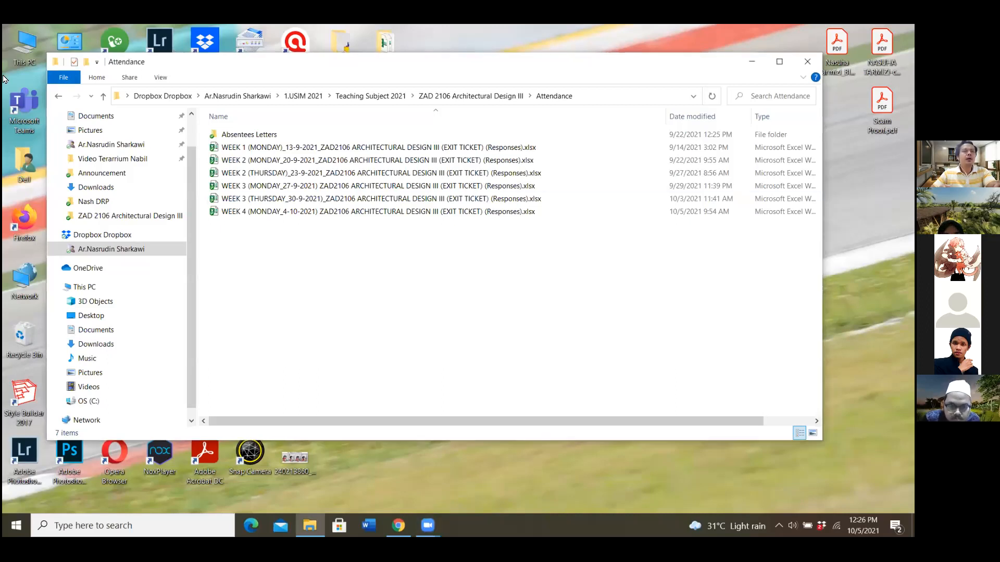
In File Explorer, go to the ZAC 2113 CAD 1 folder and open the student lesson plan PDF for CAD SENIBINA I.
click(59, 97)
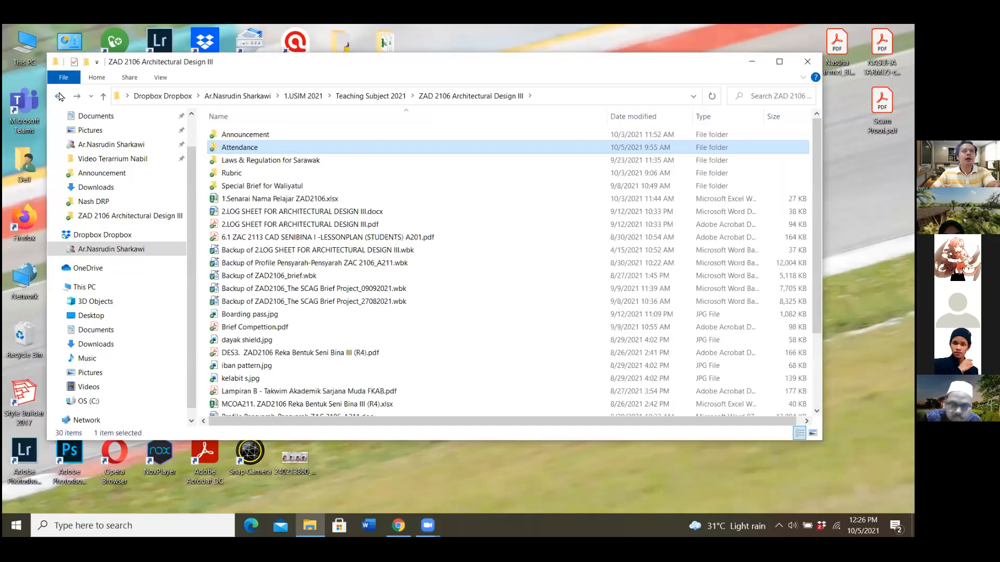
click(59, 96)
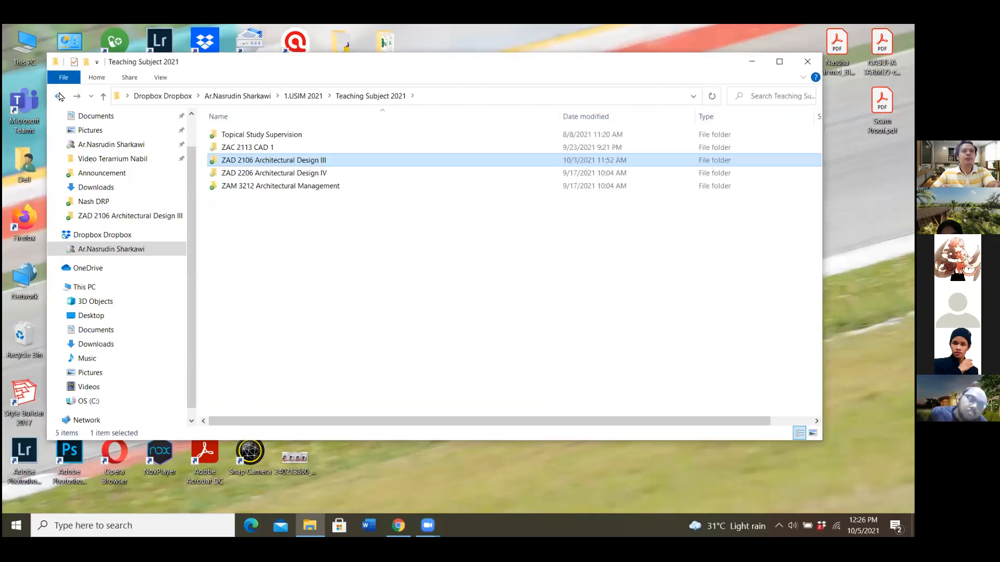
double_click(268, 148)
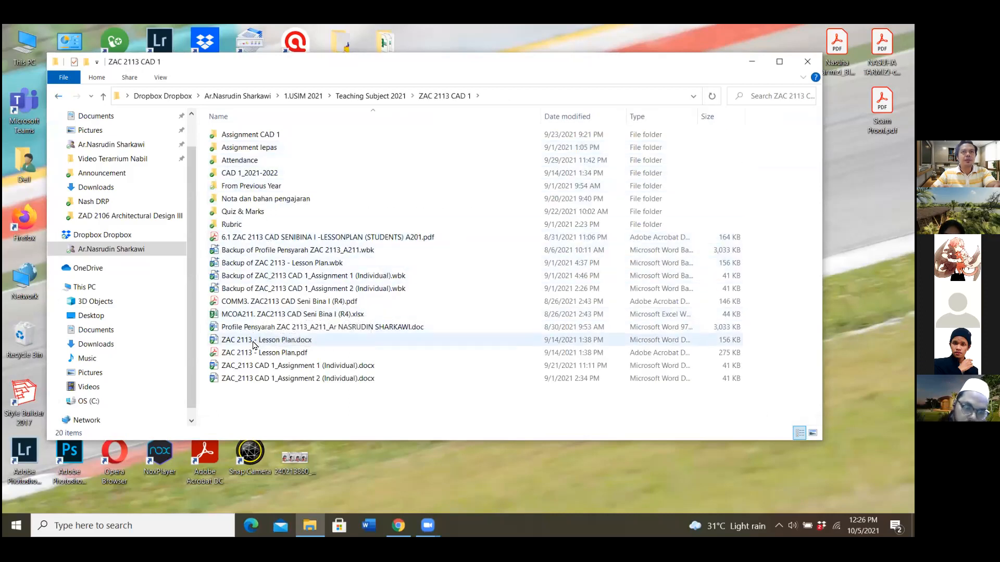
double_click(281, 237)
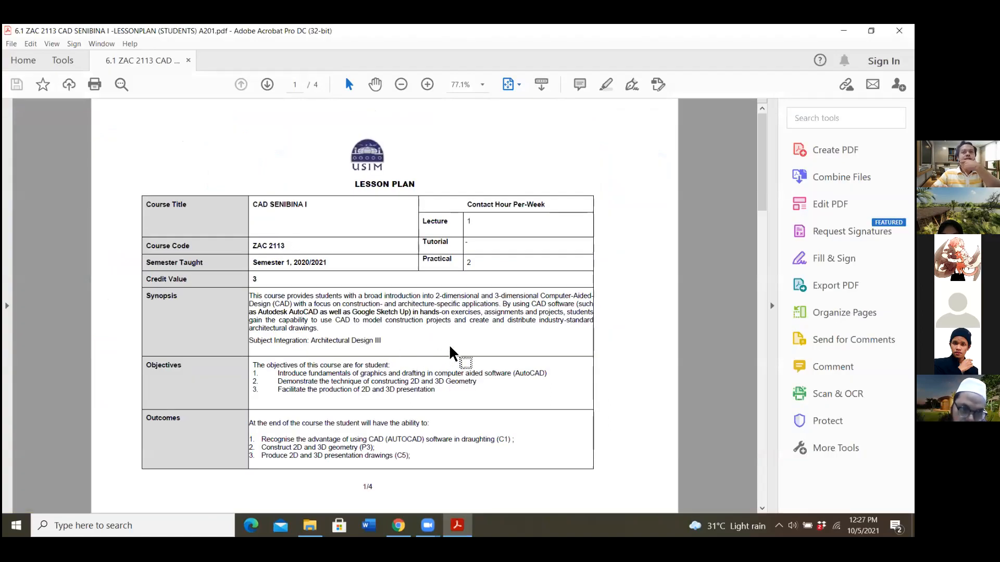
Review the course outline and weekly schedule in the student lesson plan and close the PDF.
scroll(451, 352, down, 15)
scroll(451, 352, up, 10)
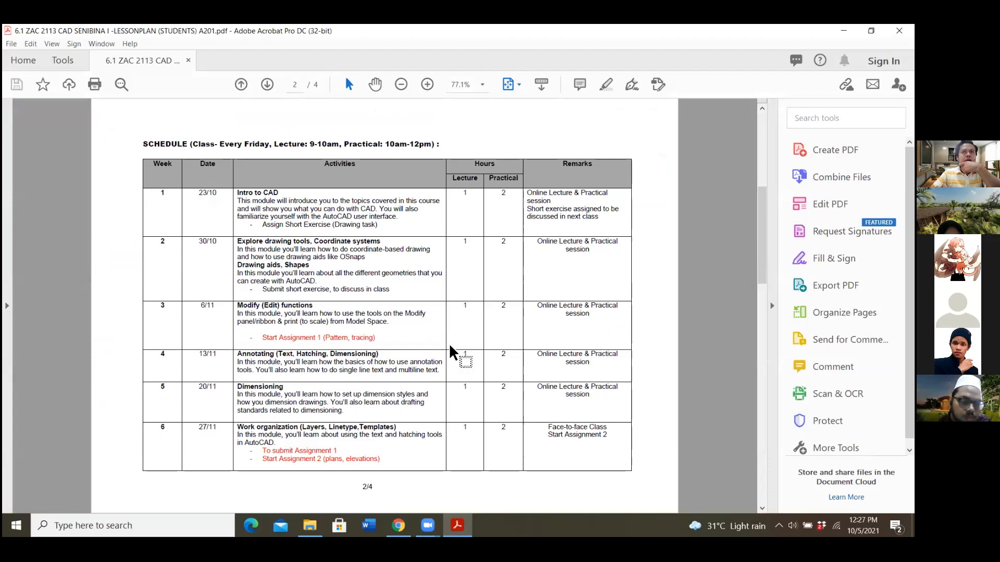
scroll(718, 123, up, 5)
click(898, 31)
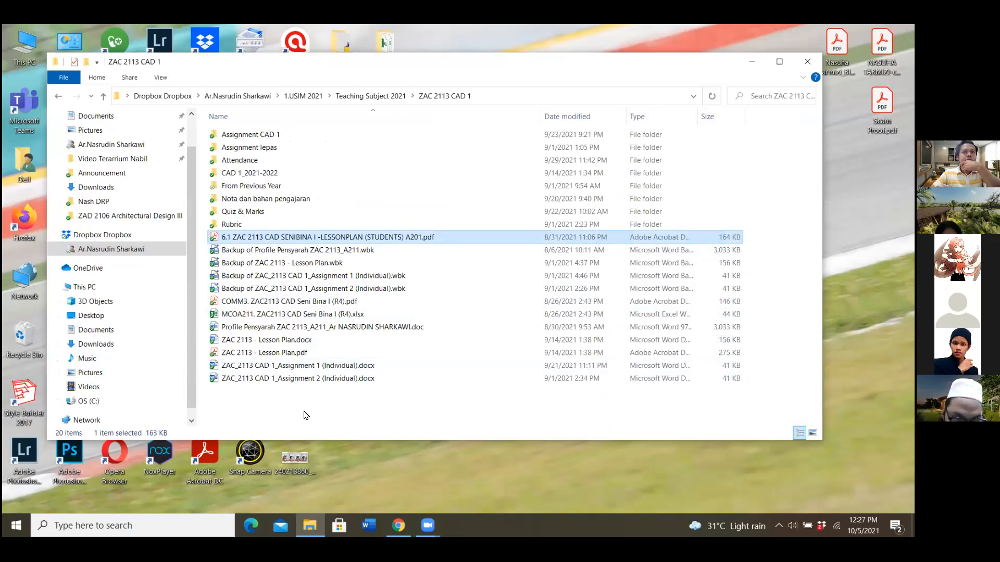
Open ZAC 2113 - Lesson Plan.pdf and go to the weekly schedule's AutoCAD drafting modules.
click(280, 354)
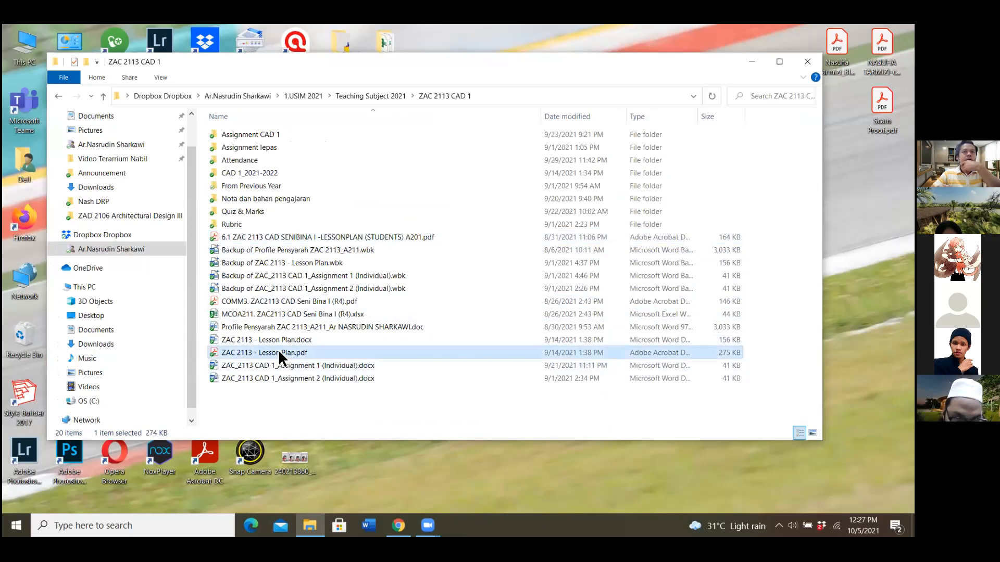
double_click(278, 353)
scroll(379, 331, down, 5)
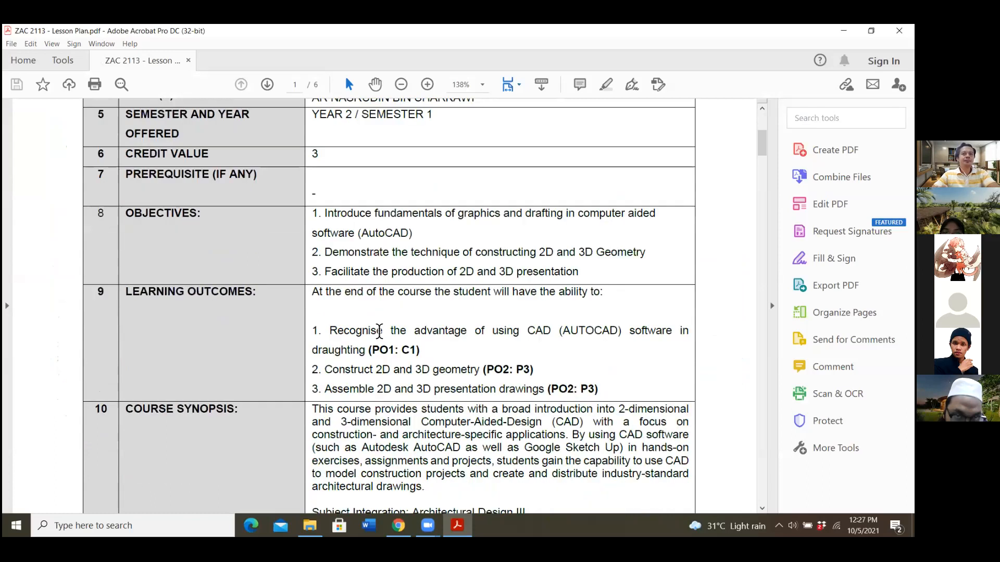
scroll(379, 331, down, 15)
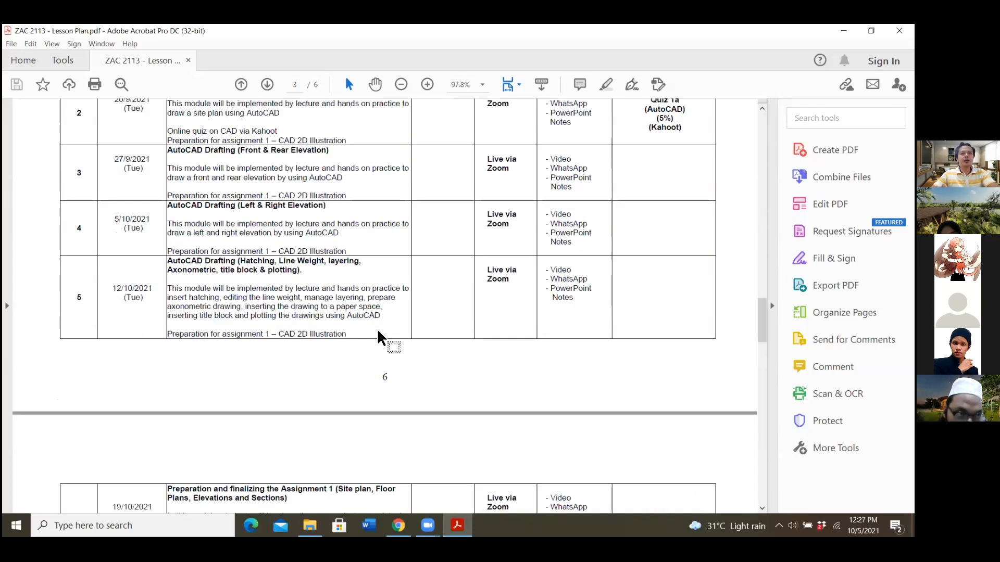
scroll(388, 341, up, 3)
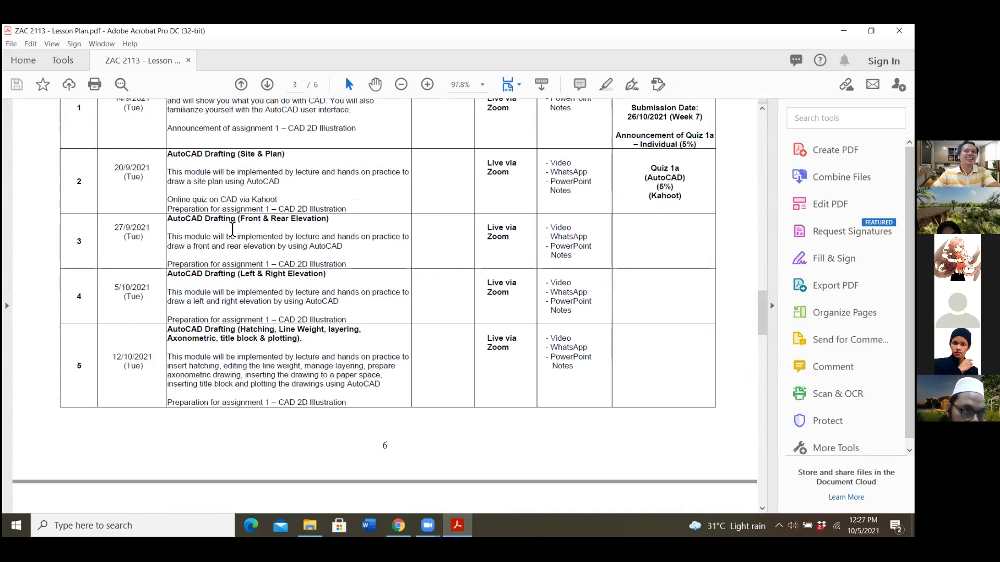
Examine the topics and dates of the week 3, 4 and 5 AutoCAD drafting modules in the schedule.
drag(238, 218, 360, 237)
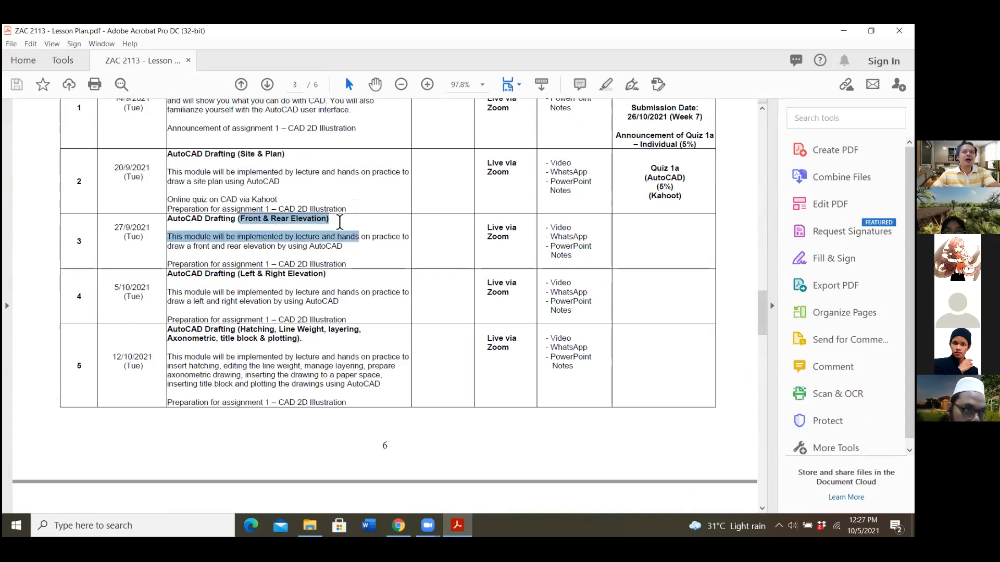
click(262, 225)
drag(233, 224, 333, 221)
click(202, 338)
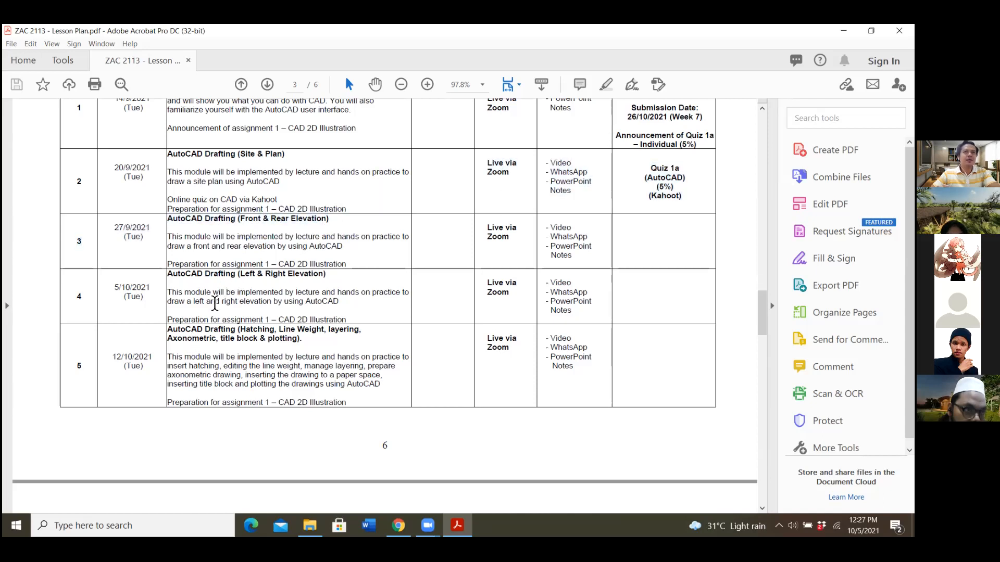
drag(226, 274, 300, 279)
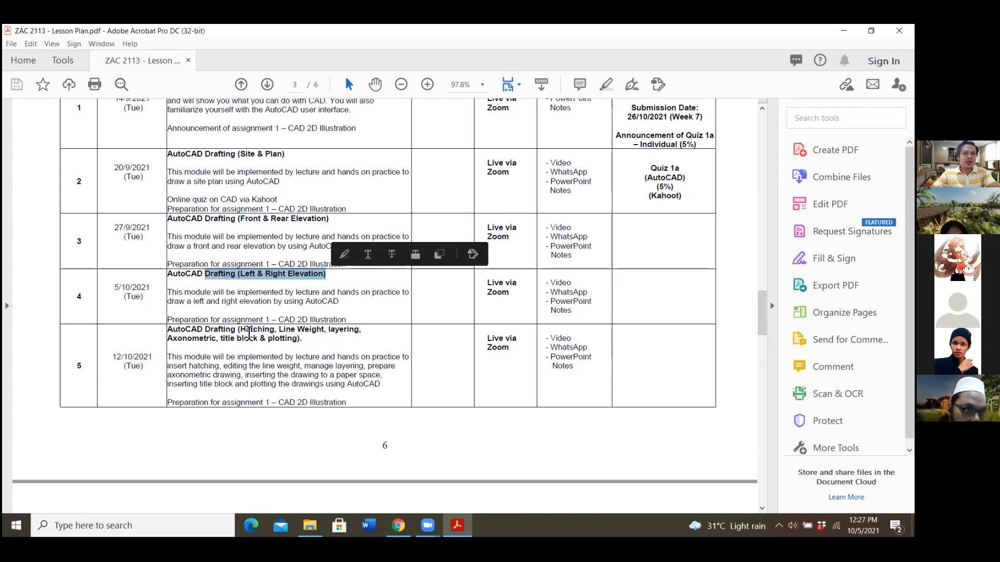
click(250, 329)
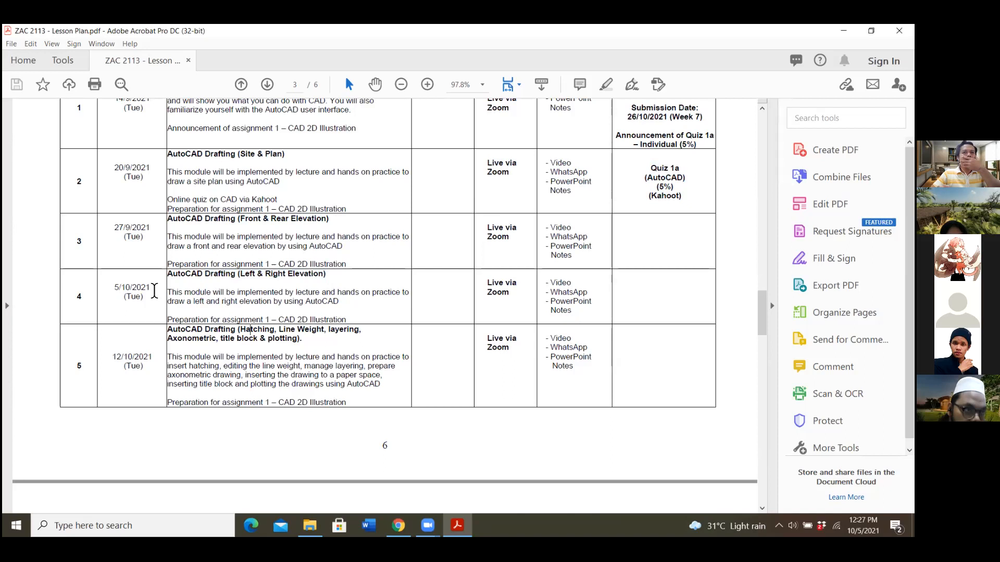
scroll(154, 291, down, 4)
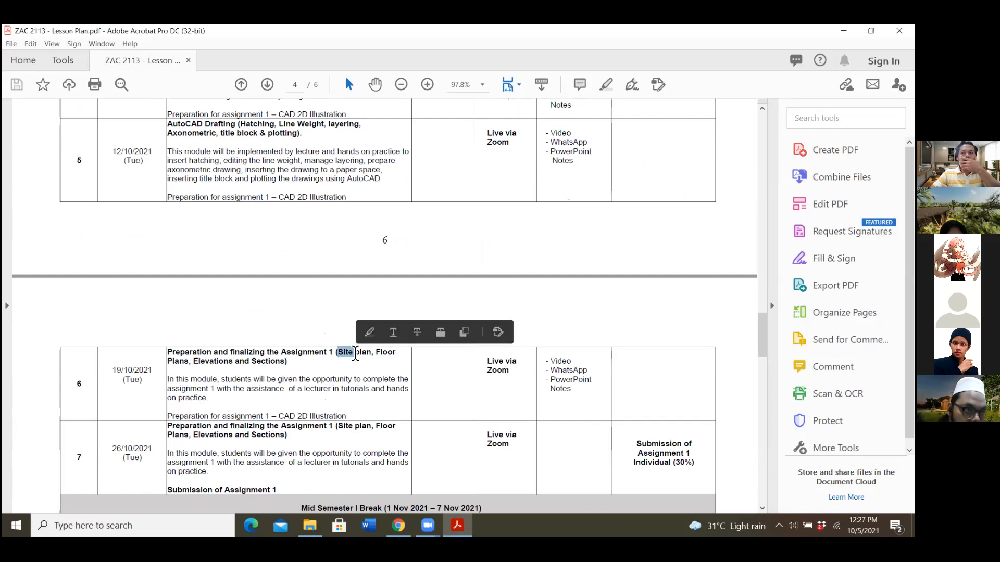
scroll(355, 357, up, 3)
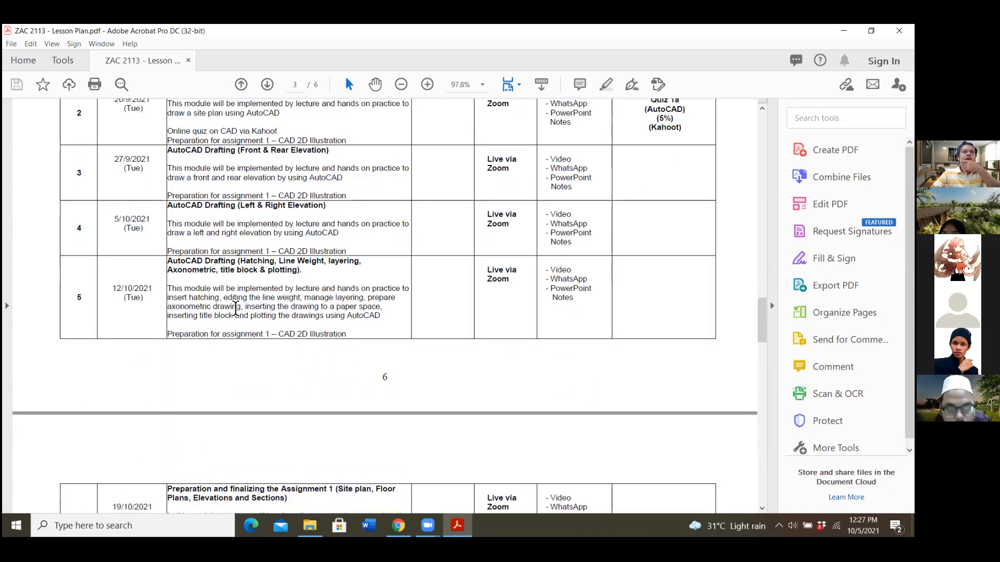
scroll(244, 251, up, 2)
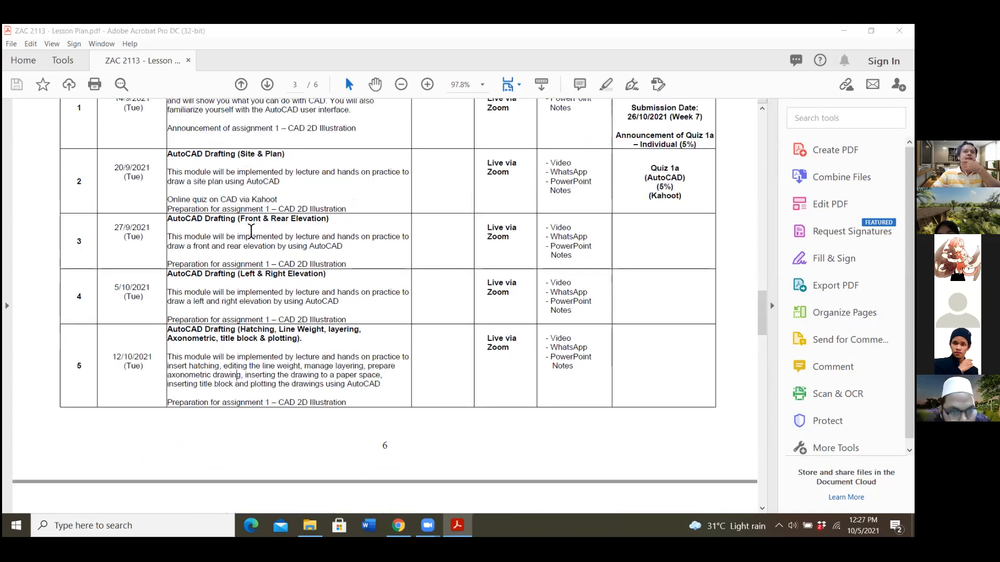
drag(233, 219, 293, 292)
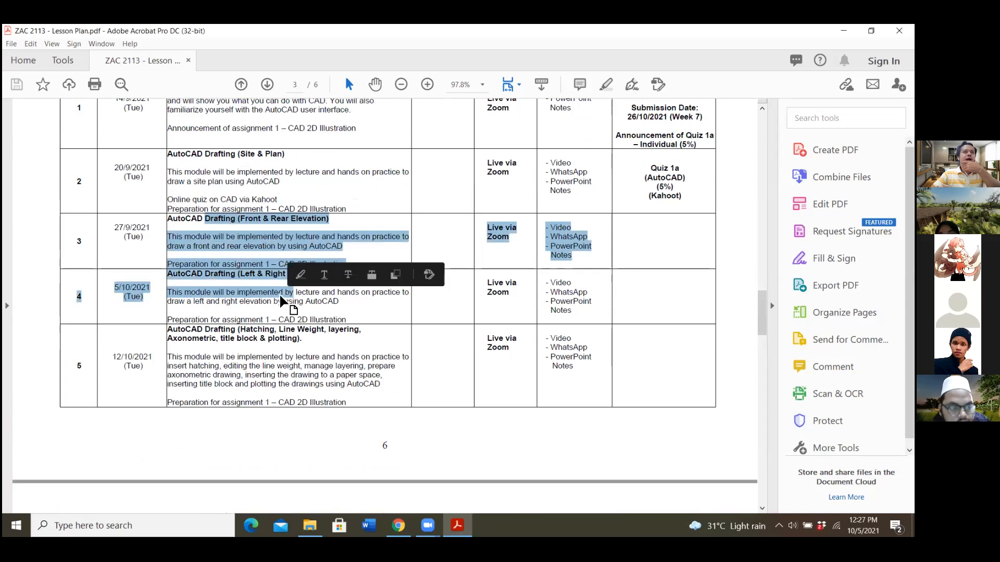
click(229, 305)
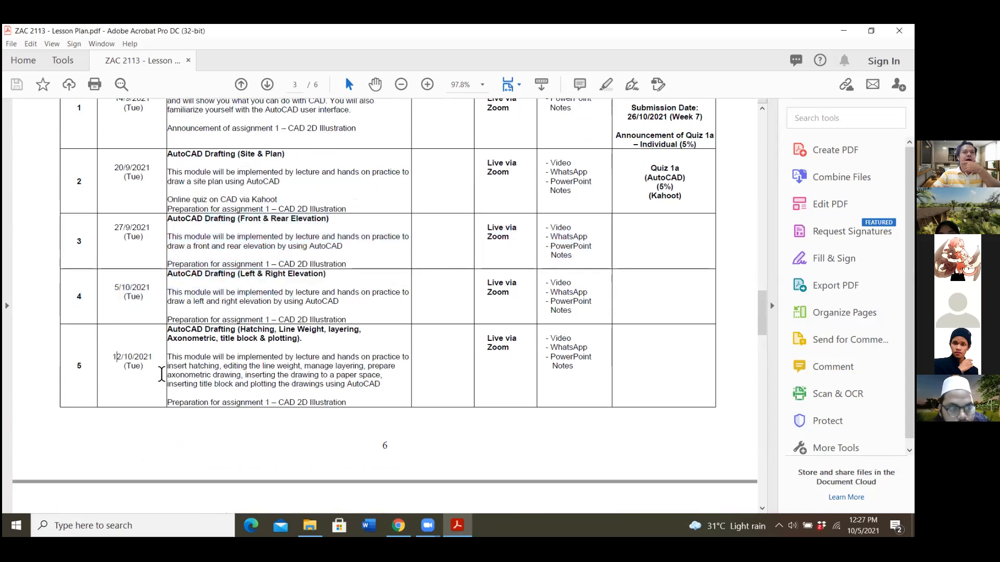
scroll(161, 375, down, 2)
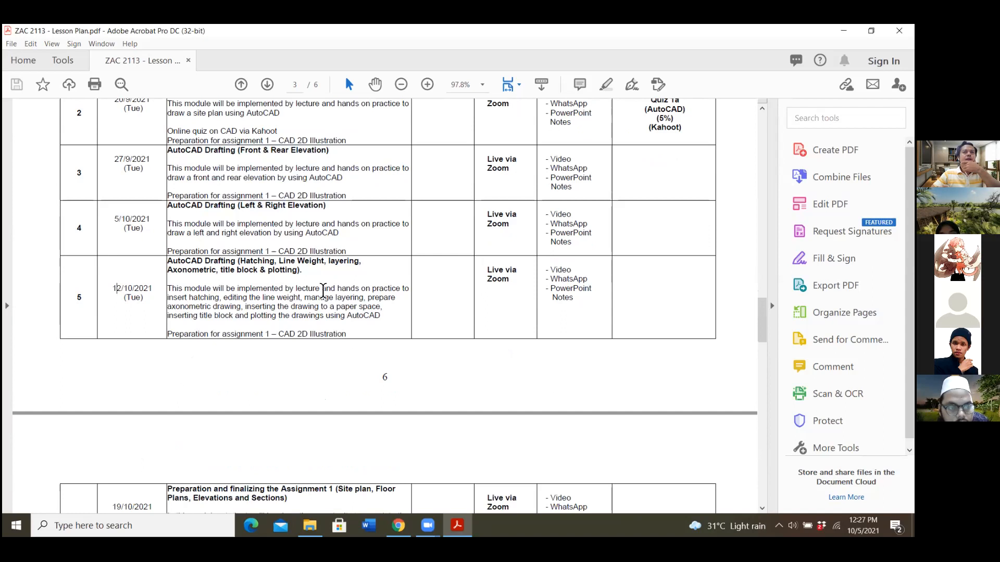
mouse_move(203, 150)
mouse_down()
mouse_move(354, 218)
mouse_move(342, 299)
mouse_move(244, 261)
mouse_up()
click(341, 299)
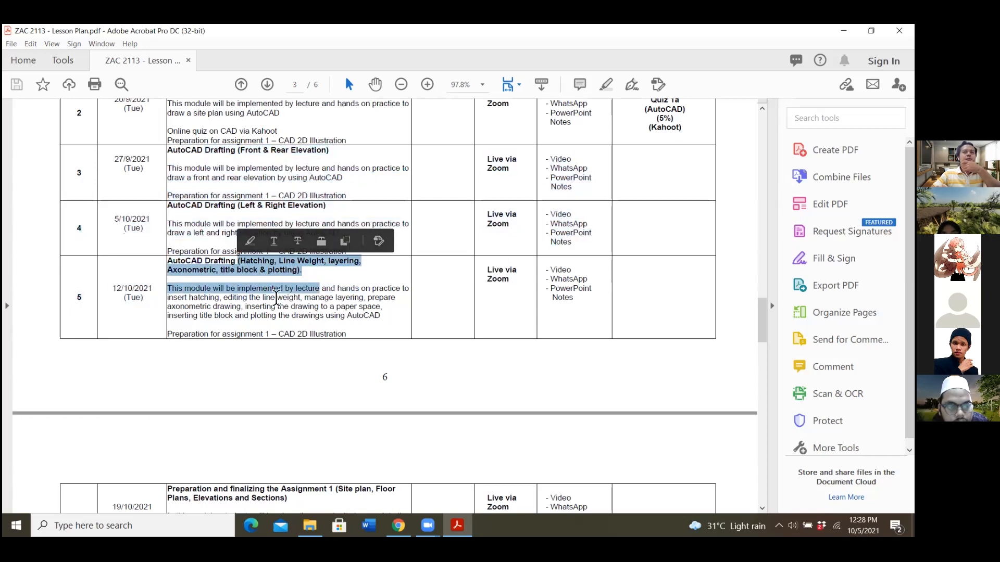
Examine the week 6 and 7 schedule entries on preparing and finalizing Assignment 1, including the listed drawings.
scroll(276, 298, down, 2)
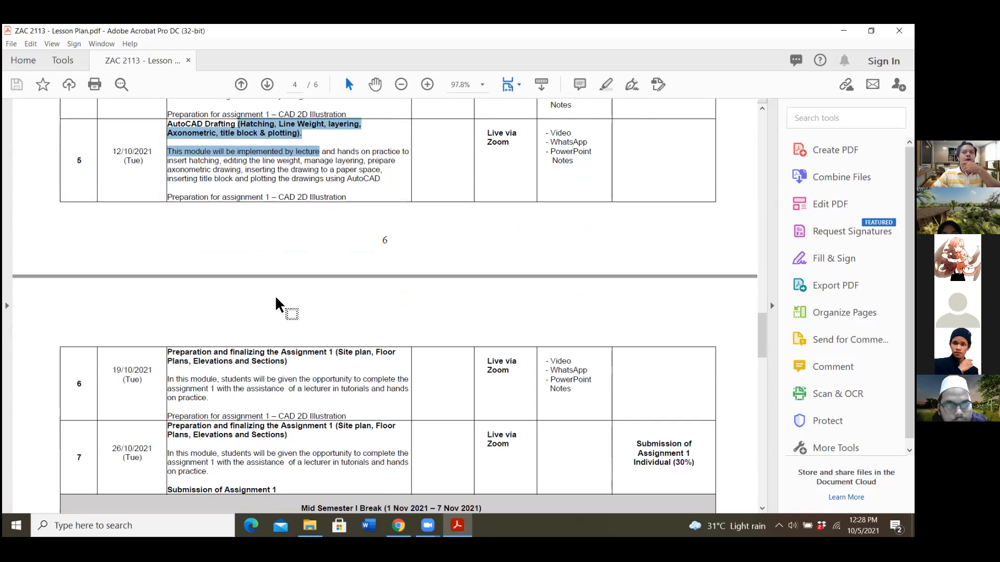
scroll(276, 302, down, 1)
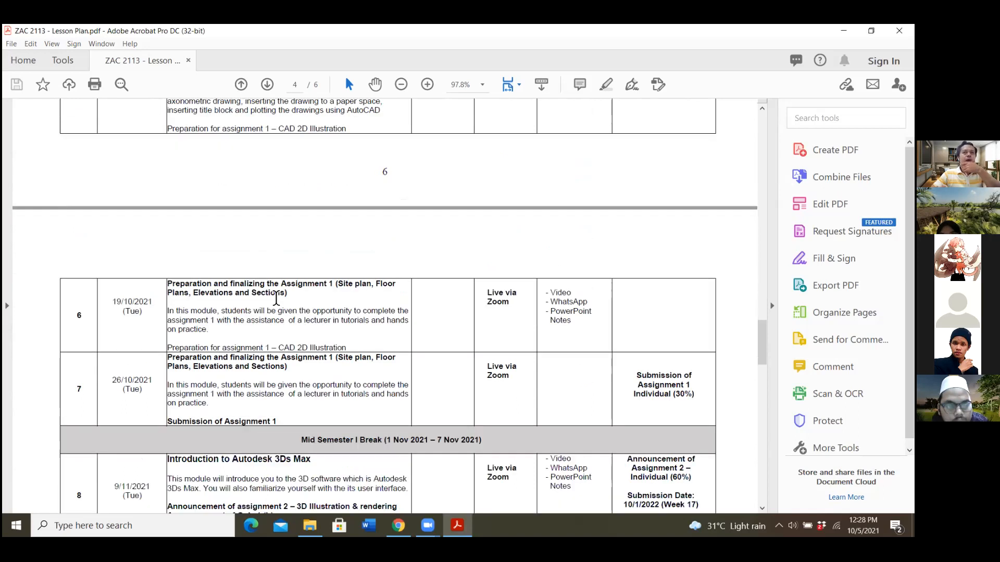
scroll(276, 298, down, 1)
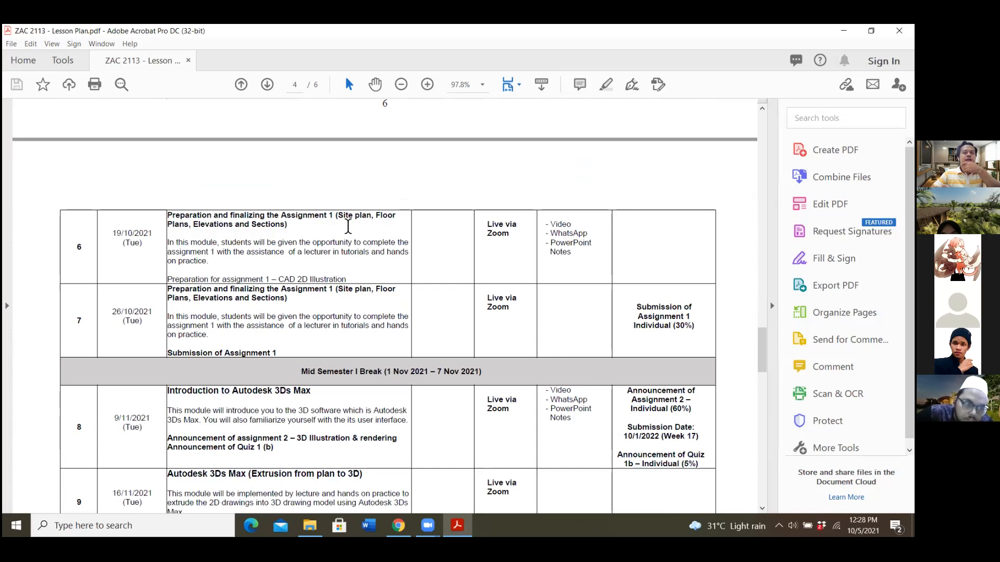
scroll(312, 234, up, 4)
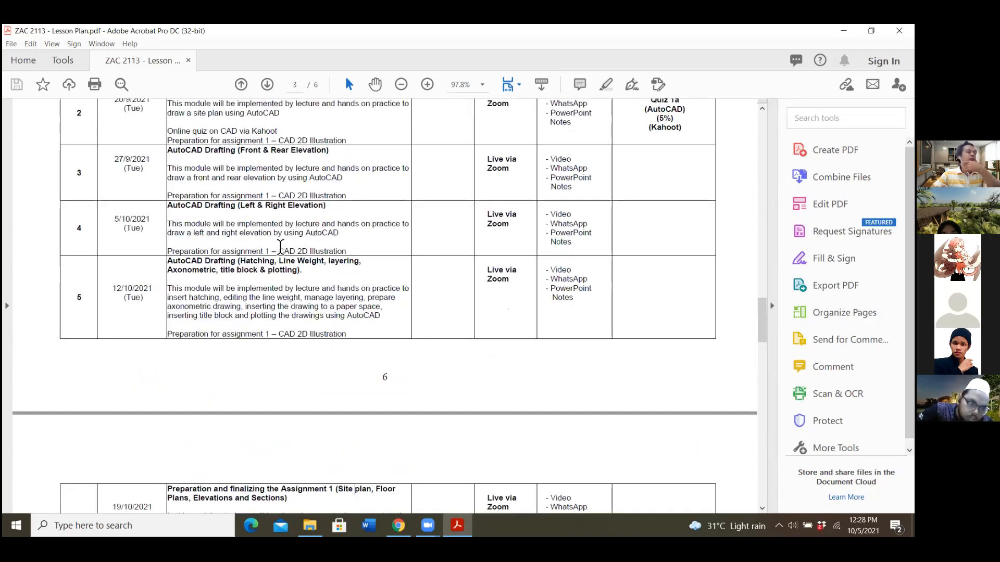
scroll(279, 250, down, 4)
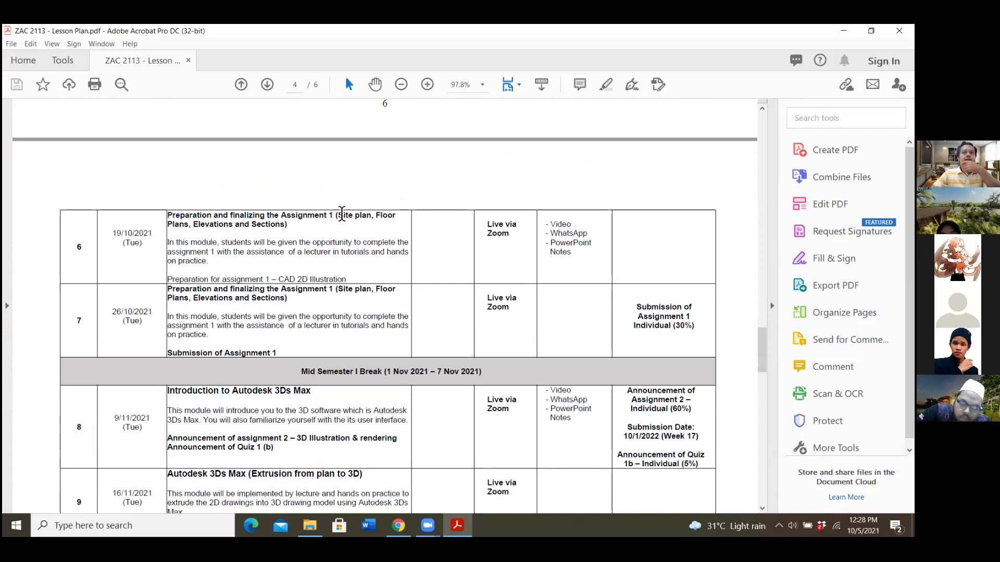
drag(337, 215, 392, 215)
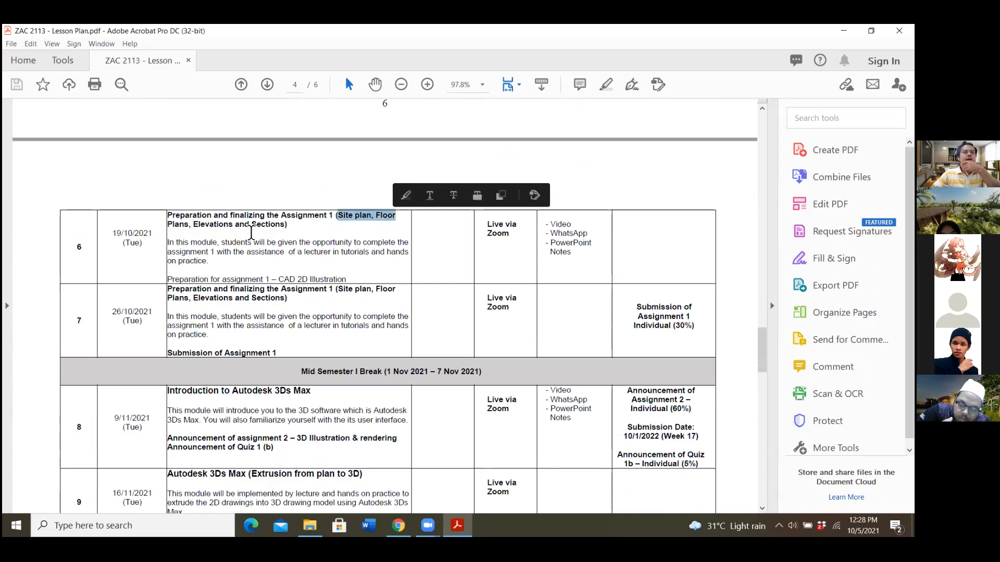
click(251, 232)
scroll(252, 218, down, 1)
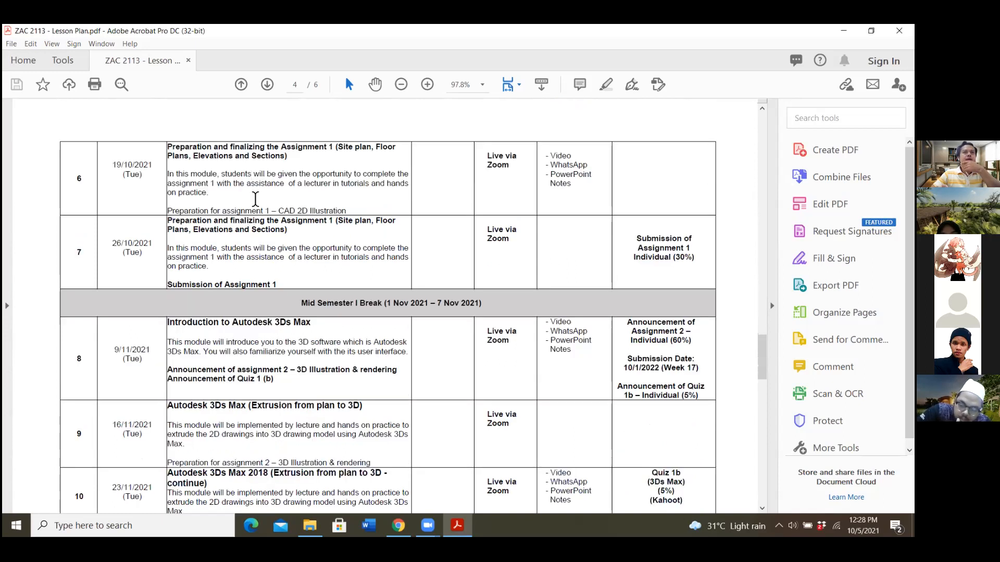
click(189, 157)
drag(332, 148, 190, 156)
click(358, 156)
Recheck the elevation, hatching and plotting modules of weeks 3 to 5 against the Assignment 1 submission in week 7.
scroll(330, 218, up, 4)
scroll(319, 232, up, 2)
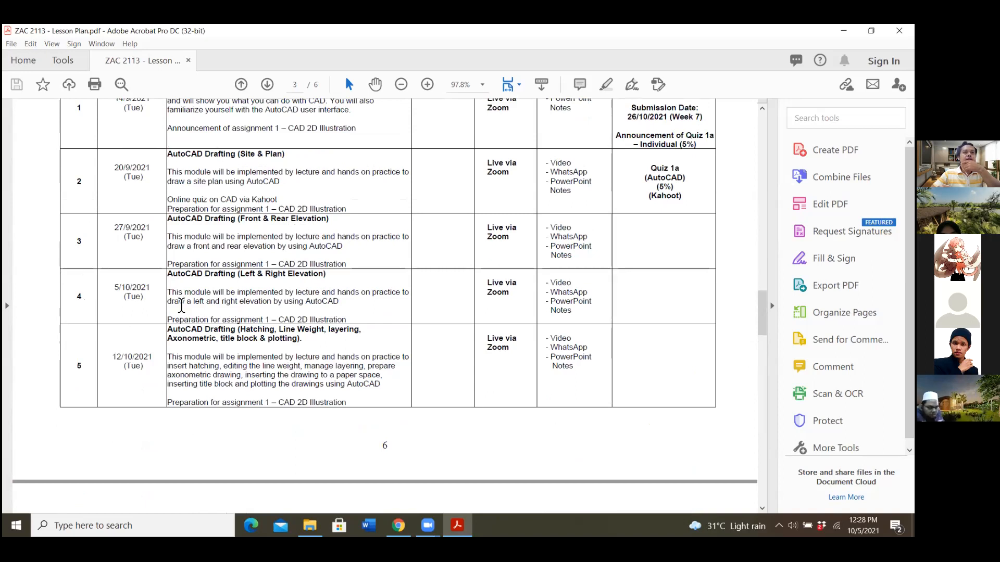
drag(181, 304, 304, 301)
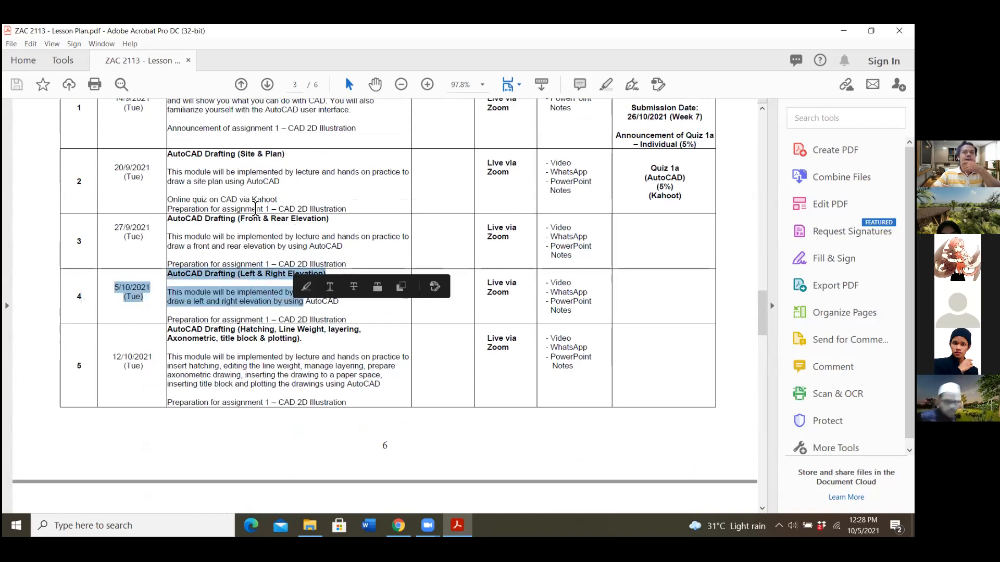
drag(241, 218, 329, 220)
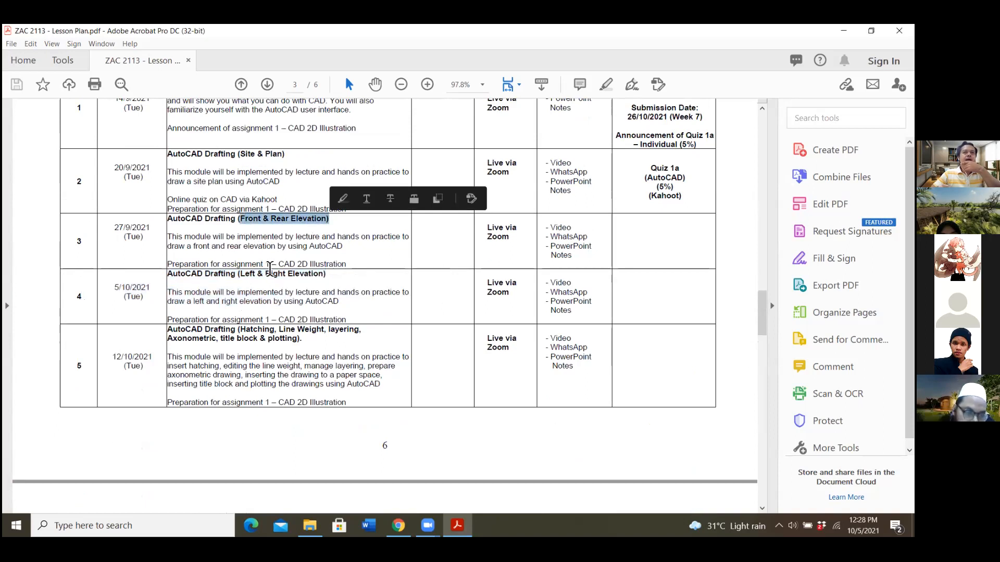
click(257, 278)
scroll(322, 286, down, 3)
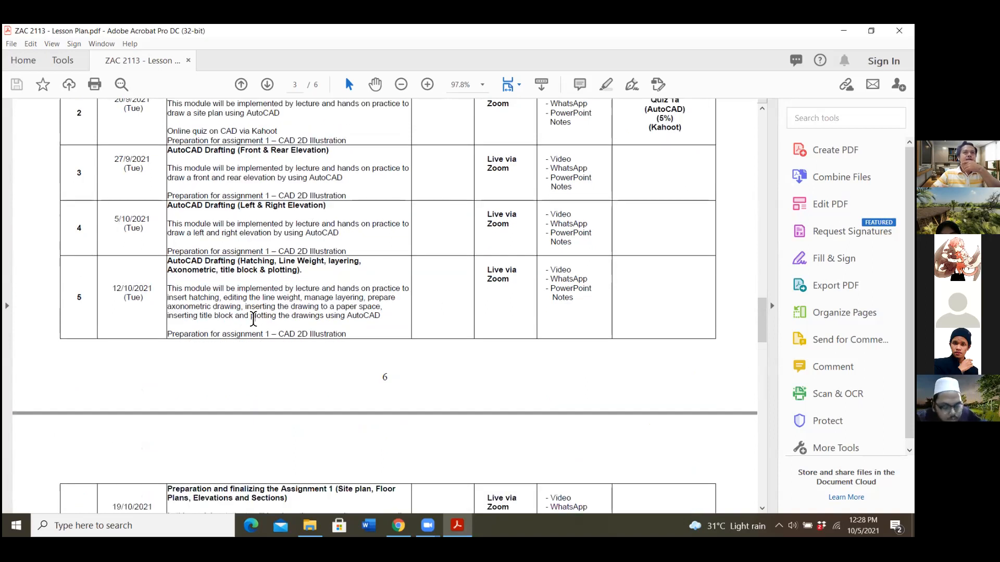
drag(237, 269, 347, 261)
click(309, 306)
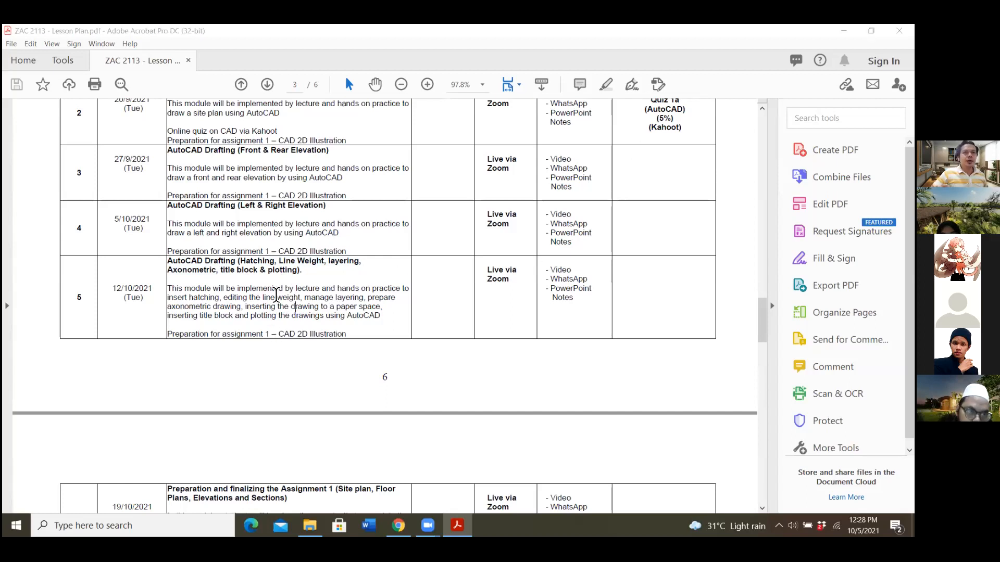
scroll(276, 295, down, 3)
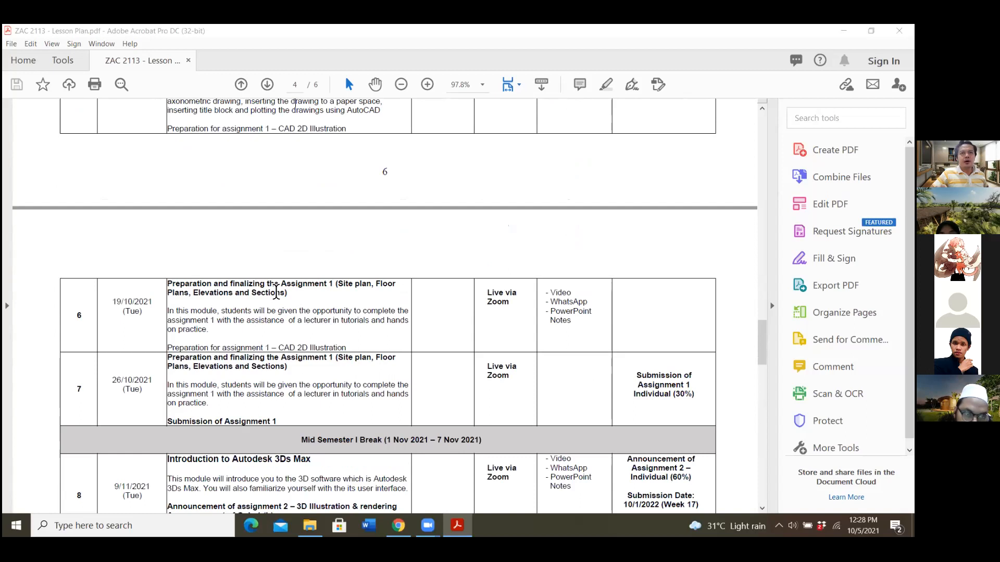
drag(79, 390, 309, 400)
click(406, 265)
scroll(549, 176, up, 2)
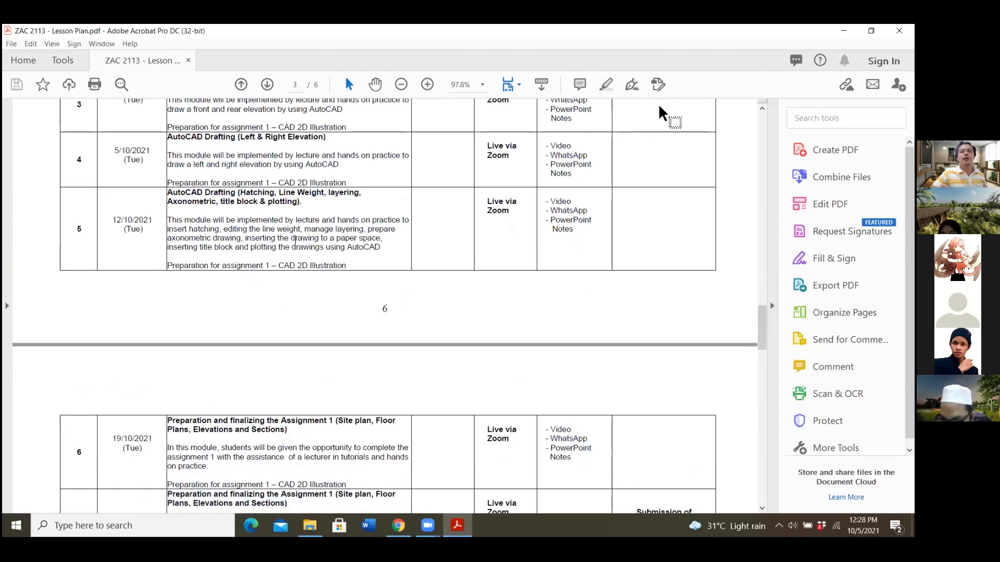
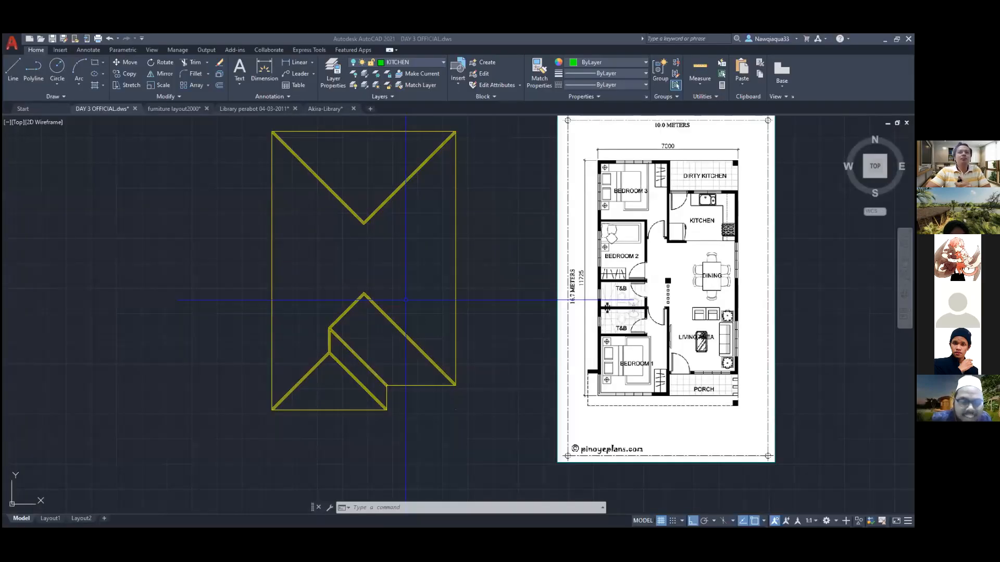
right_click(397, 269)
key(Escape)
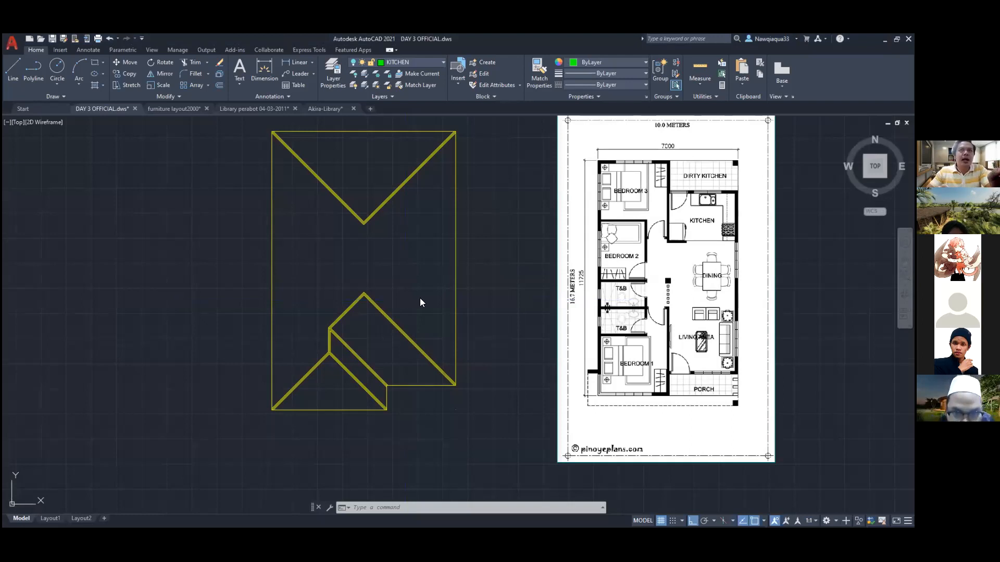
key(Return)
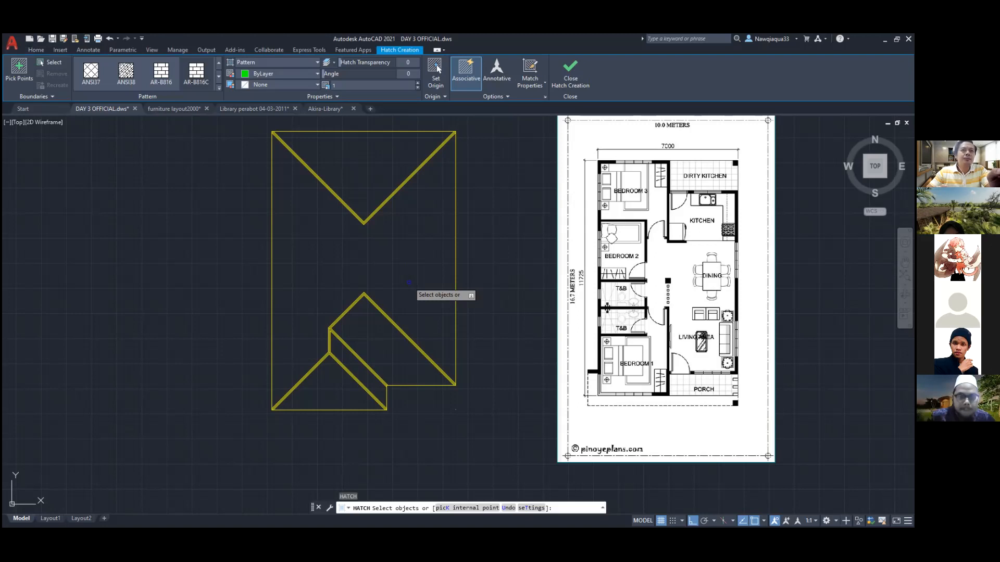
scroll(408, 283, up, 2)
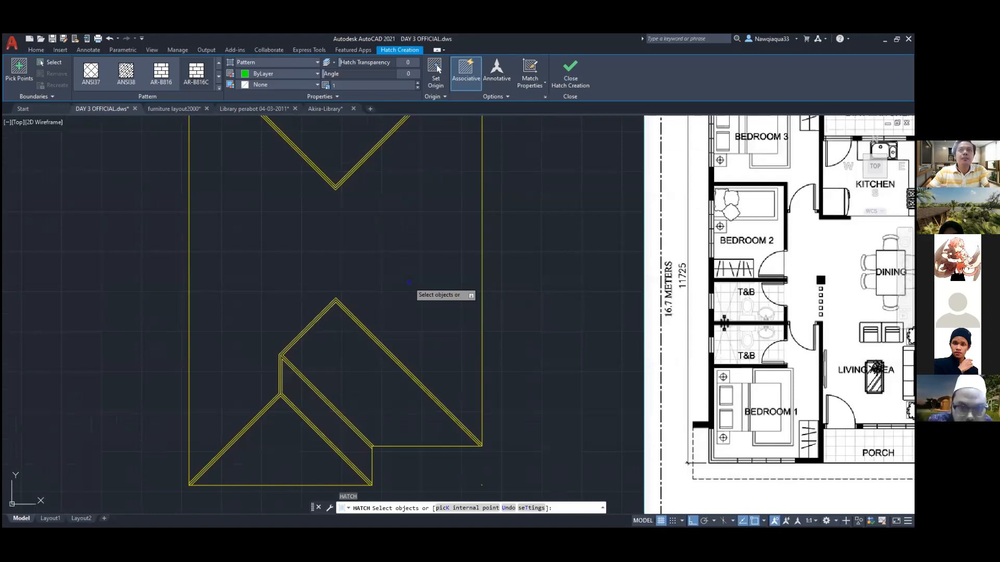
key(Escape)
key(Escape)
Draw a vertical ridge line on the ROOF layer, running down from the apex of the roof plan's upper hips.
key(Escape)
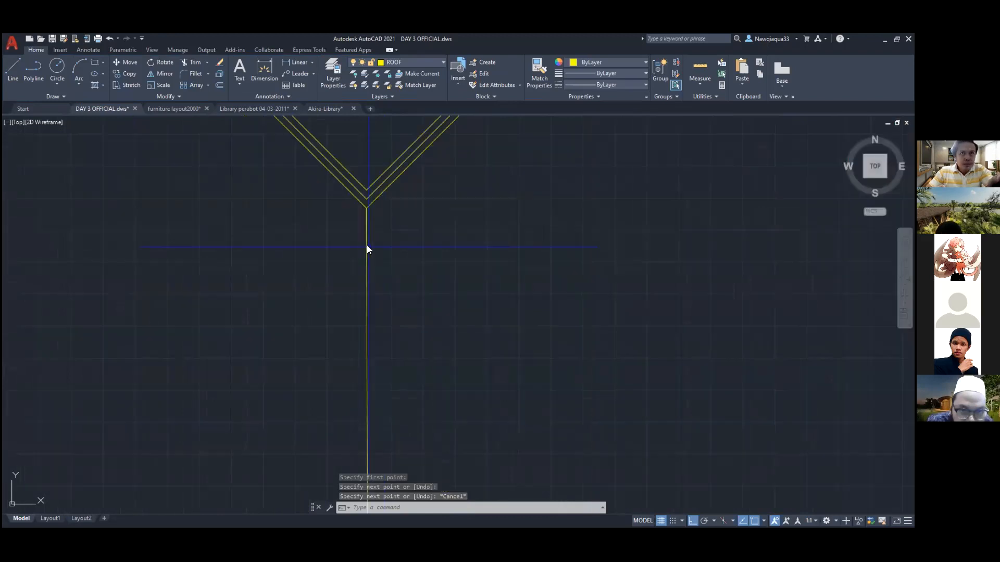
click(366, 245)
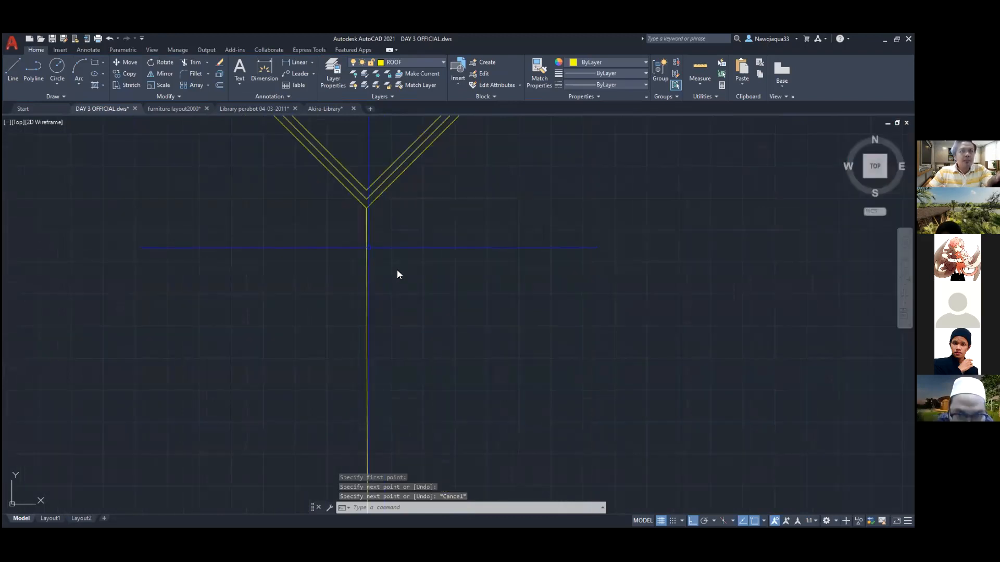
Replace the vertical ridge line with one that joins the apexes of the middle hip lines.
text(DE)
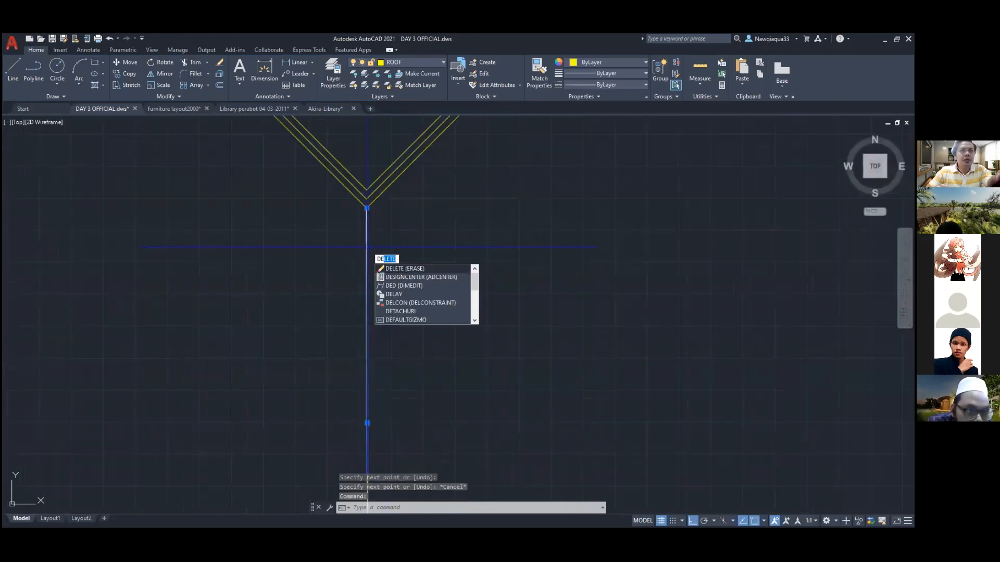
key(Return)
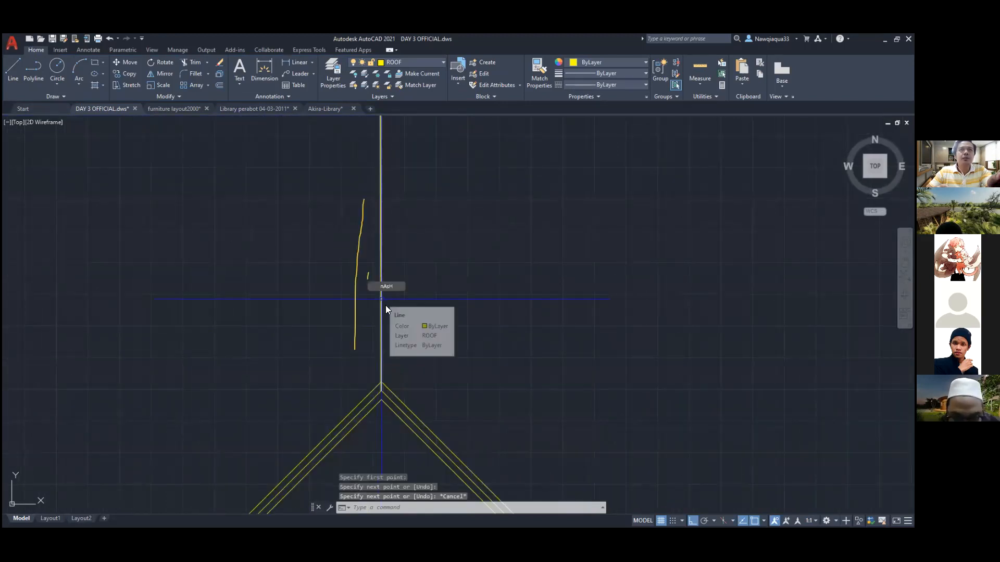
Offset the vertical ridge line by 50 to both sides.
text(O)
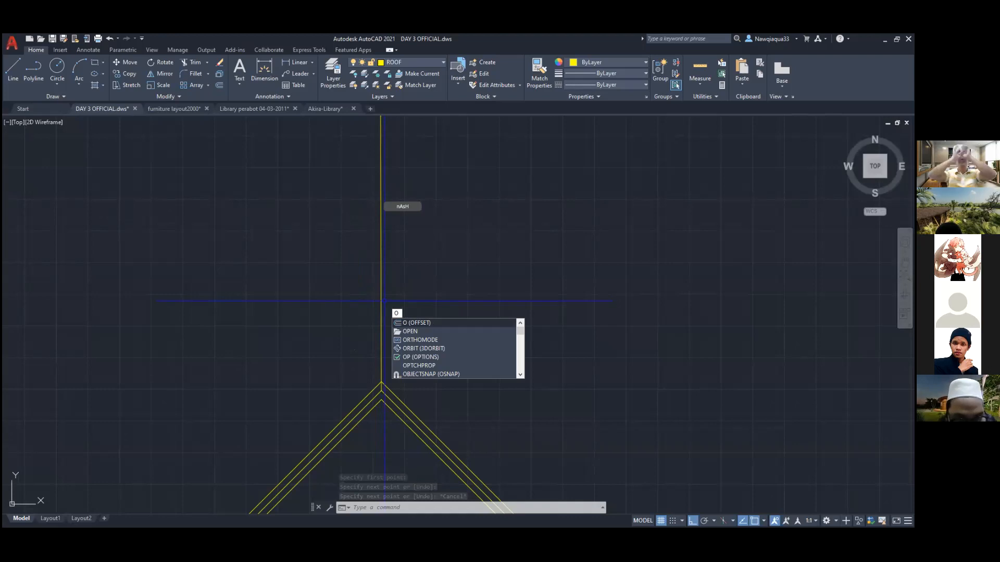
key(Return)
text(50)
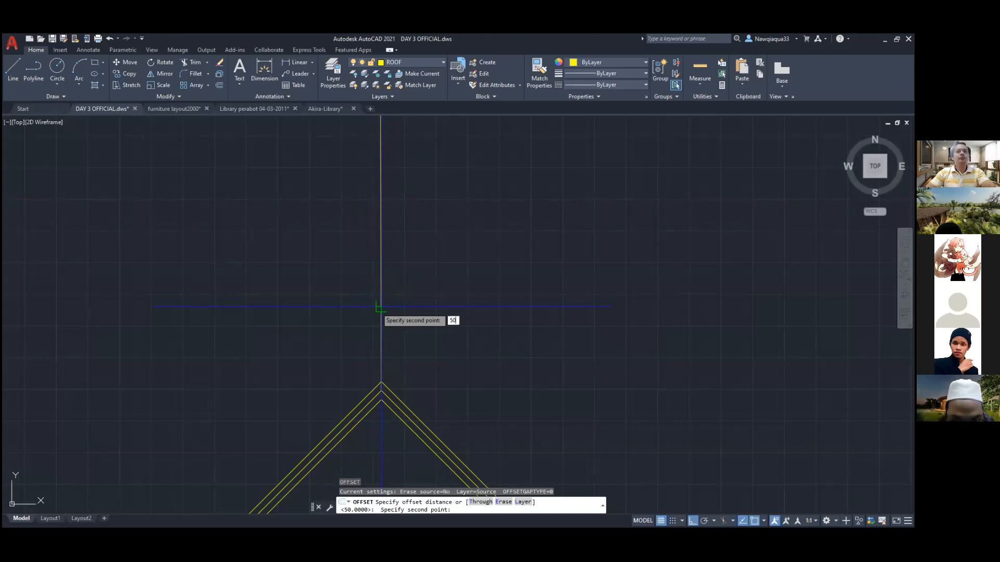
key(Return)
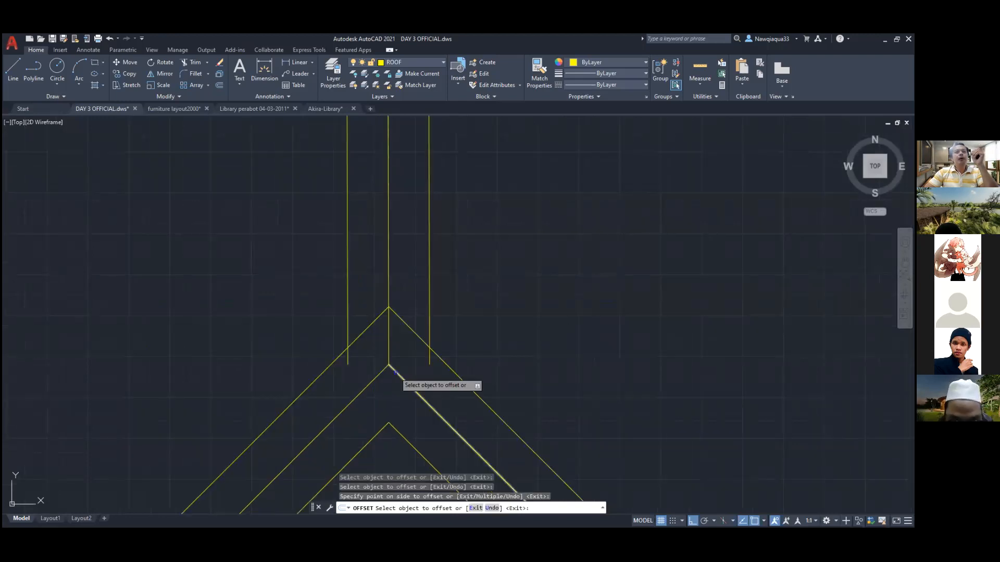
key(Escape)
Trim the ends of the two offset ridge lines that overshoot the outer hip lines at the lower apex.
click(422, 364)
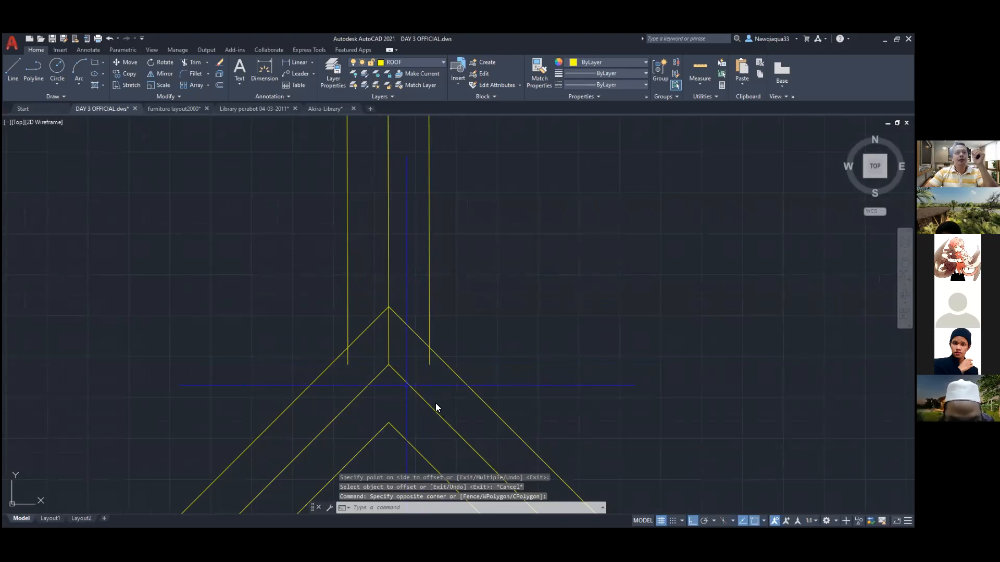
text(TR)
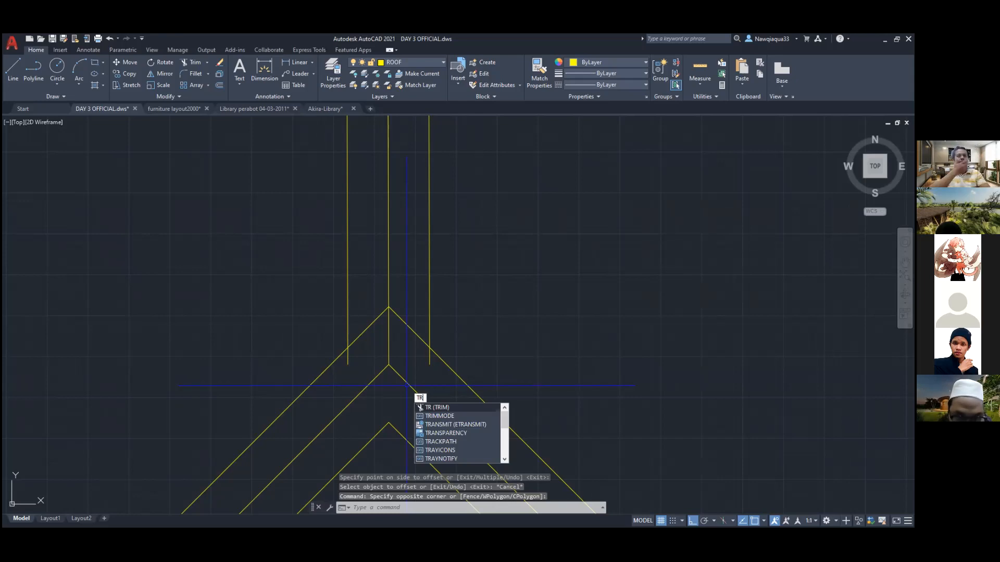
key(Return)
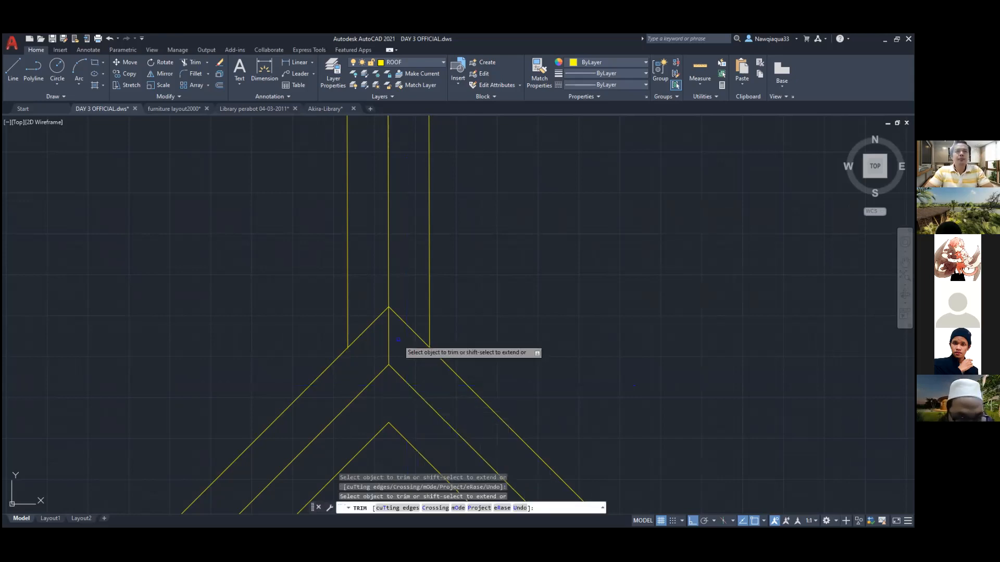
key(Escape)
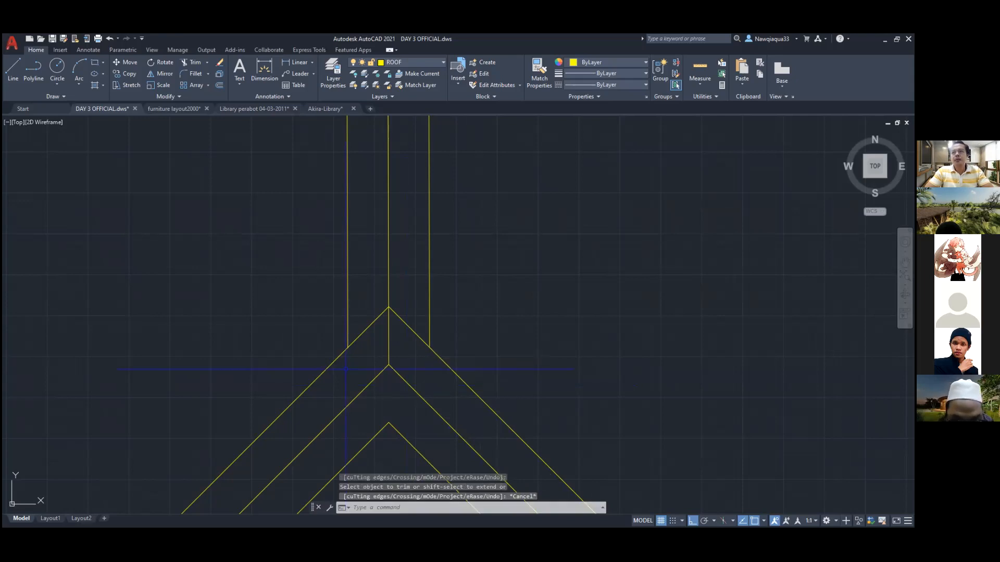
Chamfer each offset ridge line with its adjoining outer hip line at the lower apex, using zero distances for clean corners.
text(ch)
key(Return)
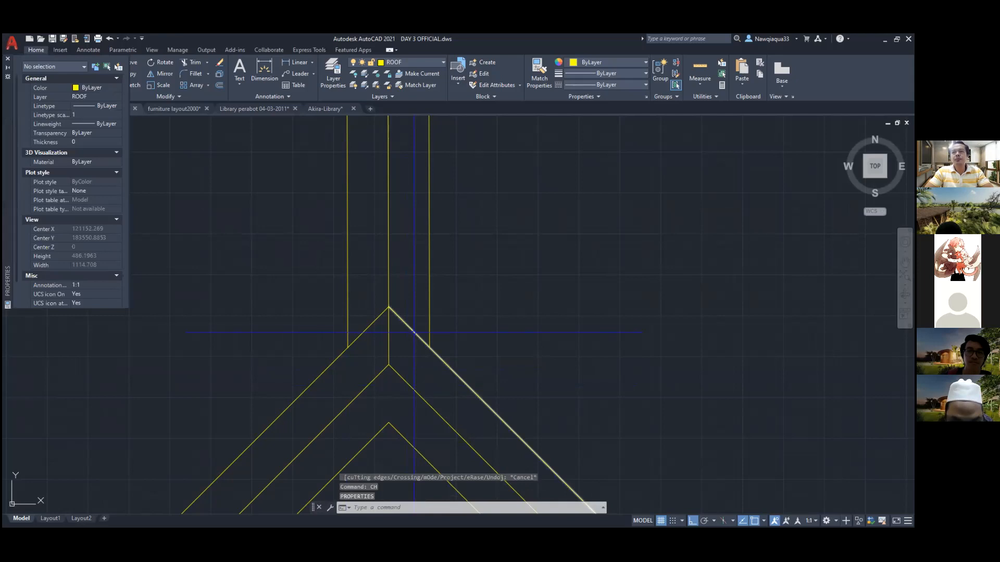
click(414, 332)
click(429, 327)
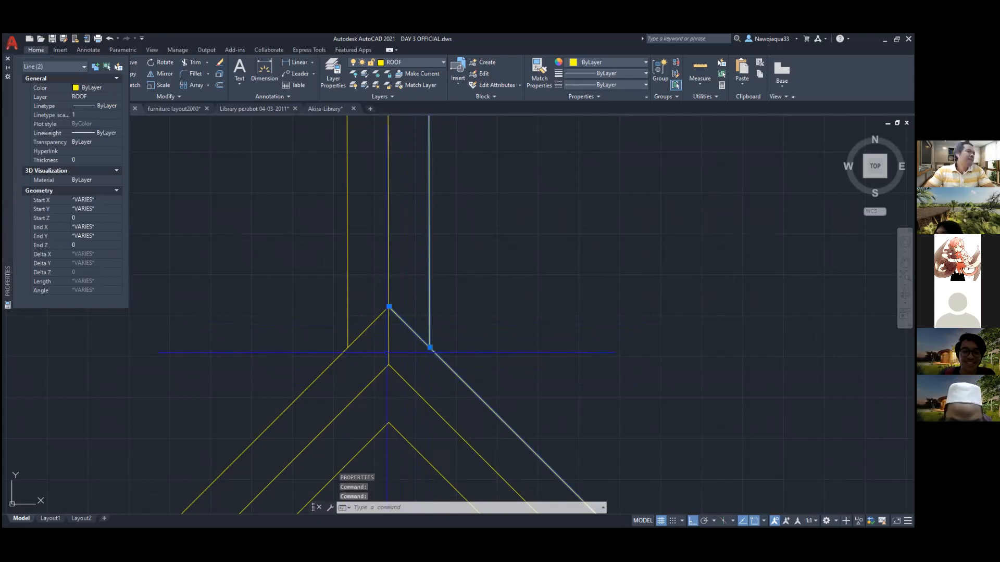
text(cha)
key(Return)
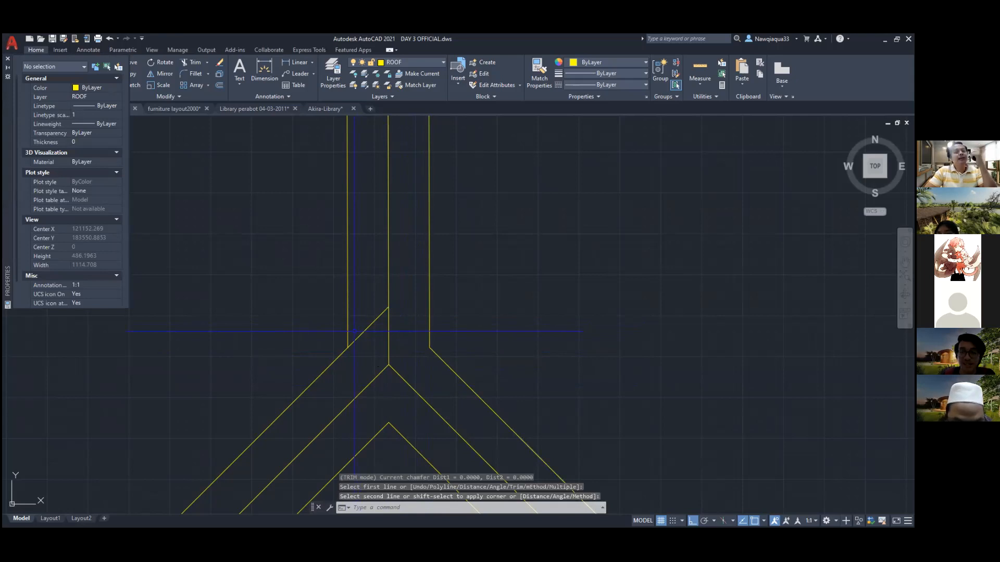
click(374, 327)
Chamfer both offset ridge lines with the outer hip lines at the upper apex, using zero distances.
scroll(385, 327, up, 2)
scroll(372, 330, down, 8)
scroll(388, 237, up, 4)
middle_drag(390, 236, 396, 495)
scroll(428, 202, down, 4)
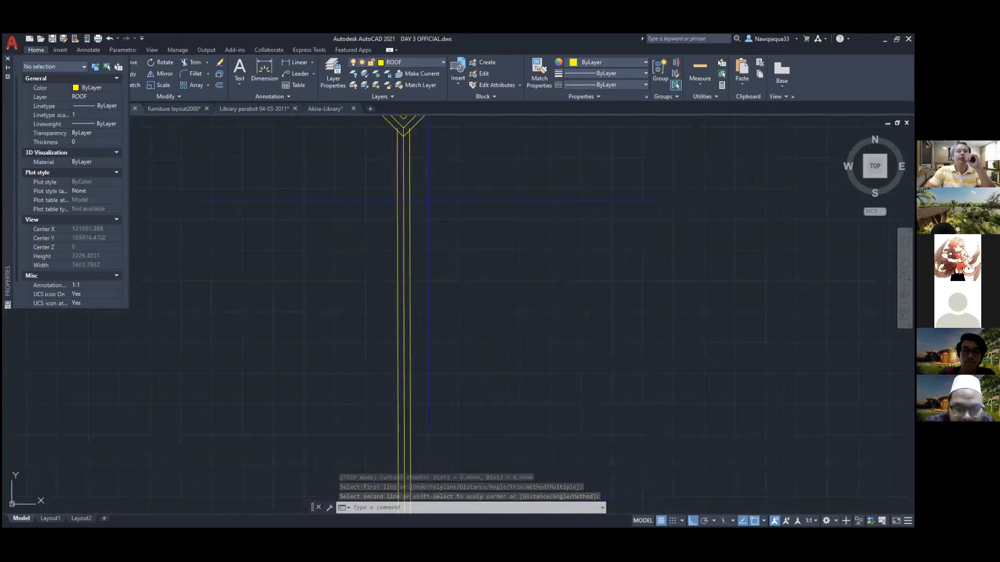
scroll(422, 213, up, 6)
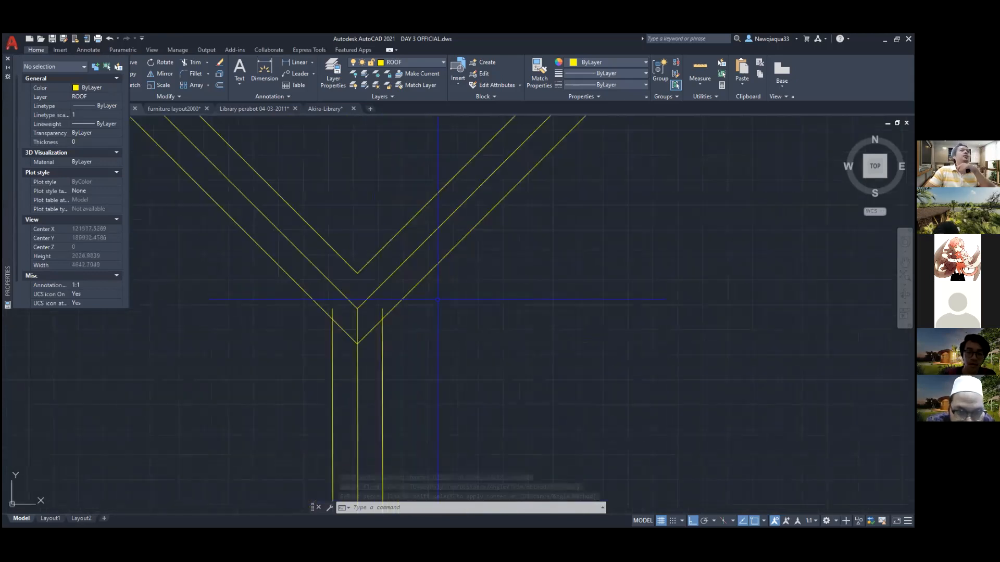
scroll(402, 347, up, 4)
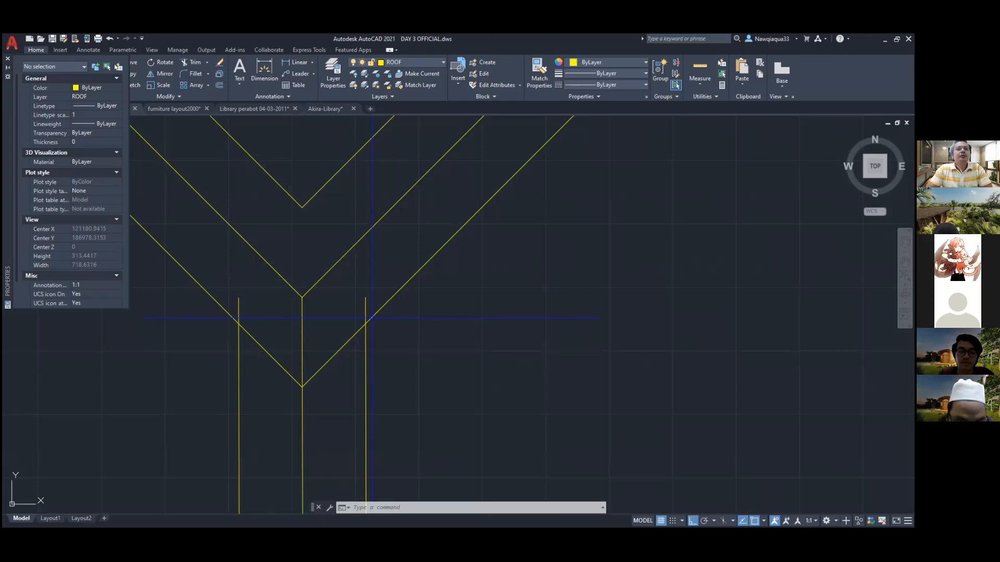
click(371, 317)
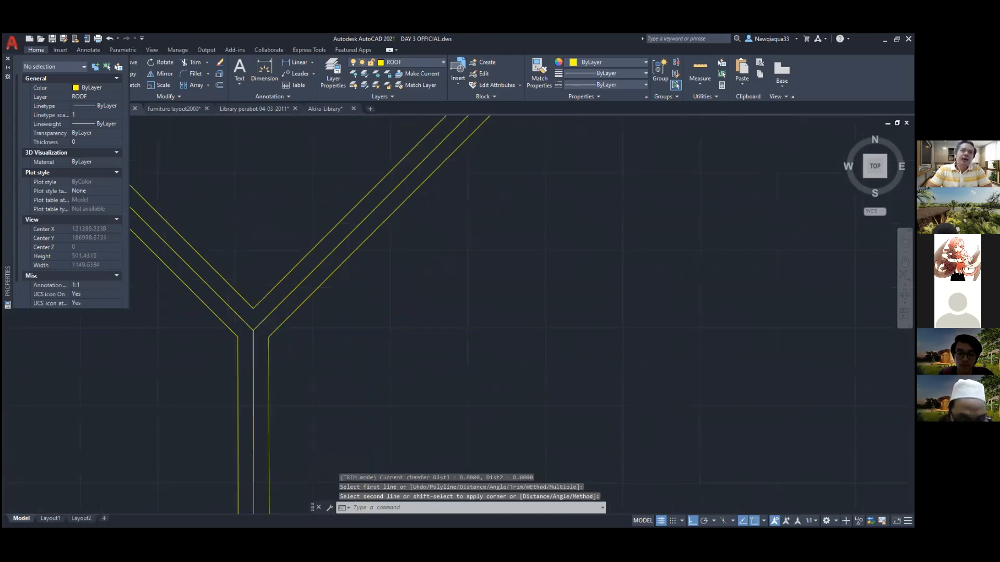
scroll(247, 327, down, 5)
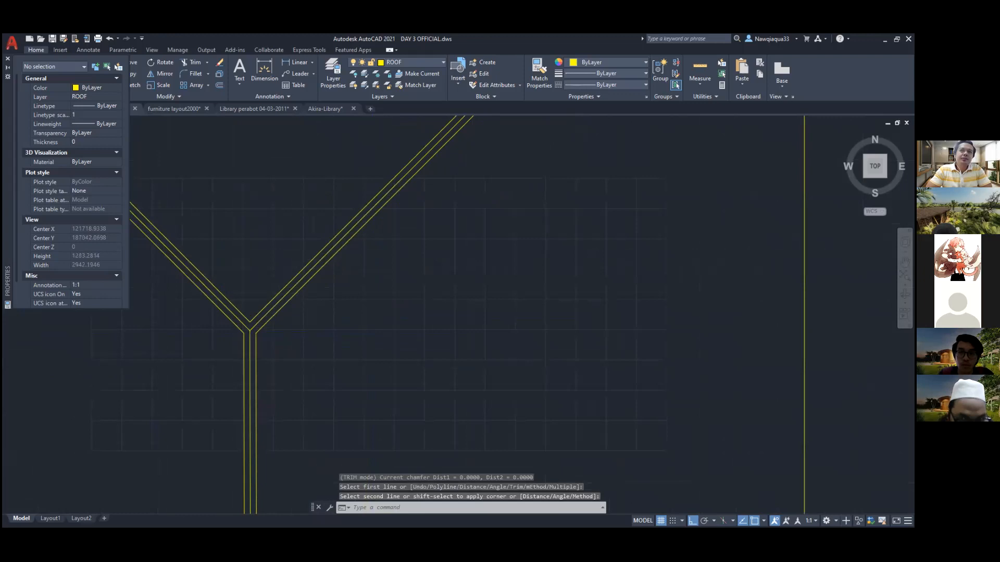
scroll(394, 327, down, 2)
key(Escape)
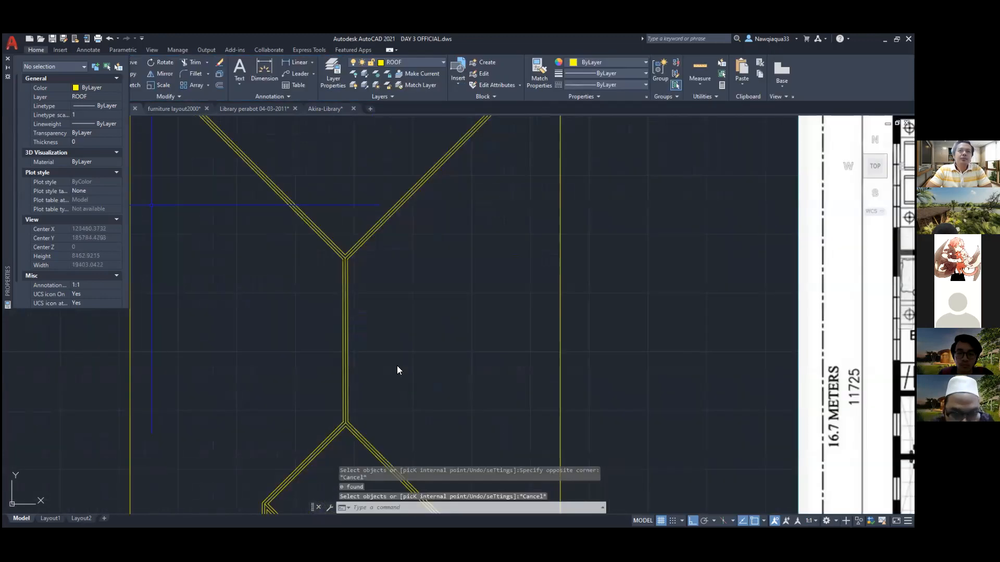
text(H)
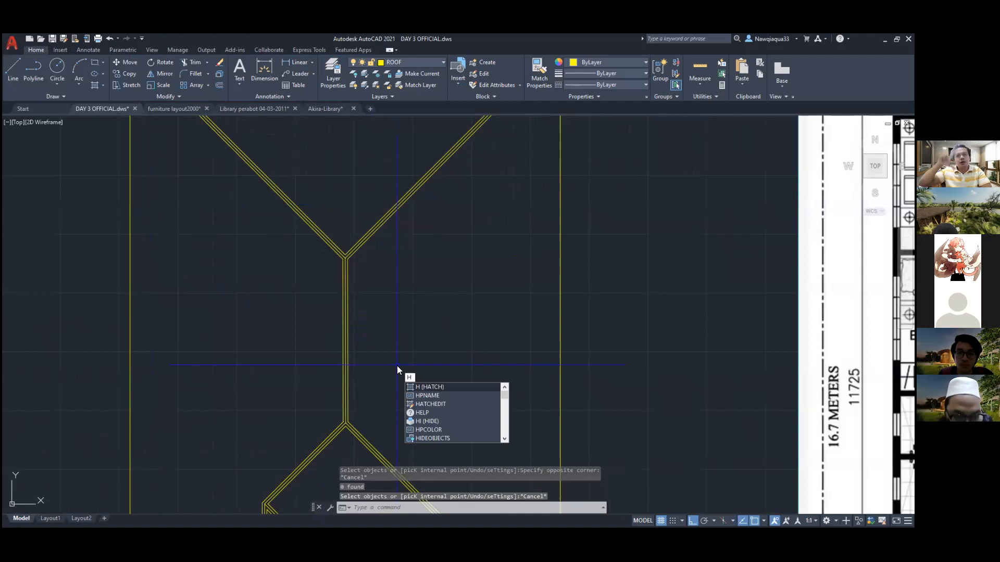
text(A)
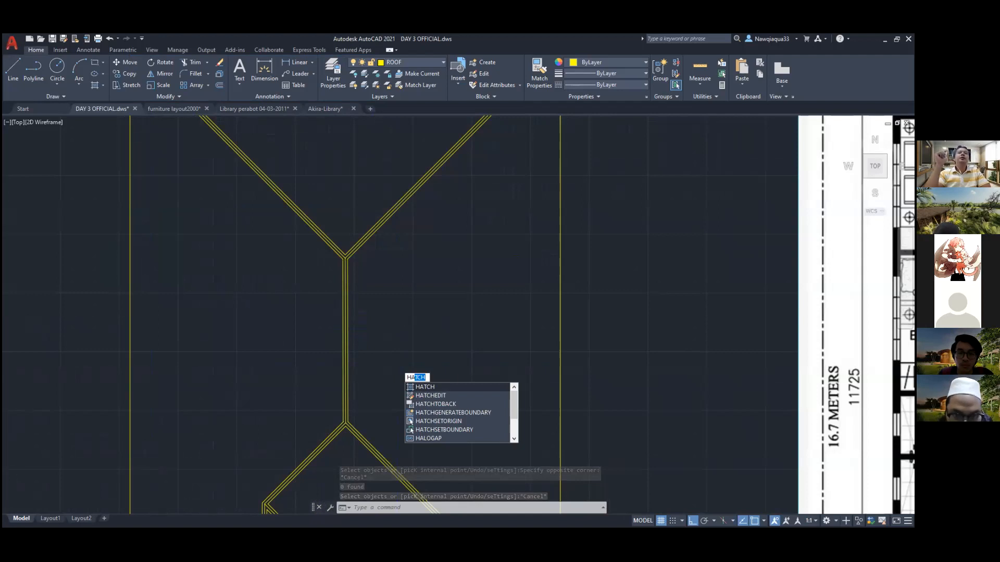
scroll(390, 341, down, 3)
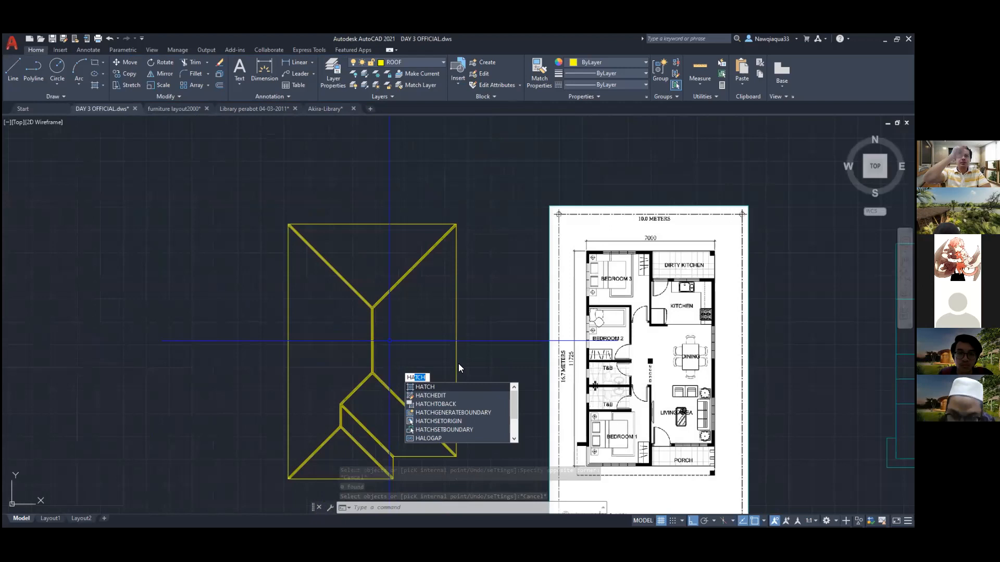
middle_drag(400, 353, 437, 333)
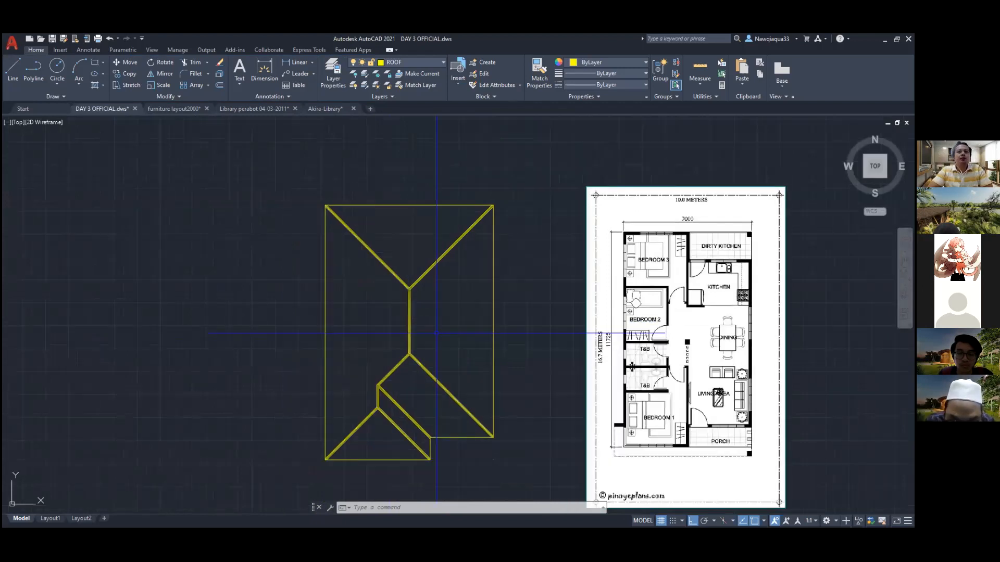
text(Ha)
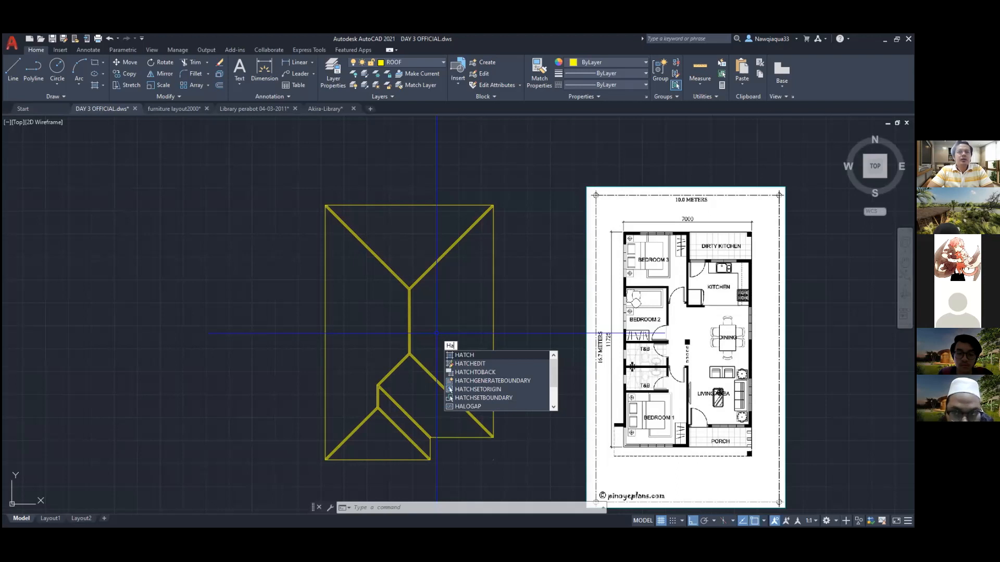
key(Return)
click(441, 332)
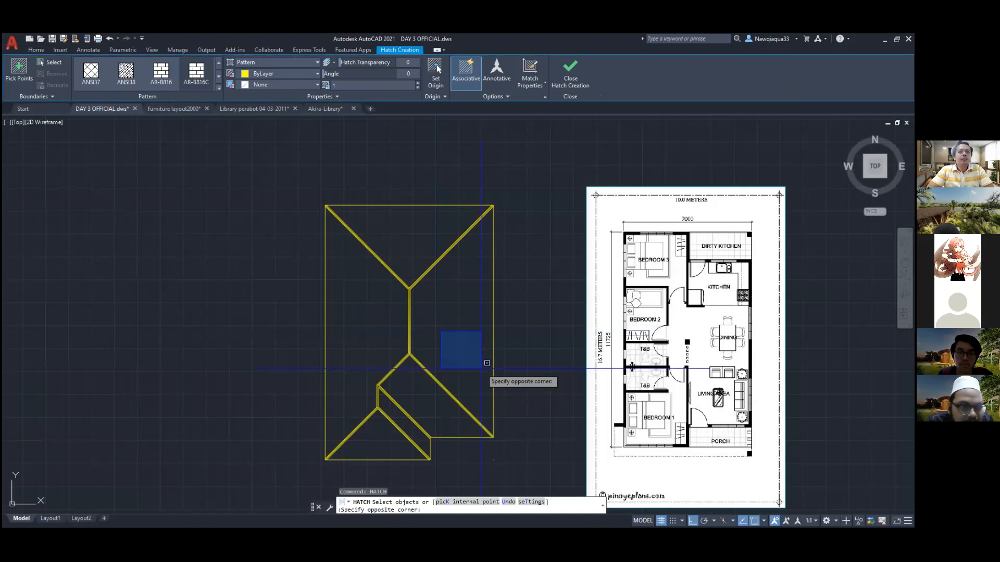
key(Escape)
text(h)
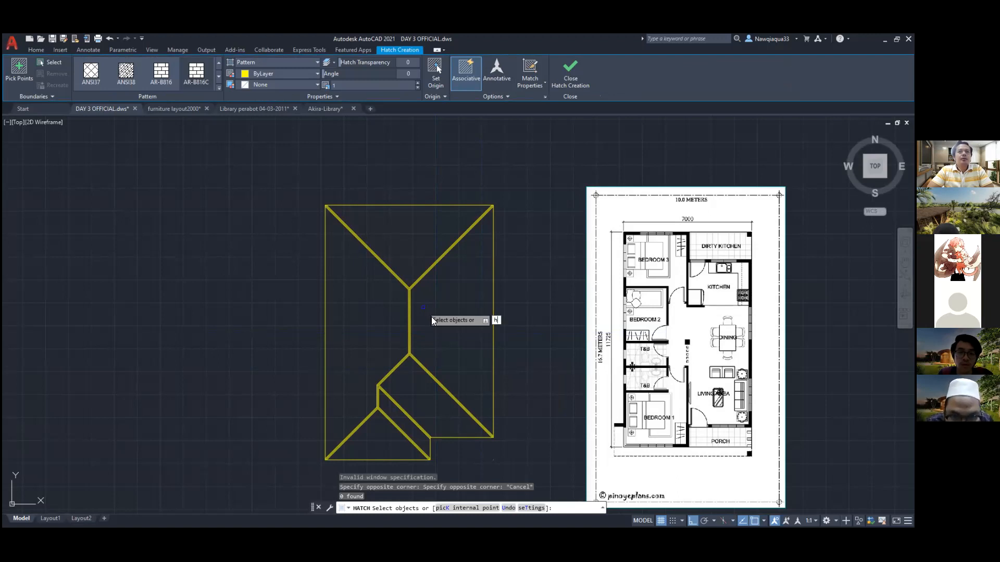
key(BackSpace)
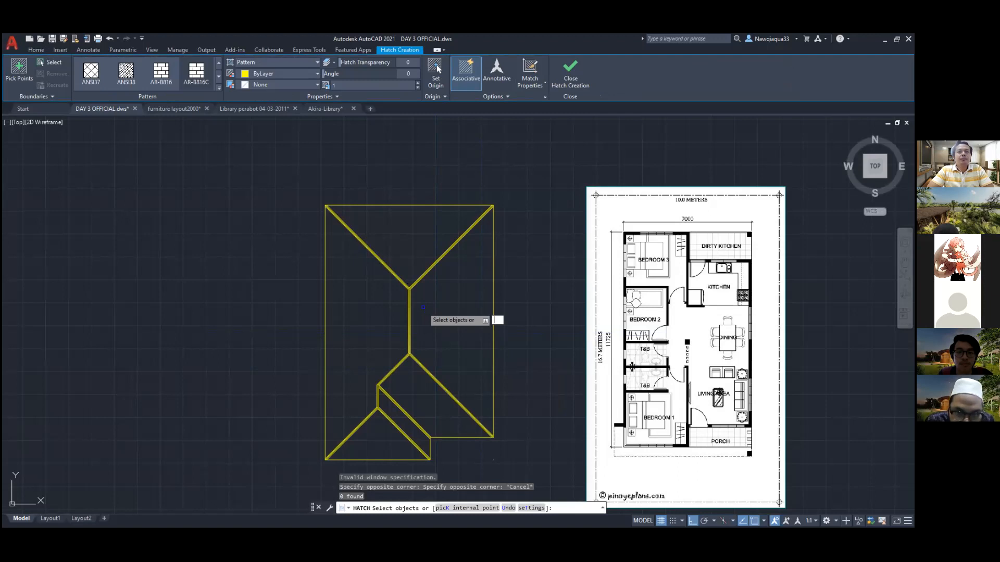
key(Escape)
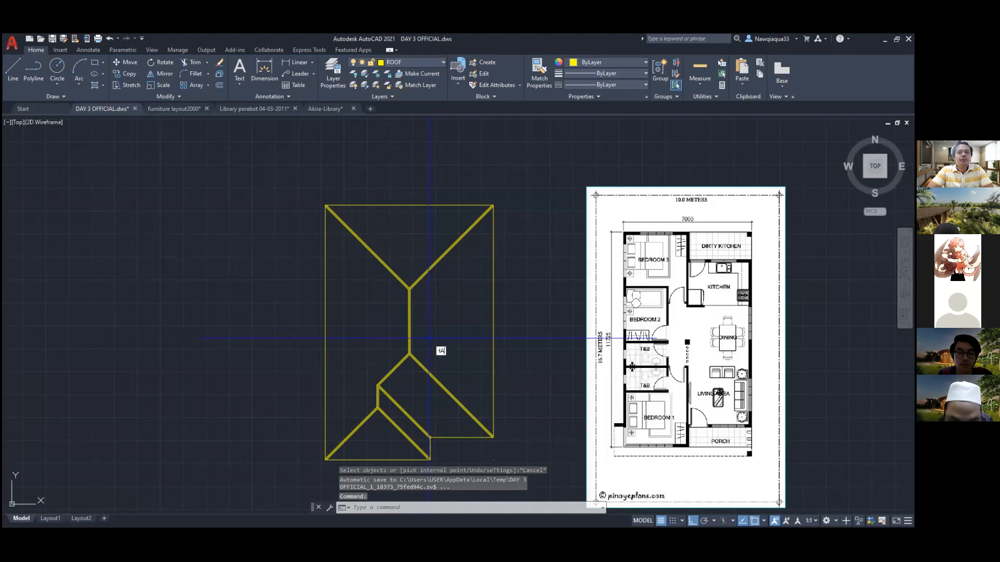
key(Return)
click(430, 370)
key(Escape)
click(429, 371)
click(450, 319)
key(Escape)
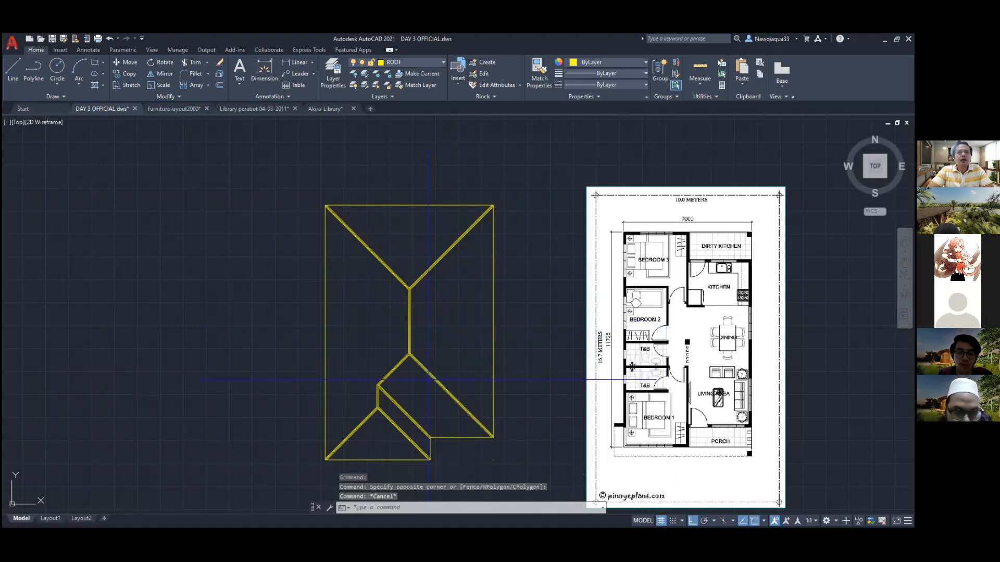
Try to hatch the east roof slope by selecting the vertical ridge lines and the east eave line as boundaries.
text(H)
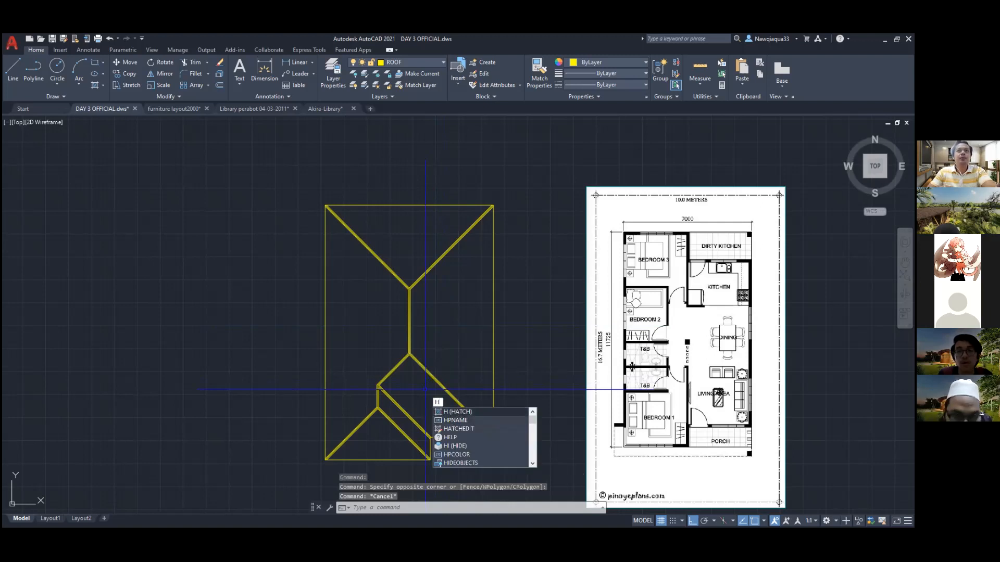
key(Return)
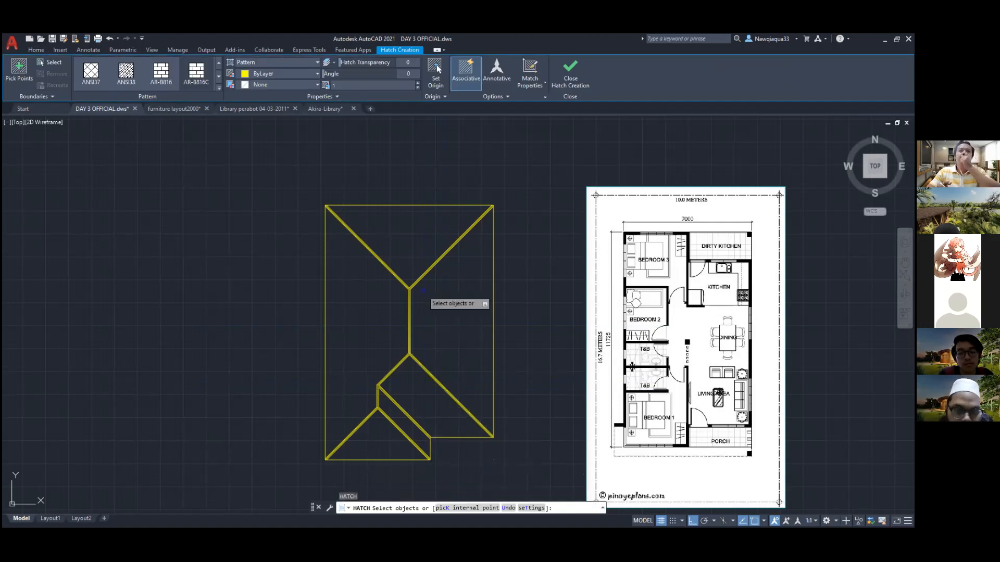
click(450, 305)
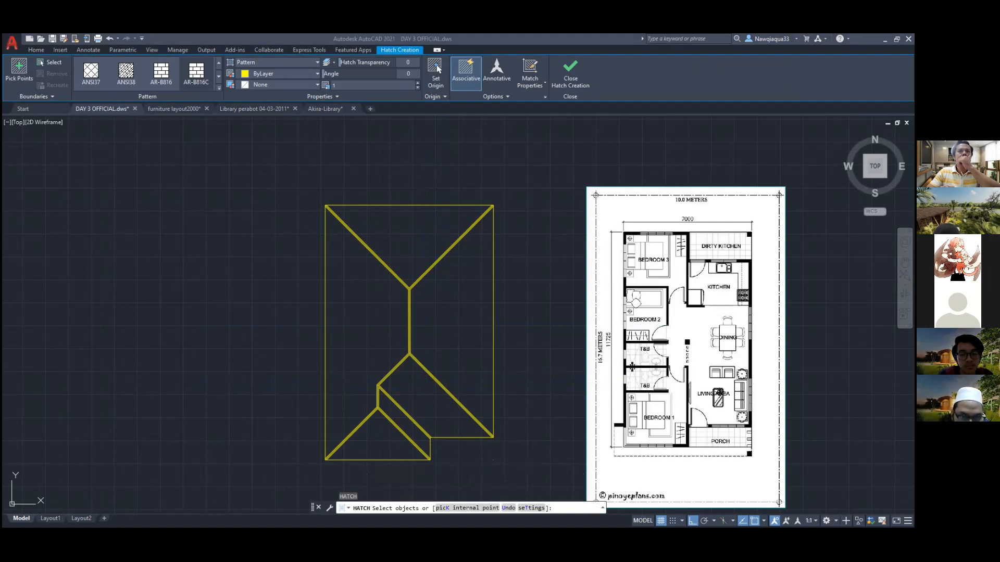
scroll(594, 287, up, 2)
click(459, 339)
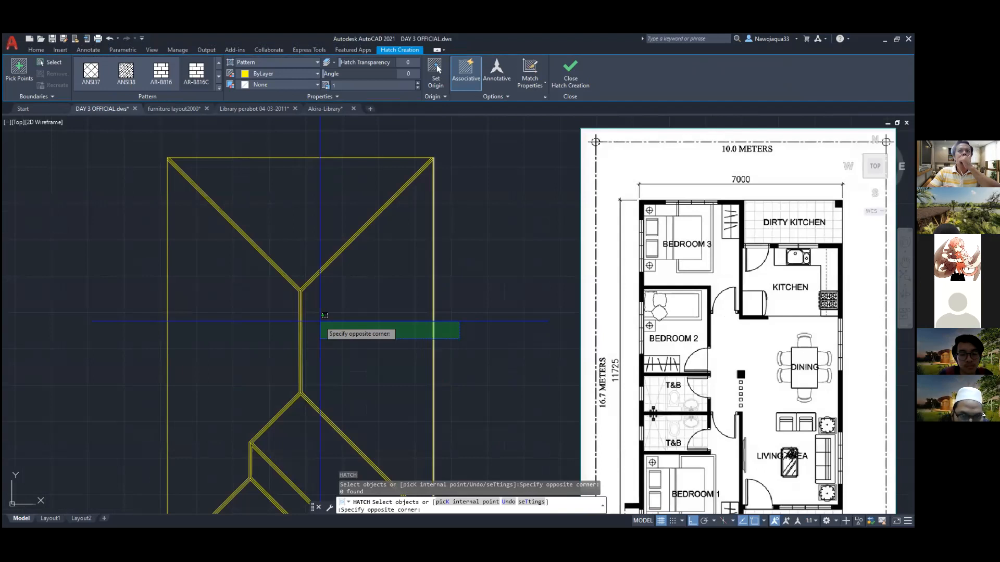
click(295, 323)
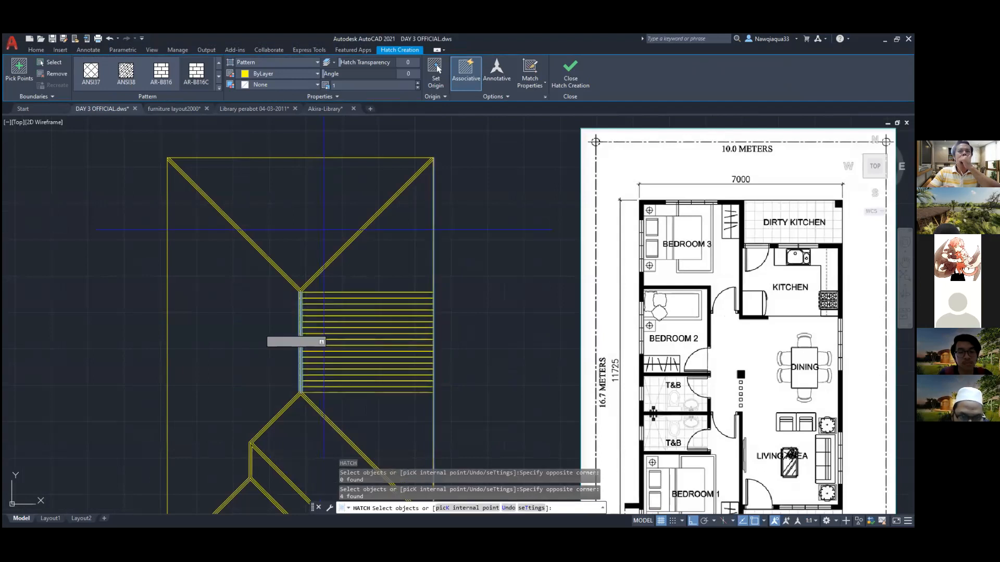
Try to add more boundary objects around the hatched strip between the ridge and the east eave line.
click(324, 229)
click(362, 364)
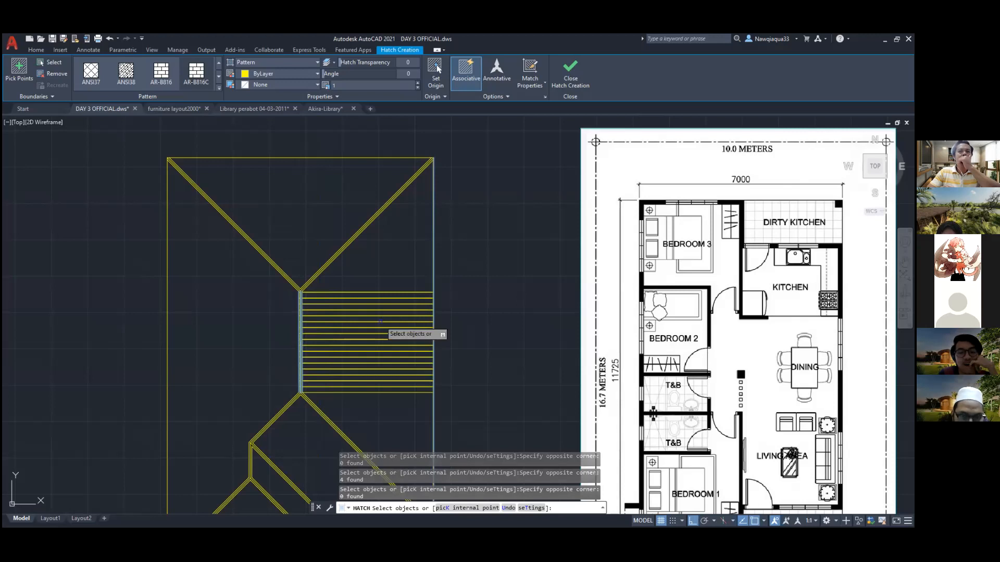
drag(380, 321, 372, 287)
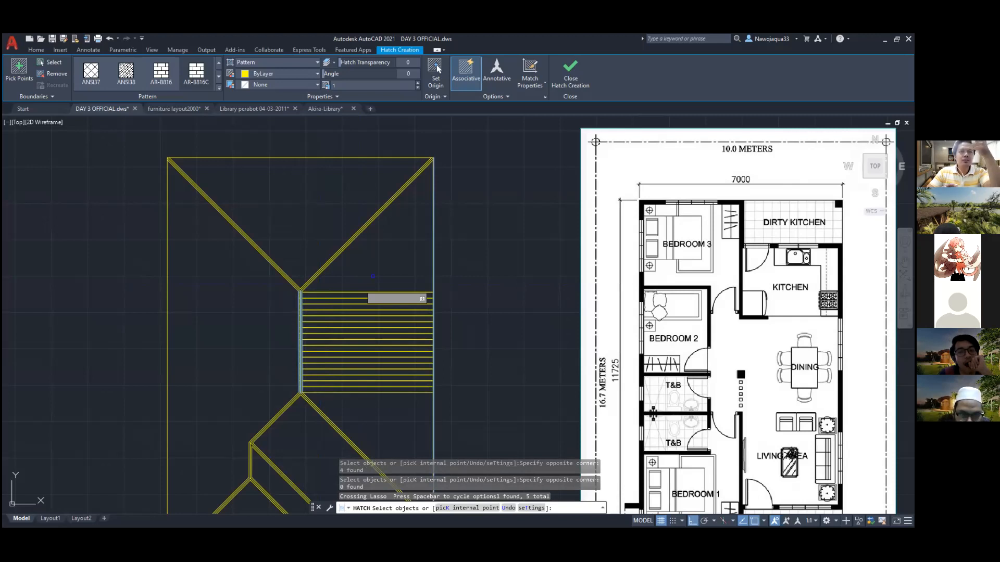
click(412, 268)
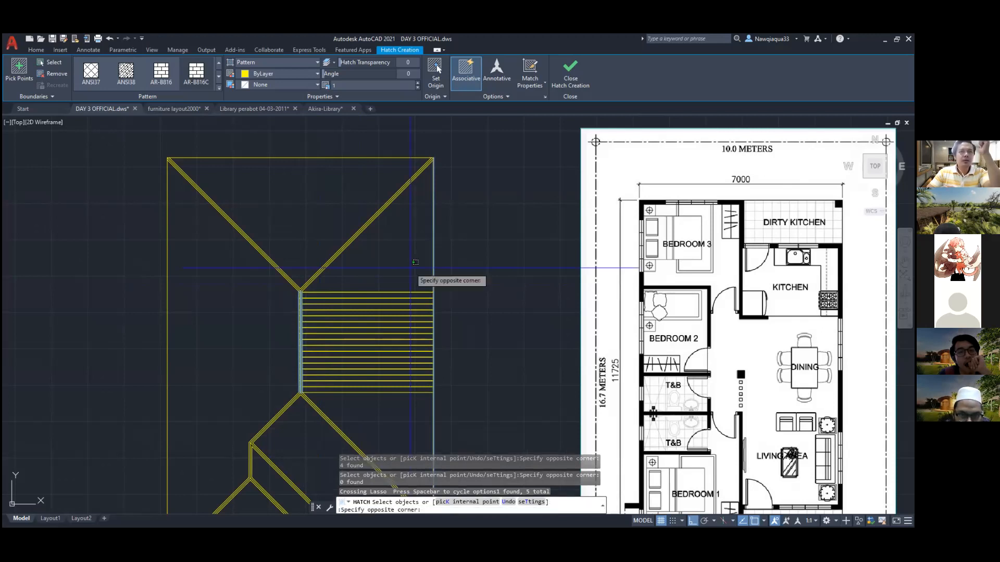
click(414, 262)
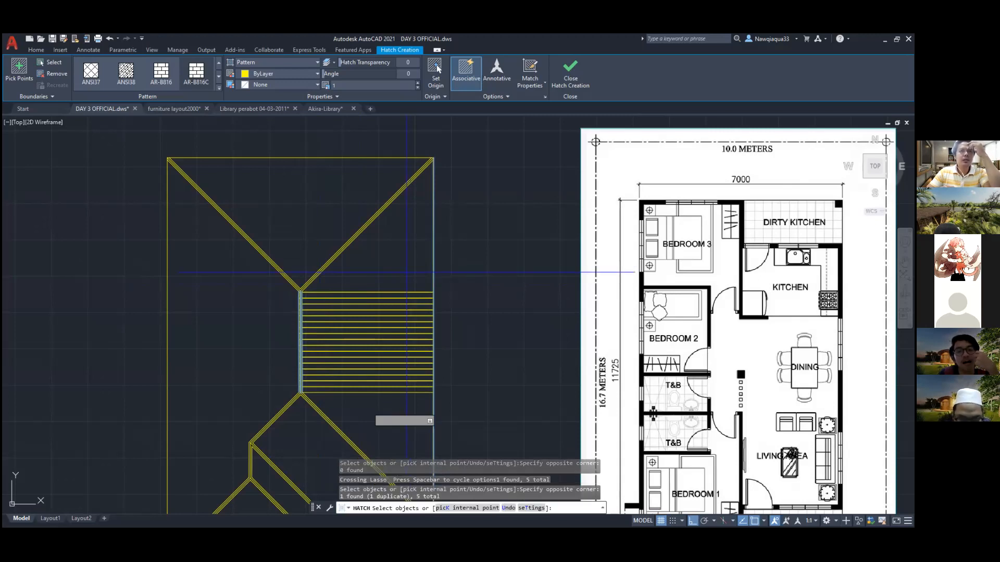
click(367, 406)
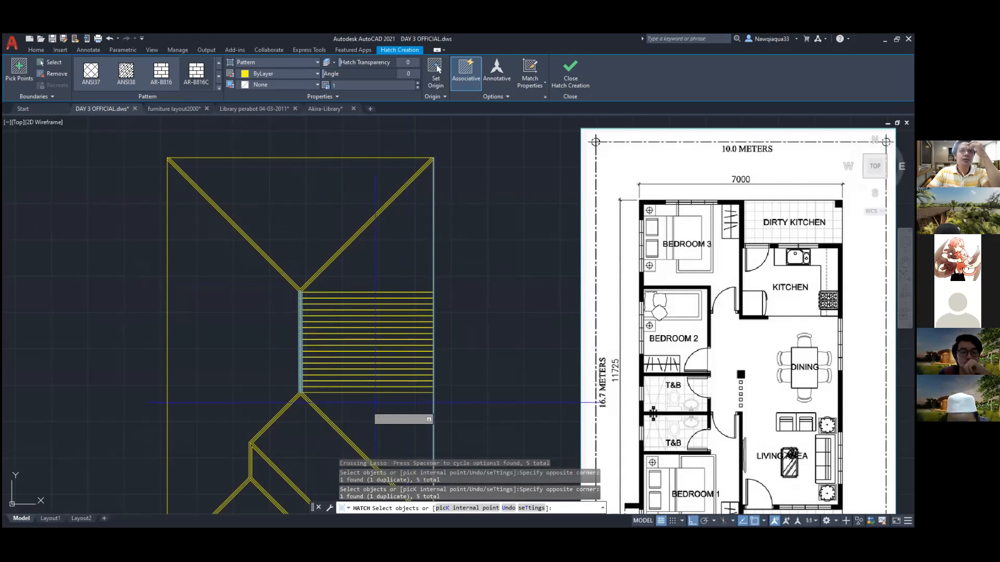
drag(376, 402, 359, 276)
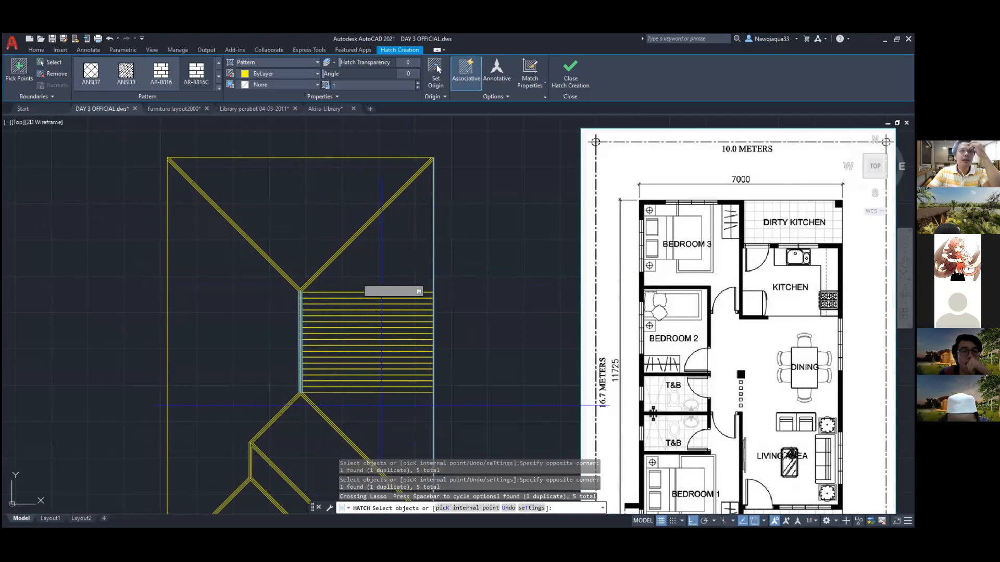
mouse_move(380, 405)
mouse_down()
mouse_move(364, 274)
mouse_move(357, 282)
mouse_up()
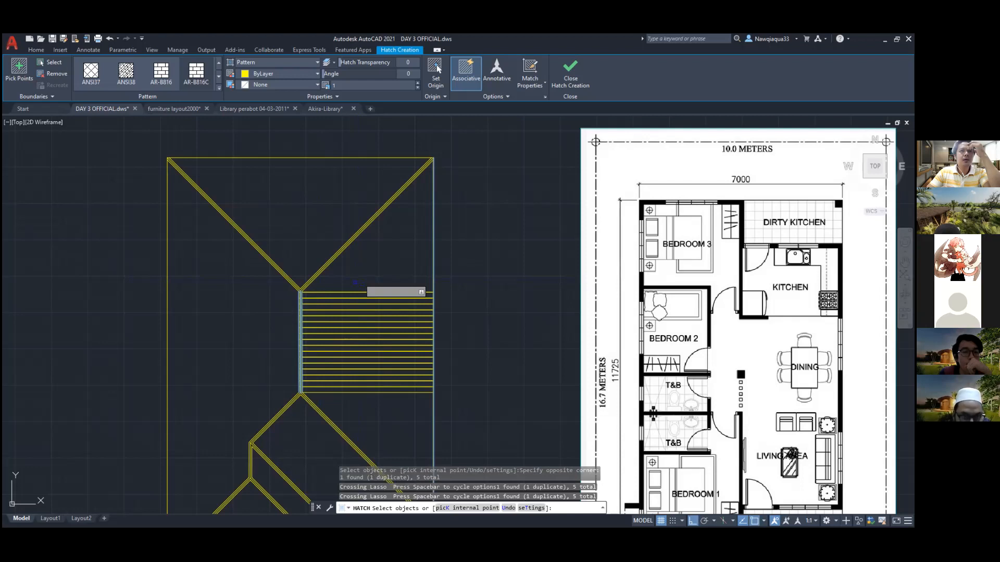
drag(355, 282, 378, 408)
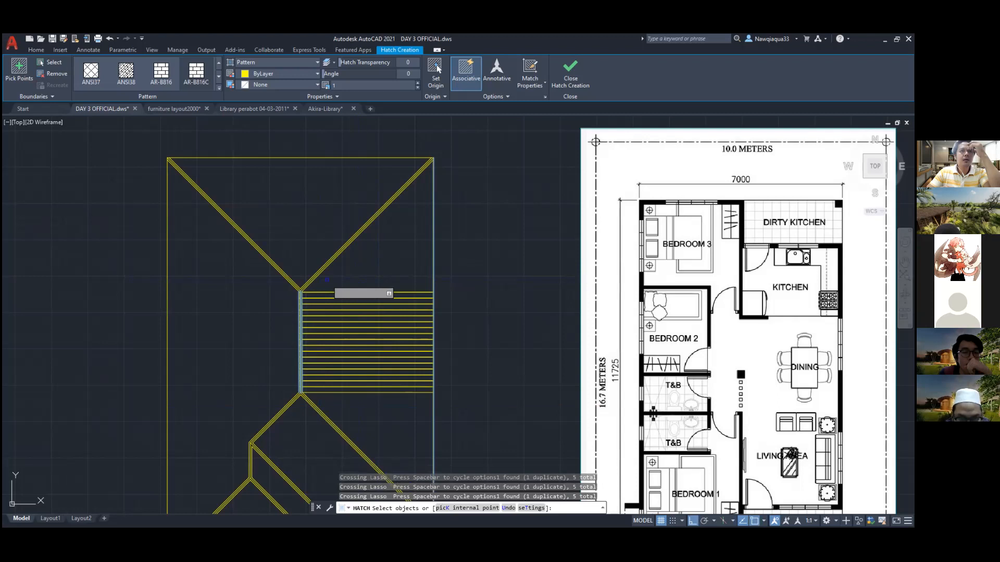
click(412, 406)
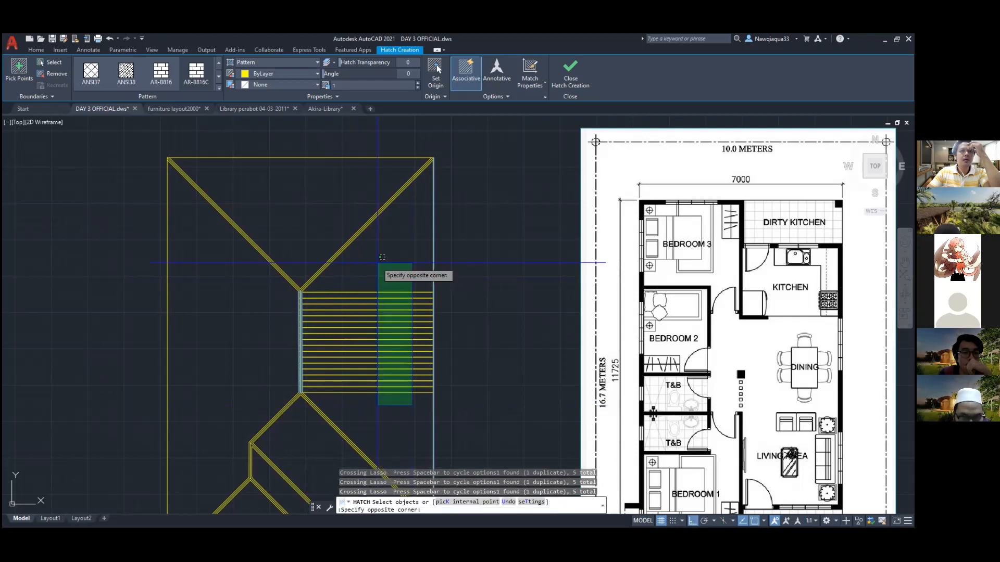
click(378, 263)
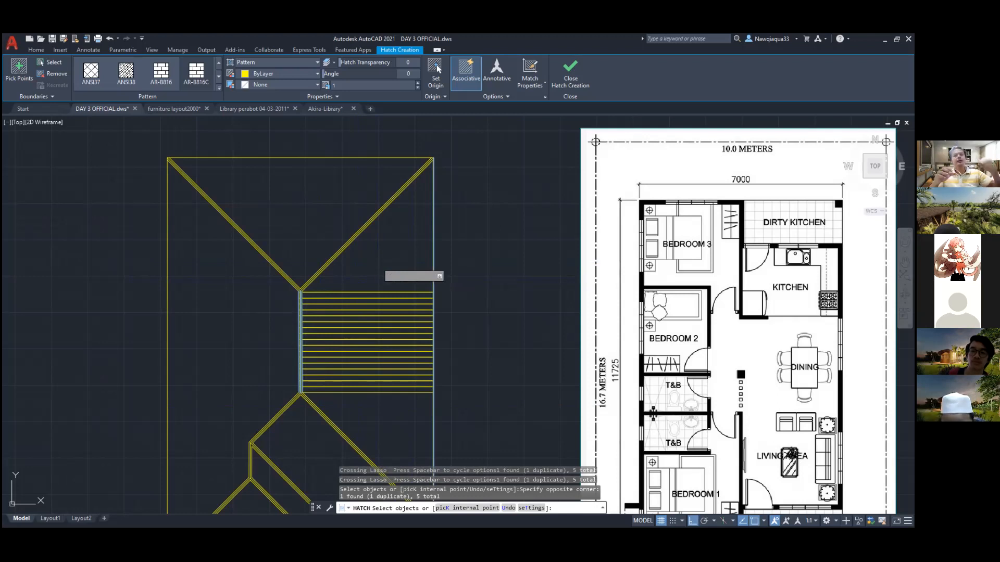
click(394, 414)
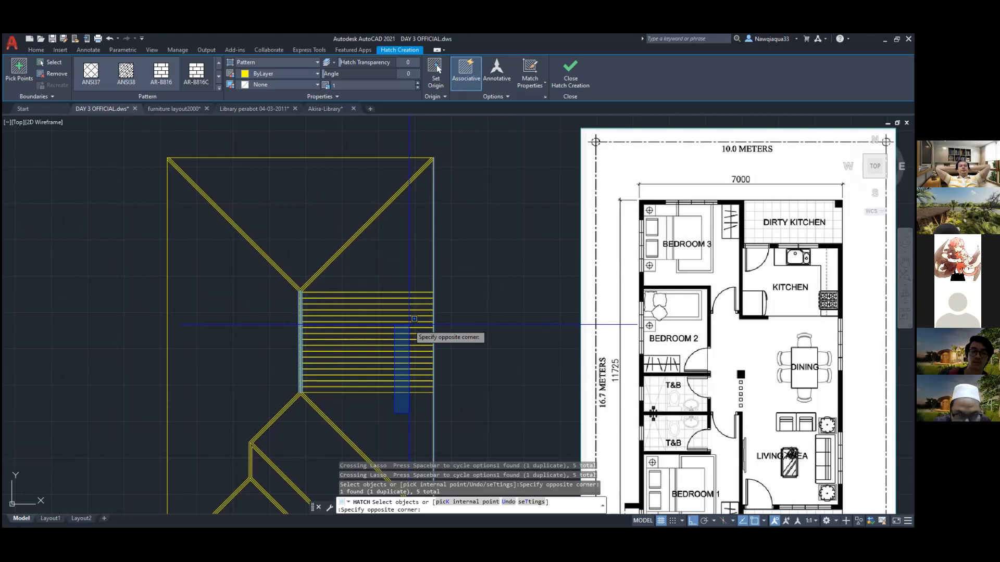
click(413, 319)
click(366, 313)
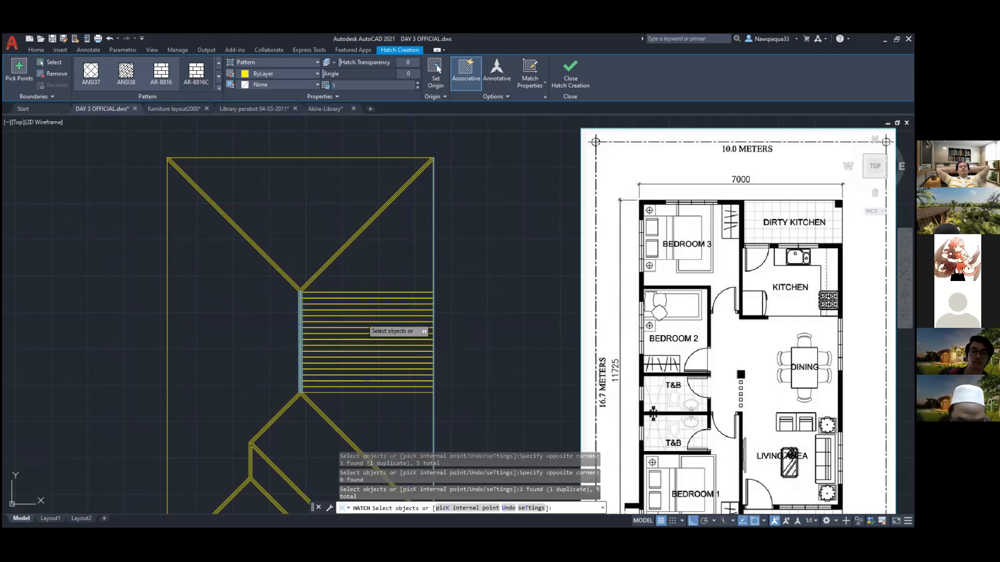
End the hatch command and remove the trial hatch between the ridge and the east eave line.
scroll(364, 386, up, 2)
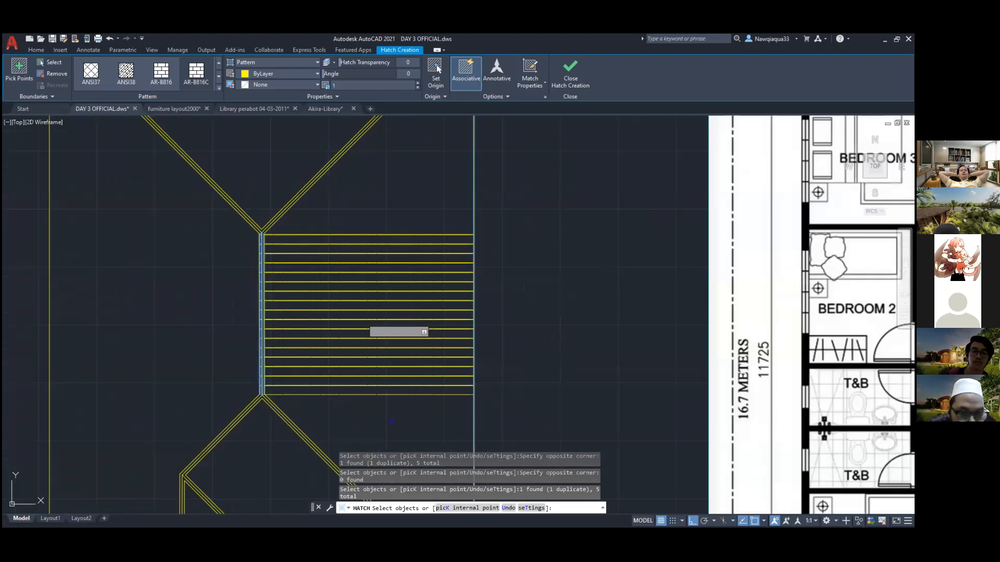
scroll(390, 420, up, 4)
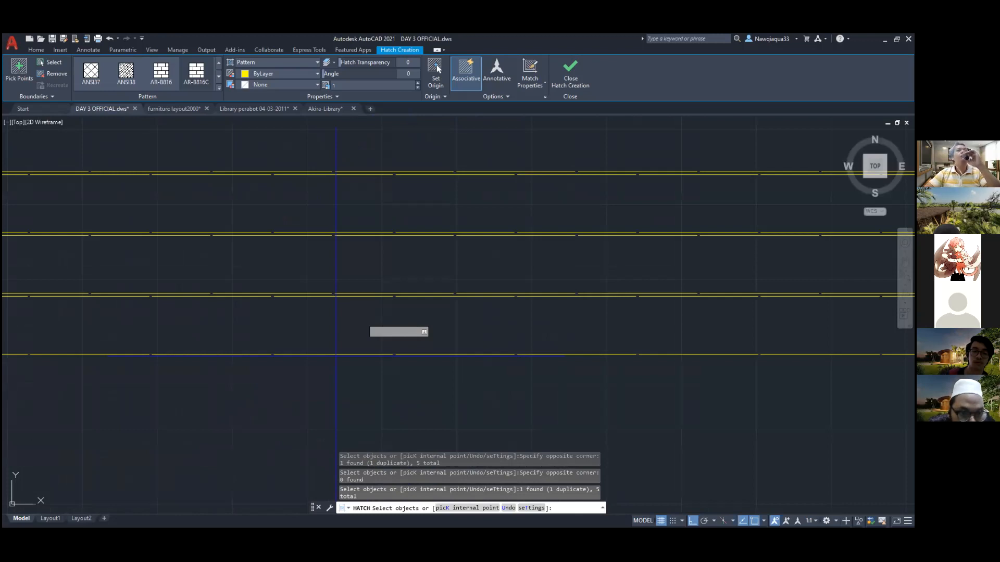
key(Escape)
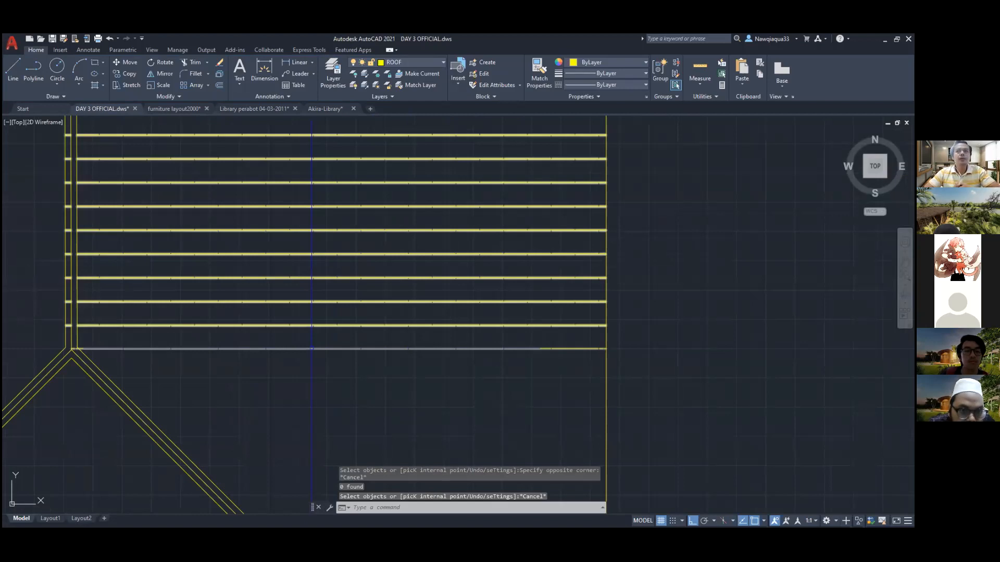
click(312, 348)
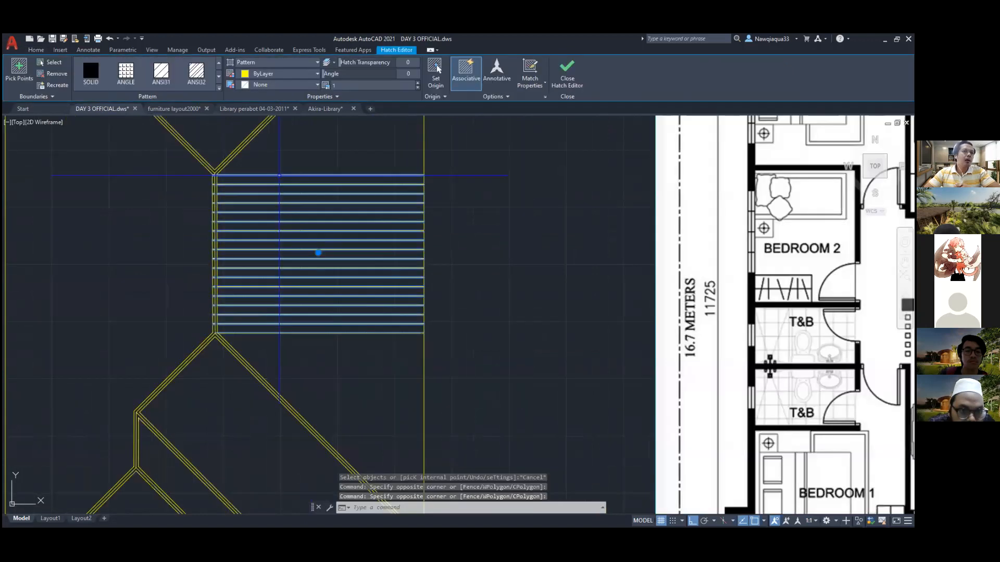
key(Escape)
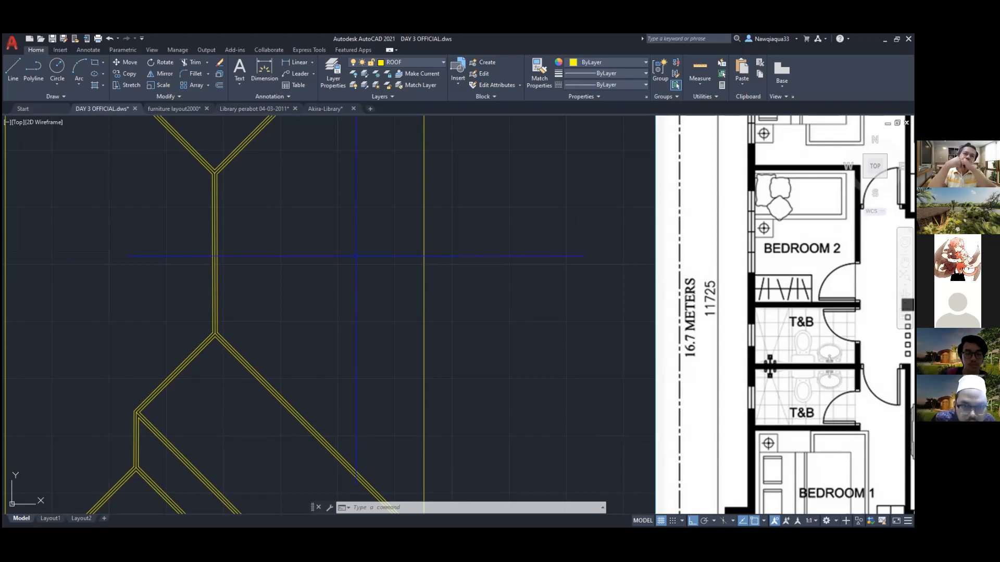
Examine the northeast roof corner and the upper ridge apex for gaps between the hip, ridge and eave lines.
scroll(356, 256, down, 2)
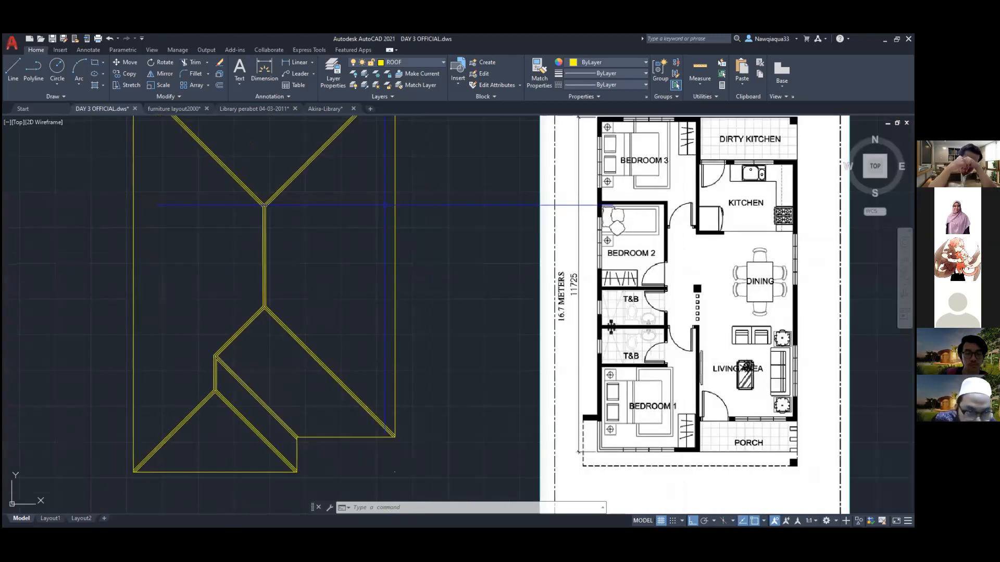
scroll(383, 208, up, 6)
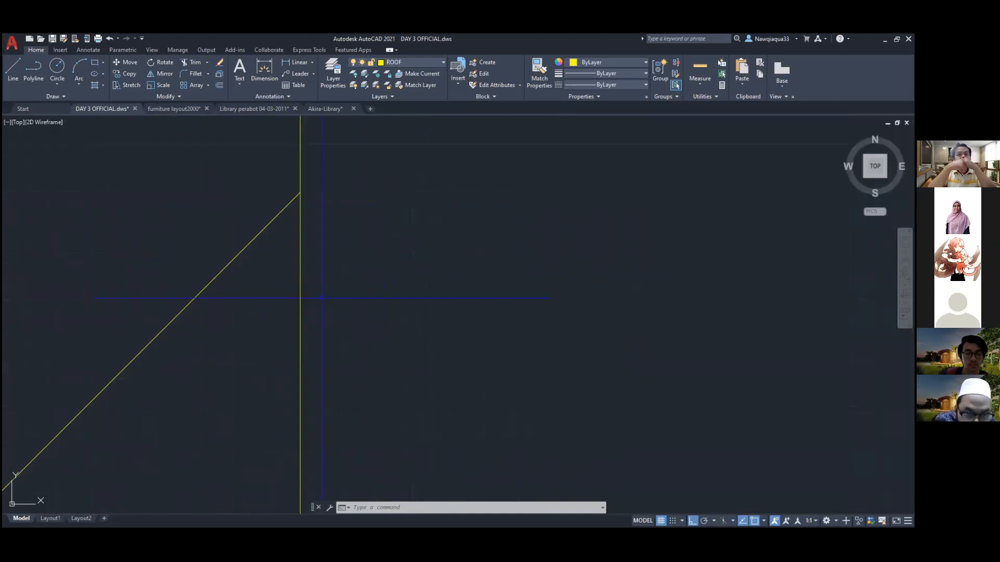
scroll(287, 404, down, 3)
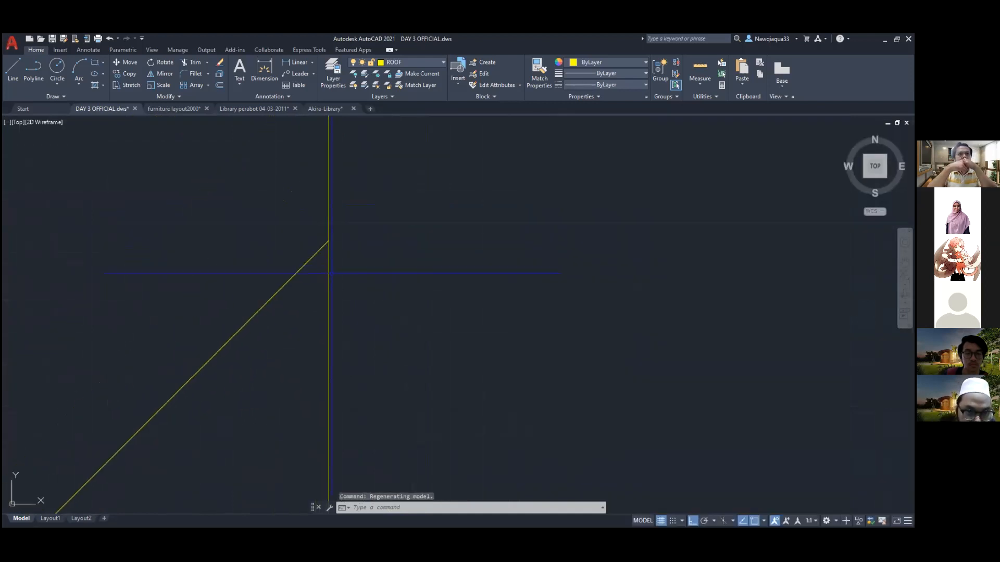
scroll(287, 404, down, 4)
middle_drag(288, 405, 458, 182)
scroll(451, 333, up, 4)
middle_drag(375, 327, 337, 285)
scroll(336, 283, up, 8)
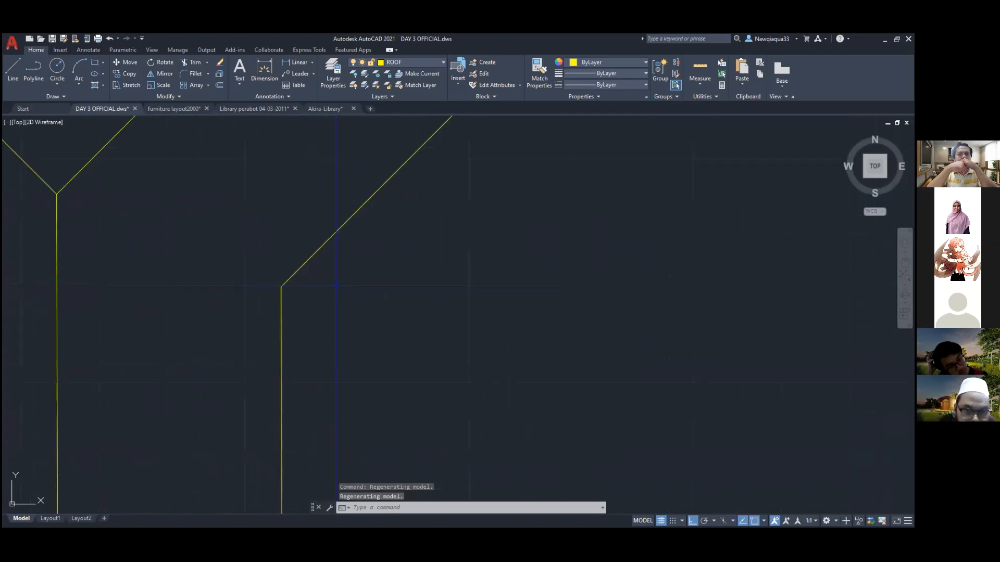
scroll(211, 311, down, 5)
middle_drag(210, 311, 509, 237)
scroll(472, 255, up, 8)
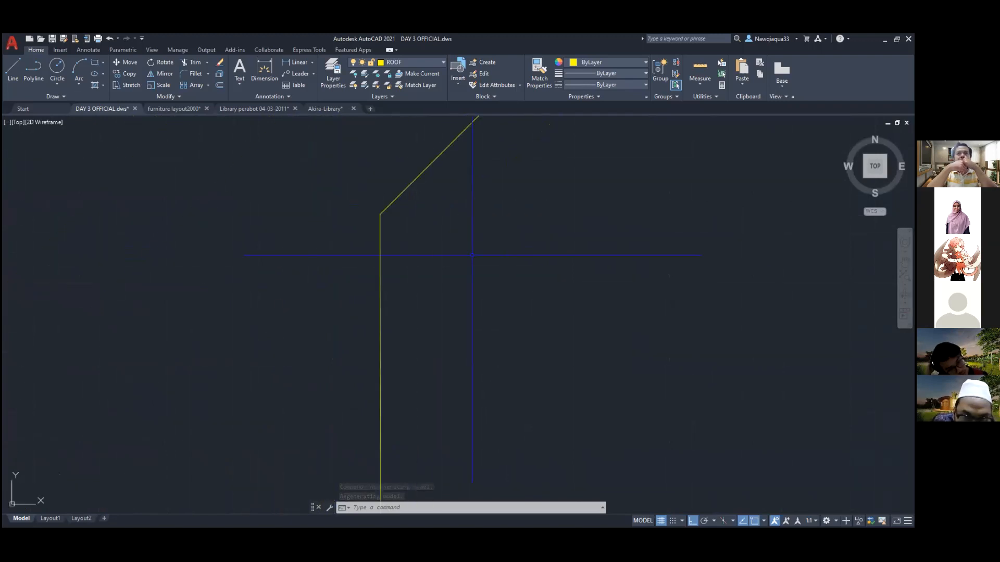
scroll(471, 256, down, 10)
scroll(471, 256, down, 1)
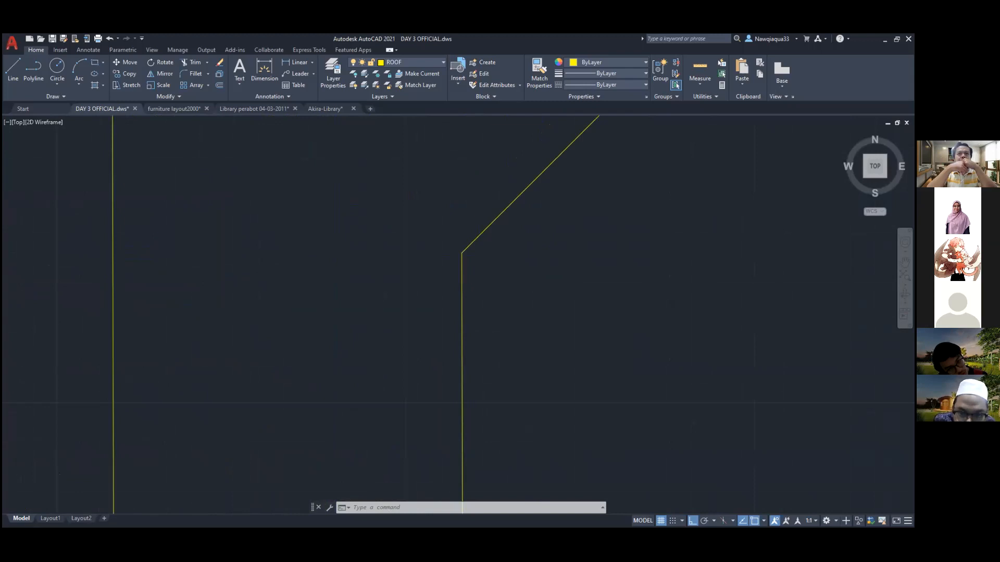
scroll(470, 274, down, 6)
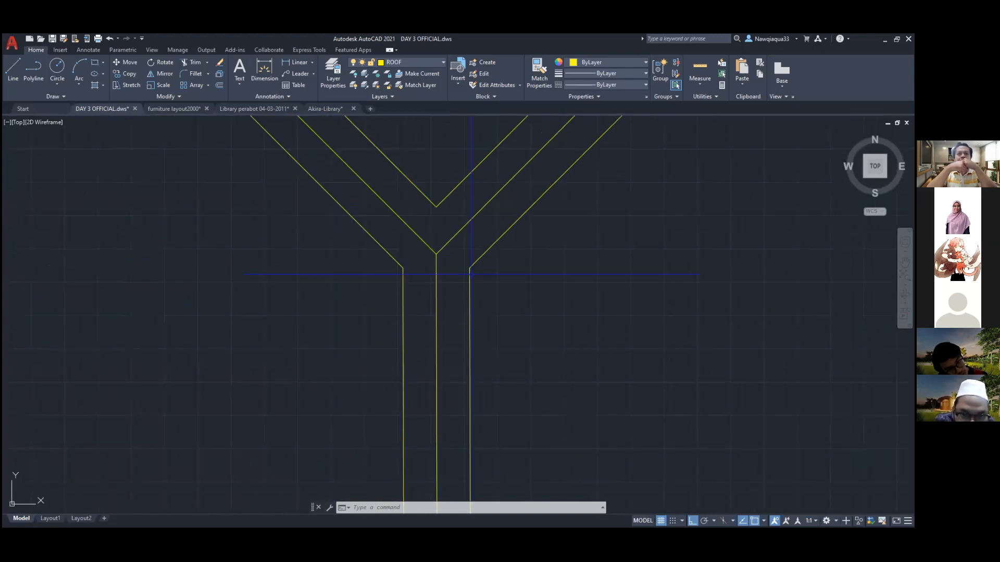
Examine the lower ridge apex and the southeast hip end for gaps, finishing with the whole roof plan in view.
scroll(471, 274, down, 6)
middle_drag(468, 458, 392, 331)
scroll(333, 260, up, 12)
scroll(331, 264, down, 4)
scroll(330, 263, down, 3)
scroll(344, 291, up, 2)
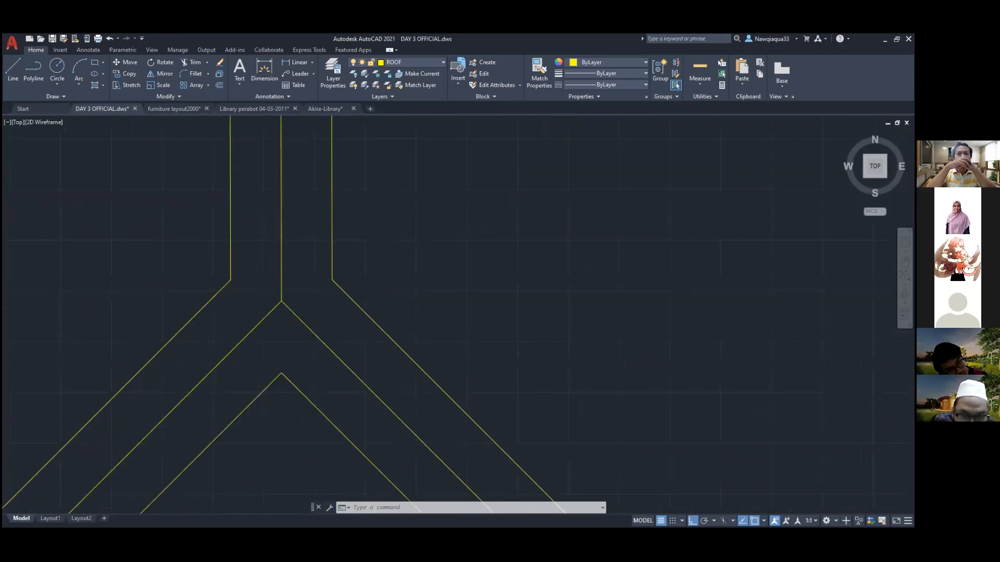
scroll(343, 291, up, 1)
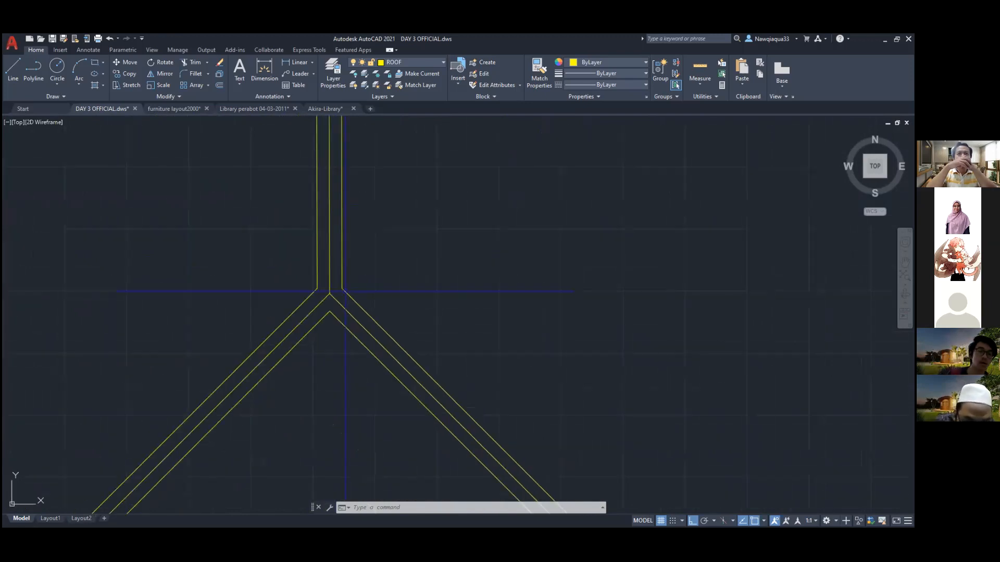
scroll(379, 359, up, 5)
scroll(379, 359, down, 4)
scroll(380, 398, up, 5)
middle_drag(345, 242, 326, 199)
middle_drag(404, 282, 385, 338)
scroll(385, 338, up, 2)
middle_drag(328, 399, 315, 332)
scroll(306, 402, down, 5)
scroll(303, 394, down, 2)
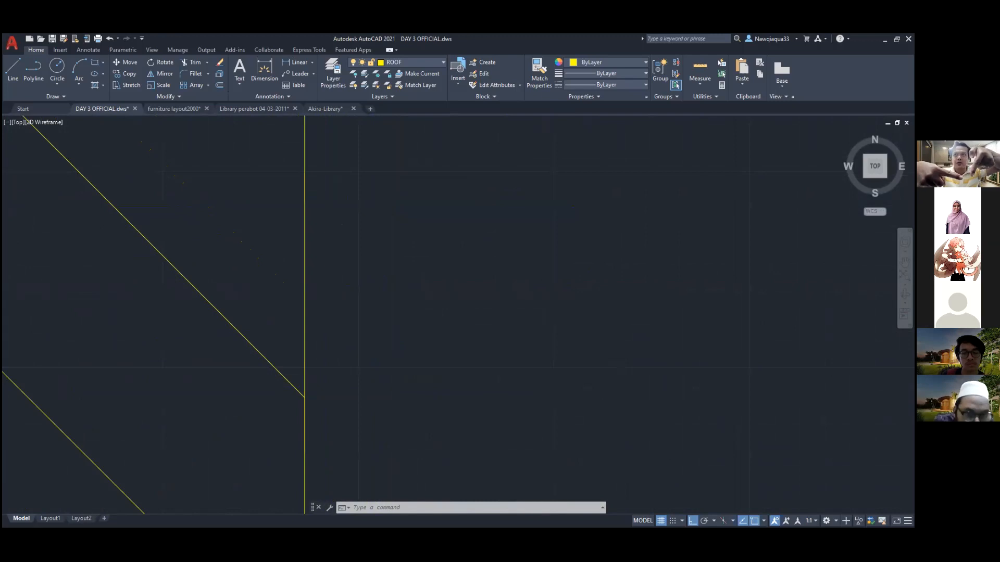
scroll(290, 360, down, 2)
scroll(290, 360, down, 3)
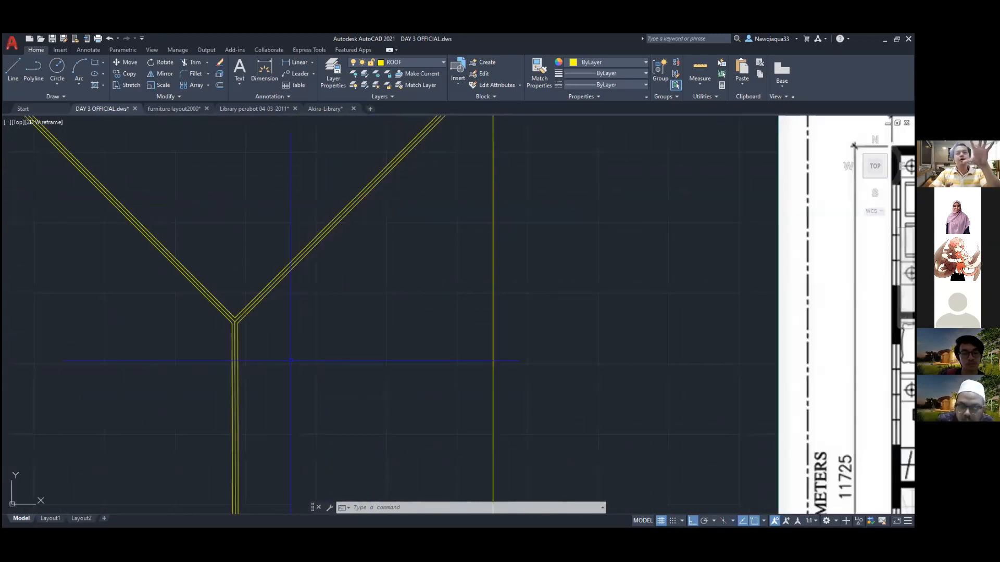
scroll(291, 360, down, 4)
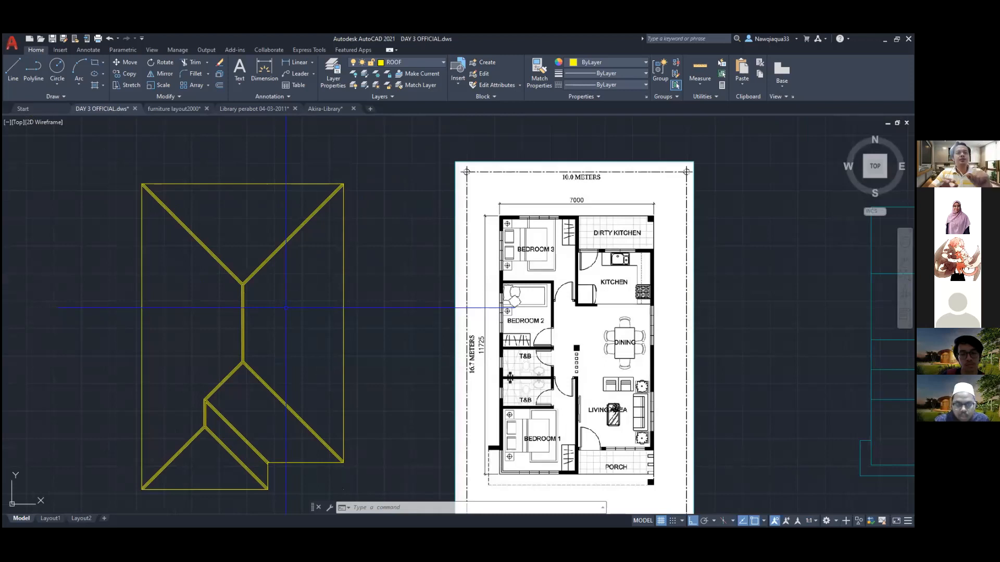
middle_drag(285, 308, 365, 336)
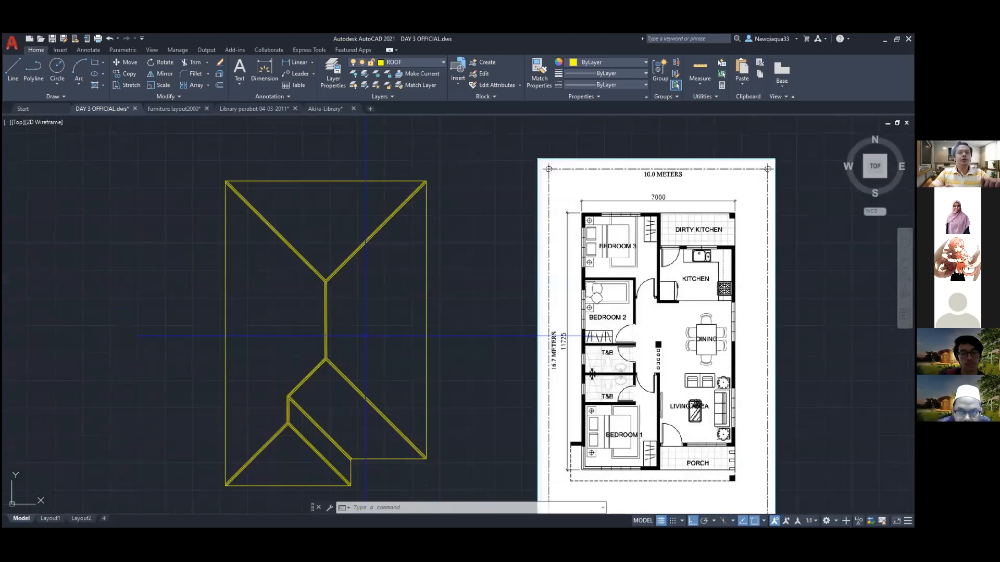
Hatch the roof slopes with the brick pattern by picking internal points in each slope, including the small strip beside the lower hip.
middle_drag(364, 336, 387, 326)
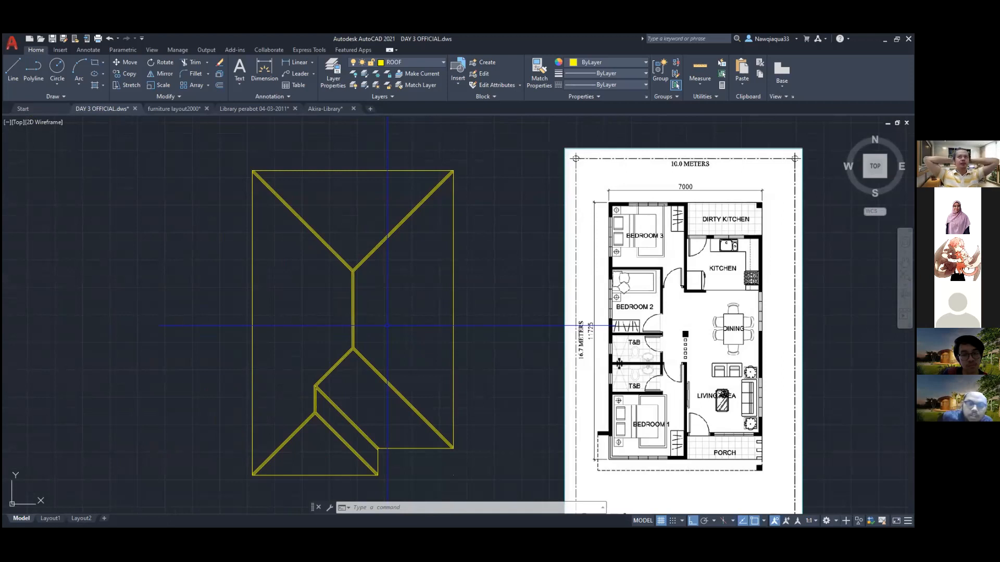
text(h)
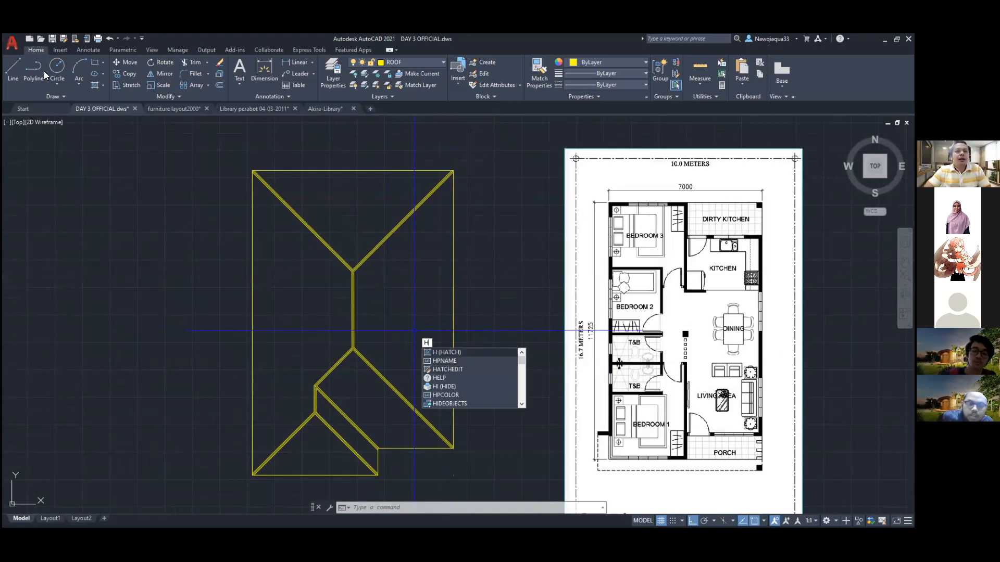
key(Return)
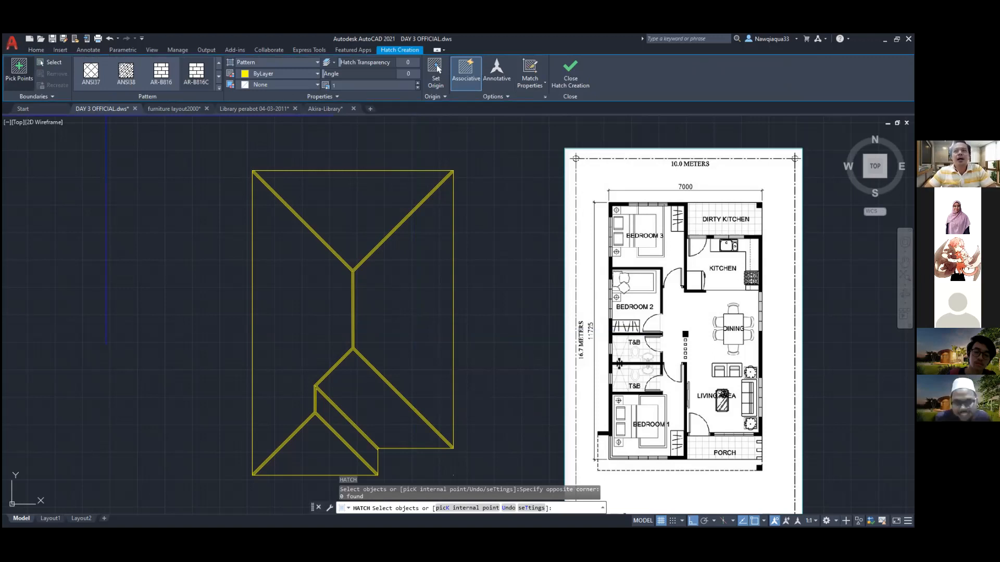
key(k)
key(Return)
click(312, 298)
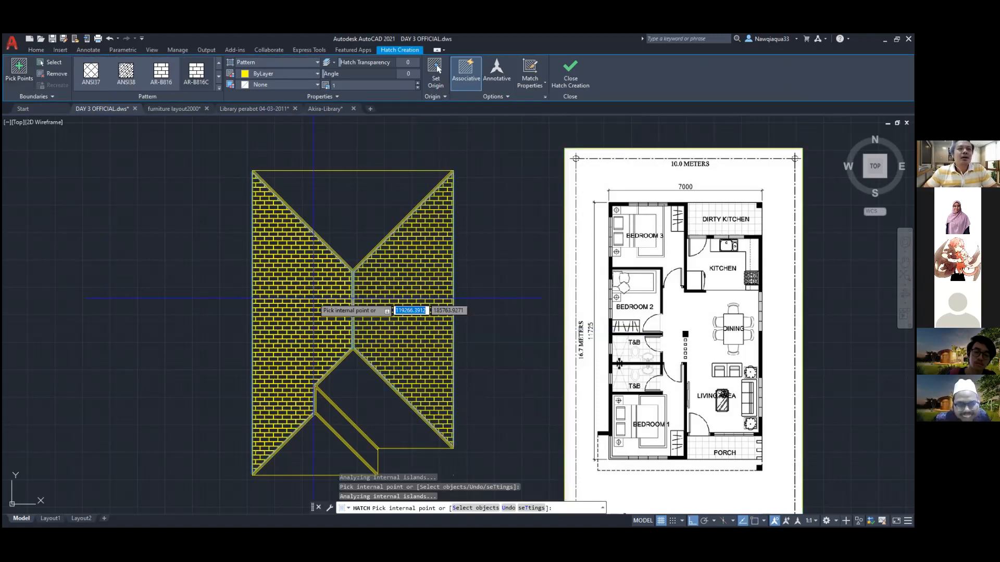
click(347, 259)
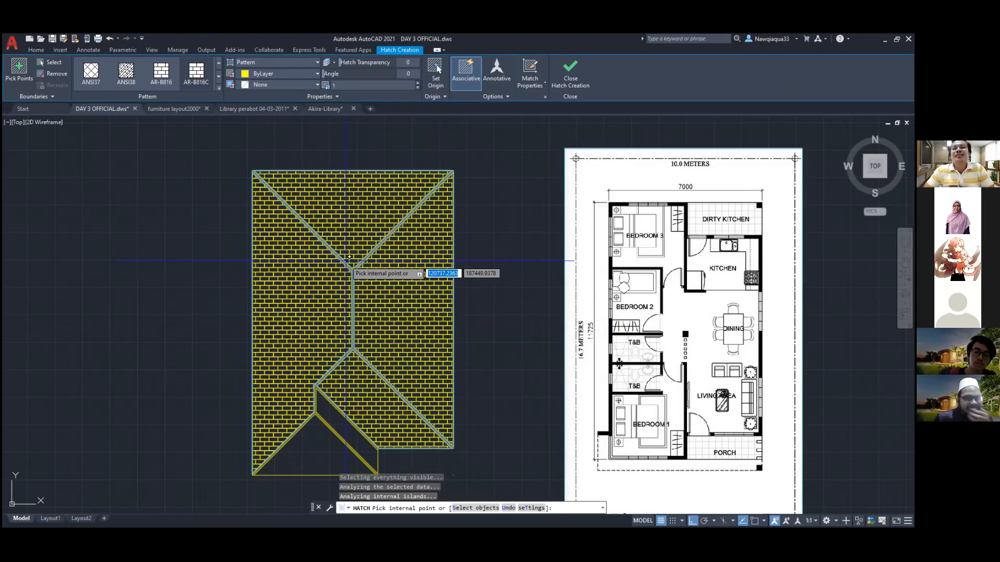
click(331, 419)
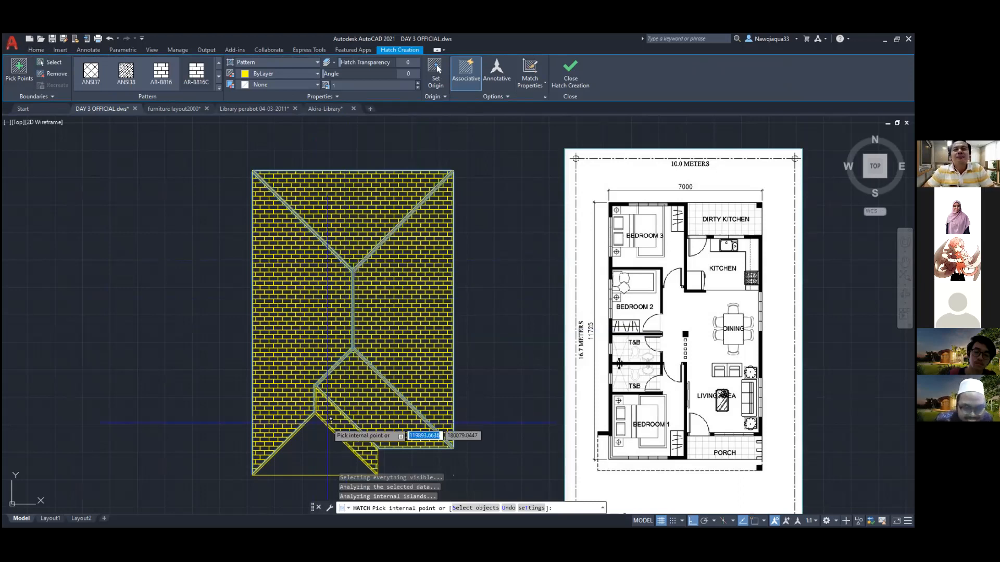
click(402, 393)
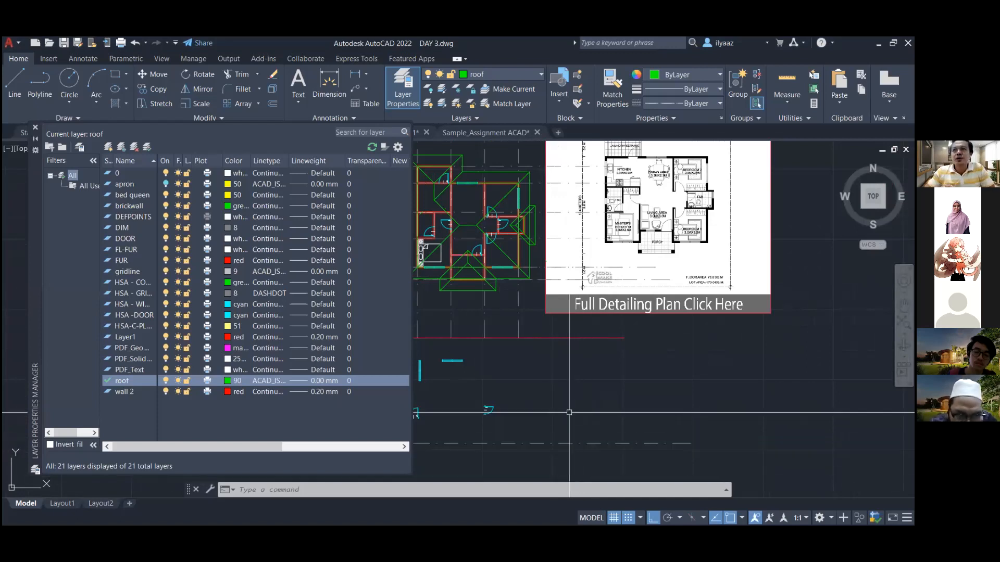
In the DAY 3 drawing, turn off layers 0, bed queen, brickwall, DEFPOINTS, DIM, DOOR and FL-FUR.
mouse_move(547, 380)
middle_down()
mouse_move(568, 407)
mouse_move(653, 453)
middle_up()
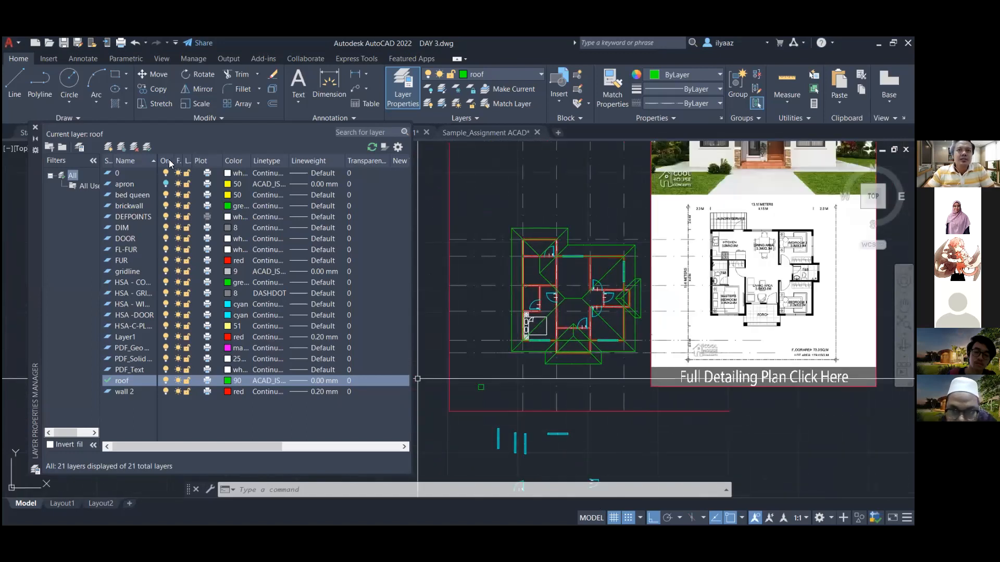
click(165, 173)
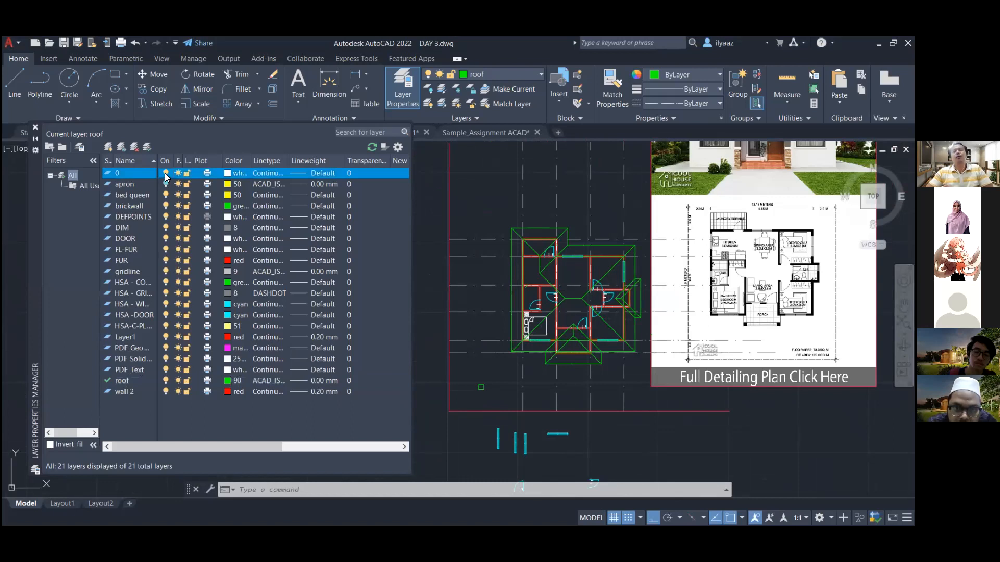
click(165, 195)
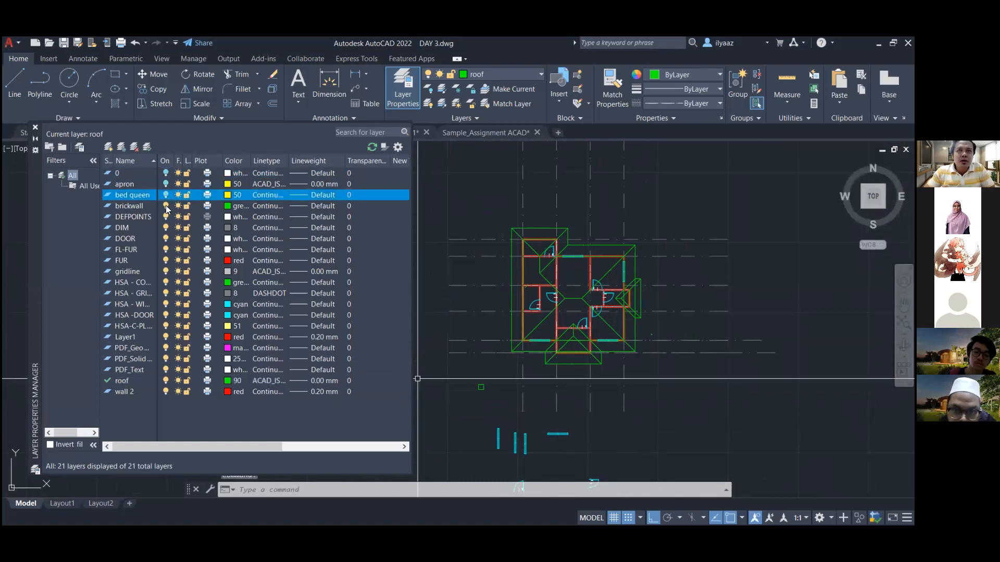
click(166, 206)
click(166, 216)
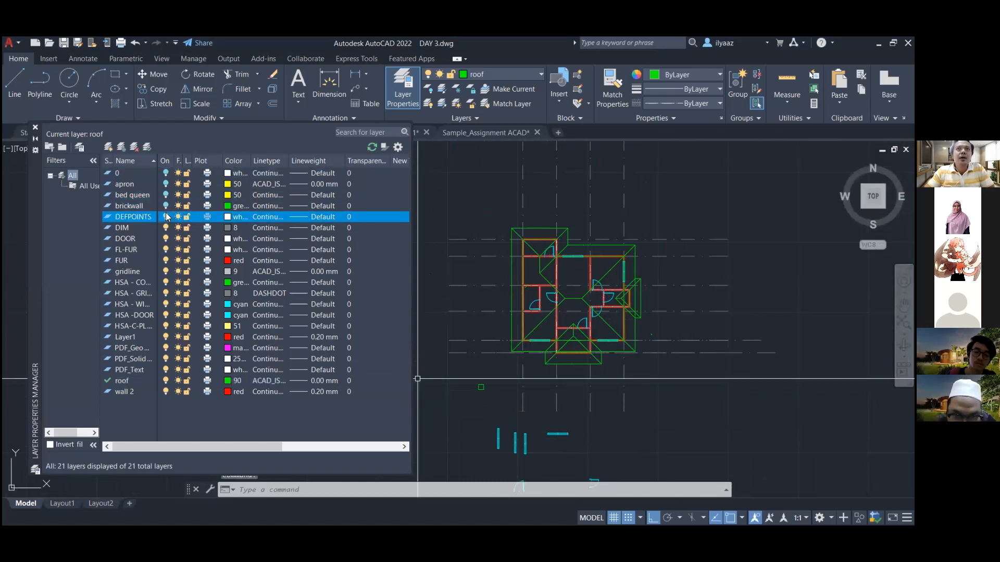
click(165, 228)
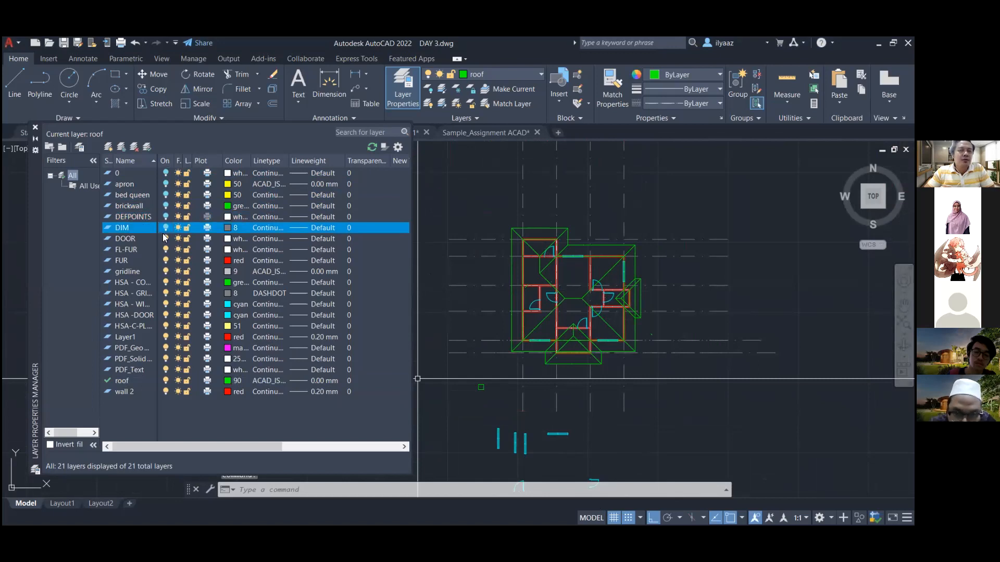
click(165, 238)
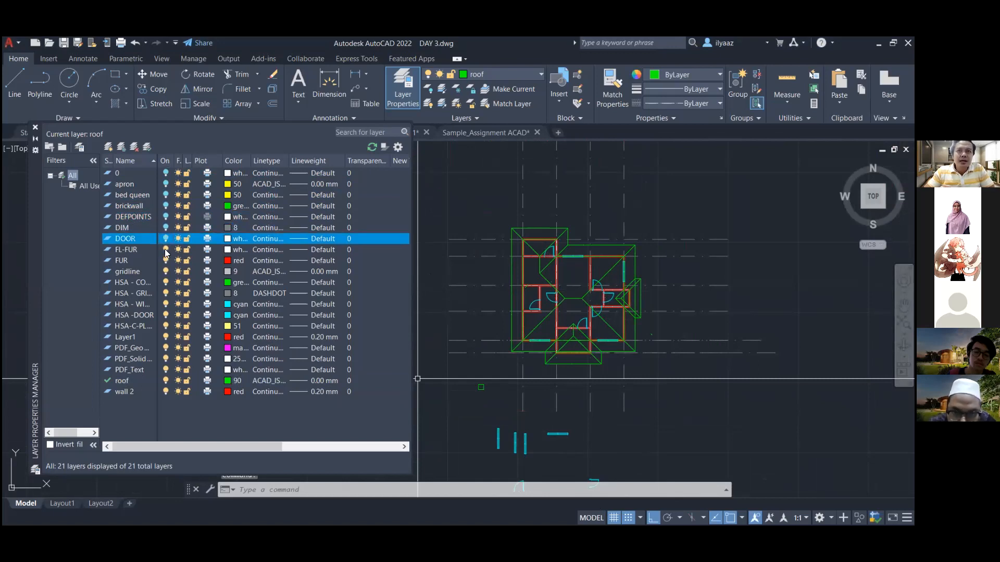
click(165, 251)
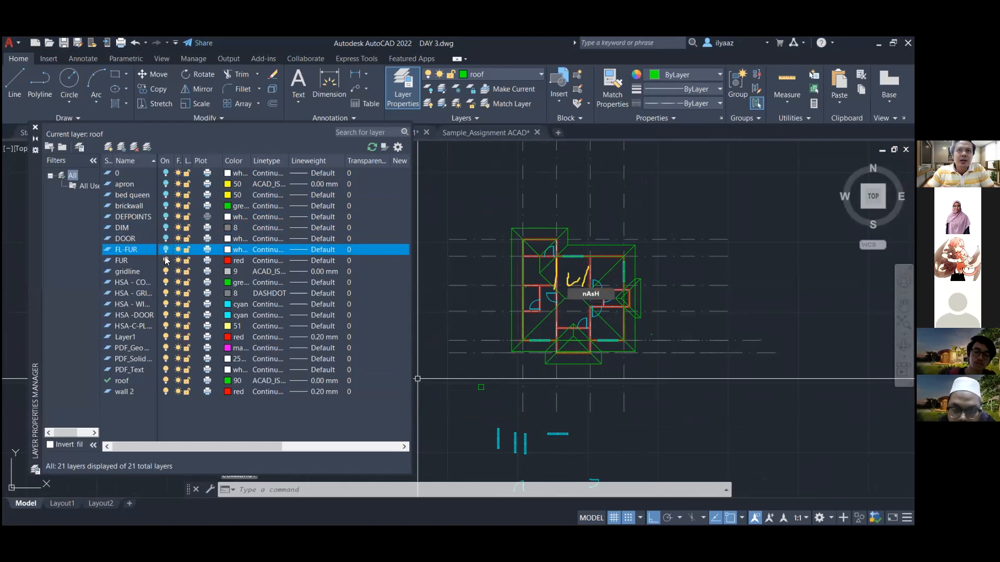
Turn off the FUR and gridline layers, the HSA layers for columns, grid and windows, and HSA -DOOR.
click(165, 261)
click(165, 271)
click(166, 282)
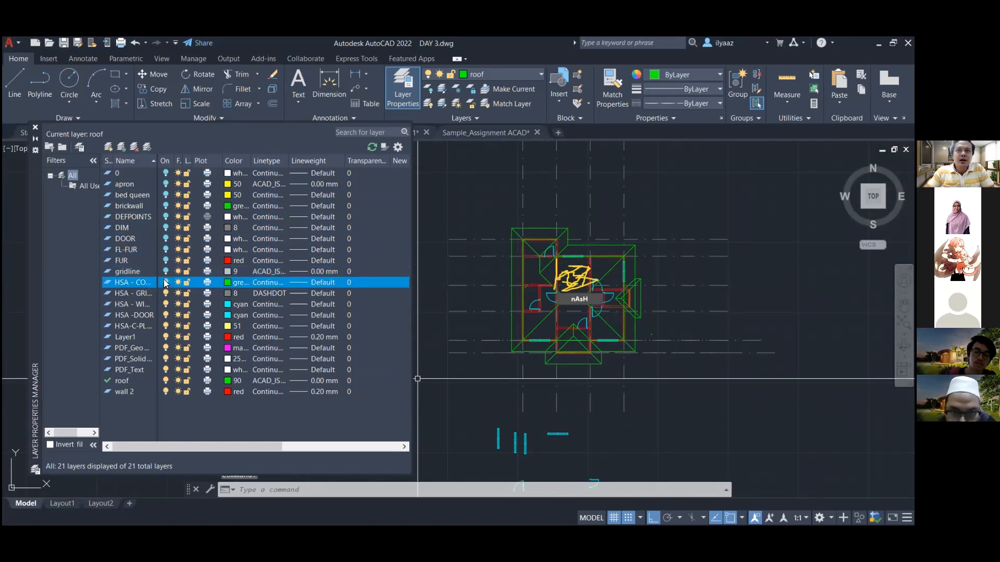
click(166, 293)
click(165, 303)
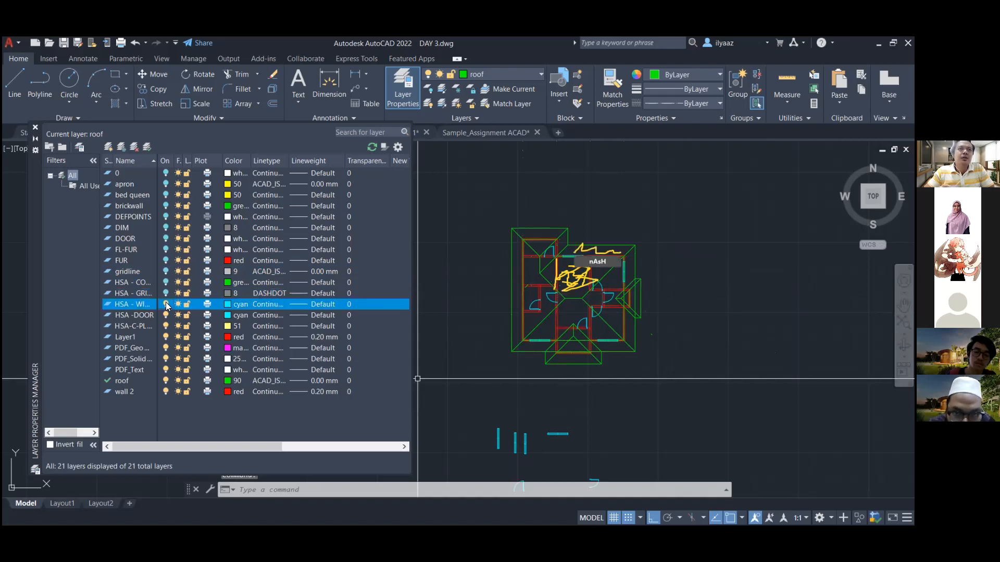
click(167, 311)
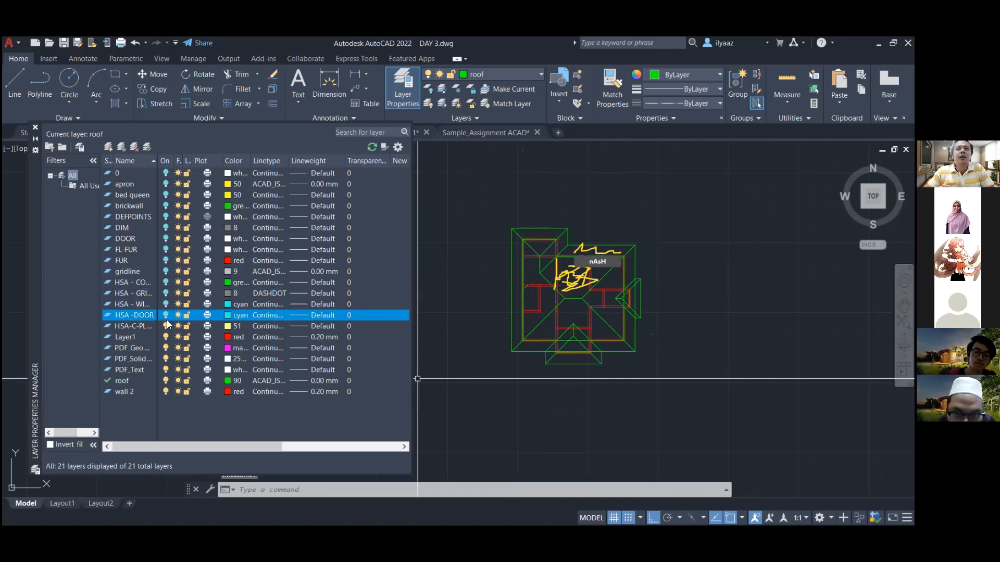
Turn off the HSA-C-PL, Layer1, PDF_Geo, PDF_Solid, PDF_Text and wall 2 layers, keeping only the roof layer on.
click(166, 322)
click(166, 335)
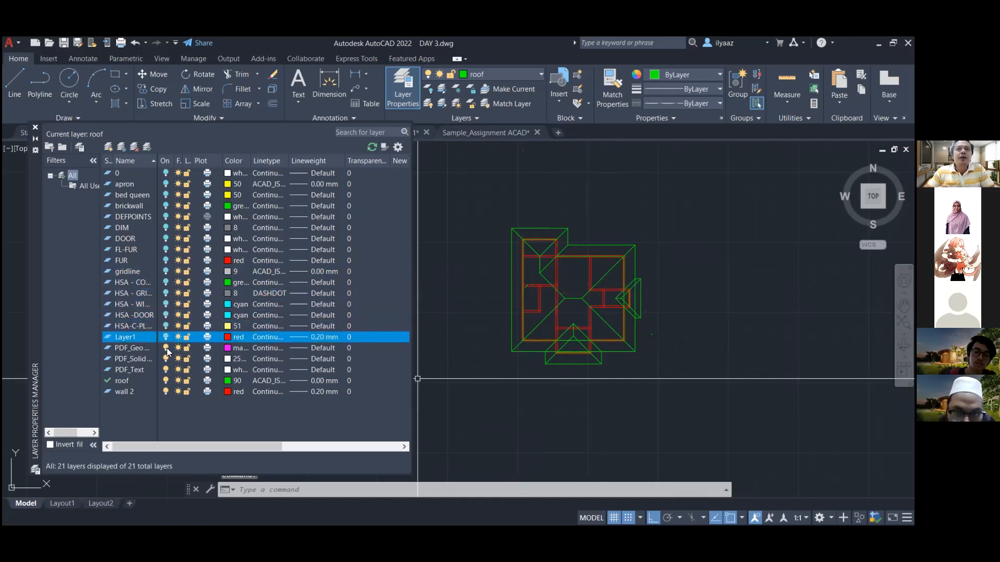
click(166, 347)
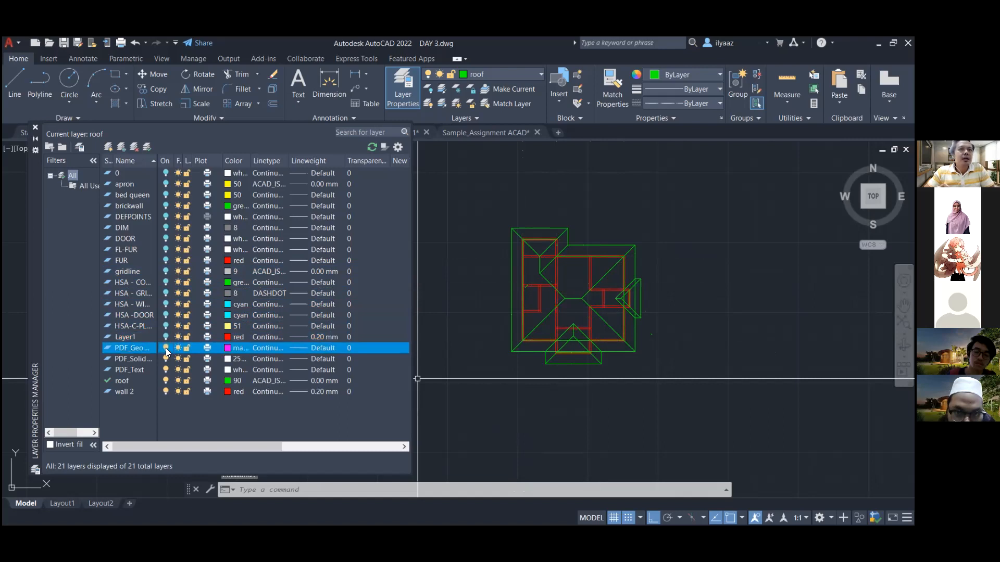
click(165, 357)
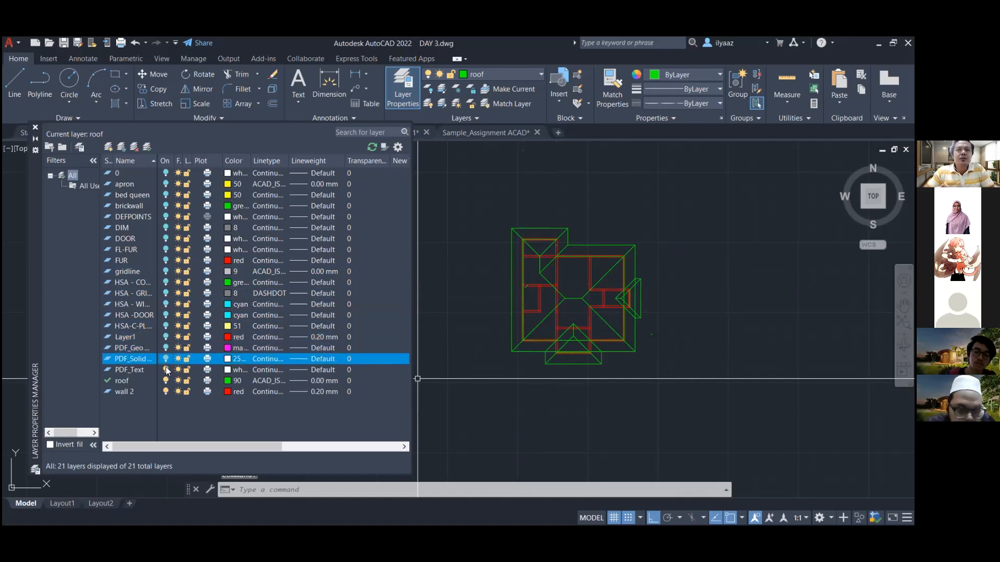
click(165, 369)
click(164, 391)
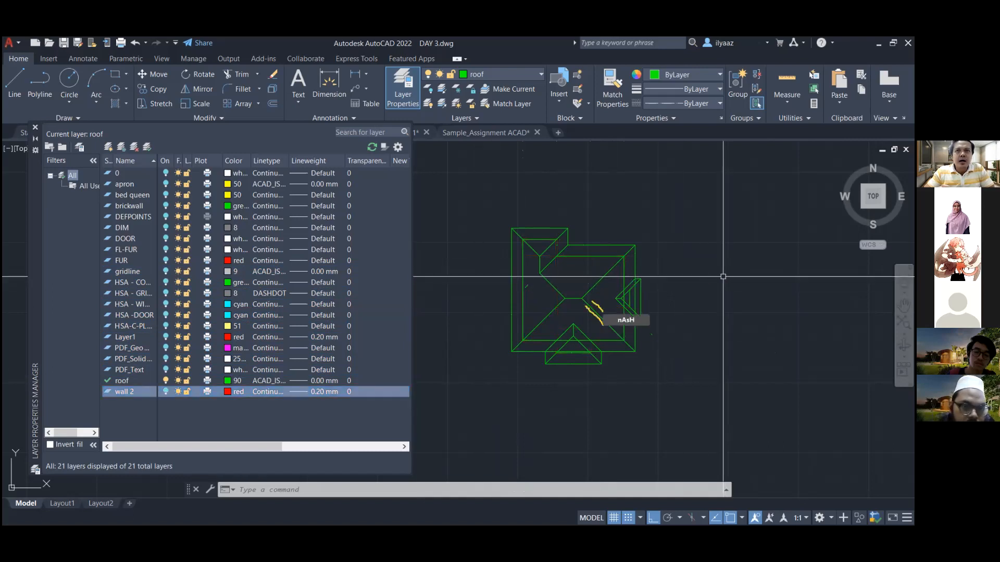
mouse_move(721, 277)
middle_down()
mouse_move(673, 299)
mouse_move(682, 290)
middle_up()
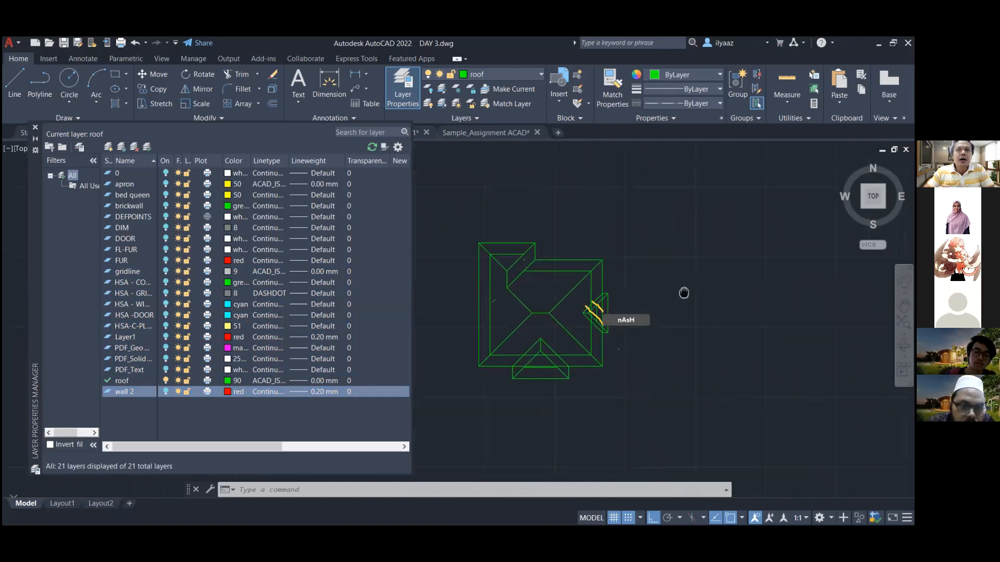
scroll(683, 288, up, 5)
scroll(573, 337, down, 5)
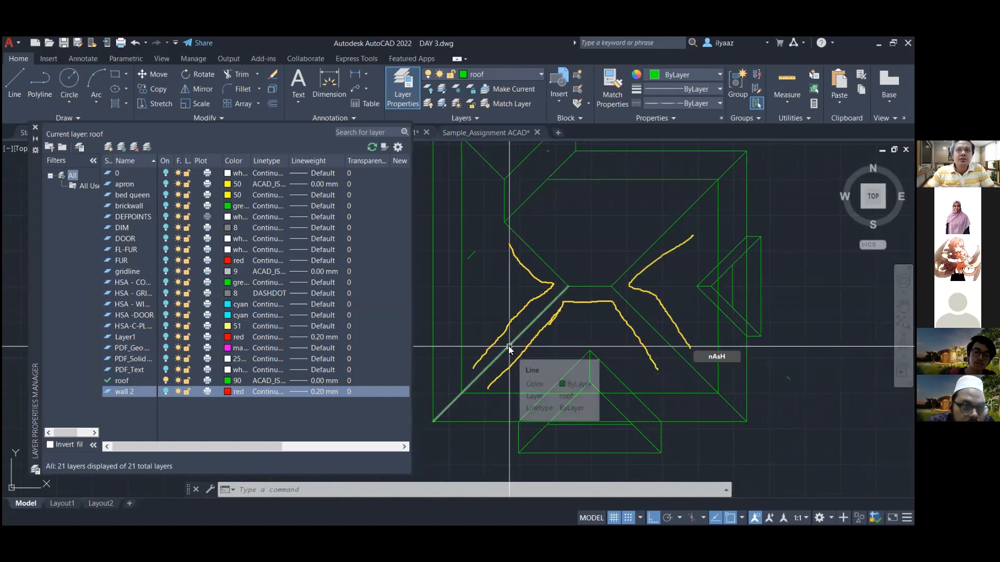
text(o)
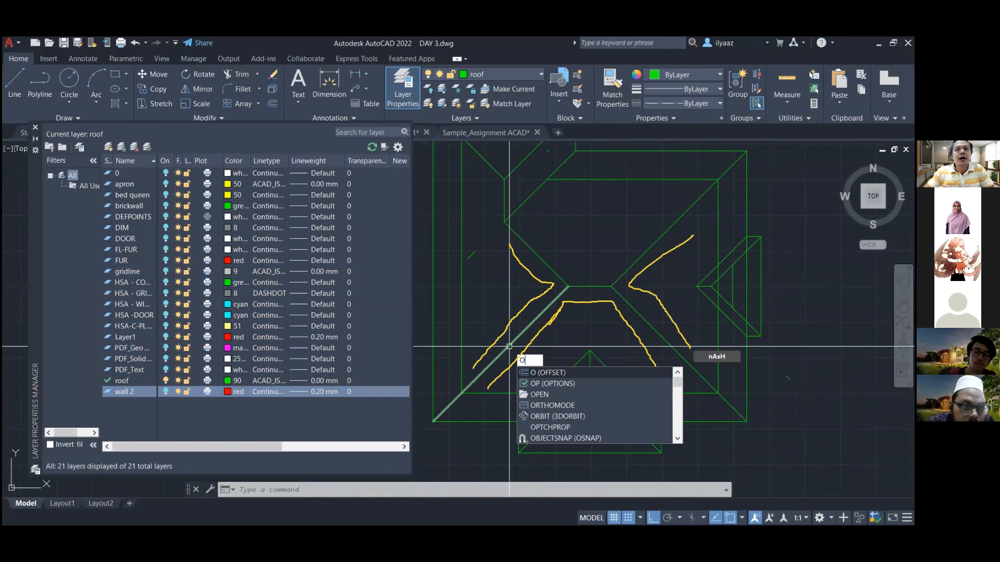
key(Return)
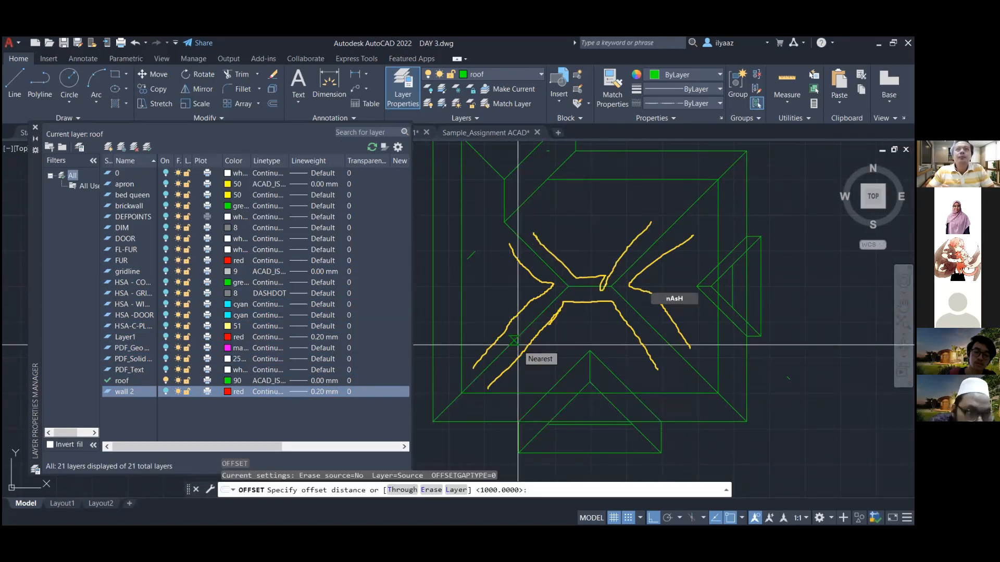
click(518, 344)
key(Escape)
scroll(524, 340, up, 4)
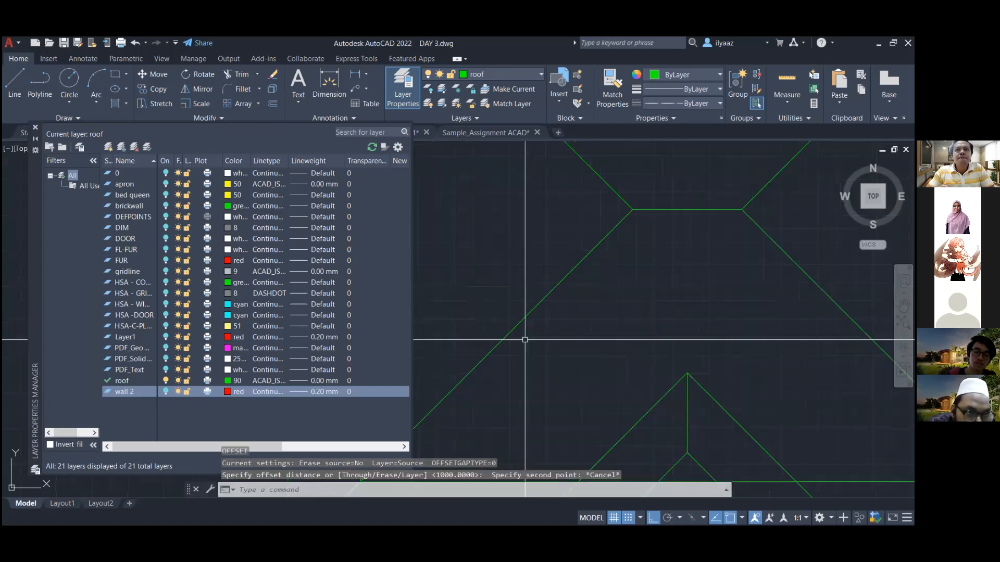
click(509, 330)
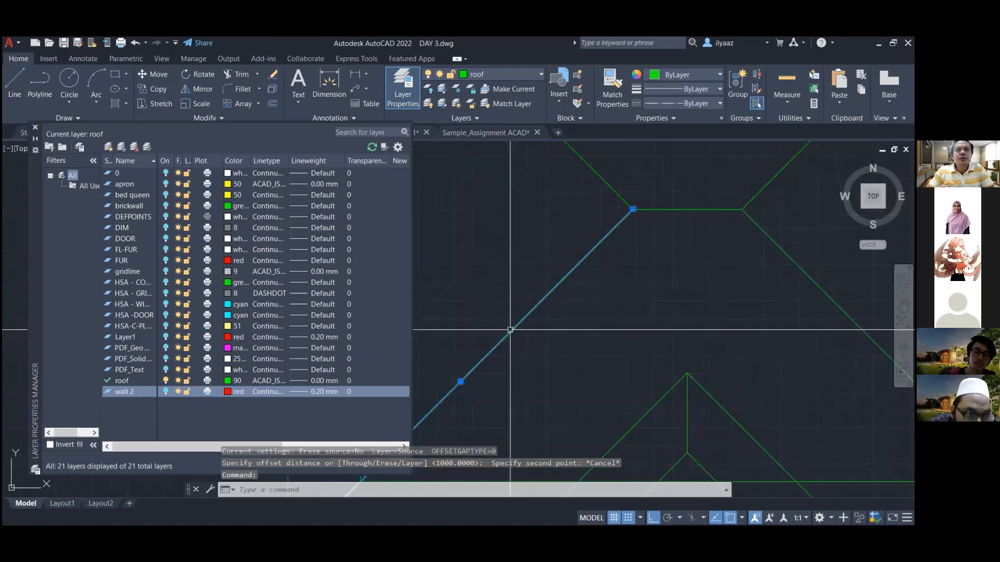
key(Escape)
Offset the main roof's southwest hip line by 50 to its northwest side.
text(o)
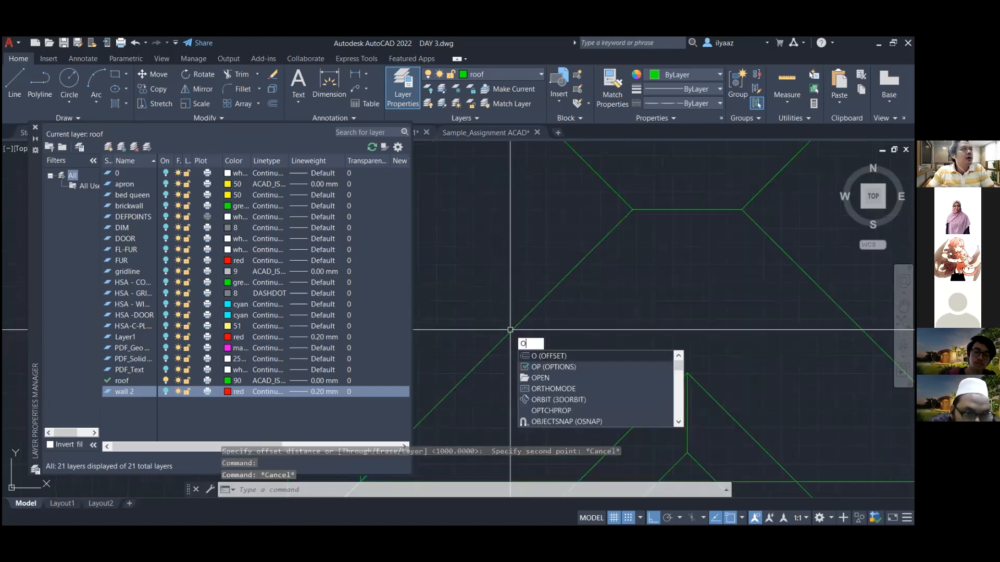
key(Return)
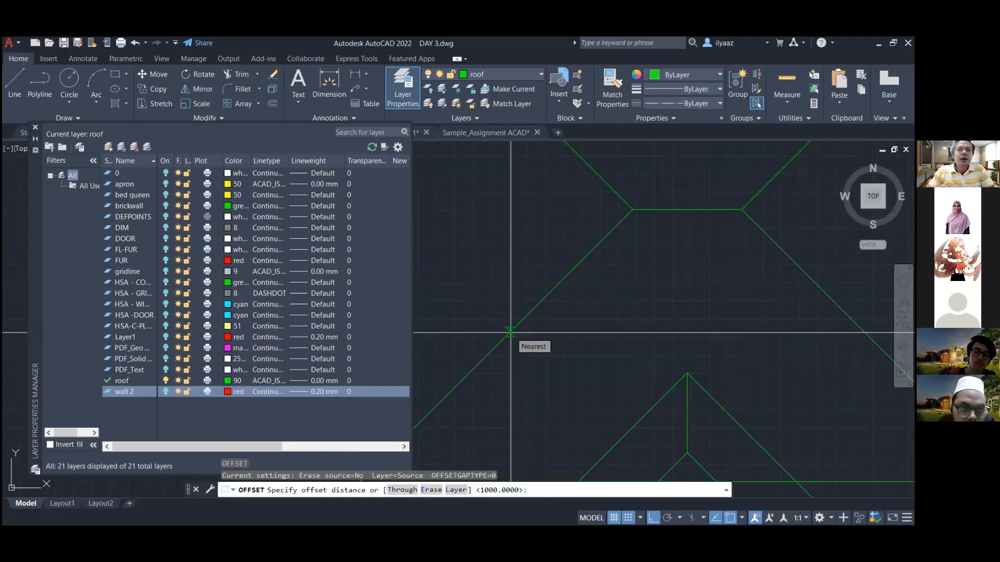
text(50)
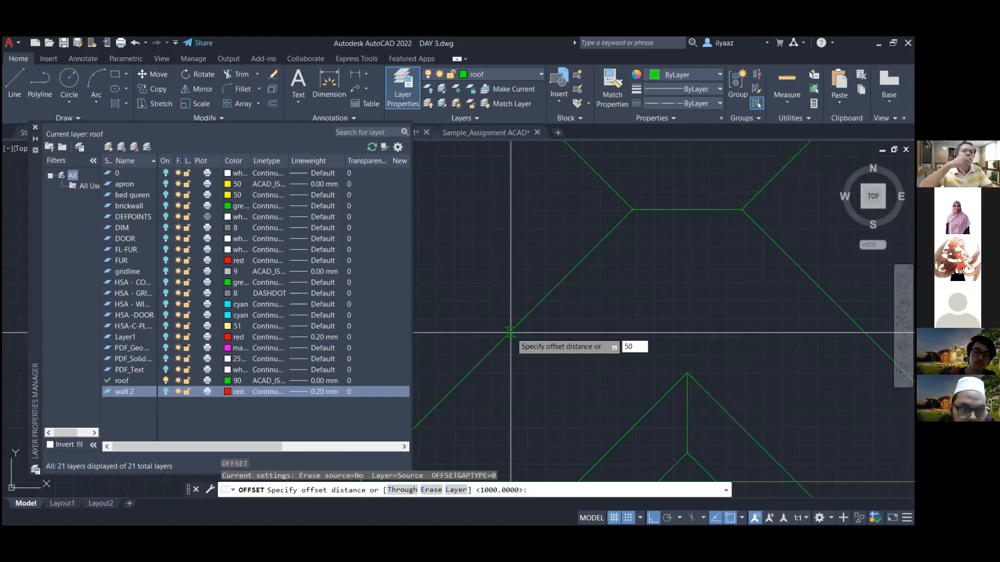
key(Return)
click(512, 330)
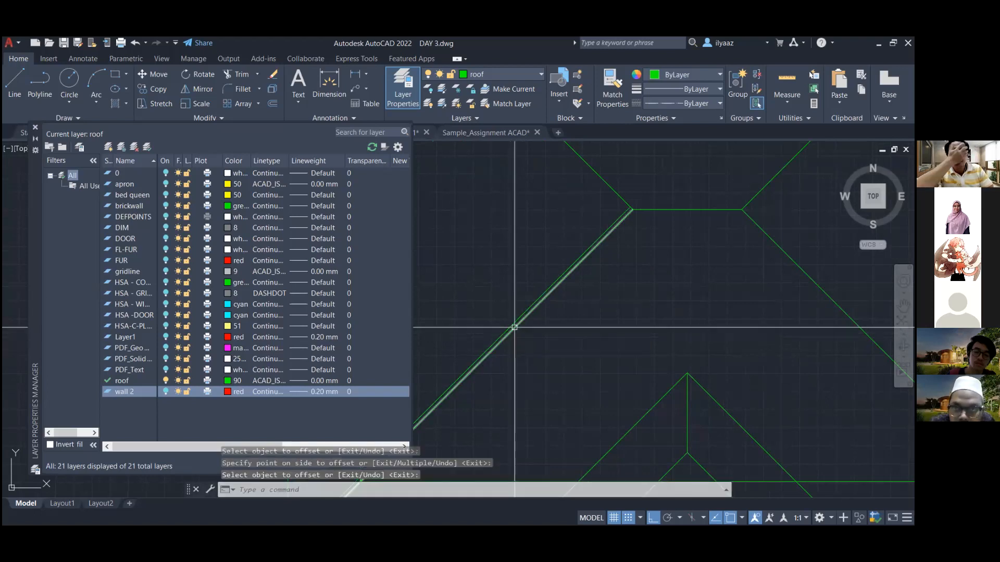
click(516, 338)
key(Return)
Try to offset the main roof's southwest hip line again, picking the offset distance from a point on the line.
click(507, 334)
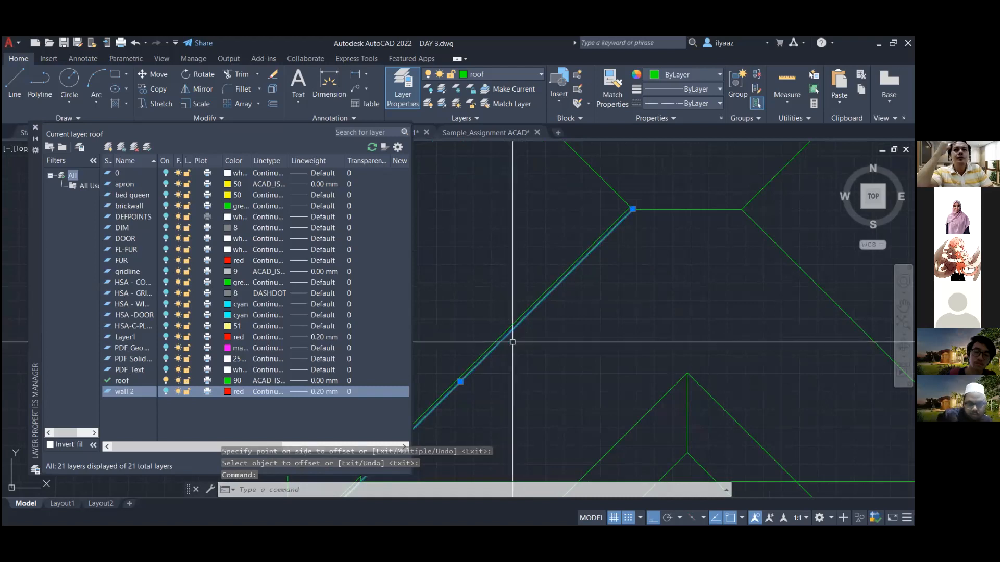
key(Return)
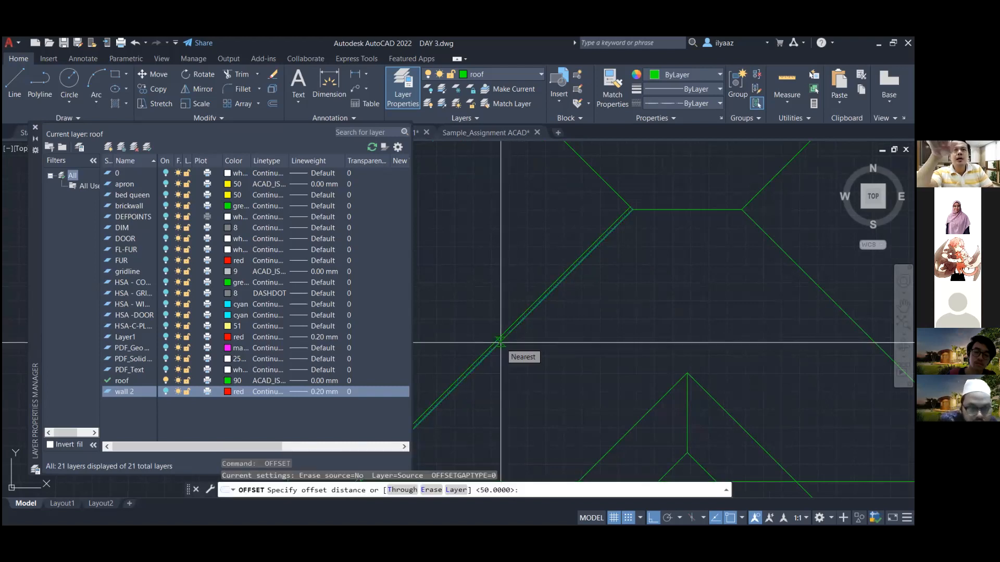
click(500, 342)
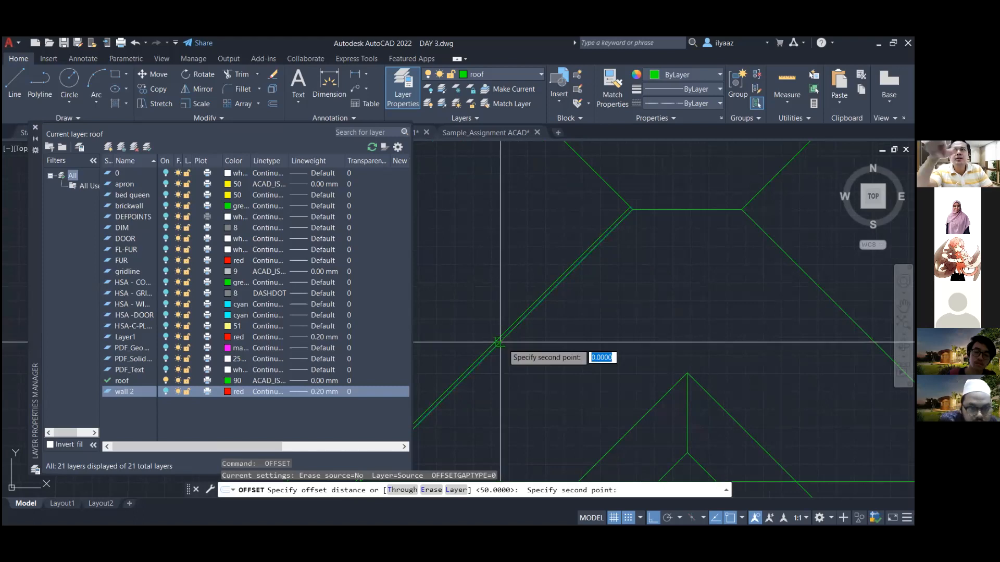
scroll(497, 346, up, 5)
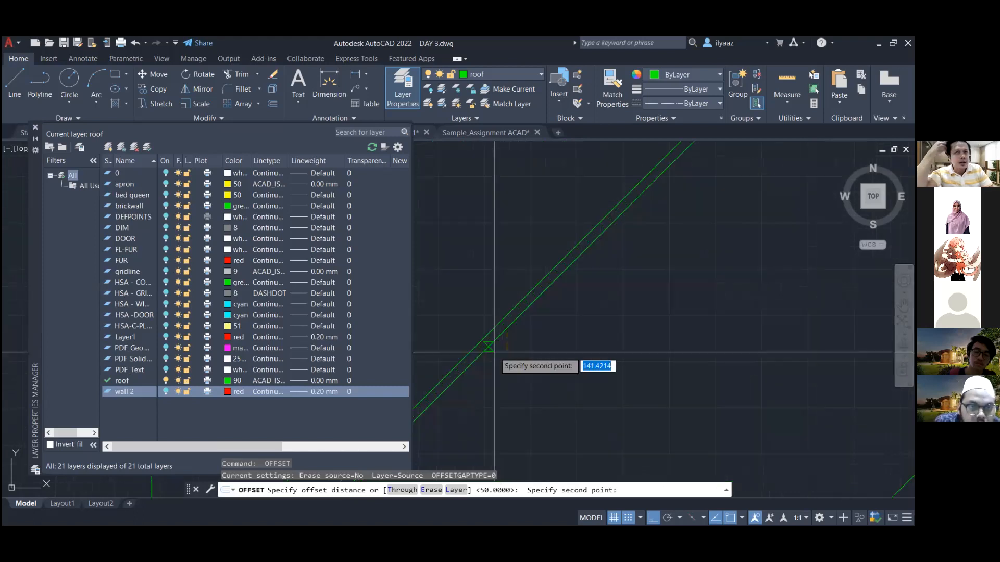
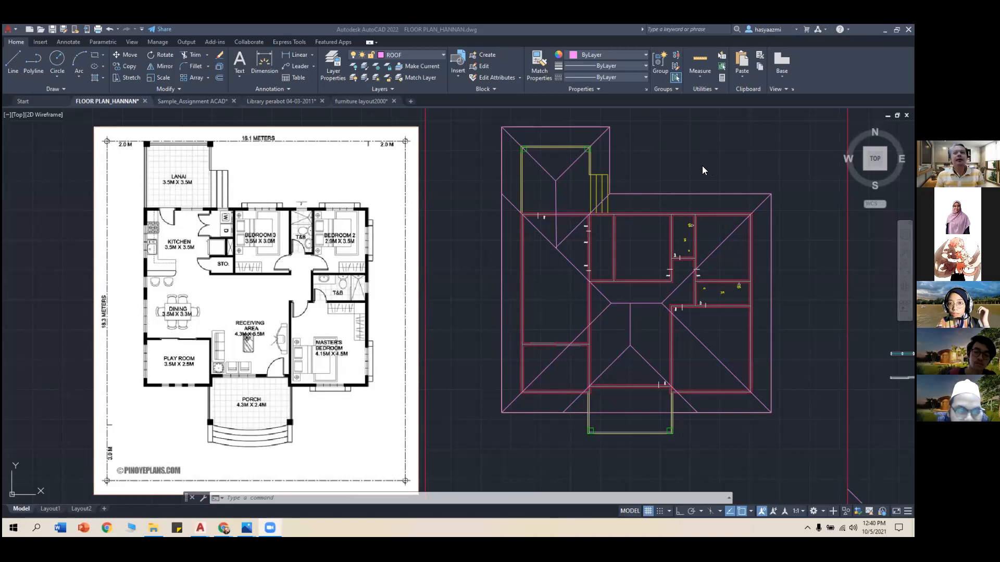
In the floor plan drawing, turn off the Wall, Grid Line, DEFPOINTS, HSA - TEXT, DOOR and Reka-fiting layers.
click(731, 168)
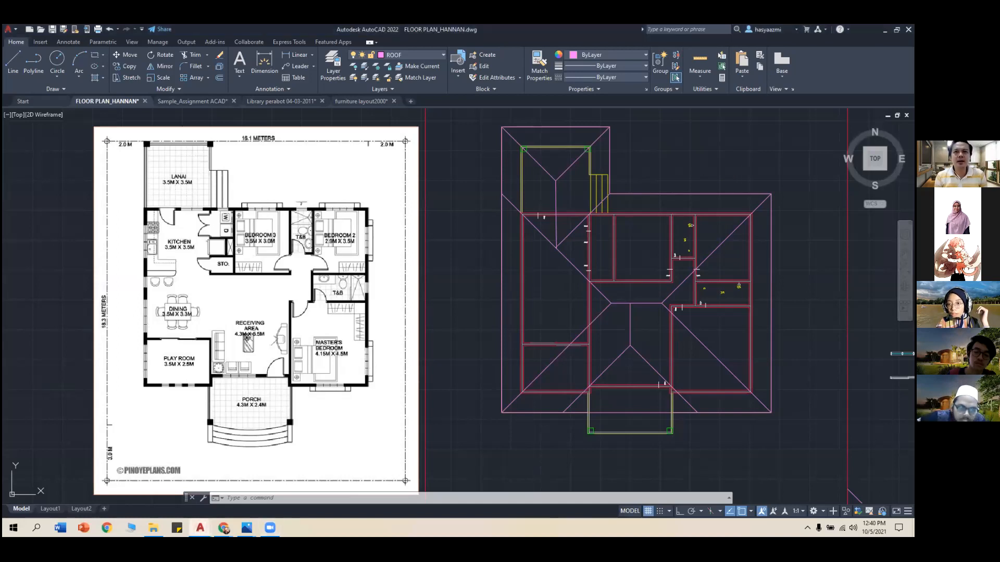
mouse_move(765, 138)
middle_down()
mouse_move(743, 161)
mouse_move(705, 163)
mouse_move(714, 162)
middle_up()
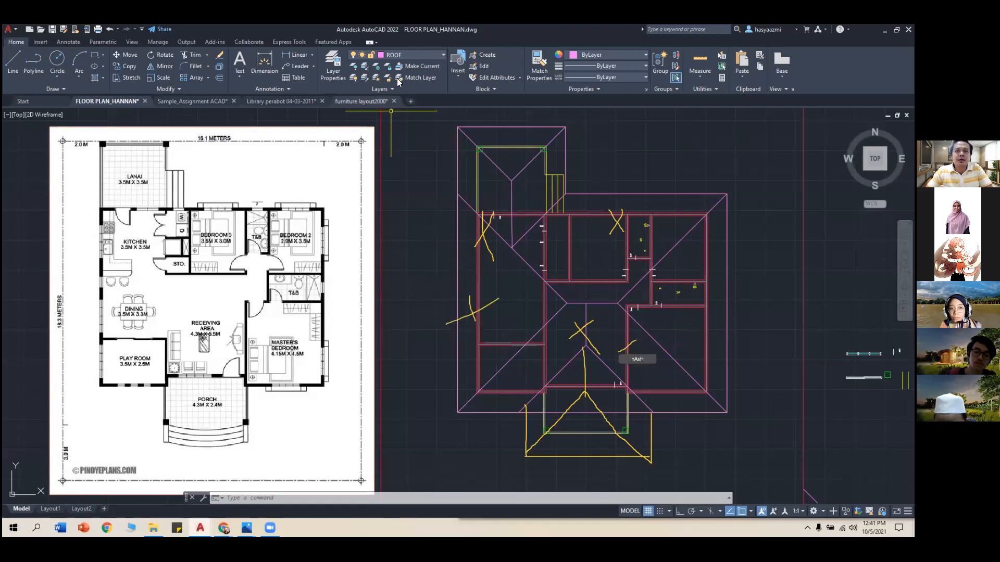
click(418, 52)
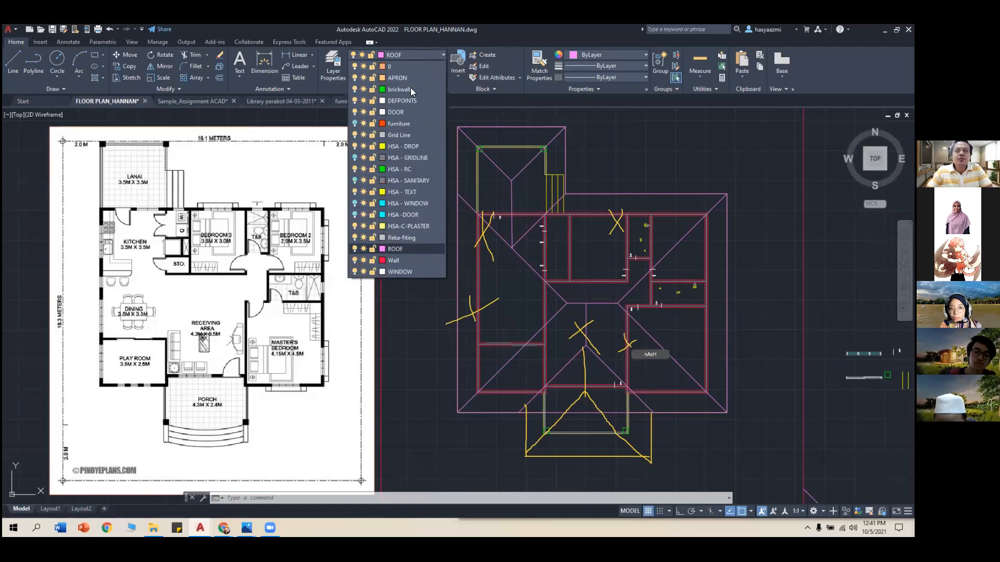
click(356, 260)
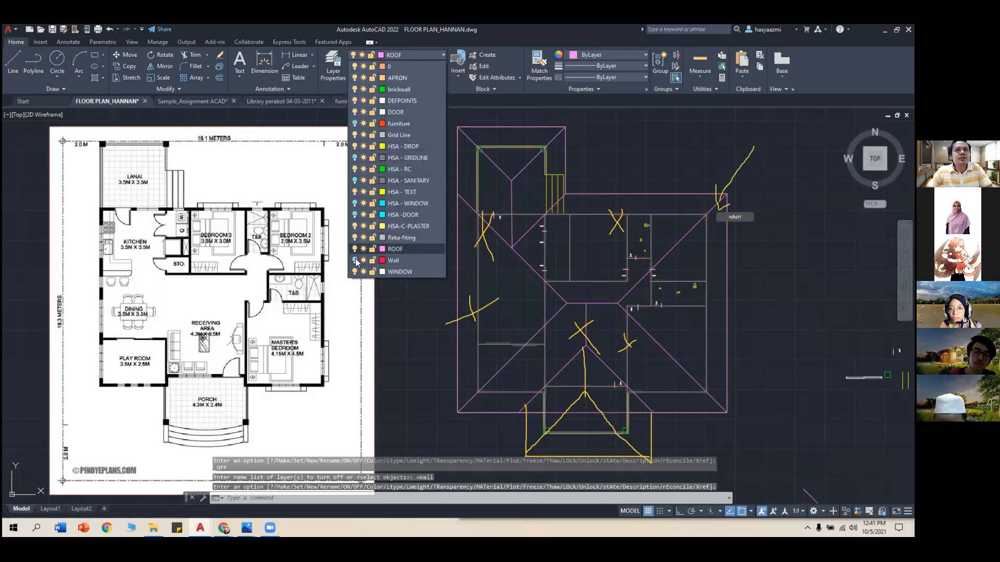
click(354, 136)
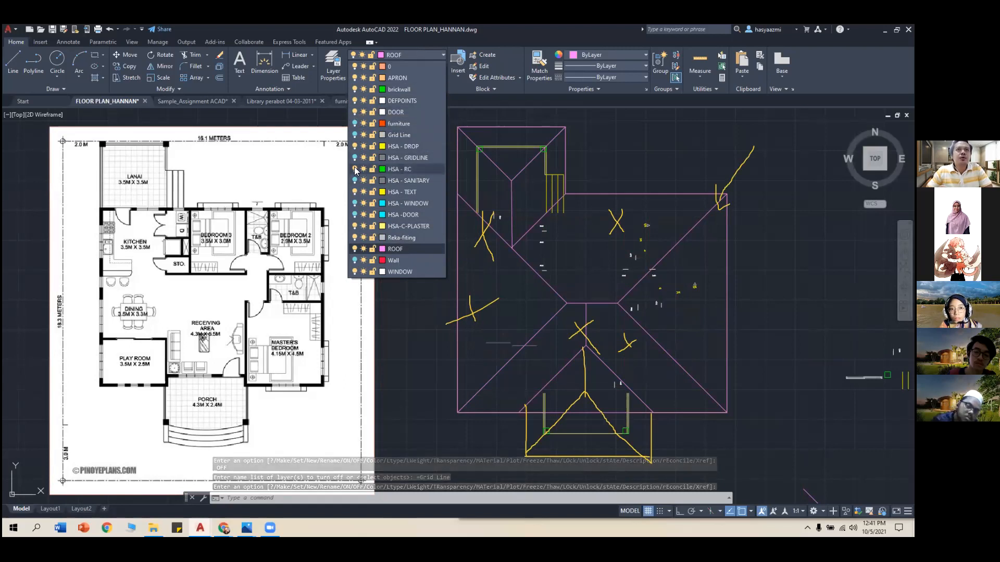
click(354, 101)
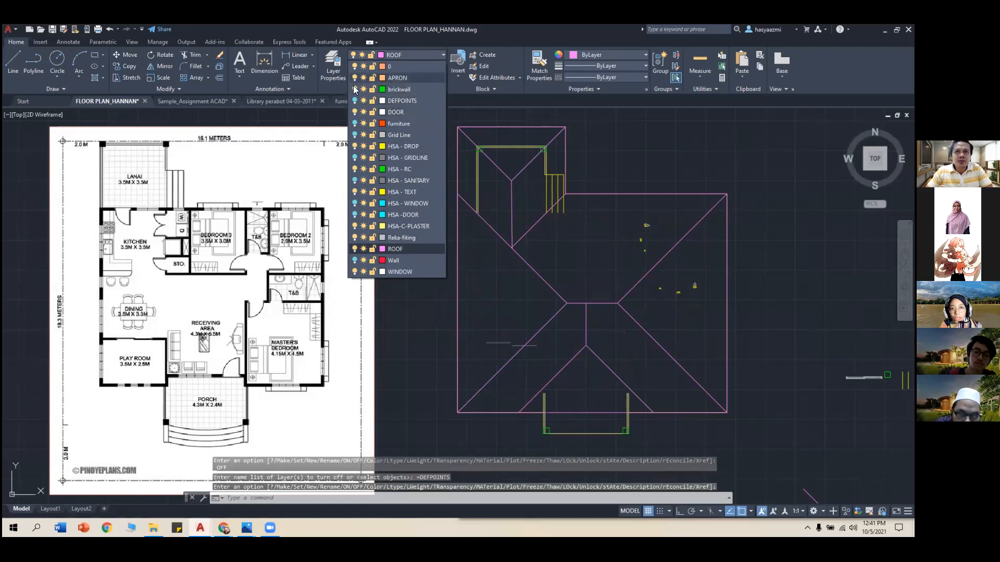
click(354, 192)
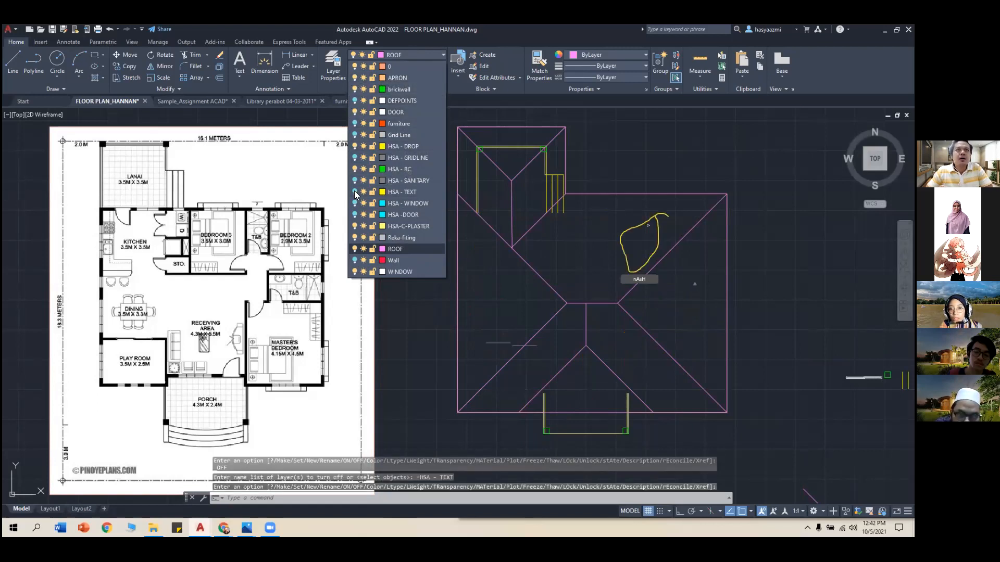
click(354, 113)
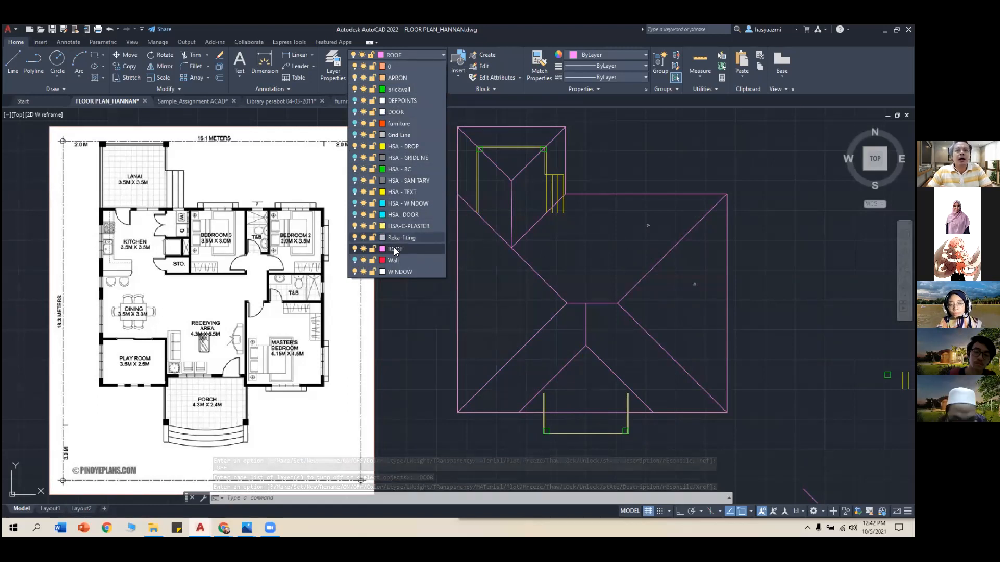
click(354, 238)
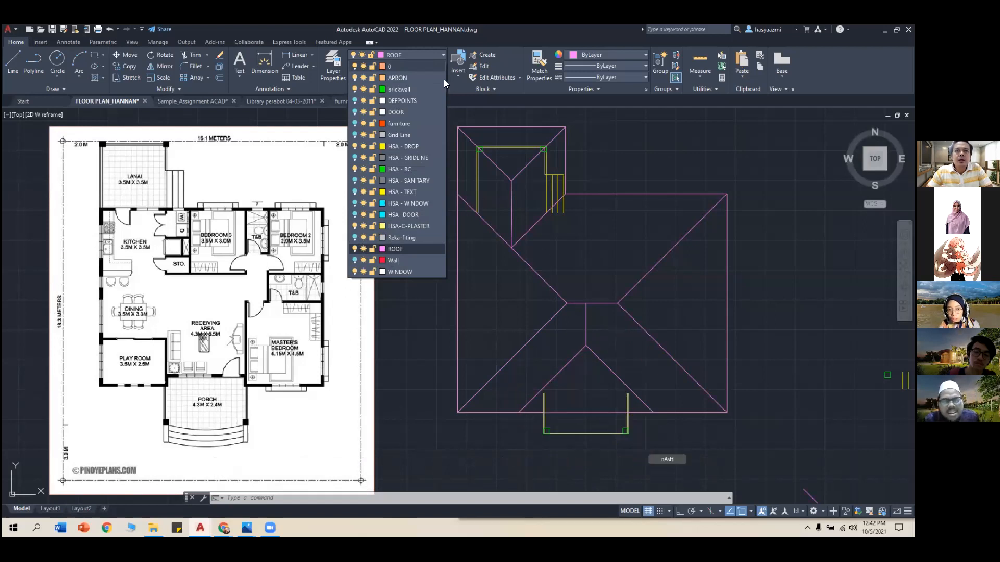
click(436, 53)
Copy the southeast sloping line of the small front roof from its apex to both outer corners of the porch.
scroll(656, 365, up, 4)
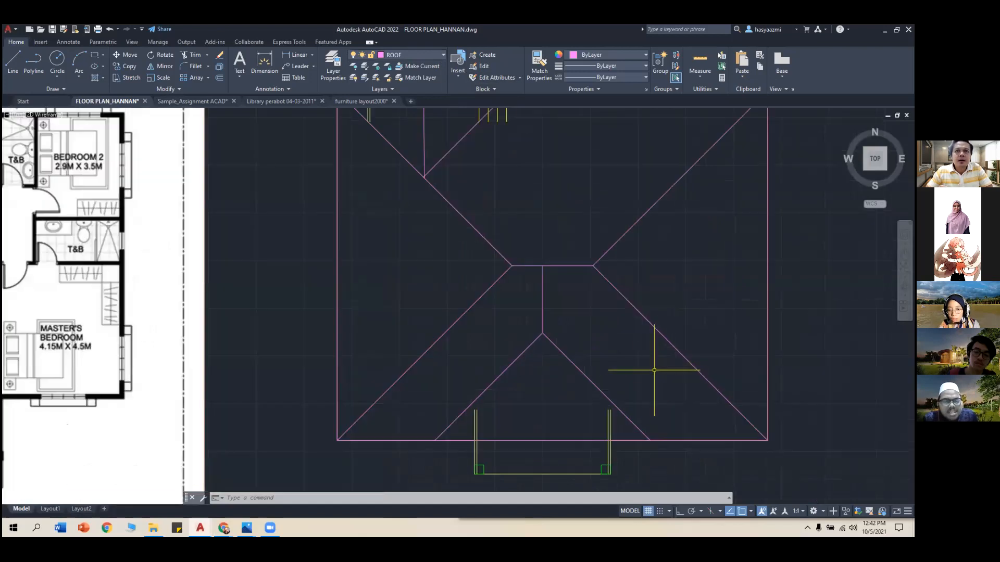
middle_drag(569, 309, 625, 292)
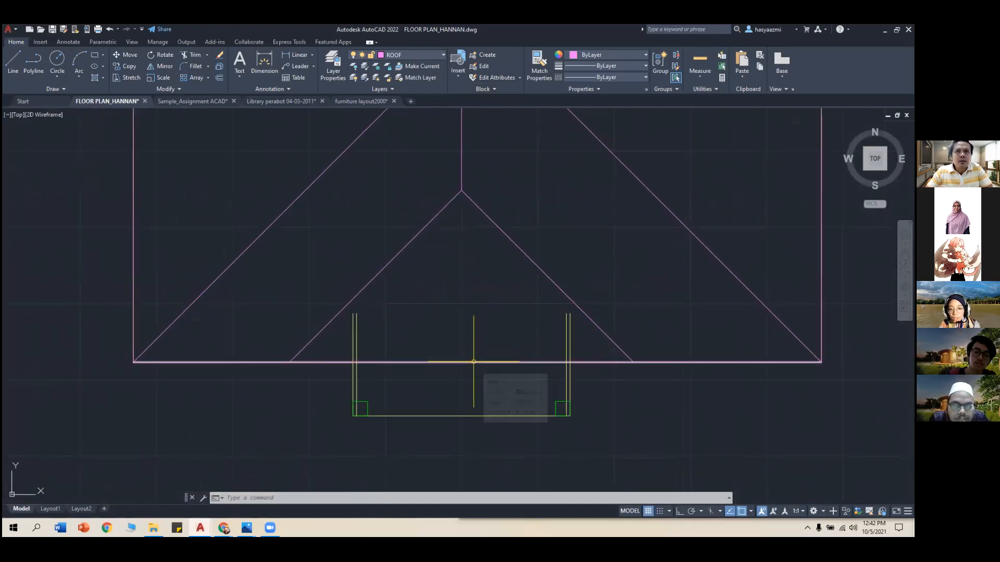
click(523, 250)
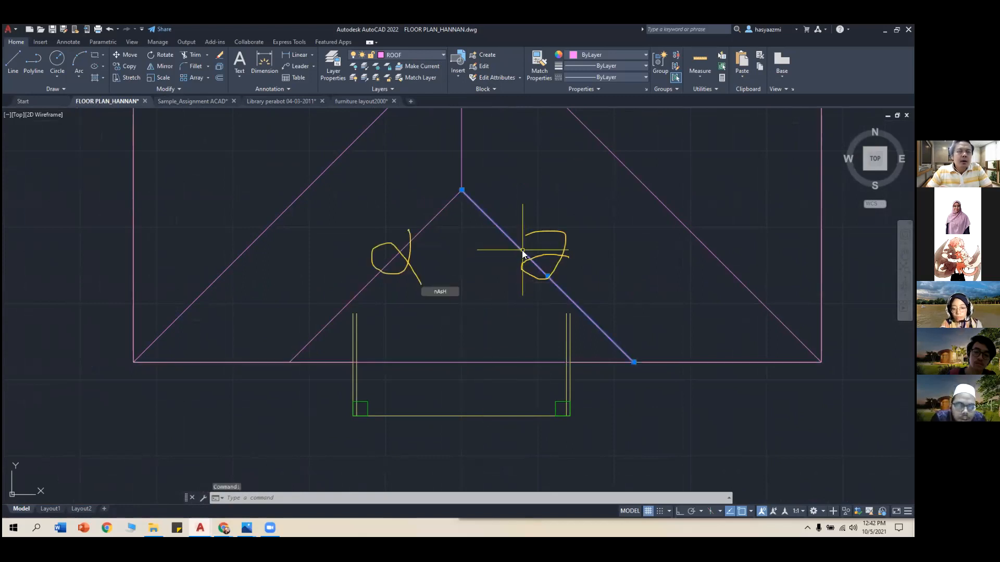
key(Return)
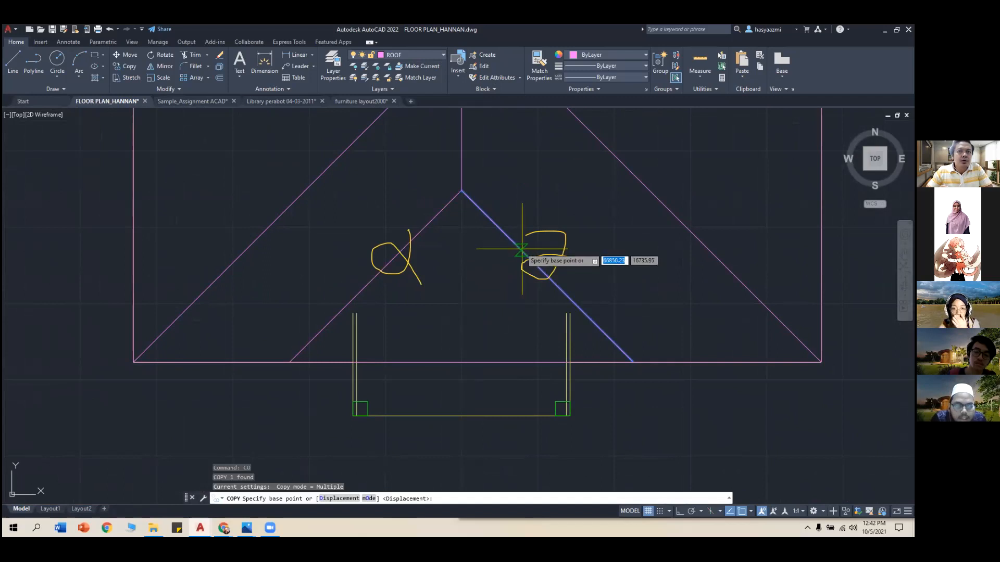
click(462, 190)
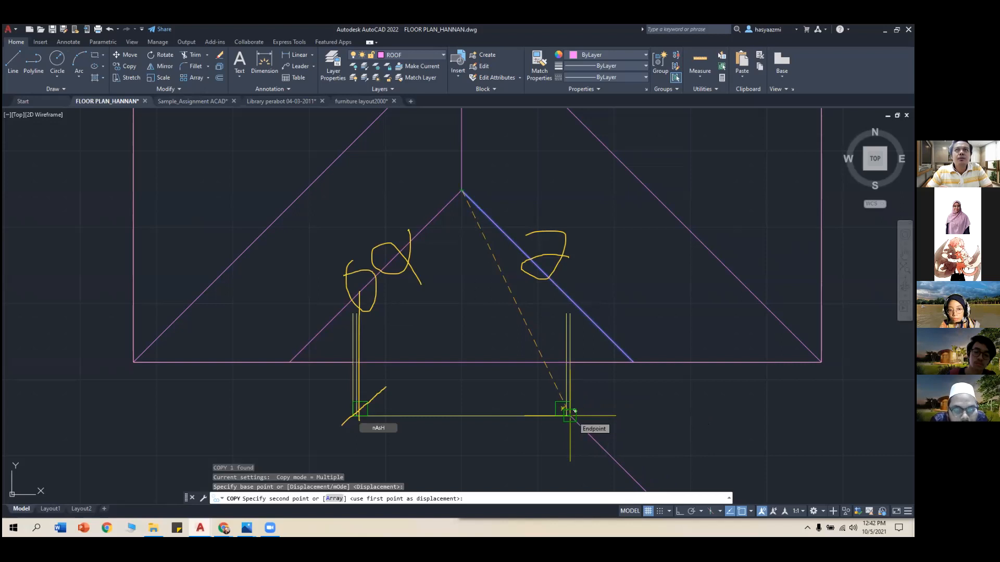
click(569, 415)
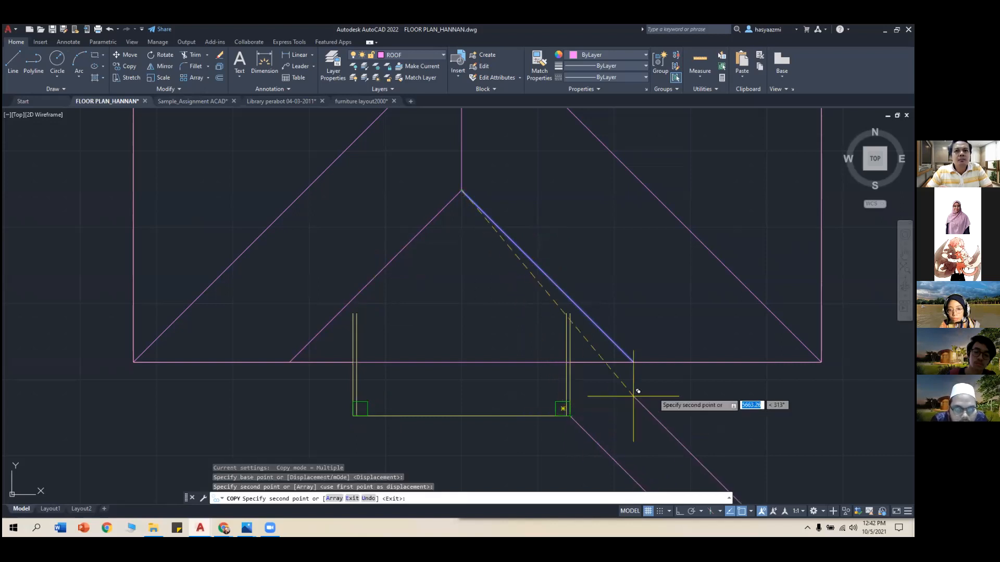
scroll(683, 383, down, 2)
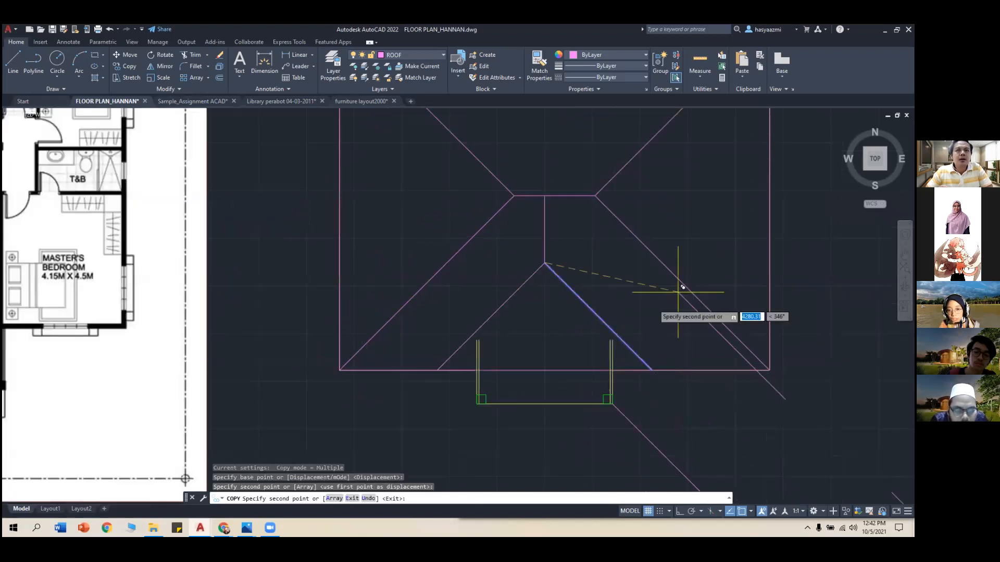
middle_drag(666, 307, 620, 248)
scroll(437, 349, up, 4)
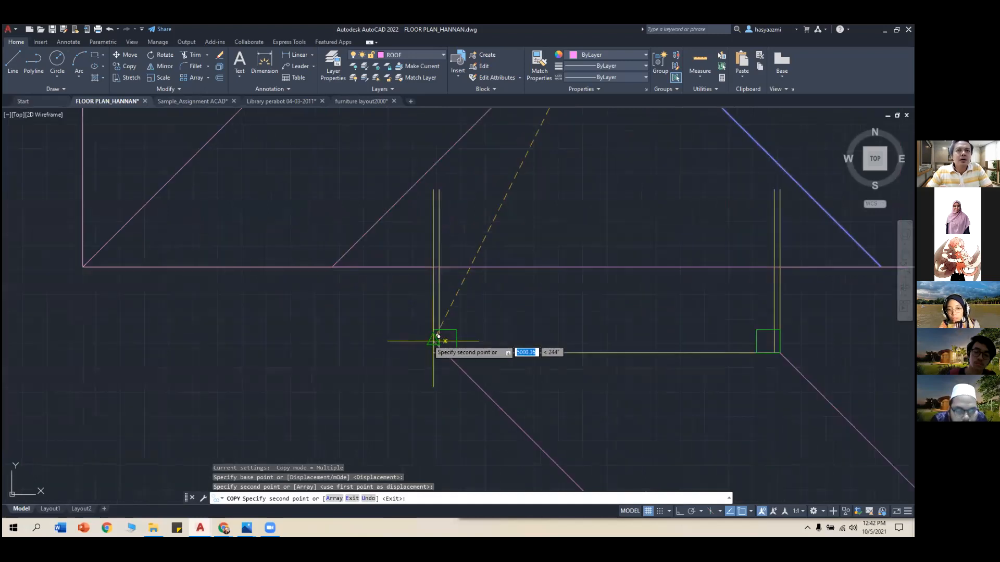
key(Escape)
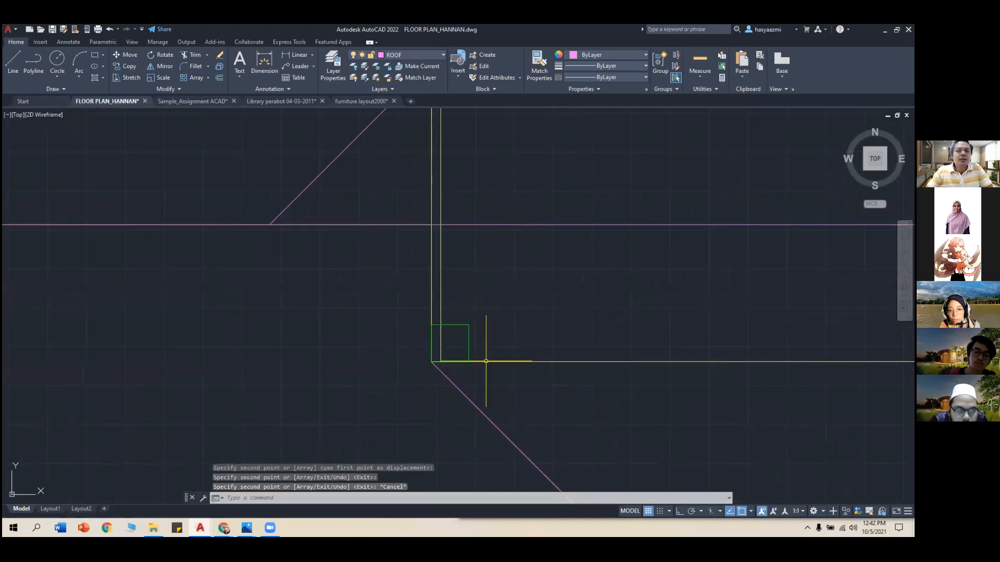
Try mirroring the line at the porch's southwest corner about a horizontal axis with Ortho on, keeping the source, and delete the mirrored copy.
scroll(477, 370, down, 2)
click(484, 399)
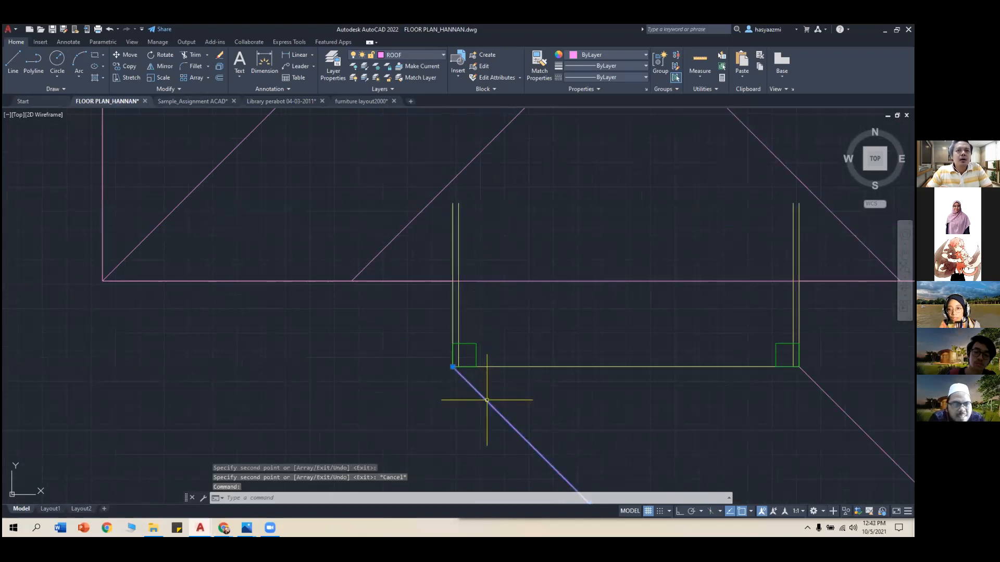
scroll(487, 400, down, 2)
middle_drag(529, 380, 458, 283)
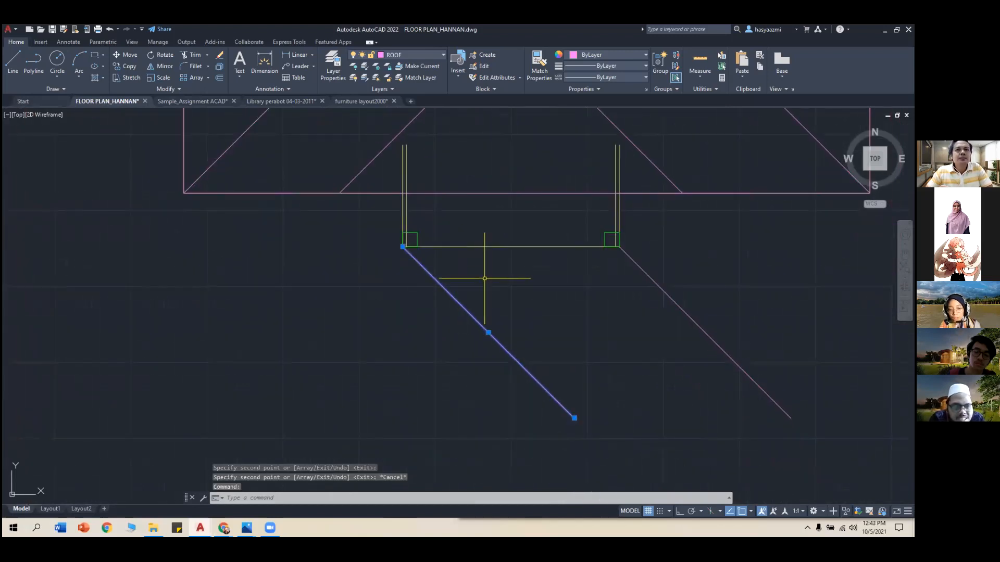
text(I)
key(Return)
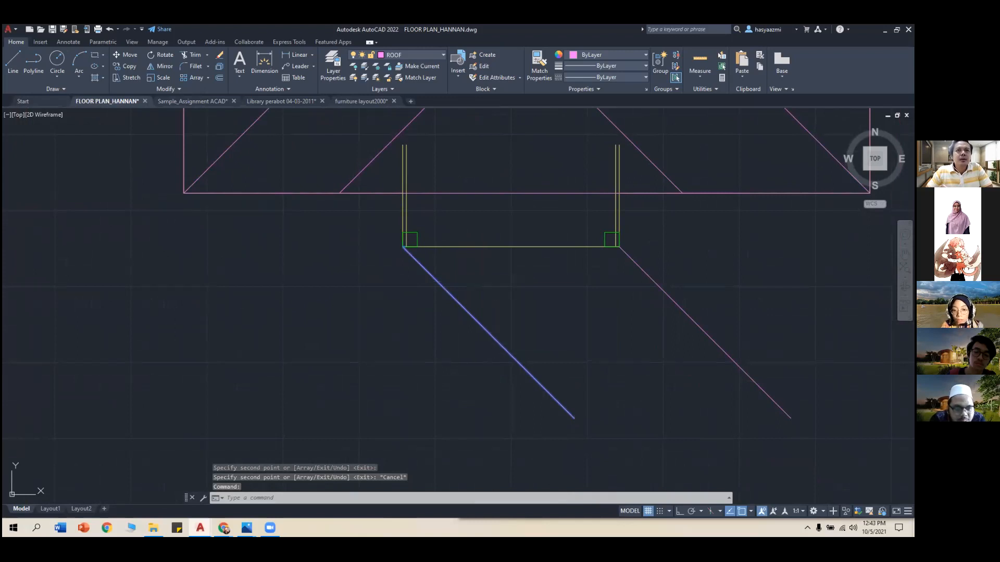
click(403, 246)
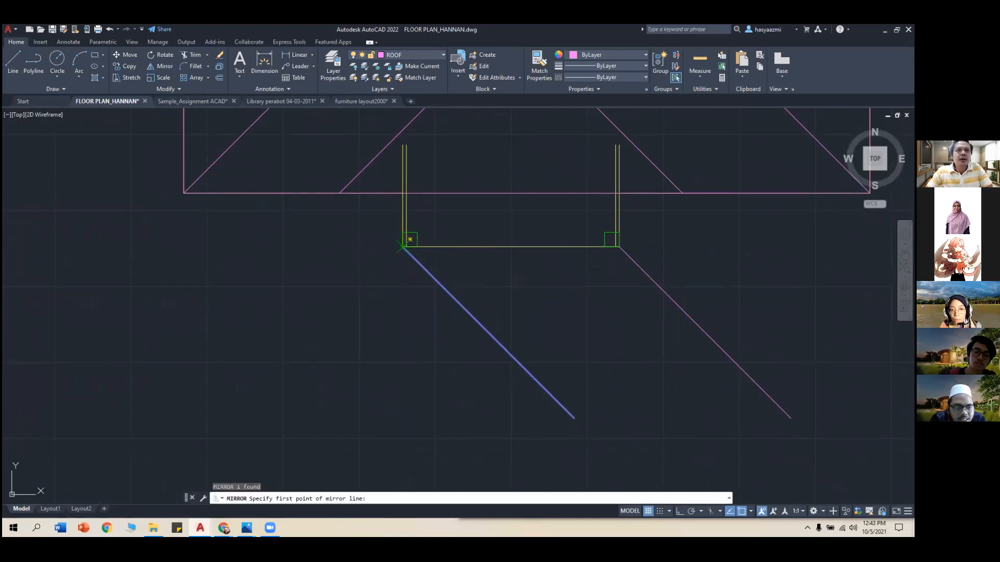
click(680, 511)
click(373, 274)
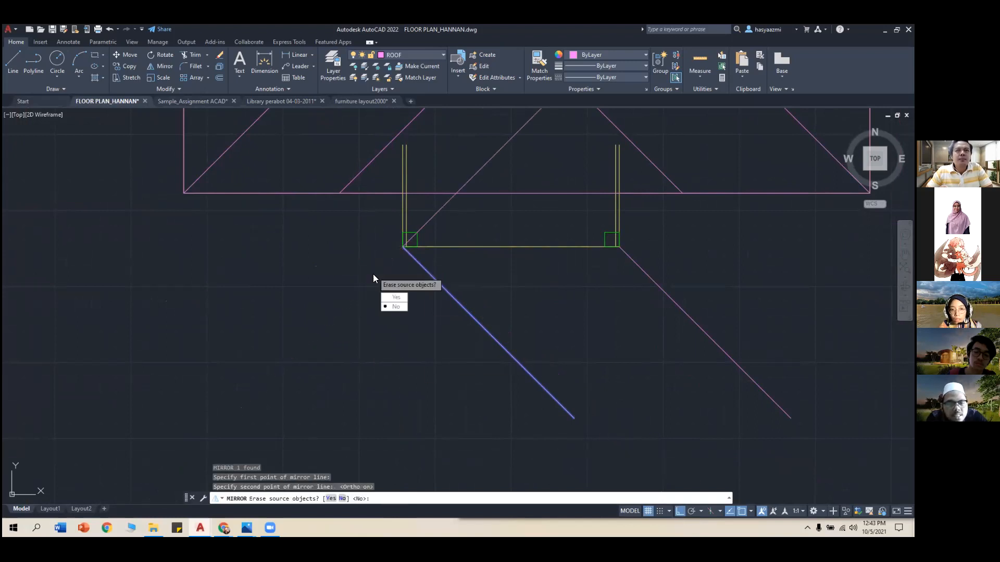
click(396, 306)
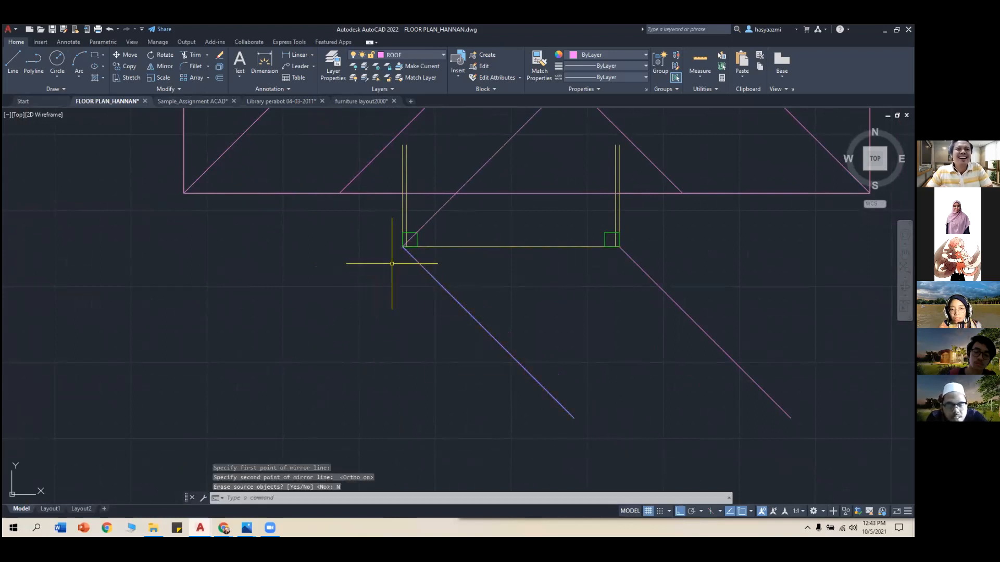
click(444, 205)
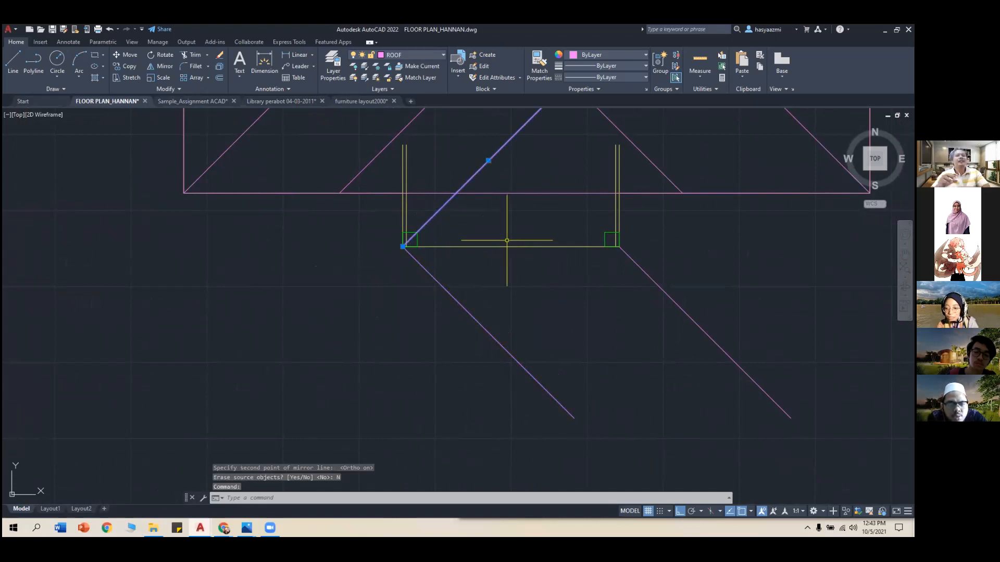
key(Delete)
Mirror the line at the porch's southwest corner about a vertical axis through that corner, erasing the source line.
click(462, 306)
text(mi)
key(Return)
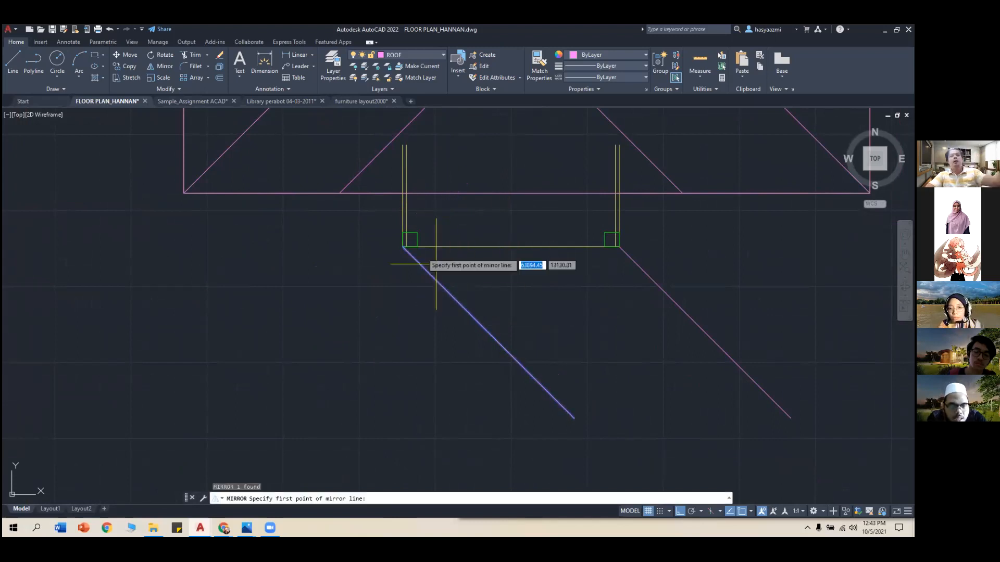
scroll(404, 247, up, 4)
click(403, 247)
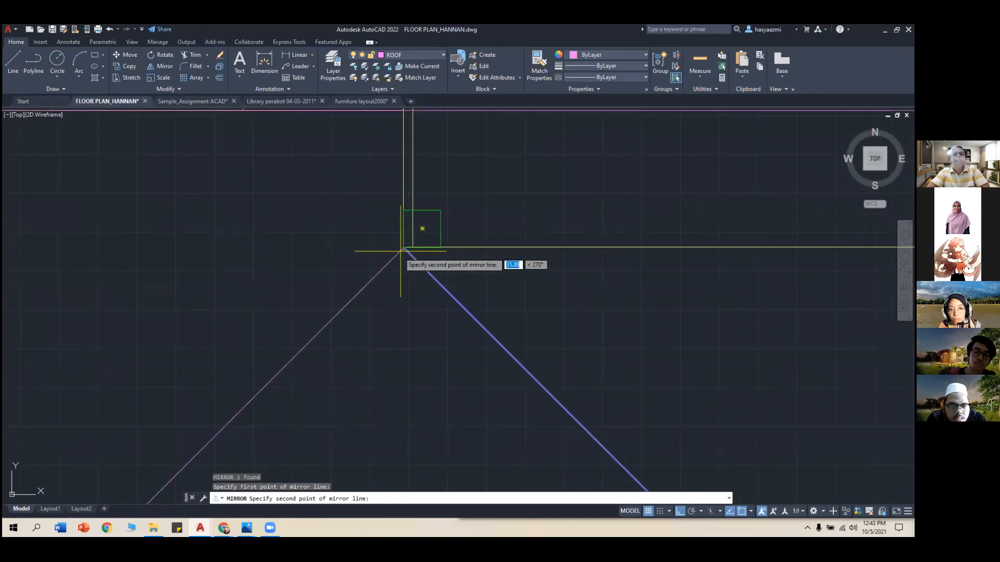
click(335, 357)
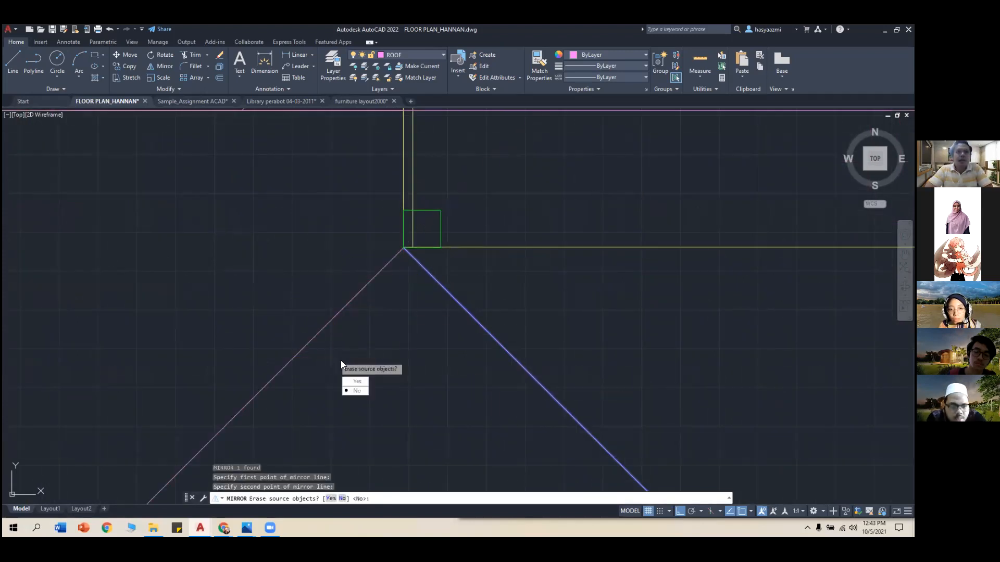
click(355, 382)
scroll(413, 324, down, 4)
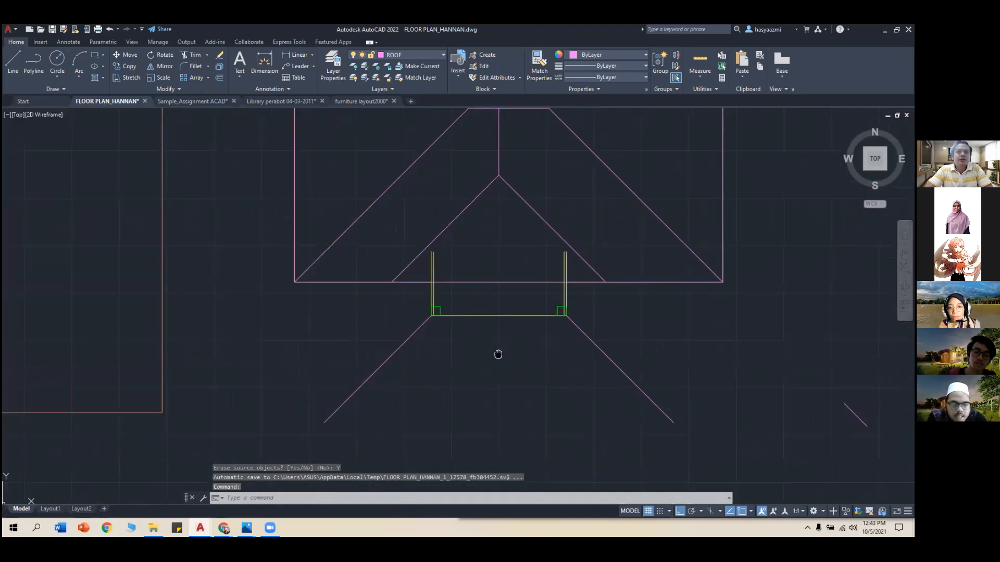
scroll(498, 352, up, 2)
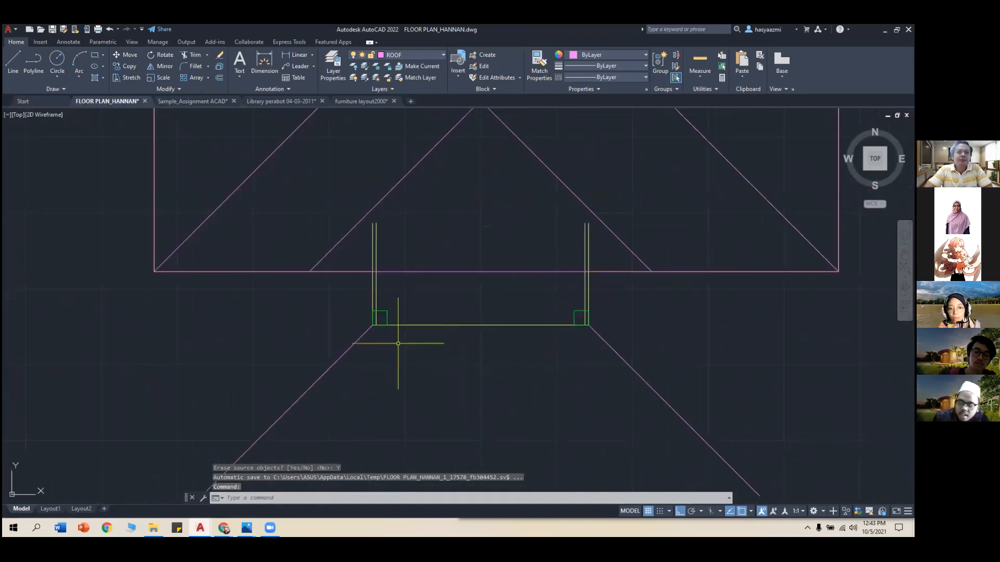
Join the two sloping lines at the porch's outer corners into an apex with a zero-distance Chamfer.
click(355, 344)
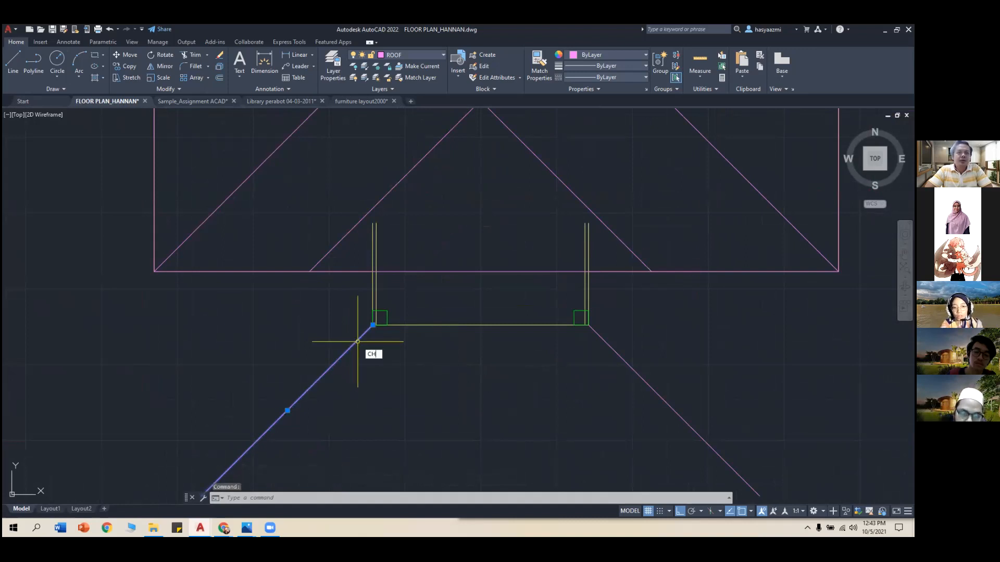
text(A)
key(Return)
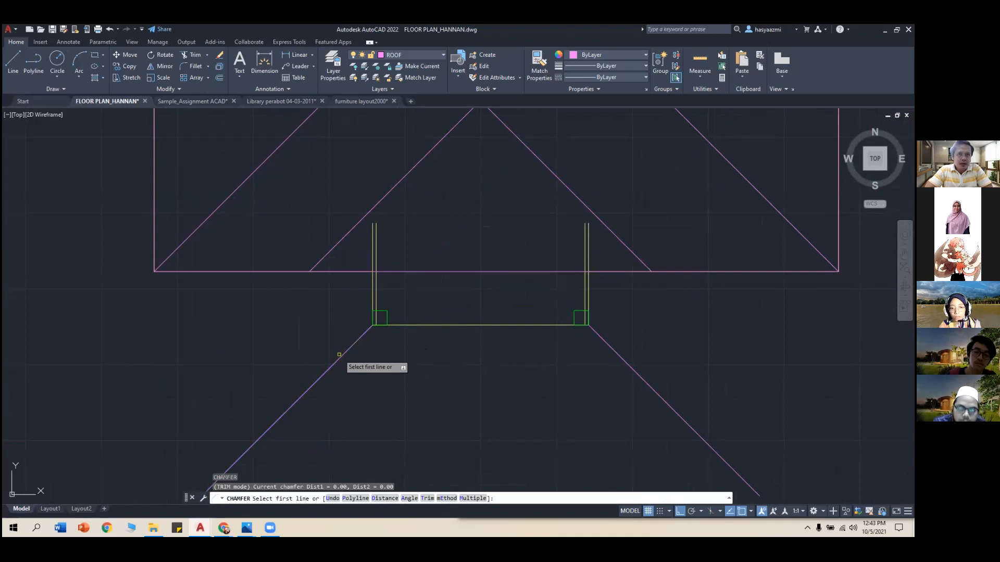
click(342, 355)
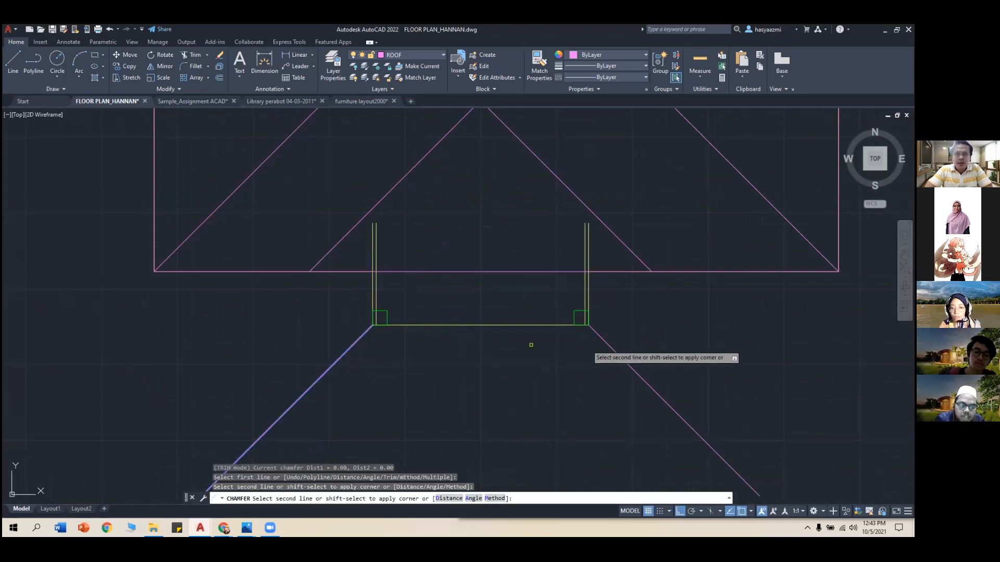
click(634, 371)
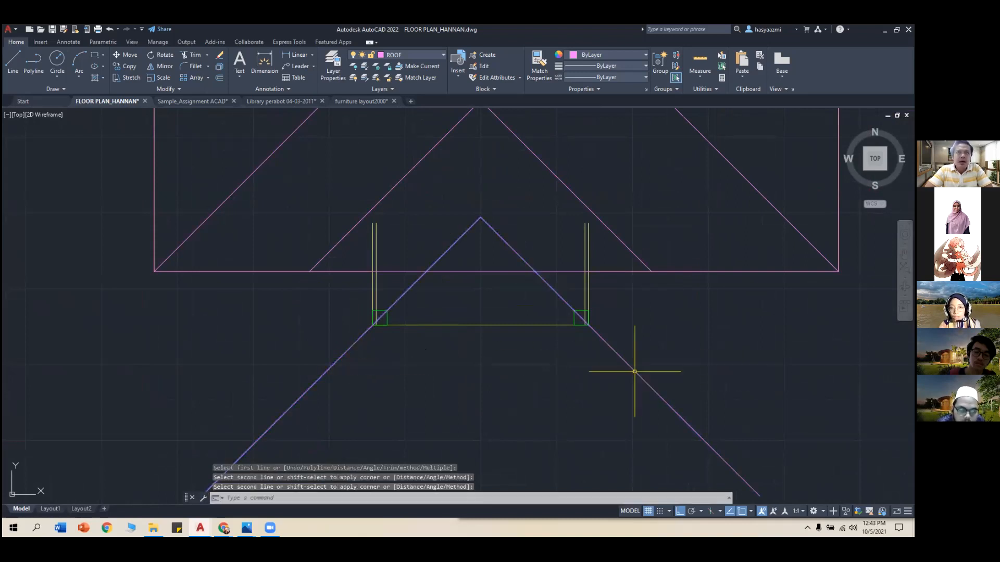
scroll(644, 376, down, 2)
mouse_move(663, 359)
middle_down()
mouse_move(670, 366)
mouse_move(642, 401)
middle_up()
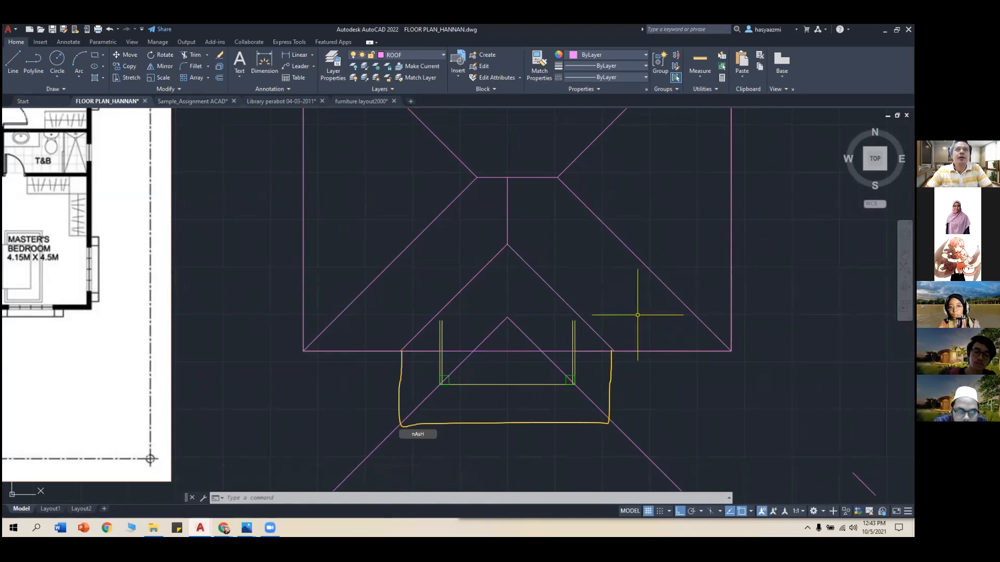
click(15, 59)
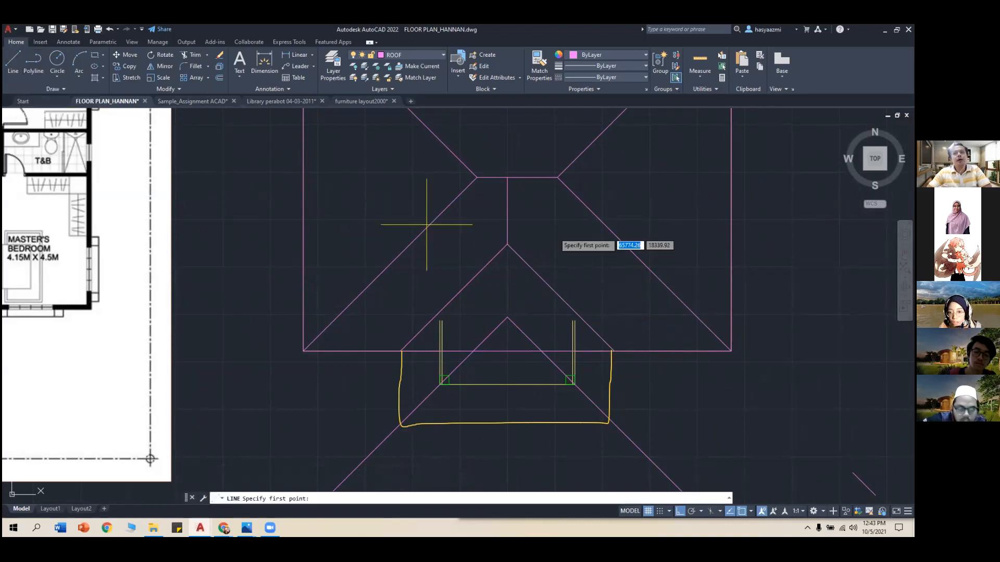
click(615, 351)
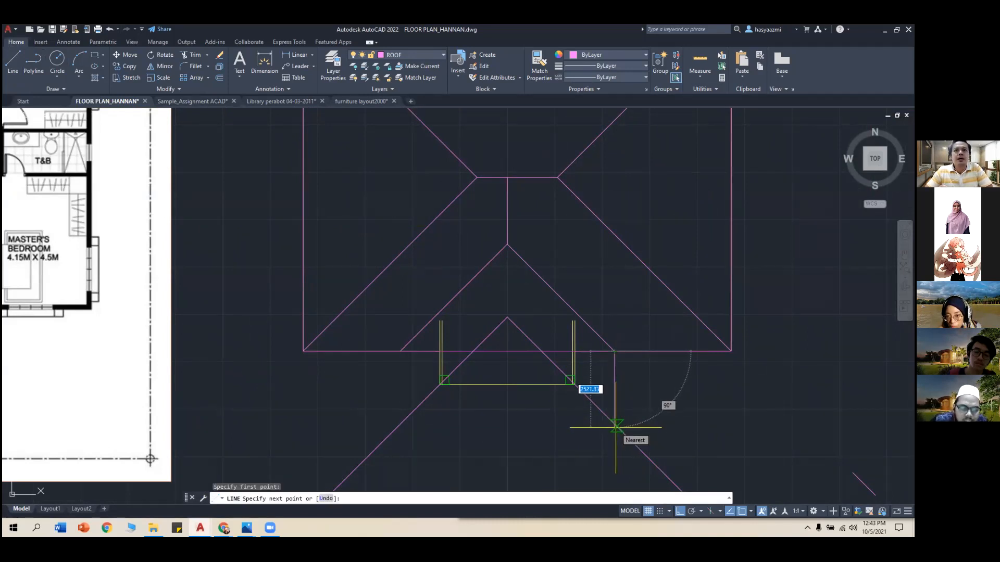
scroll(616, 427, up, 4)
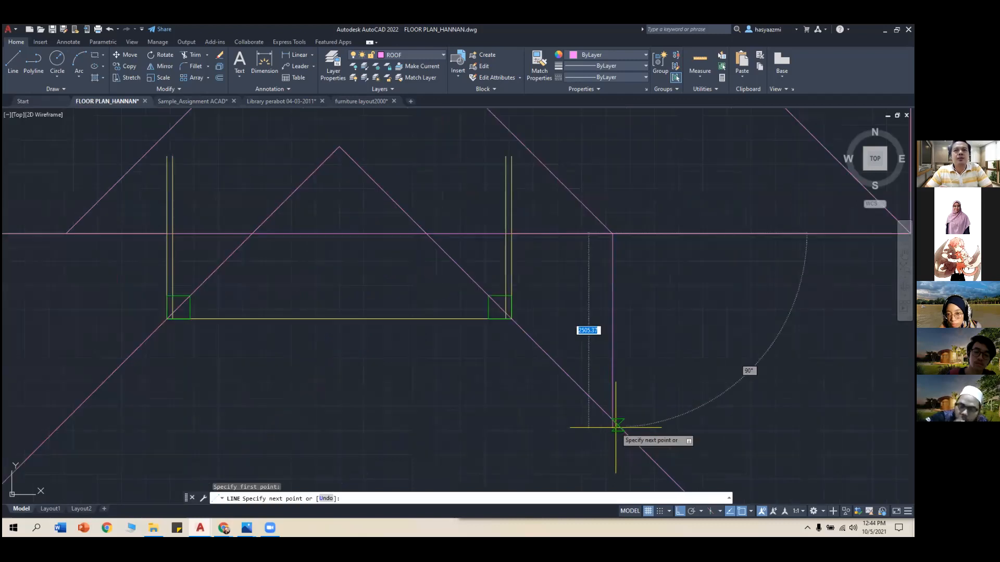
key(Escape)
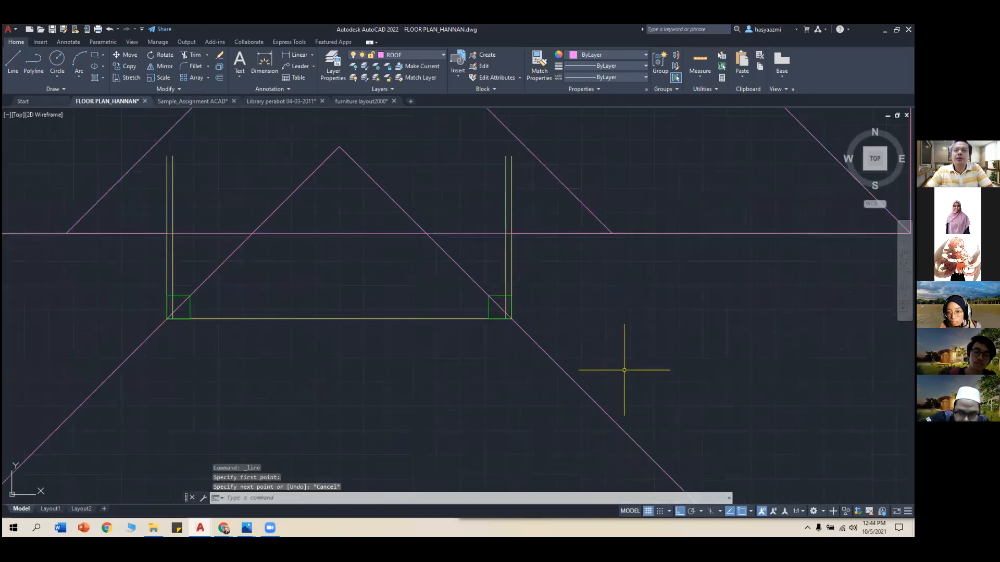
scroll(624, 368, down, 4)
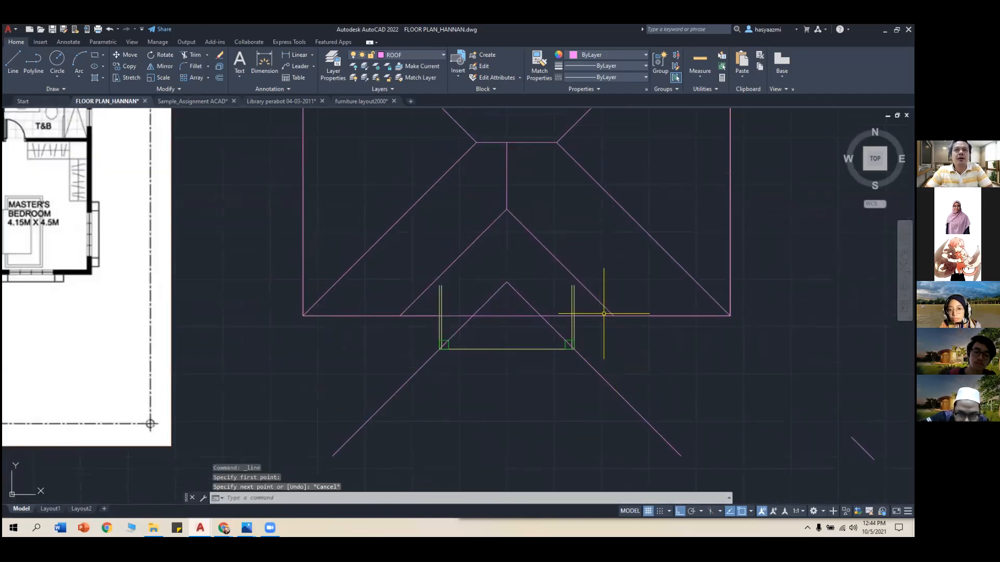
Draw a vertical line south from the east foot of the small front roof, running past the porch's southeast sloping line.
click(13, 62)
scroll(573, 361, up, 4)
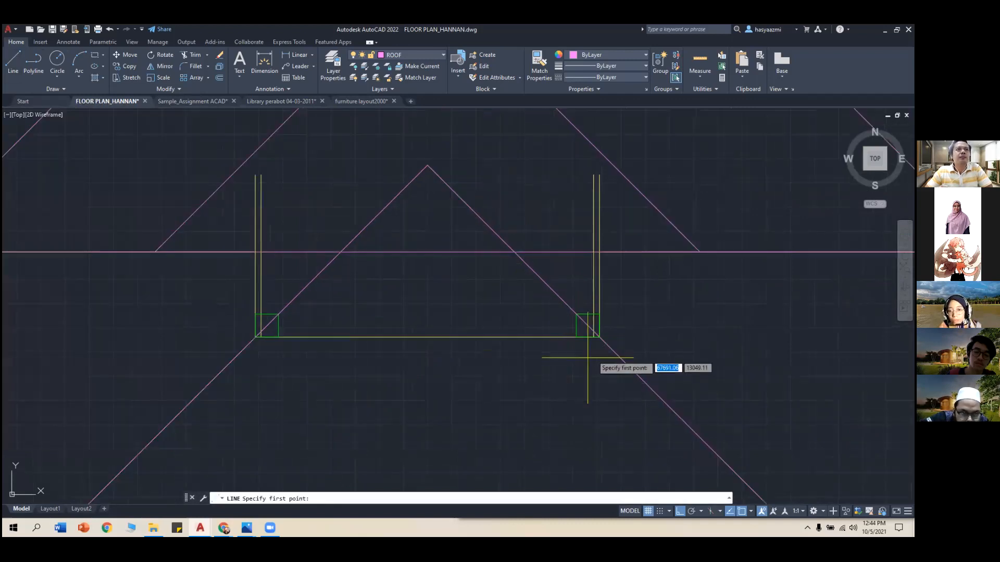
click(700, 252)
scroll(703, 453, down, 2)
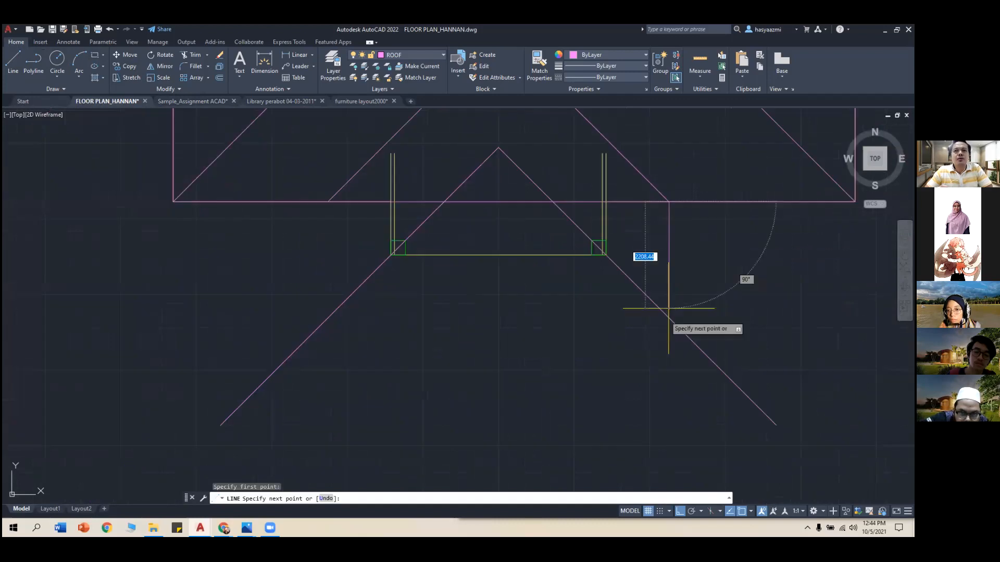
click(668, 417)
key(Escape)
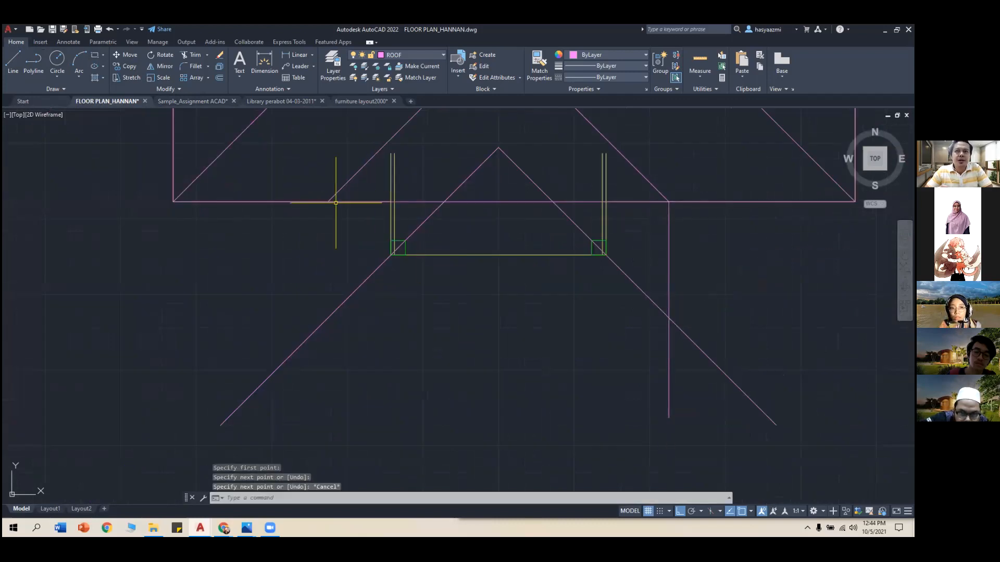
Draw a matching vertical line south from the west foot of the small front roof, past the porch's southwest sloping line.
key(Return)
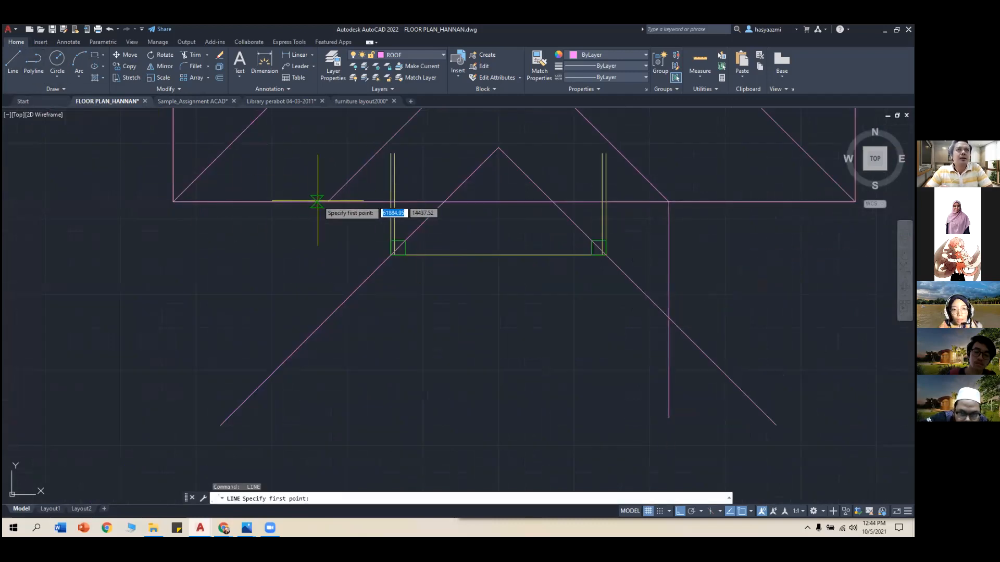
click(328, 202)
click(328, 360)
key(Escape)
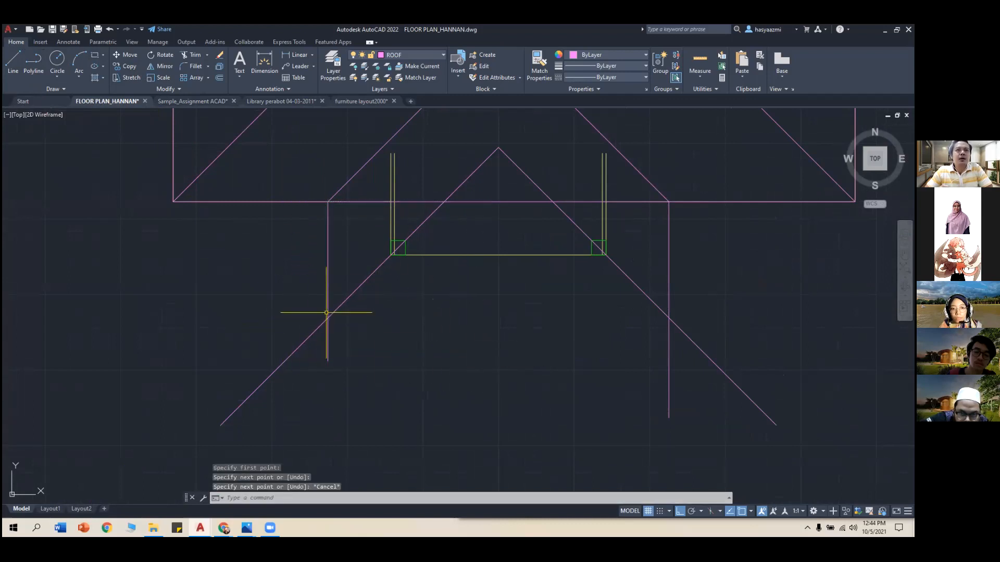
text(c)
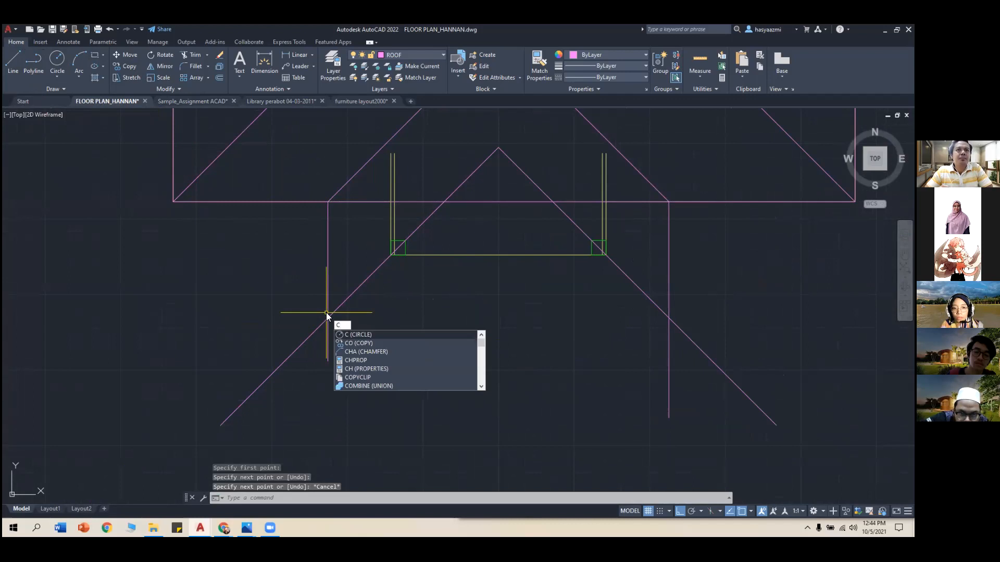
text(ha)
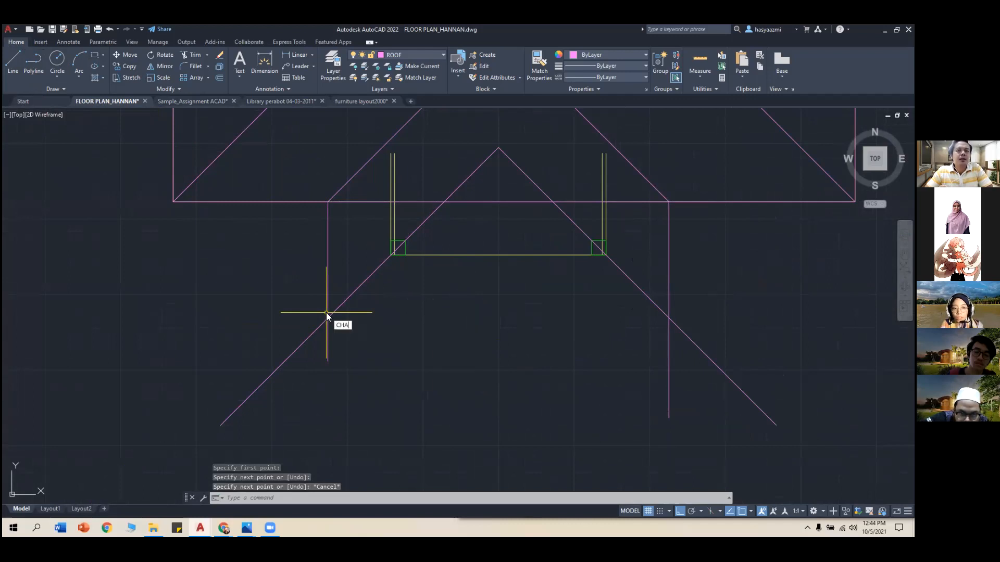
key(Escape)
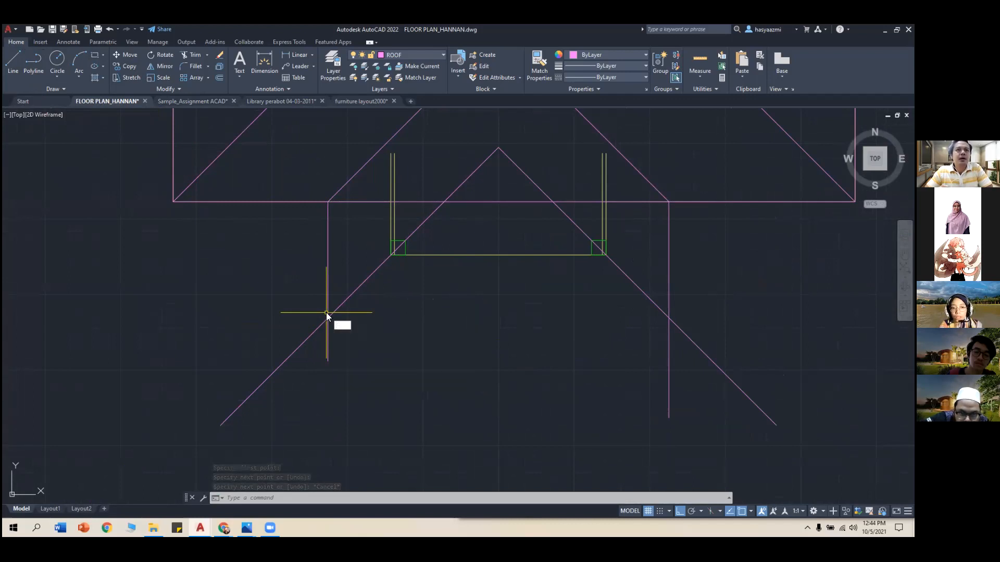
key(Escape)
Draw the porch roof's horizontal south eave between the points where the two vertical lines cross the sloping lines.
click(13, 60)
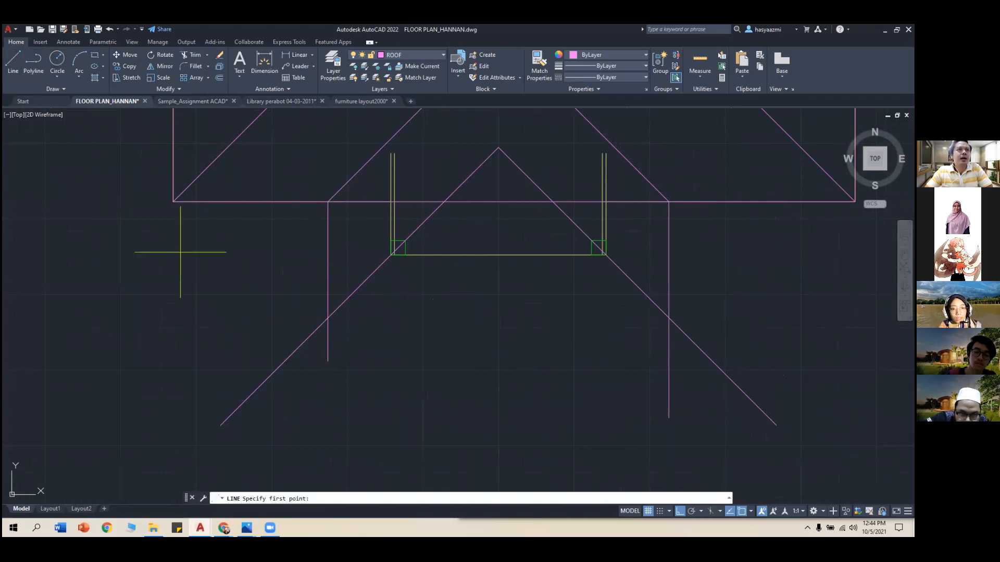
click(328, 318)
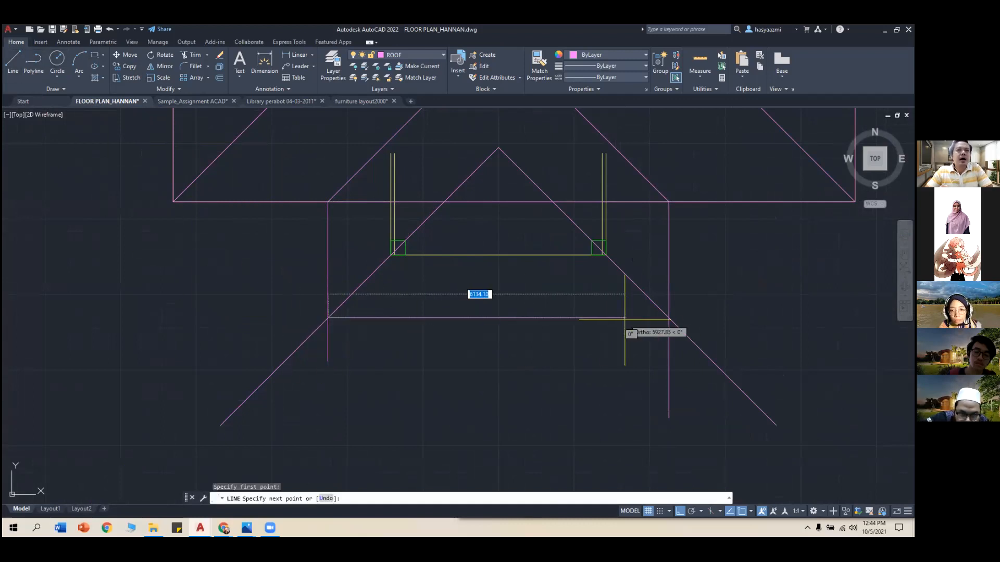
click(668, 318)
key(Escape)
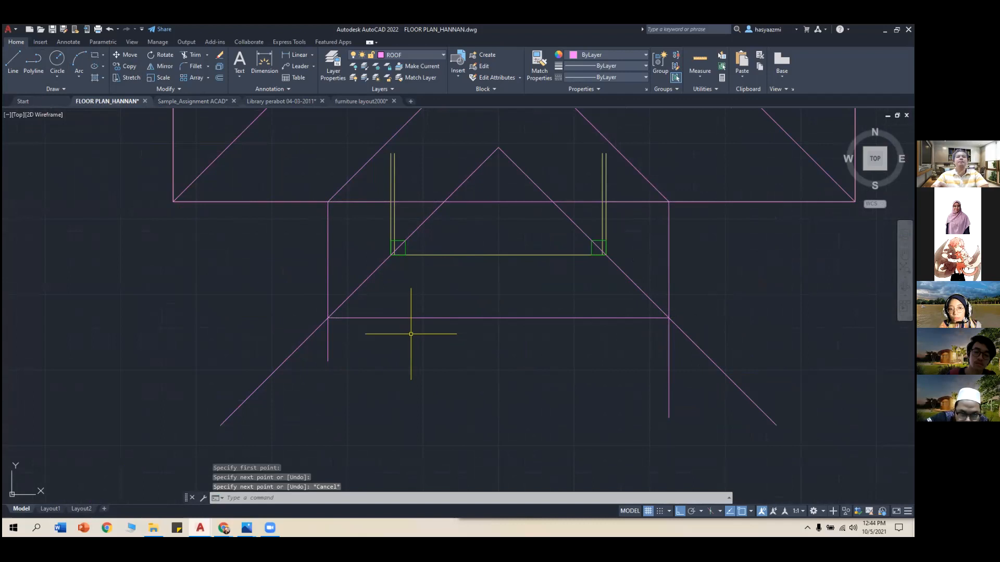
Close the porch roof's southwest corner by chamfering its west vertical line and south eave with zero distances.
middle_drag(467, 365, 442, 393)
scroll(445, 376, down, 2)
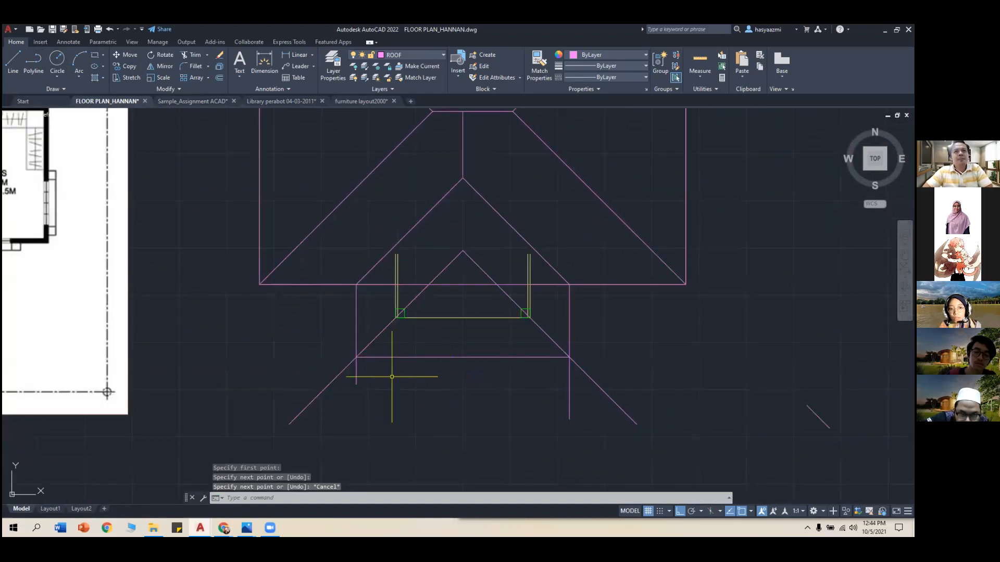
text(cha)
key(Return)
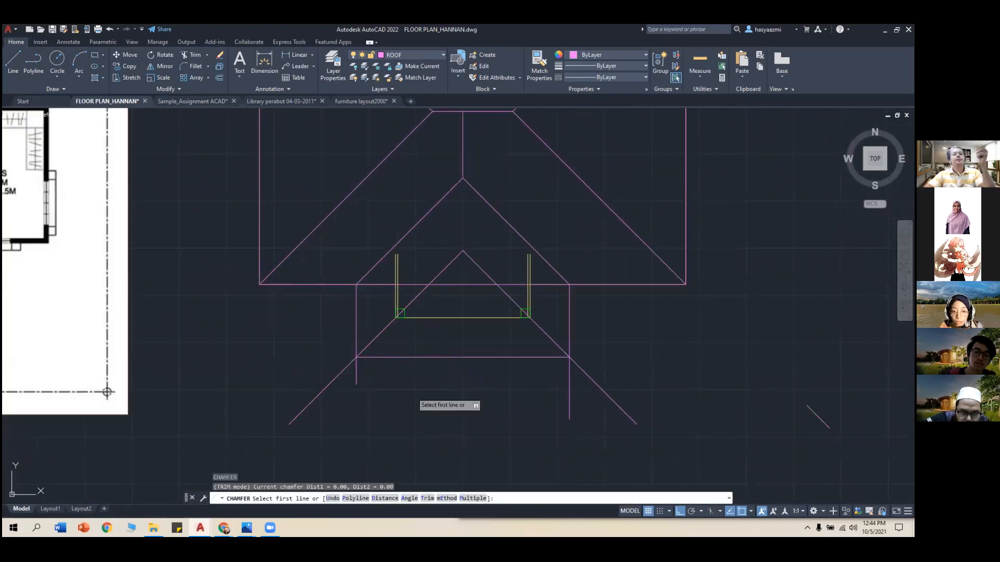
scroll(386, 384, up, 2)
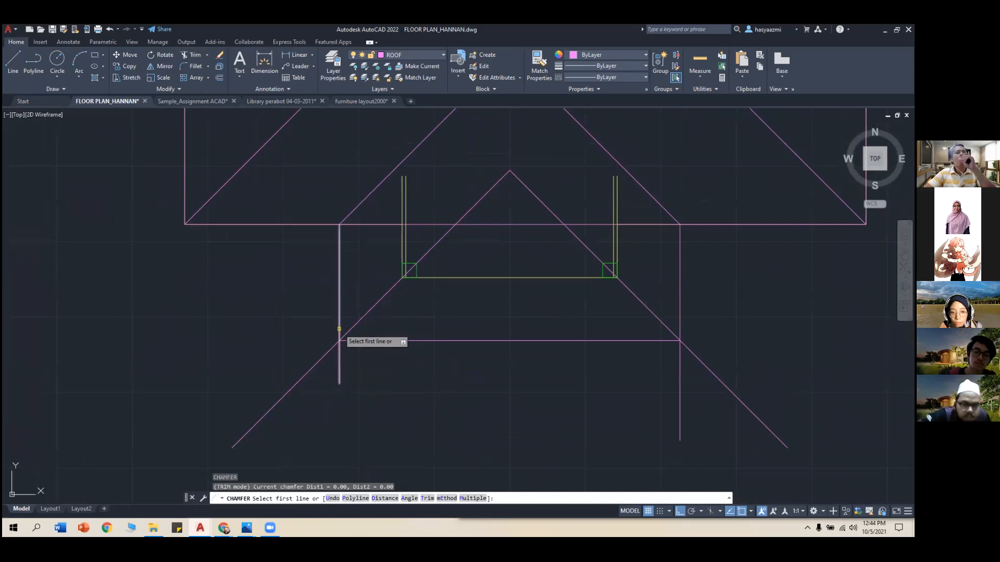
click(339, 329)
click(359, 341)
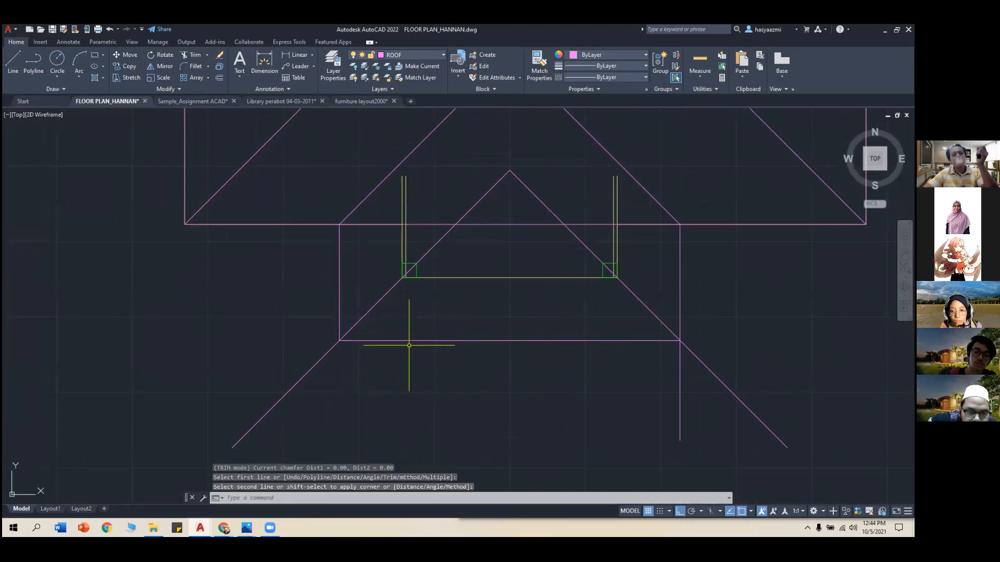
key(Escape)
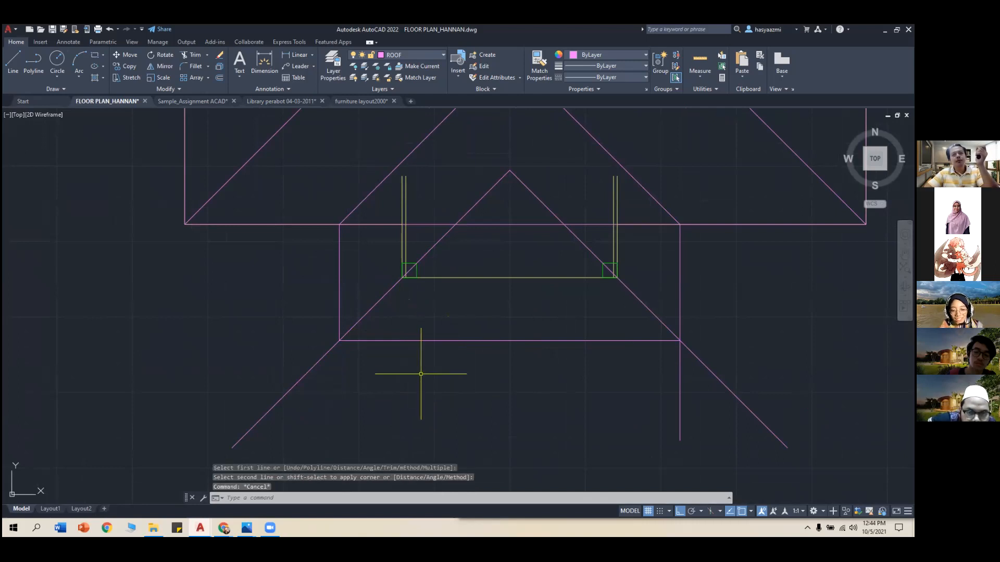
Trim the sloping and vertical line ends projecting south of the porch roof's eave, using a fence across them.
key(Return)
mouse_move(273, 367)
mouse_down()
mouse_move(688, 389)
mouse_move(758, 368)
mouse_up()
middle_drag(739, 319, 680, 436)
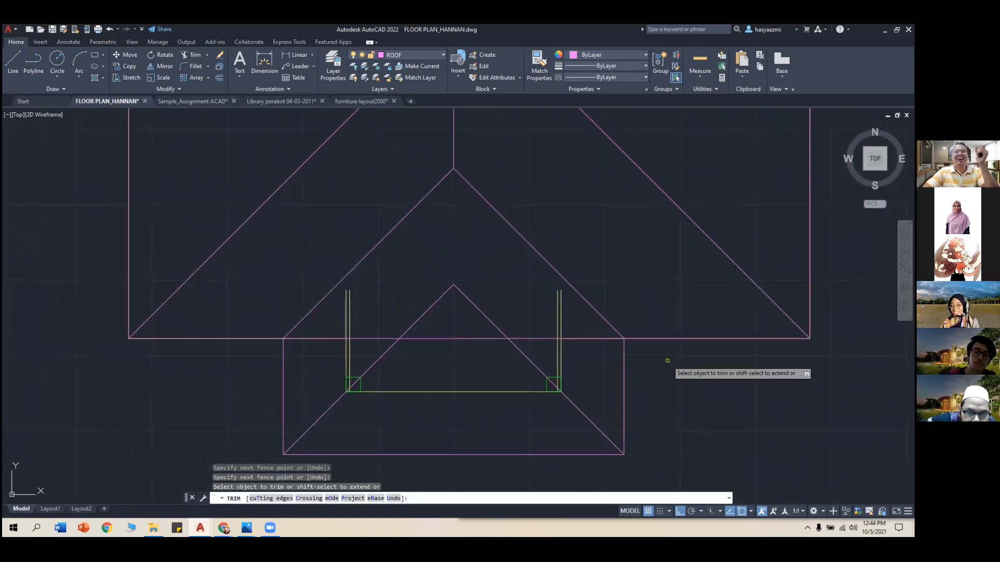
Remove the vertical line between the main ridge and the front roof's upper apex with Trim.
mouse_move(633, 286)
middle_down()
mouse_move(646, 244)
mouse_move(622, 342)
mouse_move(602, 370)
mouse_move(595, 305)
middle_up()
scroll(646, 245, down, 2)
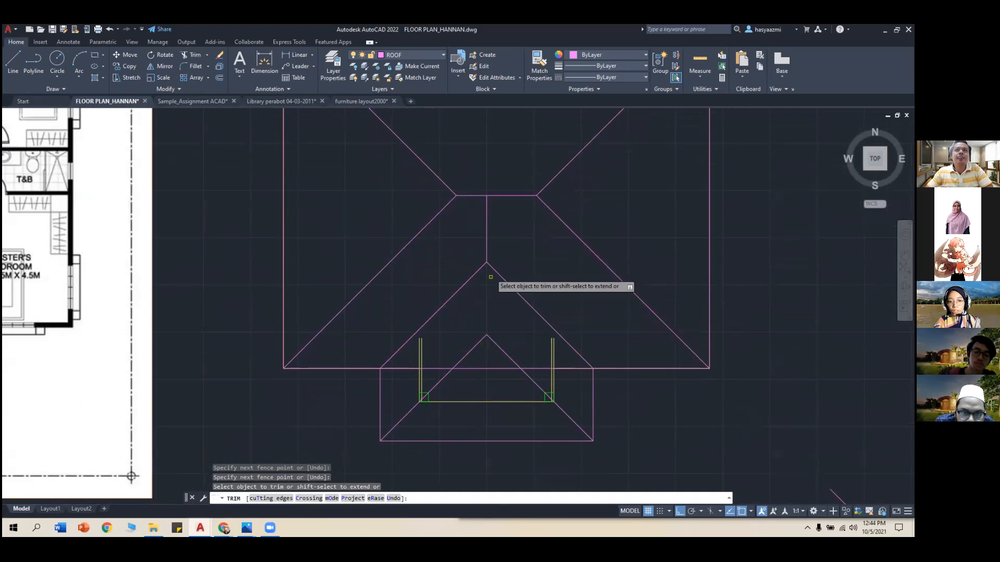
click(486, 245)
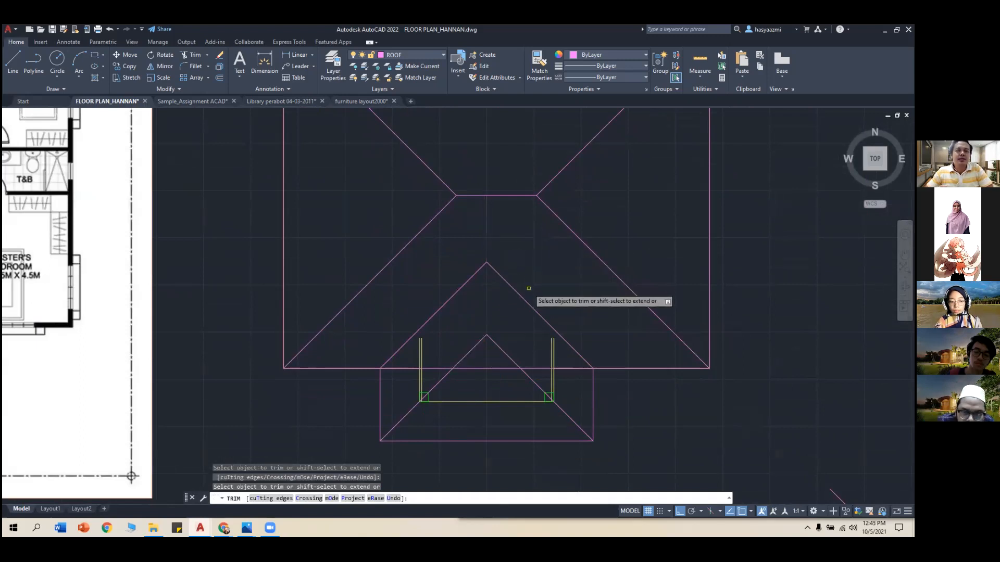
key(Escape)
Draw a vertical ridge line from the porch roof's lower apex to the front roof's upper apex.
click(10, 65)
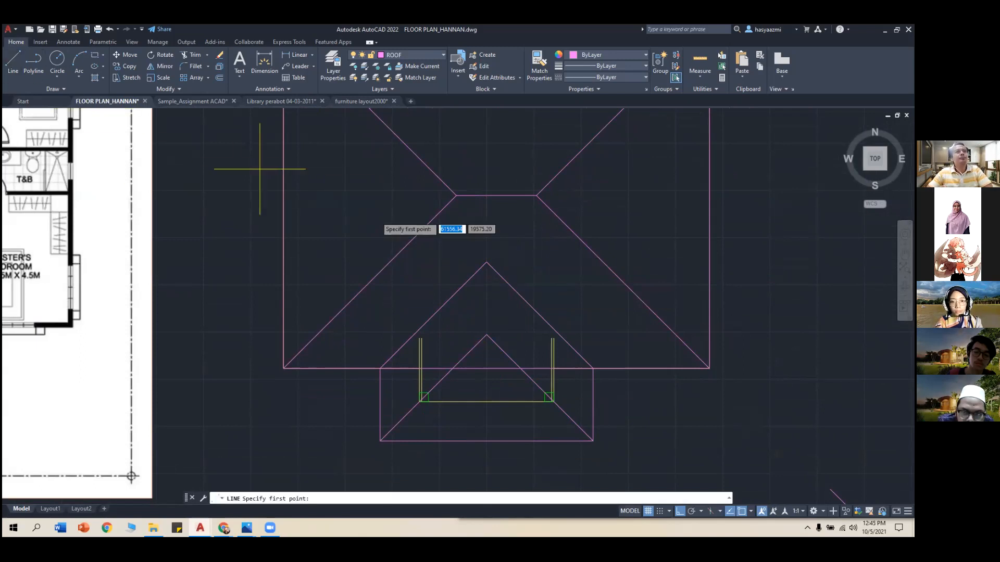
click(486, 334)
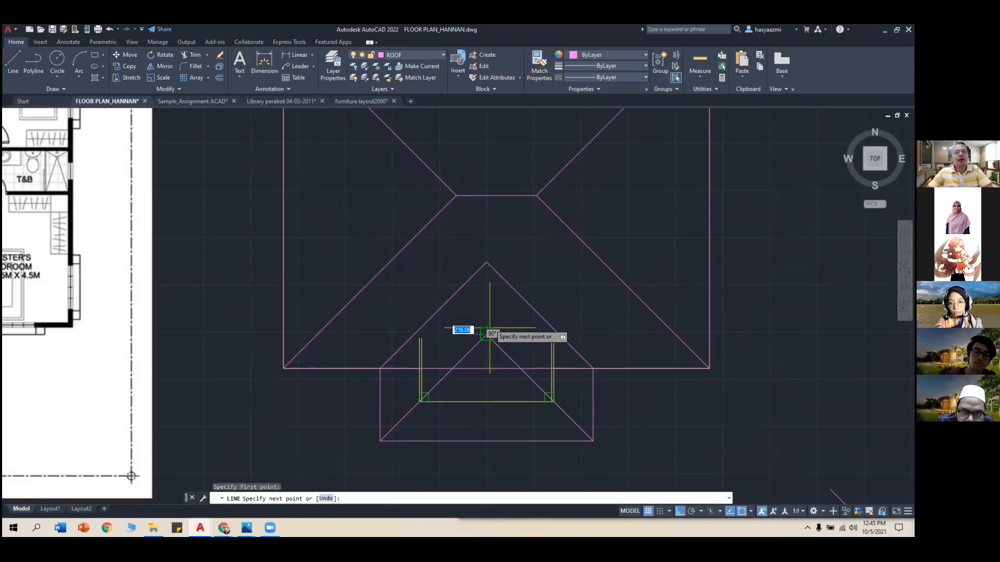
key(Escape)
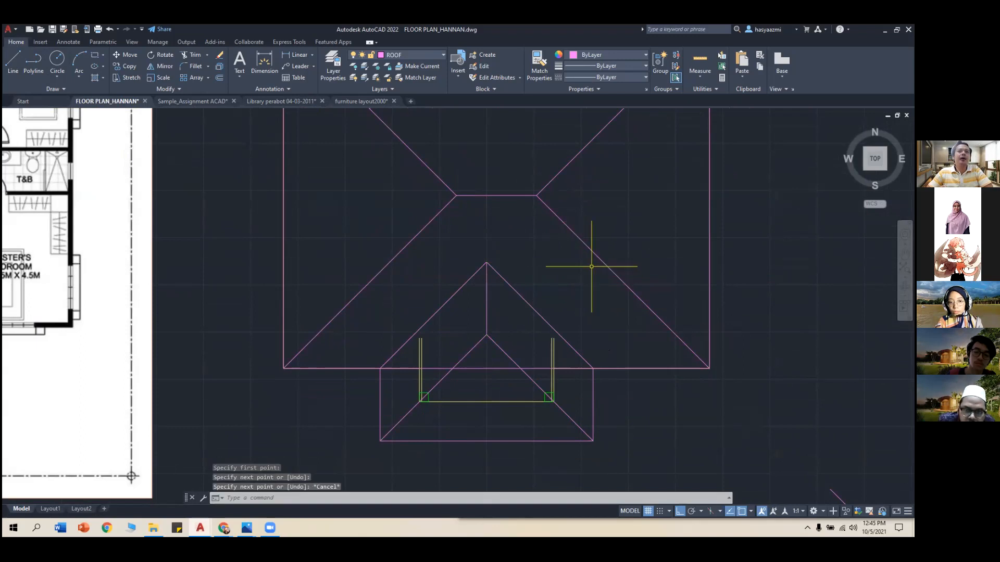
middle_drag(665, 234, 649, 313)
scroll(648, 322, down, 2)
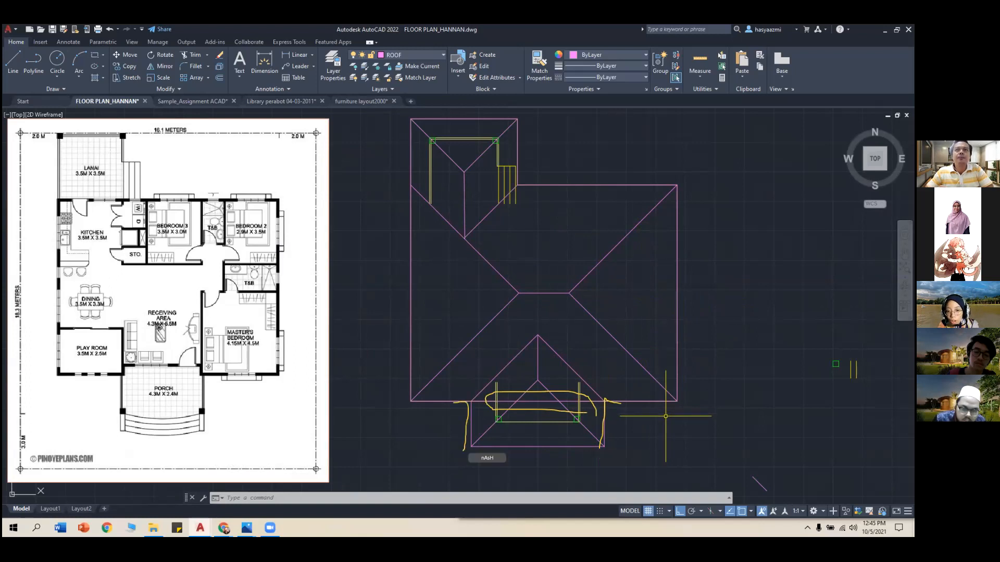
scroll(666, 416, up, 2)
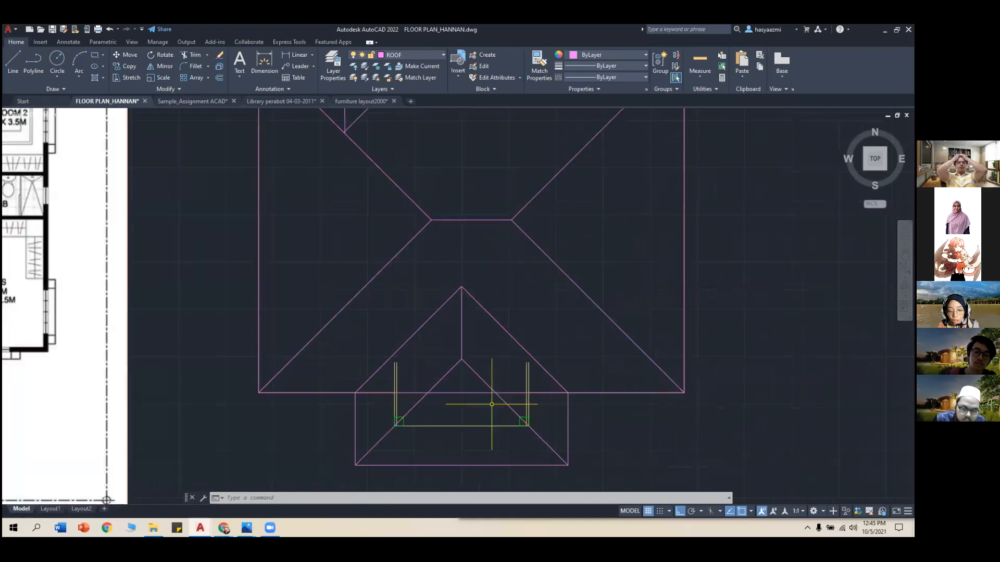
key(Return)
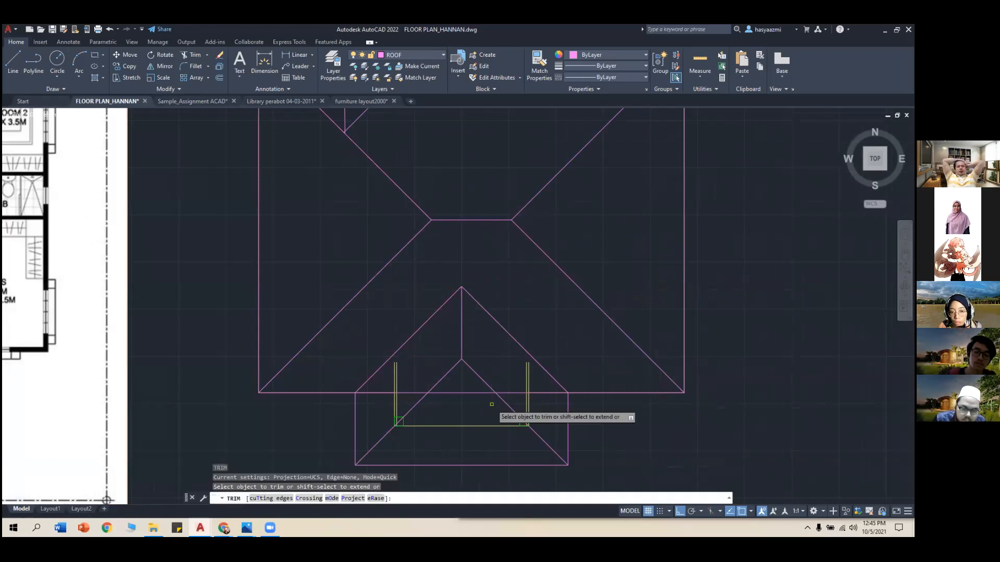
scroll(387, 394, up, 2)
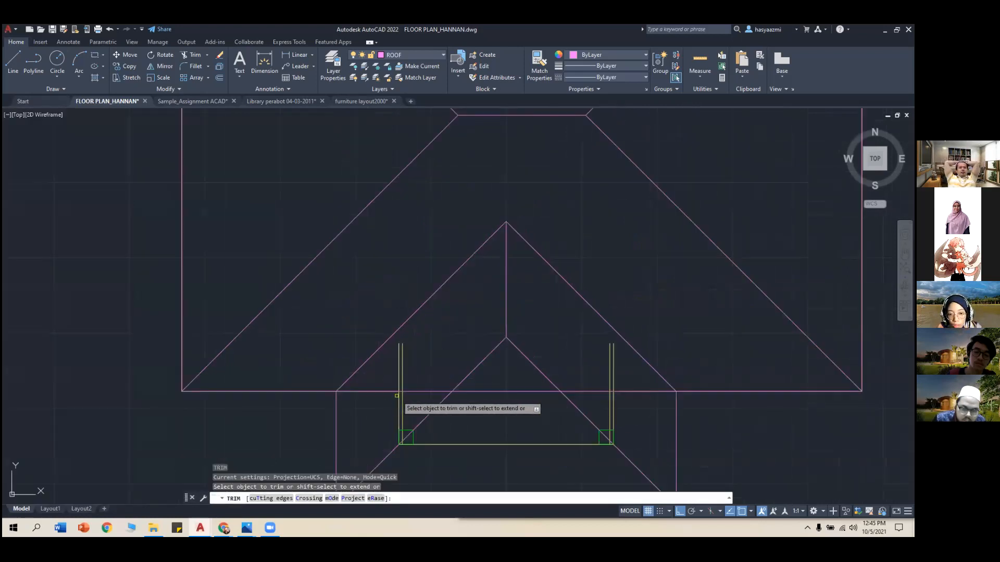
key(Escape)
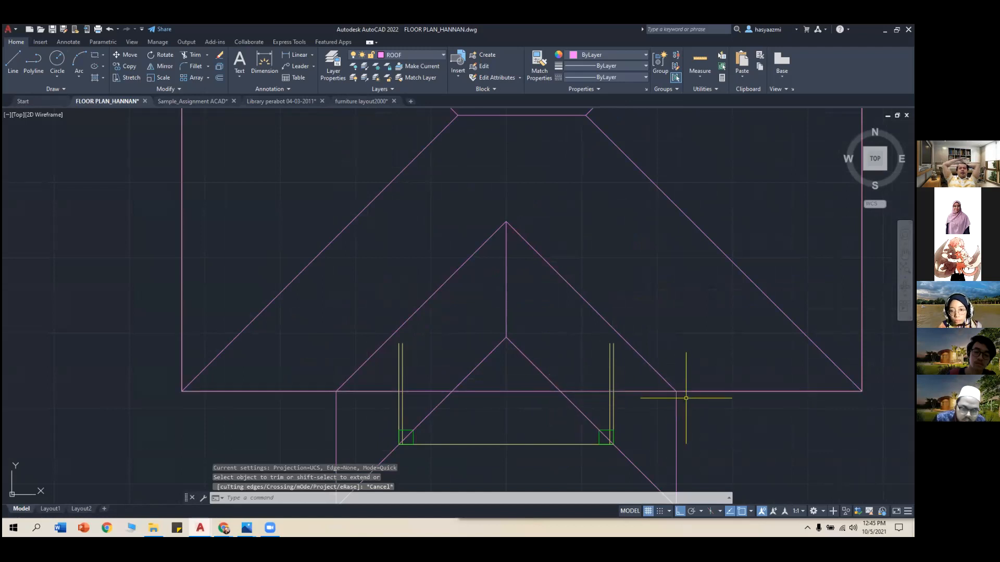
Cut the main roof's south eave back to the porch roof's east junction using a zero-distance Chamfer.
text(cha)
key(Return)
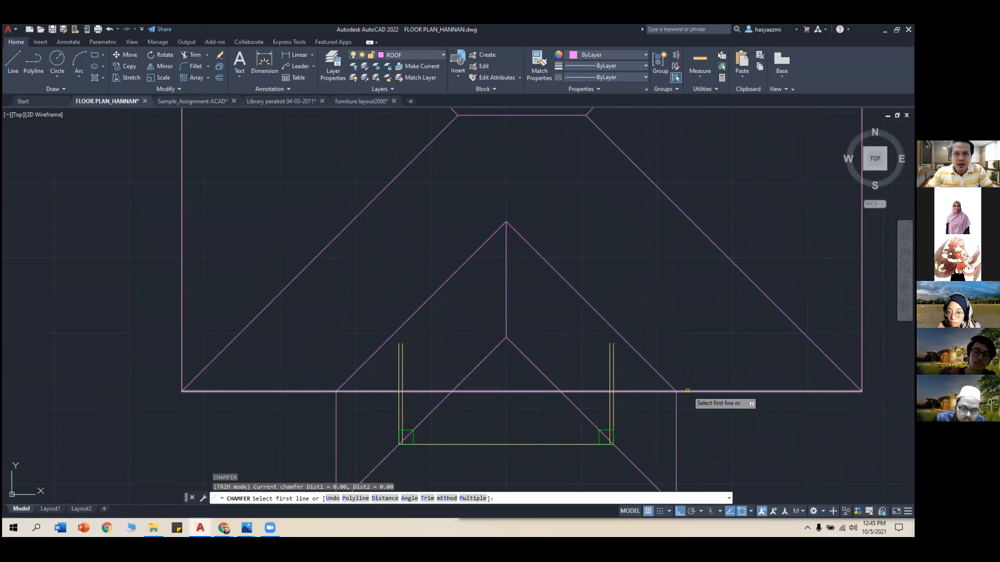
click(687, 390)
click(673, 388)
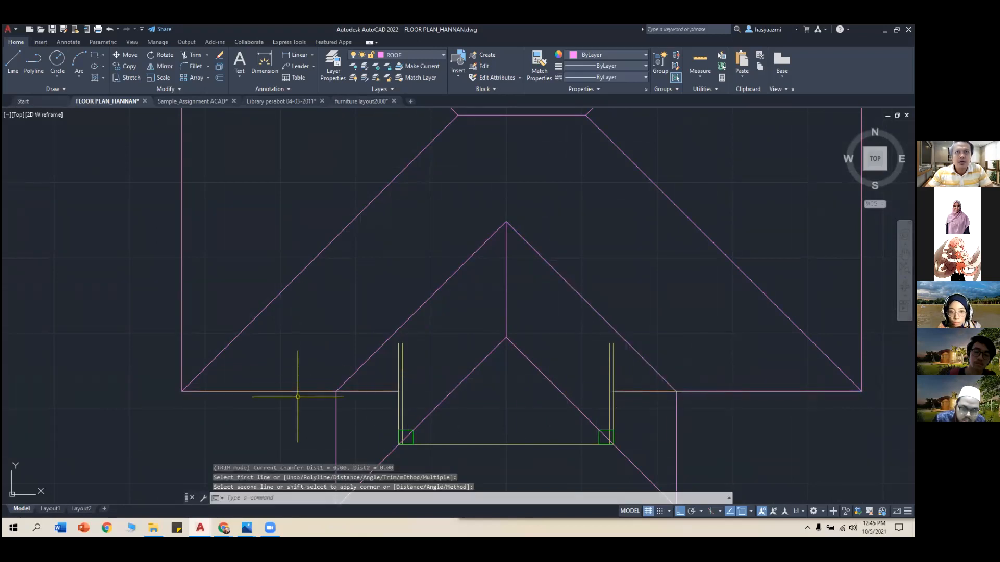
scroll(515, 421, down, 2)
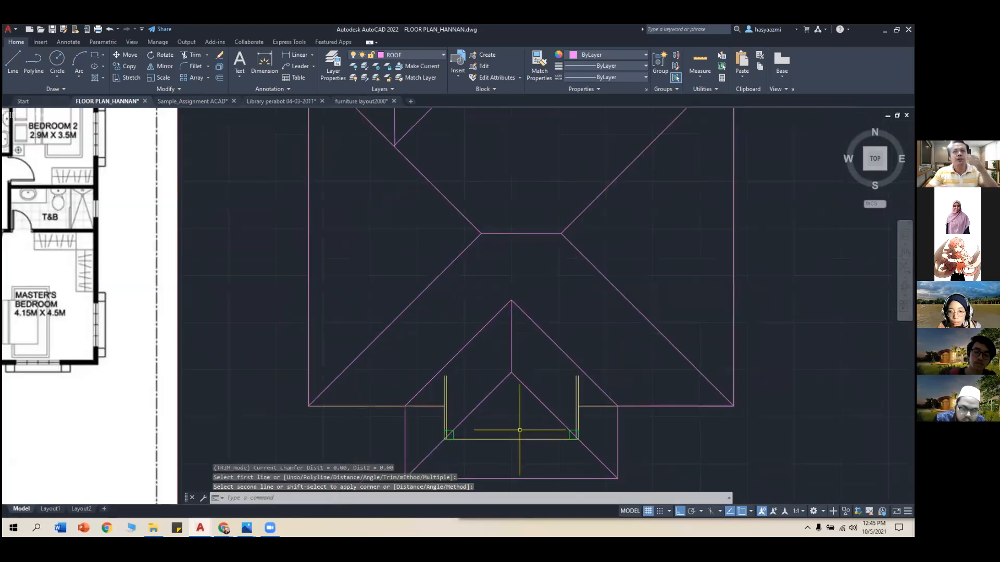
middle_drag(498, 408, 558, 366)
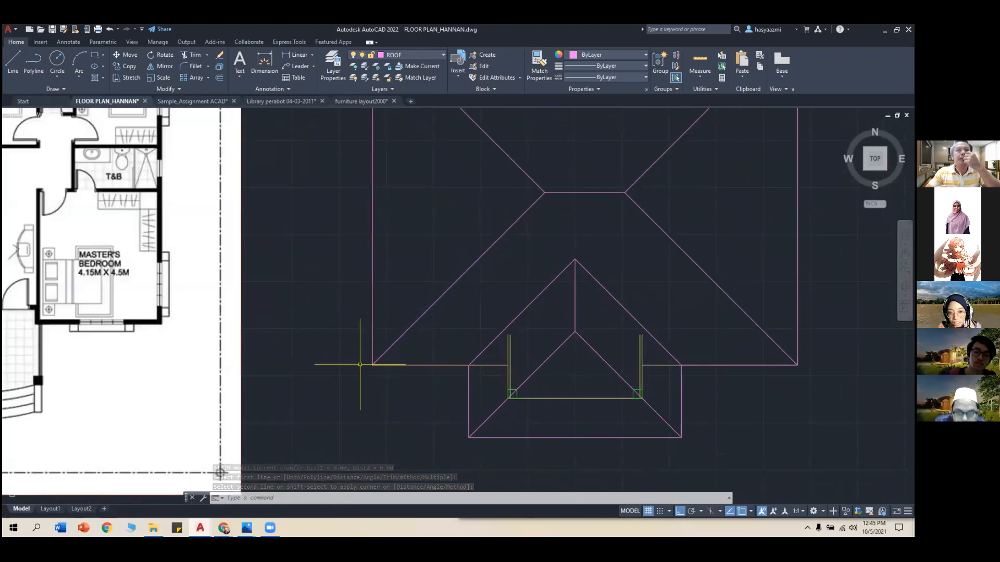
Draw the south eave line from the main roof's southwest corner to the porch roof's west junction.
click(11, 63)
scroll(432, 367, up, 2)
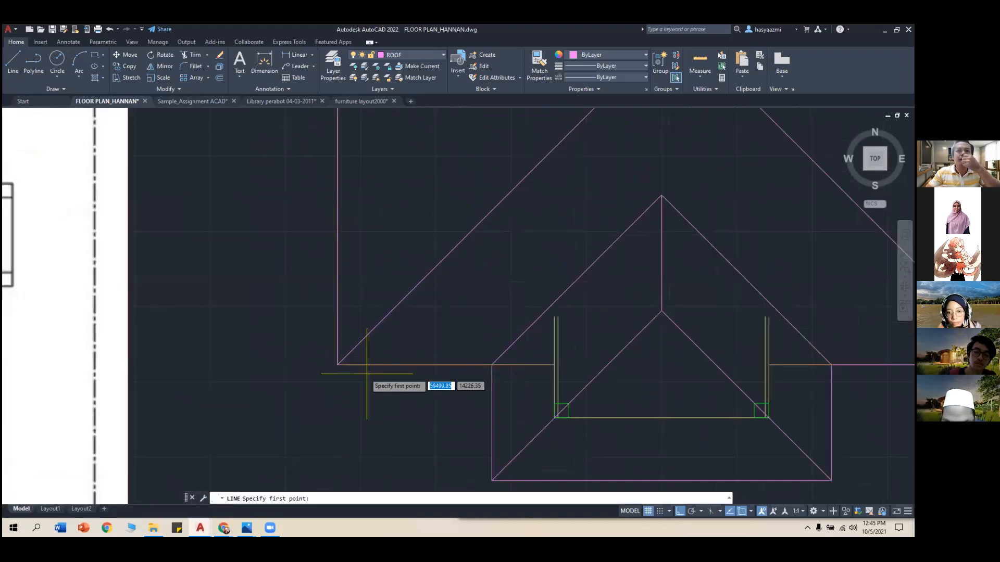
click(340, 369)
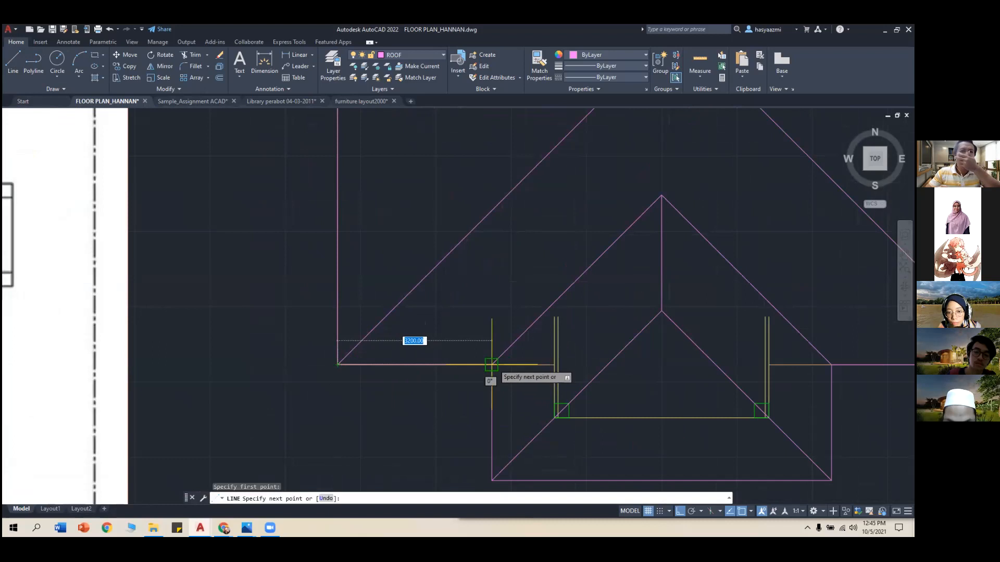
key(Escape)
middle_drag(624, 347, 446, 279)
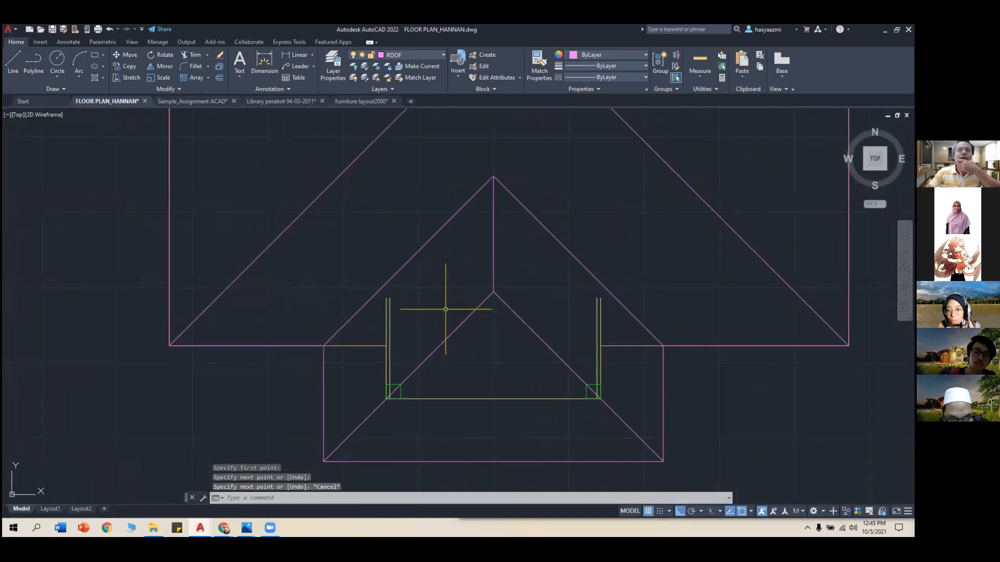
Turn off the APRON, HSA - DROP, brickwall, WINDOW, HSA - RC, 0 and HSA-C-PLASTER layers, leaving ROOF on.
click(411, 53)
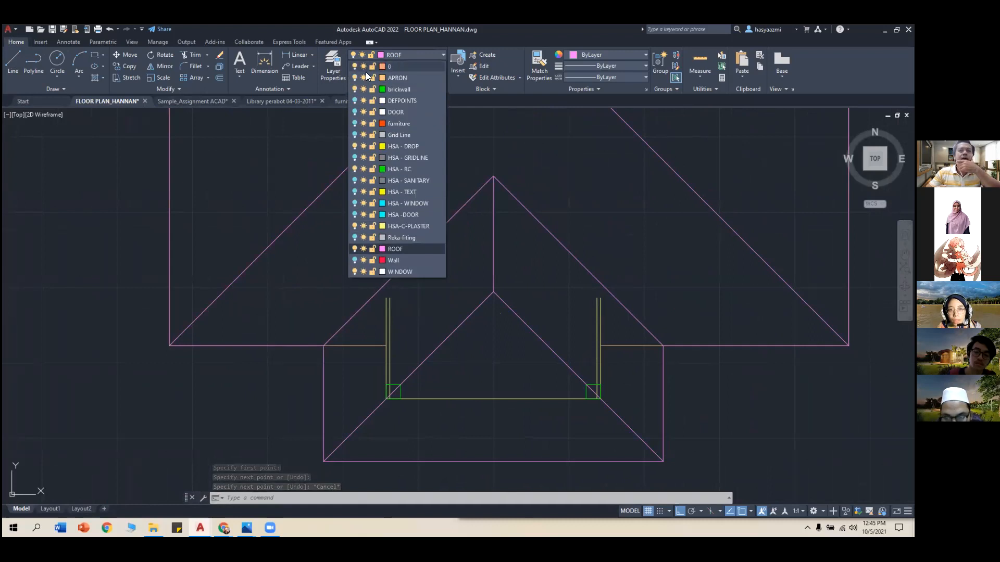
click(354, 77)
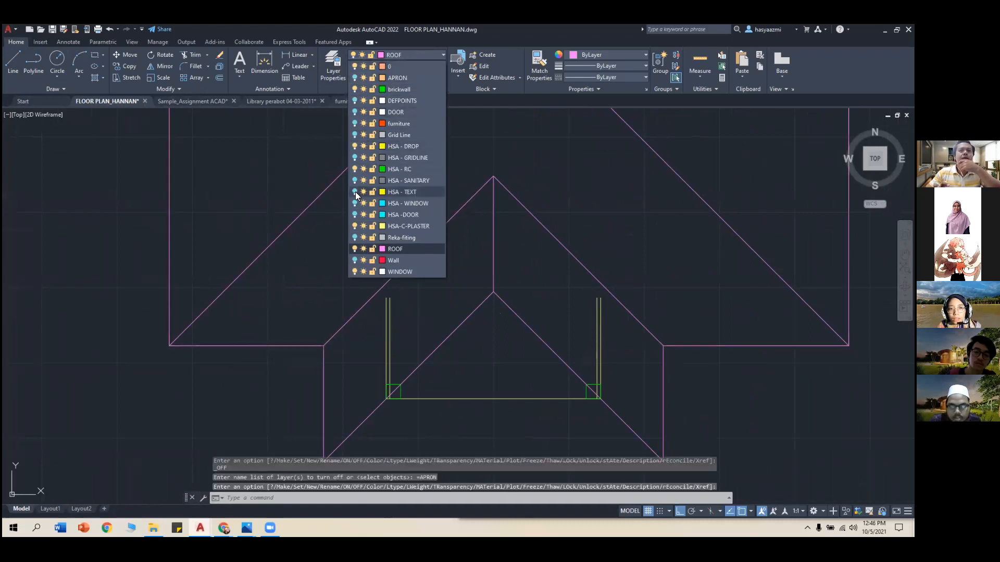
click(354, 146)
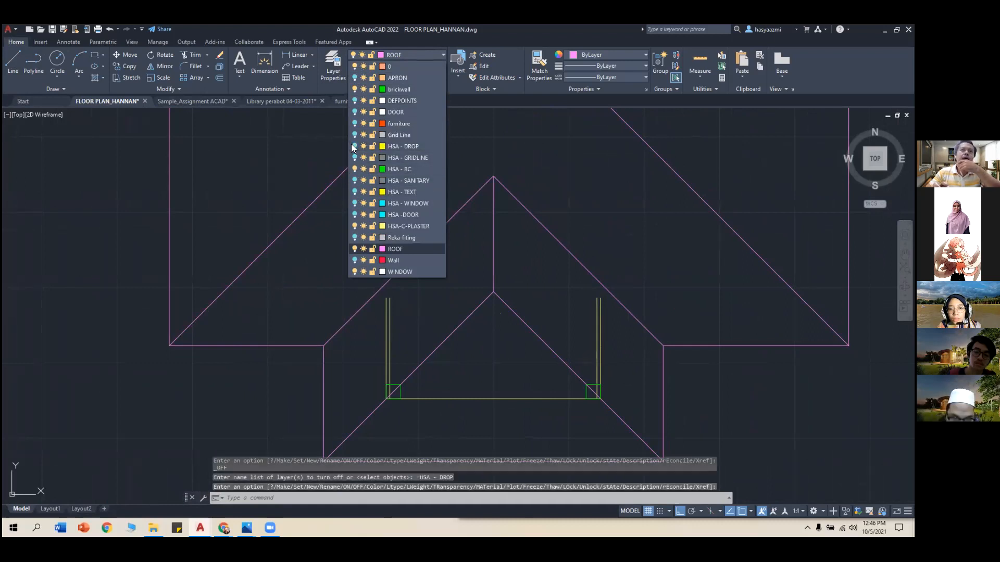
click(354, 87)
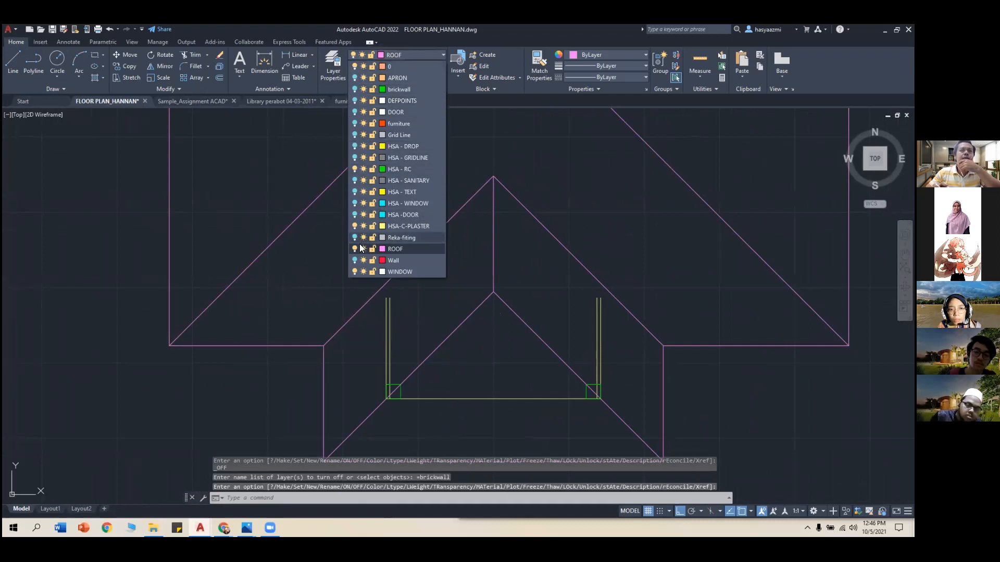
click(355, 271)
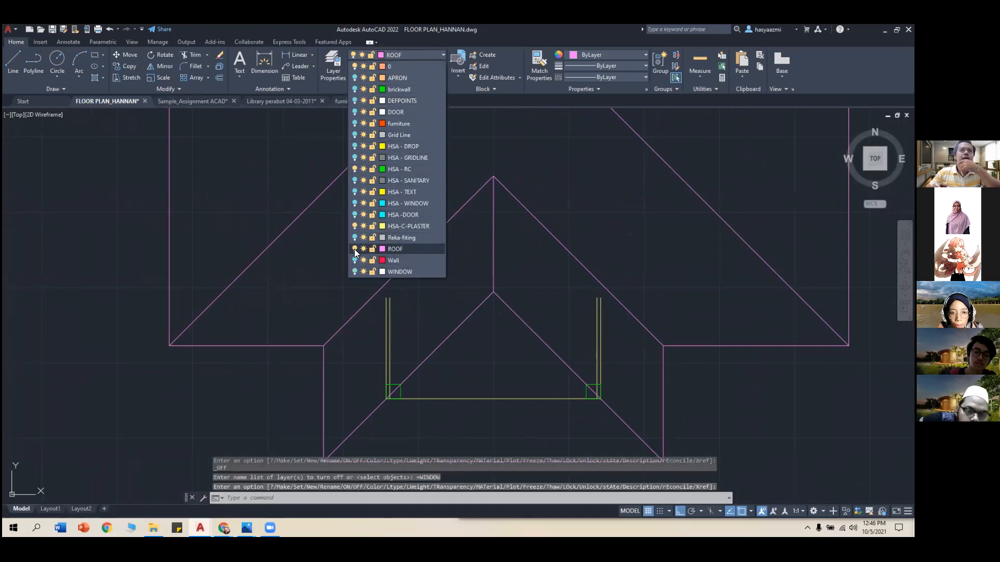
click(354, 169)
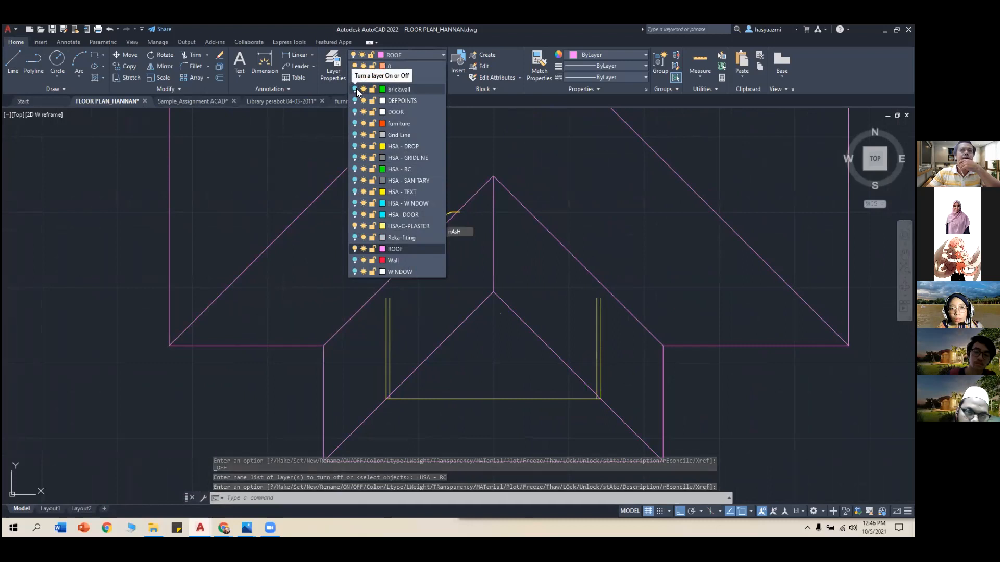
click(352, 65)
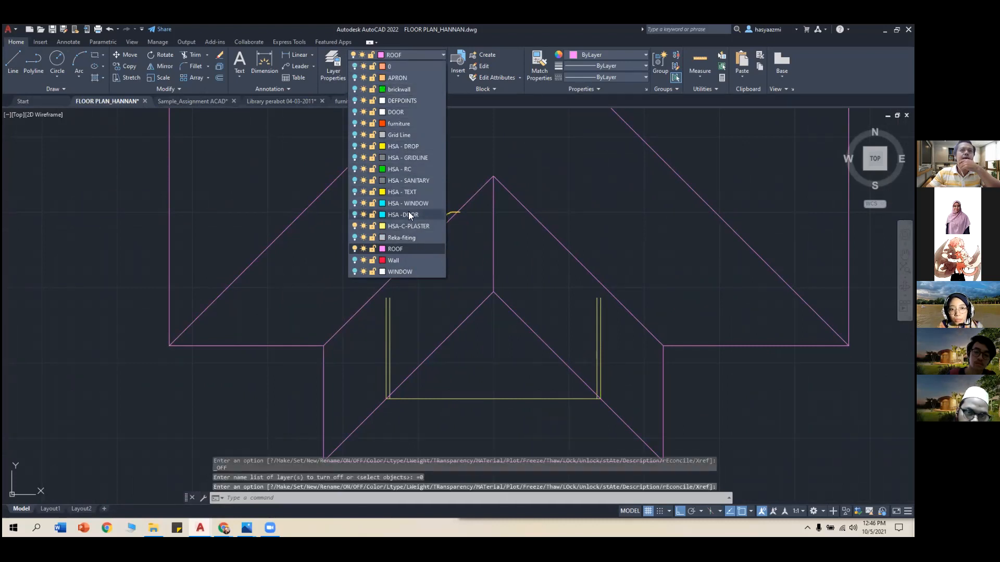
click(352, 224)
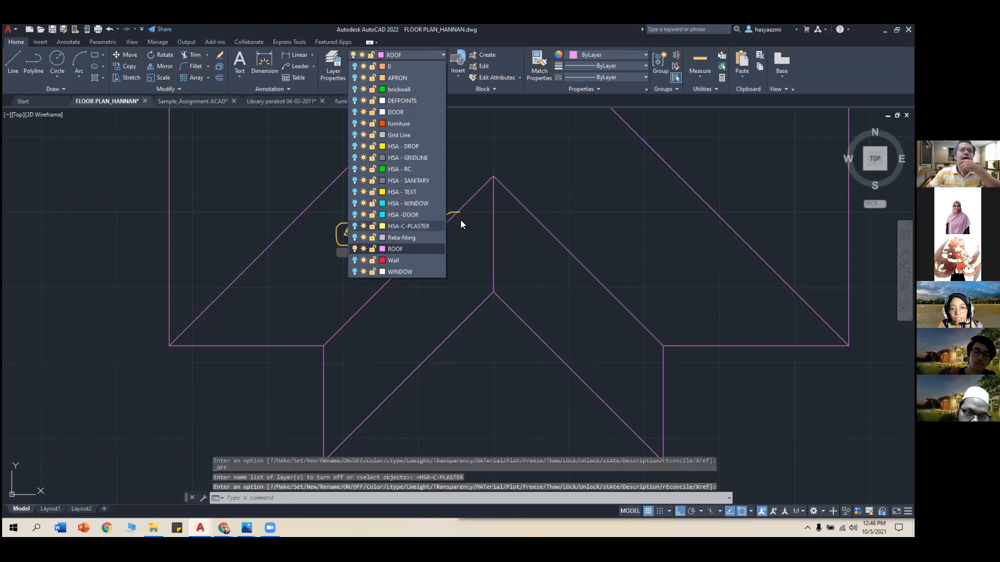
click(430, 54)
Trim the diagonal hip segment between the main roof's west eave and the south end of the lanai roof's ridge.
scroll(565, 131, down, 3)
middle_drag(568, 173, 534, 286)
scroll(543, 260, down, 2)
middle_drag(578, 233, 555, 244)
scroll(554, 244, up, 1)
scroll(554, 244, up, 2)
click(517, 291)
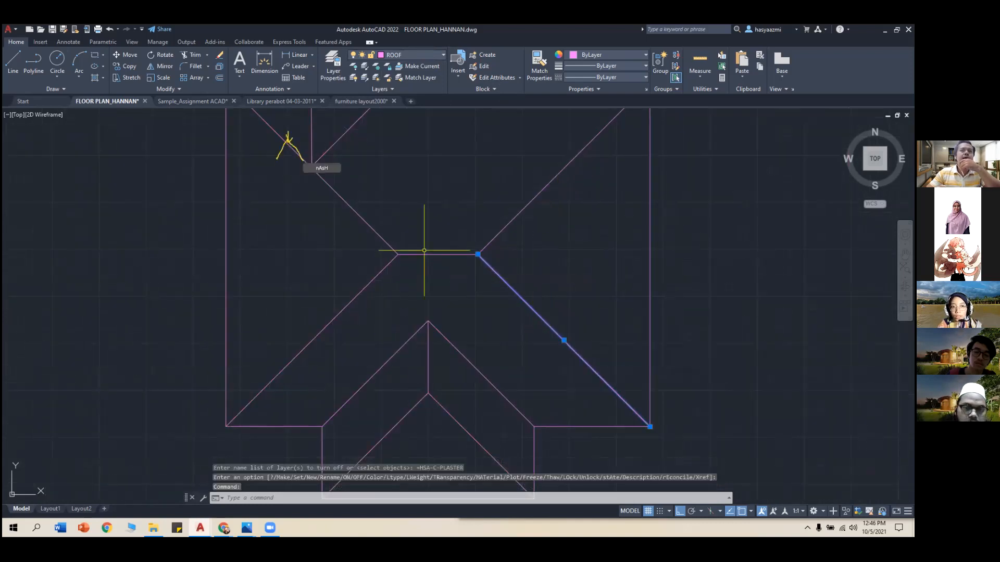
key(Escape)
mouse_move(410, 192)
middle_down()
mouse_move(477, 274)
mouse_move(465, 279)
middle_up()
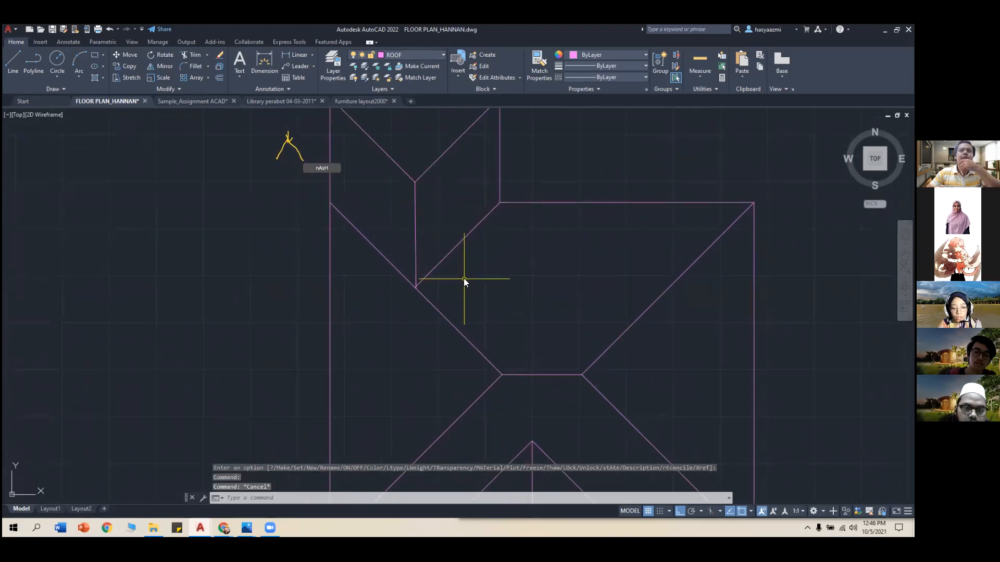
text(tr)
key(Return)
drag(464, 279, 384, 267)
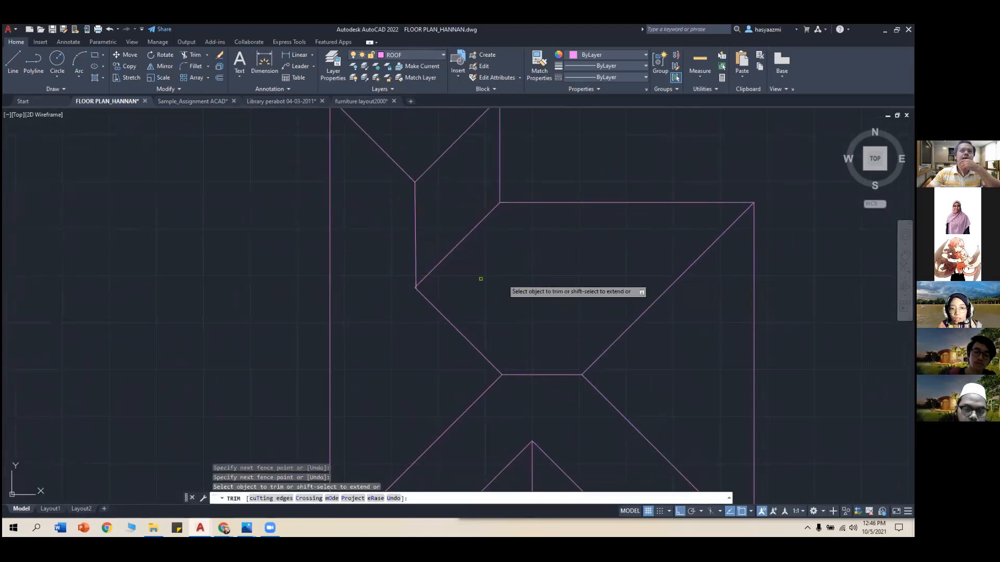
key(Escape)
Examine the junction where the lanai roof's ridge meets the valley and the main roof's northwest hip.
scroll(516, 294, up, 2)
scroll(498, 294, up, 1)
mouse_move(335, 282)
middle_down()
mouse_move(320, 288)
mouse_move(330, 304)
mouse_move(440, 338)
middle_up()
scroll(322, 288, up, 1)
scroll(268, 295, up, 1)
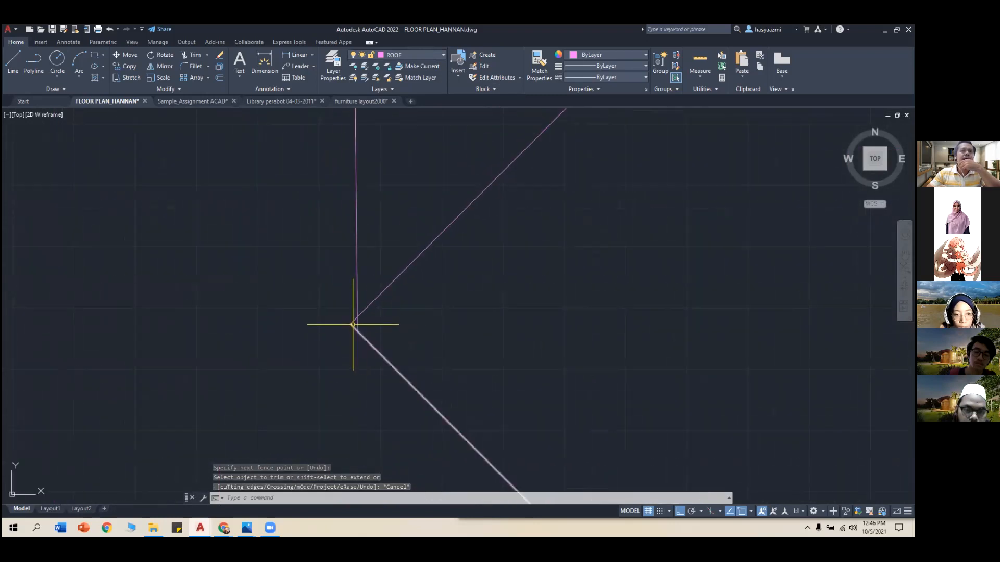
scroll(365, 302, down, 2)
middle_drag(434, 298, 487, 353)
scroll(488, 353, up, 2)
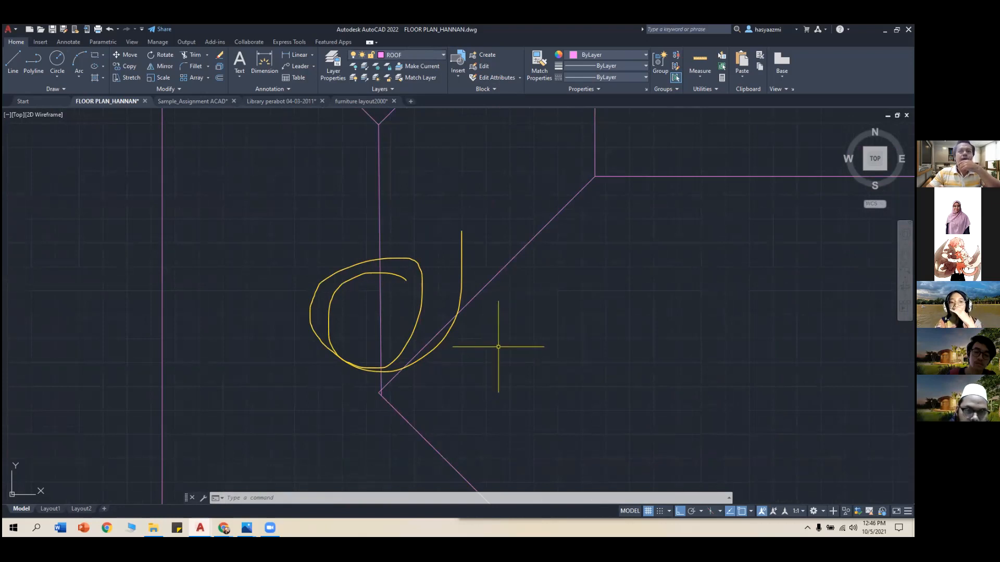
scroll(499, 346, down, 2)
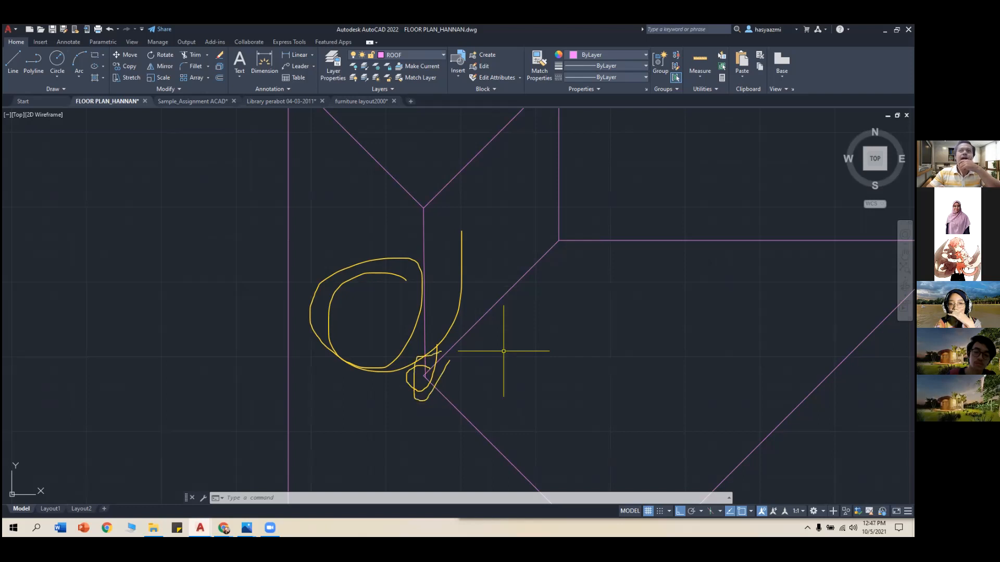
scroll(504, 351, down, 2)
mouse_move(513, 344)
middle_down()
mouse_move(508, 297)
mouse_move(508, 317)
middle_up()
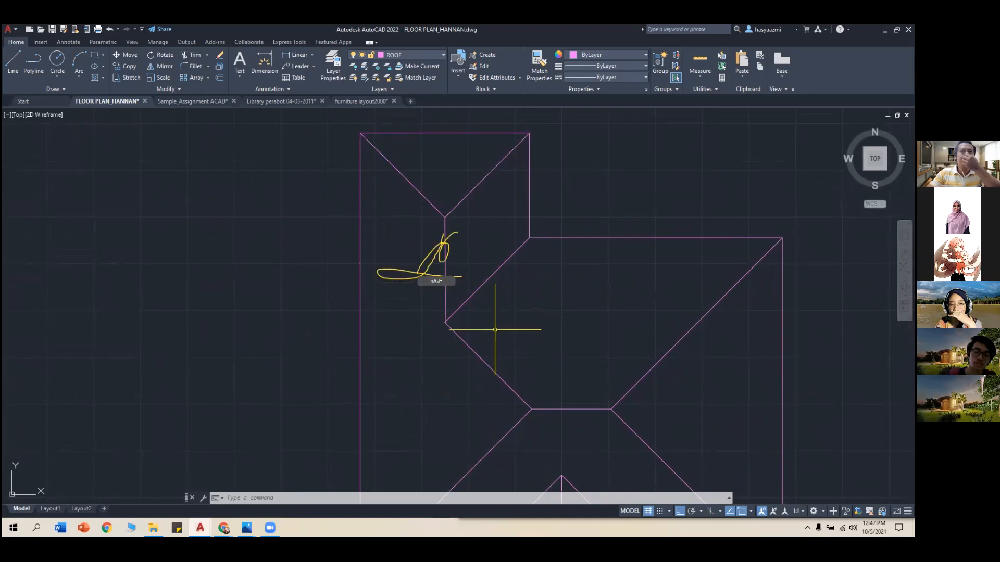
Remove the lanai roof's ridge line between its apex and the valley junction with Trim.
text(TR)
key(Return)
drag(430, 250, 484, 245)
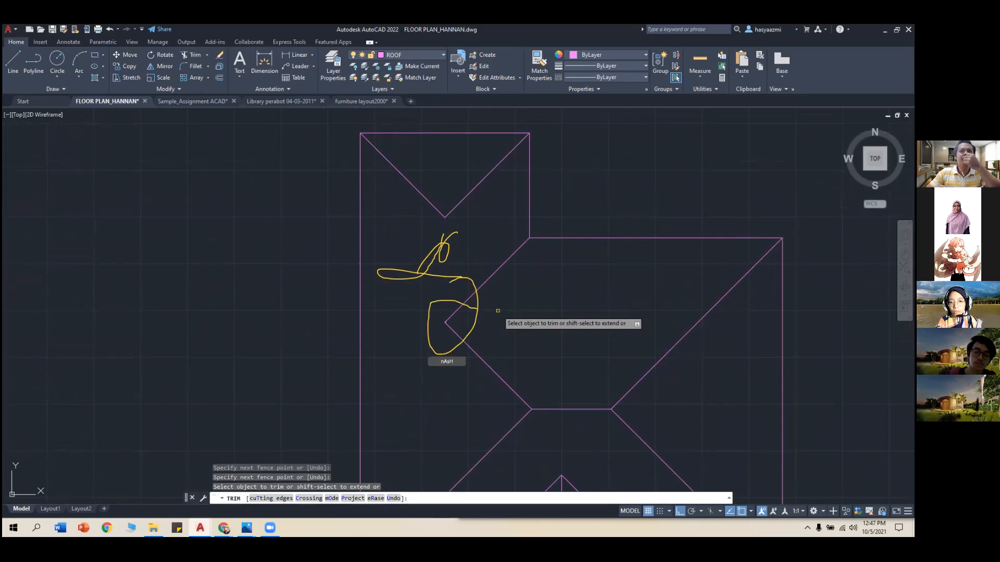
key(Escape)
Join the lanai roof's valley line and the main roof's northwest hip at a corner with a zero-distance Chamfer.
text(cha)
key(Return)
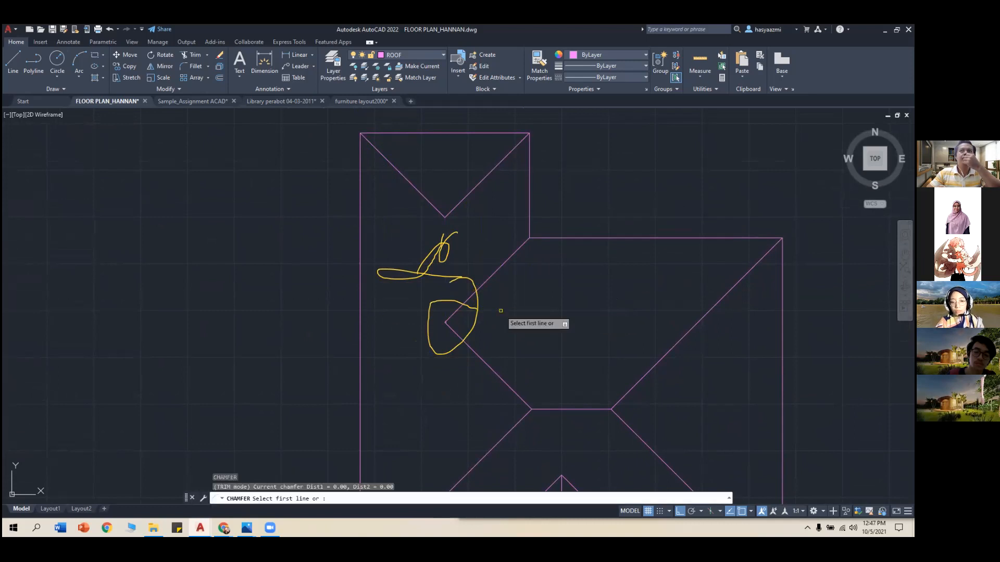
click(457, 315)
click(454, 332)
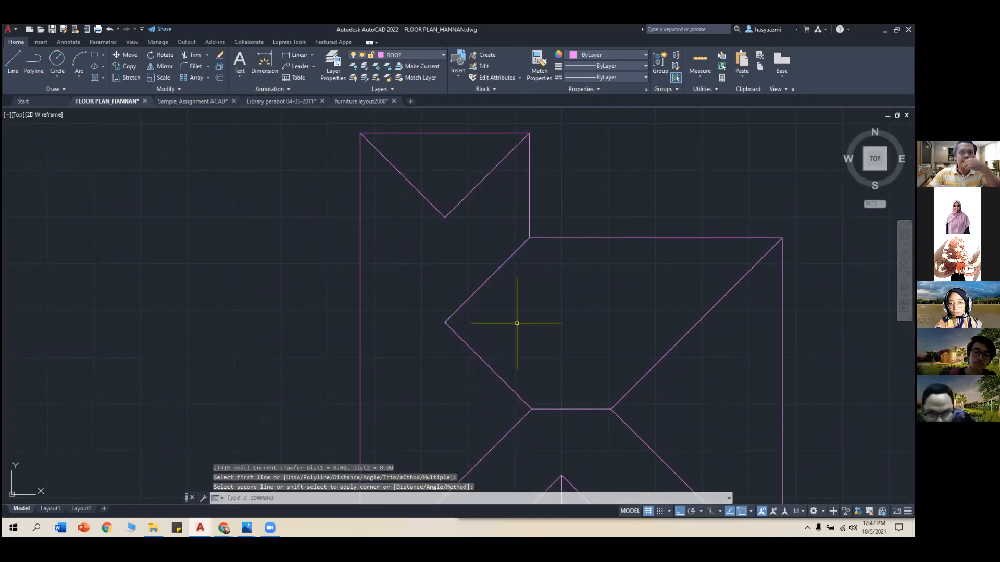
Delete the short leftover vertical line between the valley and hip beside their junction.
scroll(515, 318, up, 5)
mouse_move(382, 335)
middle_down()
mouse_move(357, 345)
mouse_move(436, 350)
middle_up()
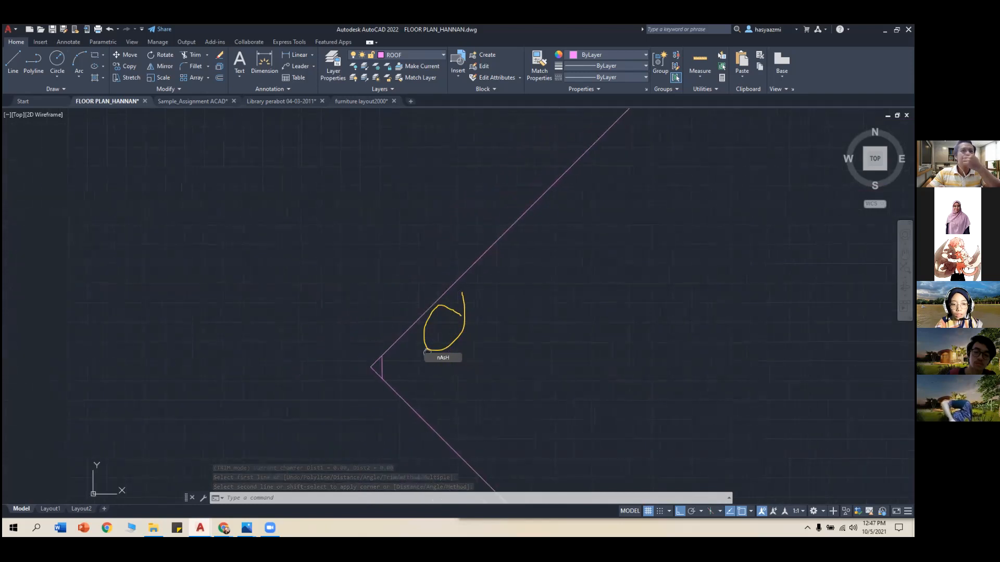
key(Escape)
click(383, 368)
key(Delete)
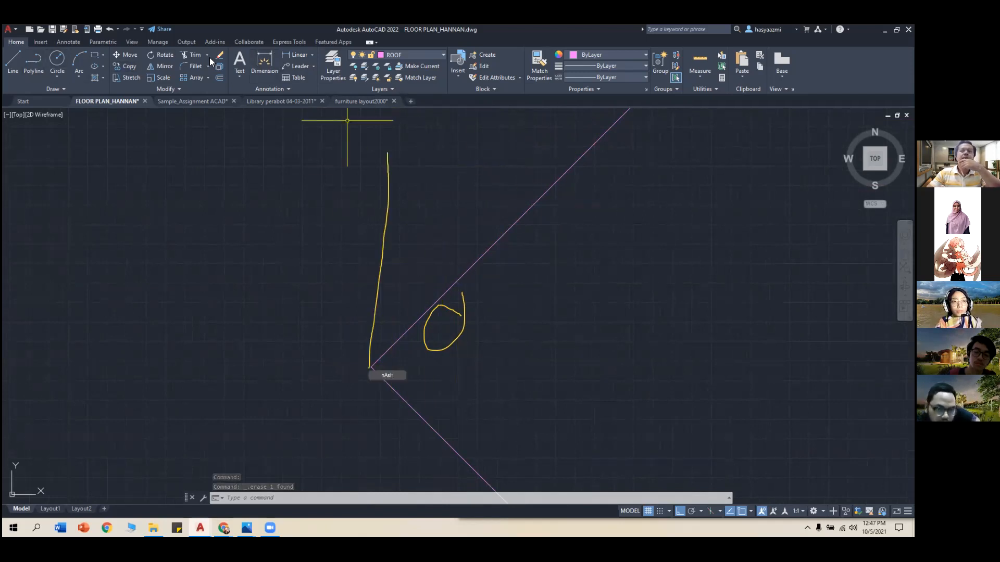
Draw the lanai roof's ridge as a line from the valley and northwest hip junction to the apex of the lanai hips.
click(13, 62)
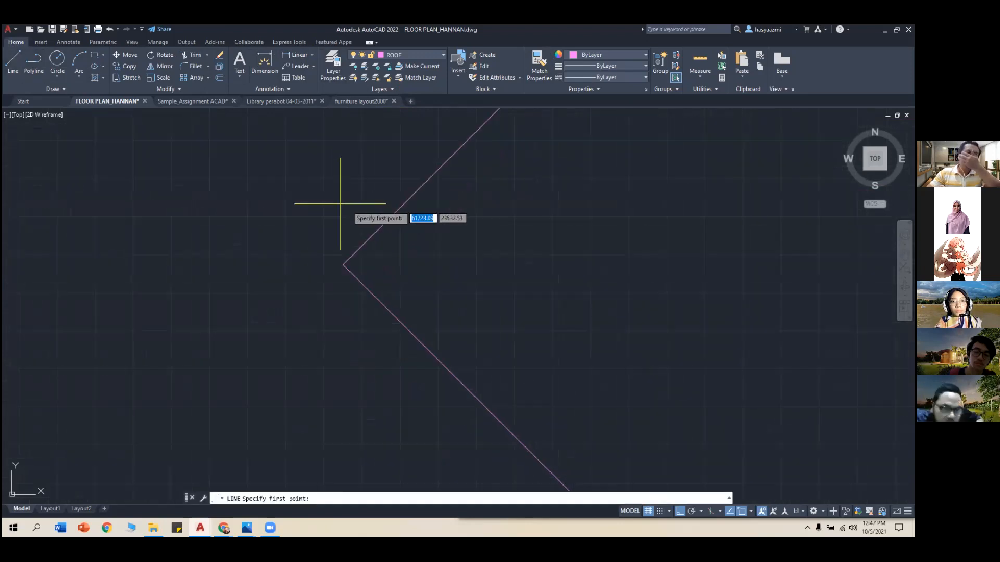
scroll(346, 174, down, 4)
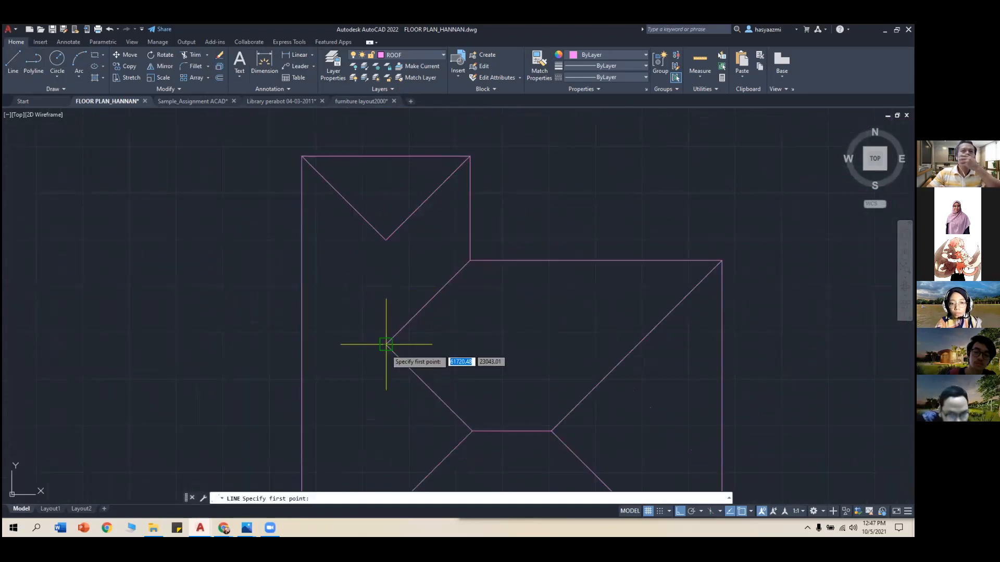
click(385, 345)
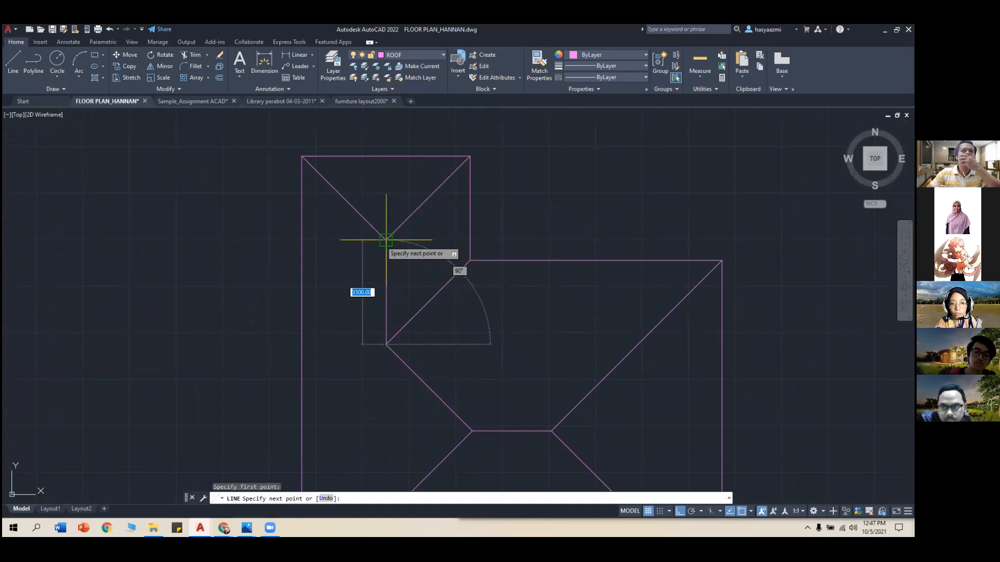
key(Escape)
scroll(422, 244, up, 4)
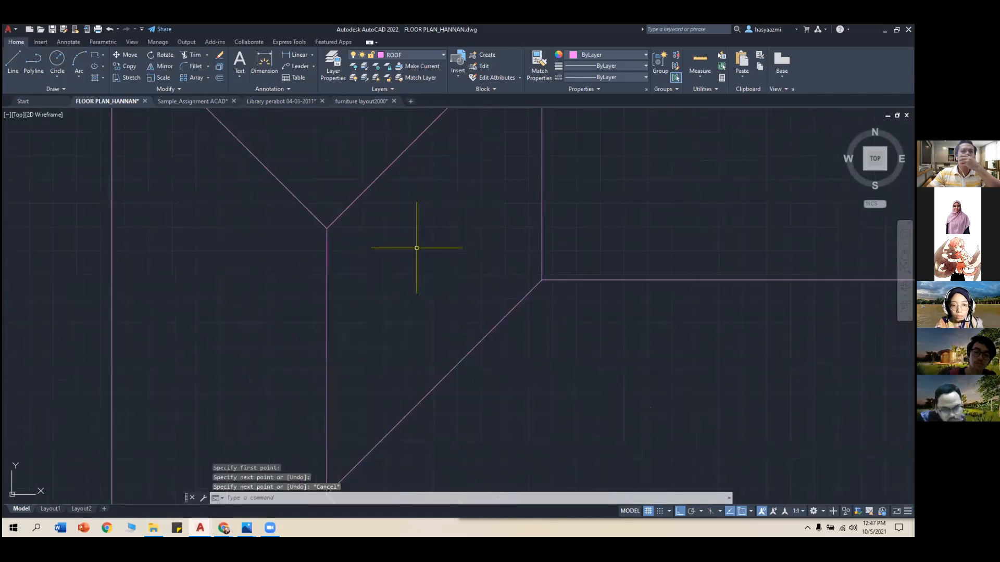
middle_drag(409, 252, 438, 214)
scroll(442, 212, down, 2)
scroll(442, 213, down, 2)
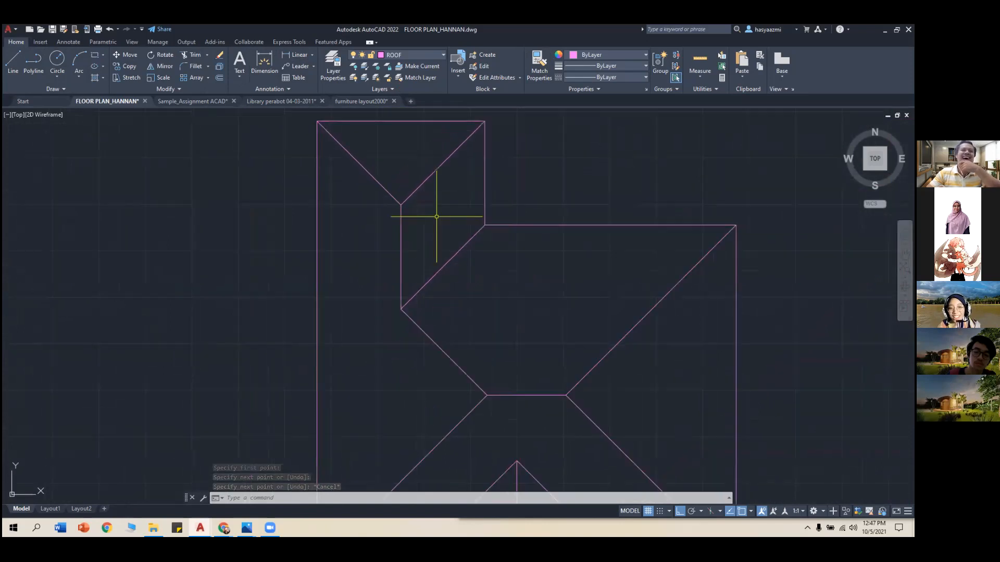
mouse_move(484, 264)
middle_down()
mouse_move(488, 254)
mouse_move(456, 262)
mouse_move(449, 245)
middle_up()
scroll(487, 255, down, 2)
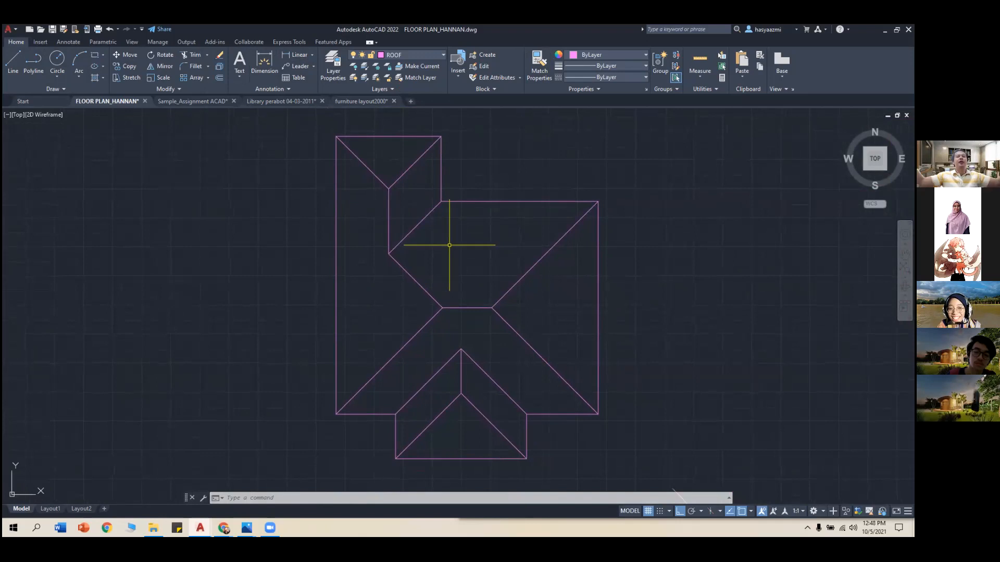
Offset the main roof's northeast hip line by 50 towards the inside of the north roof slope.
scroll(446, 243, up, 2)
mouse_move(444, 319)
middle_down()
mouse_move(495, 317)
mouse_move(506, 345)
middle_up()
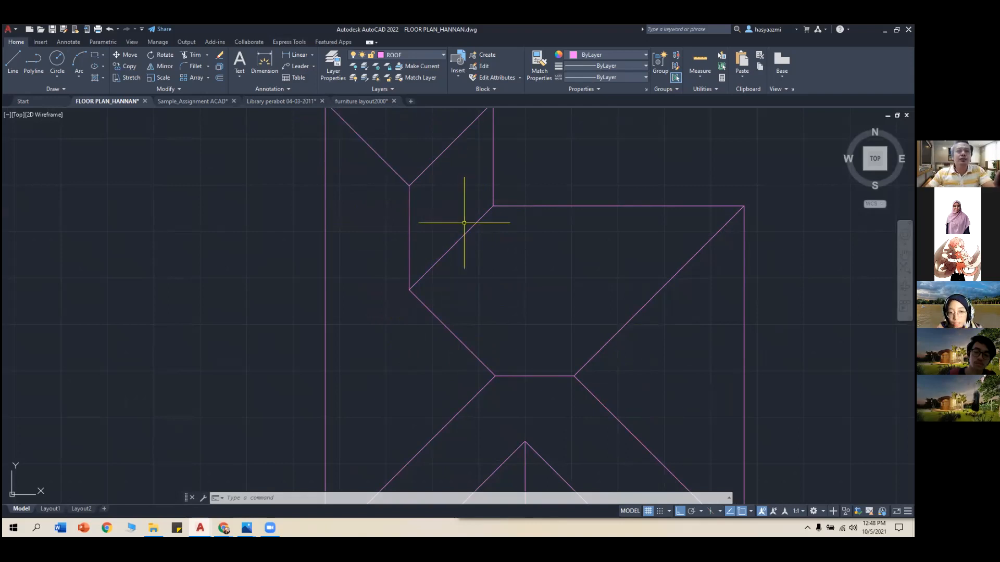
click(610, 340)
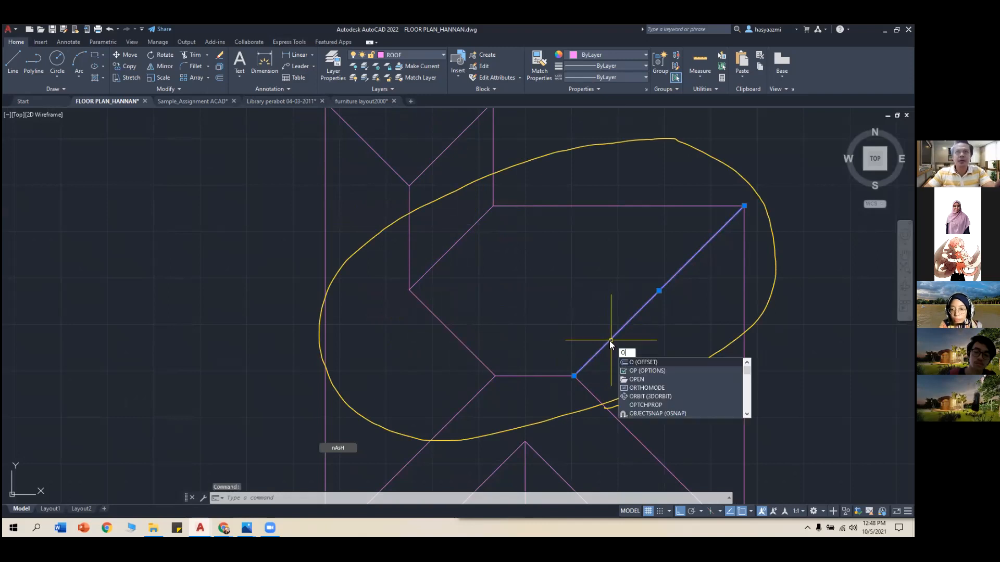
key(Return)
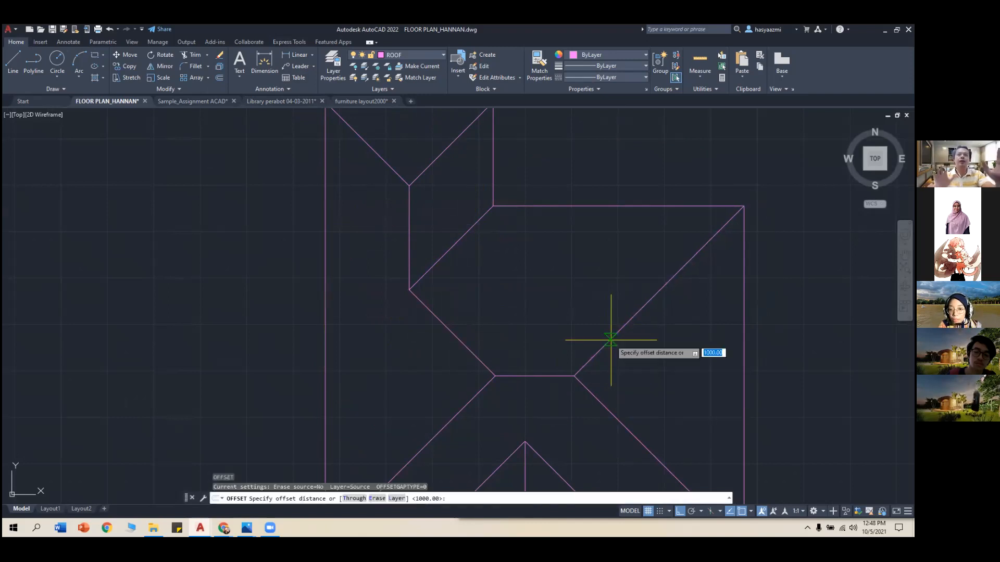
text(50)
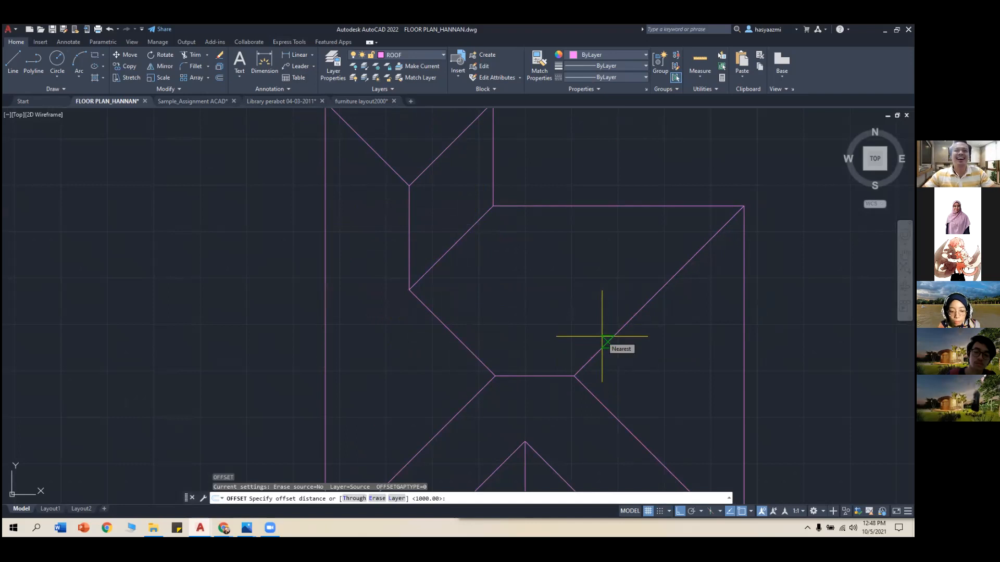
key(Return)
click(602, 336)
scroll(602, 336, up, 5)
scroll(573, 259, down, 3)
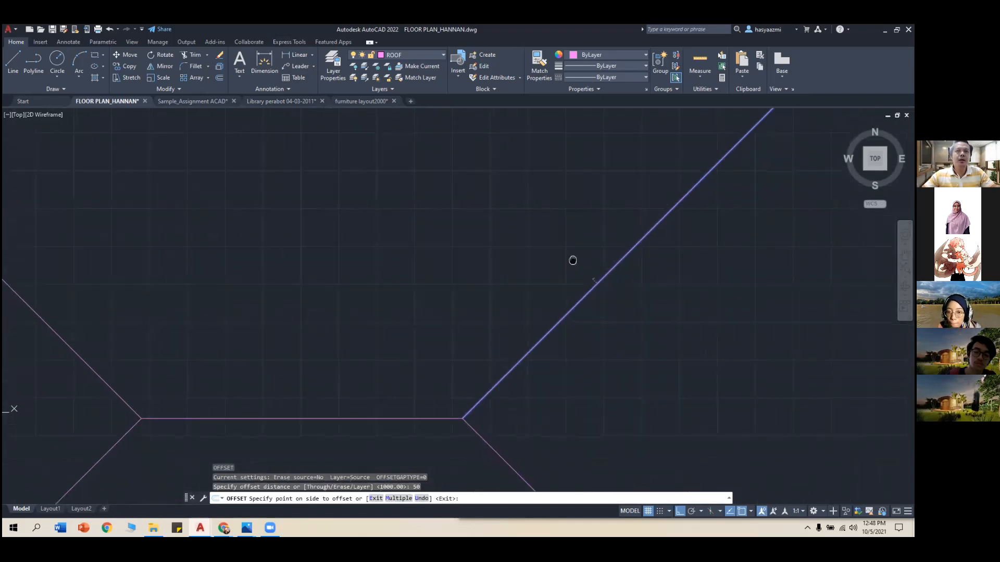
key(Return)
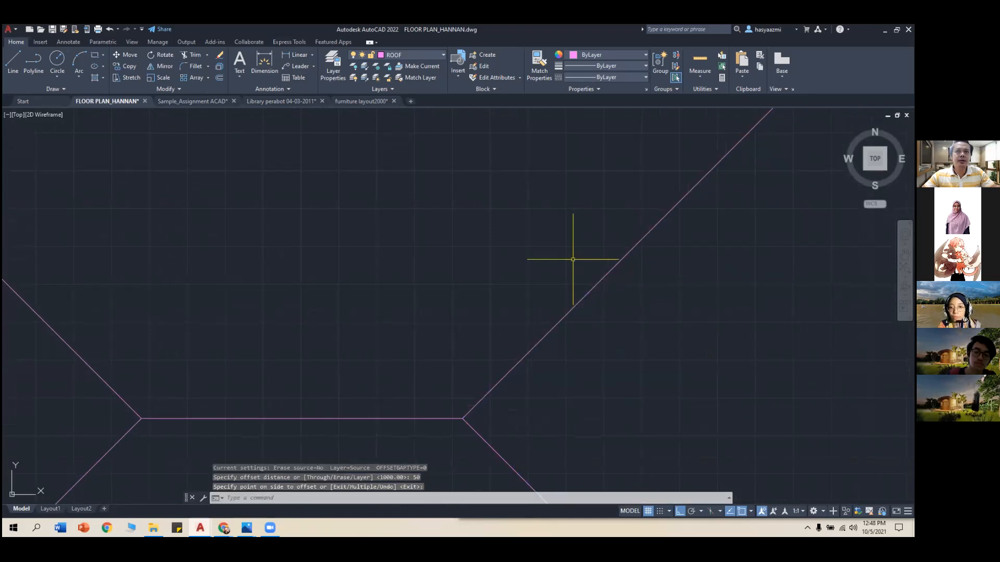
key(Return)
click(590, 289)
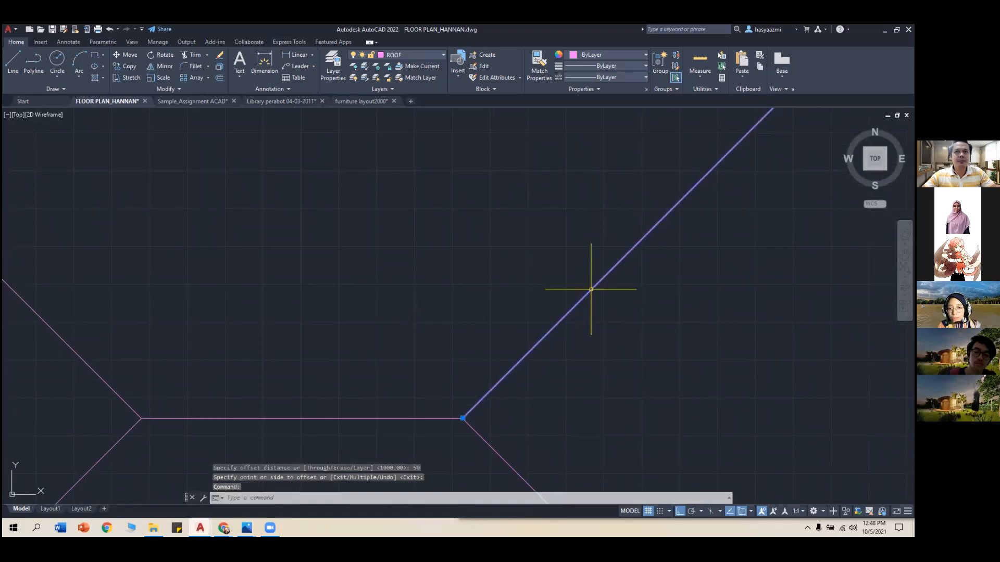
key(Return)
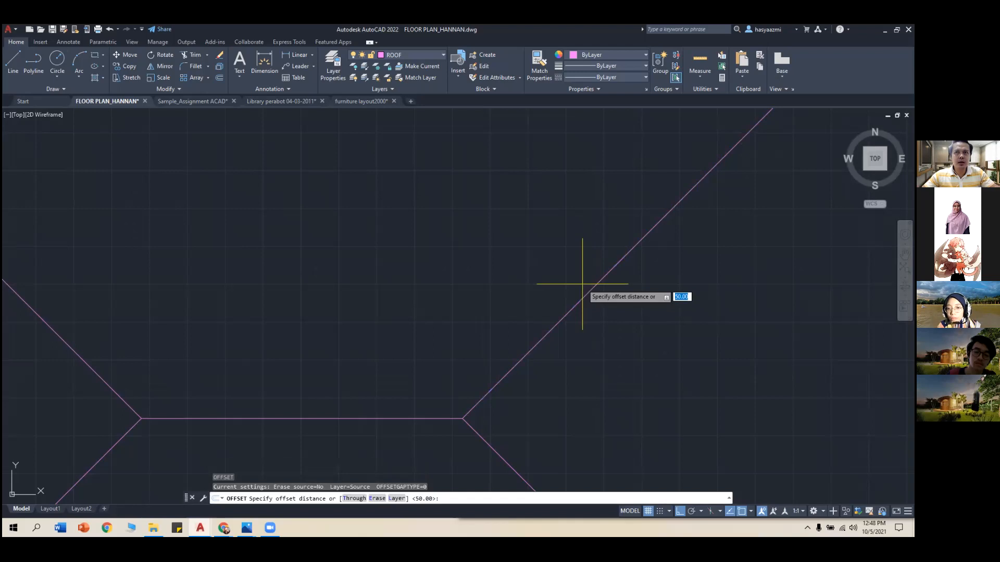
key(Return)
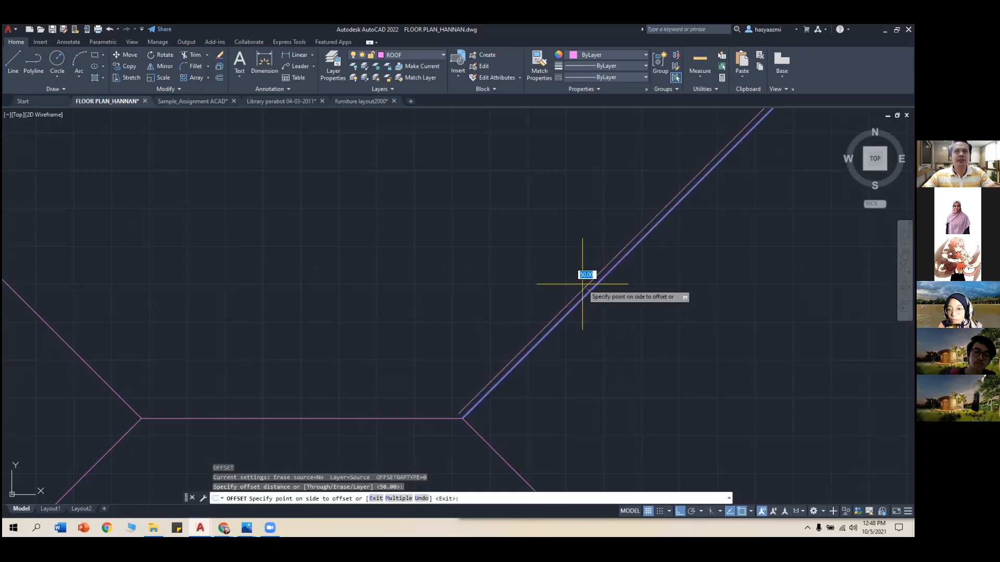
click(582, 283)
Offset the main roof's northwest hip and the lanai valley line by 50 towards the inside of the north slope.
scroll(358, 299, down, 2)
middle_drag(302, 294, 408, 320)
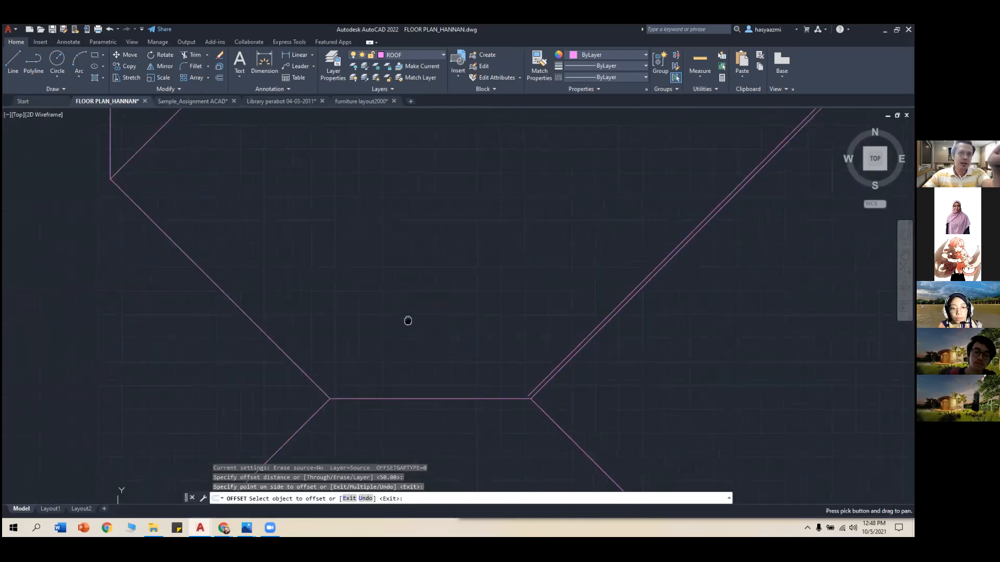
click(271, 339)
click(291, 323)
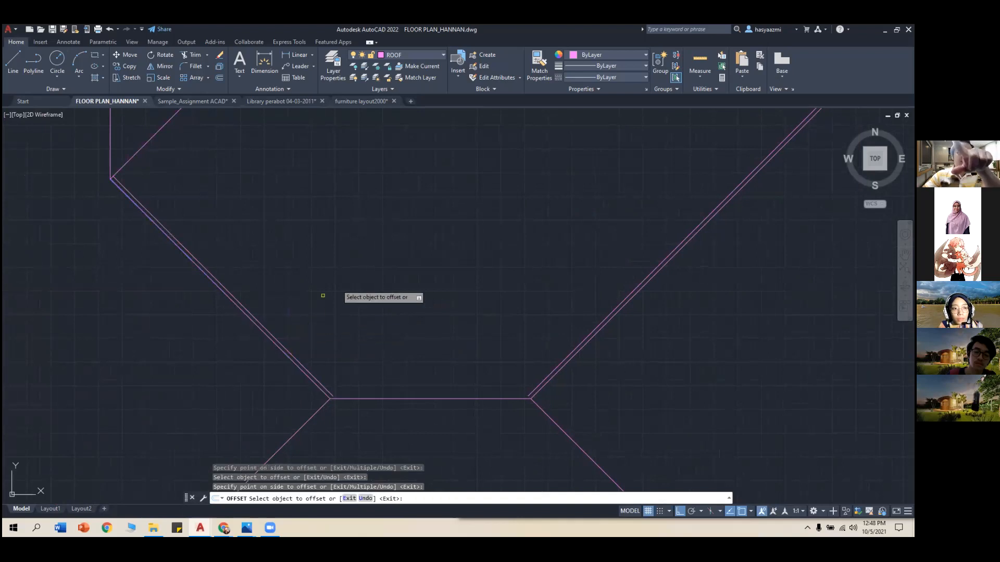
scroll(323, 295, down, 4)
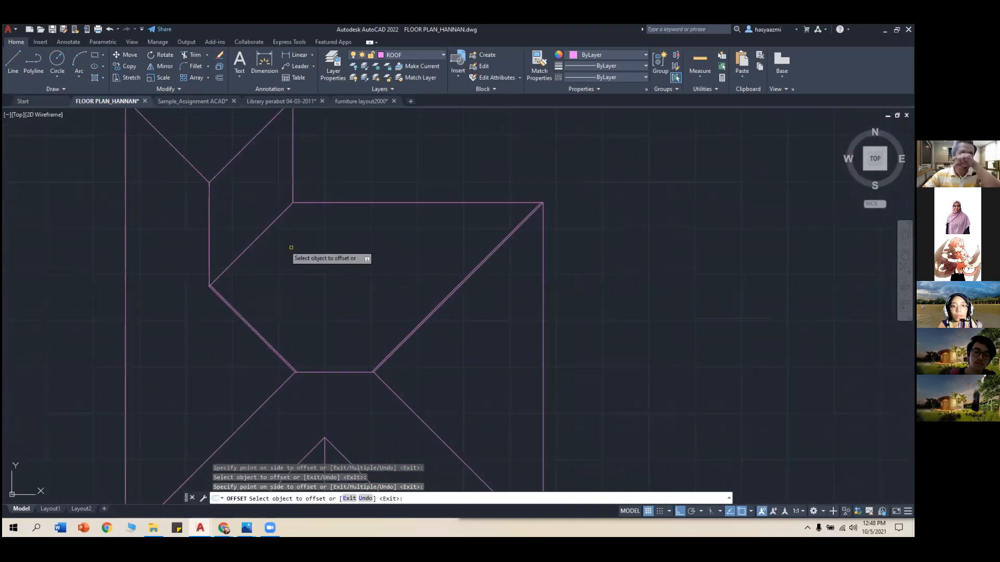
click(265, 232)
click(260, 227)
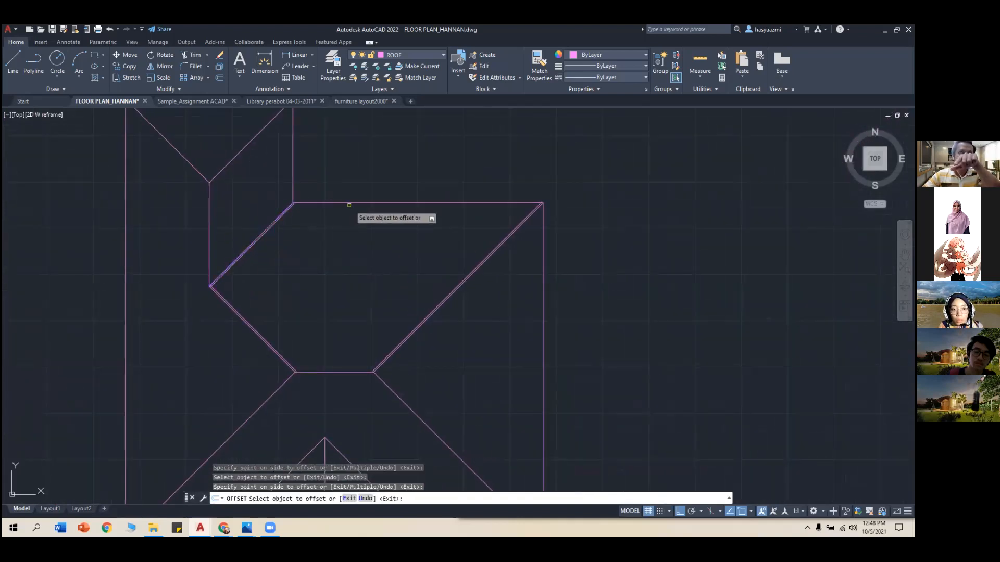
Offset the main roof's short horizontal ridge by 50 to its north side and end the Offset command.
click(338, 370)
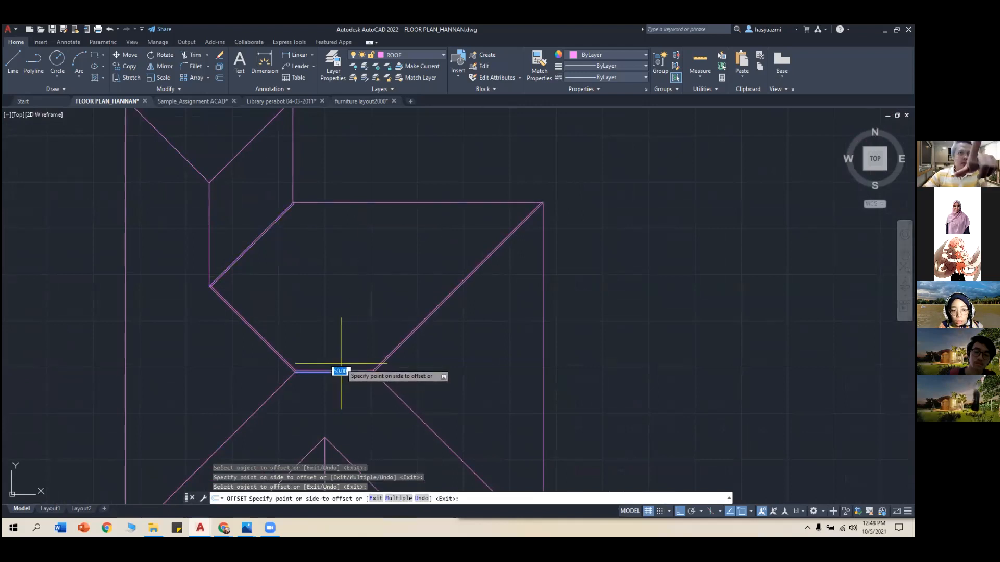
click(342, 363)
scroll(349, 359, up, 4)
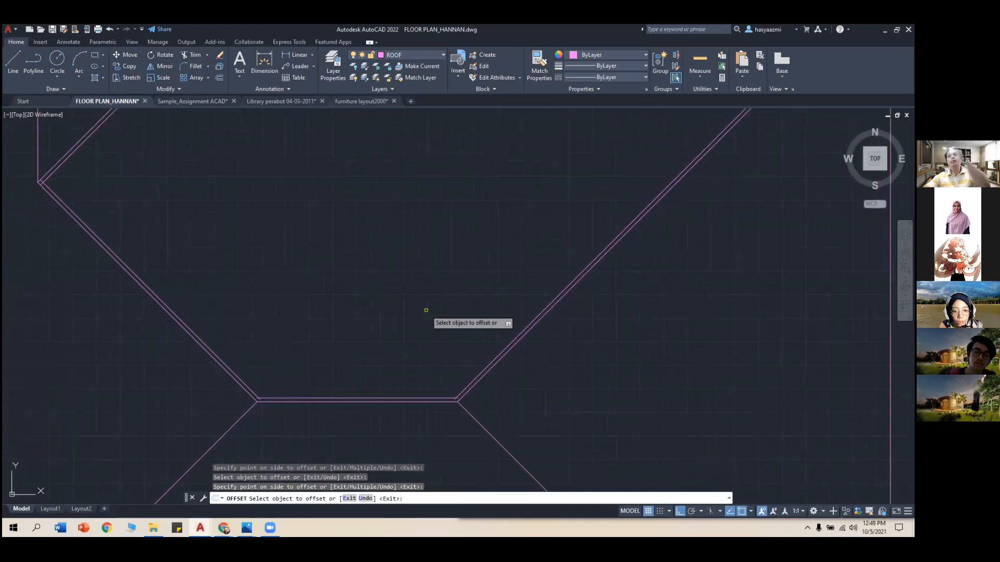
key(Escape)
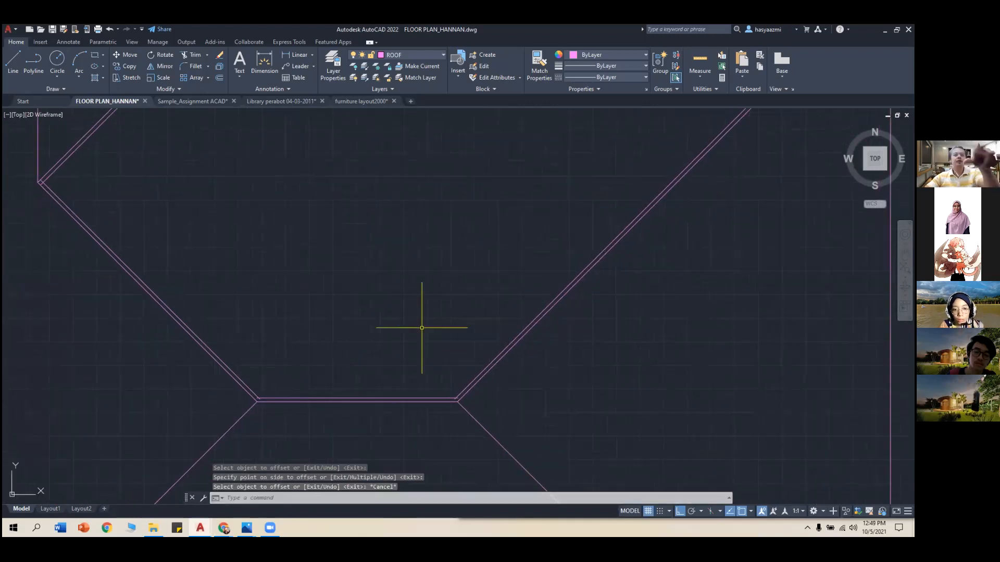
Join the offset ridge and offset northeast hip lines at a corner with a zero-distance Chamfer.
text(CHA)
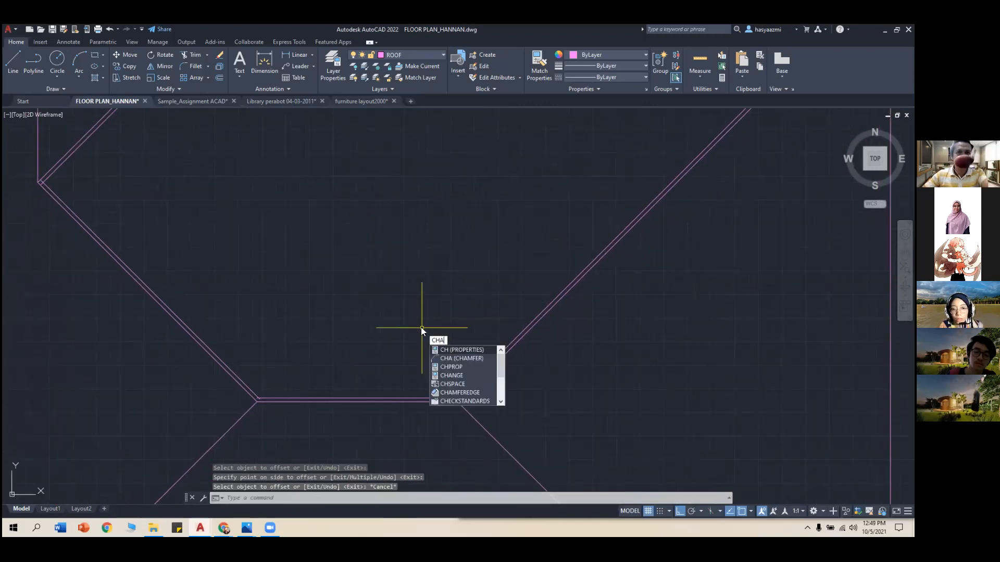
key(Return)
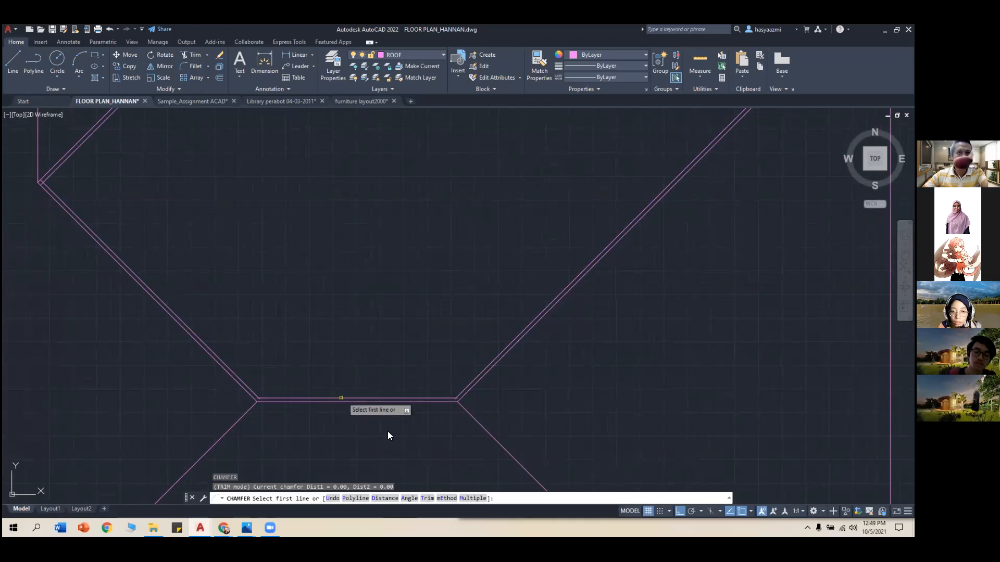
click(437, 398)
click(462, 391)
click(302, 399)
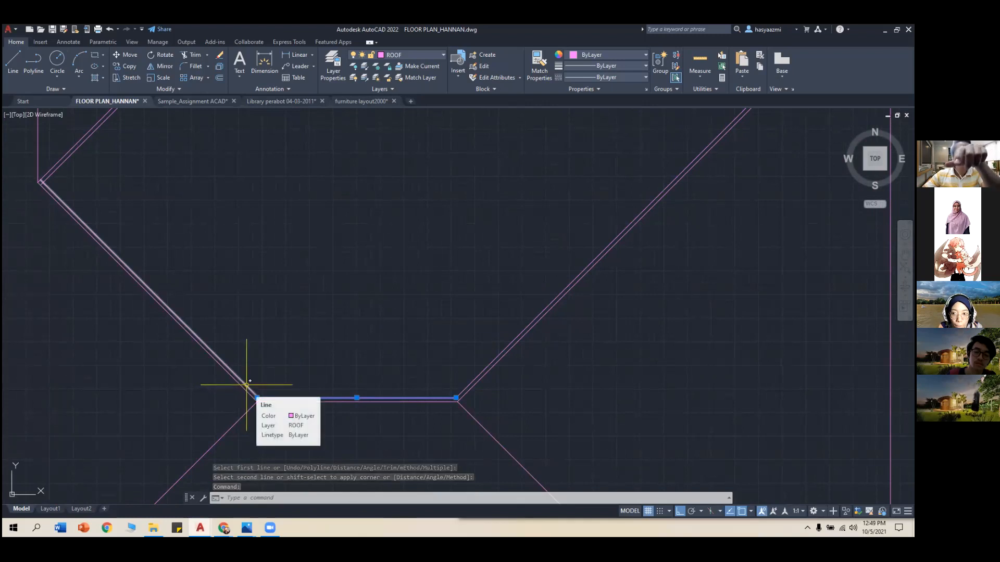
key(Escape)
Join the offset ridge and offset northwest hip lines at a corner with a zero-distance Chamfer.
key(Return)
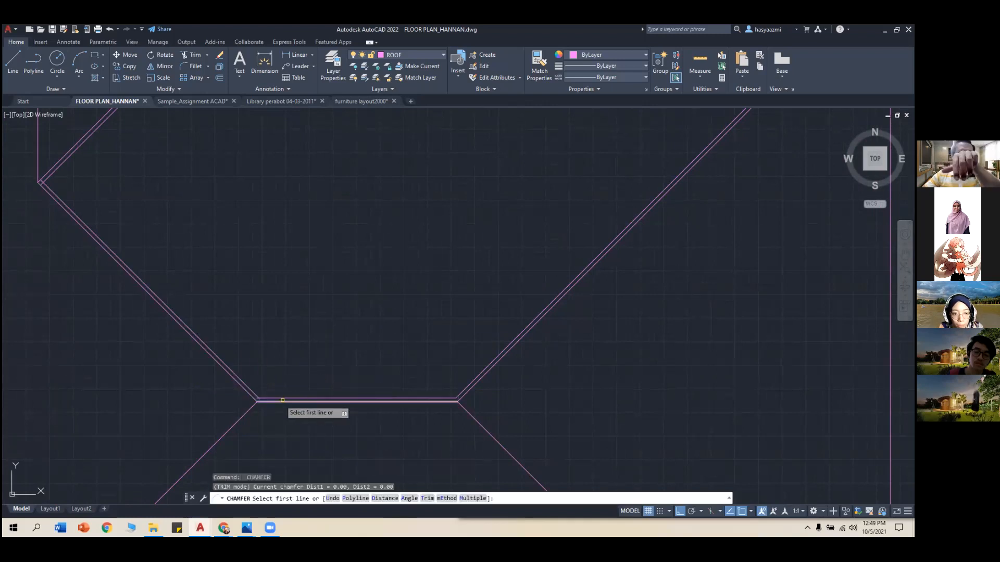
click(255, 400)
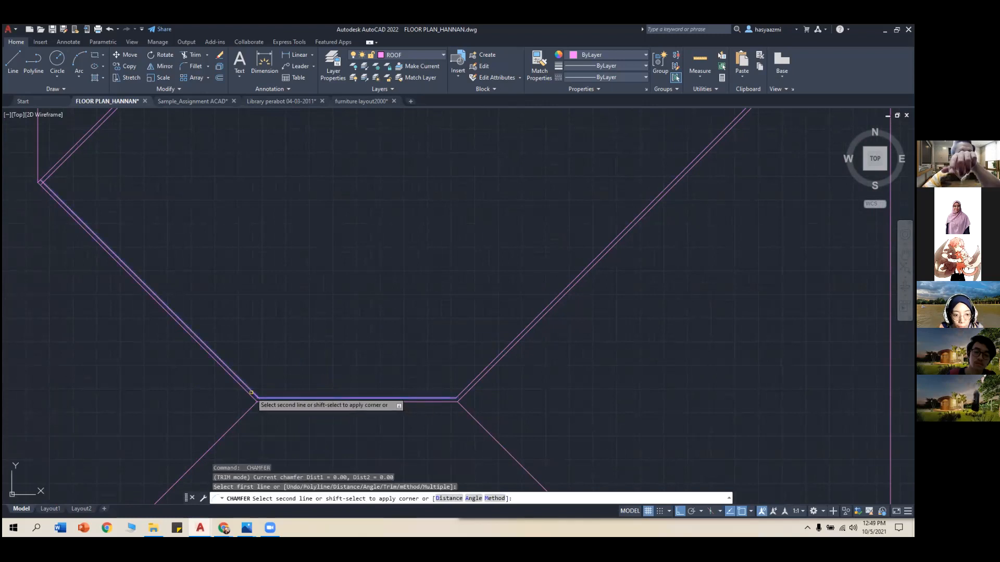
key(Escape)
scroll(317, 368, up, 2)
scroll(334, 363, down, 2)
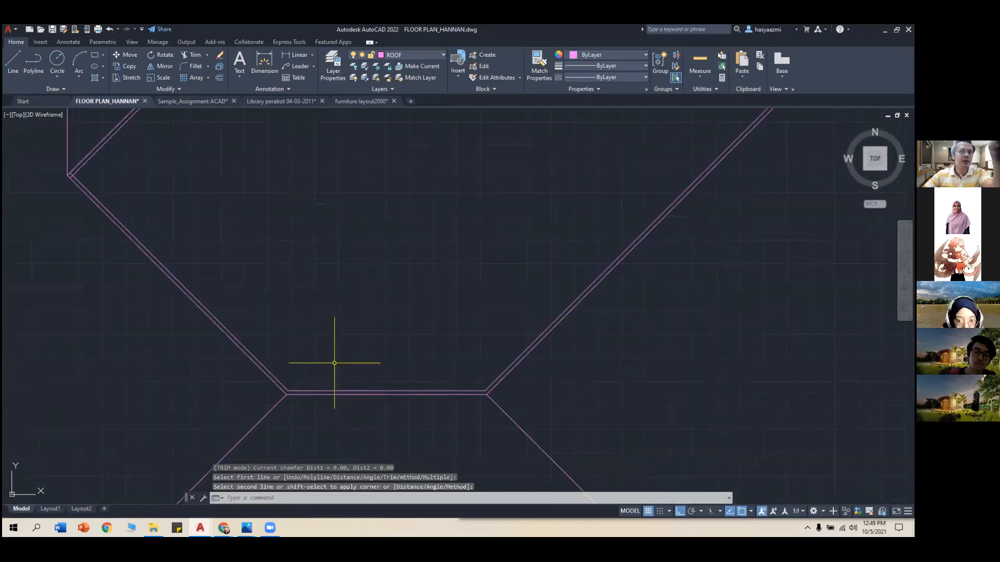
Join the offset northwest hip and offset lanai valley lines at a corner with a zero-distance Chamfer.
mouse_move(414, 196)
middle_down()
mouse_move(463, 265)
mouse_move(550, 329)
middle_up()
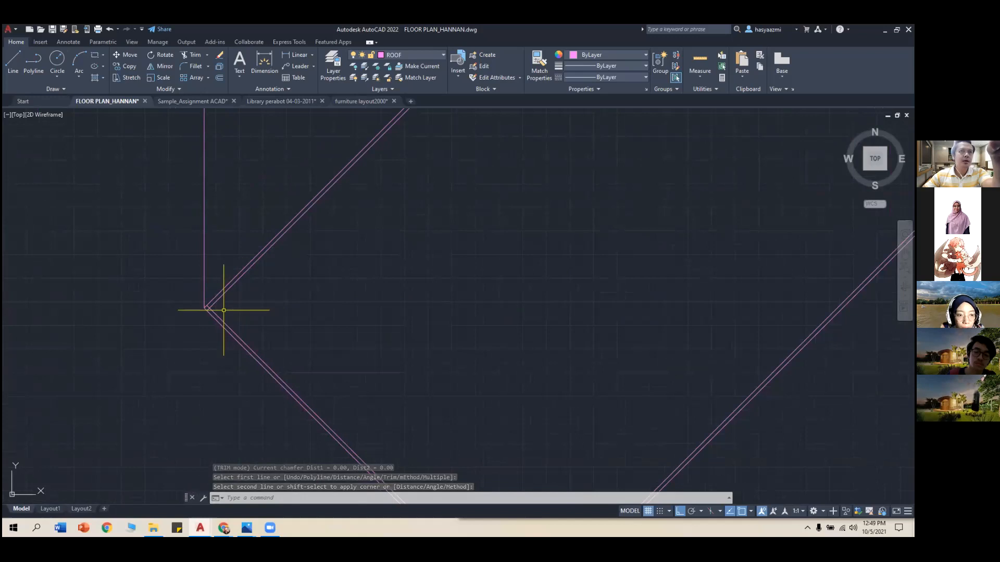
key(Return)
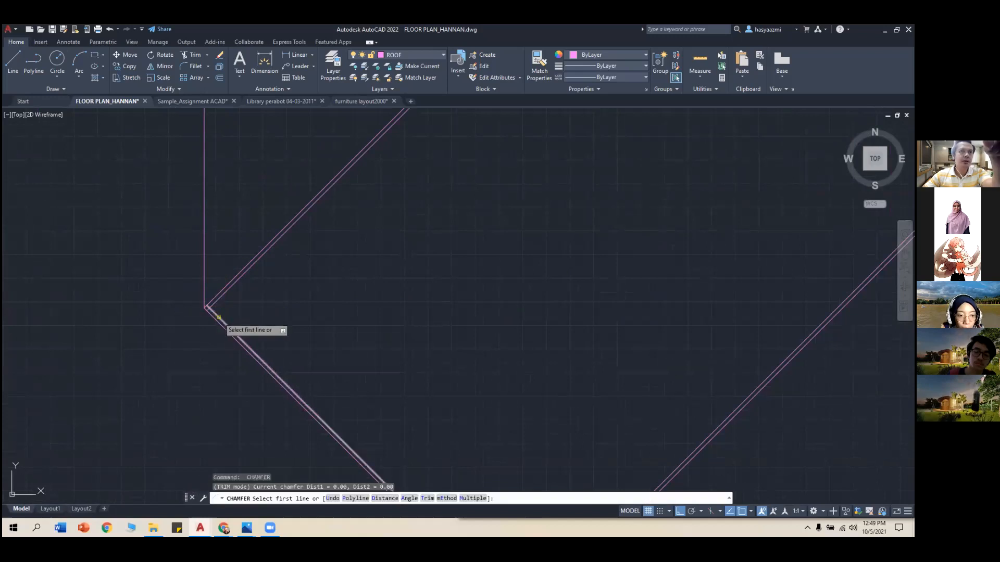
click(219, 317)
click(214, 297)
Trim the end of the offset northeast hip line that projects past the main roof's north eave.
mouse_move(462, 280)
middle_down()
mouse_move(587, 262)
mouse_move(380, 287)
middle_up()
middle_drag(590, 203, 514, 233)
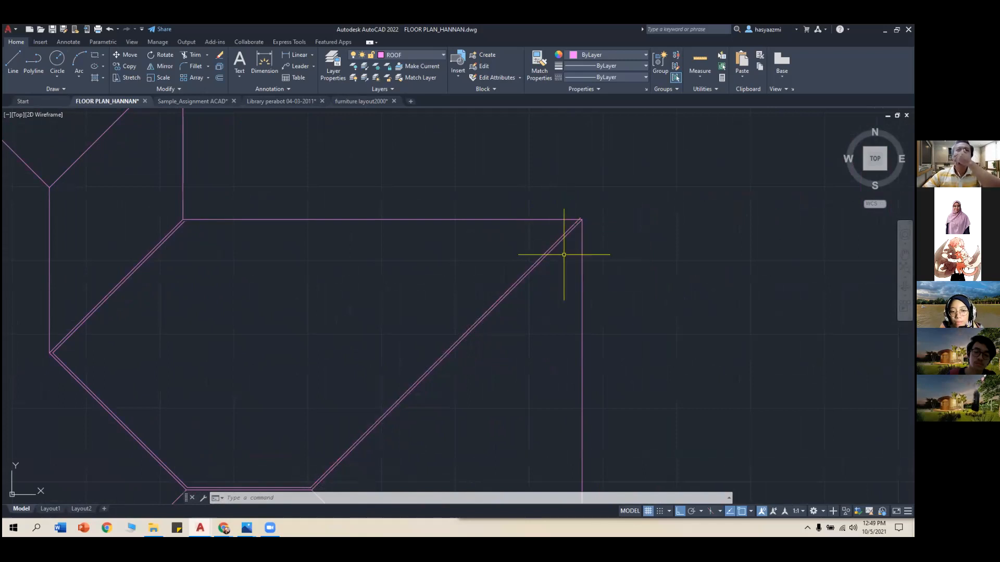
scroll(559, 236, up, 3)
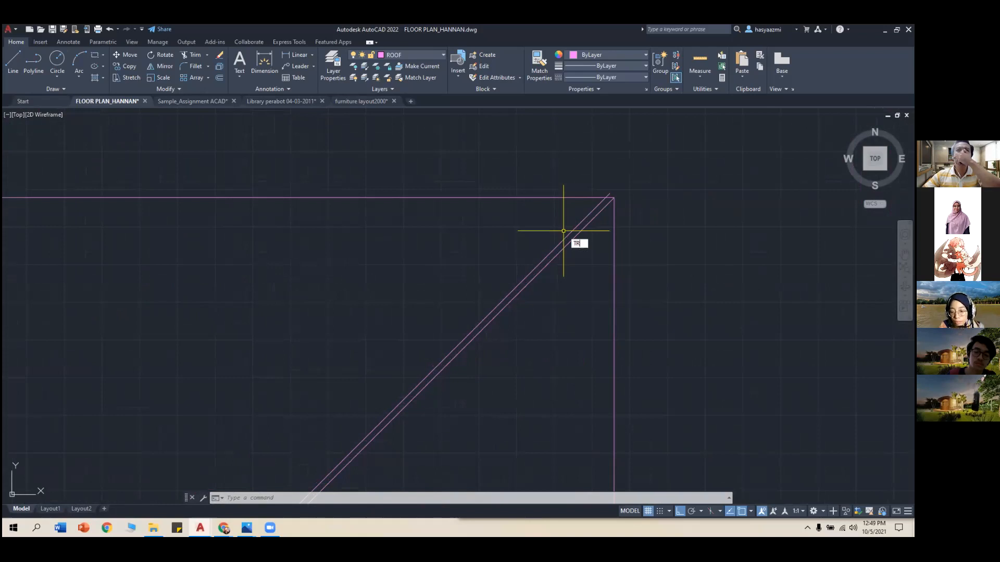
key(Return)
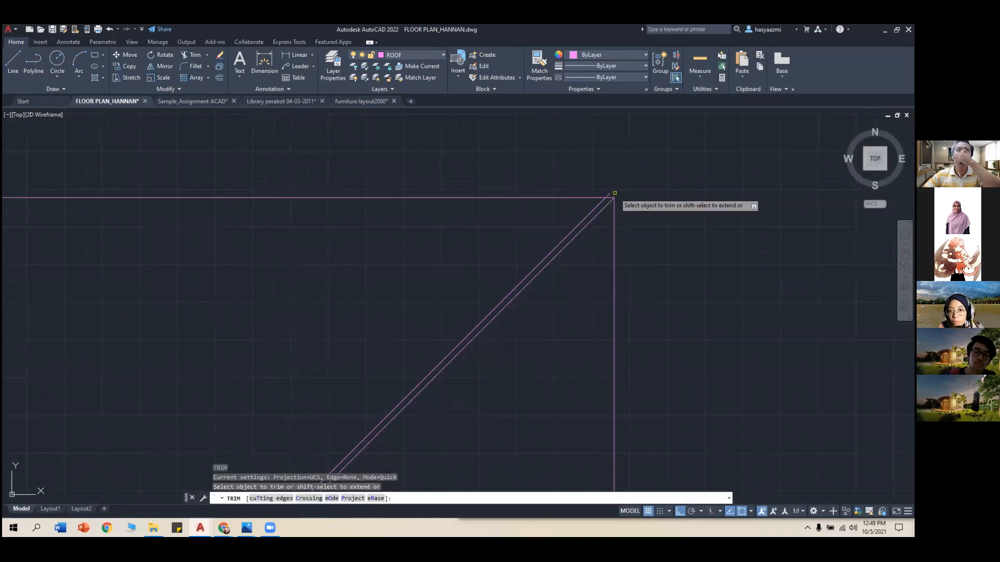
click(616, 190)
click(601, 193)
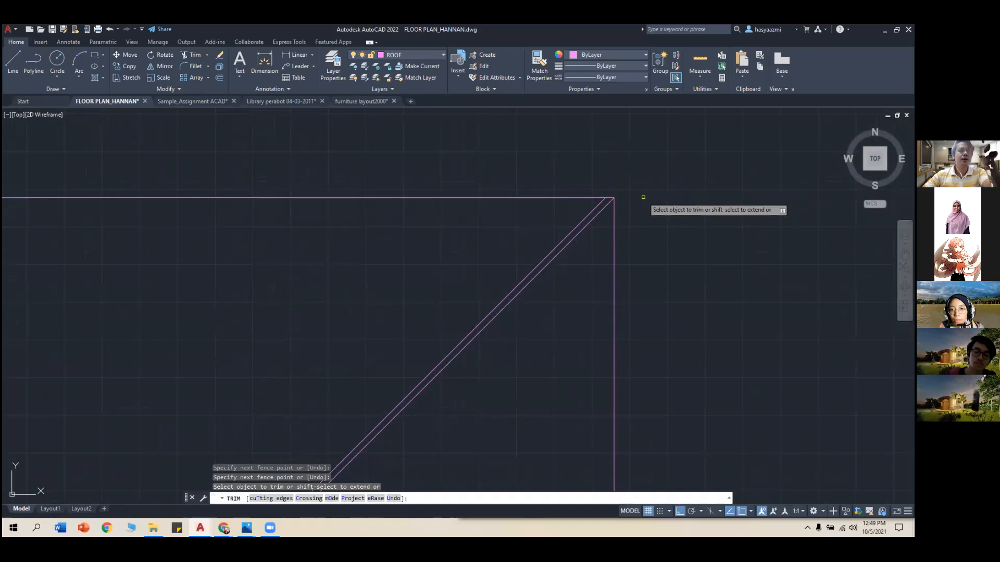
scroll(488, 212, down, 1)
scroll(204, 264, down, 1)
middle_drag(42, 275, 488, 295)
scroll(272, 252, up, 2)
scroll(351, 264, up, 3)
key(Escape)
middle_drag(359, 206, 392, 306)
scroll(361, 281, up, 2)
click(356, 278)
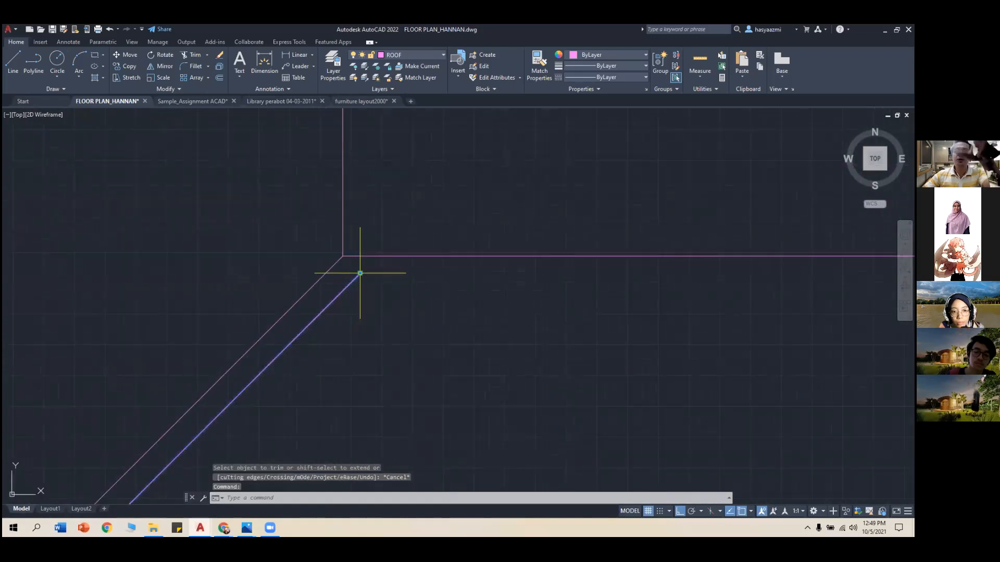
click(359, 273)
key(Down)
key(Escape)
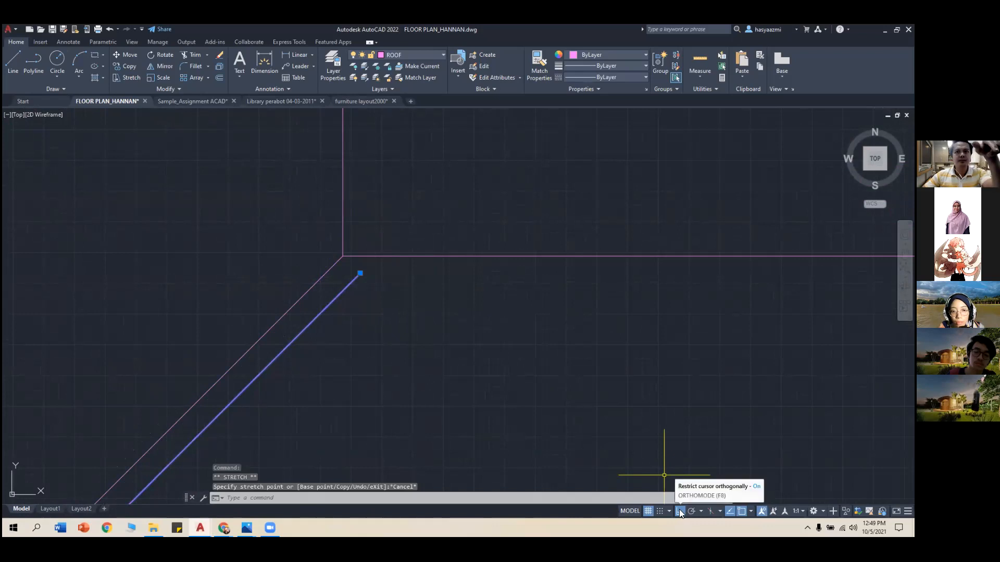
Extend the short end of the offset lanai valley line to the main roof's north eave.
text(EX)
key(Return)
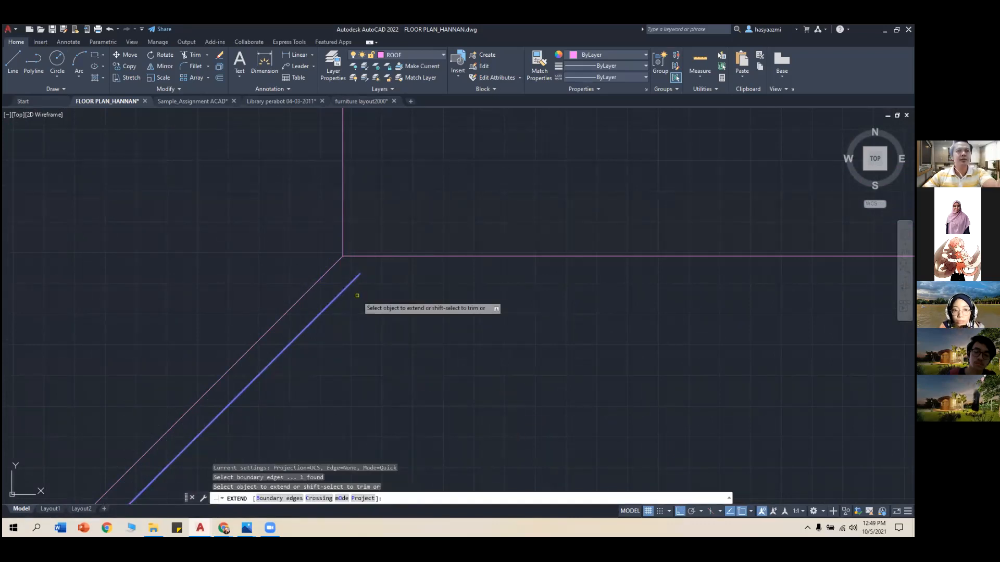
key(Escape)
key(Escape)
text(EX)
key(Return)
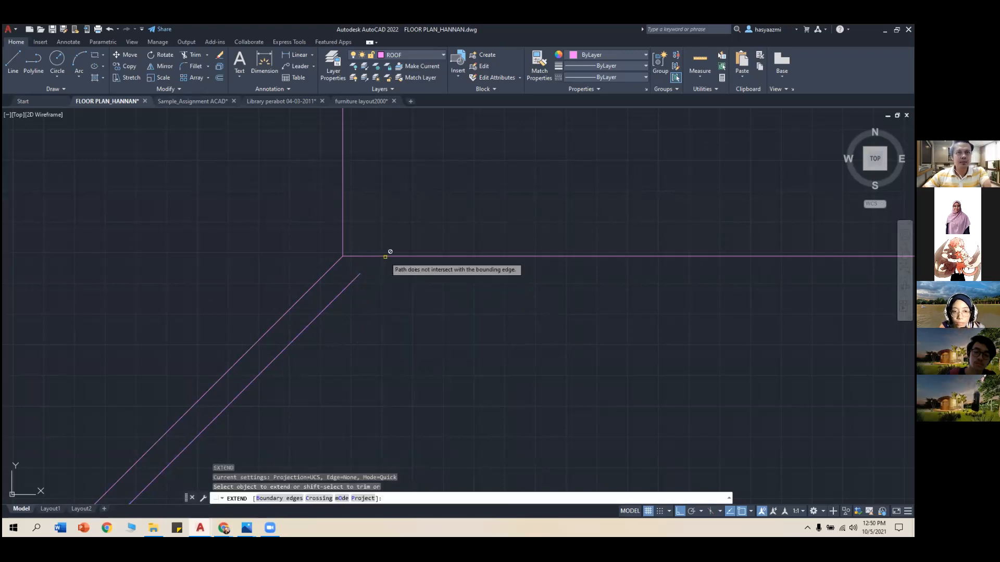
click(356, 279)
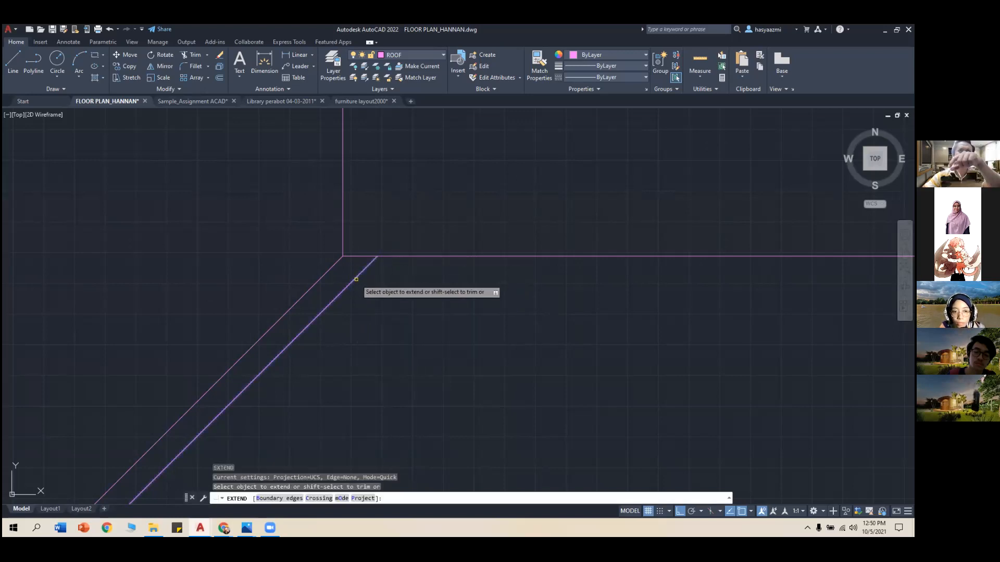
scroll(358, 281, down, 6)
mouse_move(537, 362)
middle_down()
mouse_move(542, 346)
mouse_move(449, 232)
middle_up()
scroll(466, 256, down, 3)
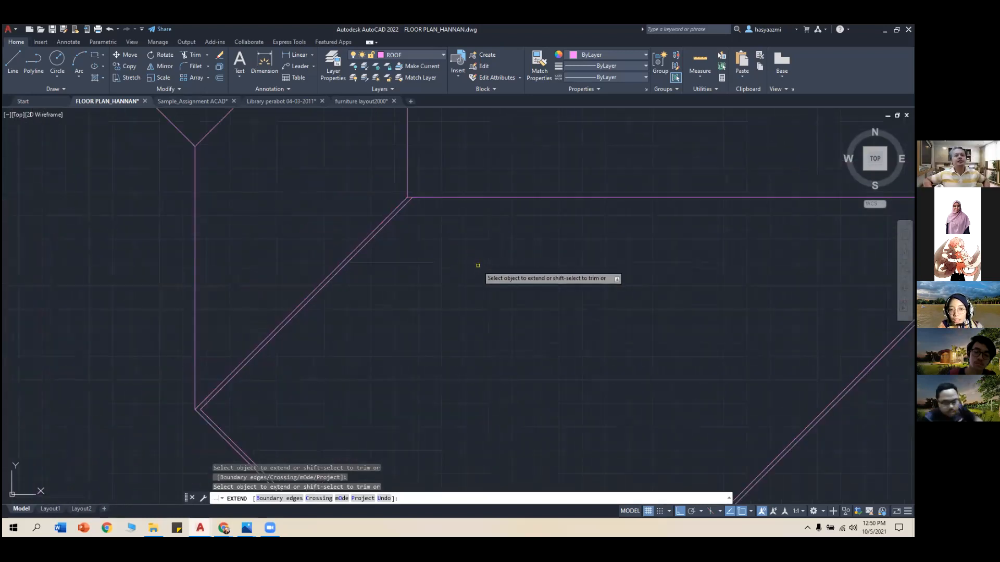
click(464, 256)
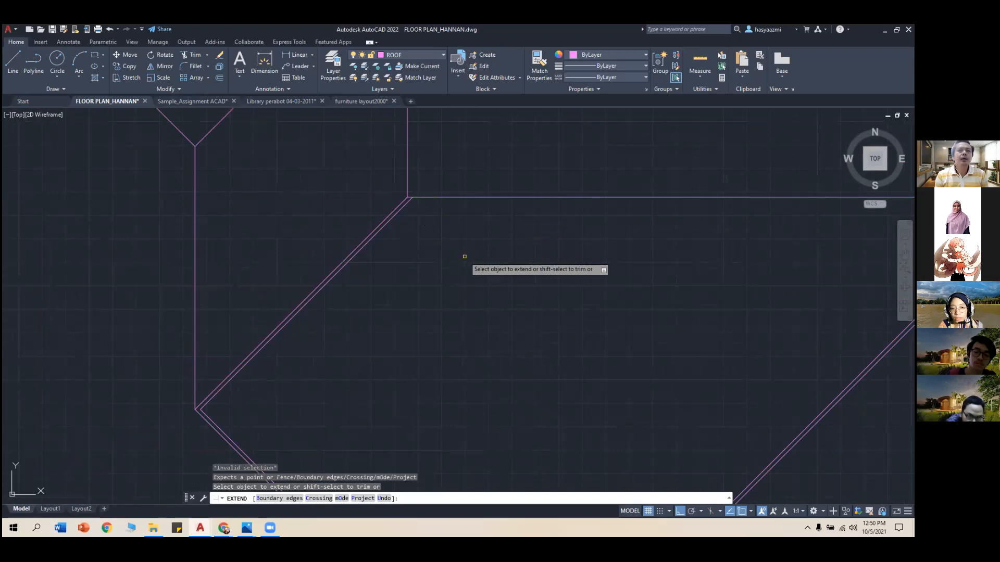
key(Escape)
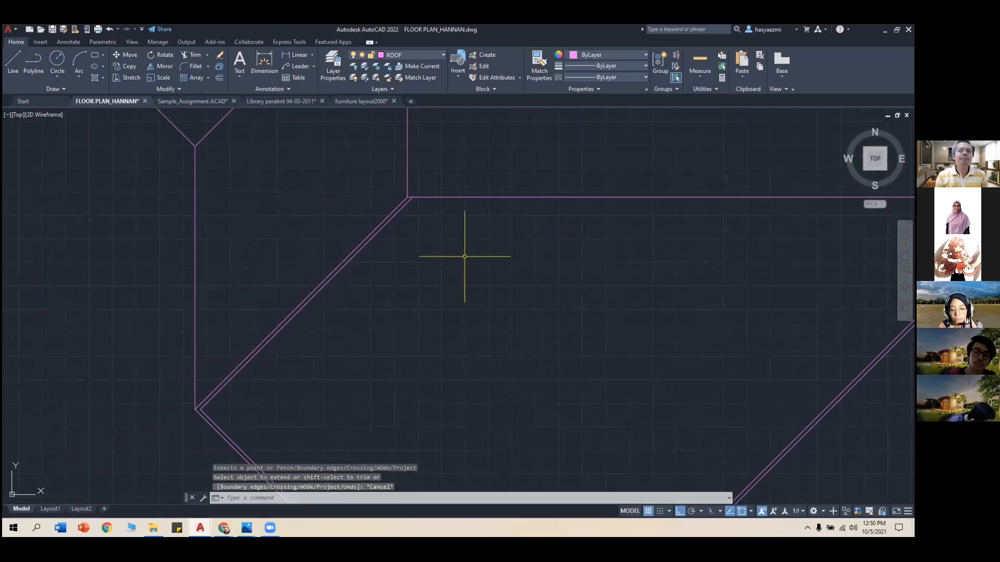
Start a hatch inside the offset outline of the main roof's north slope.
text(H)
key(Return)
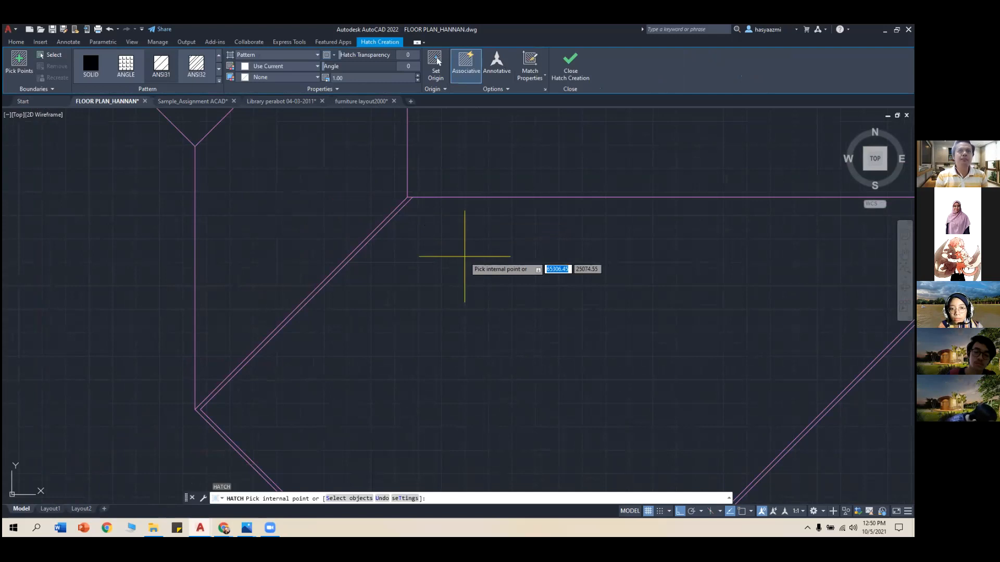
click(449, 256)
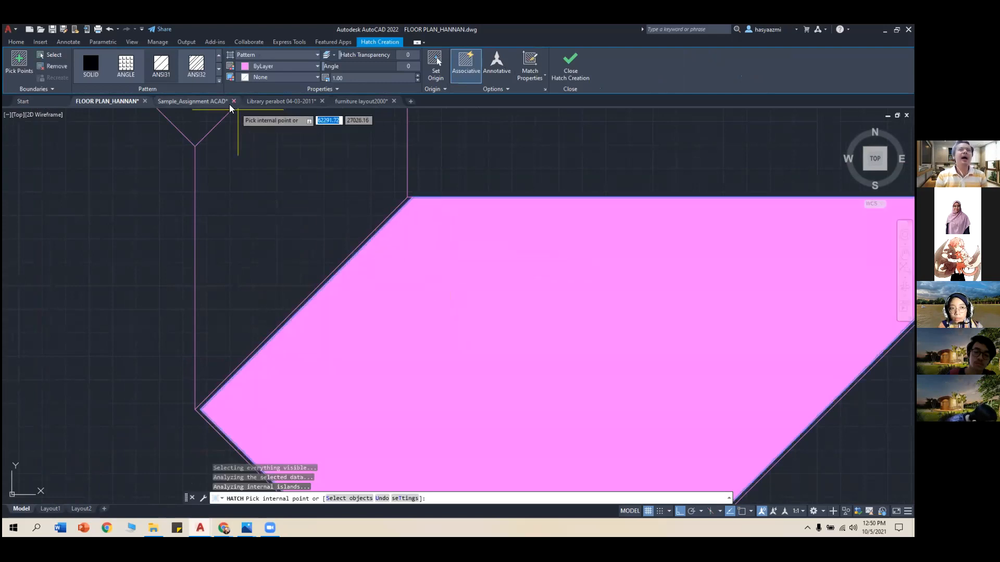
Set the north slope's hatch to the AR-RSHKE pattern at a scale of 30.
click(219, 69)
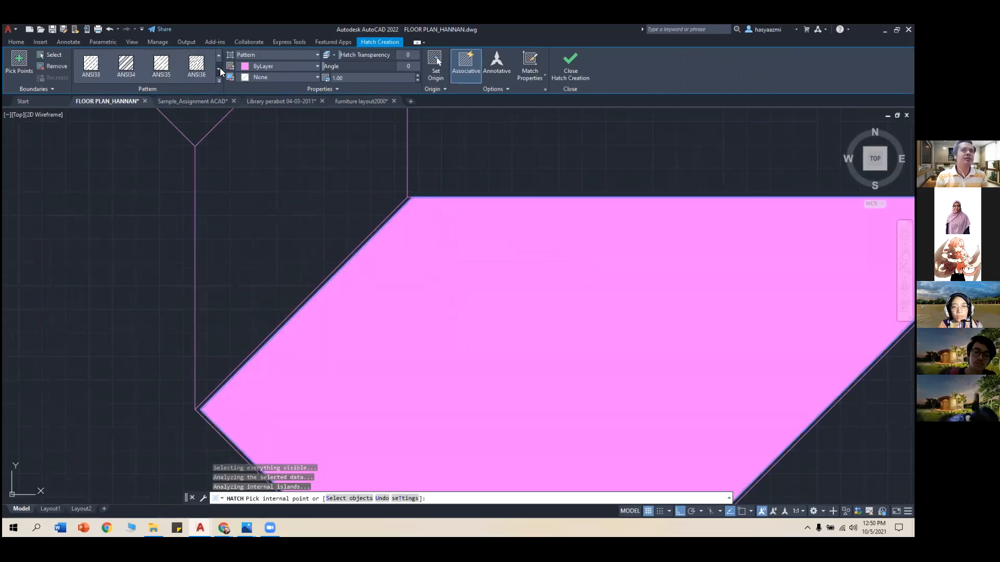
click(219, 68)
click(220, 68)
click(220, 68)
click(219, 68)
click(218, 65)
click(196, 63)
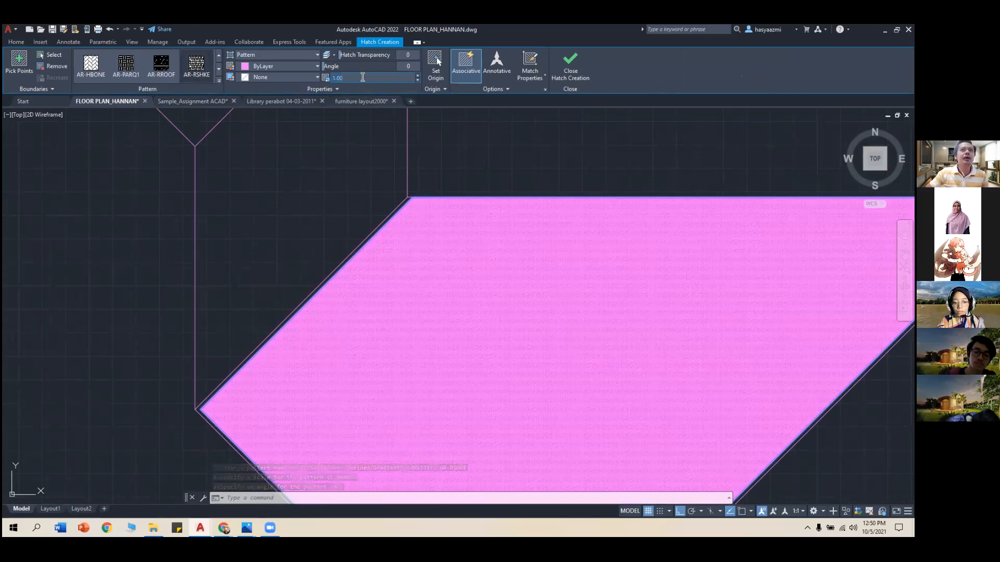
key(Return)
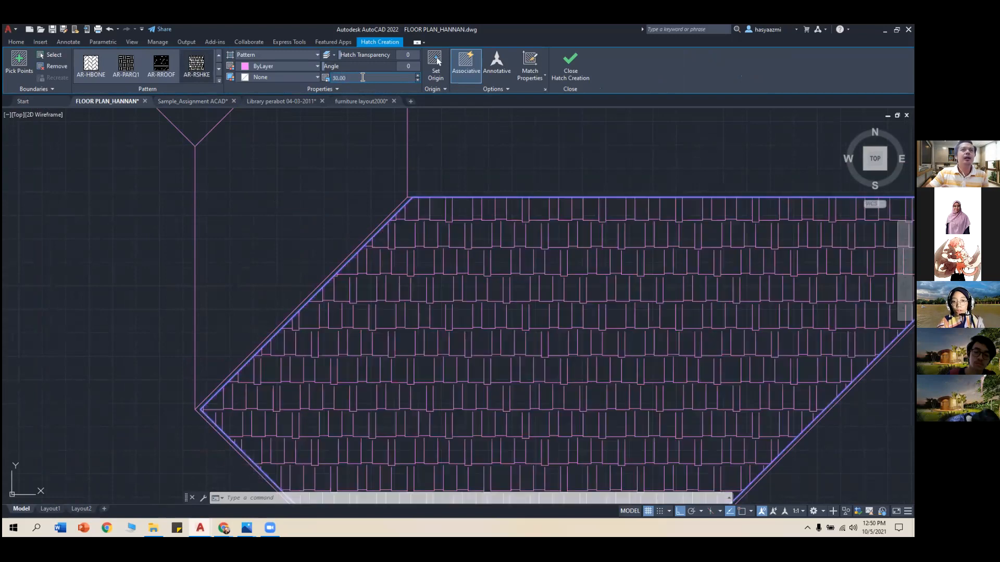
Check the north slope's shake hatch against the whole roof plan and finish the hatch.
scroll(531, 167, down, 4)
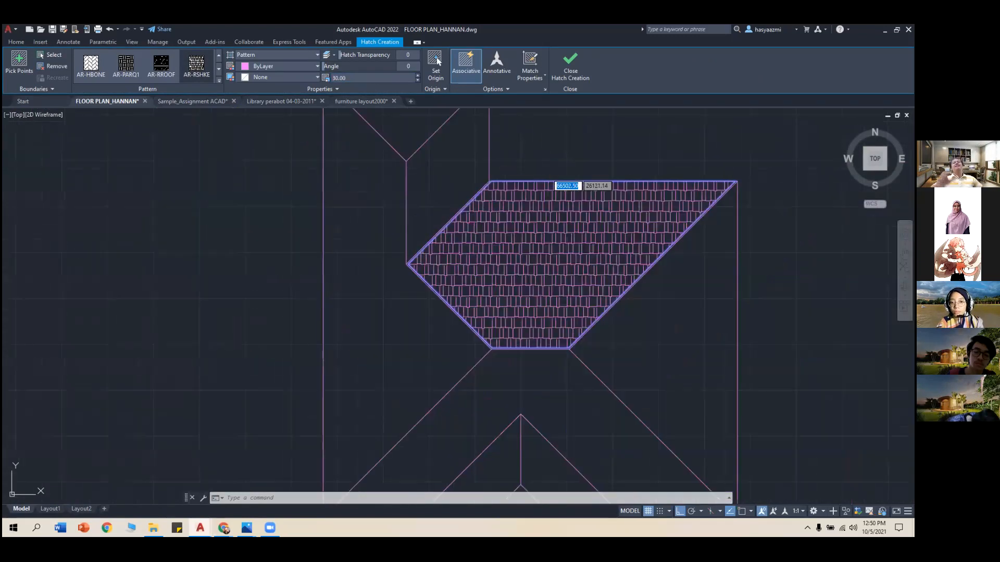
mouse_move(650, 152)
middle_down()
mouse_move(580, 174)
mouse_move(561, 157)
mouse_move(532, 166)
middle_up()
scroll(580, 175, down, 2)
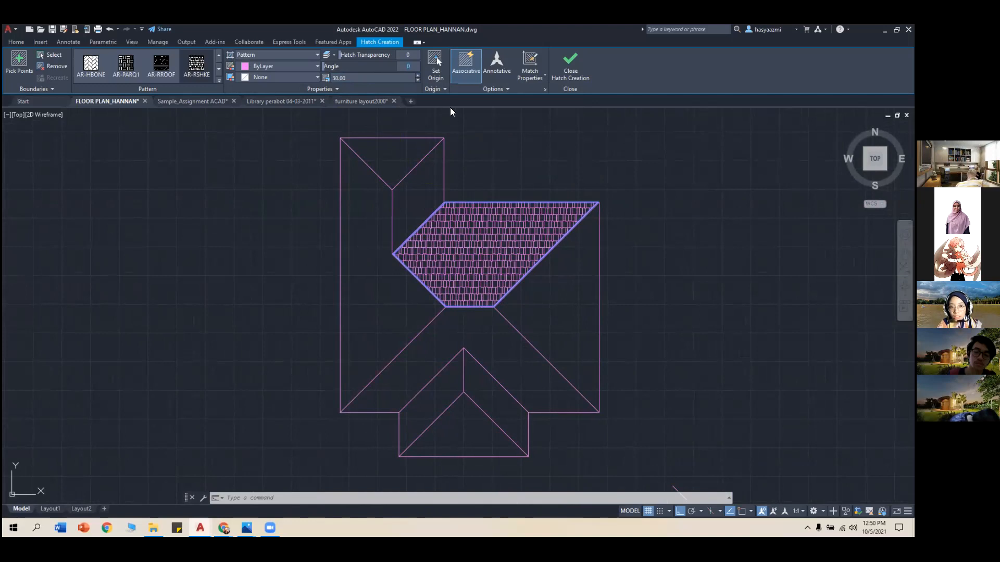
scroll(480, 261, up, 3)
scroll(497, 229, down, 2)
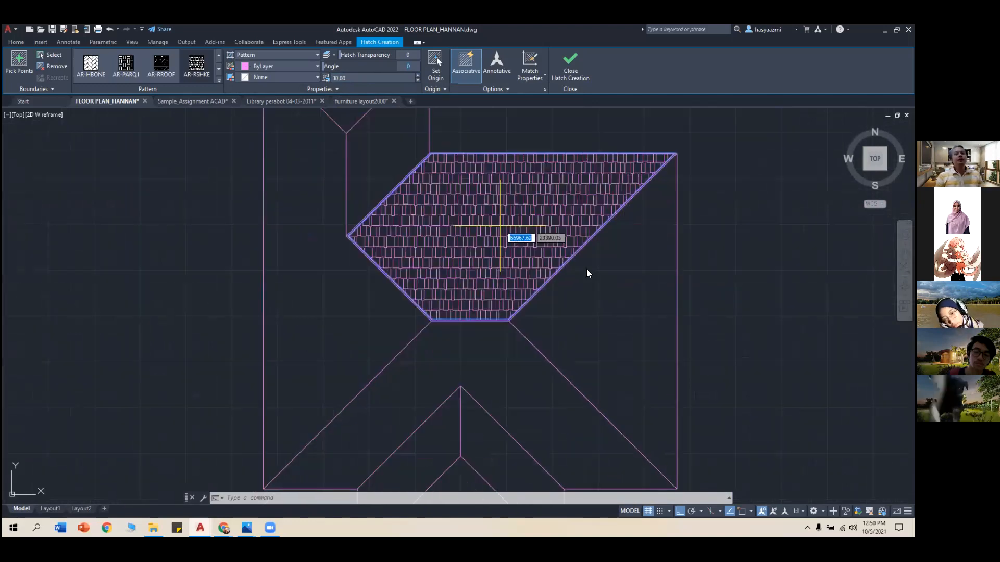
middle_drag(624, 350, 533, 333)
middle_drag(533, 252, 539, 313)
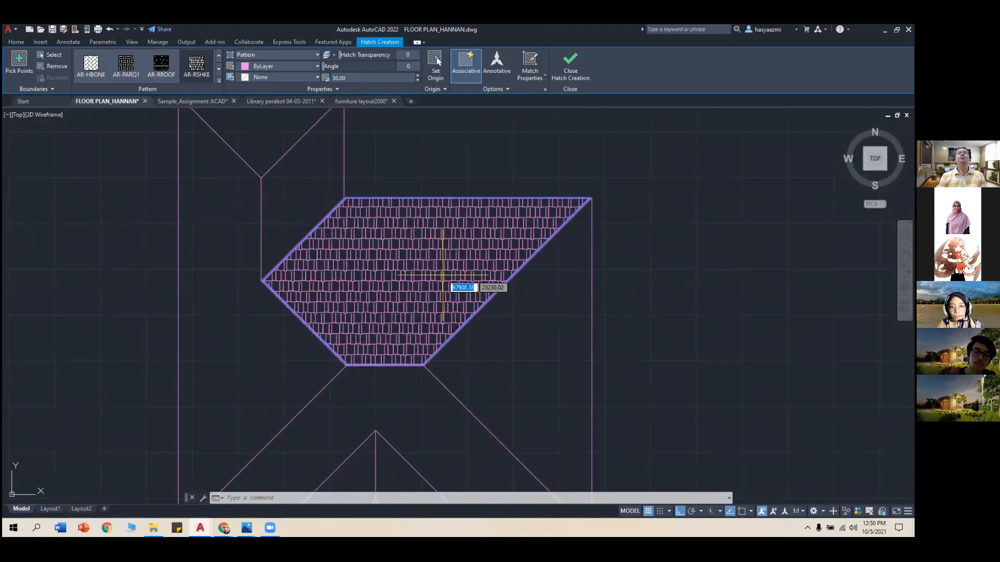
scroll(443, 276, up, 2)
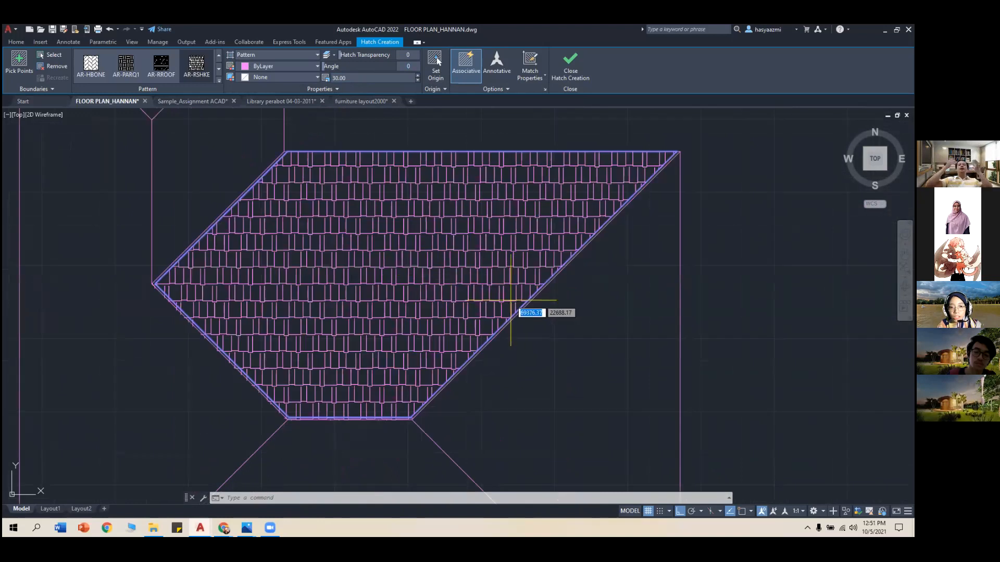
scroll(470, 264, down, 4)
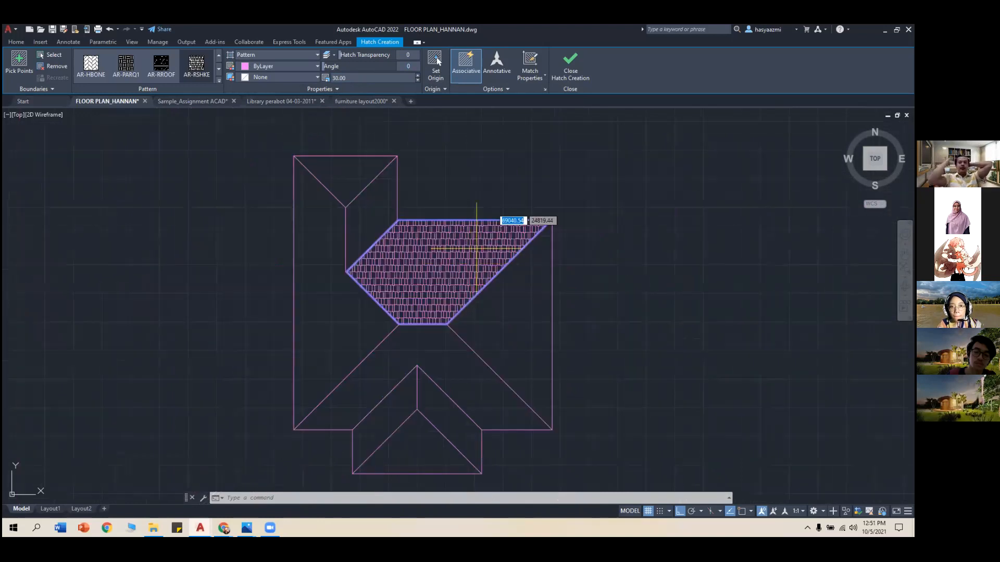
click(575, 78)
Recolour the north slope's shake hatch pale yellow.
scroll(522, 207, up, 2)
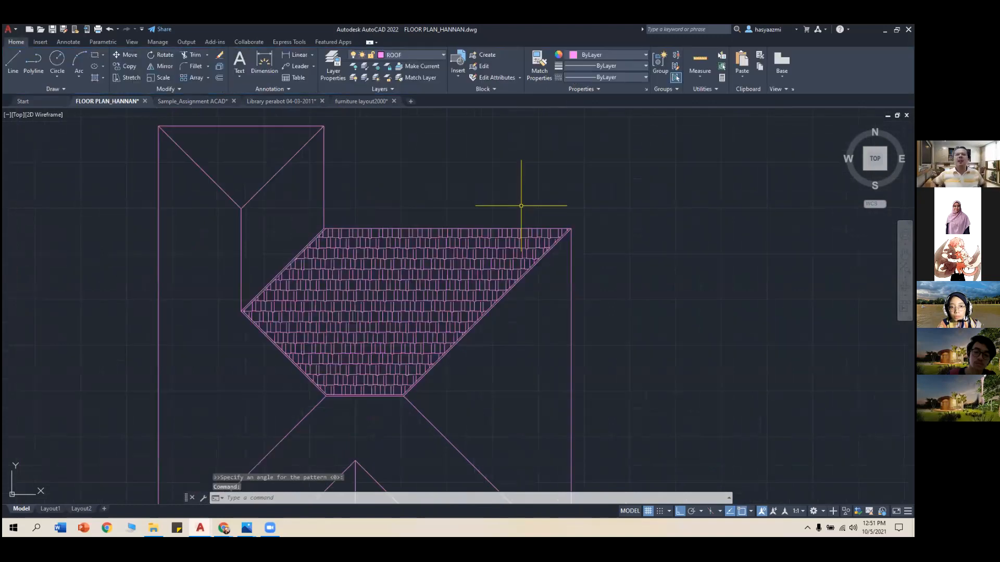
scroll(491, 313, down, 2)
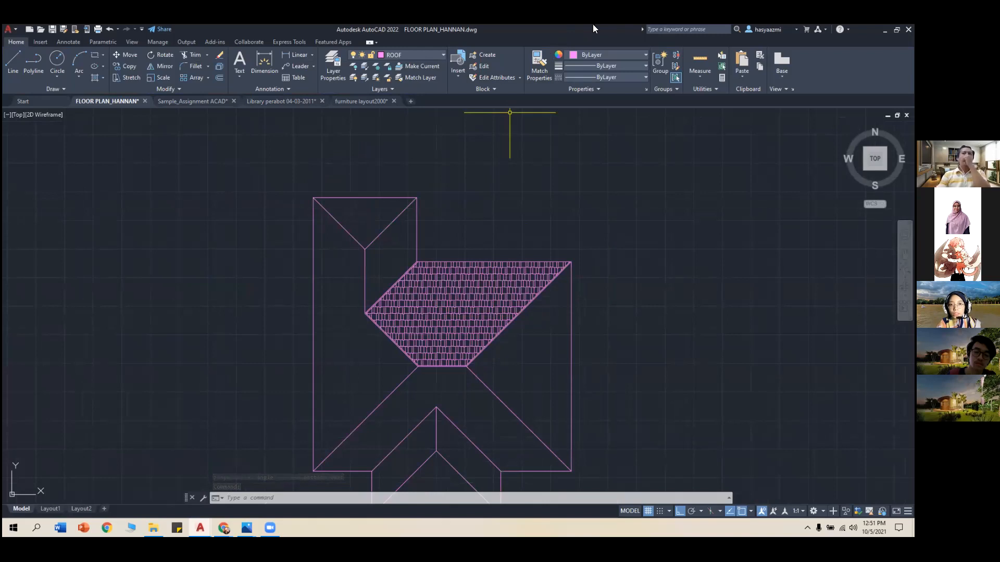
key(Escape)
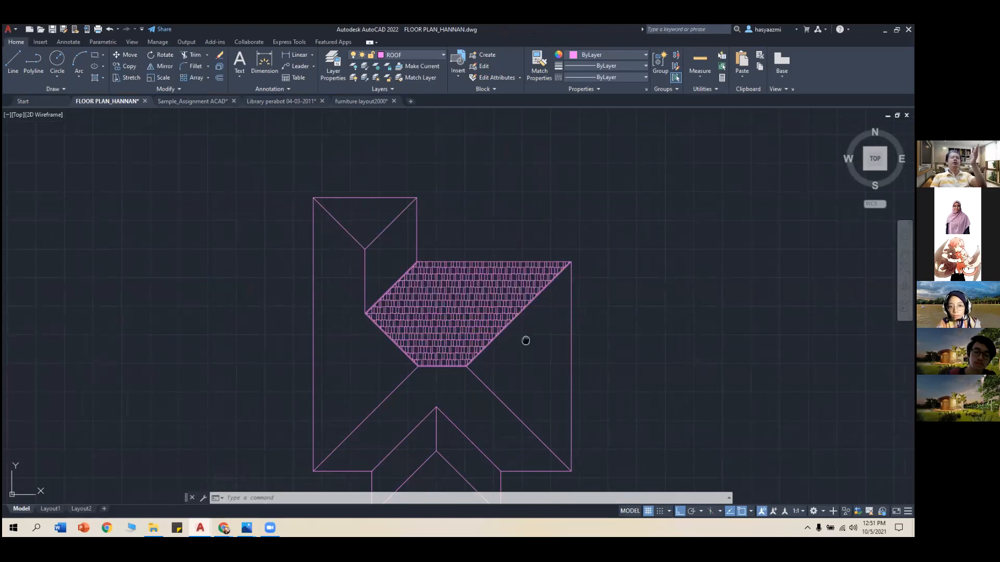
middle_drag(524, 339, 532, 319)
scroll(458, 263, up, 4)
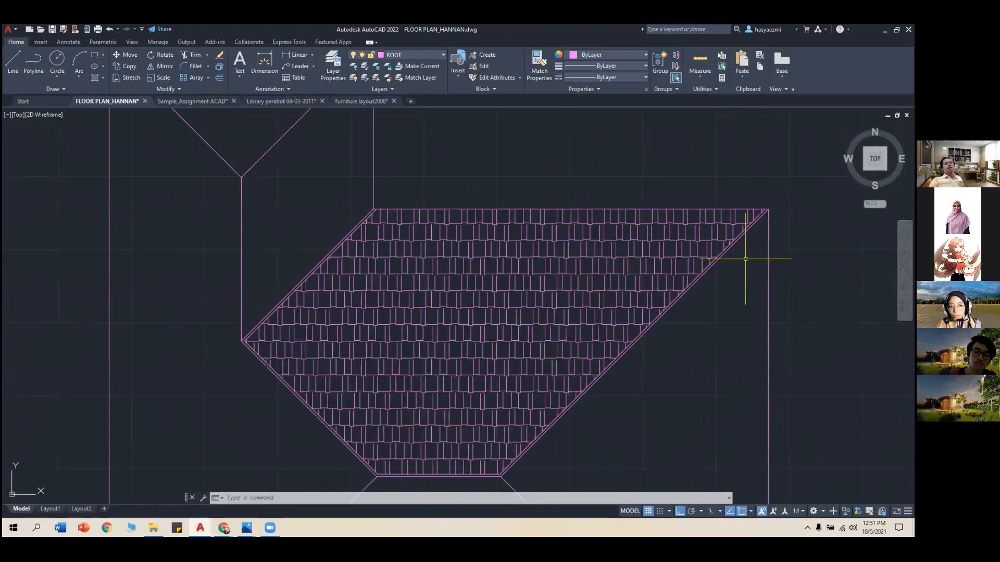
middle_drag(692, 375, 685, 337)
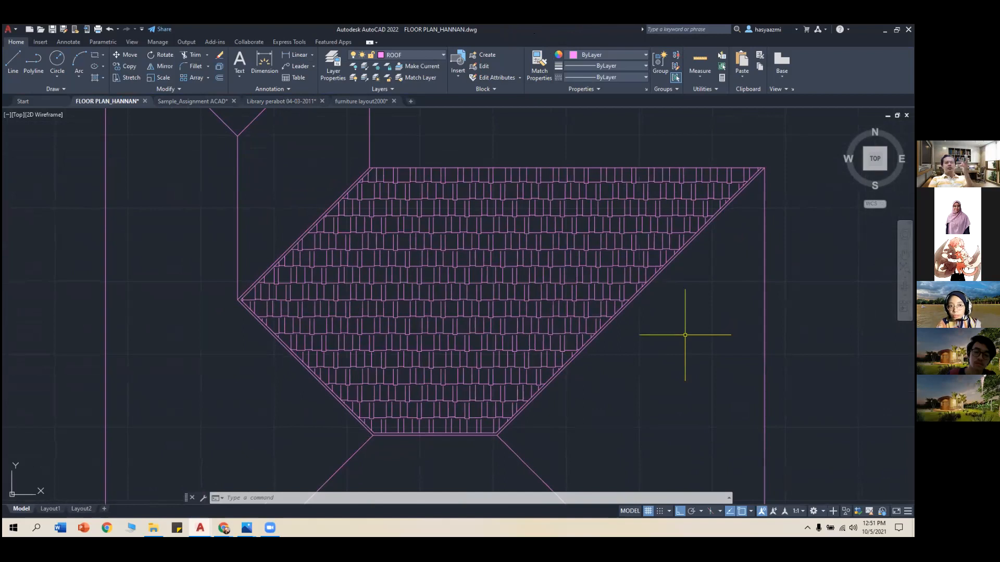
scroll(685, 335, down, 2)
click(546, 283)
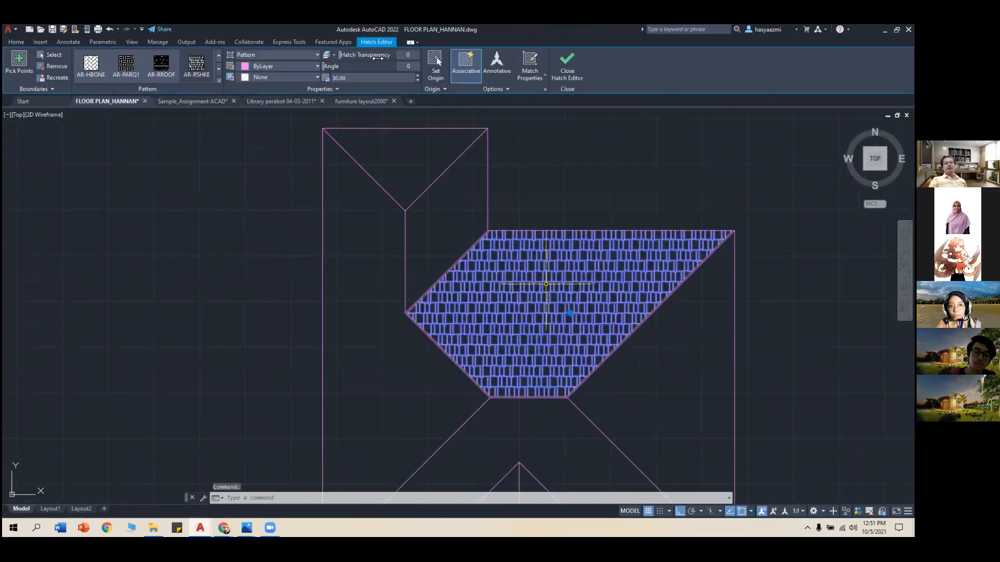
click(258, 65)
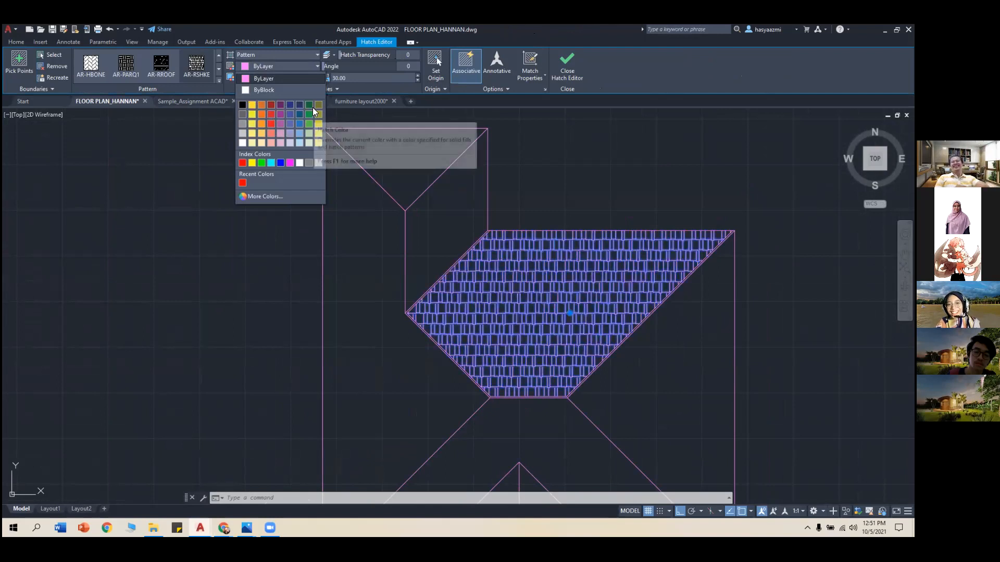
click(251, 143)
click(556, 65)
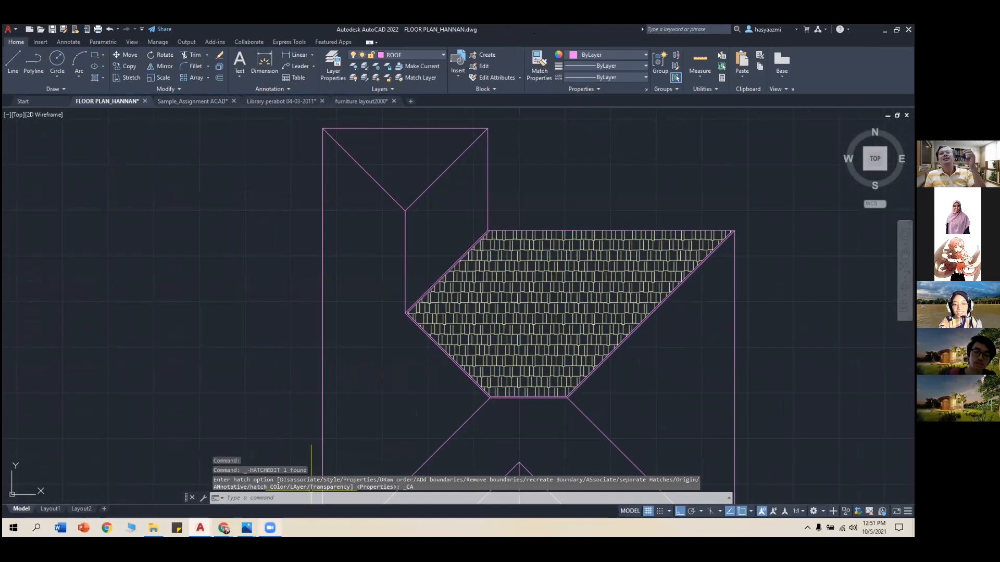
Switch to the Zoom meeting and examine the roof lines of the shared HOUSE ONE STOREY D4 plan and its attached reference image.
click(270, 528)
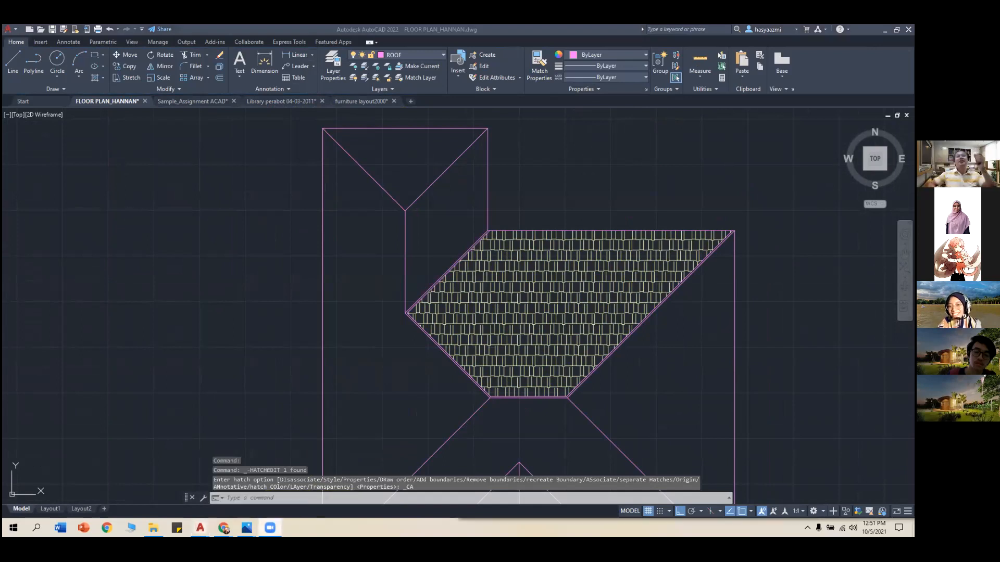
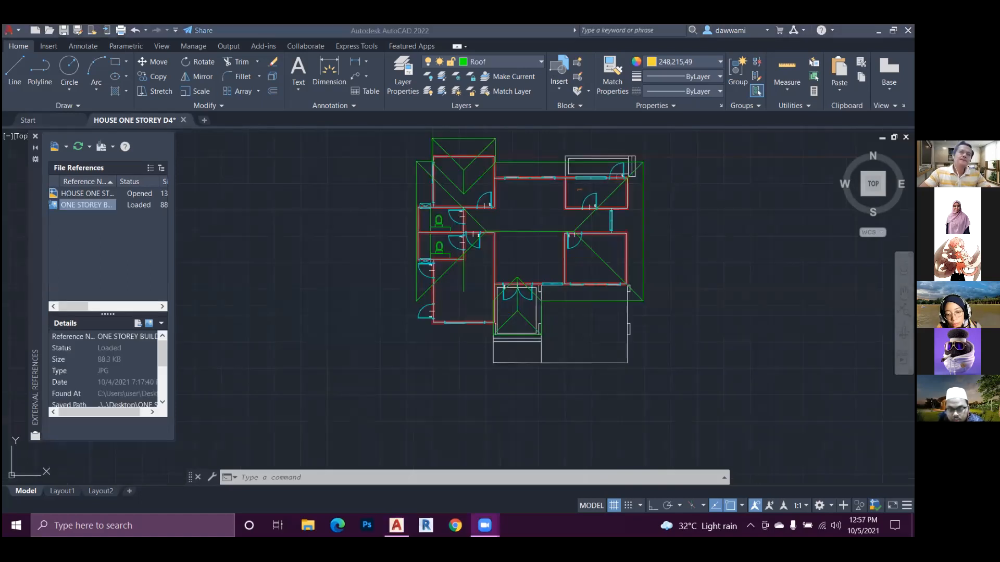
middle_drag(664, 223, 571, 285)
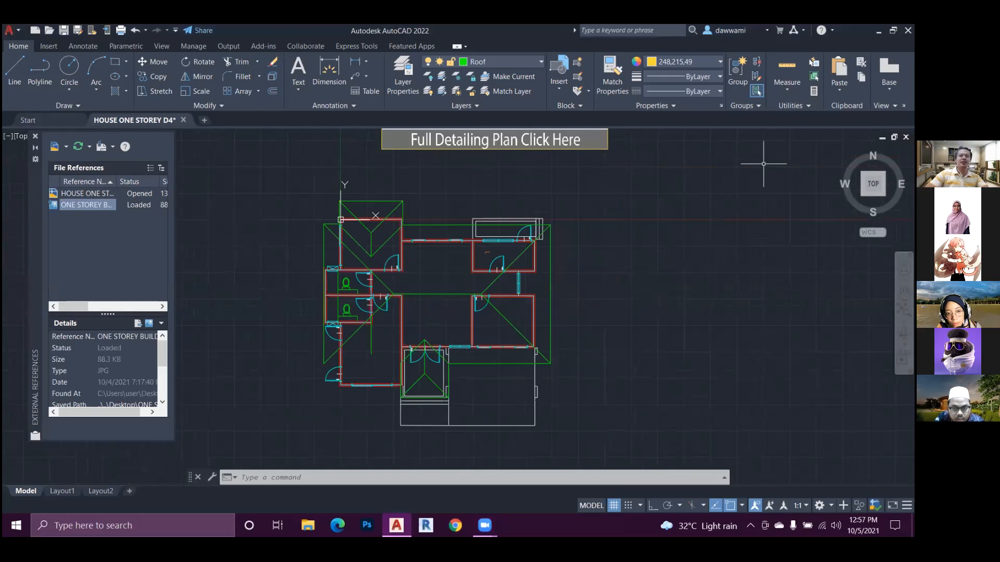
middle_drag(448, 196, 400, 368)
scroll(455, 211, down, 2)
middle_drag(558, 250, 598, 314)
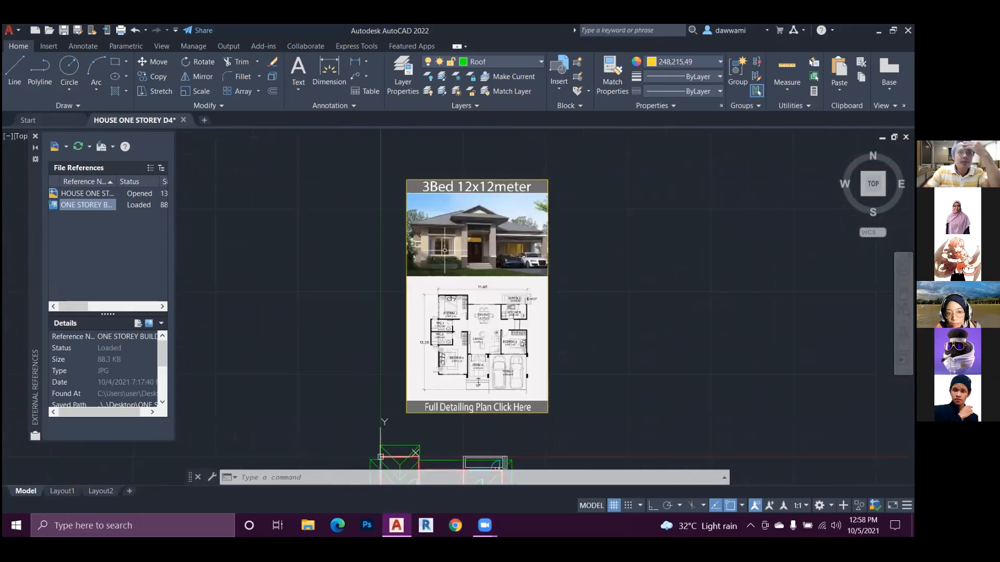
middle_drag(473, 358, 488, 234)
scroll(429, 409, up, 2)
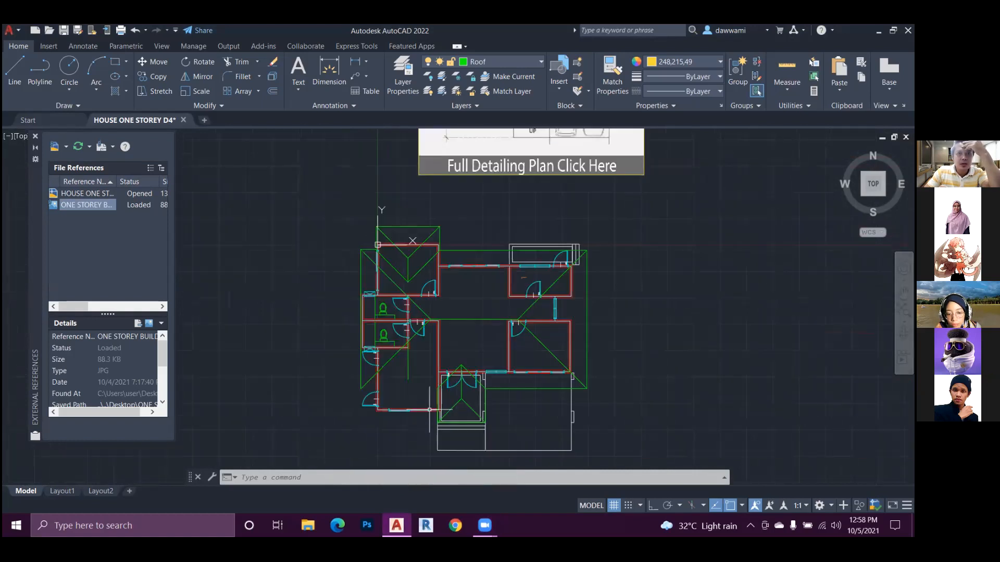
scroll(429, 409, up, 3)
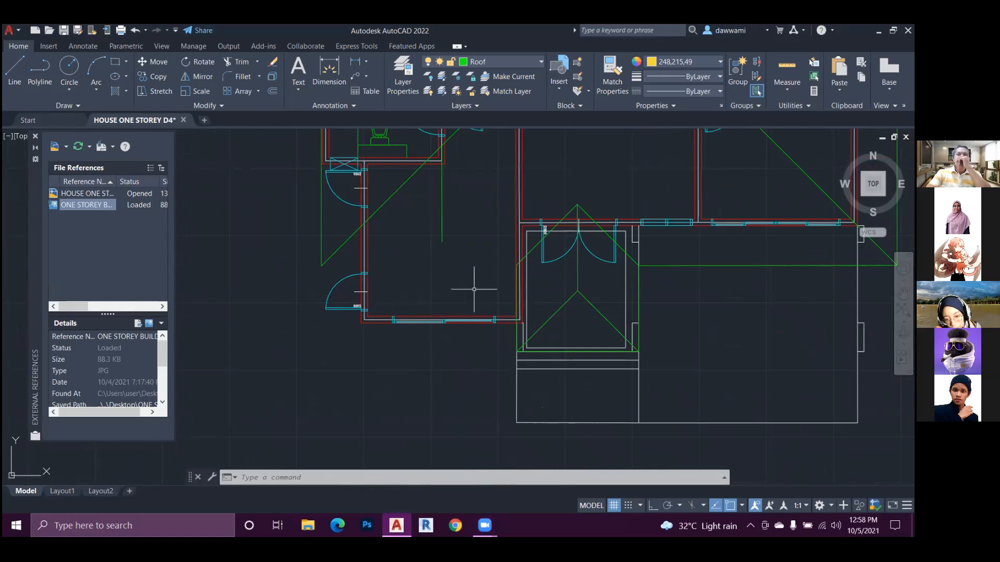
scroll(474, 289, down, 1)
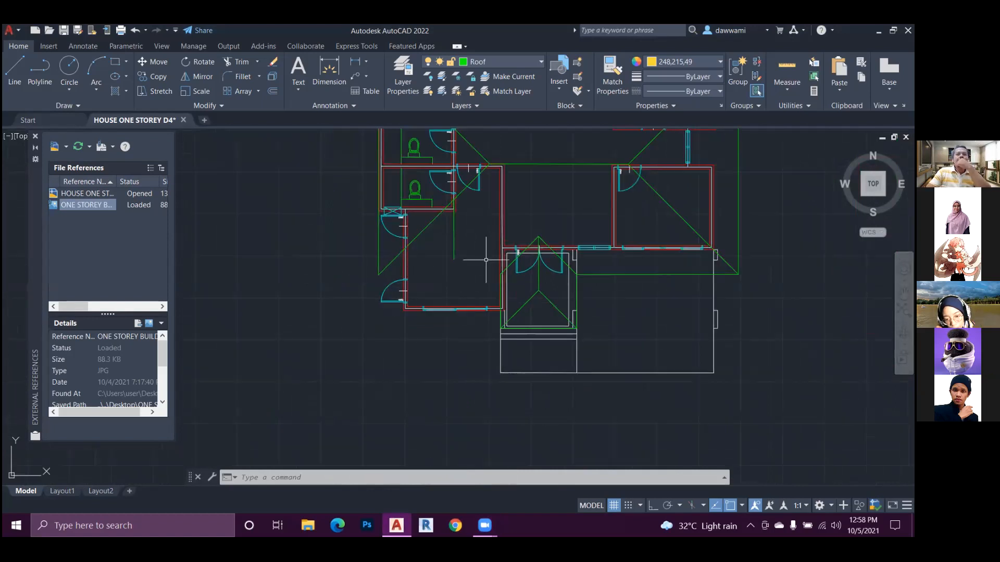
mouse_move(473, 242)
middle_down()
mouse_move(469, 303)
mouse_move(439, 307)
middle_up()
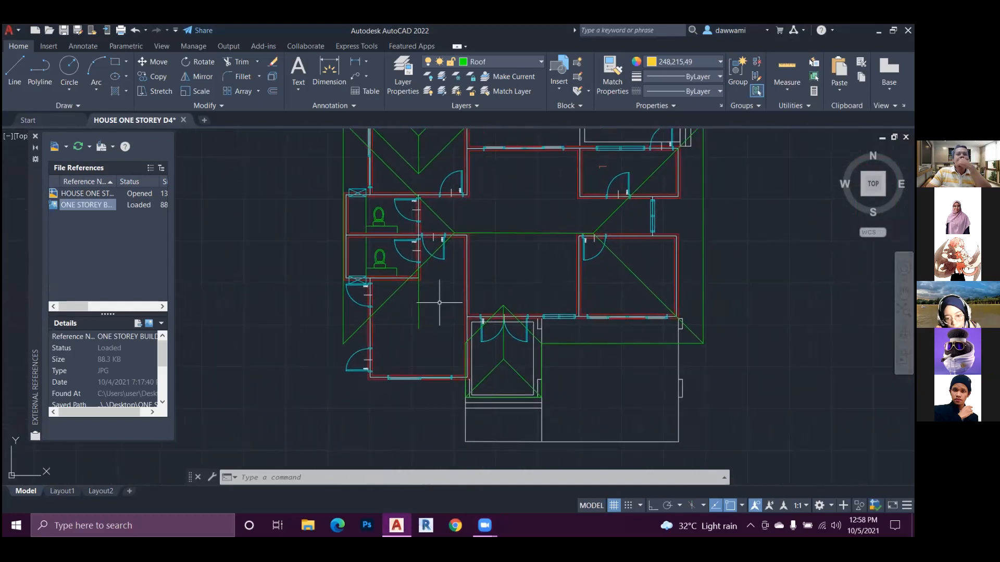
Mark up the roof edges, hips and entrance porch roof over the house plan with freehand red and yellow annotation lines.
scroll(439, 303, down, 1)
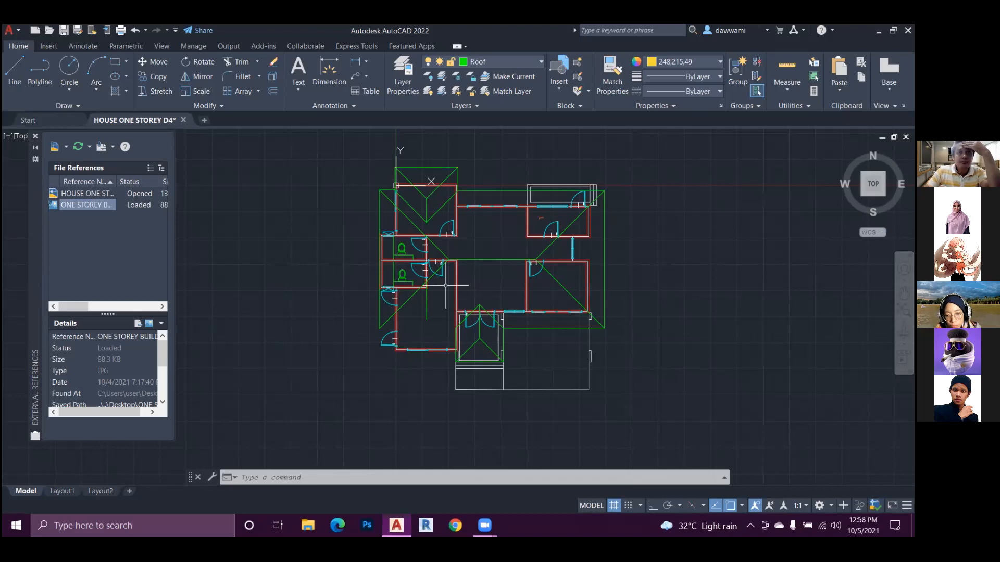
scroll(445, 286, up, 3)
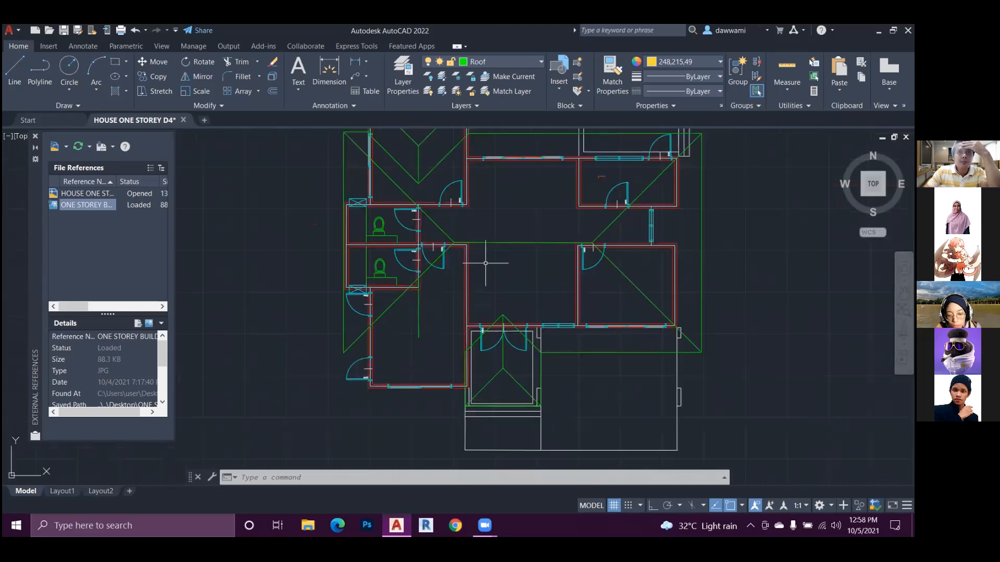
middle_drag(495, 257, 466, 275)
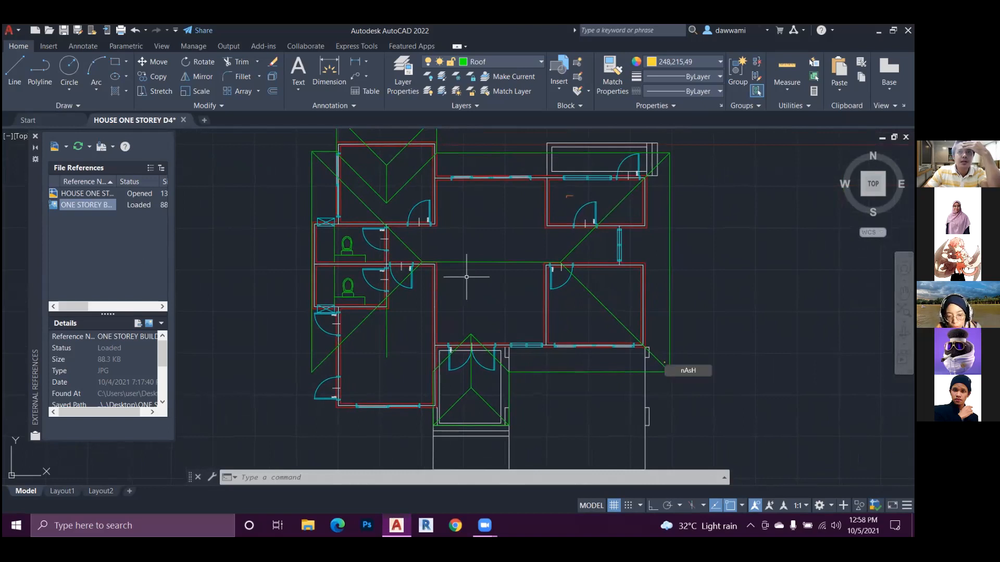
drag(683, 151, 668, 369)
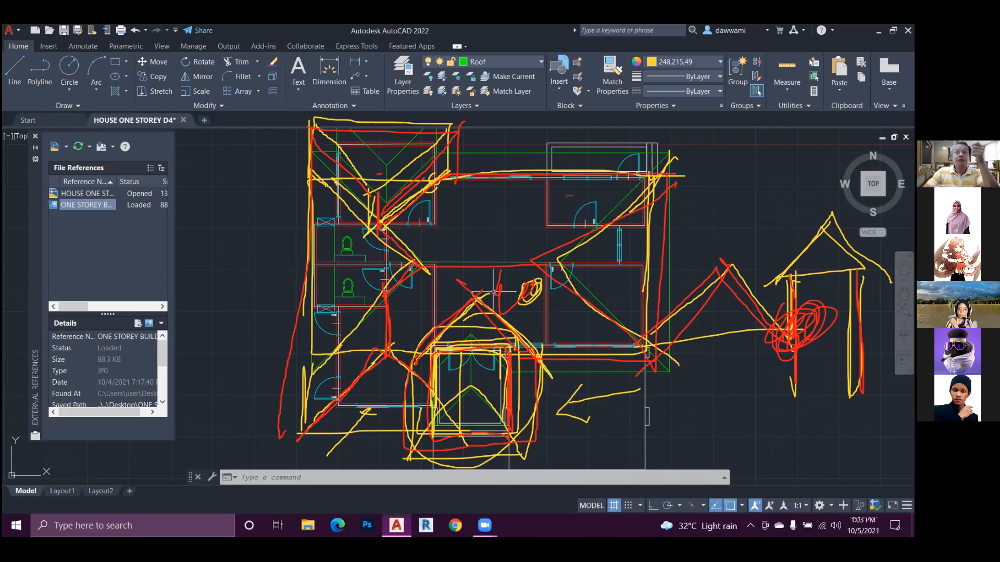
Examine the 3Bed 12x12meter reference image's front roofs and floor plan alongside the drawn roof plan, and end the screen share.
middle_drag(493, 295, 479, 399)
scroll(504, 265, down, 8)
scroll(515, 194, up, 4)
middle_drag(514, 193, 505, 245)
scroll(505, 245, up, 3)
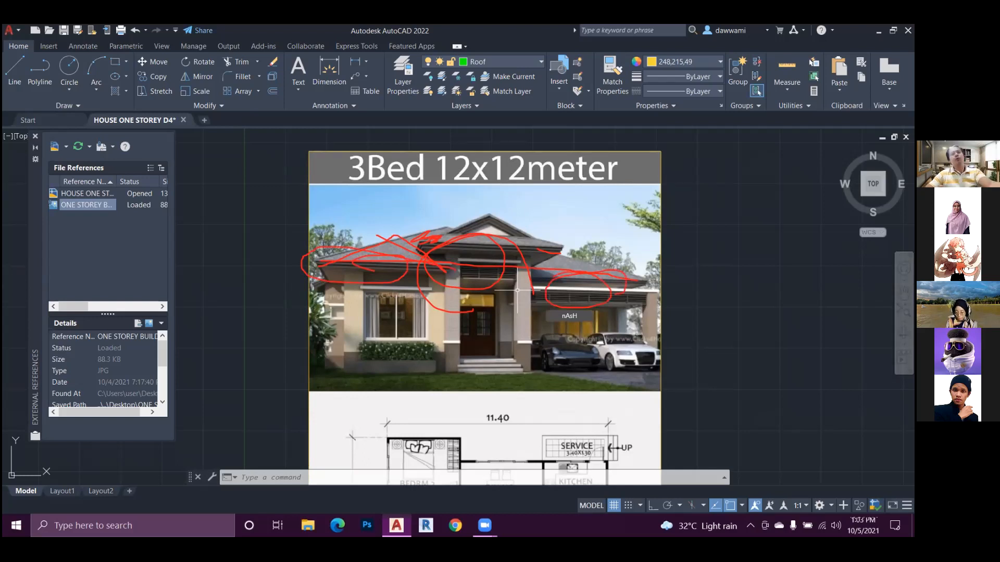
scroll(510, 303, down, 2)
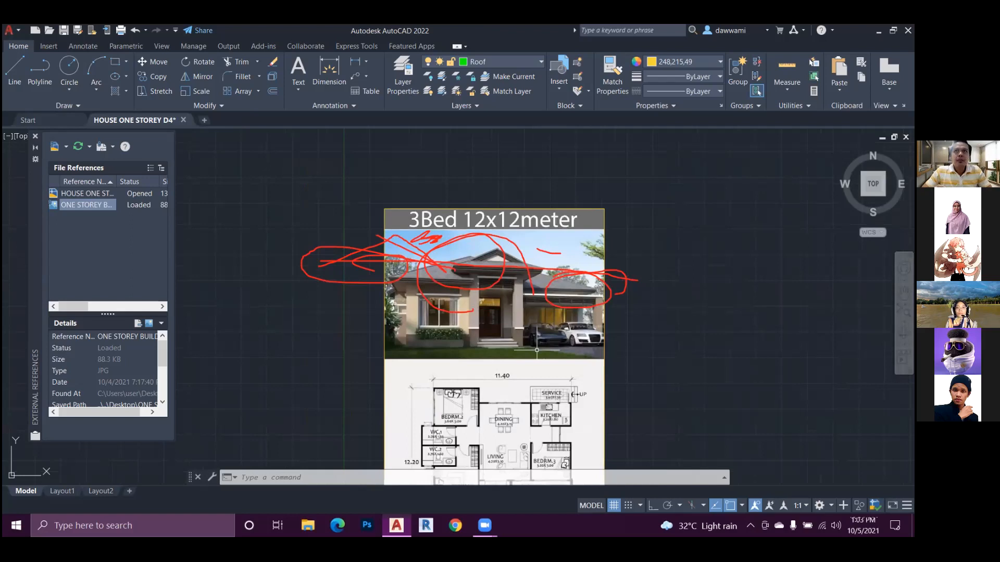
scroll(537, 350, down, 5)
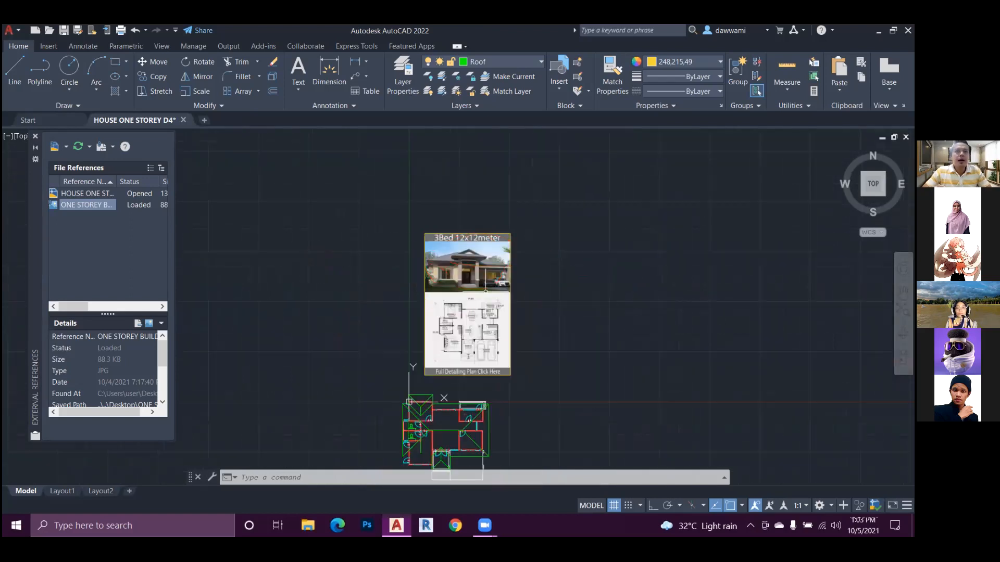
click(560, 44)
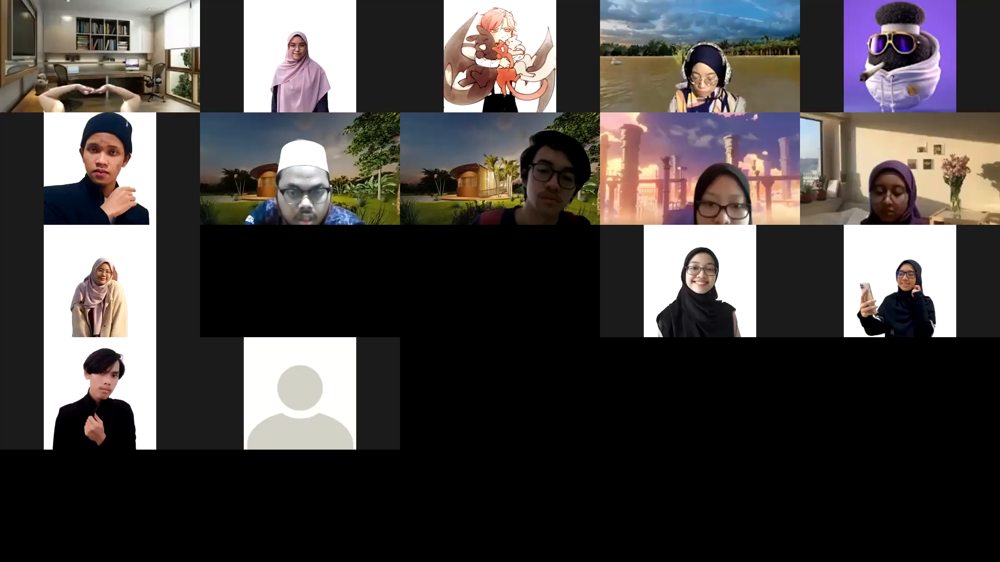